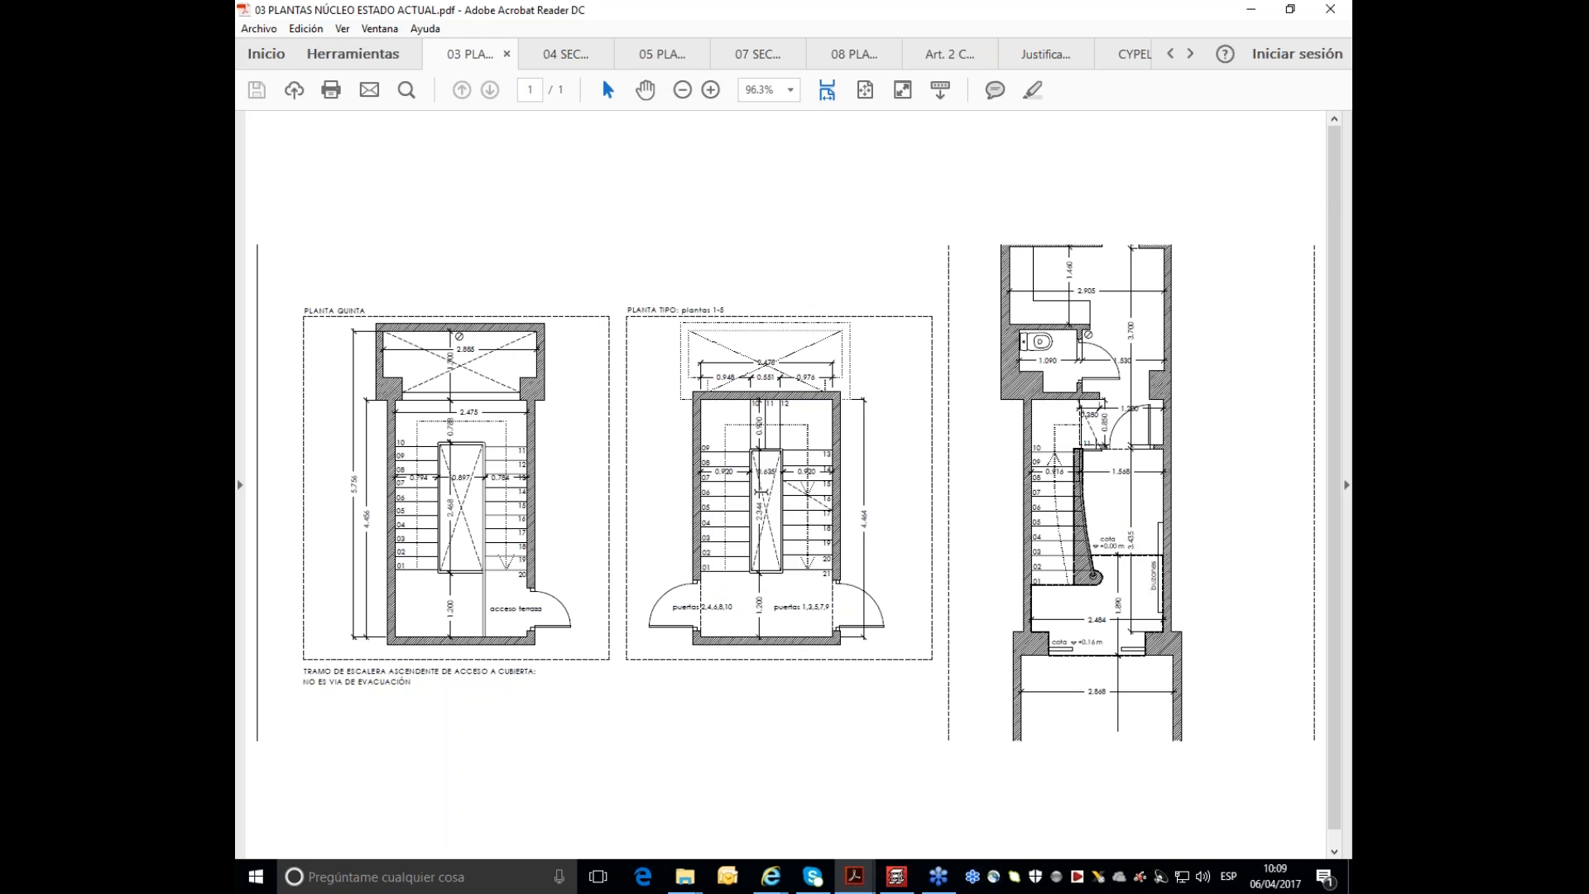
# - Examine the current-state section drawing of the staircase, from the first floor up to the terrace and roof
pyautogui.click(569, 49)
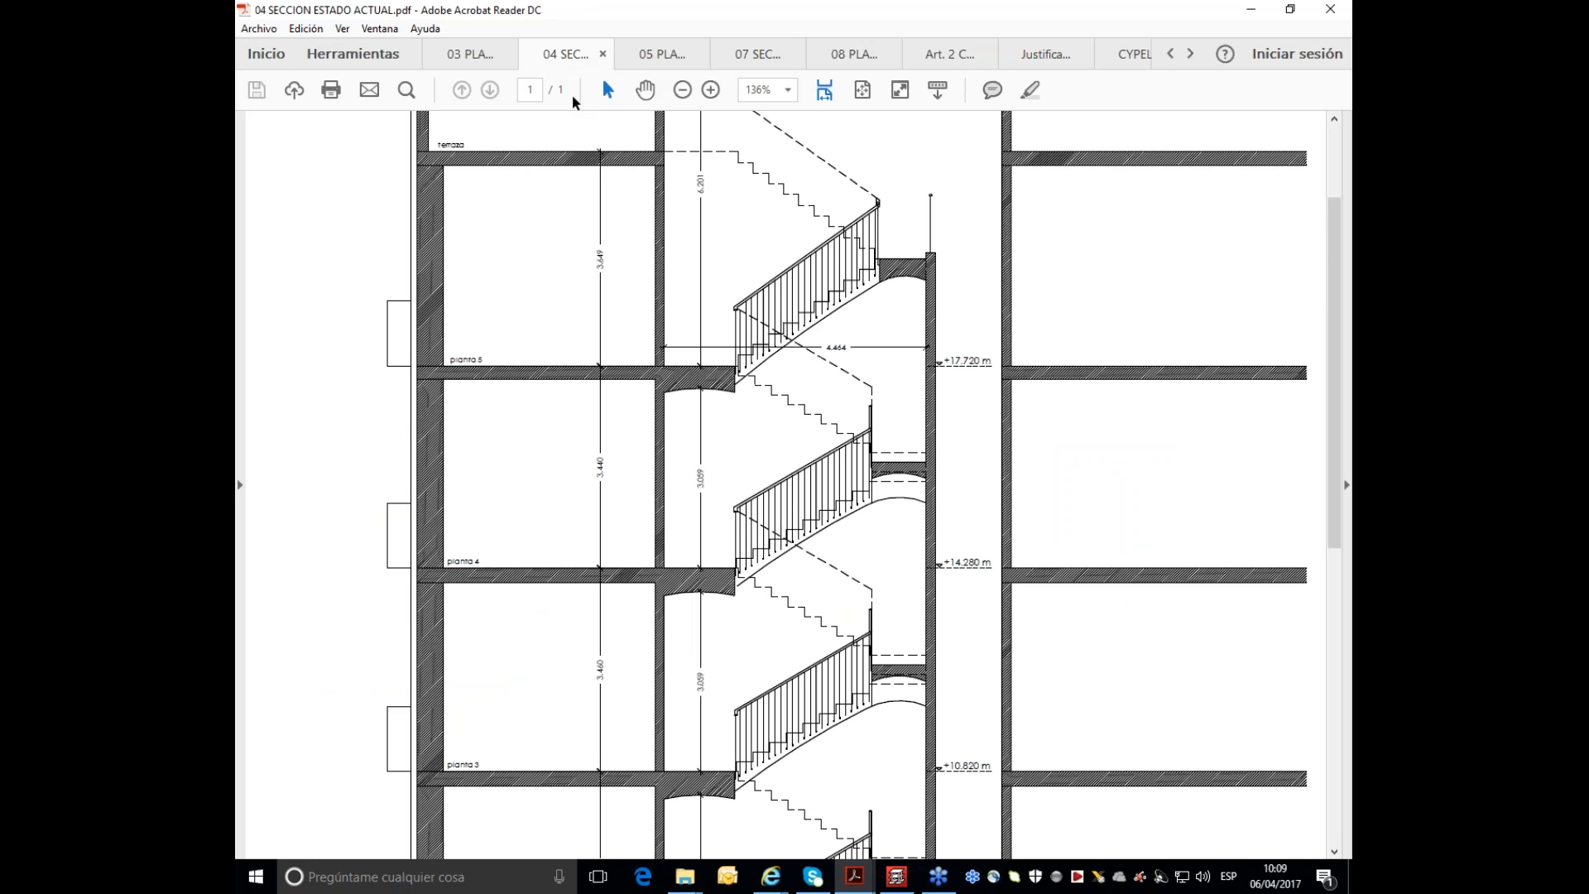
pyautogui.scroll(-2, 792, 327)
pyautogui.scroll(-1, 793, 327)
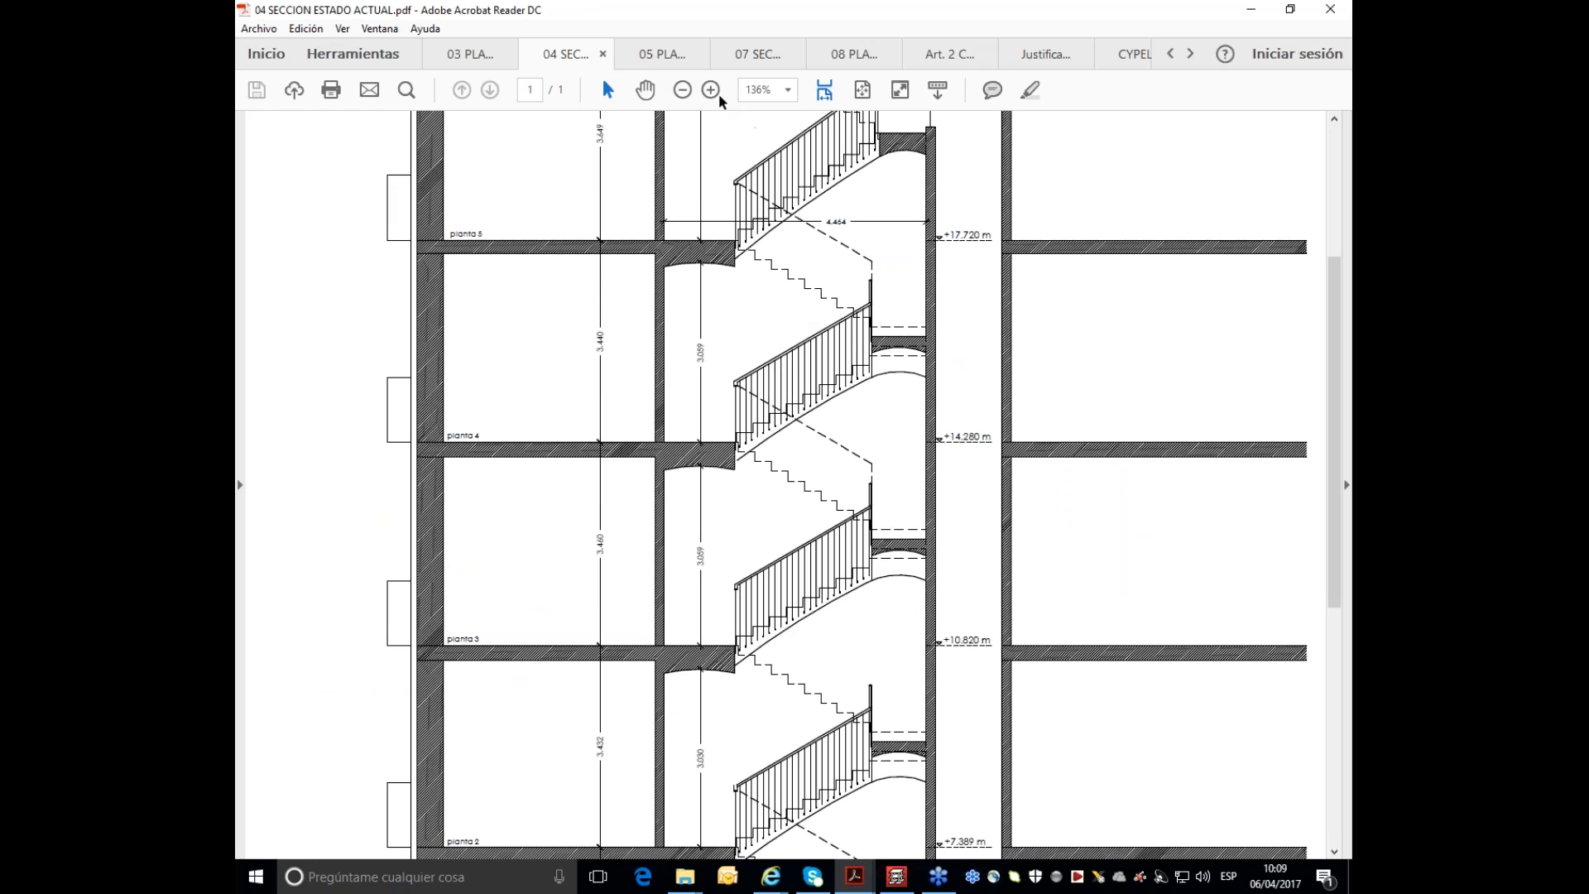
pyautogui.click(683, 91)
pyautogui.click(683, 91)
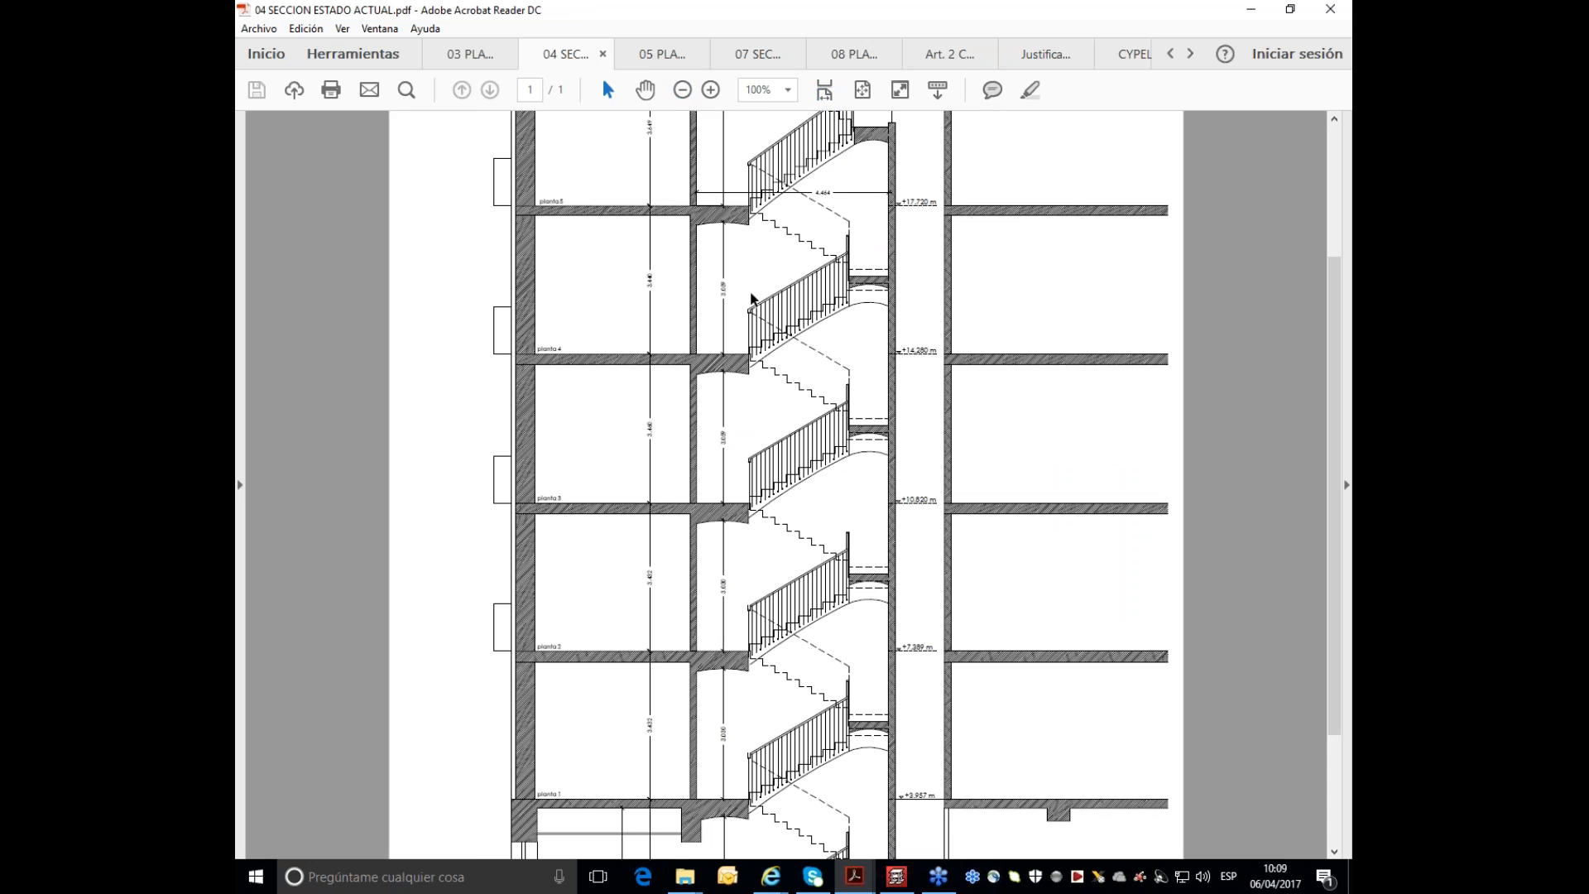
pyautogui.scroll(-2, 753, 323)
pyautogui.scroll(6, 773, 368)
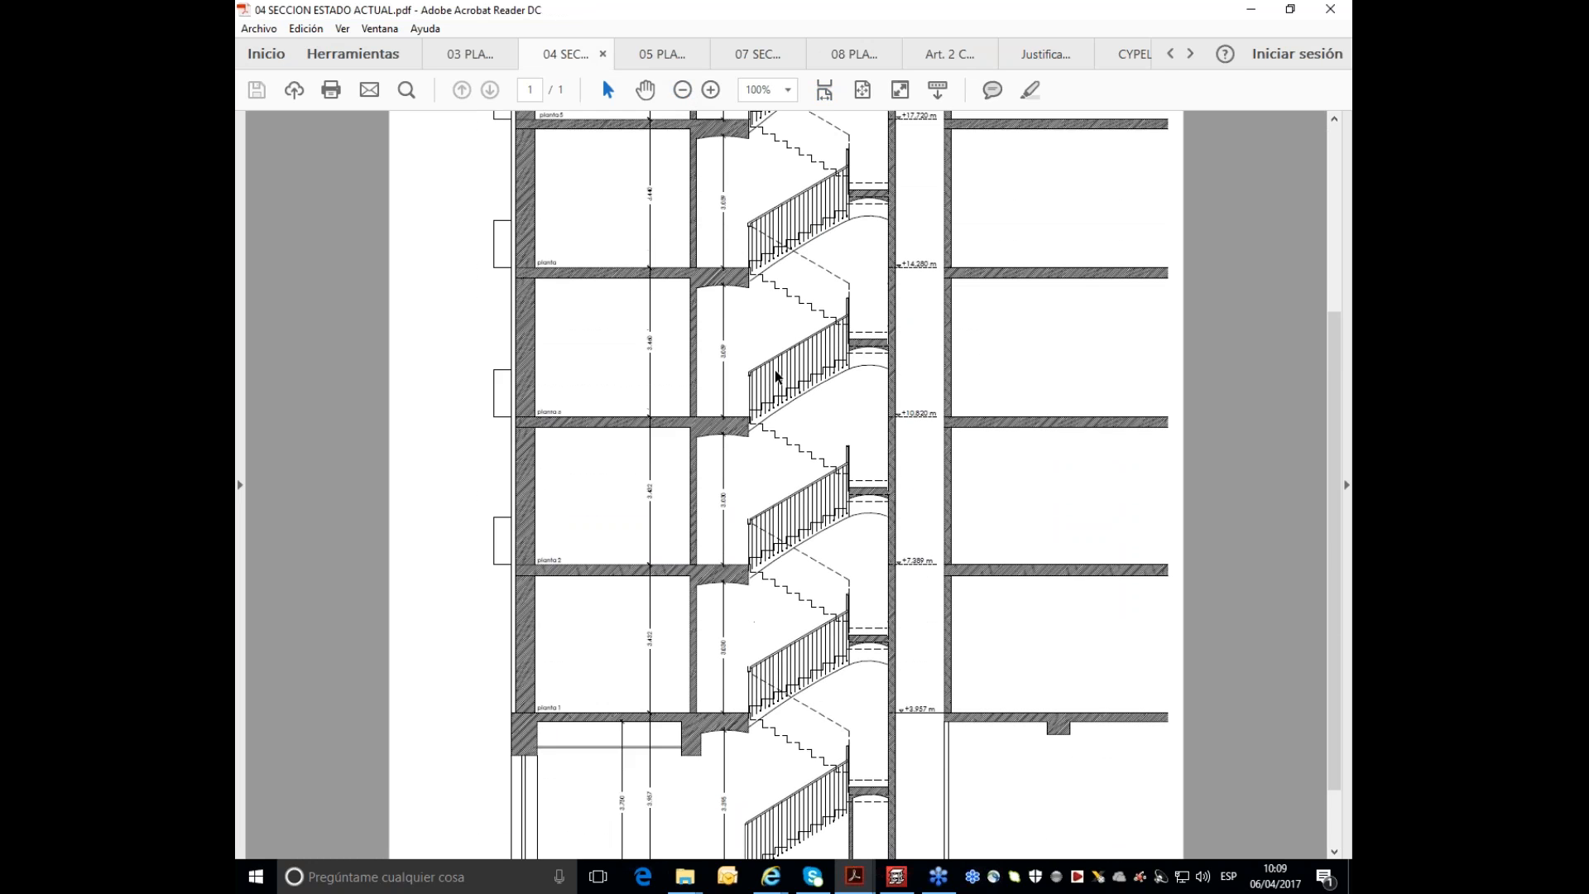
pyautogui.scroll(3, 776, 373)
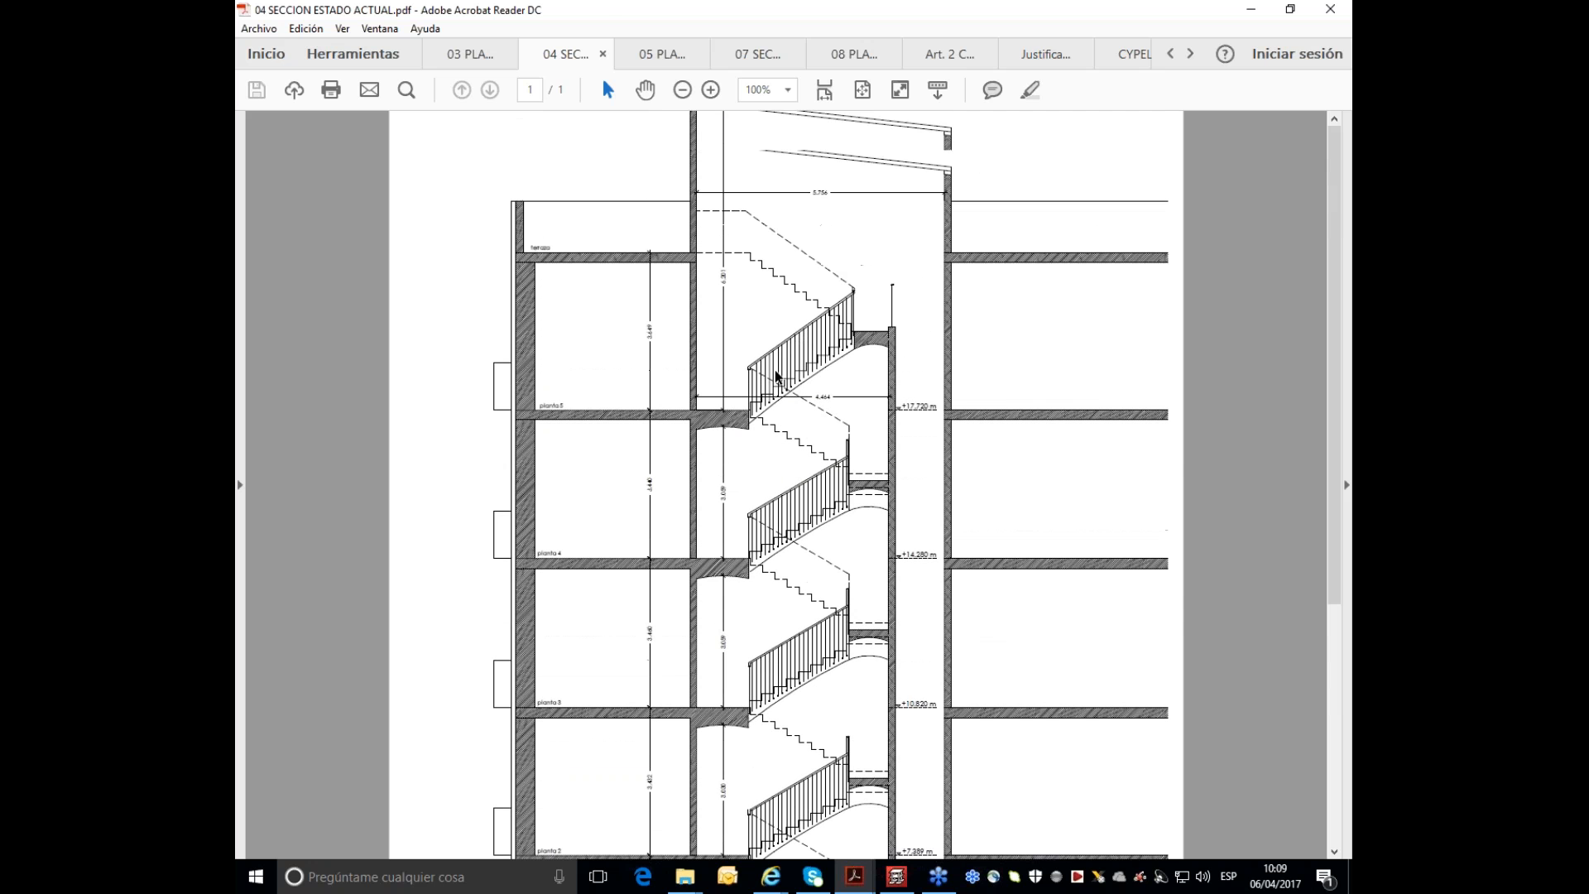
# - Review the modified stair core plans, the pit and slab section detail, and the metal structure layout plan
pyautogui.click(677, 56)
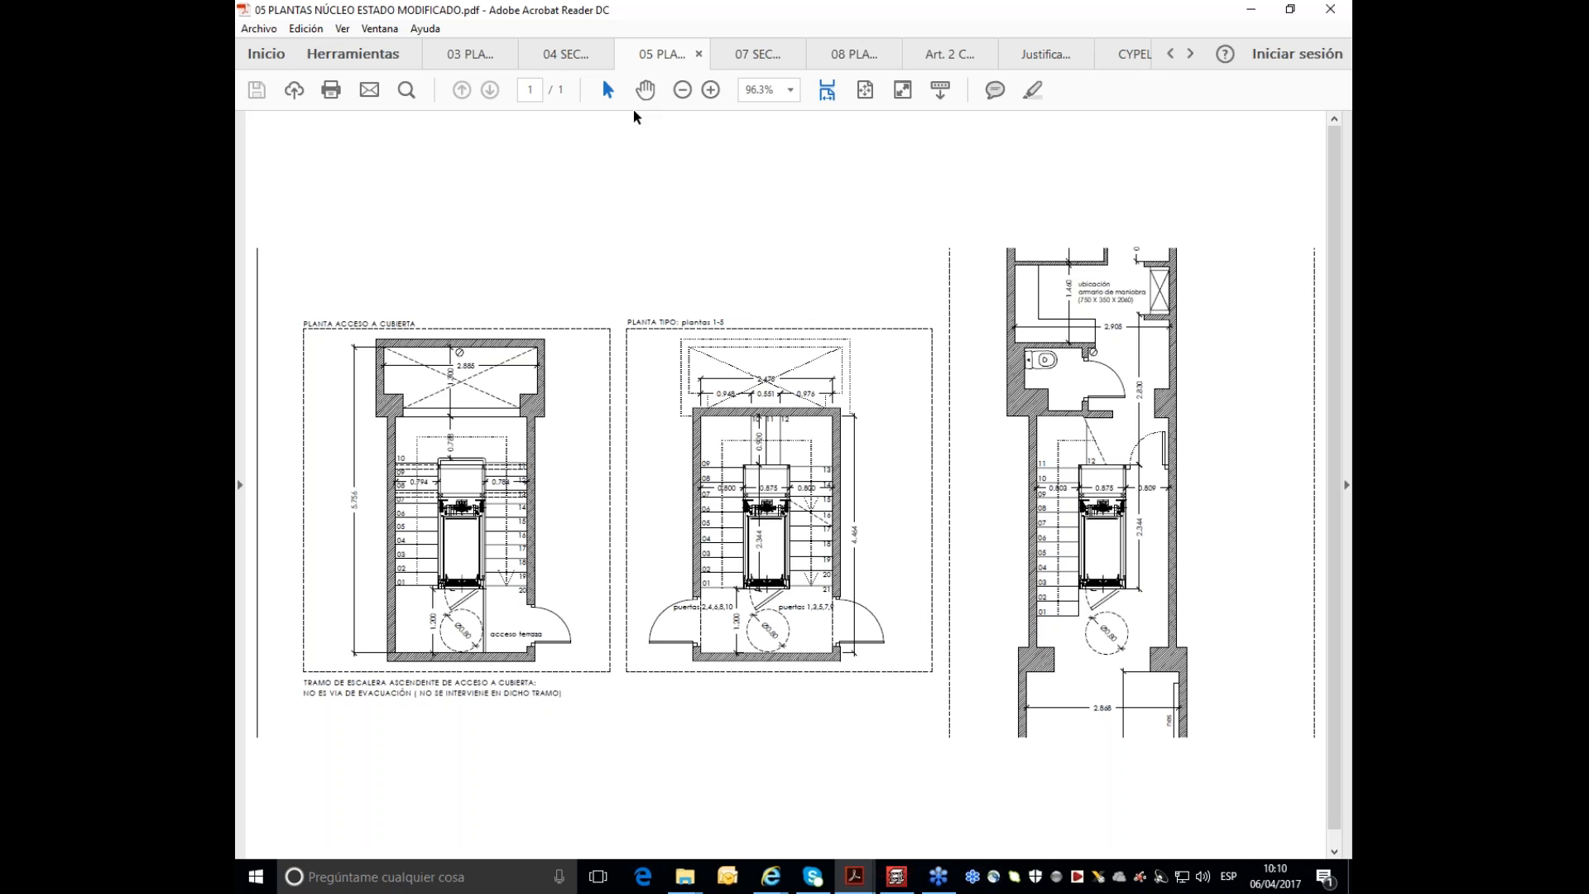
pyautogui.click(775, 58)
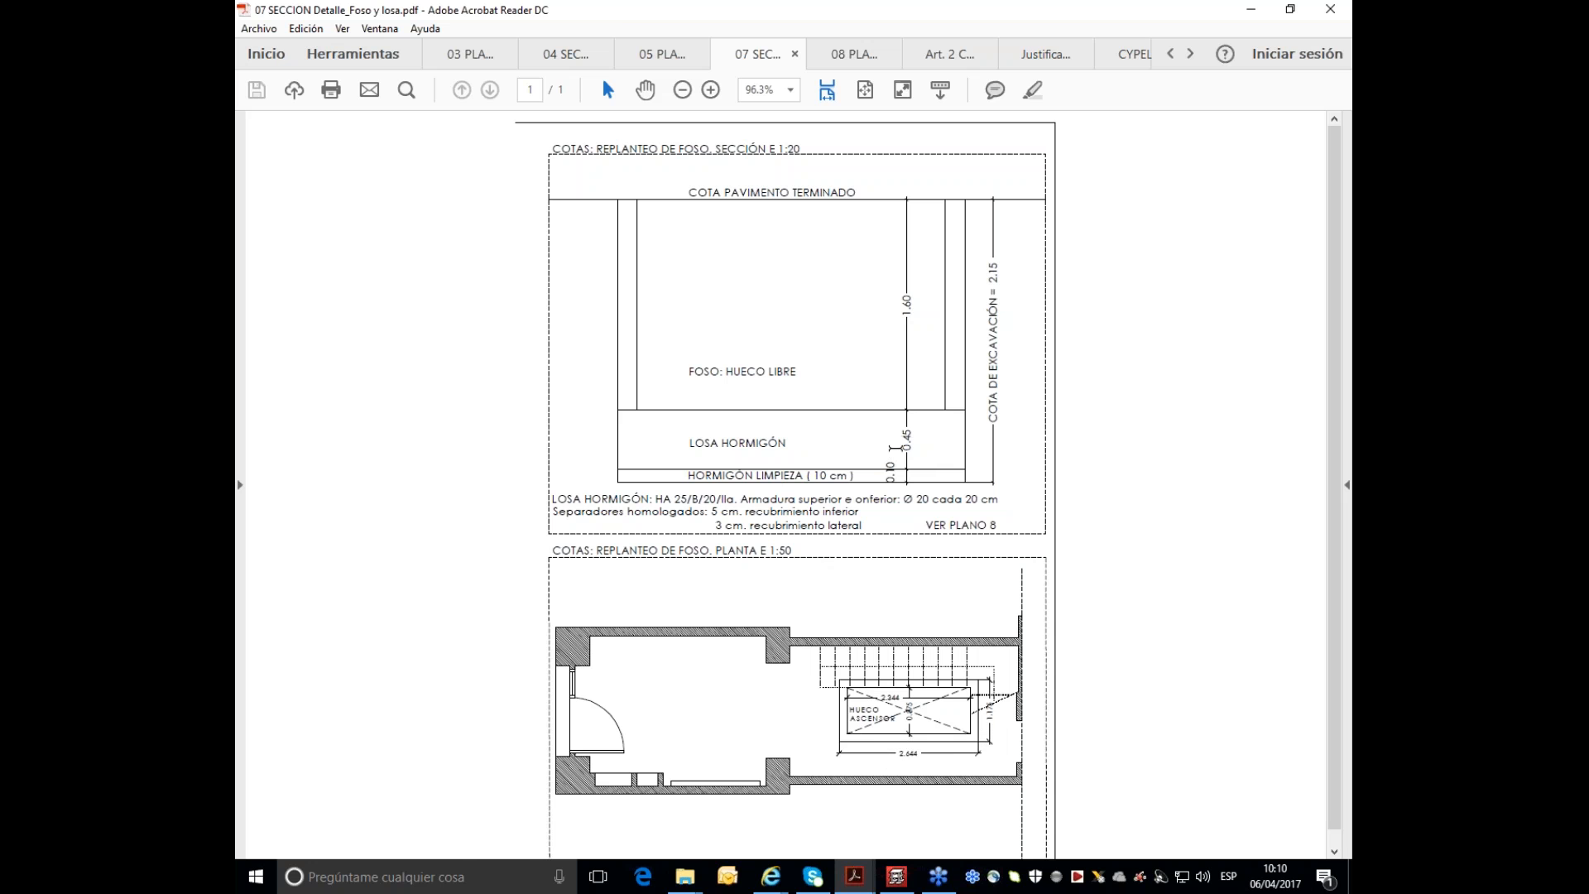
pyautogui.click(854, 54)
pyautogui.scroll(-3, 843, 352)
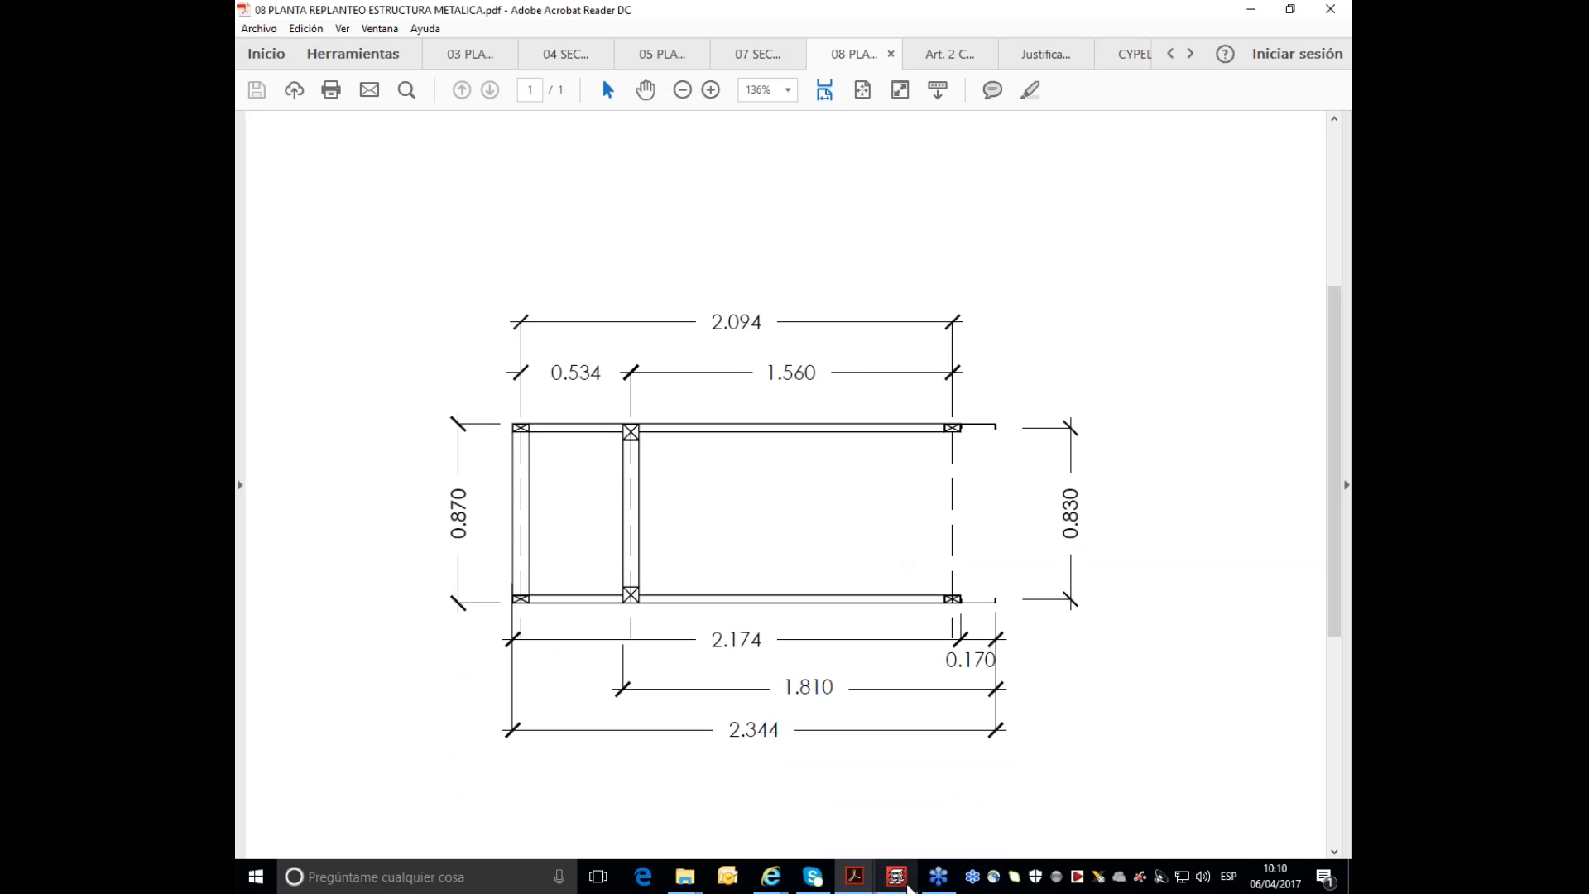
# - Switch to CYPE 3D from the CYPE 2017 launcher and create an empty job with the file name ggt
pyautogui.click(1076, 884)
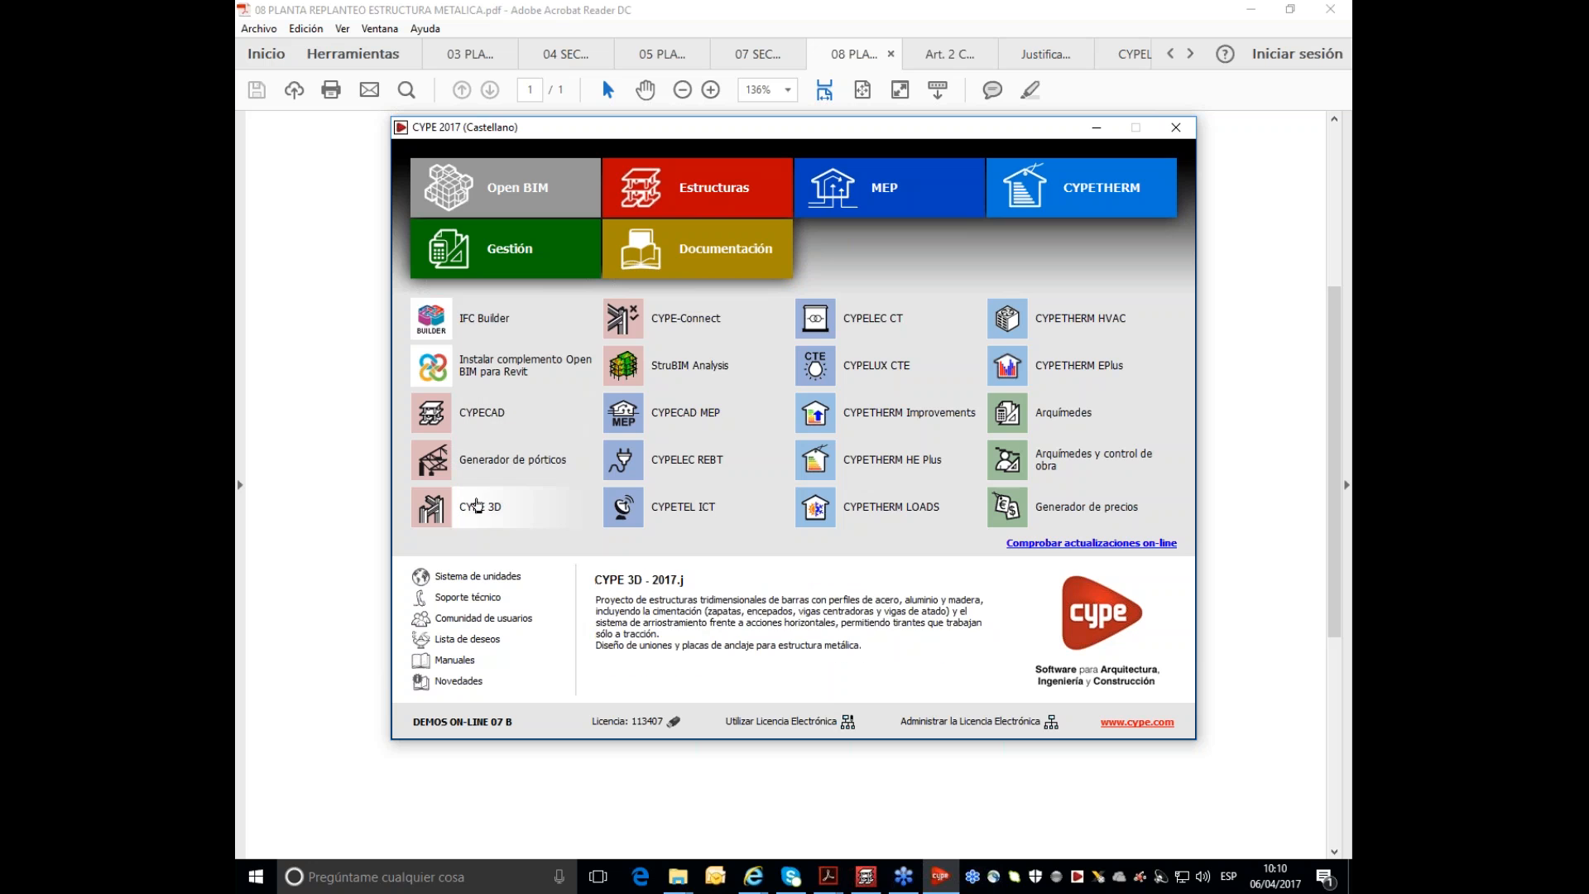
pyautogui.click(479, 506)
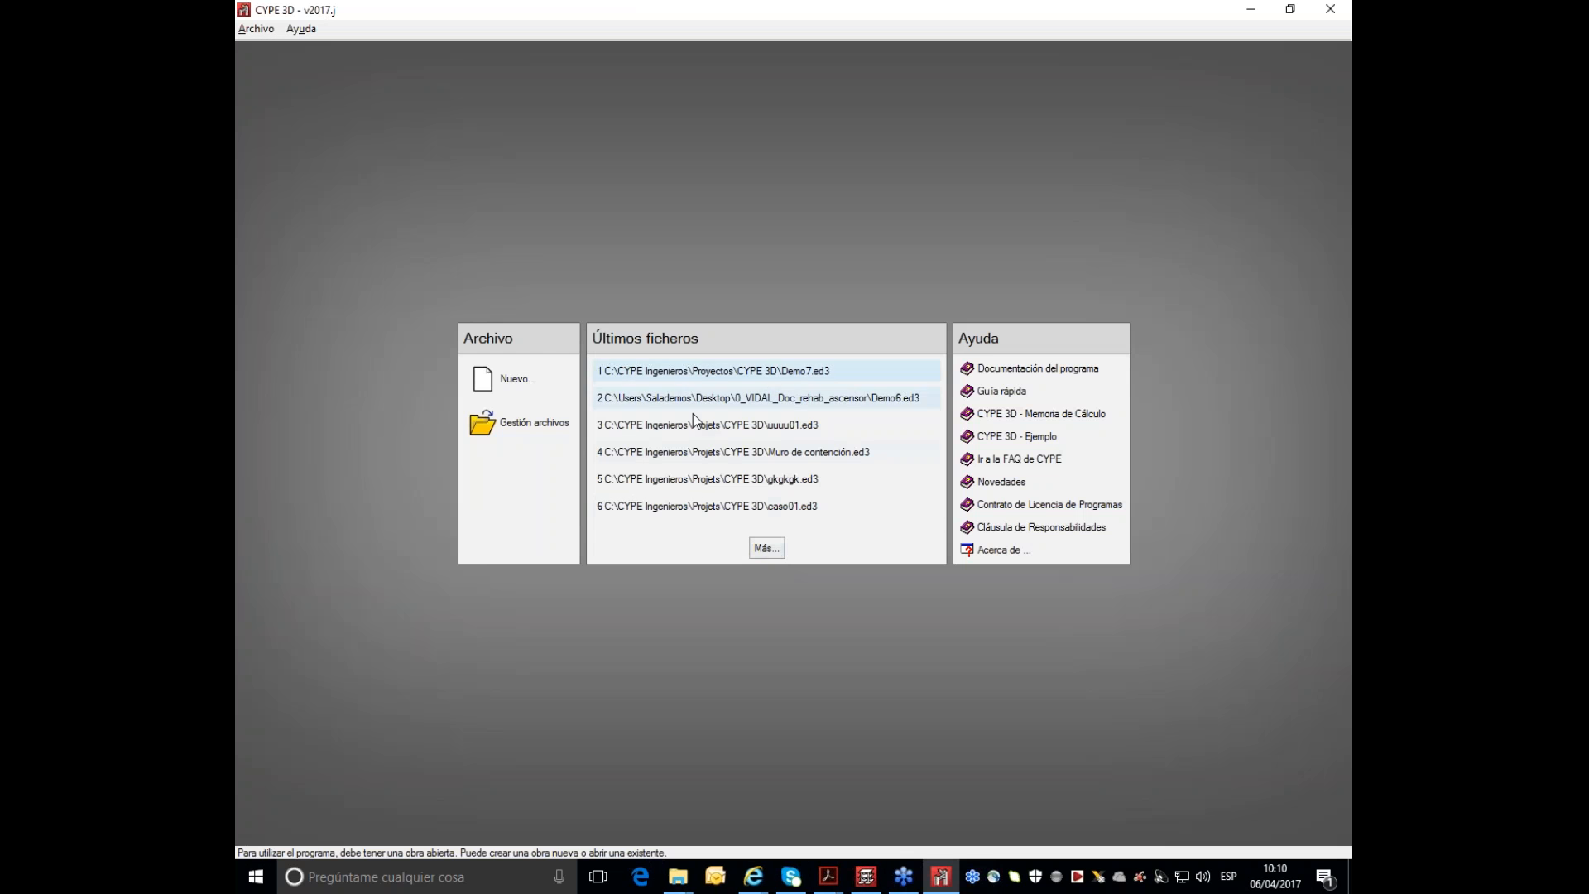
pyautogui.click(499, 376)
pyautogui.write('ggt')
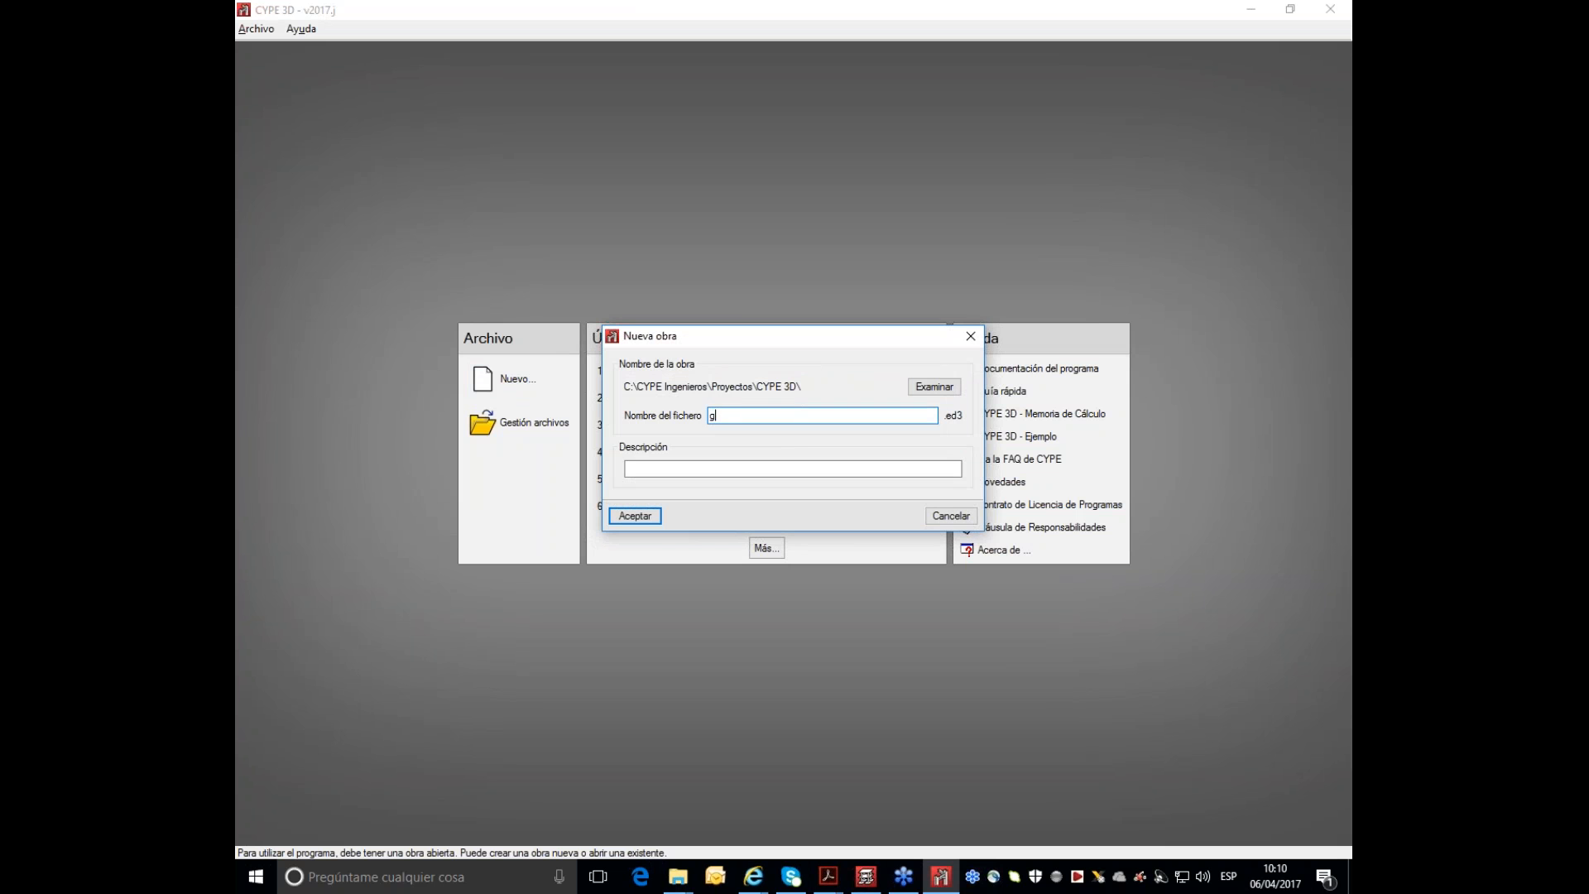
pyautogui.click(636, 516)
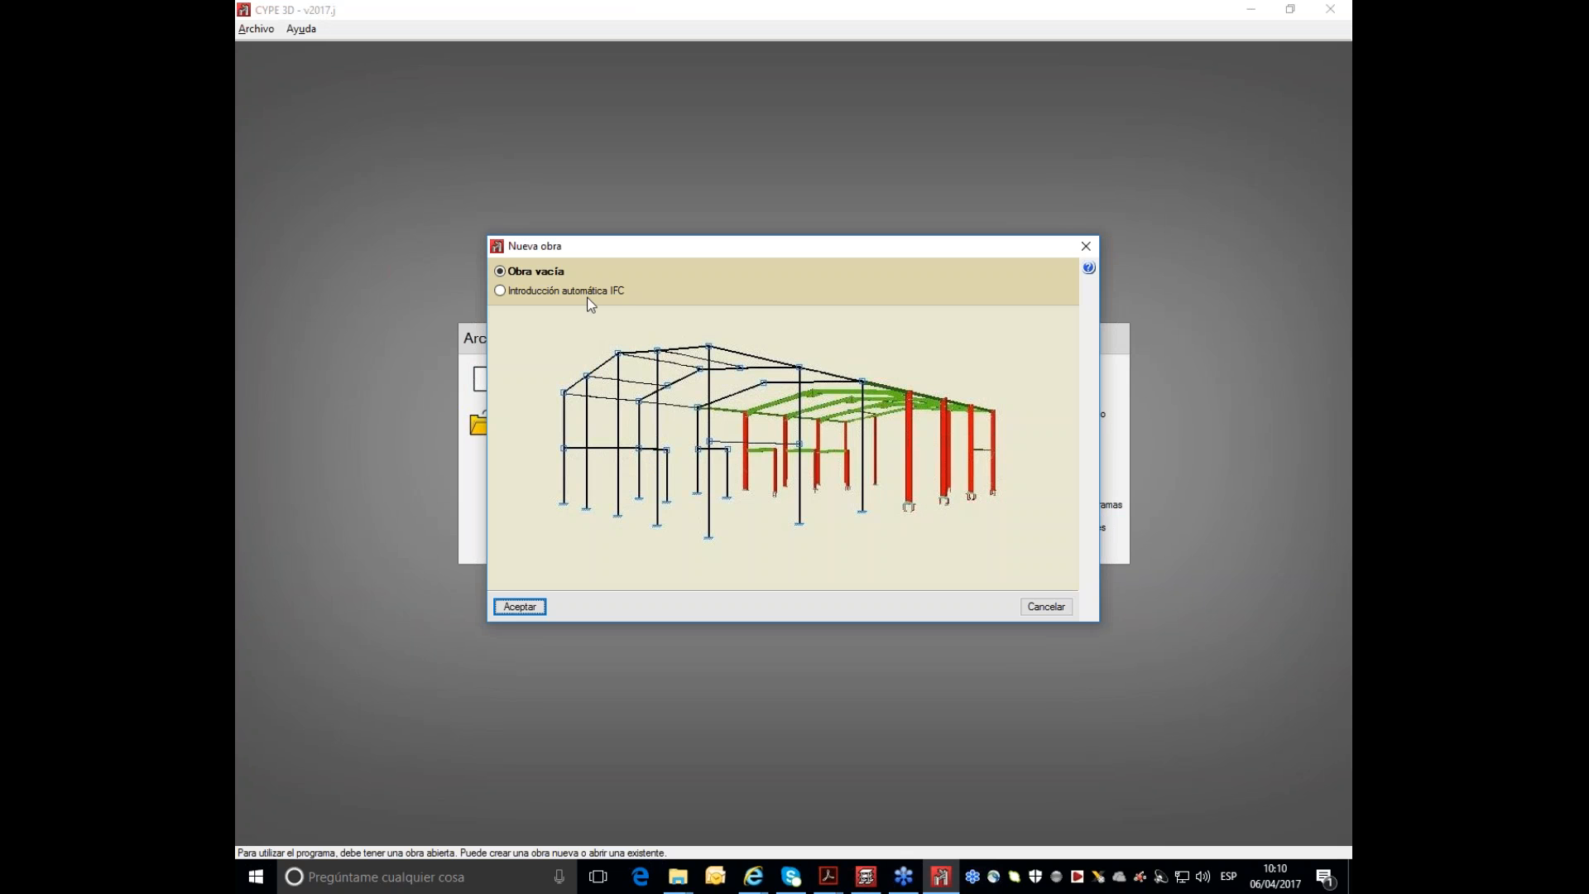
pyautogui.click(519, 607)
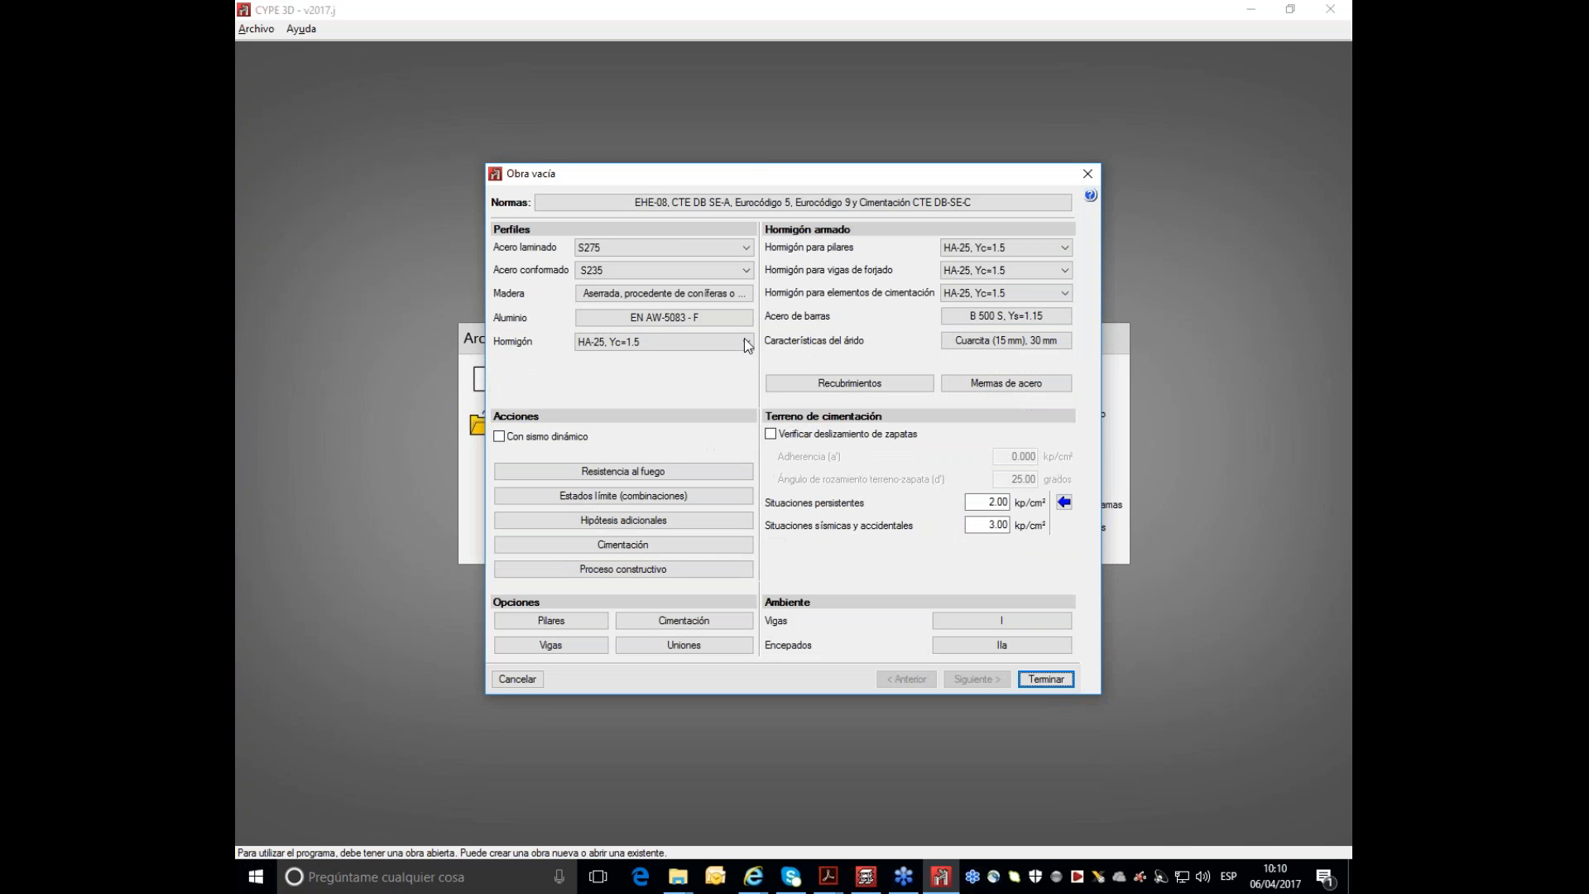
# - Apply the CTE set of standards with use category G1 for maintenance-only roofs, and finish the job setup accepting the limit states
pyautogui.click(841, 207)
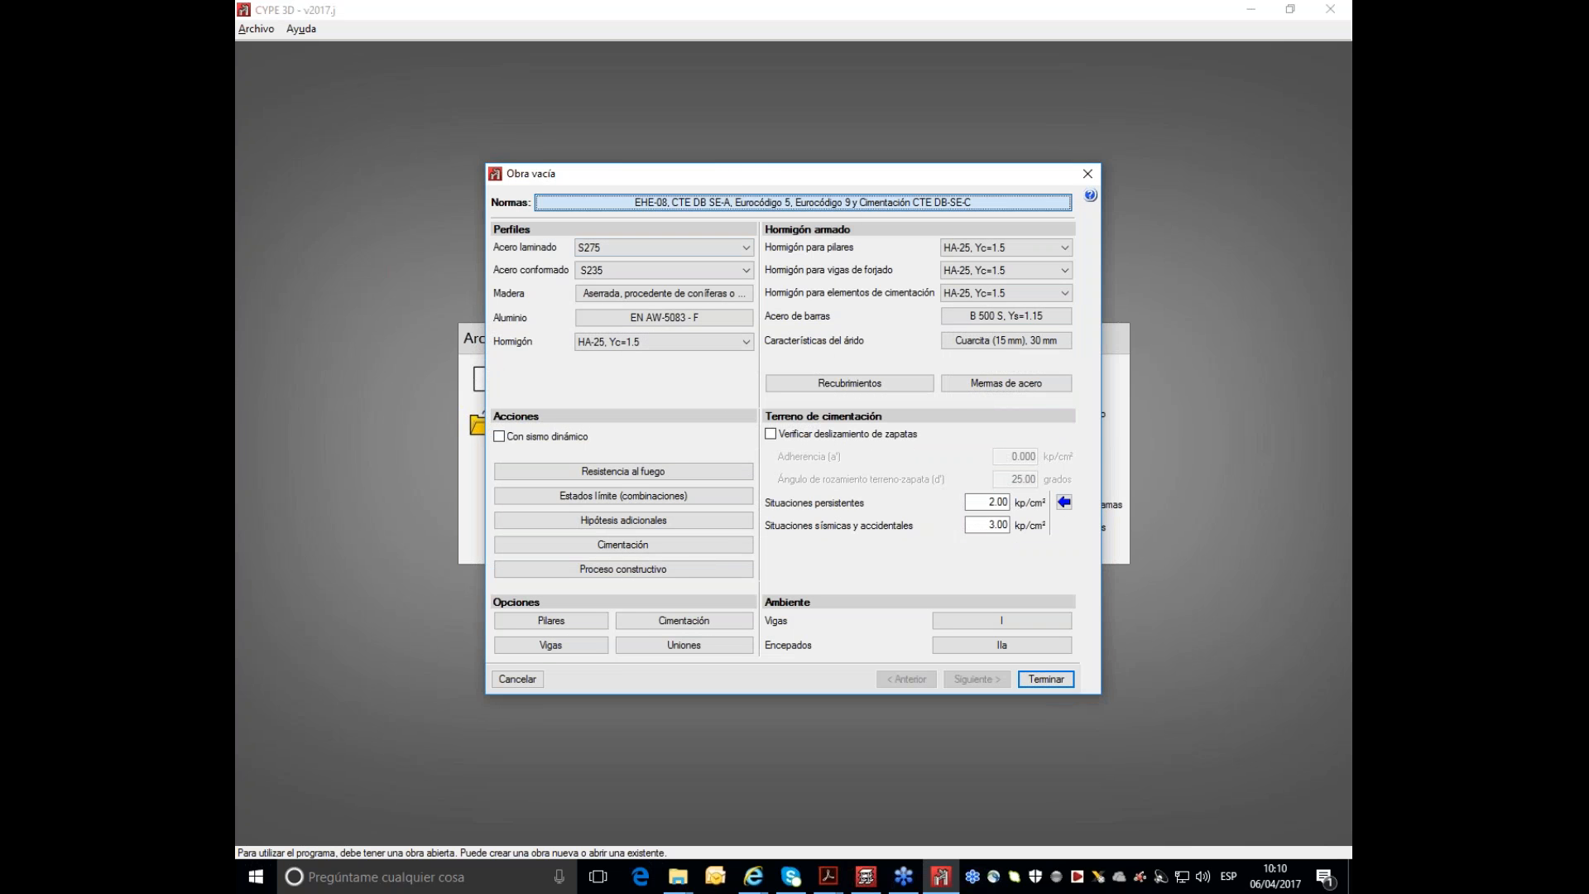
pyautogui.click(920, 369)
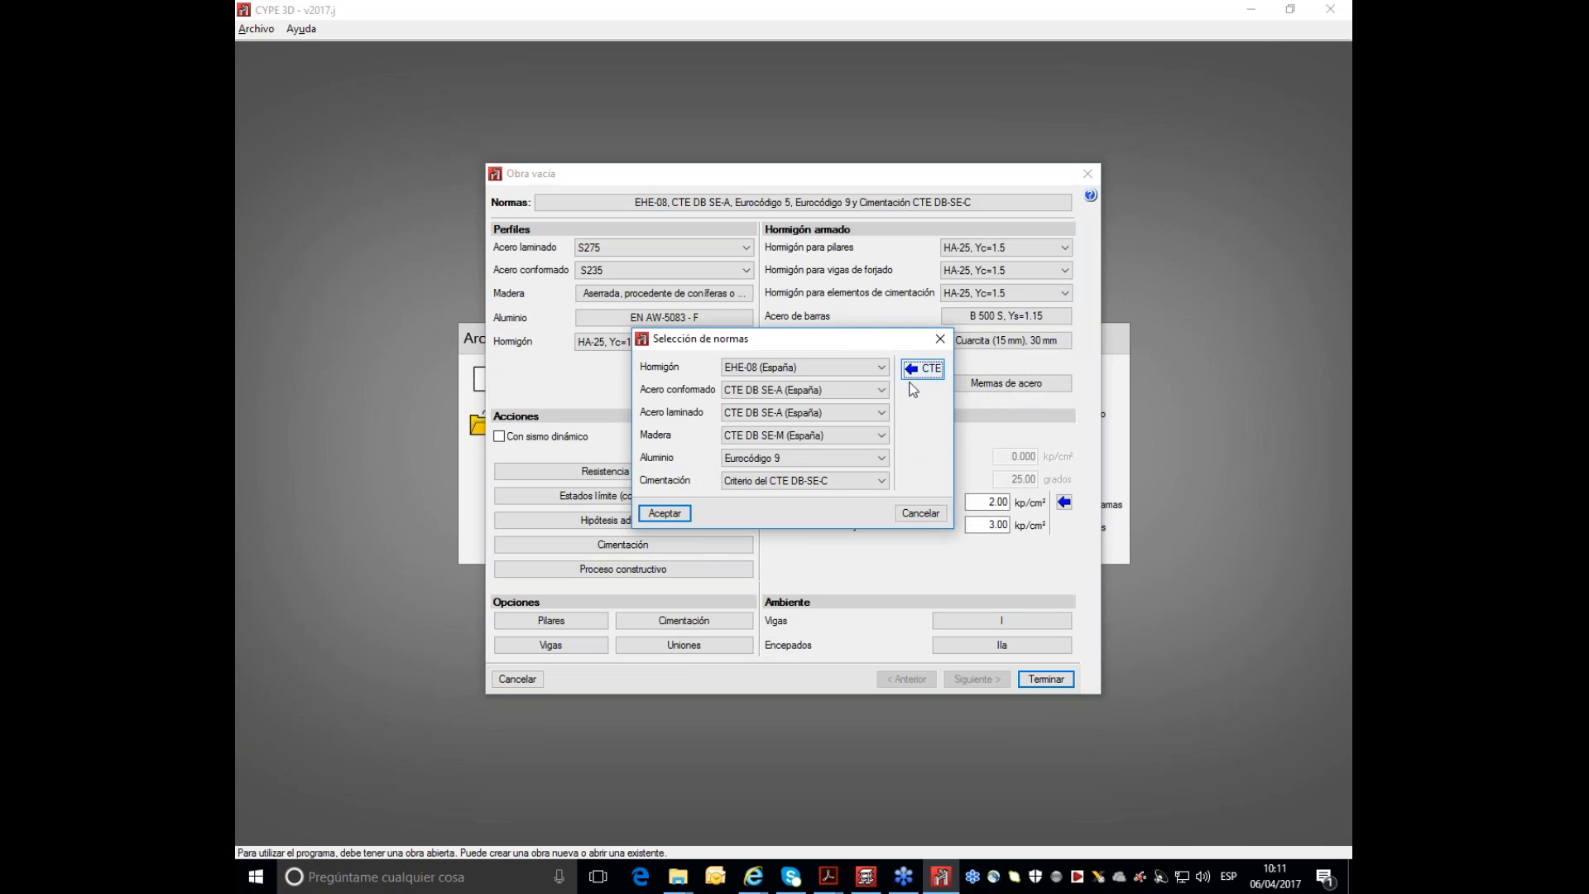
pyautogui.click(662, 513)
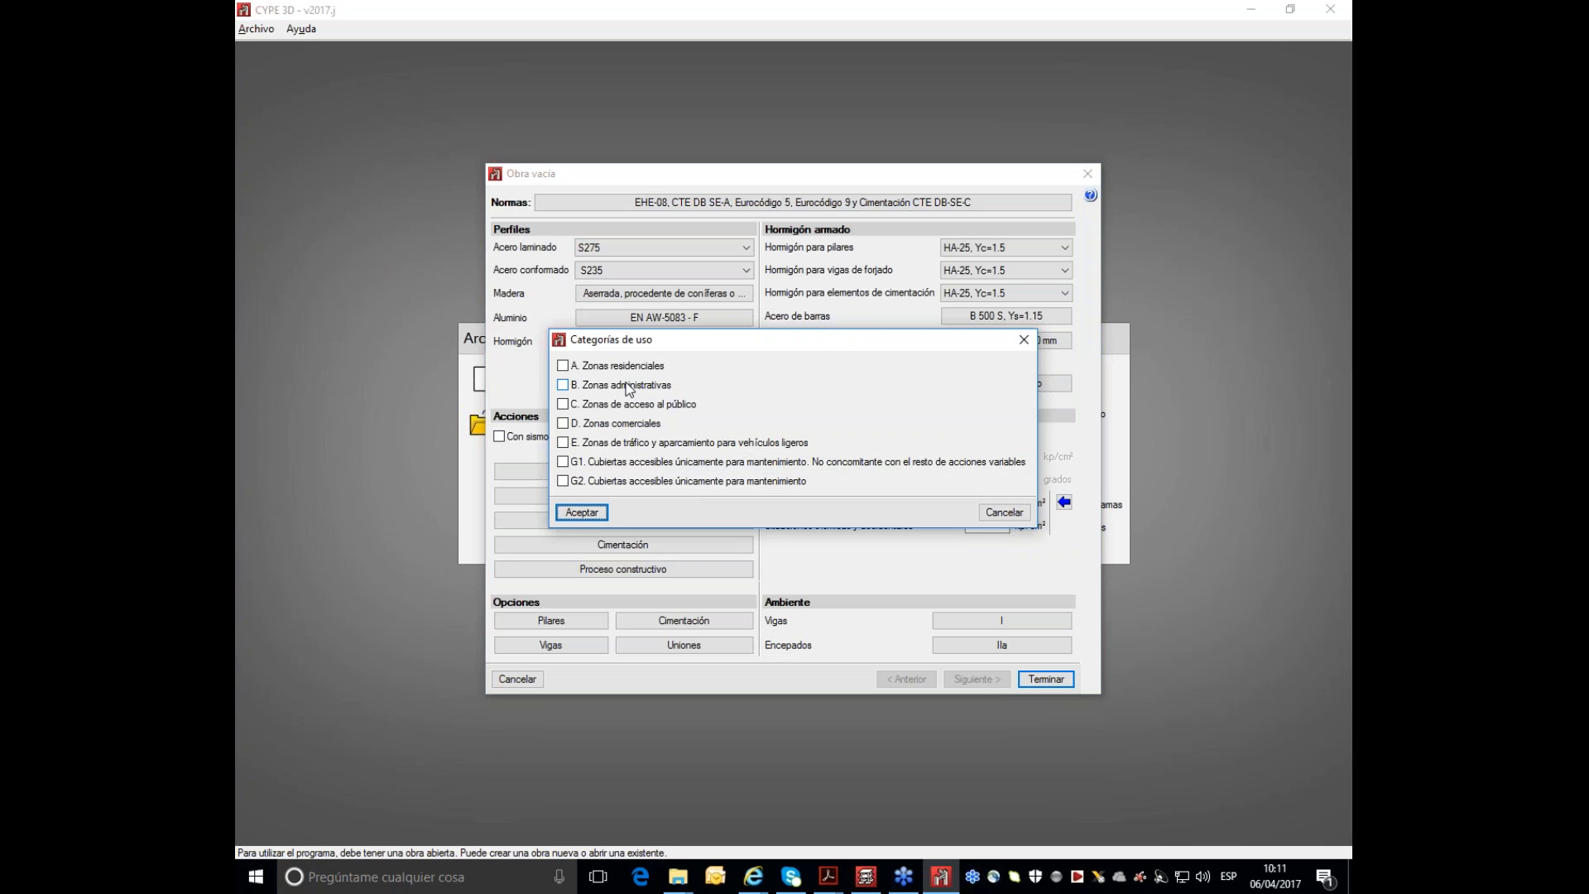
pyautogui.click(564, 462)
pyautogui.click(582, 512)
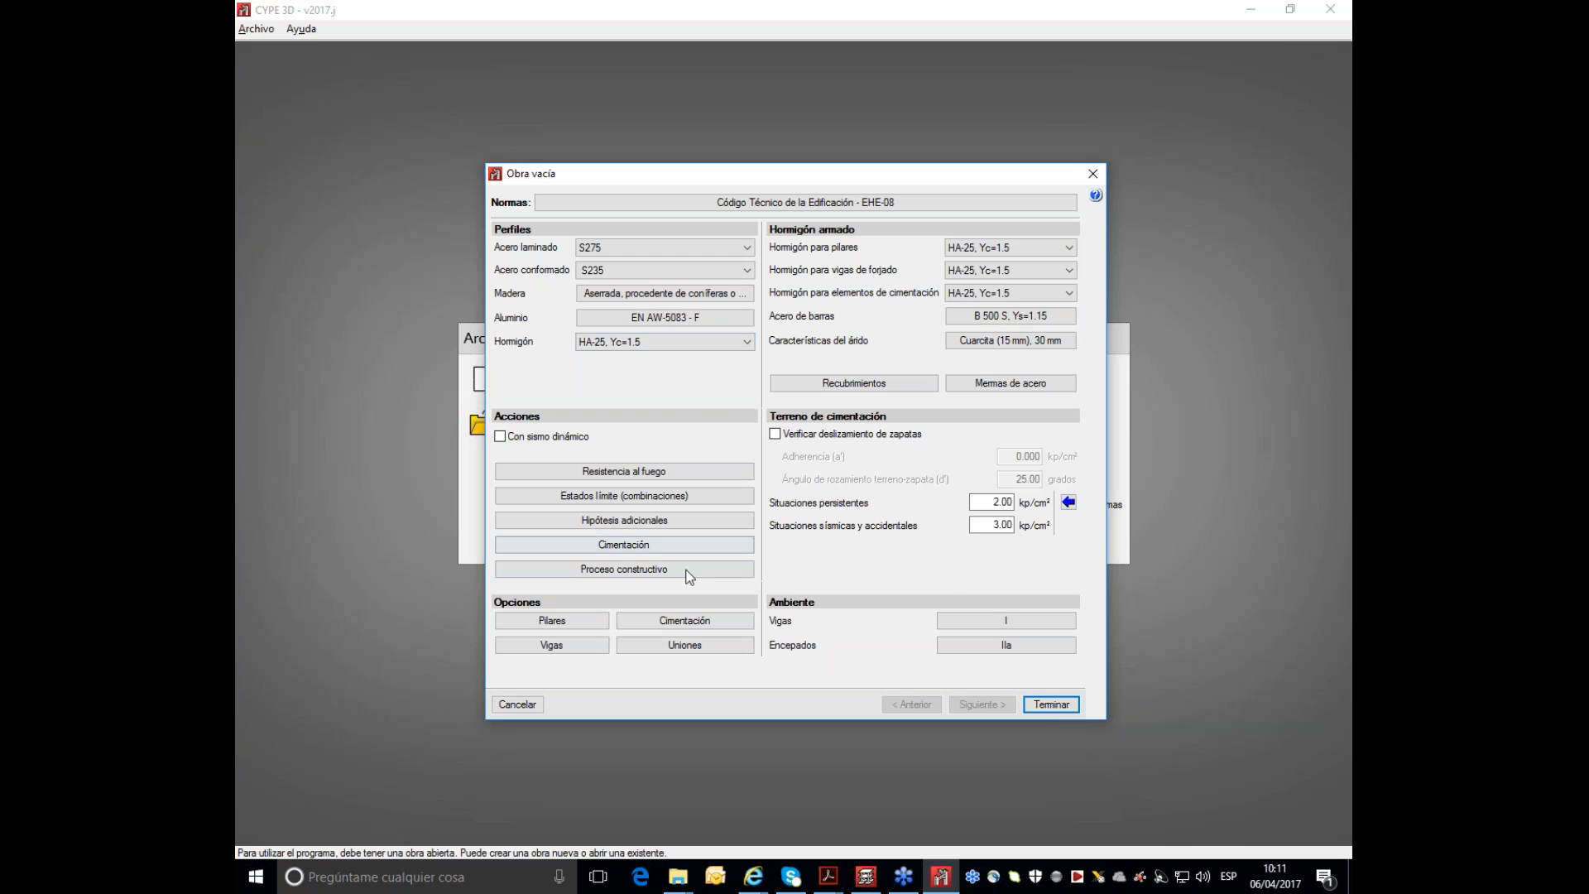
pyautogui.click(1049, 705)
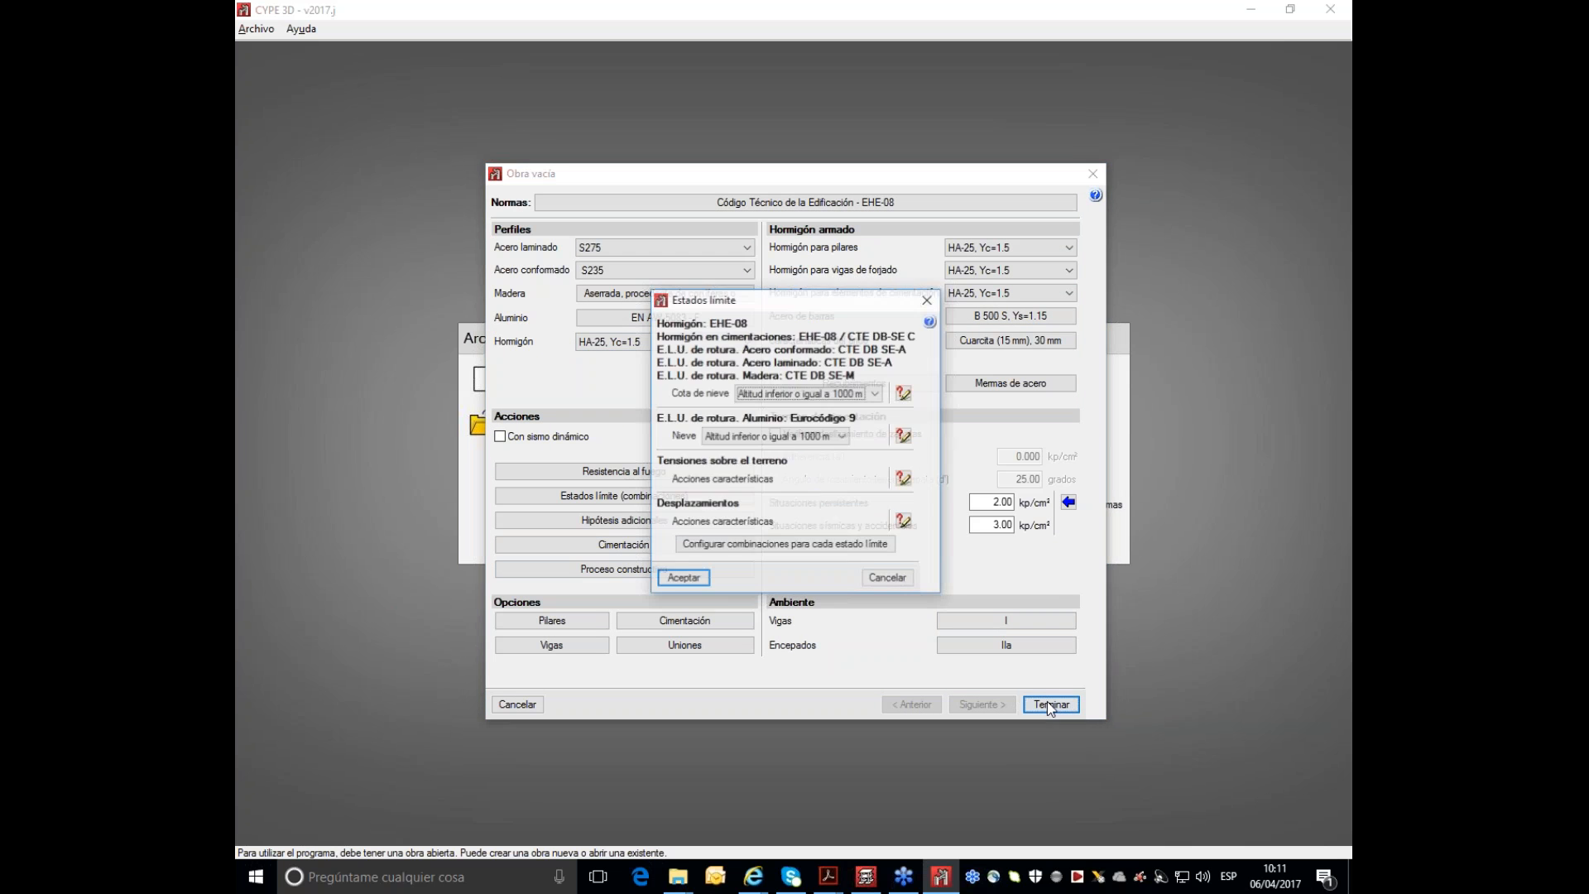
pyautogui.click(682, 578)
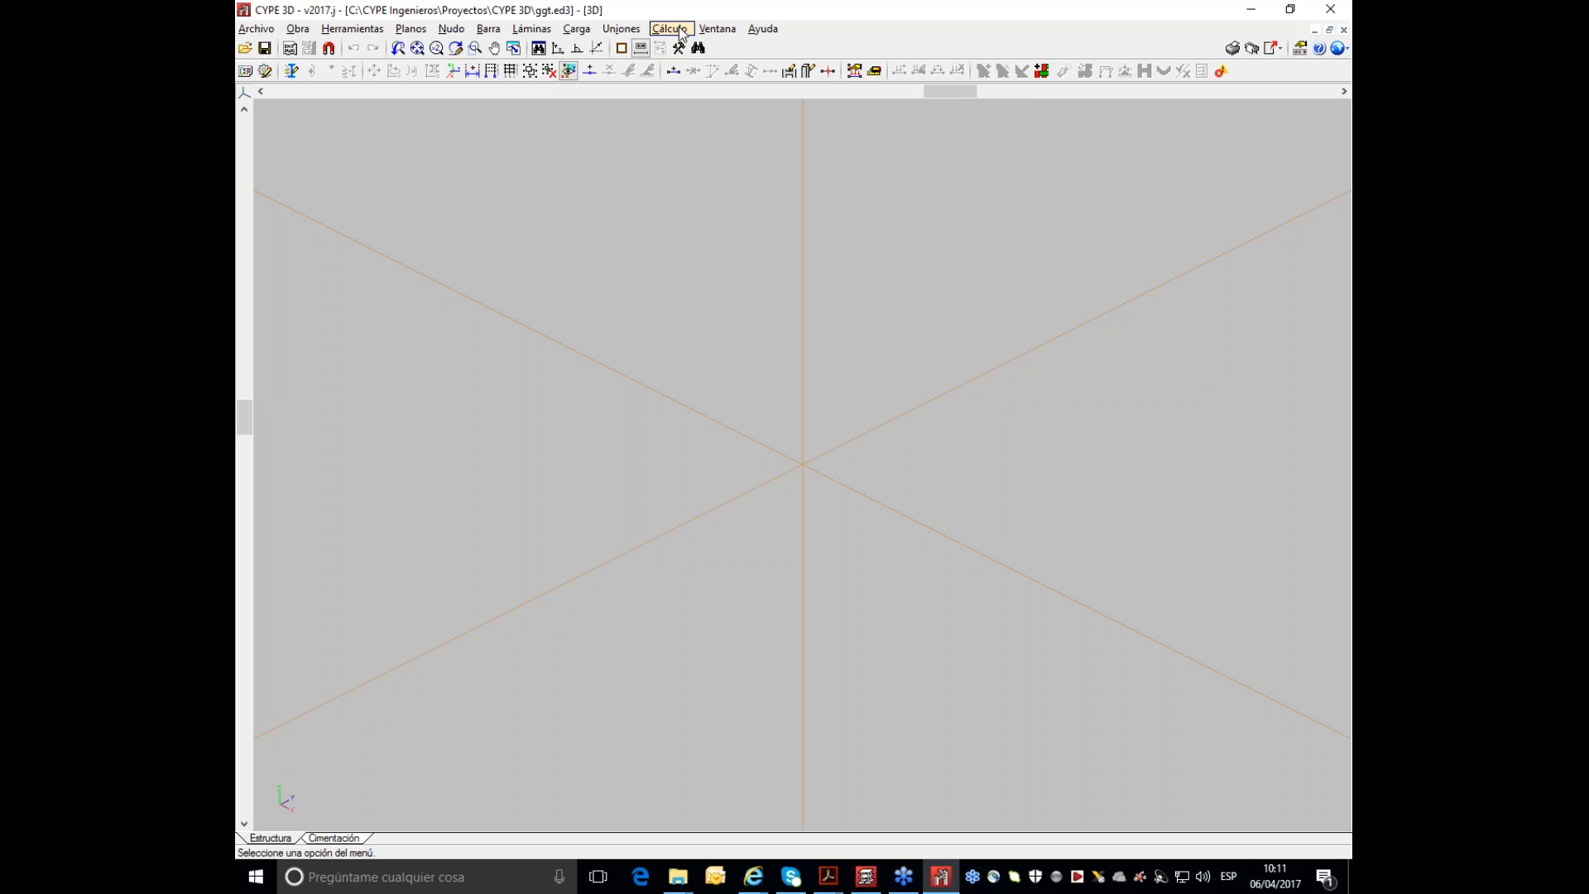
# - Start a new bar and choose the round-cornered rectangular hollow section of the second steel material as its profile type
pyautogui.scroll(-2, 695, 156)
pyautogui.moveTo(695, 156); pyautogui.dragTo(686, 321, button='middle')
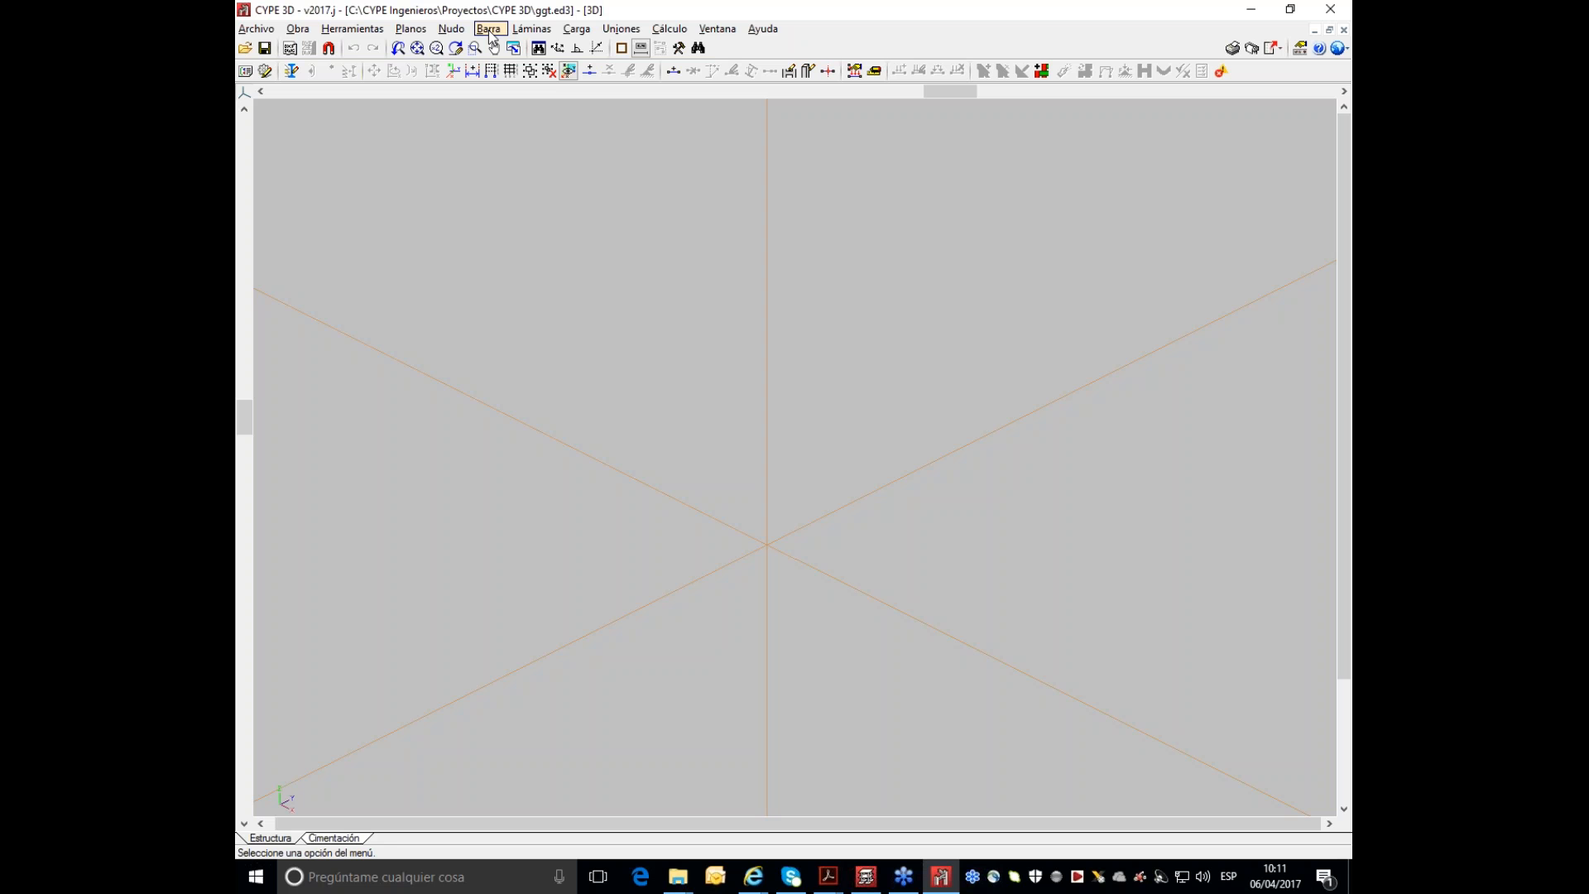
pyautogui.click(489, 32)
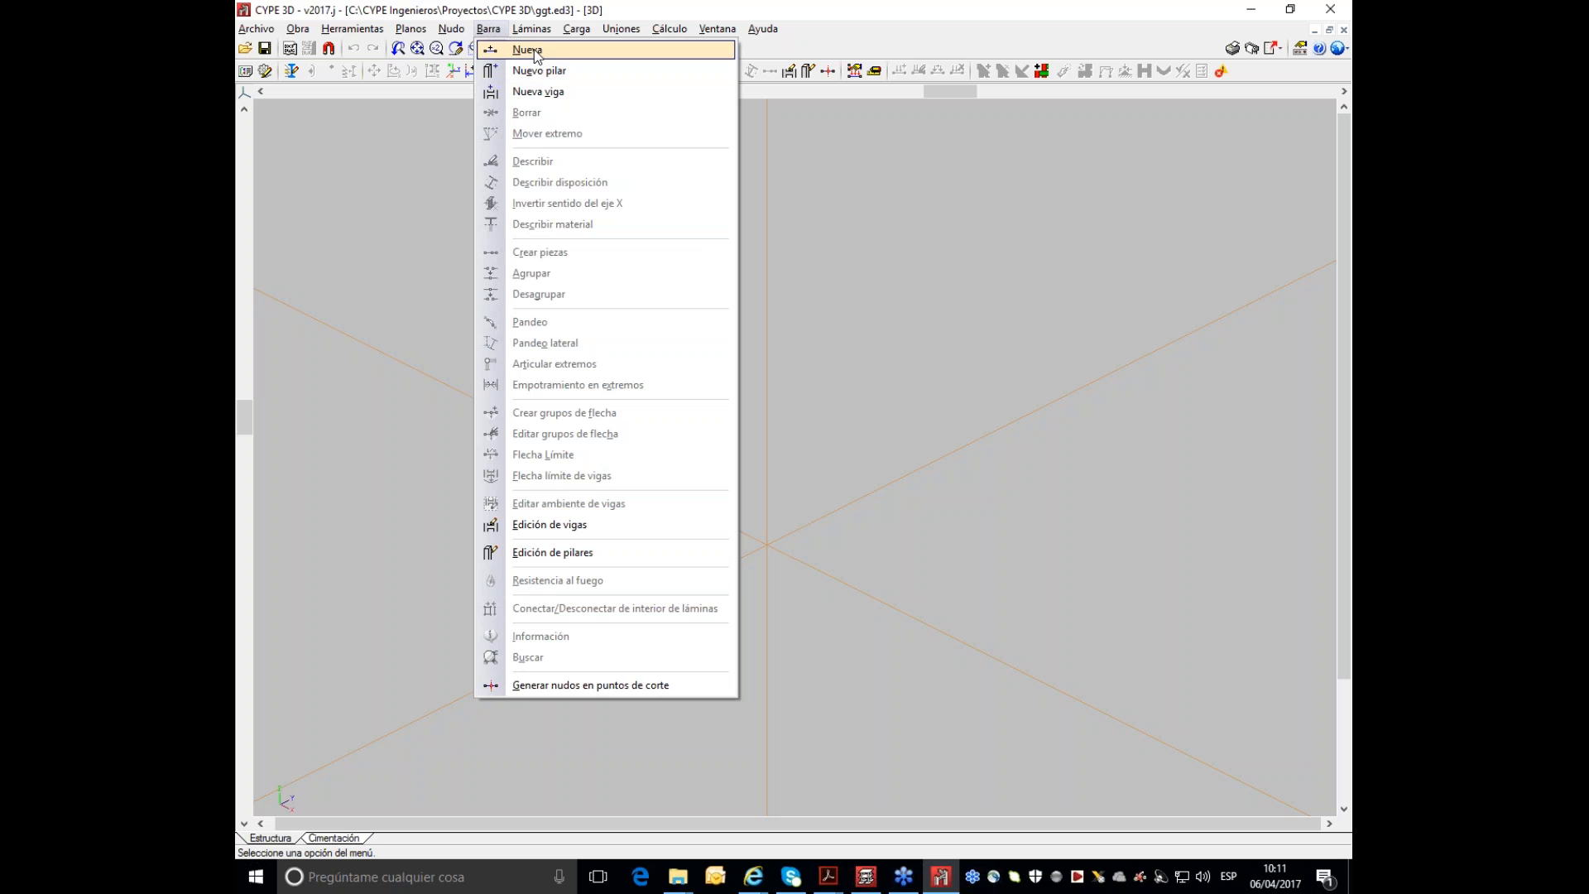
pyautogui.click(527, 51)
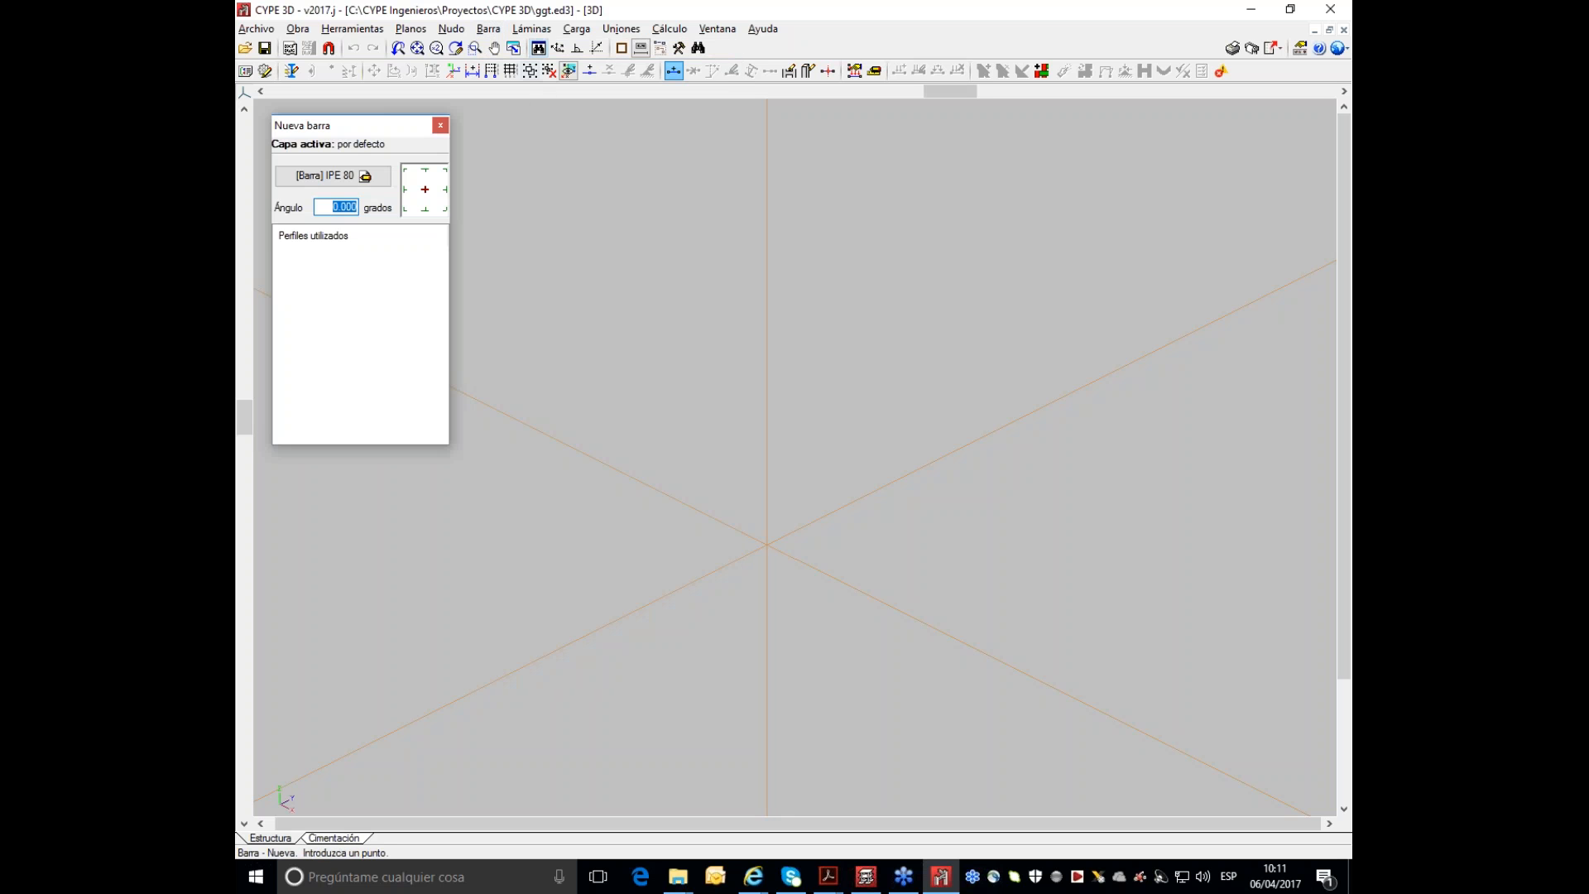
pyautogui.click(365, 179)
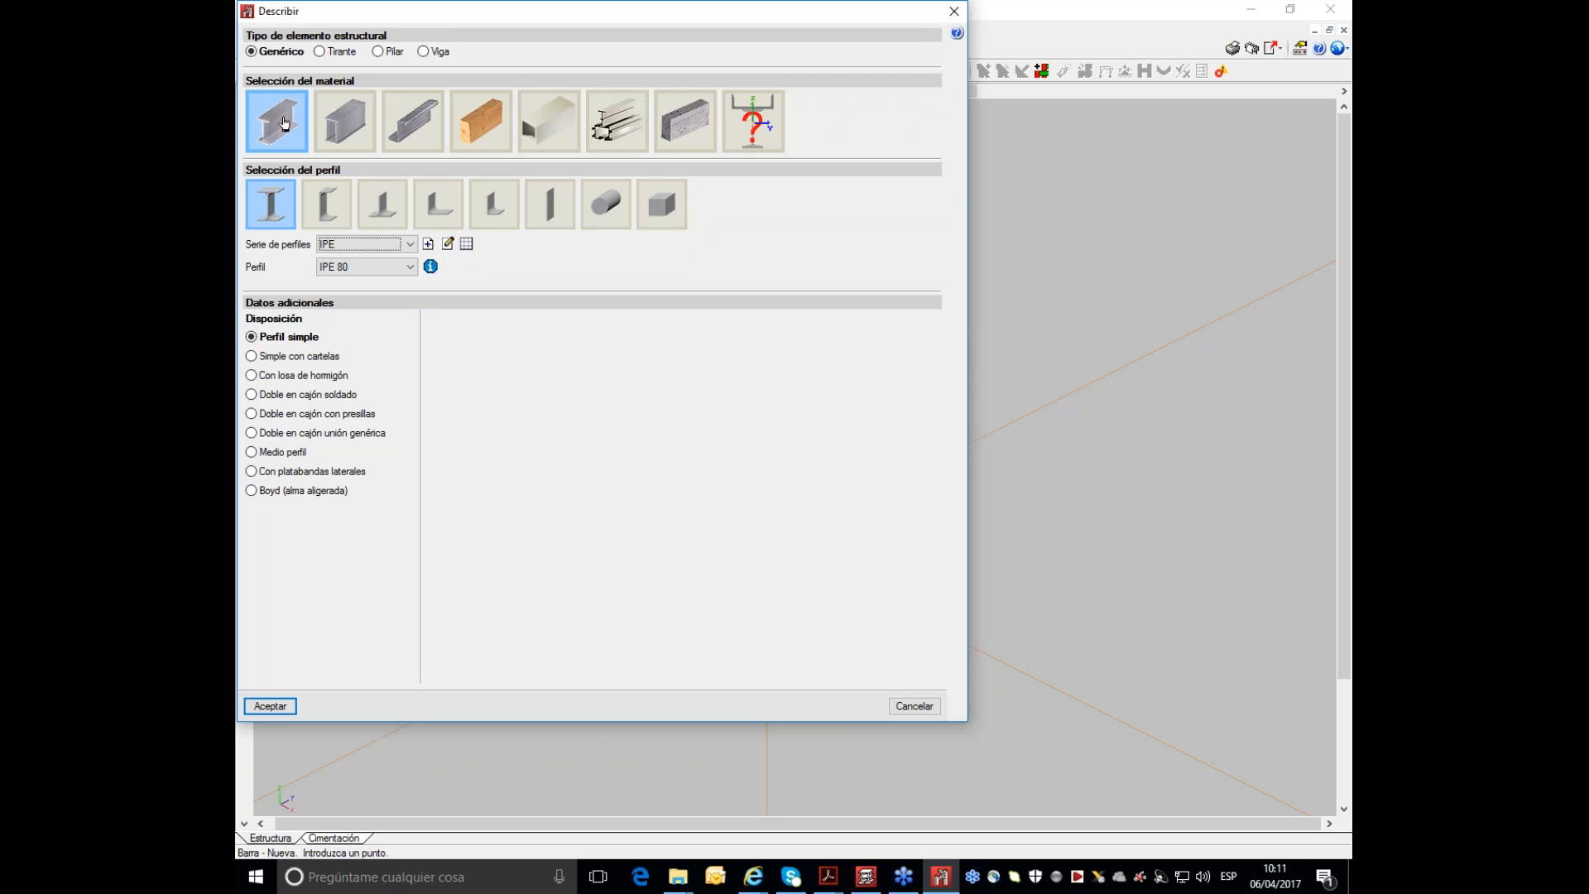
pyautogui.moveTo(351, 16); pyautogui.dragTo(404, 31)
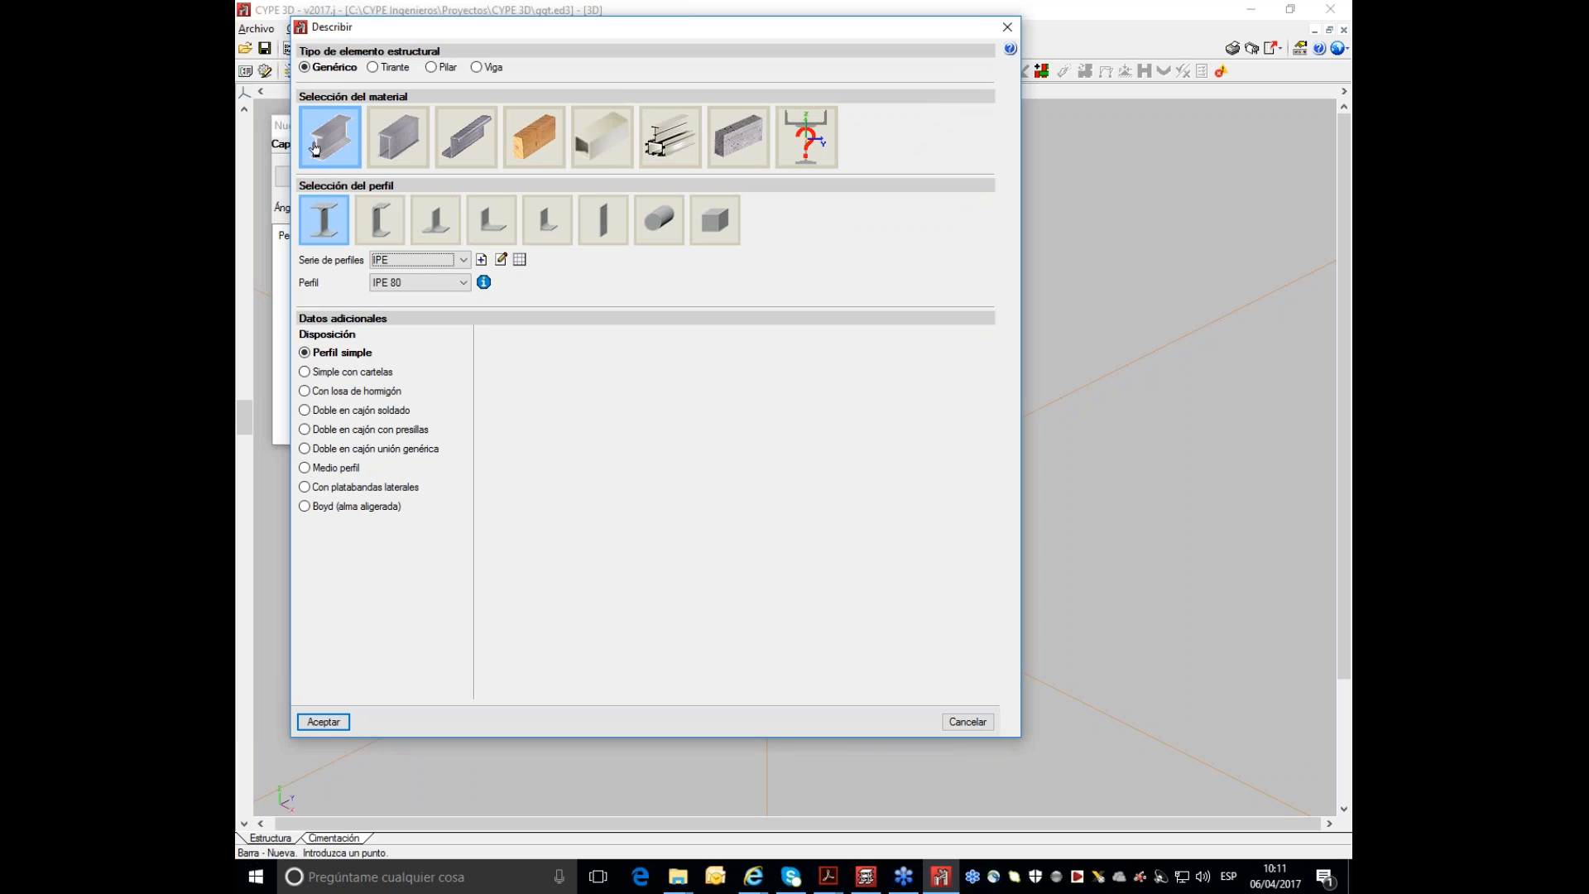
pyautogui.click(397, 136)
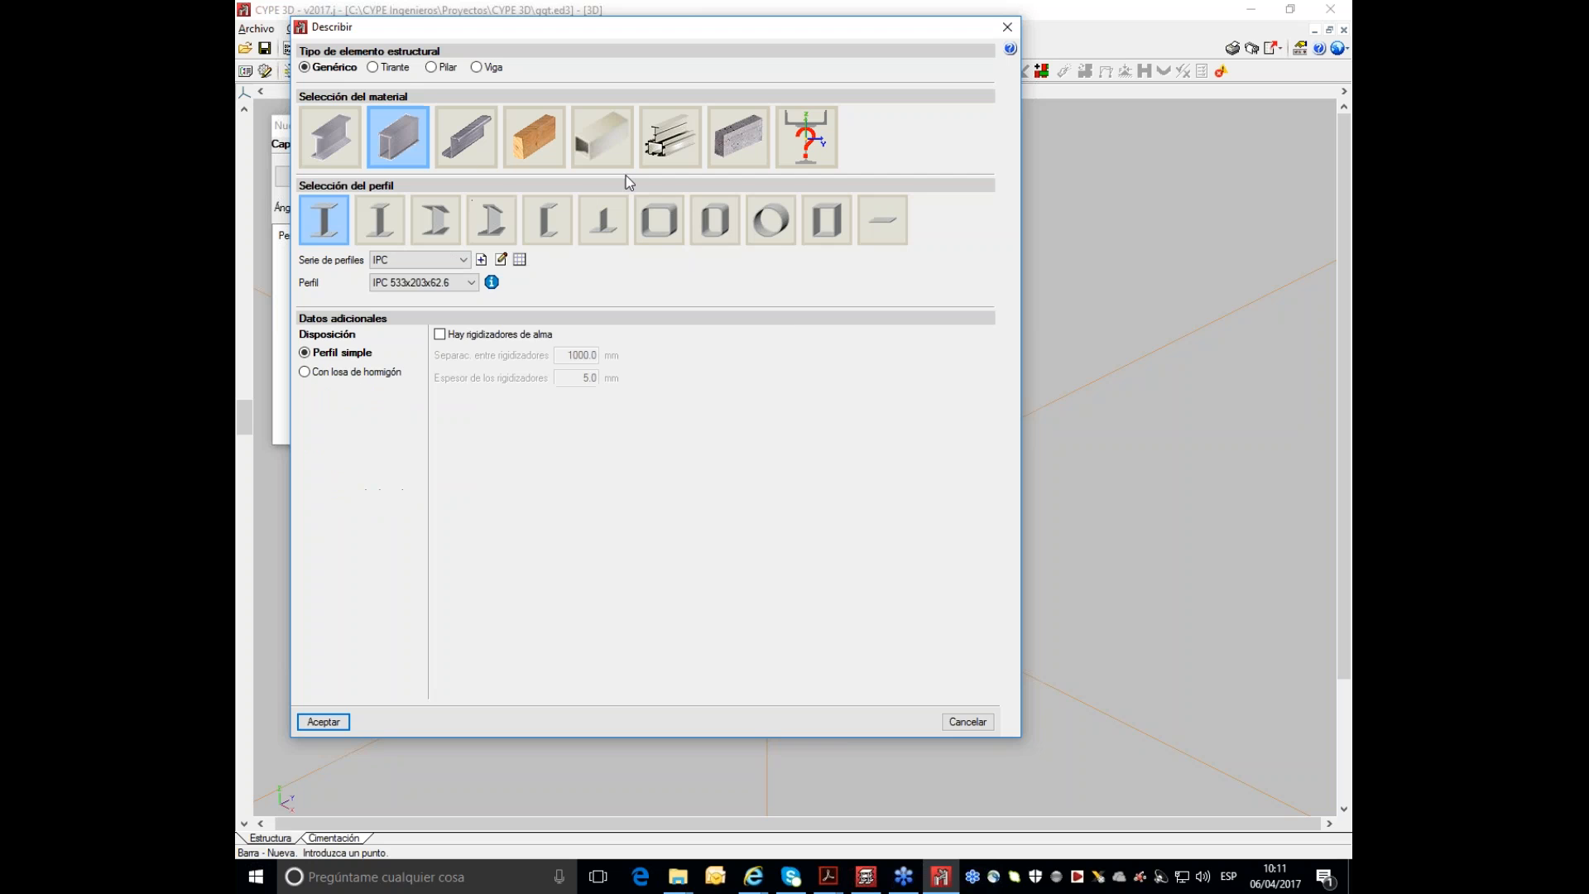
pyautogui.click(699, 217)
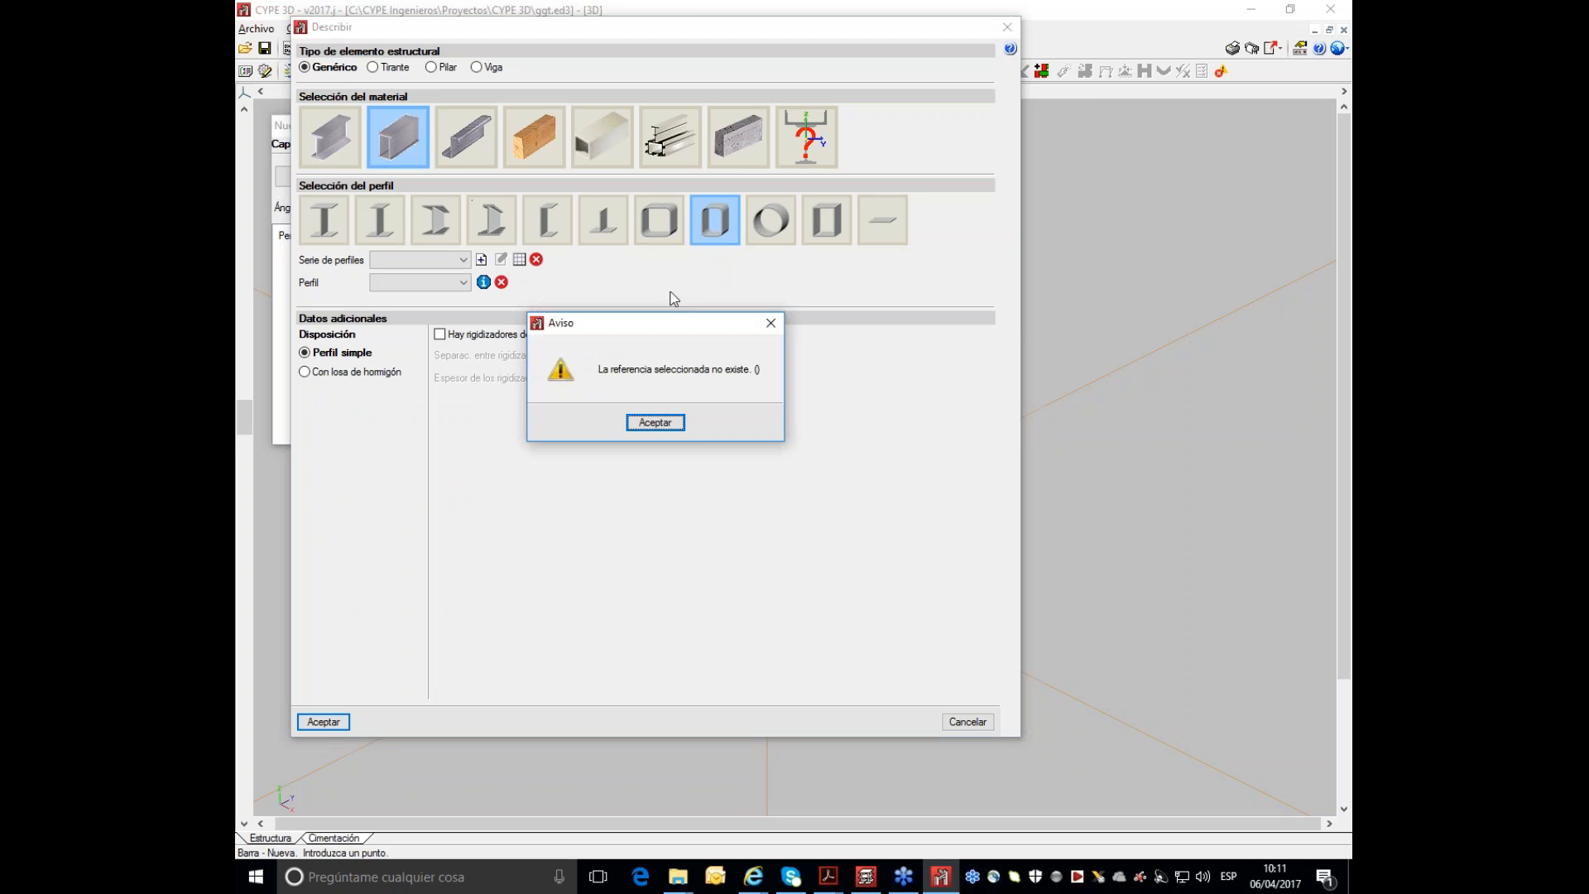
pyautogui.click(654, 423)
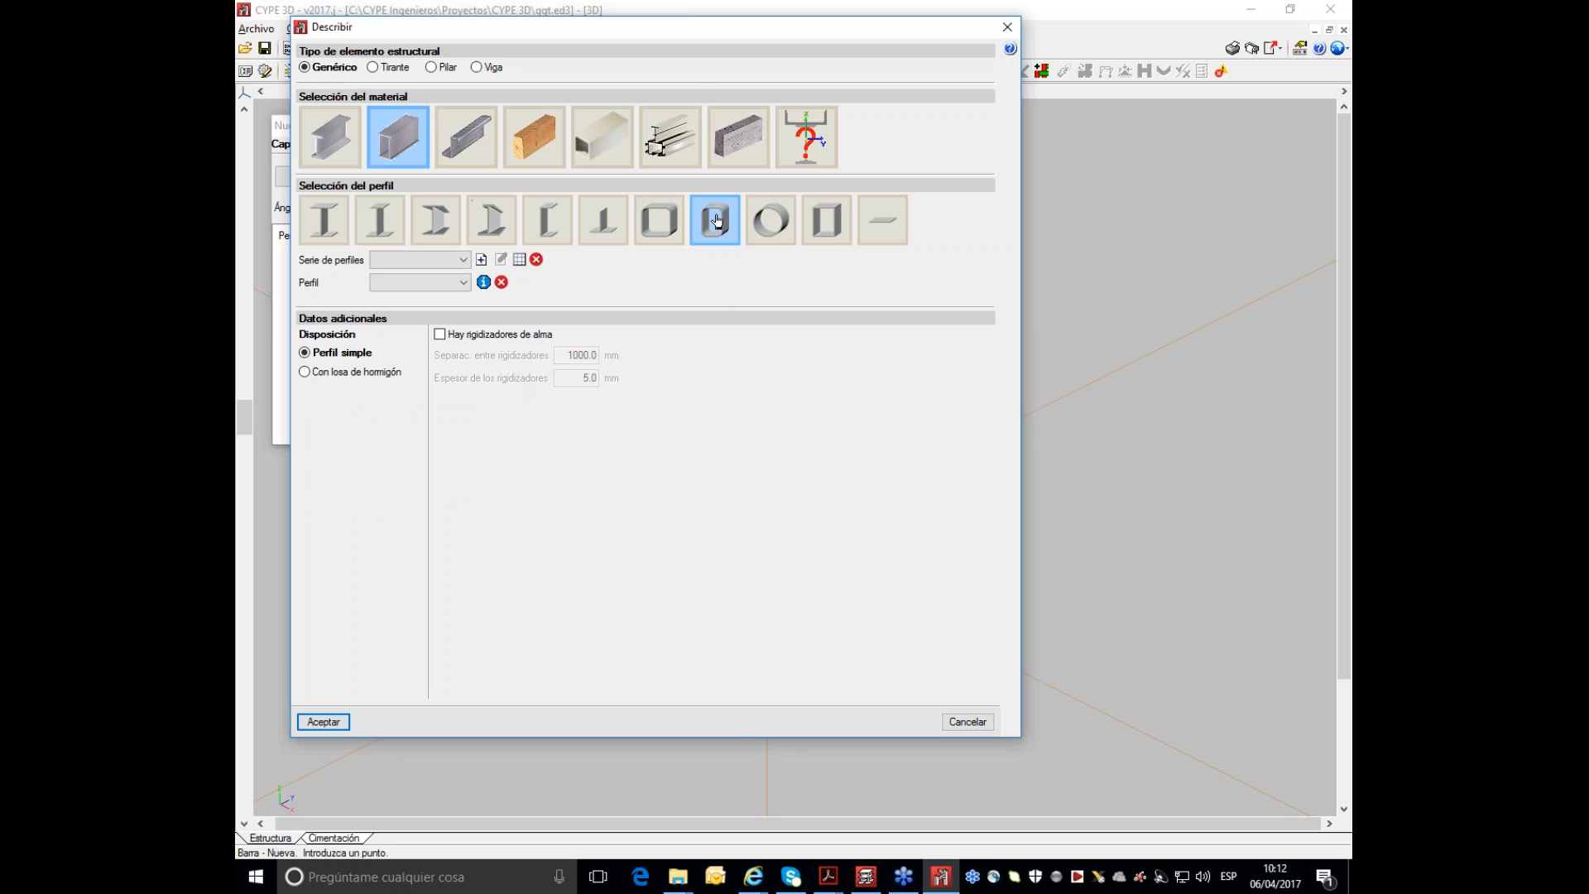
# - Import the predefined Rectangular conformado profile series from the Nbe-ea95 library for the bar's hollow section
pyautogui.click(519, 260)
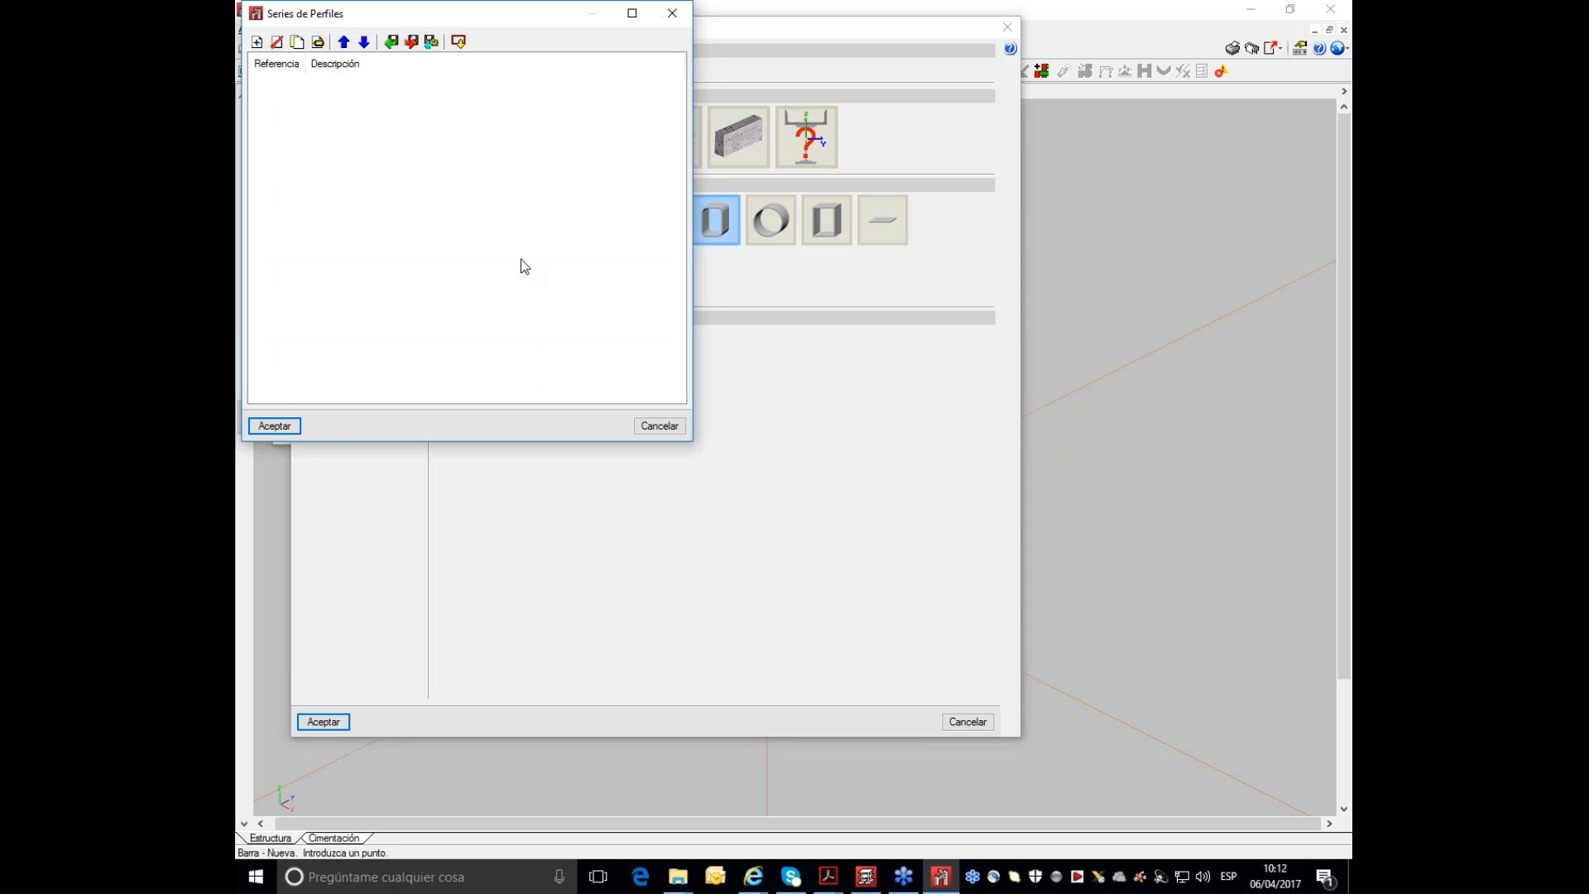
pyautogui.moveTo(447, 2); pyautogui.dragTo(639, 145)
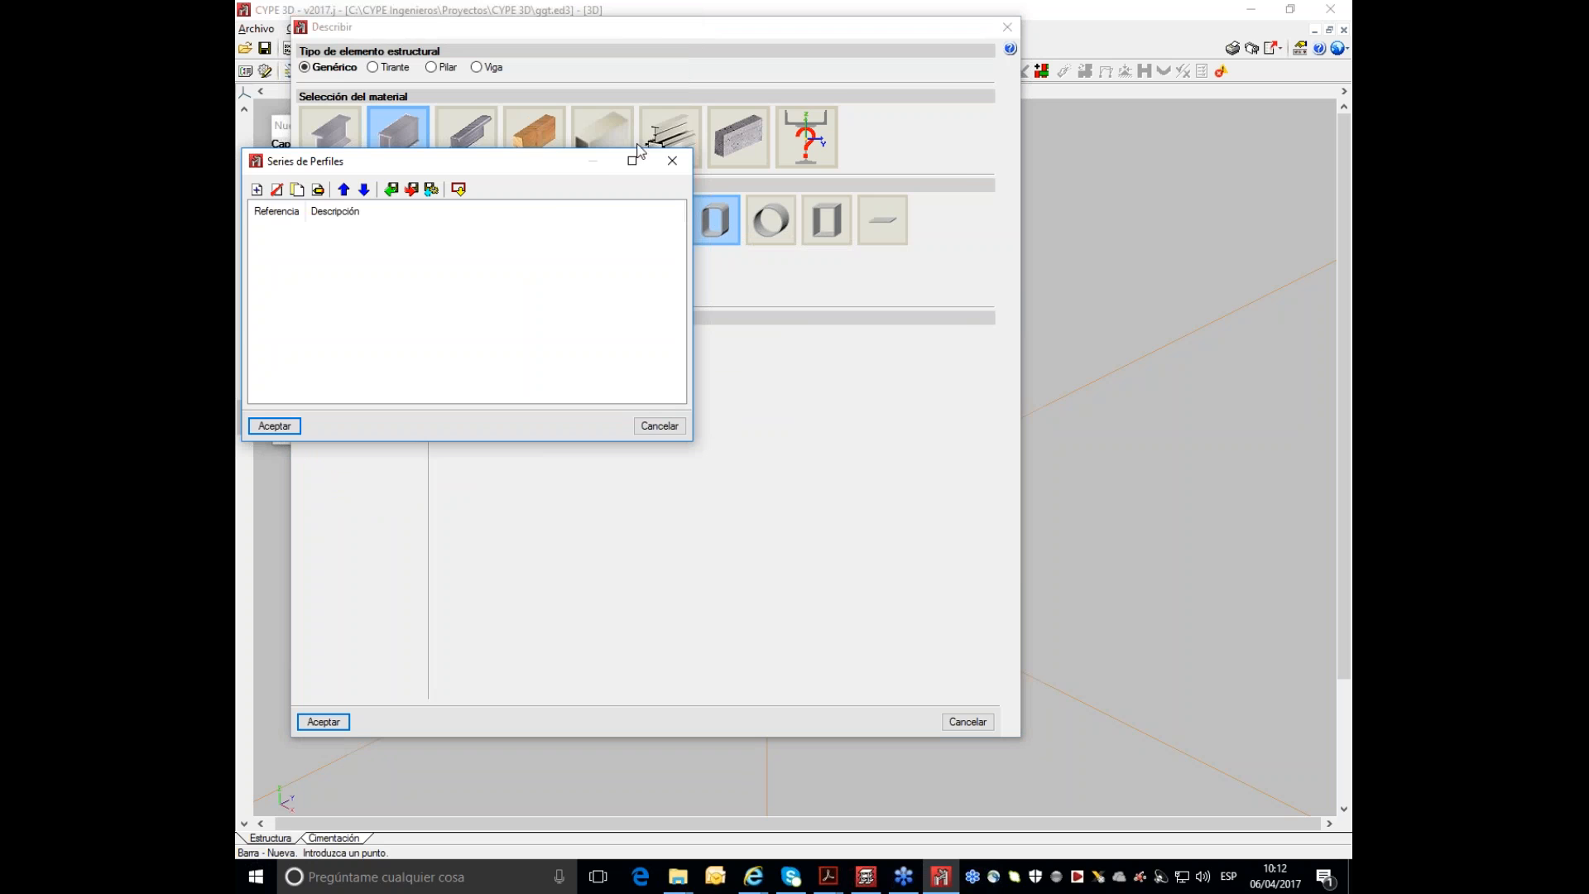
pyautogui.moveTo(483, 153); pyautogui.dragTo(803, 312)
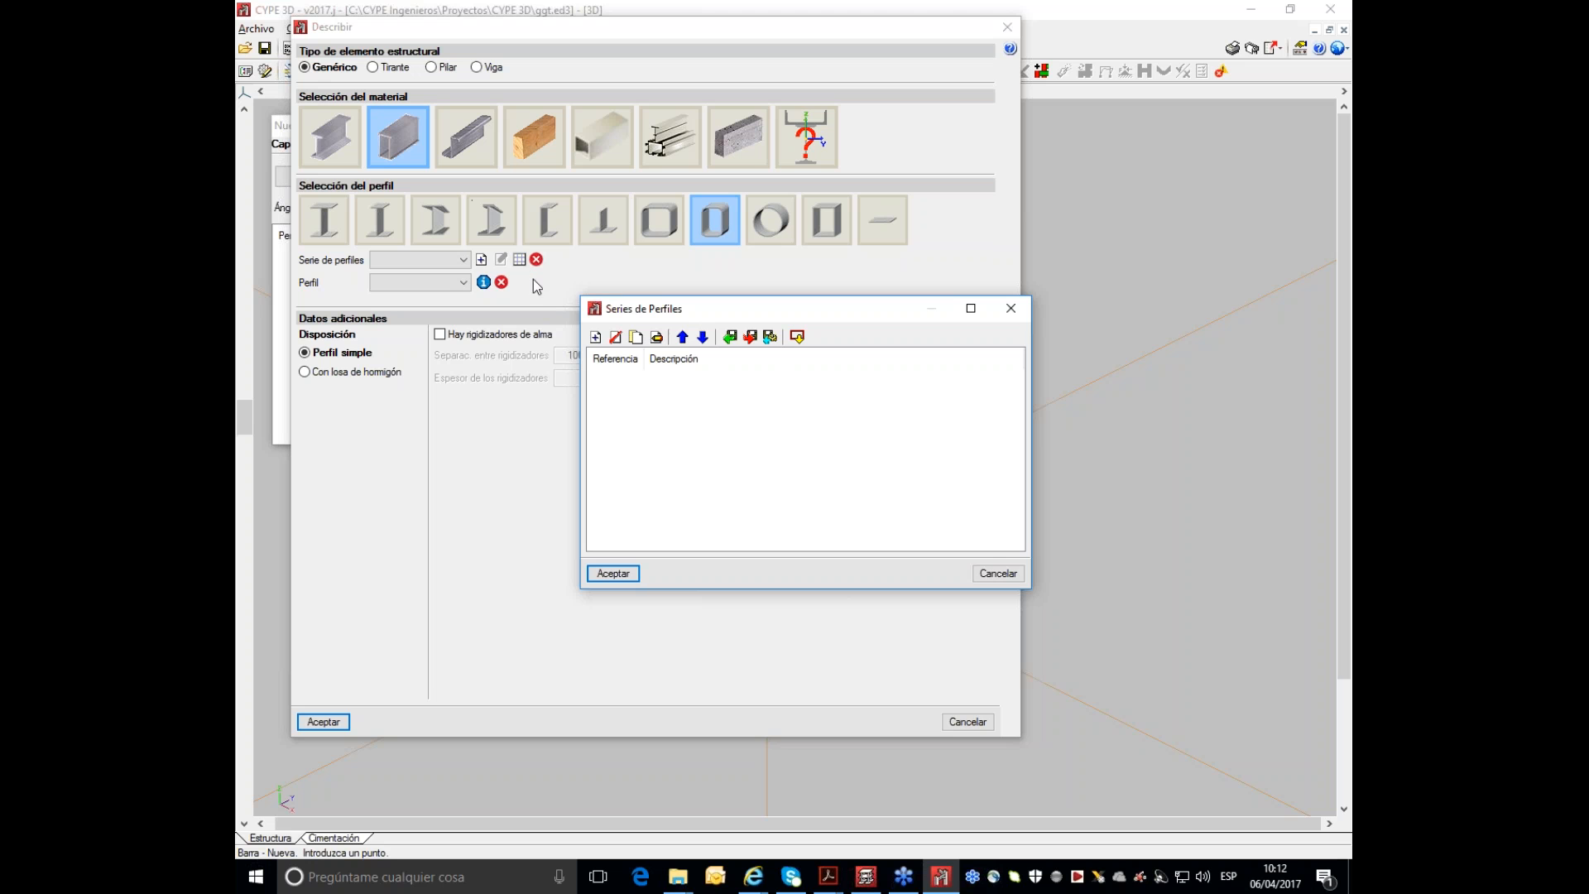
pyautogui.moveTo(727, 313); pyautogui.dragTo(727, 287)
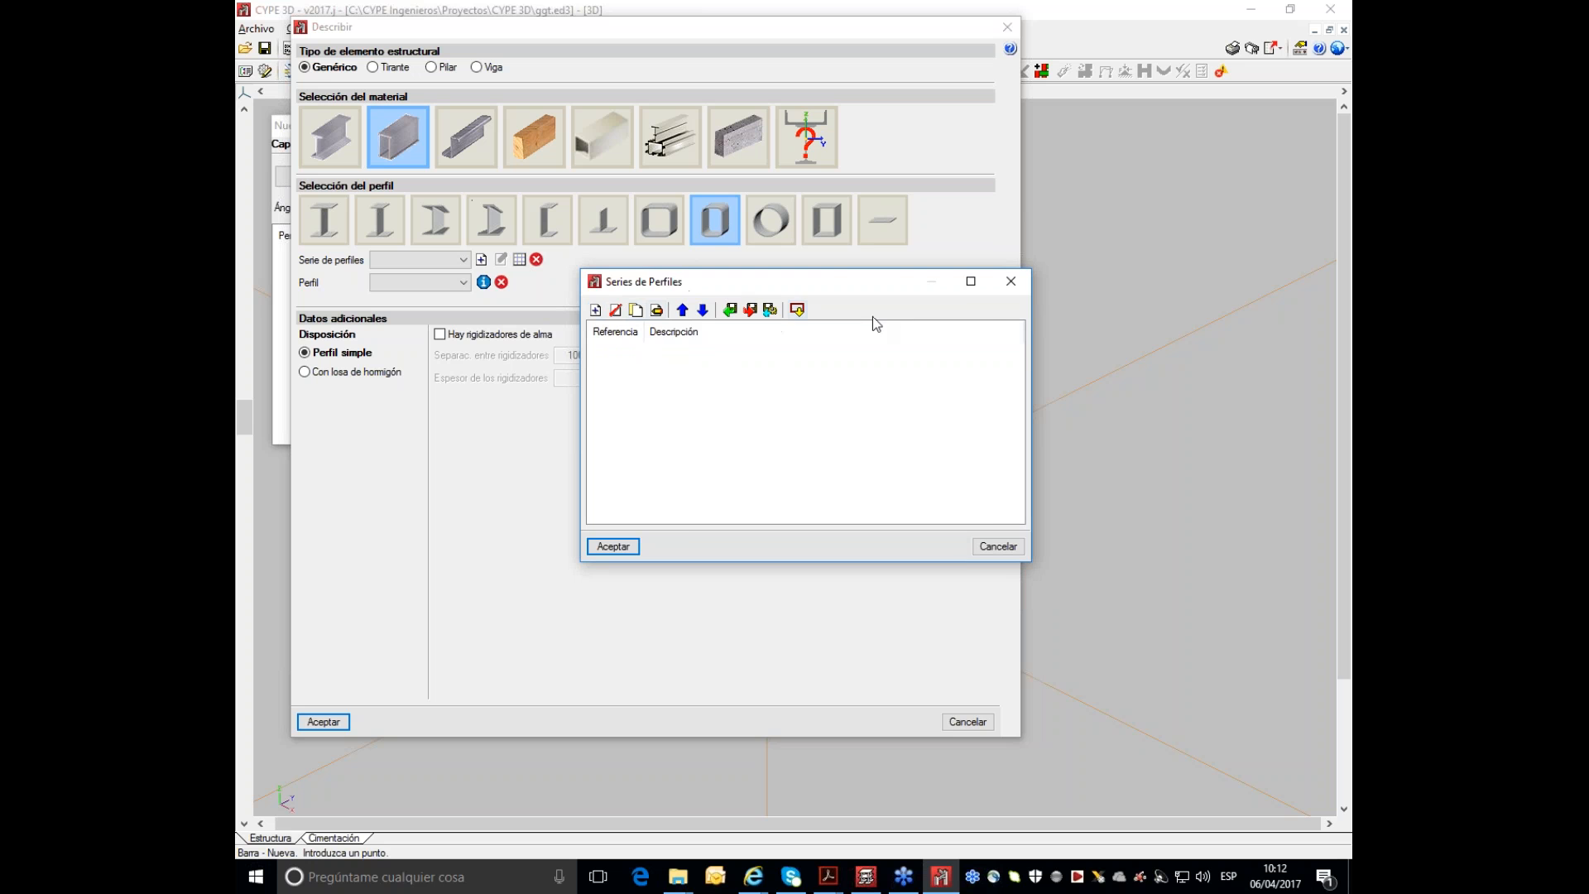
pyautogui.click(795, 311)
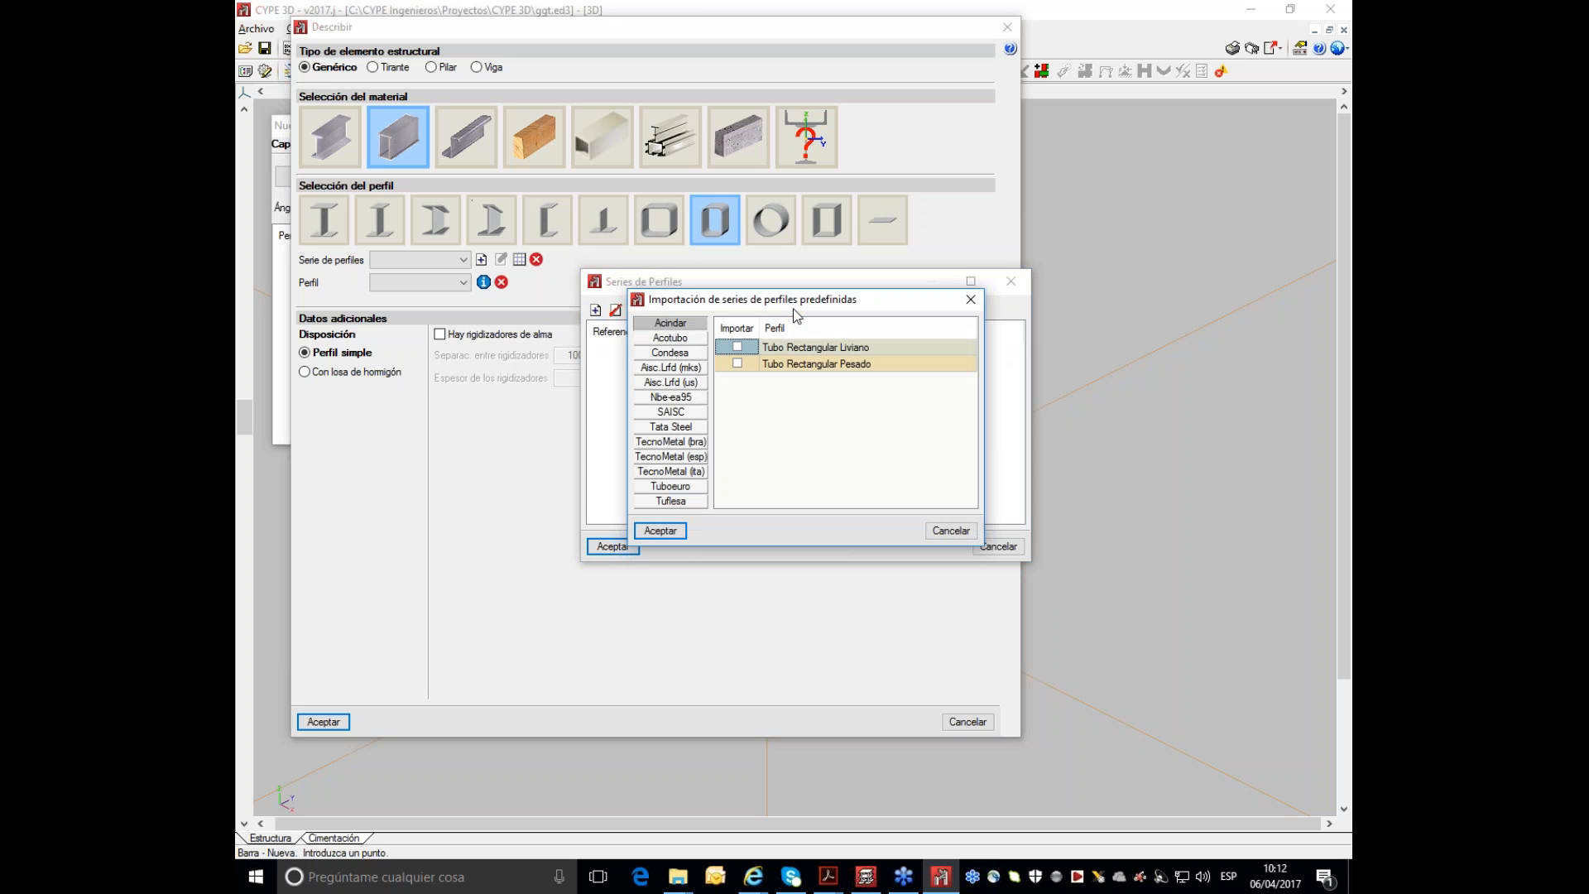
pyautogui.click(671, 398)
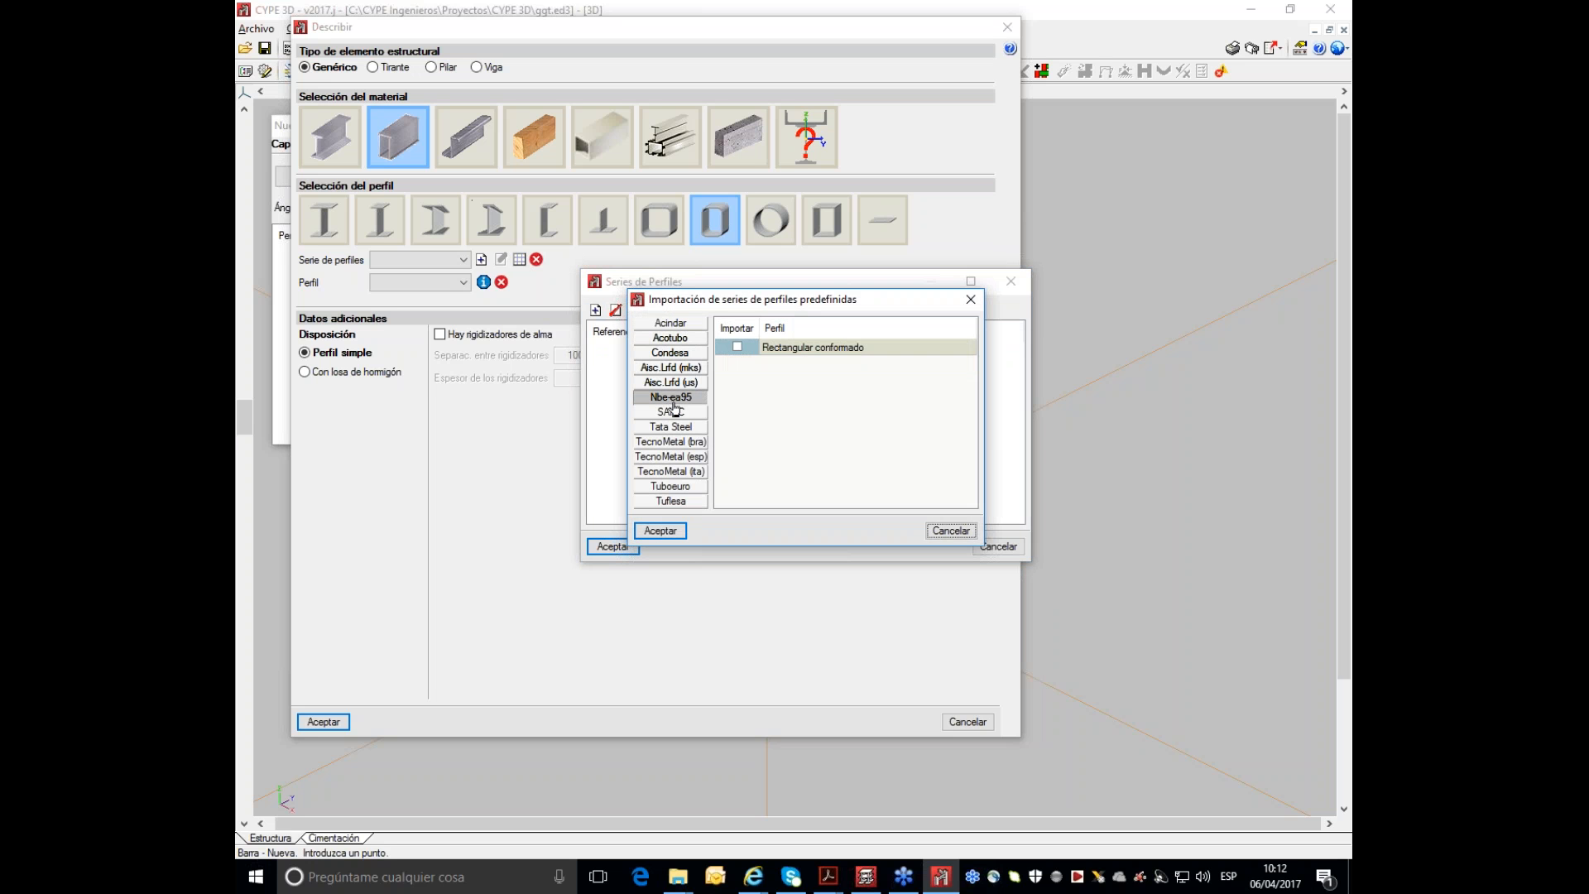
pyautogui.click(737, 347)
pyautogui.click(660, 531)
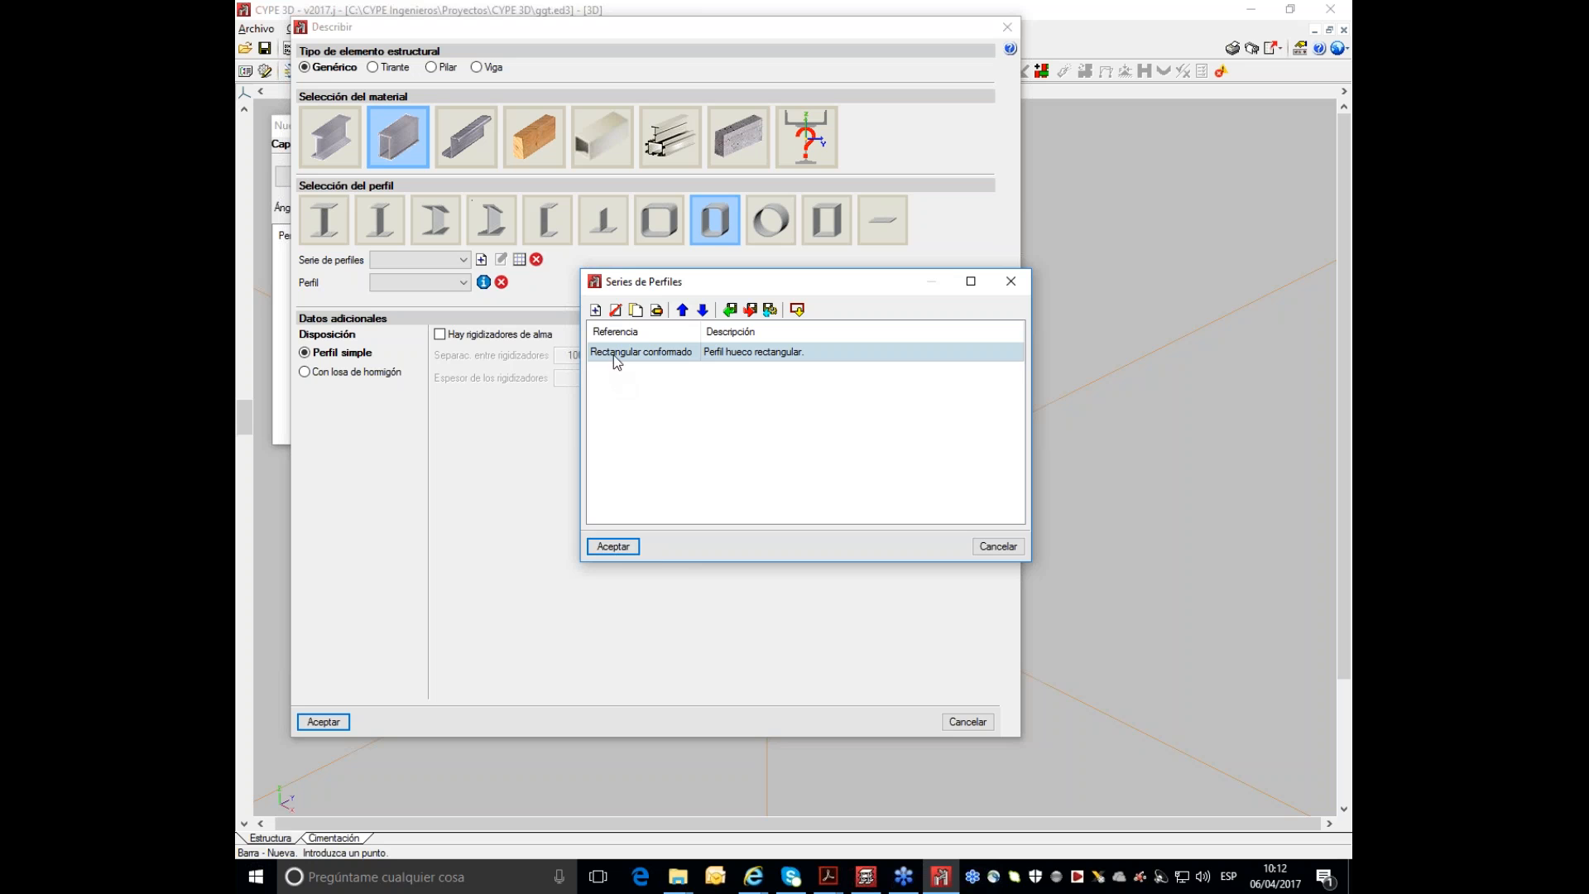
pyautogui.click(613, 546)
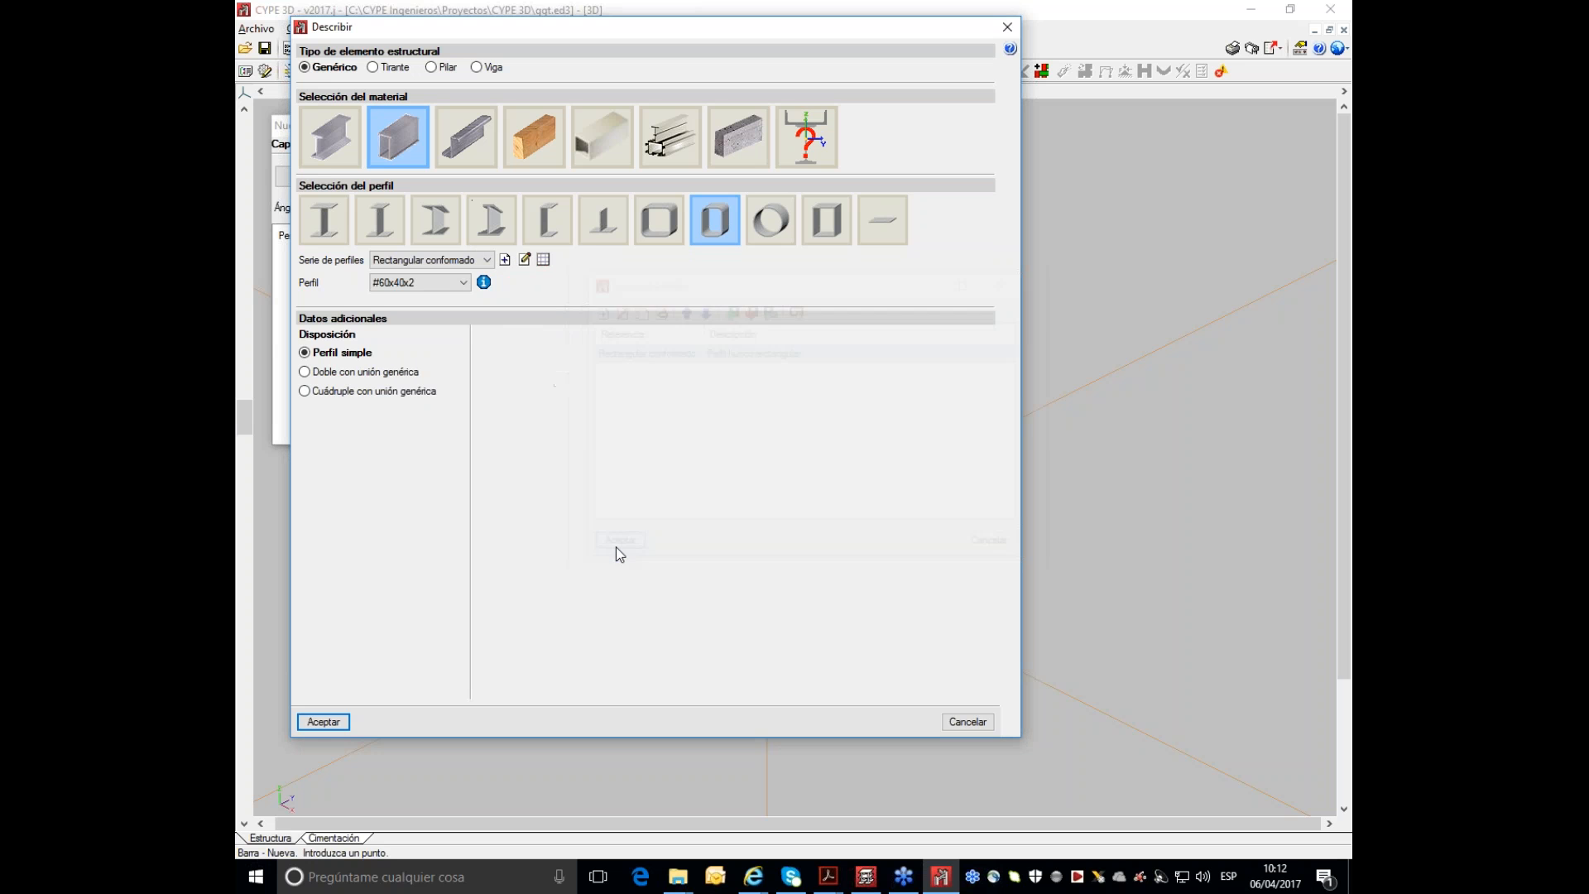
# - Set the bar's section to #80x60x4 as a simple profile, without checking fire resistance
pyautogui.click(463, 283)
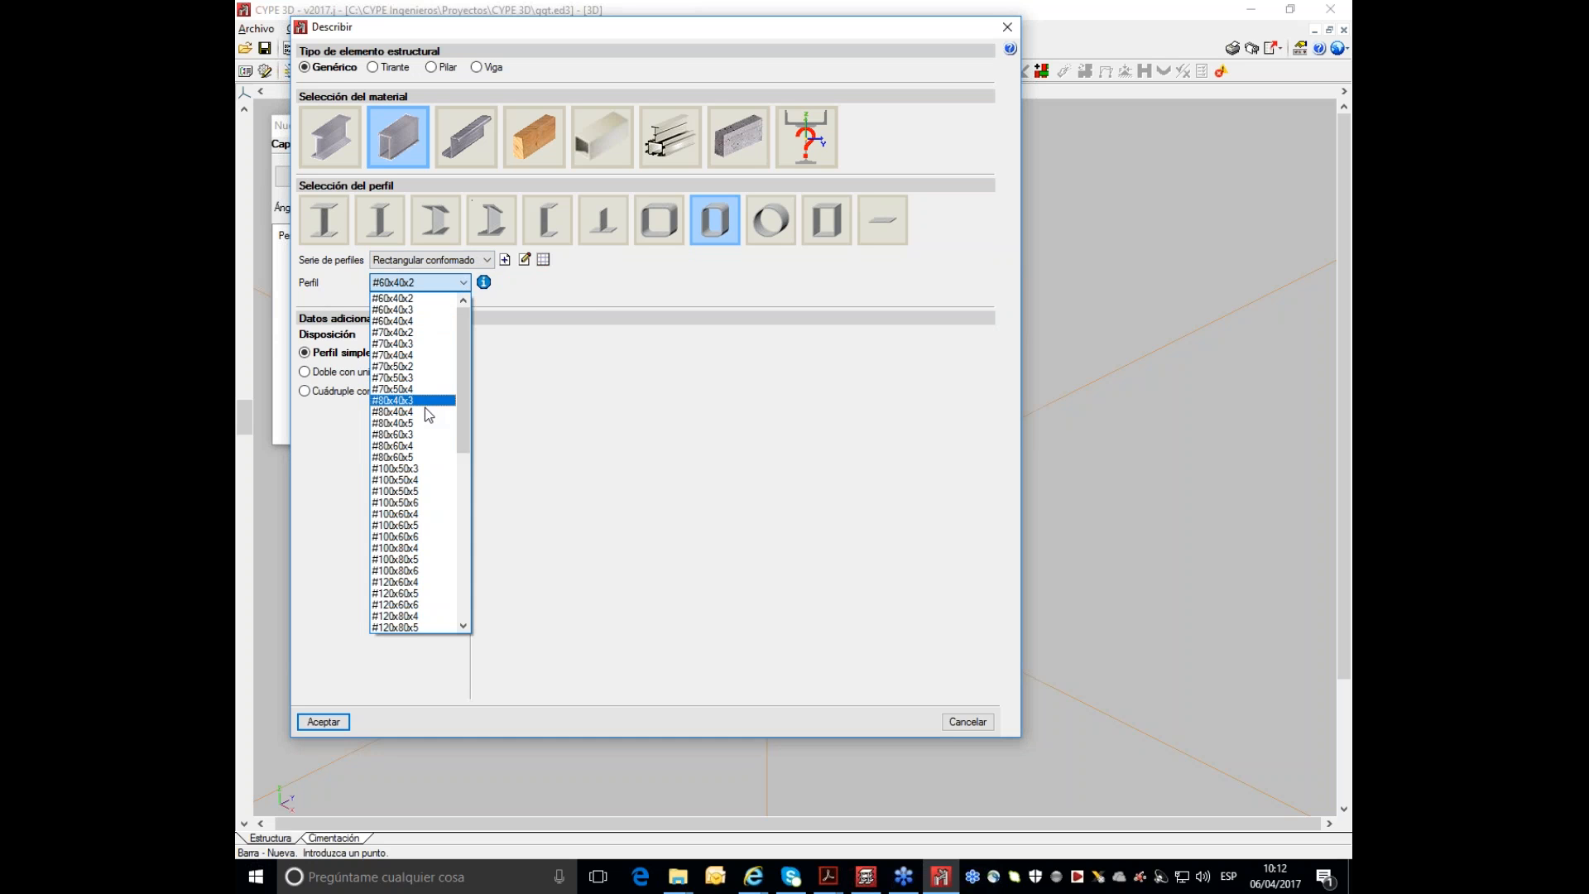
pyautogui.click(421, 445)
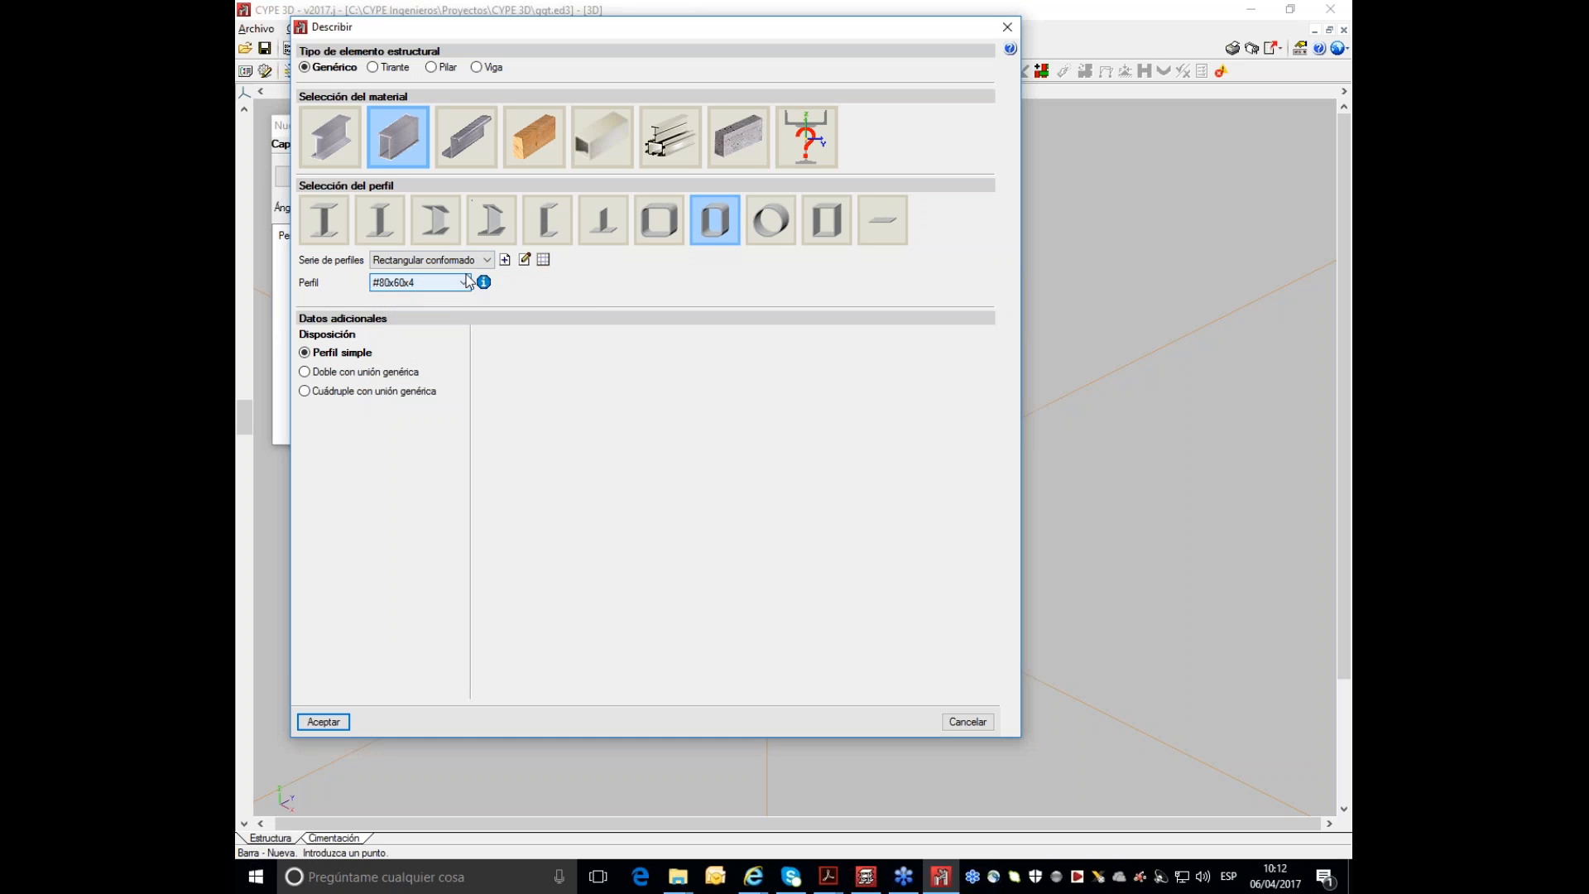
pyautogui.click(331, 717)
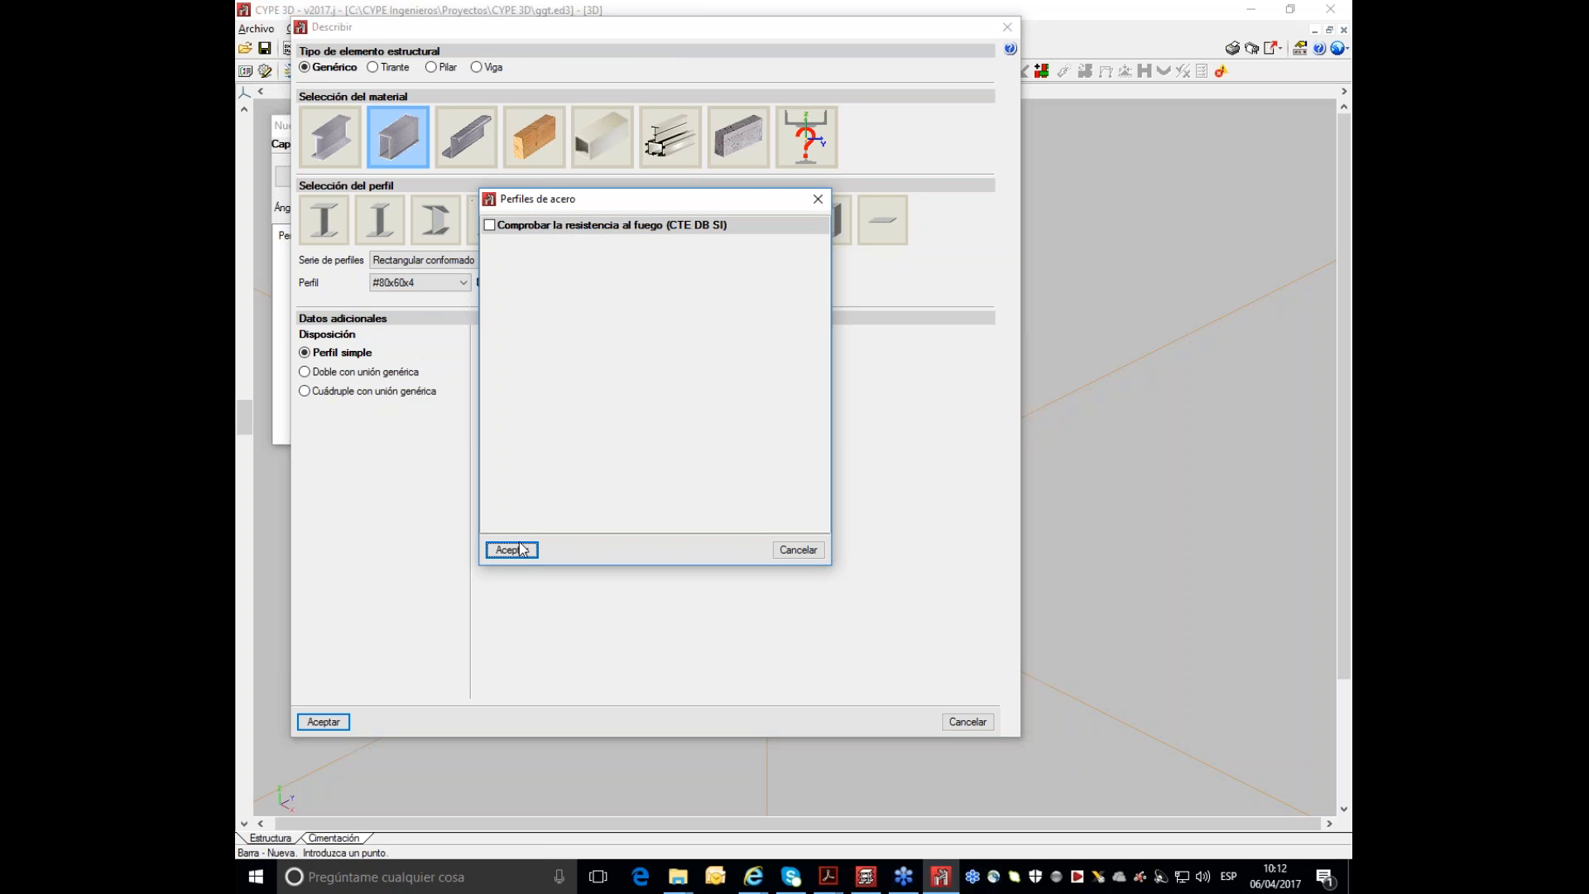
pyautogui.click(511, 550)
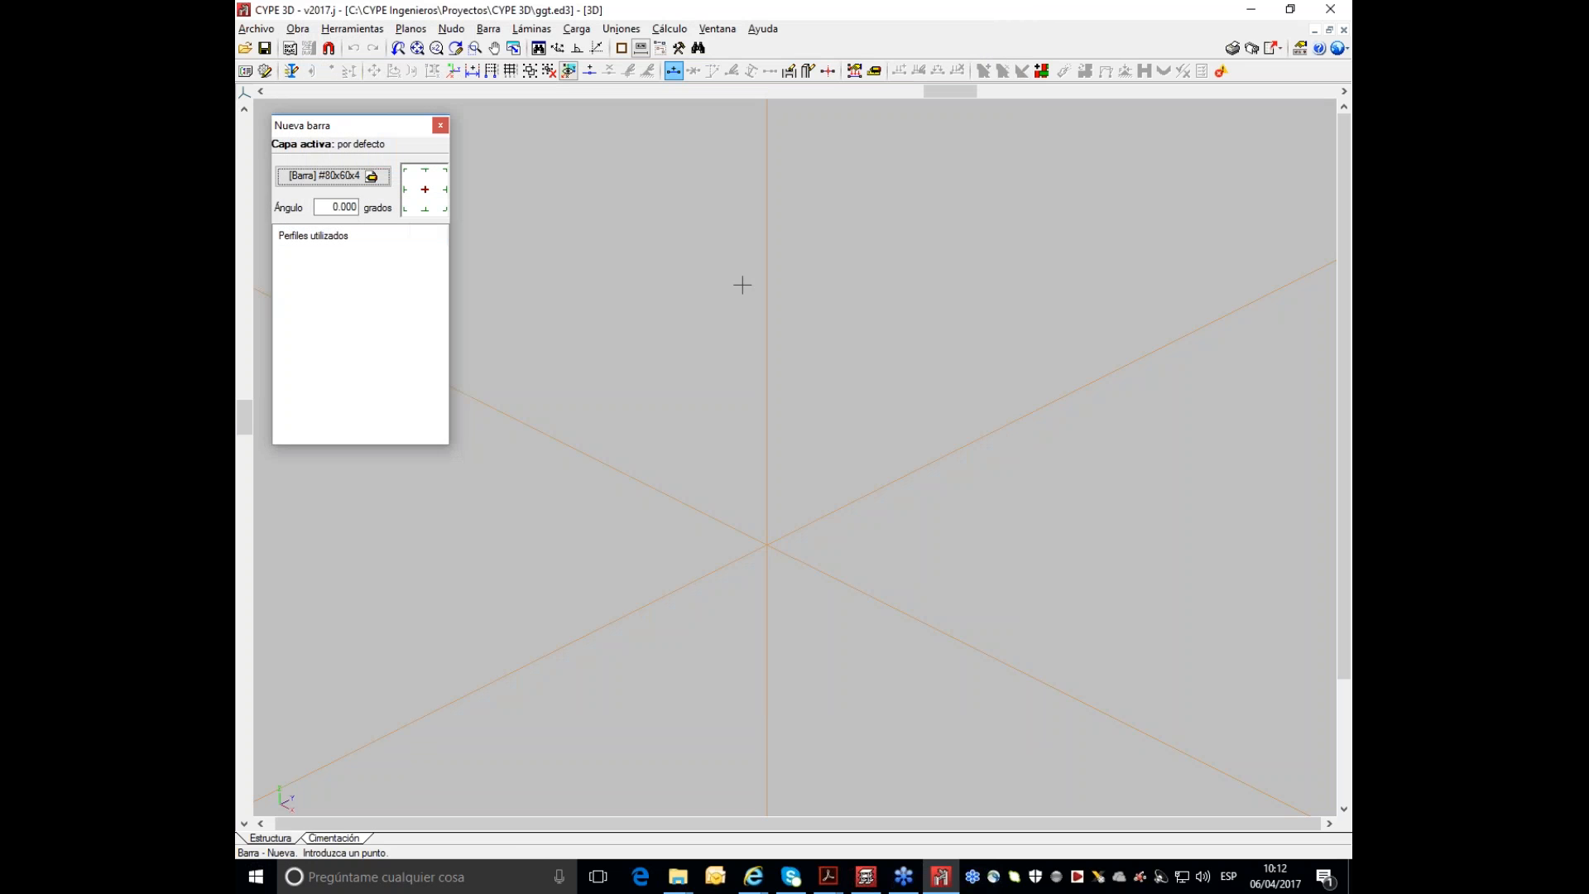
# - Draw a short horizontal bar from the origin along the X axis
pyautogui.click(767, 544)
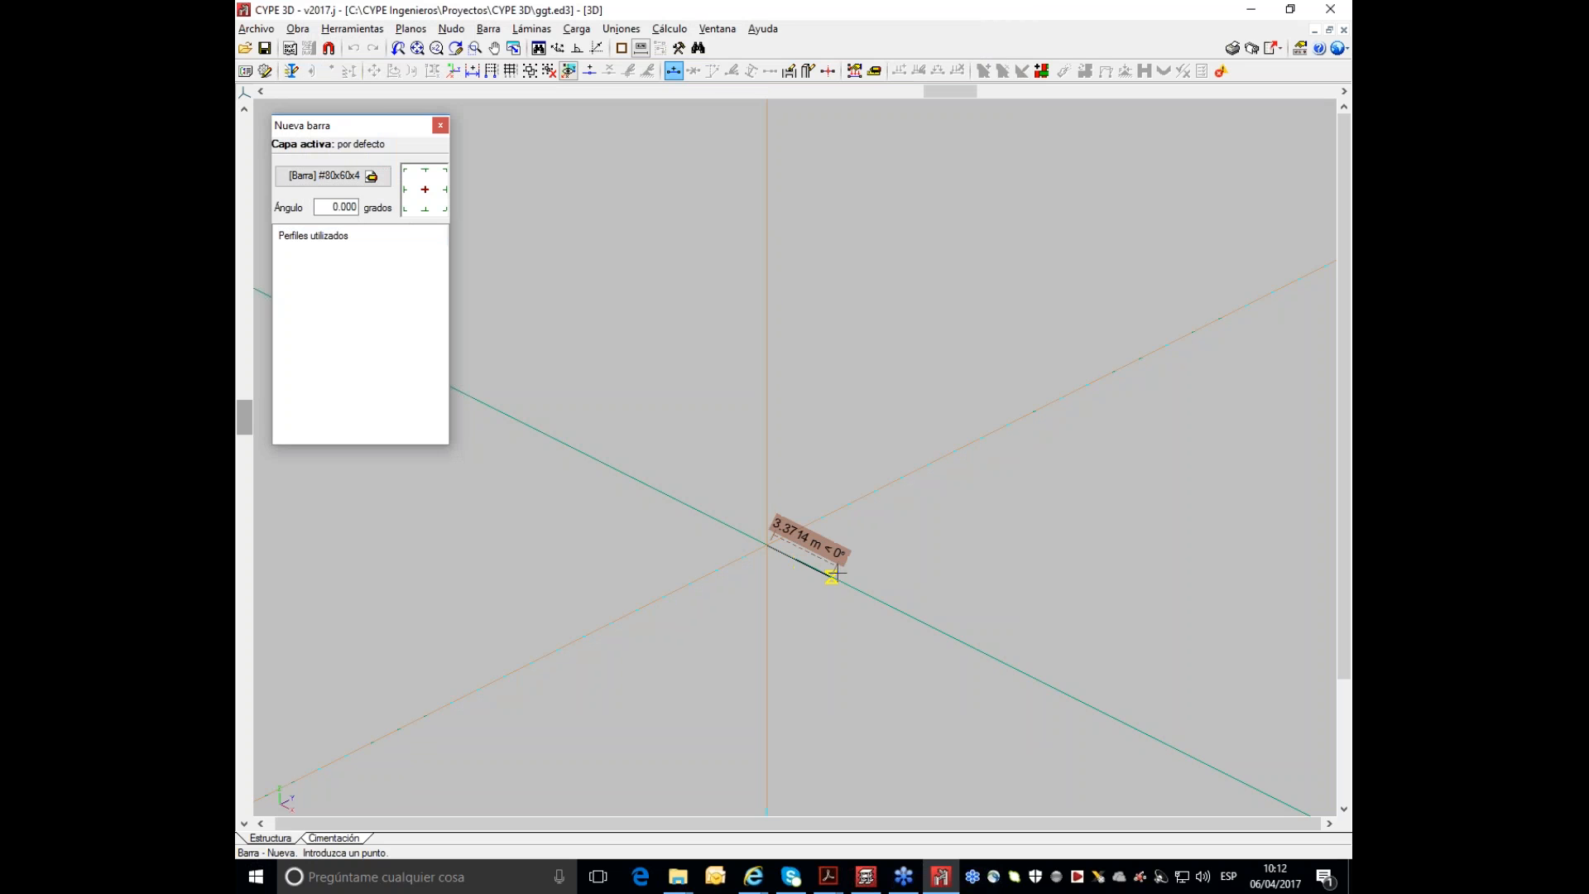
pyautogui.click(863, 582)
pyautogui.click(1045, 591)
pyautogui.click(1045, 591)
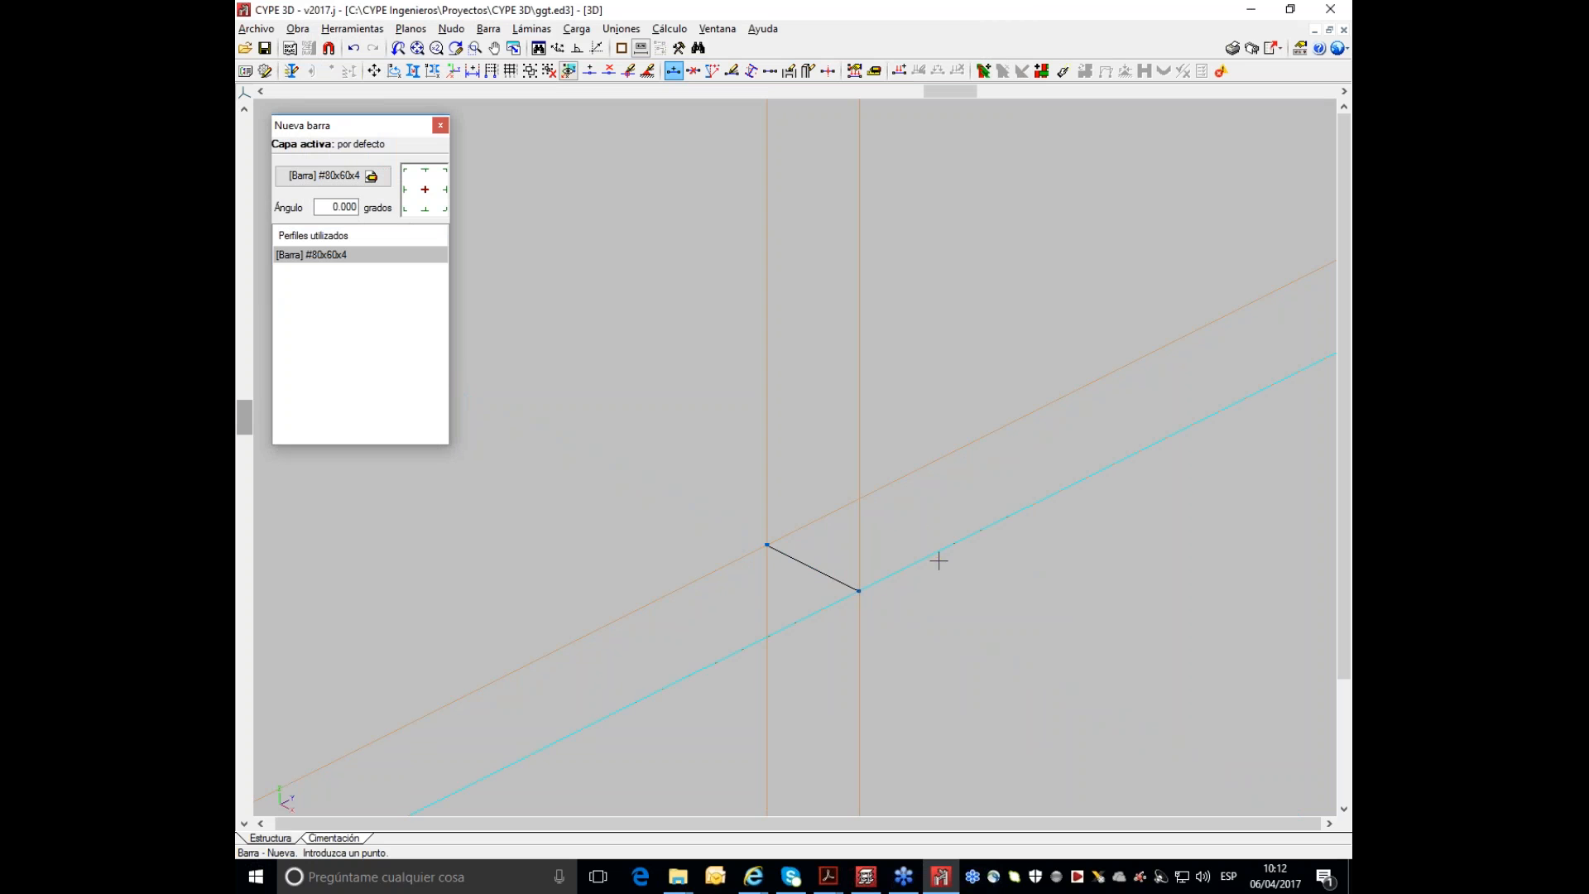
# - Draw a vertical bar 24 m long upwards from the origin node
pyautogui.click(767, 544)
pyautogui.click(766, 135)
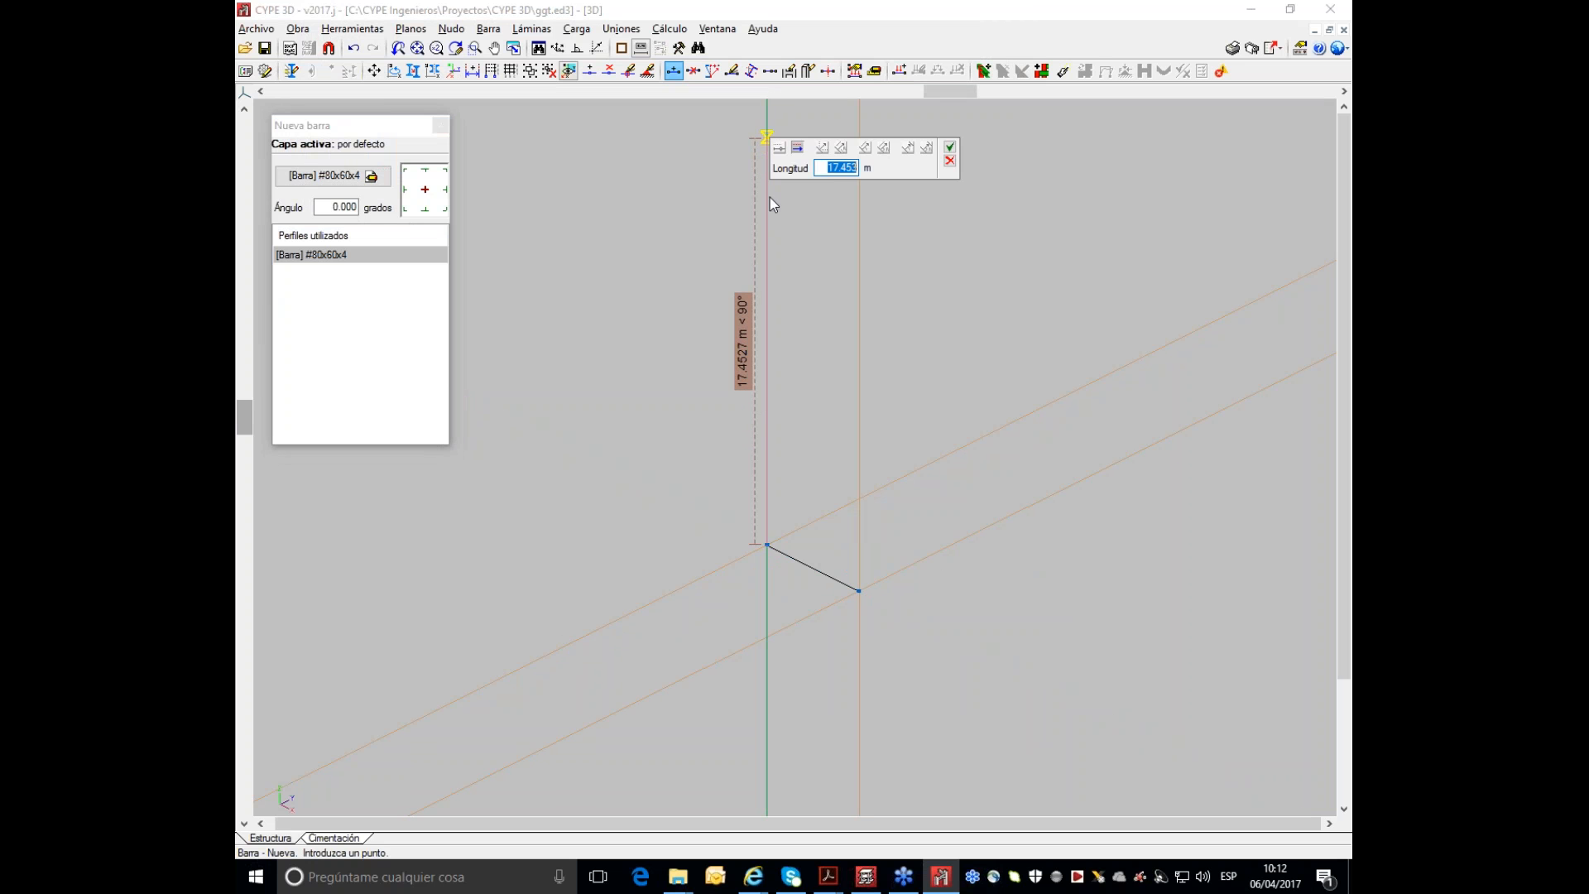
pyautogui.write('24.000')
pyautogui.click(949, 147)
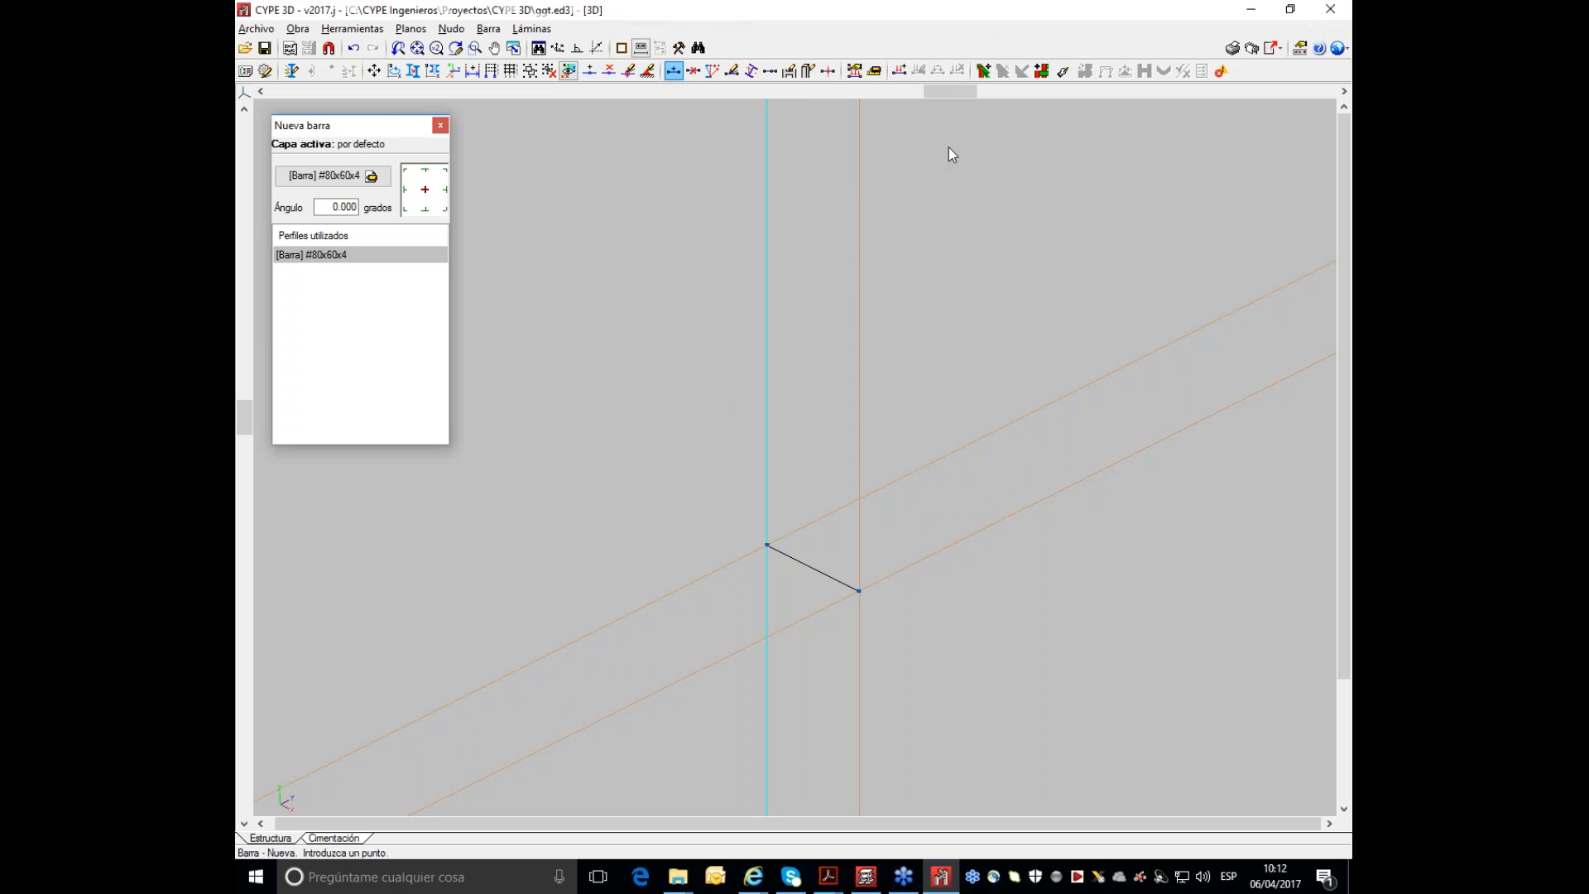
pyautogui.rightClick(799, 314)
pyautogui.scroll(-2, 511, 233)
pyautogui.moveTo(605, 209); pyautogui.dragTo(622, 325, button='middle')
pyautogui.scroll(4, 623, 324)
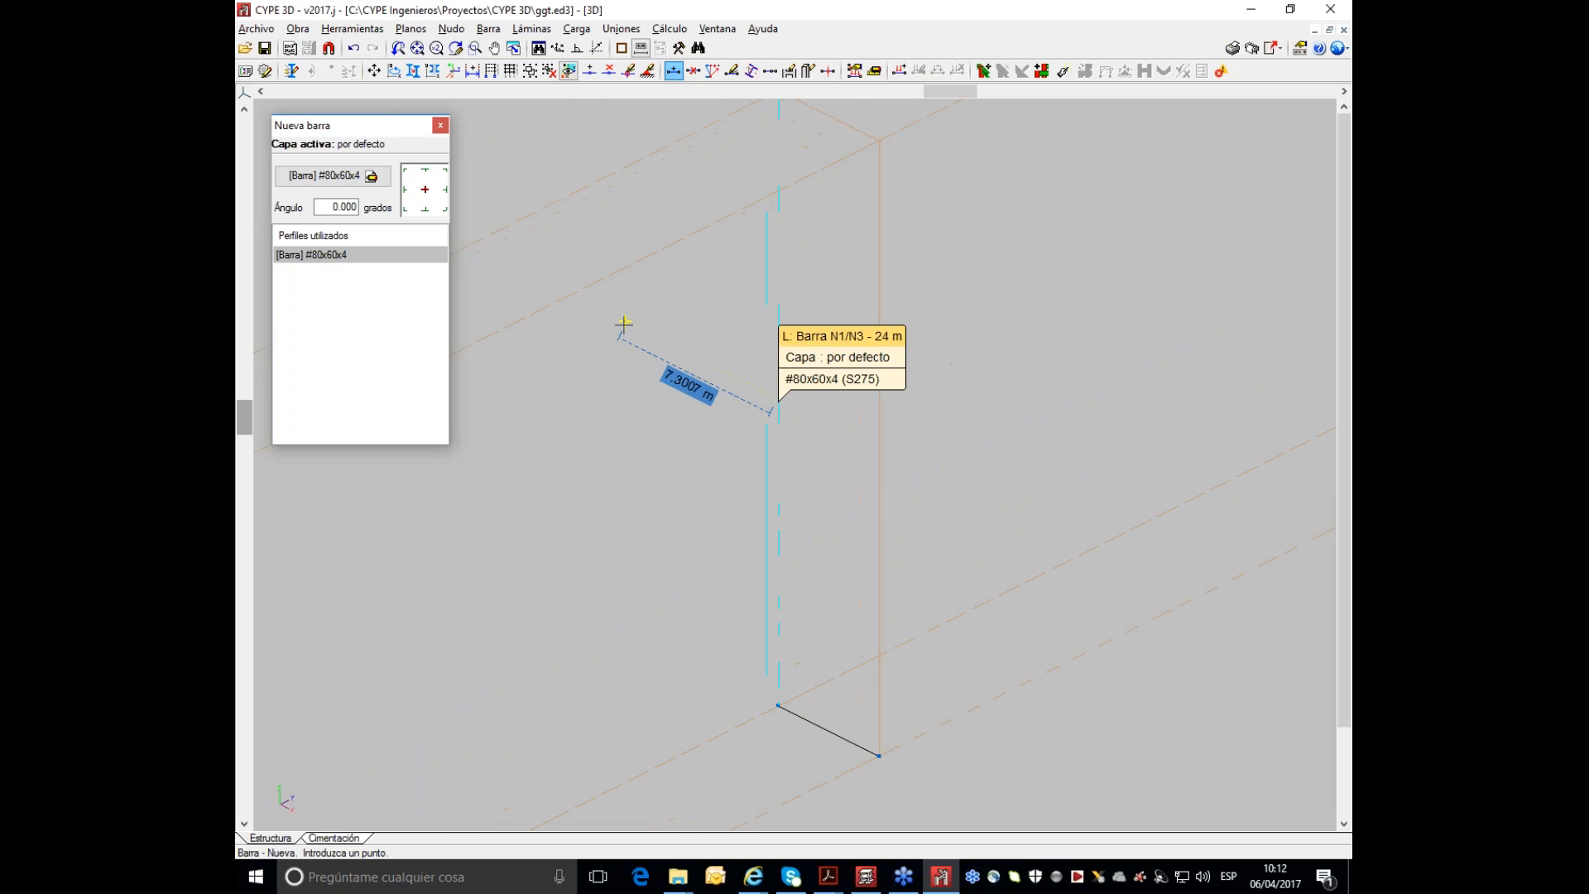
pyautogui.scroll(-2, 622, 328)
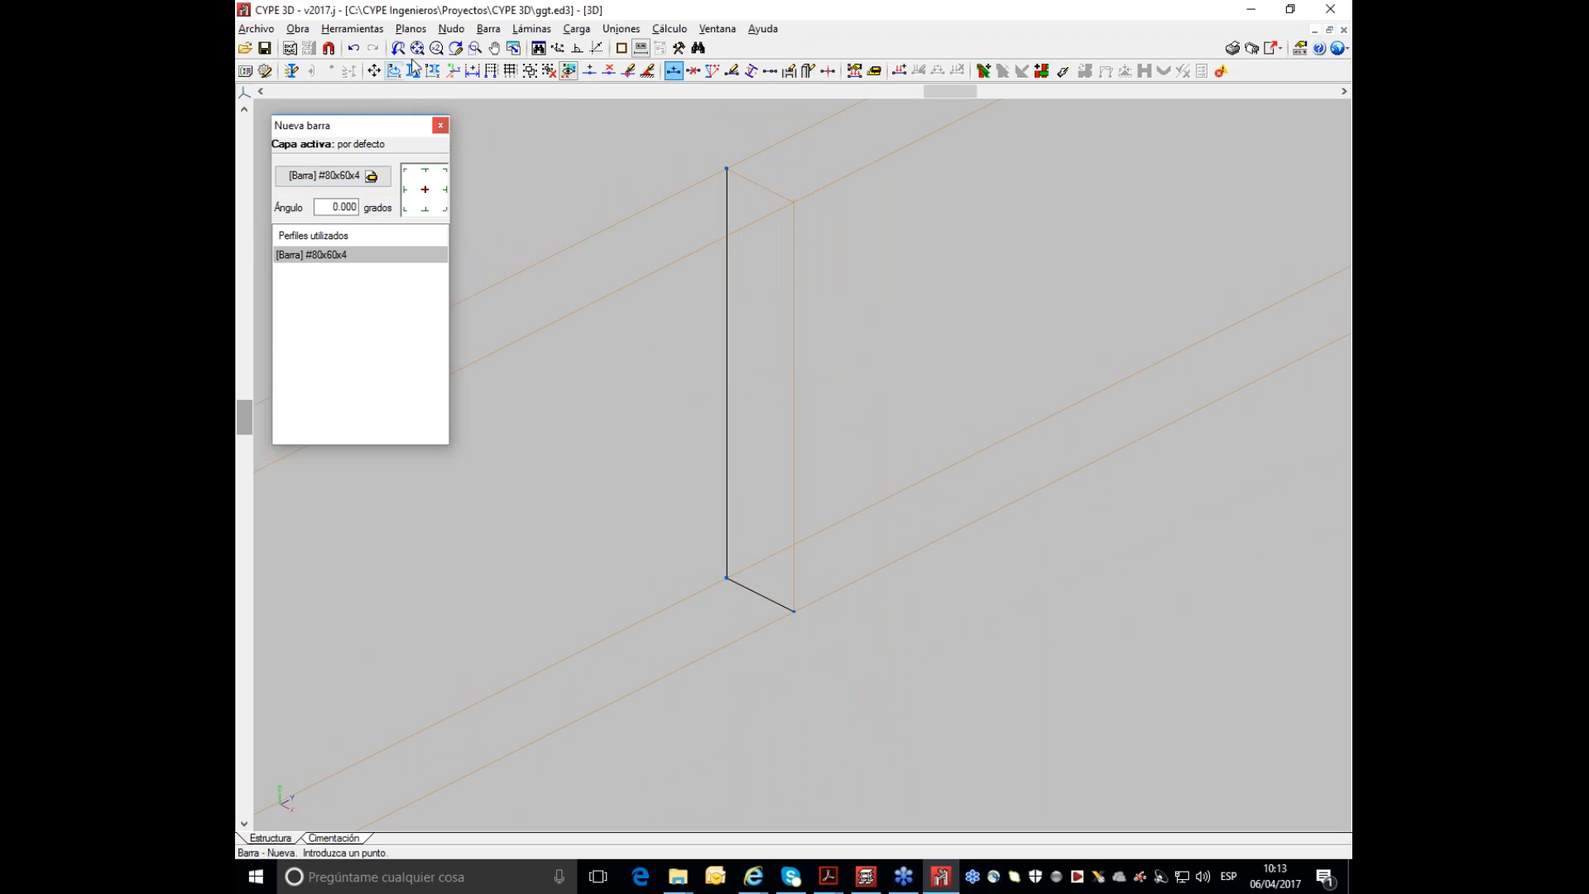
# - Set the horizontal bar's length to 2.1 m with a generic dimension between its reference planes
pyautogui.click(411, 28)
pyautogui.click(442, 71)
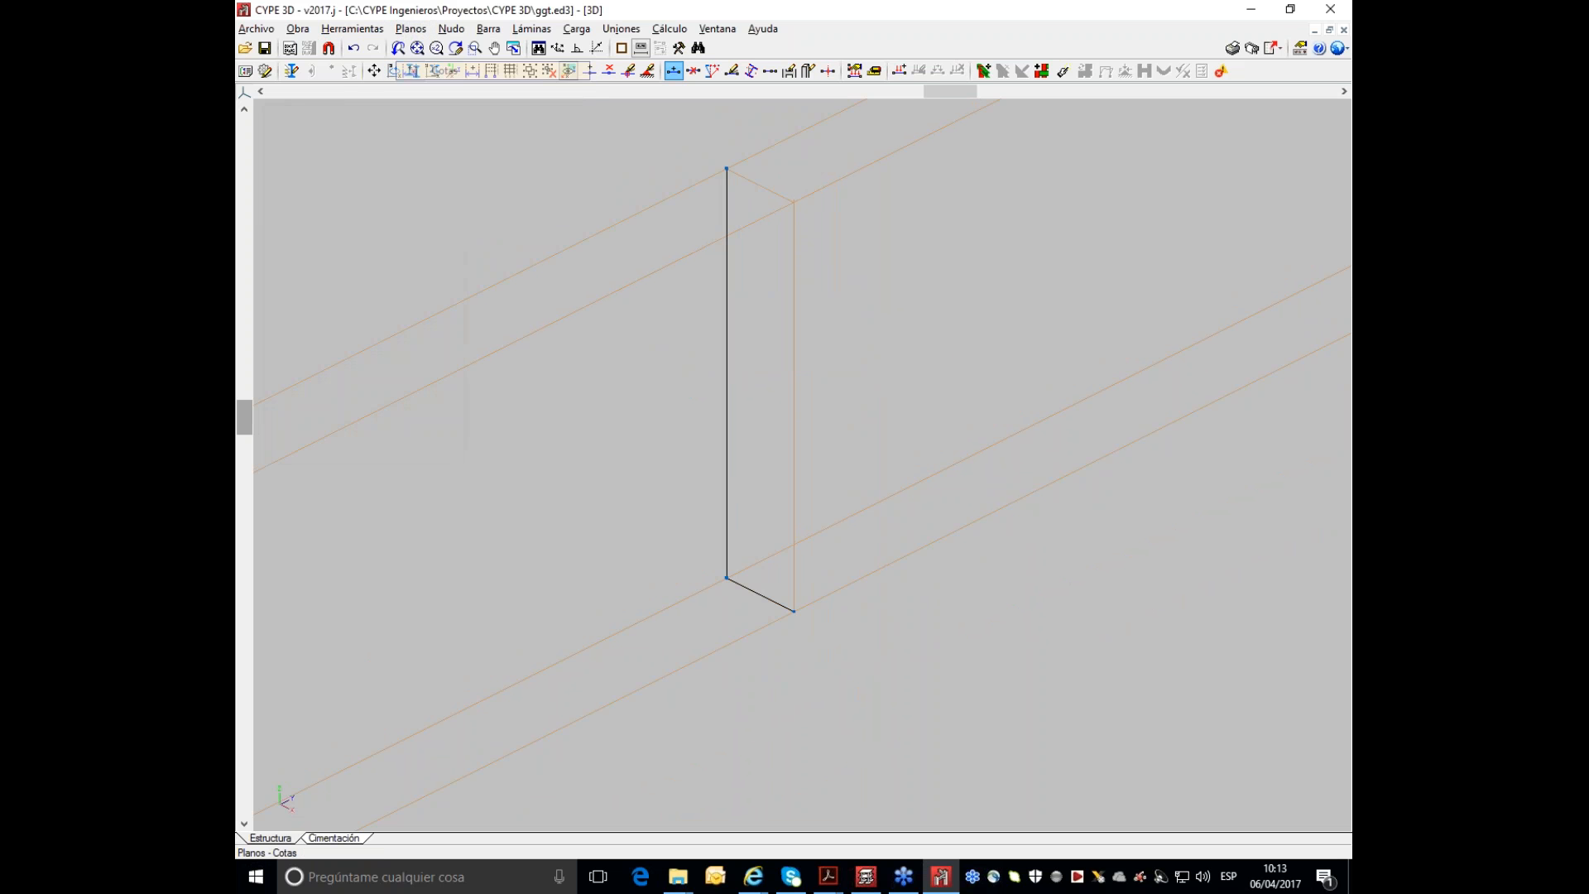
pyautogui.click(311, 138)
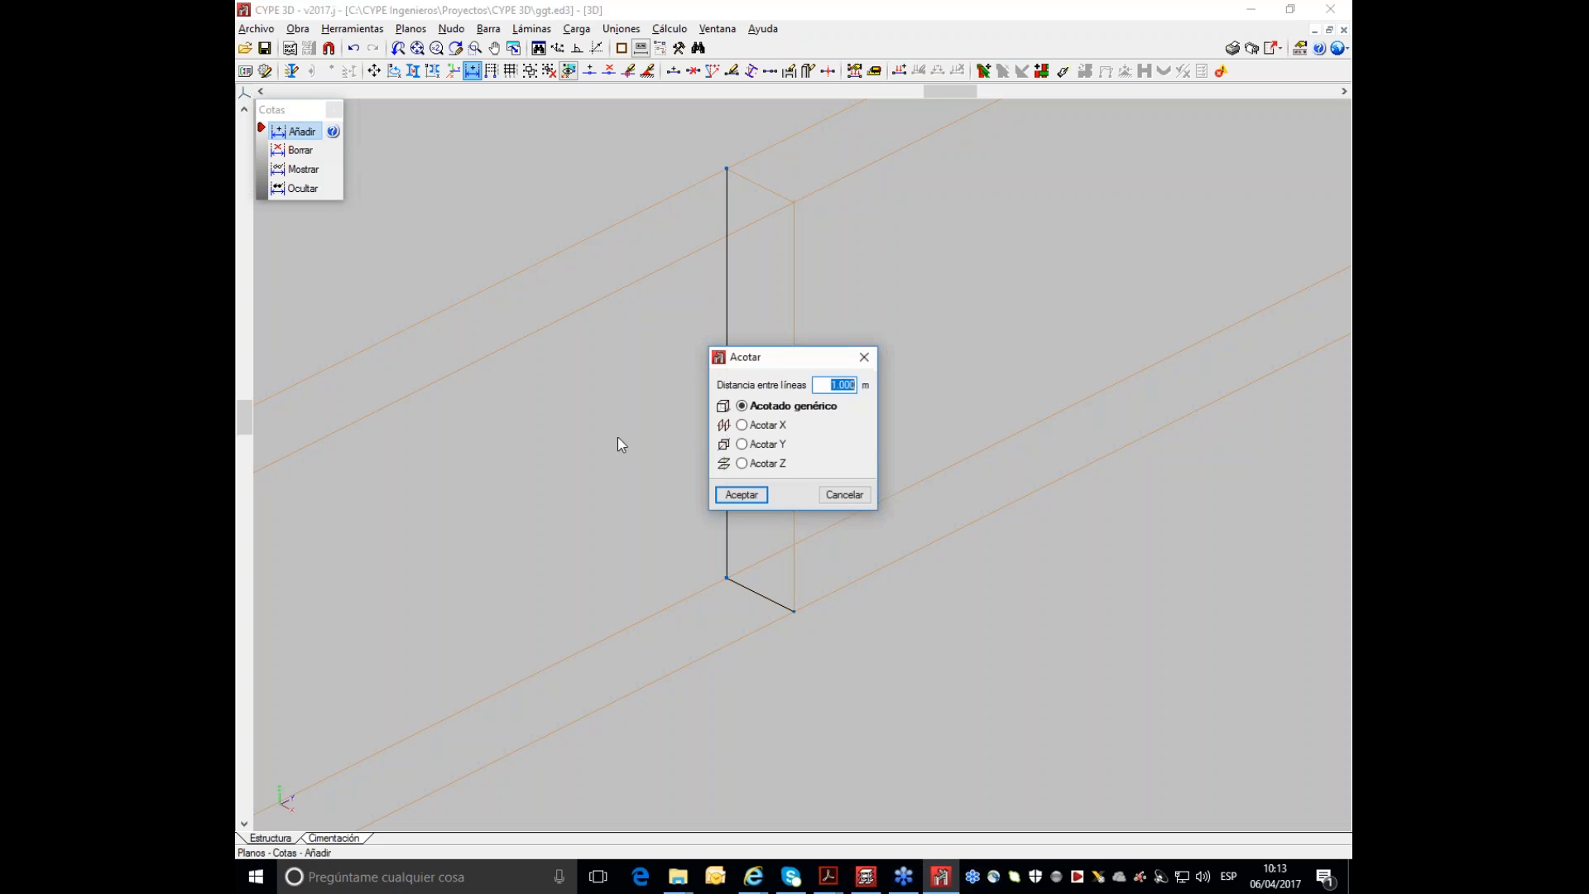
pyautogui.click(824, 385)
pyautogui.doubleClick(824, 385)
pyautogui.write('2.1')
pyautogui.press('Return')
pyautogui.click(760, 495)
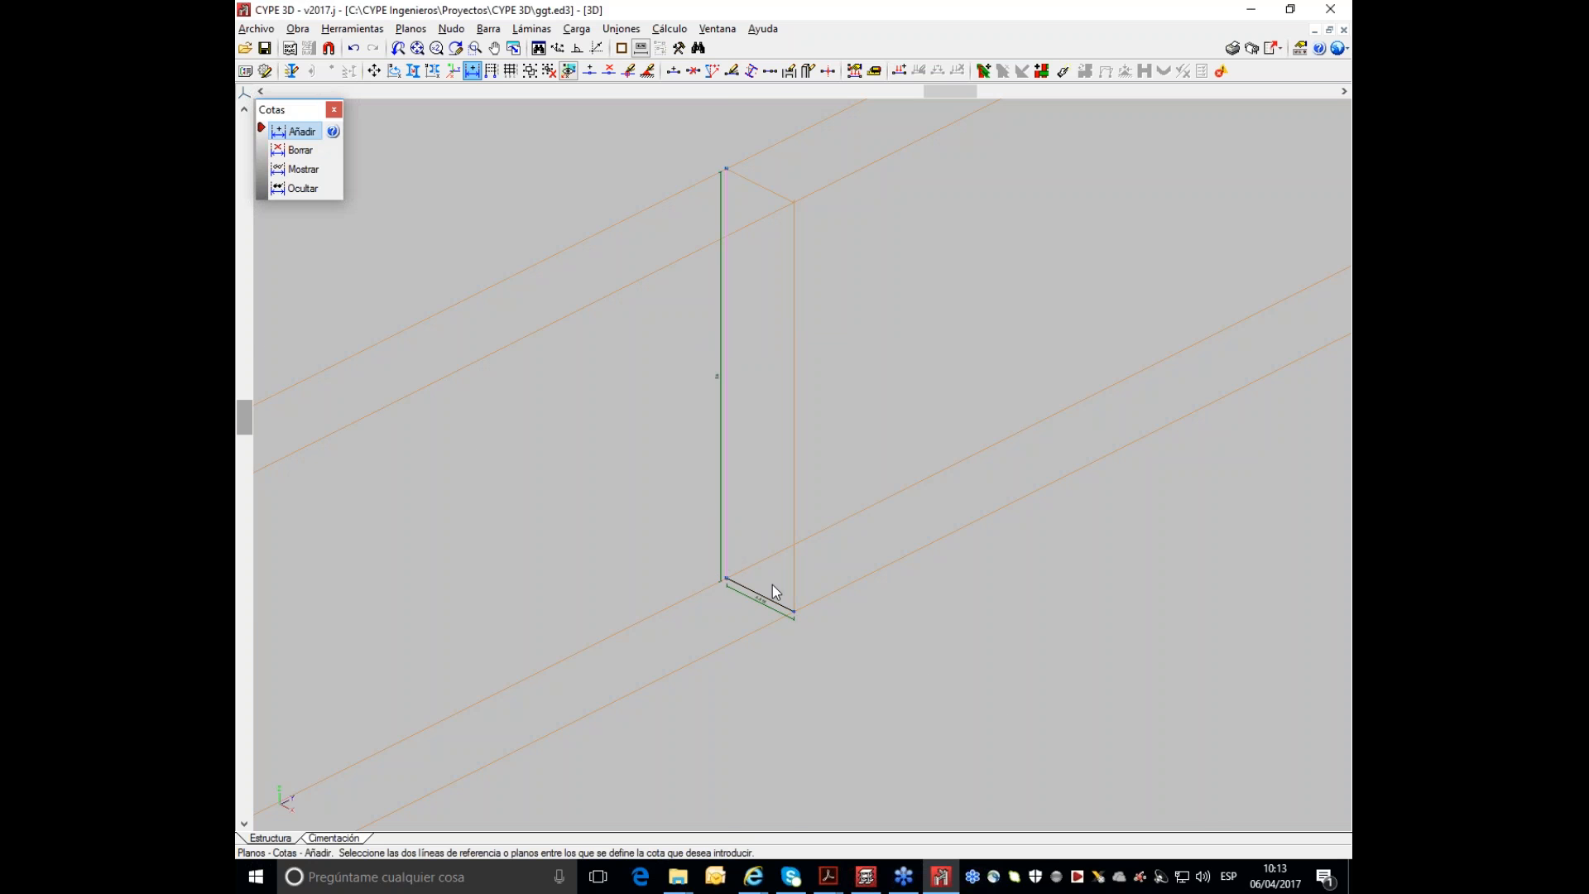
pyautogui.scroll(-4, 641, 423)
pyautogui.moveTo(640, 424); pyautogui.dragTo(655, 451, button='middle')
pyautogui.scroll(1, 655, 452)
pyautogui.scroll(2, 655, 459)
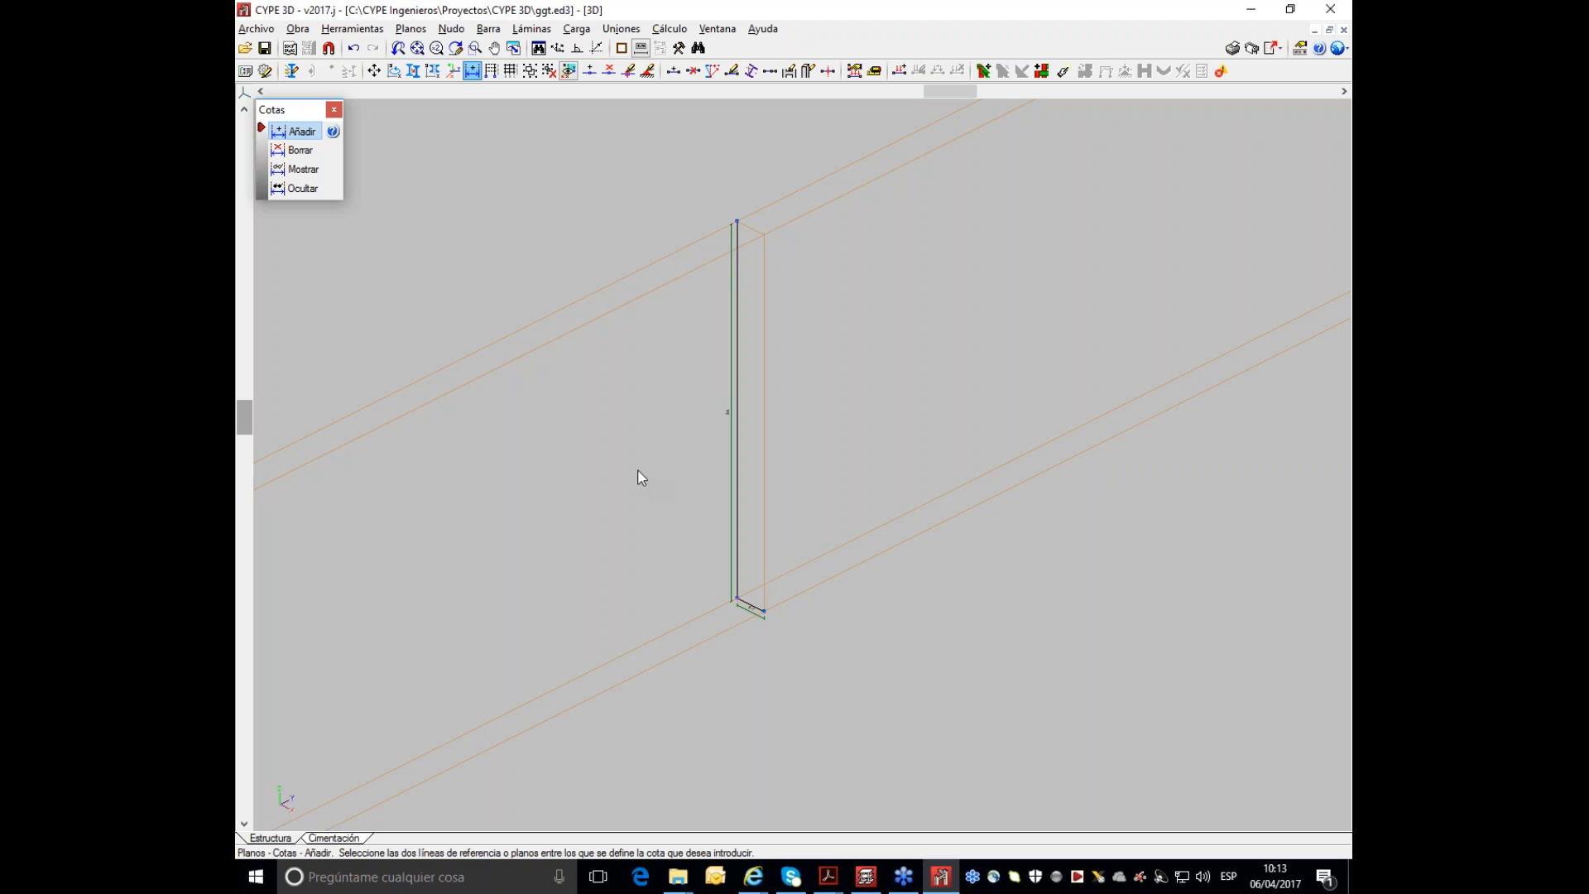
pyautogui.click(342, 30)
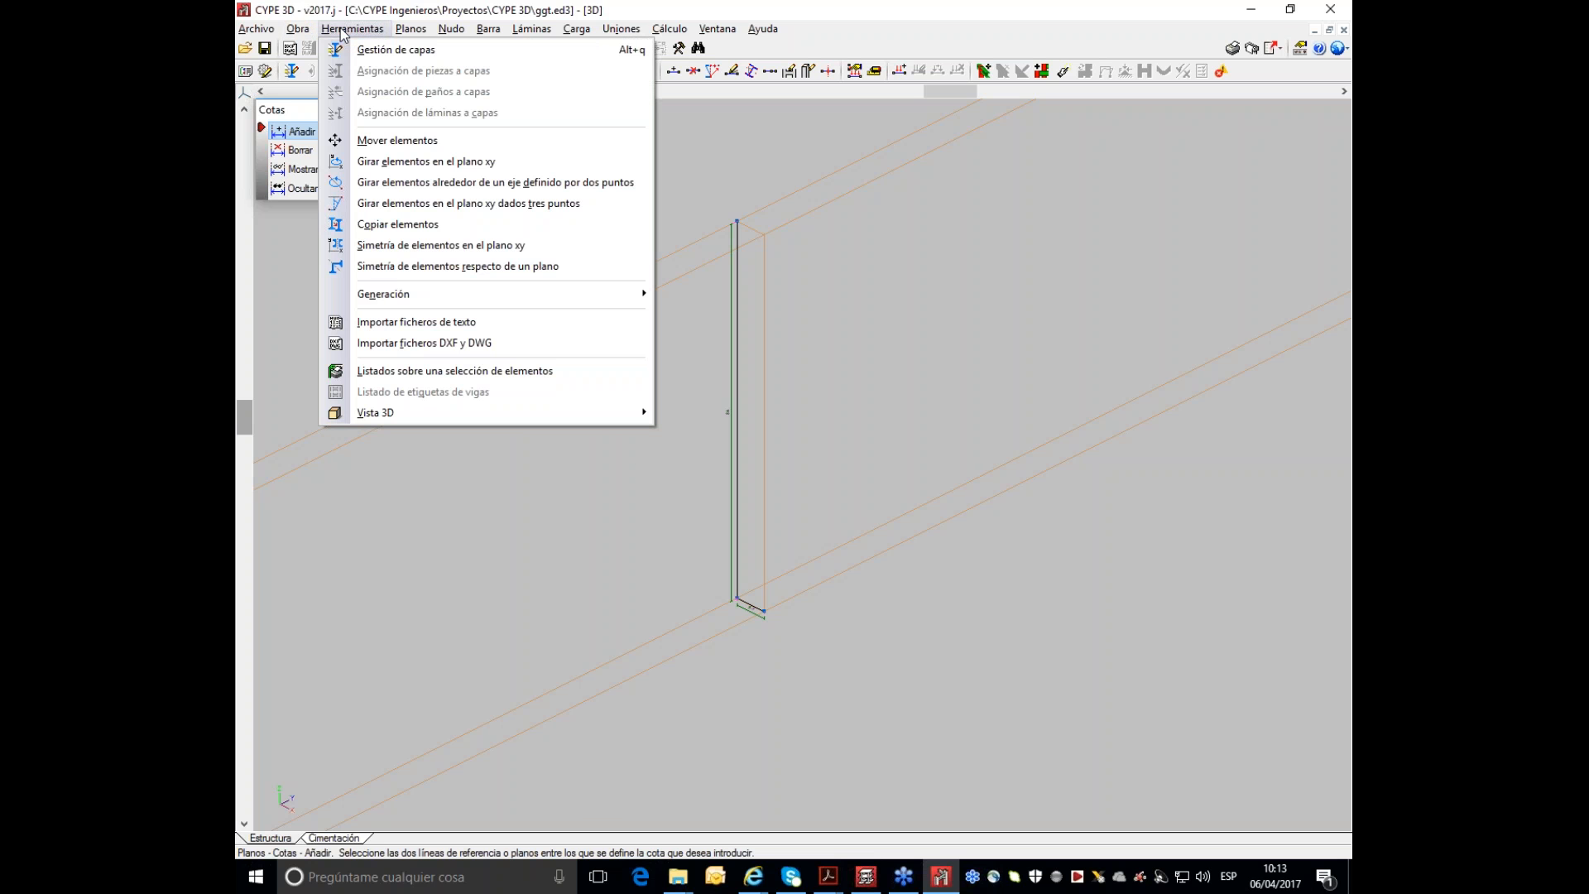
pyautogui.moveTo(394, 299)
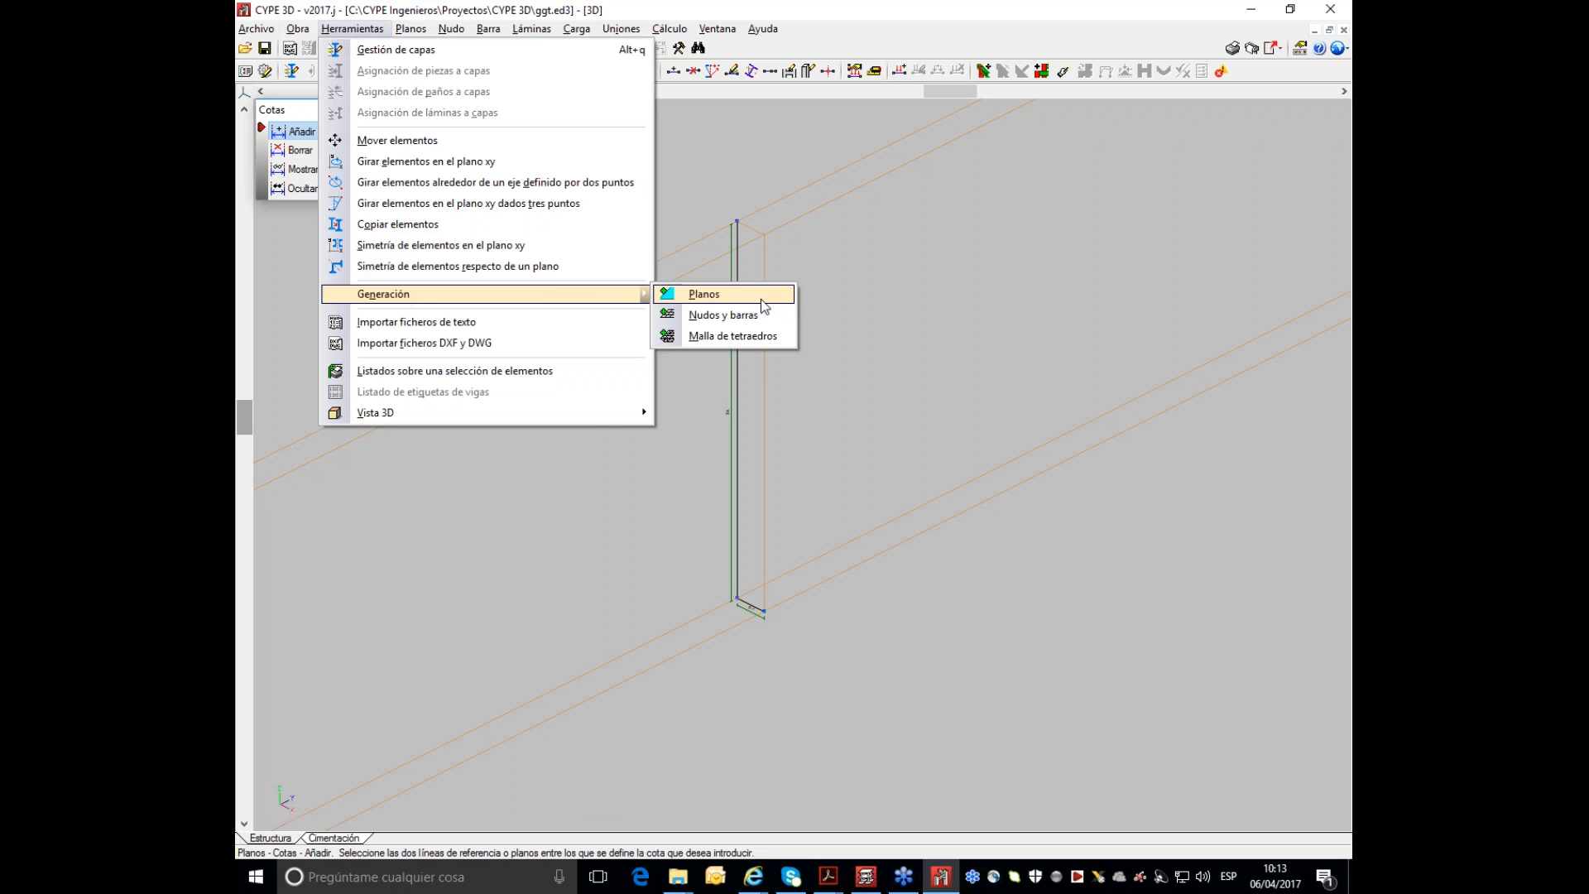
pyautogui.click(739, 316)
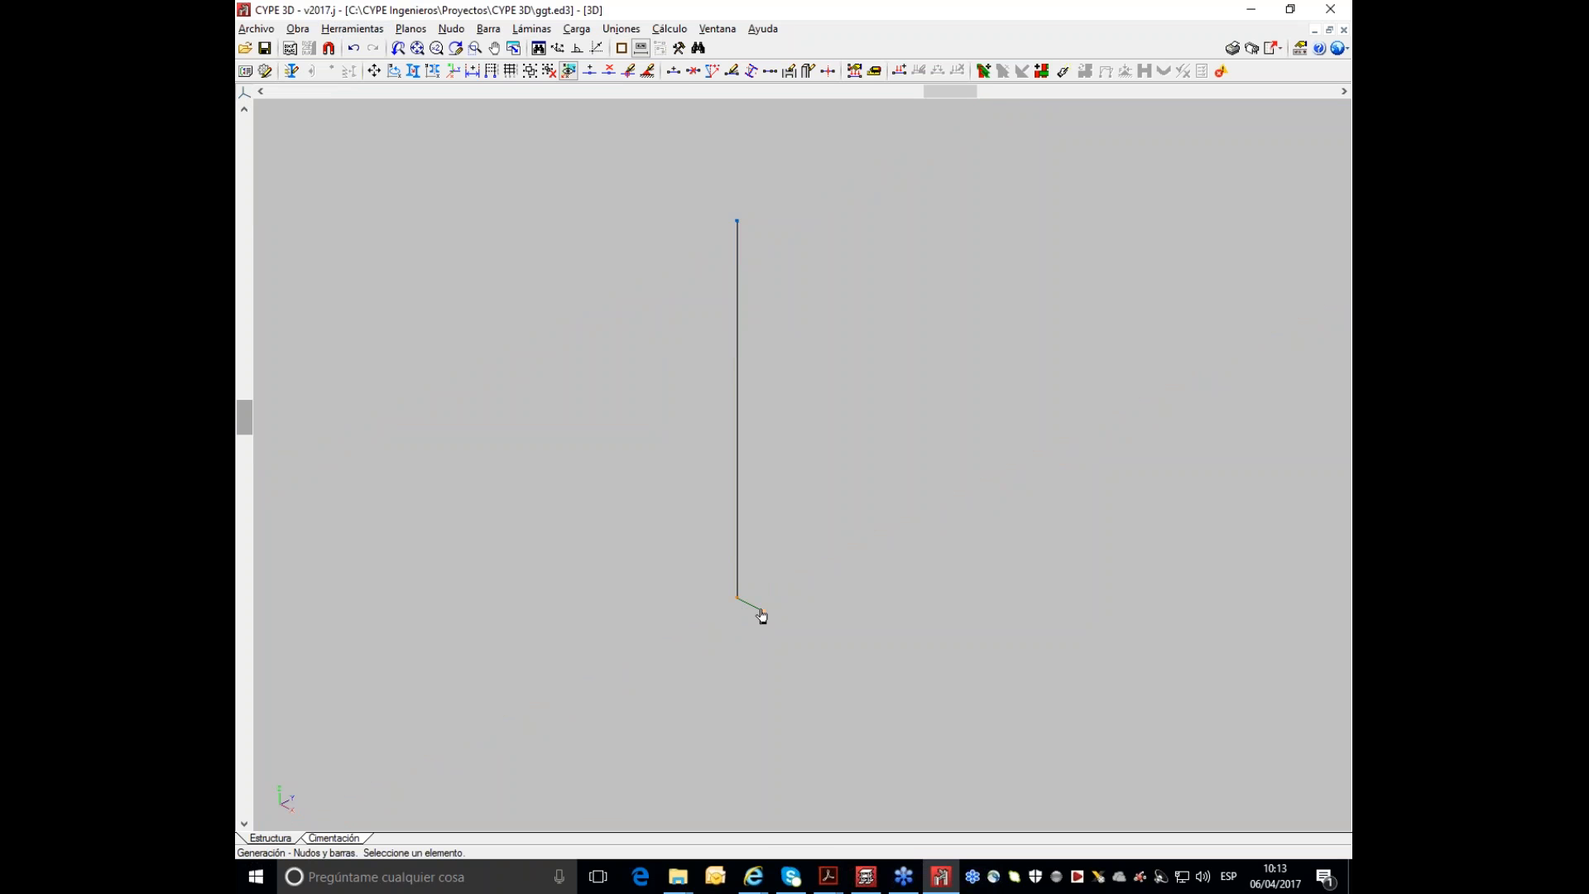
pyautogui.click(736, 220)
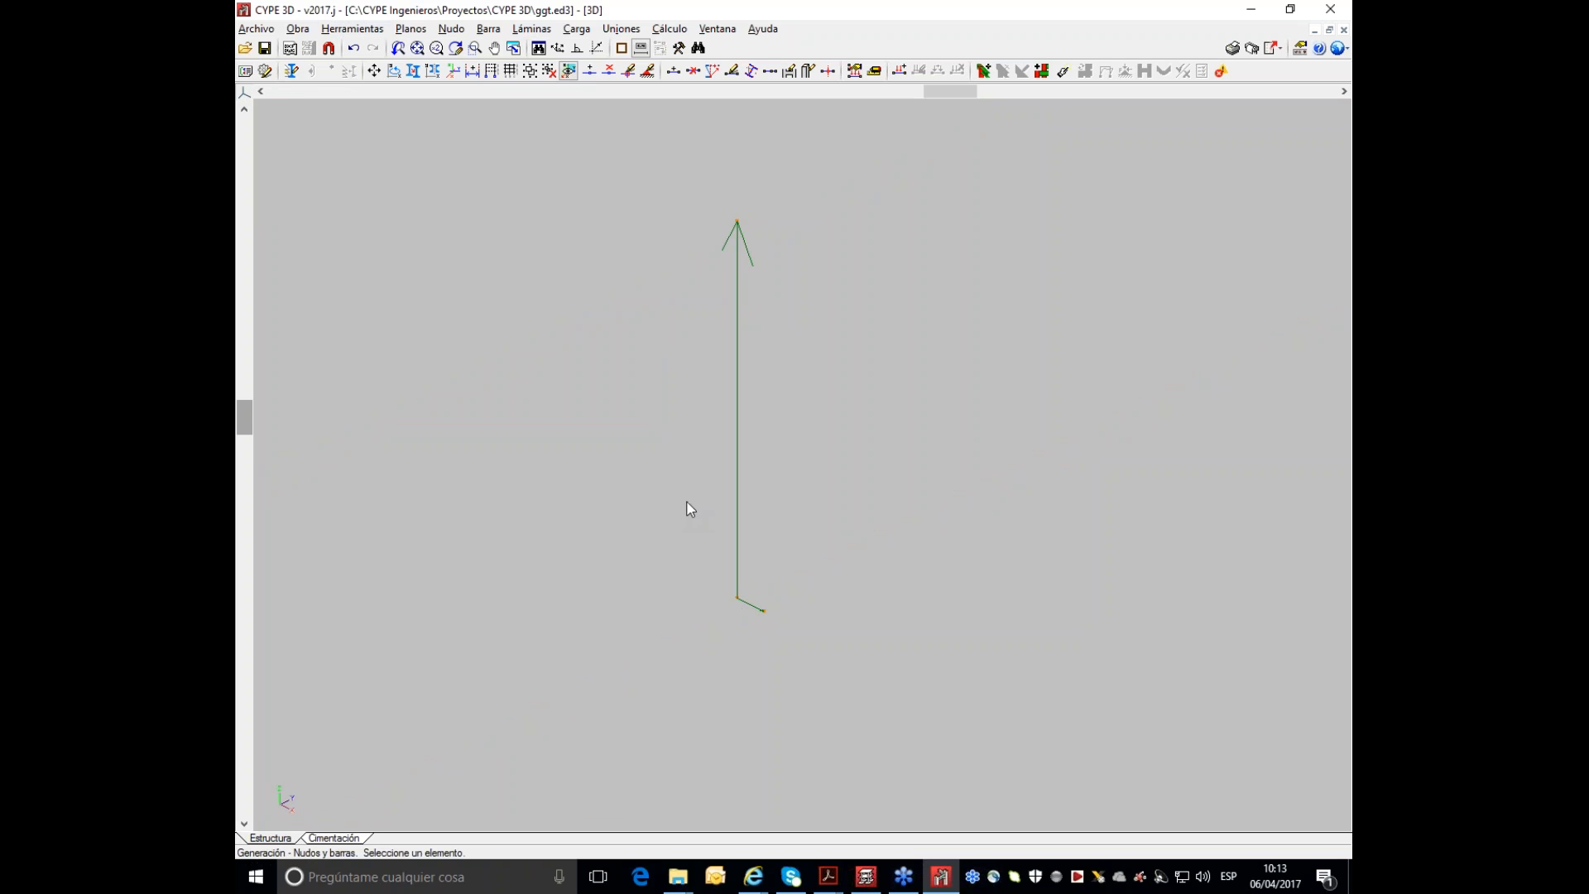
pyautogui.scroll(-2, 692, 496)
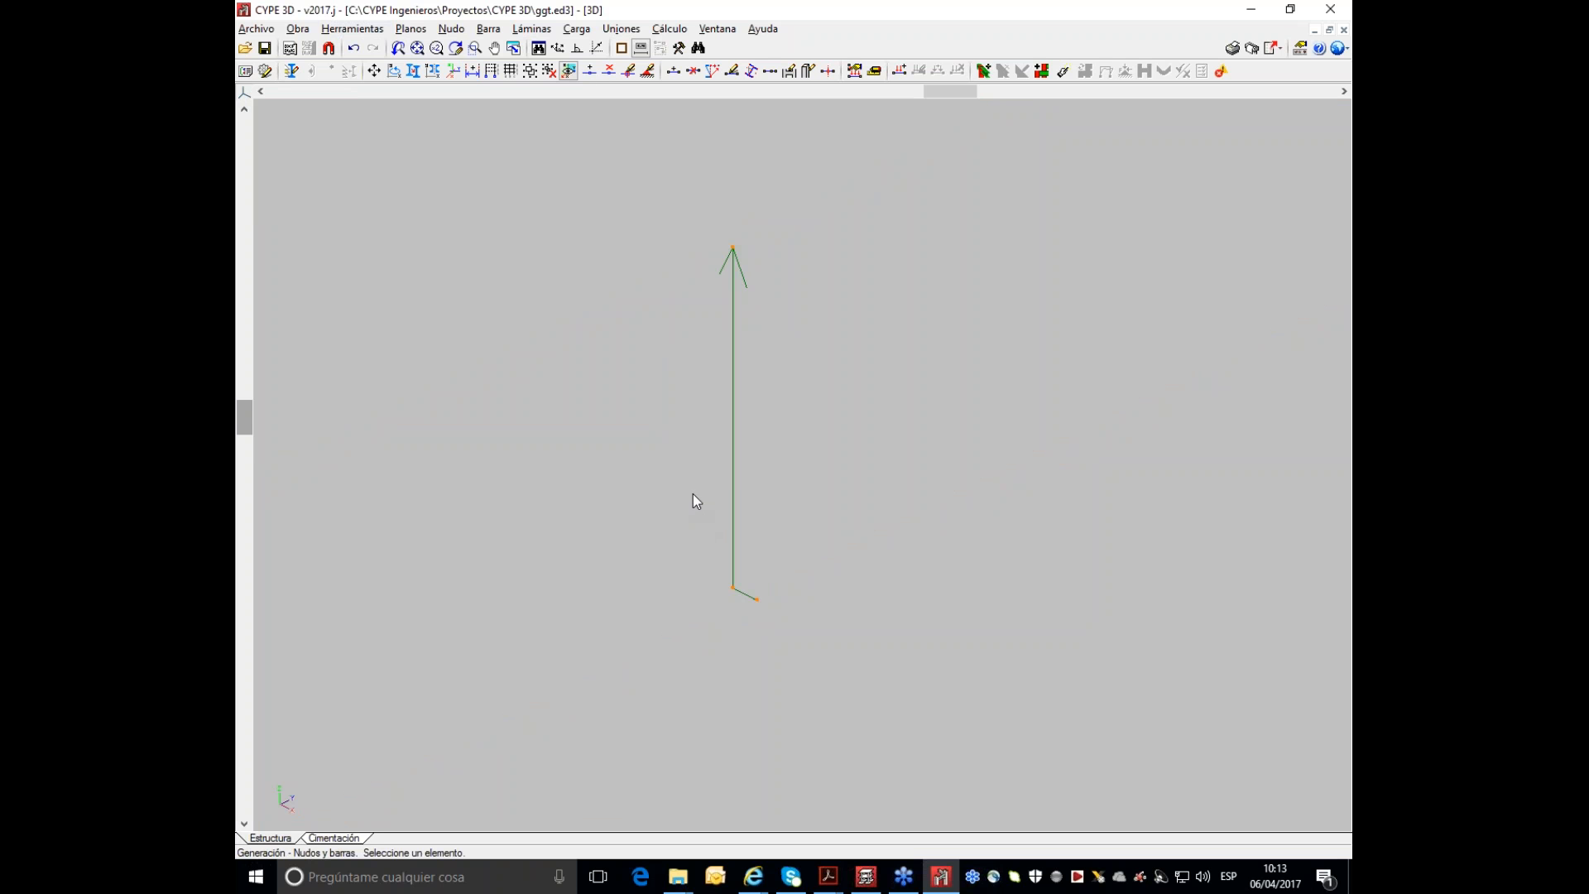
pyautogui.rightClick(677, 509)
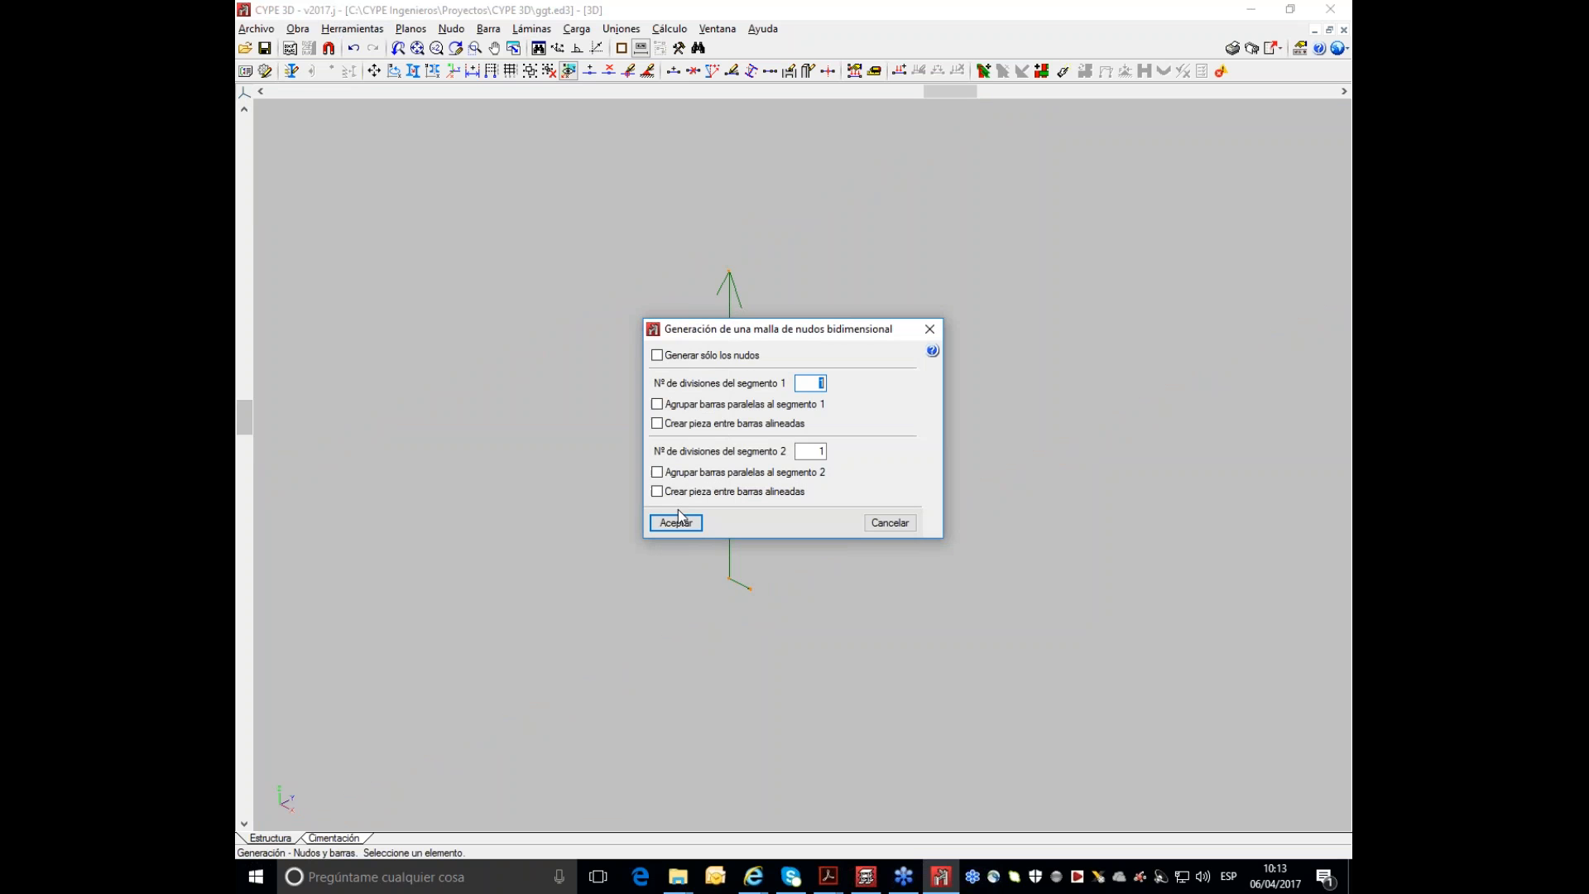
pyautogui.click(823, 382)
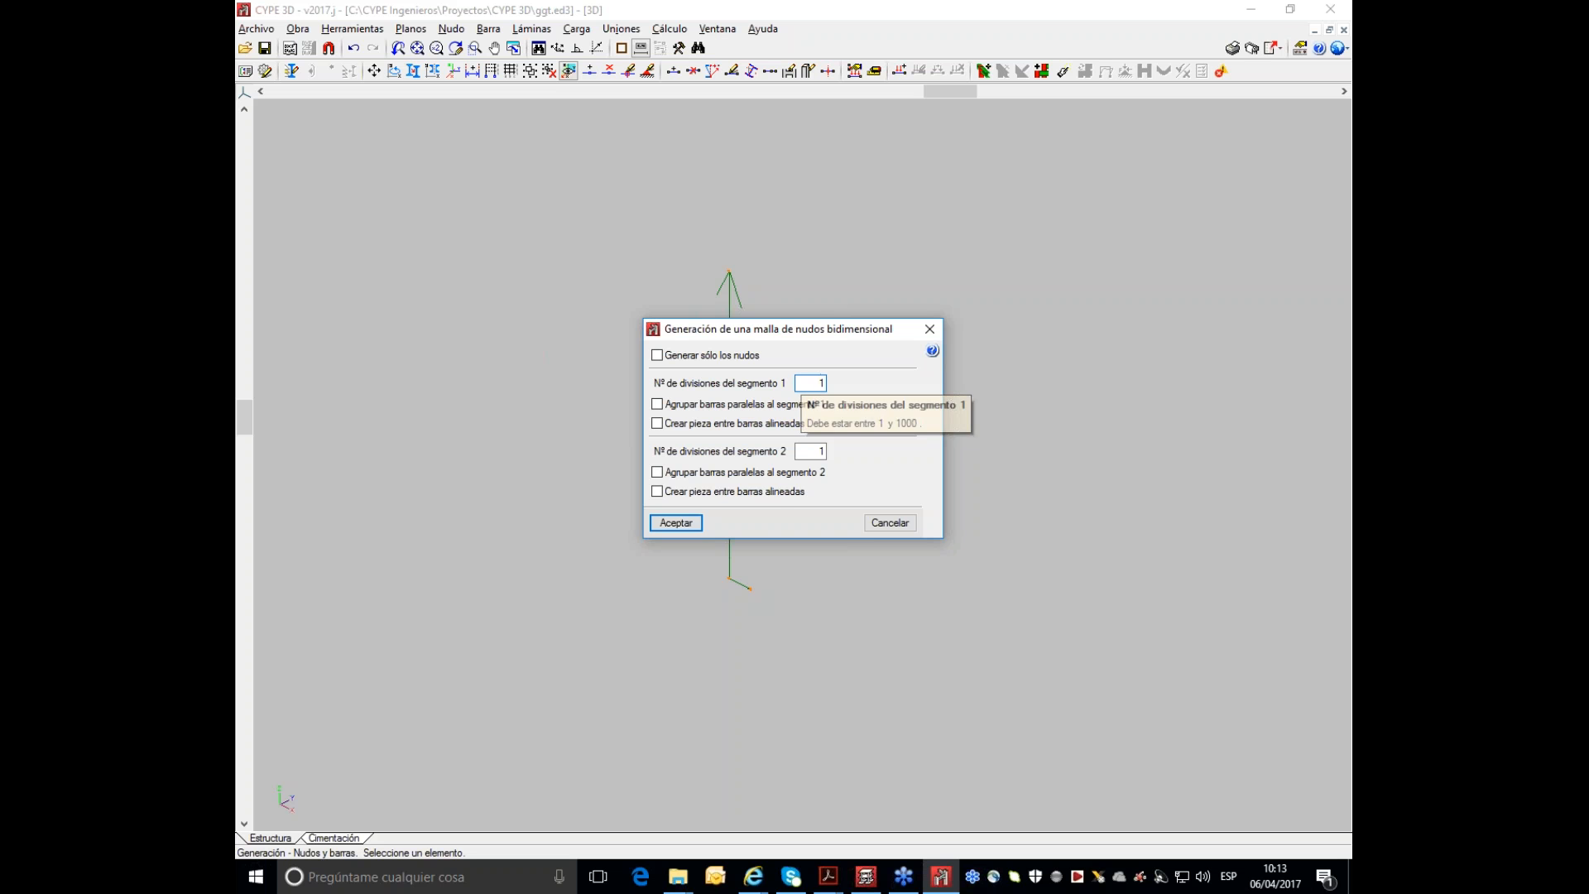
pyautogui.moveTo(816, 329); pyautogui.dragTo(909, 314)
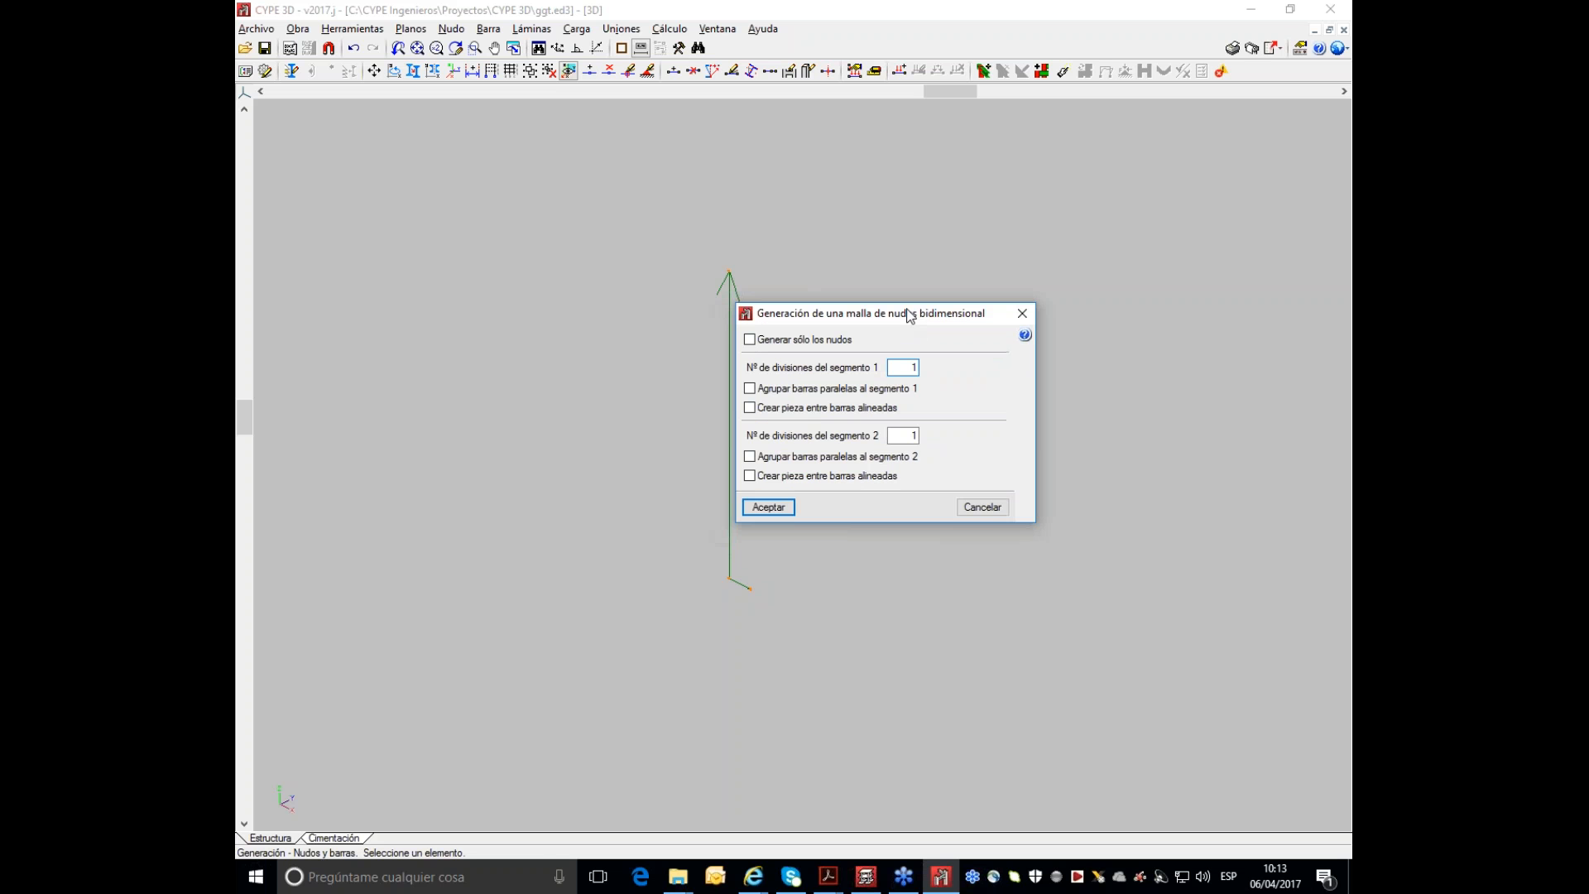
pyautogui.click(982, 507)
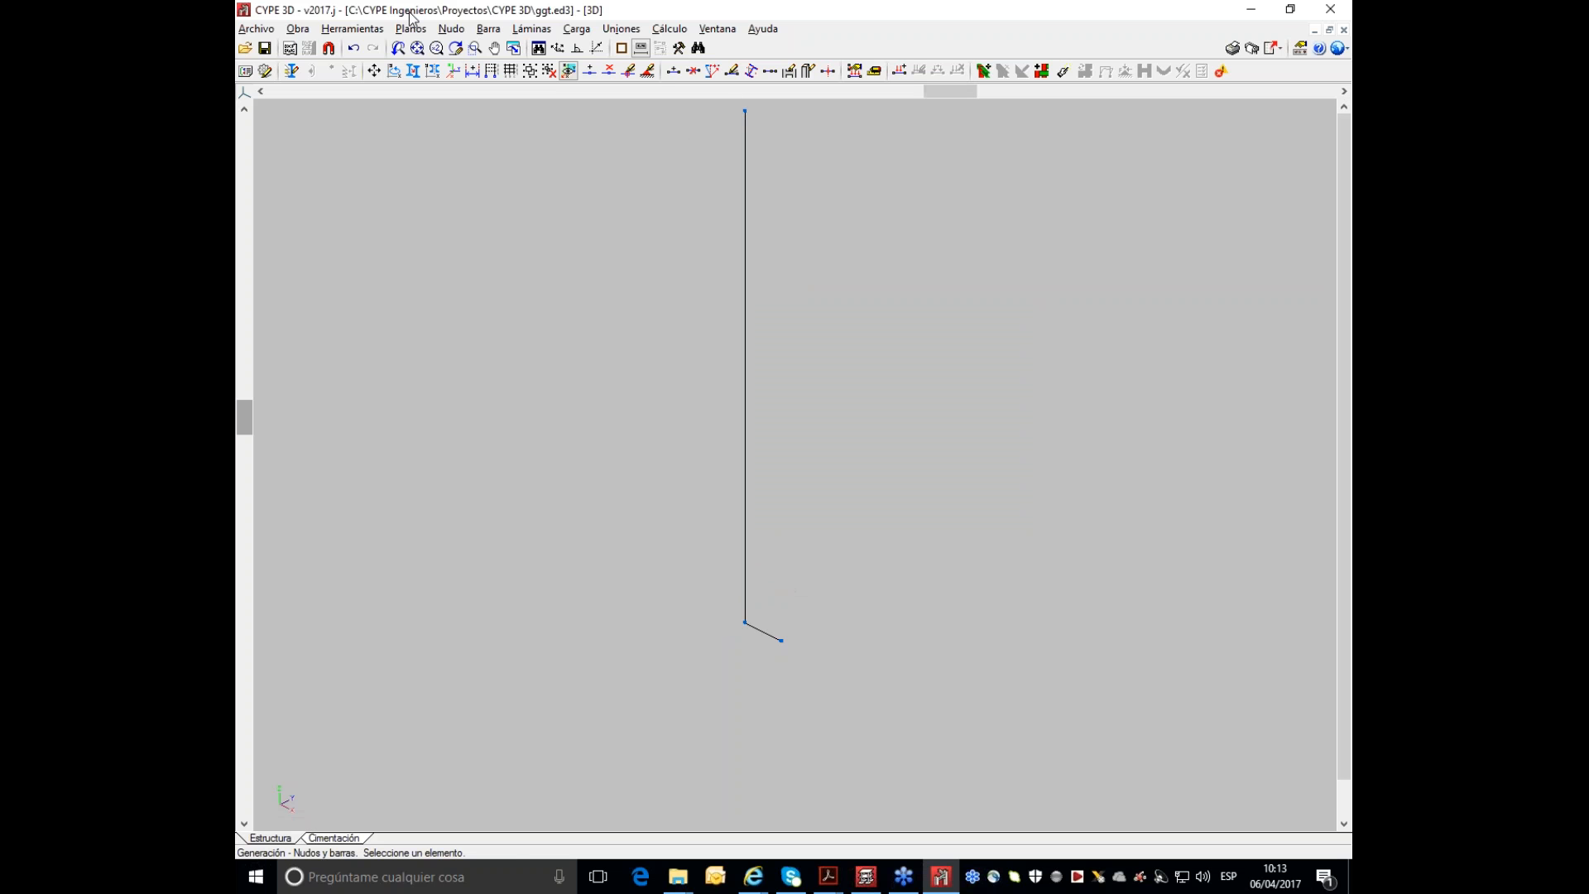
# - Generate a mesh of nodes and bars from the two bars, with 2 divisions along the horizontal segment and 16 along the vertical one
pyautogui.click(354, 29)
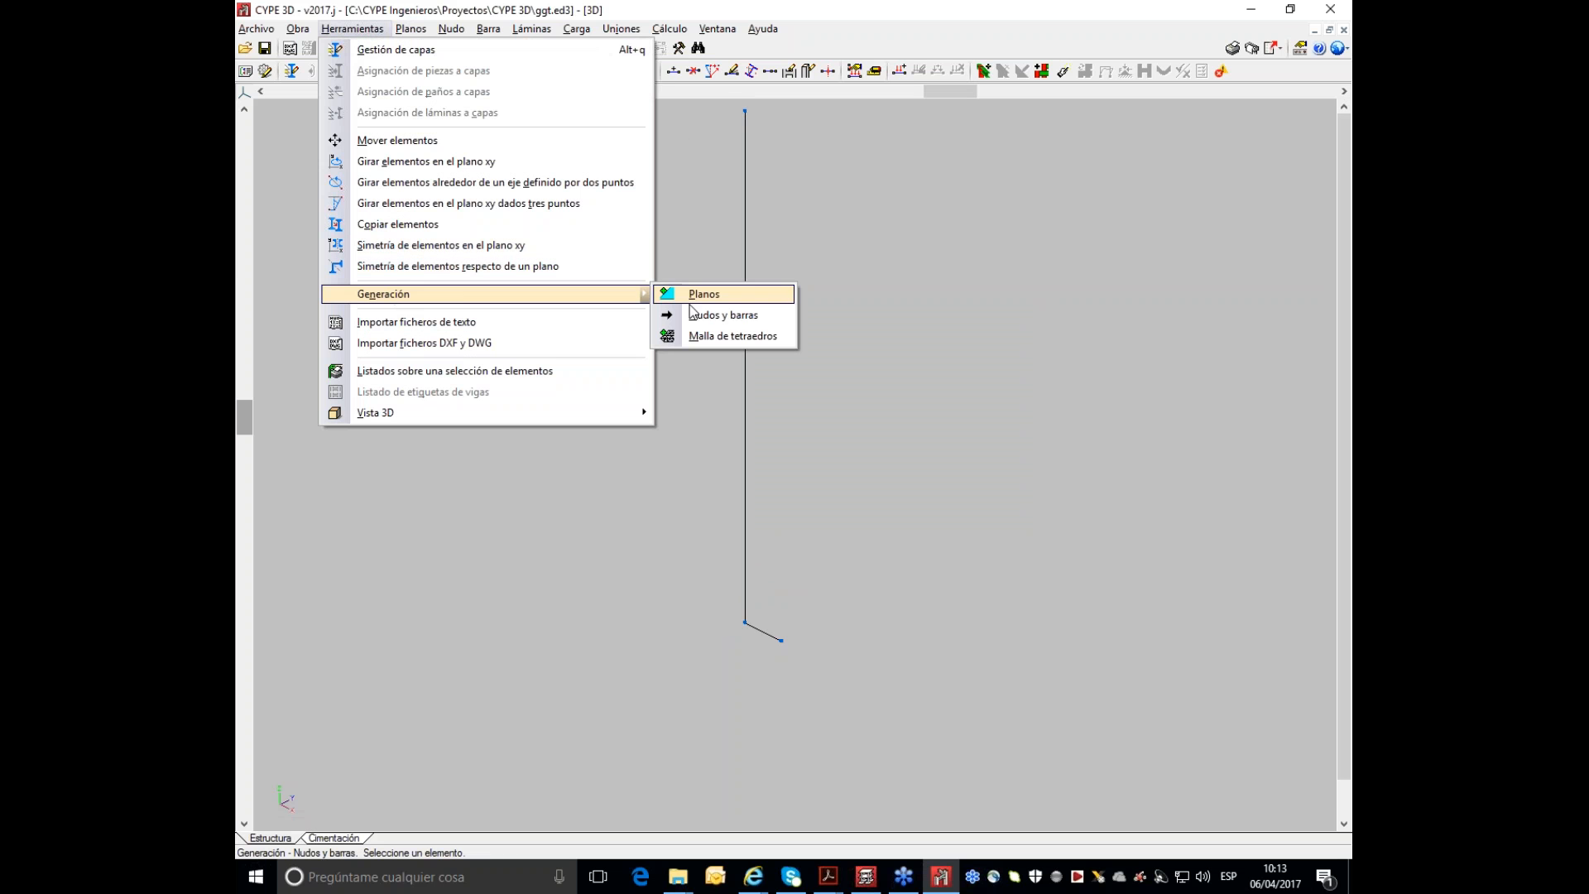
pyautogui.click(691, 315)
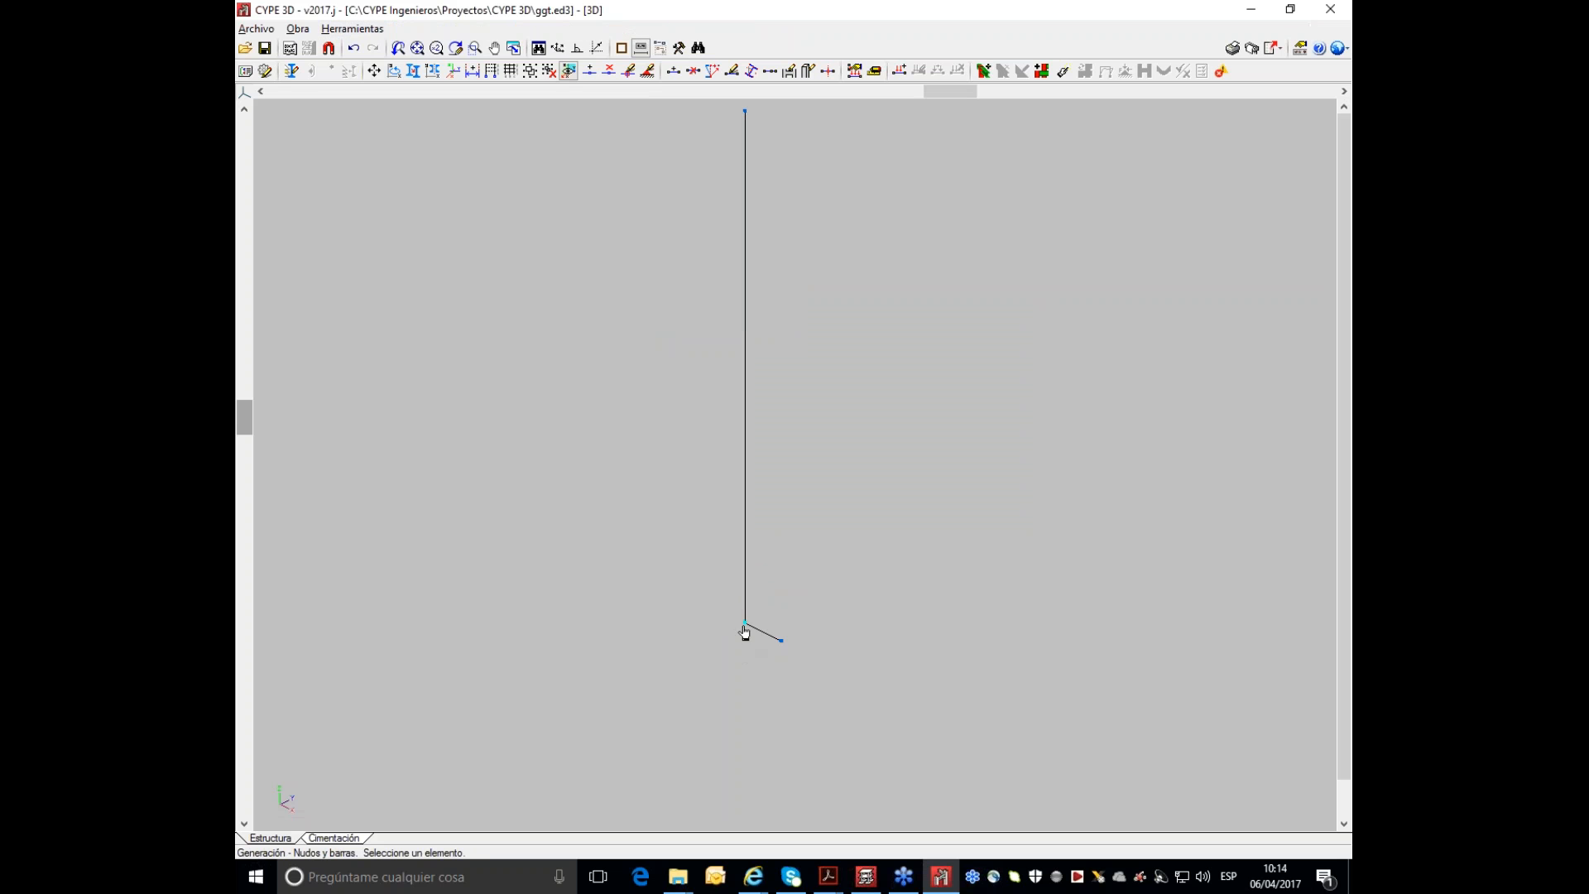
pyautogui.moveTo(763, 358); pyautogui.dragTo(767, 400, button='middle')
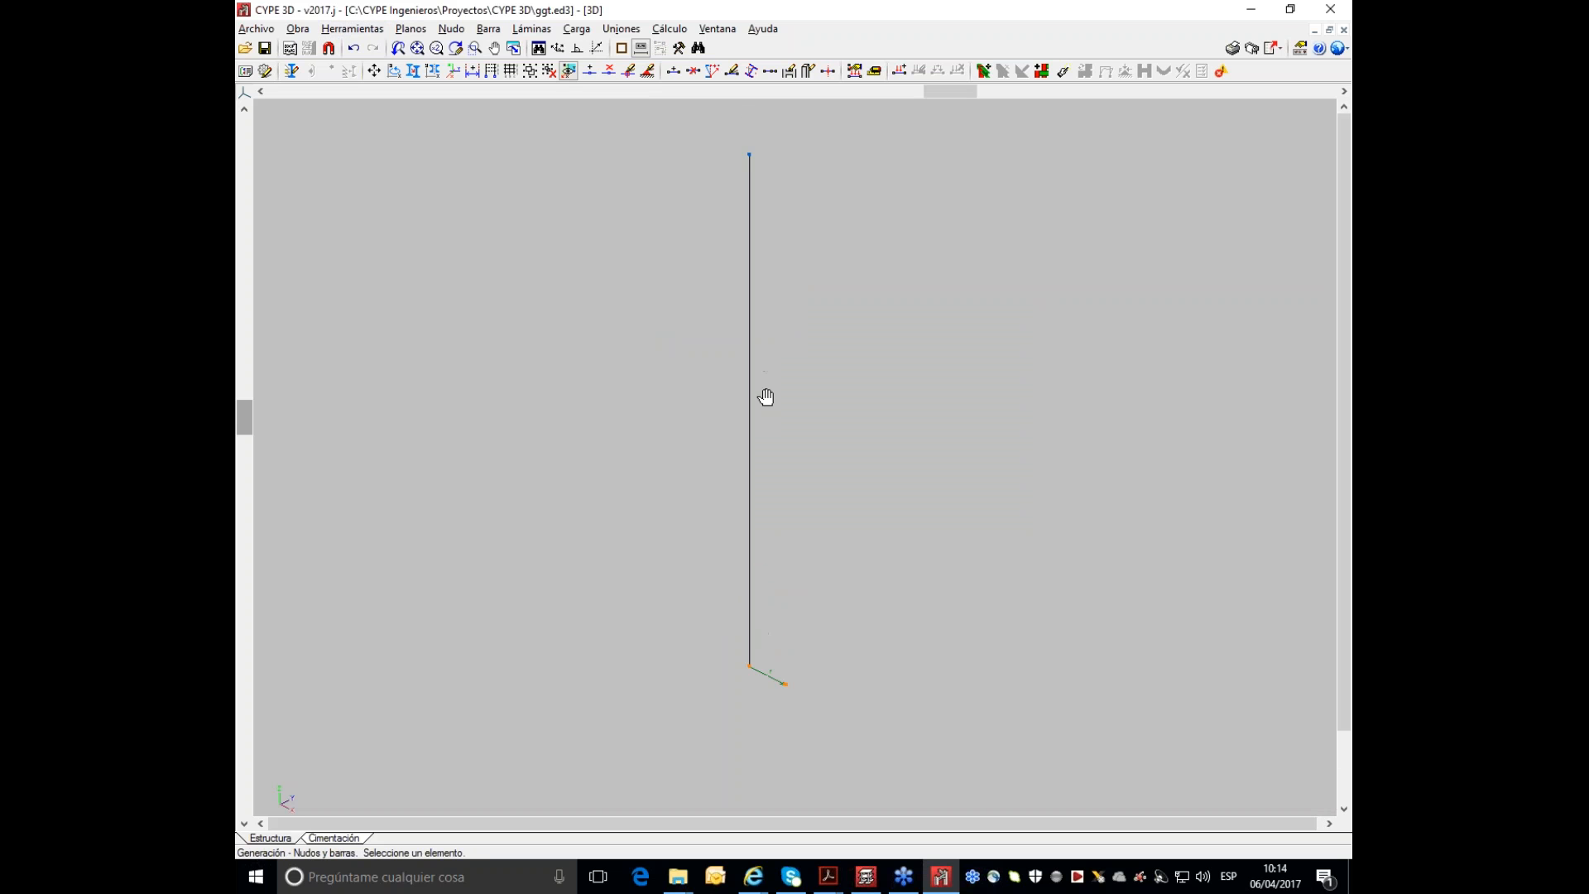
pyautogui.click(748, 156)
pyautogui.scroll(2, 767, 546)
pyautogui.scroll(3, 758, 673)
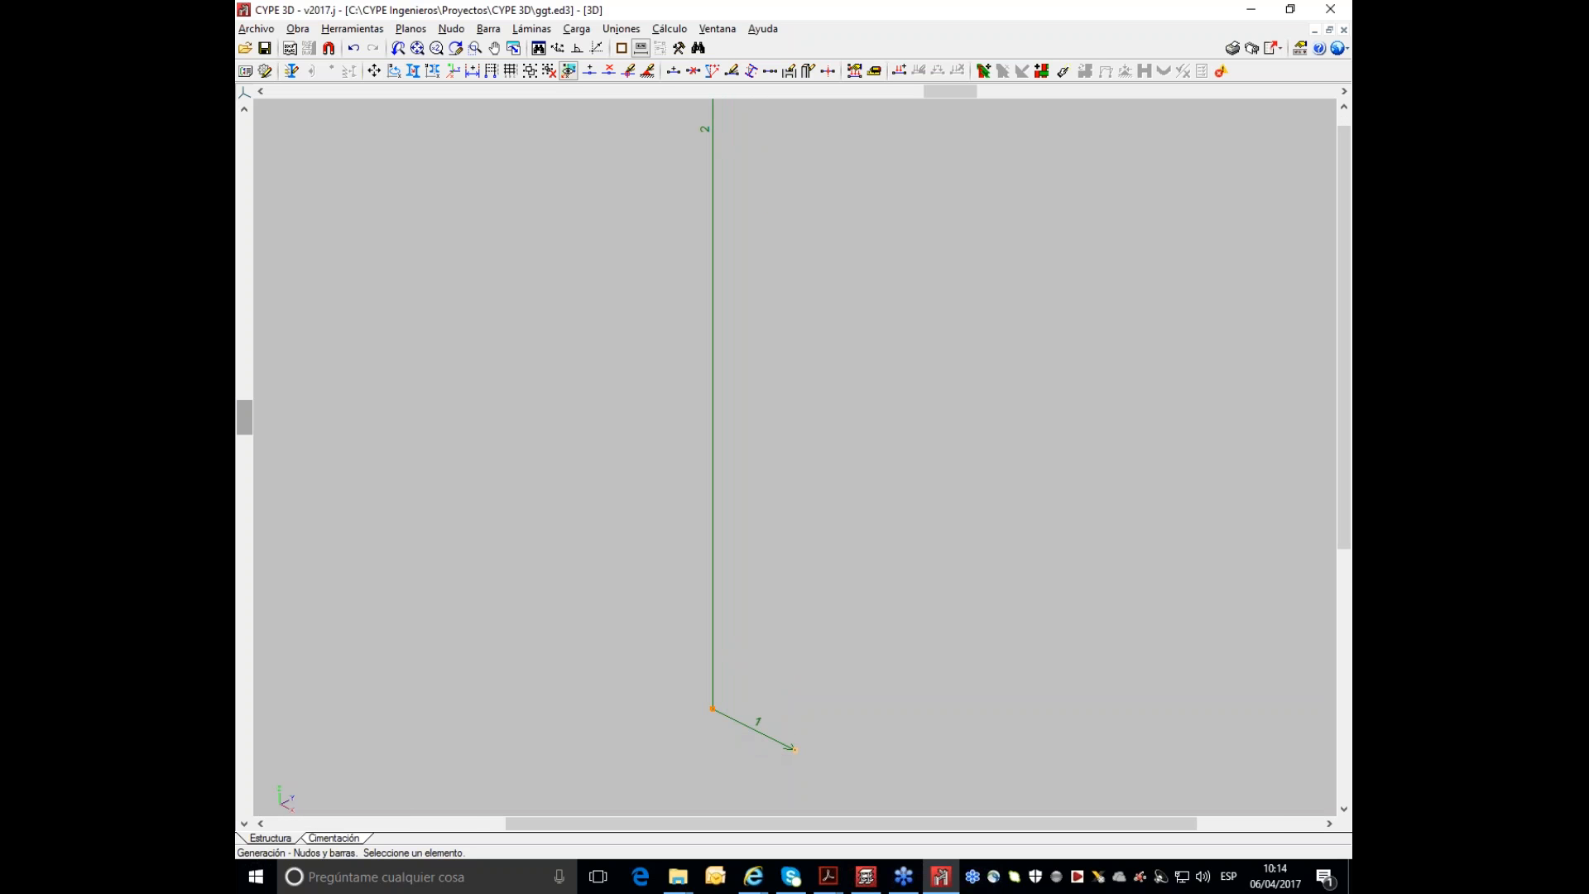
pyautogui.moveTo(710, 407); pyautogui.dragTo(718, 613, button='middle')
pyautogui.scroll(-4, 721, 608)
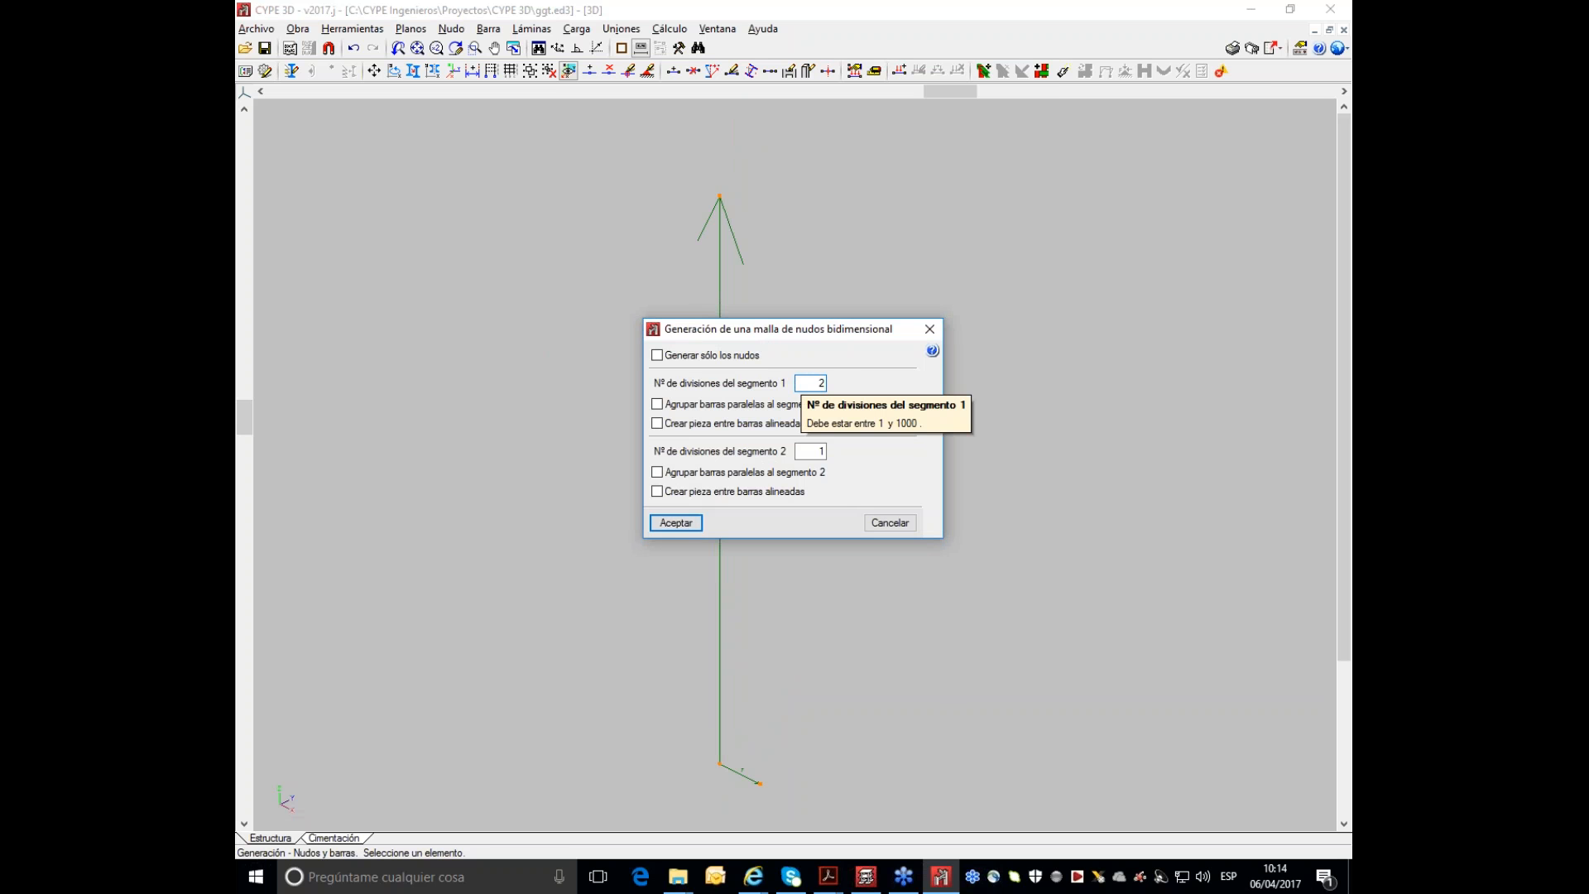
pyautogui.click(822, 451)
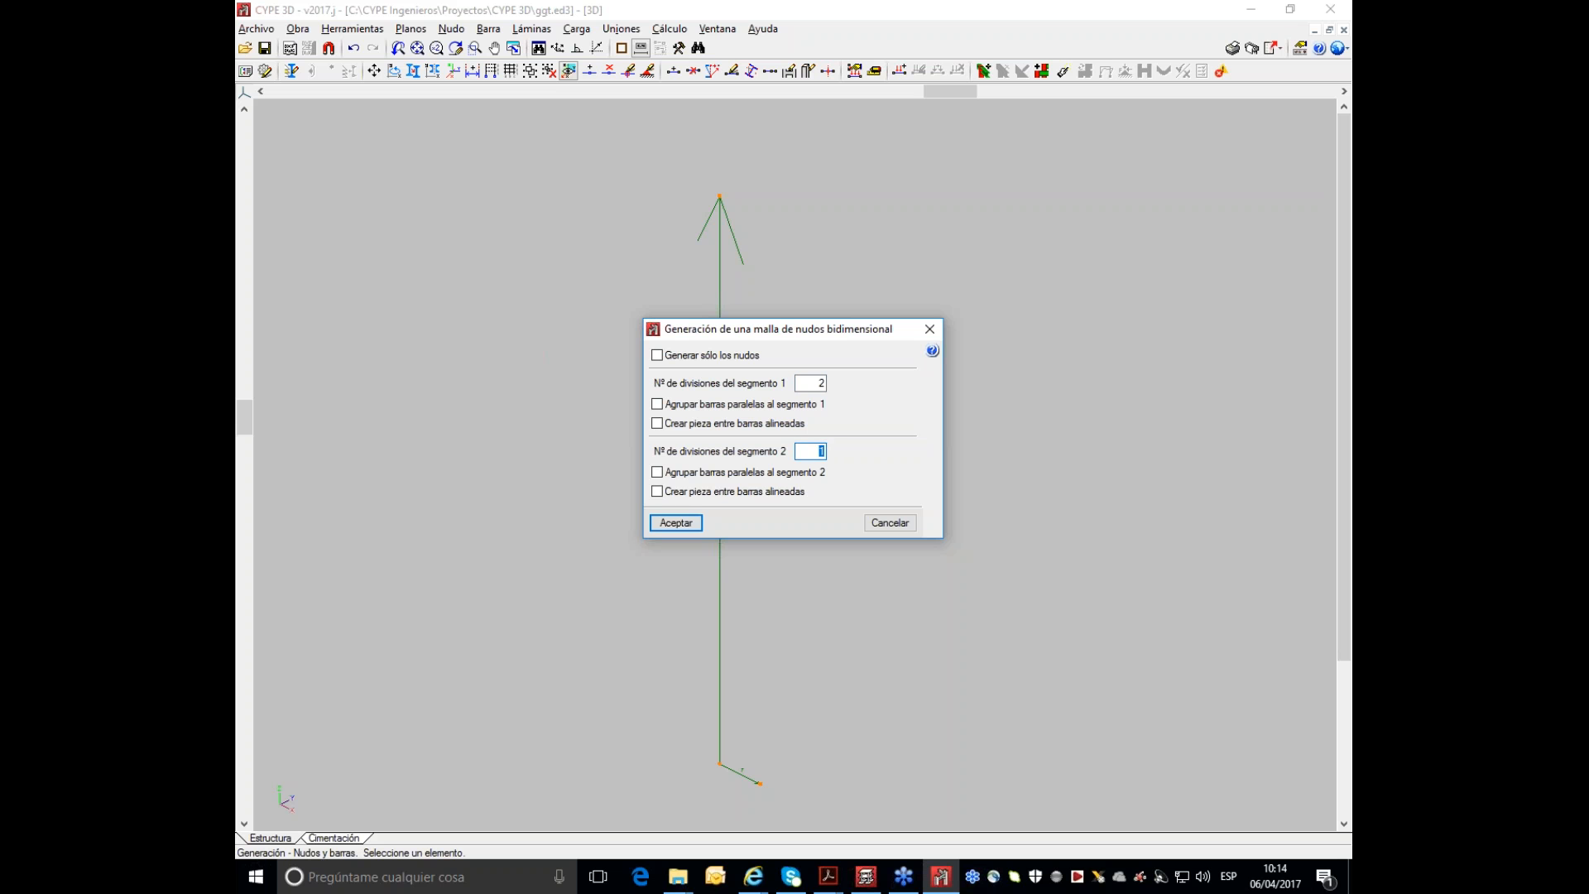
pyautogui.press('Return')
pyautogui.click(675, 523)
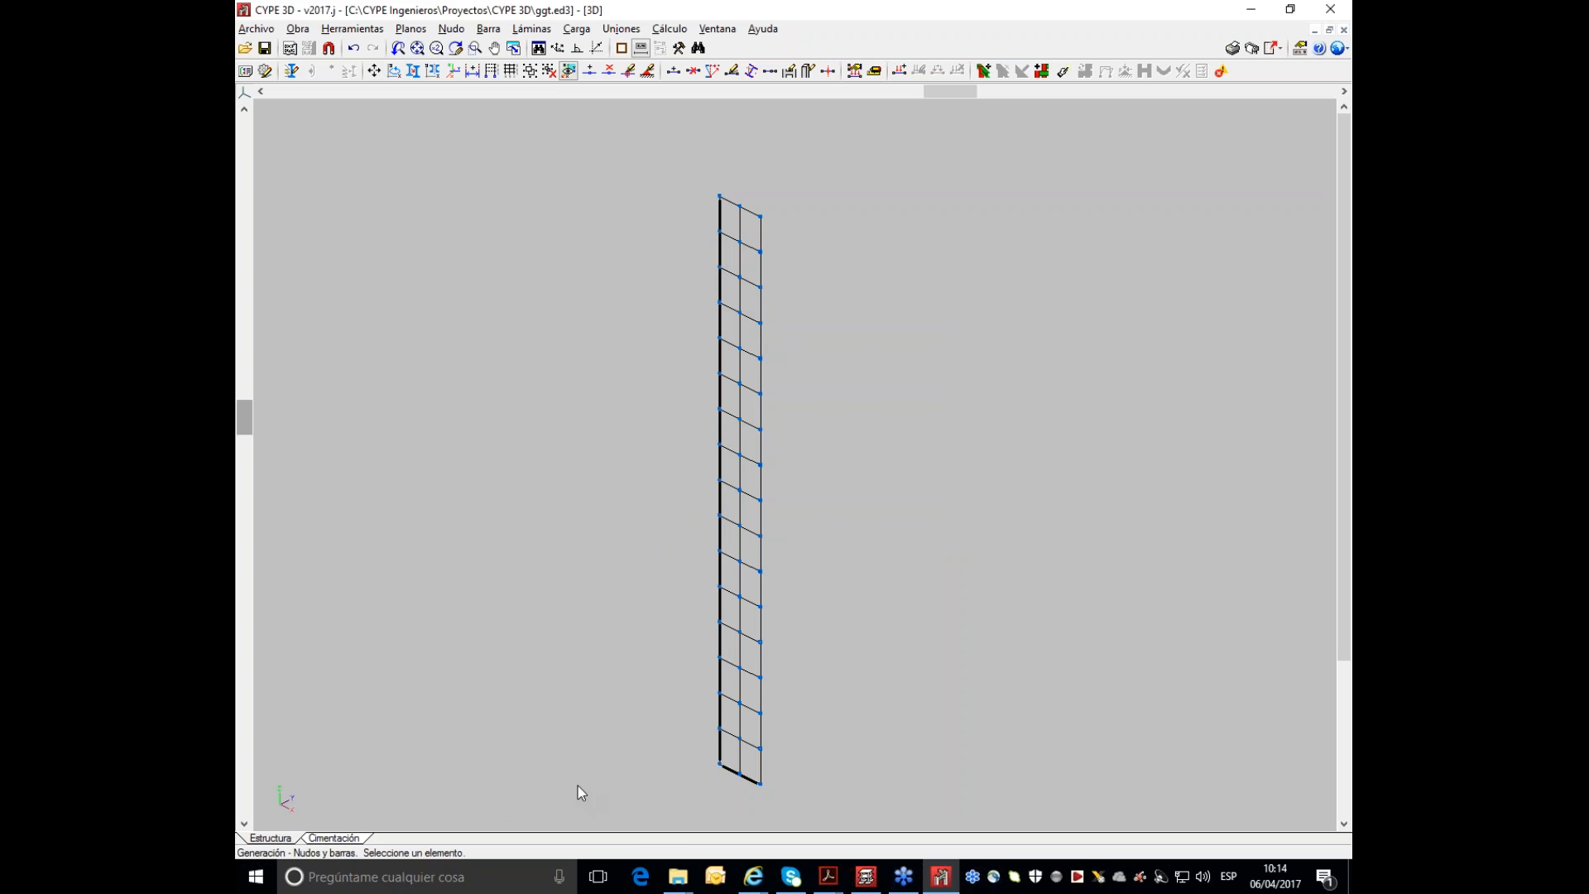
# - Check the spacings in the 08 PLANTA REPLANTEO drawing in Acrobat Reader, then set a 0.540 m generic dimension between the first two verticals in CYPE 3D
pyautogui.click(825, 877)
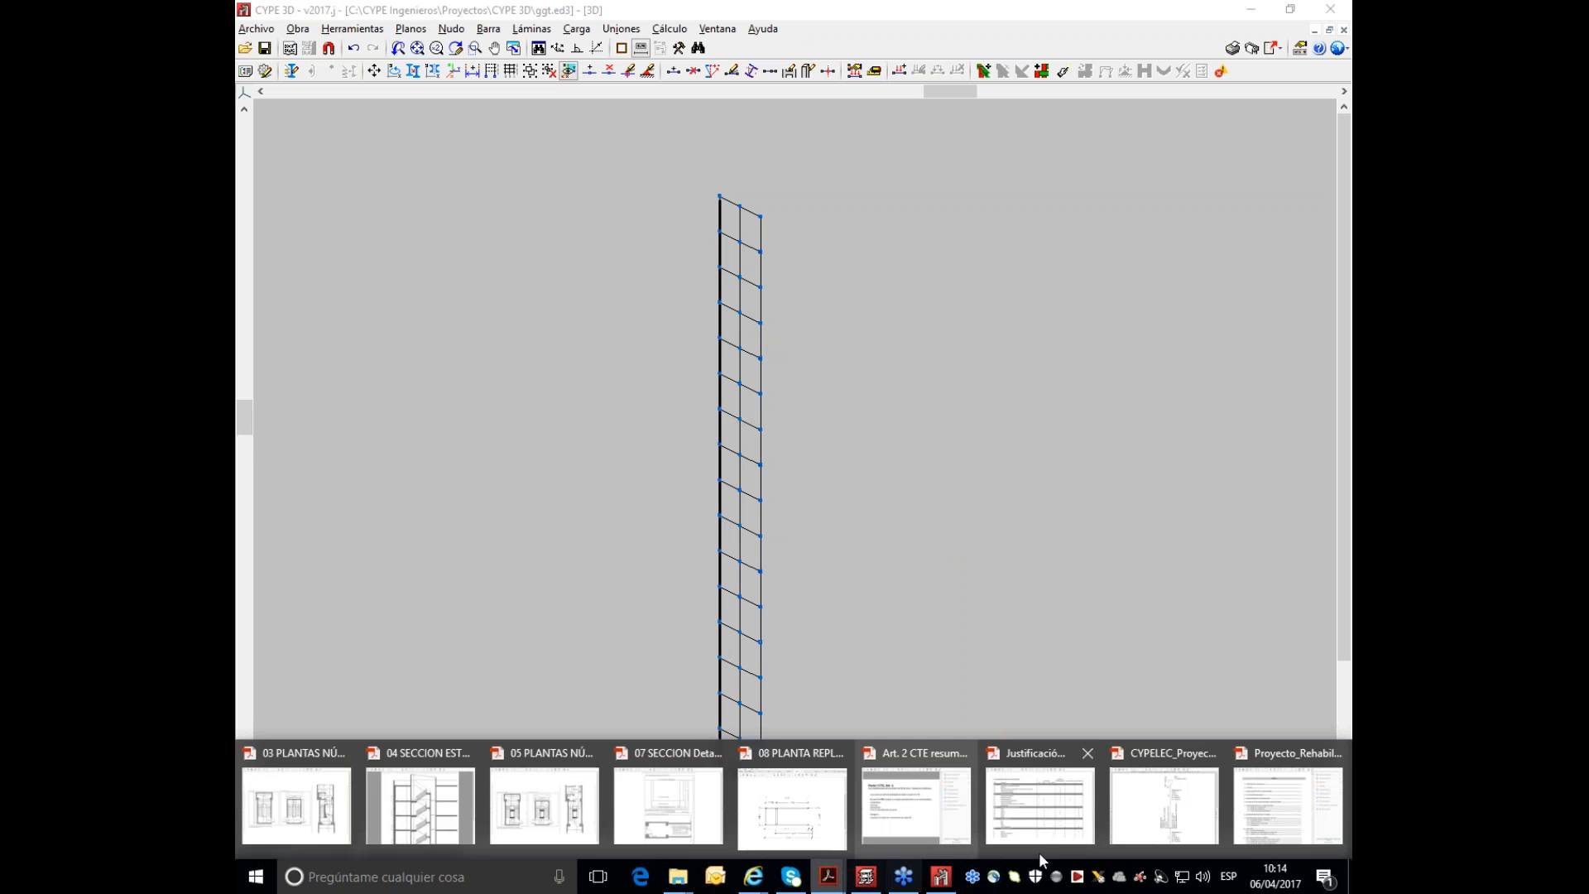
pyautogui.click(791, 807)
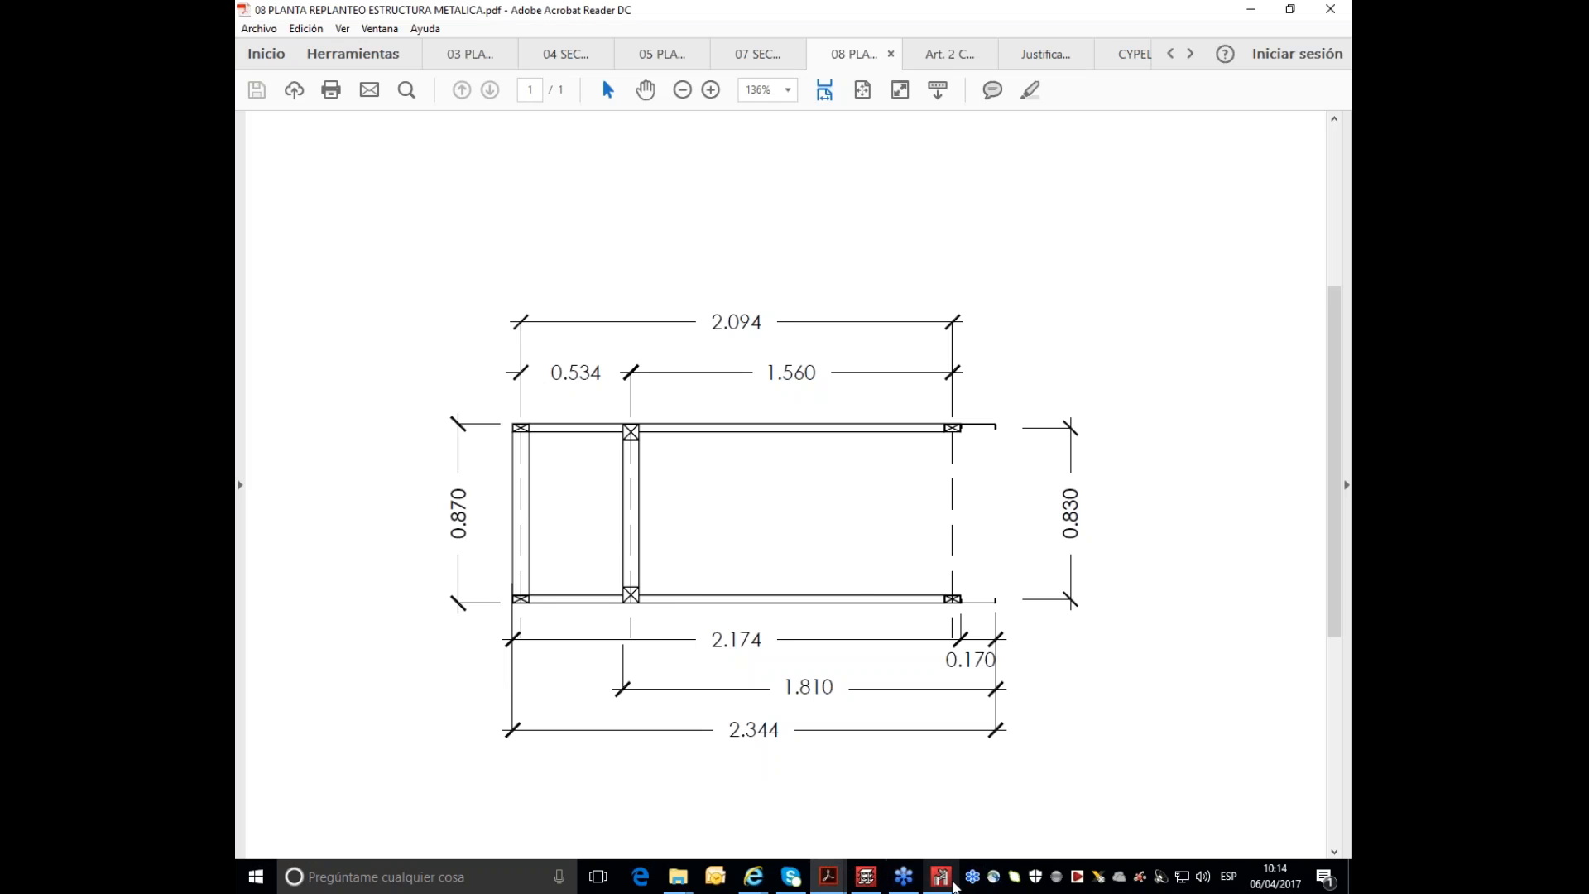
pyautogui.click(941, 879)
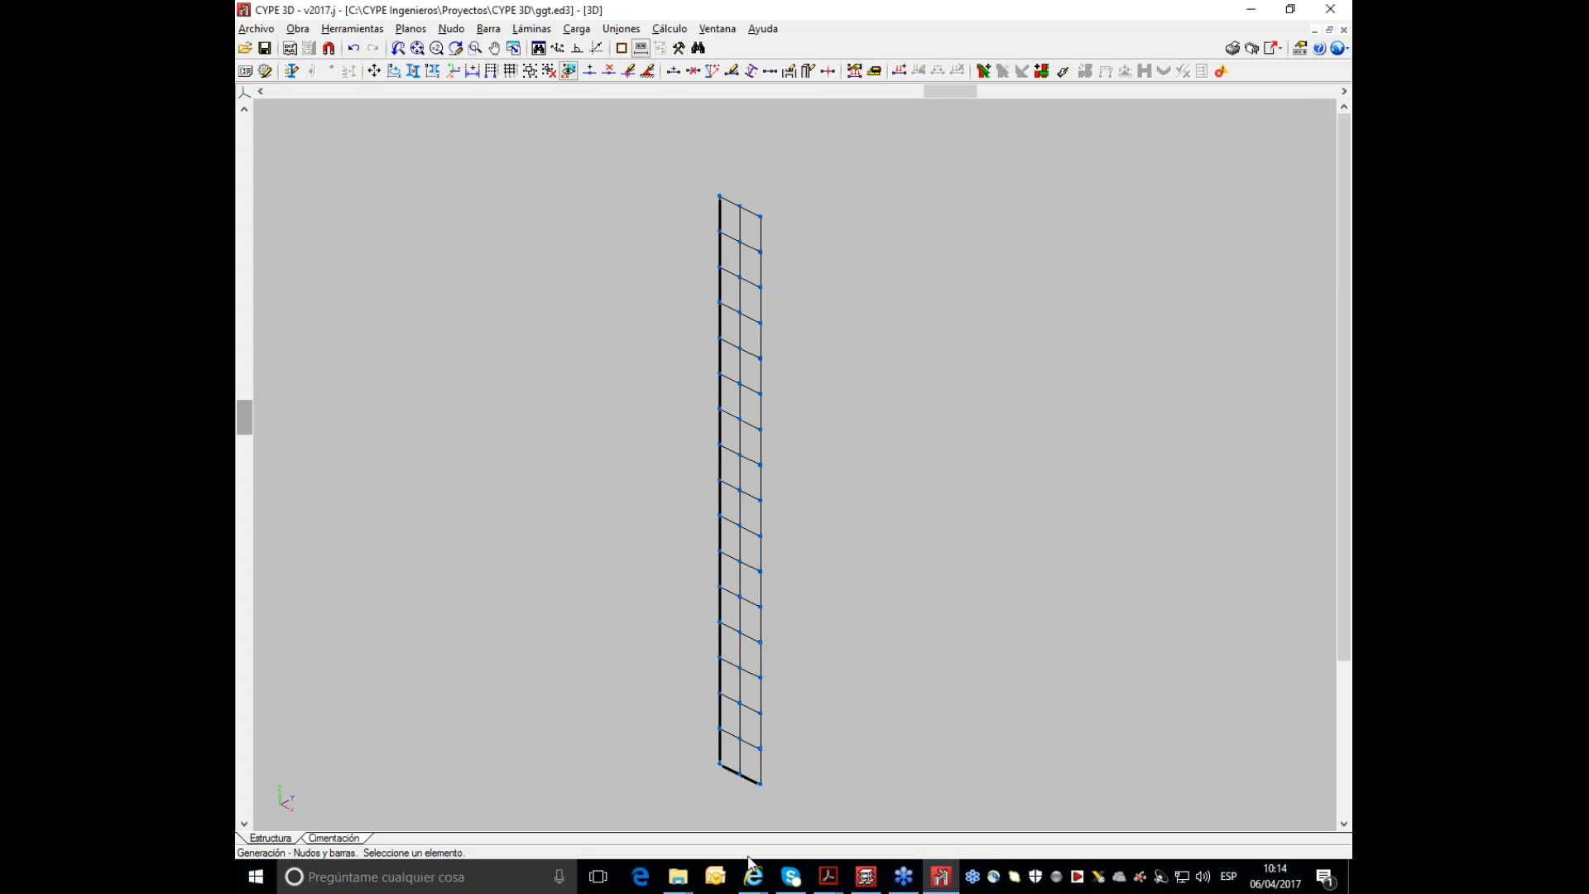
pyautogui.click(352, 28)
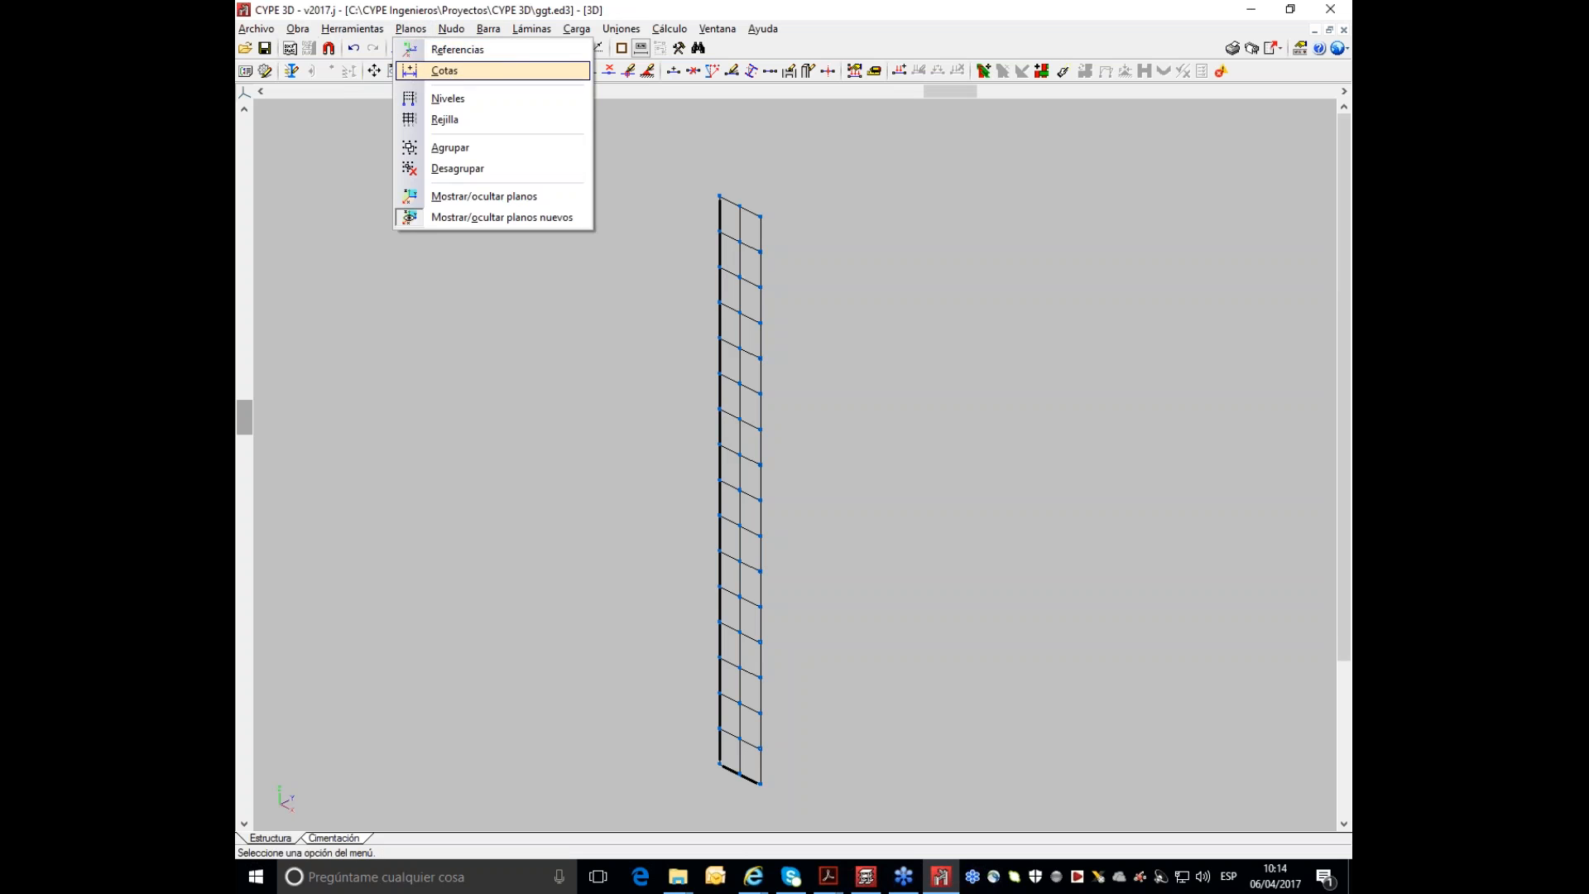
pyautogui.click(444, 70)
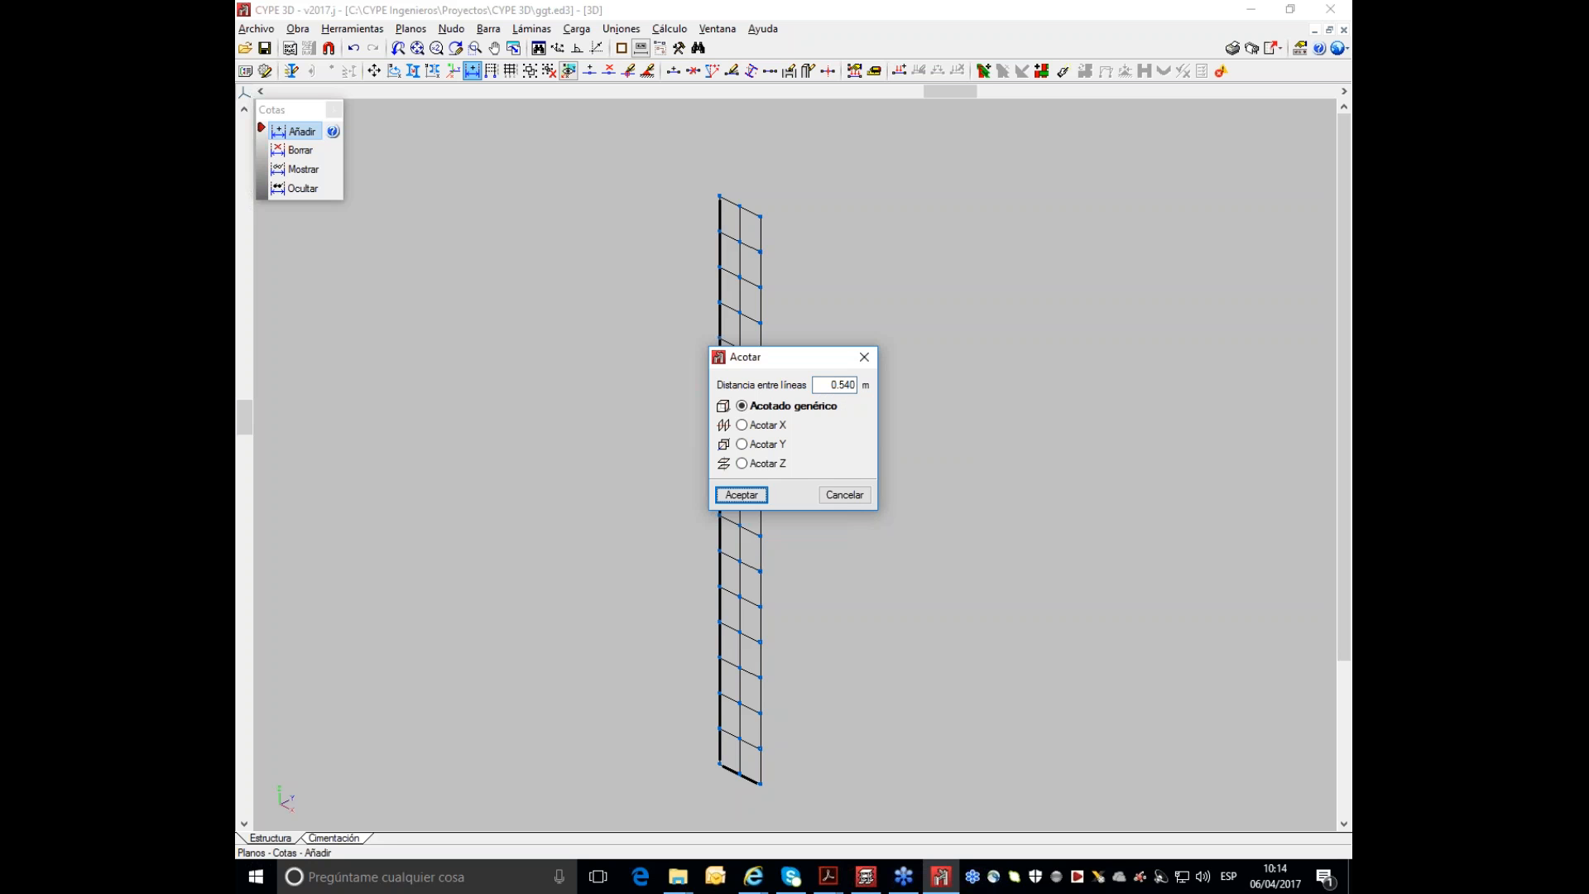
pyautogui.click(740, 495)
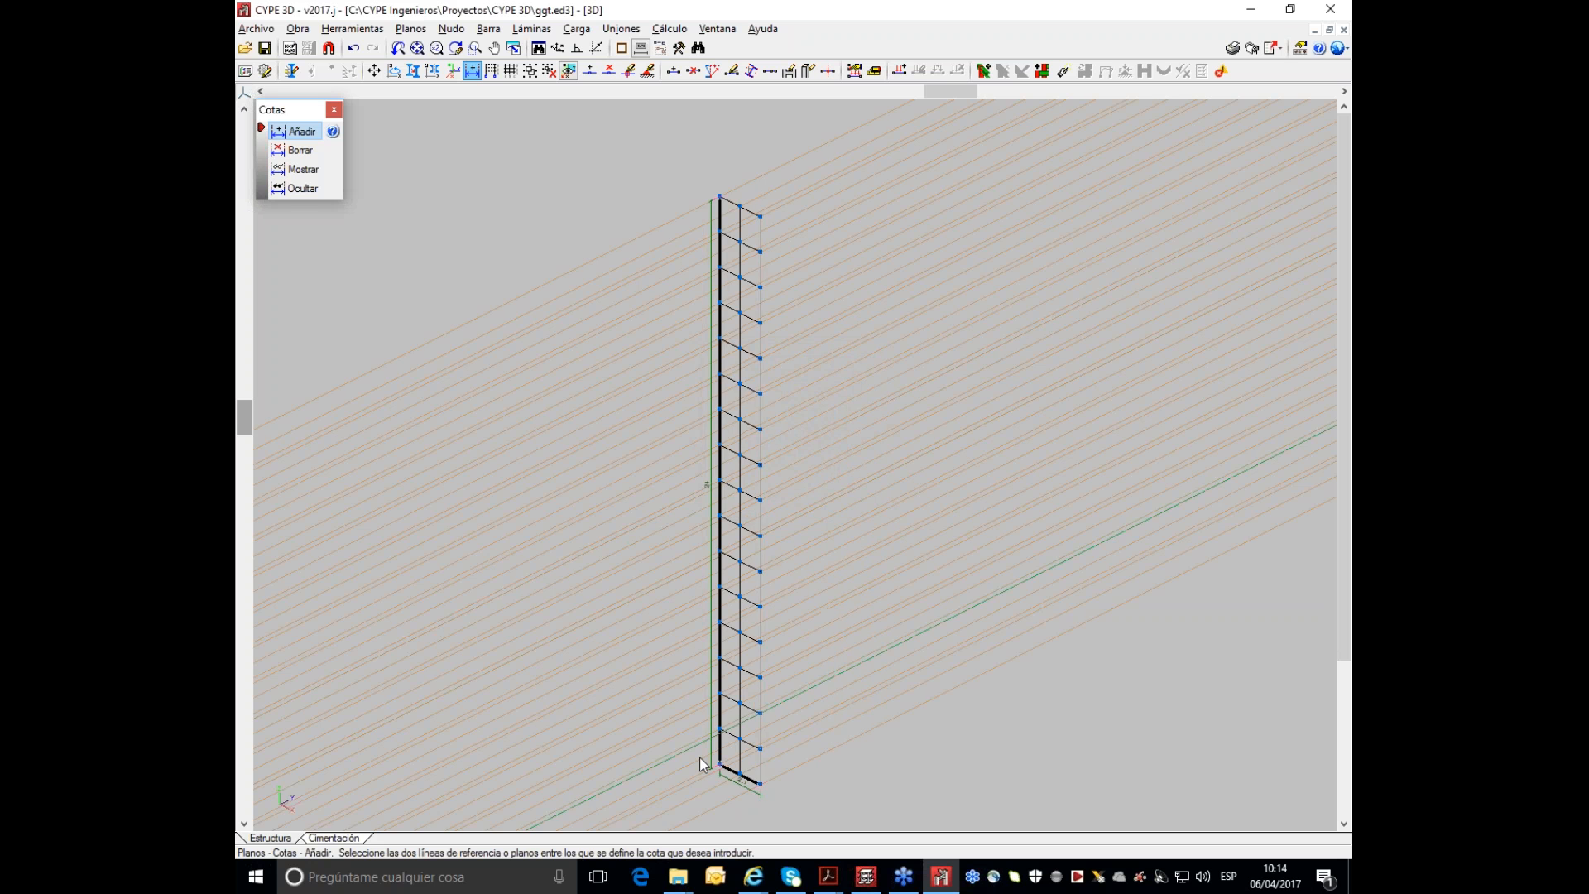
pyautogui.scroll(3, 734, 761)
pyautogui.scroll(3, 734, 762)
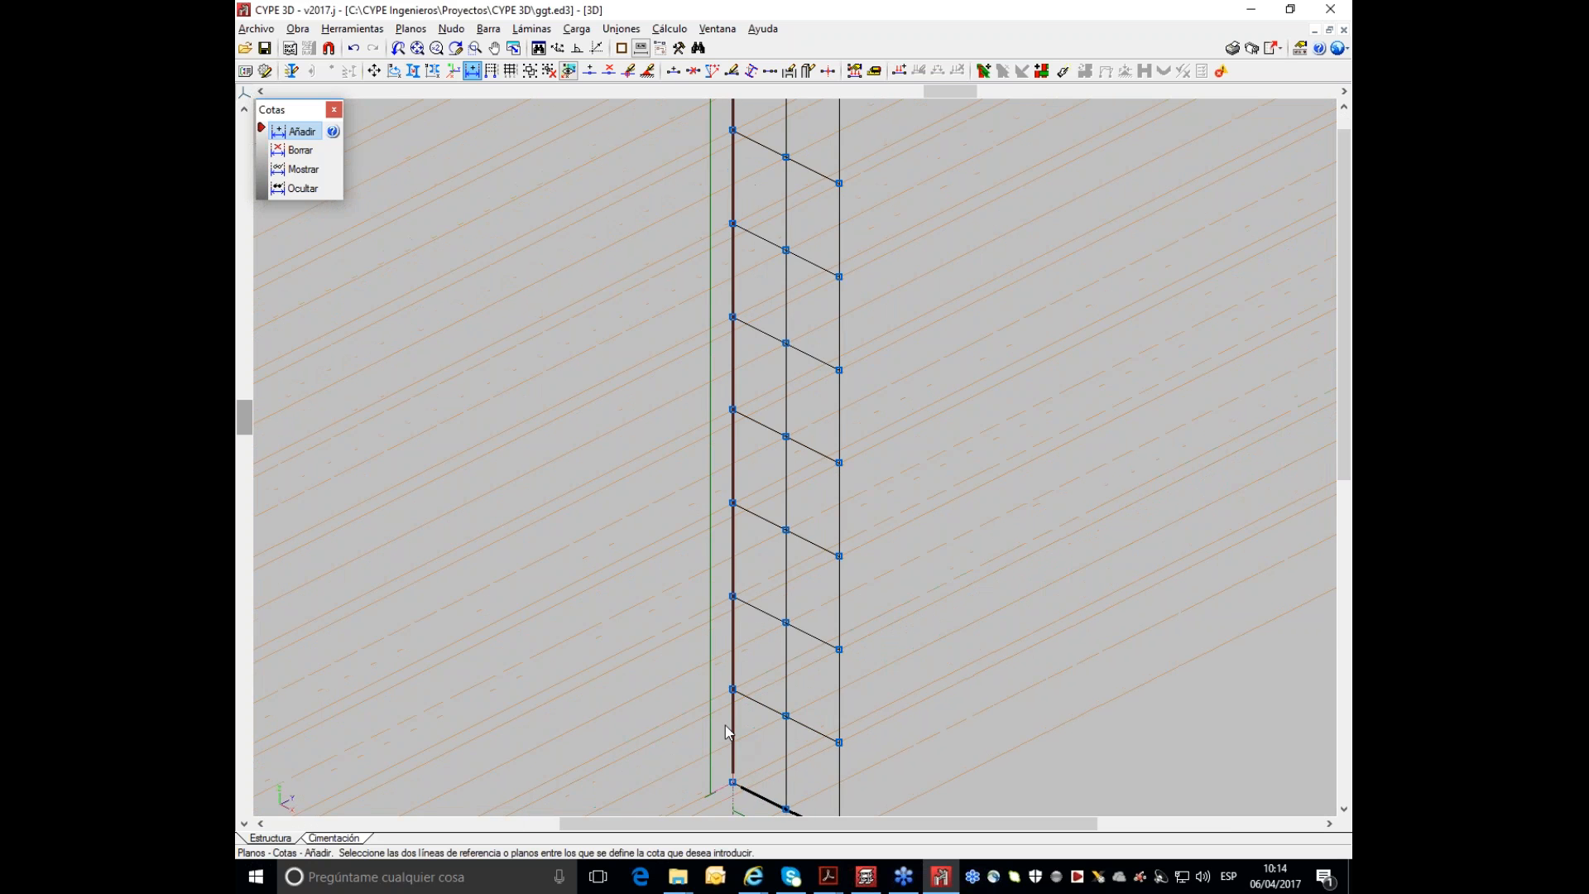
pyautogui.click(707, 668)
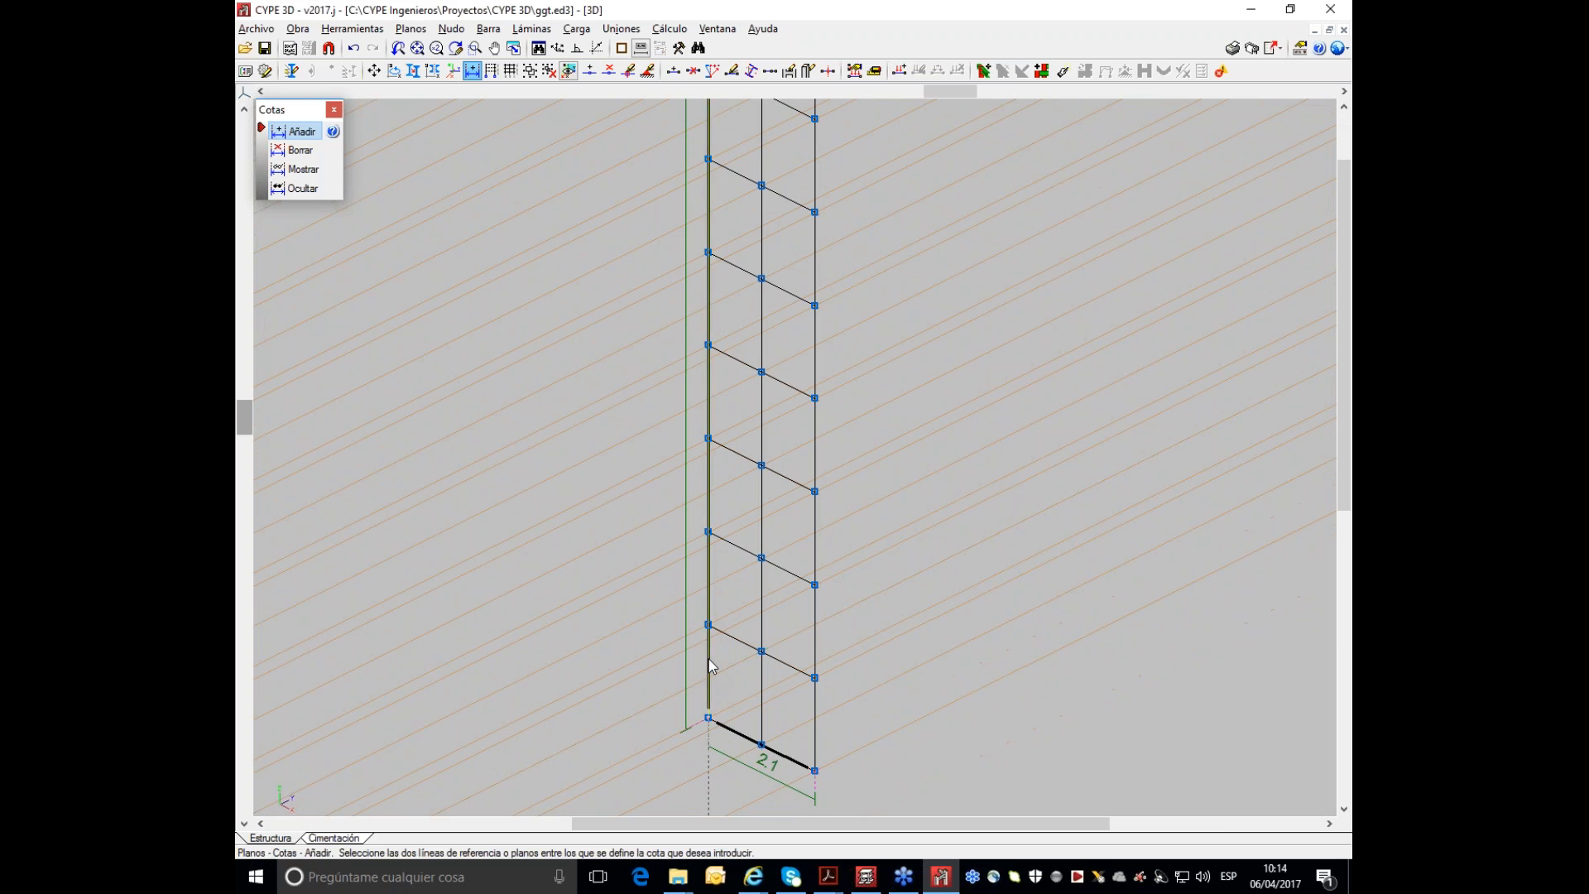
pyautogui.click(760, 677)
pyautogui.scroll(-3, 741, 718)
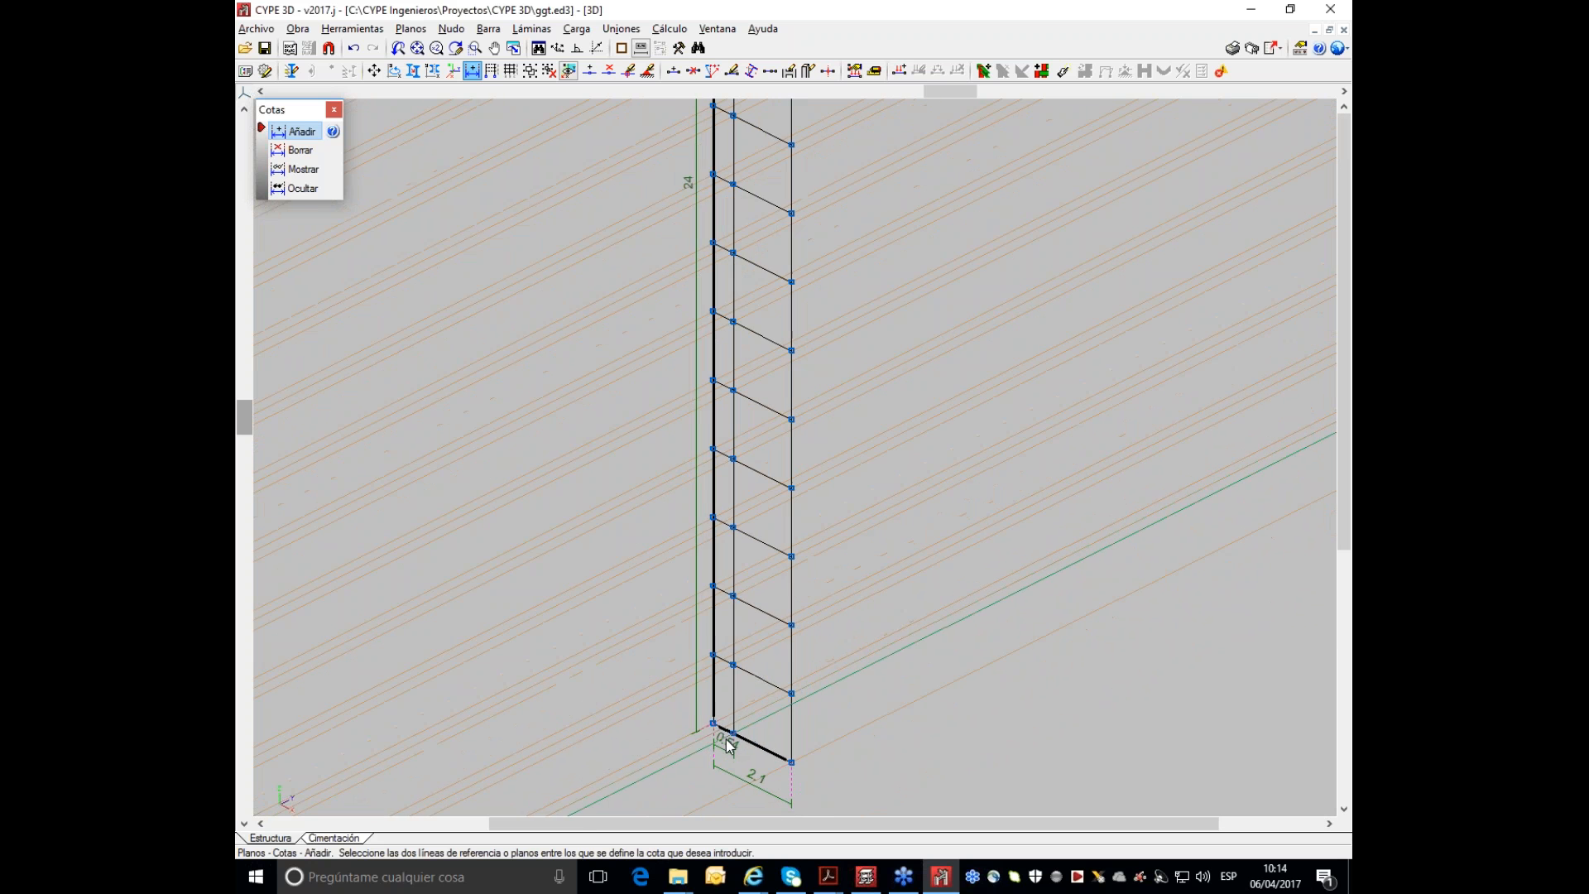
pyautogui.scroll(-4, 761, 738)
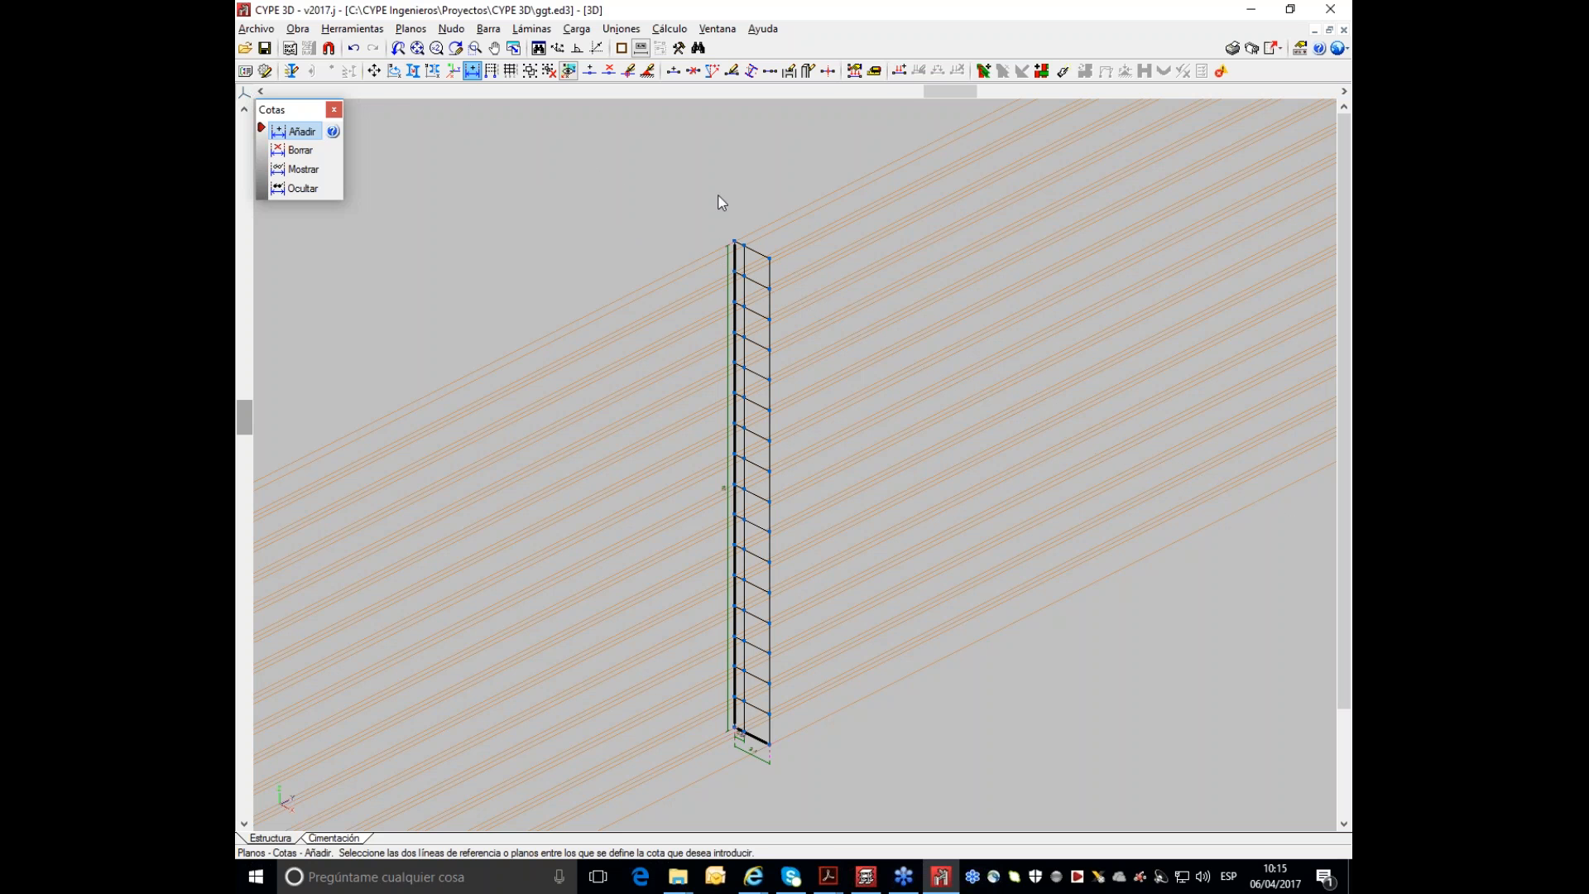
# - Generate one parallel copy of the bar mesh's vertical plane at a separation of 0.87 m
pyautogui.click(334, 31)
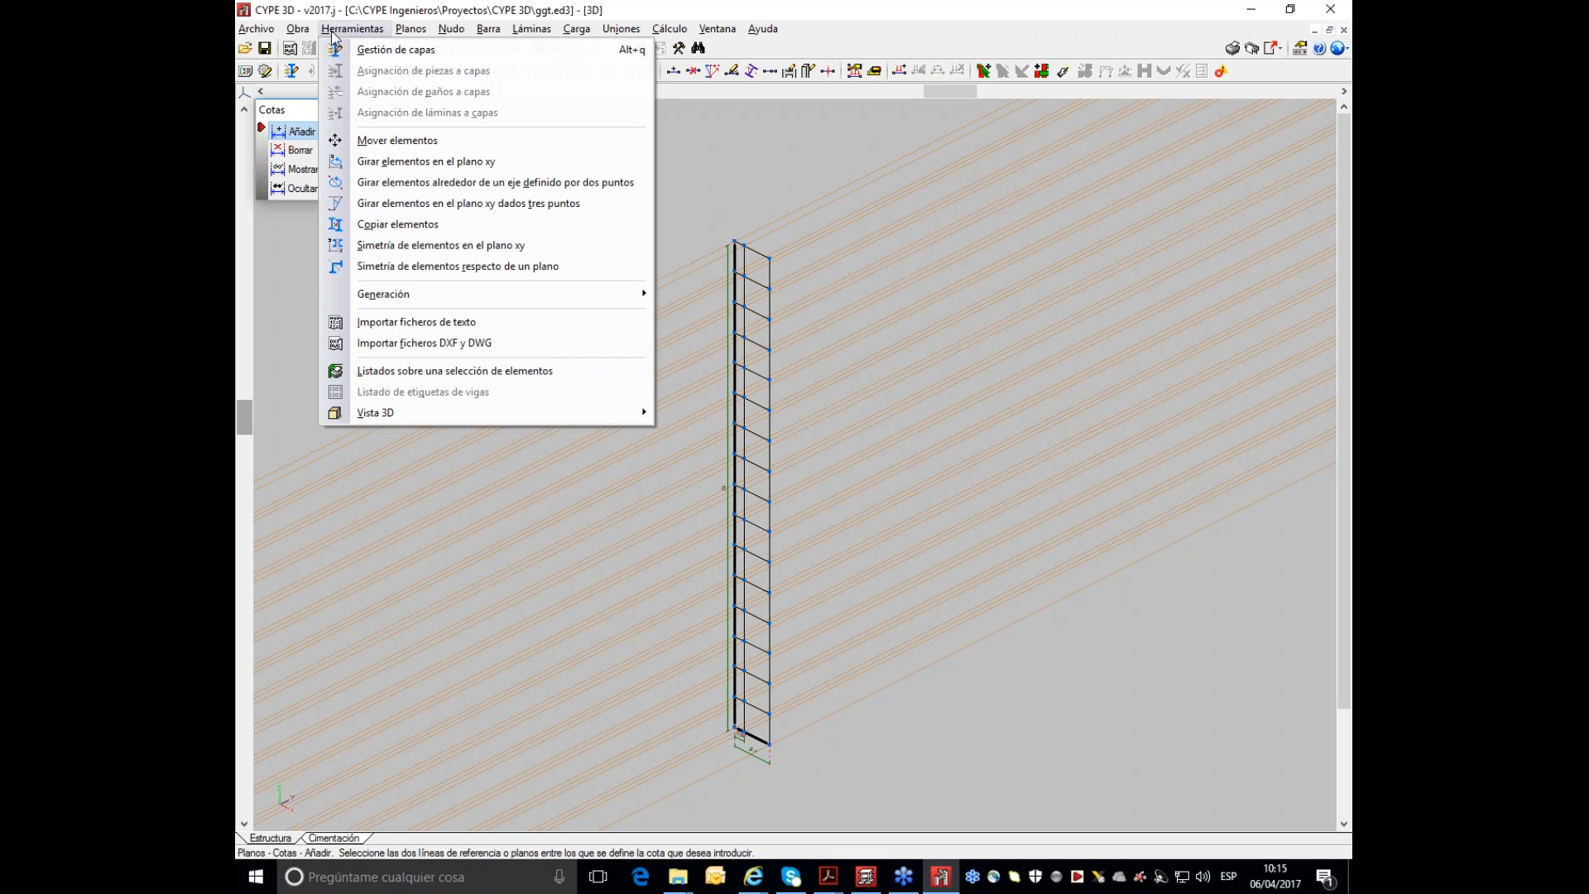
pyautogui.moveTo(619, 294)
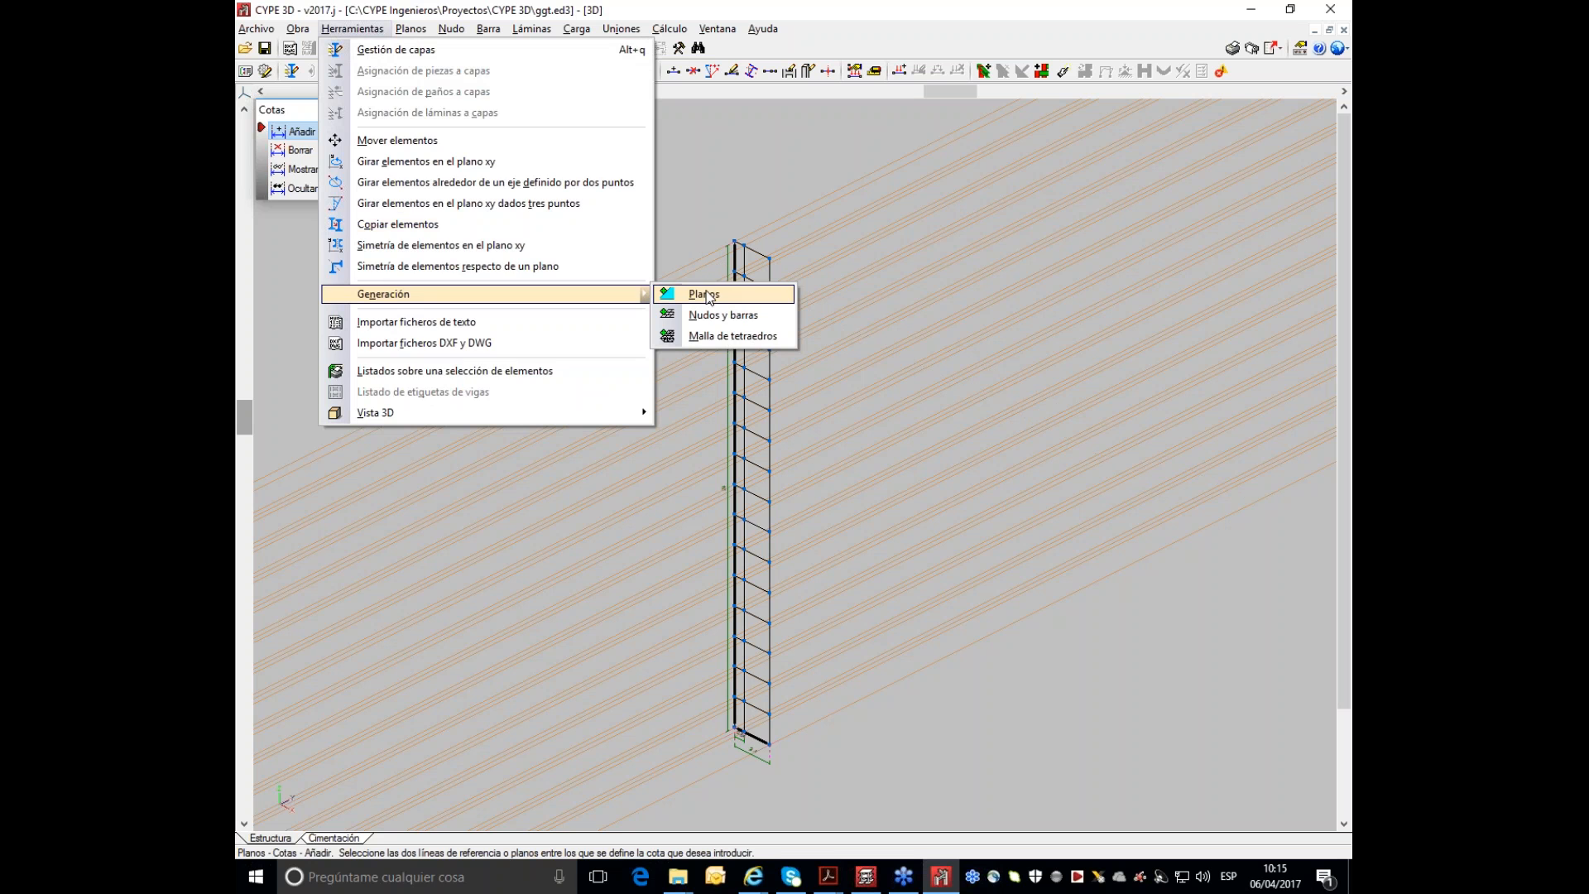
pyautogui.click(704, 294)
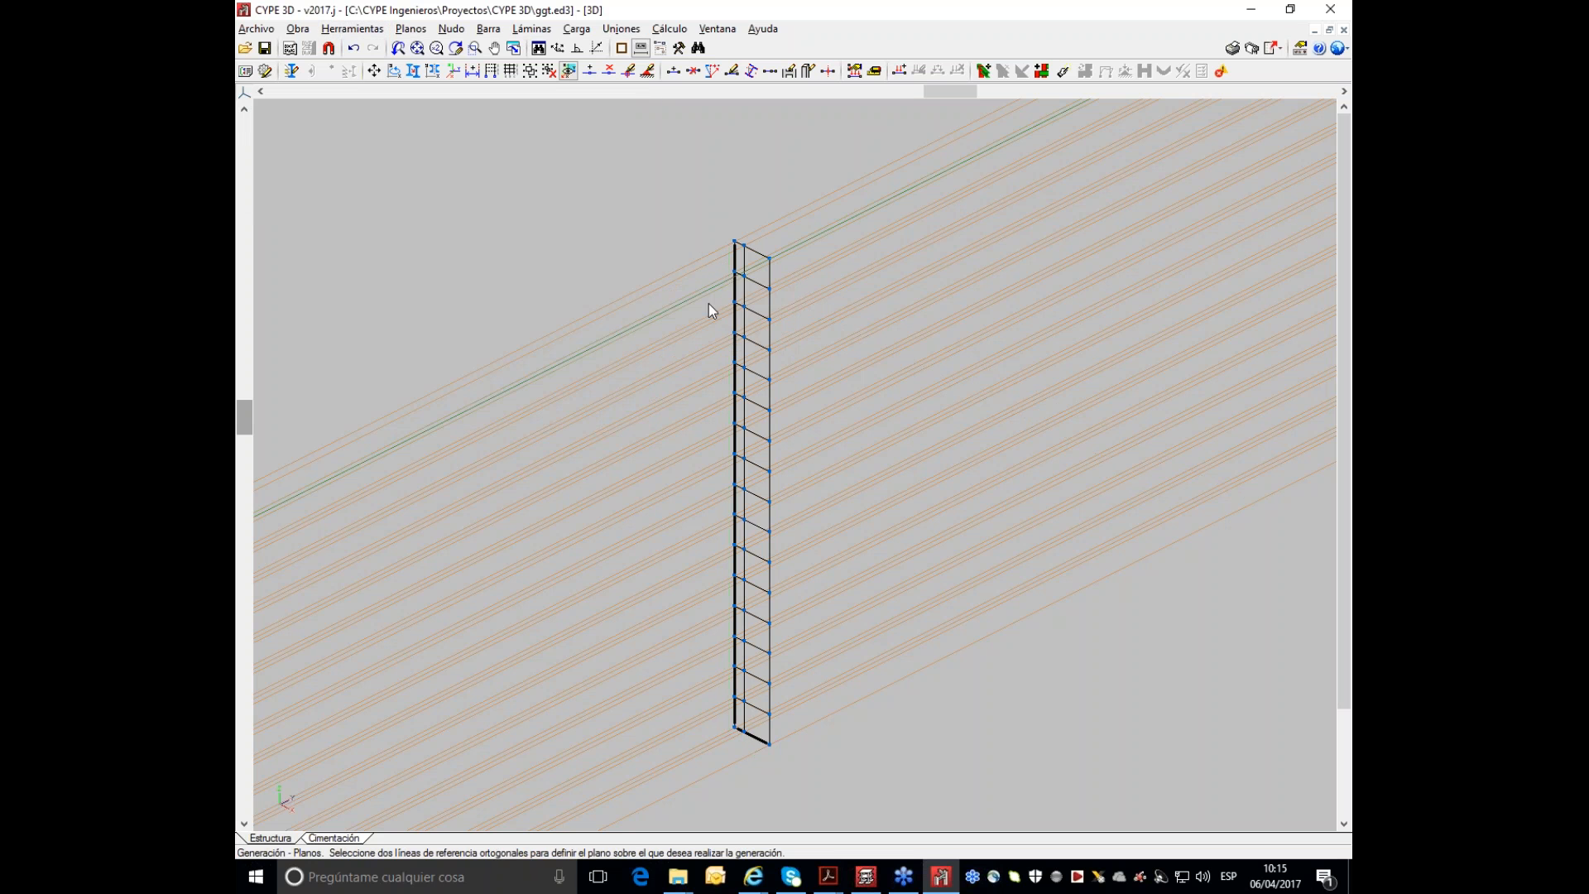
pyautogui.scroll(3, 734, 728)
pyautogui.scroll(3, 734, 728)
pyautogui.click(750, 713)
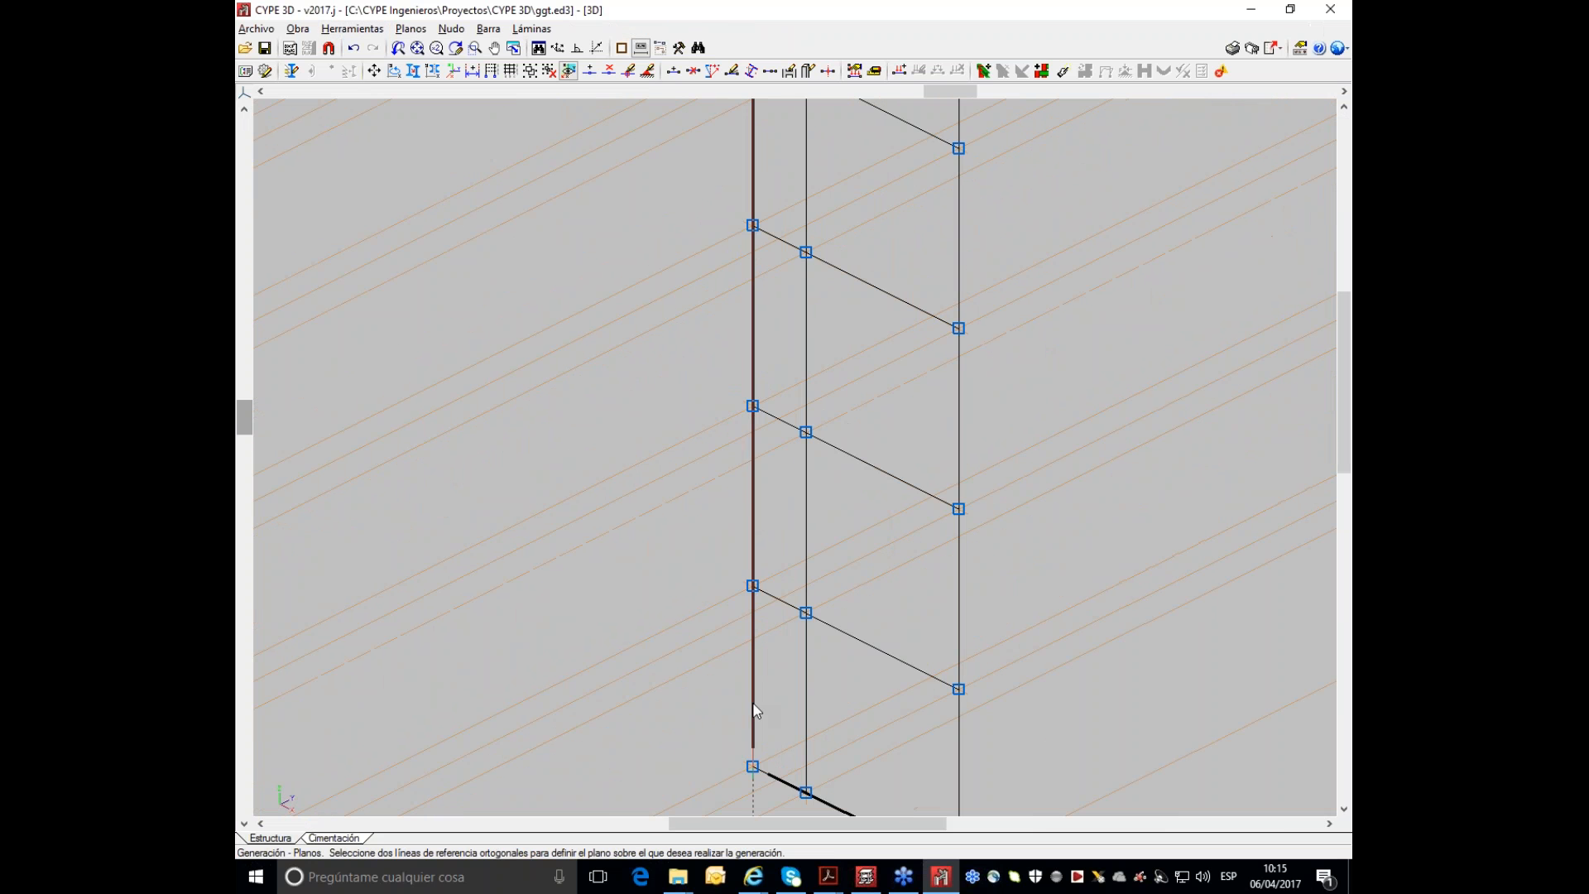
pyautogui.click(805, 793)
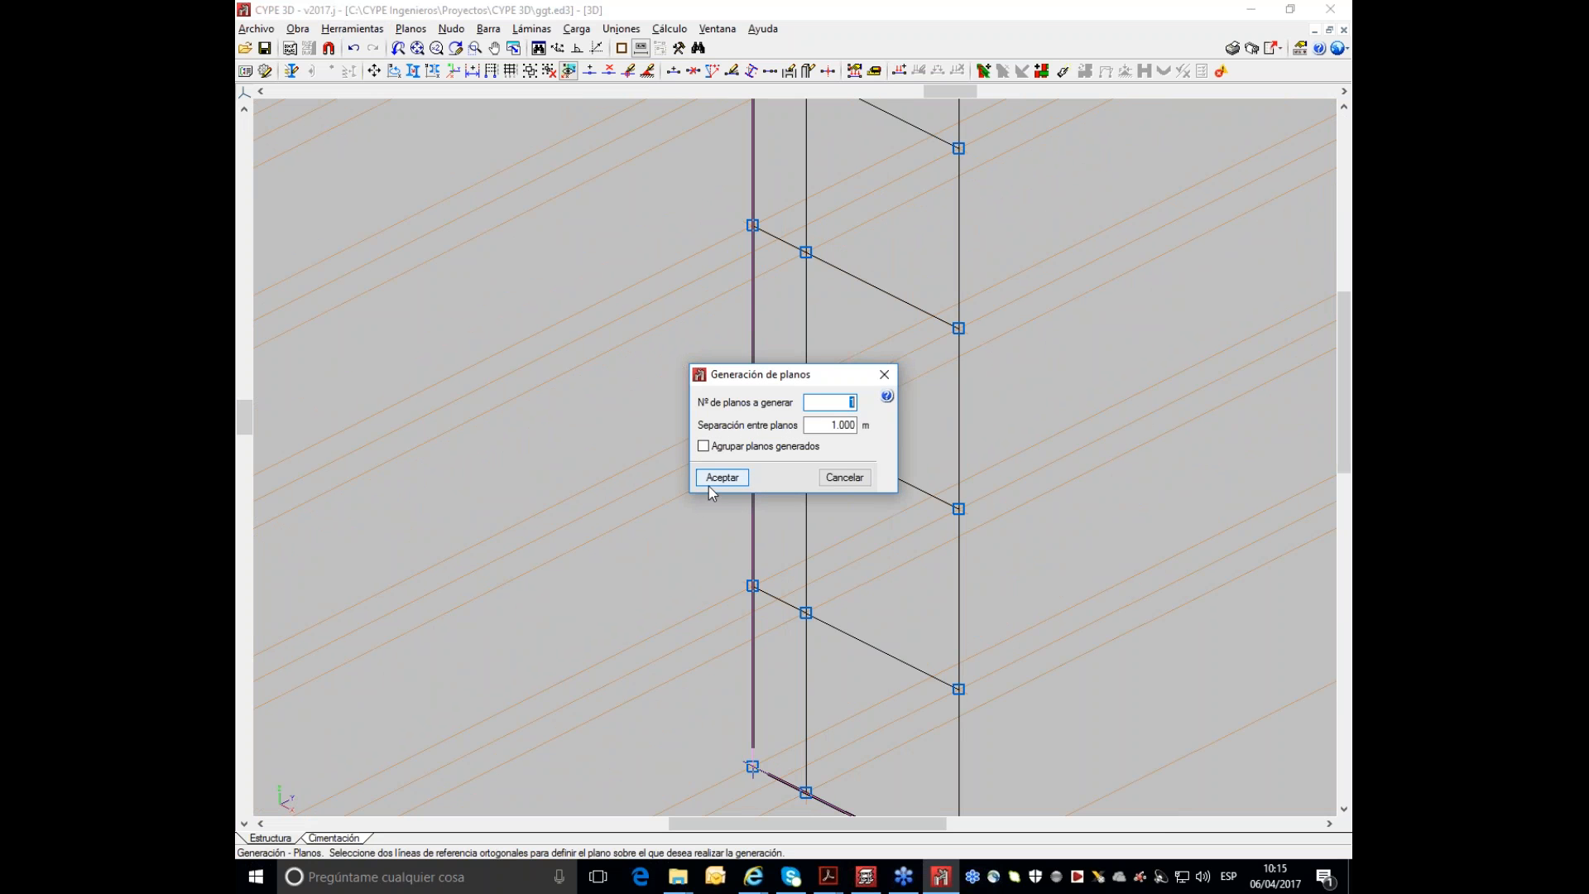
pyautogui.click(871, 424)
pyautogui.click(721, 476)
pyautogui.moveTo(830, 559); pyautogui.dragTo(703, 604, button='middle')
pyautogui.scroll(-2, 818, 575)
pyautogui.moveTo(713, 228); pyautogui.dragTo(694, 249, button='middle')
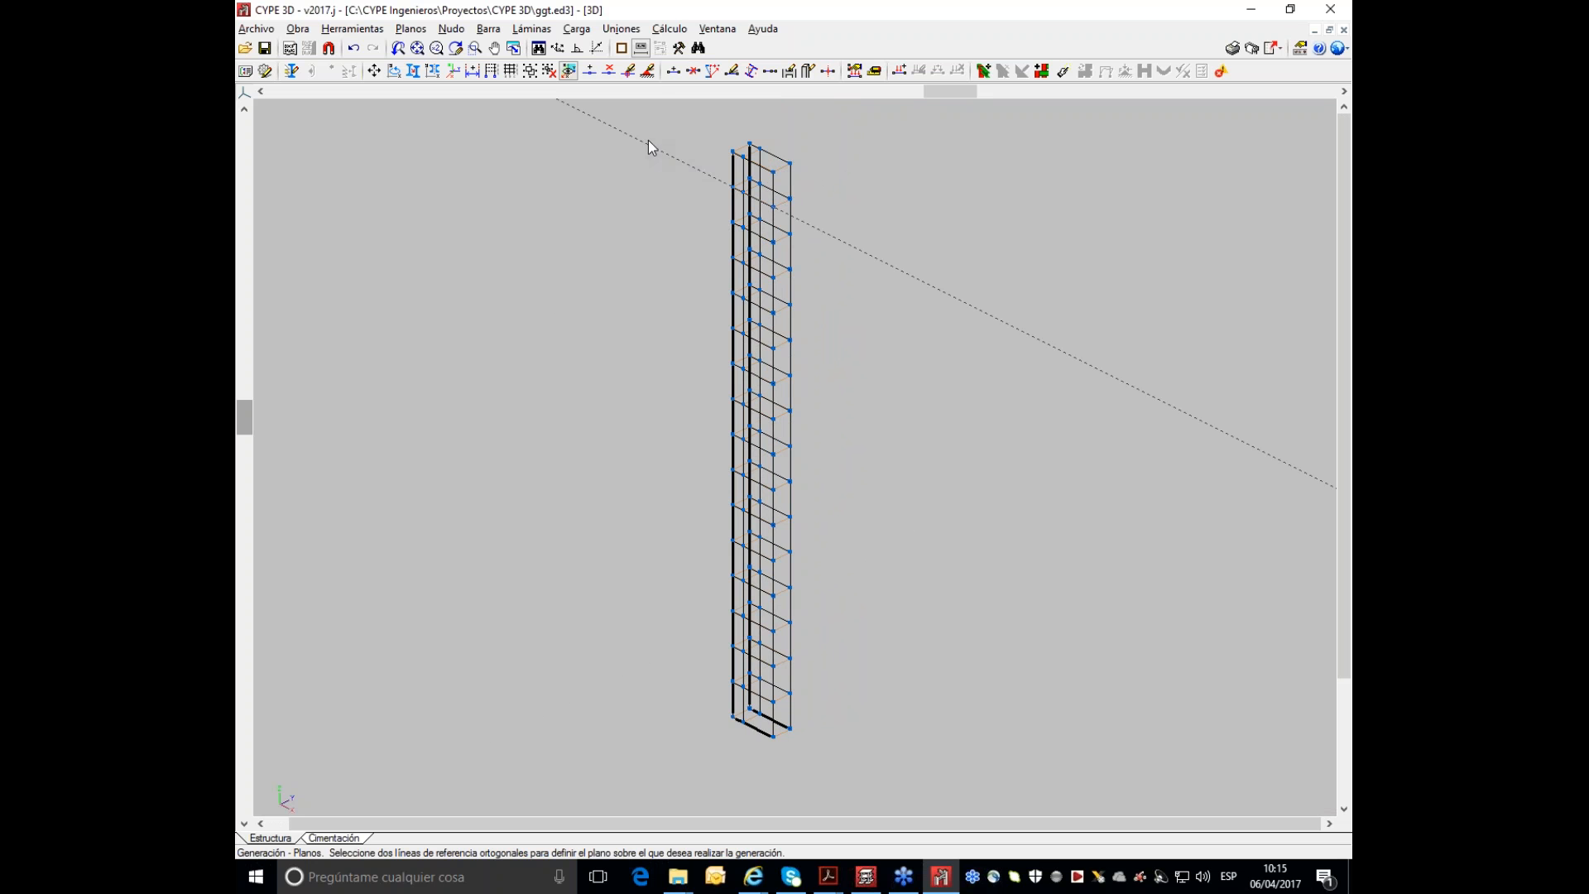
# - Create an orthogonal 2D view of the original mesh's plane from its edge vertical and base bar, titled a1
pyautogui.click(716, 28)
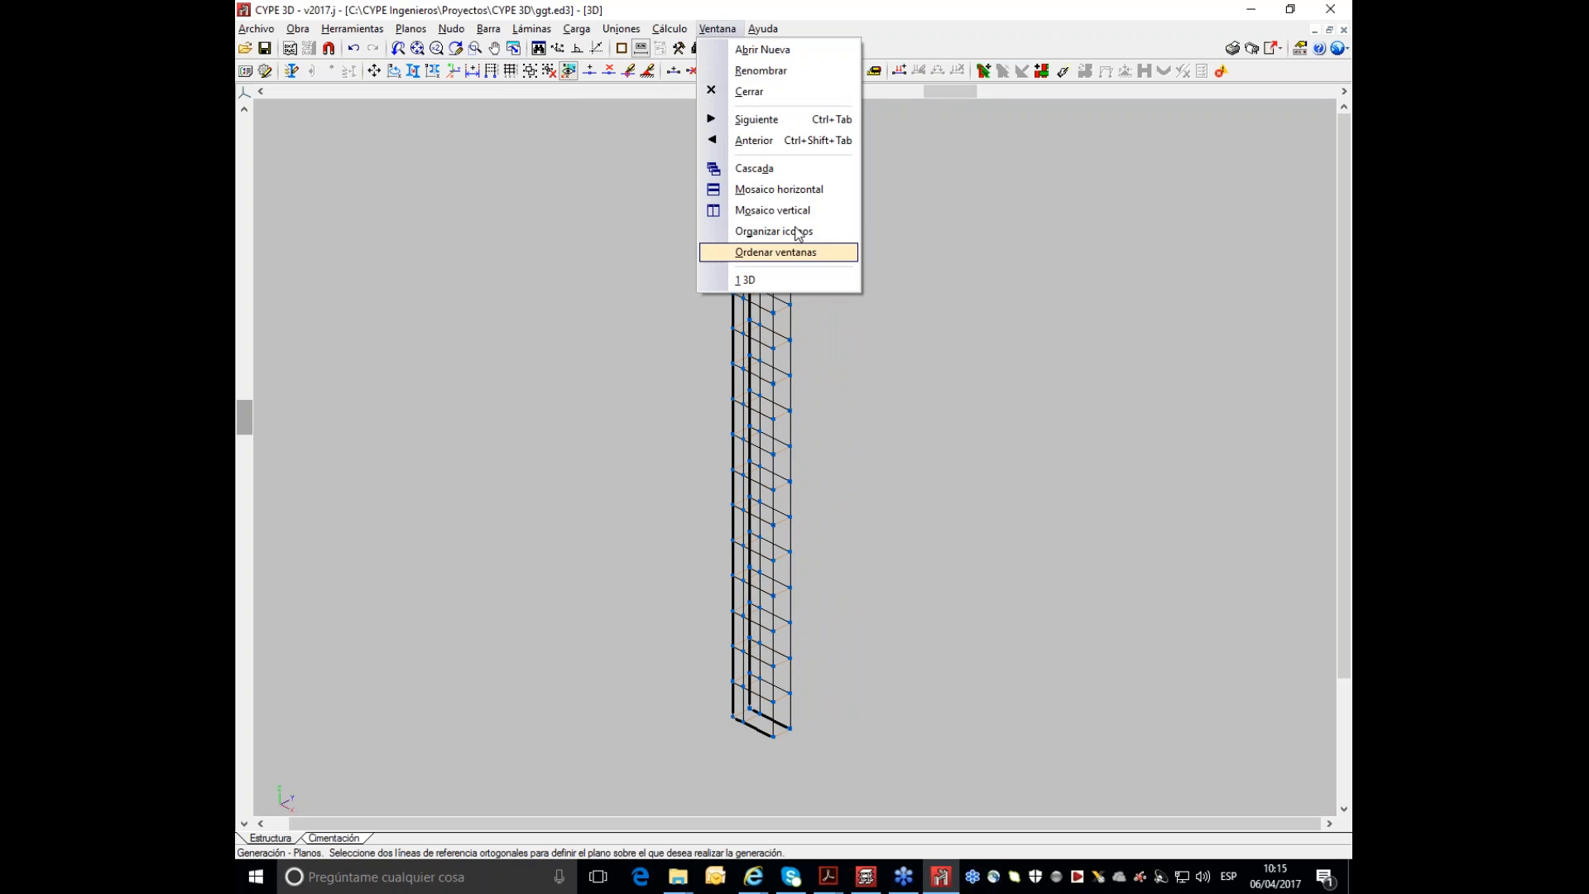
pyautogui.click(762, 49)
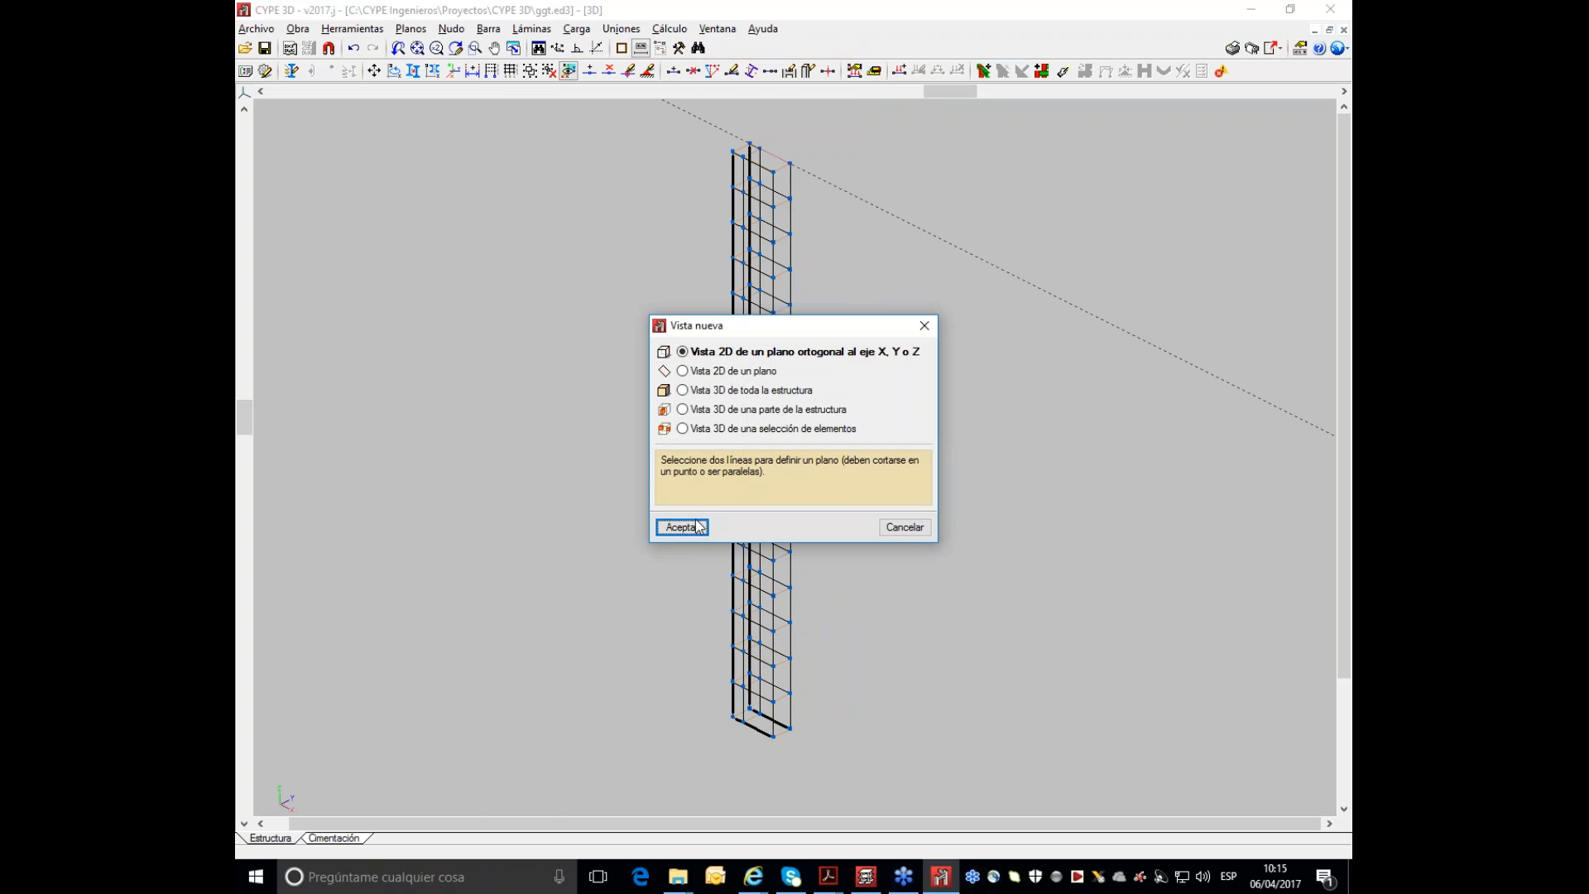
pyautogui.click(681, 526)
pyautogui.scroll(2, 739, 724)
pyautogui.scroll(2, 739, 725)
pyautogui.click(733, 686)
pyautogui.click(785, 744)
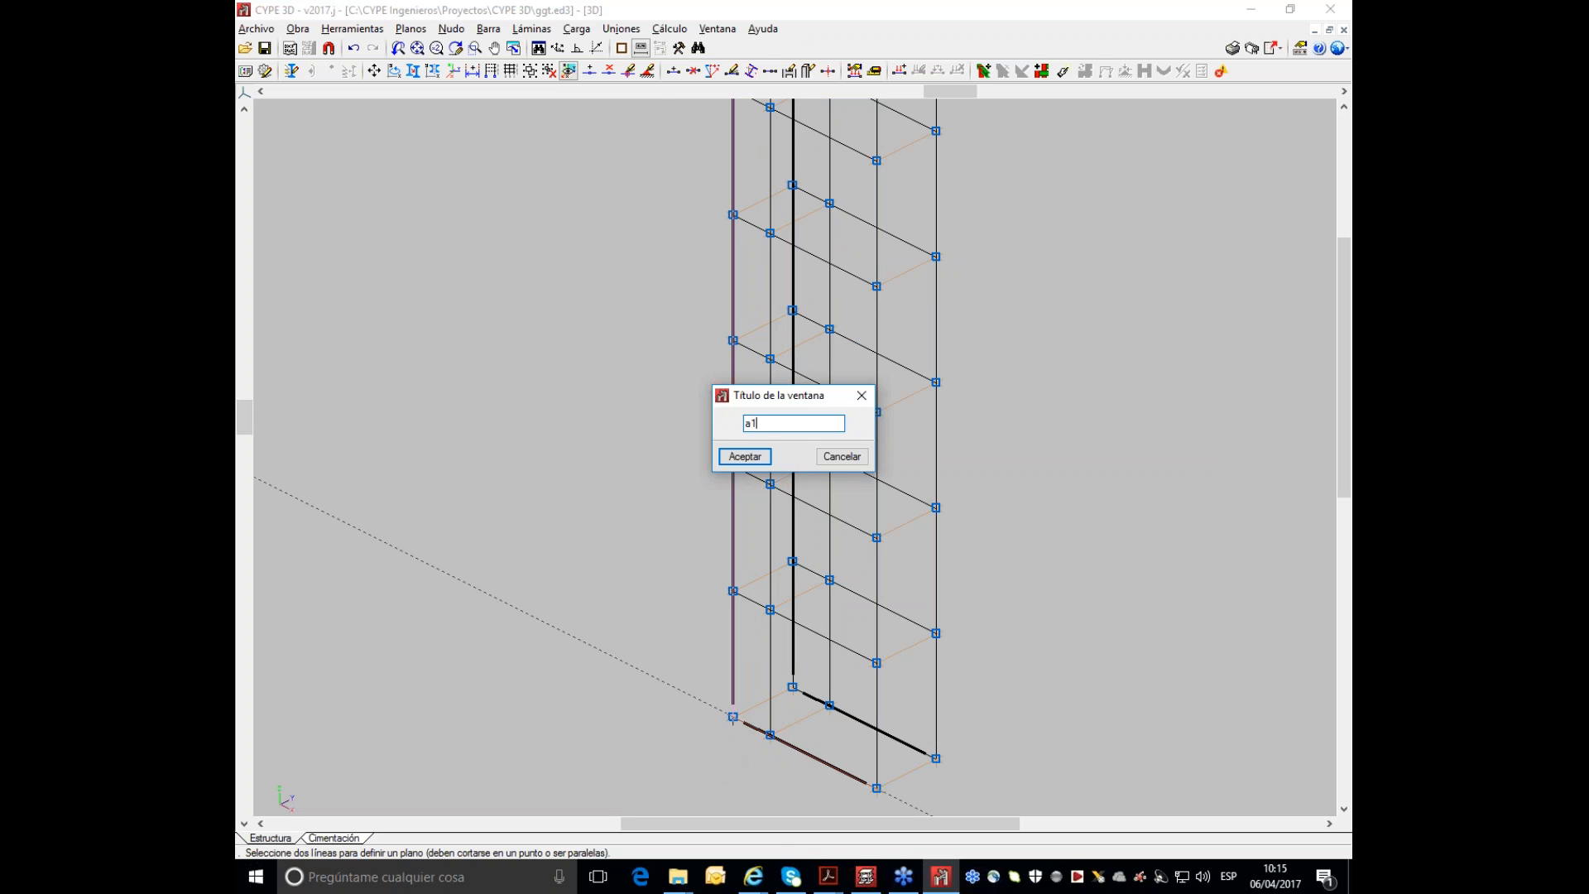
pyautogui.click(747, 457)
# - From the 3D view, create a 2D view of the generated parallel mesh's plane, titled a2
pyautogui.click(731, 31)
pyautogui.click(747, 280)
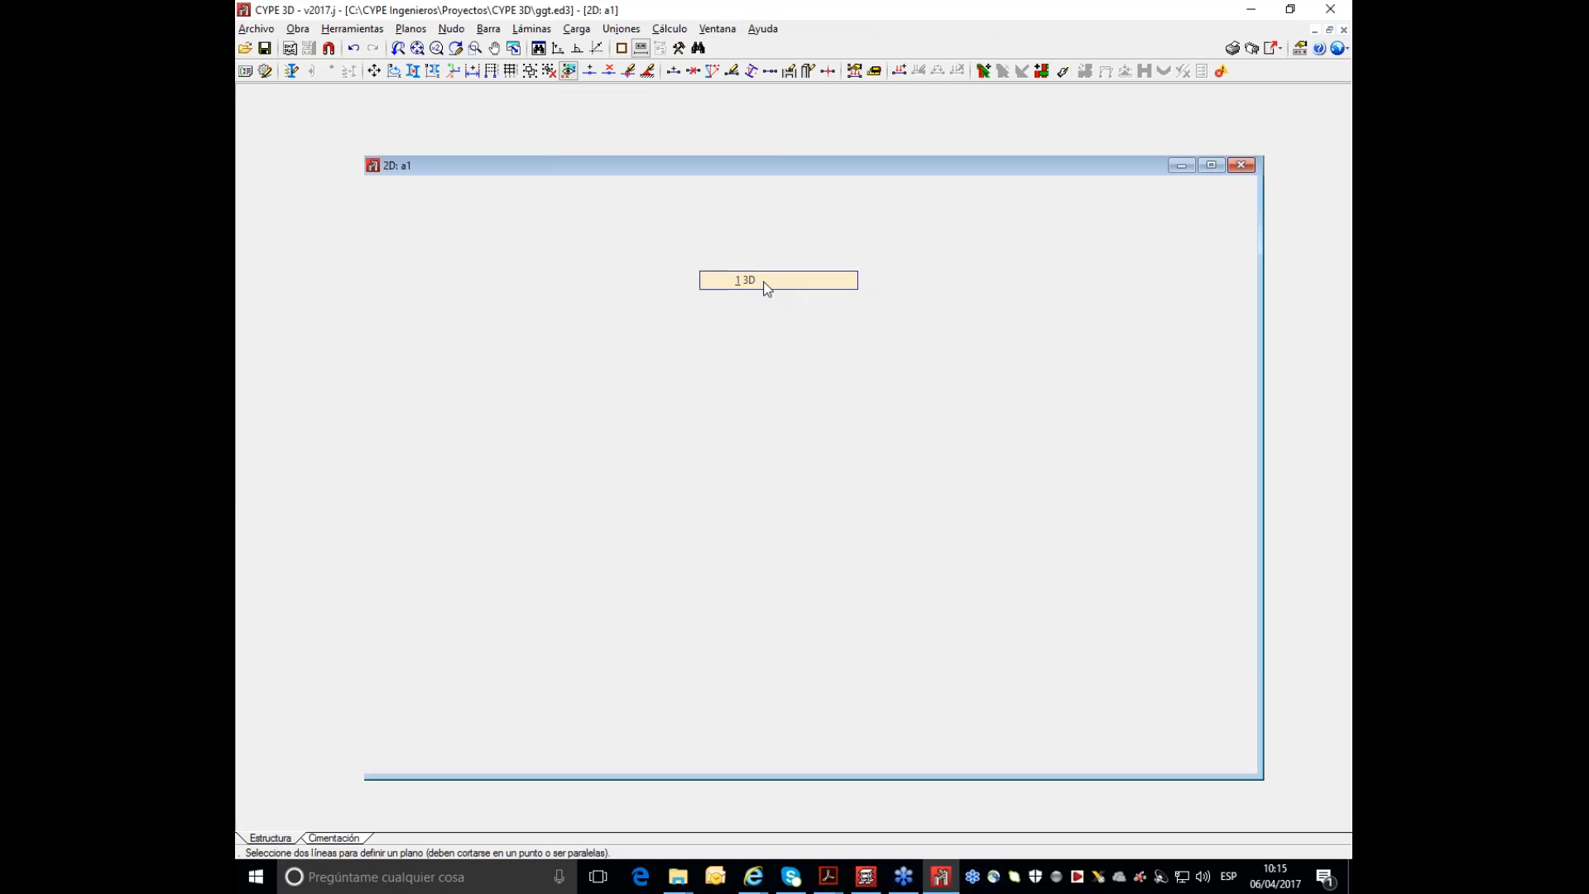
pyautogui.scroll(1, 882, 489)
pyautogui.moveTo(883, 439); pyautogui.dragTo(849, 543, button='middle')
pyautogui.click(830, 498)
pyautogui.click(894, 561)
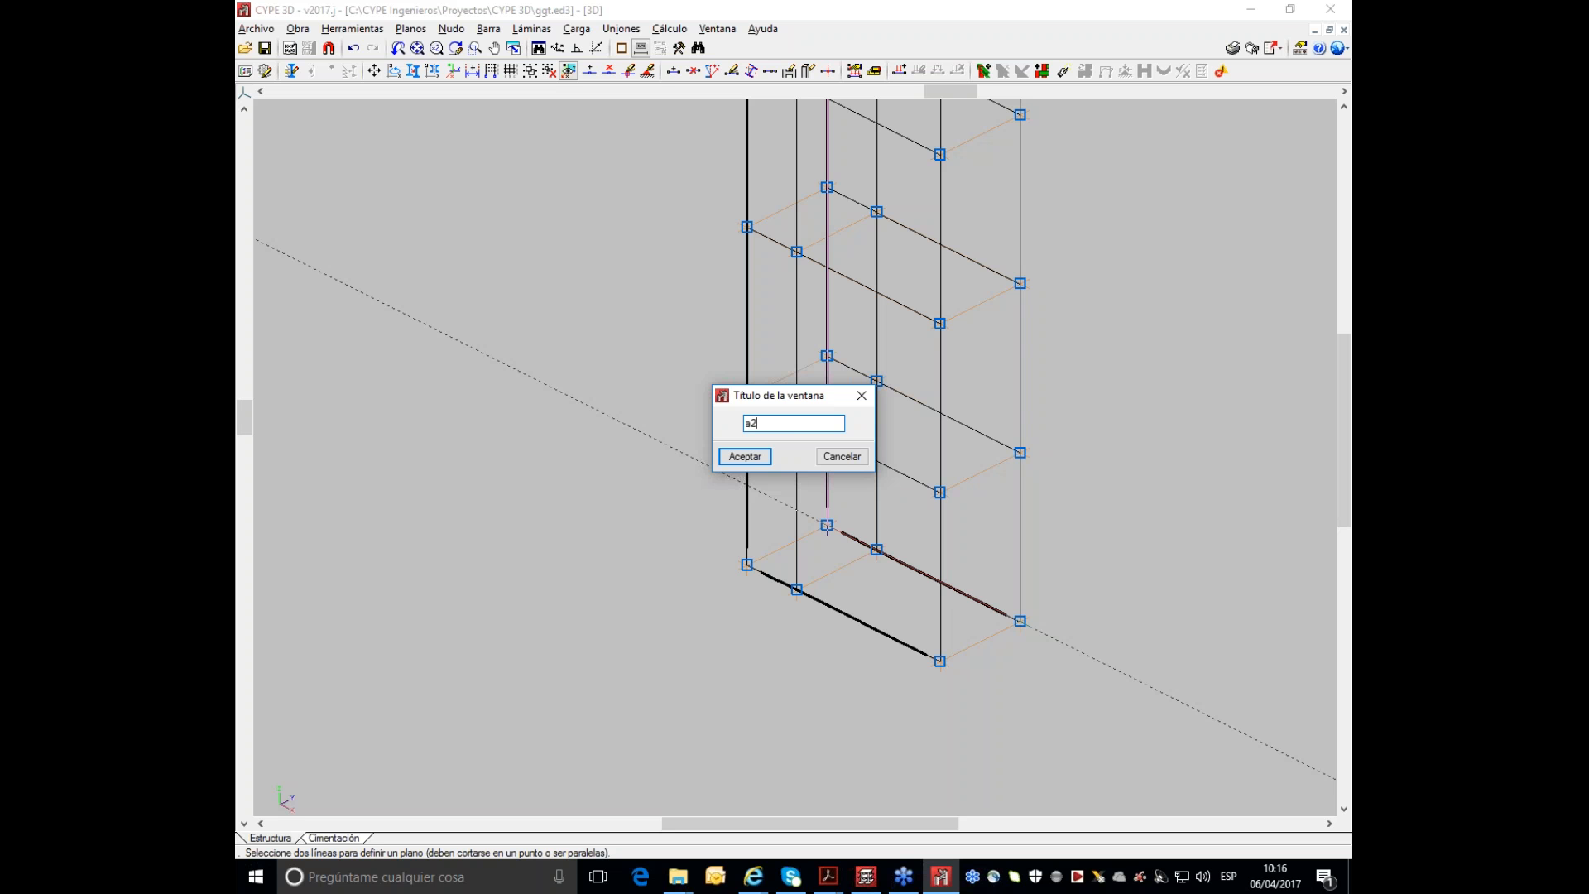
pyautogui.click(747, 457)
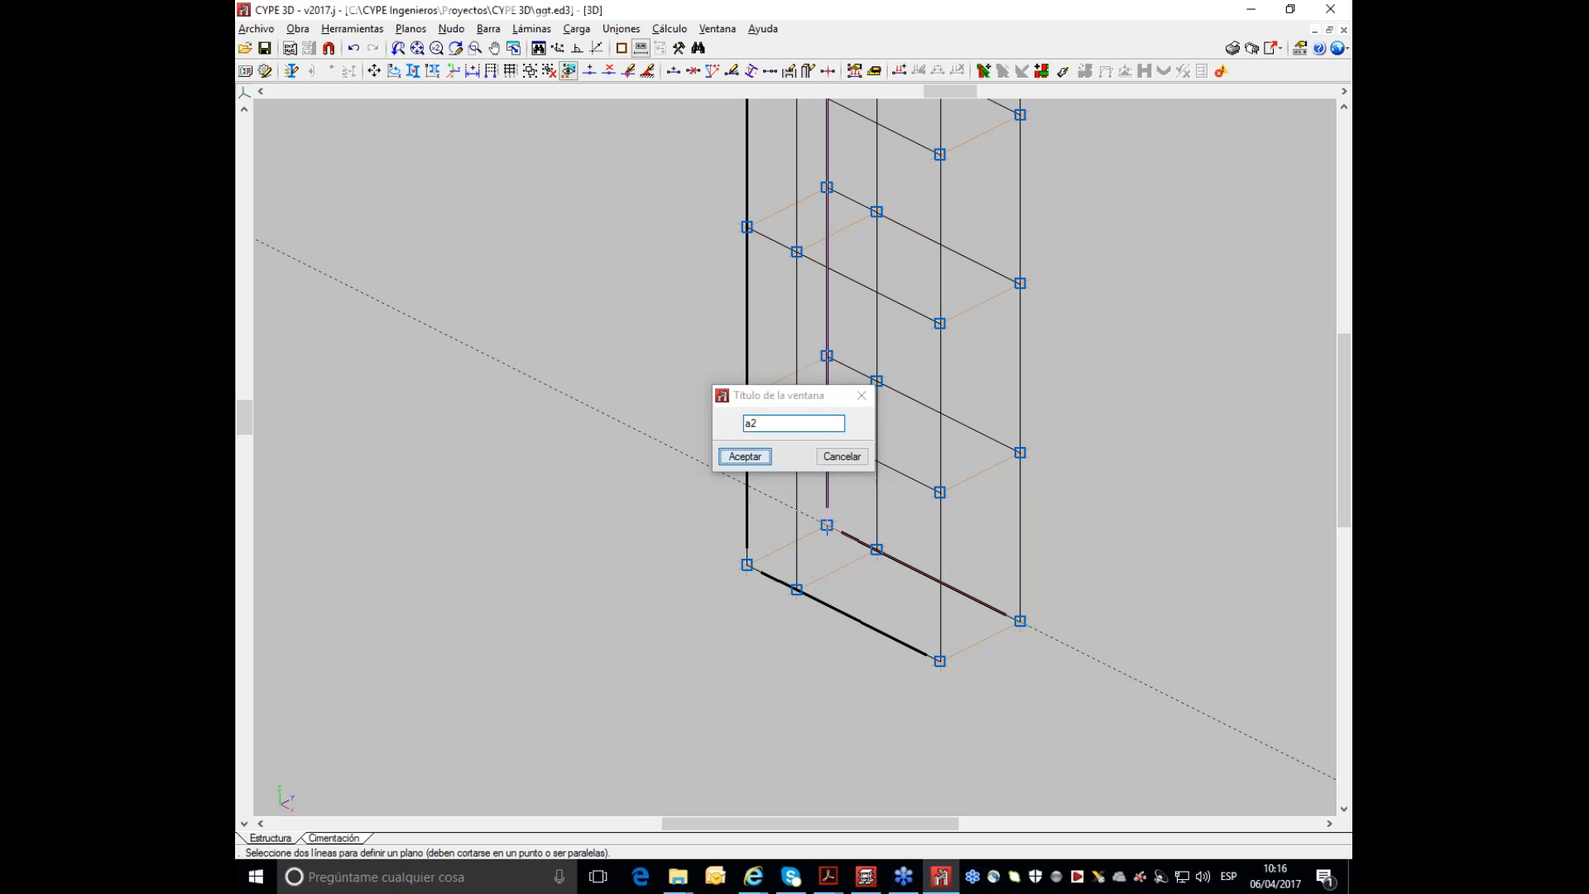
# - From the 3D view, create a 2D view of the transverse plane through the two verticals at the origin end, titled b1
pyautogui.click(734, 31)
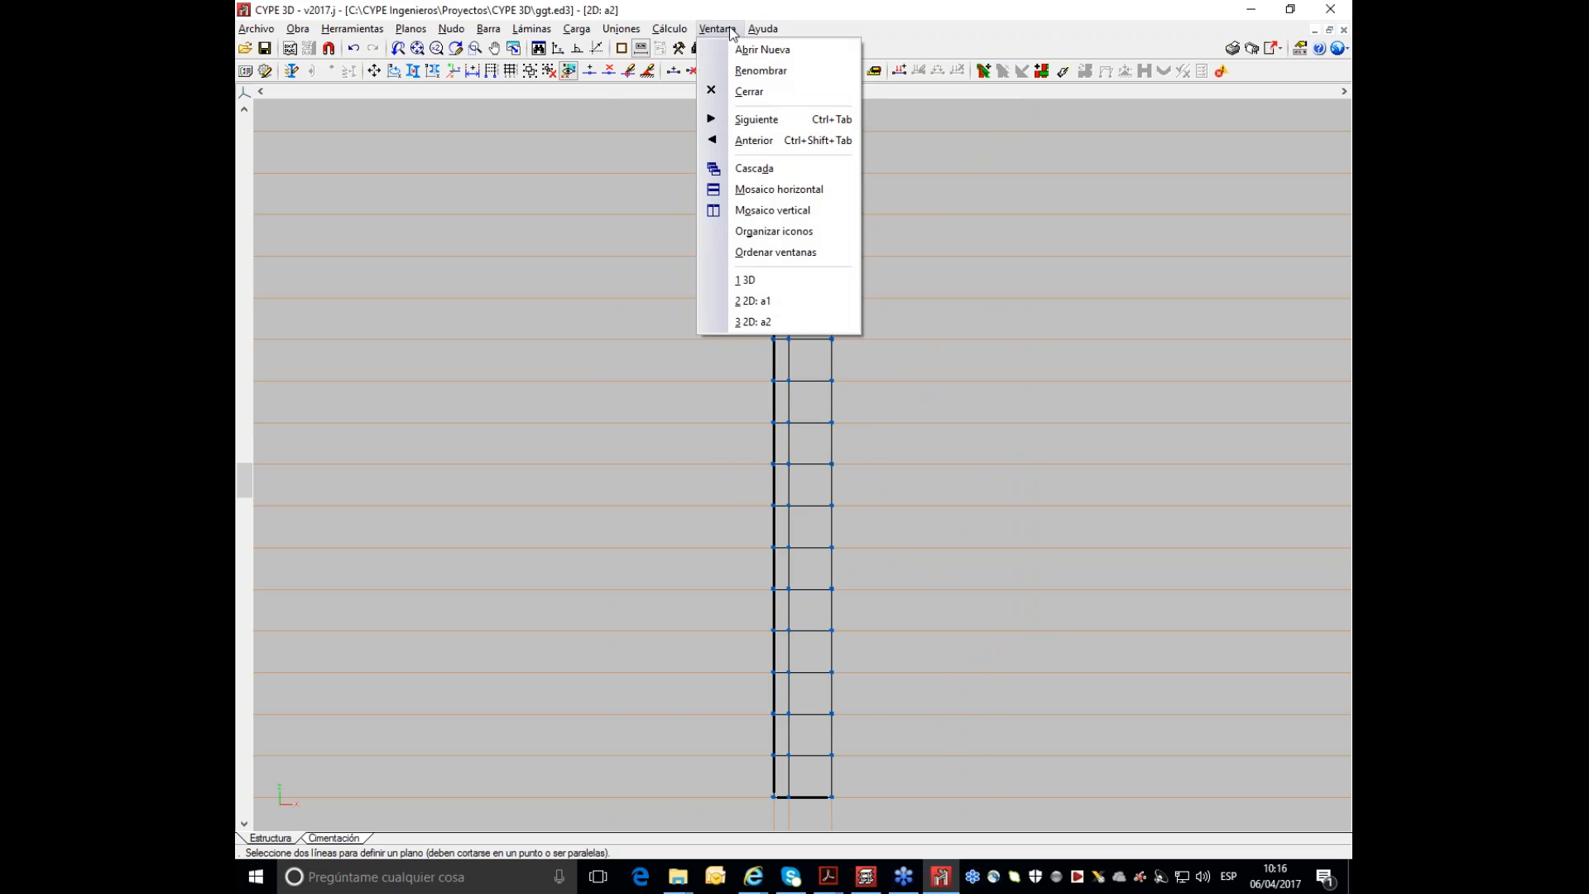
pyautogui.click(763, 283)
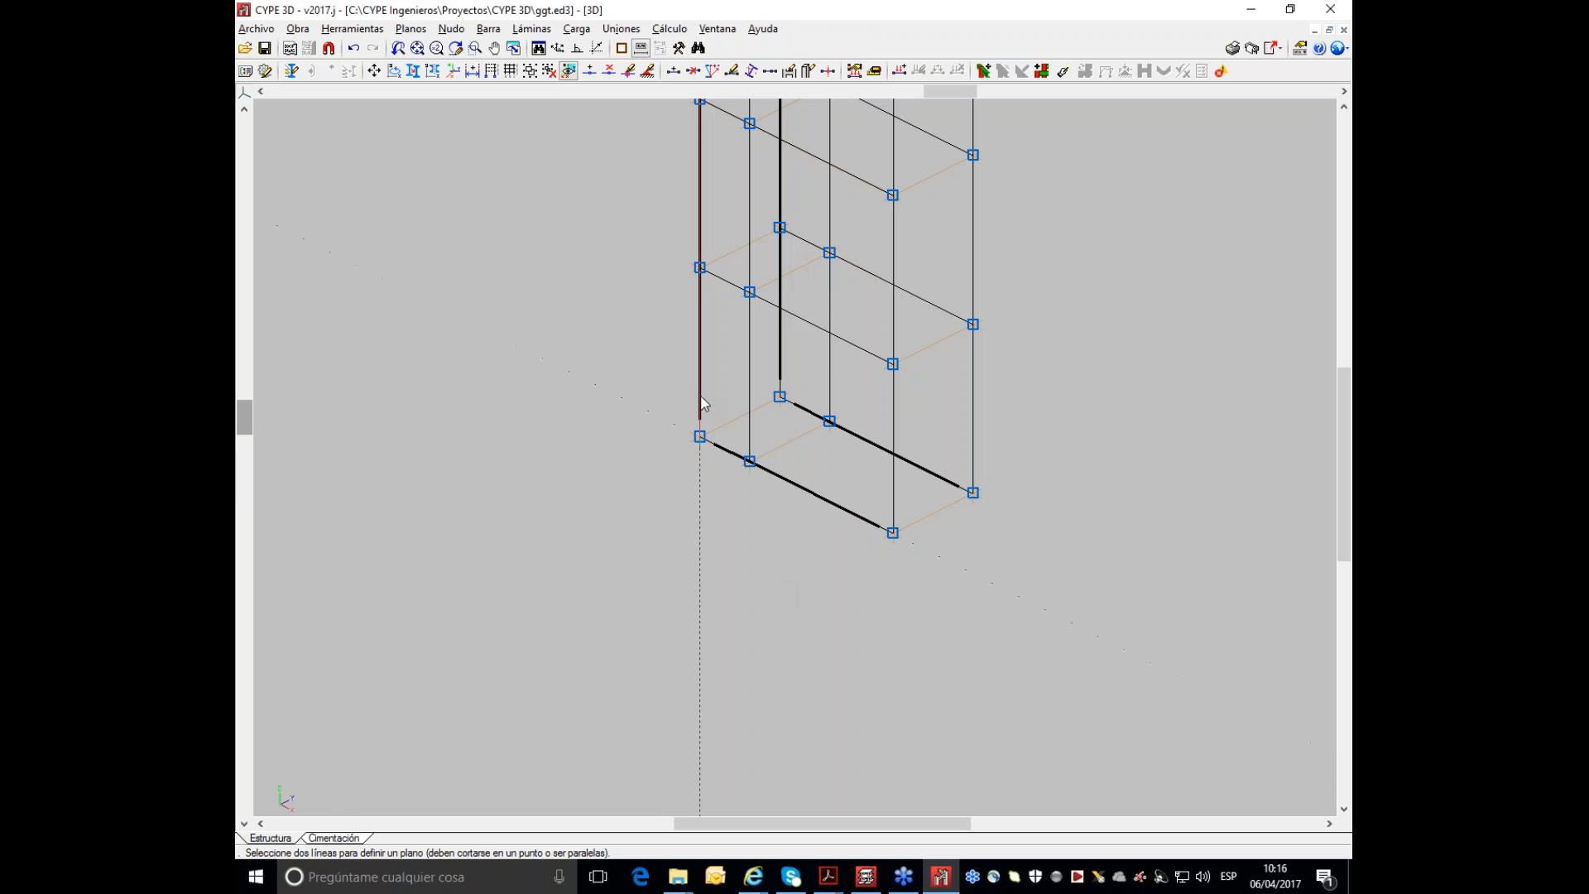
pyautogui.click(722, 422)
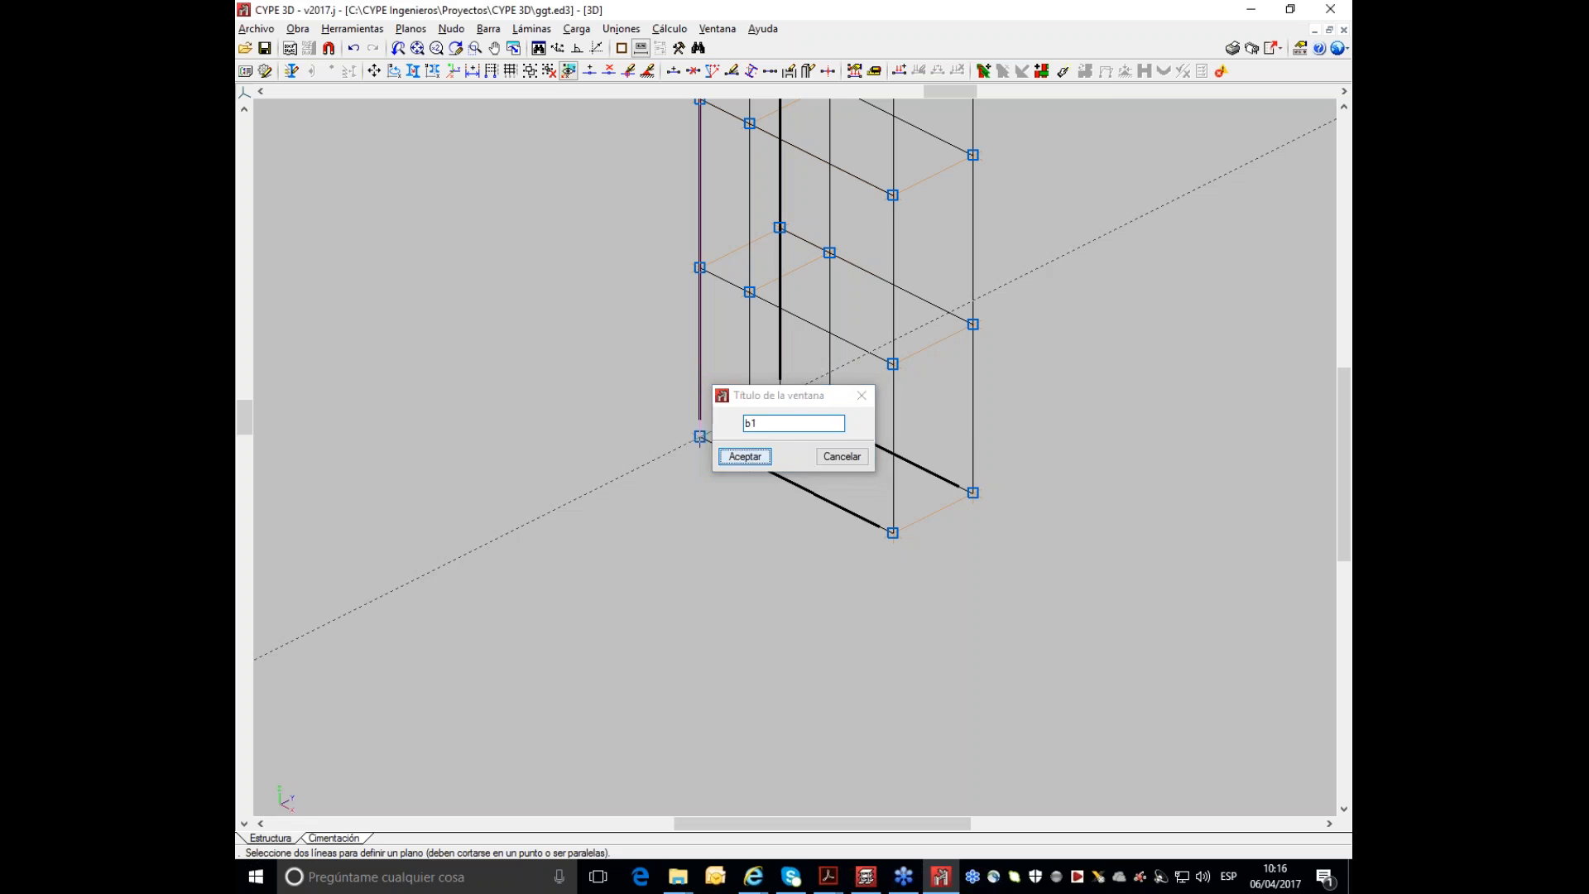
pyautogui.click(744, 457)
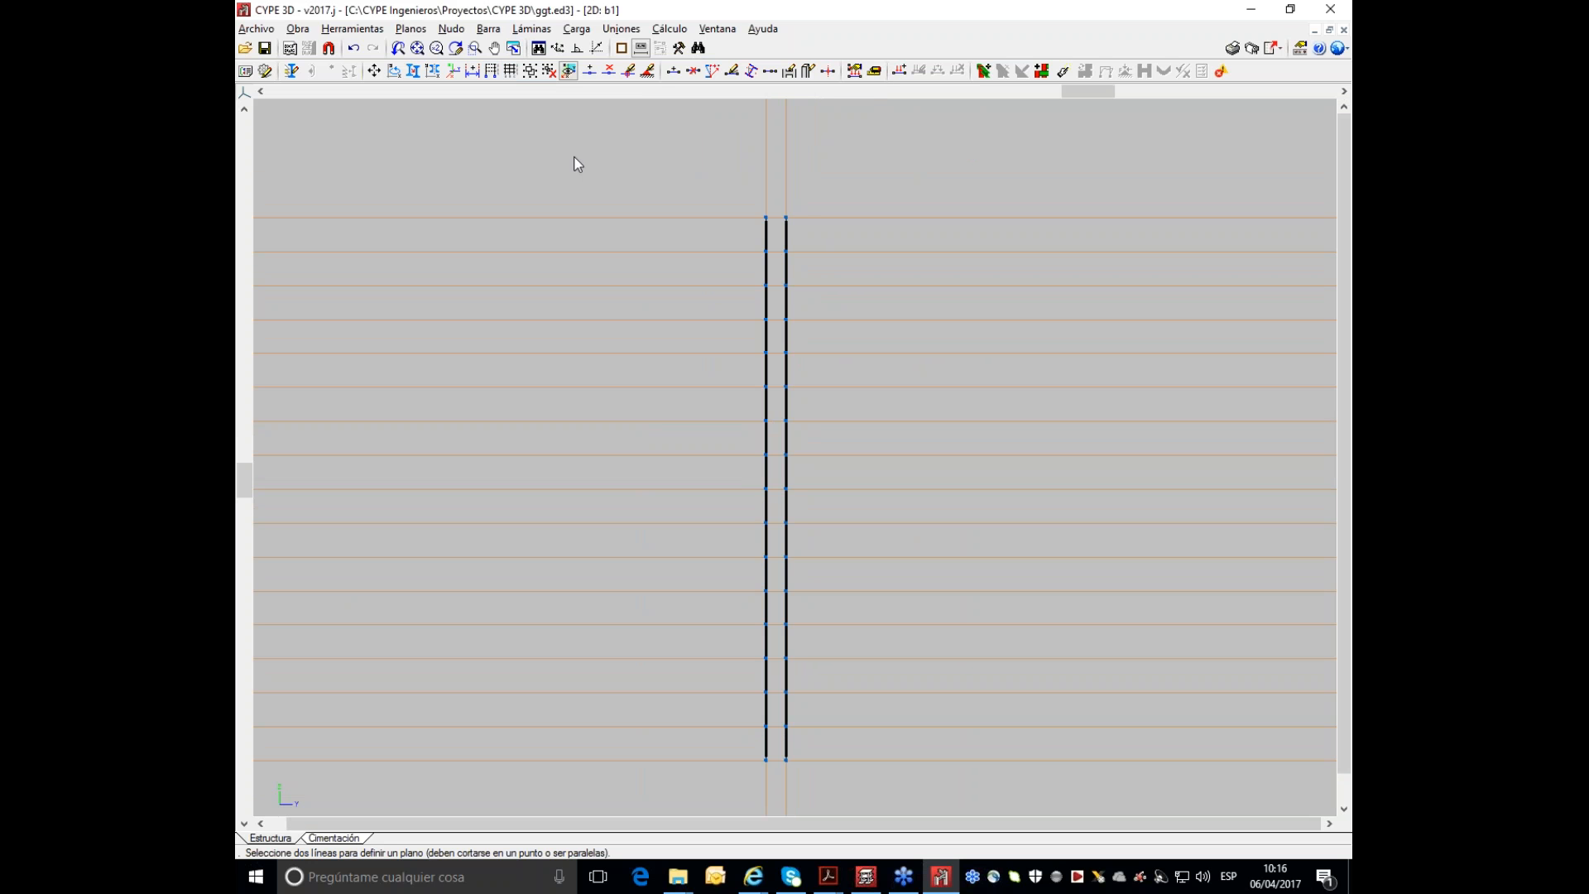
# - Draw four horizontal bars with the #80x60x4 profile joining the two verticals at the top four levels of view b1
pyautogui.click(361, 31)
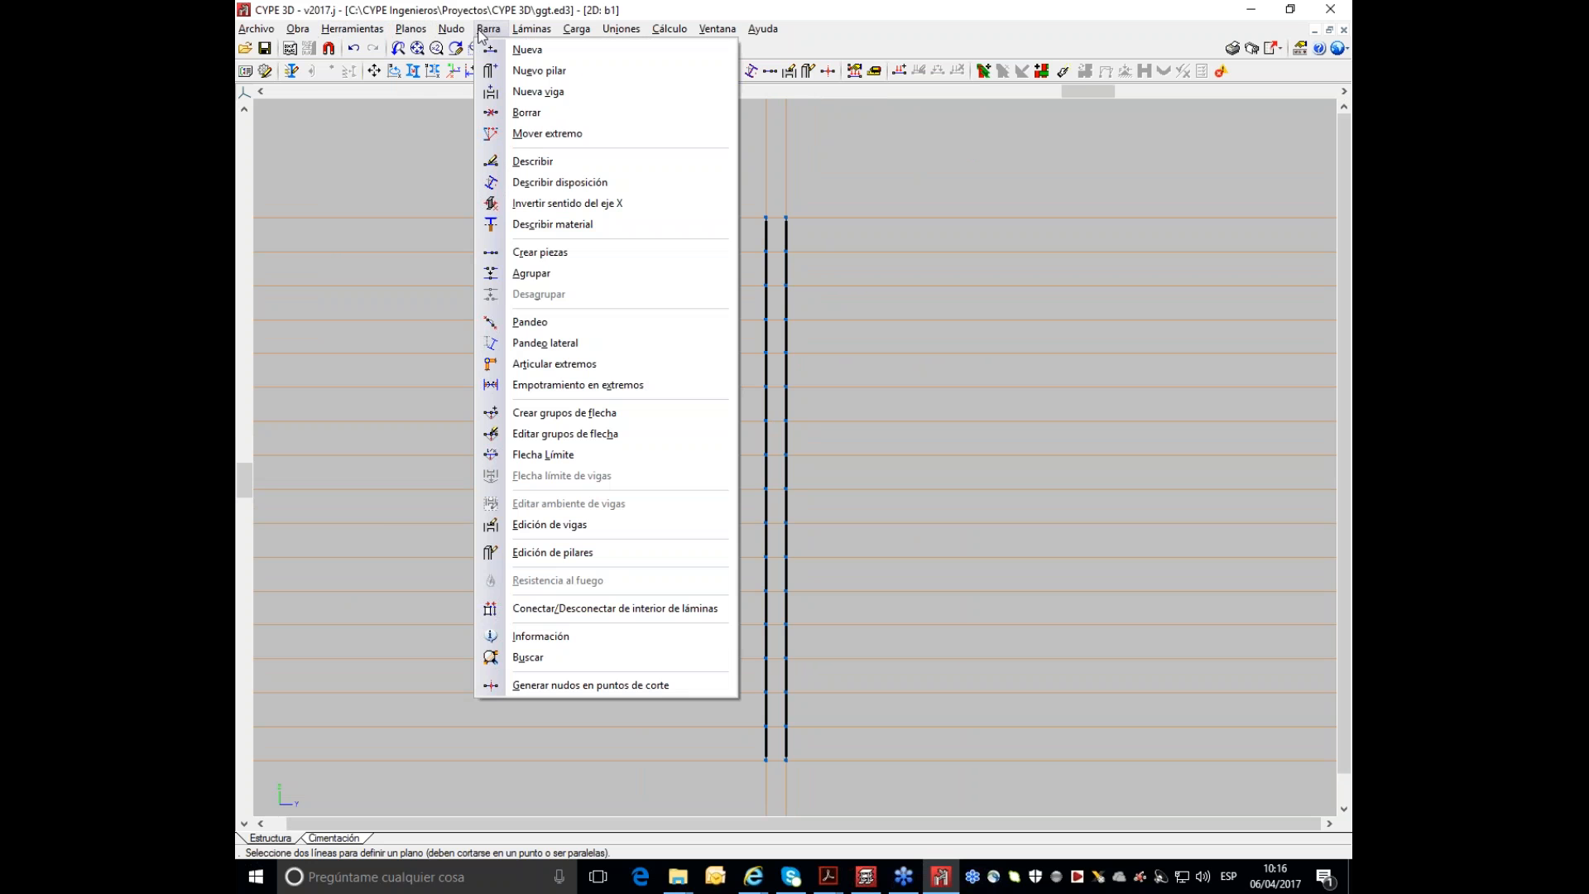
pyautogui.click(513, 56)
pyautogui.scroll(3, 769, 240)
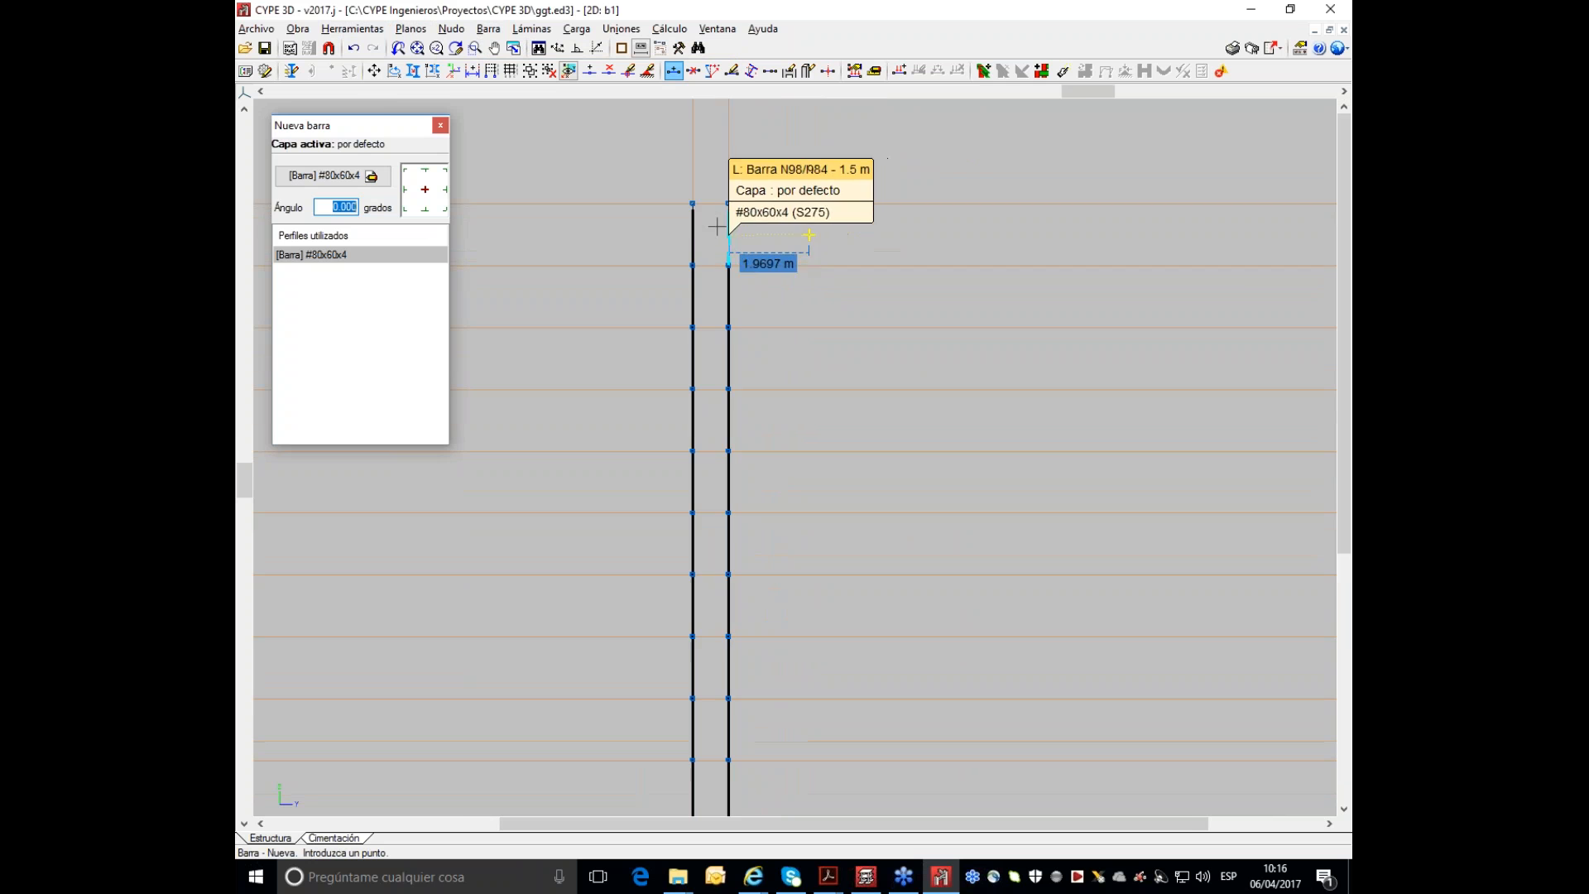
pyautogui.click(728, 202)
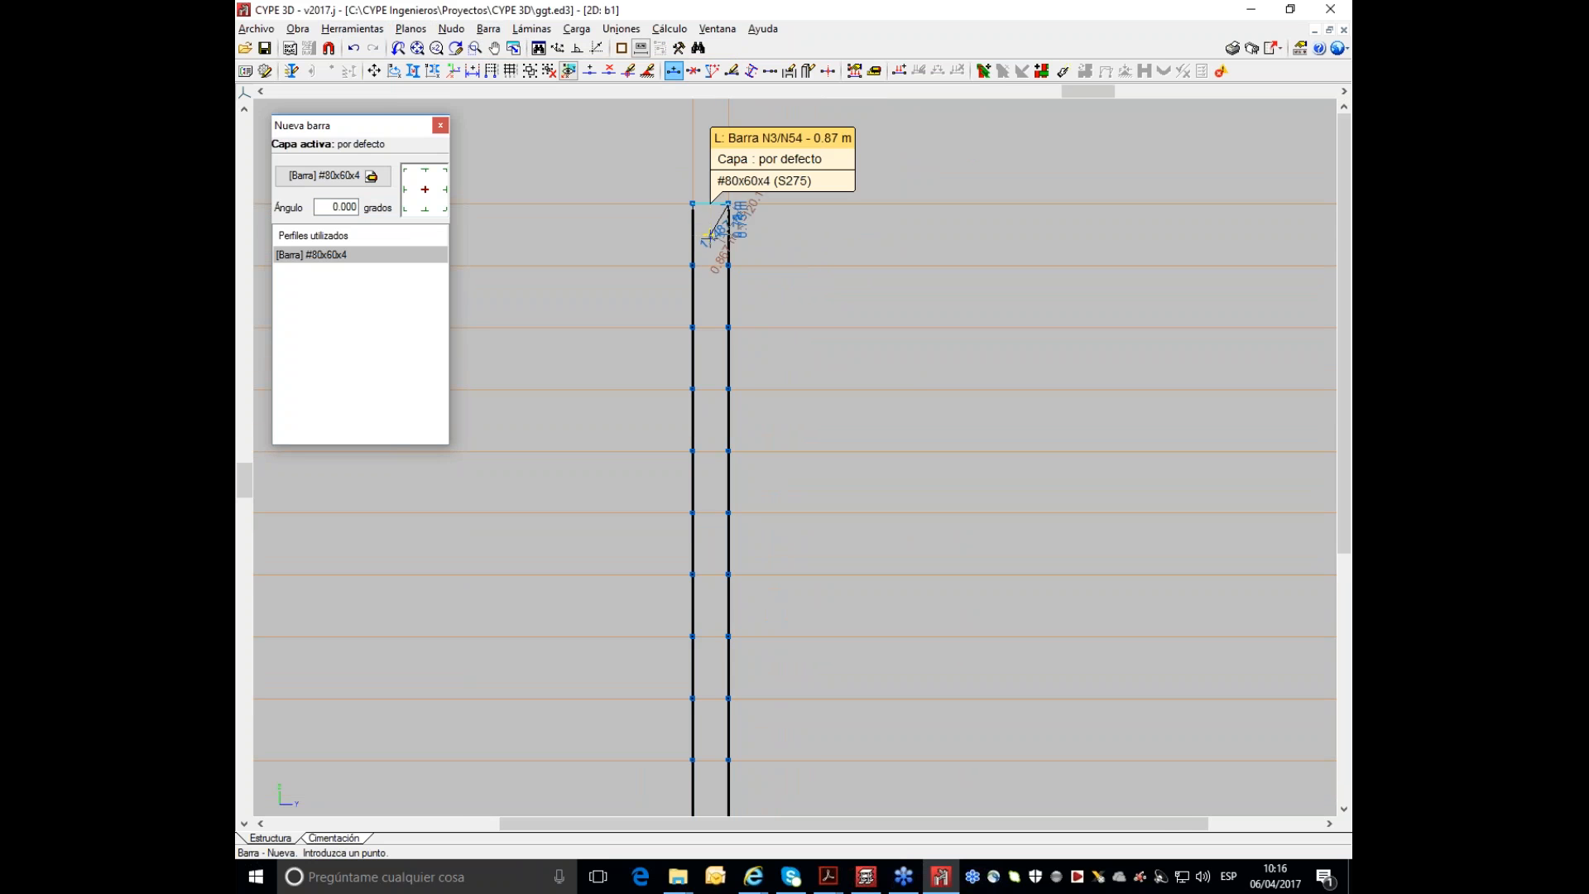
pyautogui.click(692, 264)
pyautogui.click(728, 265)
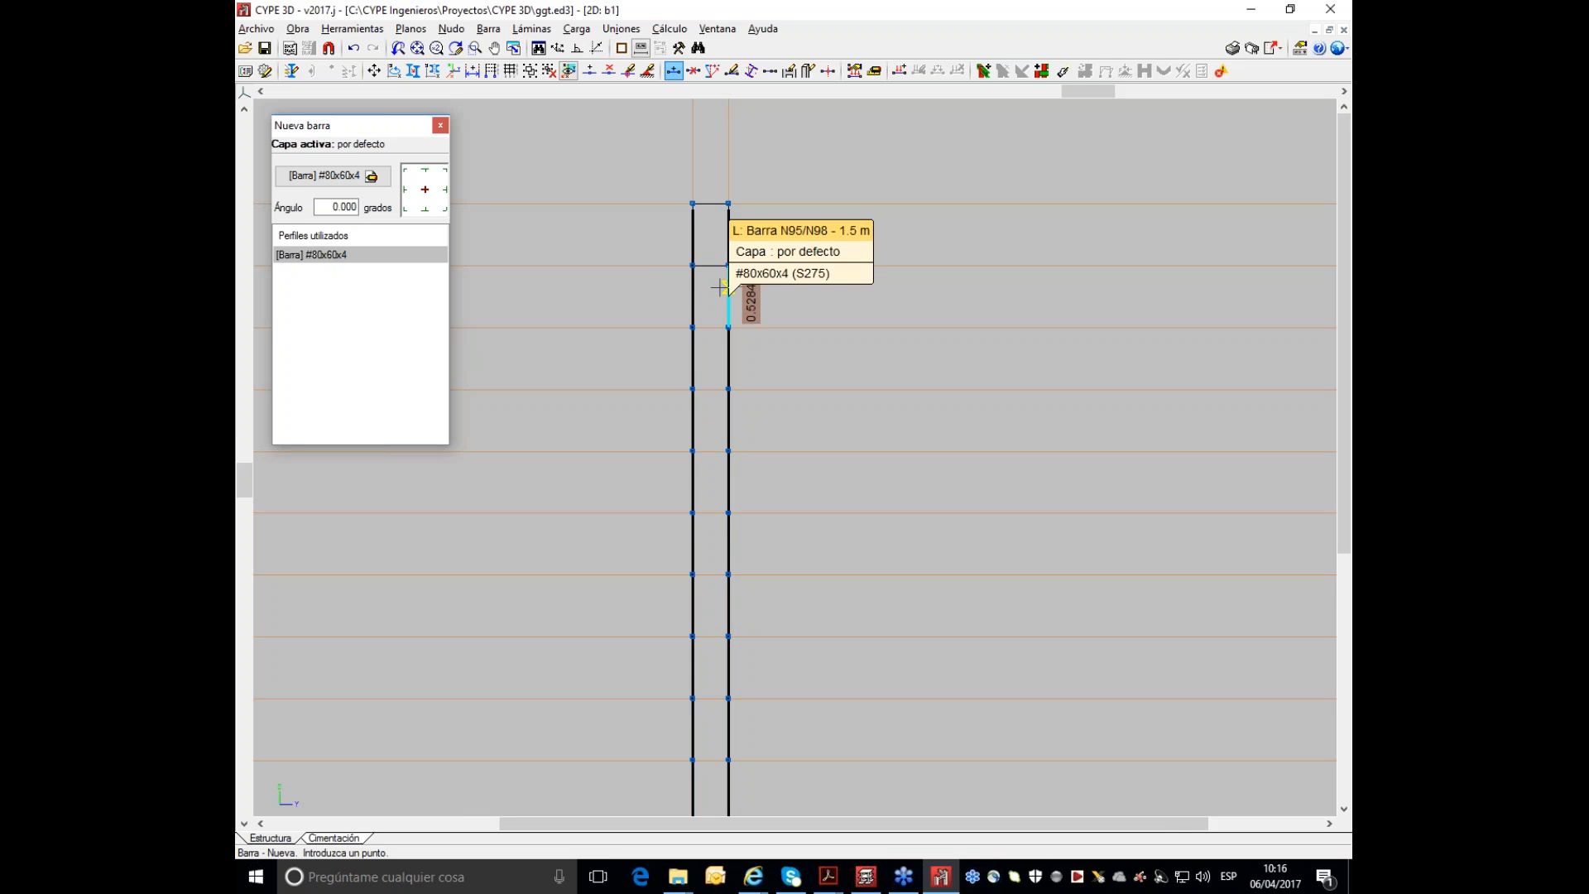
pyautogui.click(692, 327)
pyautogui.click(728, 327)
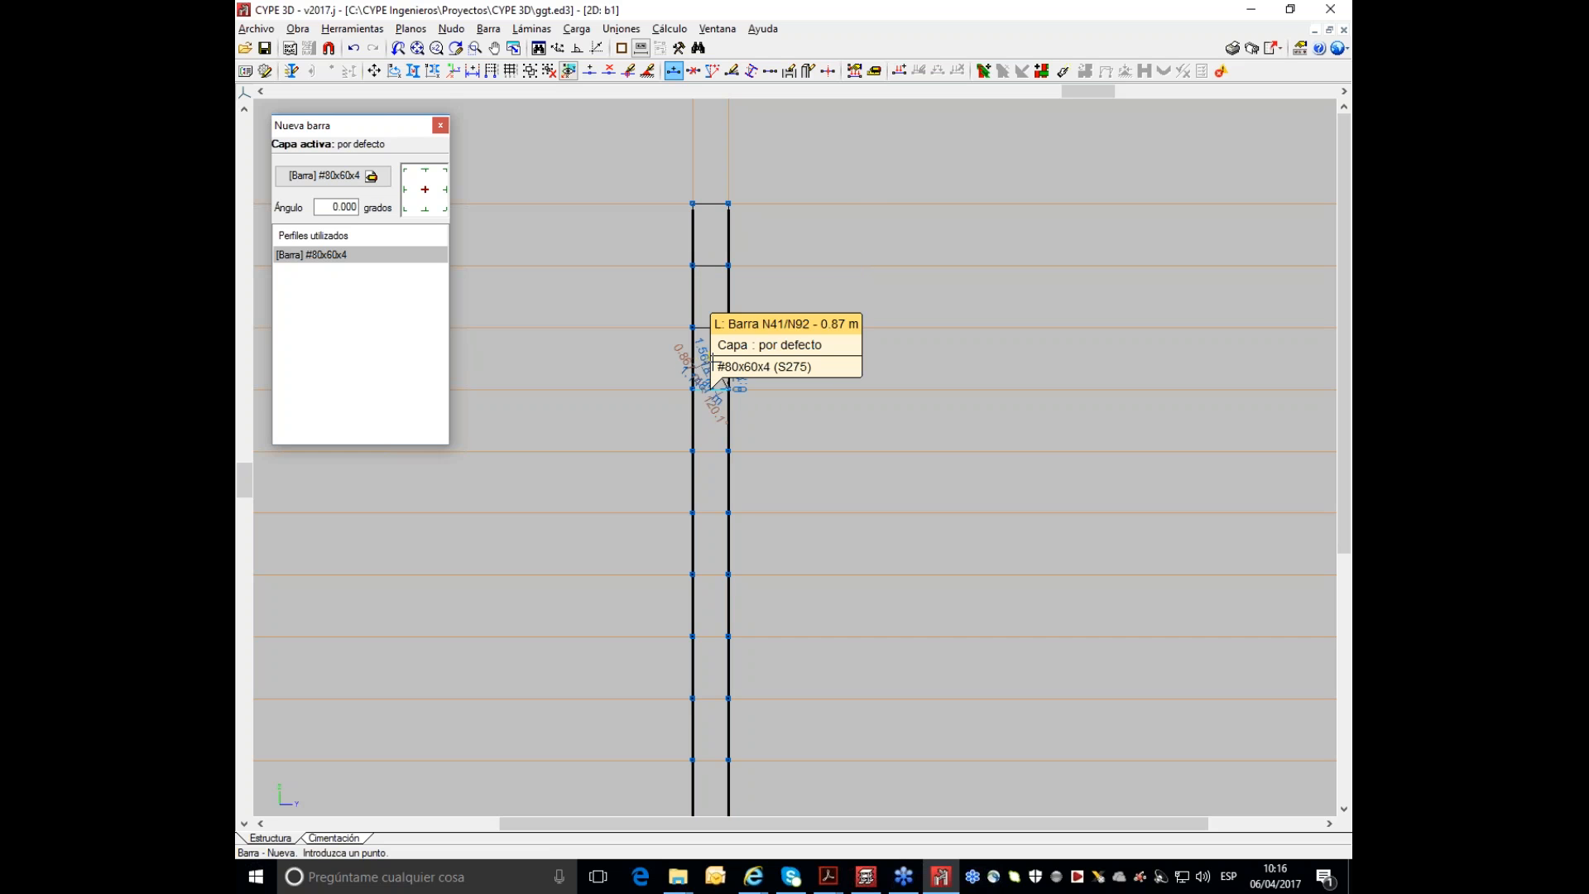
pyautogui.click(692, 389)
pyautogui.click(729, 389)
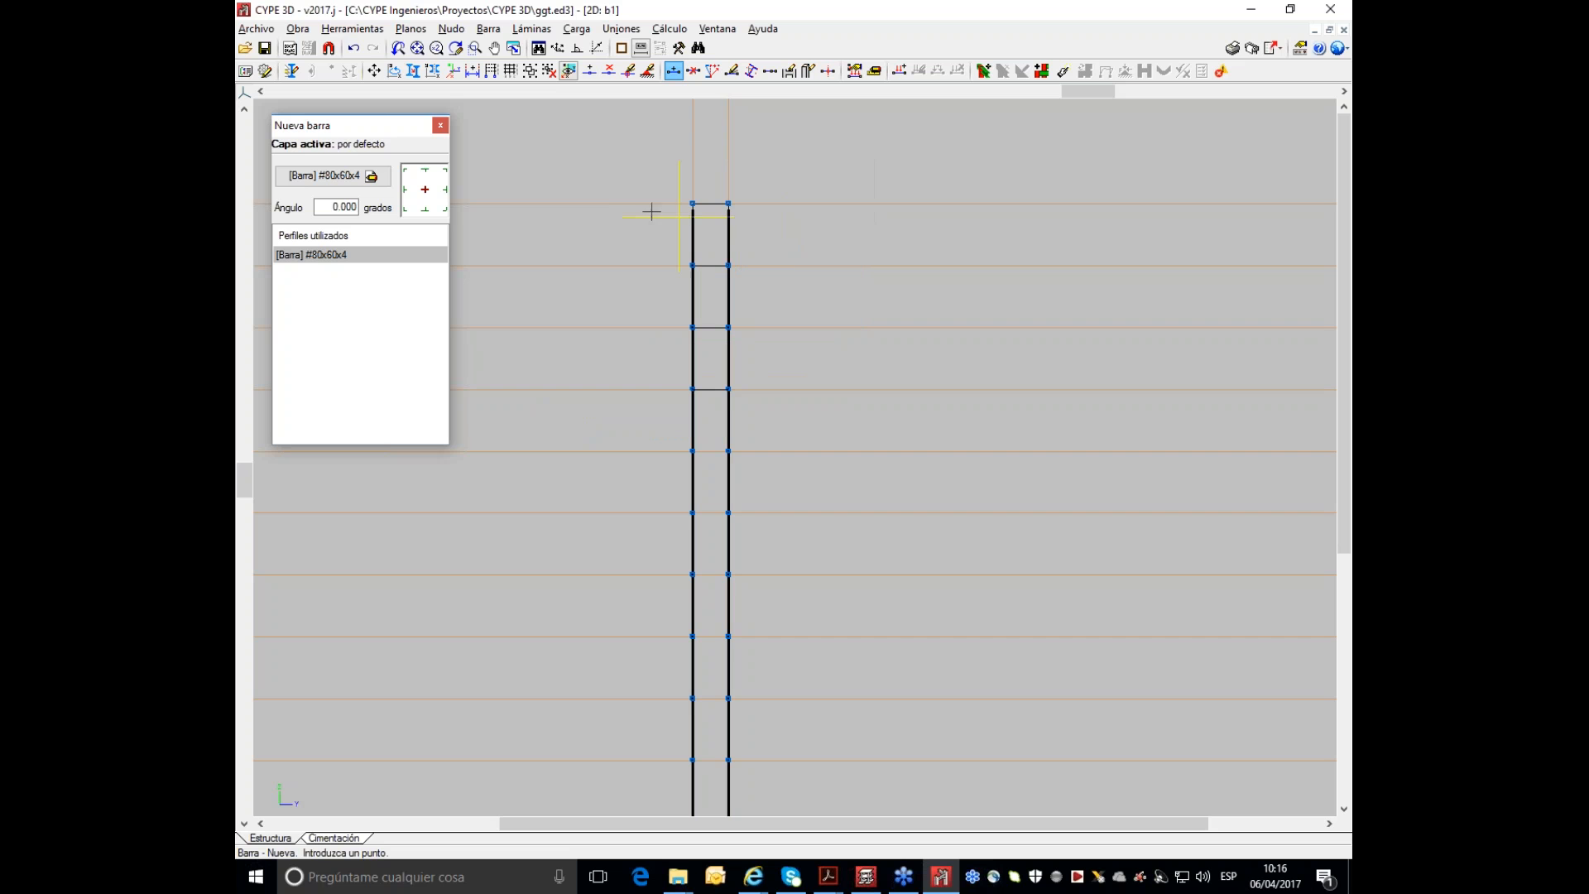
# - In view b1, copy the four top transverse bars down the shaft in groups of four until the lowest elevated levels
pyautogui.click(352, 29)
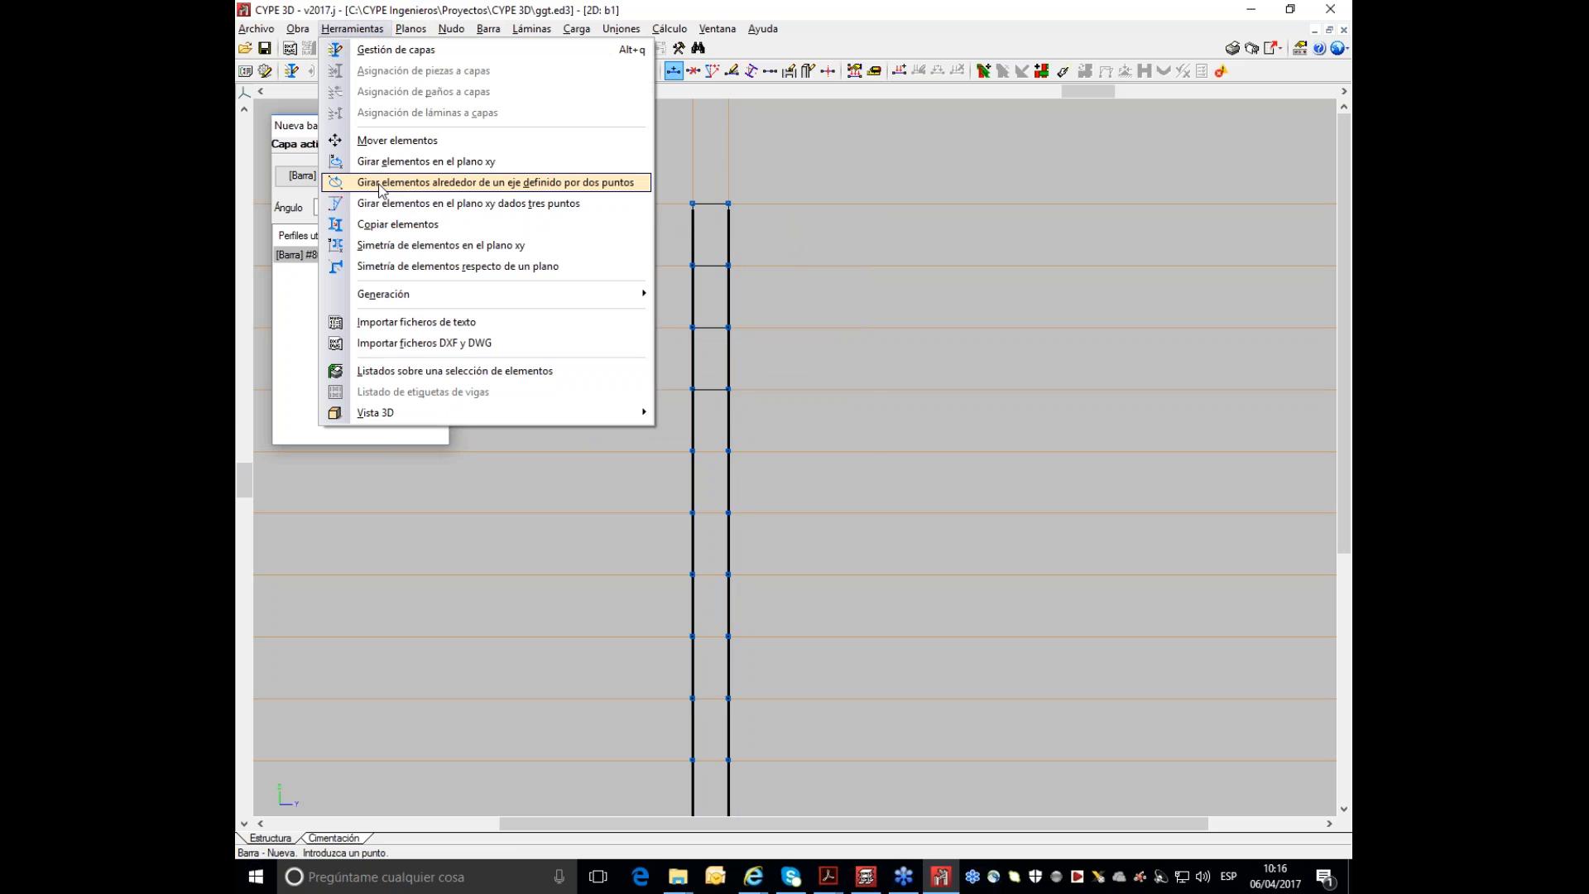
pyautogui.click(380, 225)
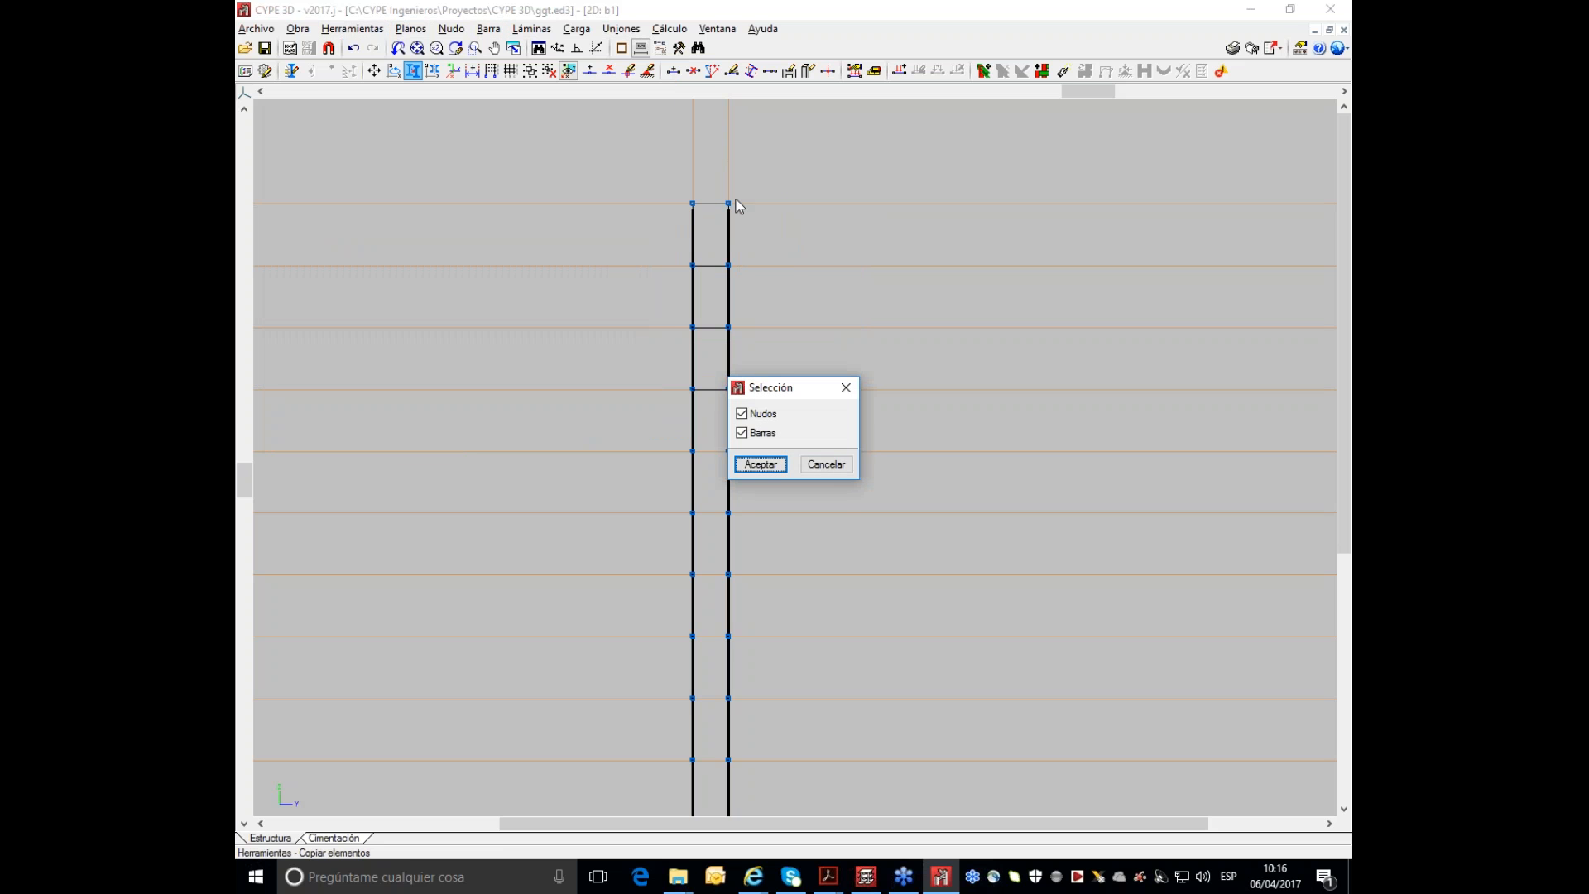
pyautogui.click(760, 464)
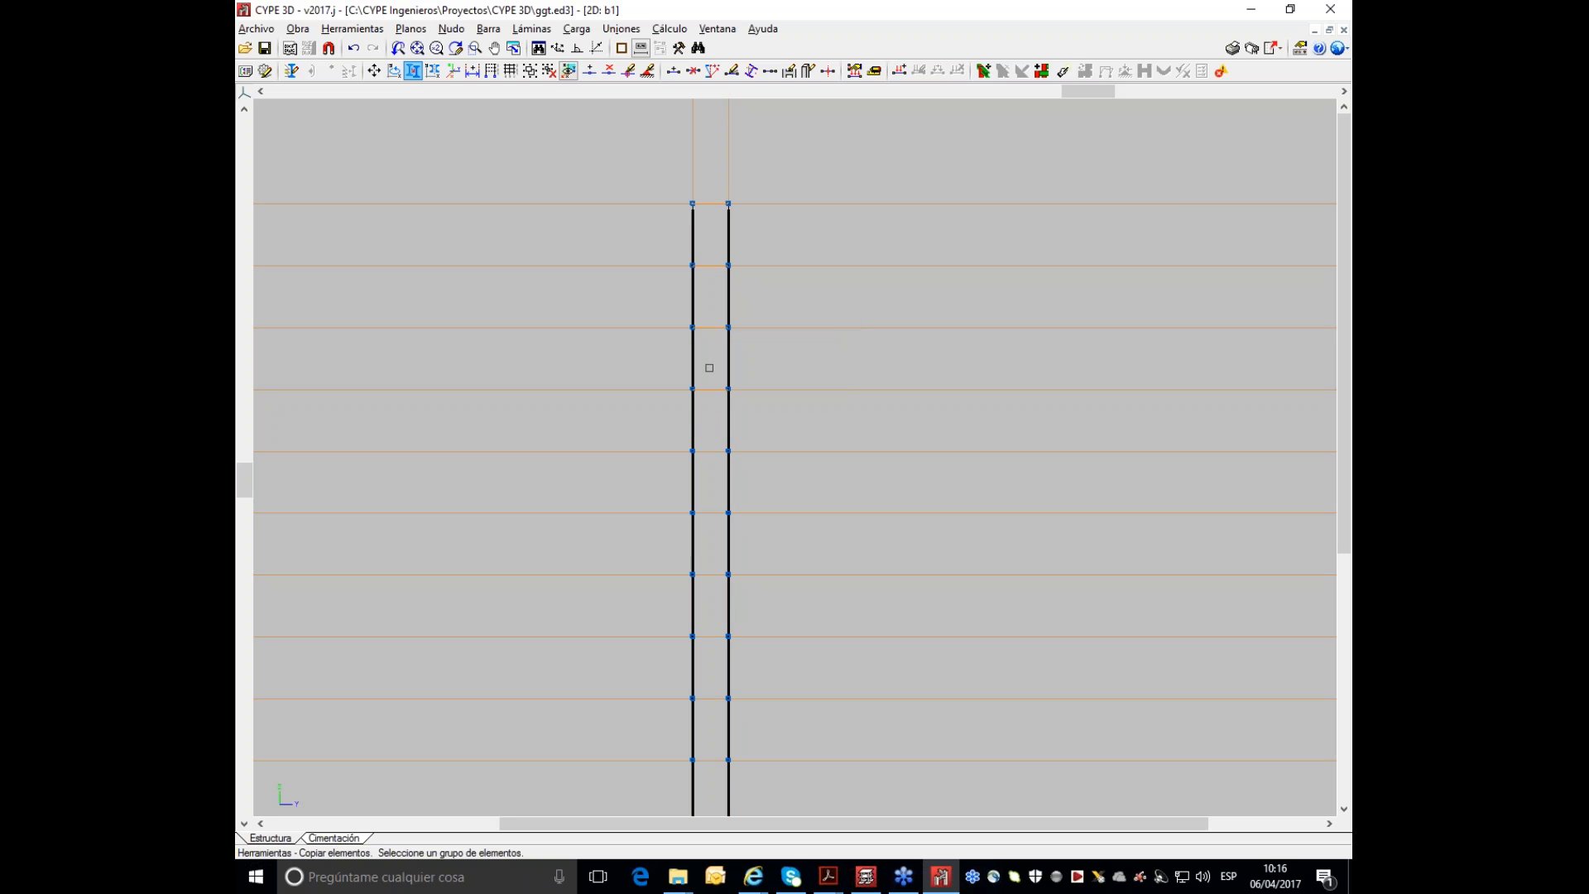
pyautogui.rightClick(709, 368)
pyautogui.scroll(-1, 693, 202)
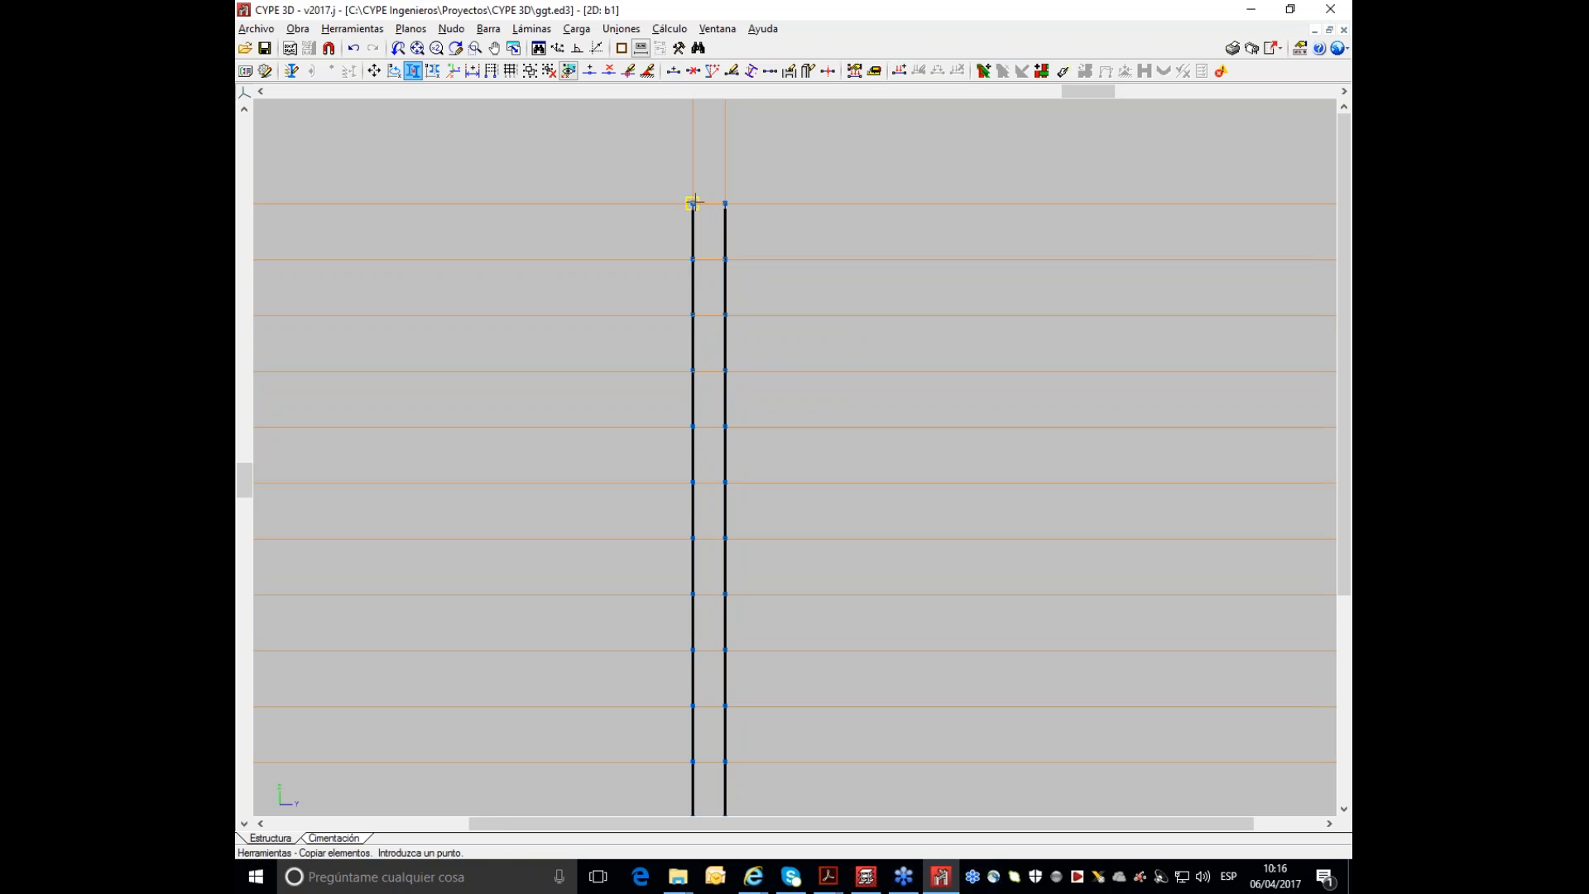
pyautogui.click(692, 203)
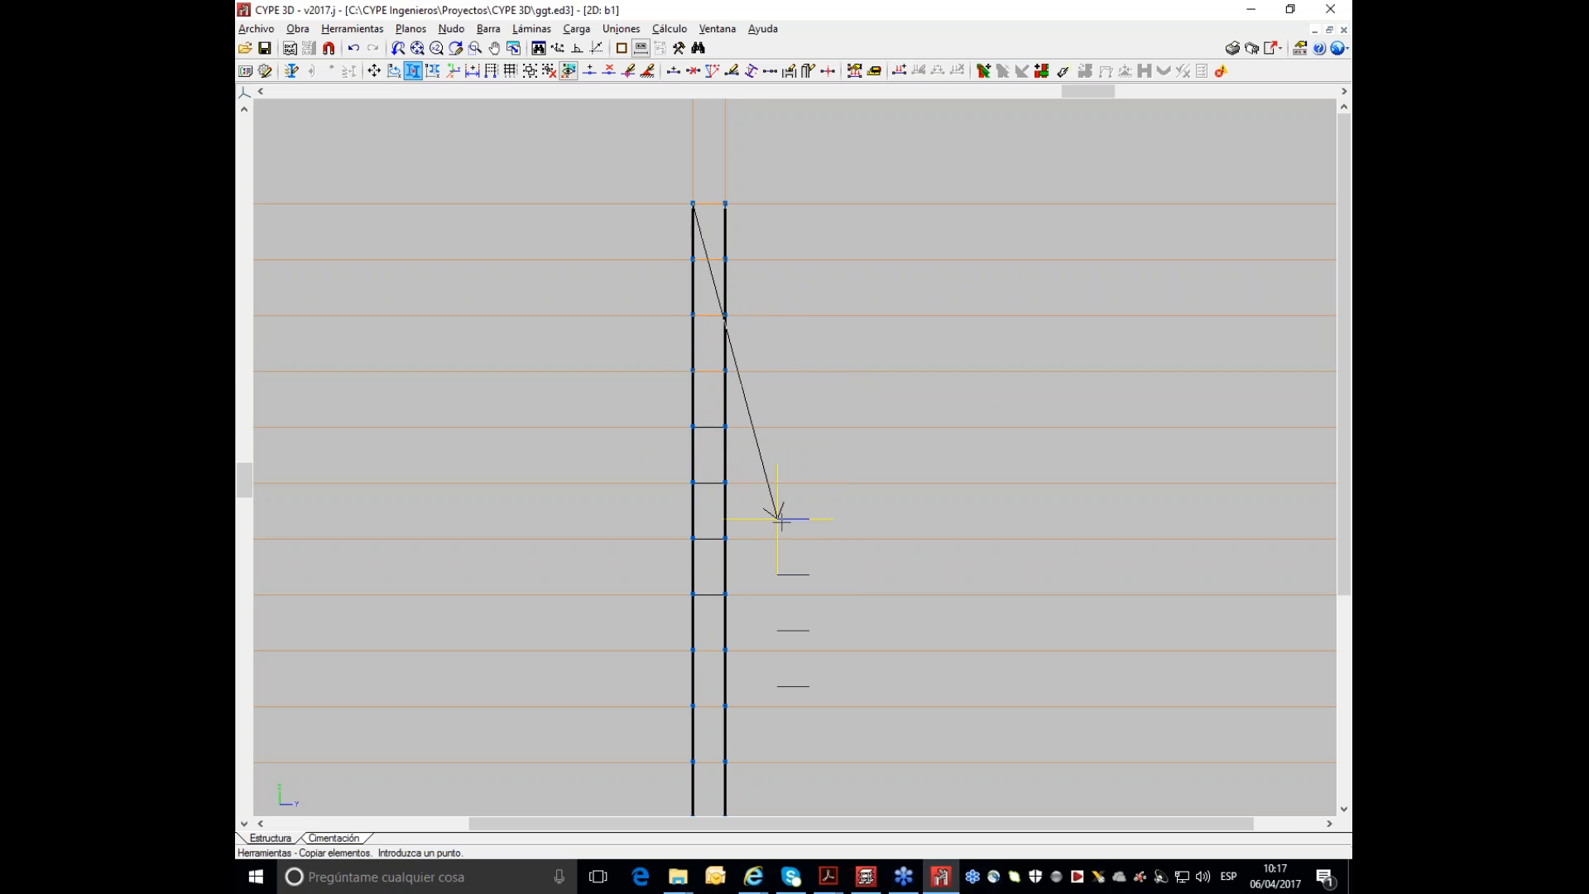
pyautogui.scroll(-2, 774, 522)
pyautogui.moveTo(791, 576); pyautogui.dragTo(756, 231, button='middle')
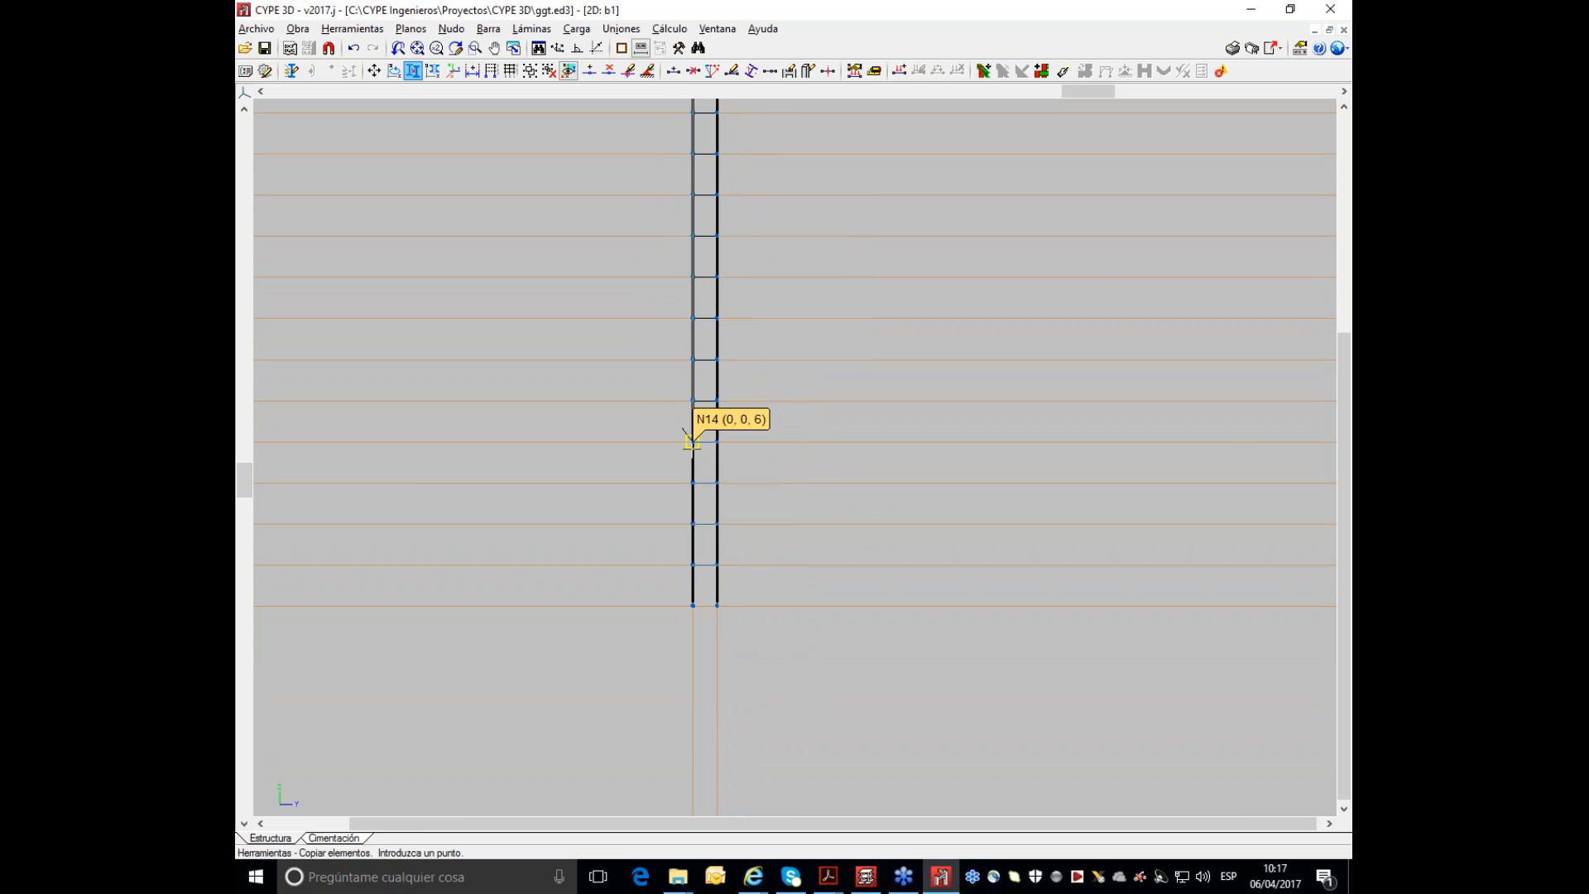
pyautogui.scroll(-3, 811, 389)
pyautogui.scroll(-5, 829, 309)
pyautogui.moveTo(834, 274); pyautogui.dragTo(790, 333, button='middle')
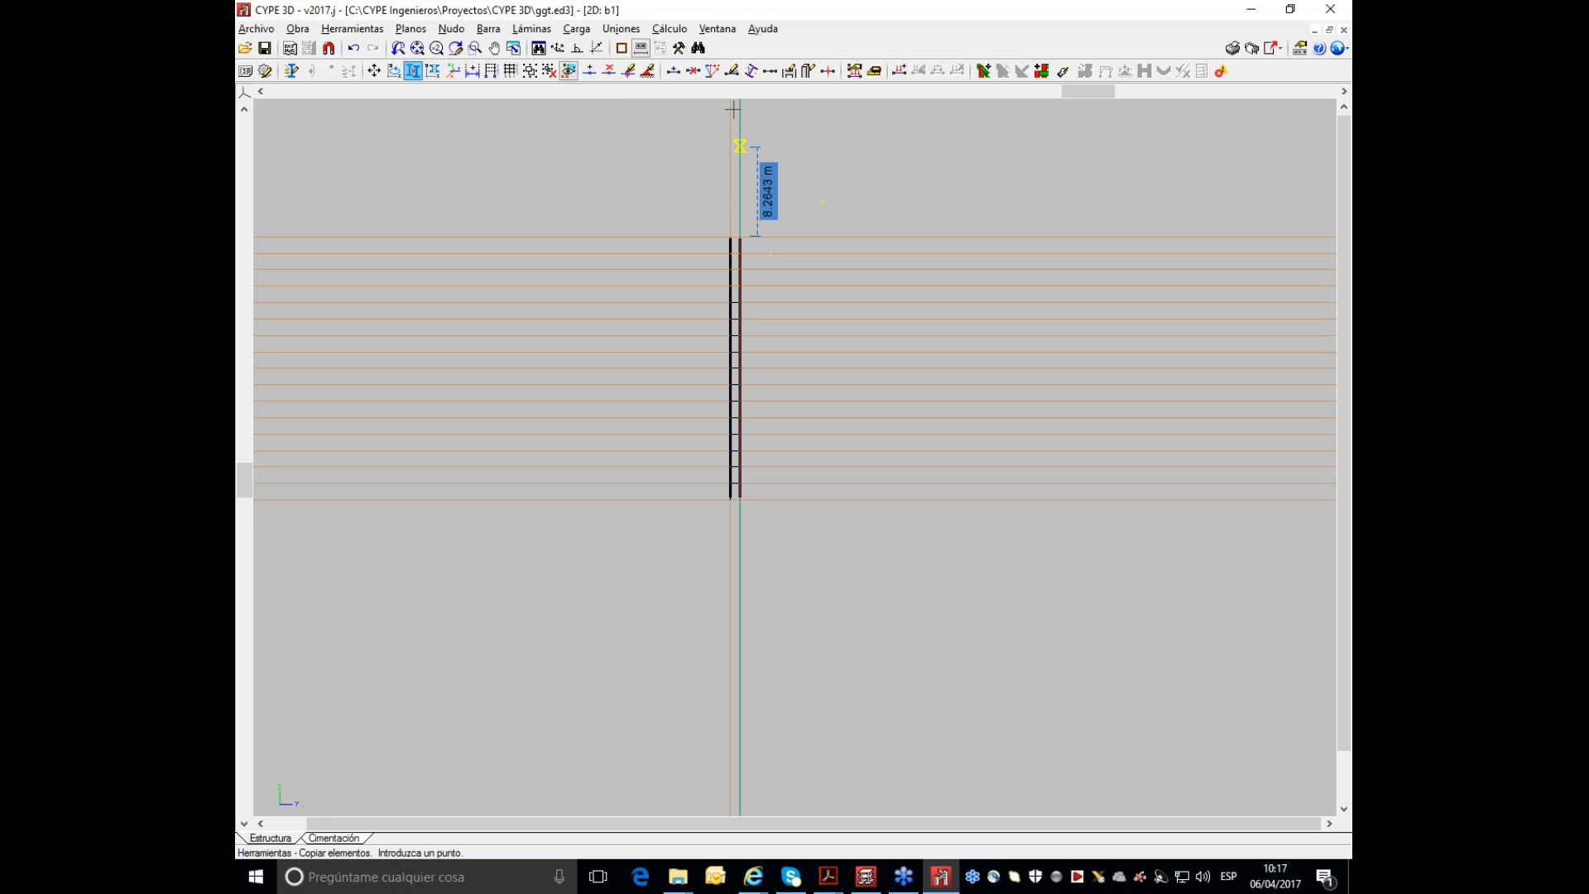
# - In the 3D view, copy all the transverse bars from the verticals at the origin end to the adjacent intermediate pair
pyautogui.click(717, 28)
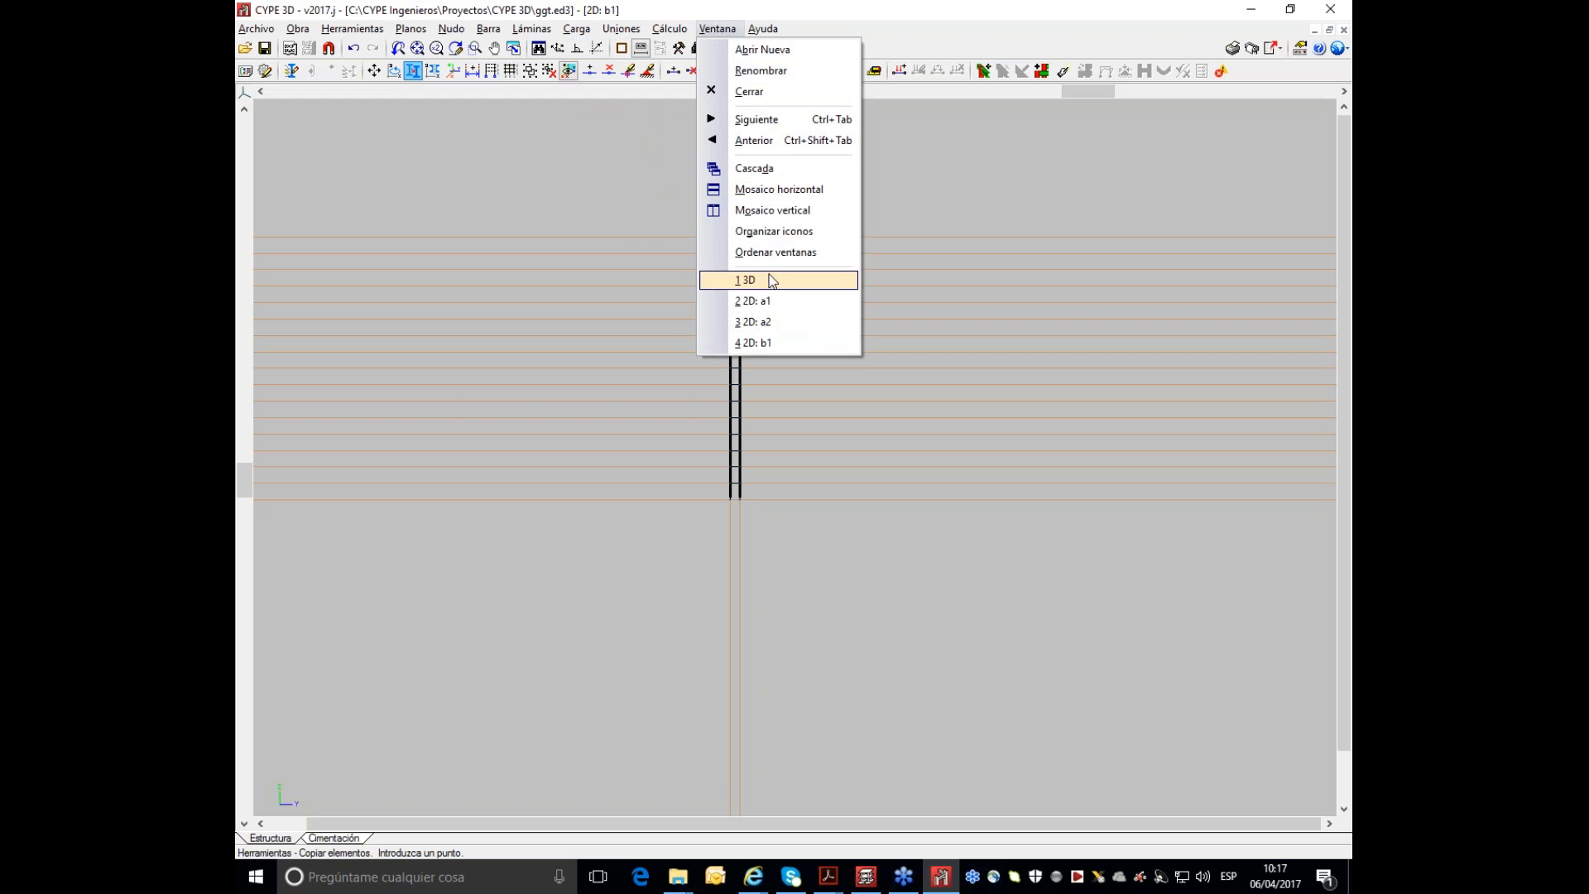
pyautogui.click(768, 280)
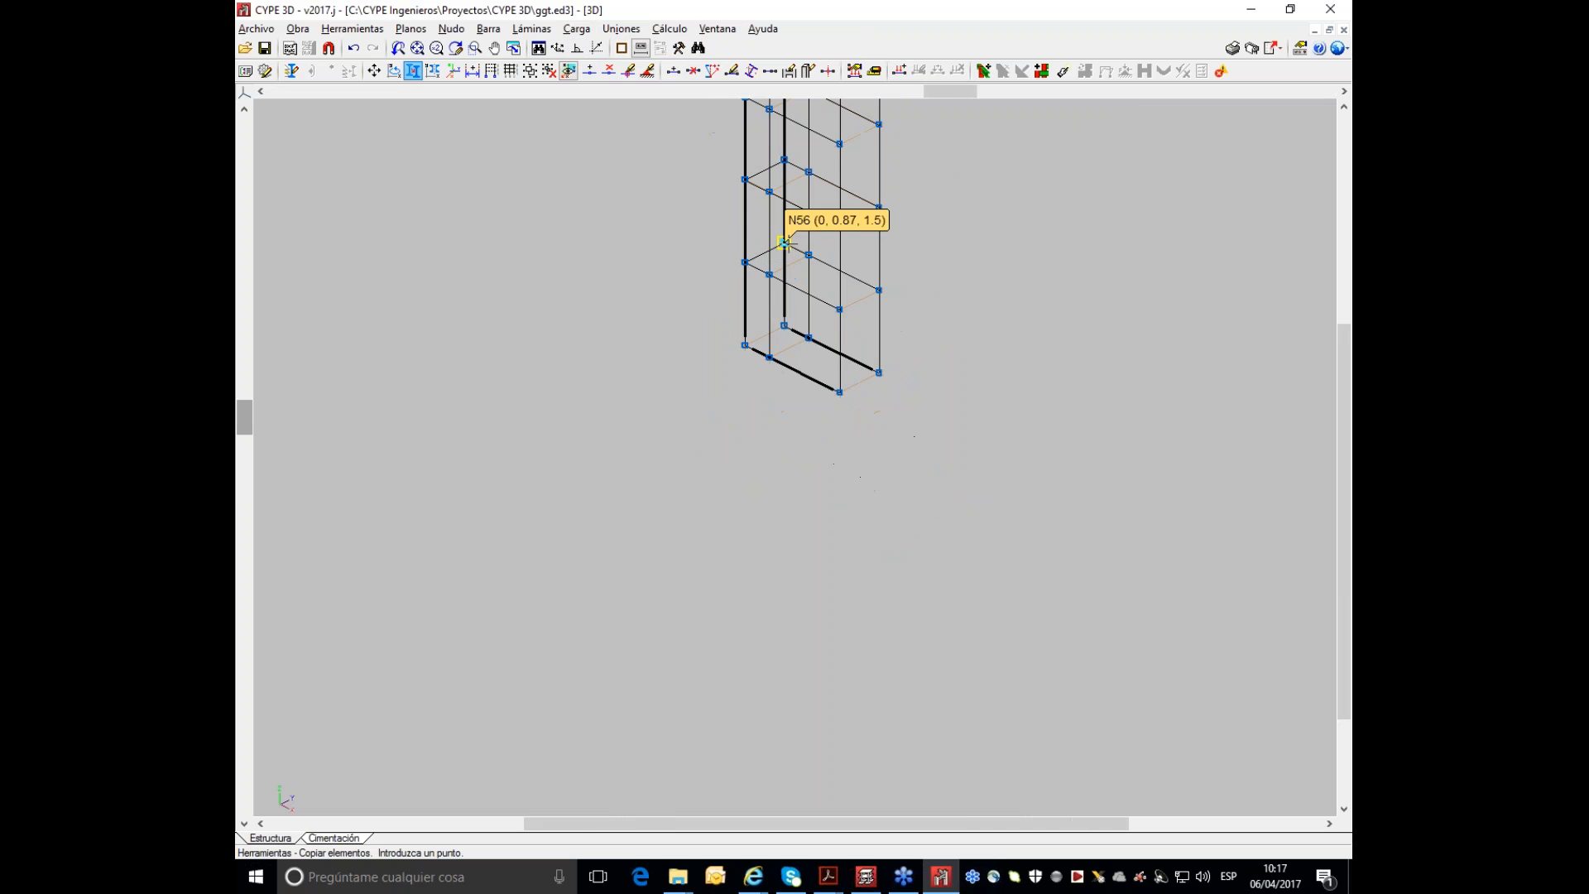
pyautogui.scroll(-4, 792, 250)
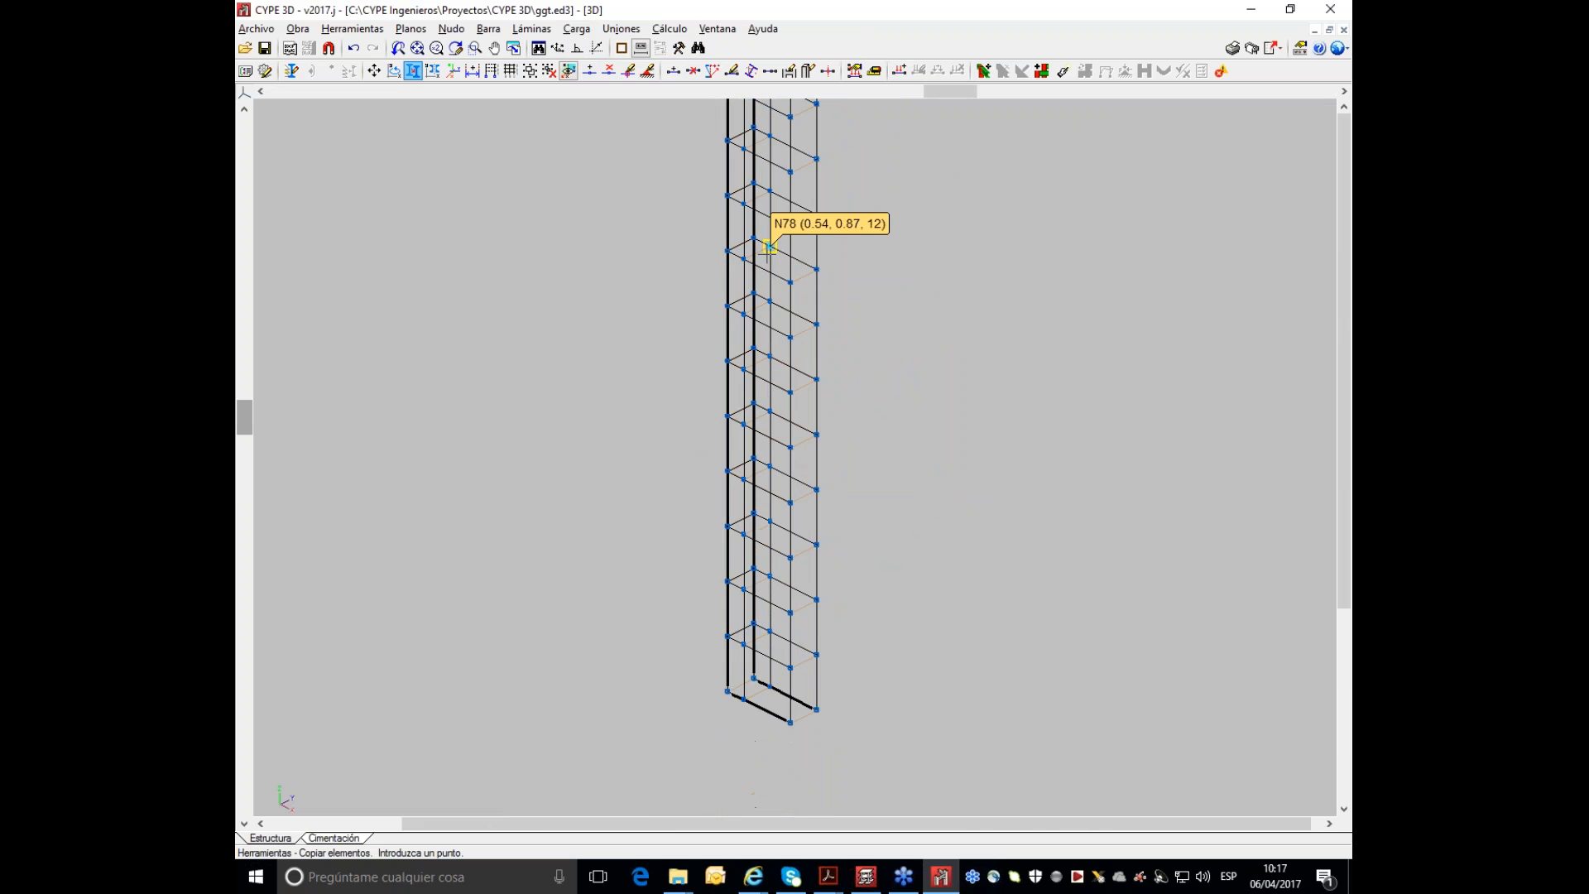
pyautogui.scroll(-4, 767, 247)
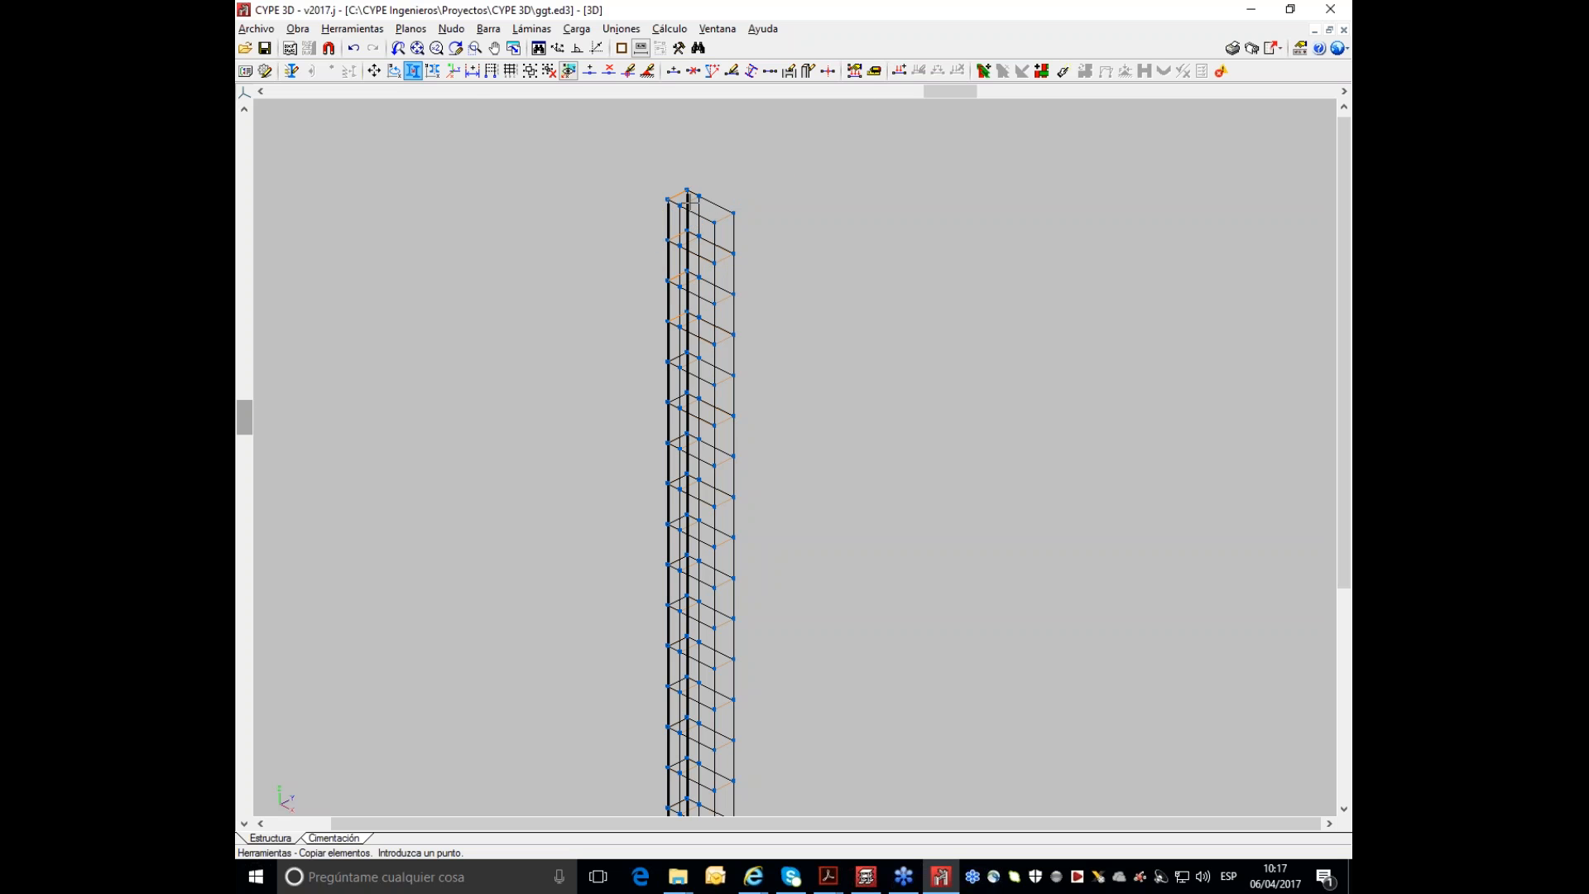
pyautogui.rightClick(643, 180)
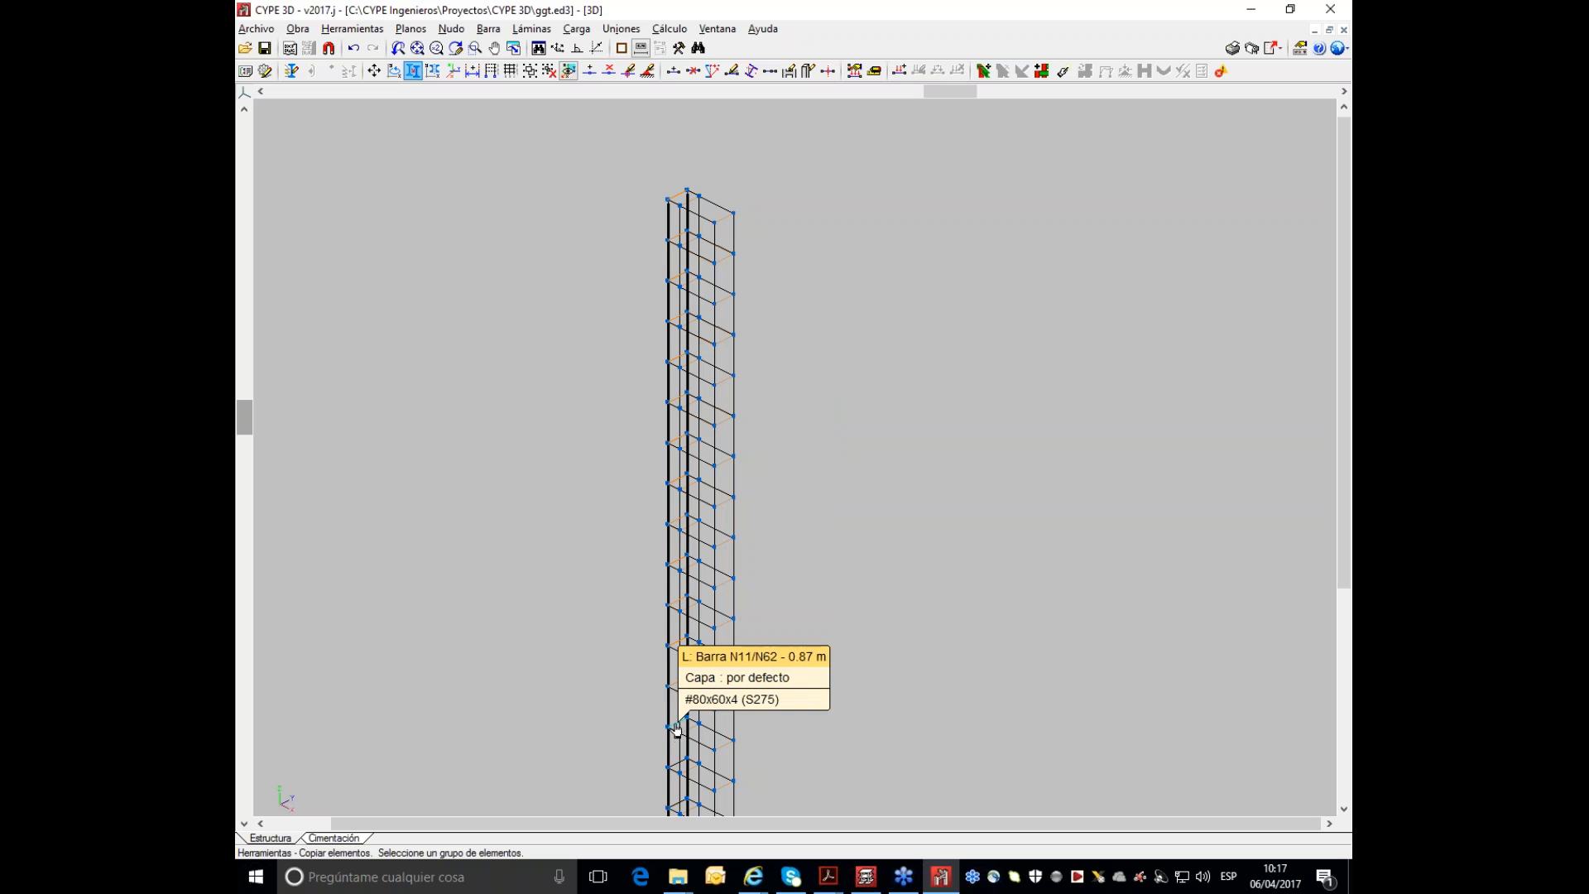
pyautogui.scroll(-3, 674, 724)
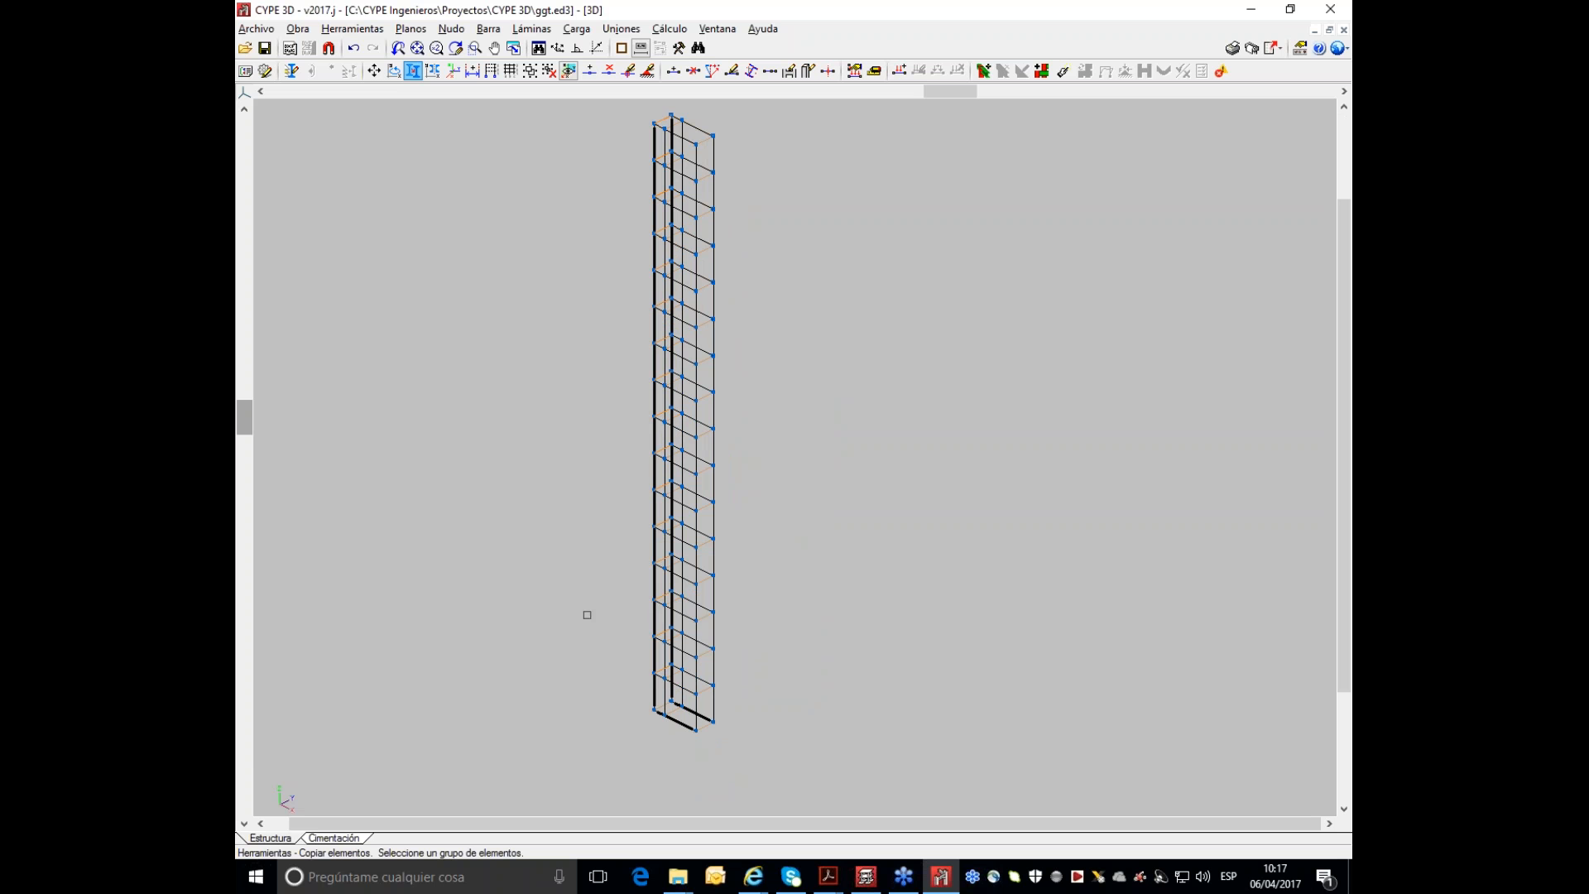
pyautogui.rightClick(604, 593)
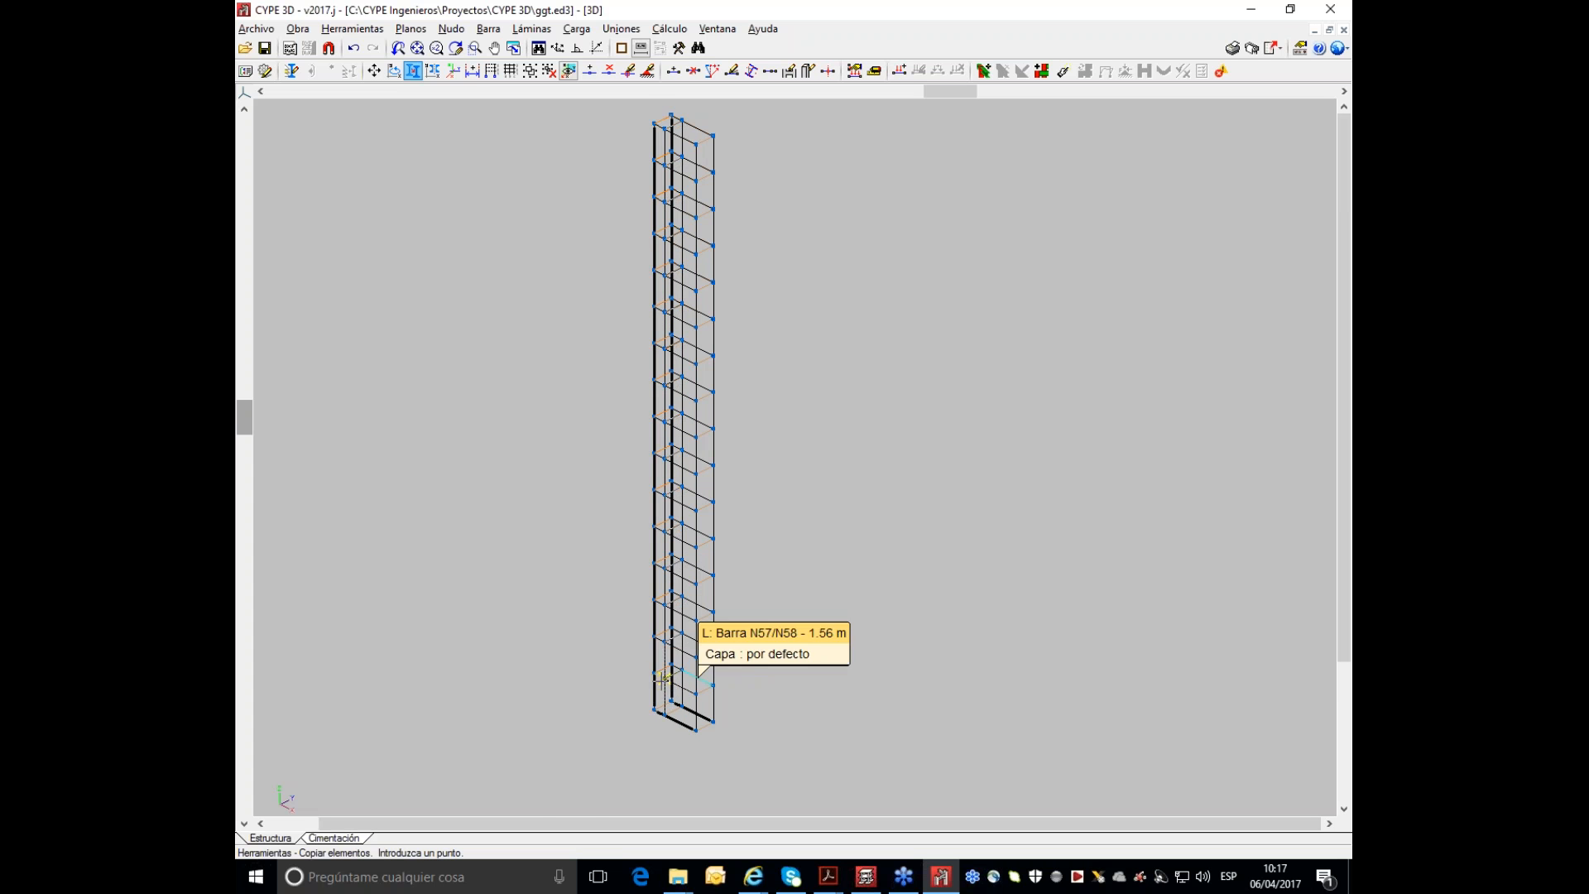
pyautogui.scroll(3, 657, 674)
pyautogui.scroll(2, 662, 674)
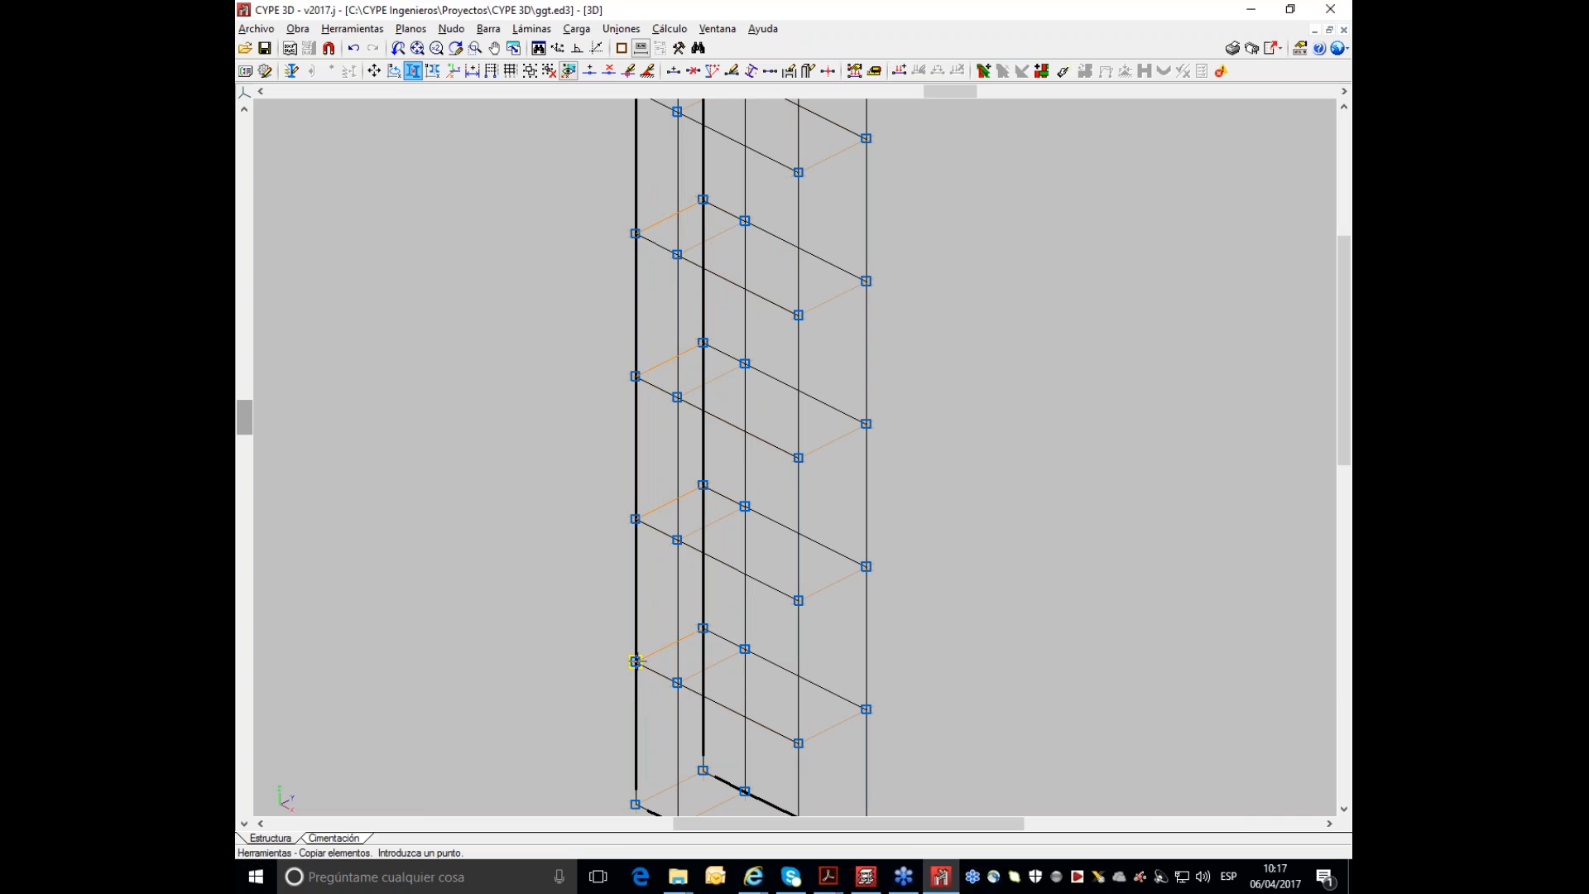
pyautogui.click(675, 682)
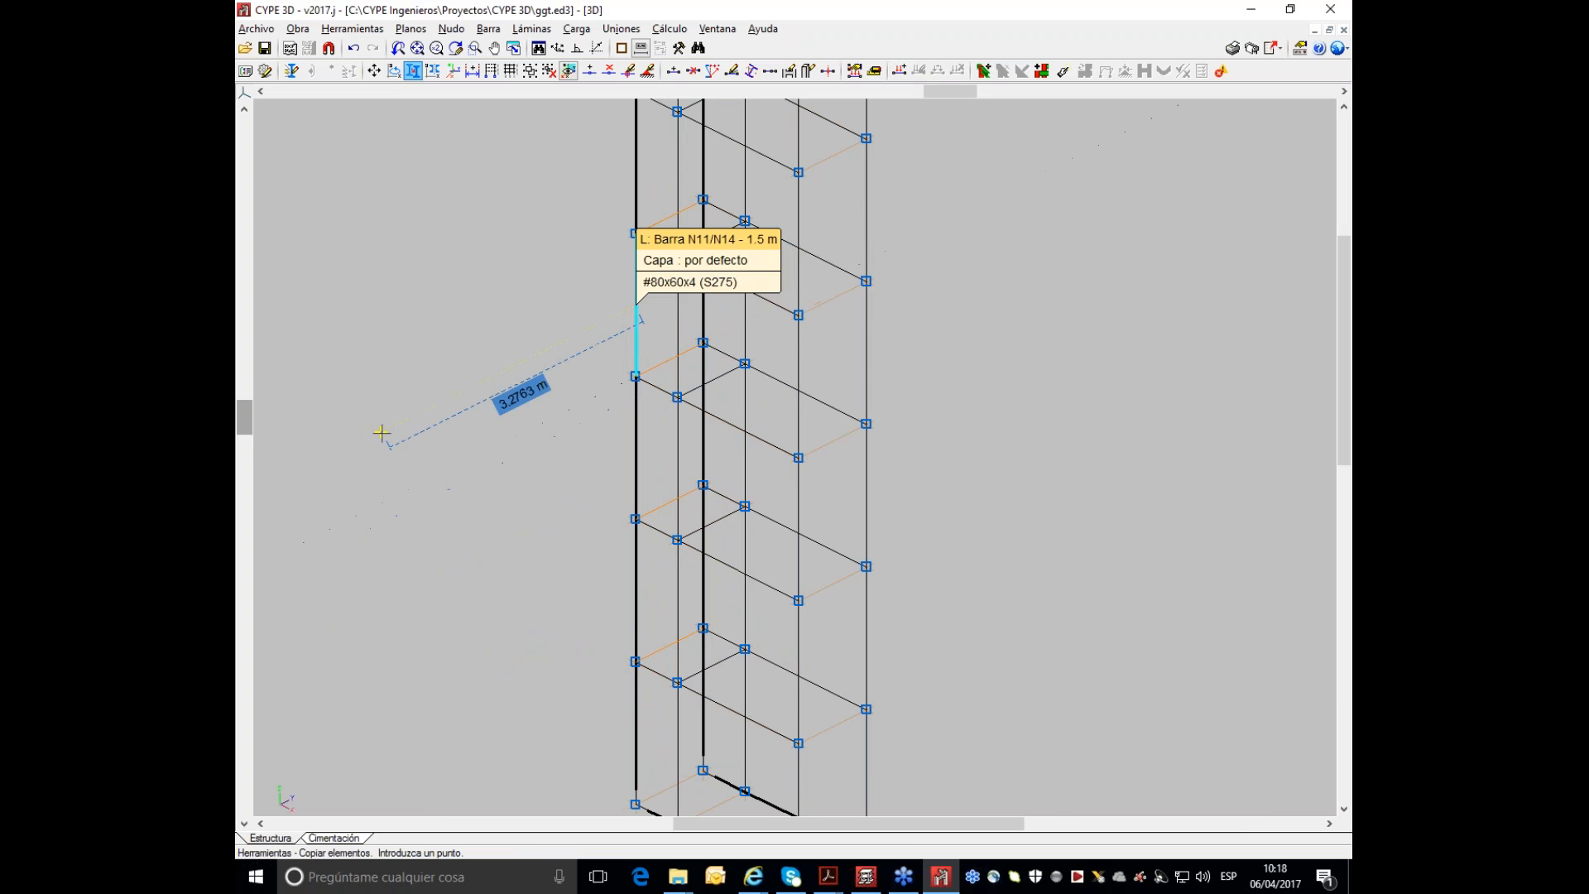
# - Delete the horizontal bars at ground level from both parallel meshes
pyautogui.scroll(-4, 430, 377)
pyautogui.moveTo(506, 418); pyautogui.dragTo(614, 485, button='middle')
pyautogui.scroll(-4, 592, 568)
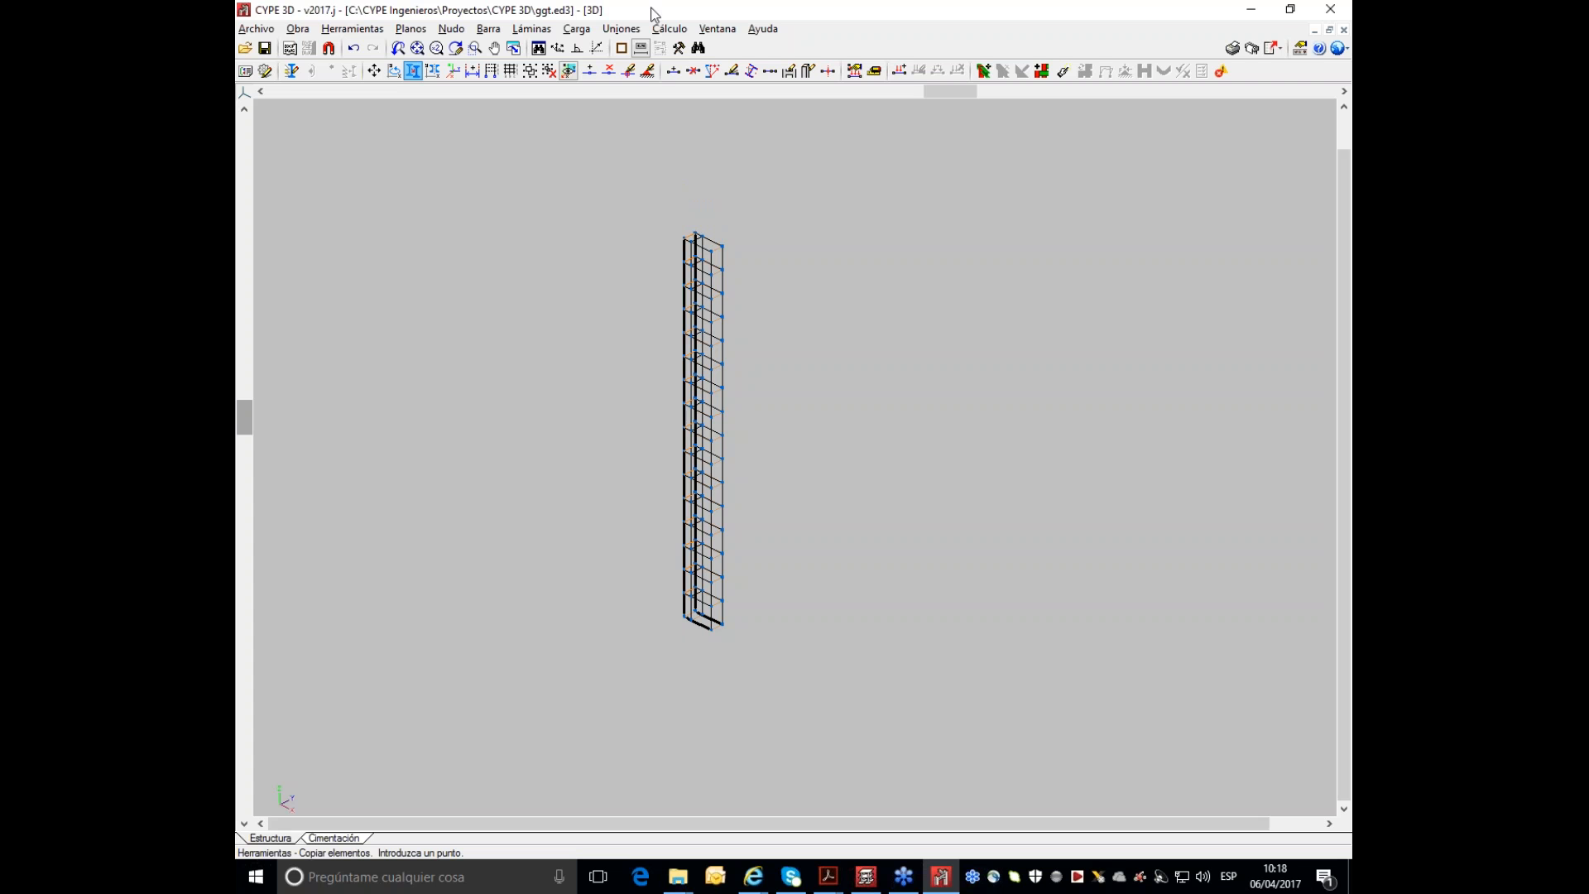
pyautogui.scroll(2, 632, 414)
pyautogui.scroll(1, 632, 414)
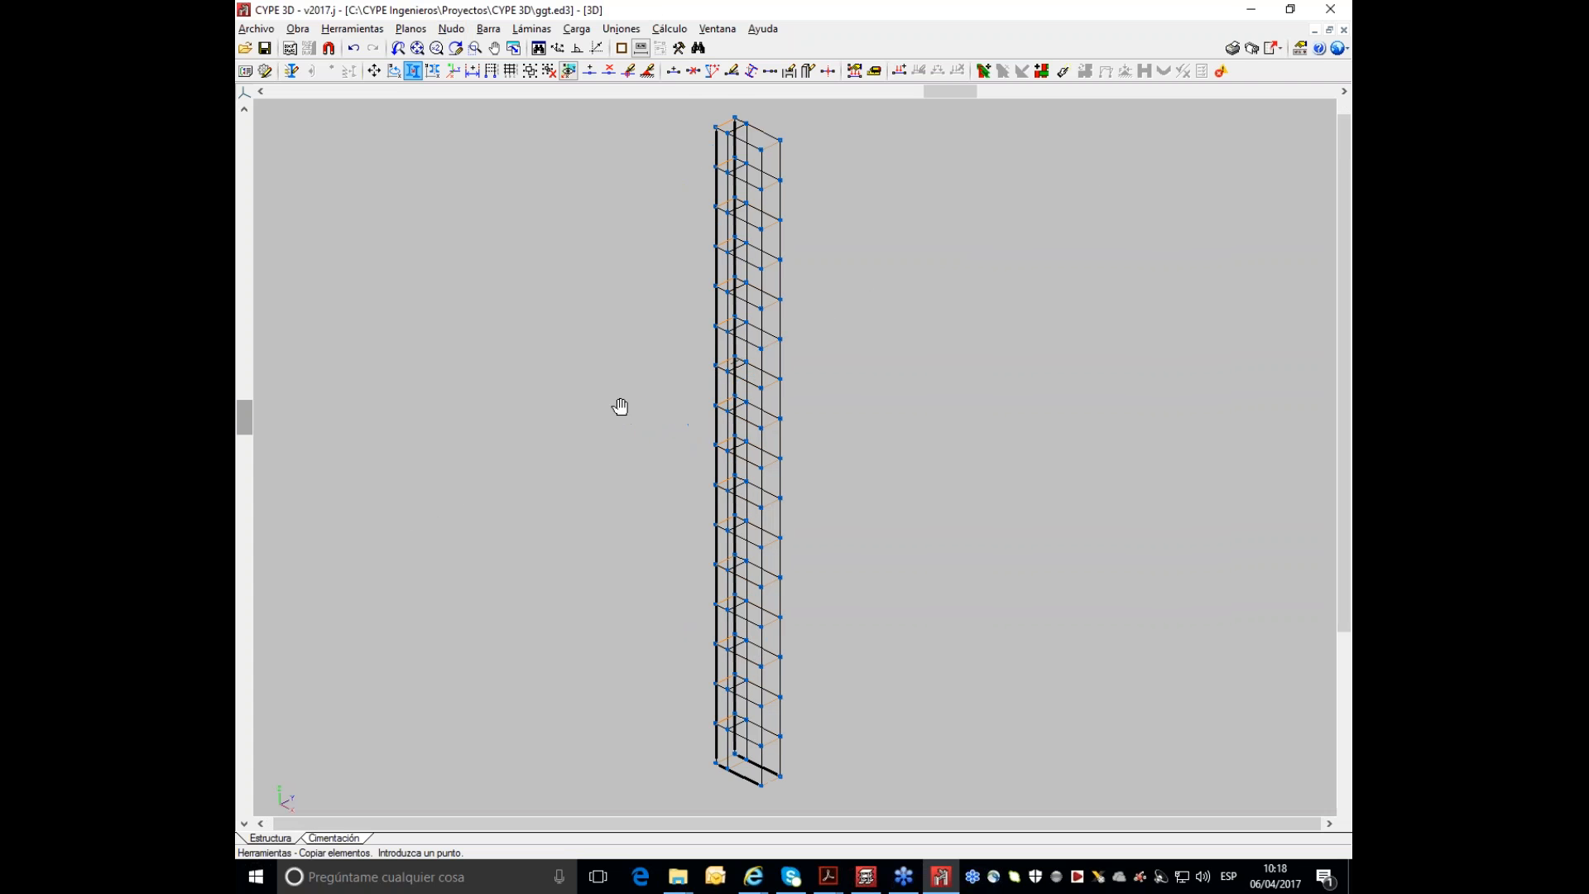
pyautogui.moveTo(632, 414); pyautogui.dragTo(601, 390, button='middle')
pyautogui.click(489, 29)
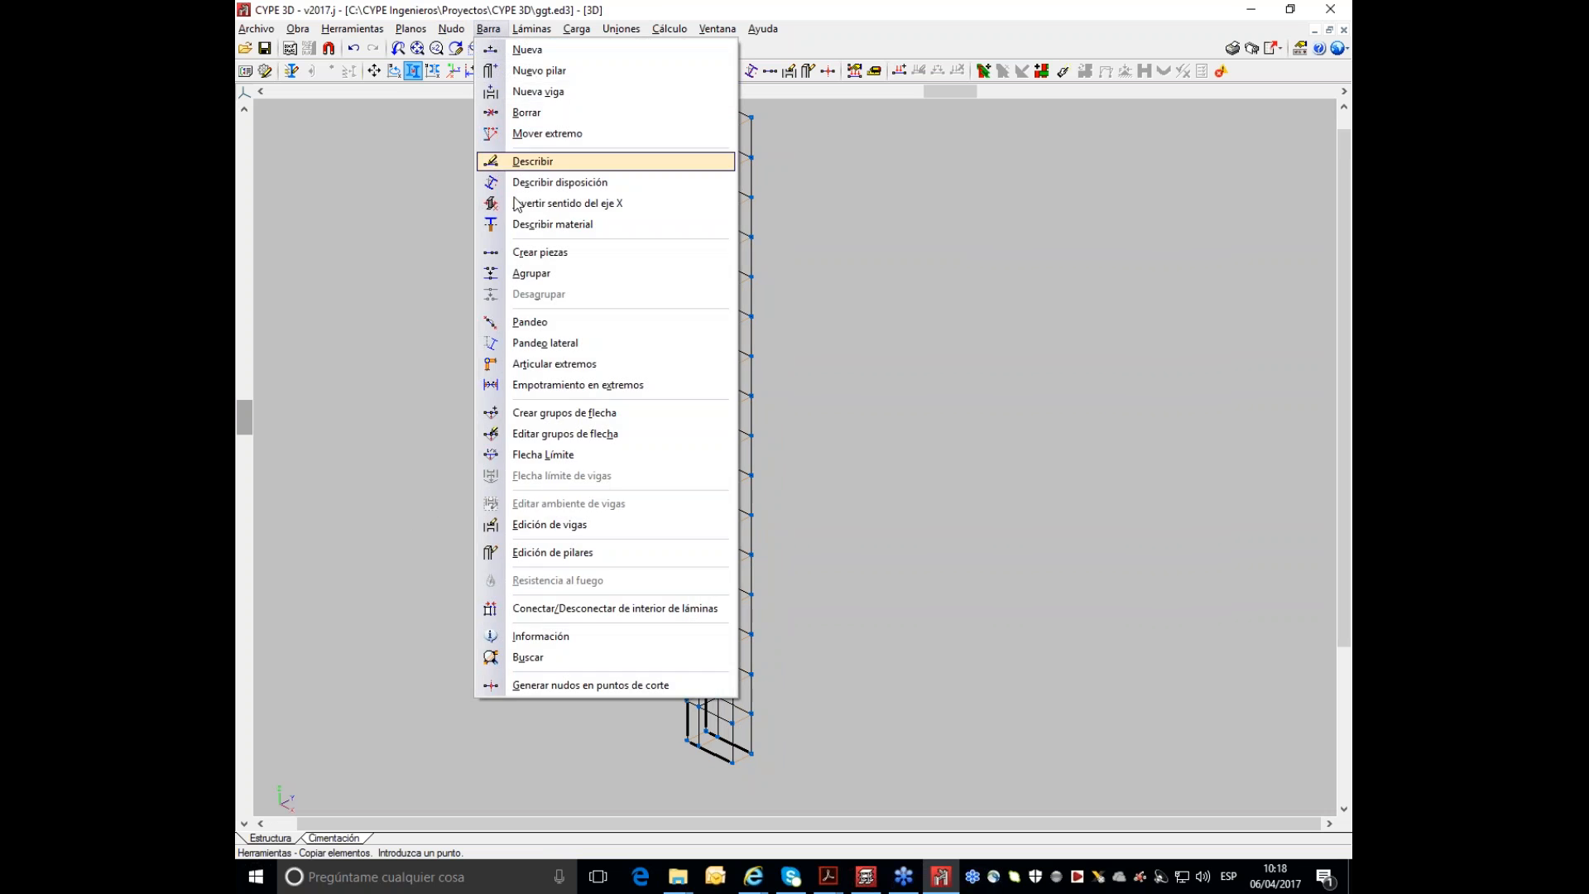
pyautogui.click(526, 113)
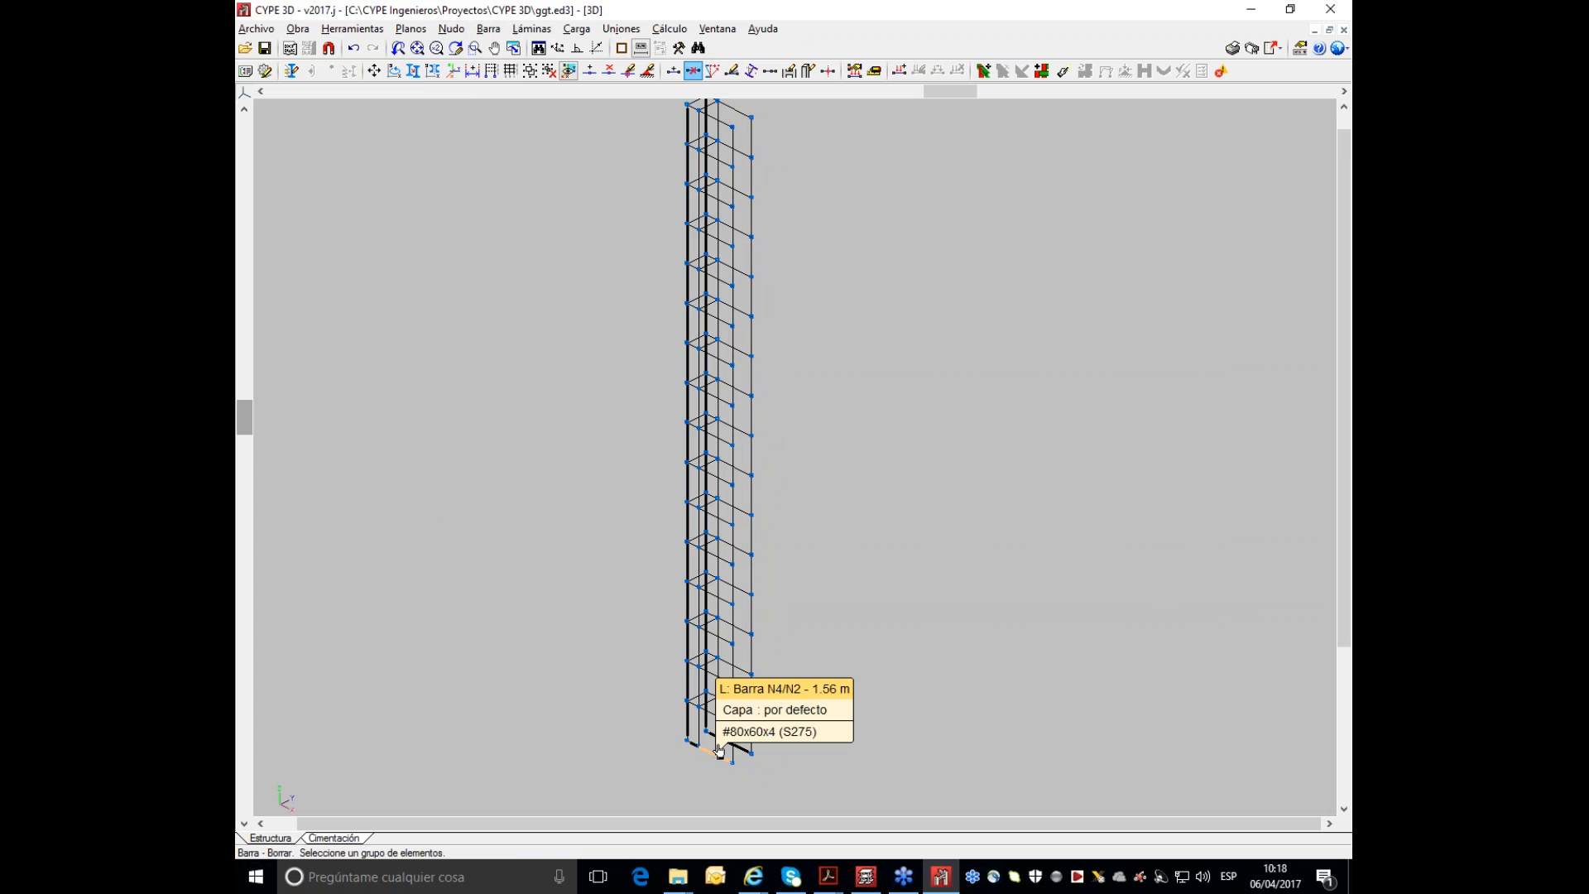
pyautogui.click(733, 746)
pyautogui.click(711, 735)
pyautogui.click(692, 749)
pyautogui.rightClick(592, 676)
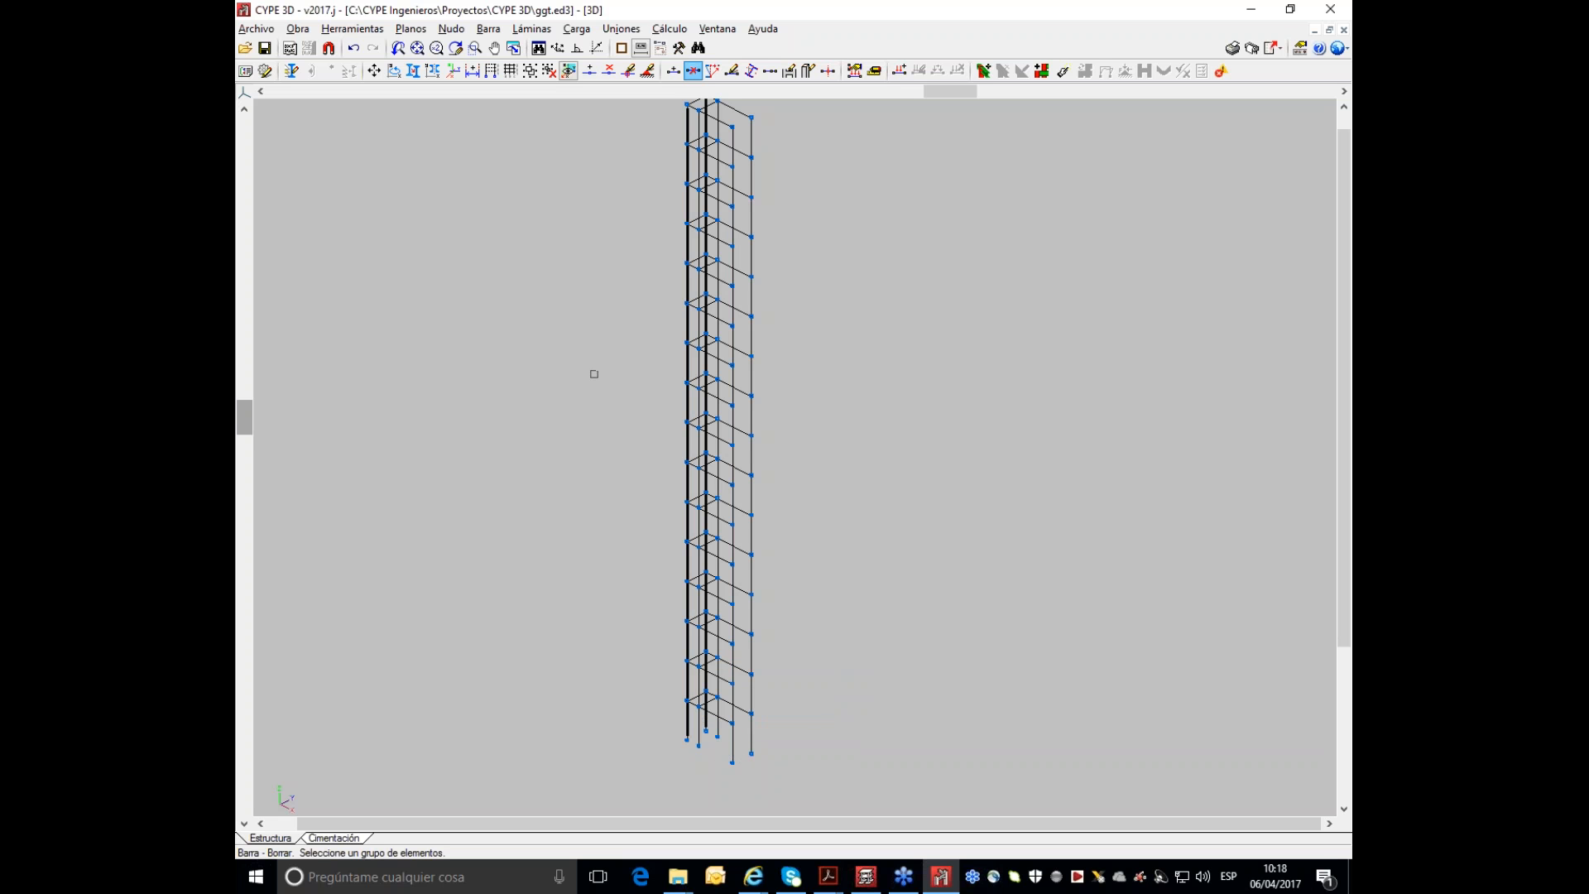
# - Assign fully fixed external supports, with all displacements and rotations set to Fijo, to the six base nodes of the verticals
pyautogui.click(456, 33)
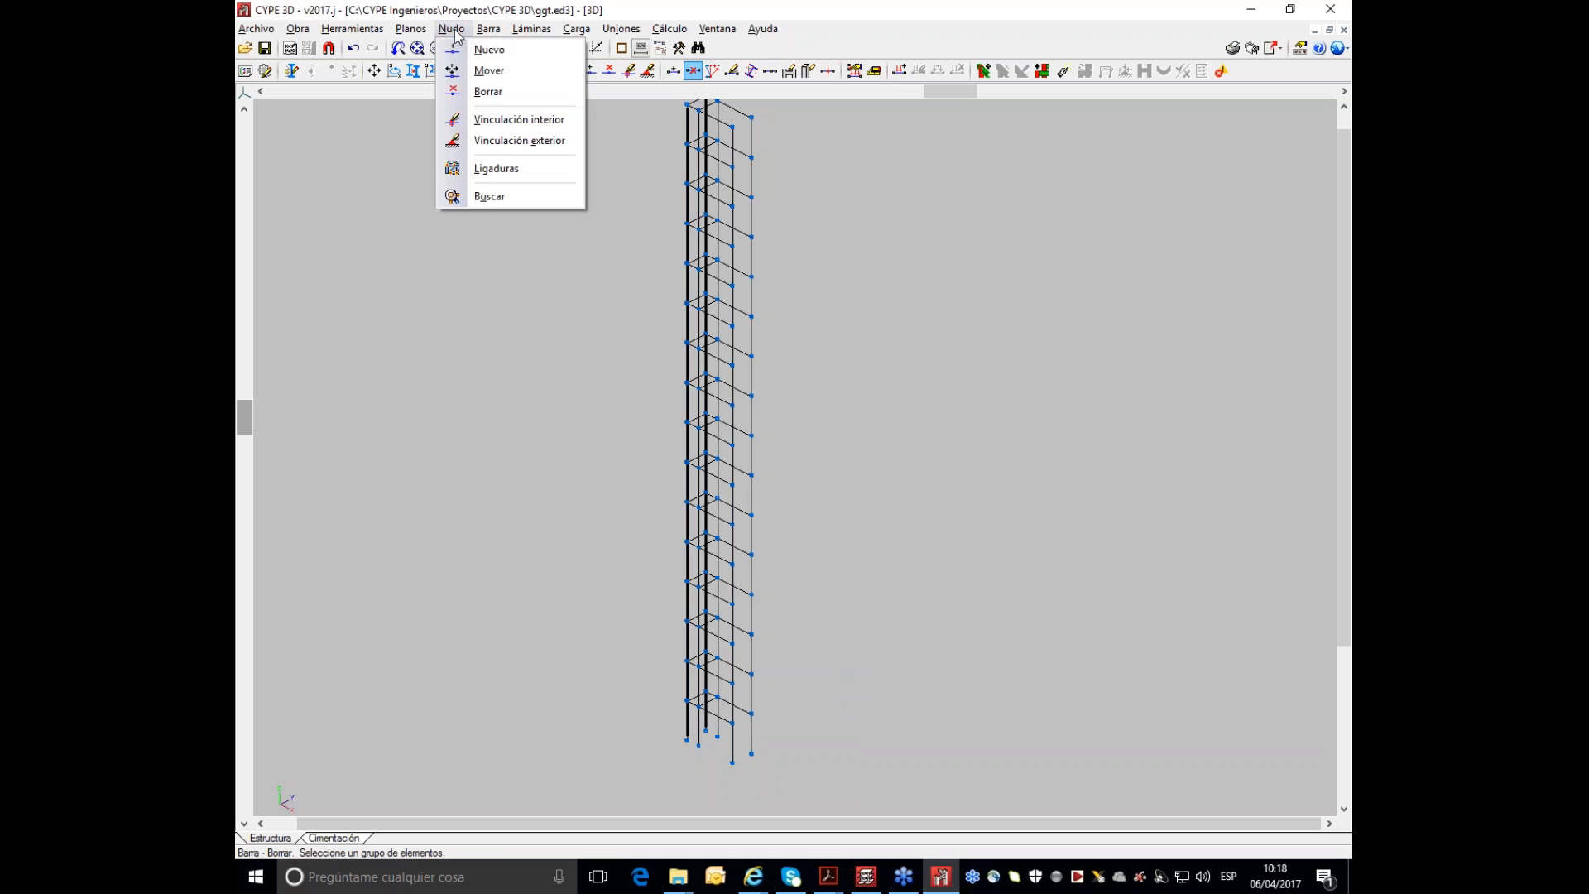
pyautogui.click(505, 139)
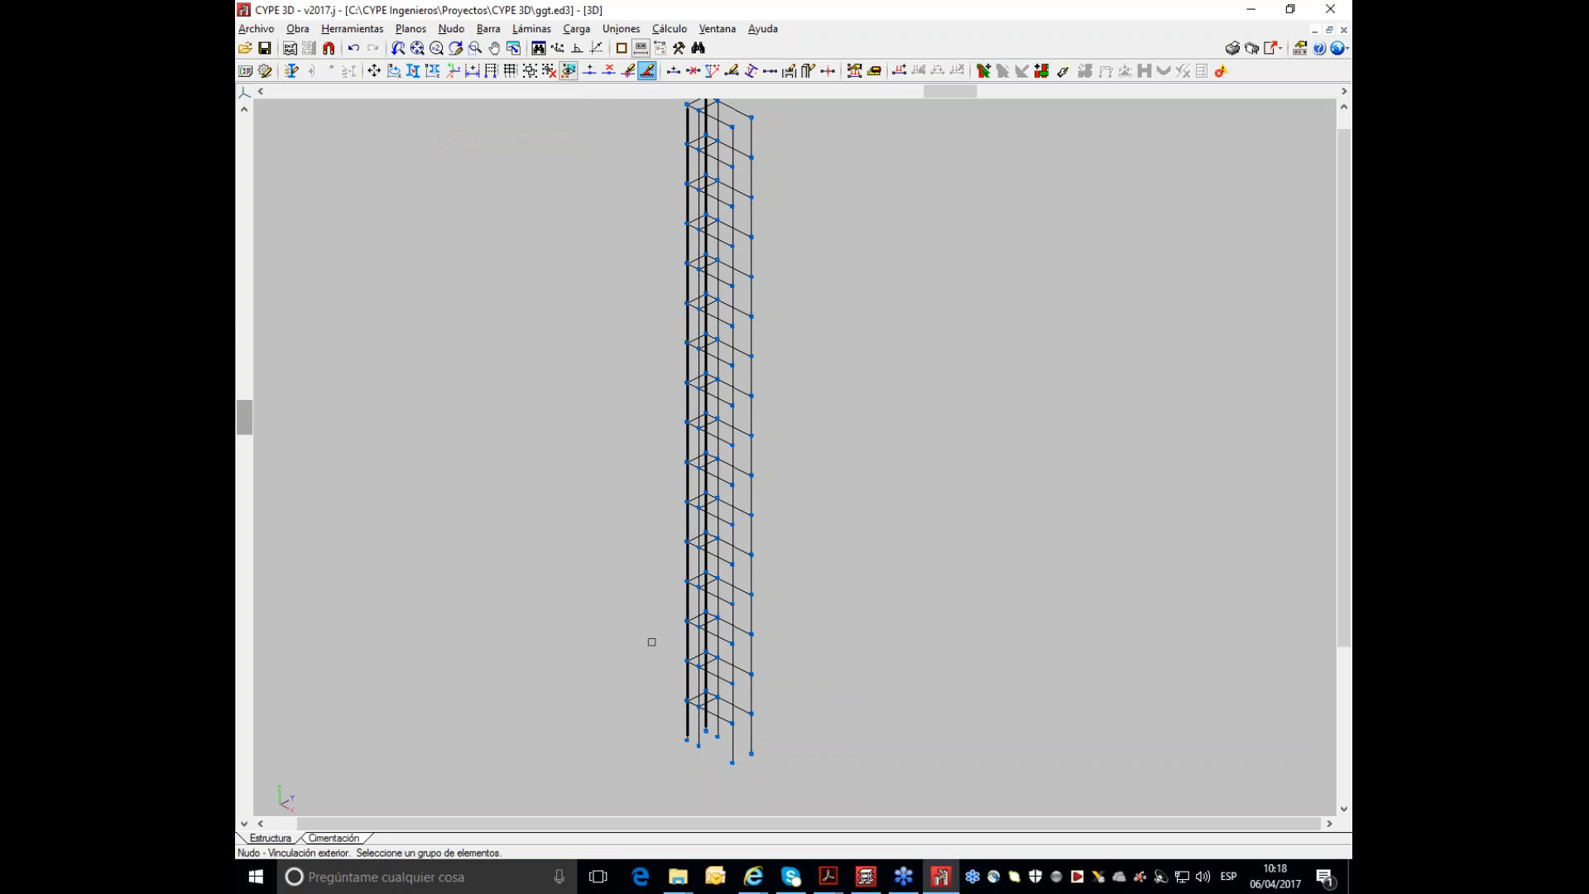
pyautogui.scroll(2, 661, 633)
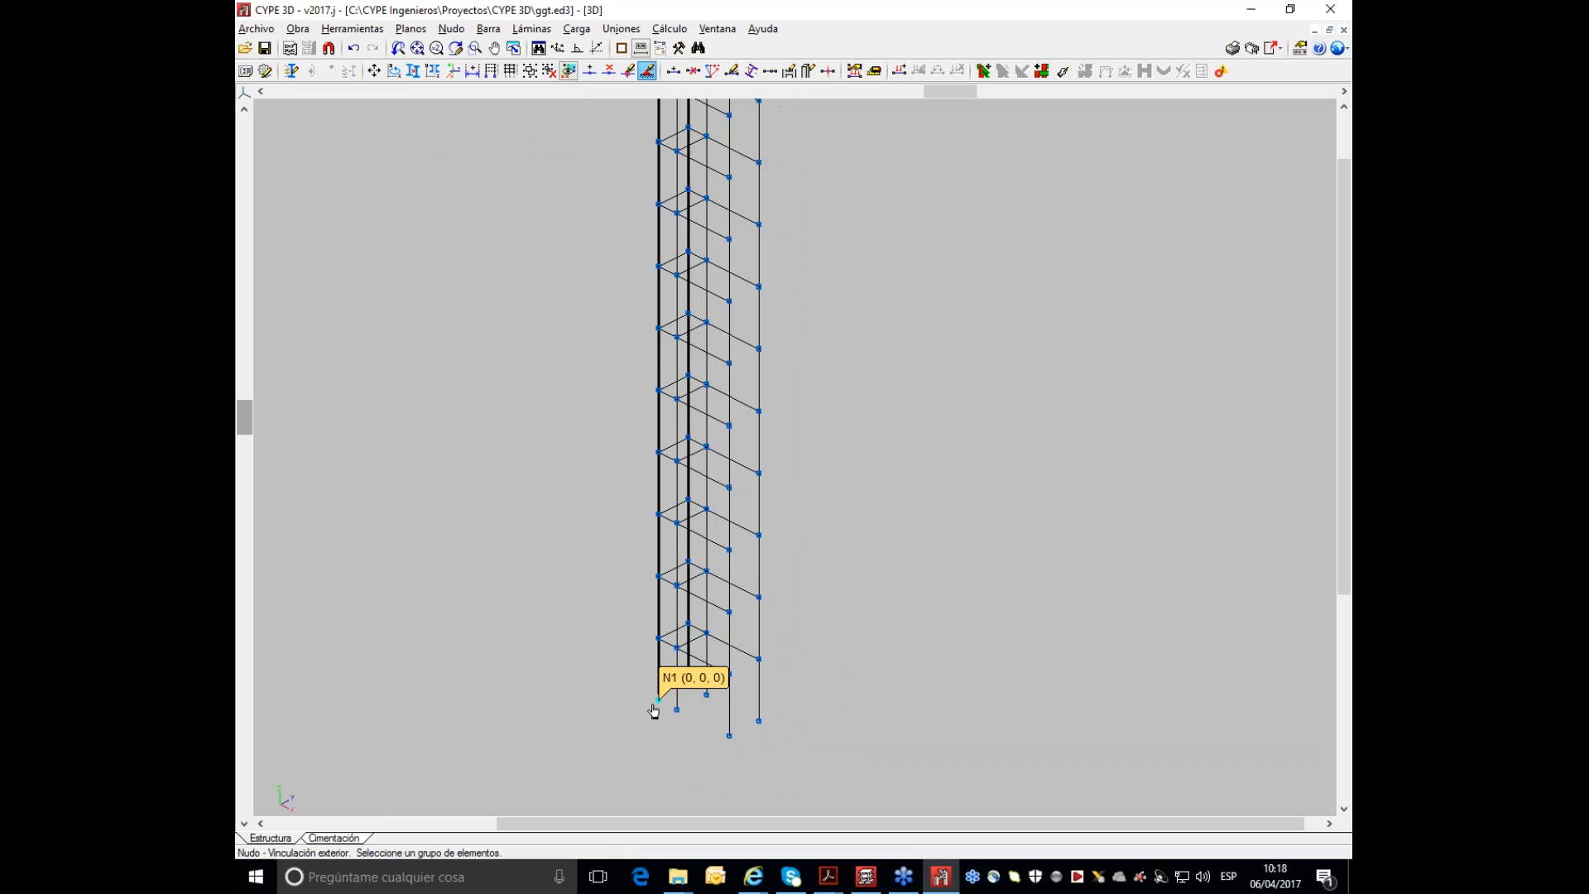
pyautogui.click(658, 699)
pyautogui.click(677, 709)
pyautogui.click(689, 684)
pyautogui.click(705, 694)
pyautogui.click(729, 735)
pyautogui.click(758, 720)
pyautogui.rightClick(479, 752)
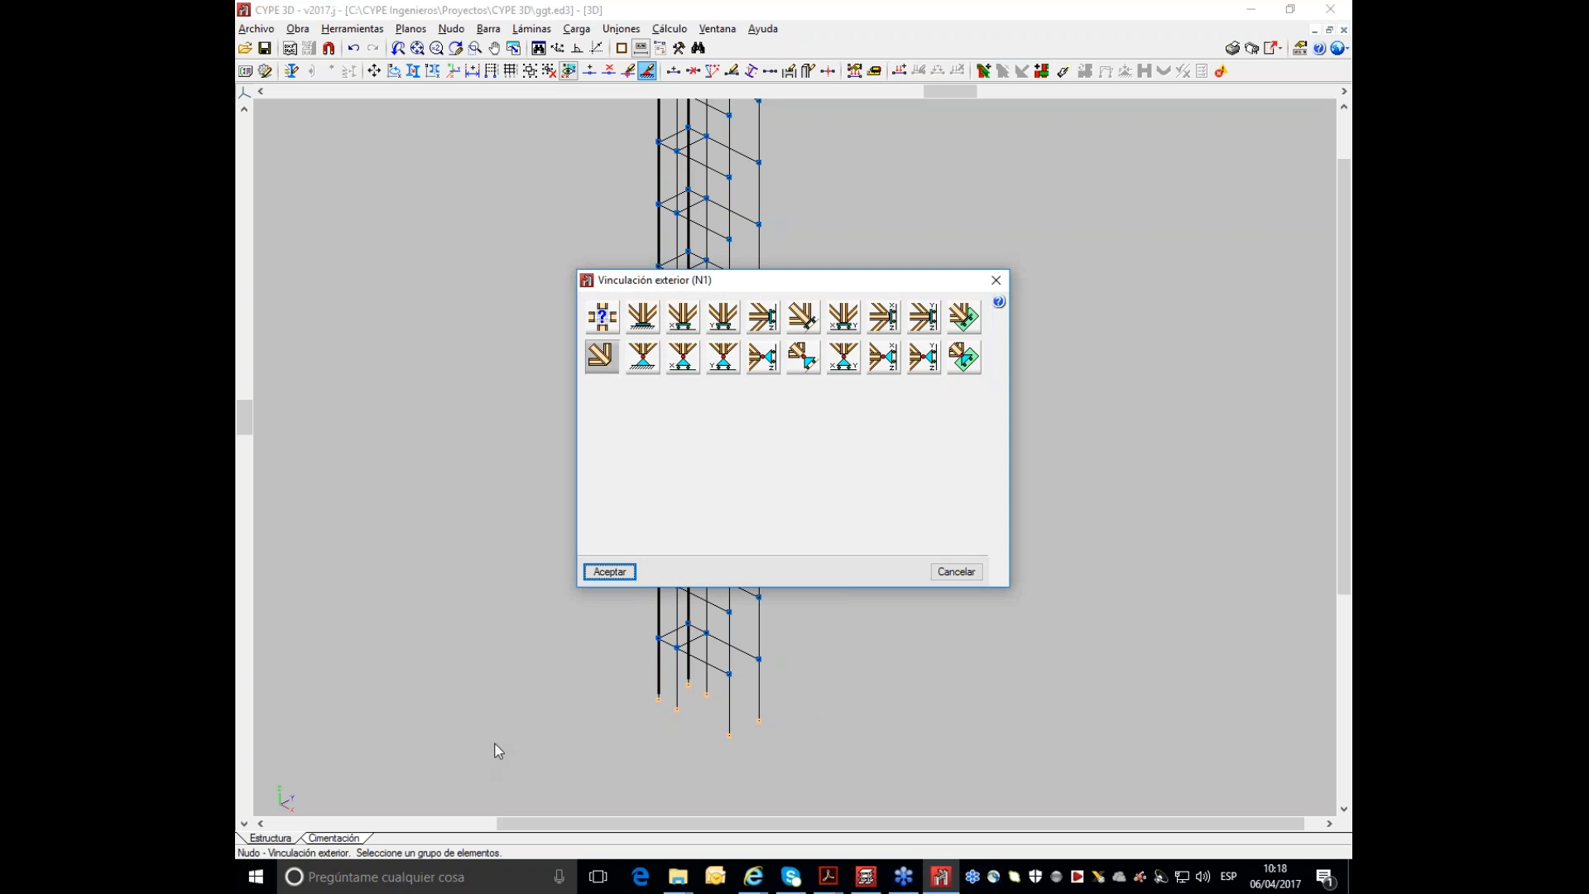
pyautogui.click(643, 317)
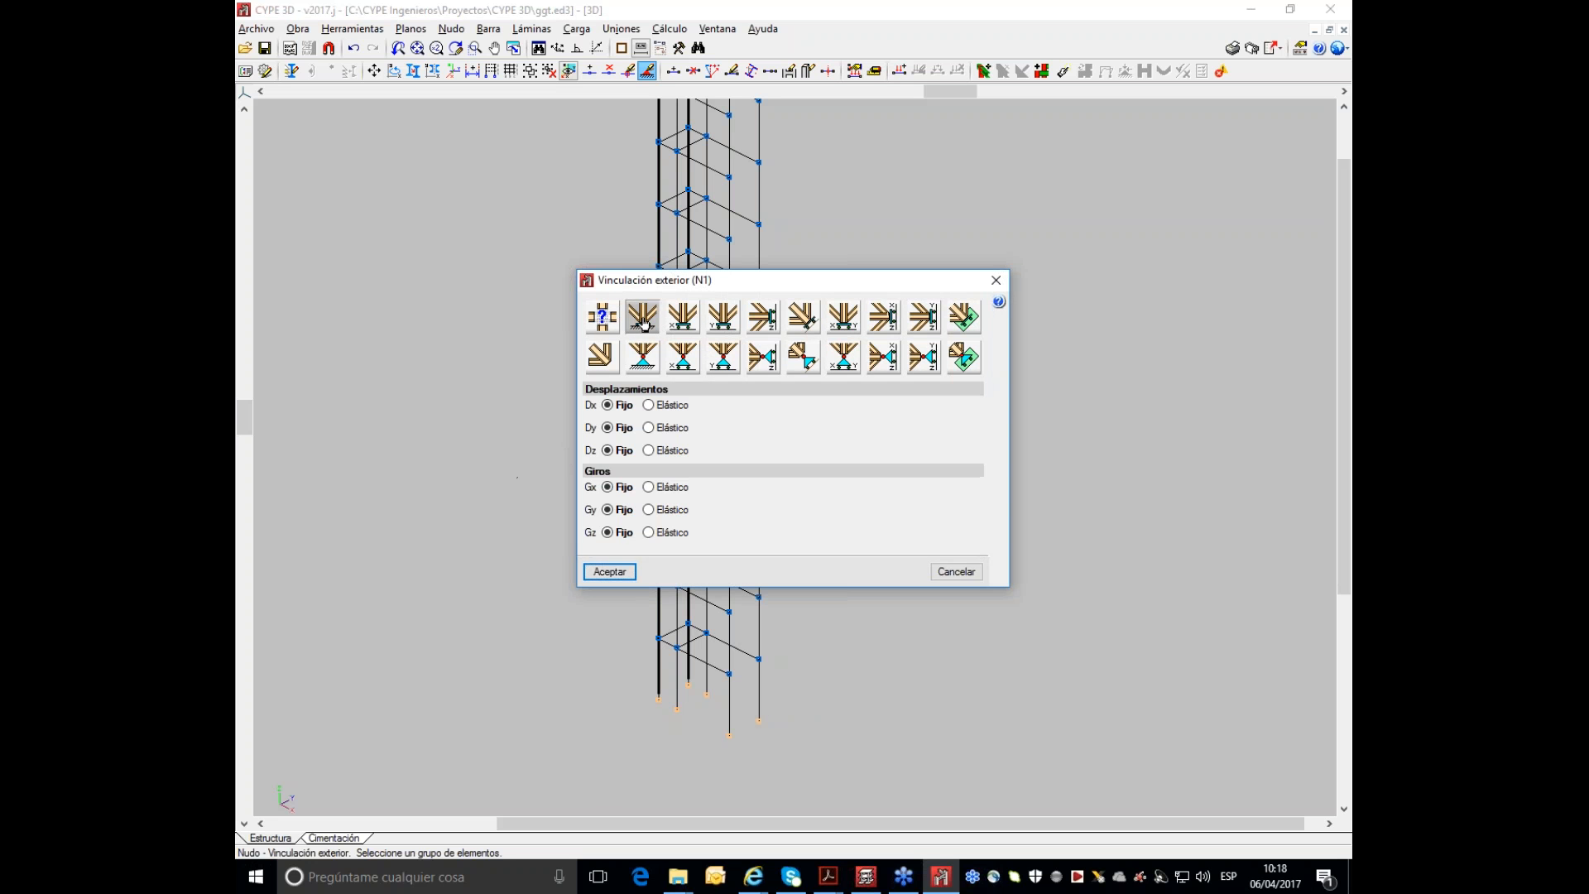
pyautogui.click(621, 572)
# - Close the finished lift shaft model and exit CYPE 3D, accepting the default answer
pyautogui.scroll(-3, 555, 683)
pyautogui.moveTo(524, 650); pyautogui.dragTo(595, 628, button='middle')
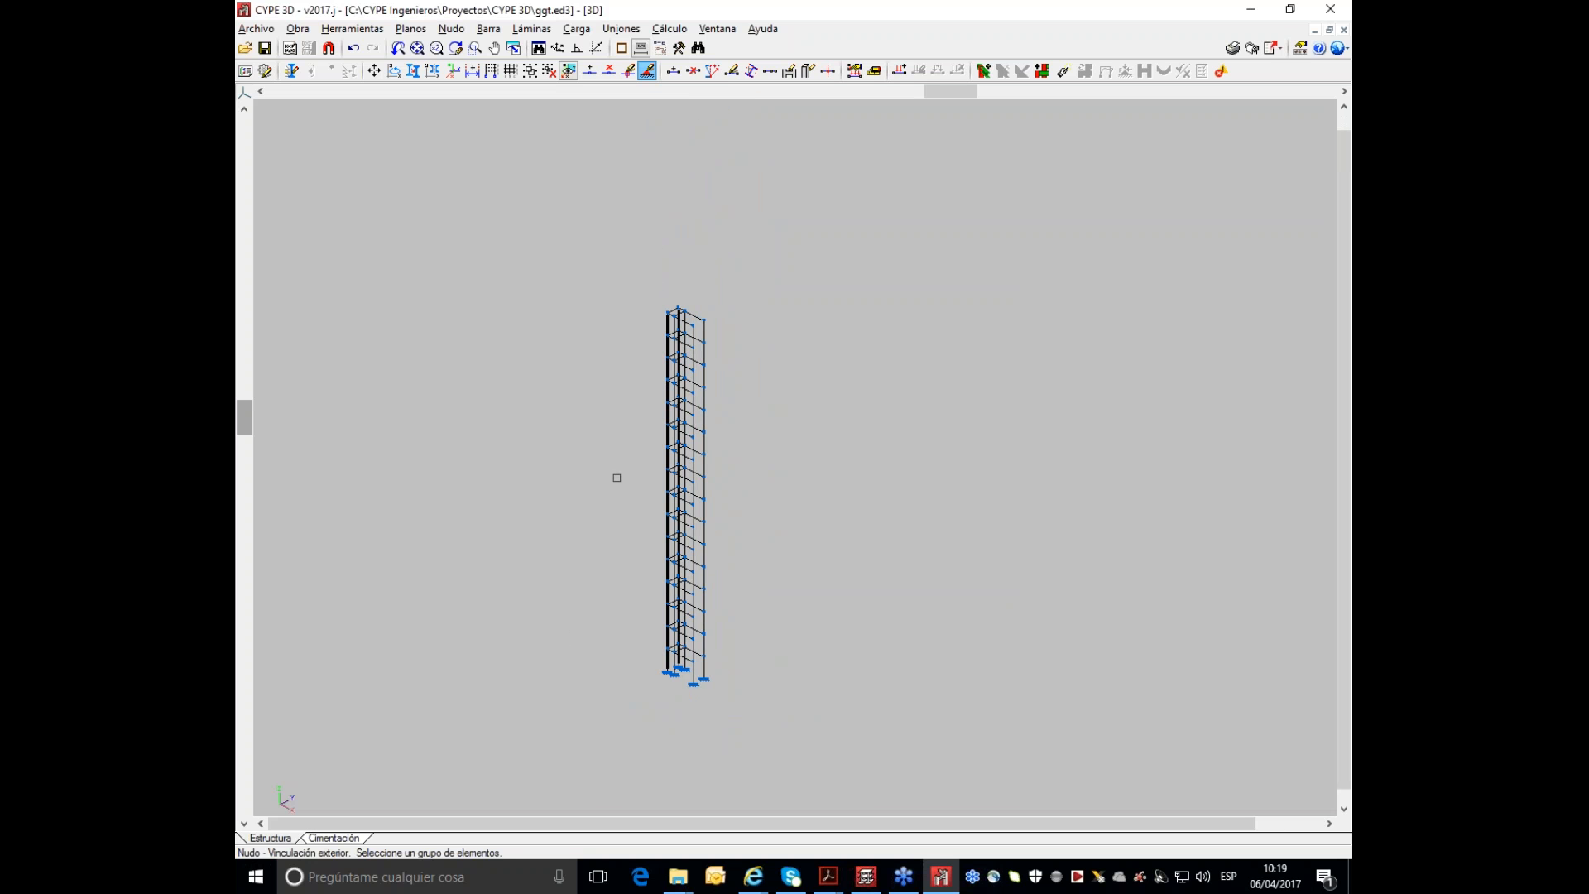
pyautogui.scroll(2, 602, 518)
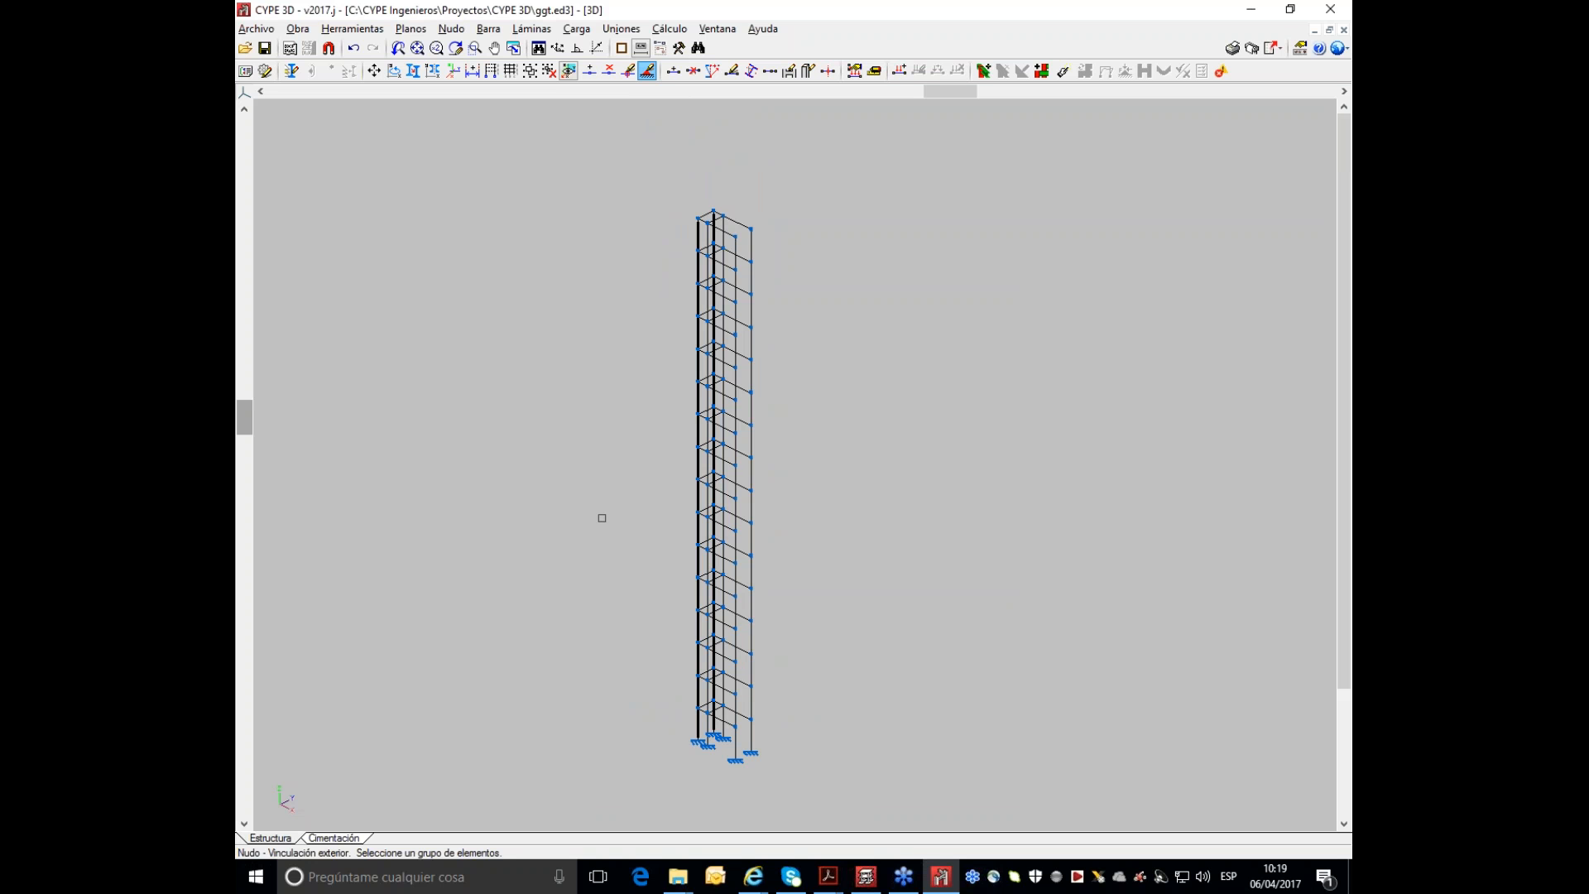
pyautogui.click(258, 29)
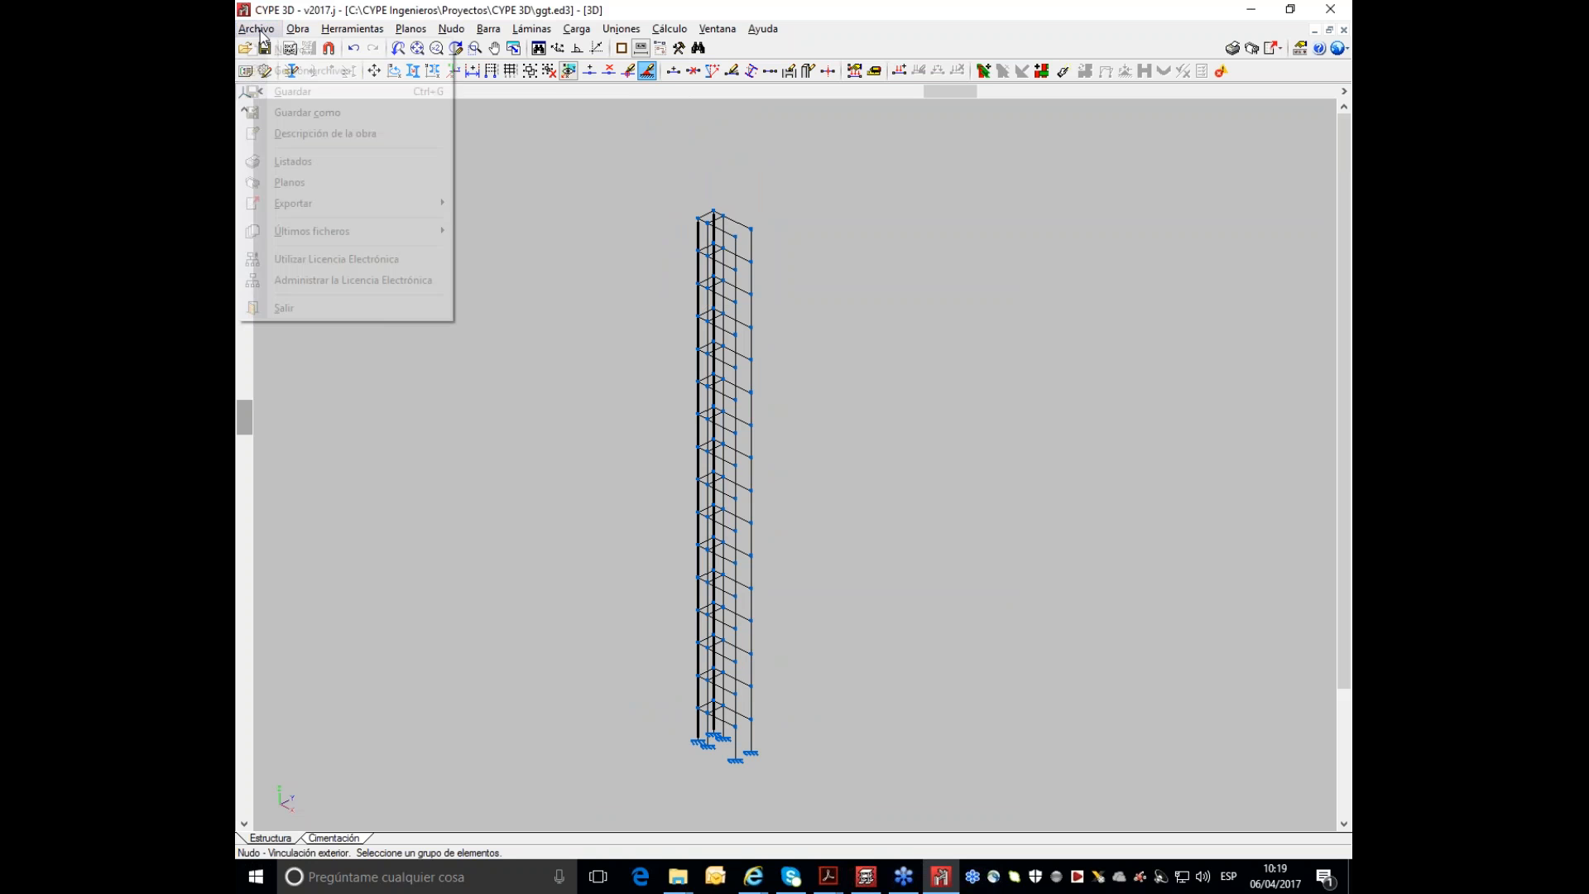
pyautogui.click(259, 31)
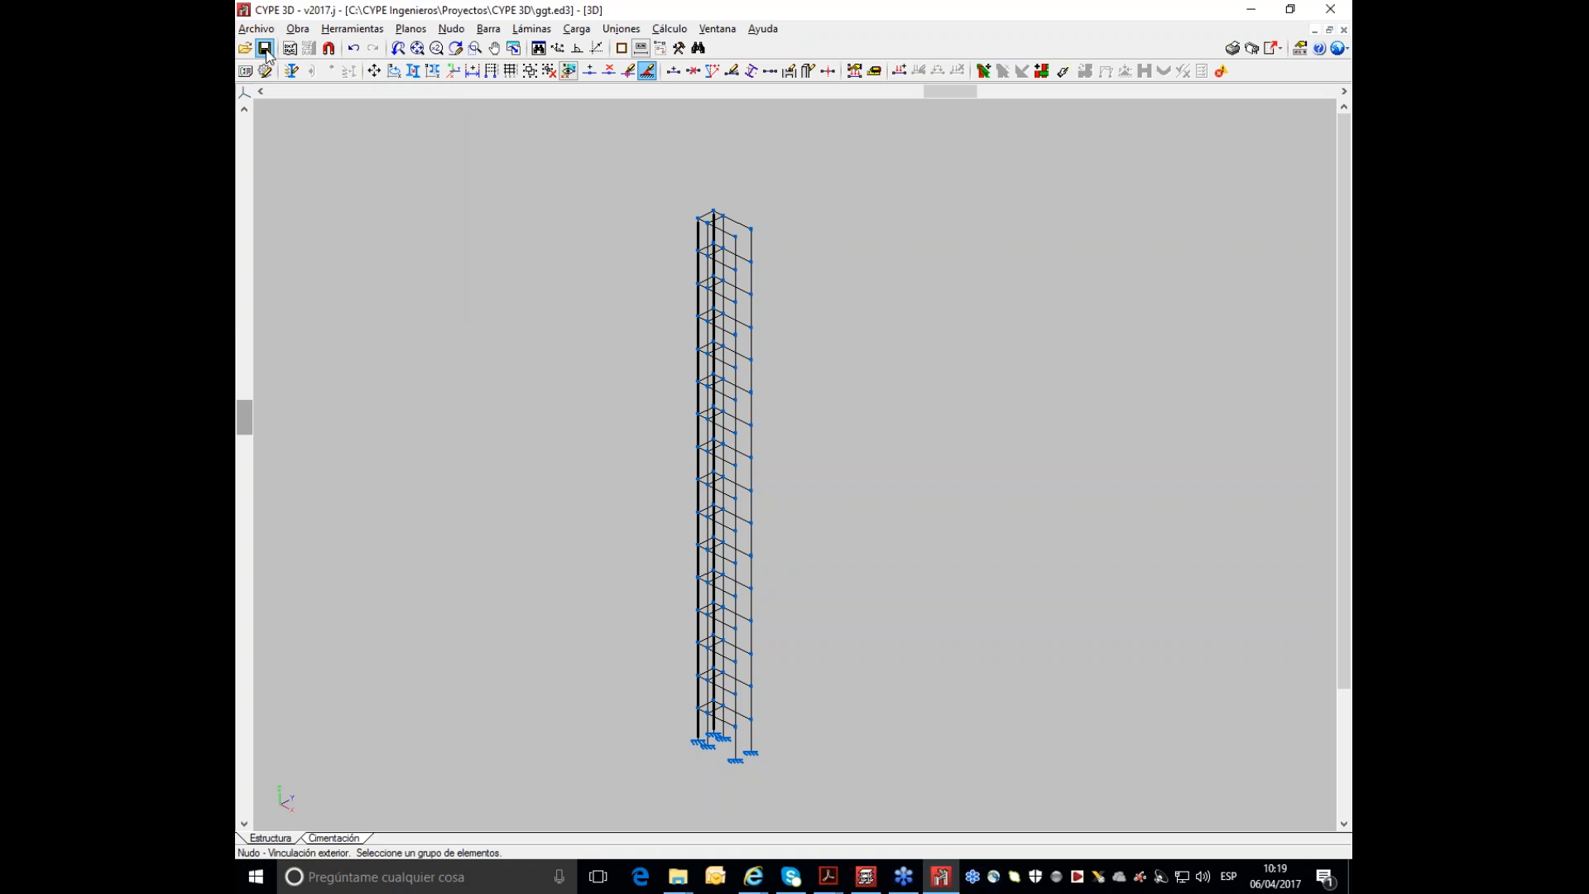
pyautogui.click(259, 31)
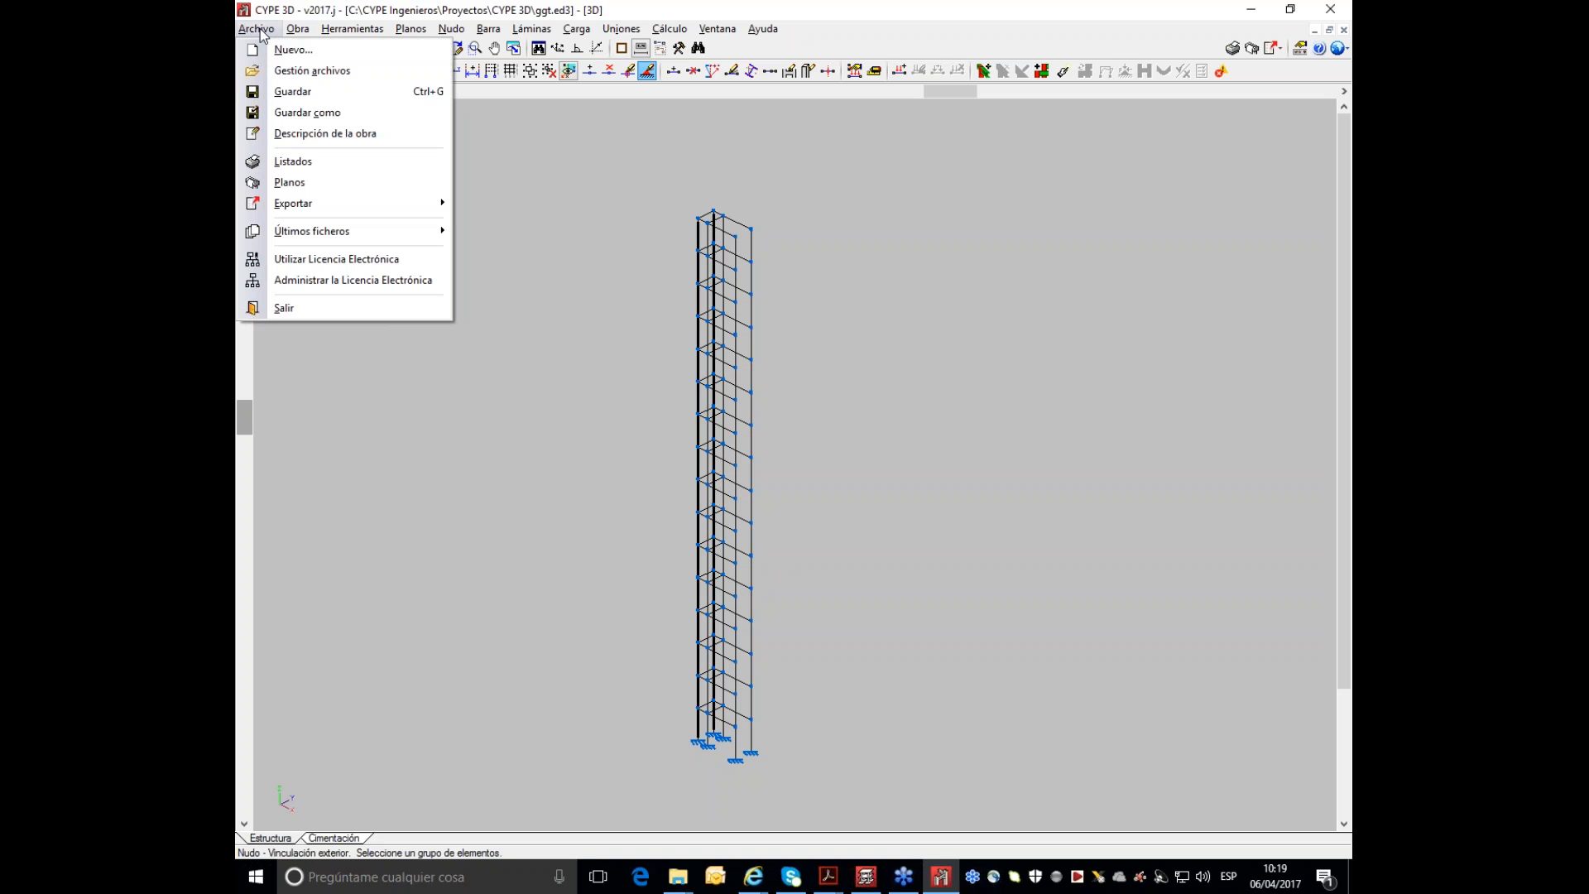
pyautogui.click(282, 308)
pyautogui.press('Return')
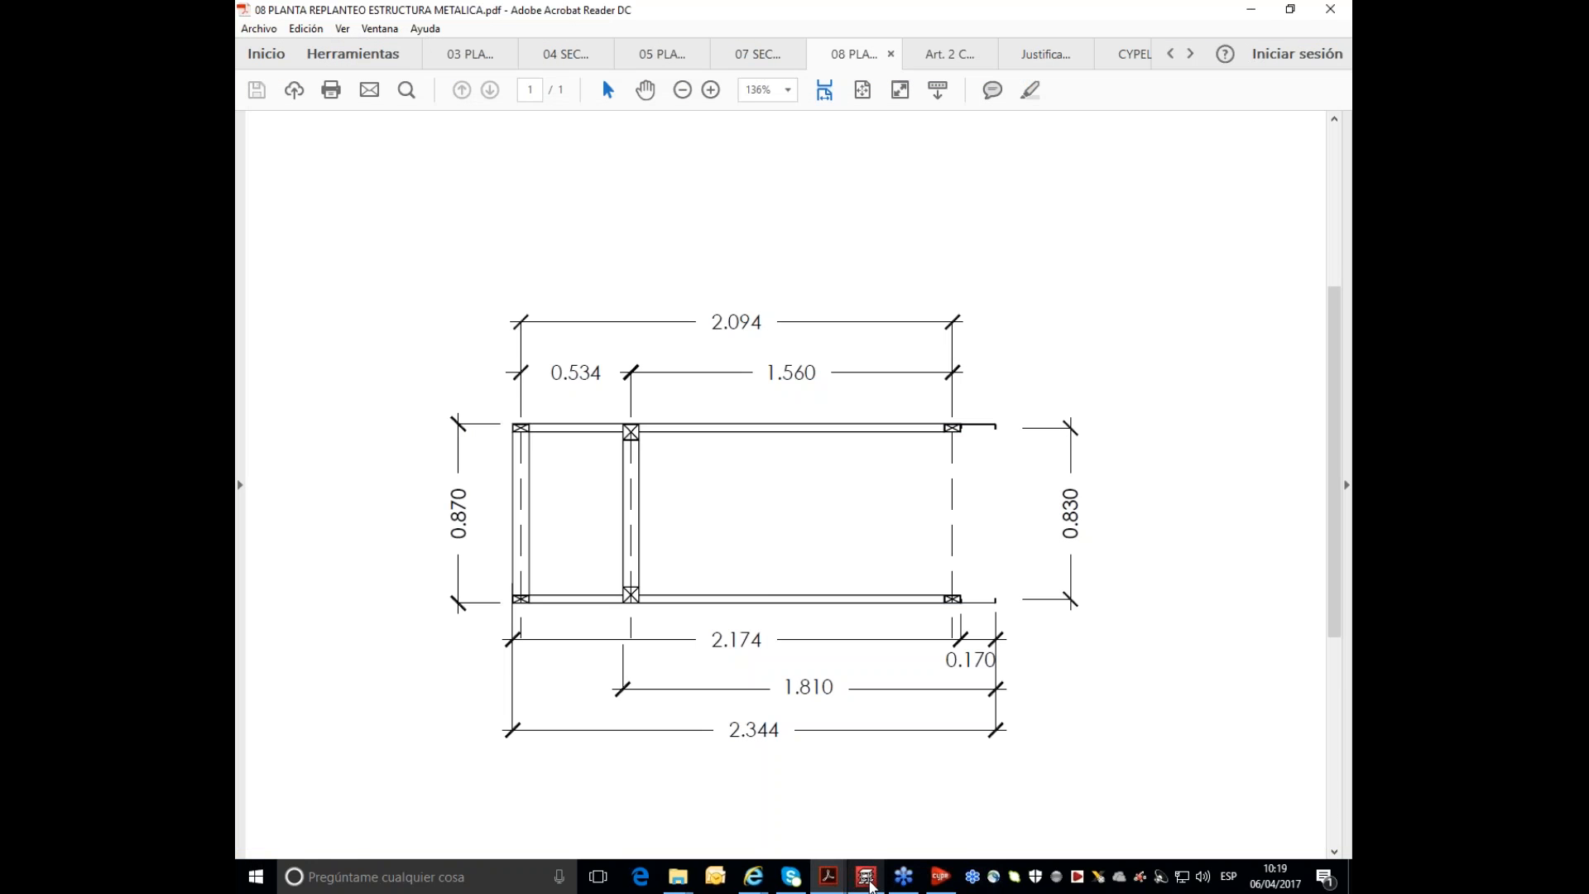
# - Switch to the lift job open in CYPECAD, try to start a new job from it, and exit the program
pyautogui.click(865, 884)
pyautogui.scroll(-1, 938, 537)
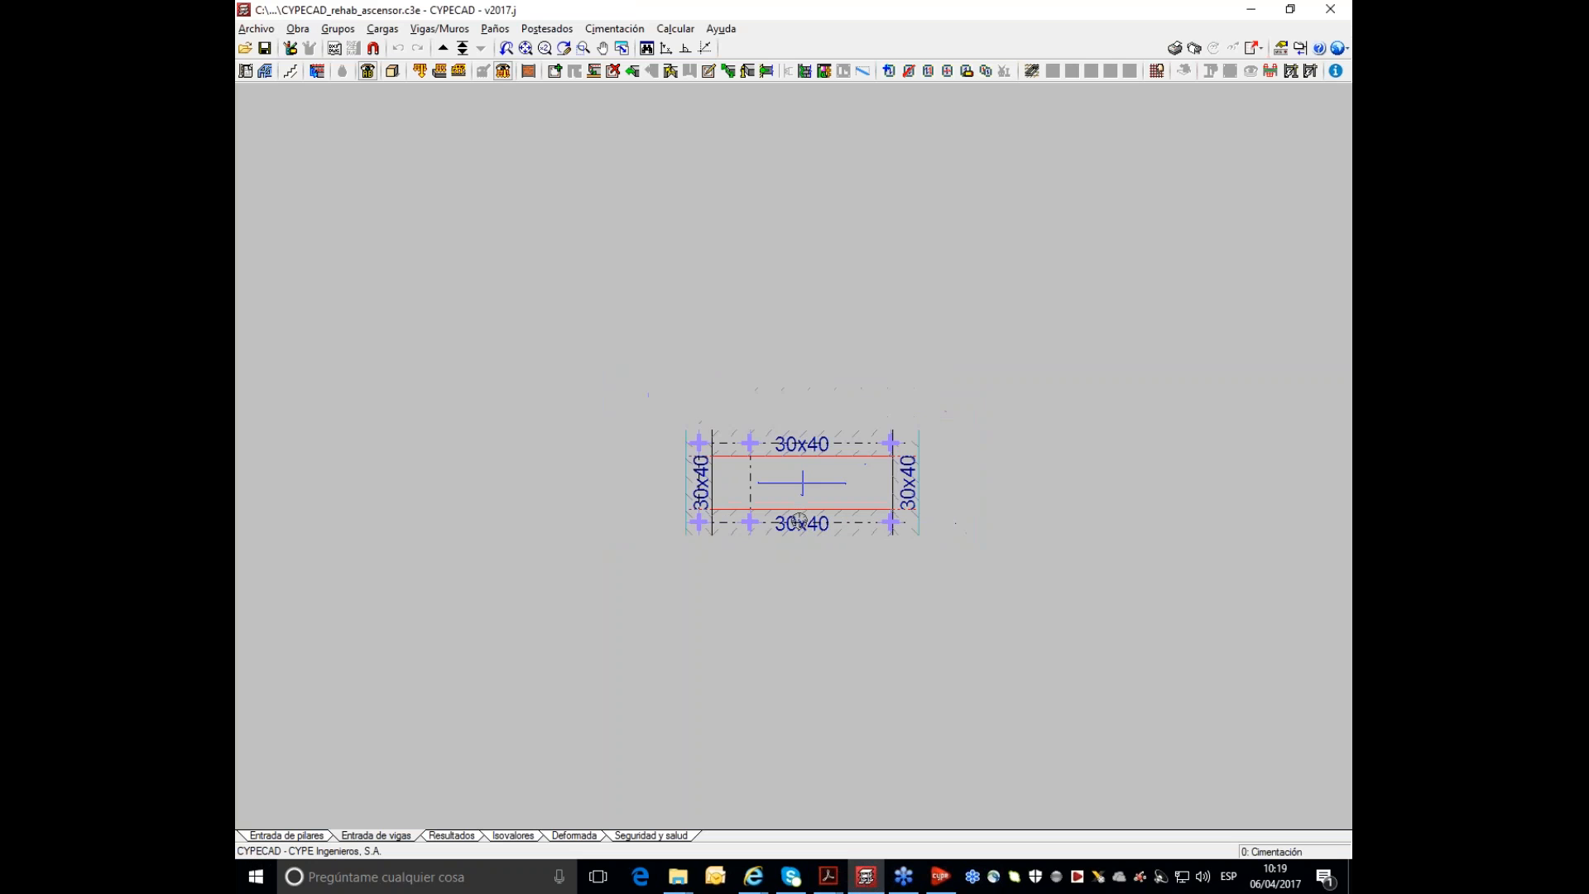
pyautogui.scroll(1, 796, 500)
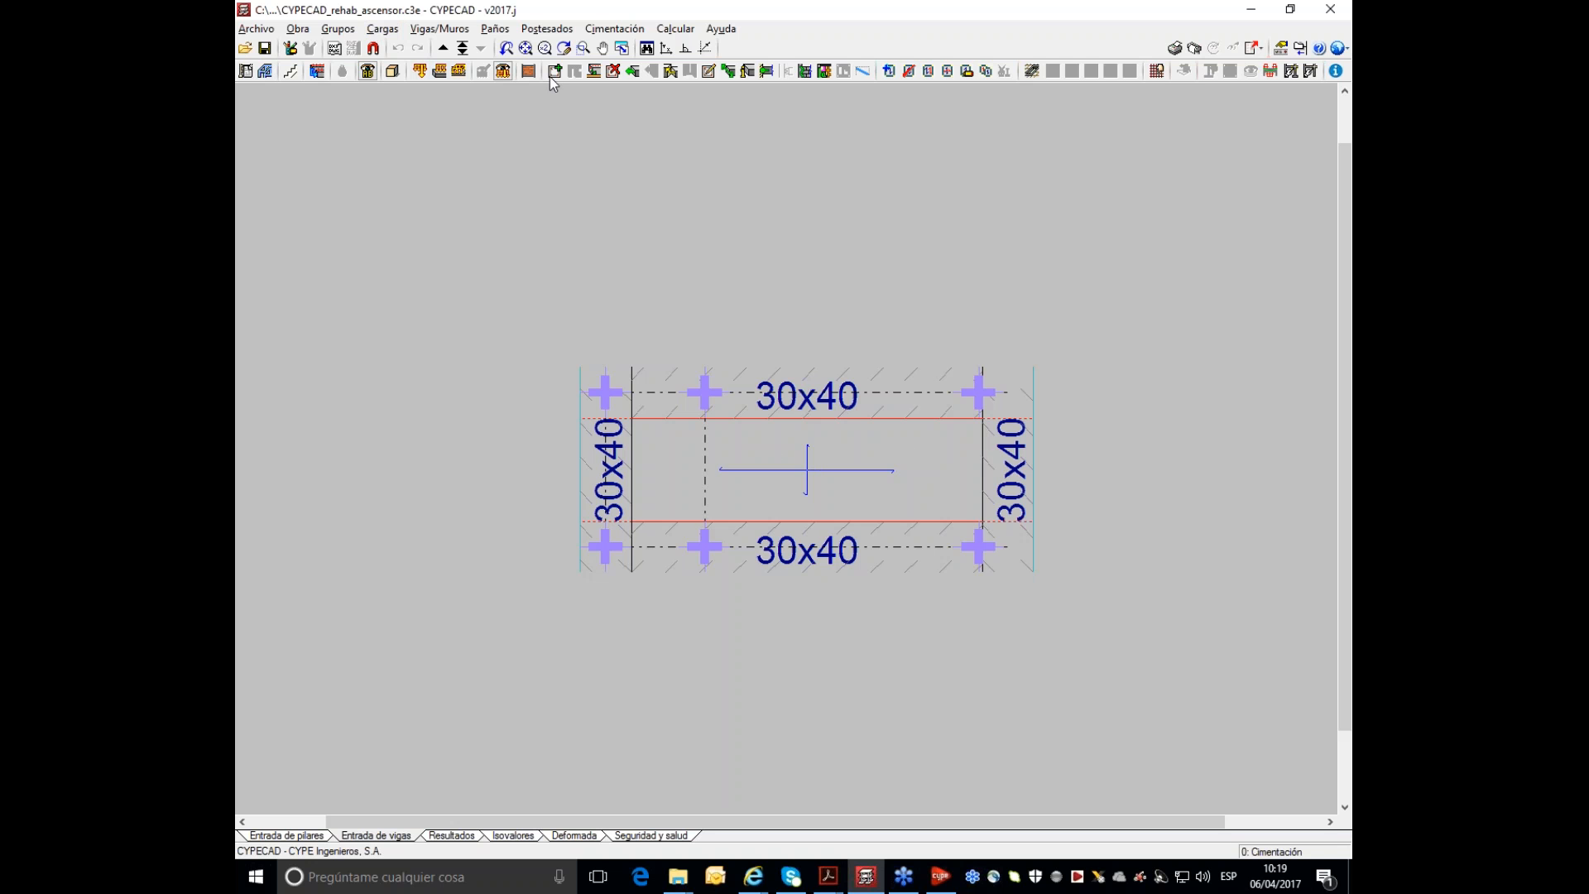
pyautogui.click(257, 32)
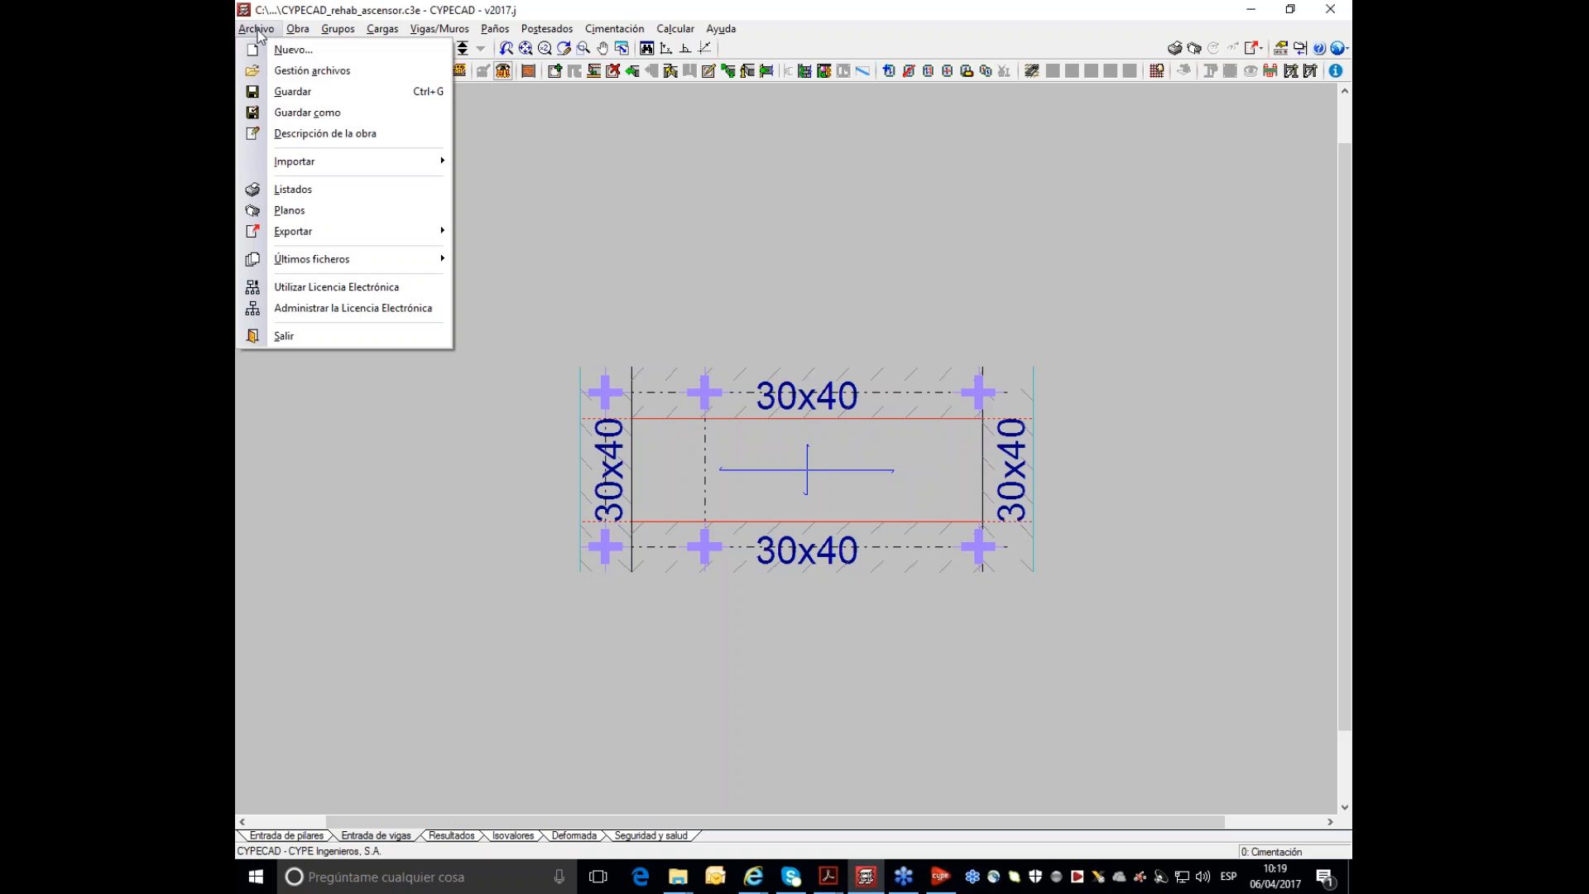
pyautogui.click(295, 53)
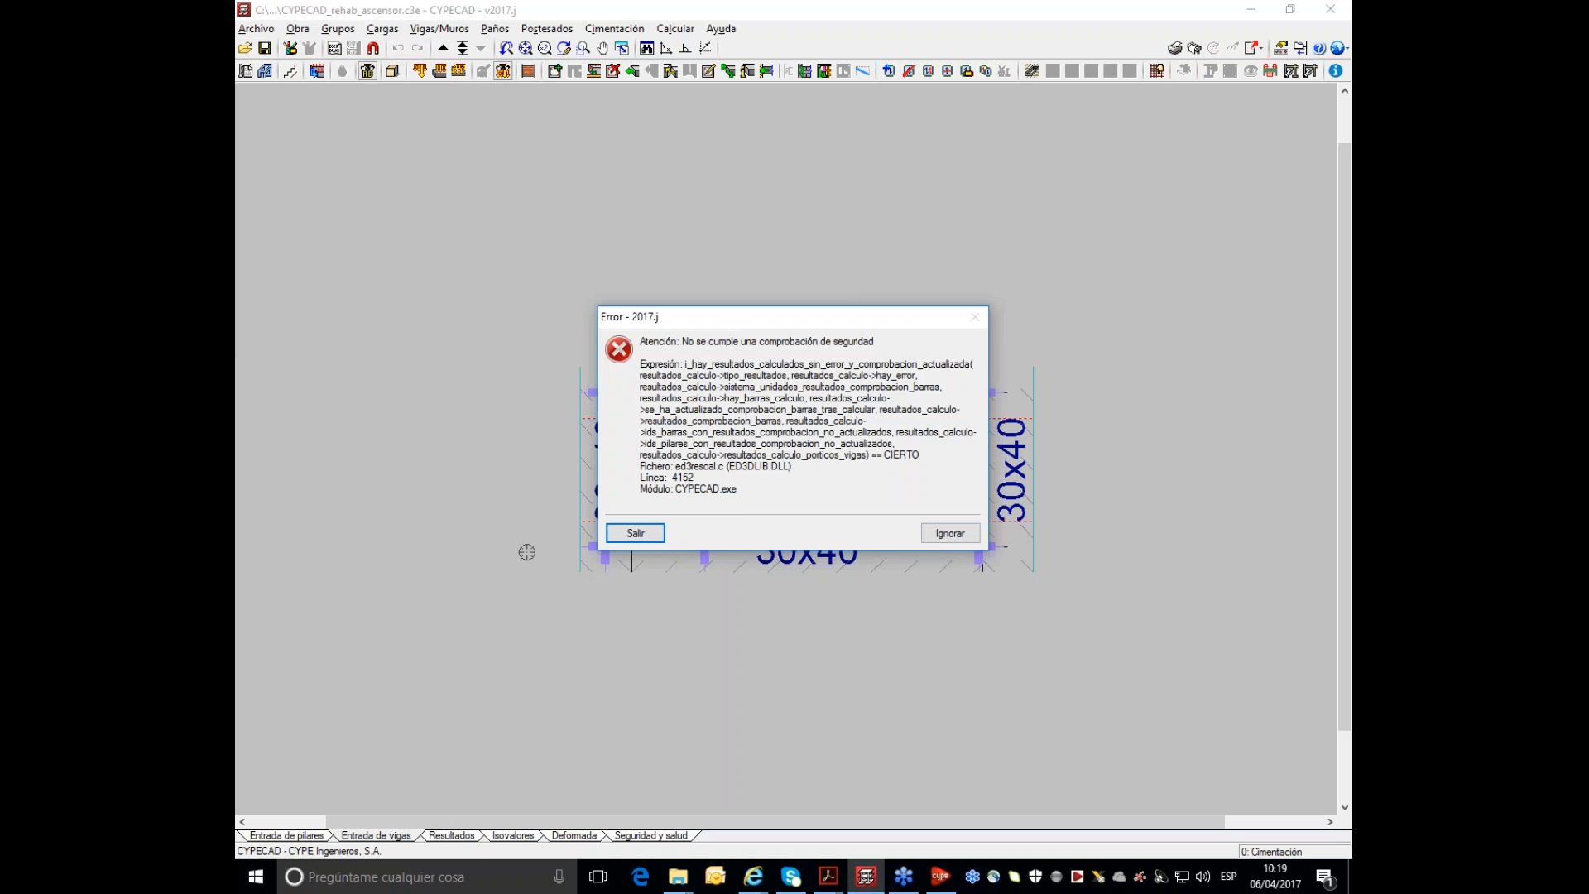
pyautogui.click(653, 540)
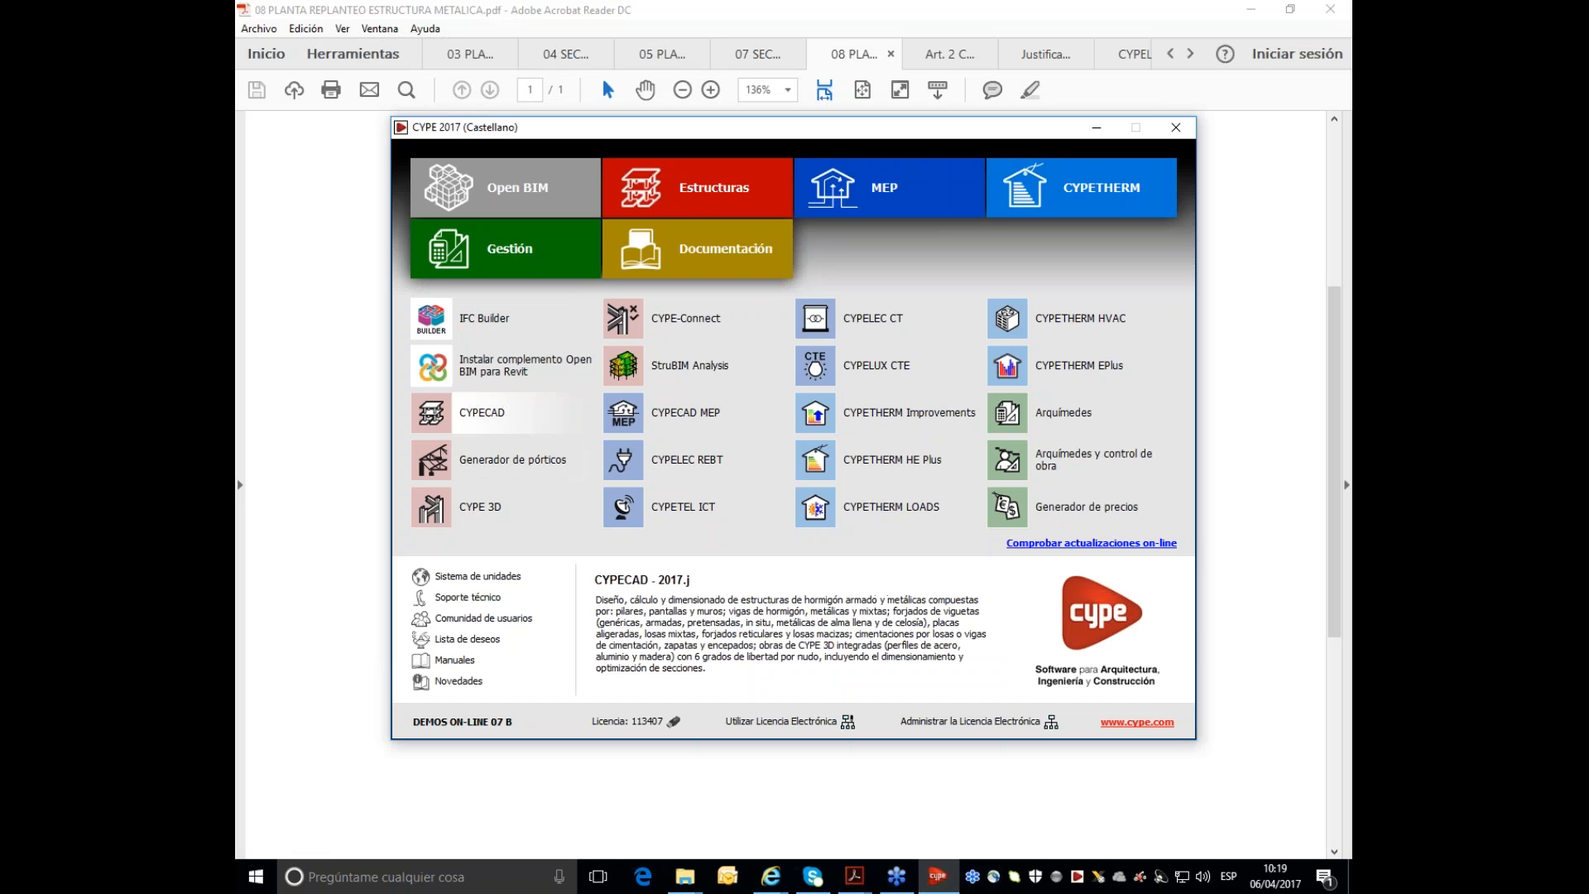
# - Launch CYPECAD from the CYPE 2017 launcher and create an empty job named demo8 without importing a BIM model
pyautogui.click(475, 412)
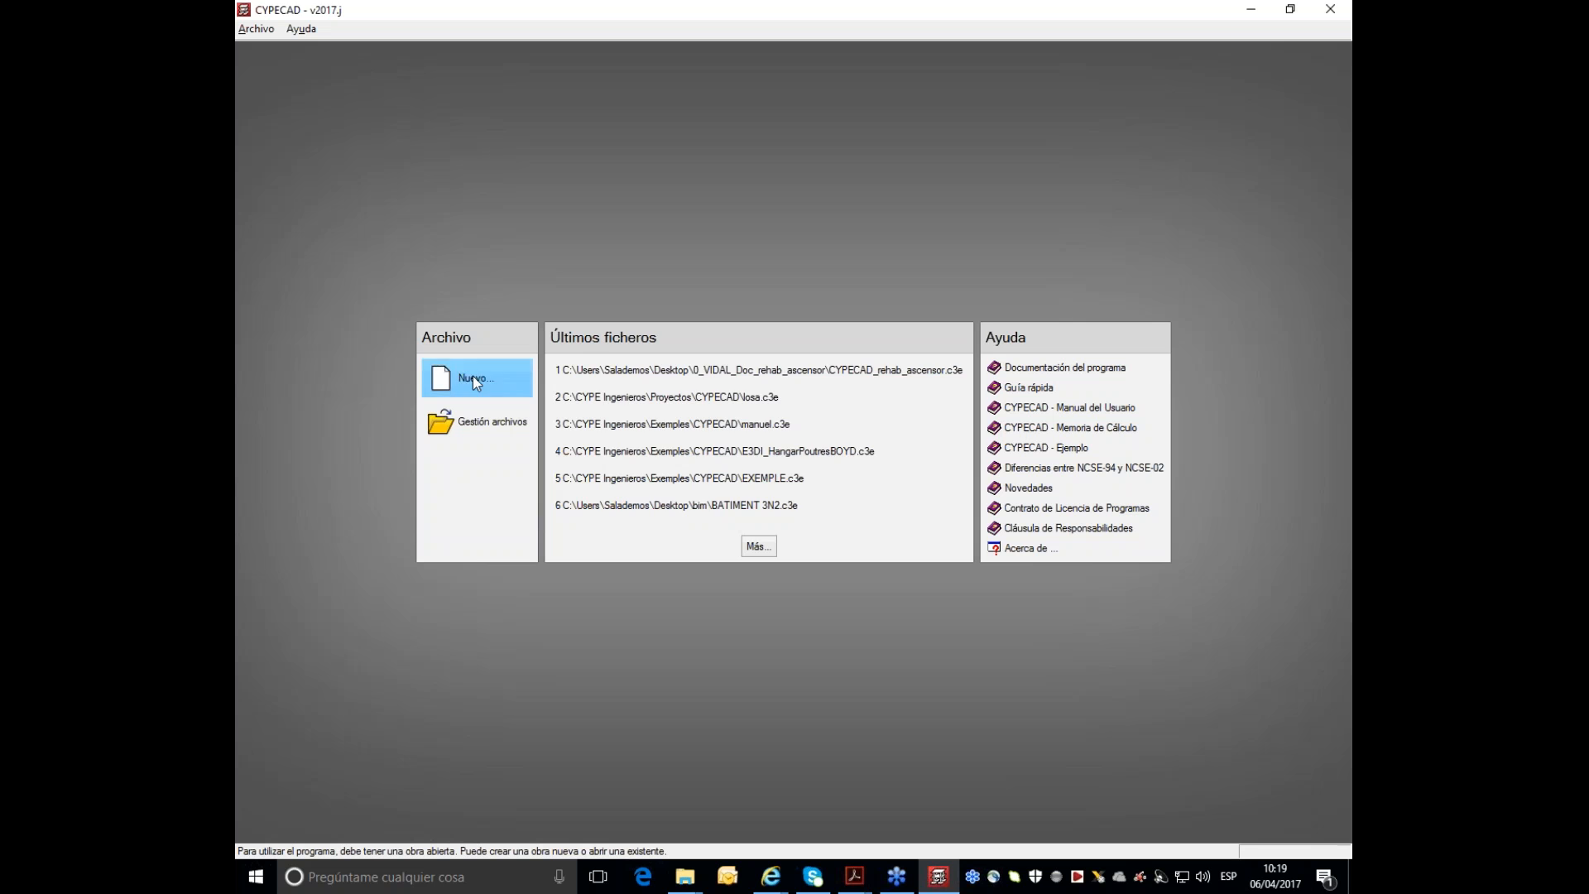
pyautogui.click(474, 375)
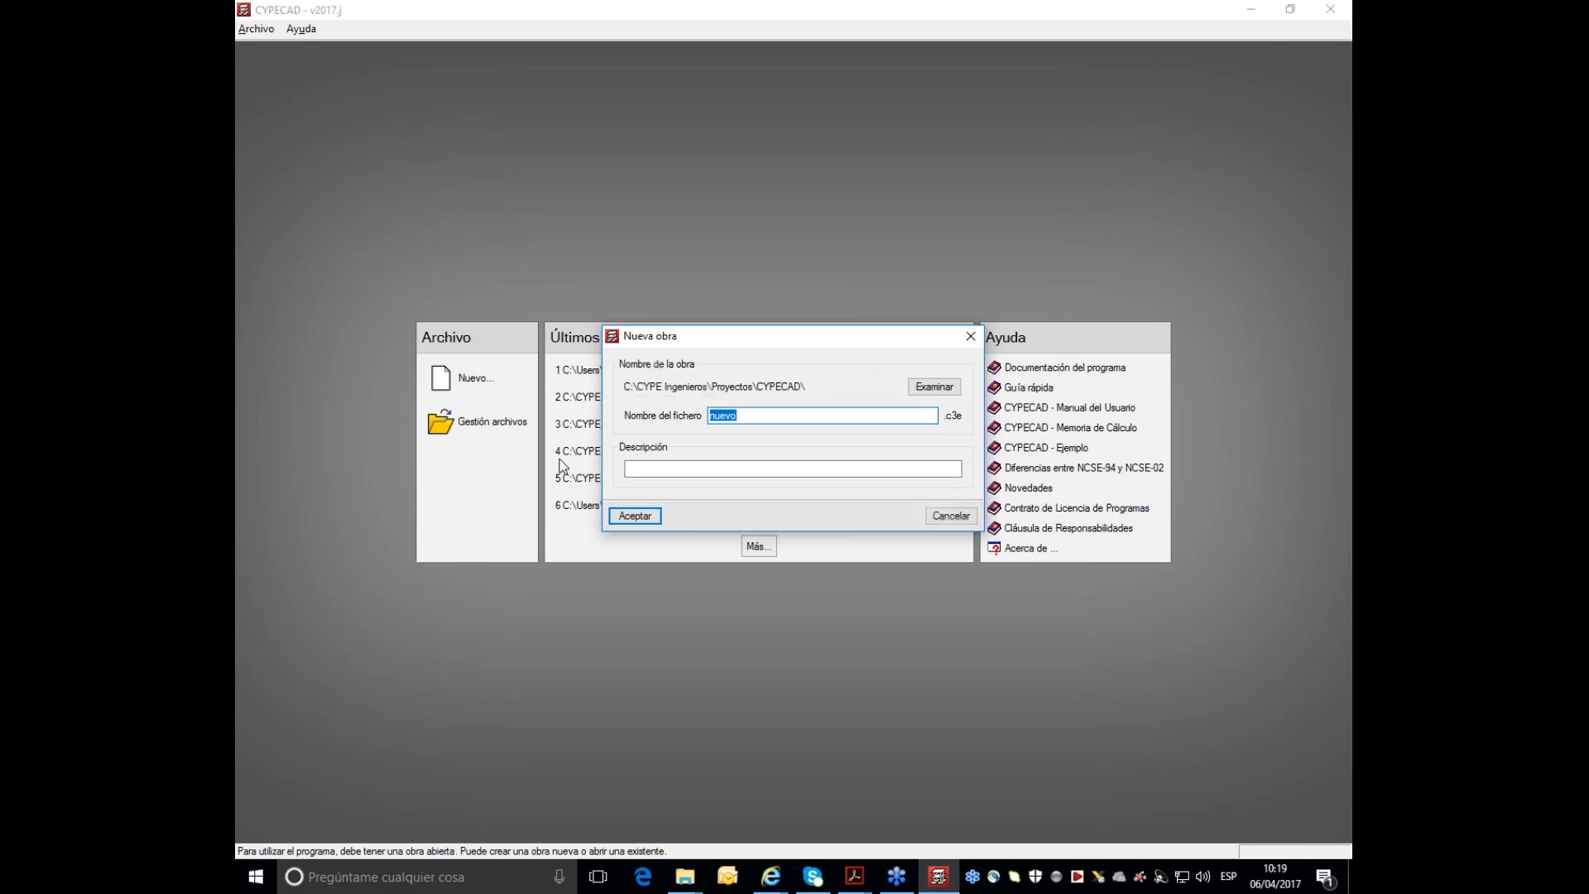
pyautogui.click(756, 420)
pyautogui.click(625, 518)
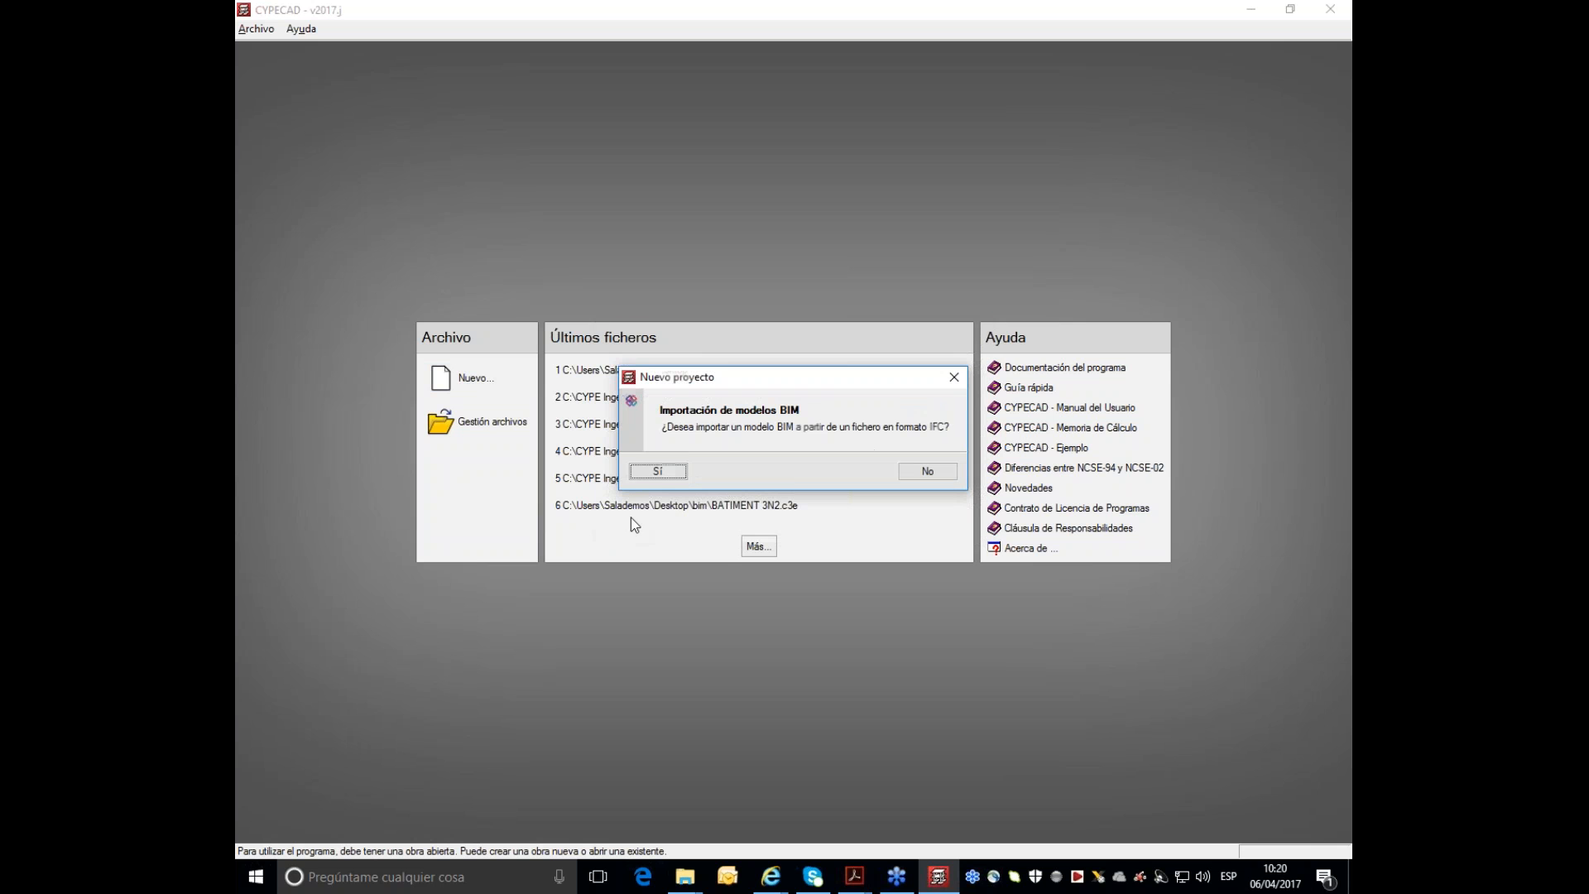
pyautogui.click(925, 473)
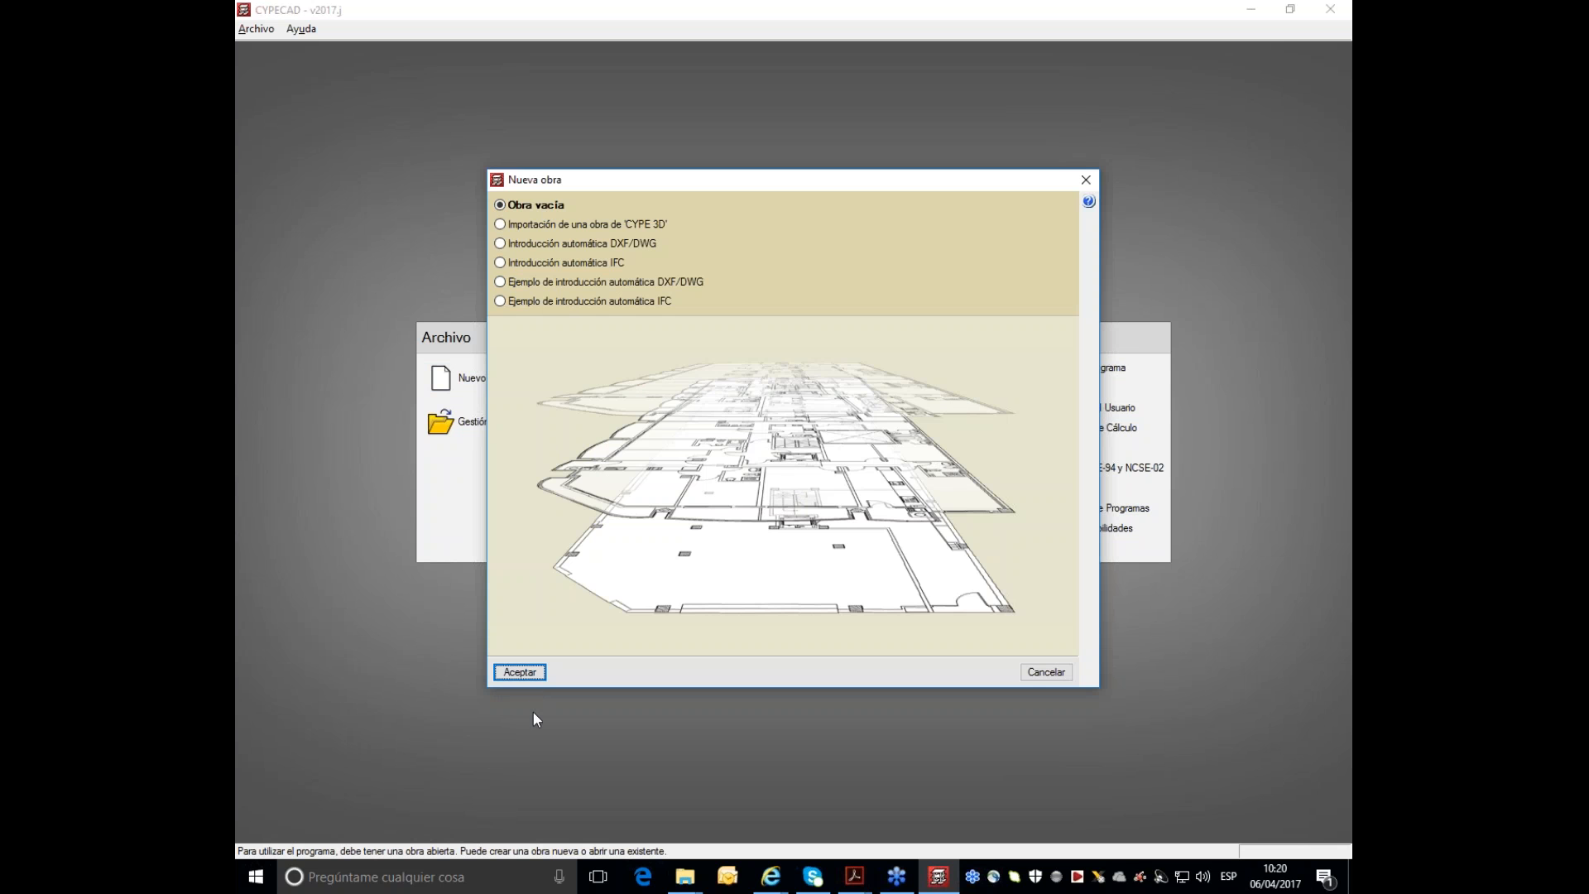
pyautogui.click(520, 672)
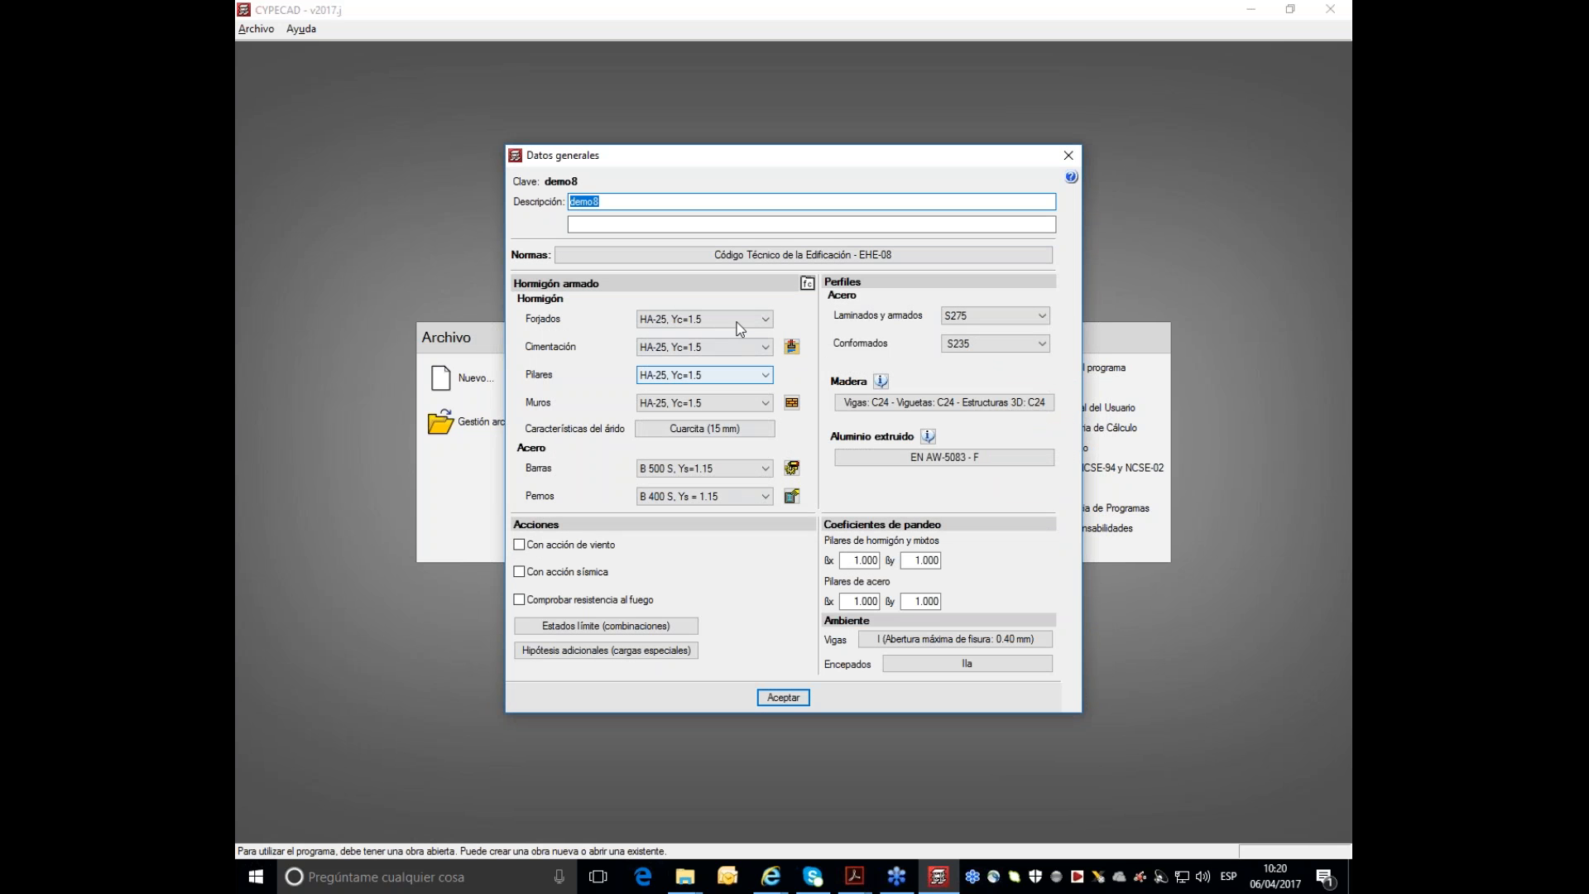
# - Accept the Spanish CTE and EHE-08 standards, the default general data and the default limit states for the new job
pyautogui.click(776, 254)
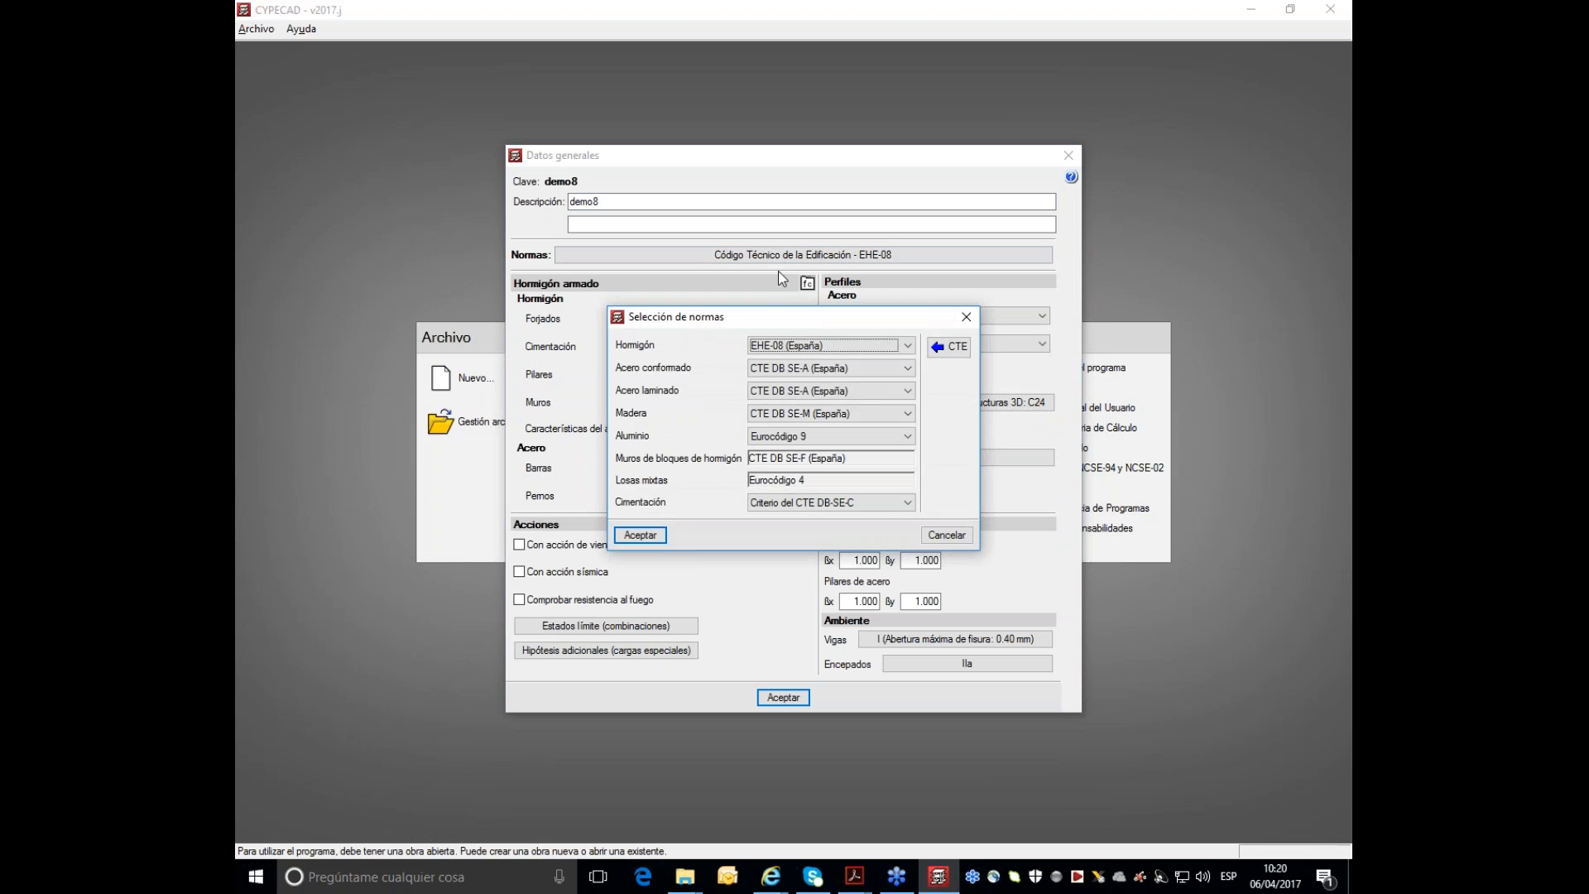
pyautogui.click(639, 534)
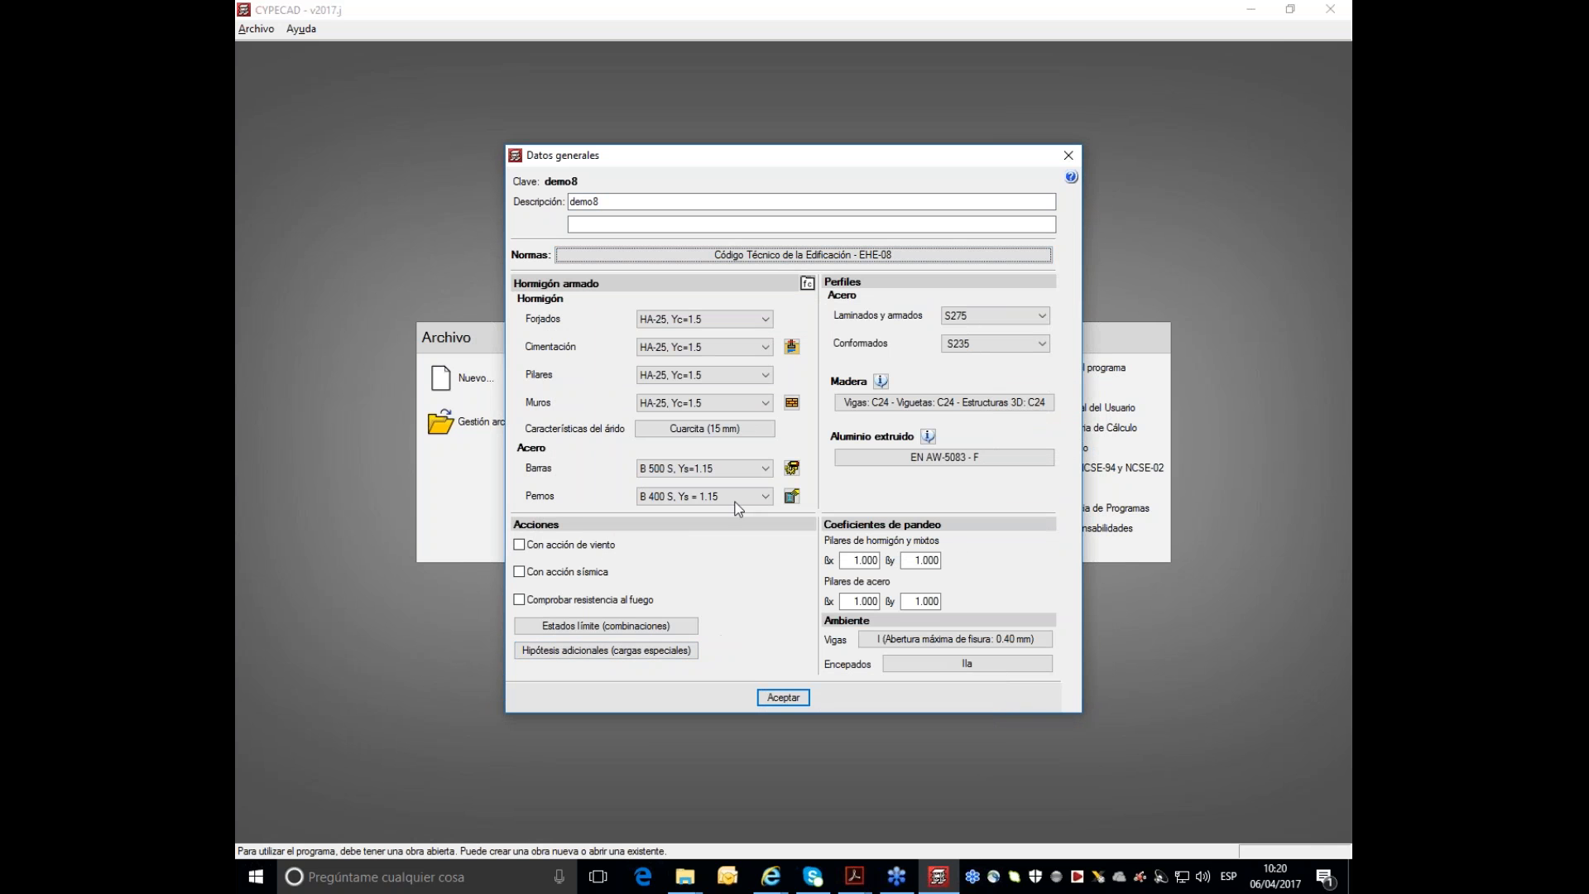
pyautogui.click(783, 697)
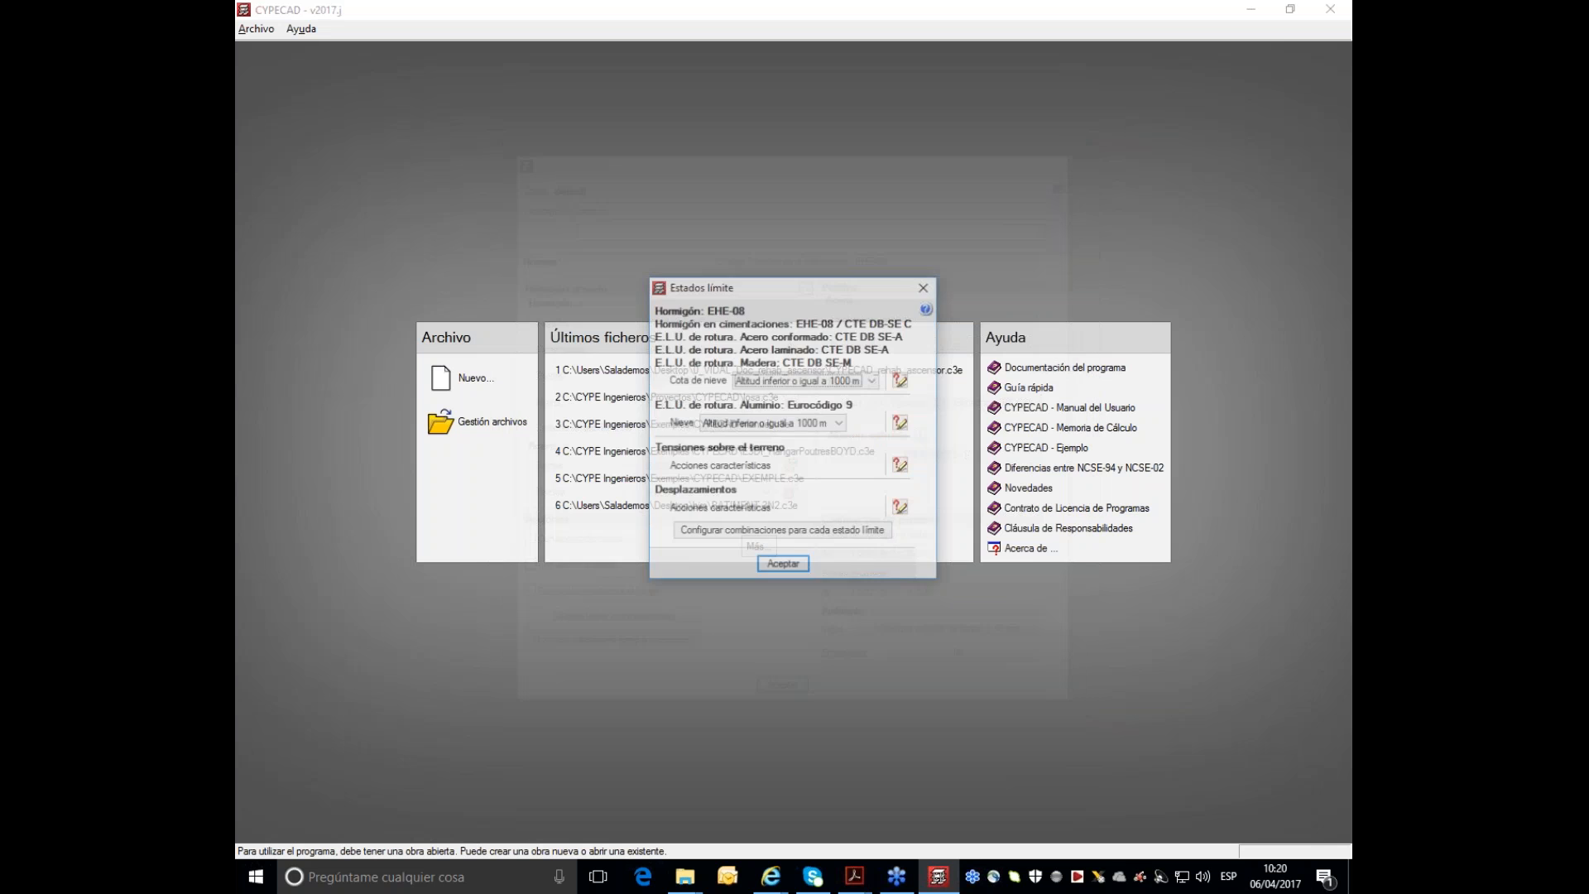
pyautogui.click(782, 566)
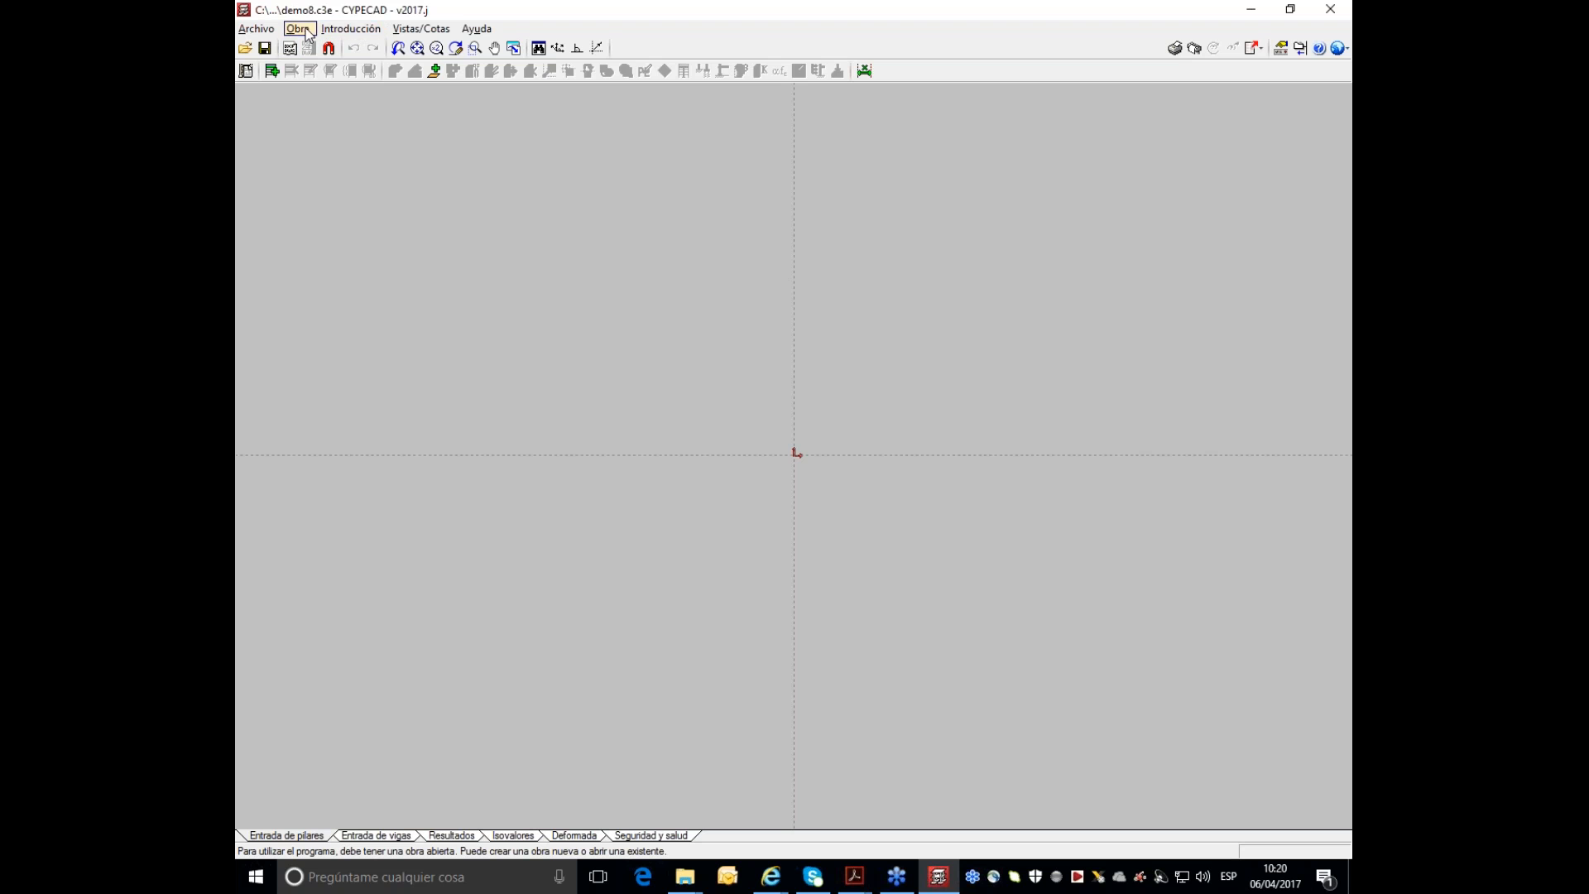
# - Create a new contour named losa in the column entry environment
pyautogui.click(349, 28)
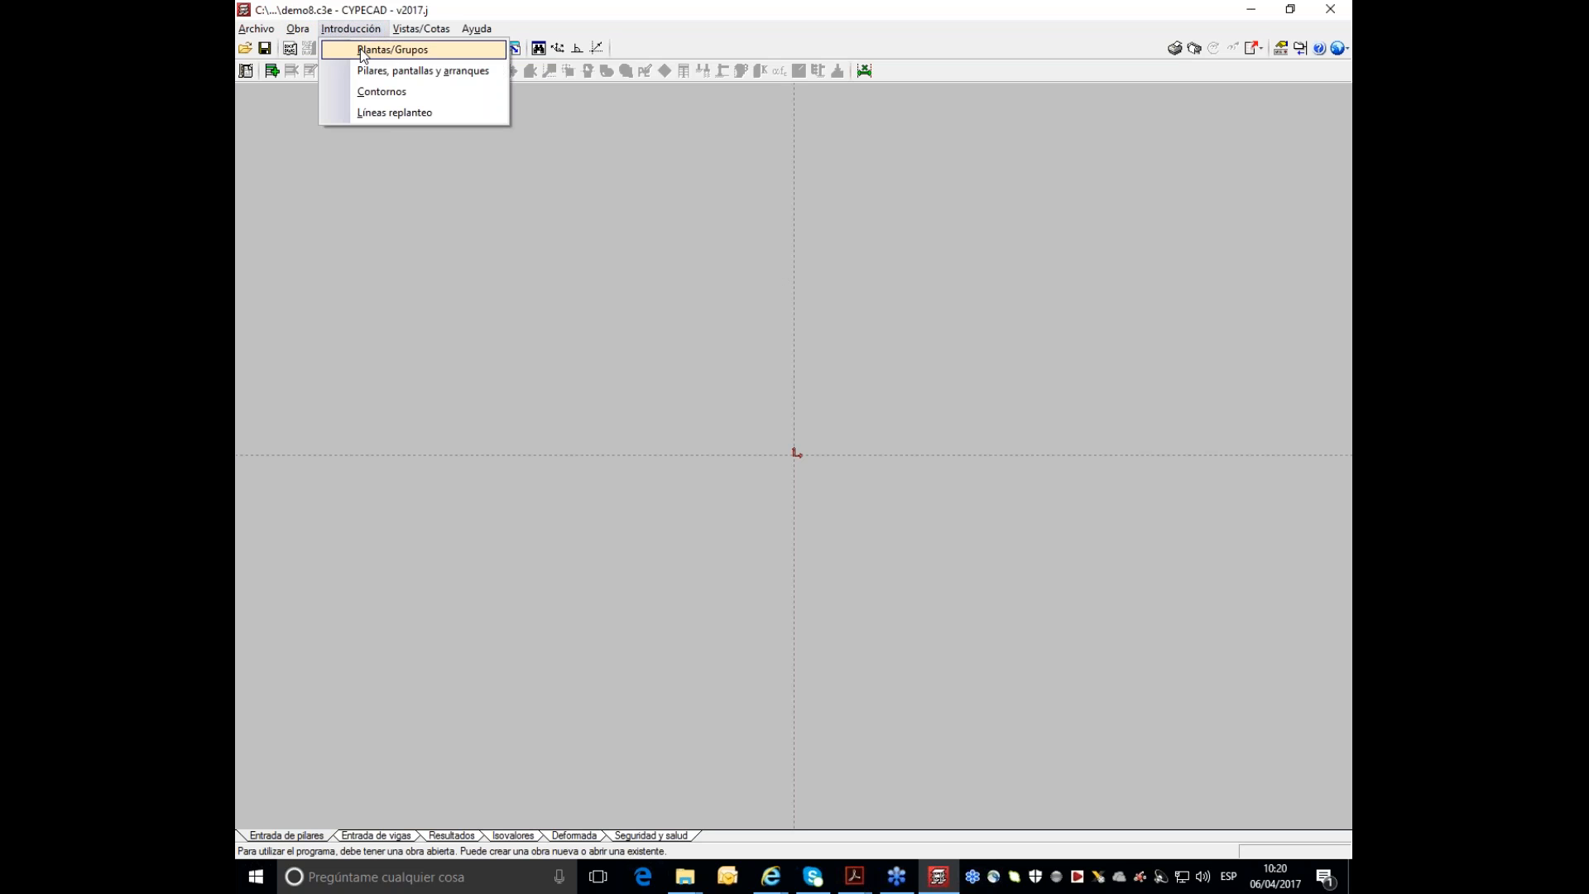
pyautogui.click(376, 91)
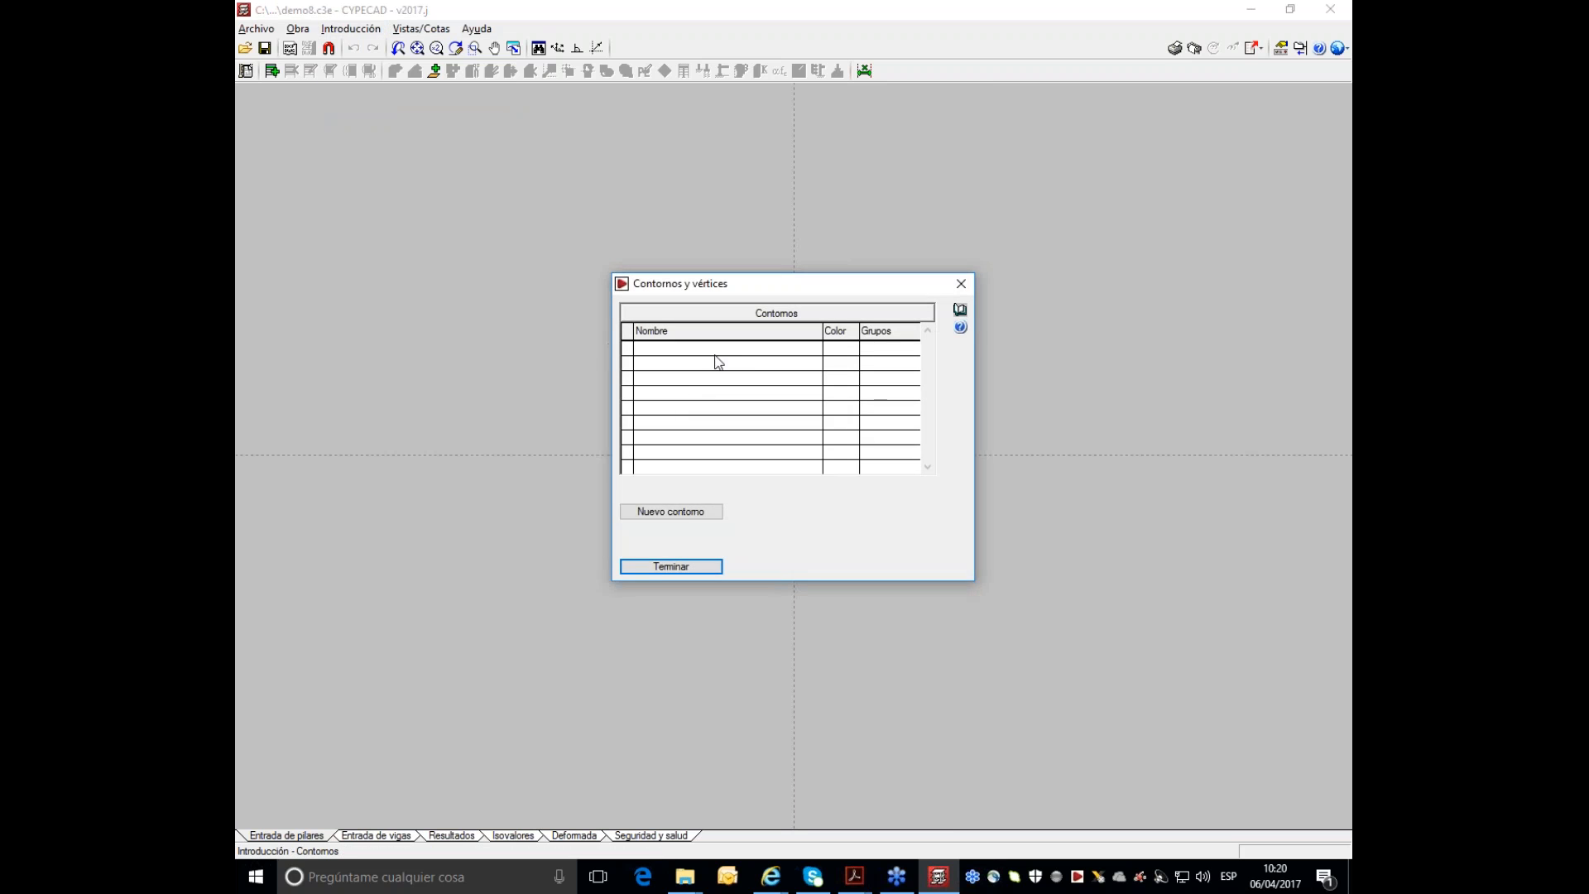
pyautogui.click(671, 511)
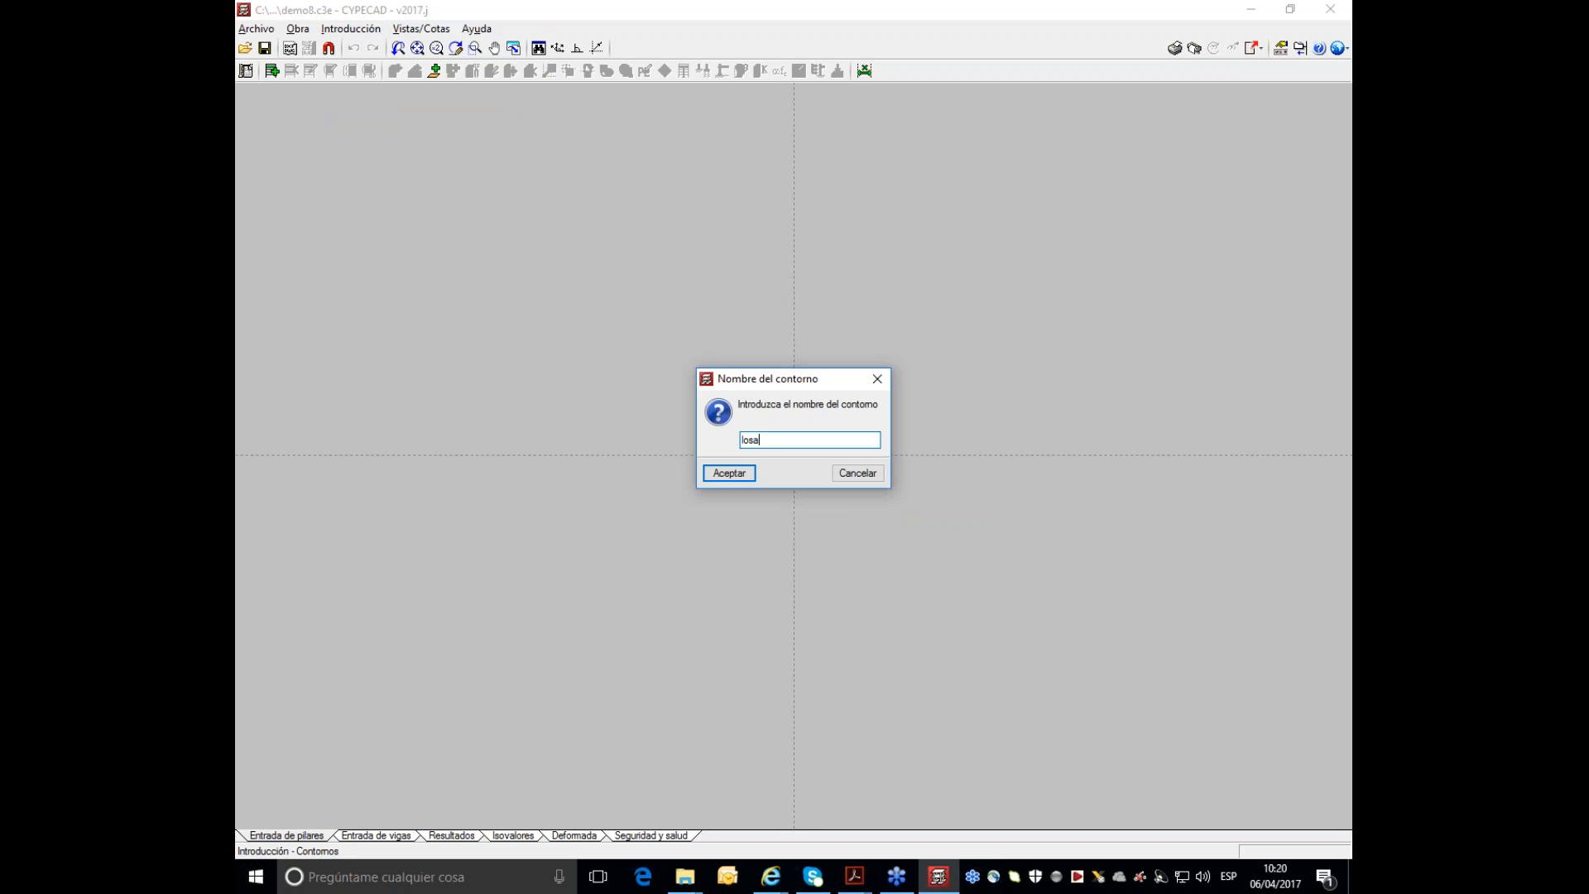
pyautogui.click(747, 473)
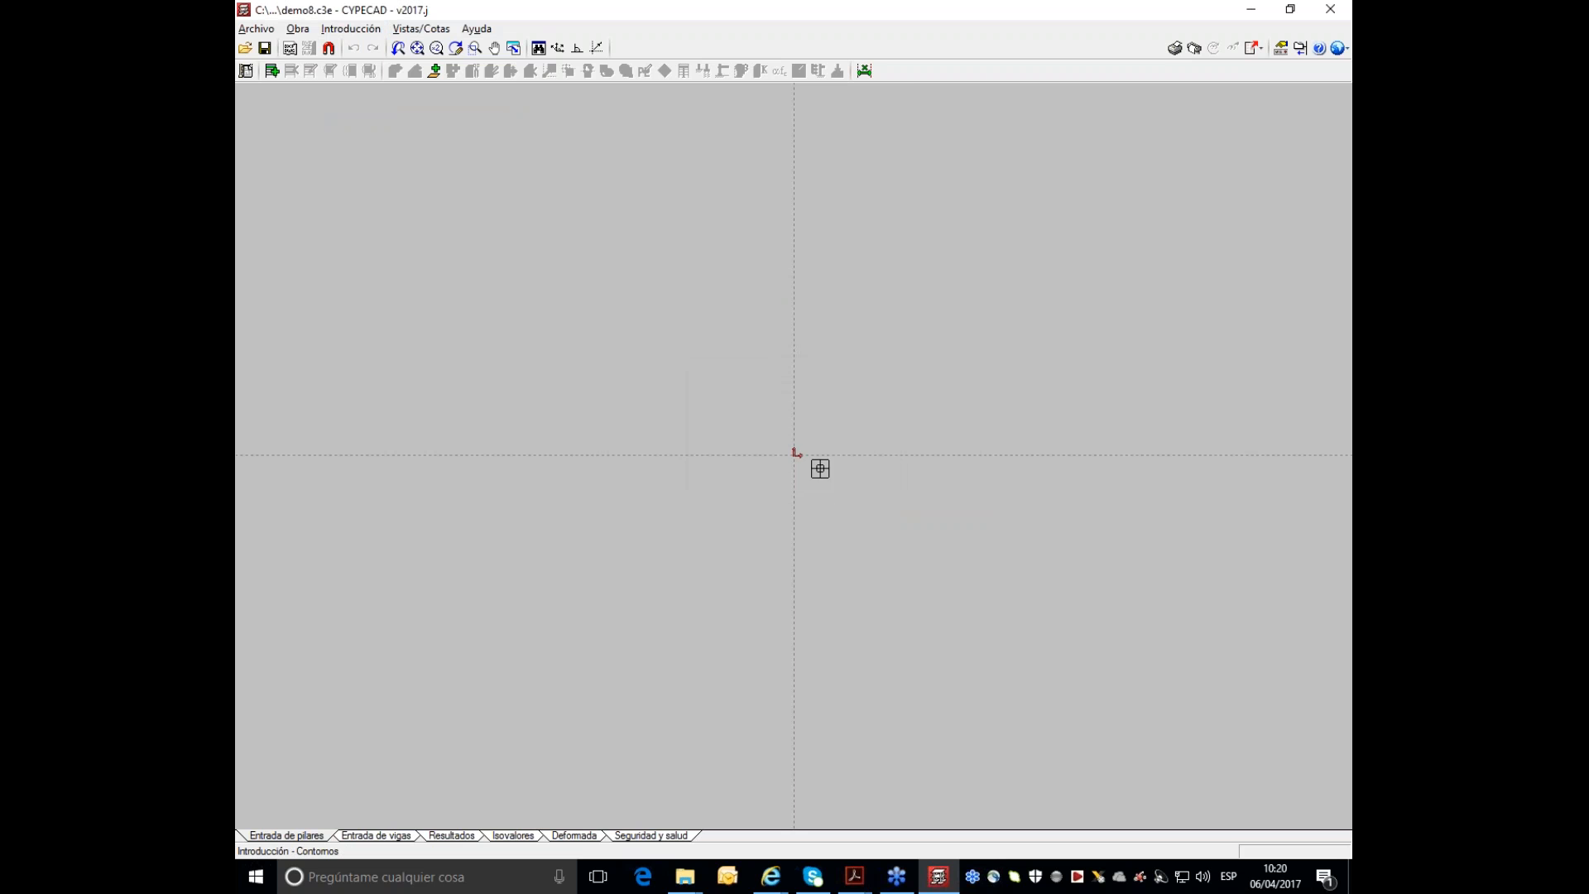
# - Draw the first edge of the losa contour horizontally from the origin, 2.650 m long
pyautogui.scroll(2, 797, 460)
pyautogui.moveTo(825, 448); pyautogui.dragTo(698, 447, button='middle')
pyautogui.click(653, 438)
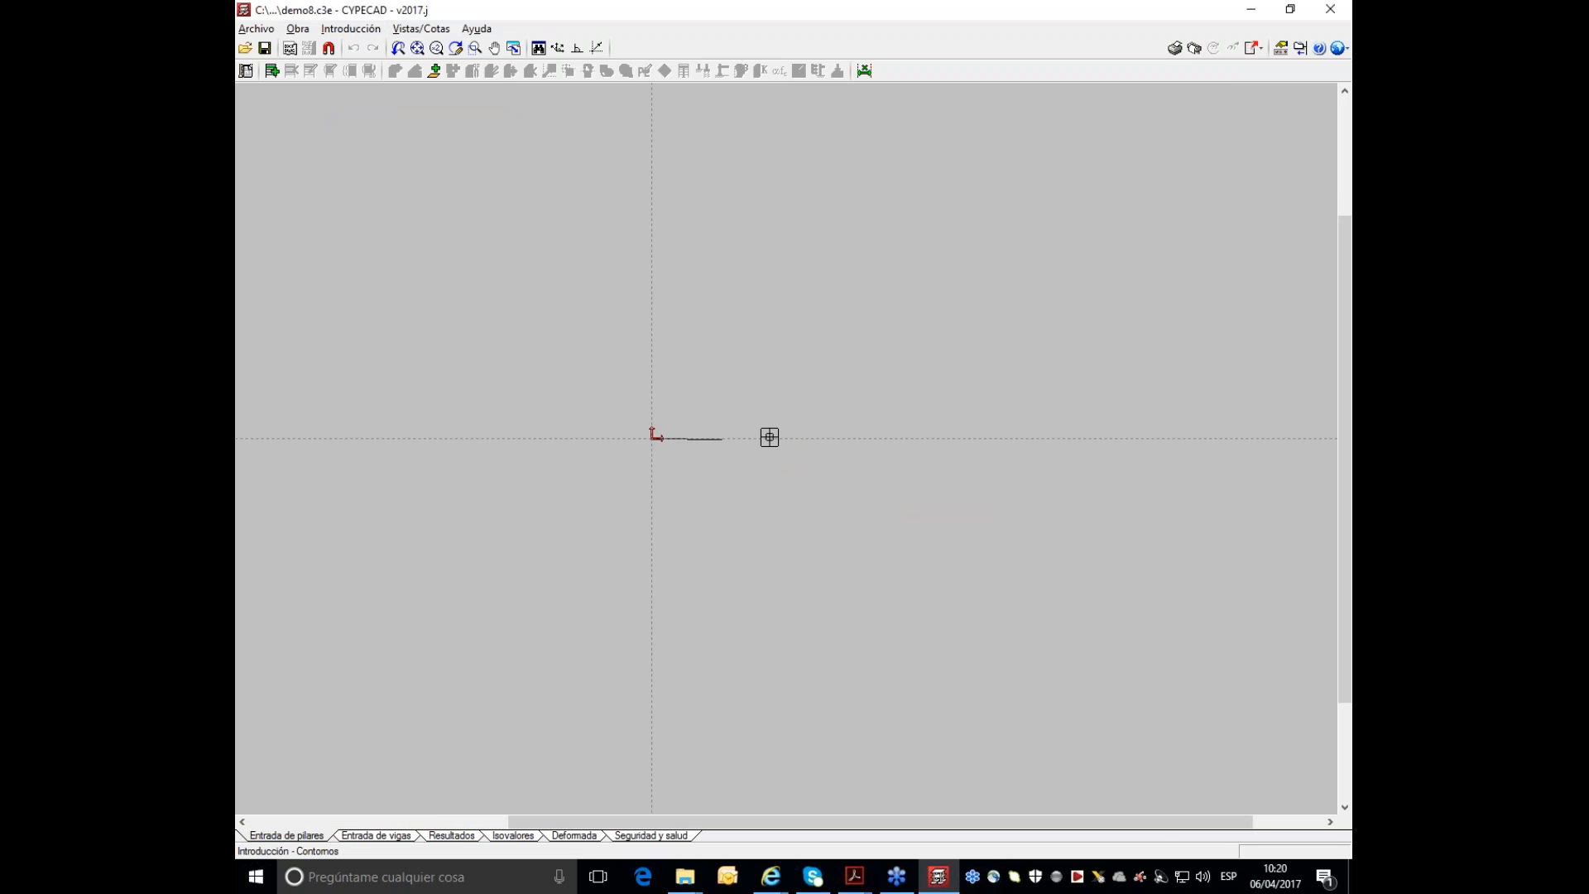
pyautogui.click(780, 437)
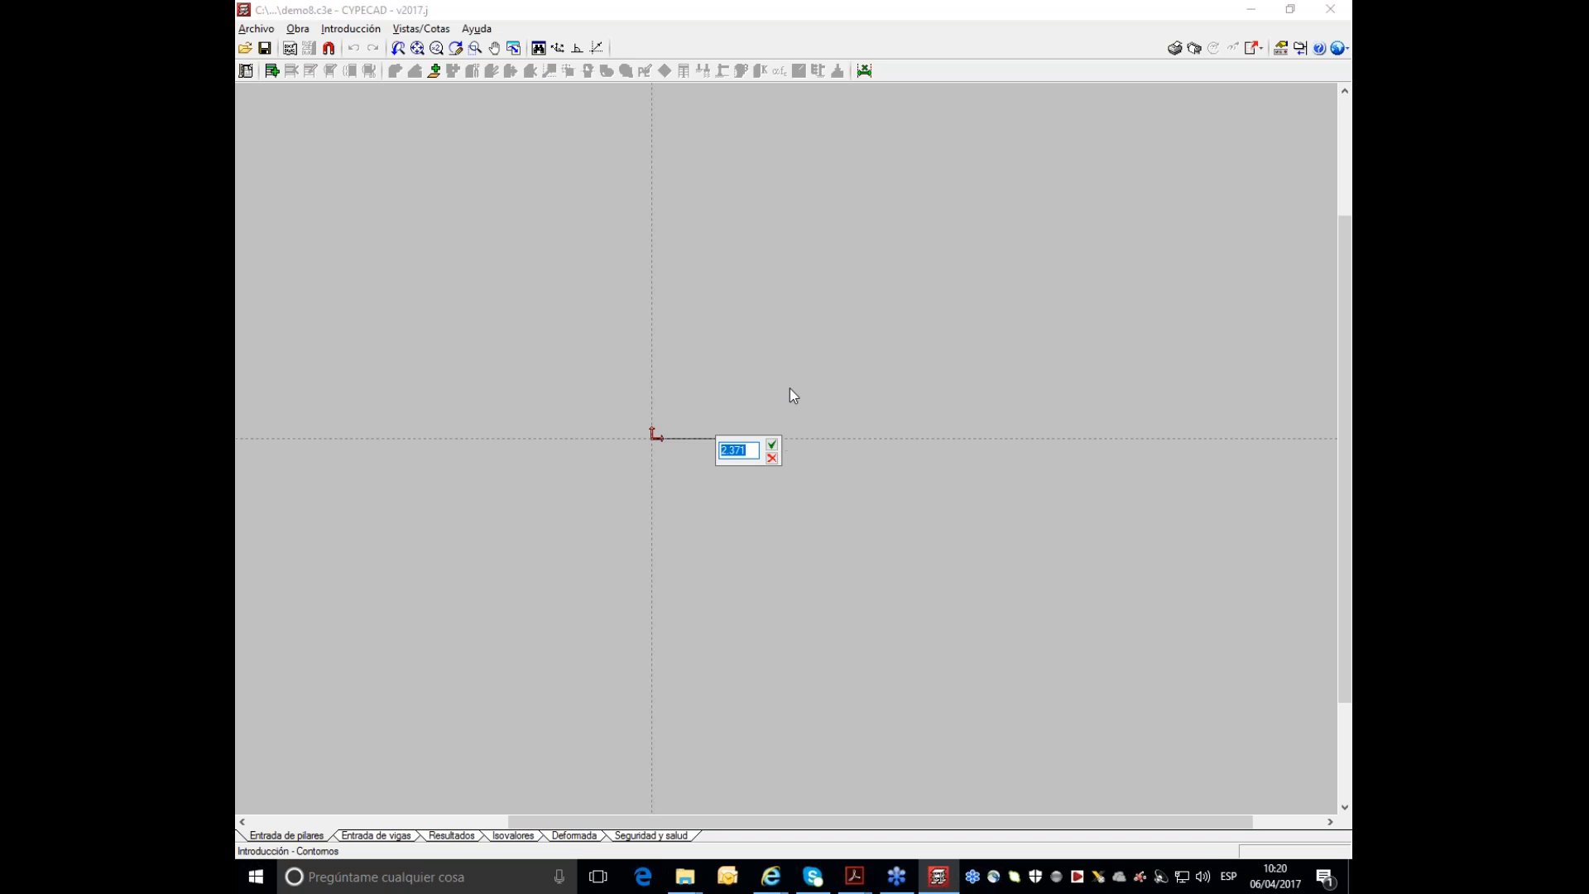
pyautogui.write('2.650')
pyautogui.press('Return')
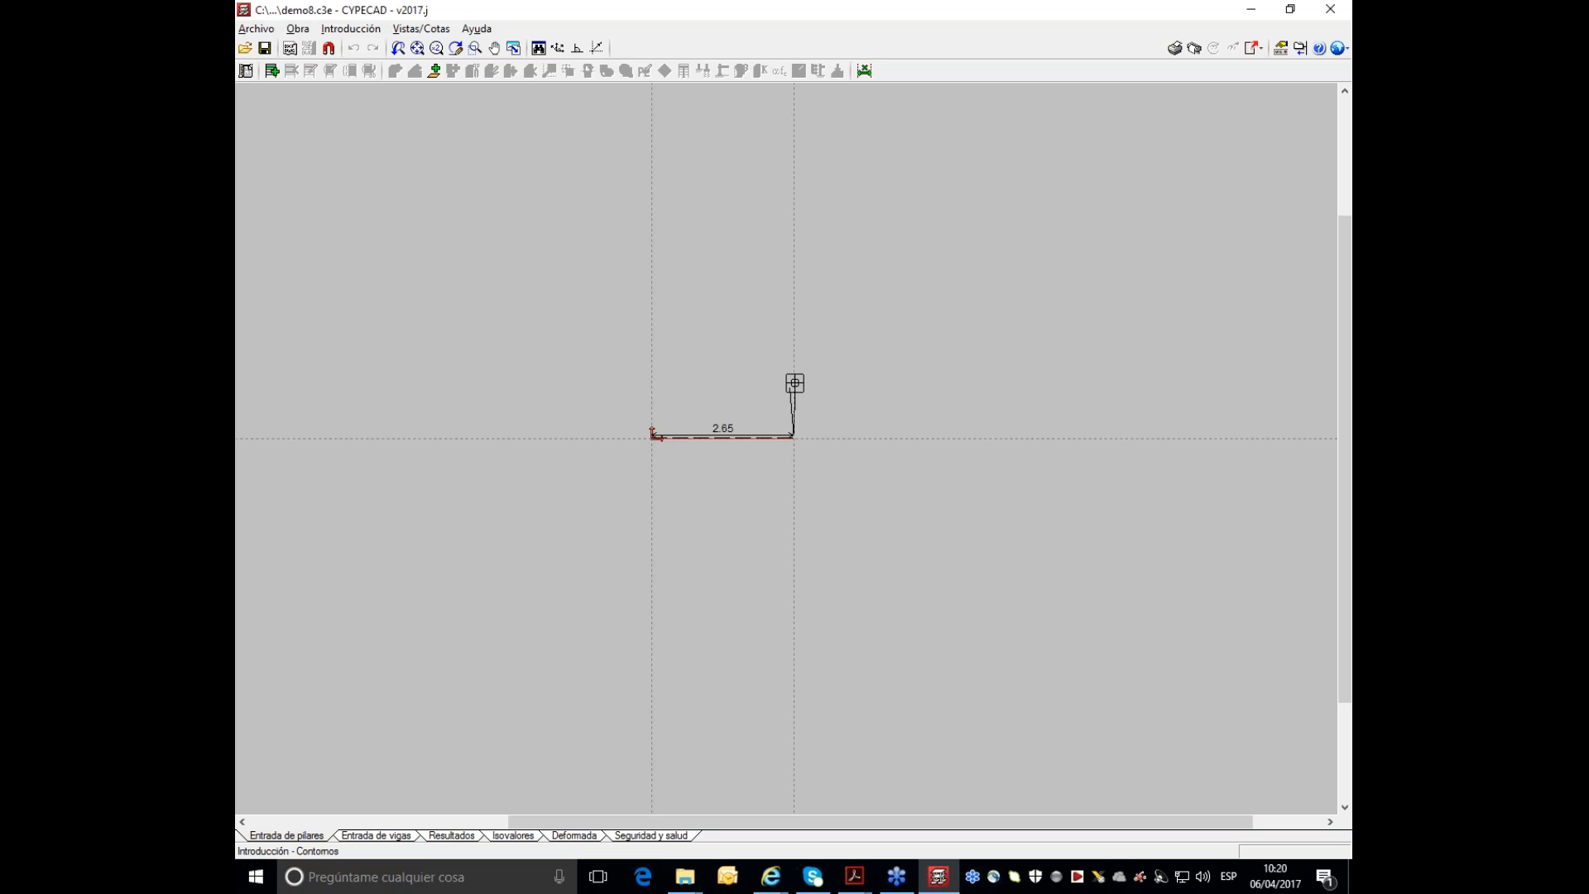
# - Complete the losa contour as a closed rectangle with a 1.200 m perpendicular side, and finish contour entry
pyautogui.write('1')
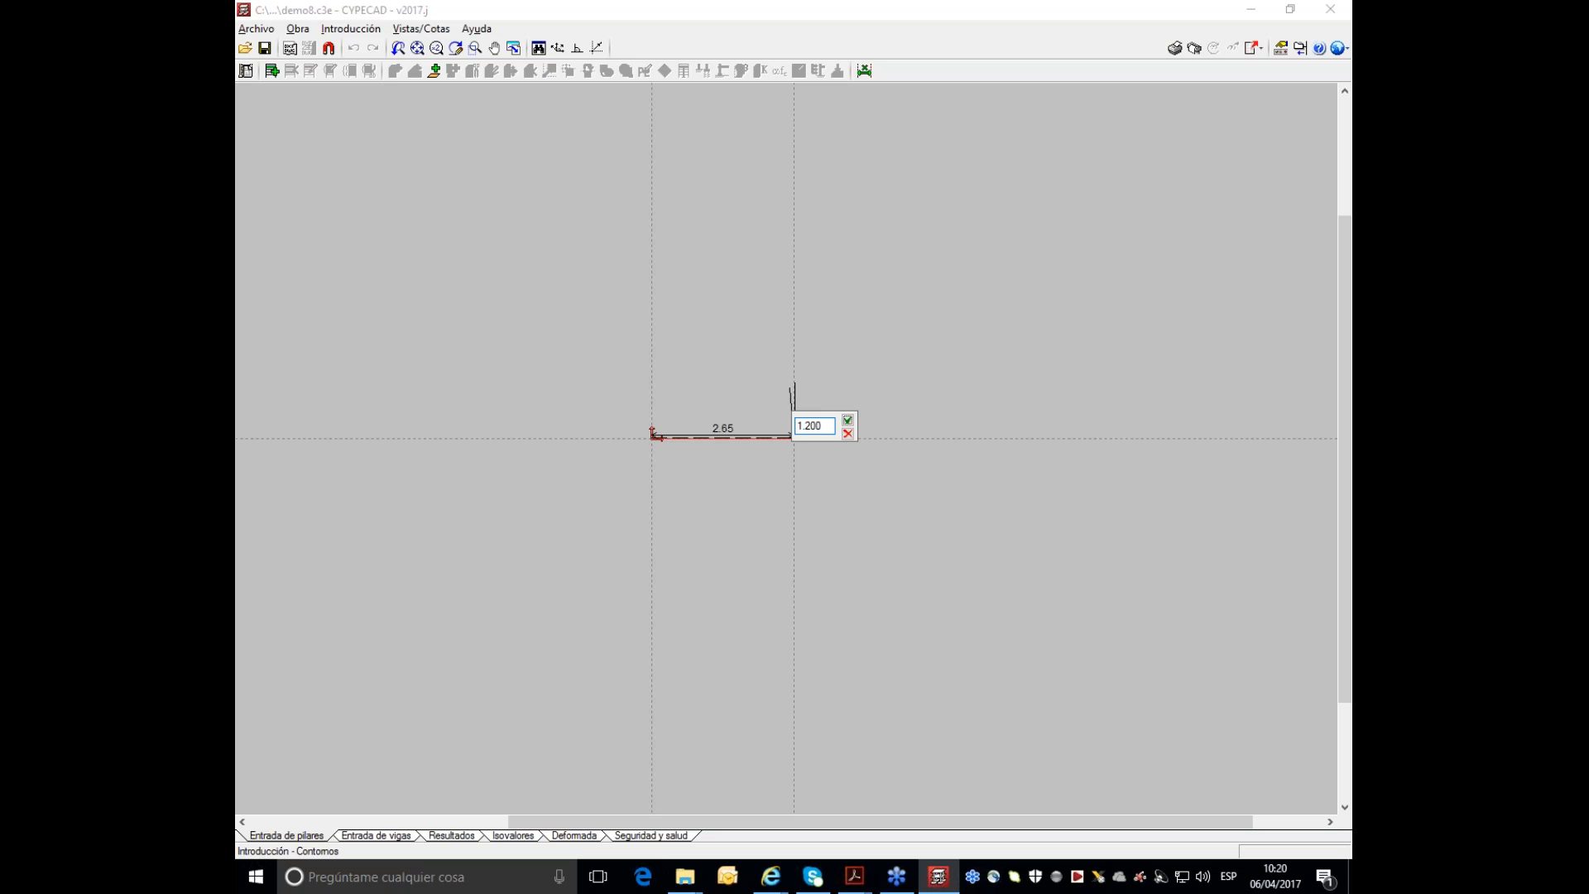
pyautogui.write('.200')
pyautogui.press('Return')
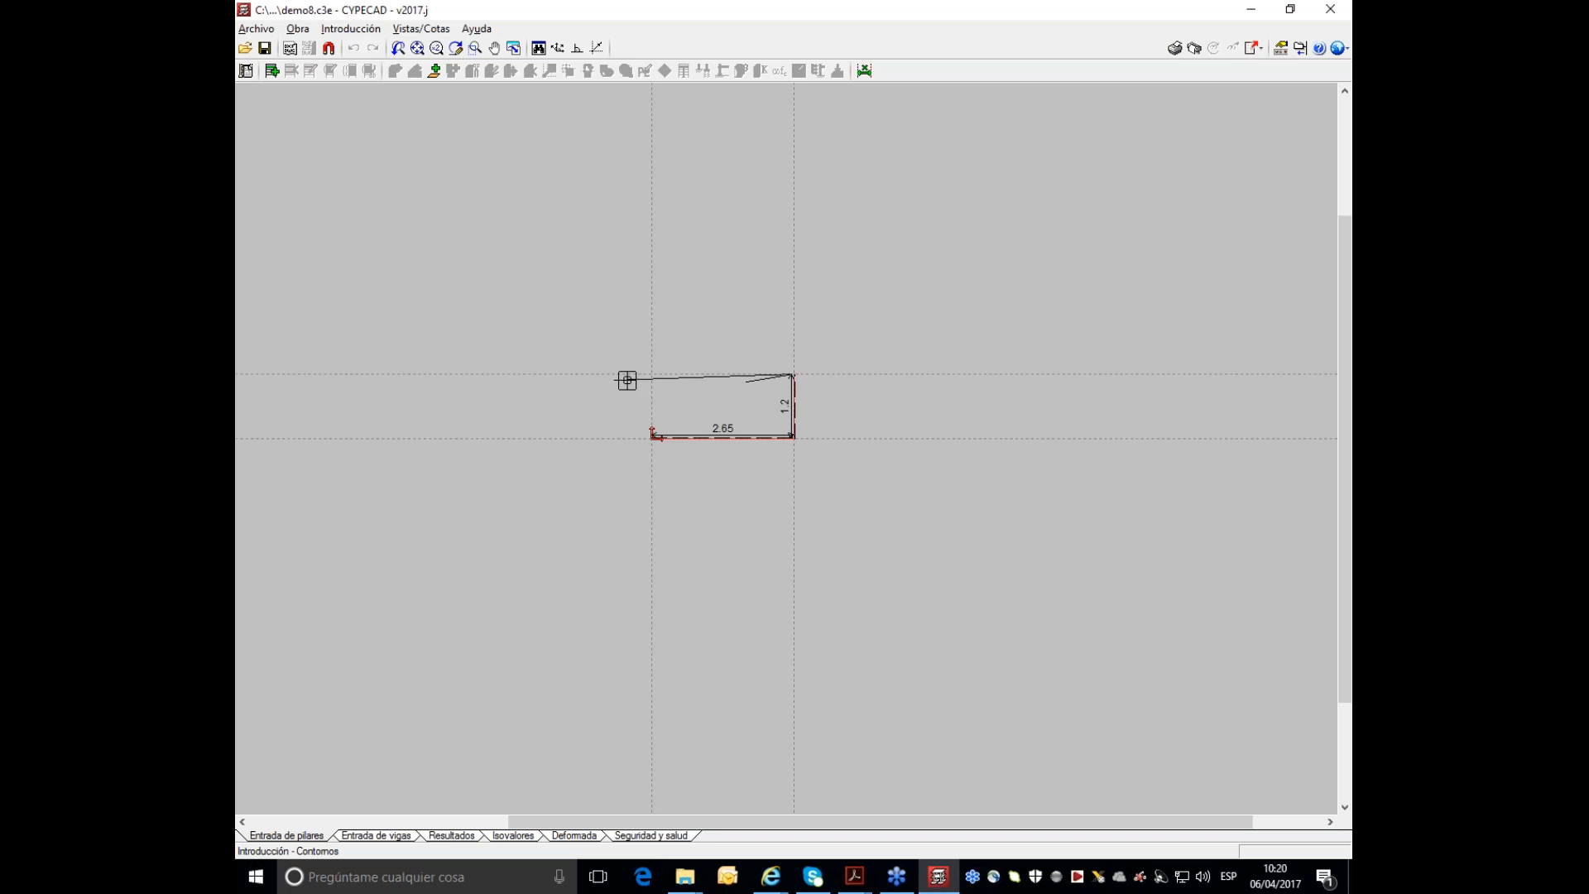
pyautogui.click(653, 374)
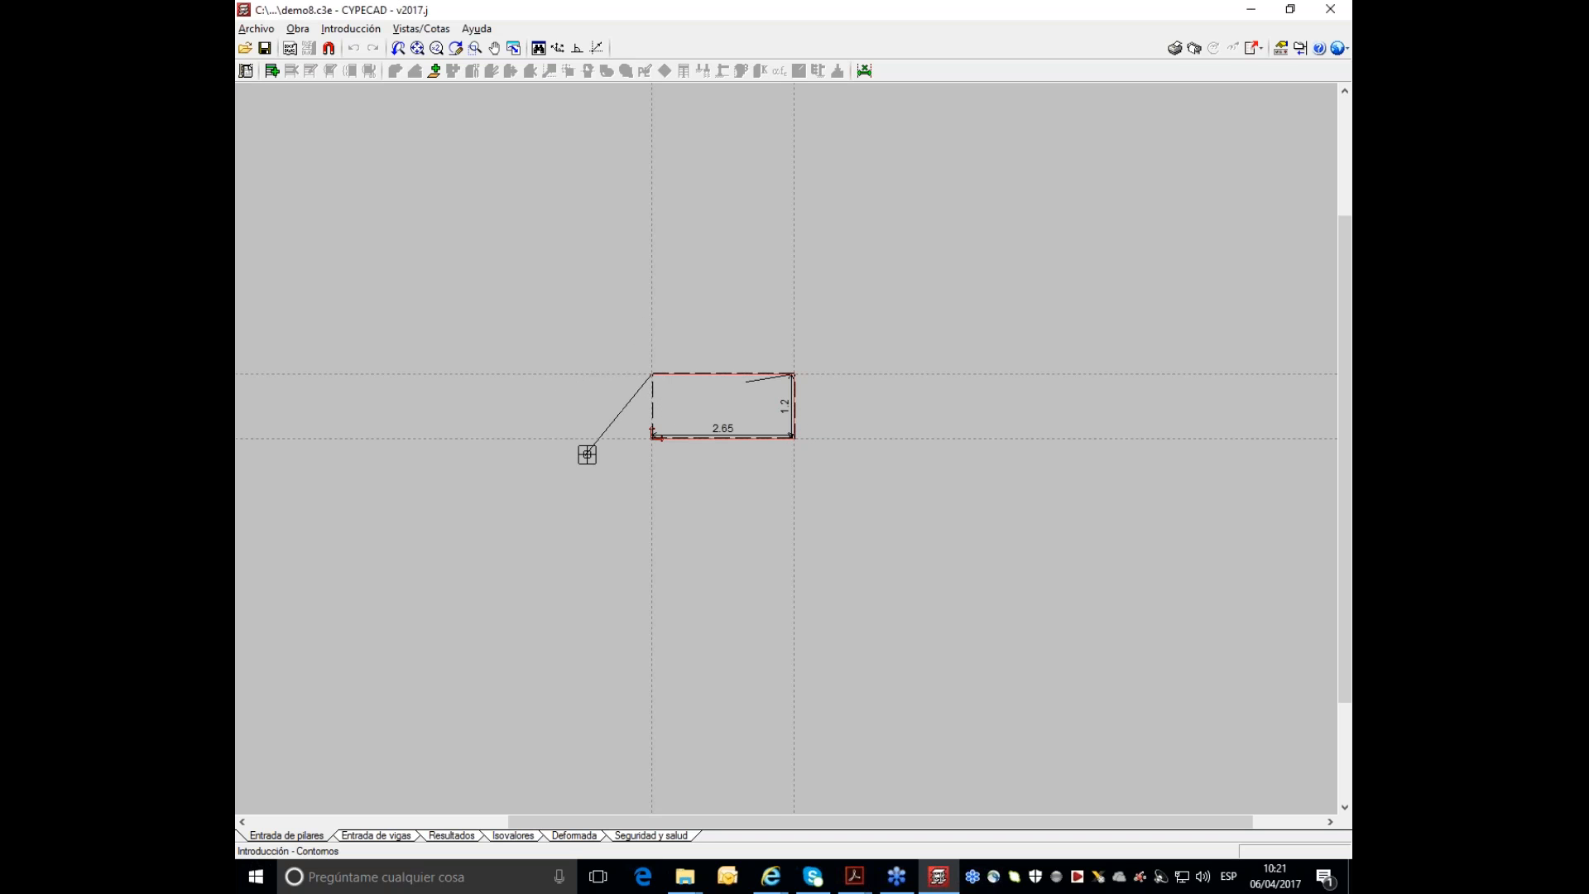
pyautogui.rightClick(630, 434)
pyautogui.click(799, 432)
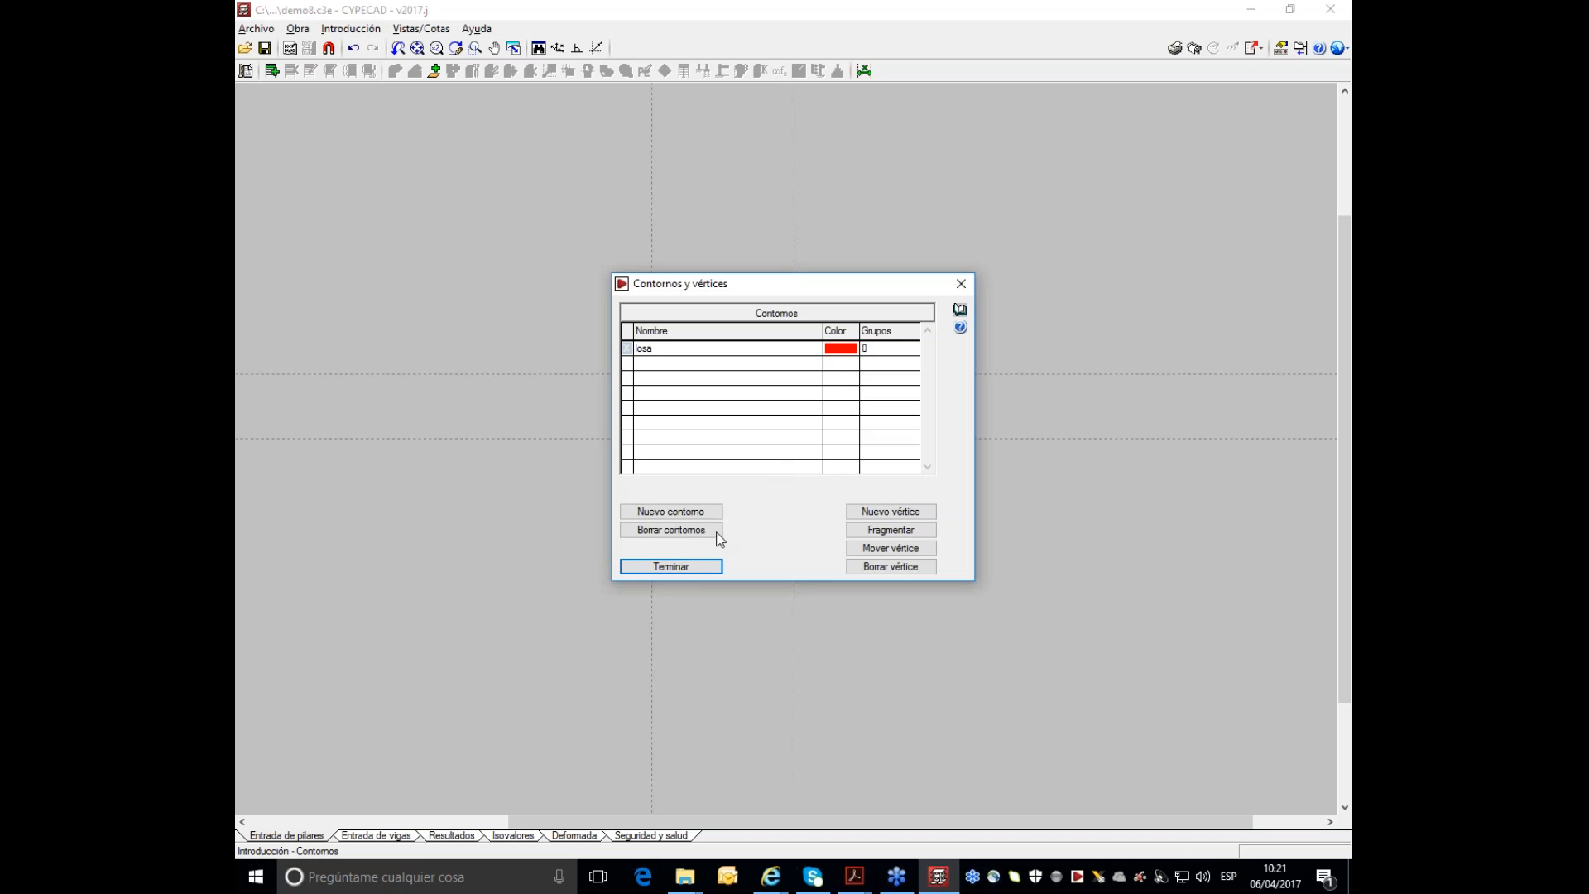
pyautogui.click(682, 563)
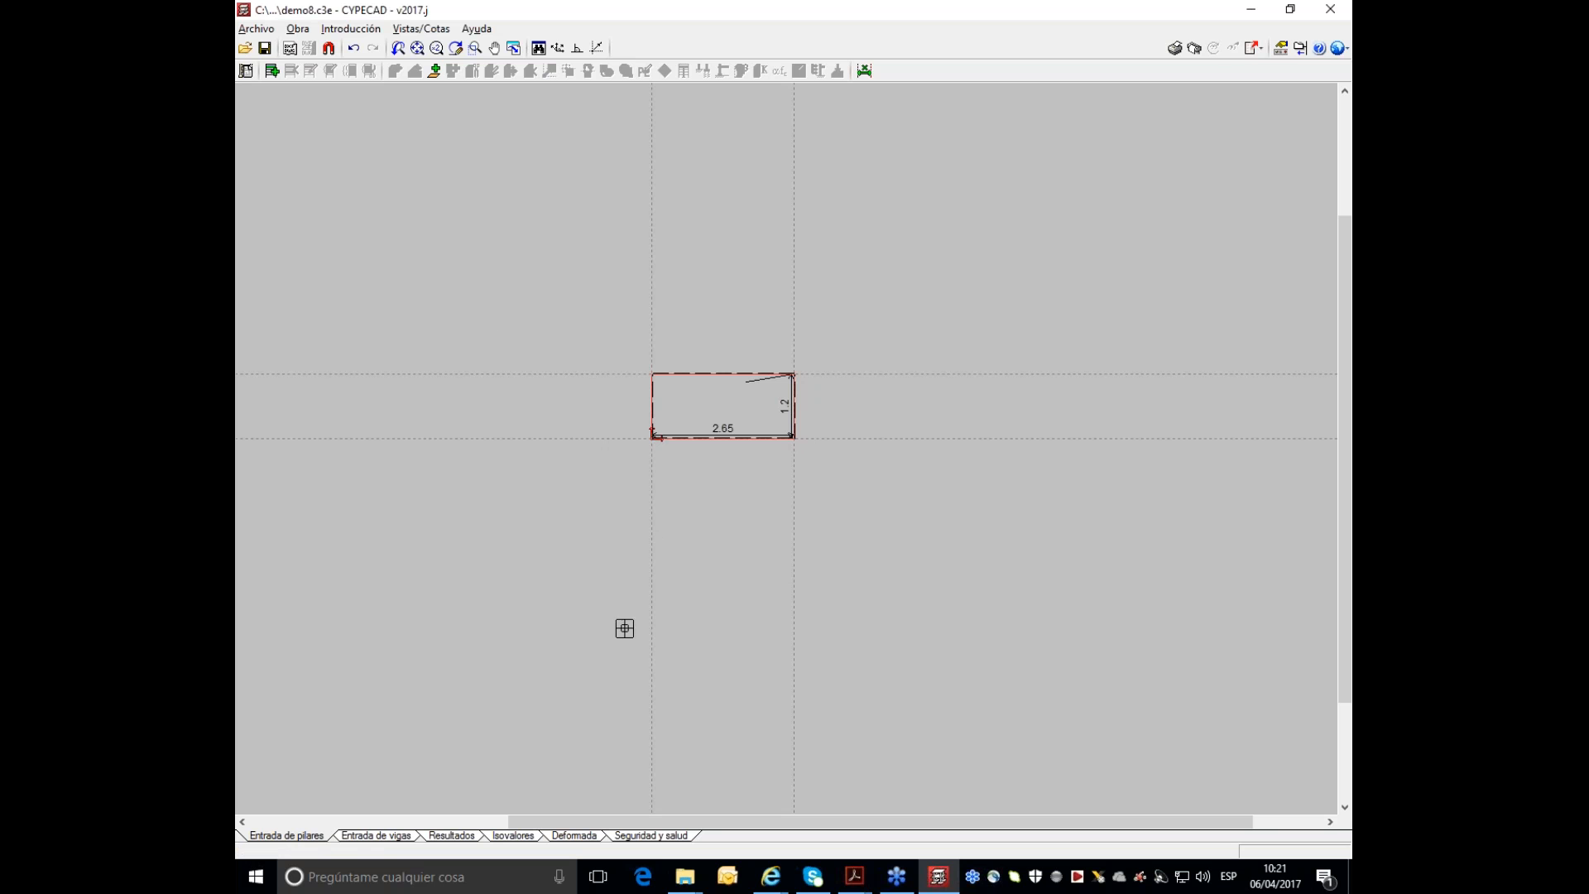
# - In the foundation group, start entering a beam of the flat foundation type with a width of 30 cm
pyautogui.click(381, 836)
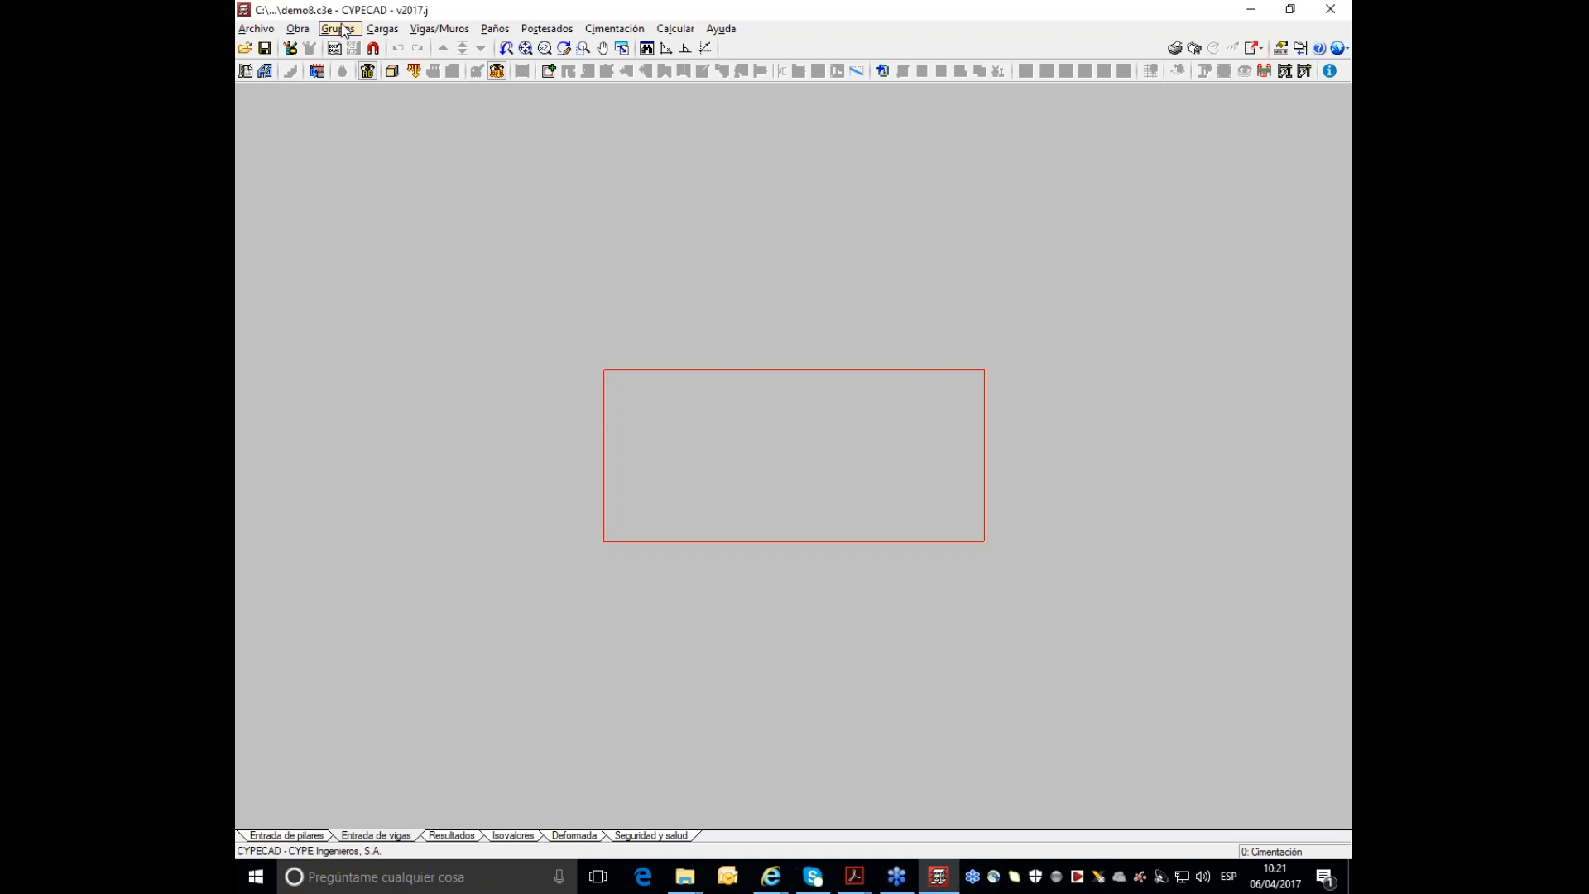
pyautogui.click(436, 29)
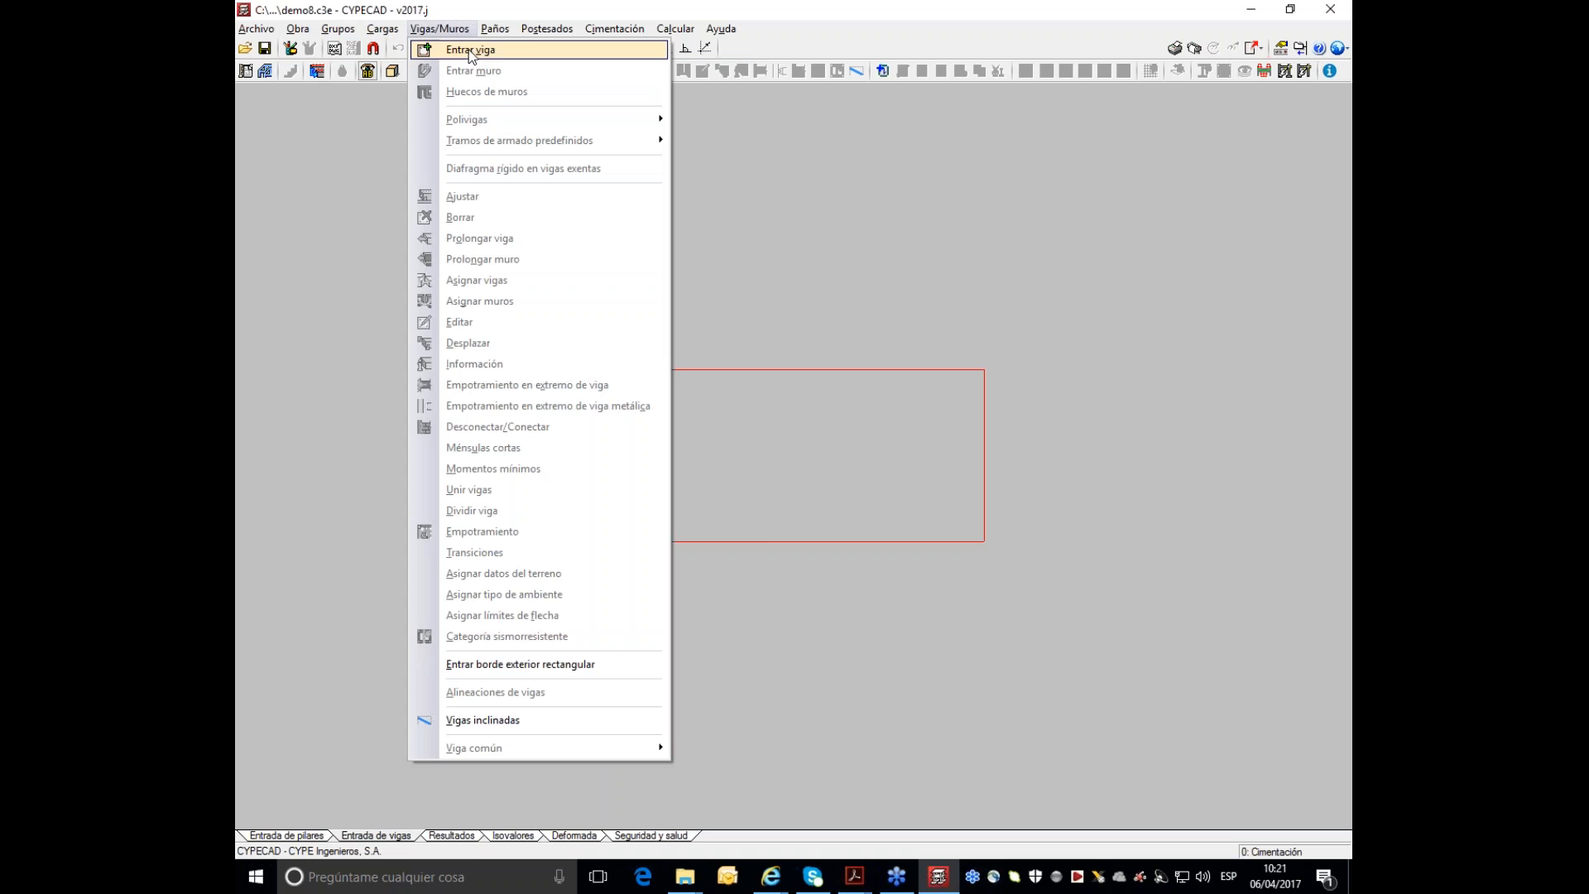
pyautogui.click(469, 50)
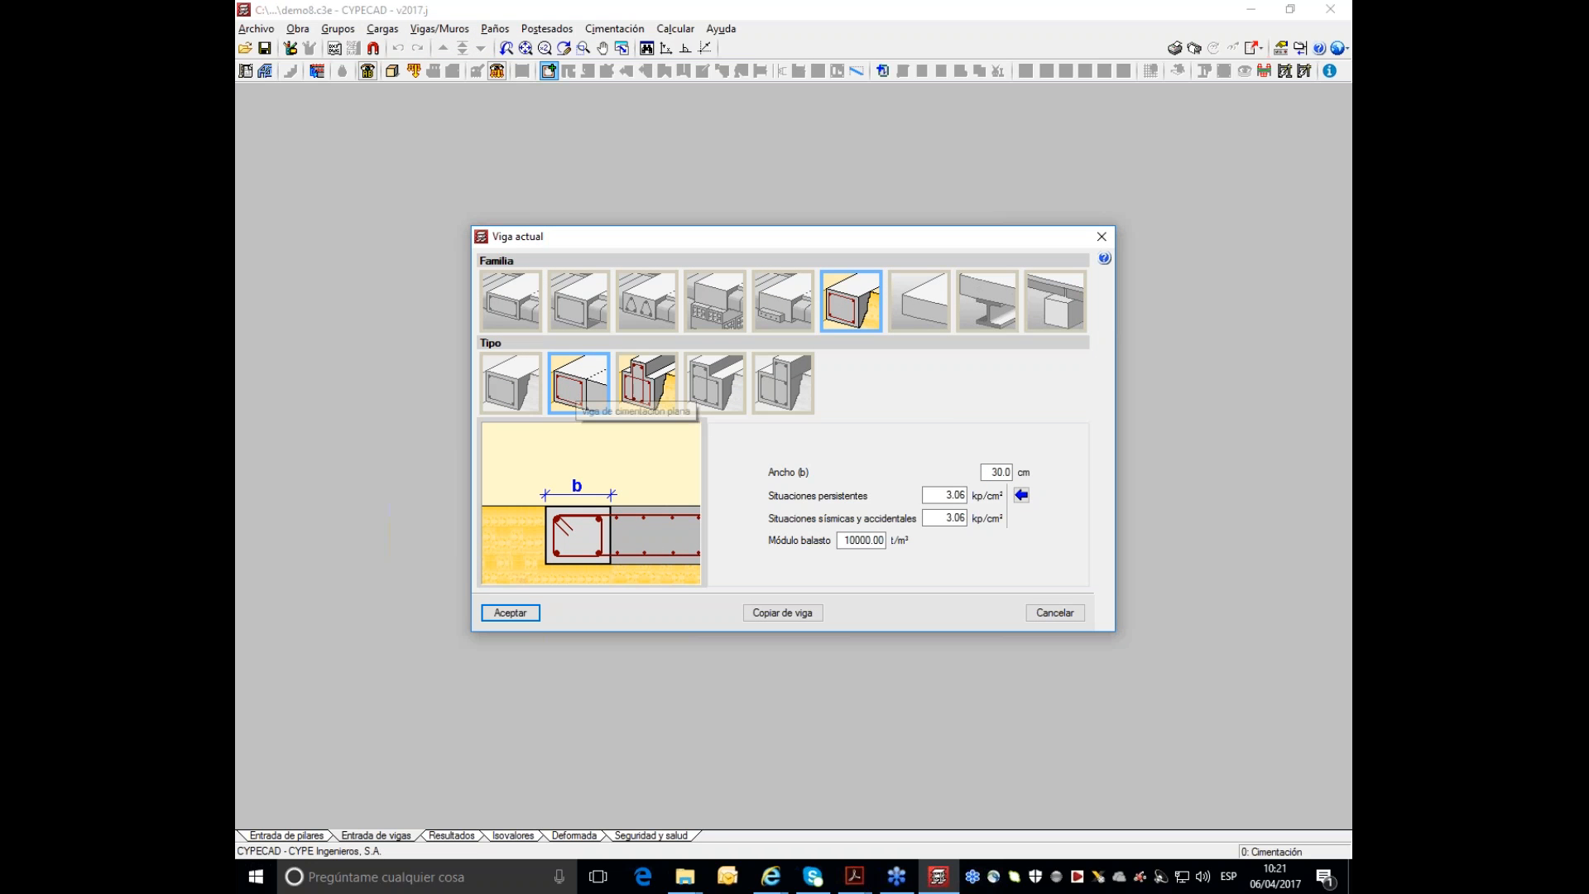
pyautogui.moveTo(993, 472); pyautogui.dragTo(1013, 473)
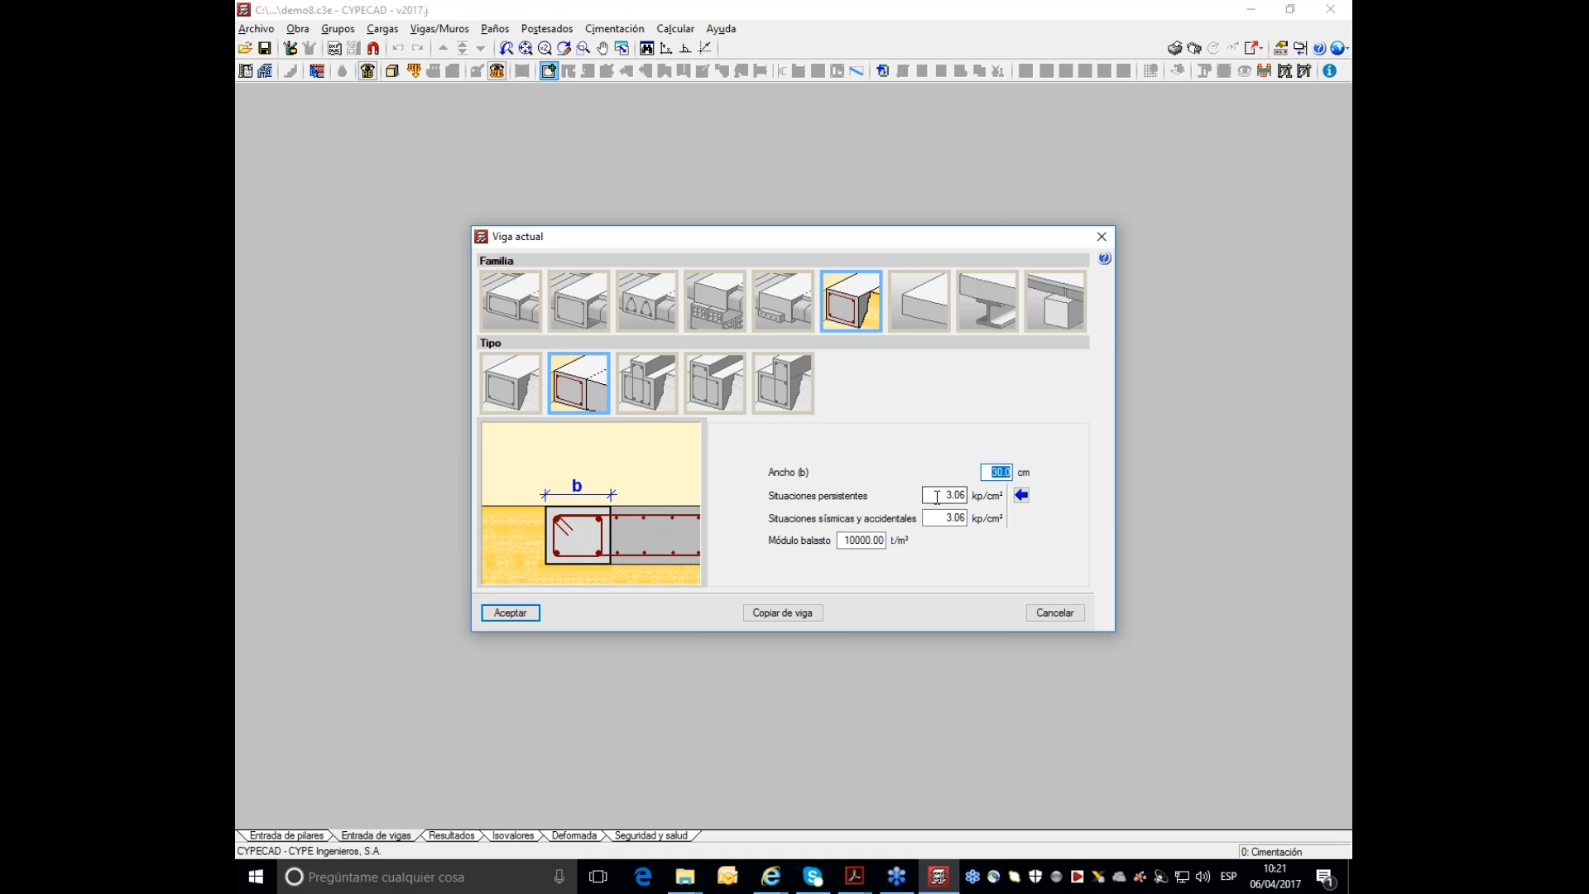
# - Import the usual Arena semidensa soil values for the foundation beam, 2.00 kp/cm² persistent and 3.00 kp/cm² seismic and accidental
pyautogui.click(1021, 496)
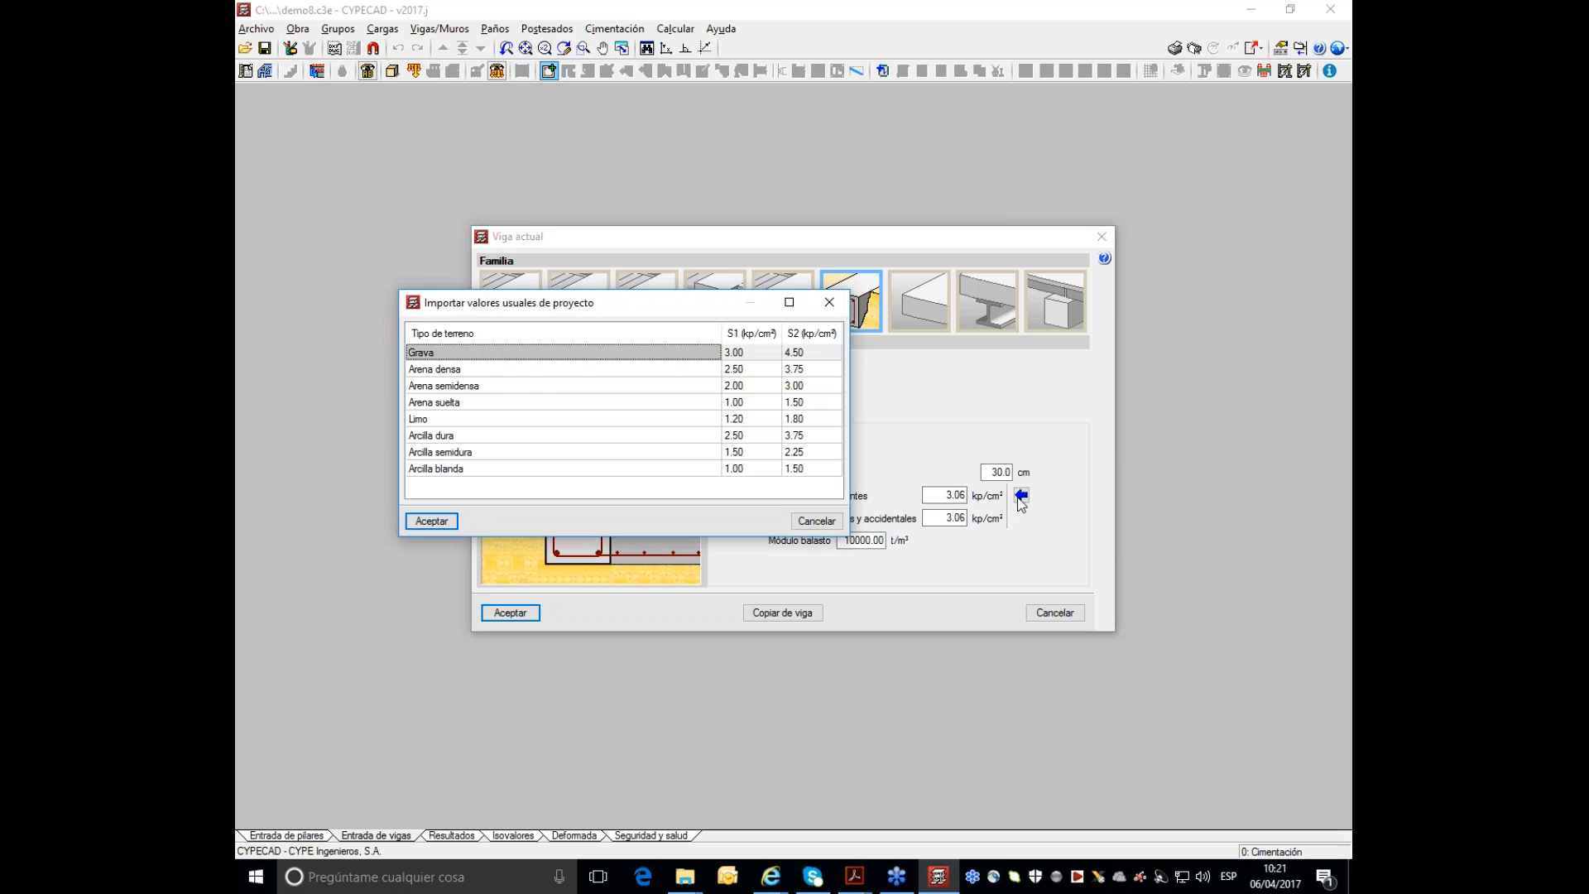
pyautogui.click(478, 373)
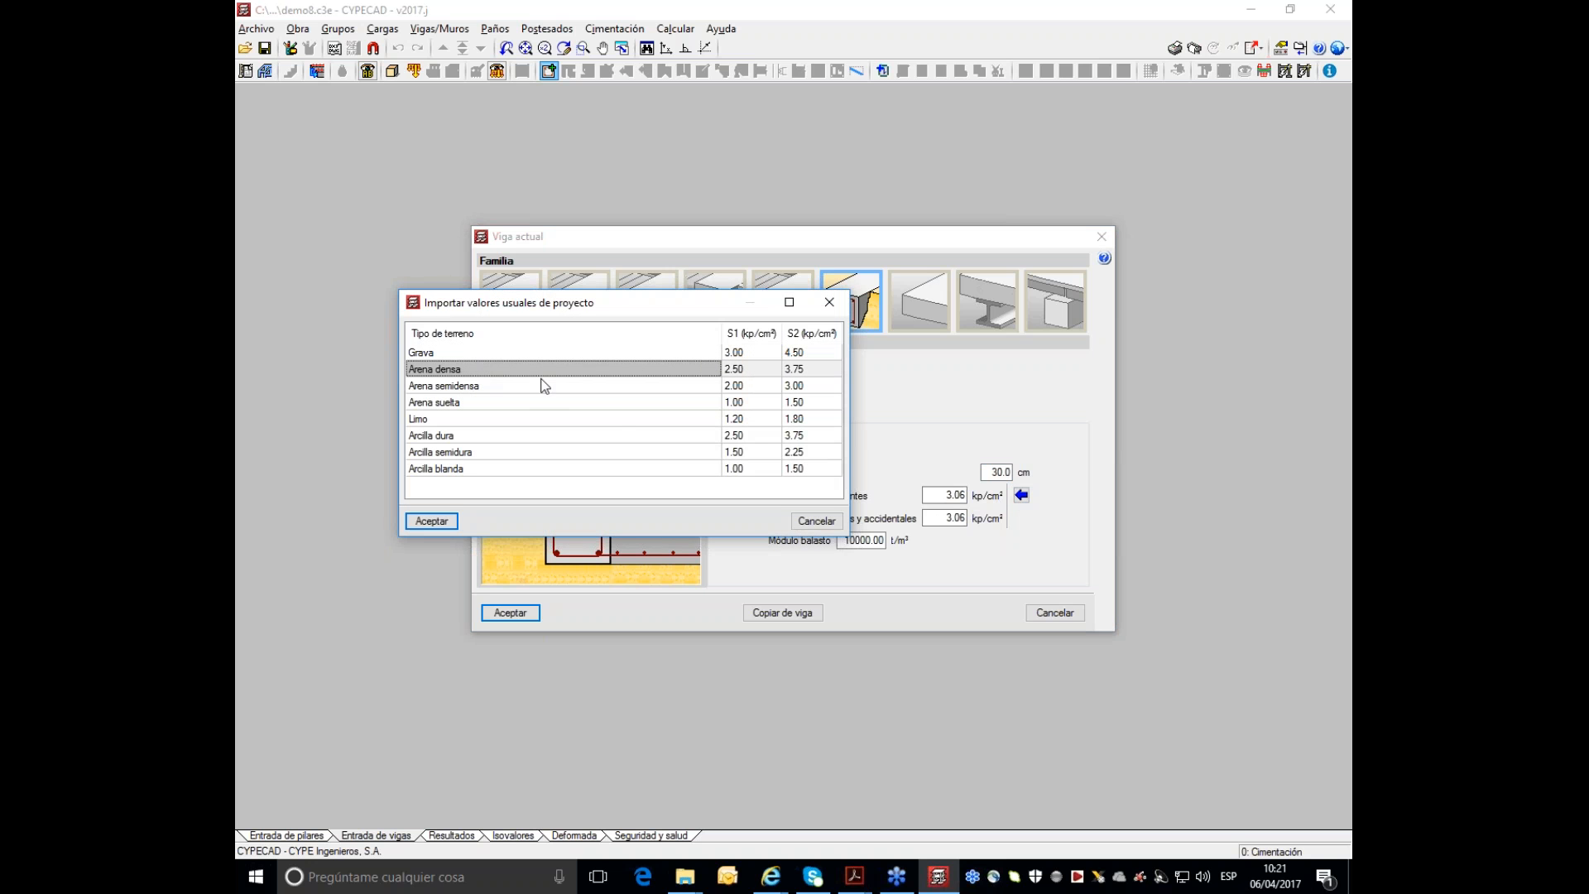
pyautogui.click(501, 386)
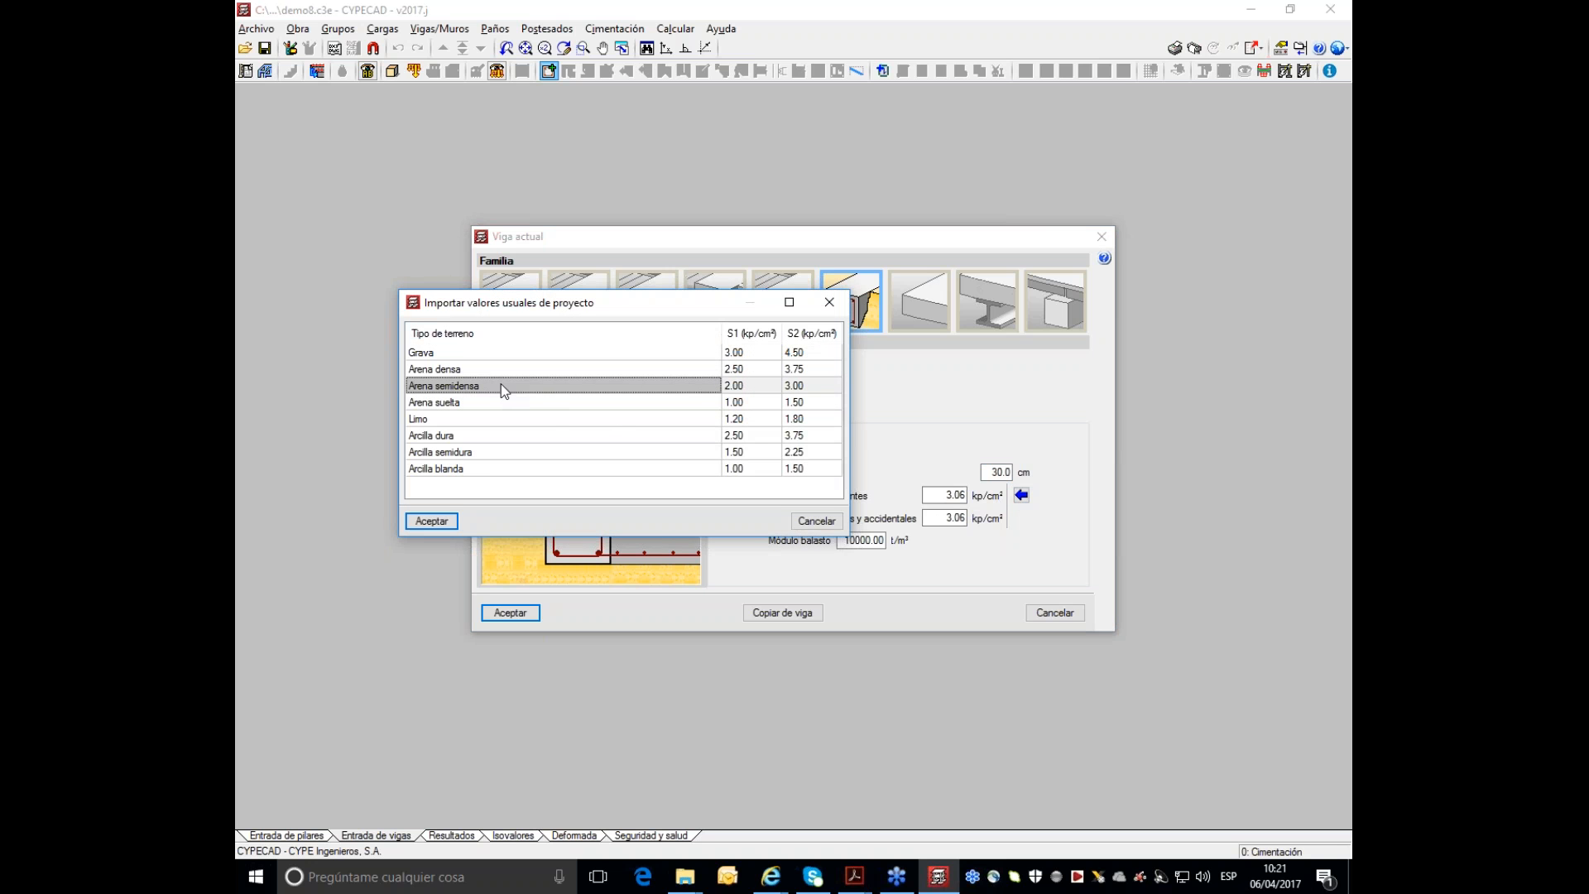
pyautogui.click(431, 521)
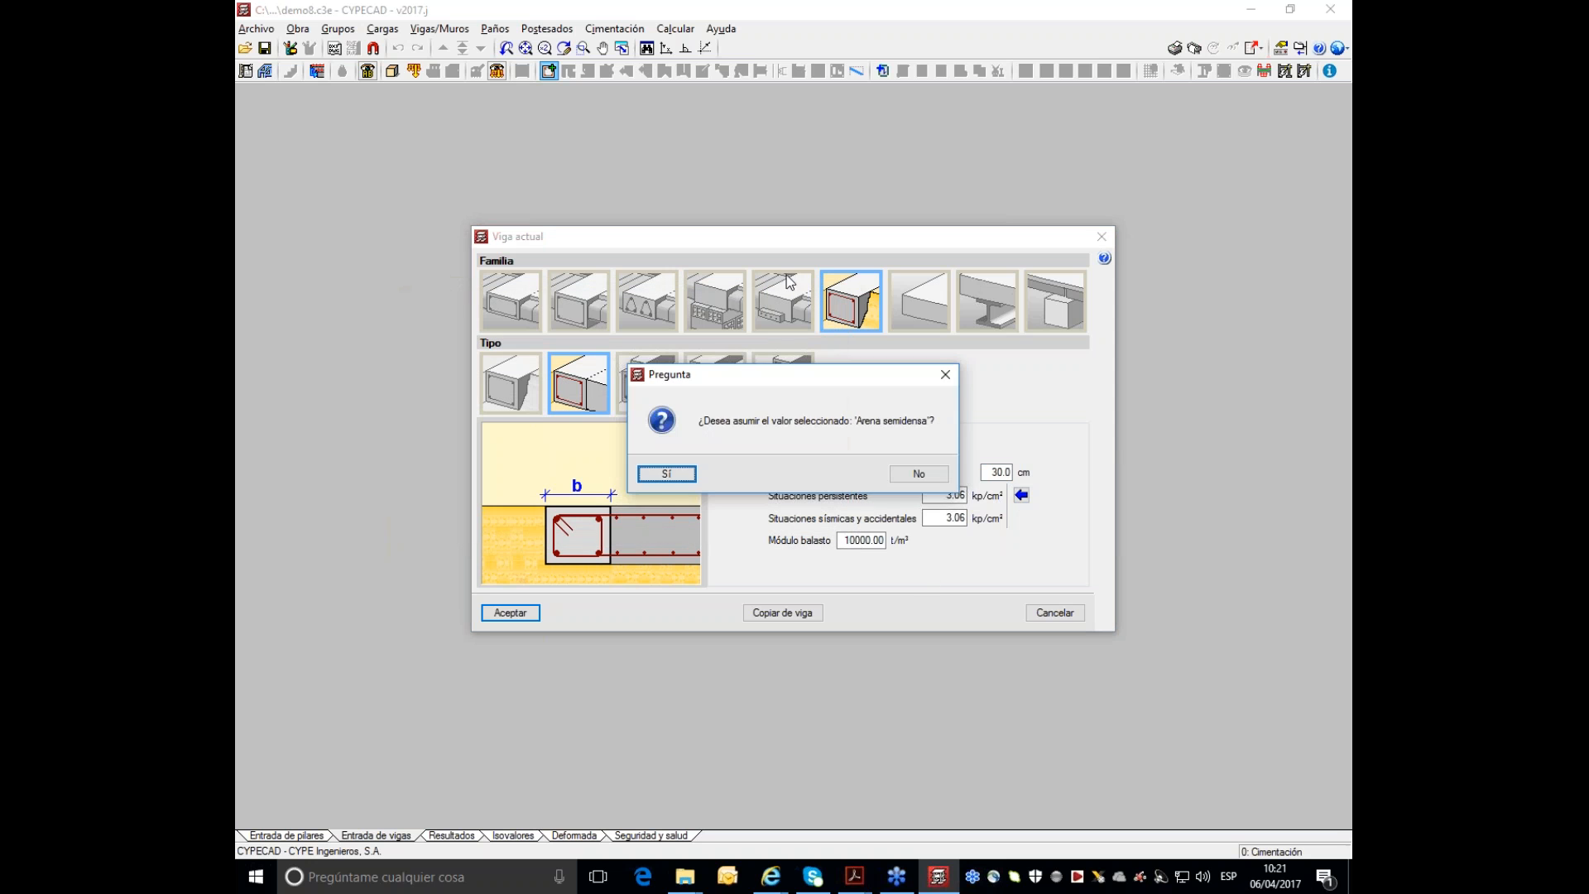
pyautogui.click(663, 477)
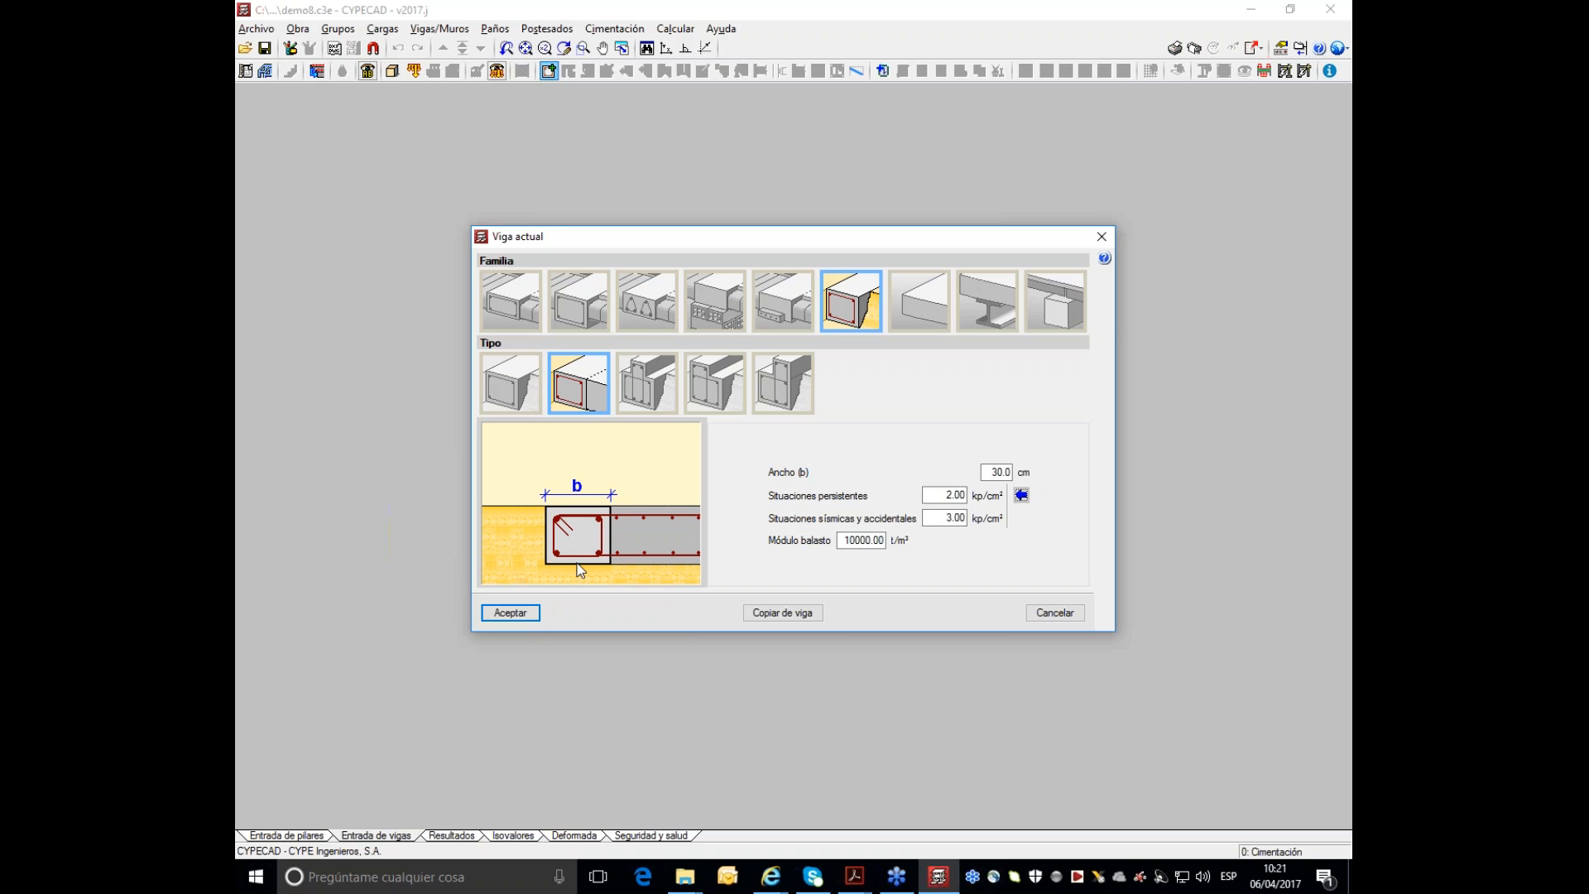
# - Place a short stretch of the 30 cm wide foundation beam on each of the four sides of the slab contour
pyautogui.click(513, 613)
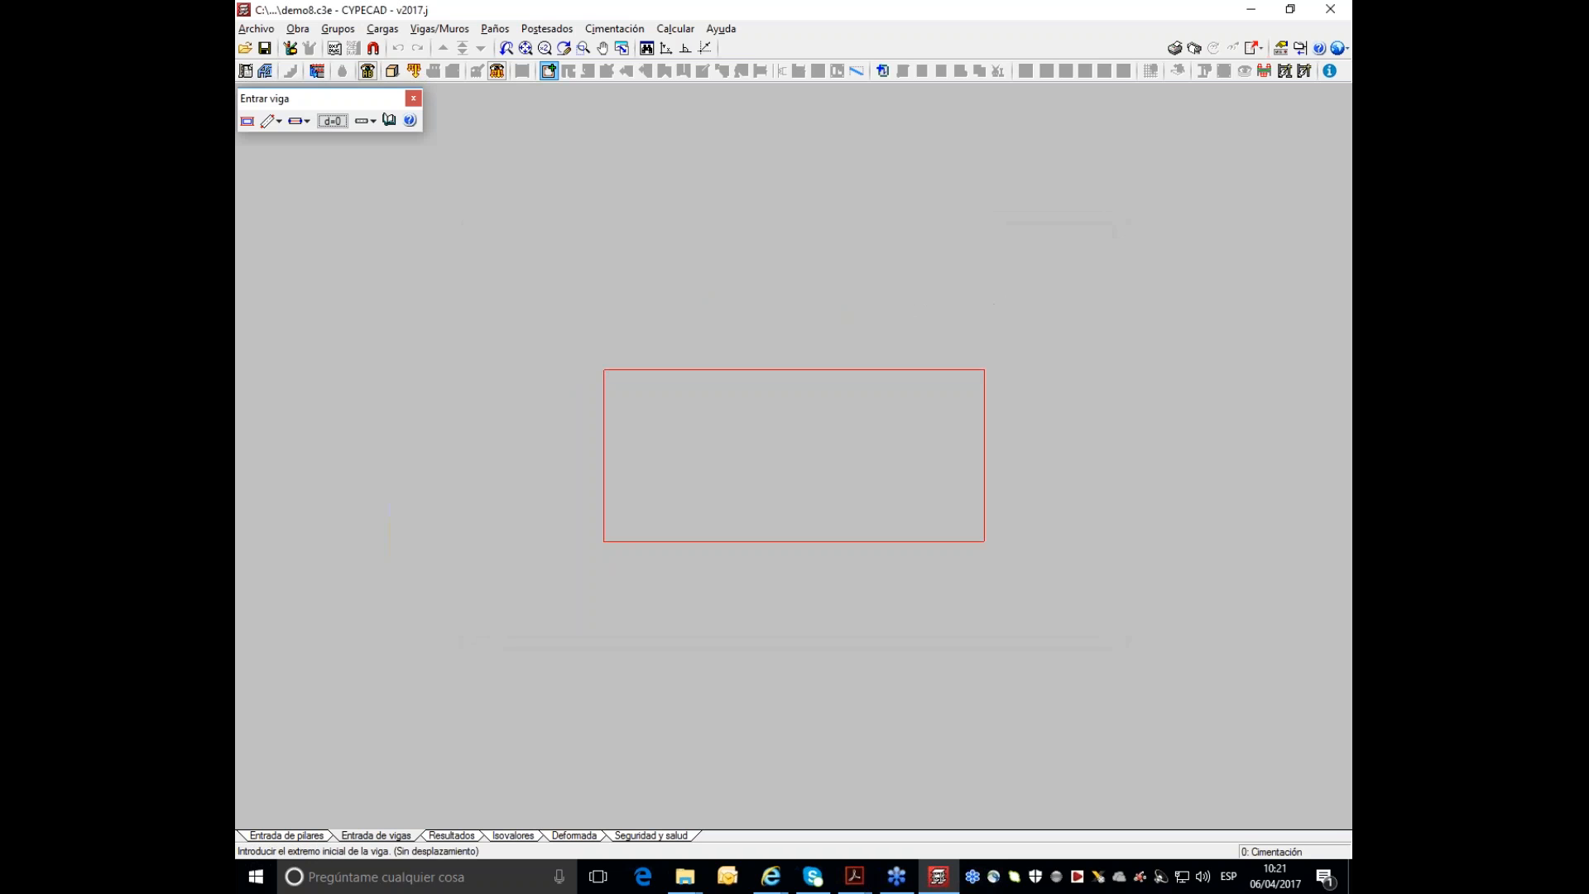
pyautogui.click(729, 369)
pyautogui.click(724, 369)
pyautogui.click(819, 369)
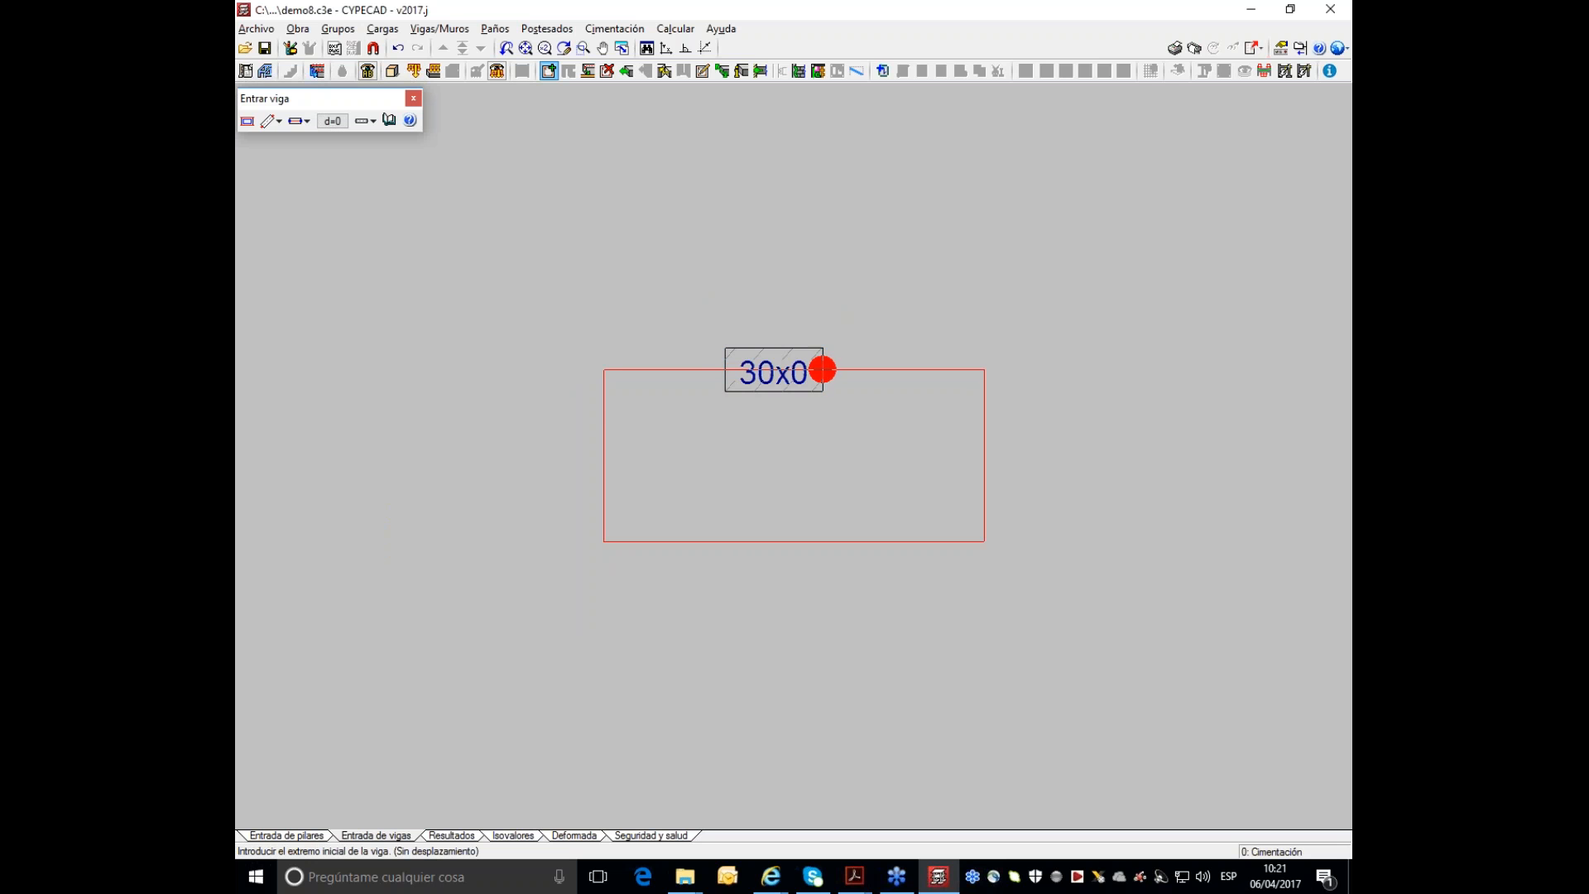
pyautogui.click(604, 429)
pyautogui.click(604, 473)
pyautogui.click(714, 541)
pyautogui.click(903, 541)
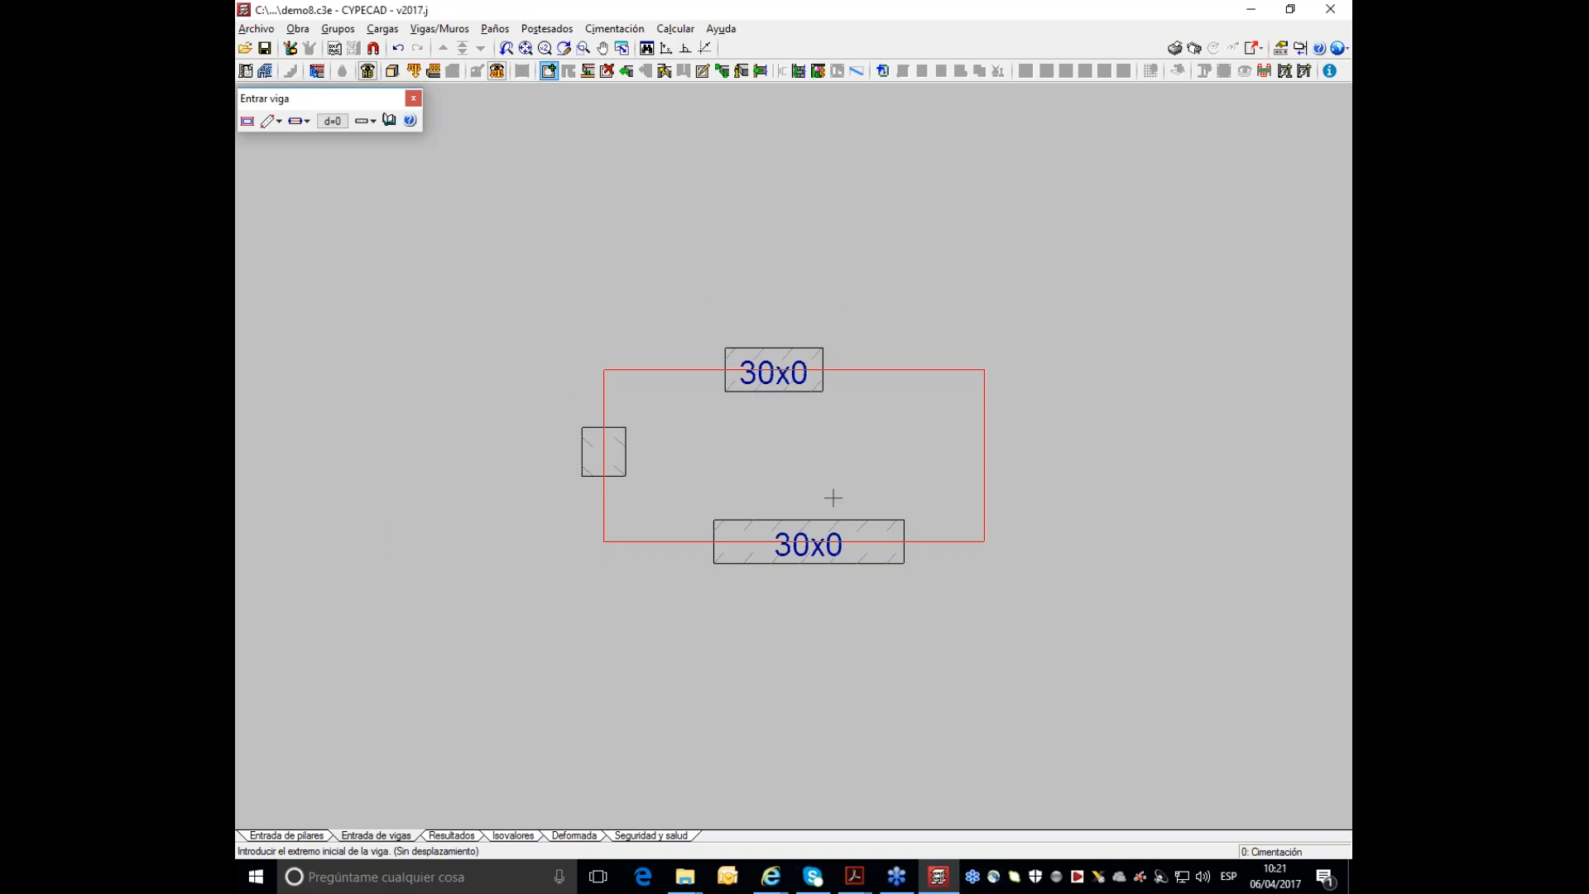
pyautogui.click(984, 429)
pyautogui.click(983, 464)
pyautogui.click(604, 447)
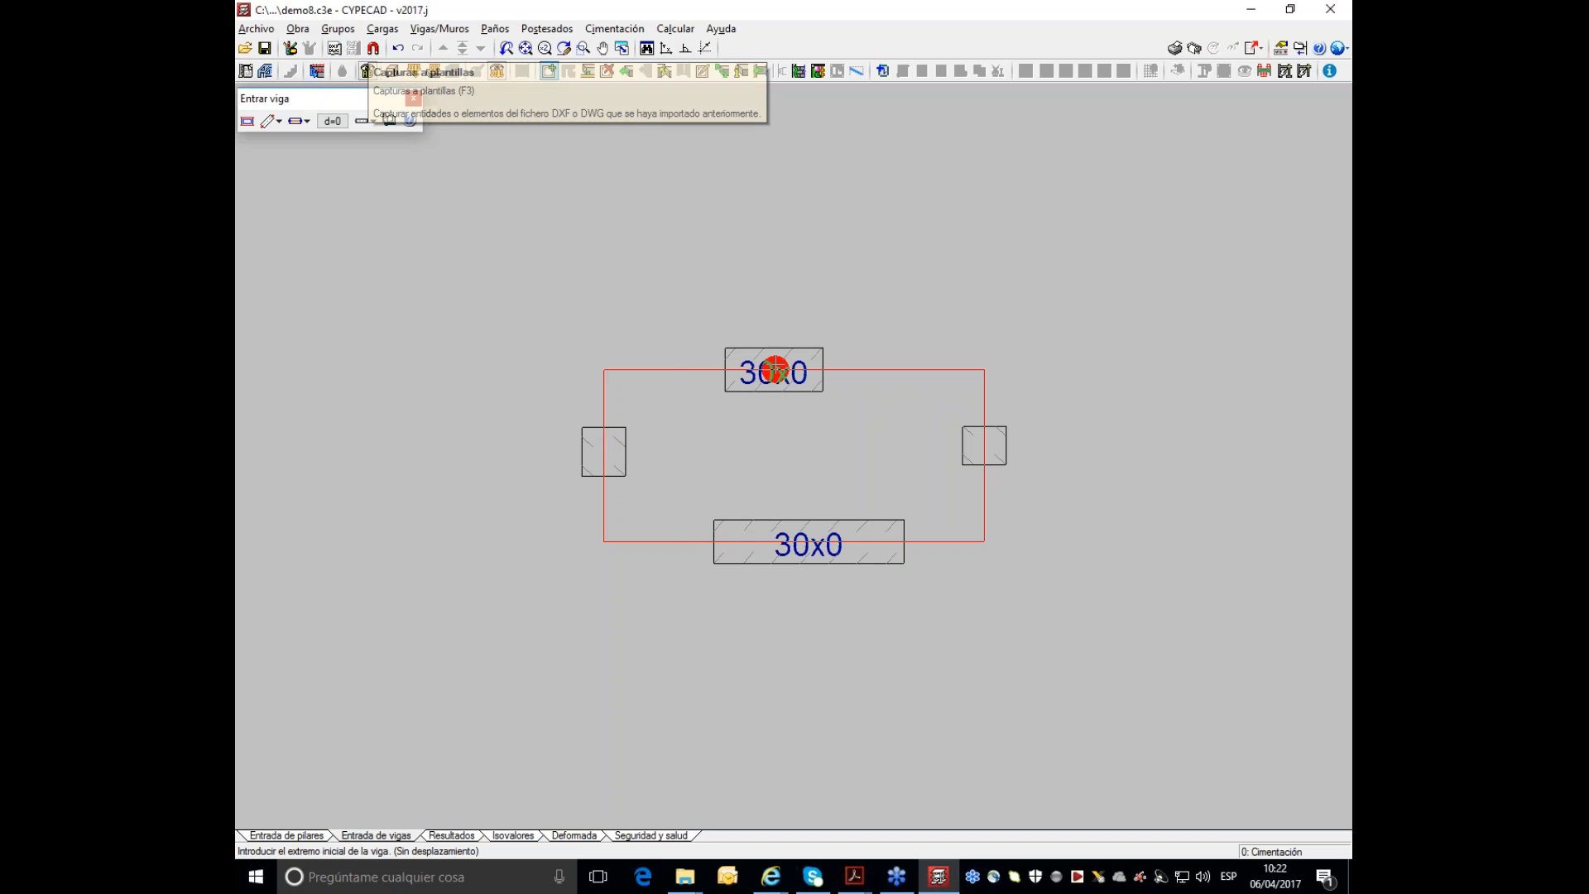
# - Adjust the four foundation beams so their outer faces align with the contour and their width lies inside it
pyautogui.click(439, 29)
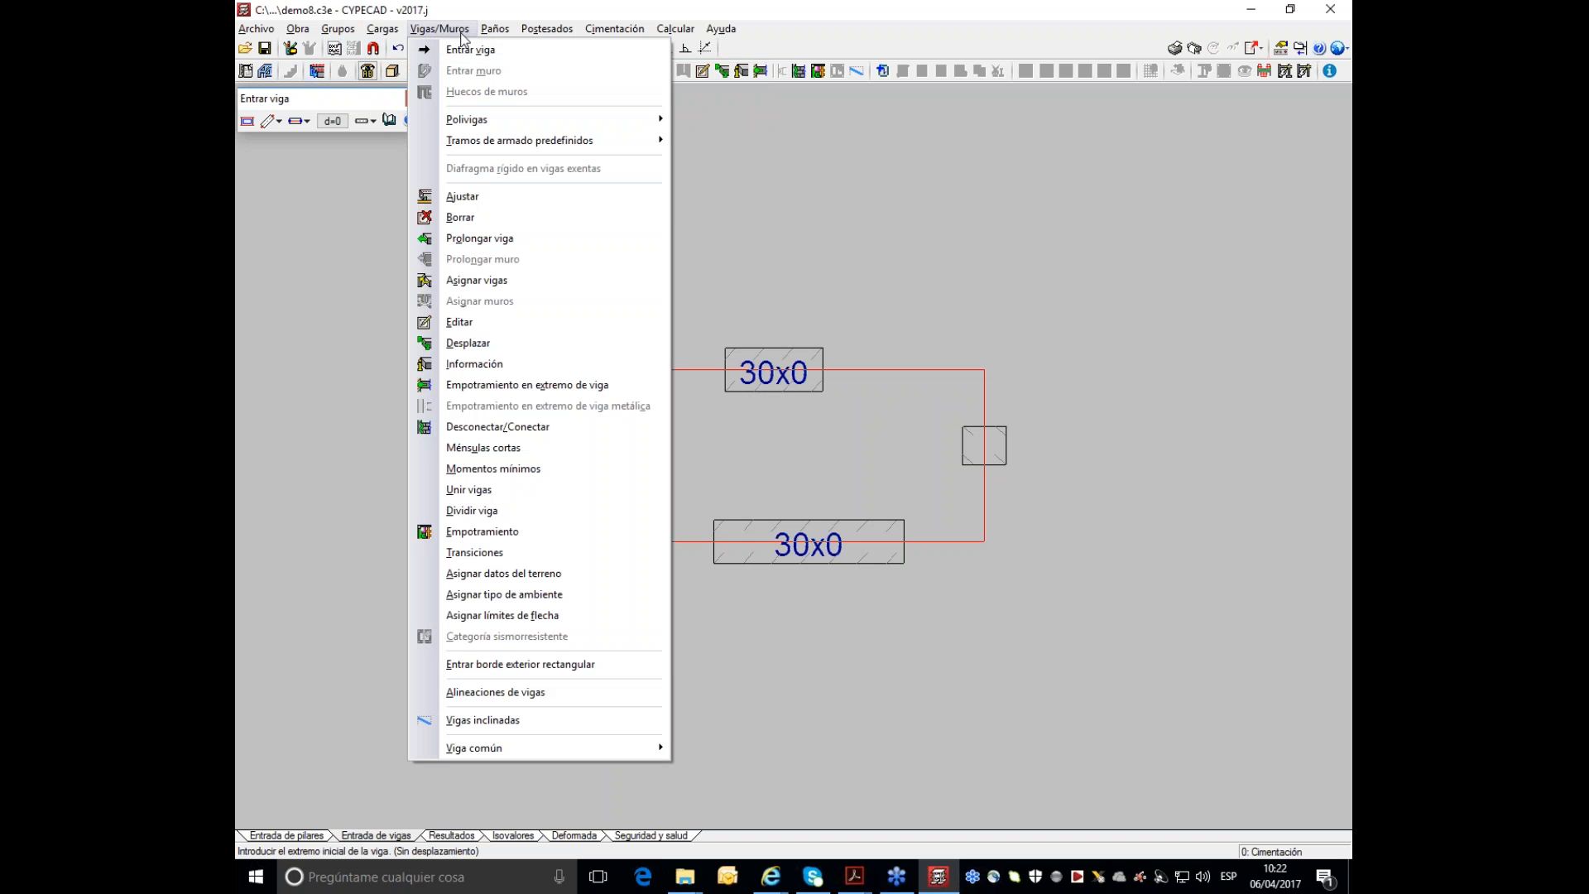
pyautogui.click(464, 199)
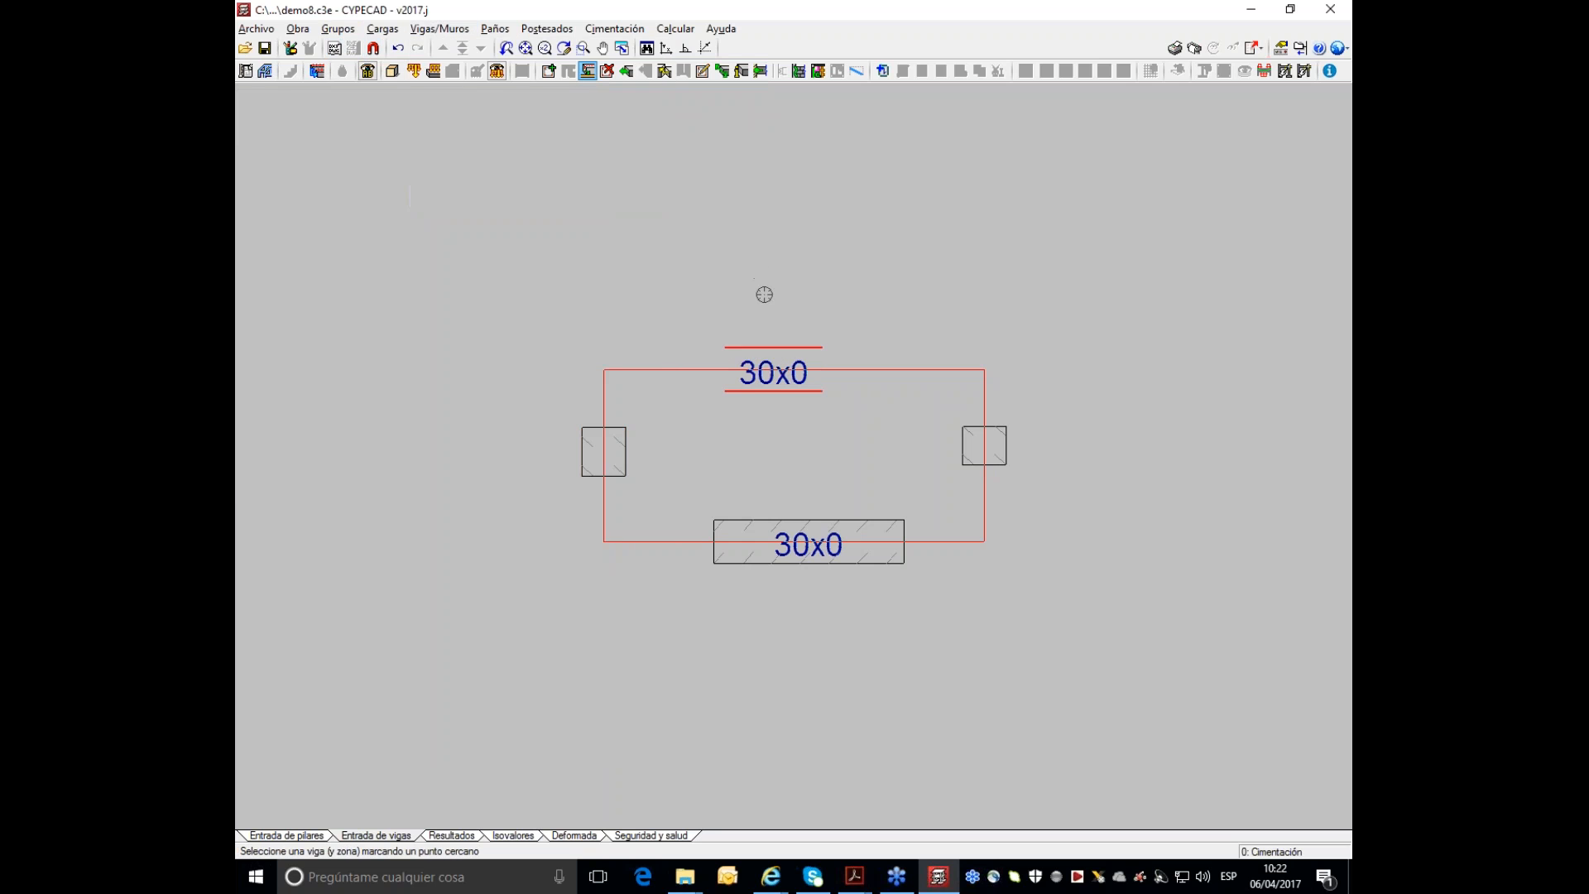
pyautogui.click(770, 330)
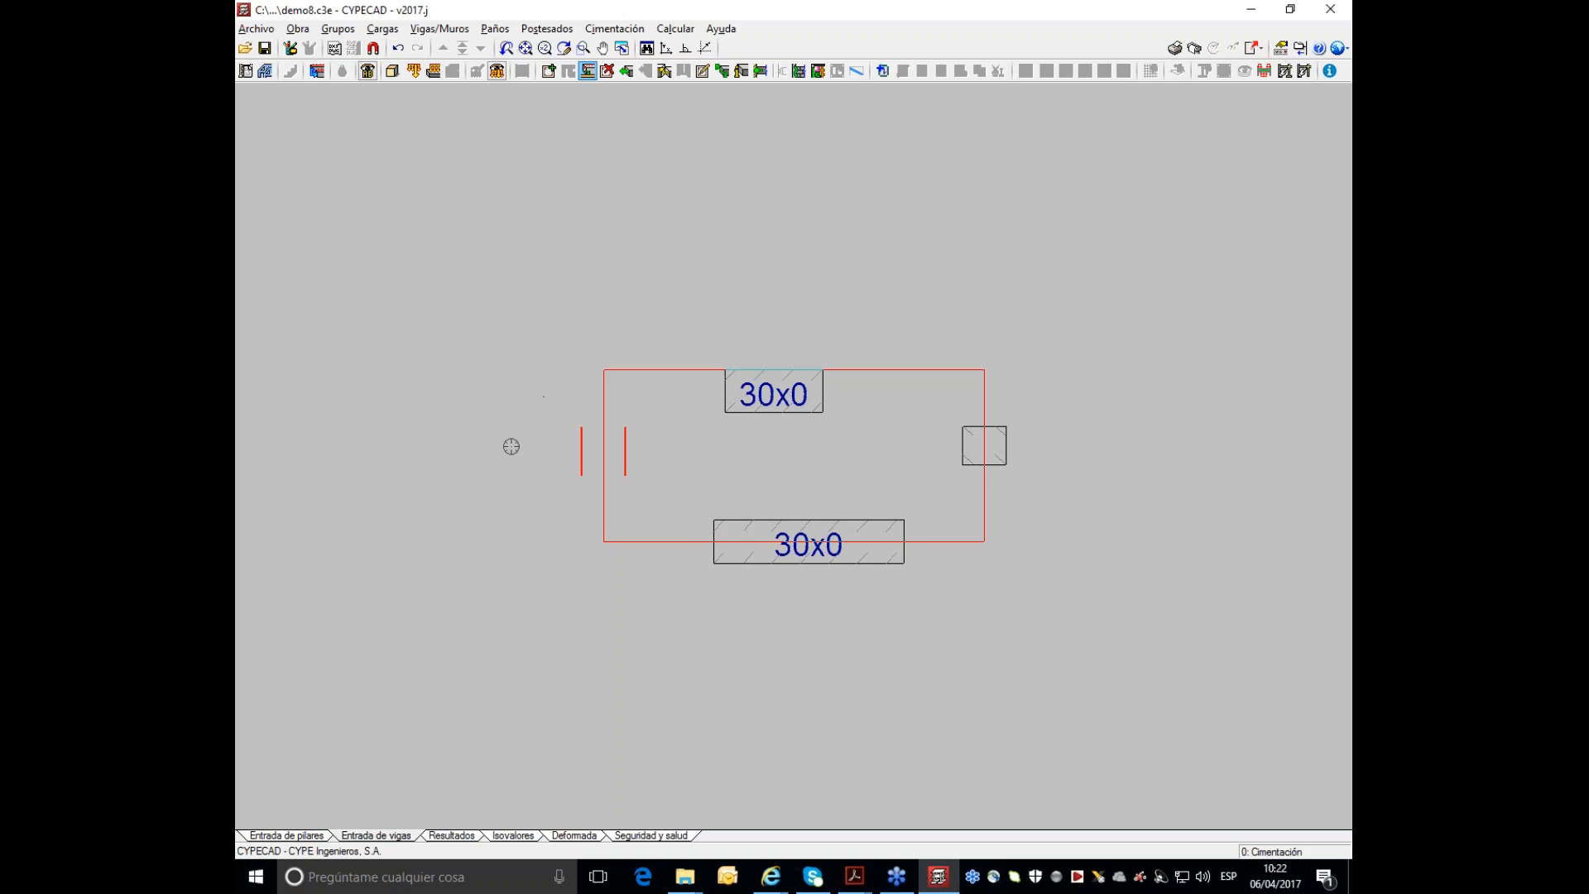
pyautogui.click(614, 491)
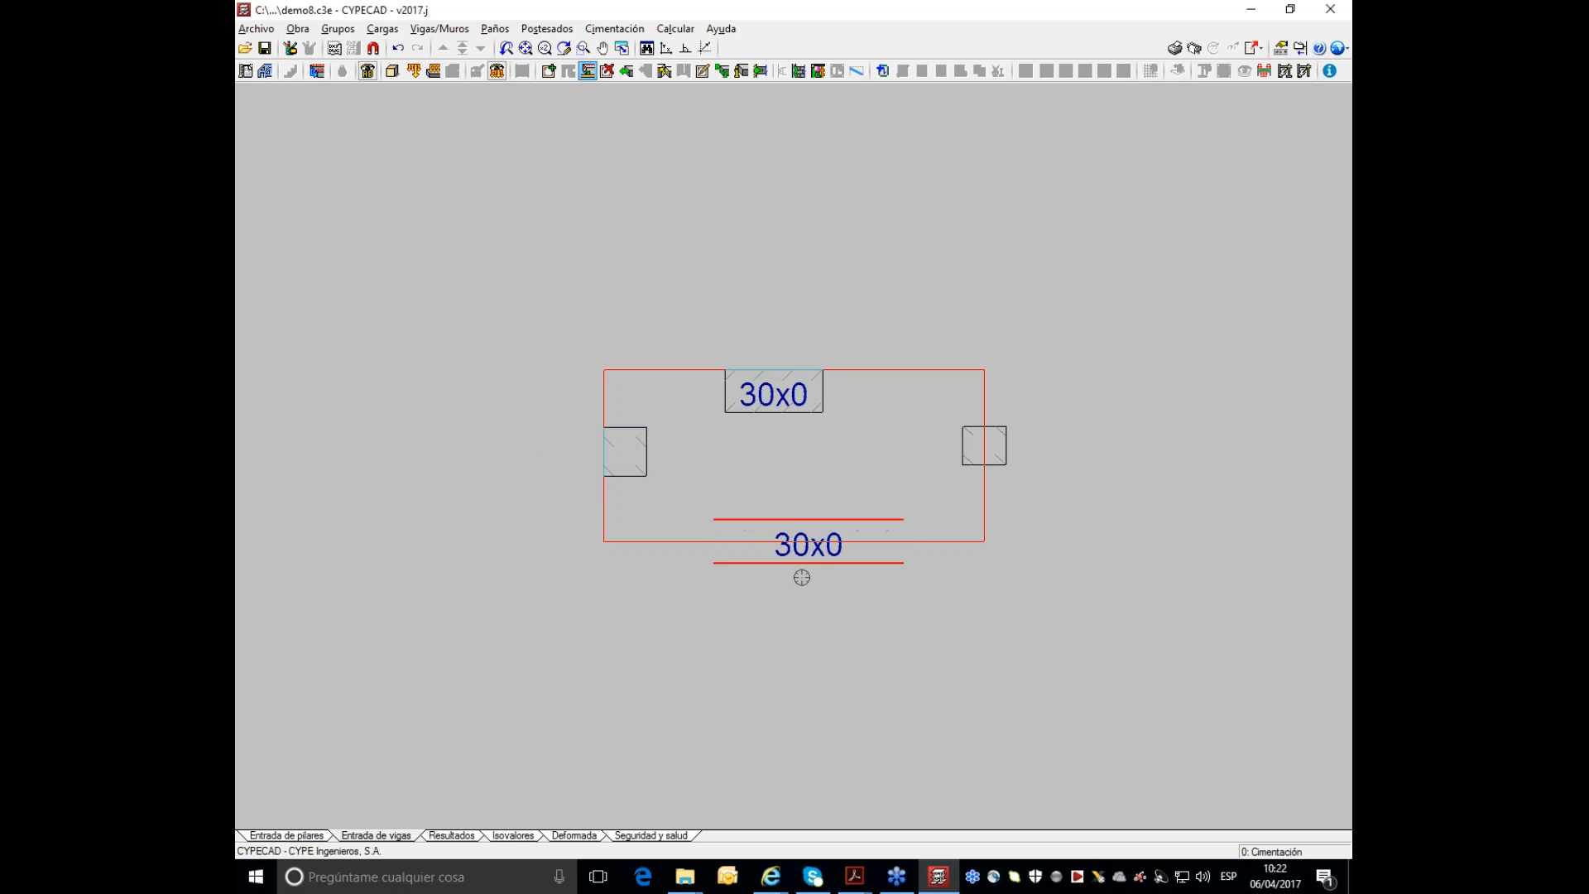
pyautogui.click(802, 571)
pyautogui.click(1020, 445)
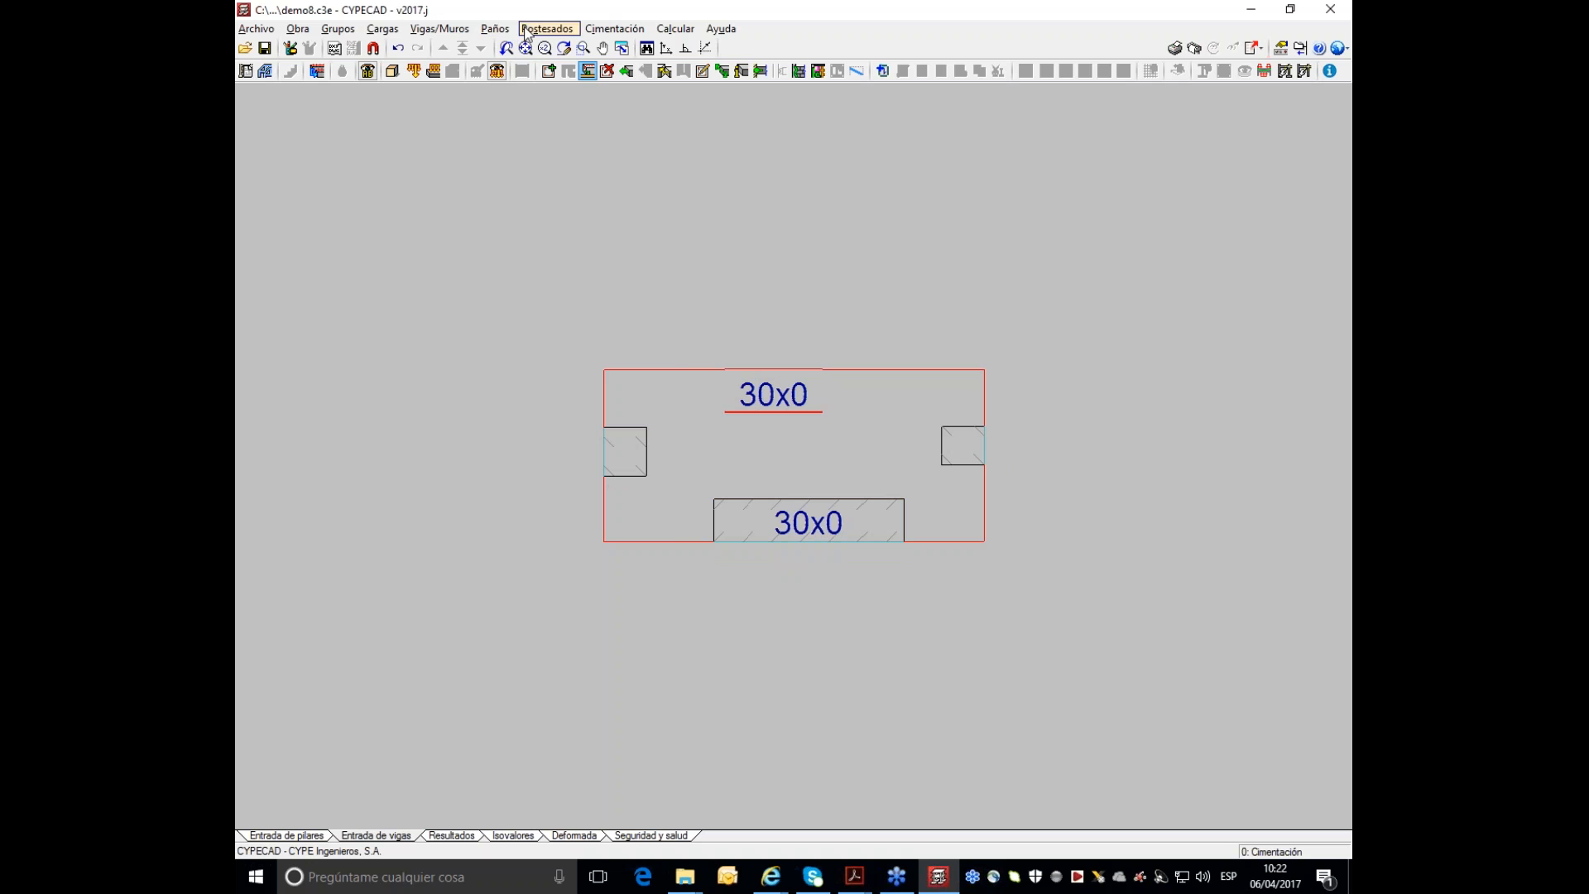
# - Extend both long foundation beams at each end until they pass beyond the short sides of the contour
pyautogui.click(462, 31)
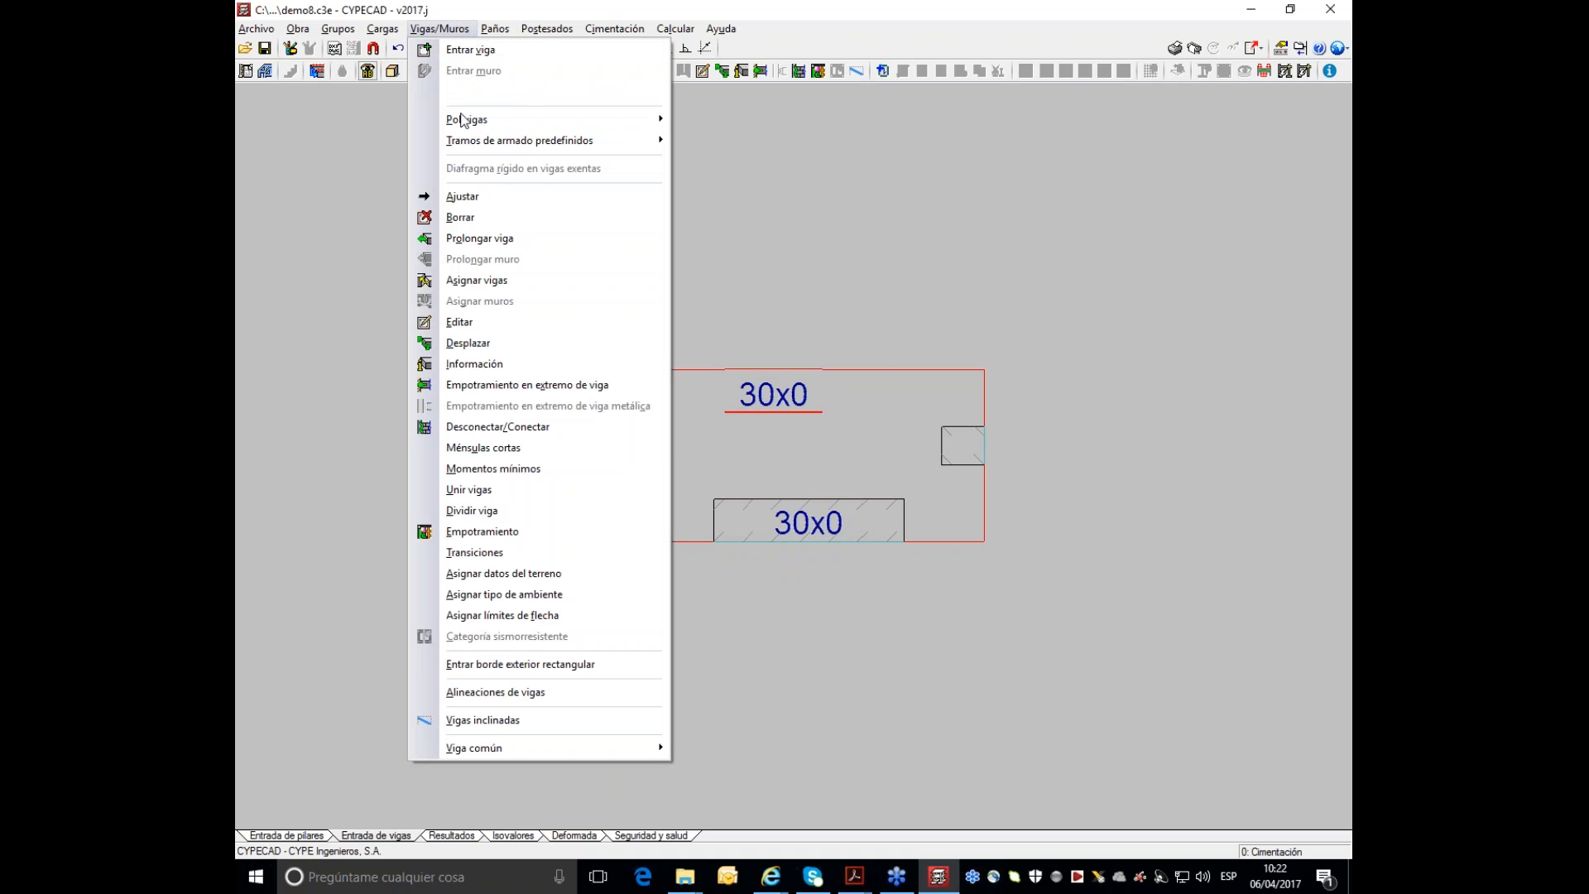
pyautogui.click(487, 240)
pyautogui.click(746, 489)
pyautogui.click(540, 394)
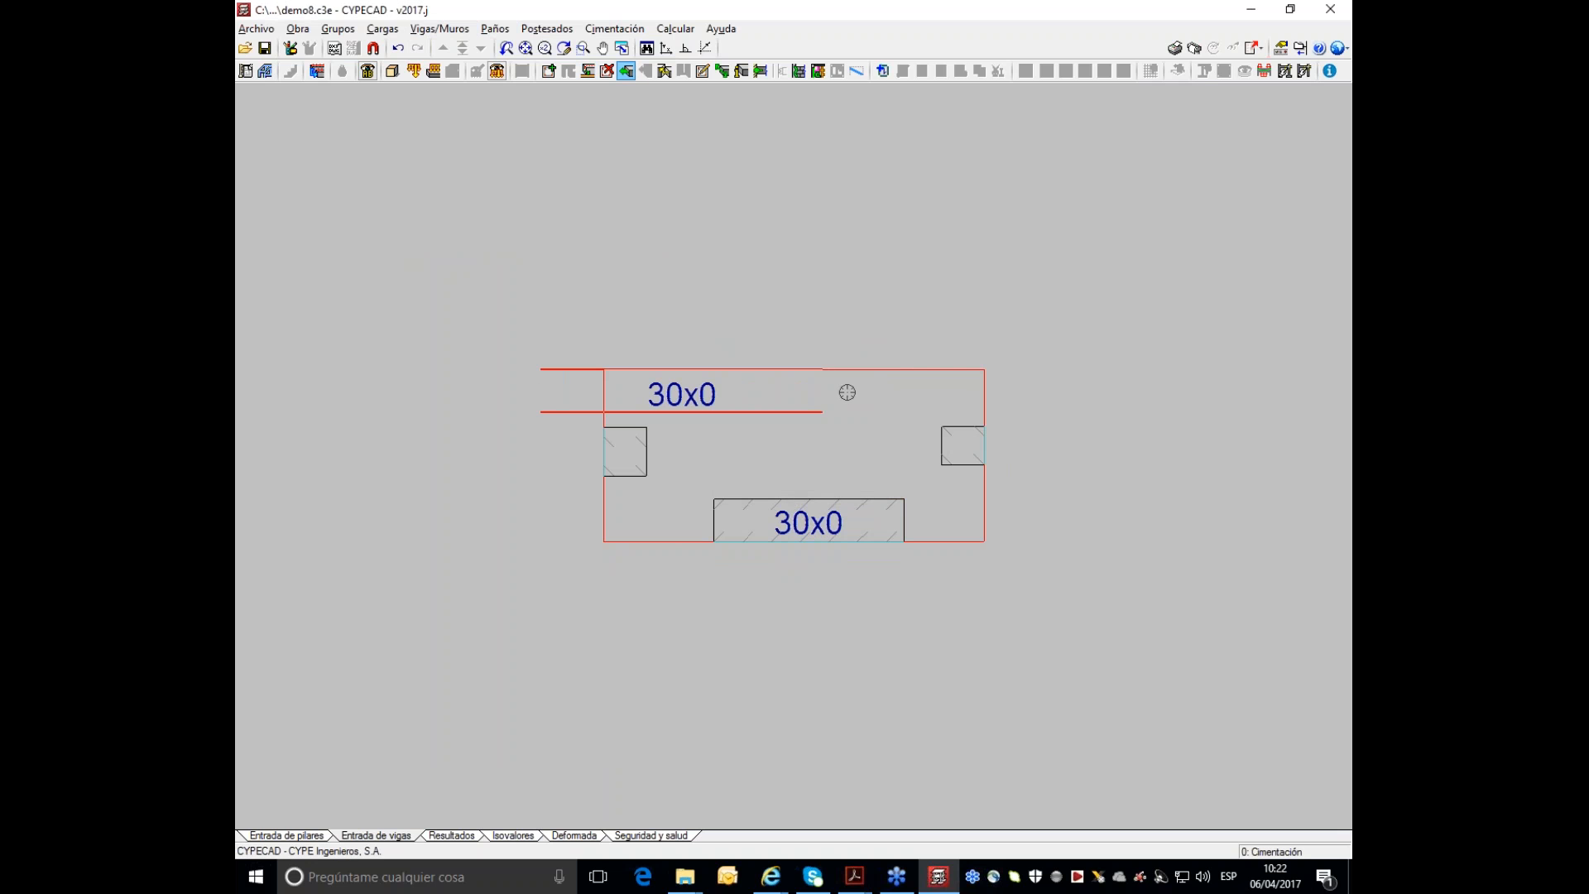
pyautogui.click(1131, 390)
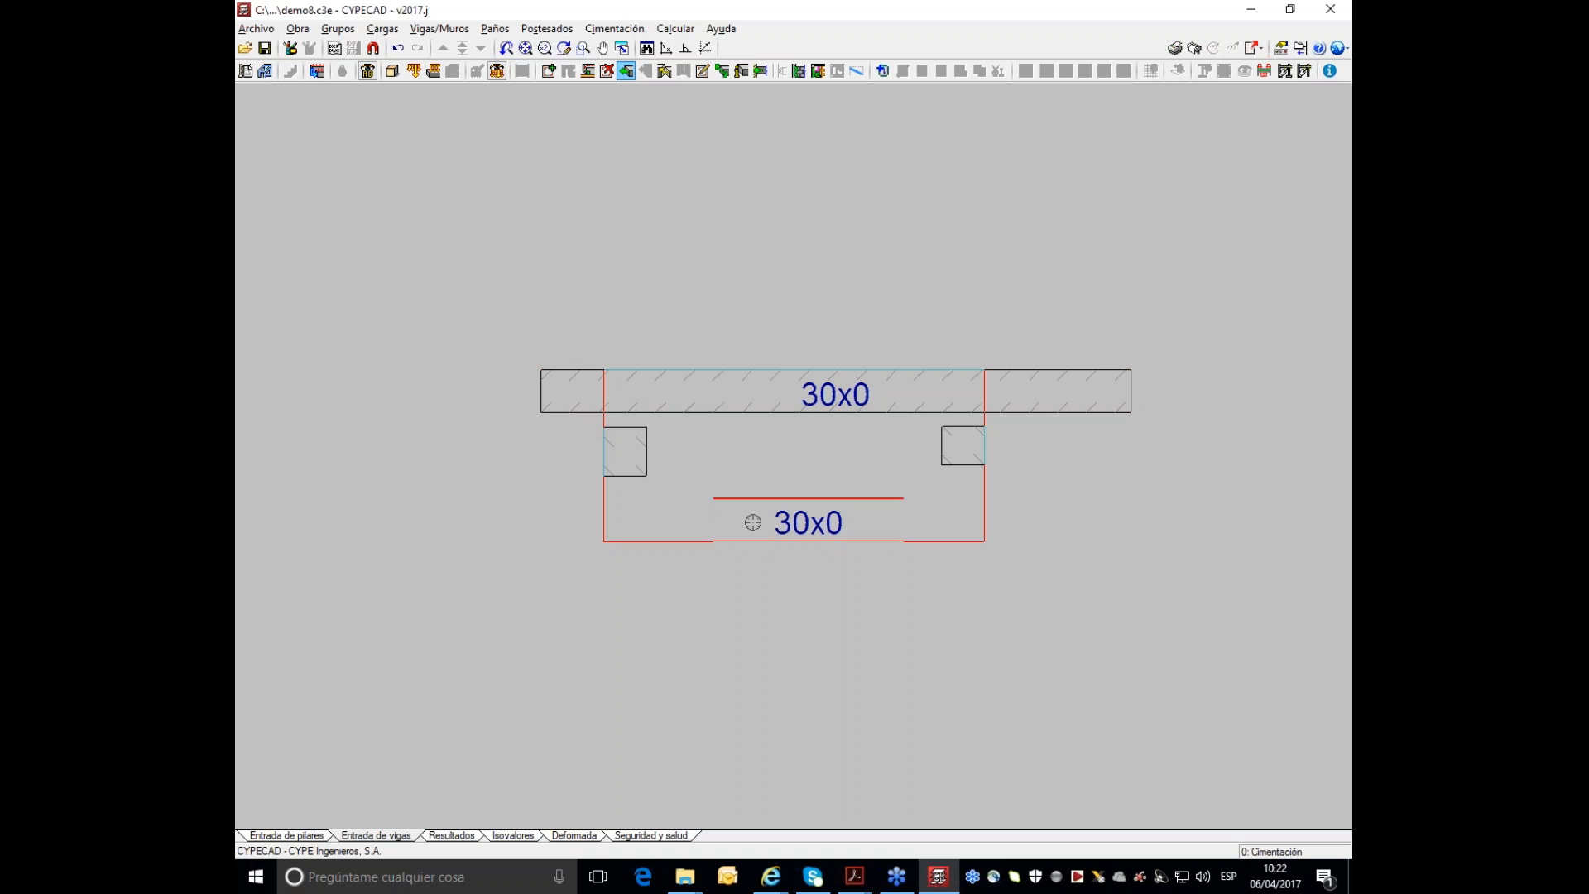
pyautogui.click(559, 521)
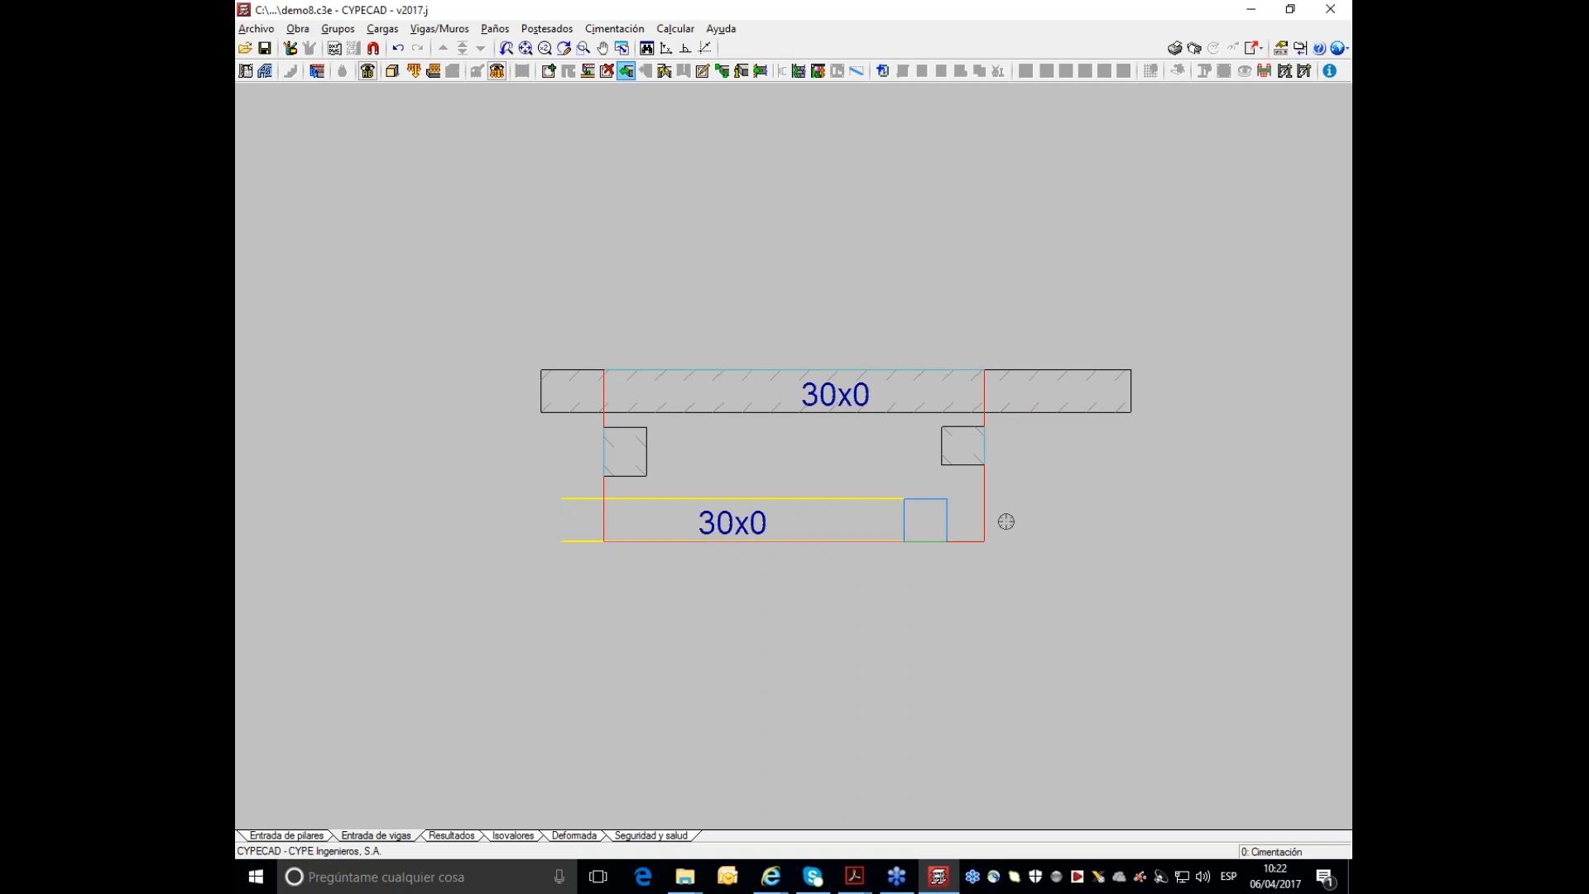
pyautogui.click(1029, 520)
# - Extend both short side beams up and down until they join the two long foundation beams
pyautogui.click(958, 390)
pyautogui.click(957, 518)
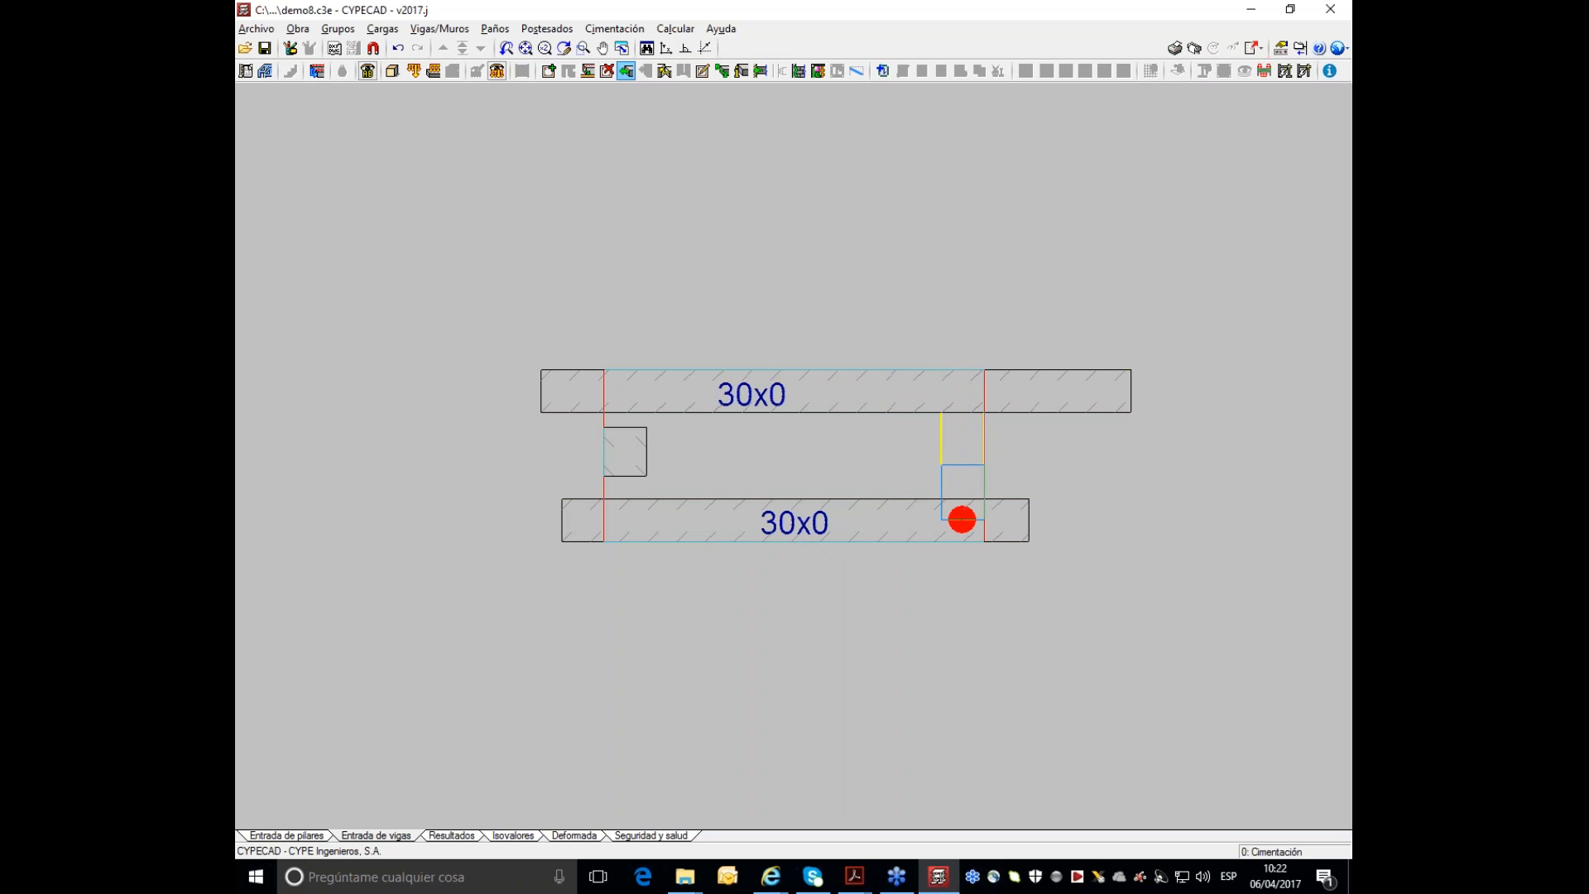
pyautogui.click(625, 390)
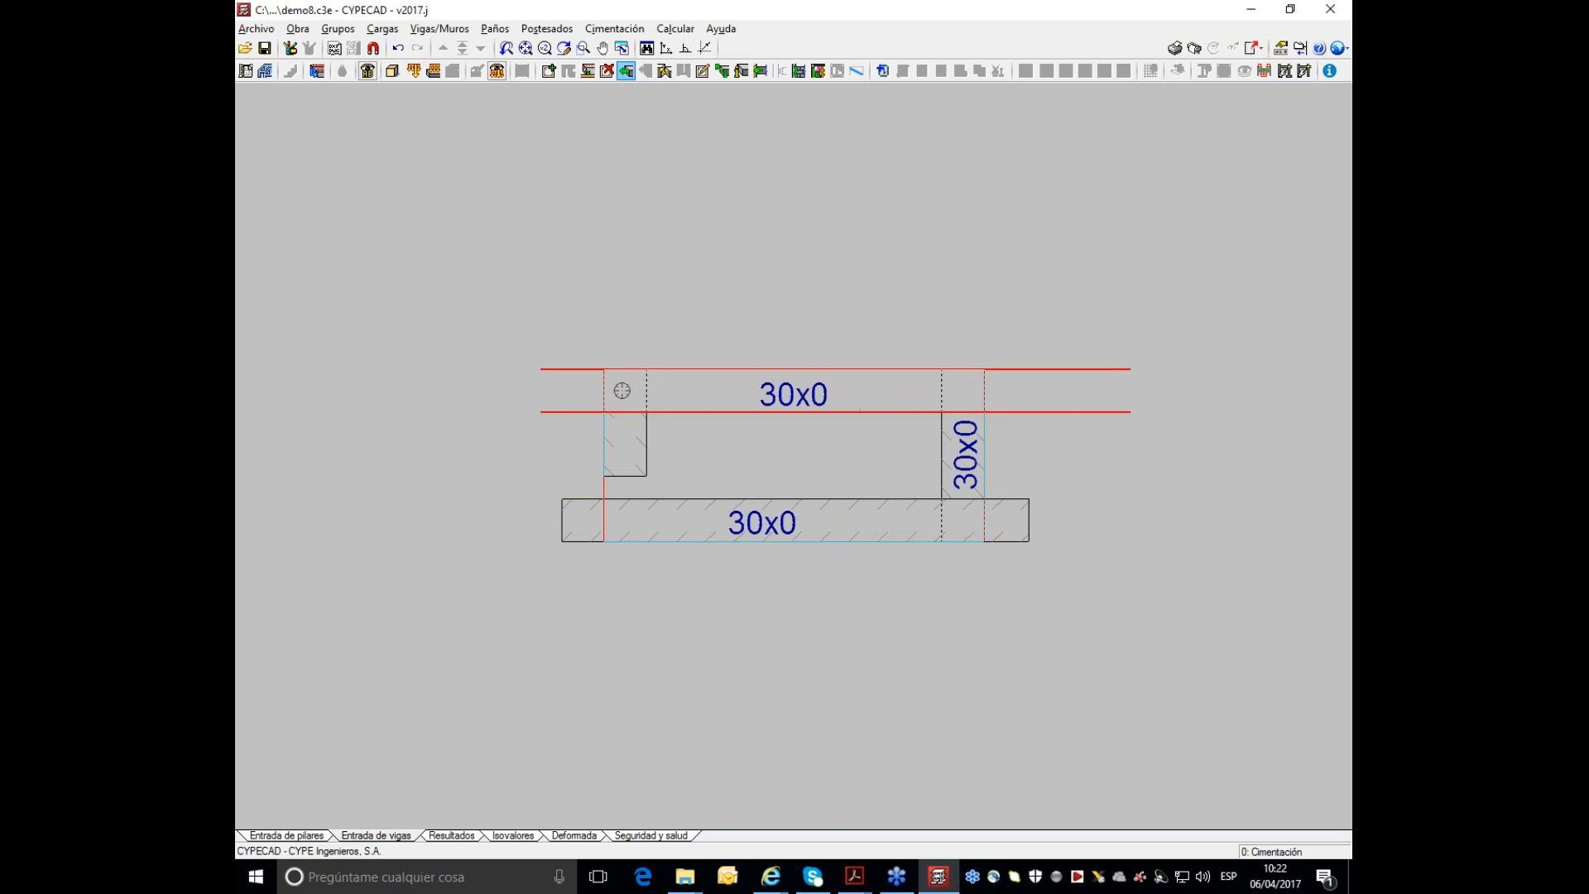
pyautogui.click(625, 518)
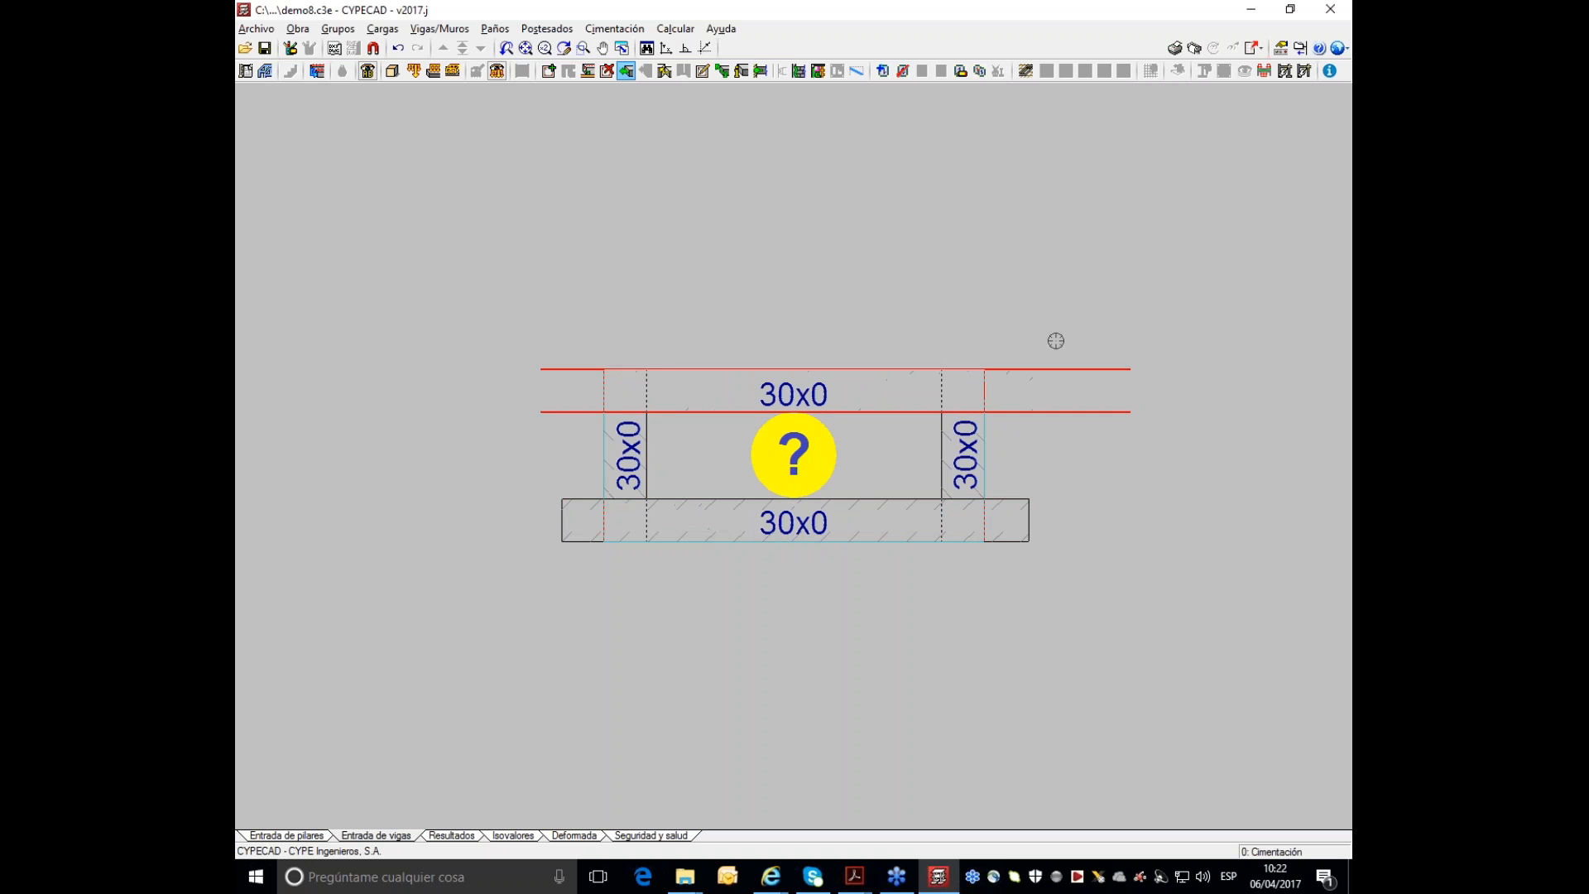
# - Delete the four overhanging ends of the long foundation beams that stick out beyond the contour
pyautogui.click(440, 29)
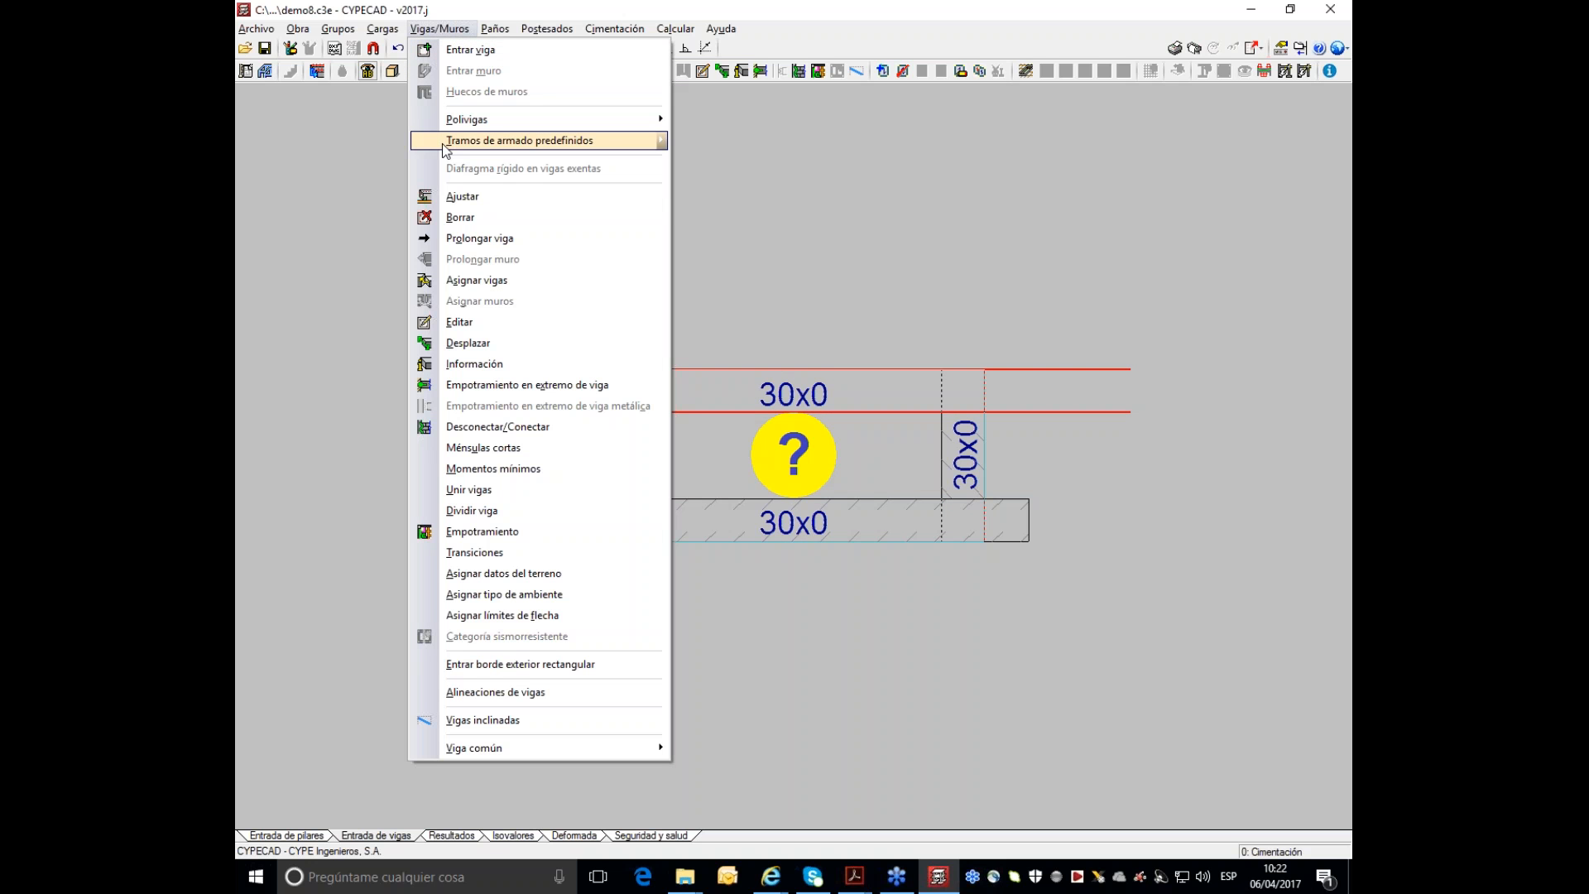
pyautogui.click(460, 217)
pyautogui.click(541, 391)
pyautogui.click(572, 518)
pyautogui.click(1121, 361)
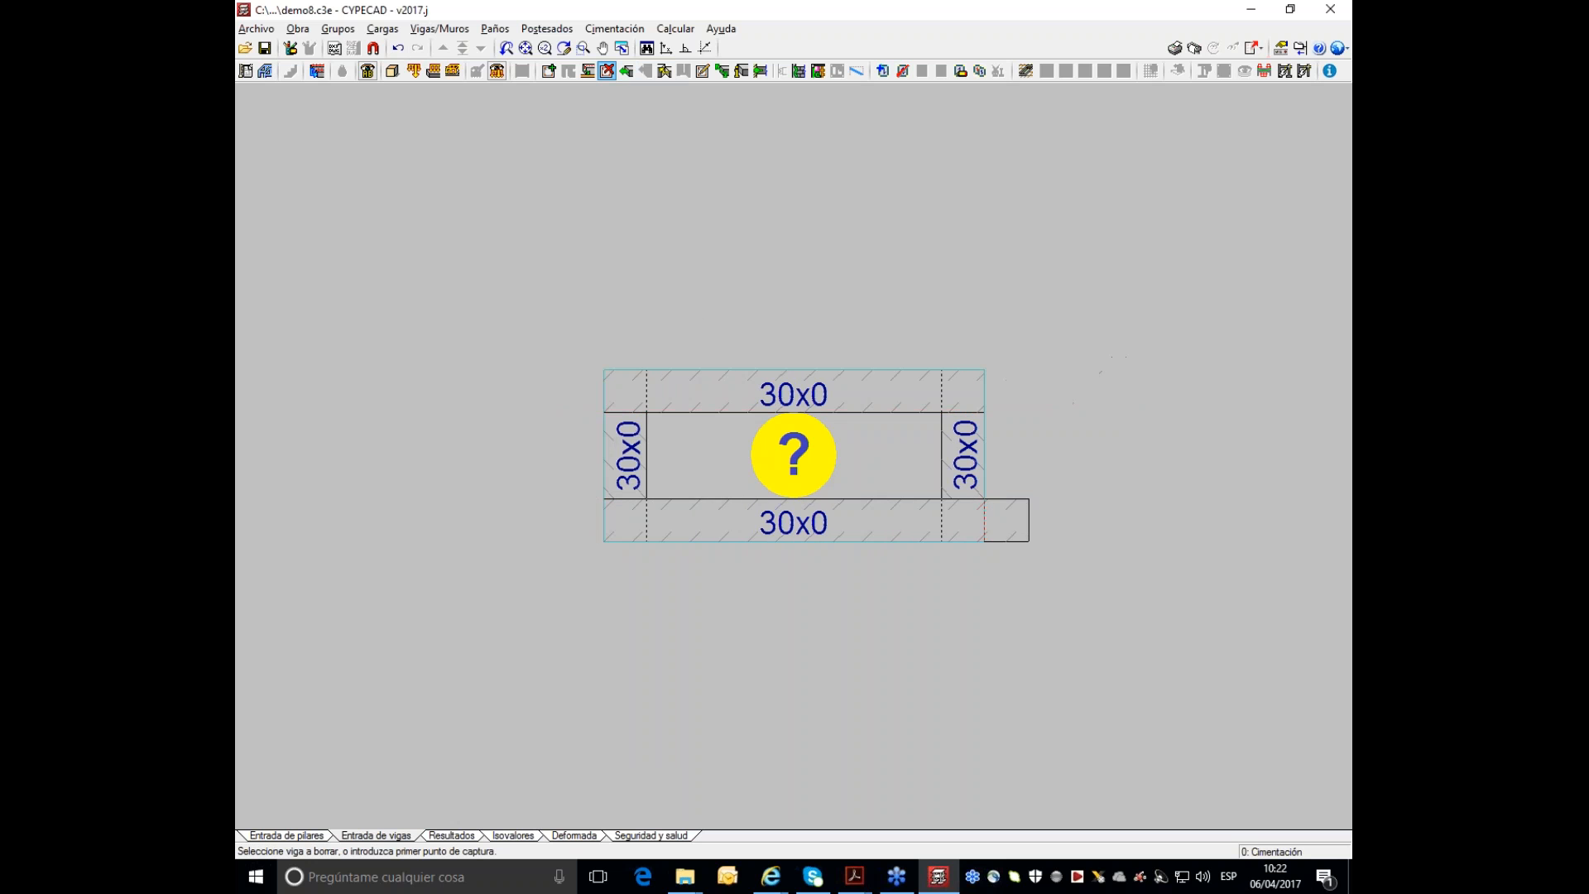
pyautogui.click(1018, 521)
# - Start entering a panel of the Losas apoyadas en el terreno type with a depth of 45 cm
pyautogui.click(492, 30)
pyautogui.click(586, 47)
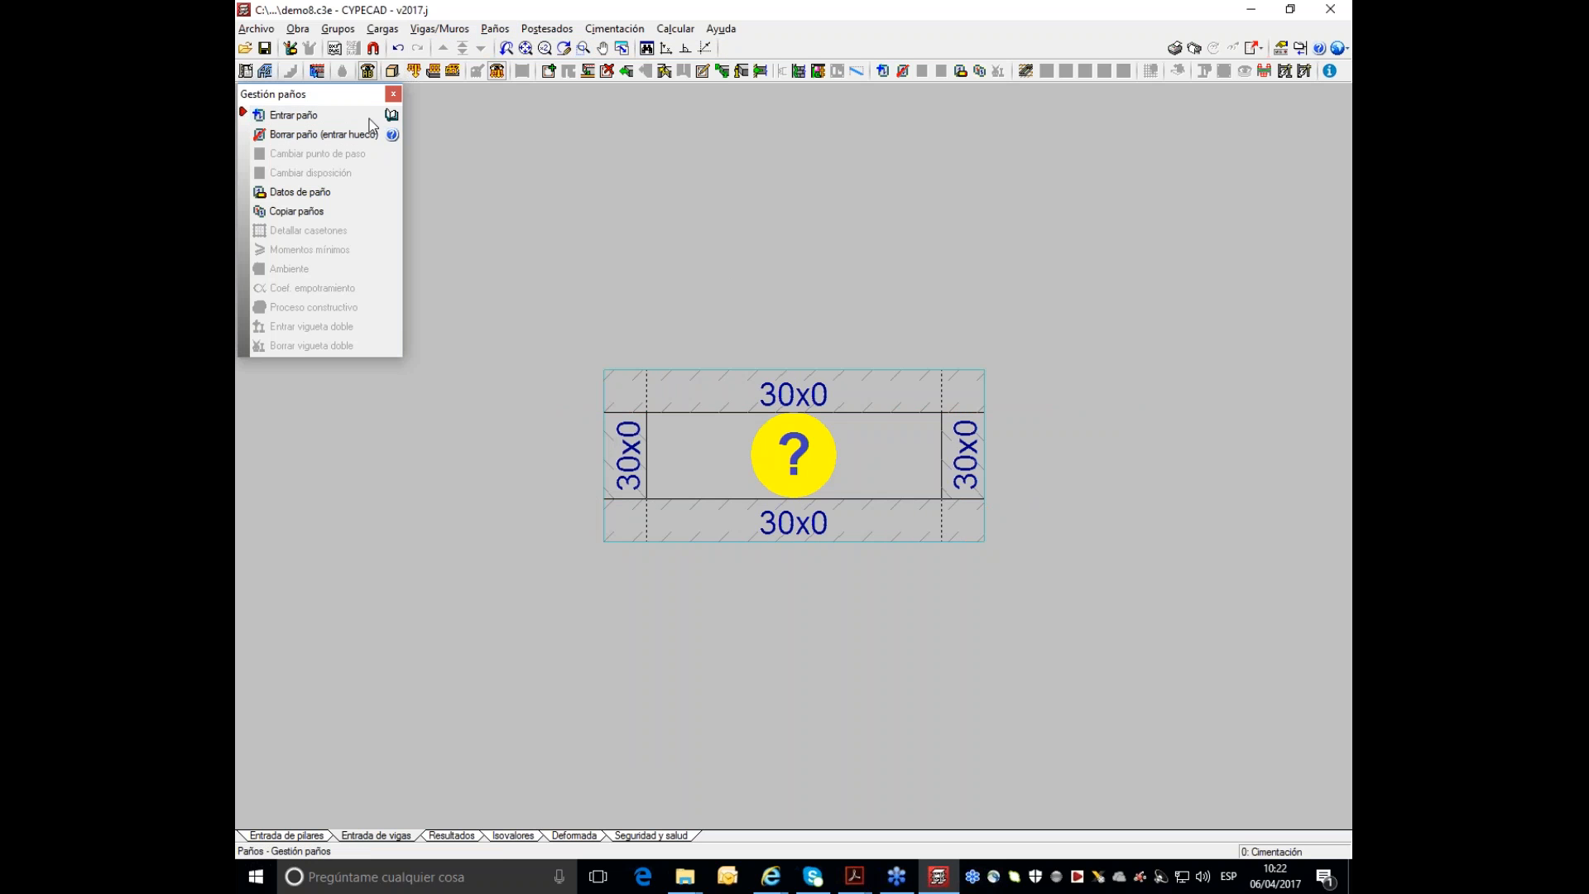
pyautogui.click(295, 117)
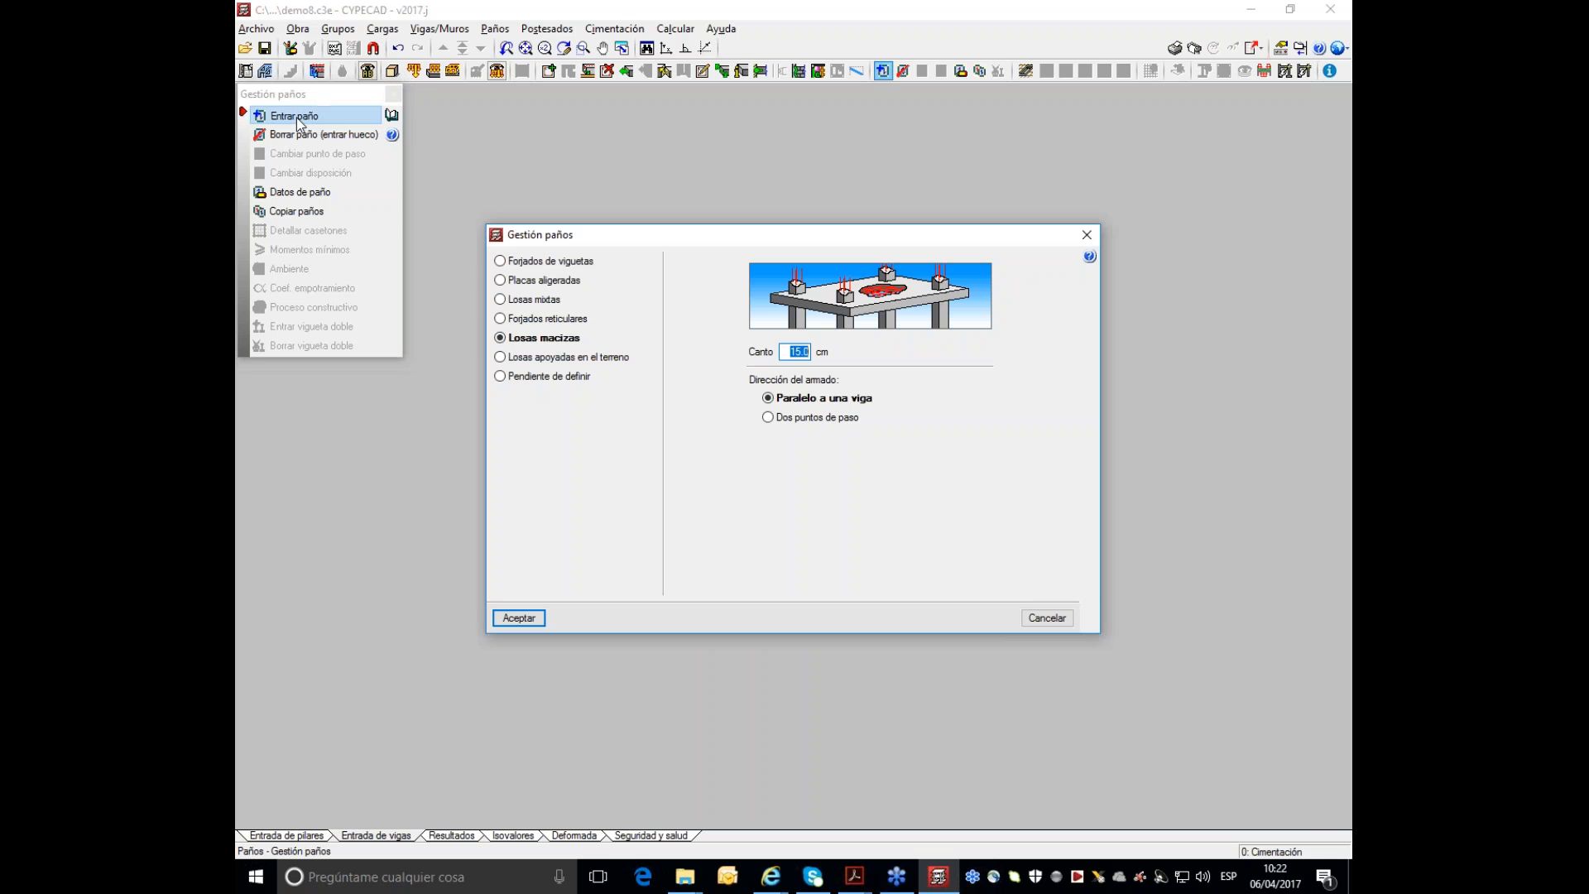
pyautogui.click(516, 359)
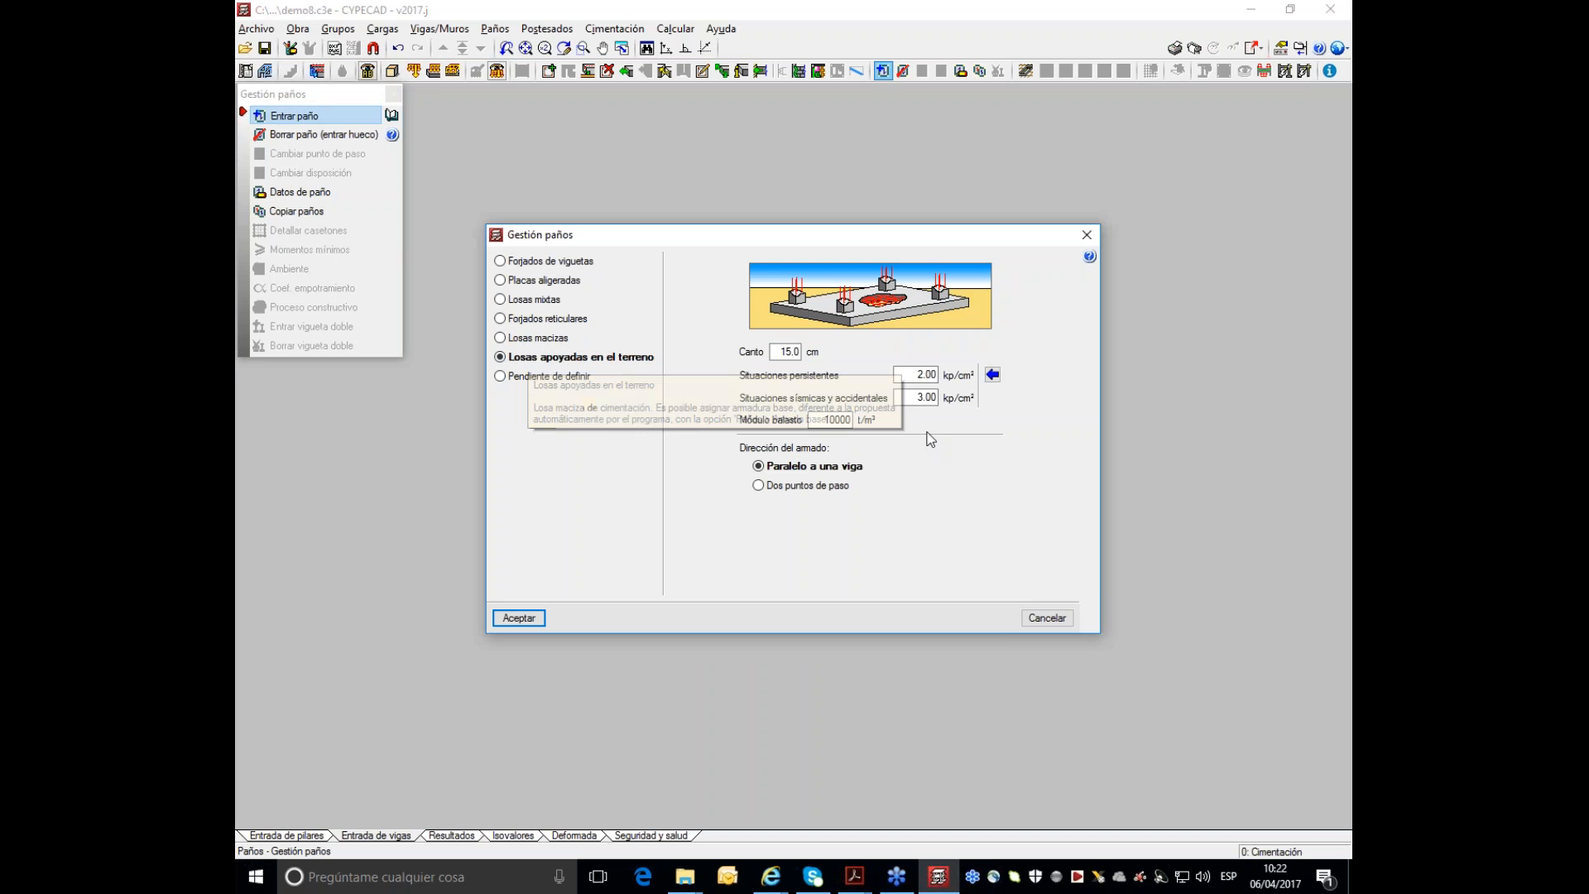
pyautogui.doubleClick(774, 351)
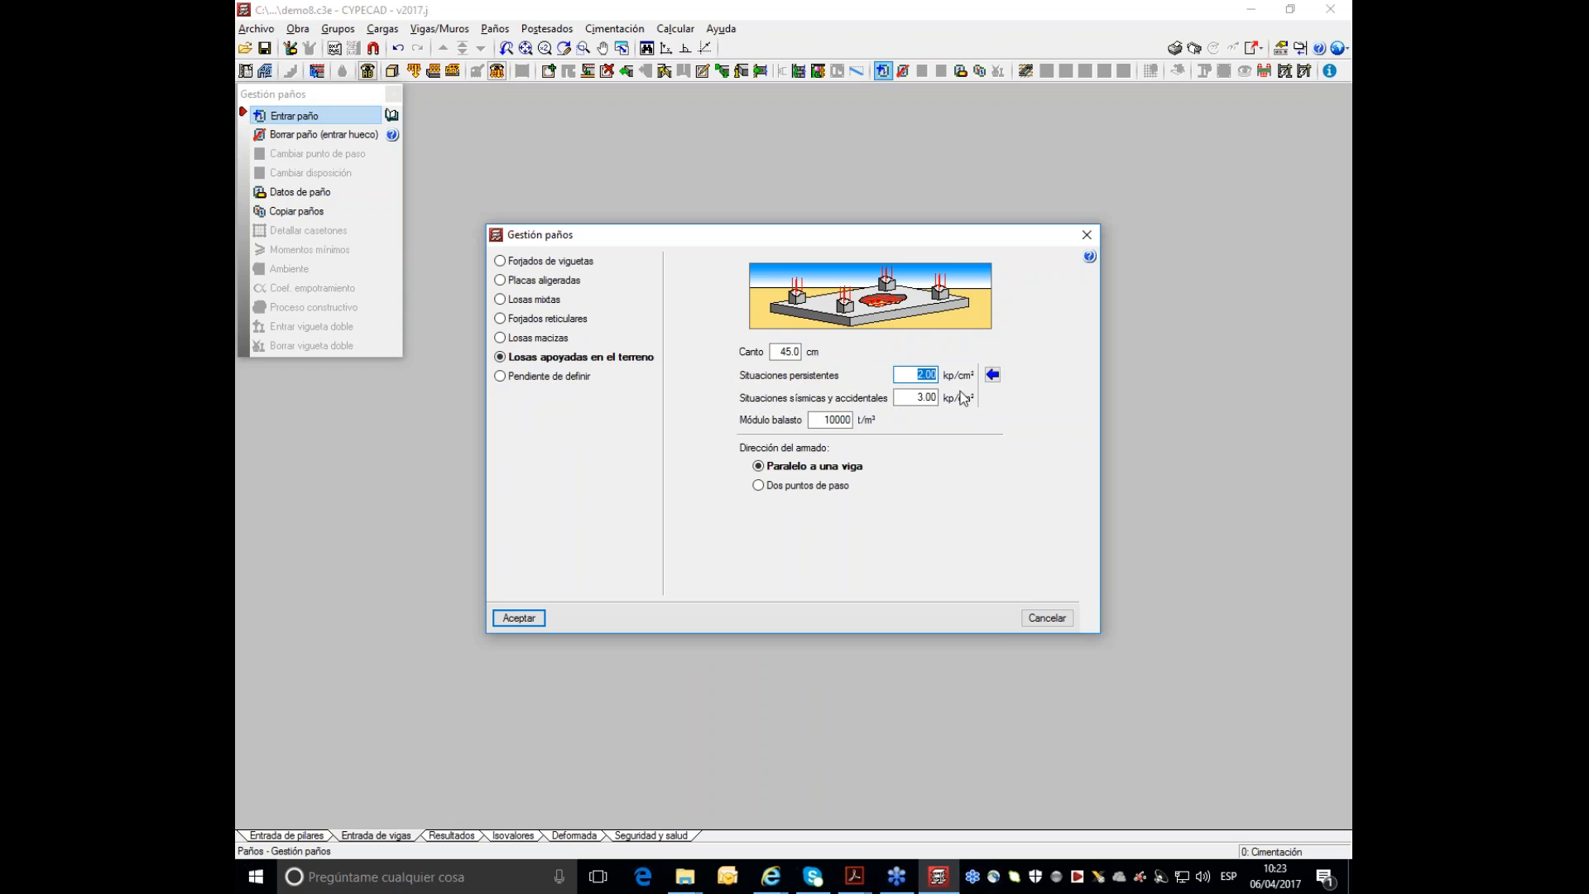
# - Import the usual Arena semidensa soil values for the slab panel, 2.00 kp/cm² persistent and 3.00 kp/cm² seismic and accidental
pyautogui.click(992, 375)
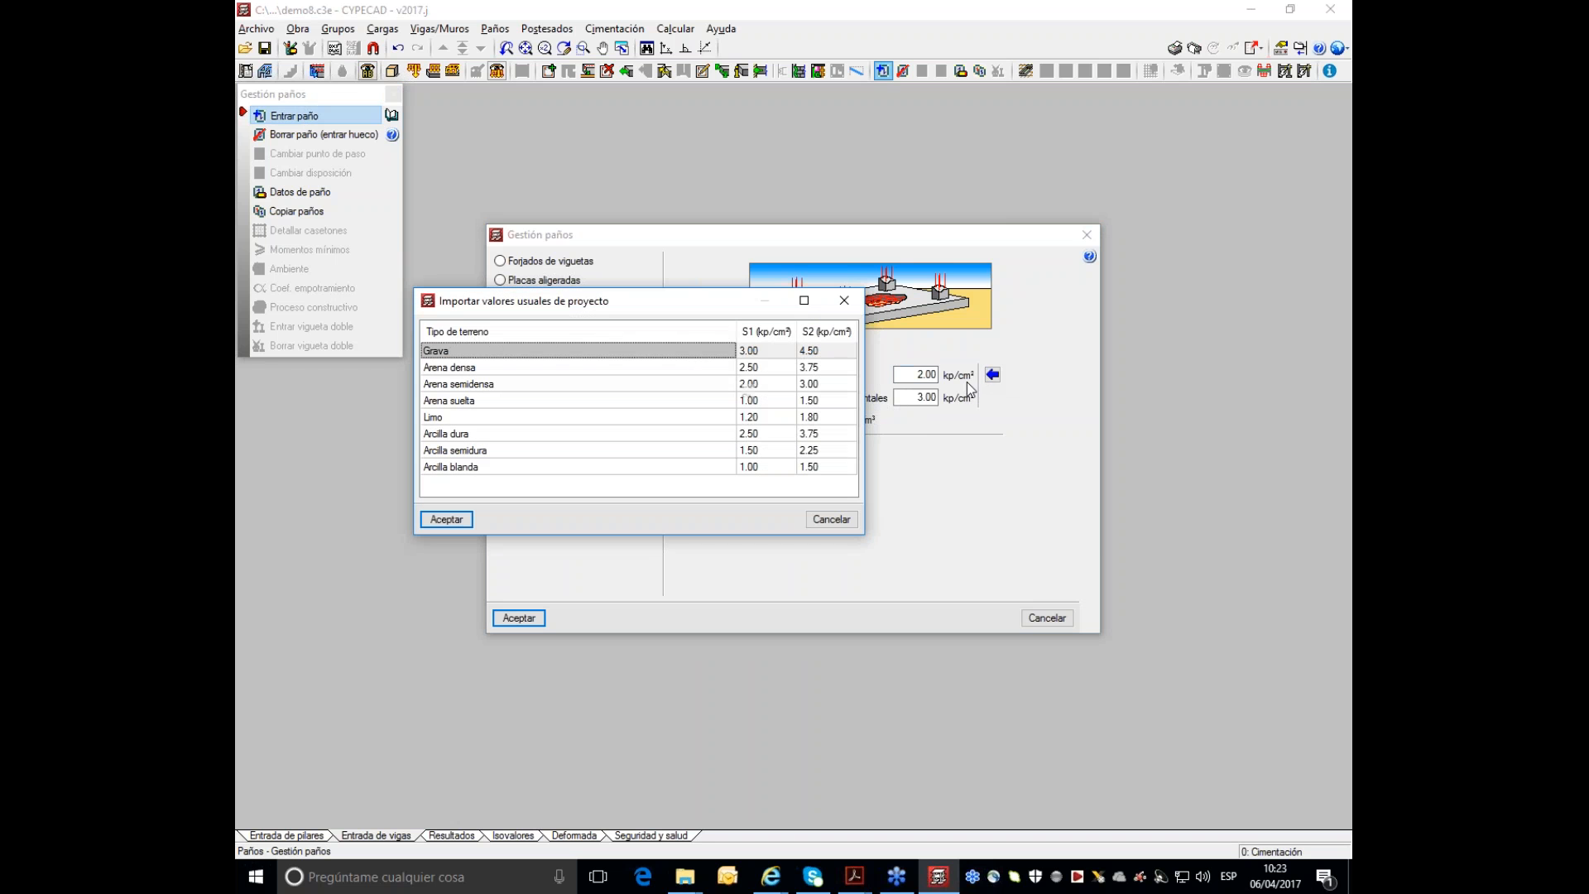
pyautogui.click(470, 384)
pyautogui.click(445, 519)
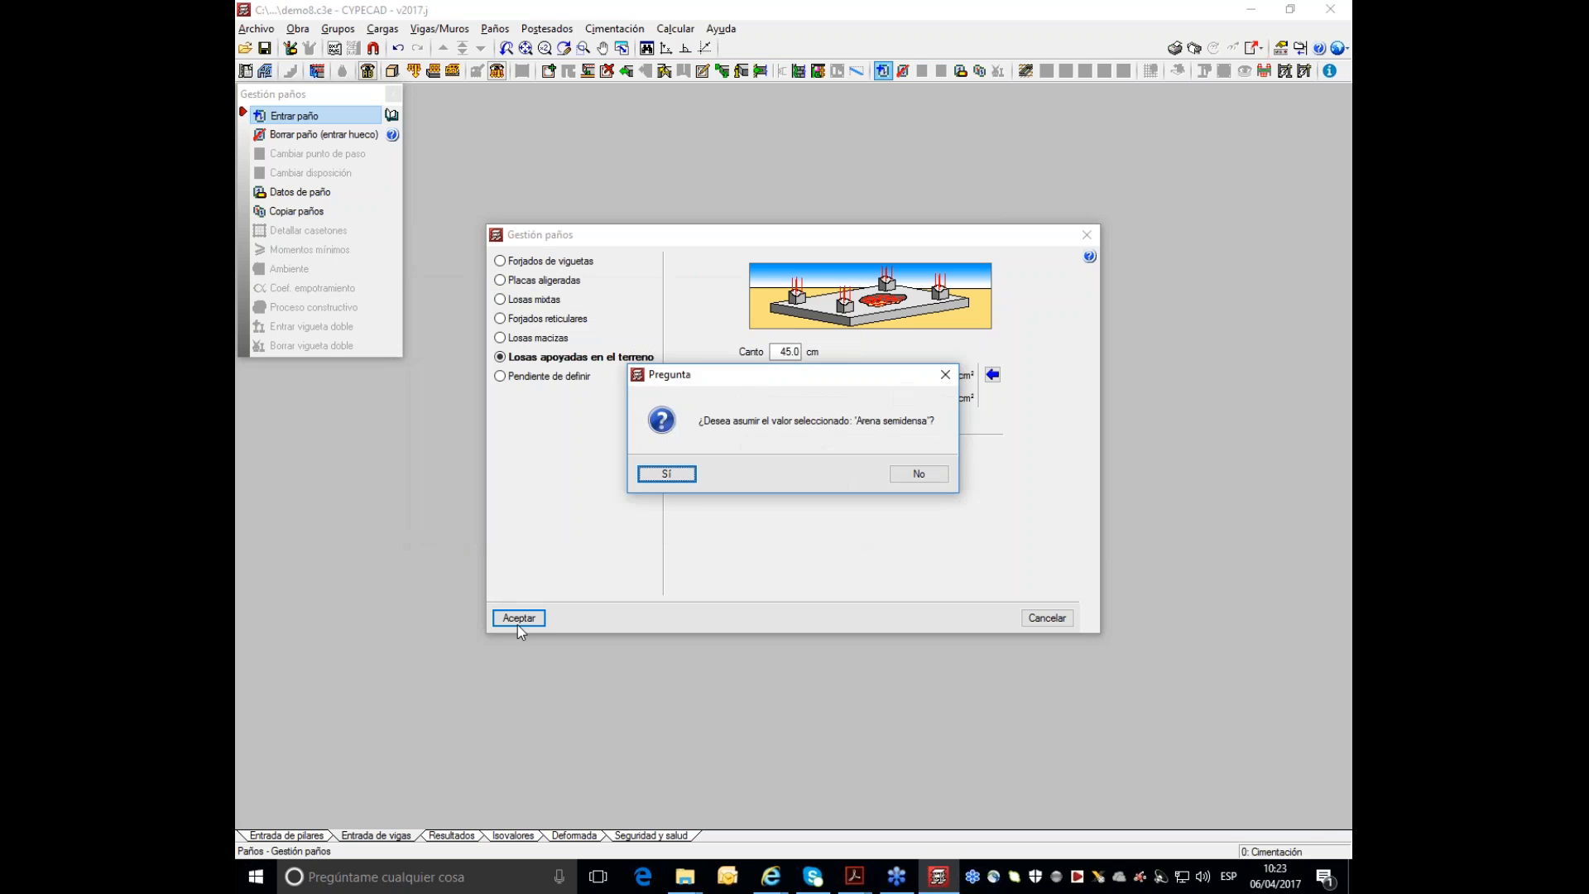
pyautogui.click(667, 474)
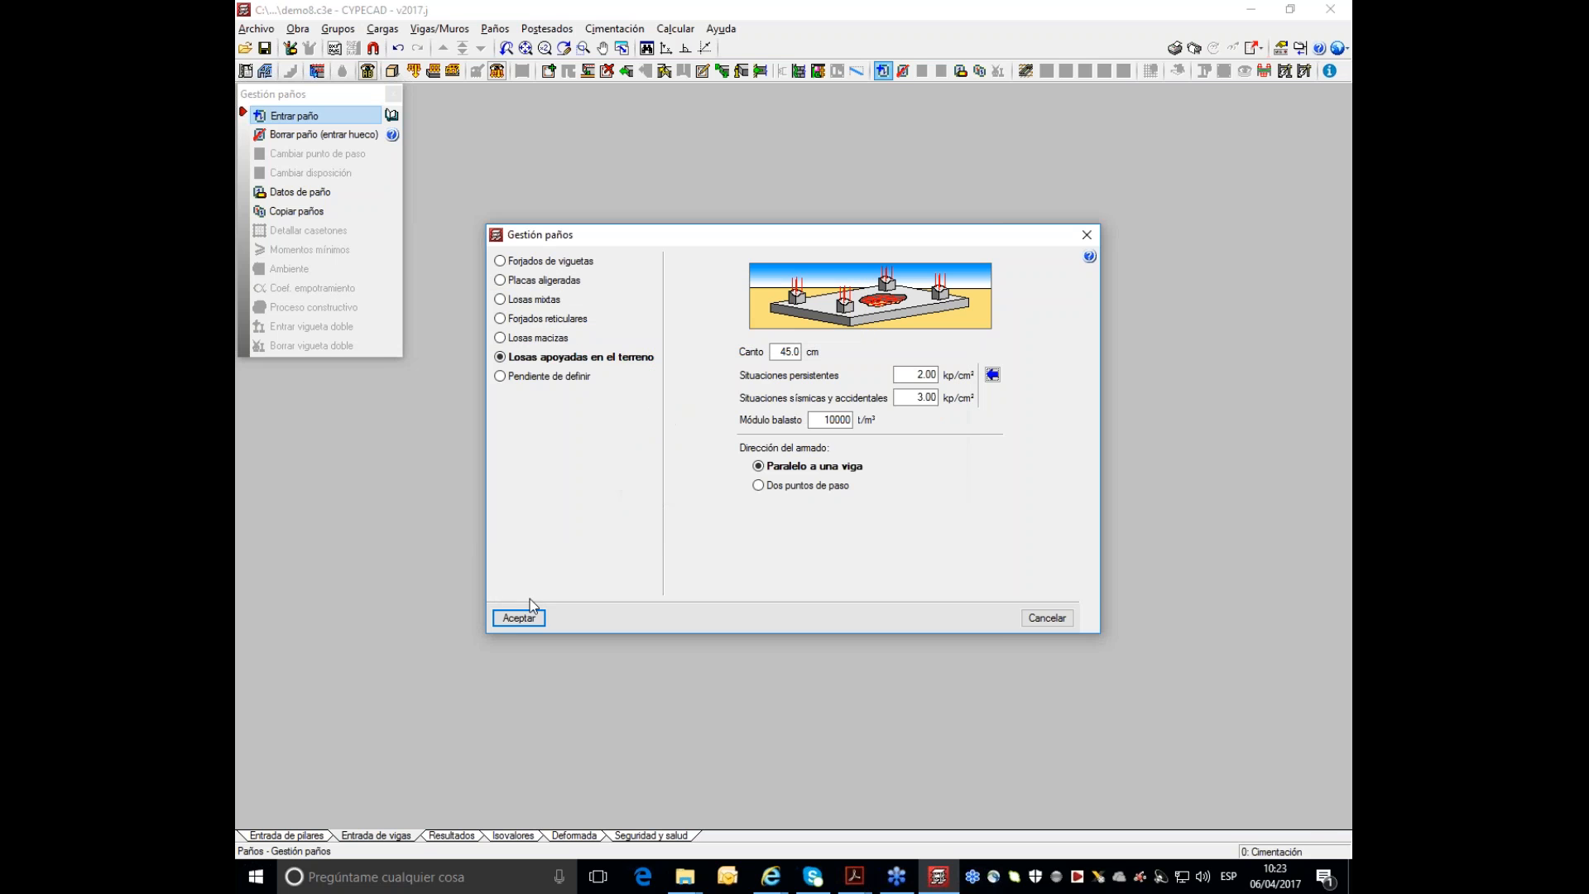
# - Insert the ground slab in the space enclosed by the beams, with its reinforcement parallel to the lower long beam
pyautogui.click(519, 617)
pyautogui.click(720, 465)
pyautogui.click(723, 525)
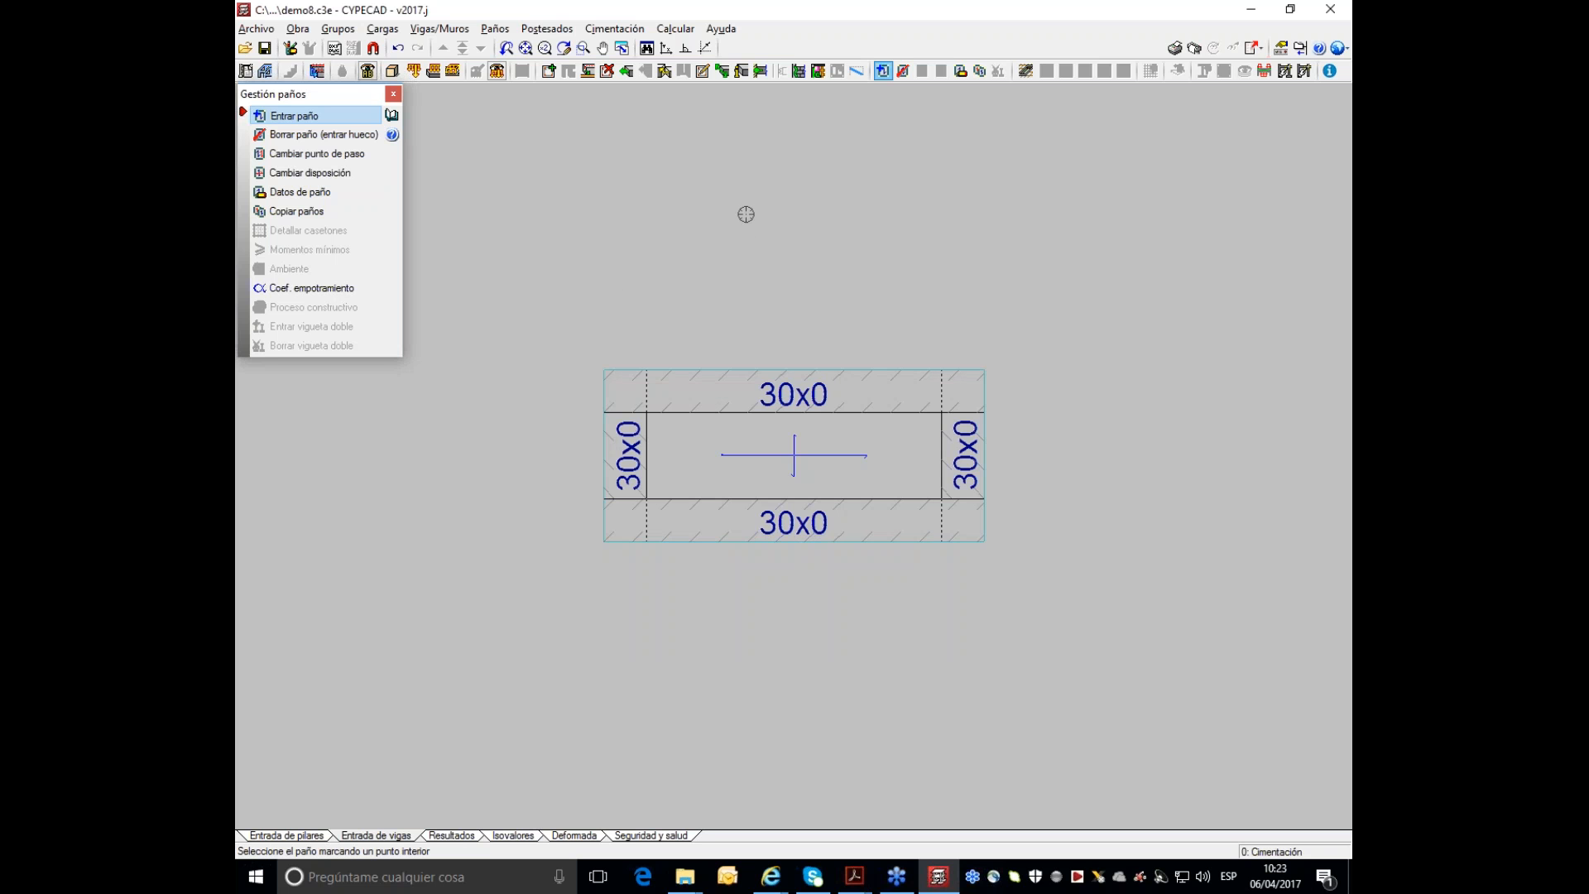
# - Import the lift shaft's CYPE 3D job as an integrated 3D structure, positioned at x 0.150, y 0.150, dz 0.000
pyautogui.click(265, 72)
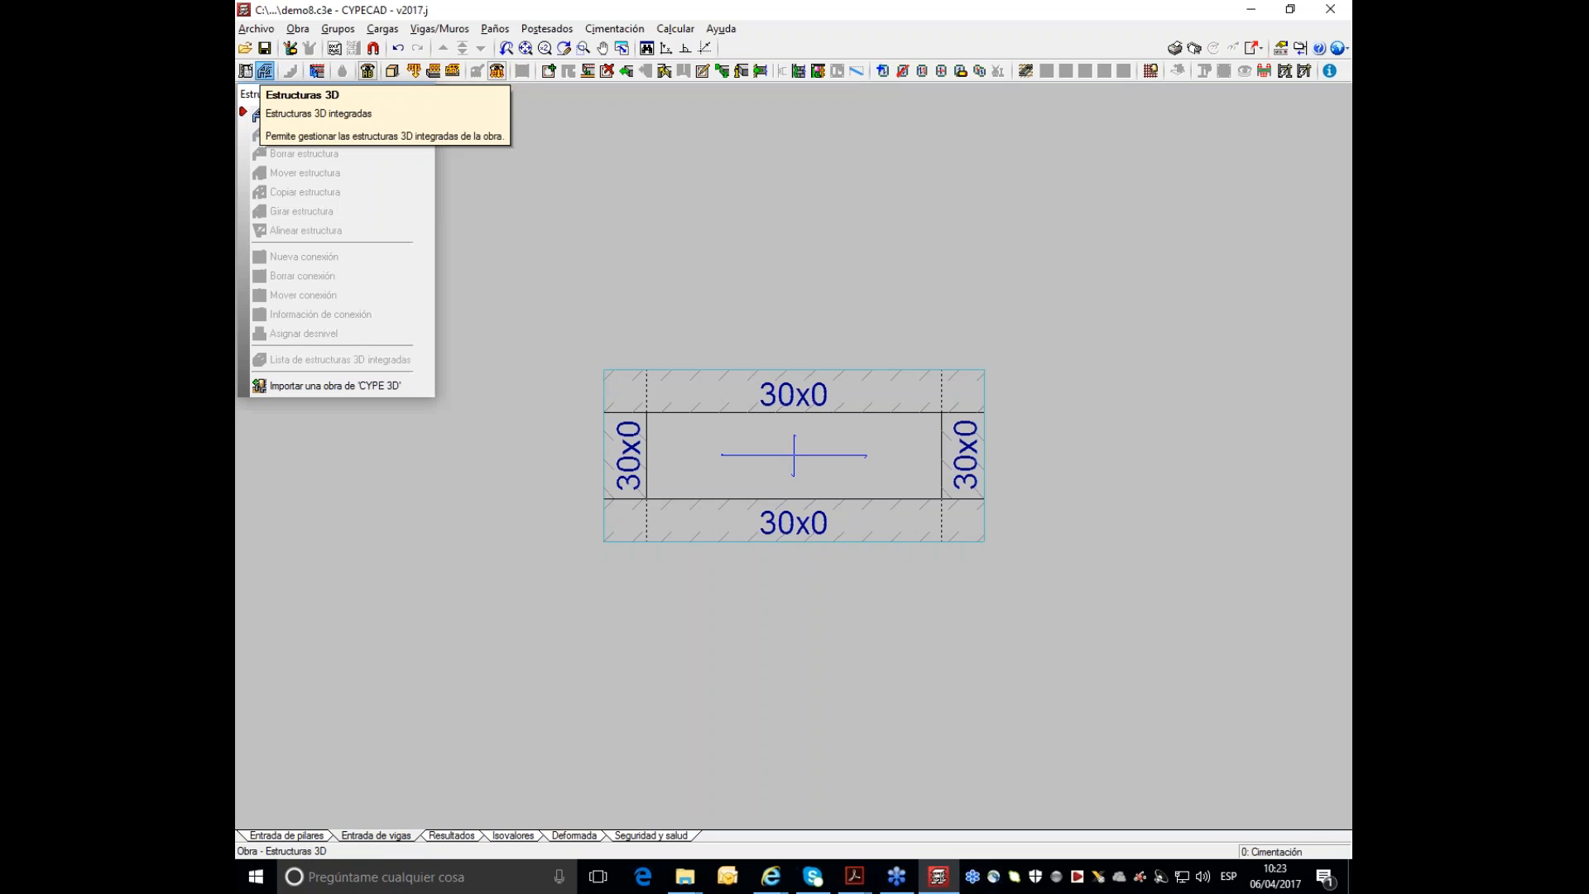
pyautogui.click(318, 389)
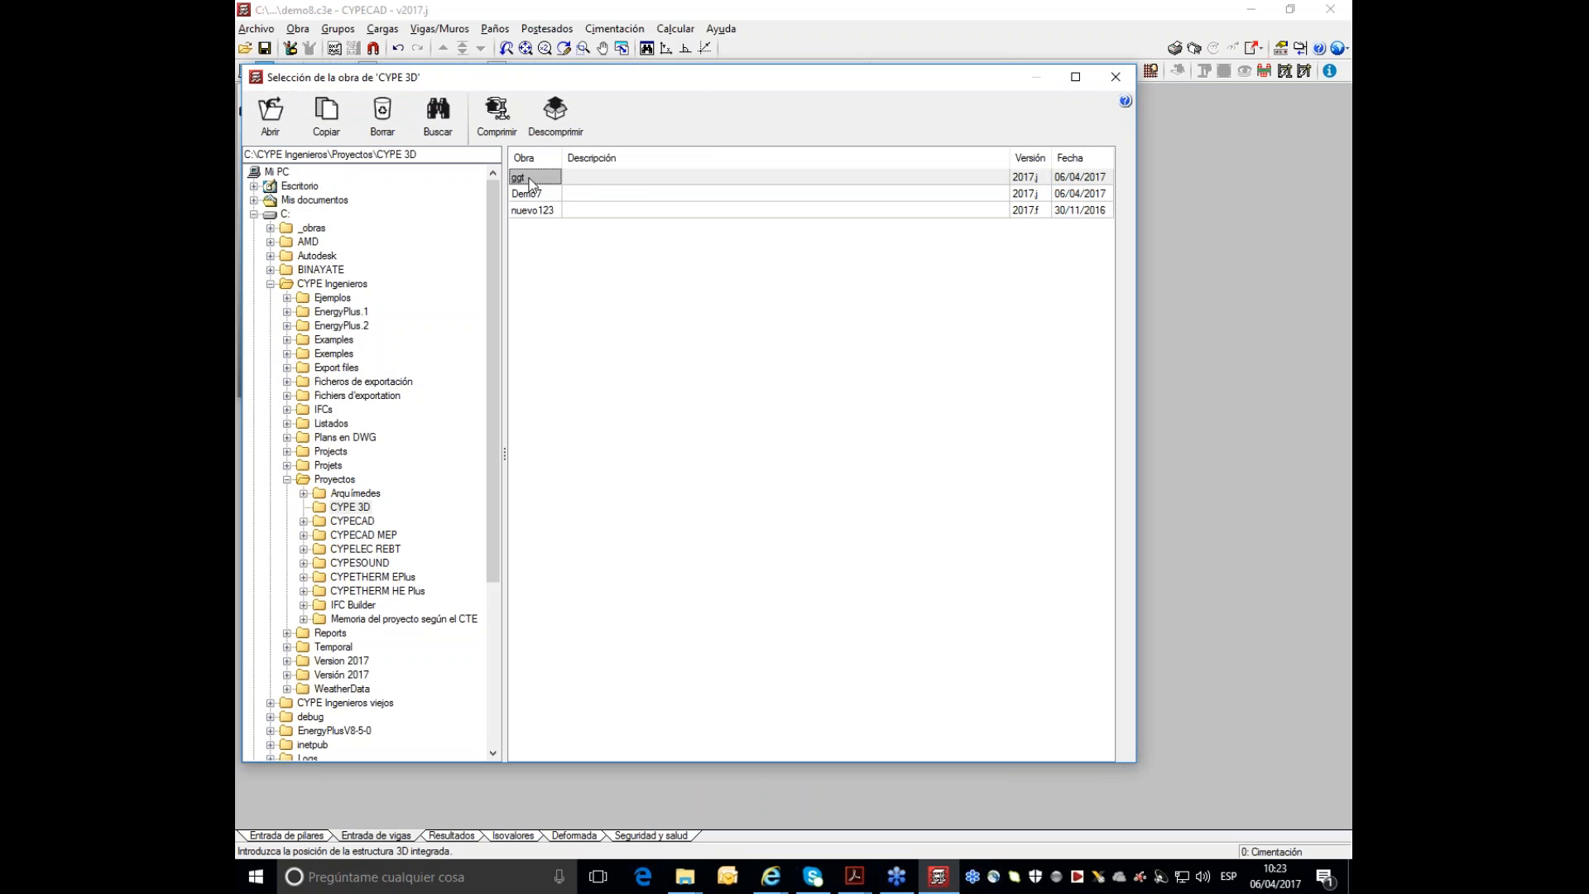
pyautogui.click(256, 125)
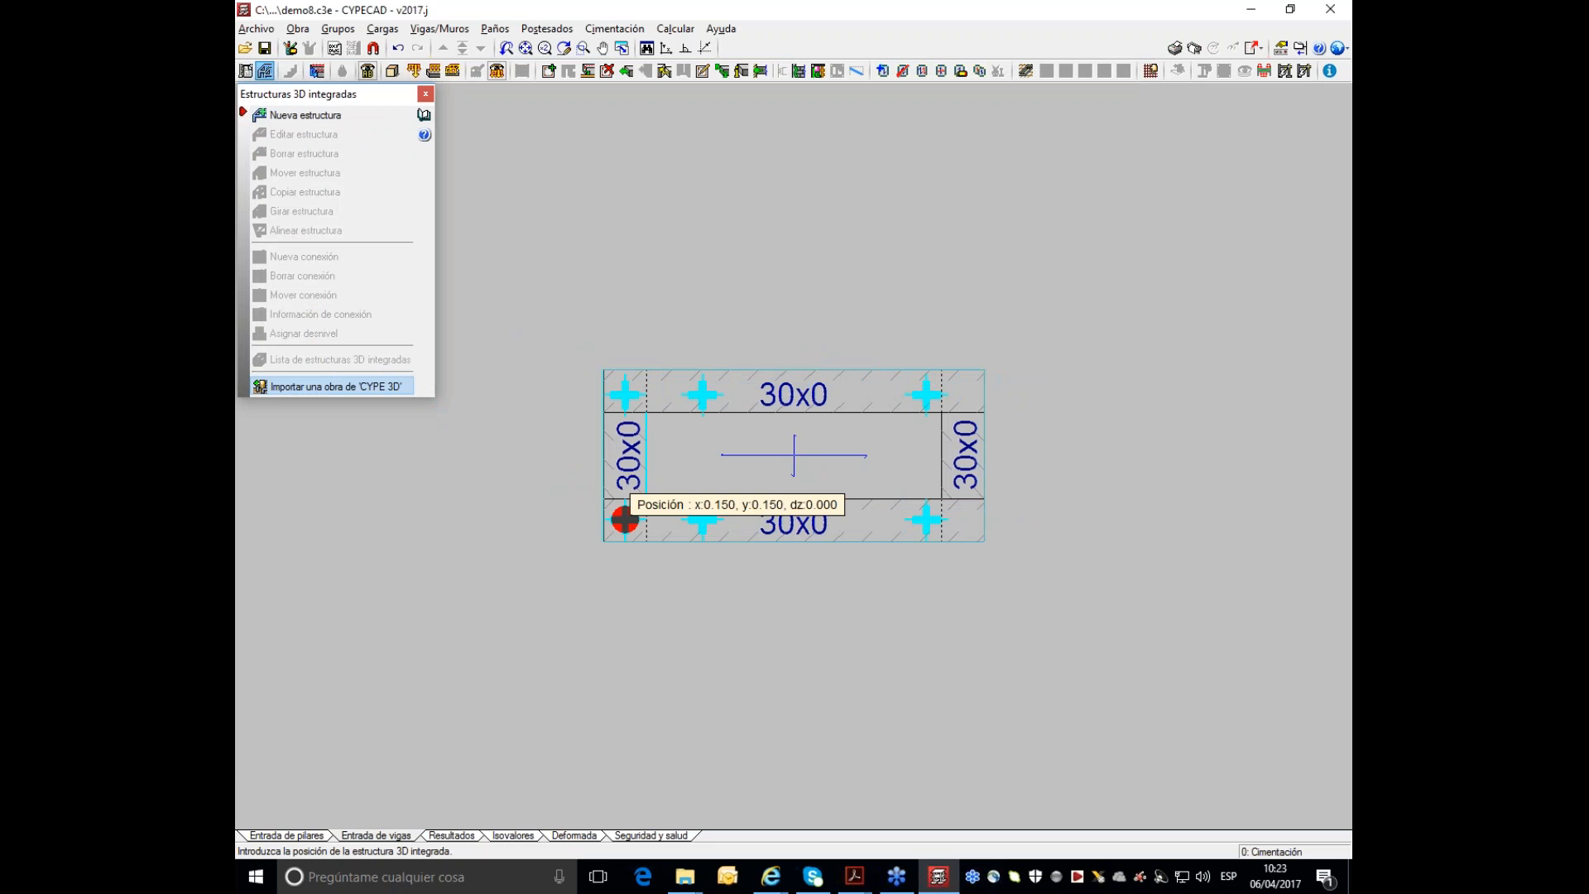
pyautogui.click(625, 519)
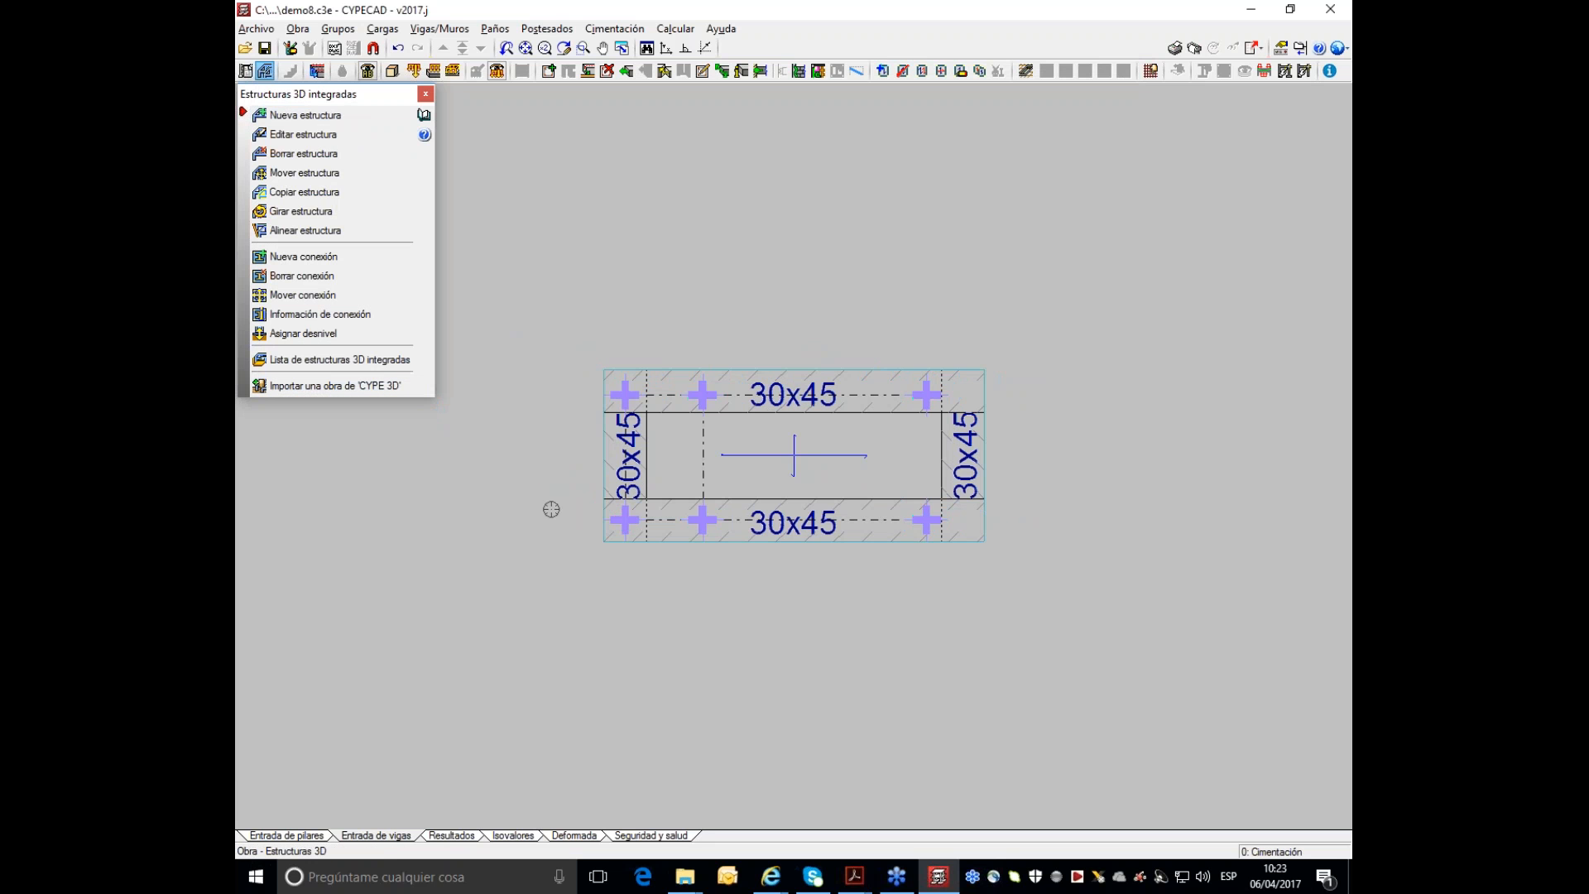
# - Inspect the imported shaft structure on its foundation in plan and in the 3D view of the building
pyautogui.scroll(1, 553, 575)
pyautogui.scroll(1, 554, 559)
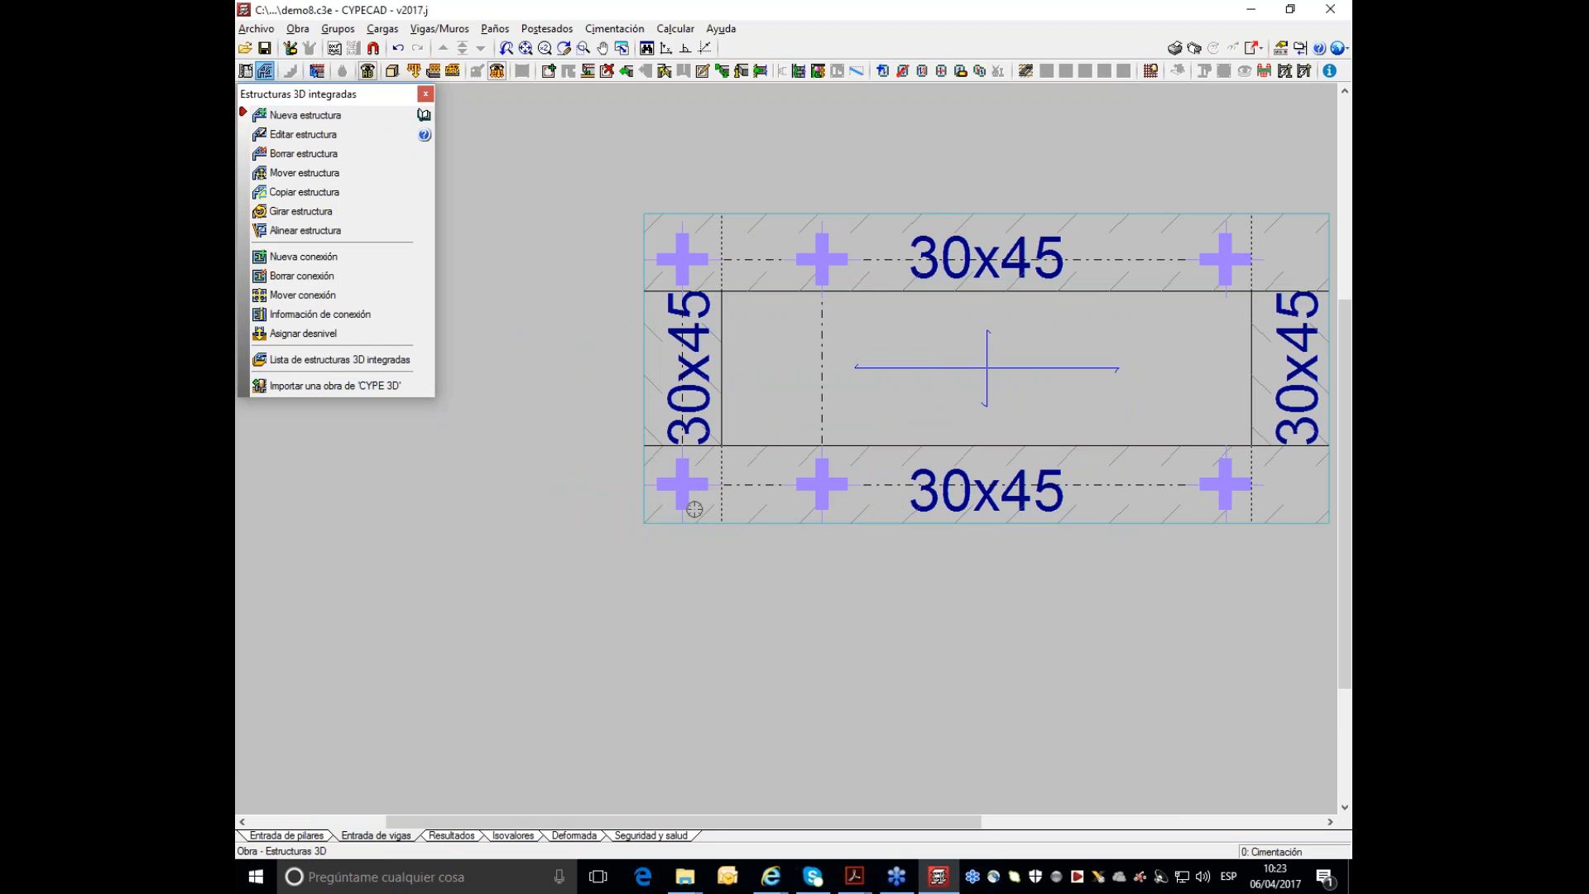
pyautogui.scroll(-1, 592, 266)
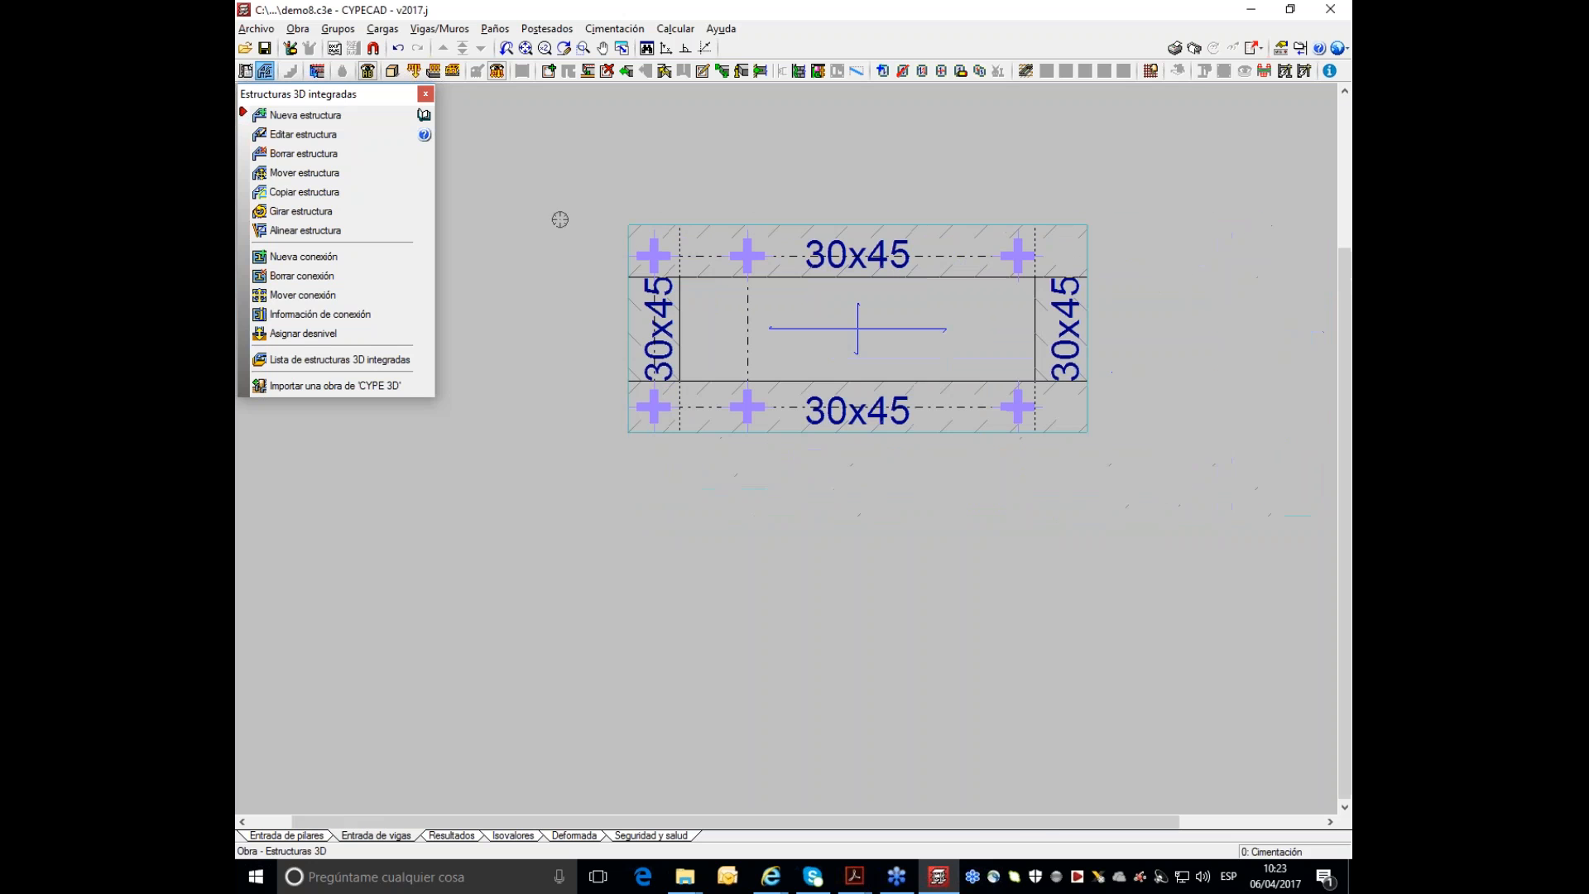
pyautogui.click(390, 71)
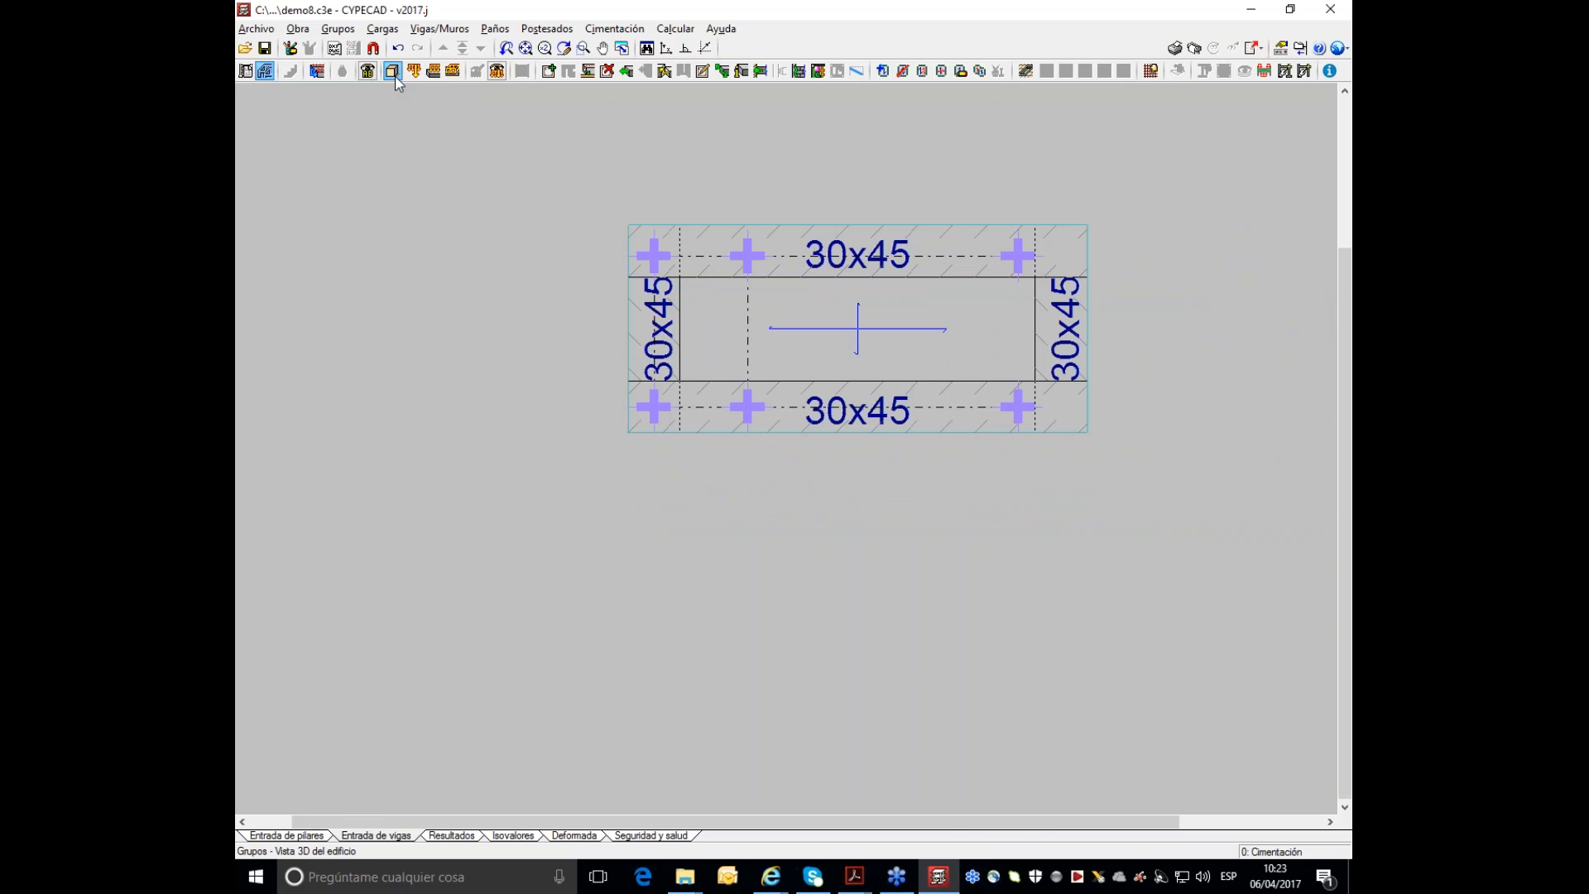
pyautogui.scroll(6, 583, 322)
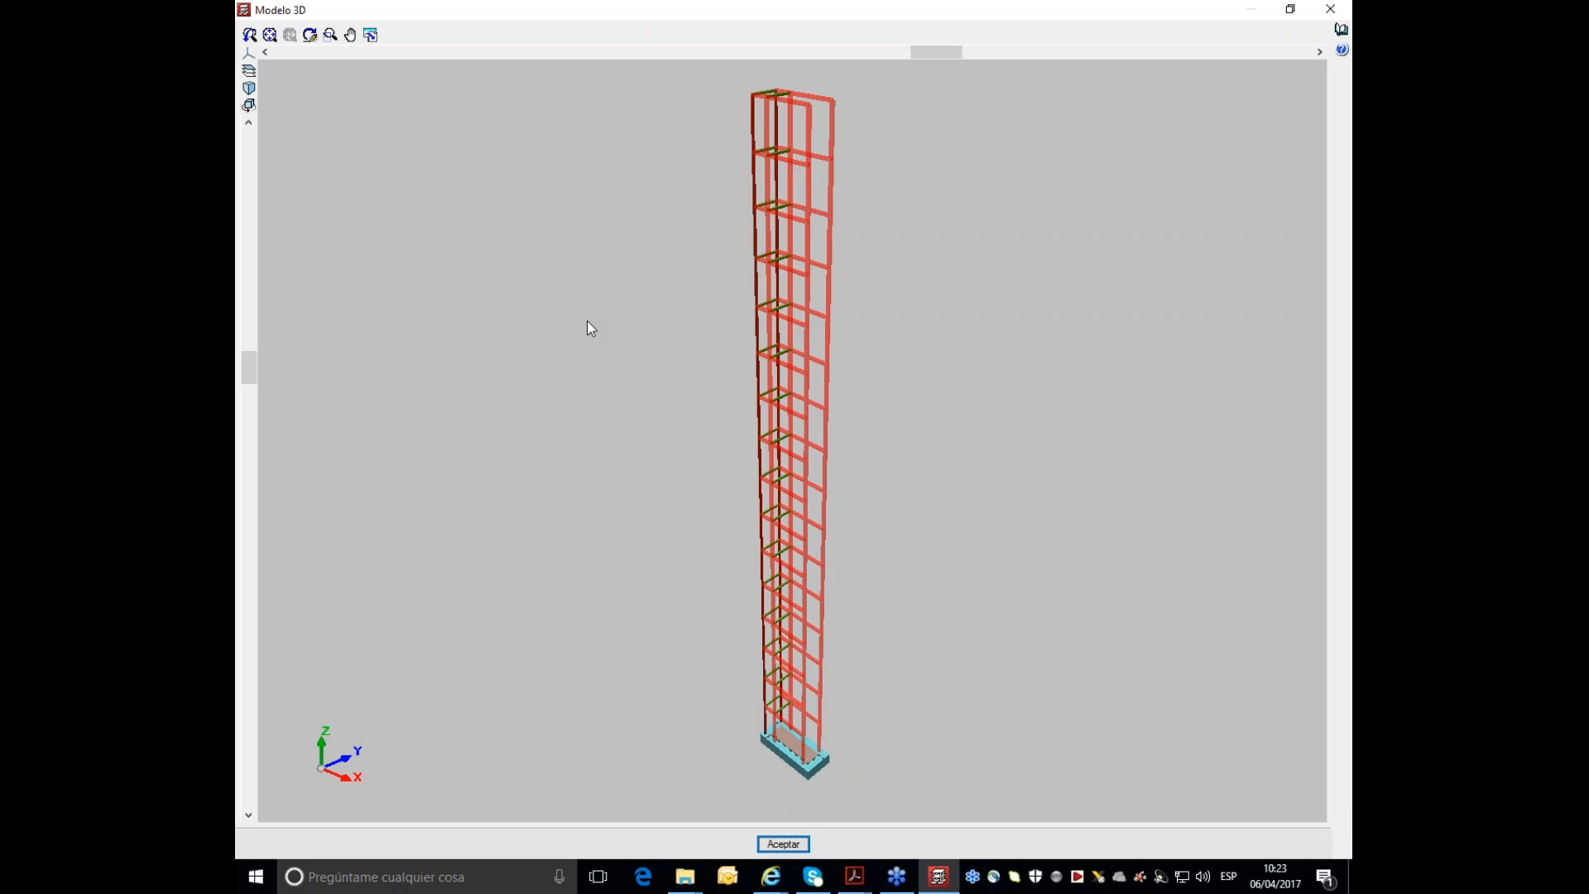
pyautogui.scroll(-5, 632, 325)
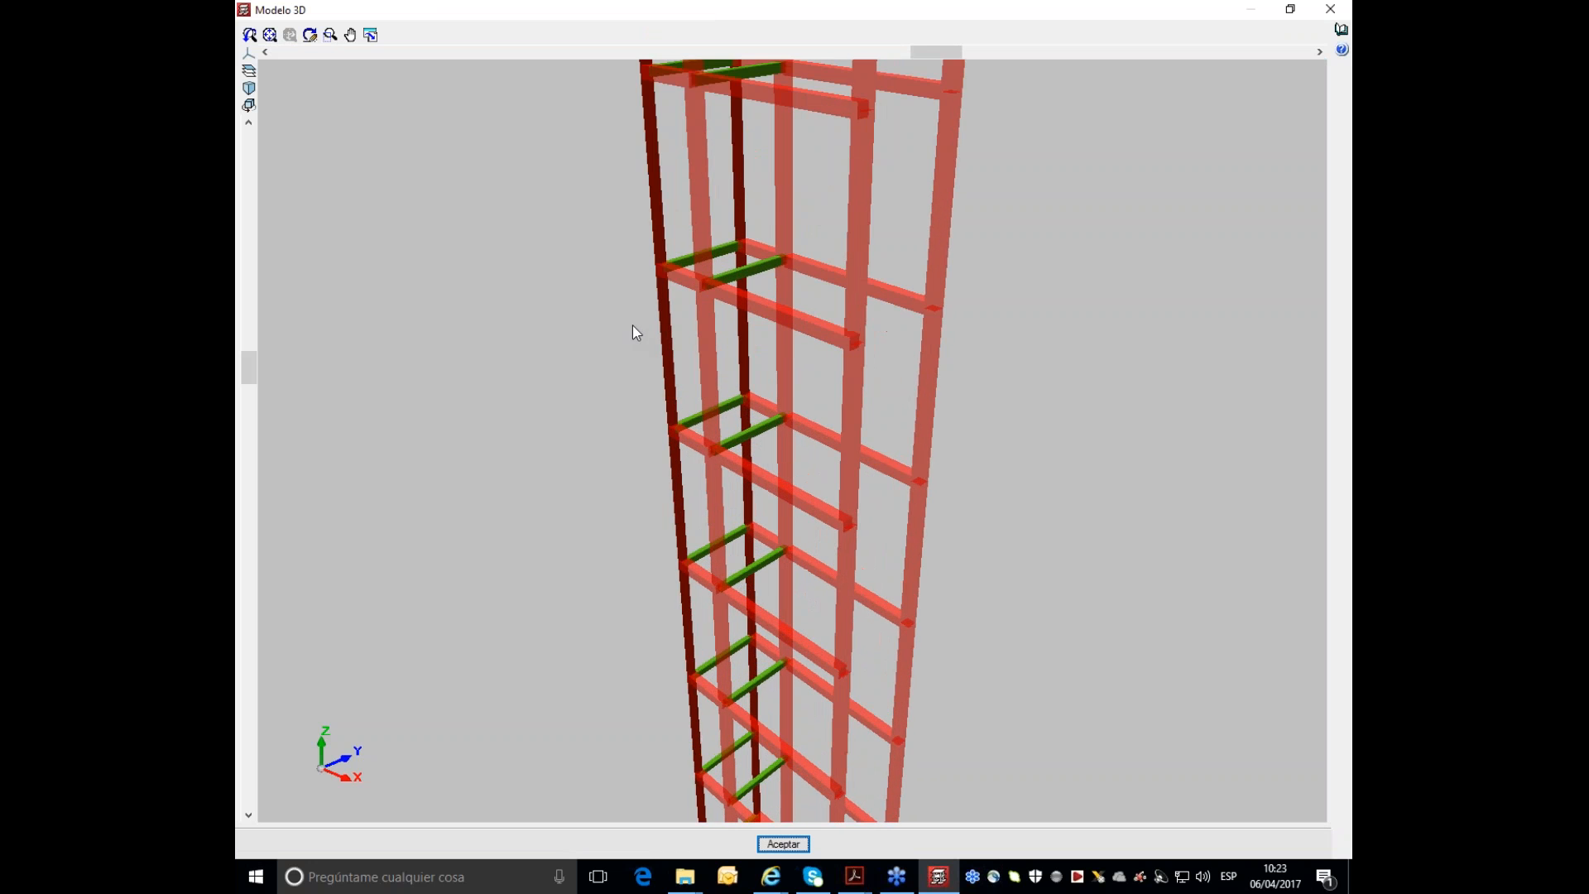
# - Leave the 3D view and open the job CYPECAD_rehab_ascensor, closing its calculation error report
pyautogui.scroll(-3, 633, 322)
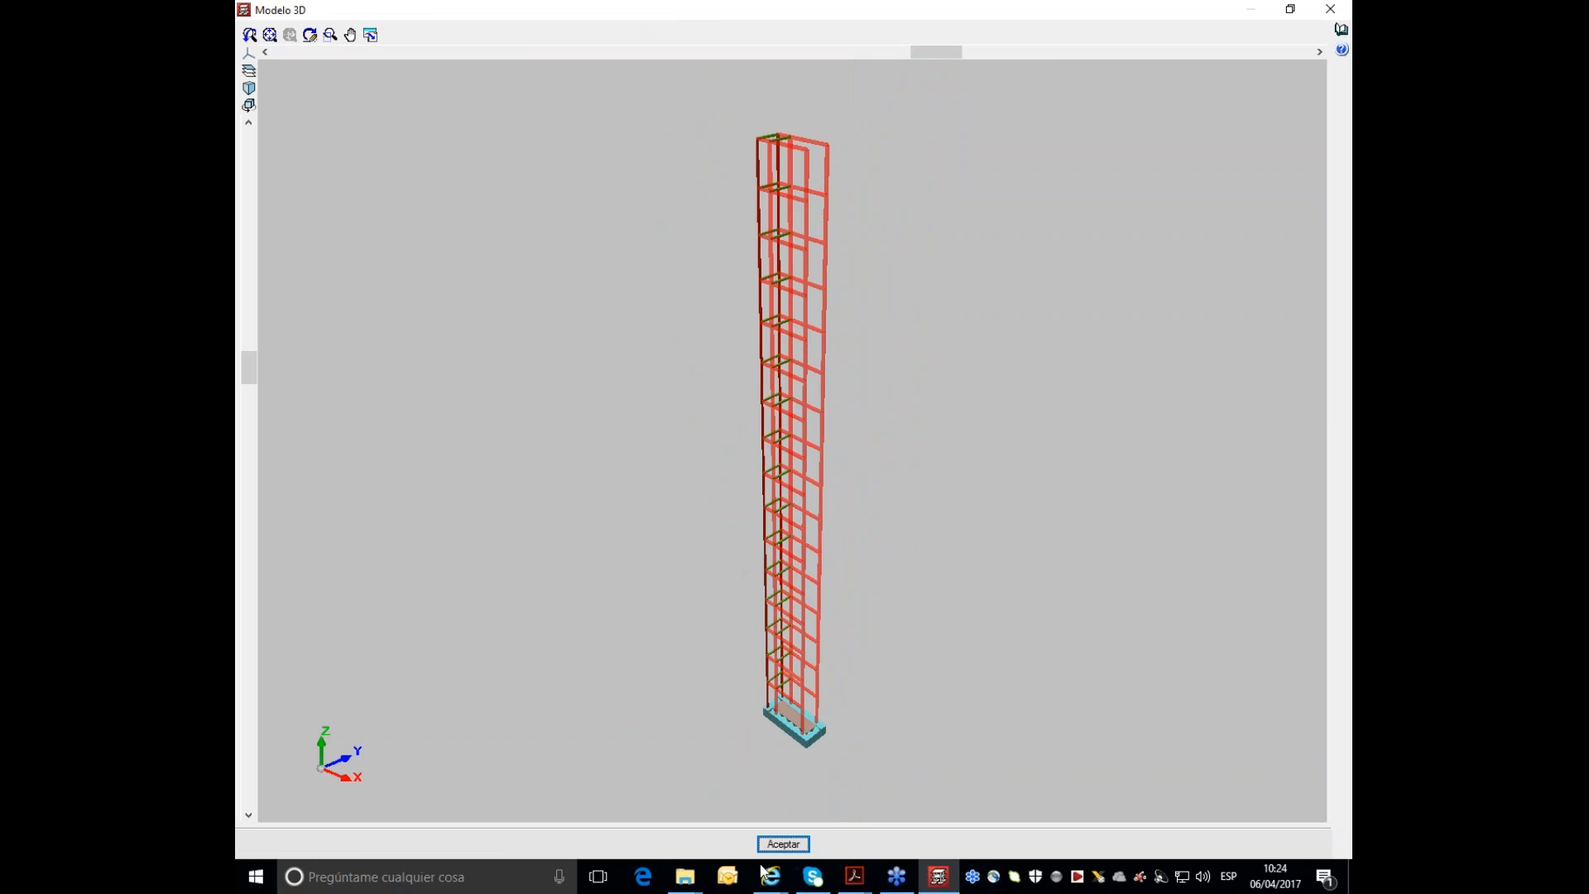
pyautogui.click(783, 843)
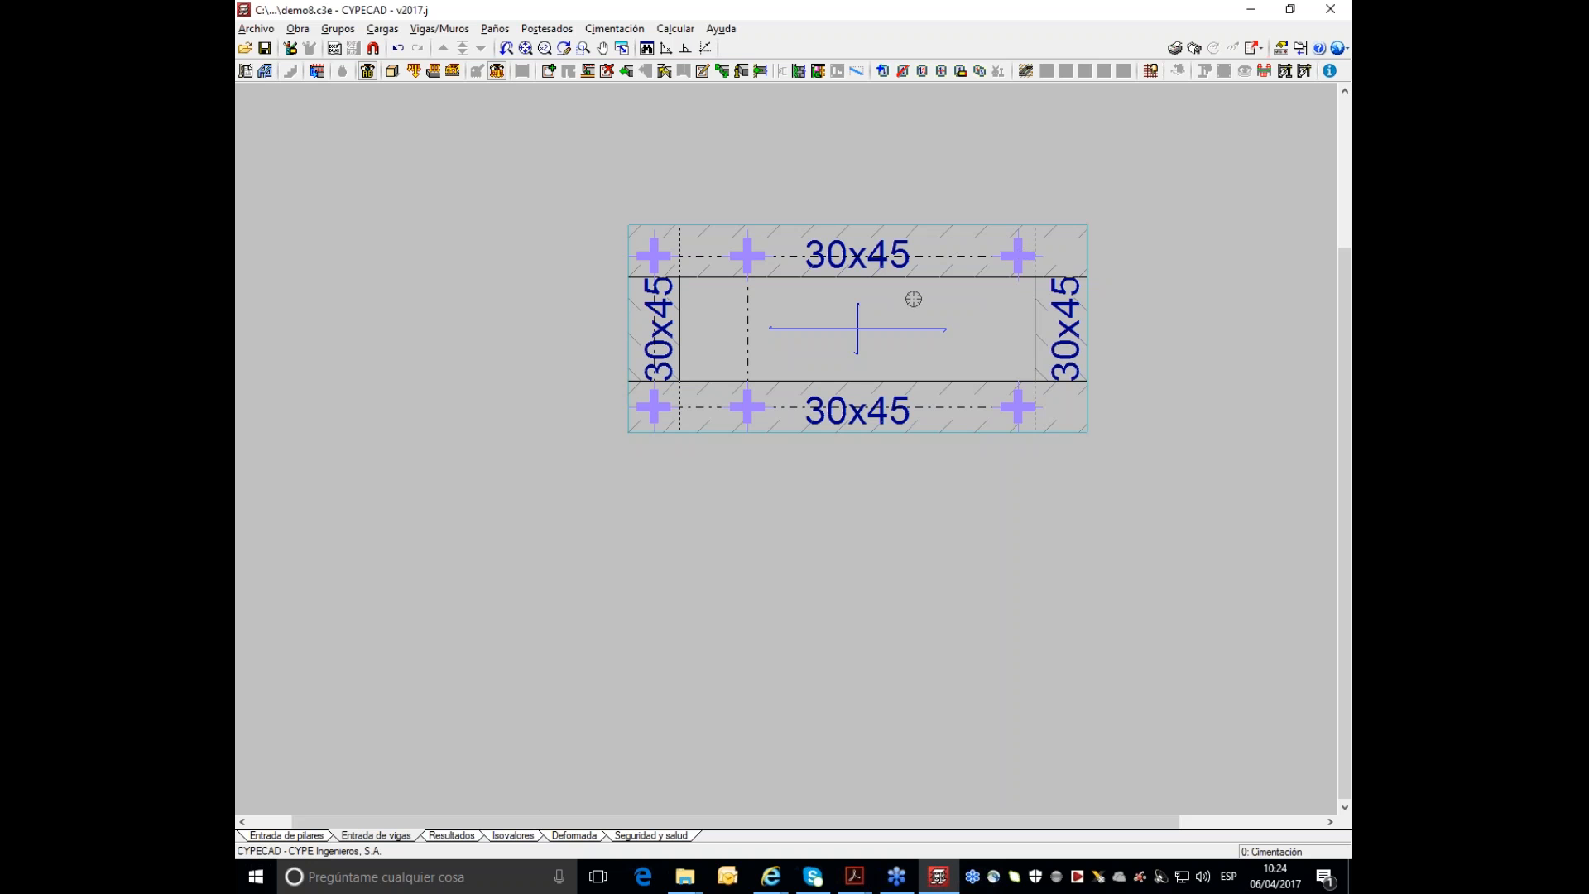
pyautogui.click(251, 24)
pyautogui.click(278, 68)
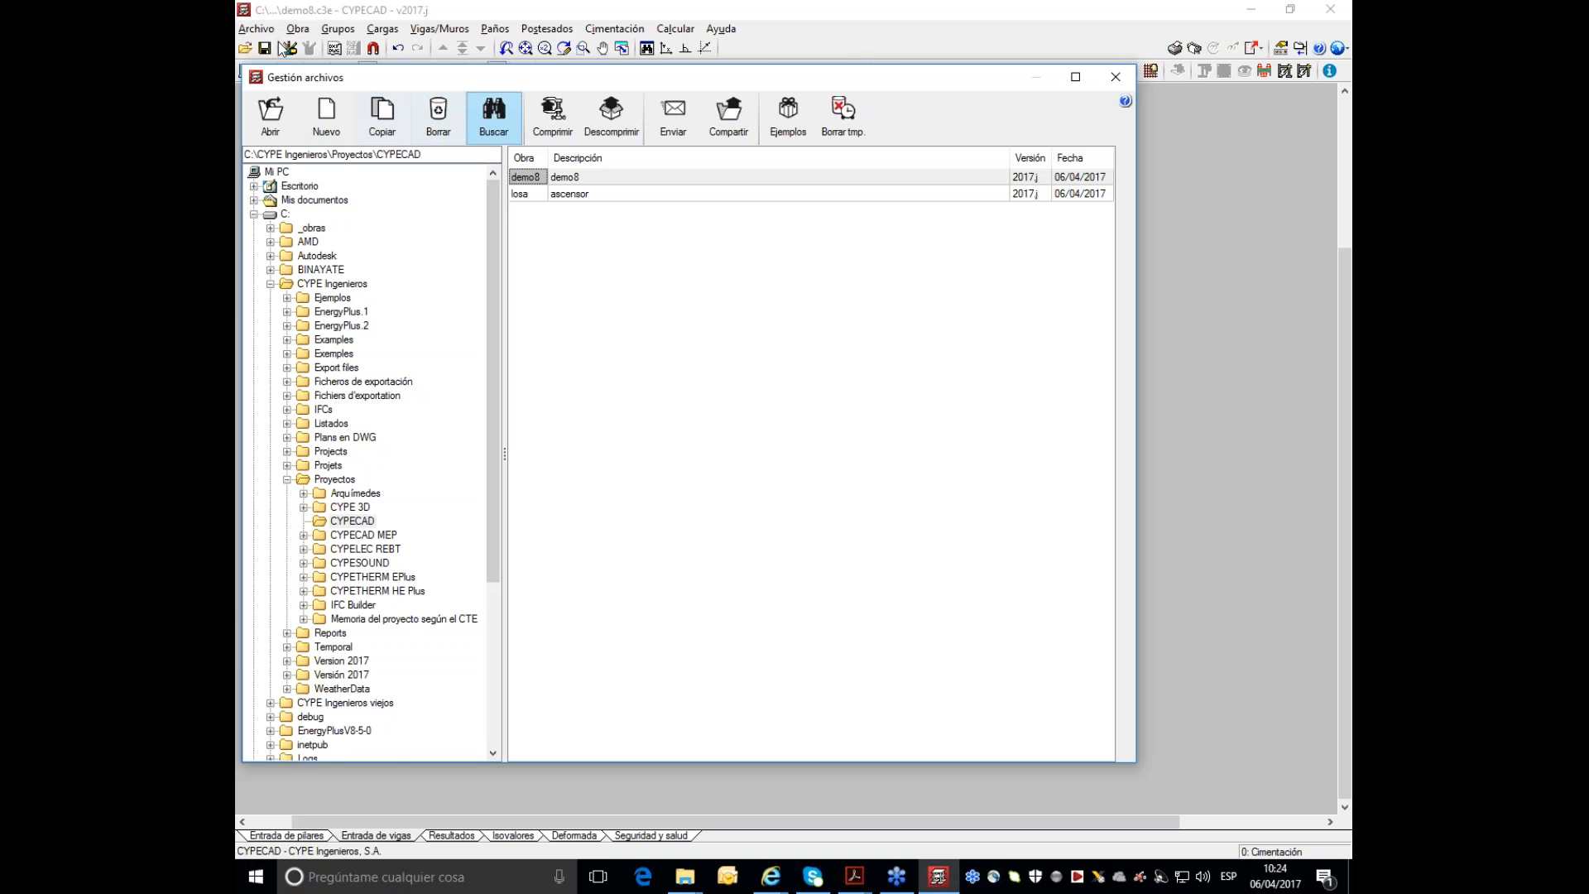
pyautogui.click(298, 187)
pyautogui.click(337, 187)
pyautogui.doubleClick(570, 177)
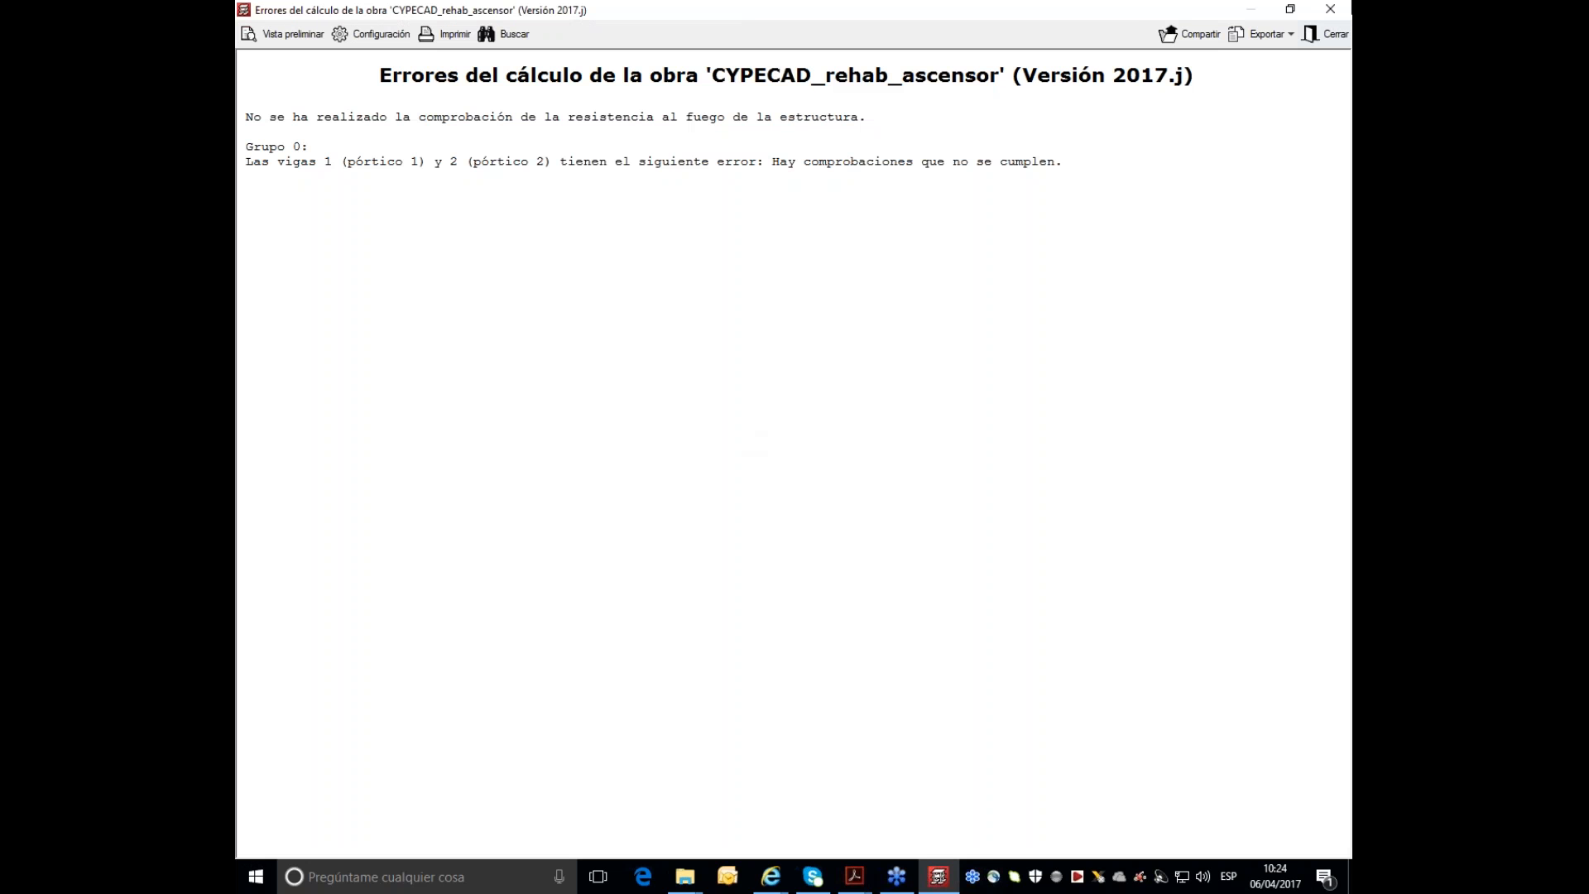
pyautogui.click(1327, 34)
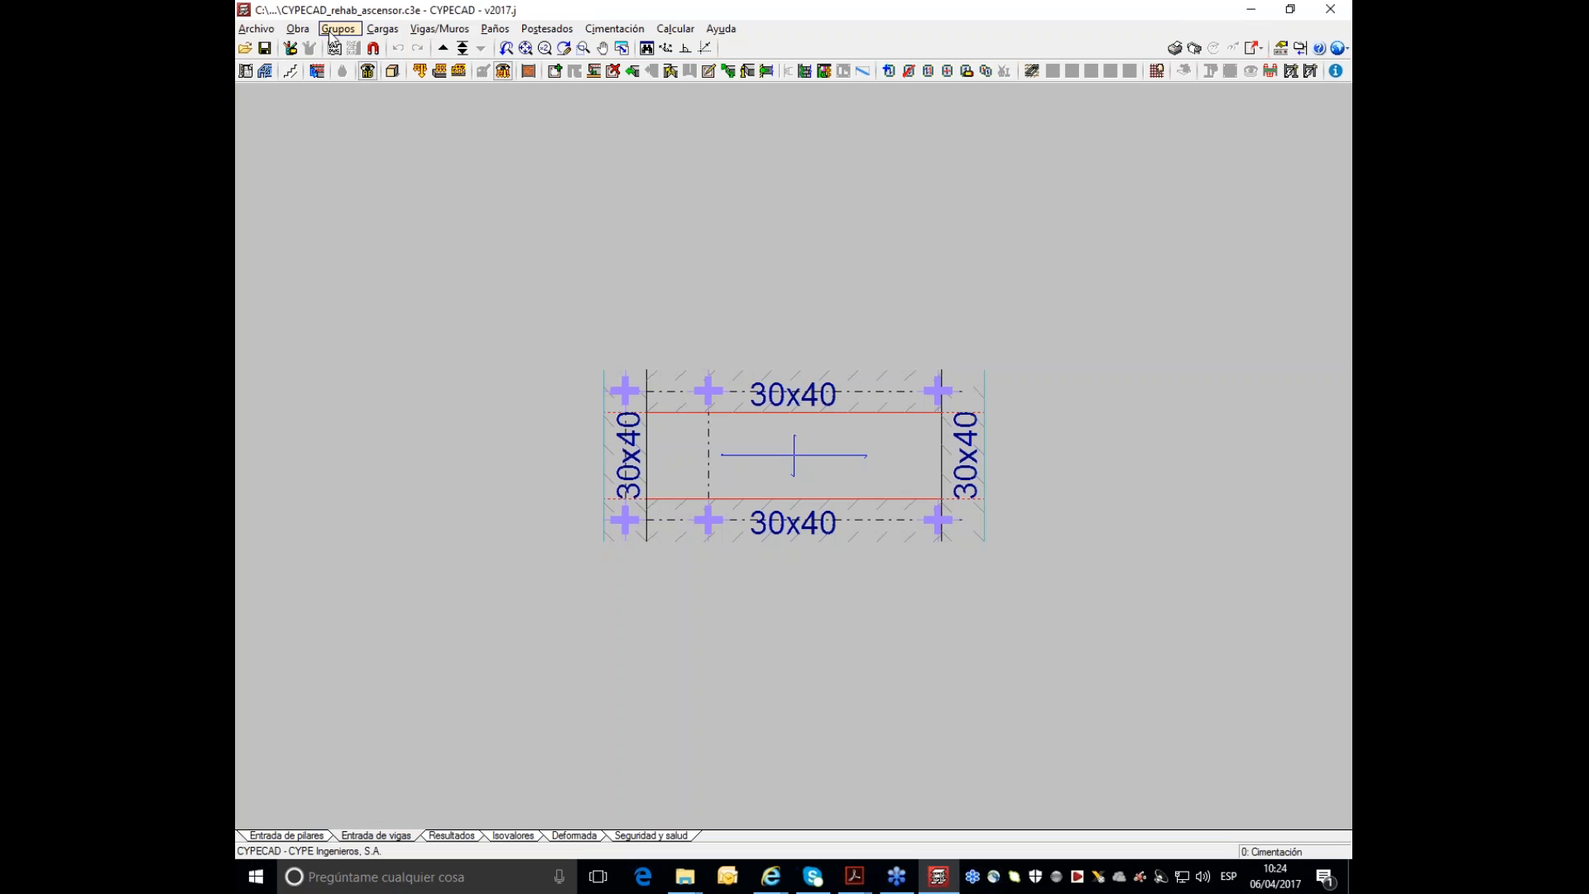
# - Review the names, heights and levels of the job's floors in the column input's floor data, leaving them unedited
pyautogui.click(329, 33)
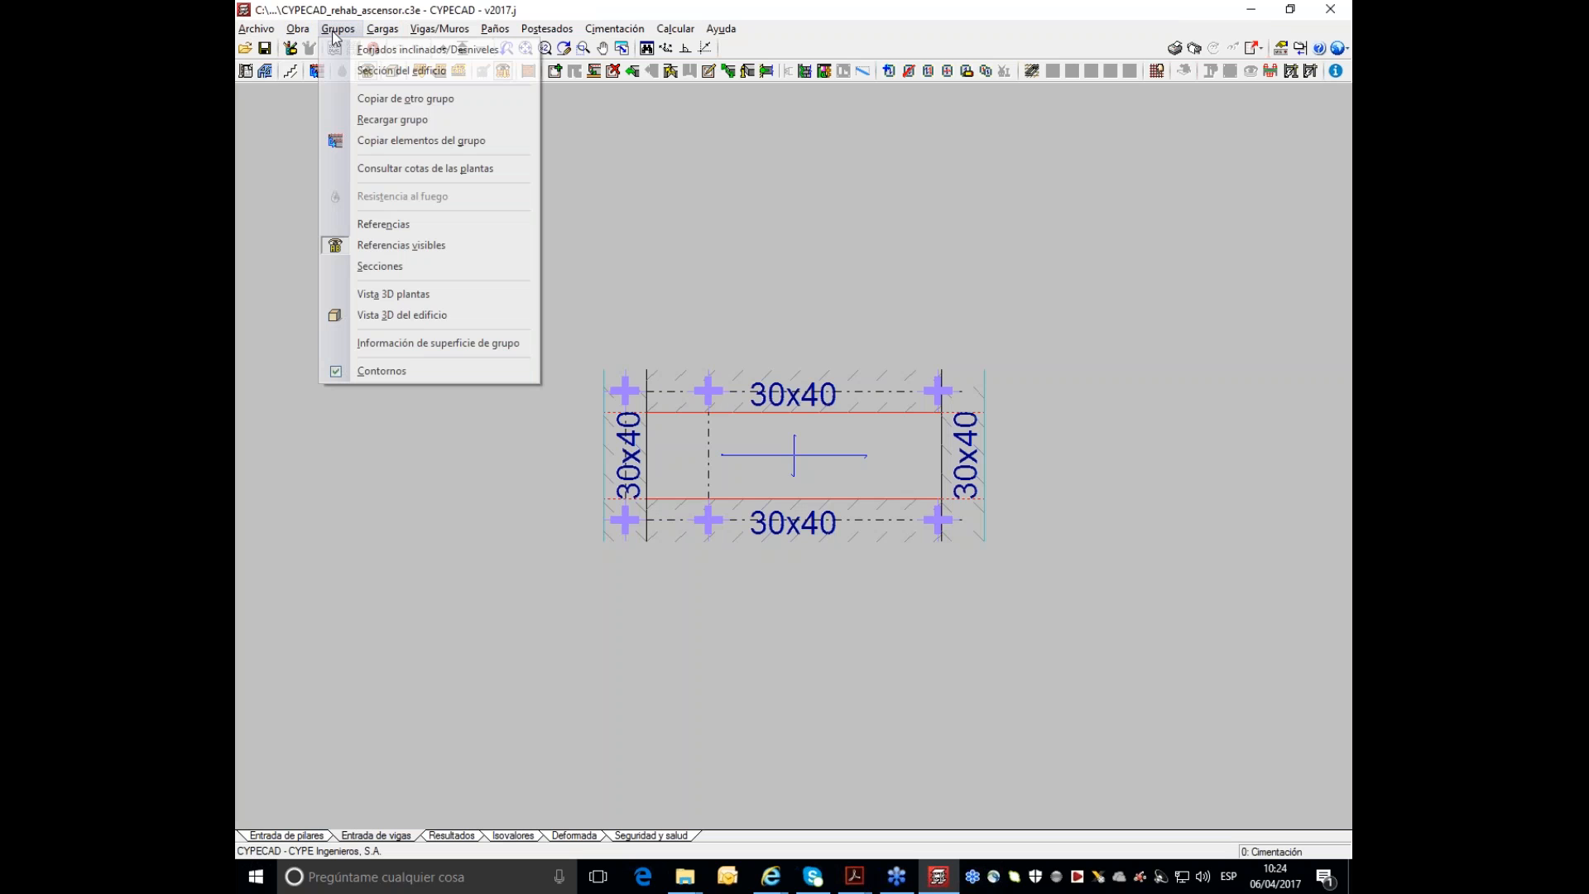
pyautogui.moveTo(298, 29)
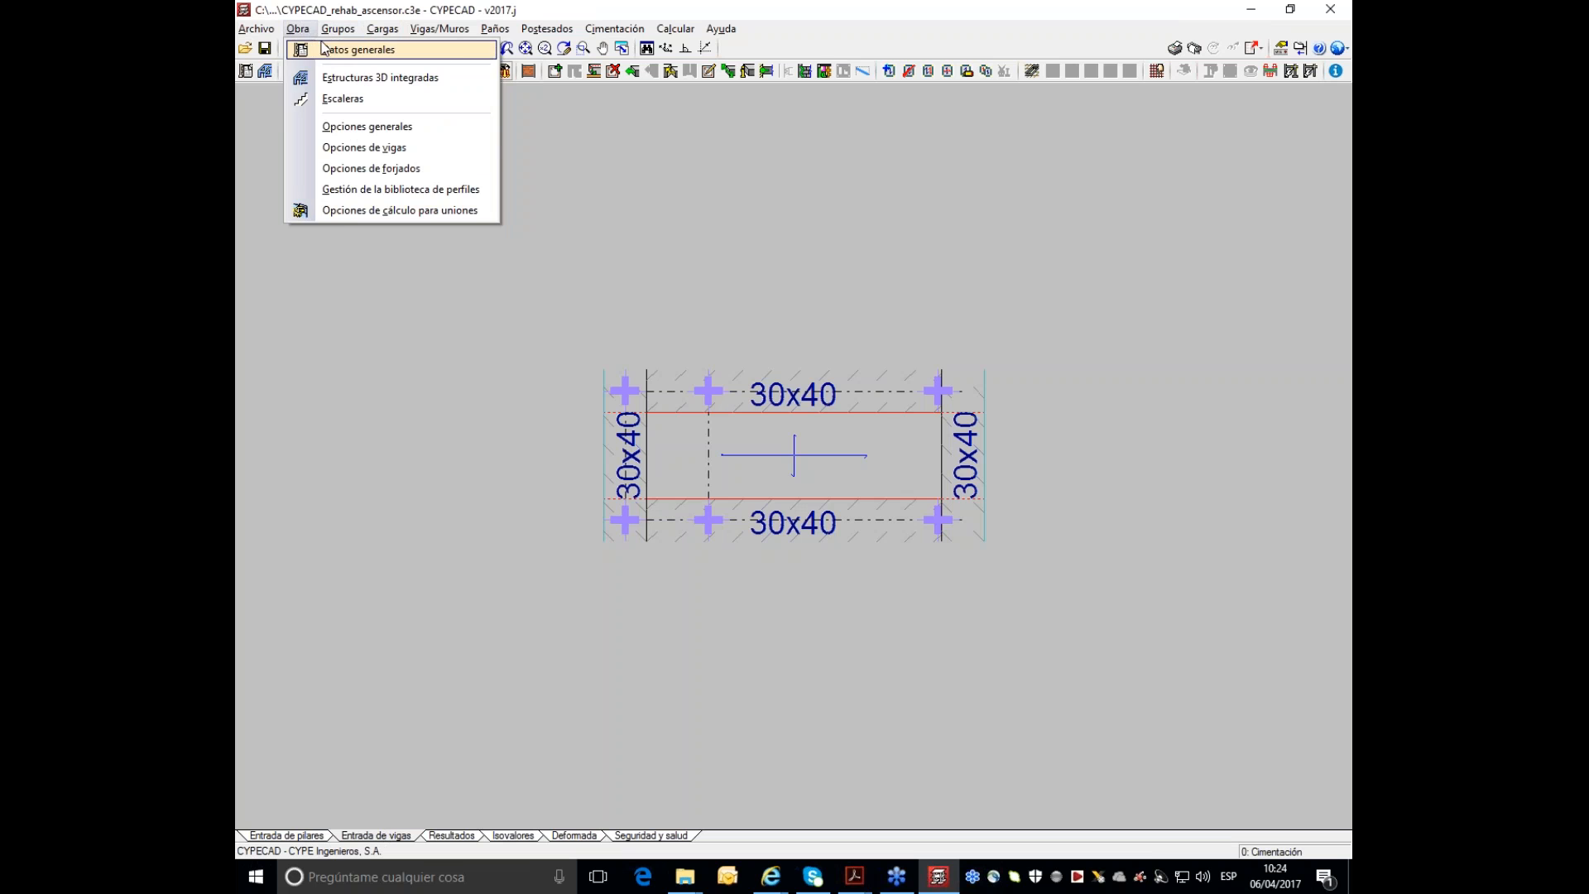
pyautogui.click(309, 836)
pyautogui.click(298, 30)
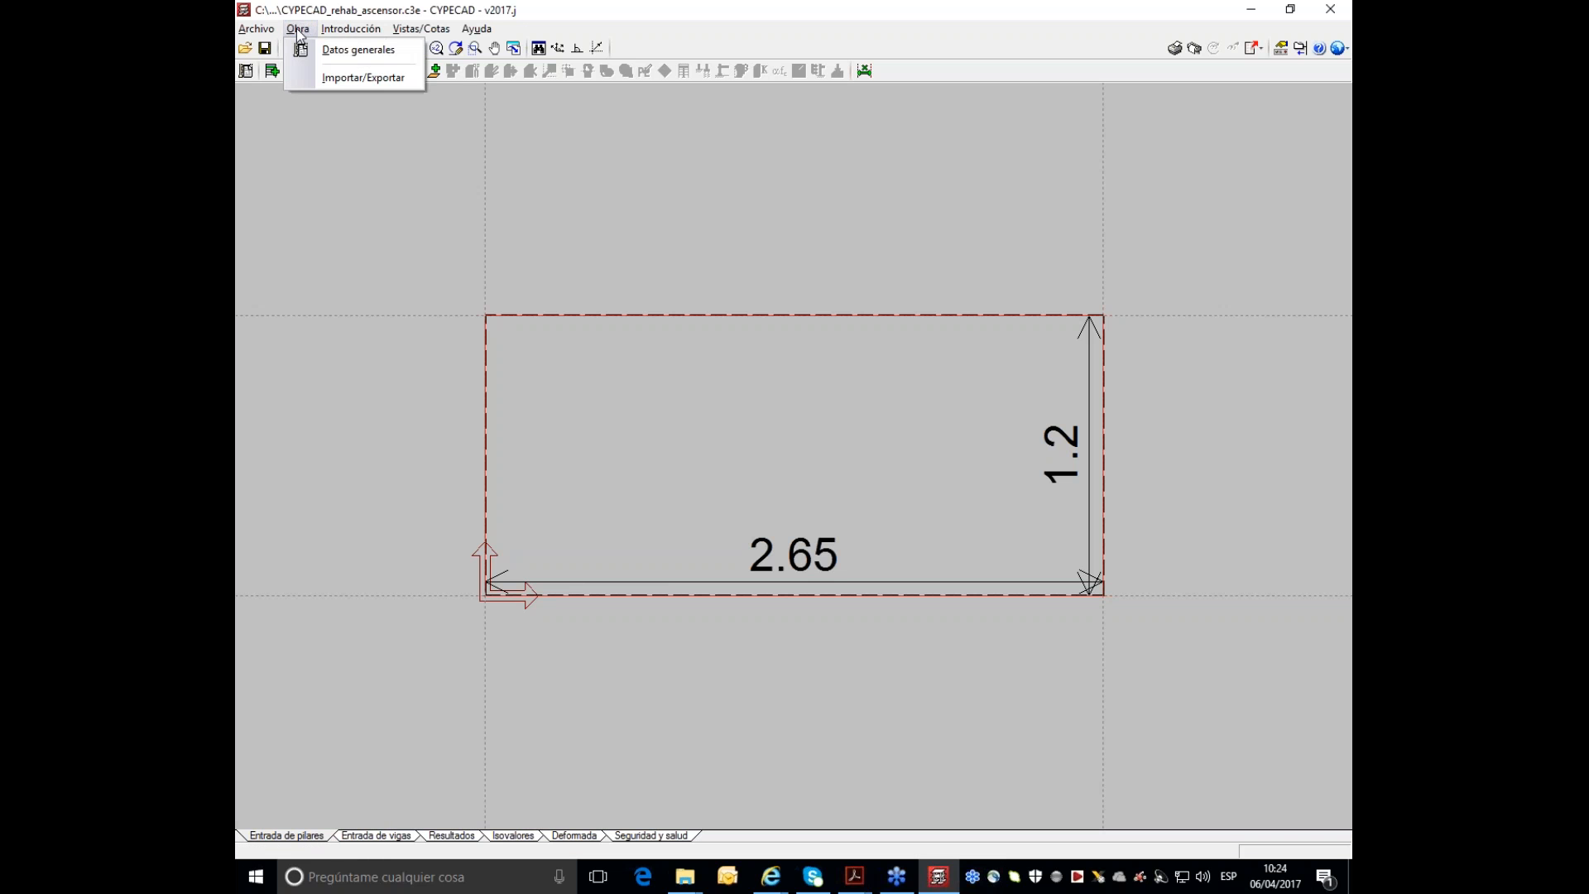
pyautogui.click(364, 47)
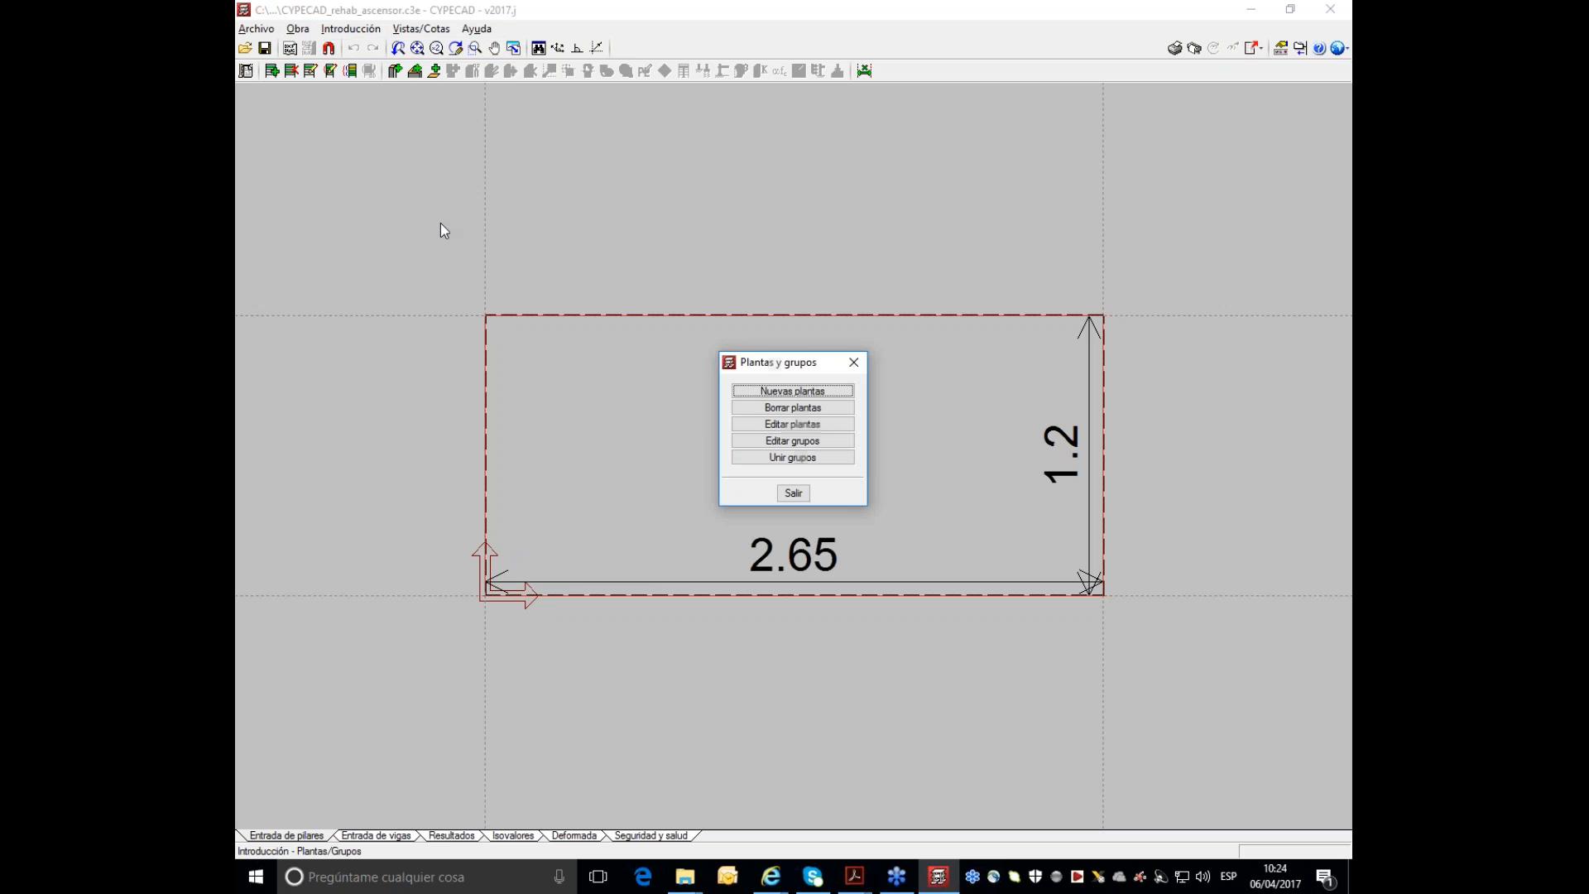
pyautogui.click(810, 392)
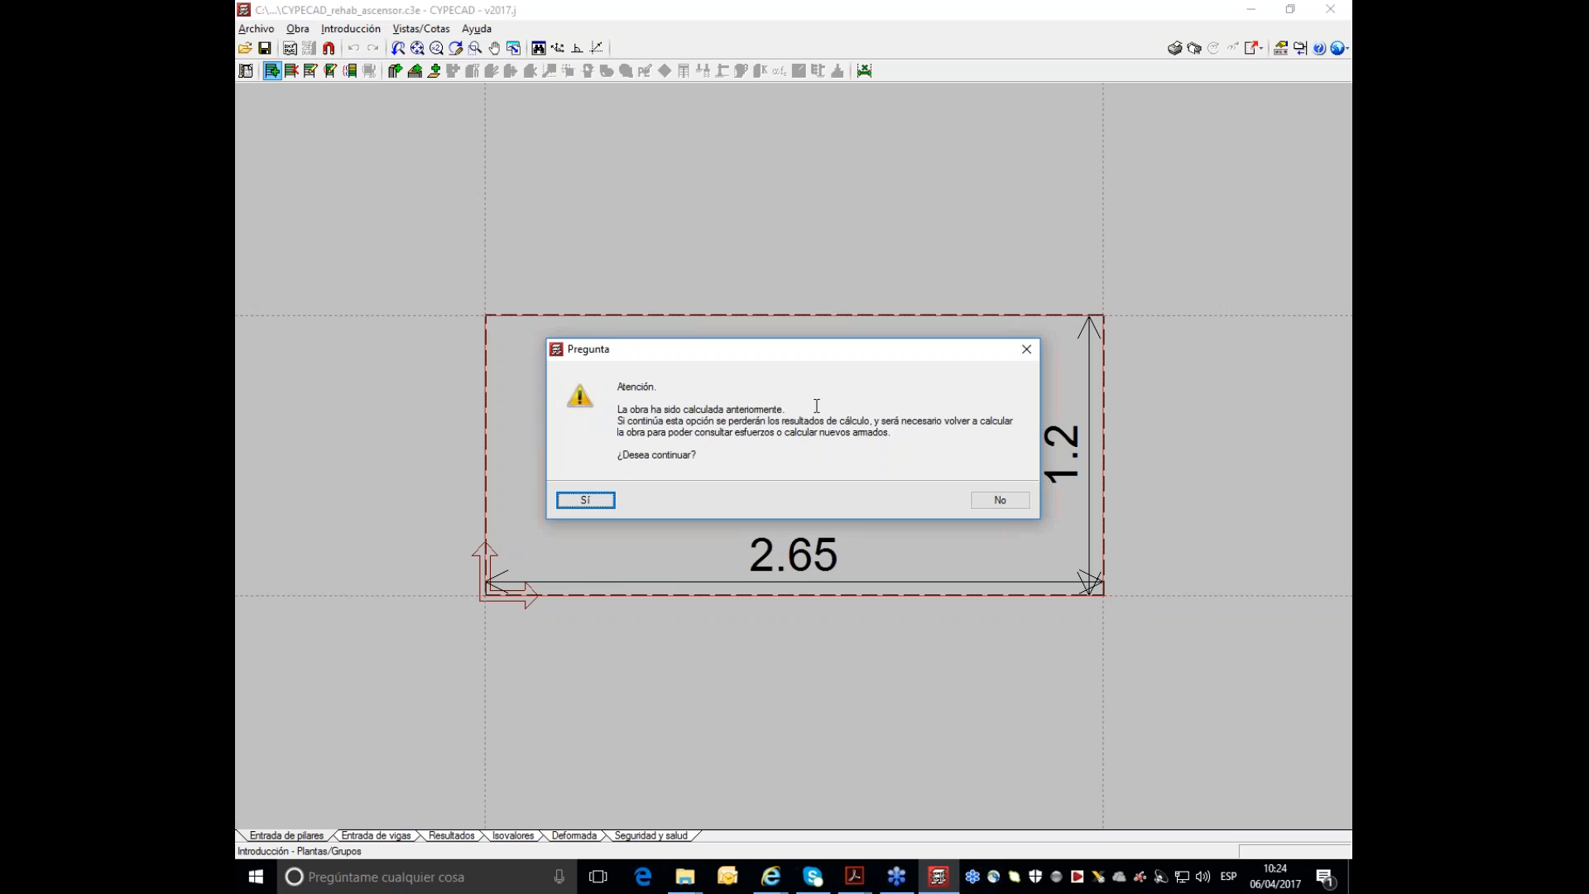
pyautogui.click(1005, 507)
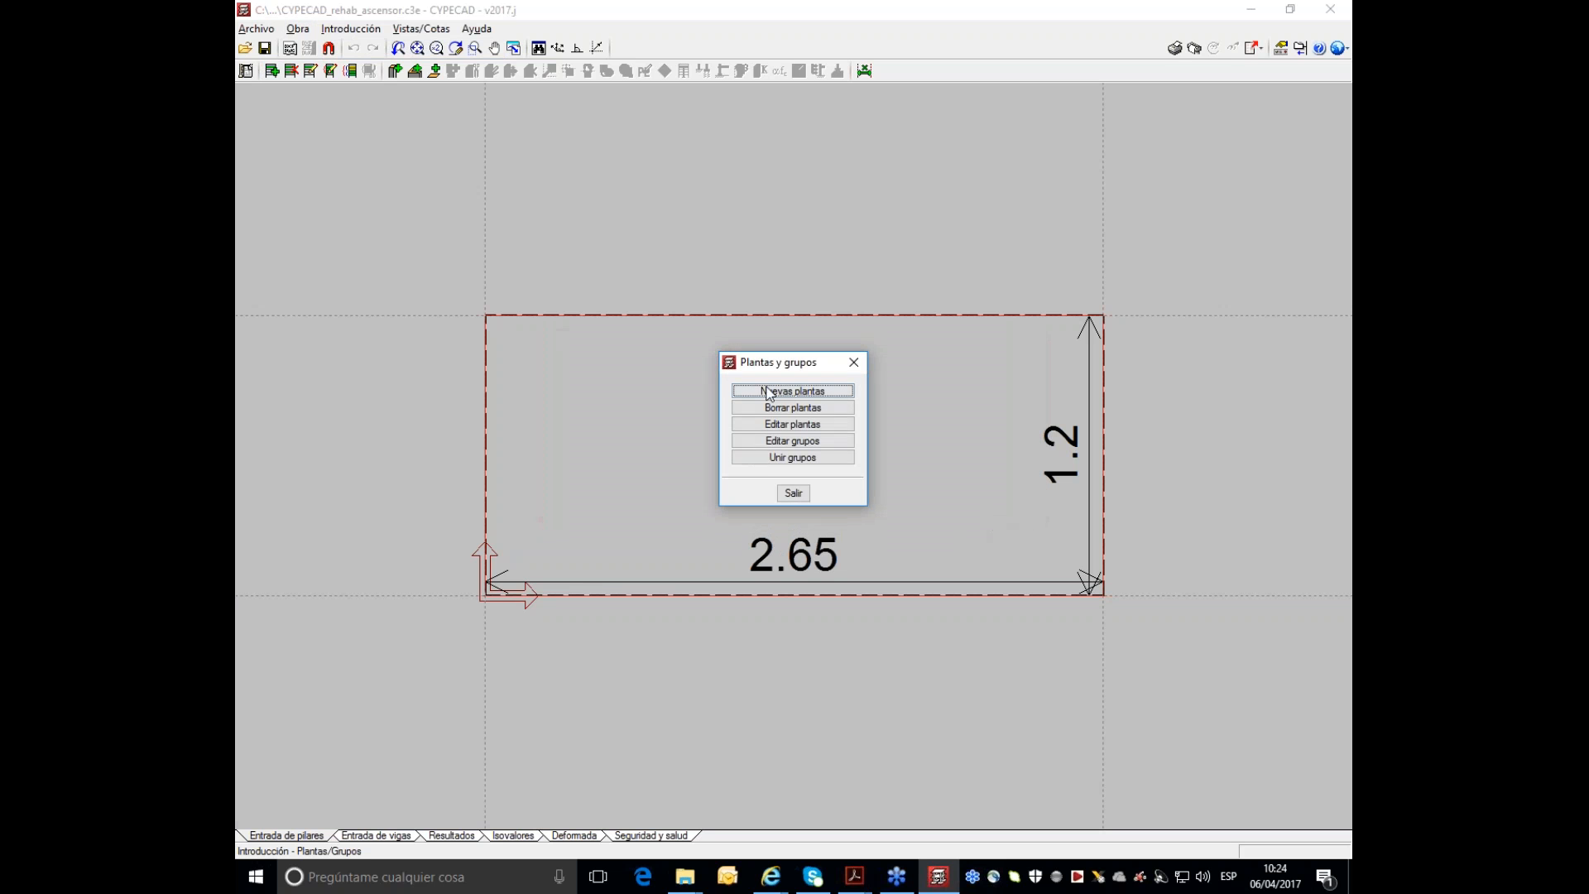
pyautogui.click(805, 426)
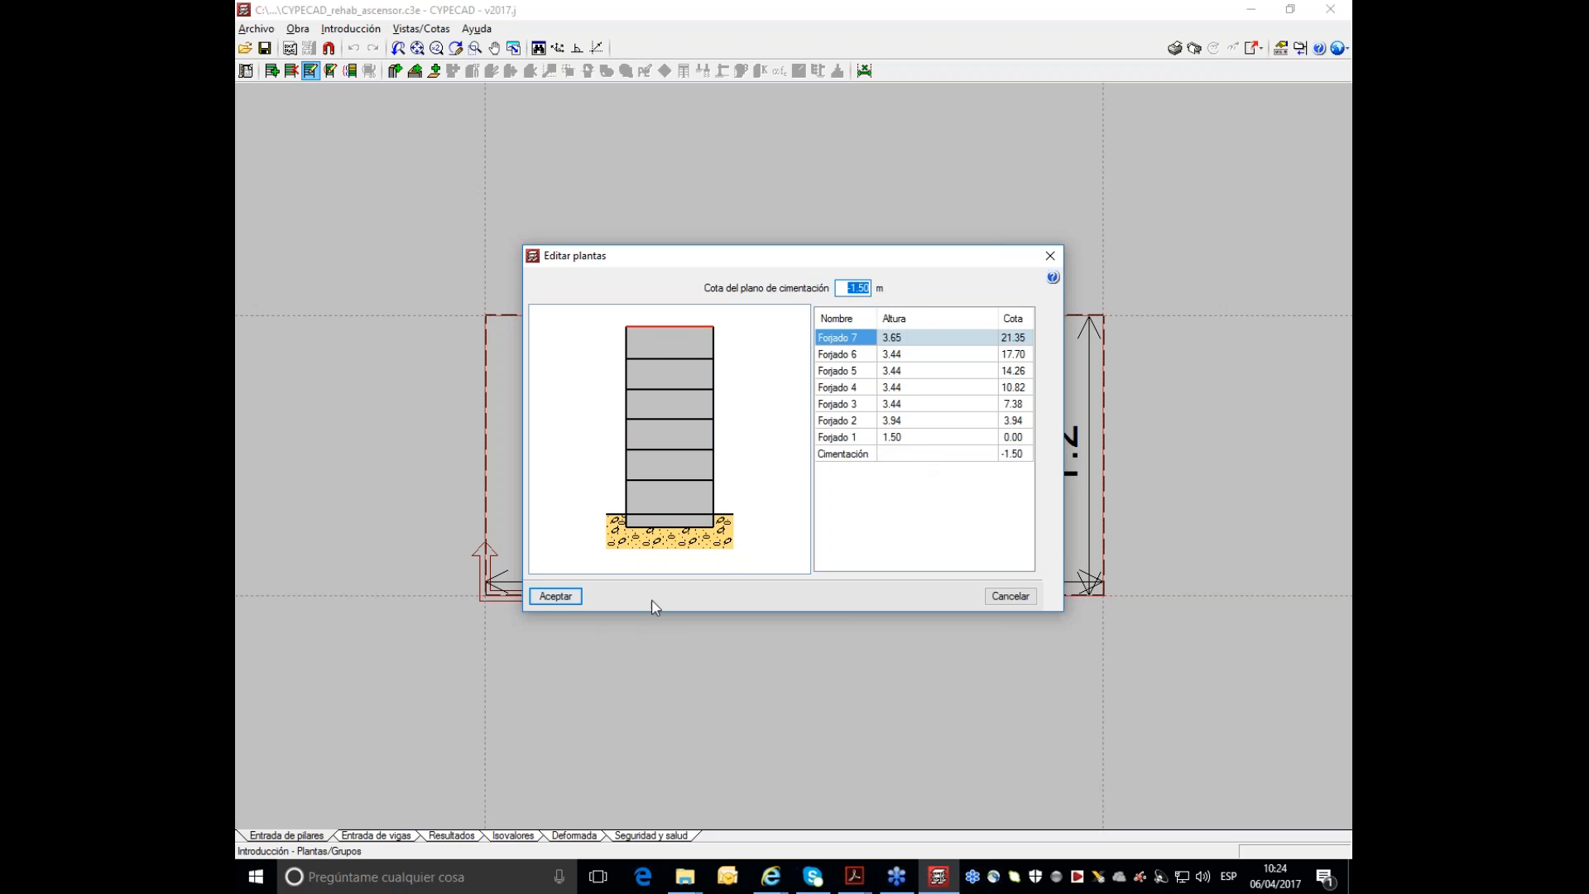
pyautogui.click(1009, 597)
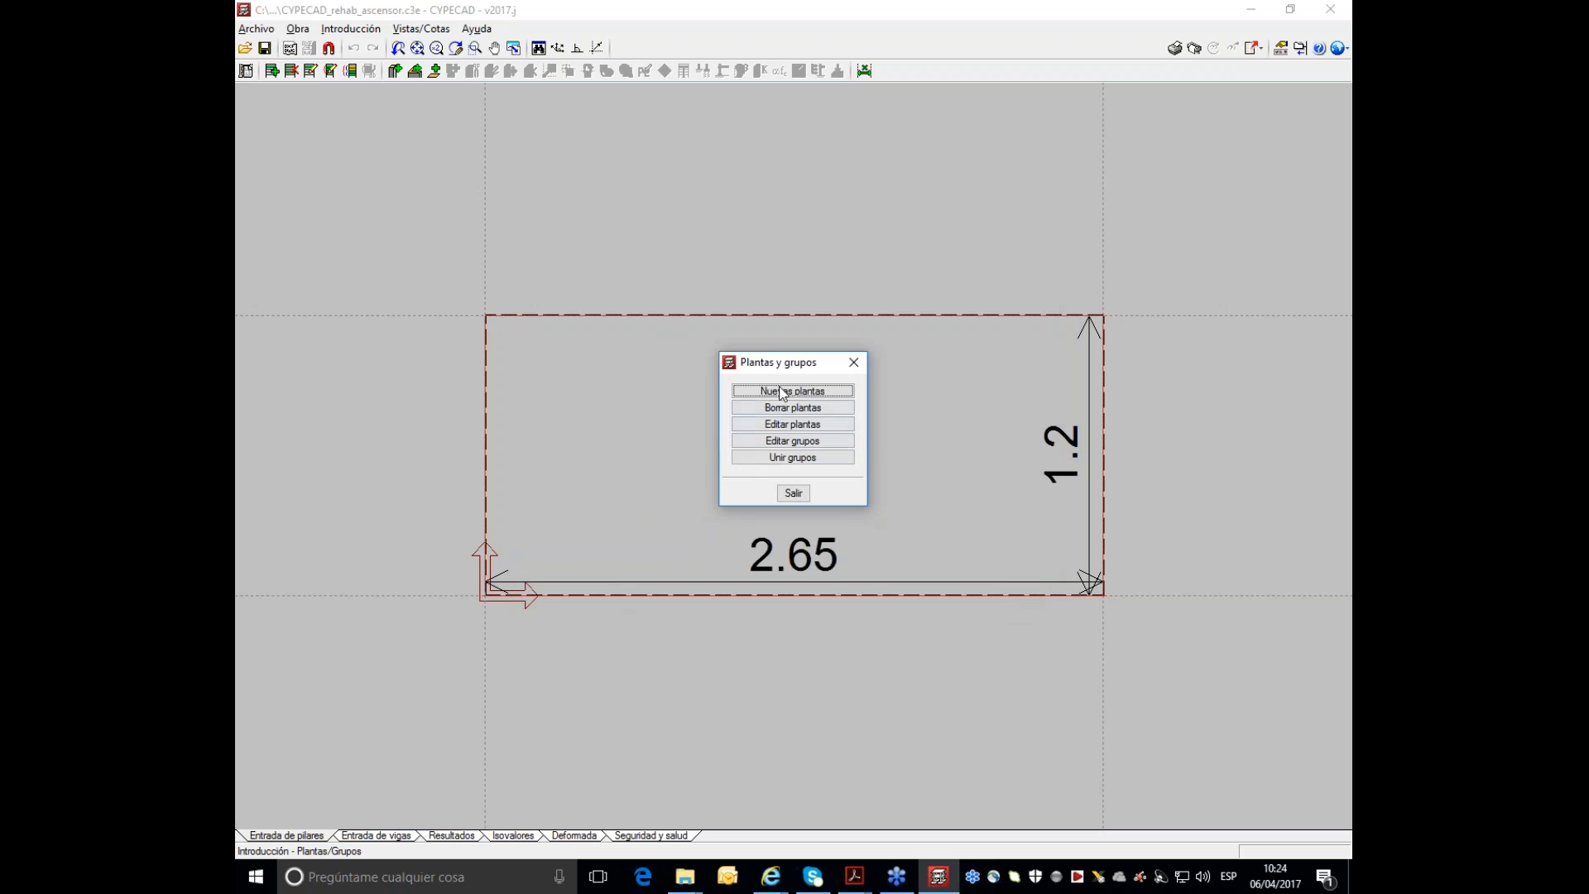
# - Review the use categories, live loads and dead loads of the floor groups without changing them
pyautogui.click(772, 447)
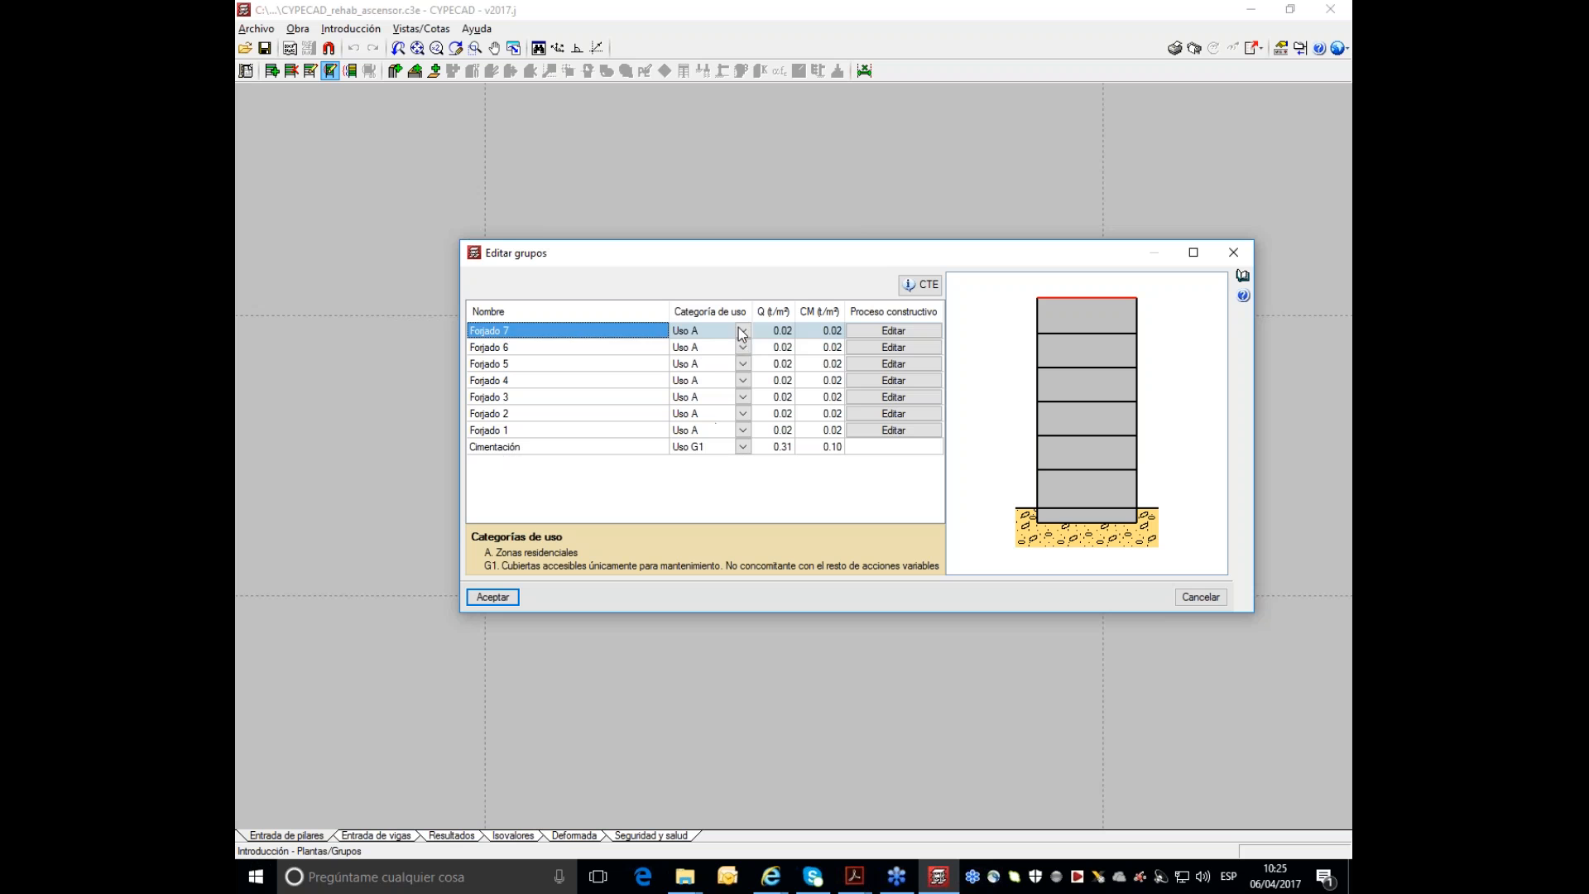
pyautogui.click(742, 332)
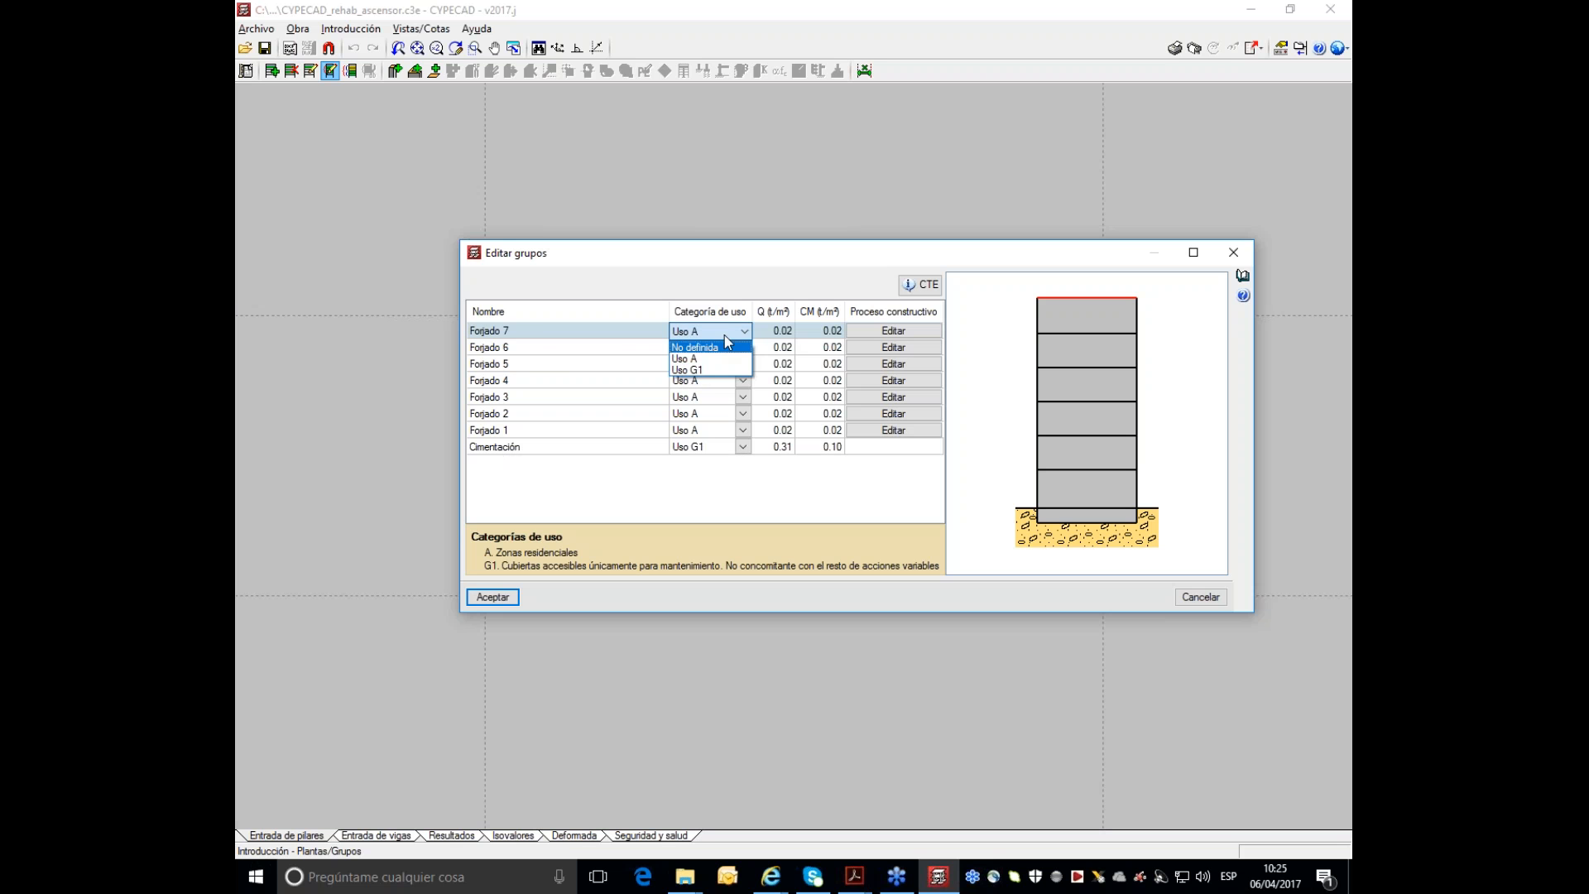
pyautogui.click(604, 288)
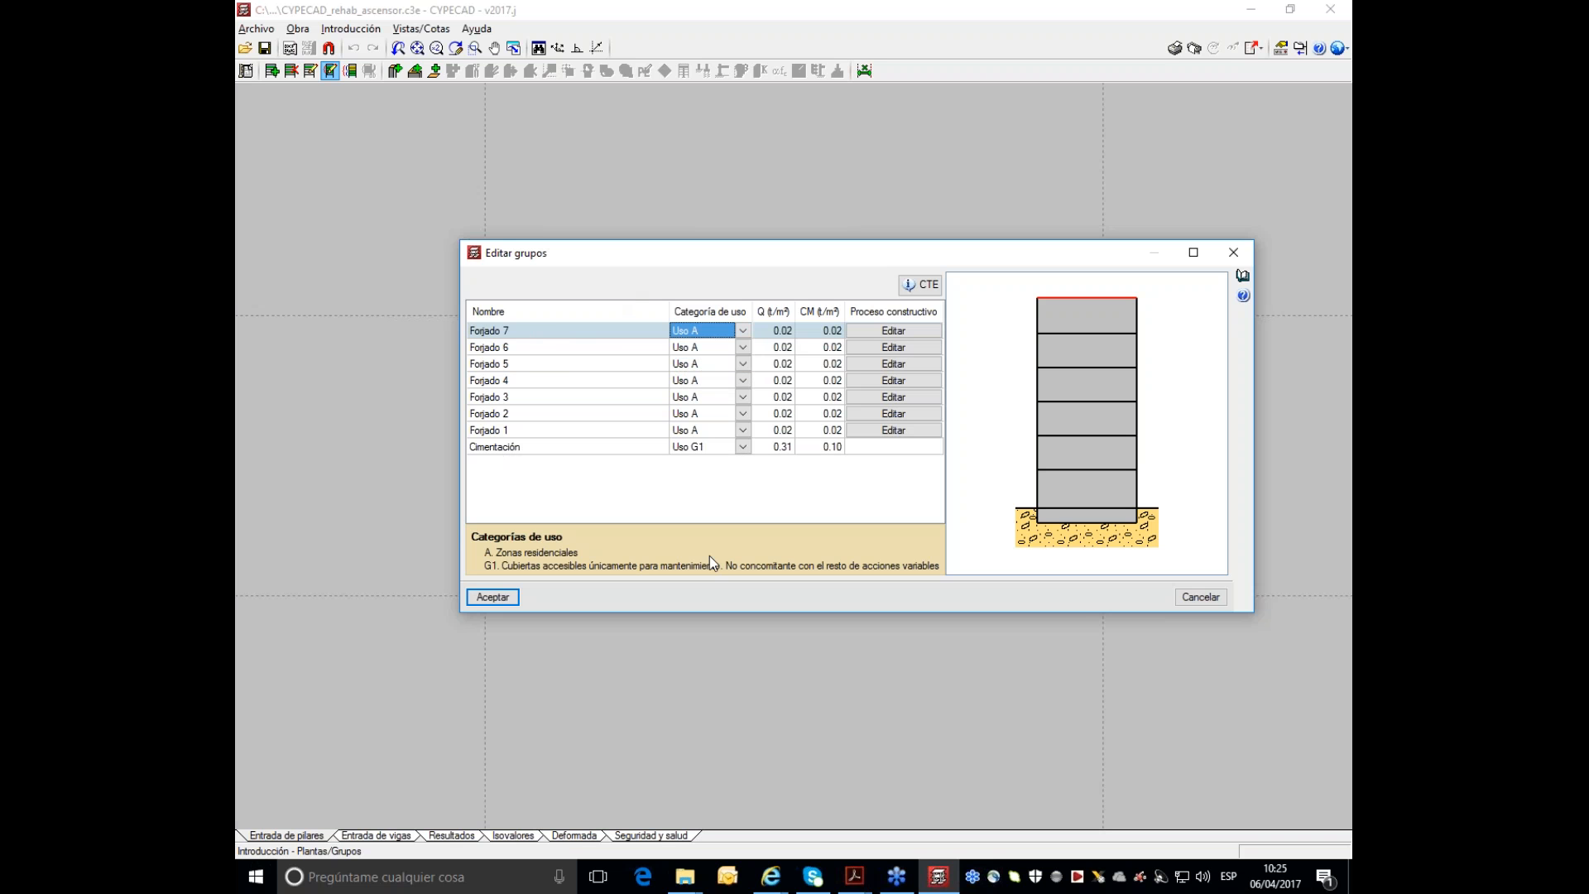
pyautogui.click(1187, 600)
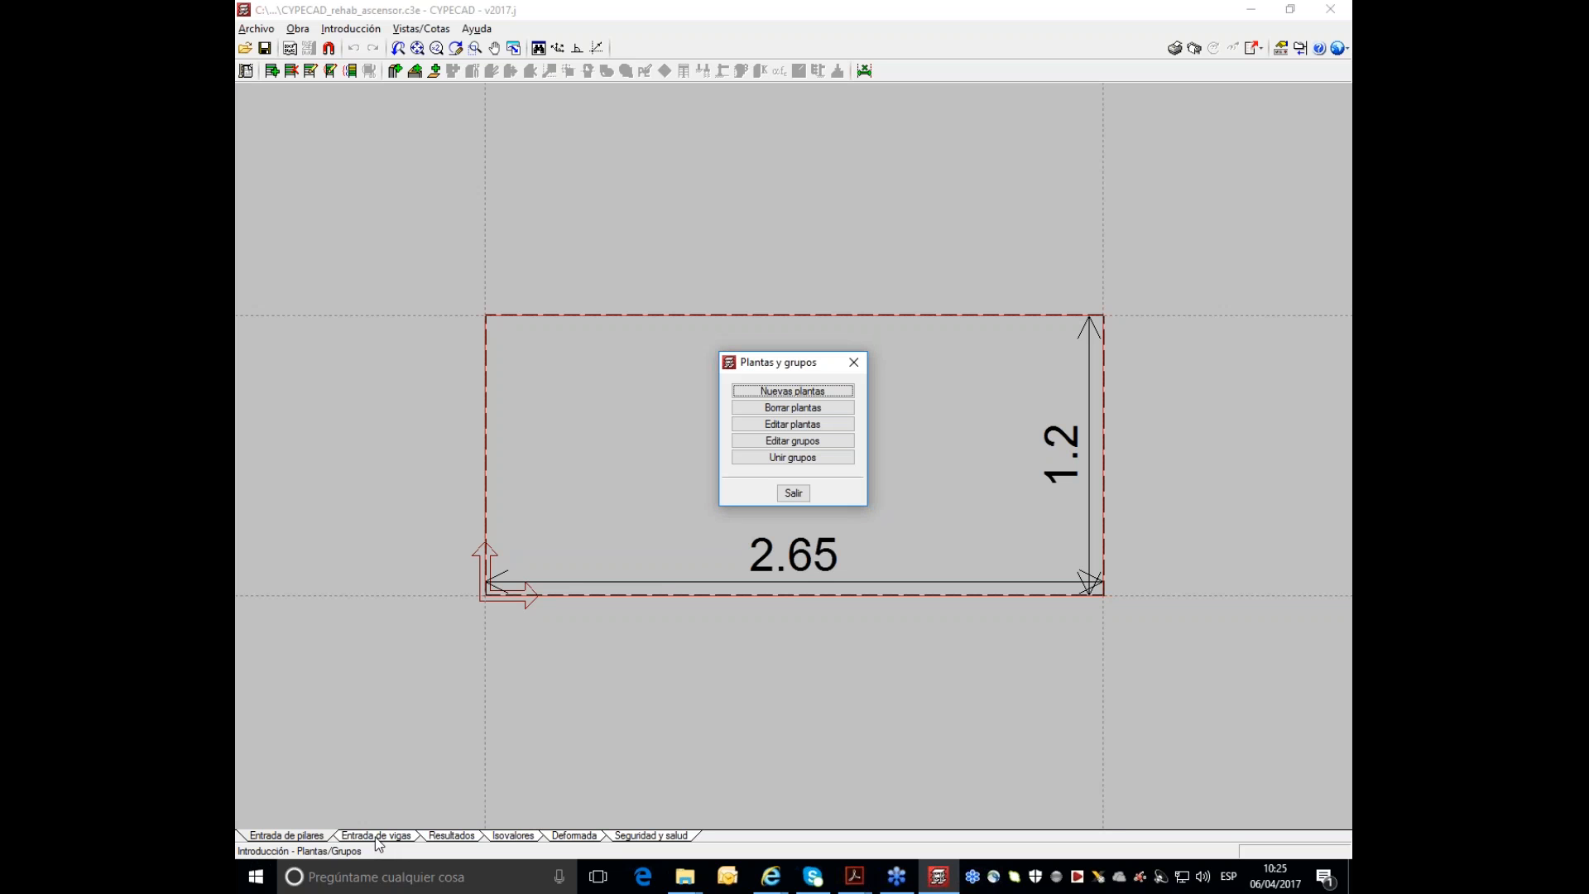
pyautogui.click(793, 493)
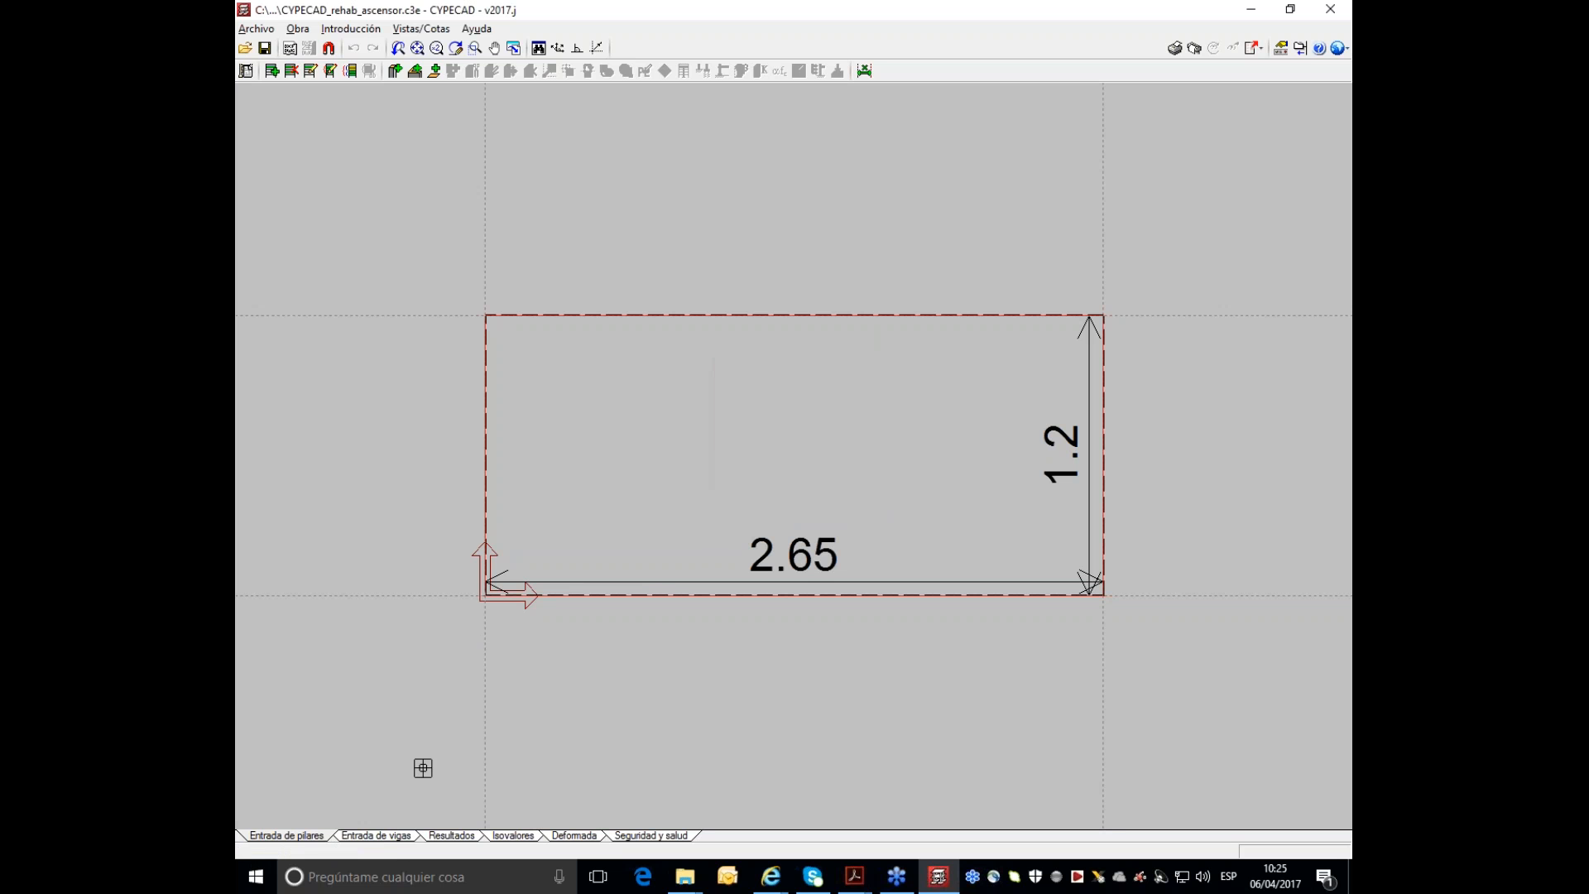
# - Return to beam input and examine in the building's 3D view how the shaft connects to the slab-edge beams and foundation
pyautogui.click(377, 834)
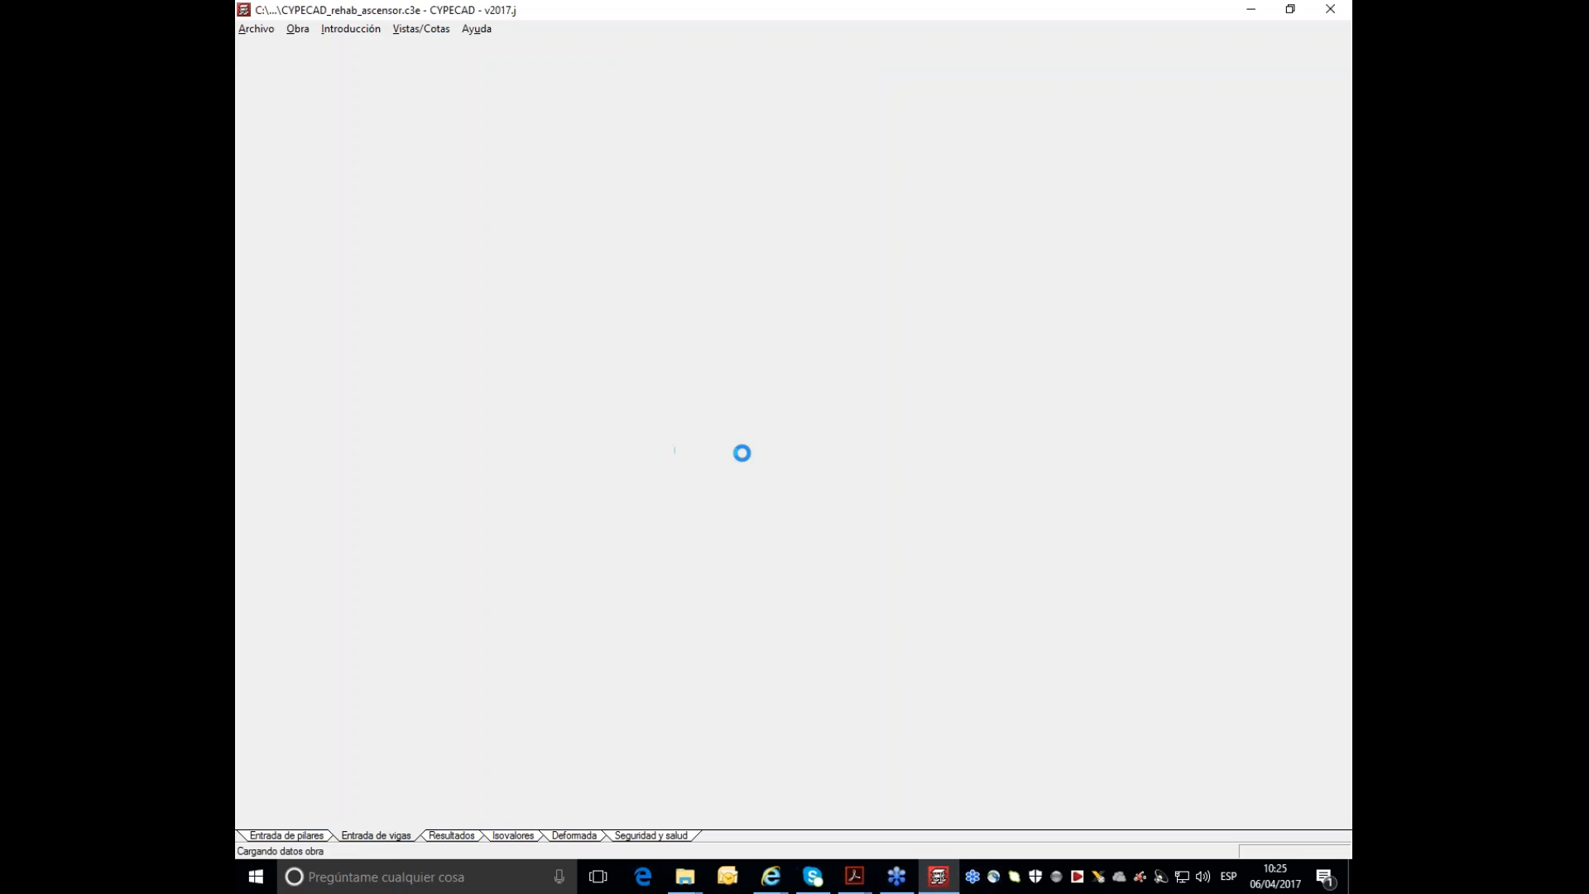
pyautogui.scroll(-1, 821, 431)
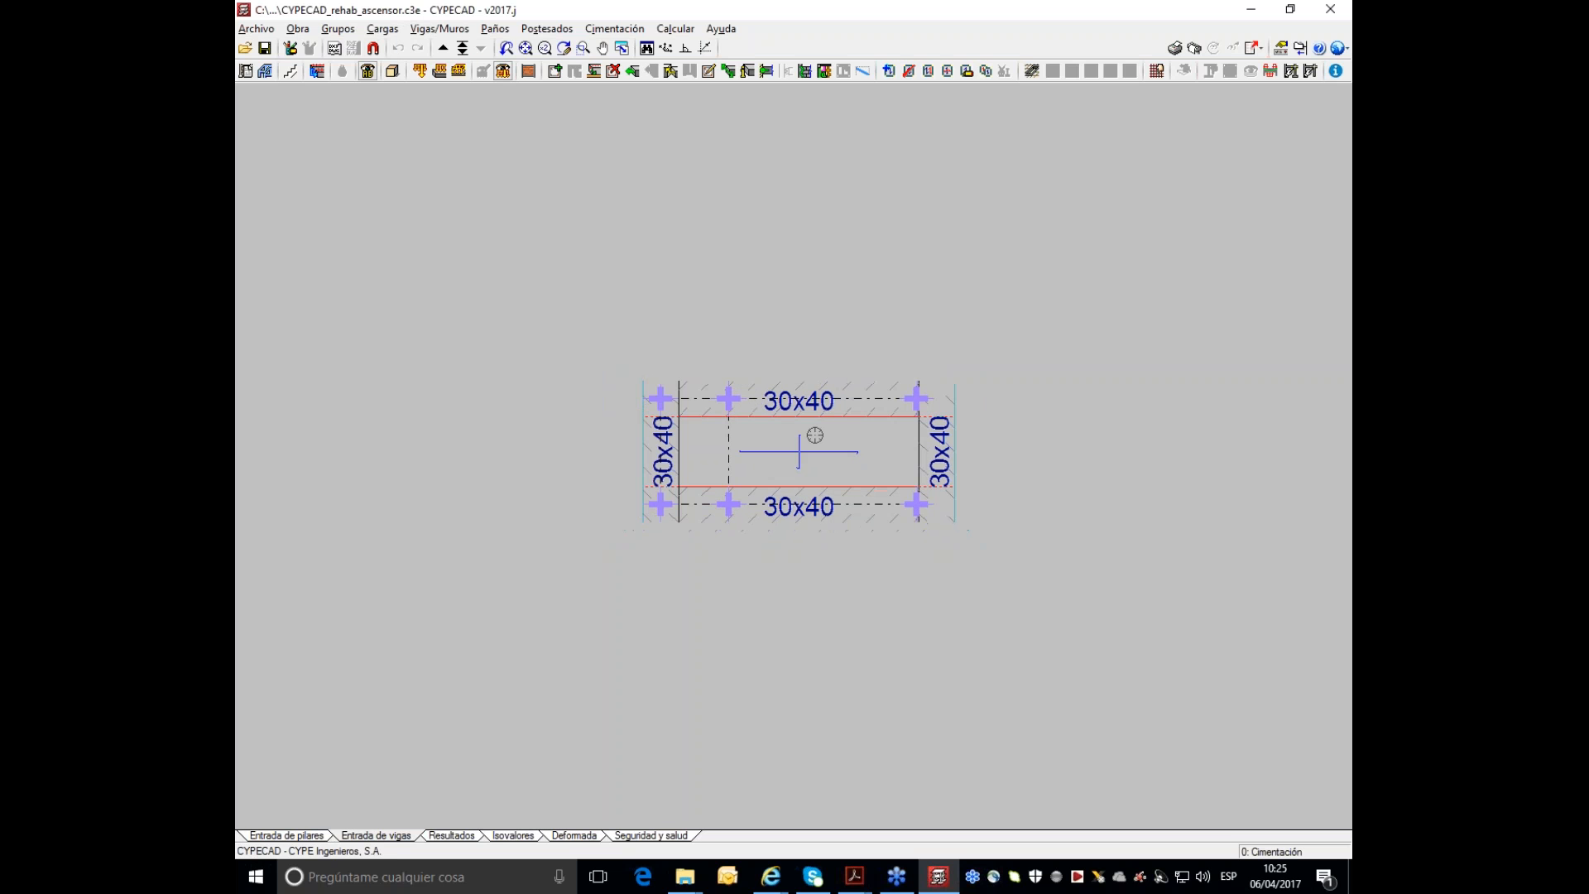
pyautogui.click(392, 72)
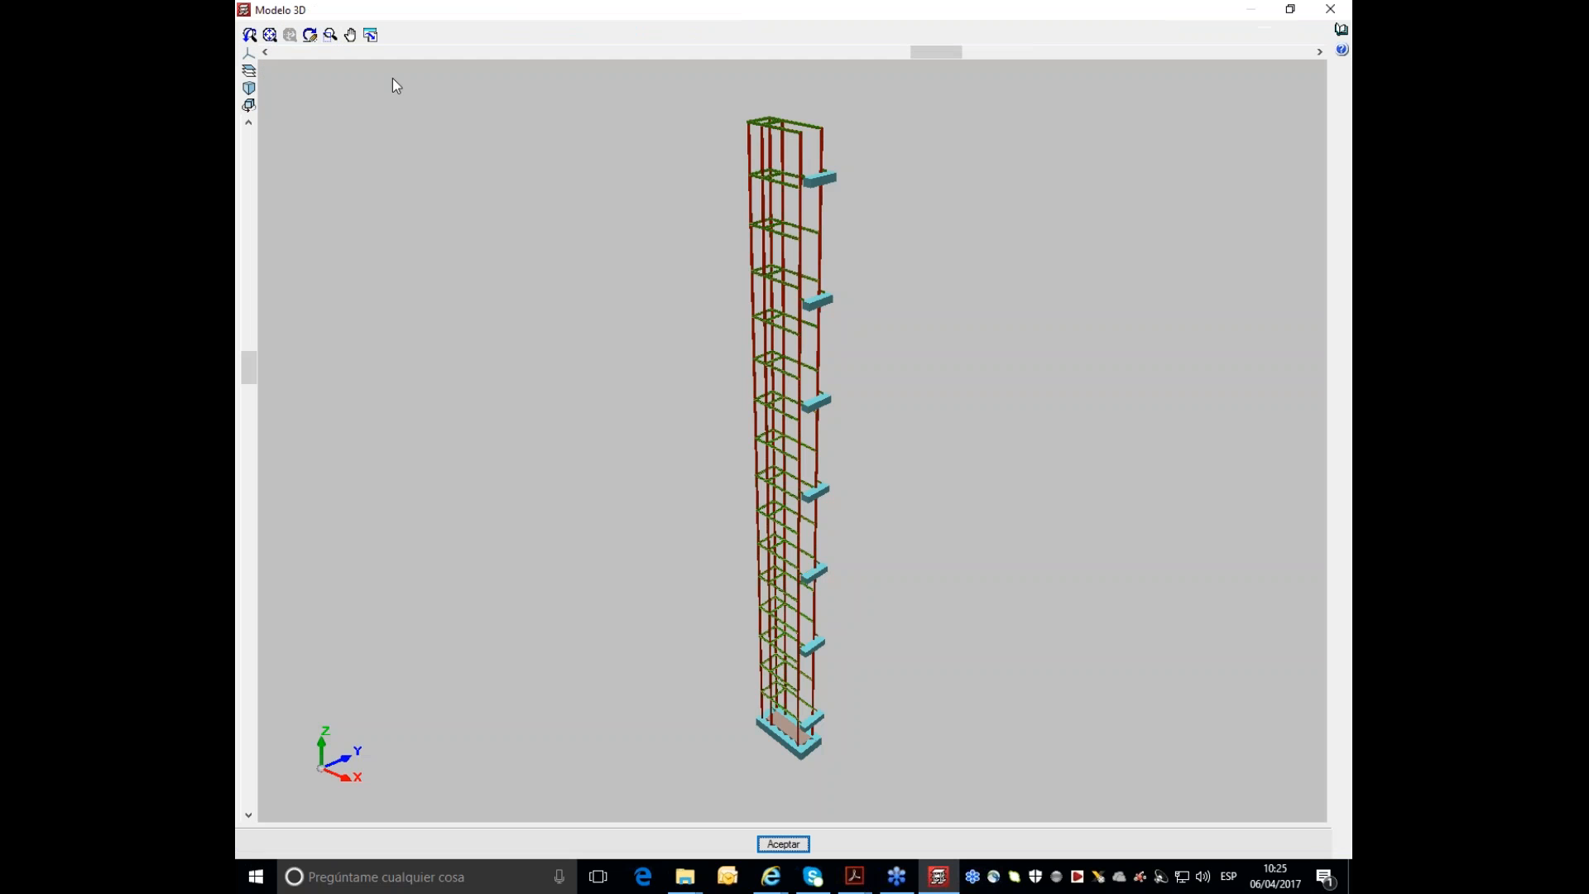
pyautogui.scroll(5, 823, 296)
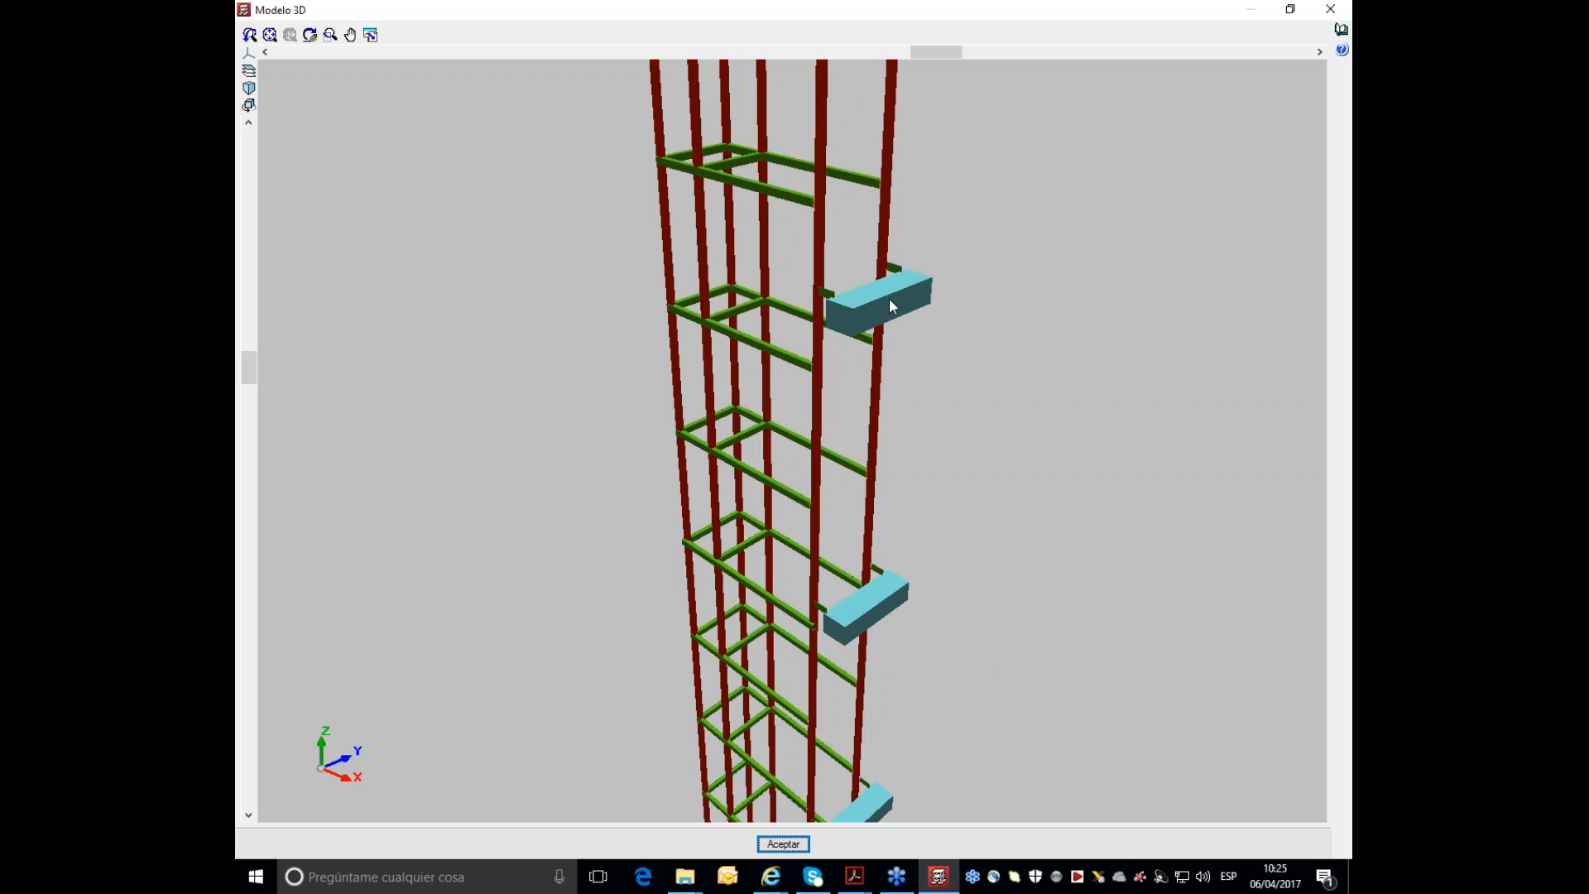
pyautogui.scroll(-5, 857, 746)
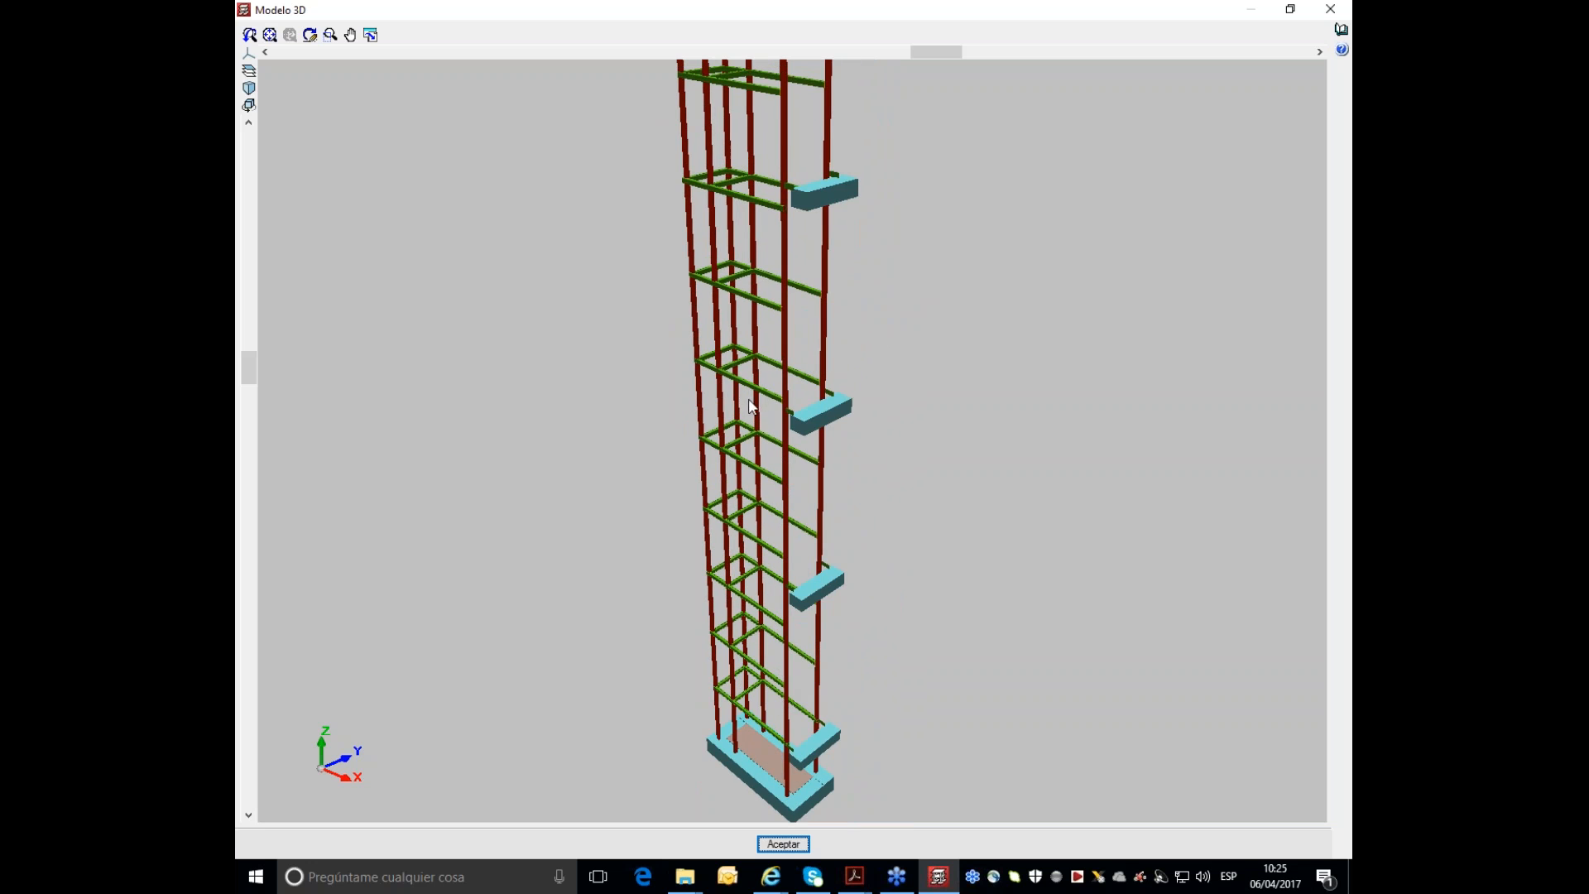
pyautogui.scroll(3, 831, 417)
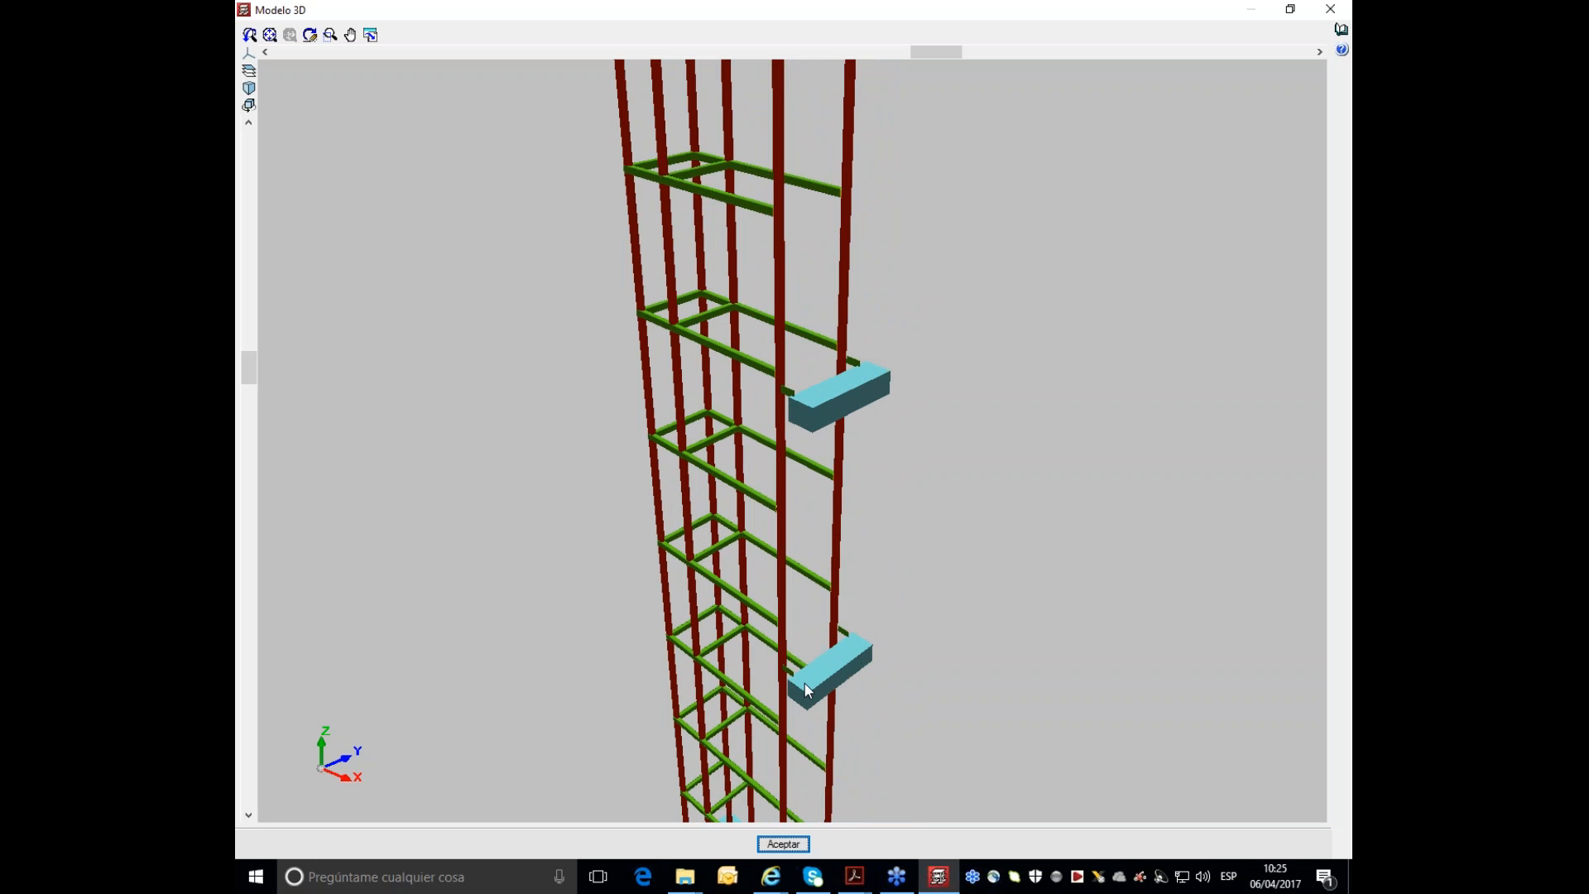
pyautogui.scroll(-3, 758, 692)
pyautogui.scroll(1, 728, 649)
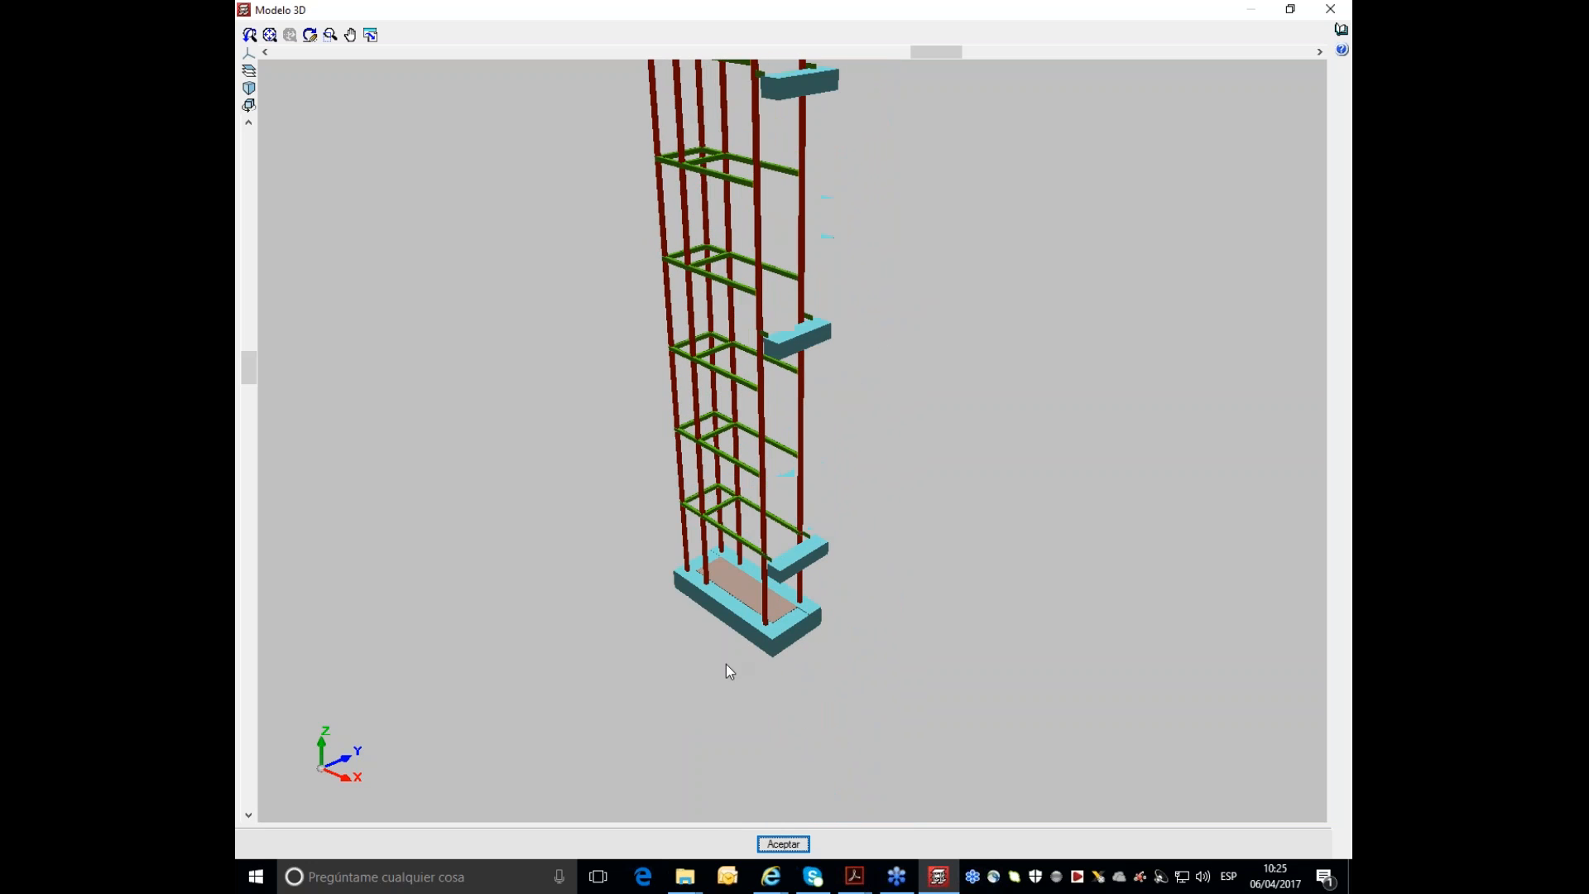
pyautogui.scroll(6, 749, 365)
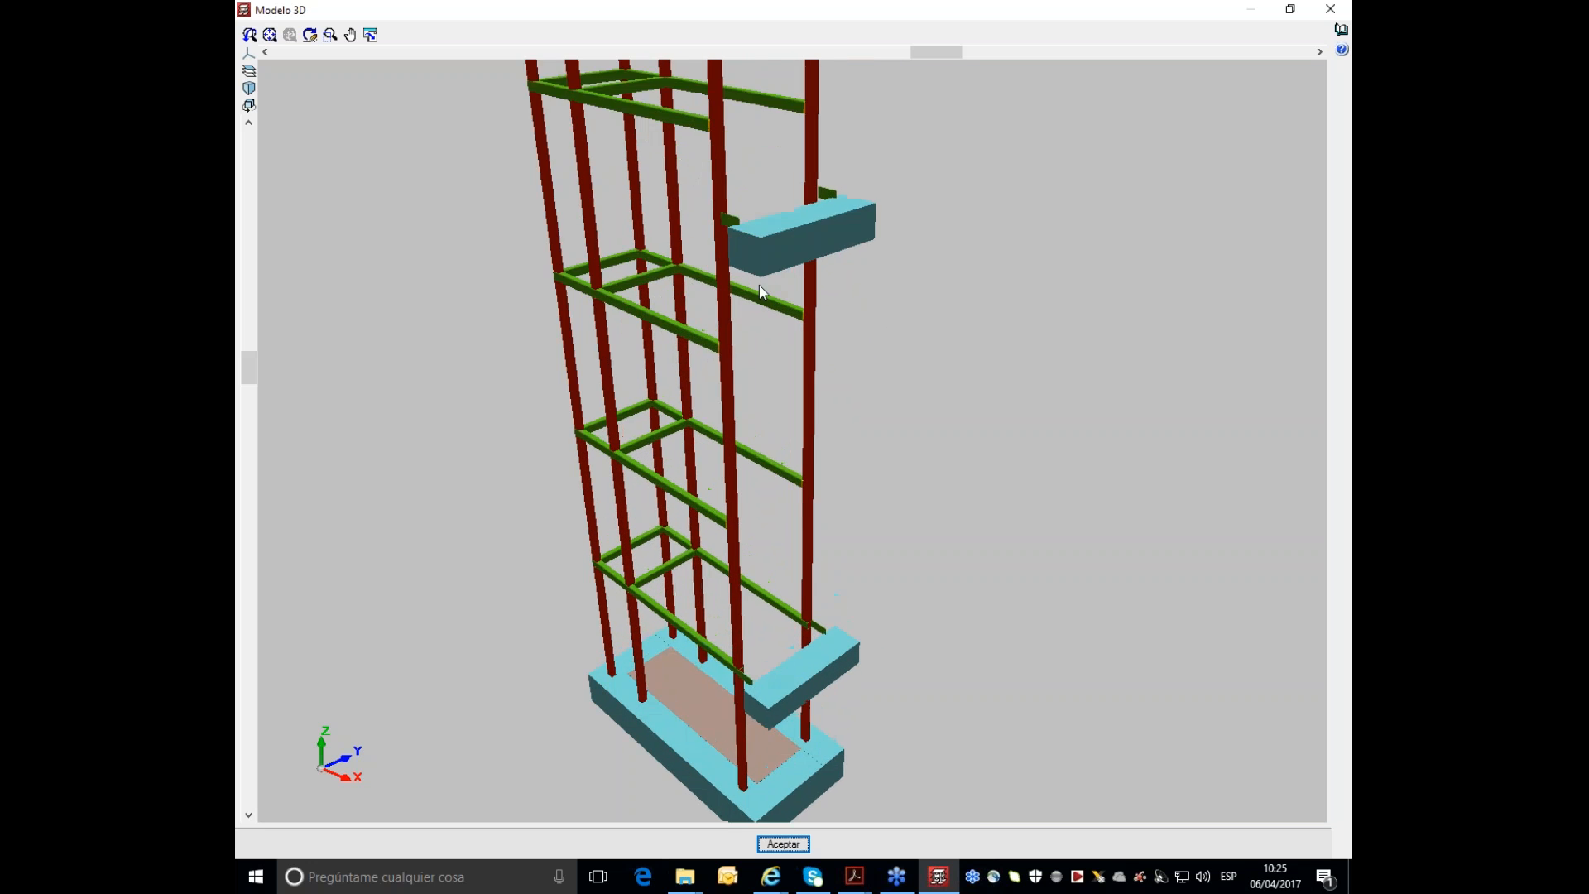
pyautogui.moveTo(770, 318); pyautogui.dragTo(770, 341, button='middle')
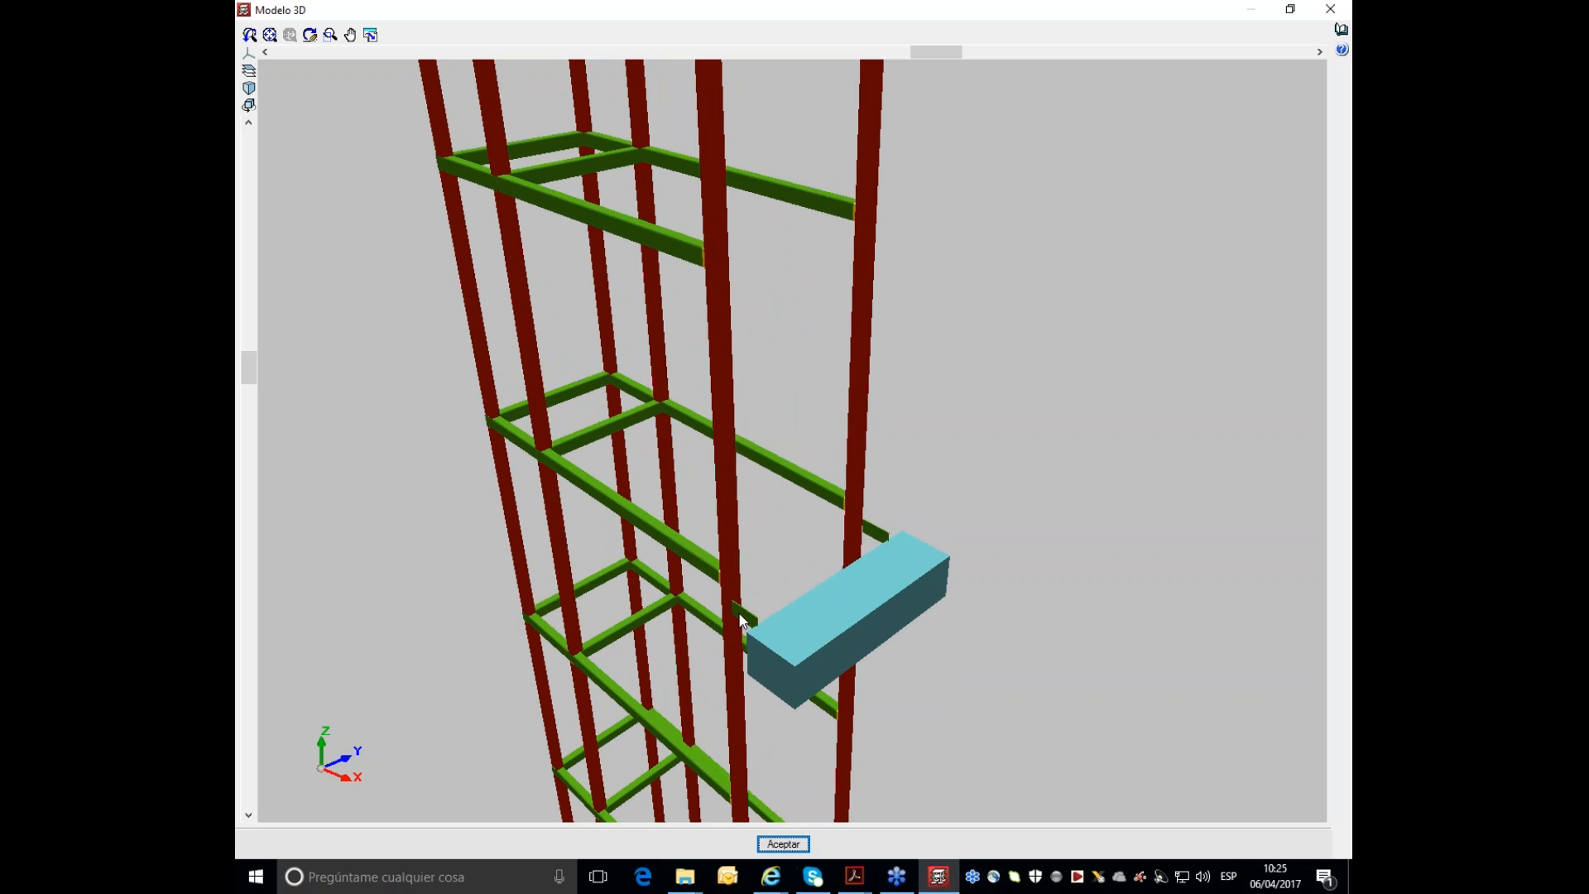
pyautogui.scroll(-2, 766, 638)
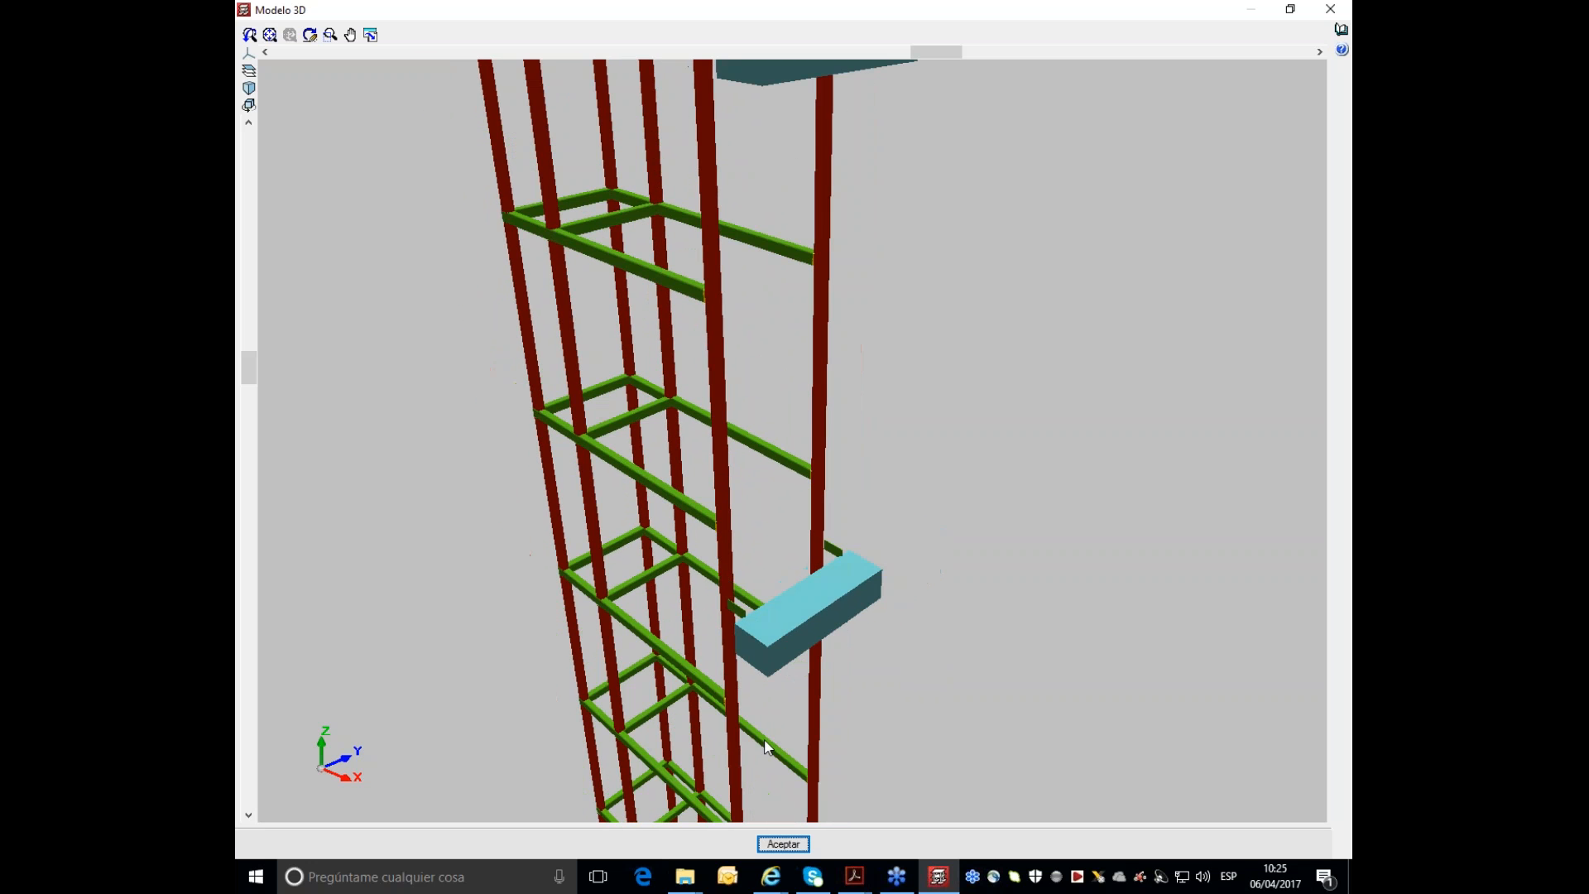
pyautogui.scroll(-2, 767, 695)
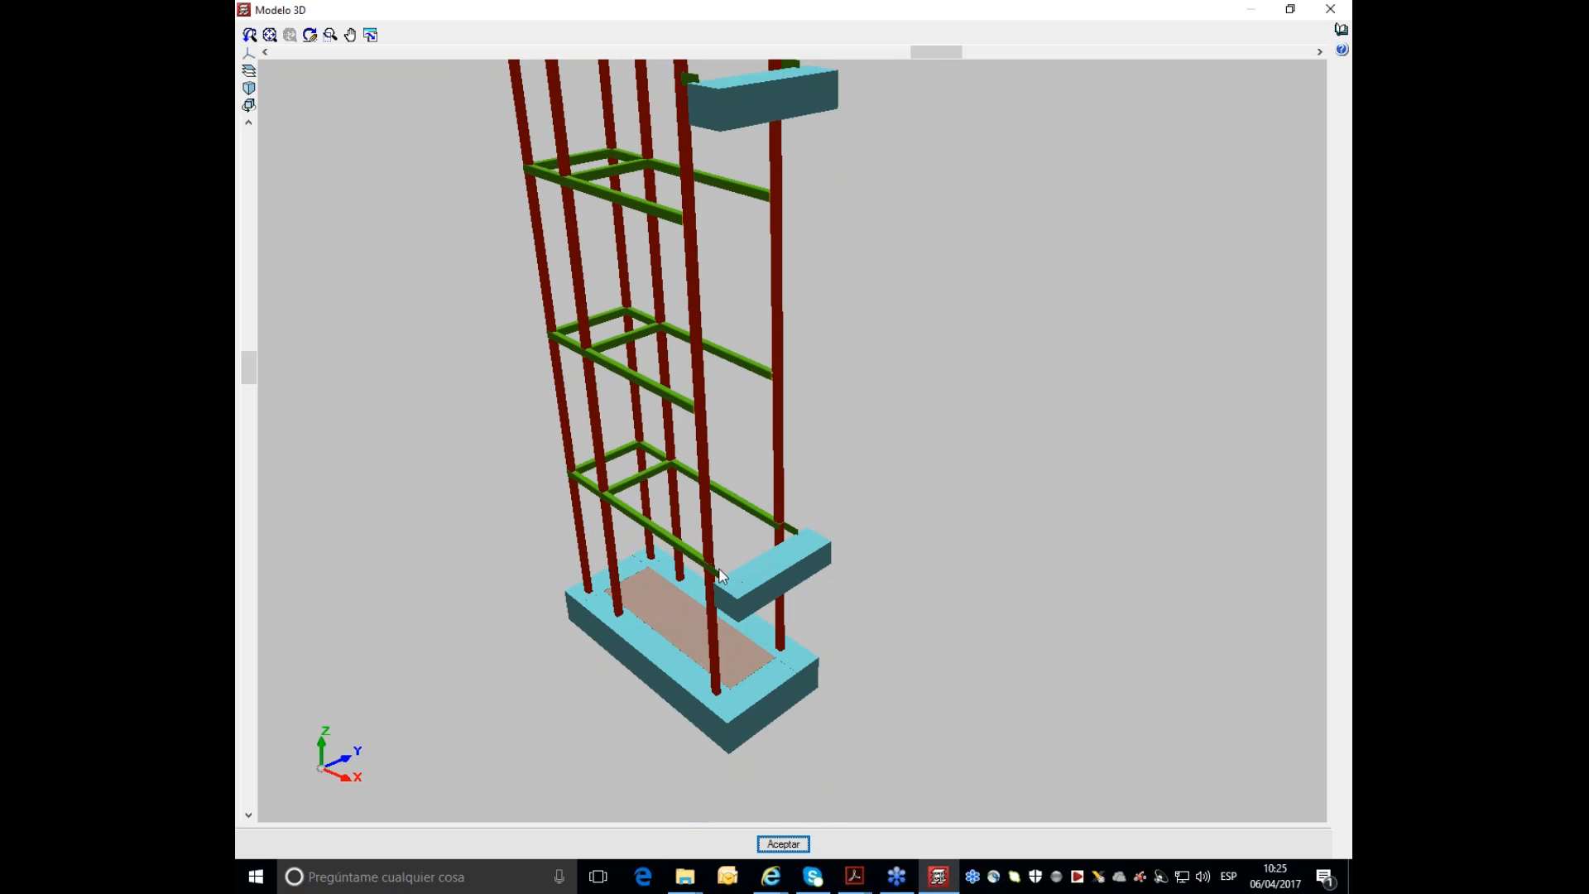
pyautogui.click(793, 844)
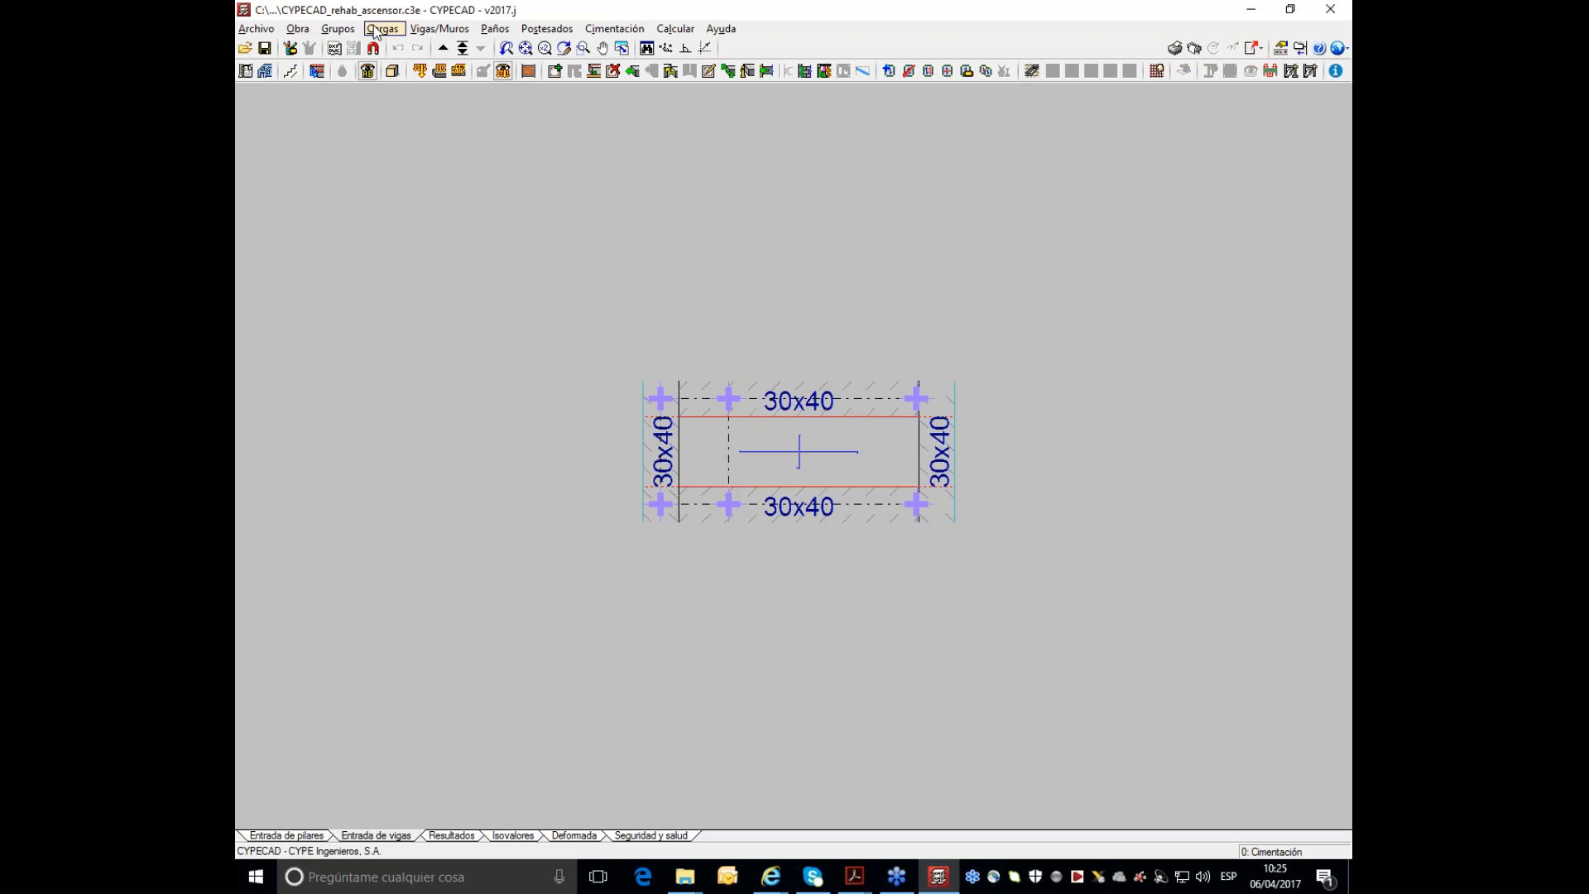
# - Start adding a new connection to the shaft's integrated 3D structure and switch the active floor group to Forjado 4
pyautogui.click(264, 71)
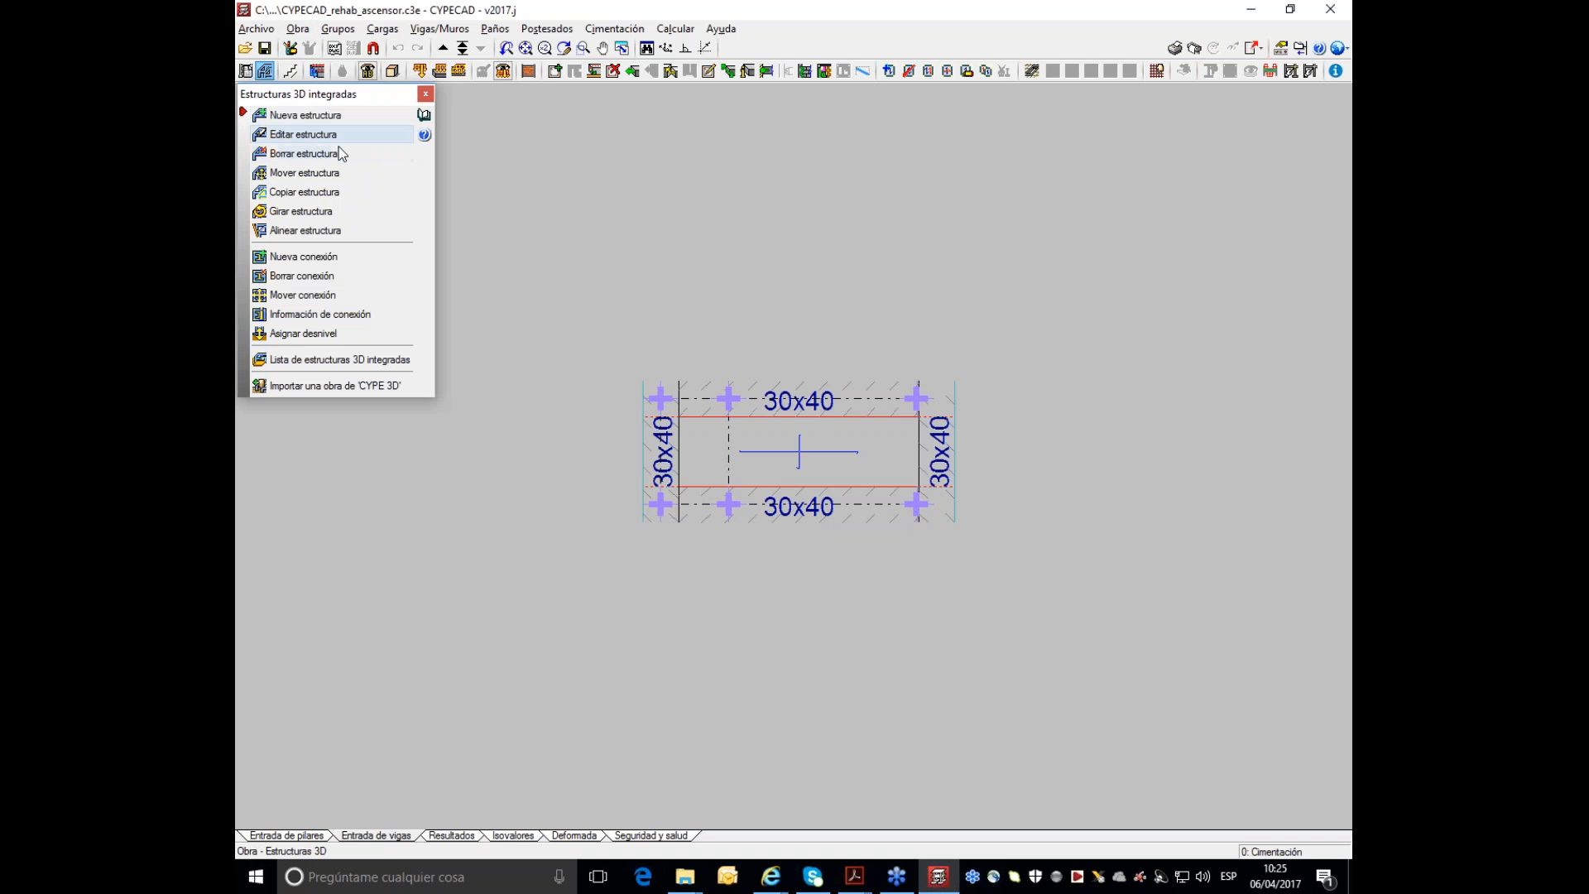
pyautogui.click(324, 259)
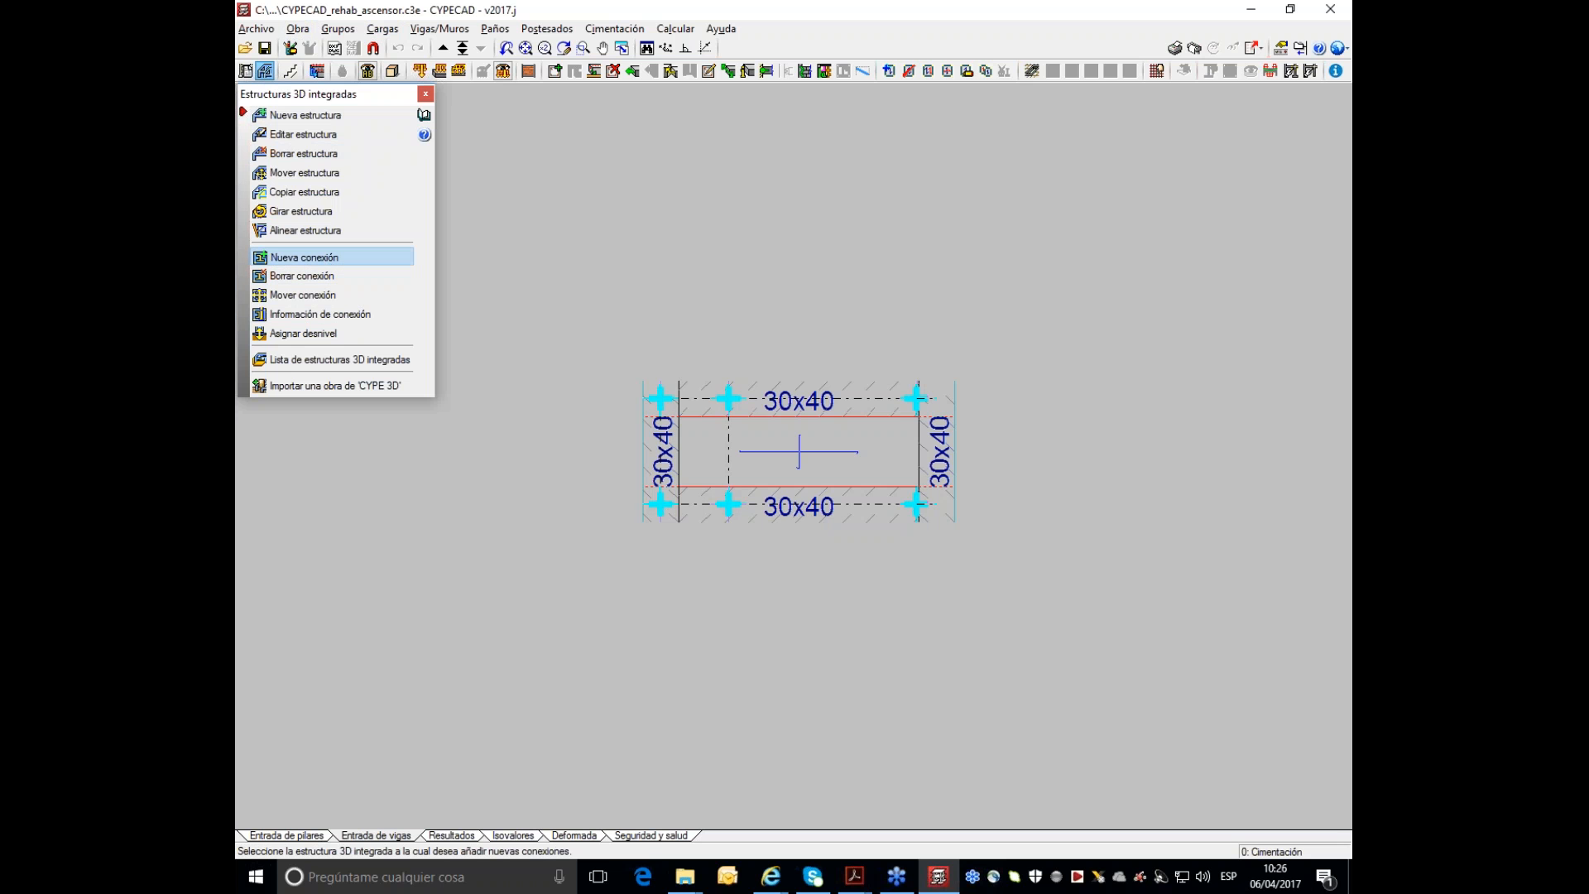
pyautogui.click(810, 502)
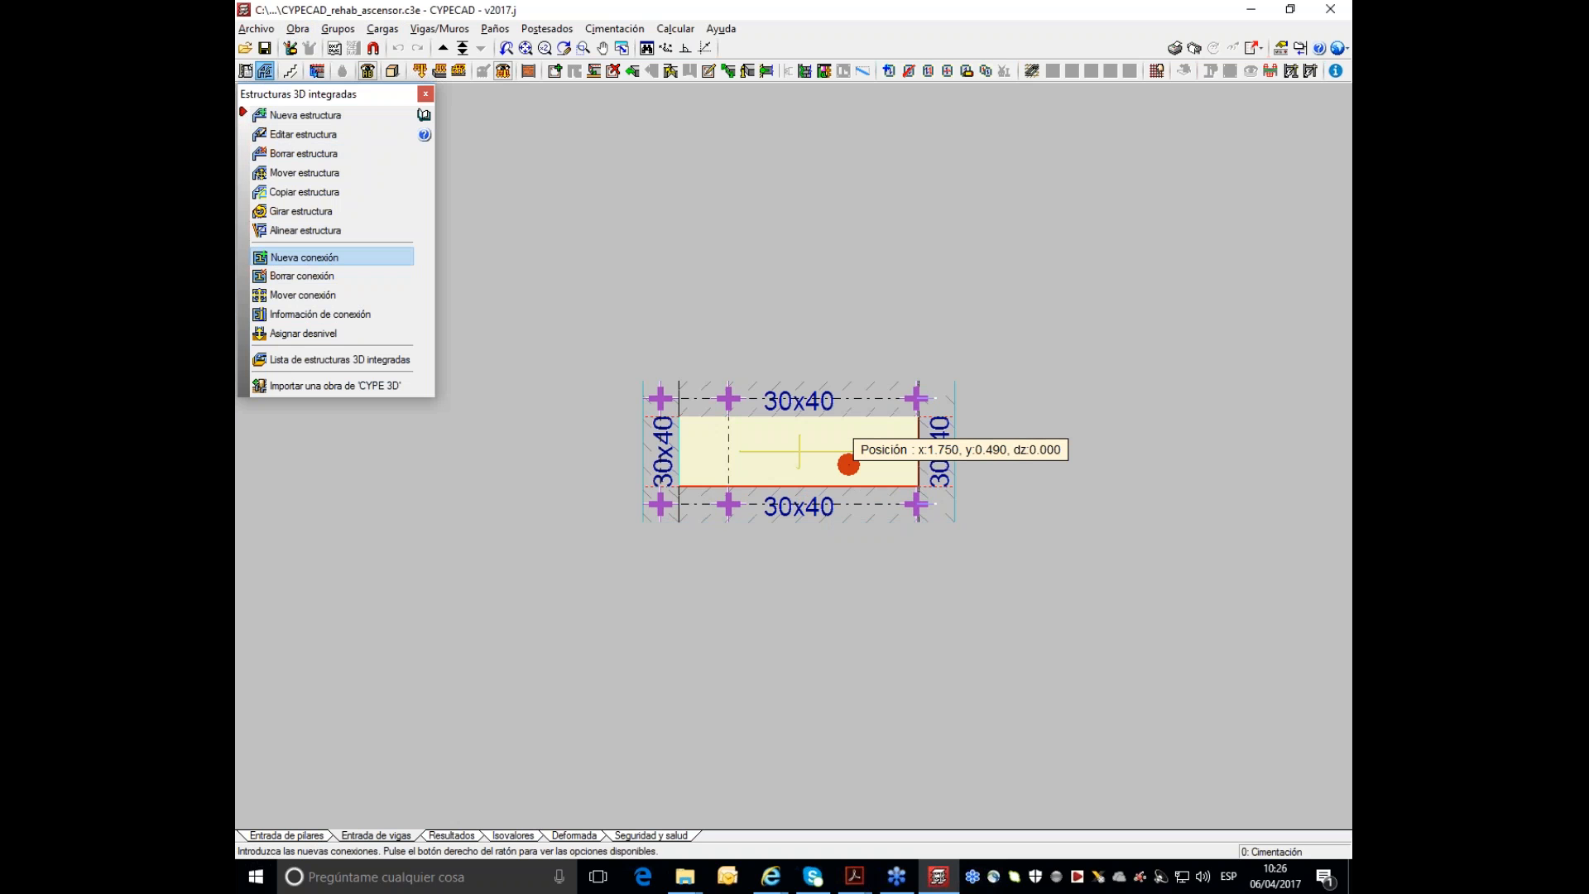
pyautogui.rightClick(845, 464)
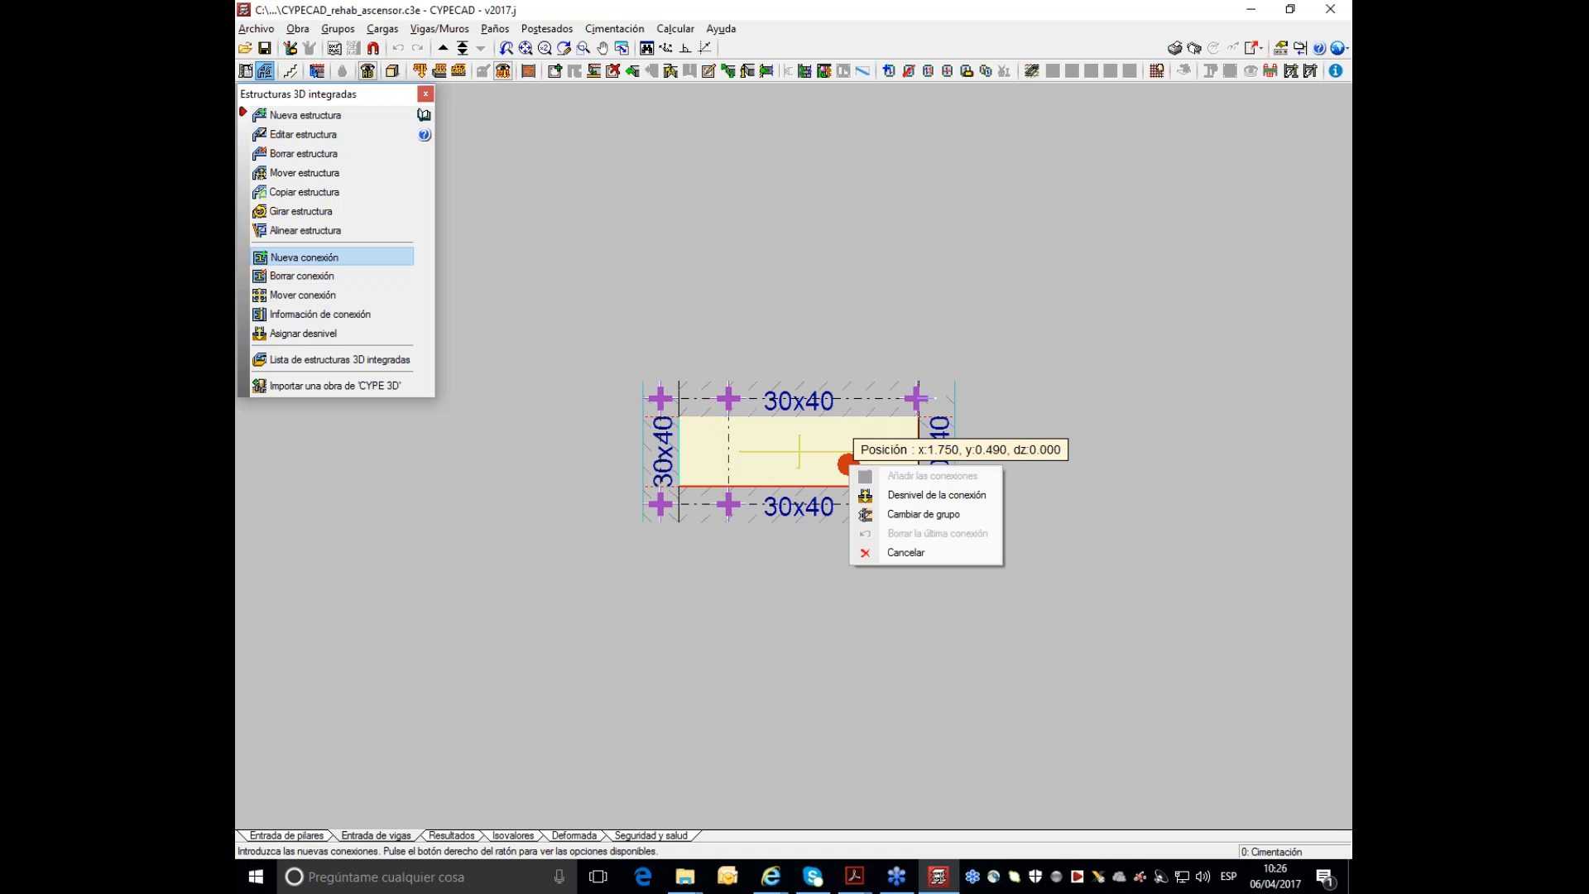
pyautogui.click(917, 515)
pyautogui.doubleClick(809, 465)
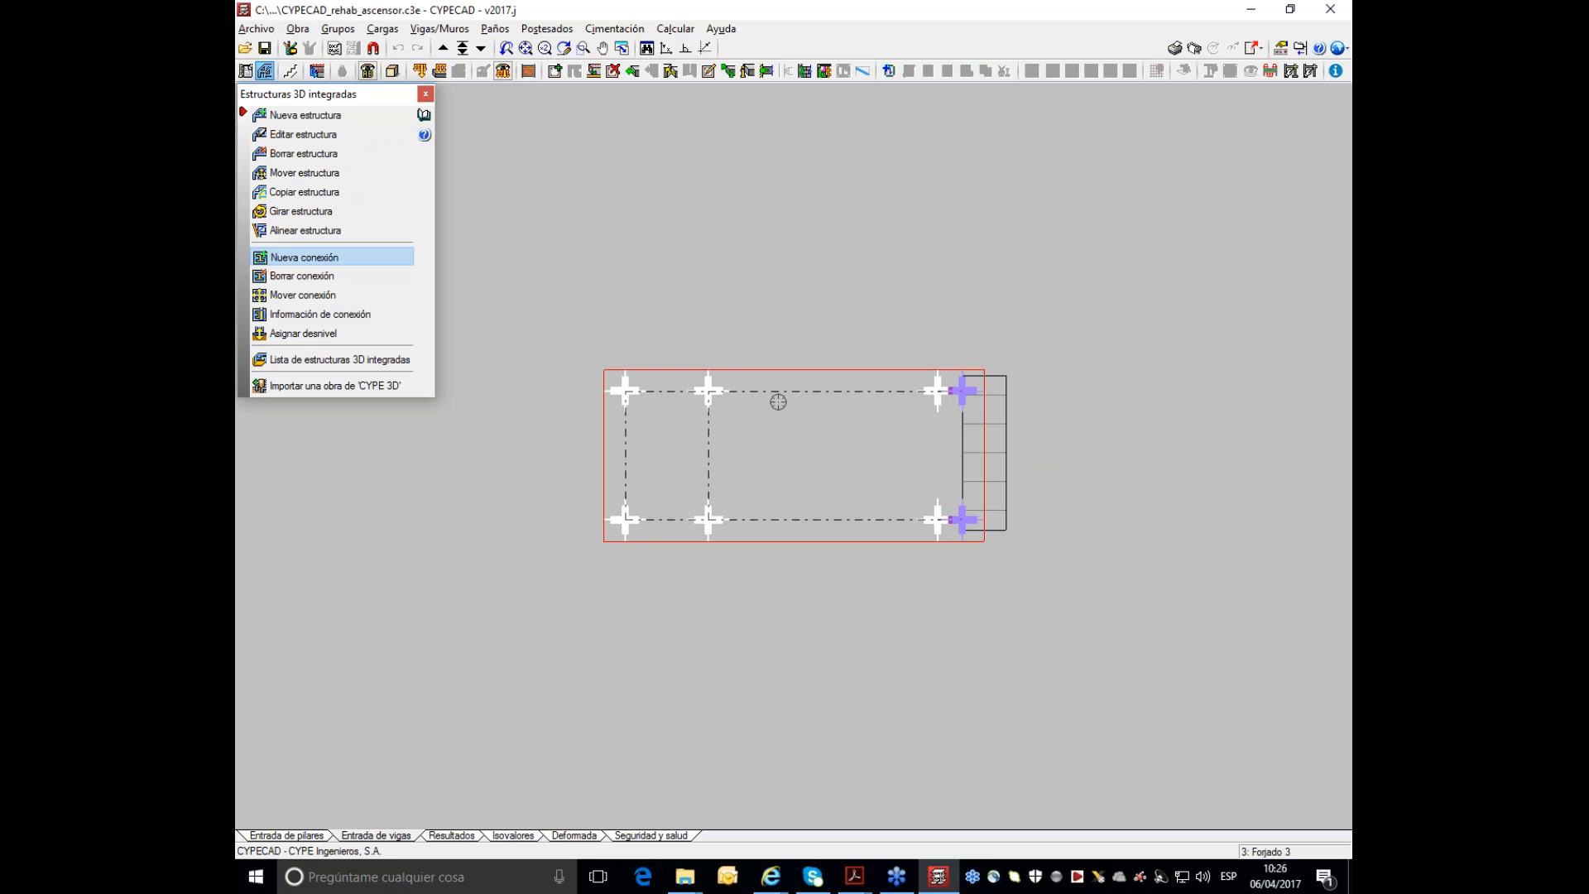
pyautogui.rightClick(815, 457)
pyautogui.click(890, 499)
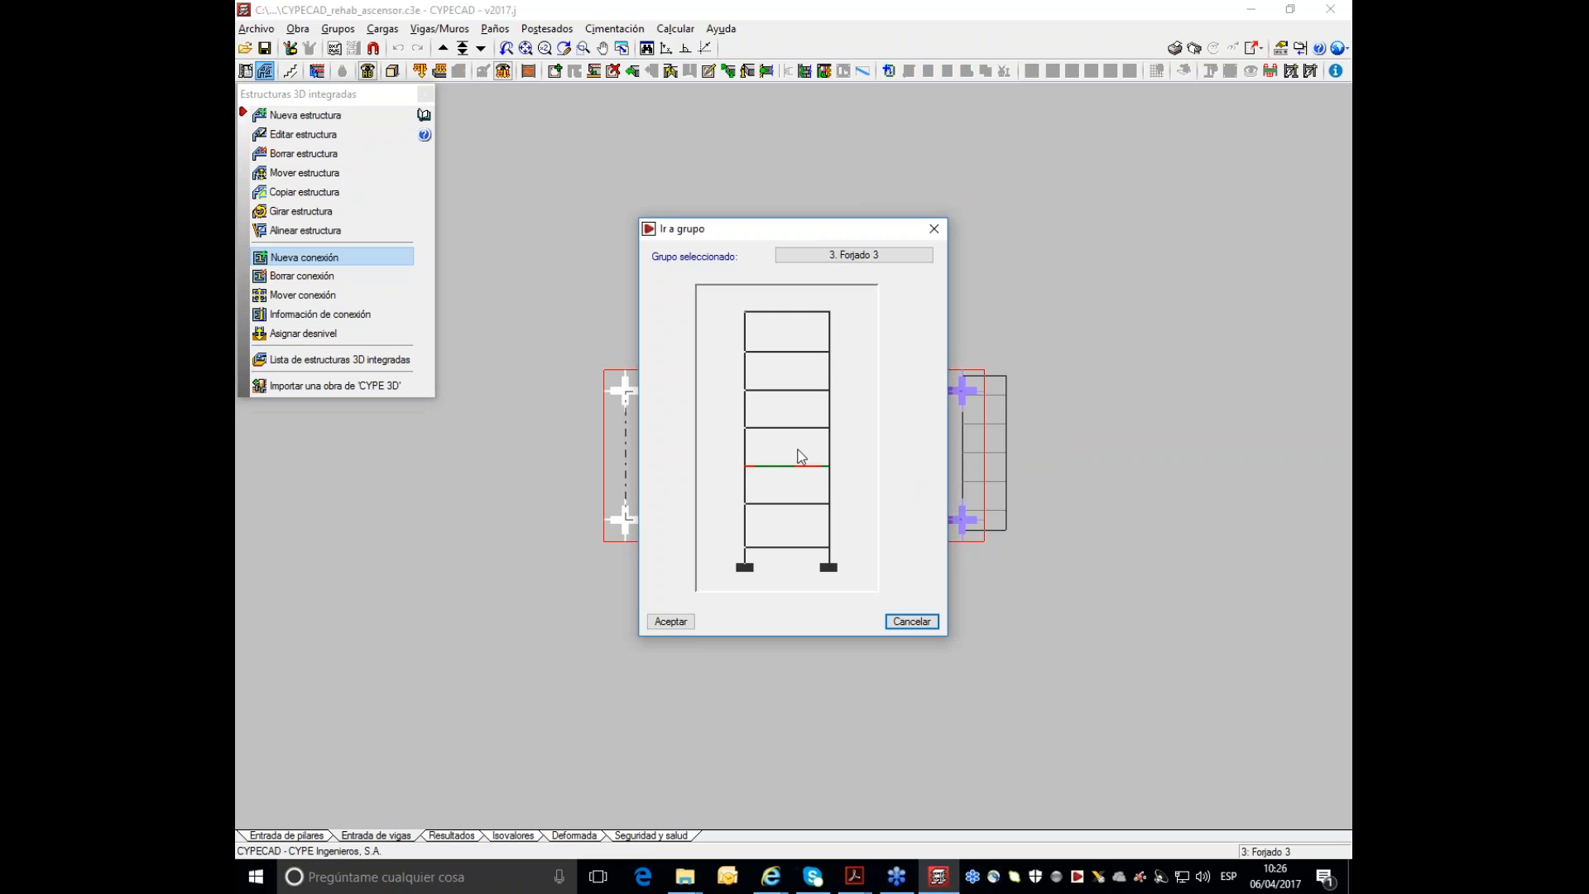
pyautogui.doubleClick(798, 432)
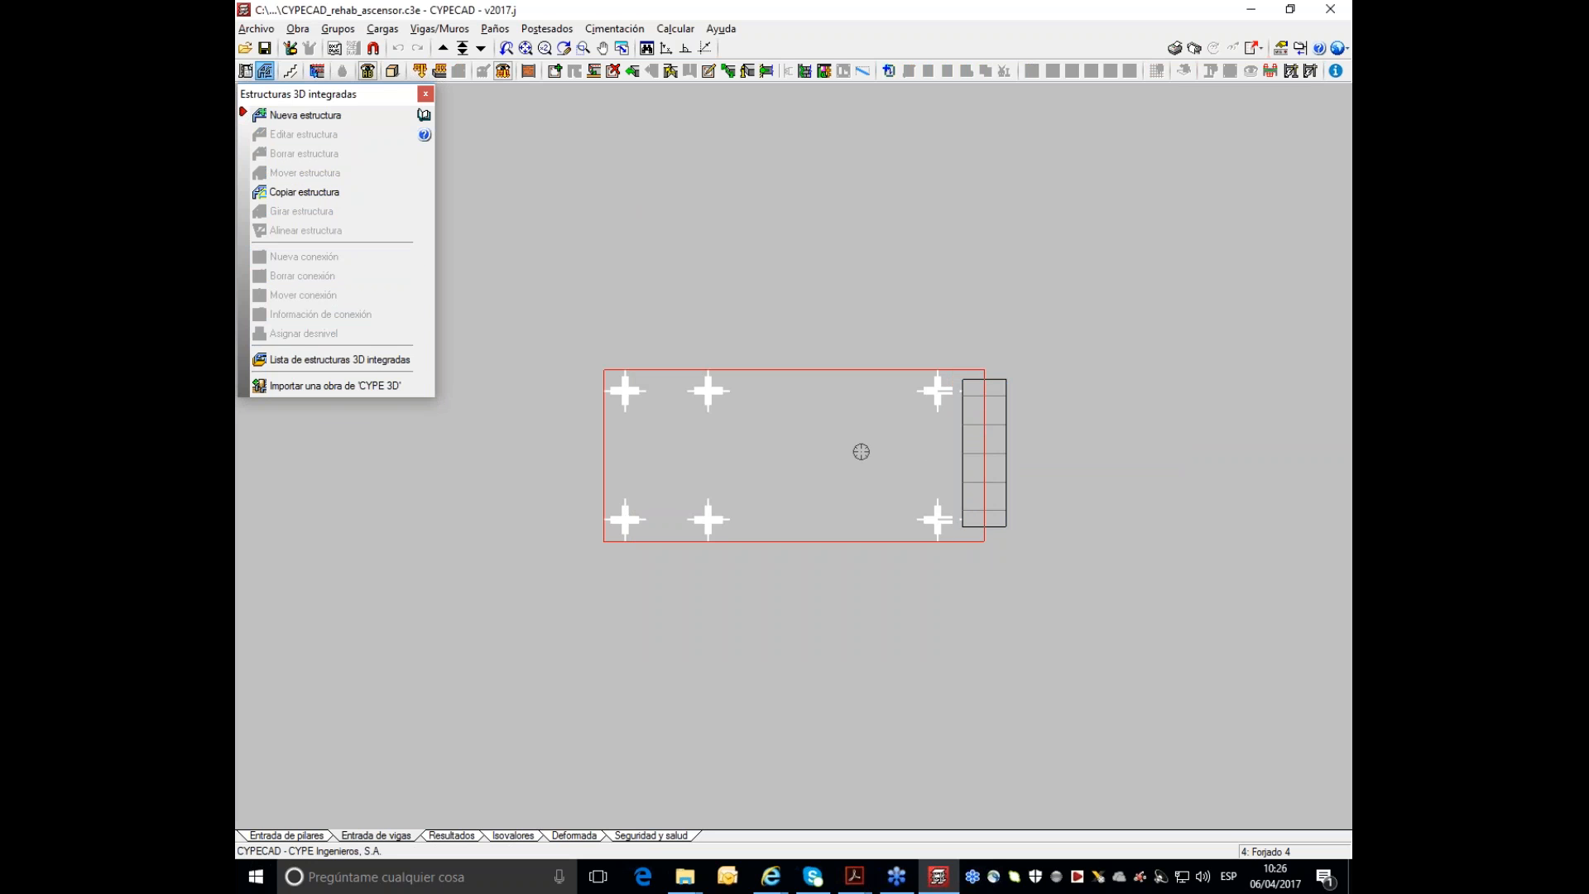
# - Place a connection of the shaft structure on Forjado 4's floor-edge beam at x 2.500, y 1.050, dz 0.000
pyautogui.scroll(3, 877, 422)
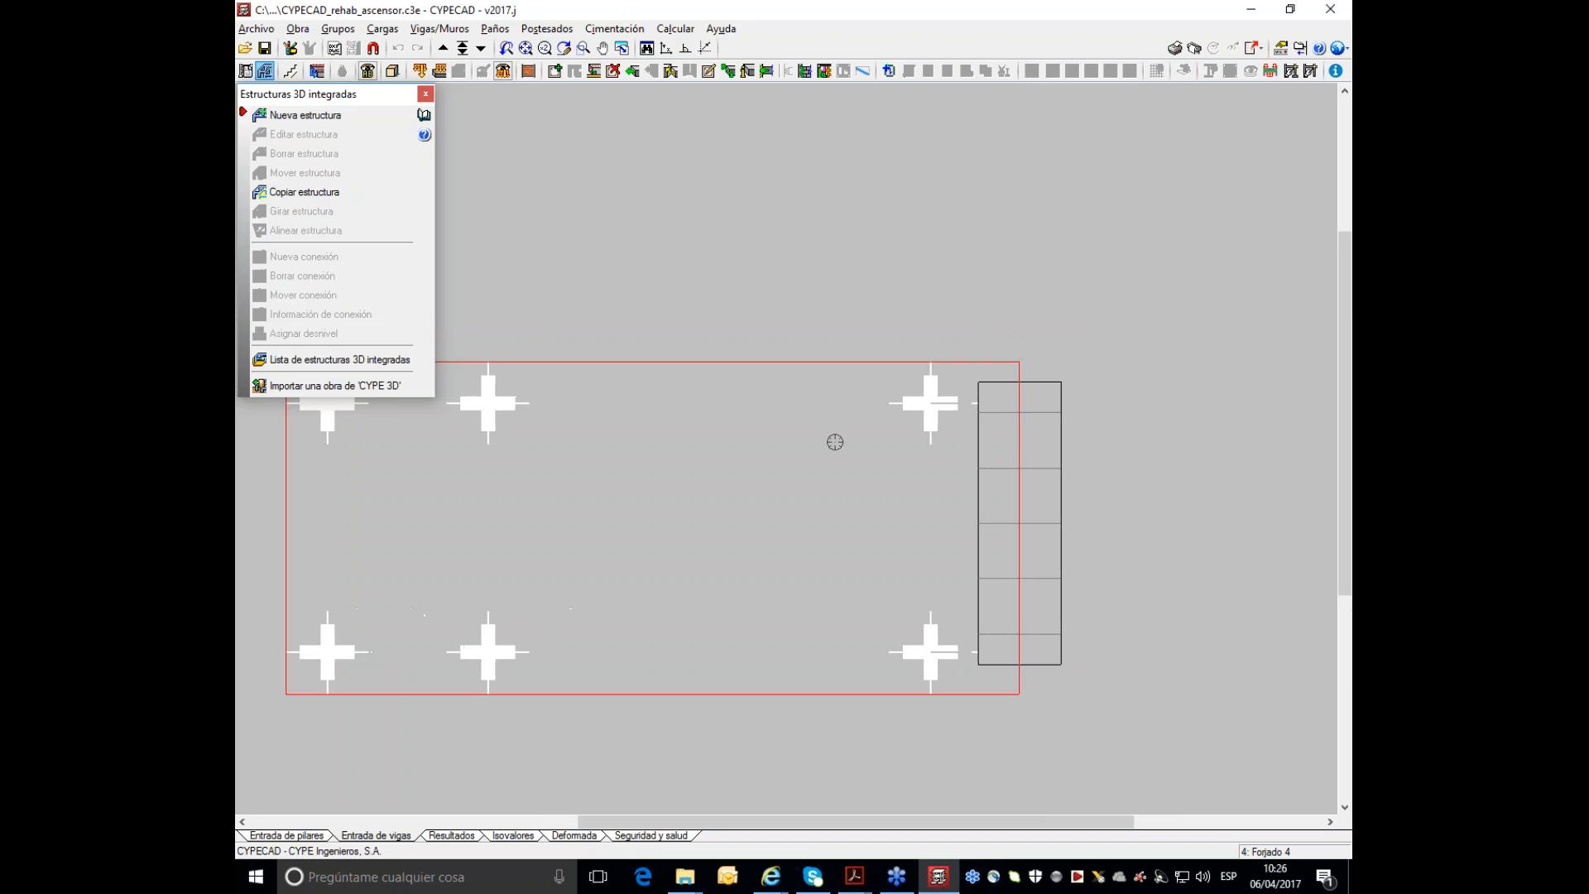
pyautogui.scroll(2, 1018, 393)
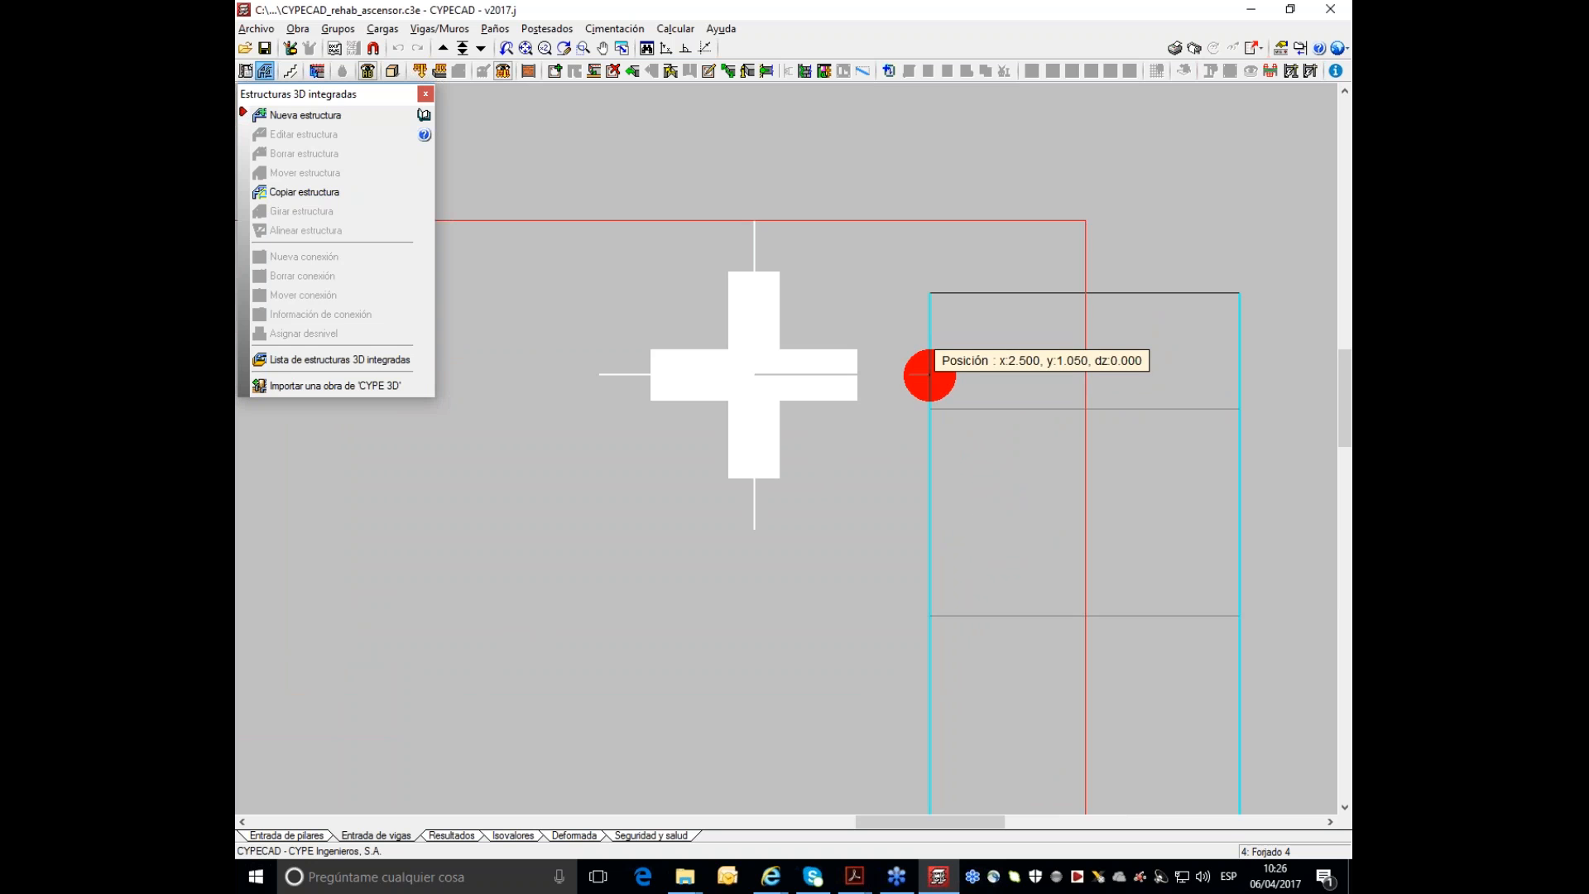
pyautogui.click(929, 375)
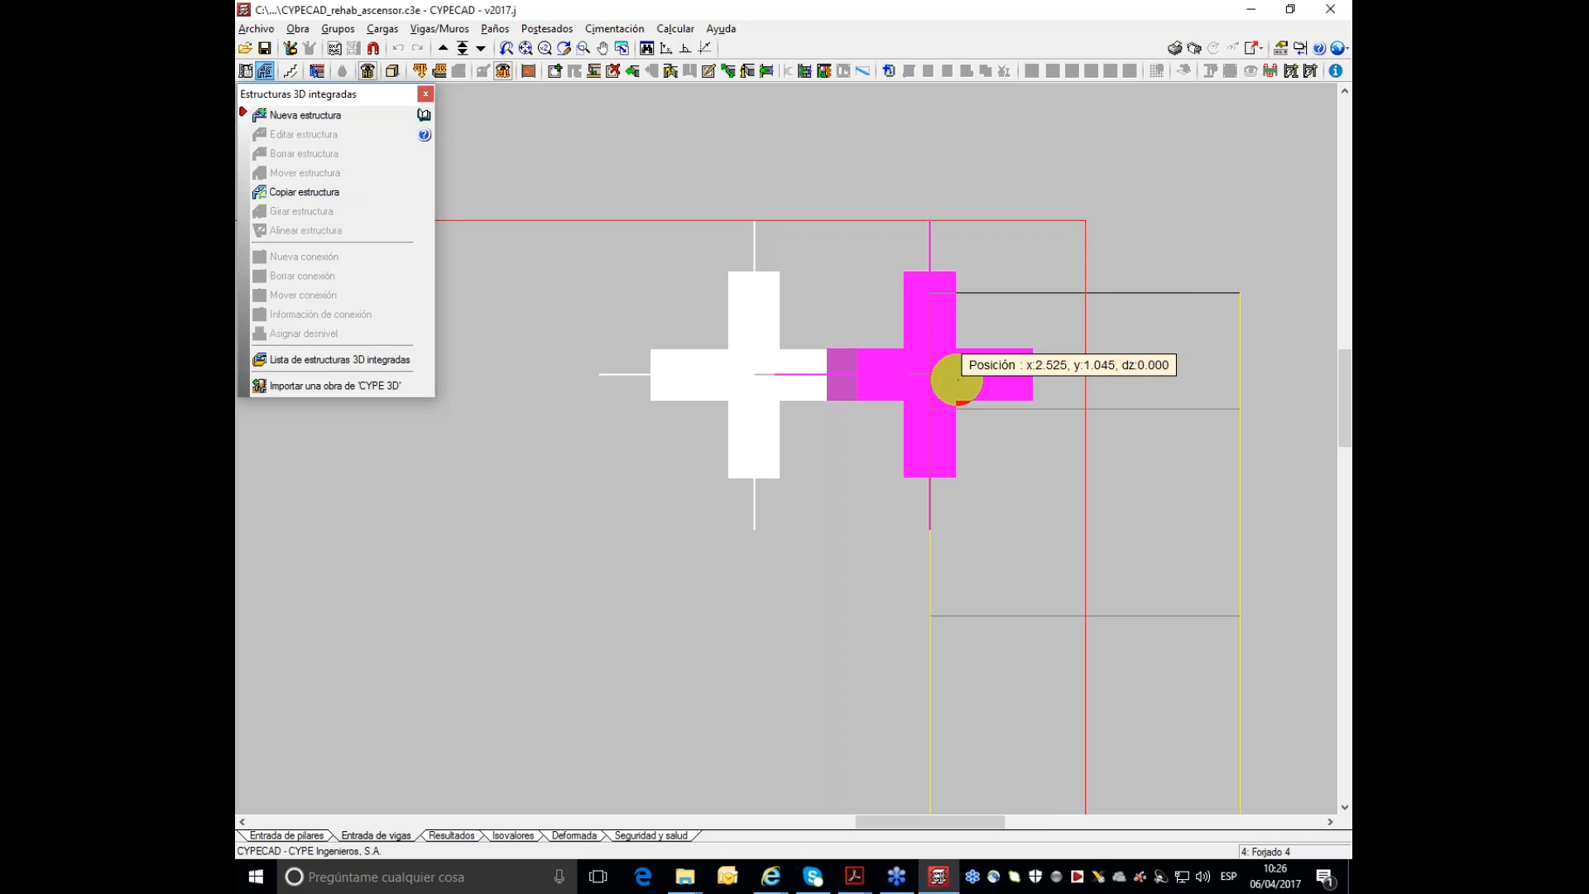
pyautogui.click(993, 381)
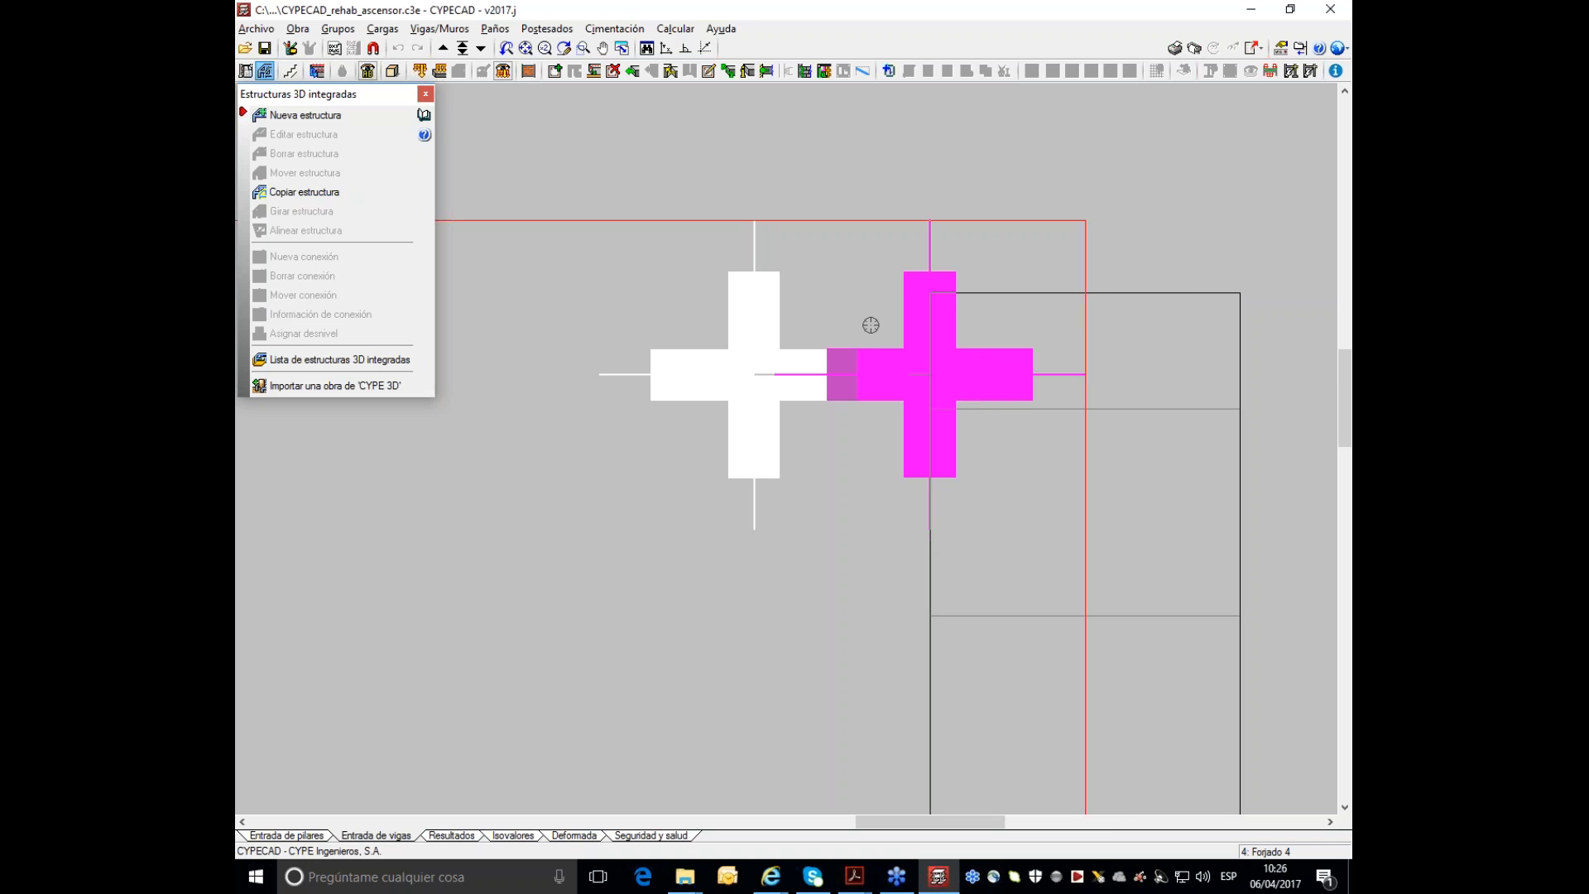
pyautogui.scroll(-5, 869, 297)
pyautogui.moveTo(867, 292); pyautogui.dragTo(1056, 293, button='middle')
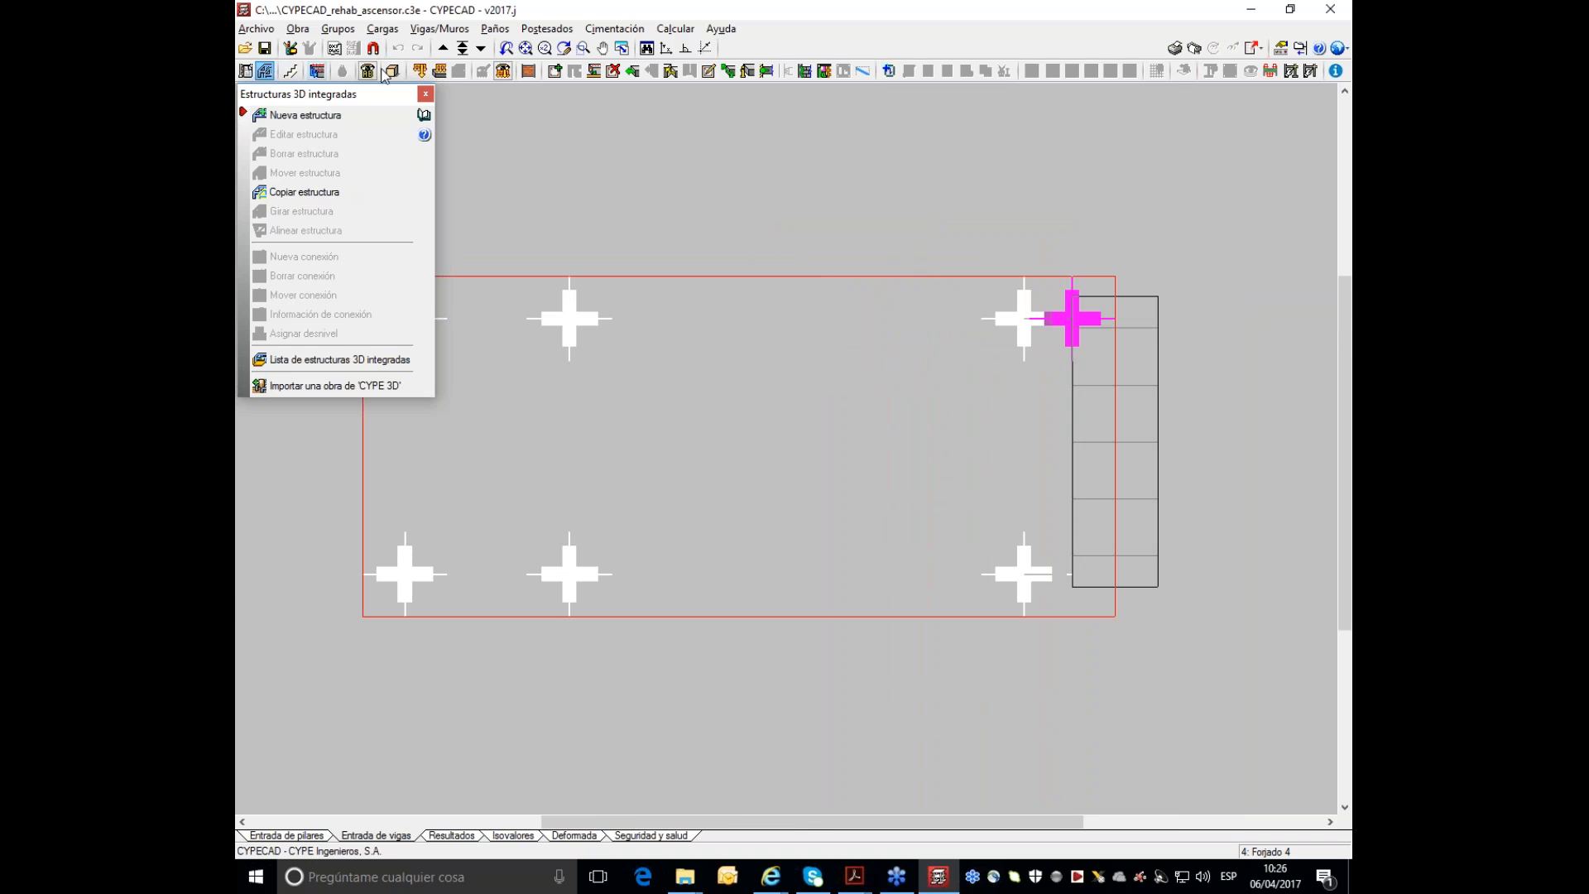
# - Discard the unfinished connection and view the whole shaft with its edge beams in the building's 3D model
pyautogui.click(301, 122)
pyautogui.click(392, 71)
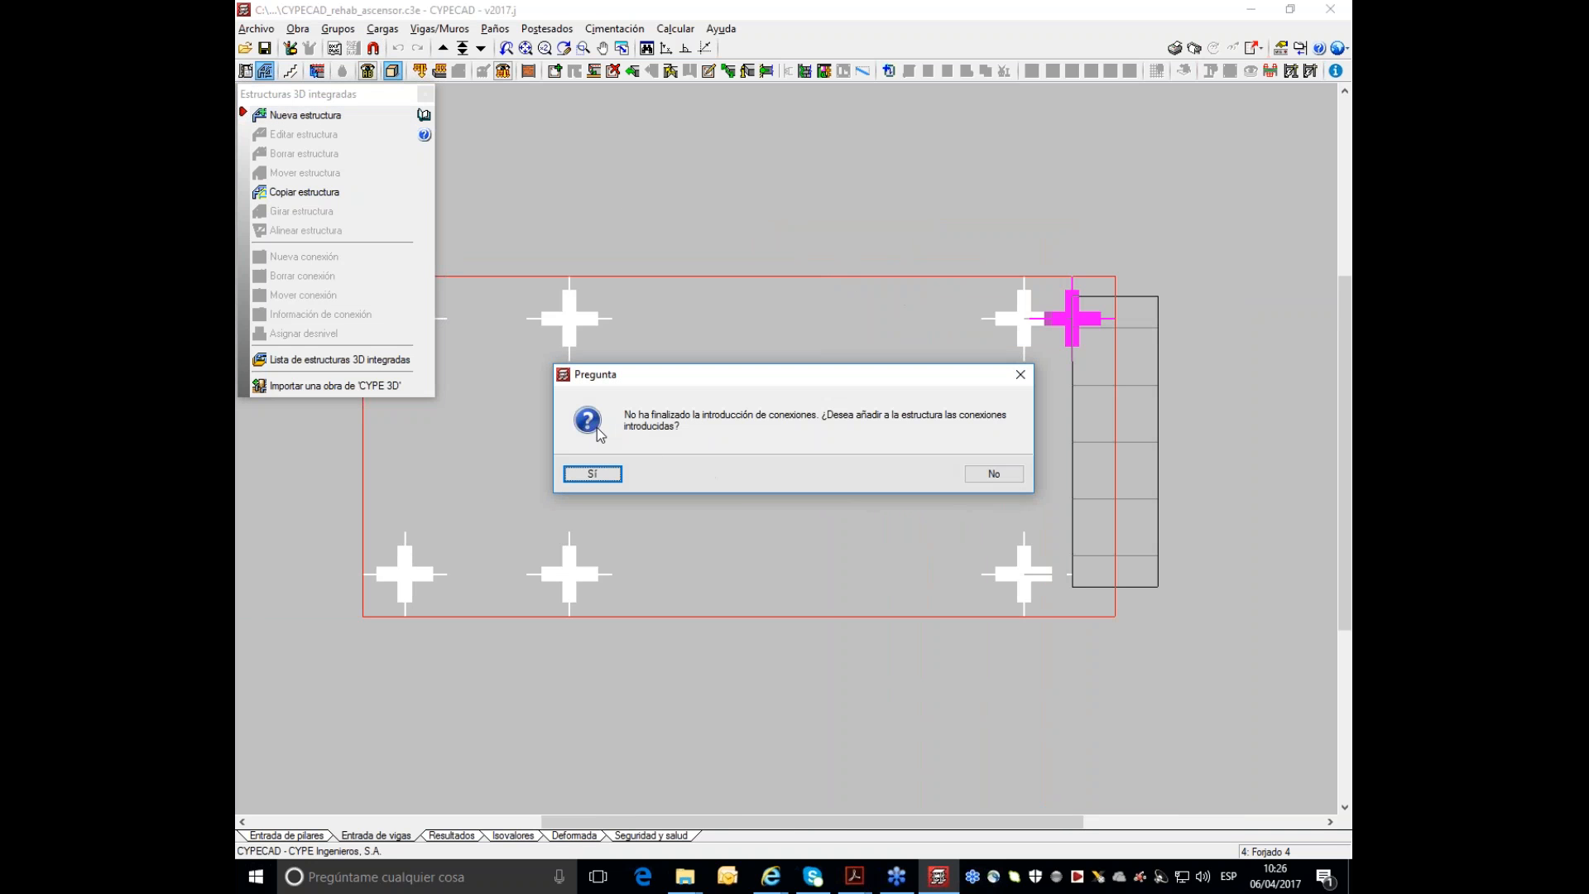
pyautogui.click(993, 473)
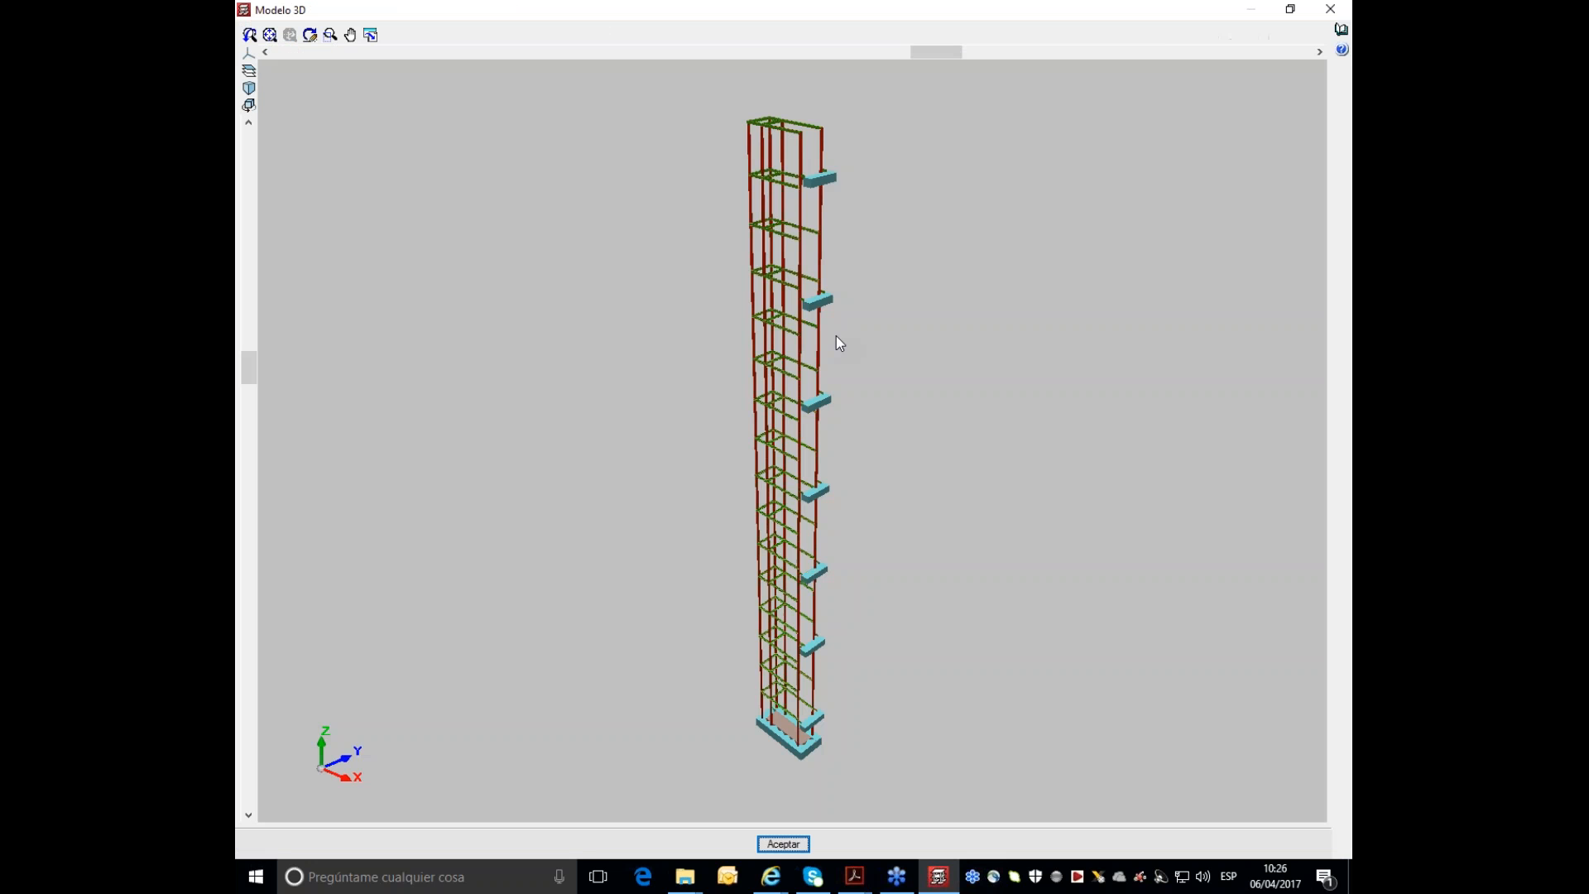
pyautogui.scroll(2, 714, 356)
pyautogui.click(783, 844)
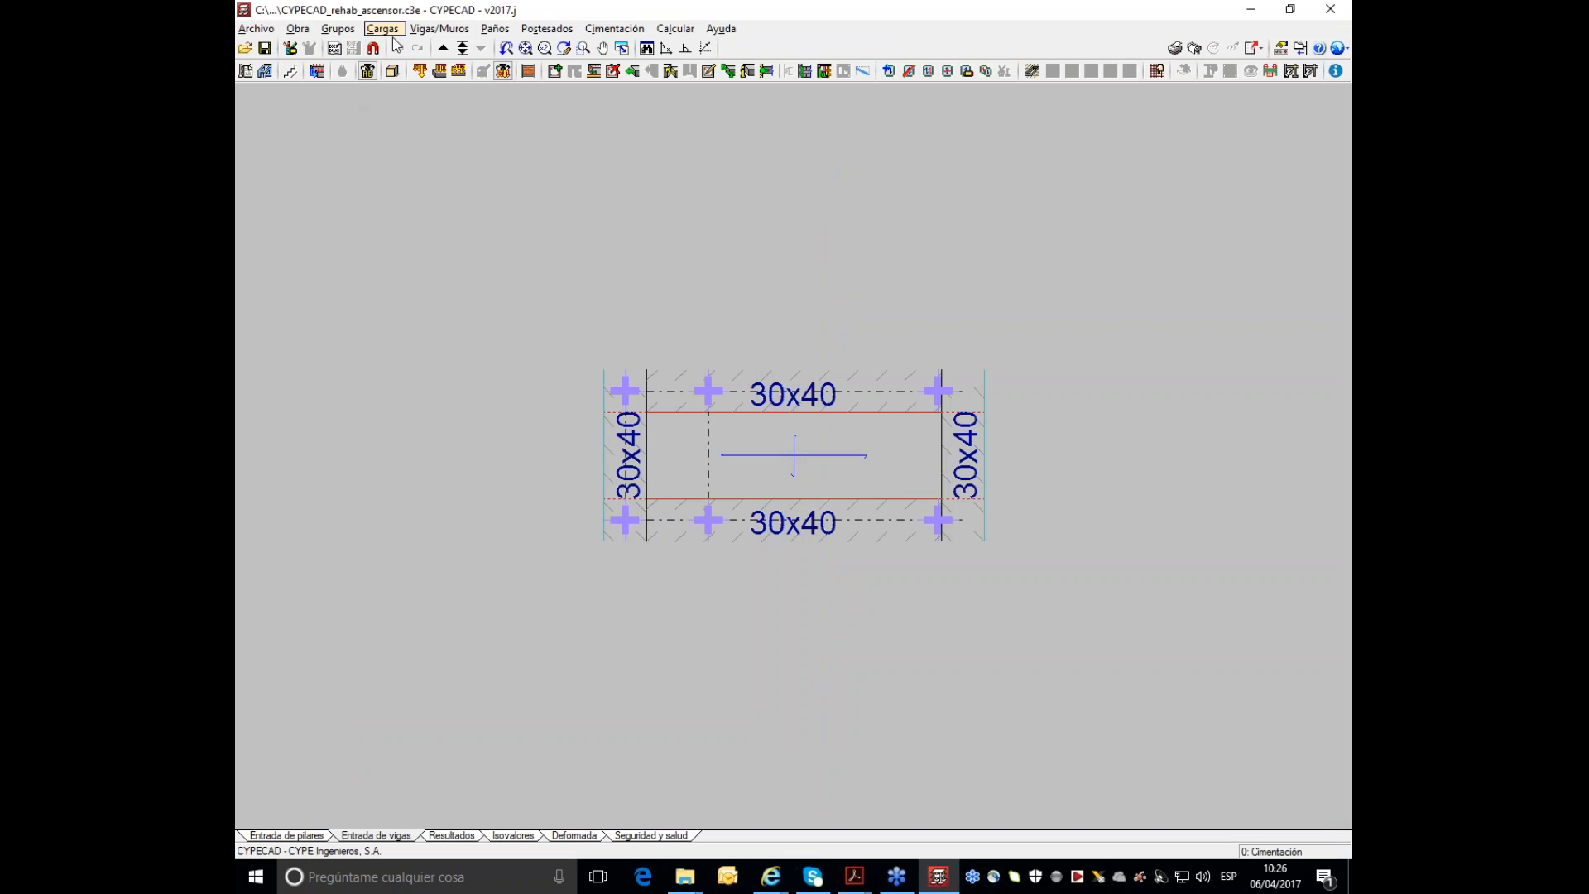
# - Open the shaft's integrated structure for editing and show its 3D window at full size
pyautogui.click(265, 71)
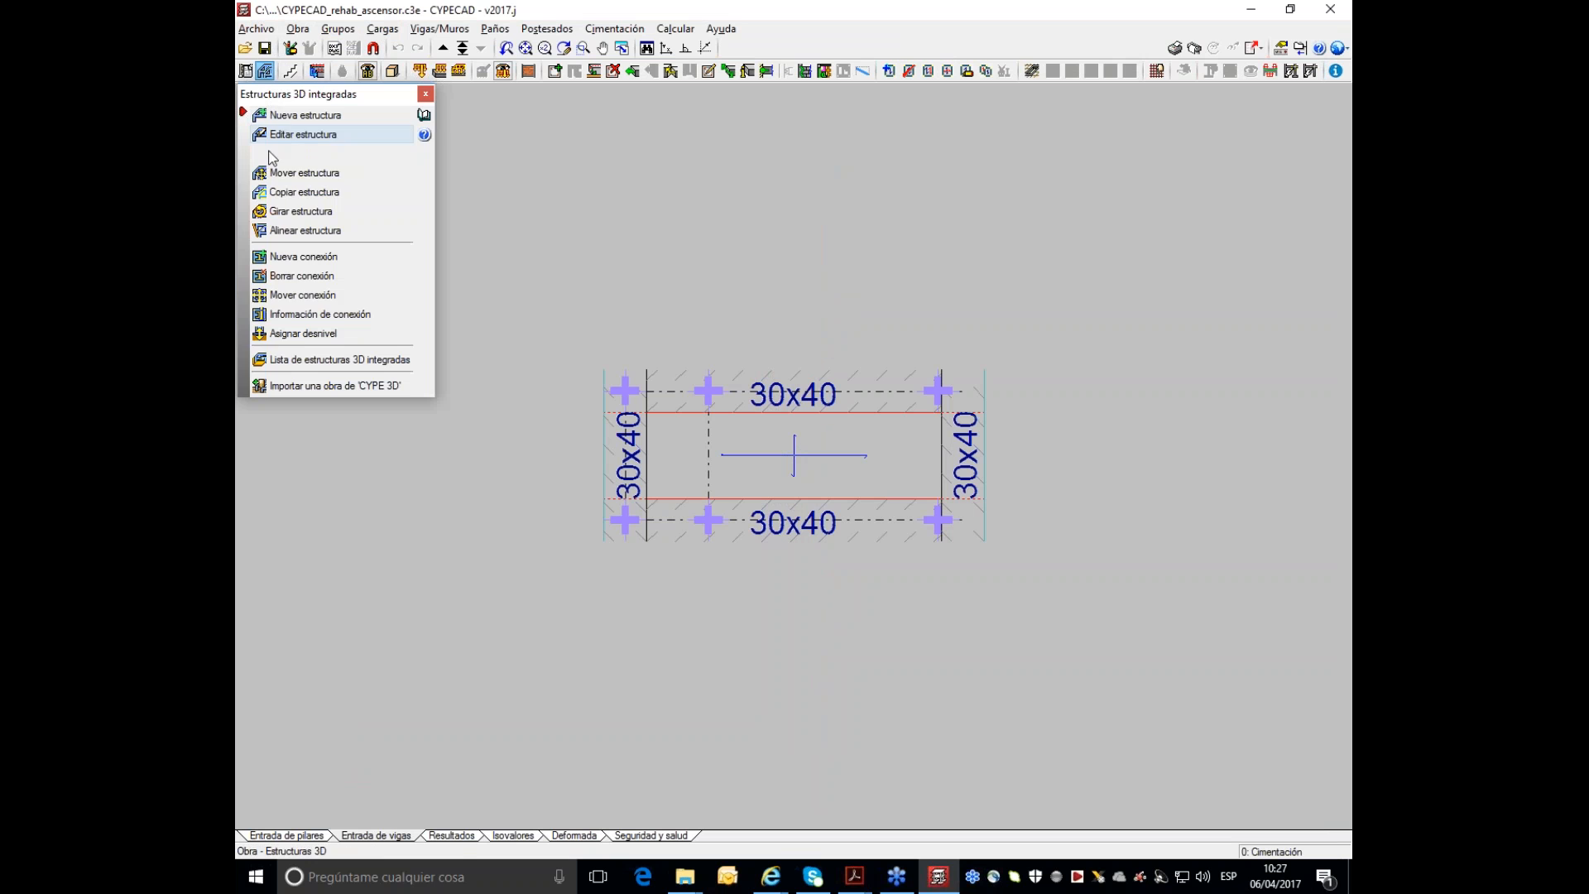
pyautogui.click(291, 137)
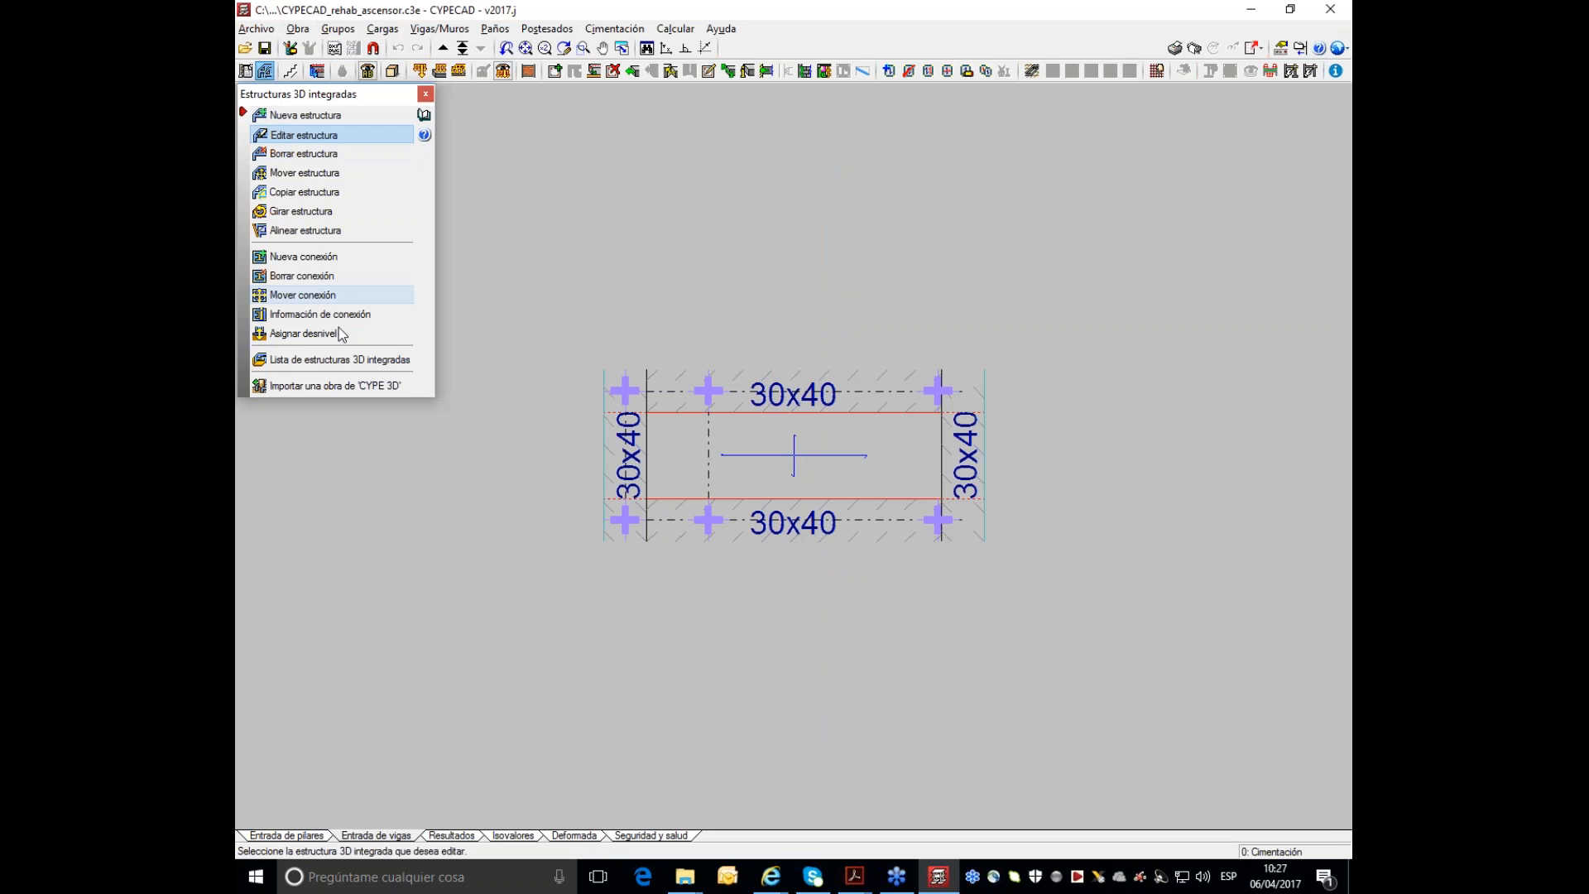
pyautogui.click(654, 515)
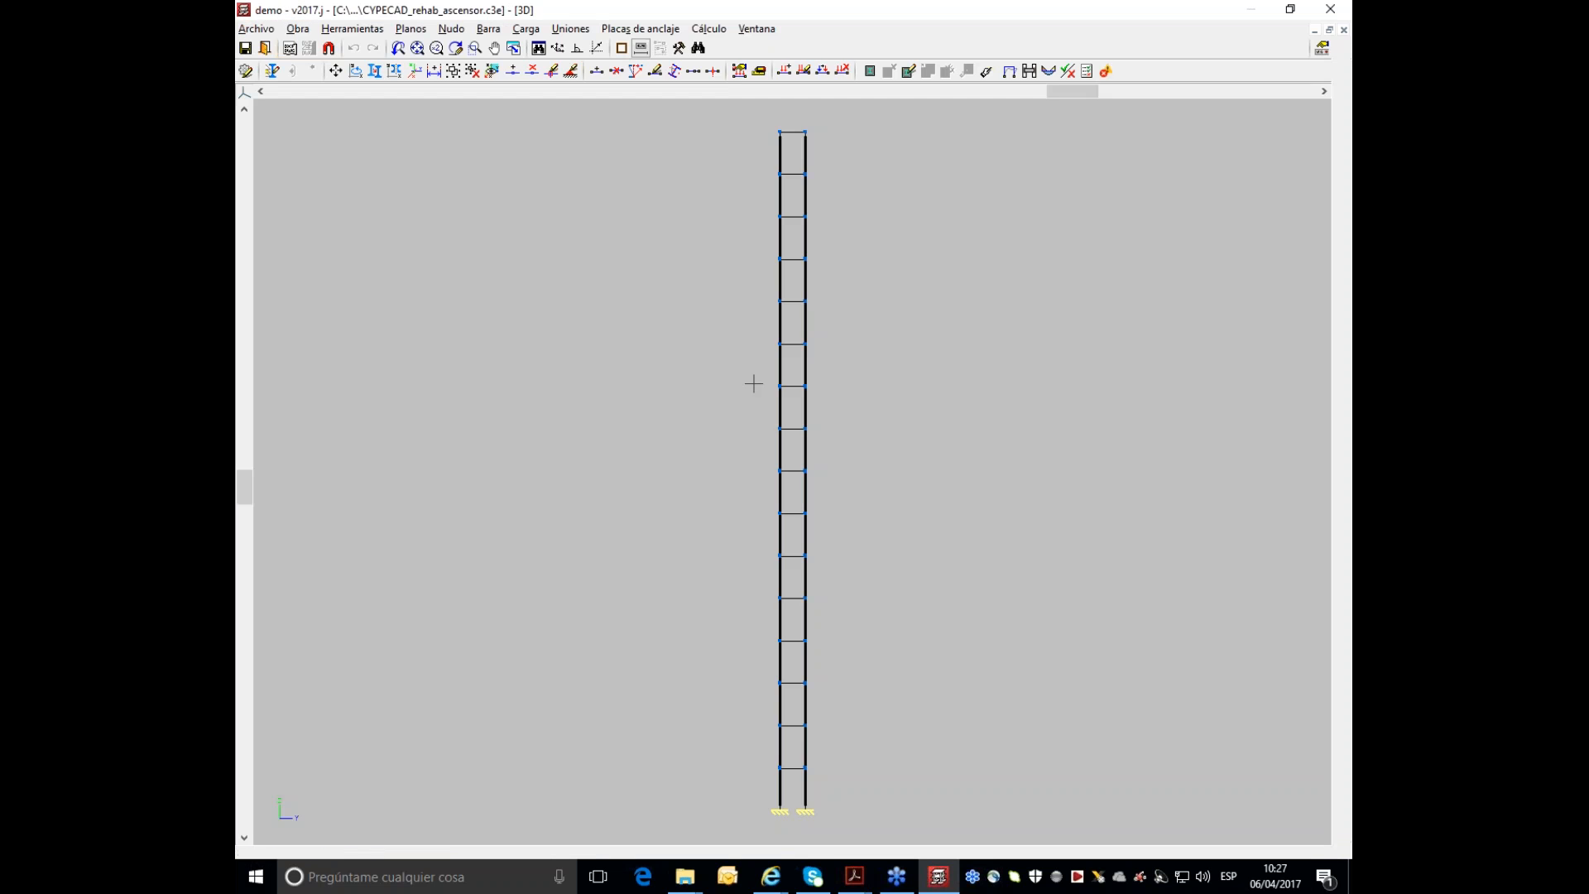
pyautogui.click(718, 32)
pyautogui.moveTo(756, 29)
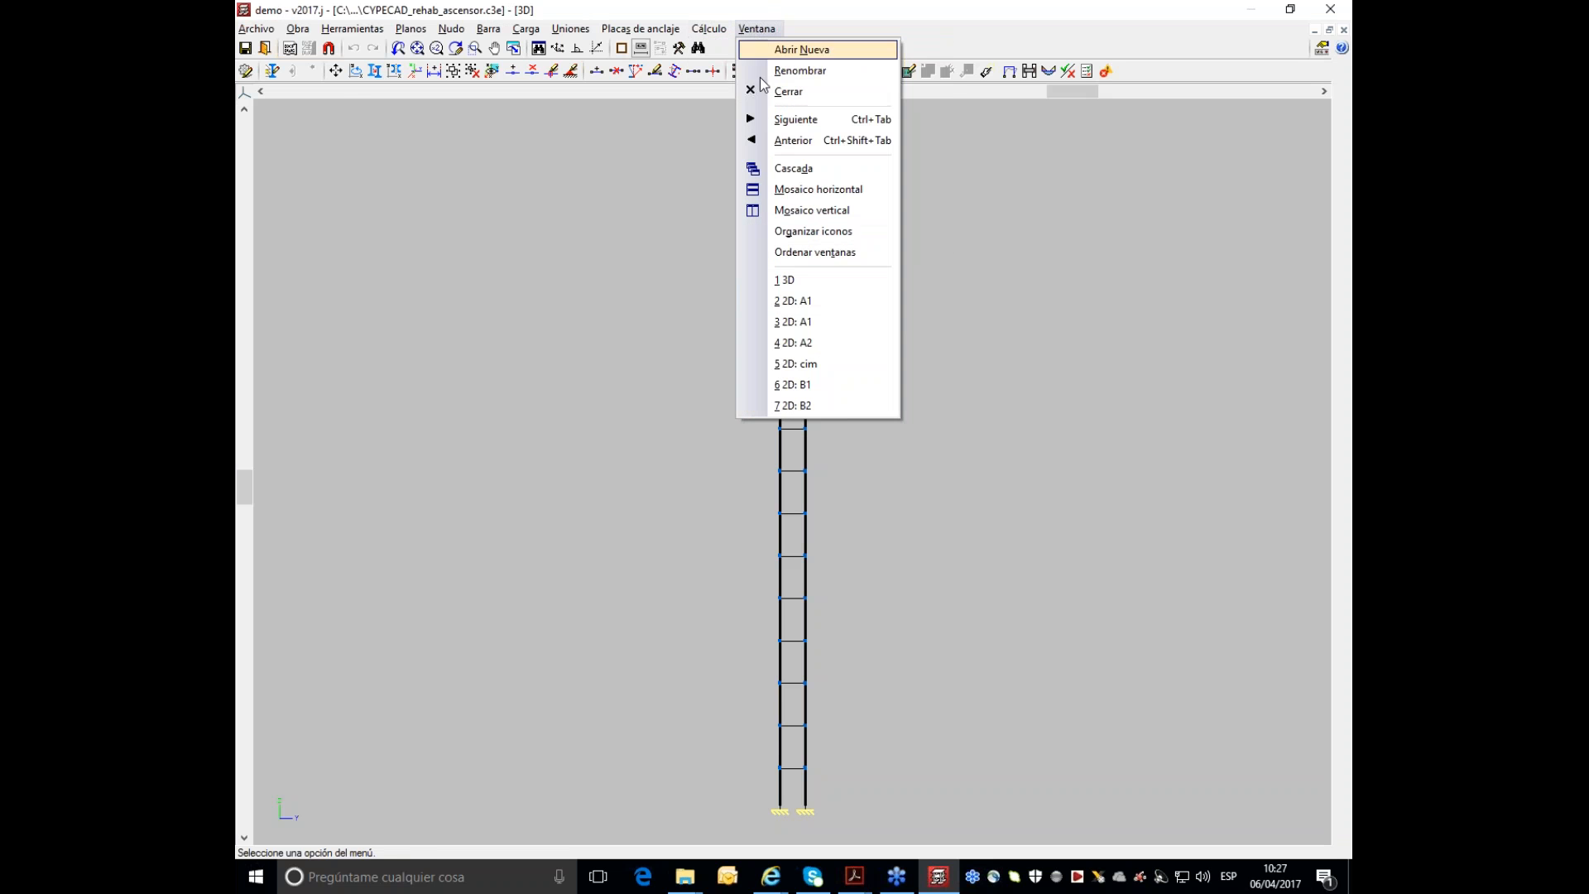
pyautogui.click(782, 280)
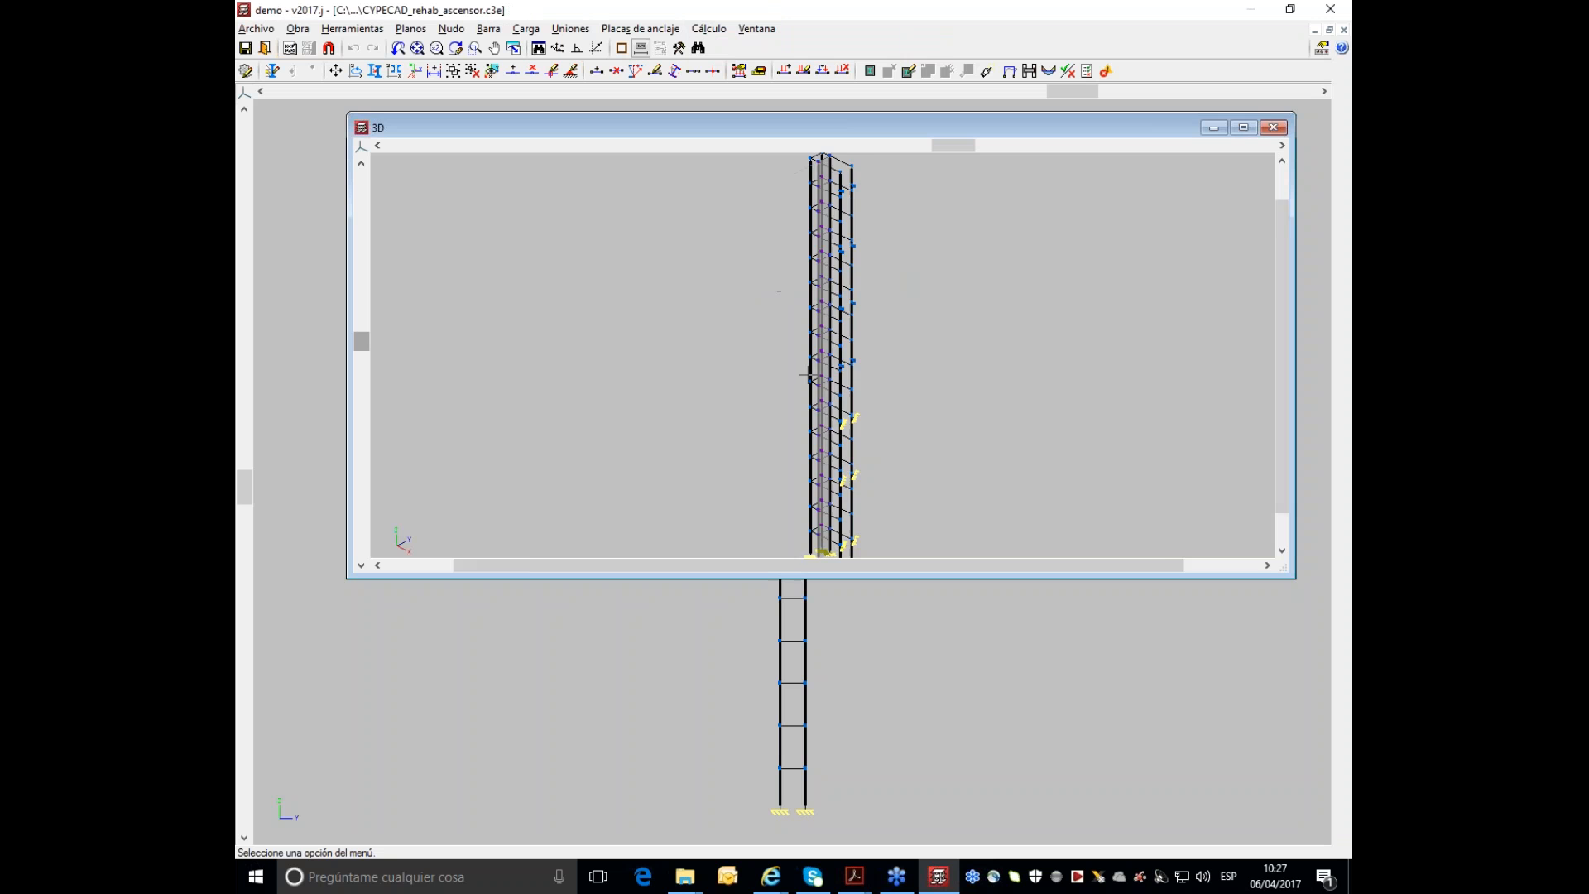
pyautogui.click(1242, 128)
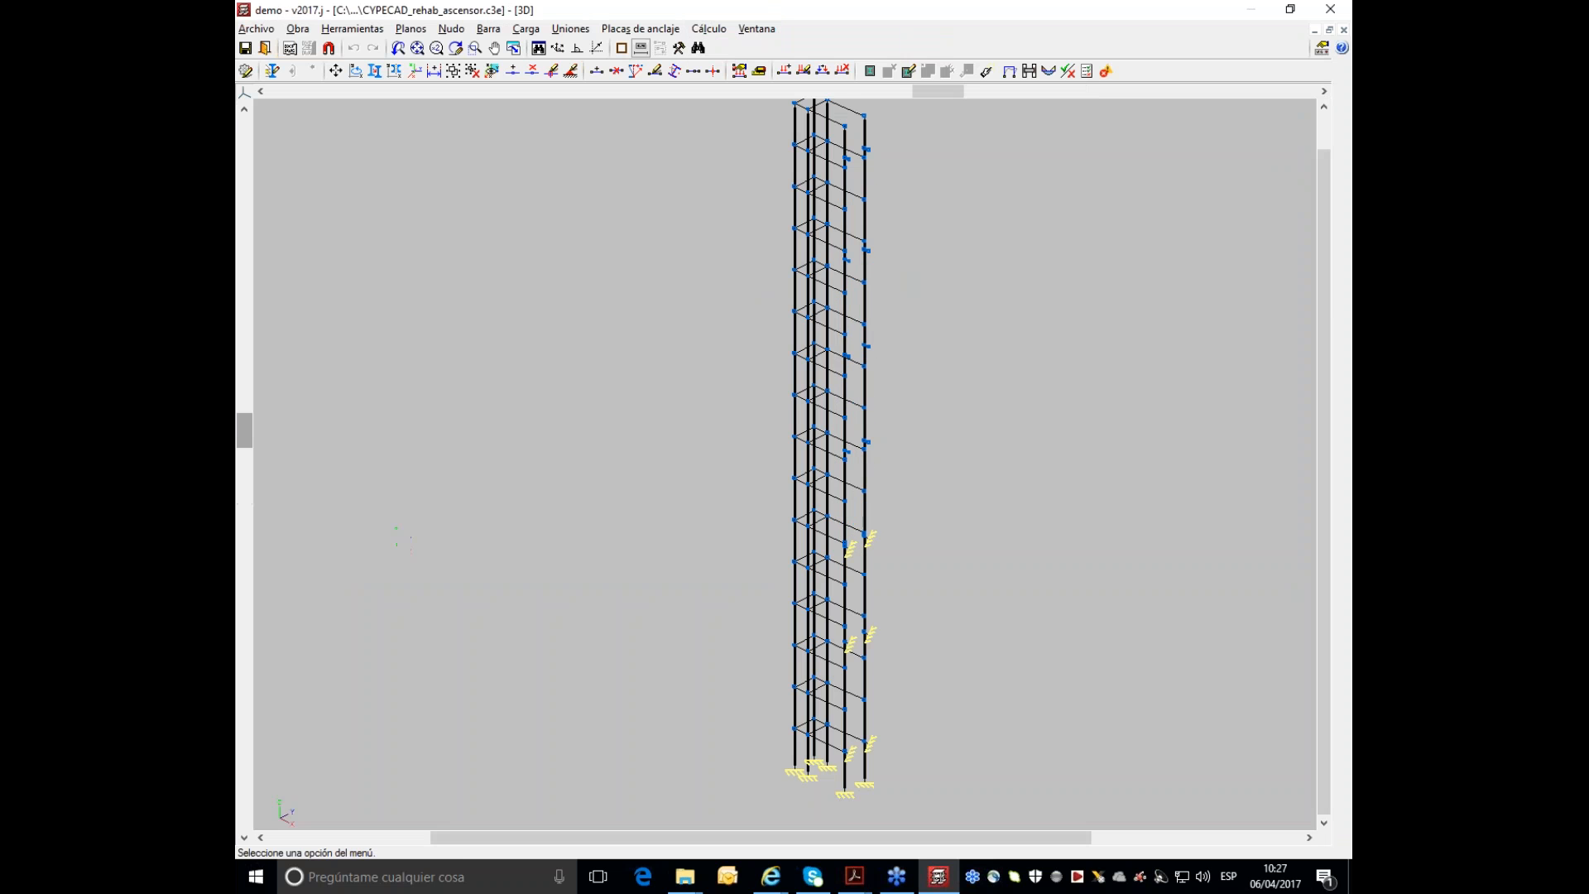
# - Examine the external supports and beam connection nodes along the shaft's height, and leave the structure editor
pyautogui.scroll(10, 852, 567)
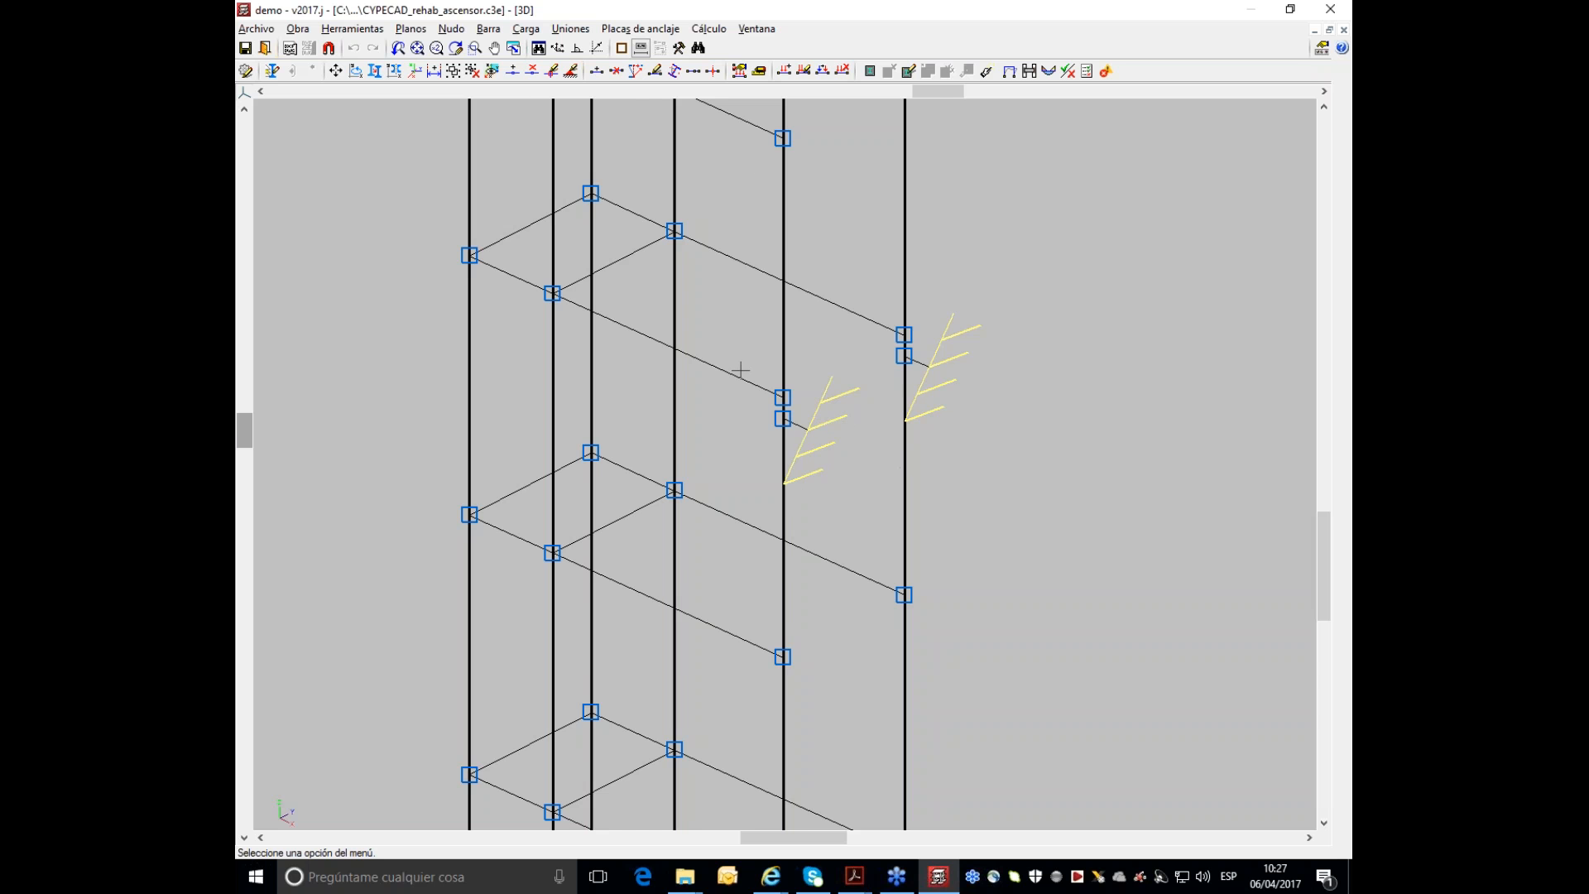
pyautogui.scroll(-5, 740, 370)
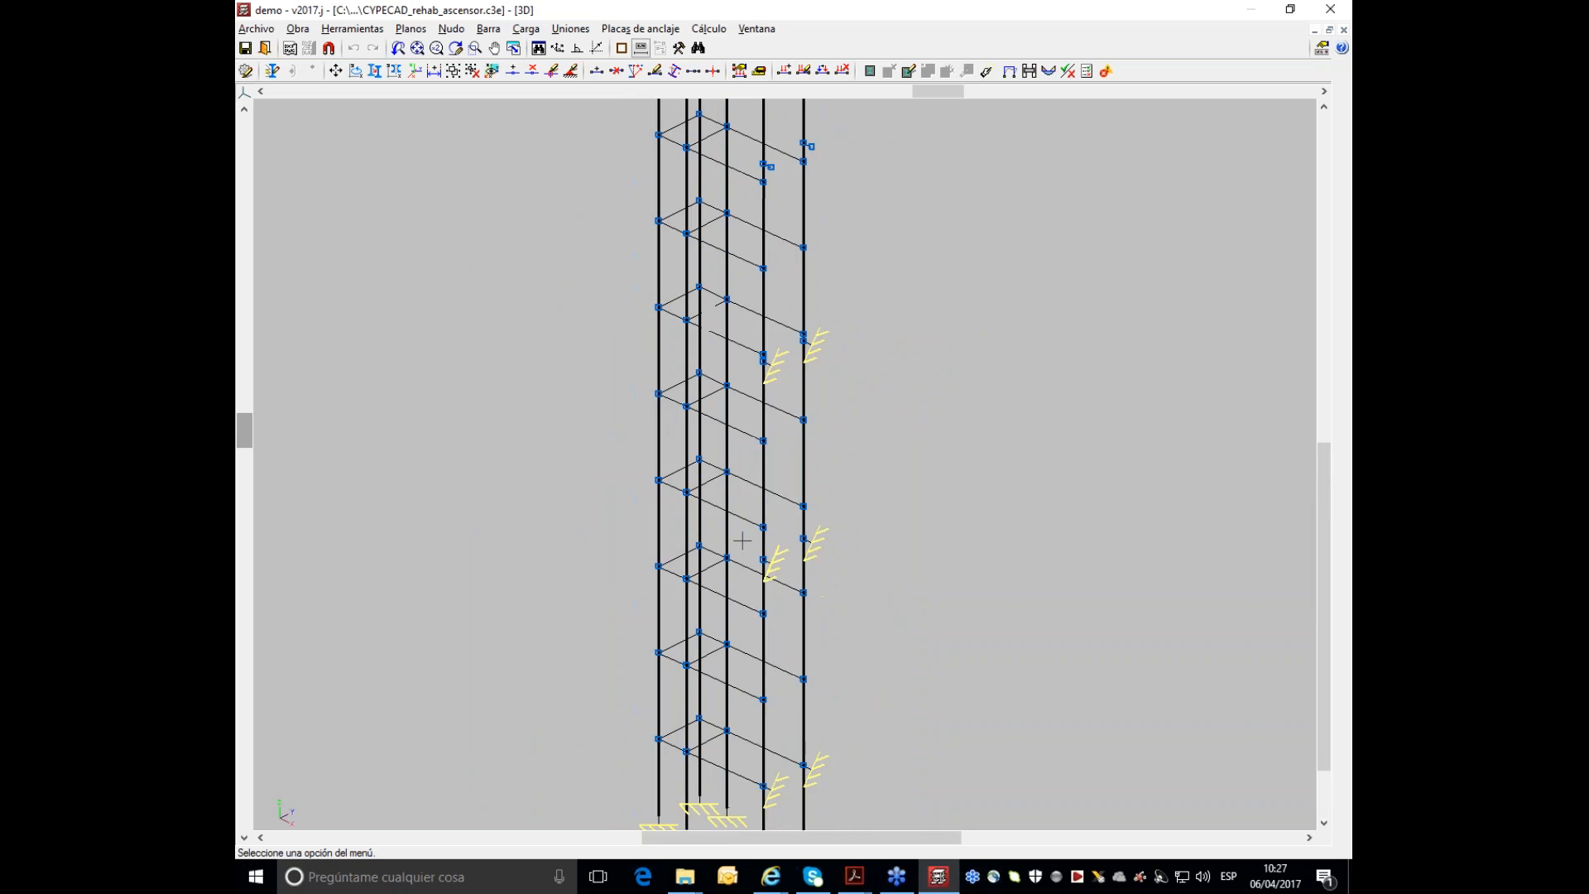
pyautogui.scroll(-3, 742, 540)
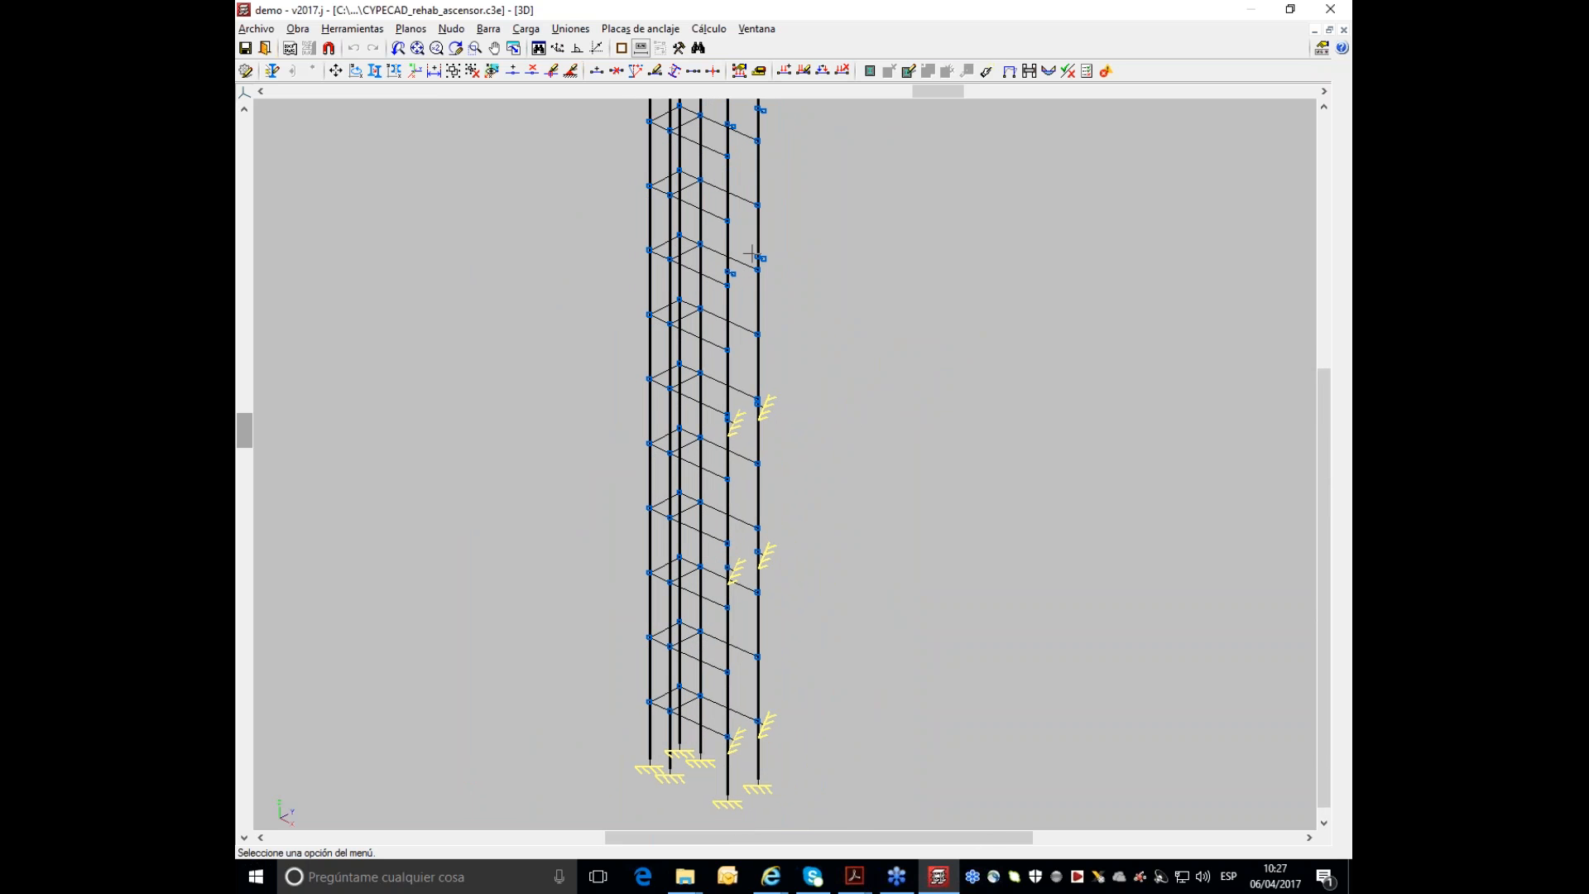
pyautogui.scroll(4, 777, 320)
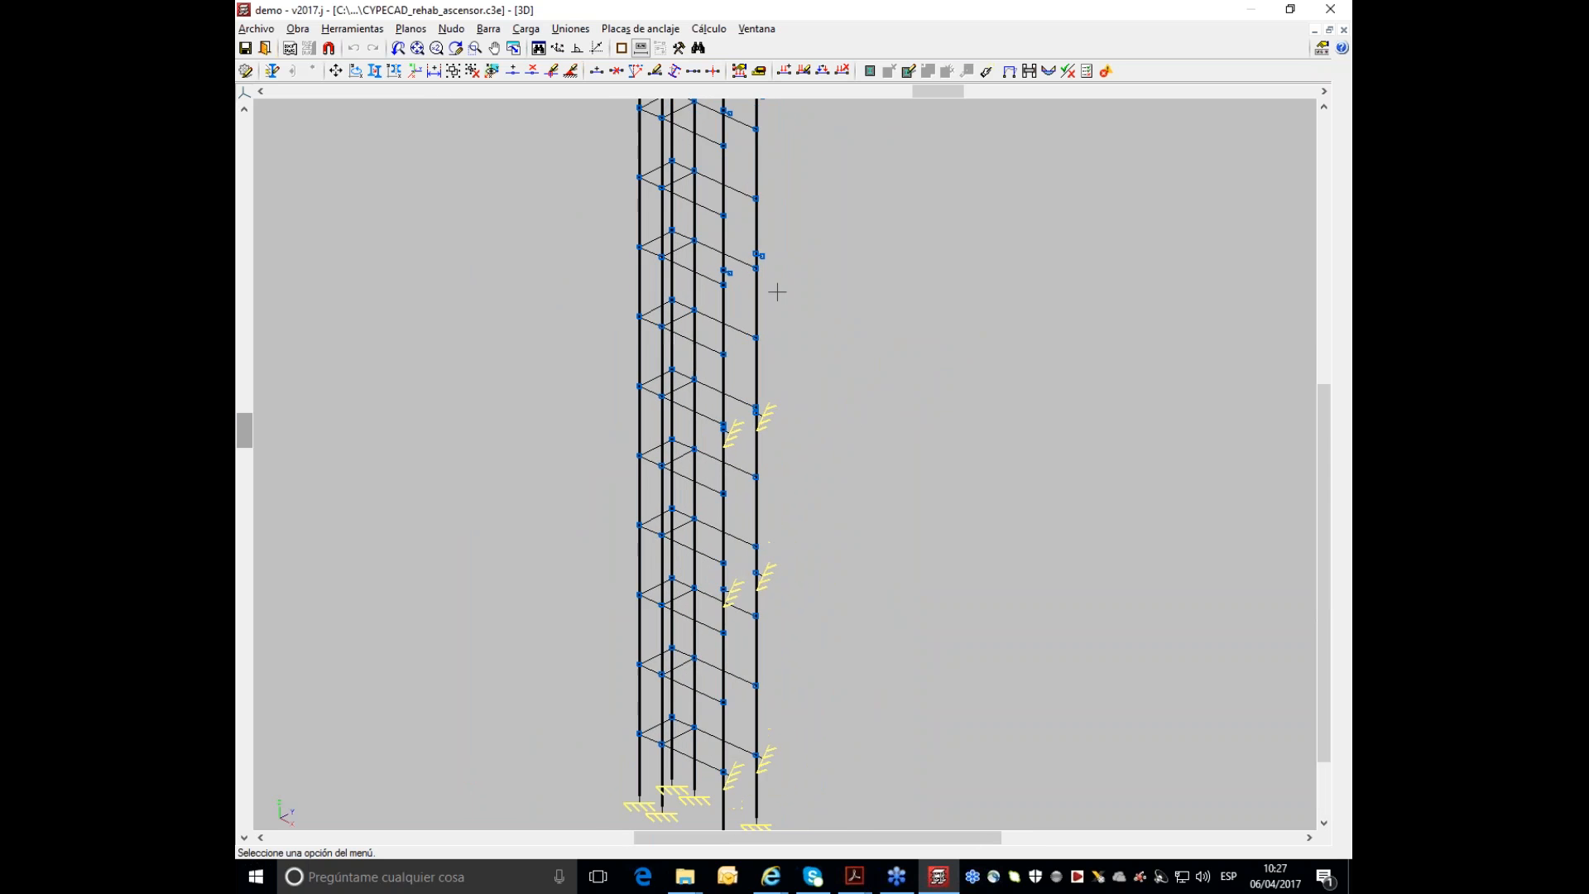
pyautogui.moveTo(722, 159); pyautogui.dragTo(730, 295, button='middle')
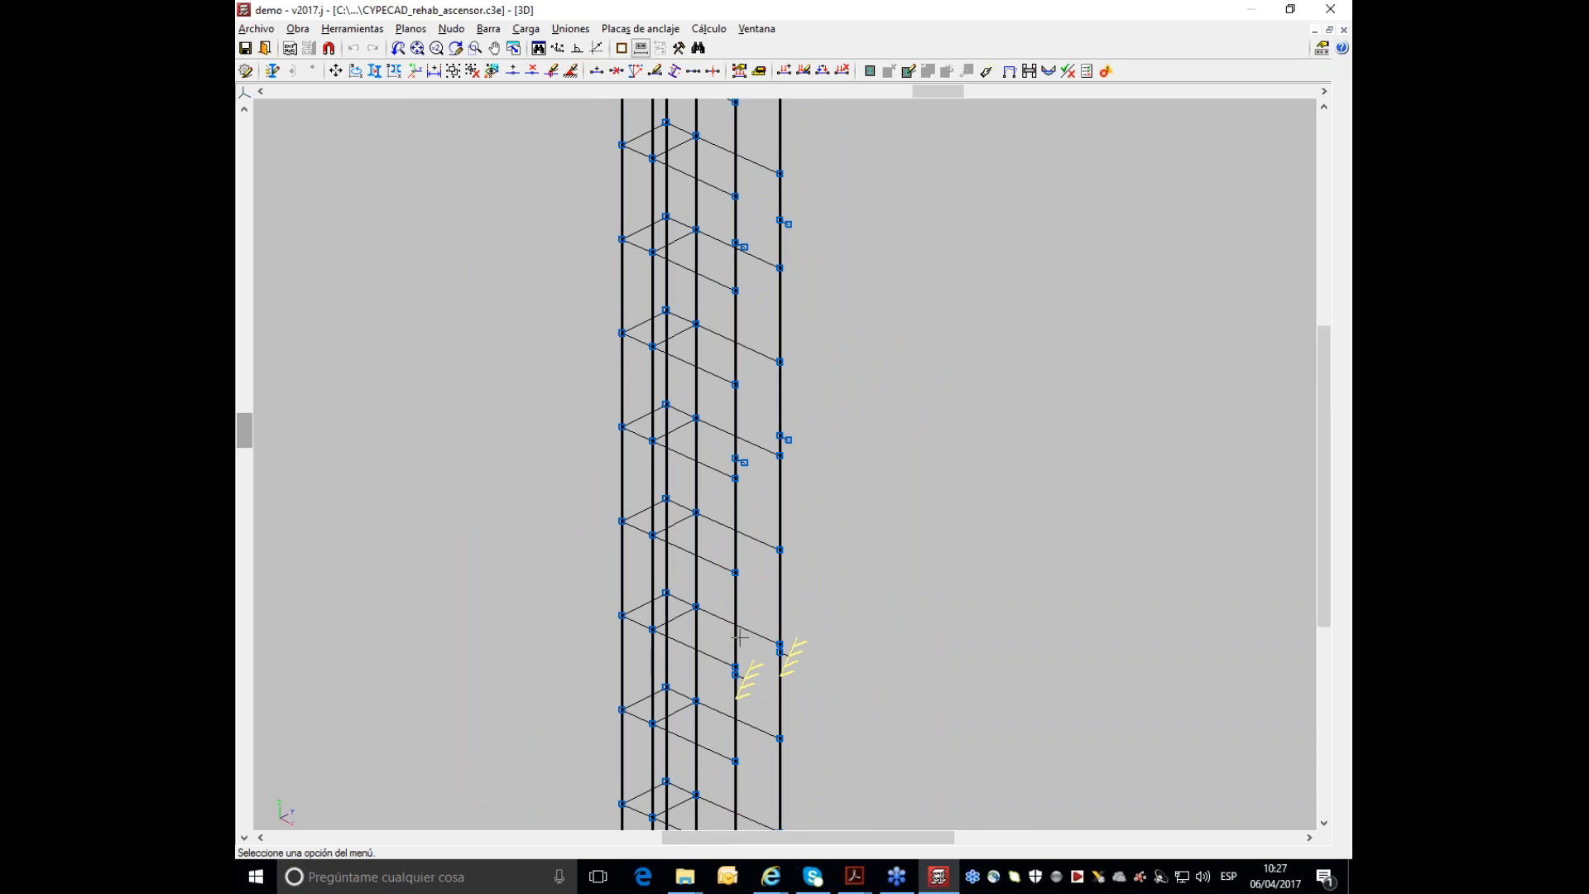
pyautogui.scroll(-5, 778, 717)
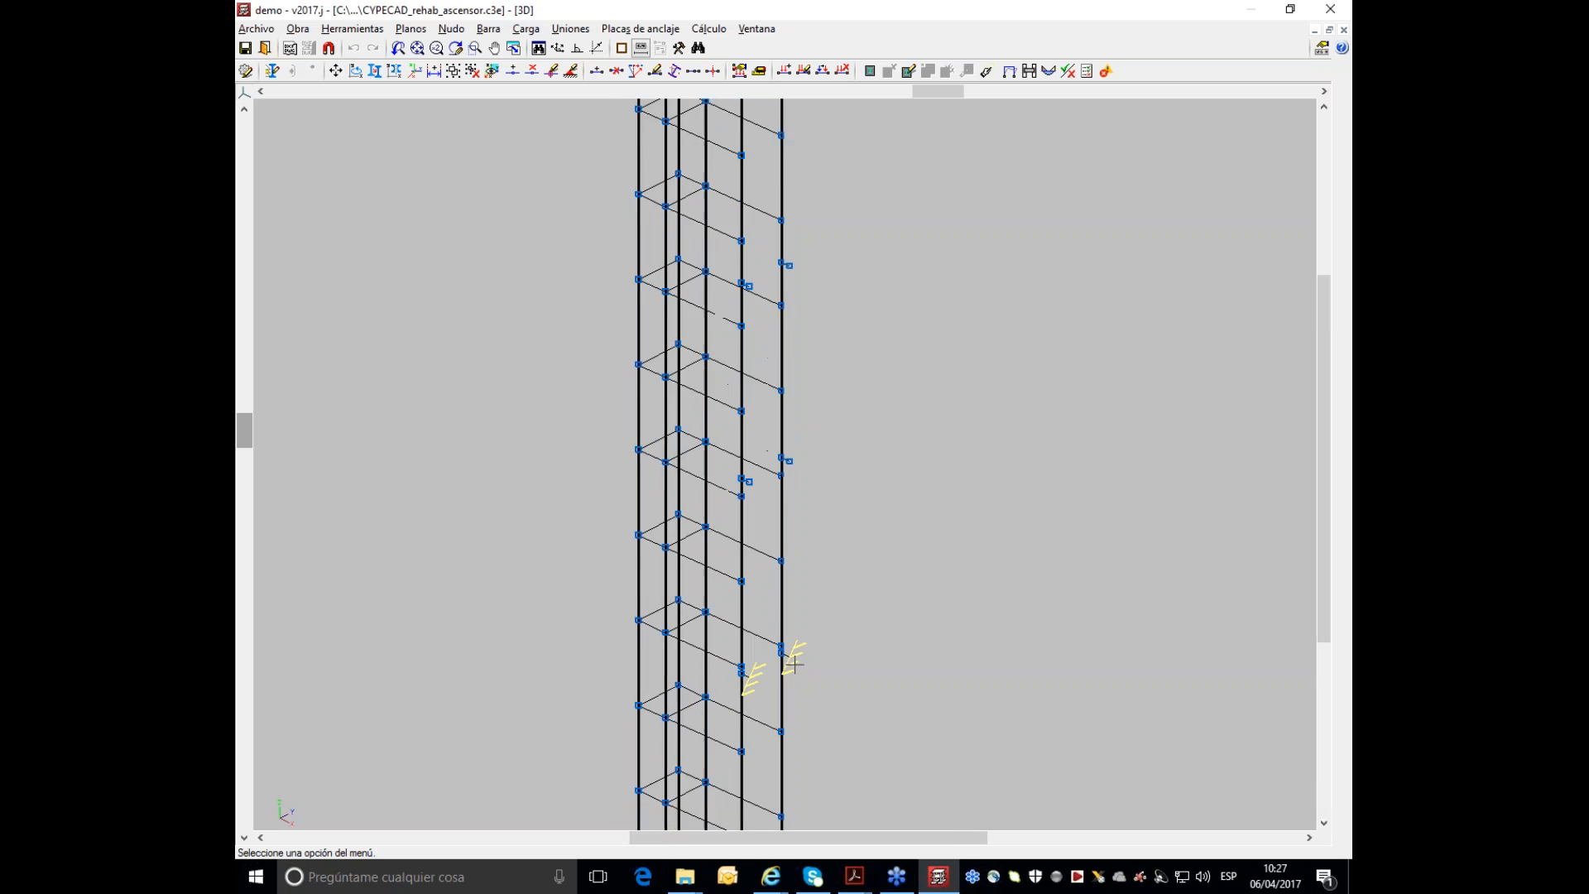
pyautogui.moveTo(800, 689); pyautogui.dragTo(784, 613, button='middle')
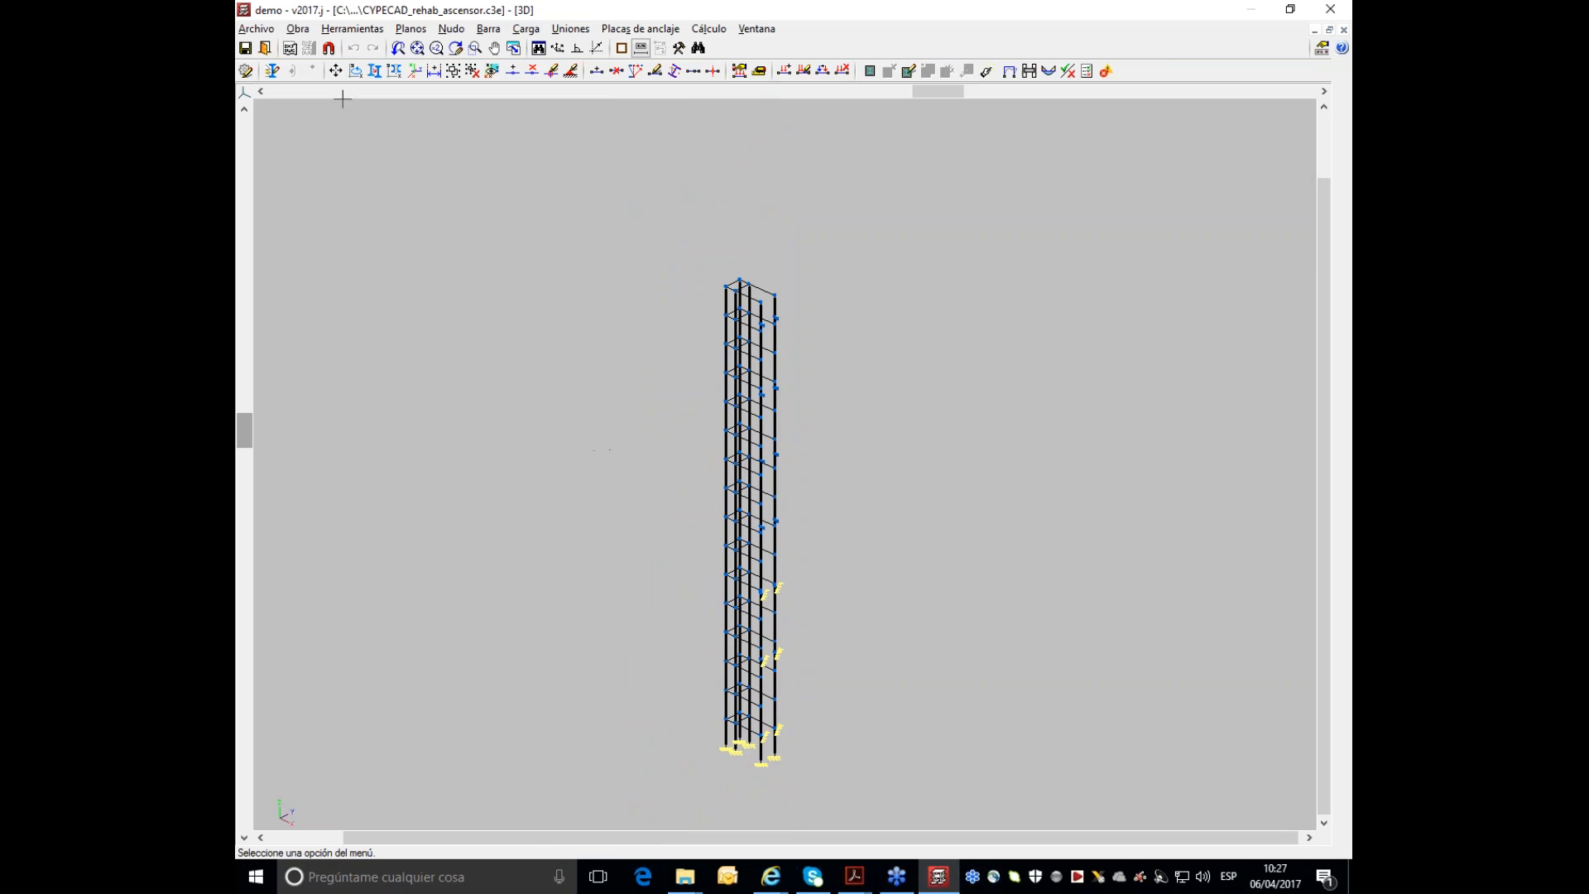
pyautogui.click(266, 49)
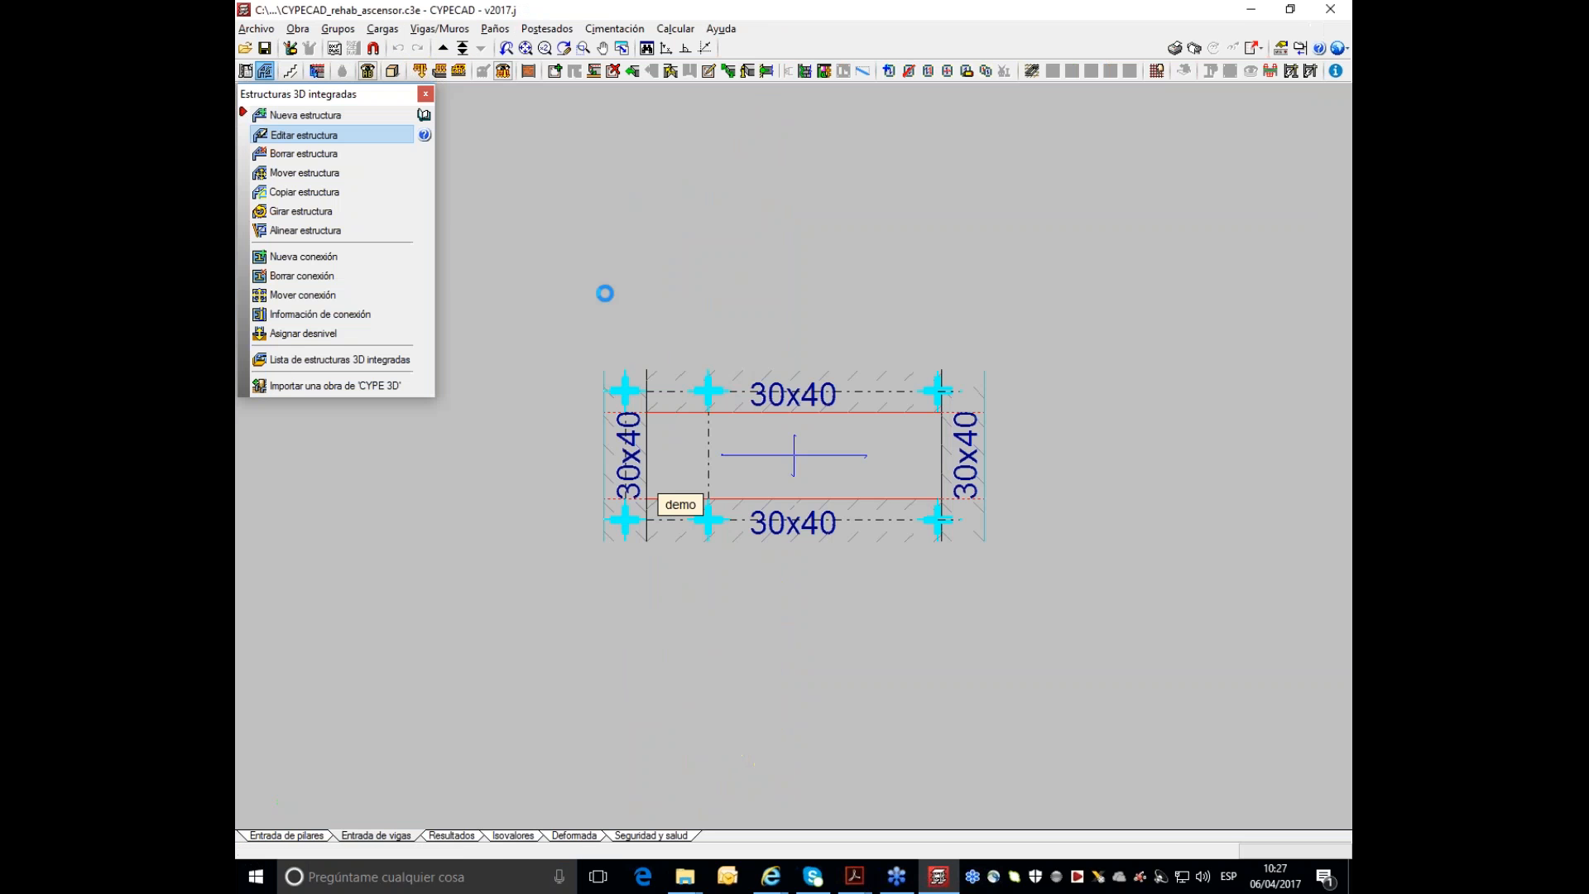
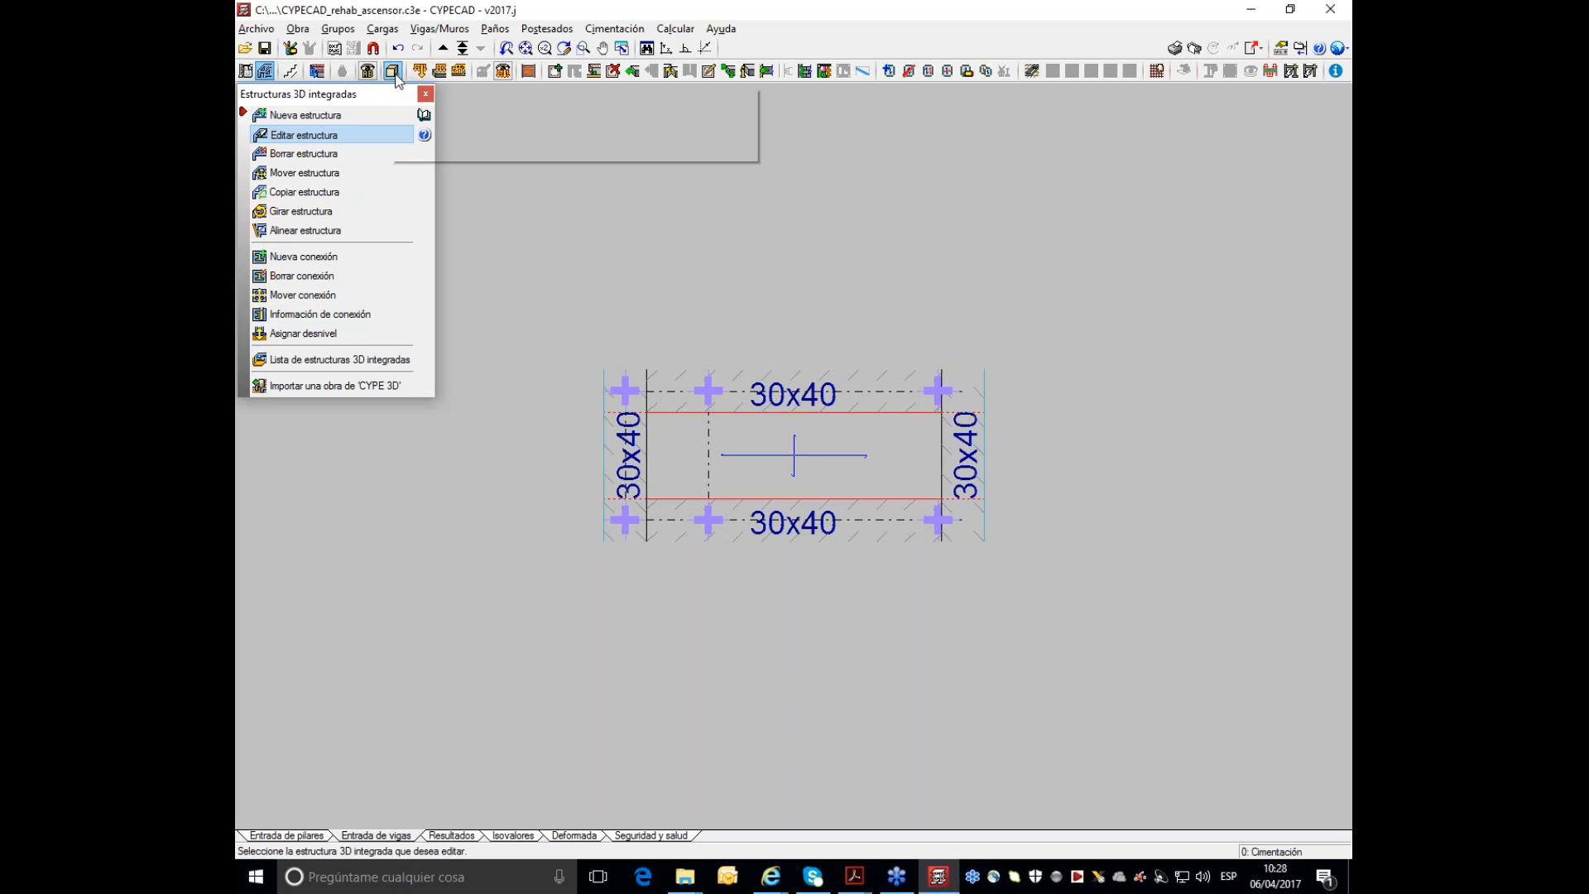
# - Check the shaft in the building's 3D model and reopen its integrated structure for editing
pyautogui.click(395, 75)
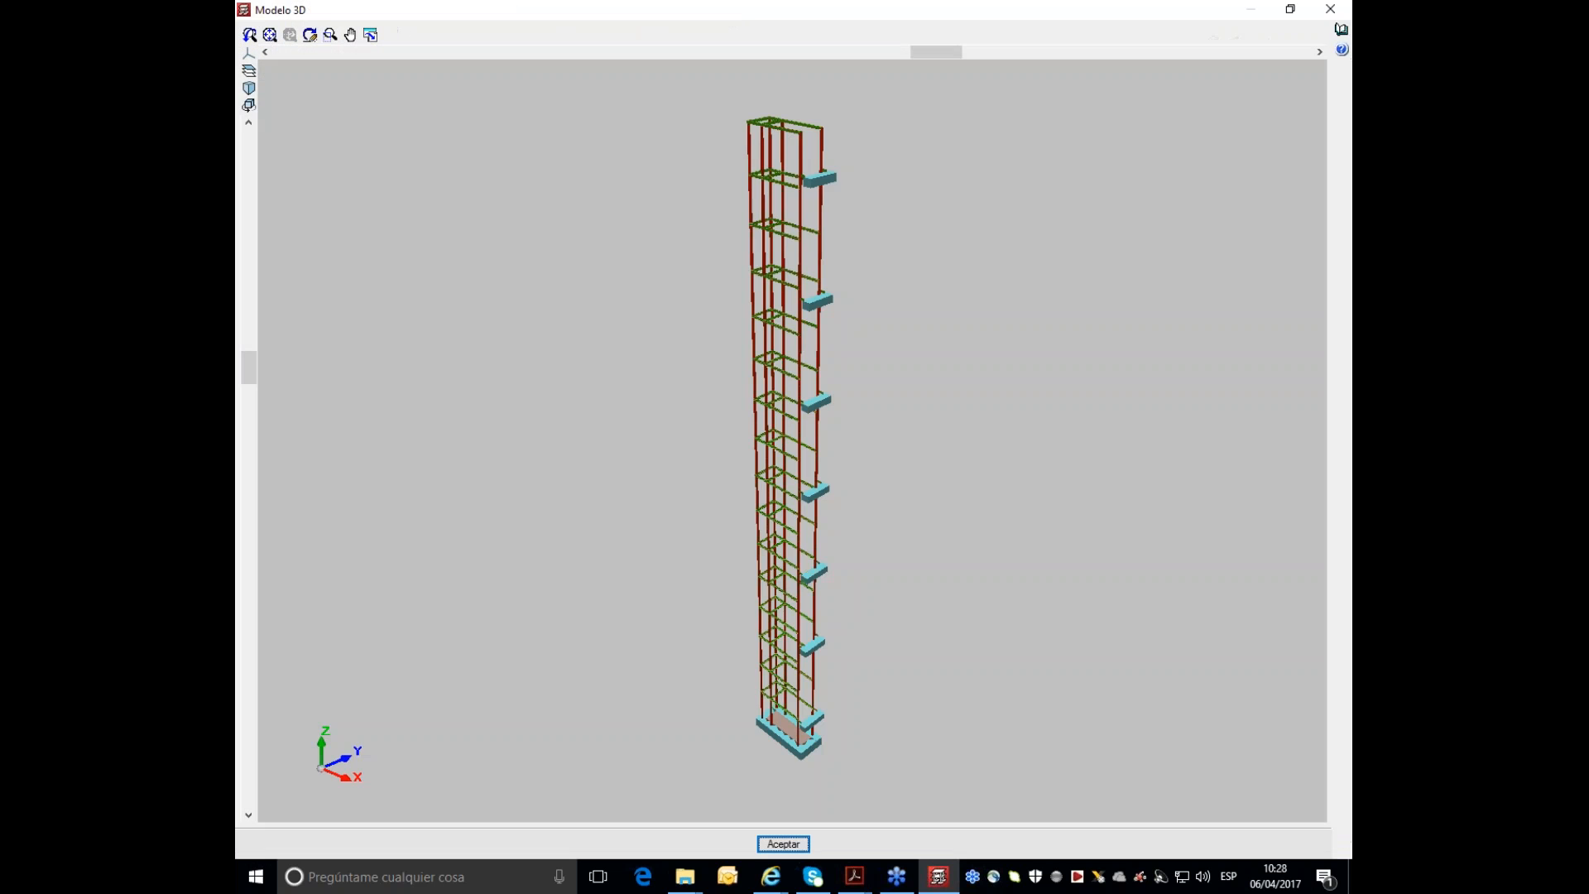
pyautogui.click(1329, 9)
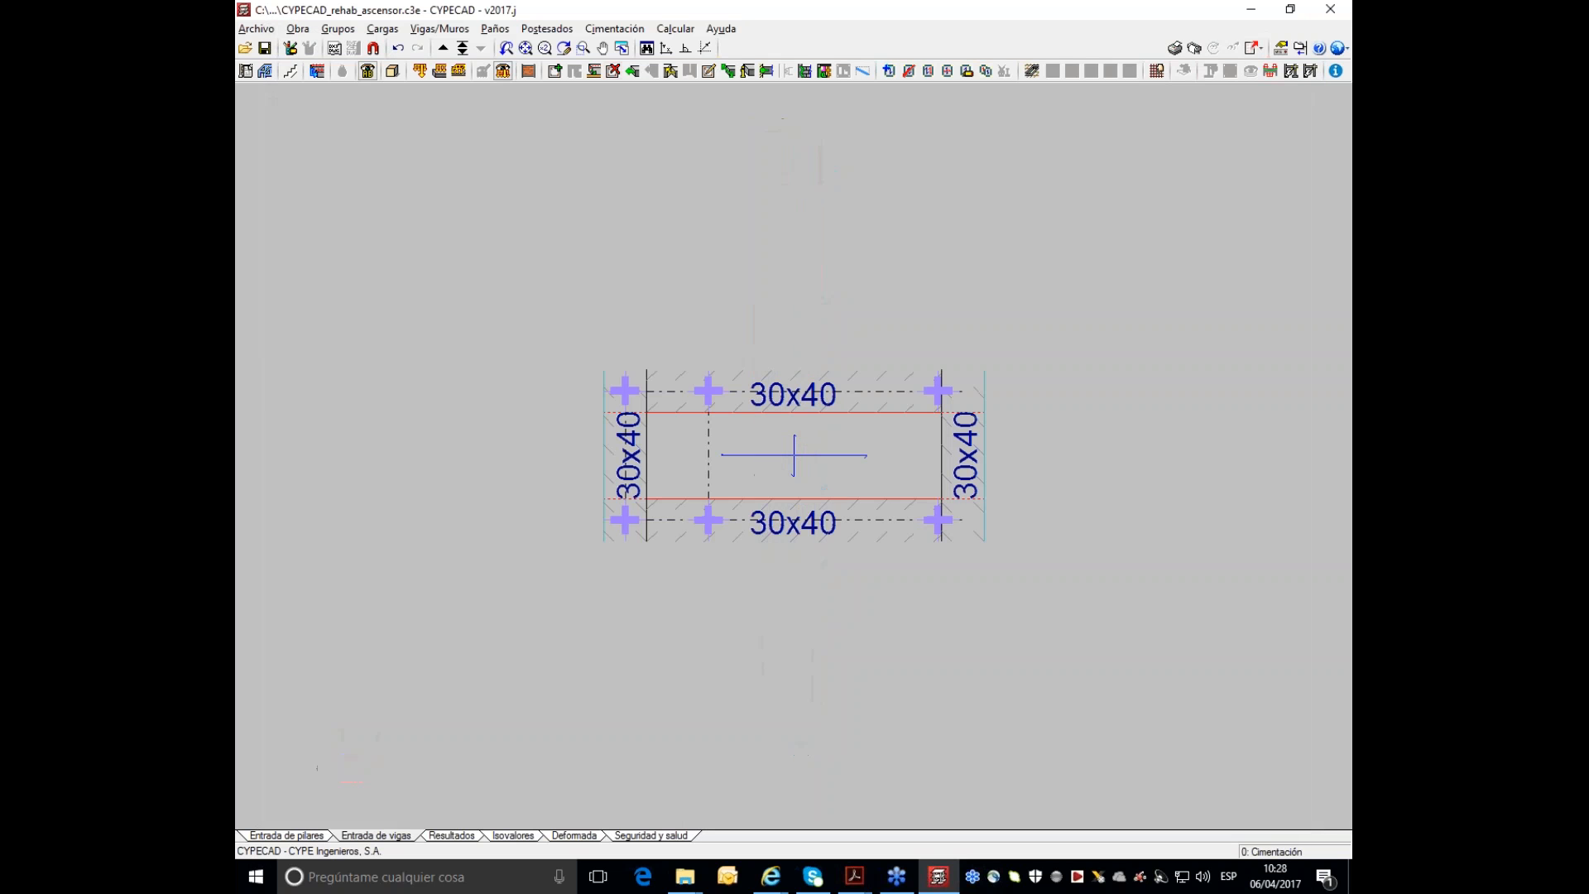
pyautogui.click(264, 70)
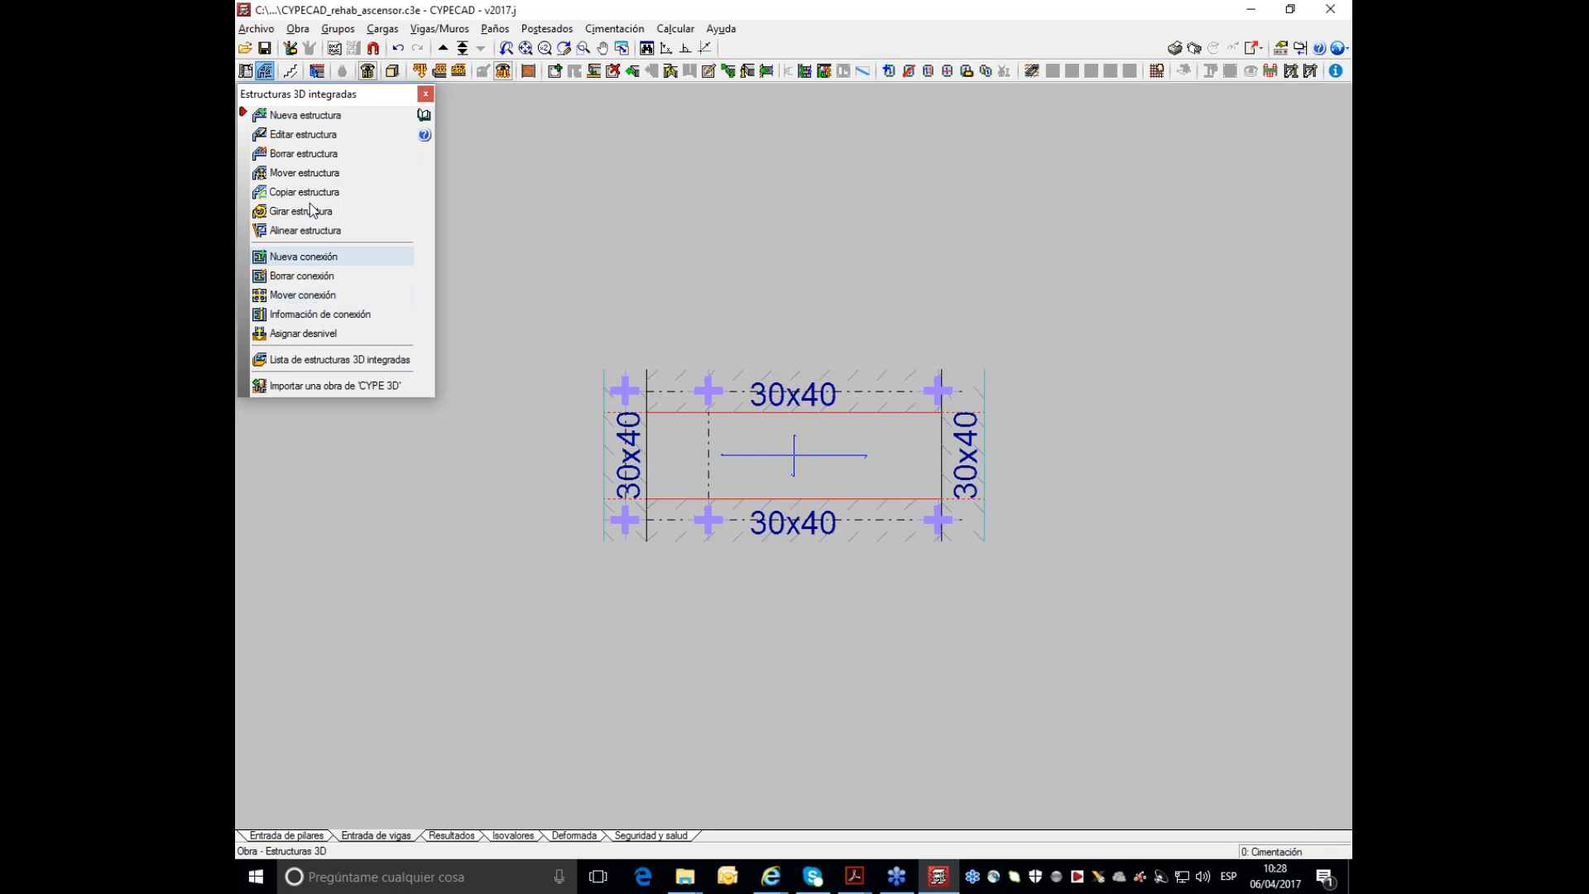
pyautogui.click(323, 137)
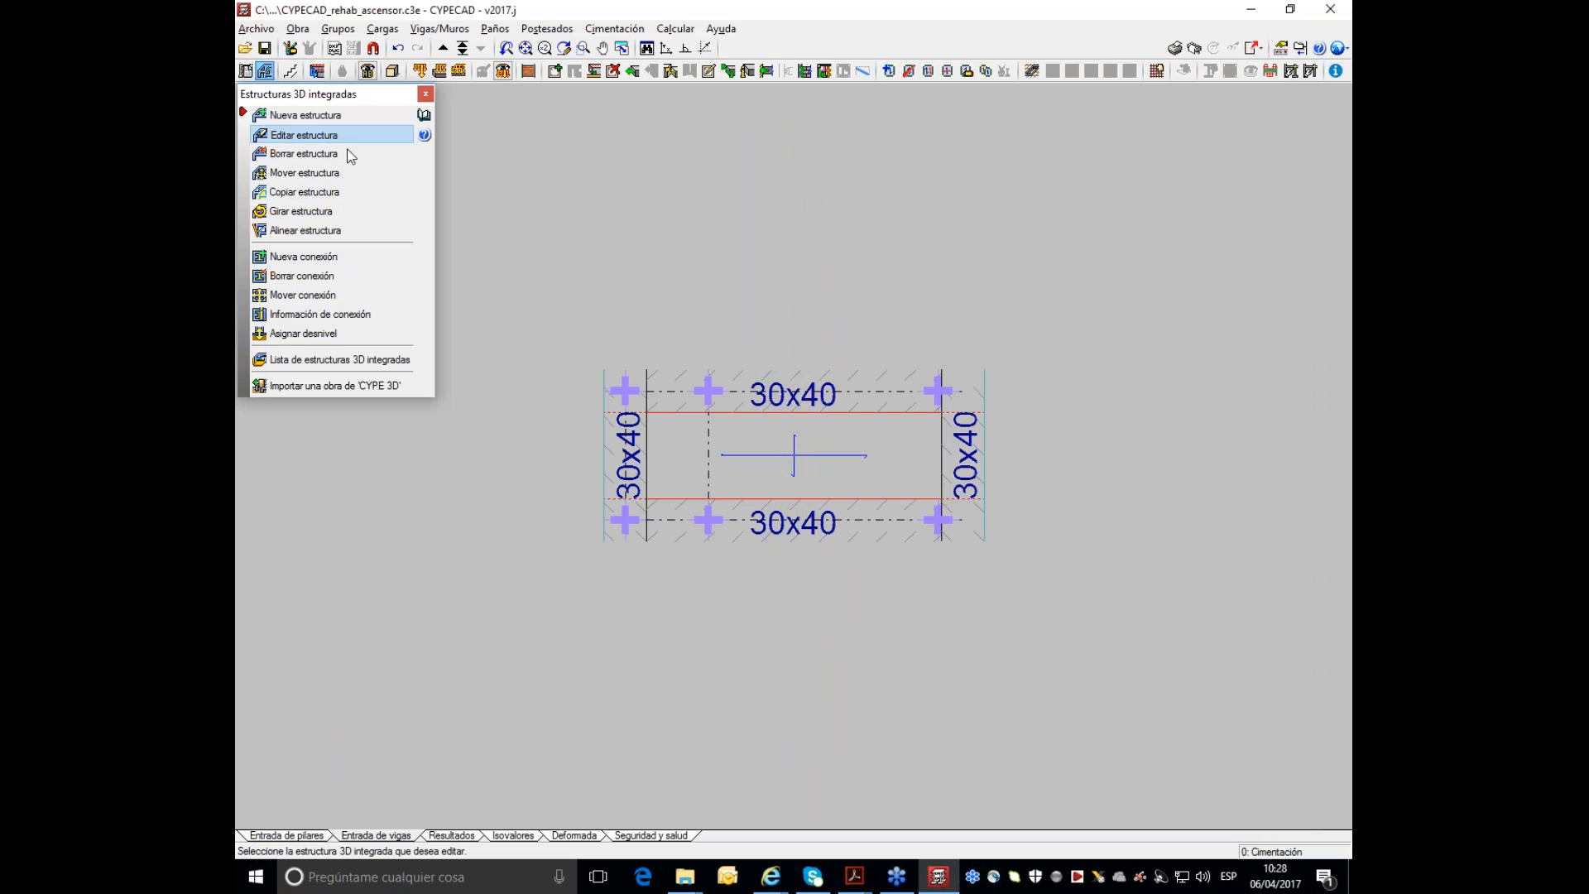
pyautogui.click(778, 395)
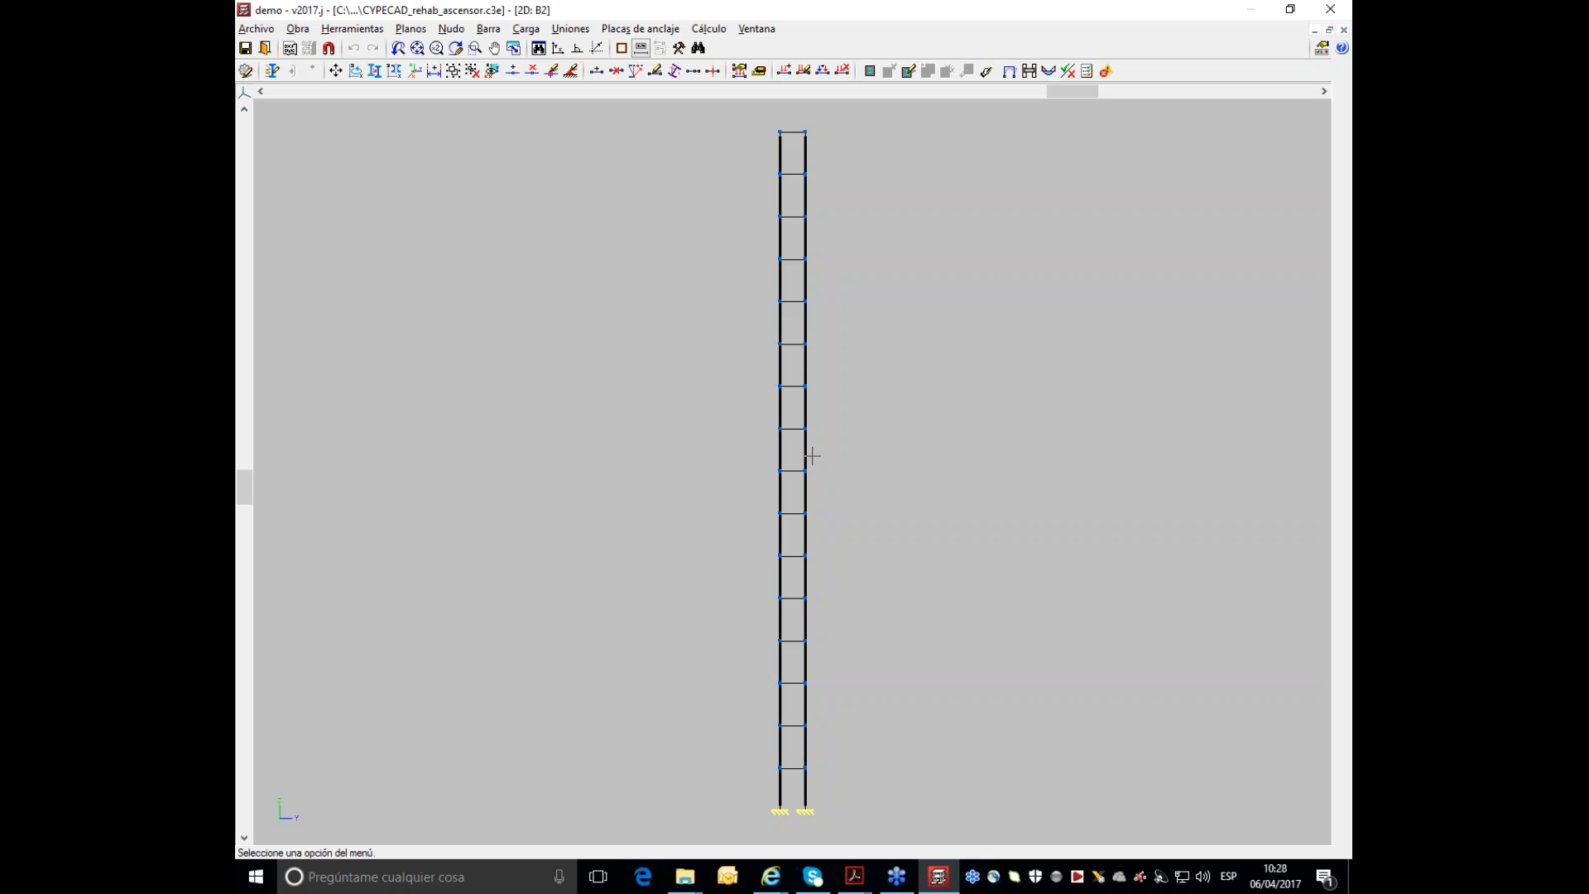
# - Switch to the shaft's 3D window and display its bar loads with the command for introducing loads on bars
pyautogui.click(708, 28)
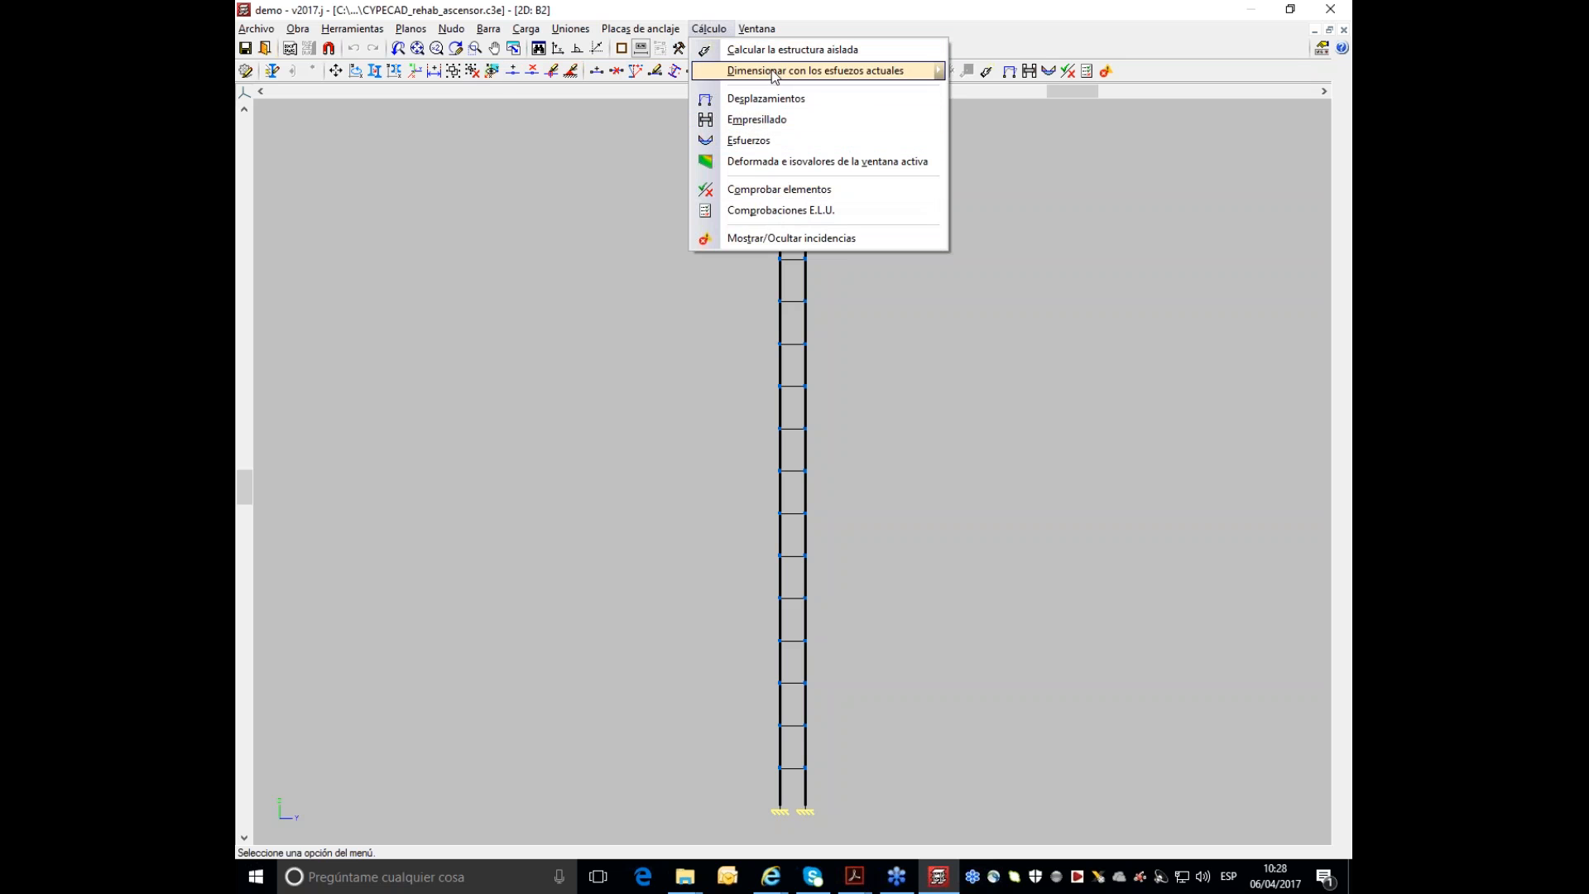
pyautogui.moveTo(756, 28)
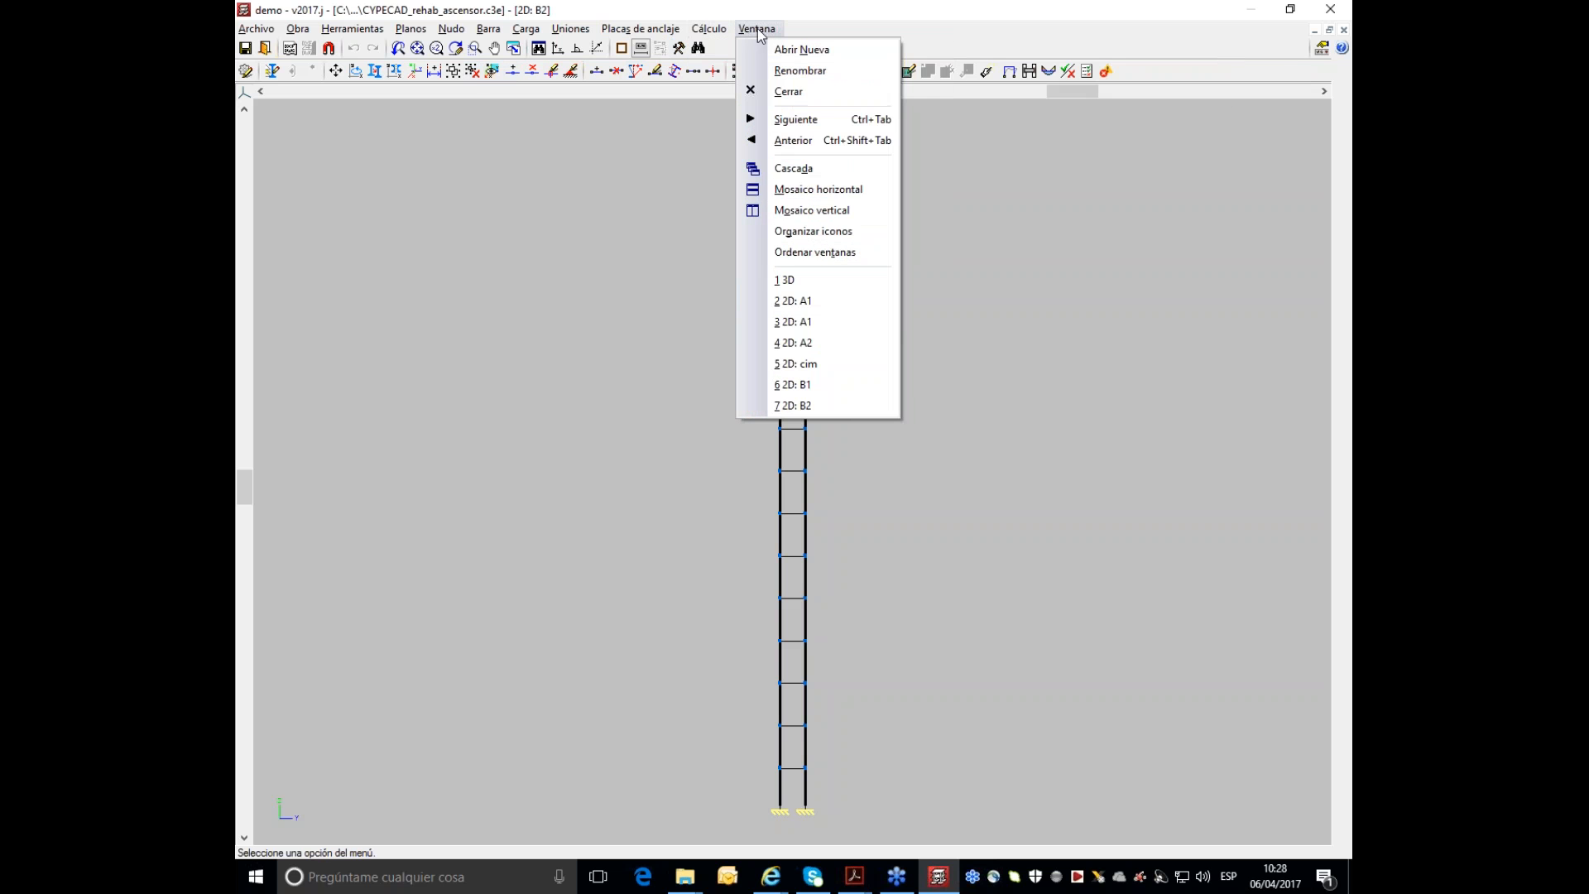
pyautogui.click(778, 279)
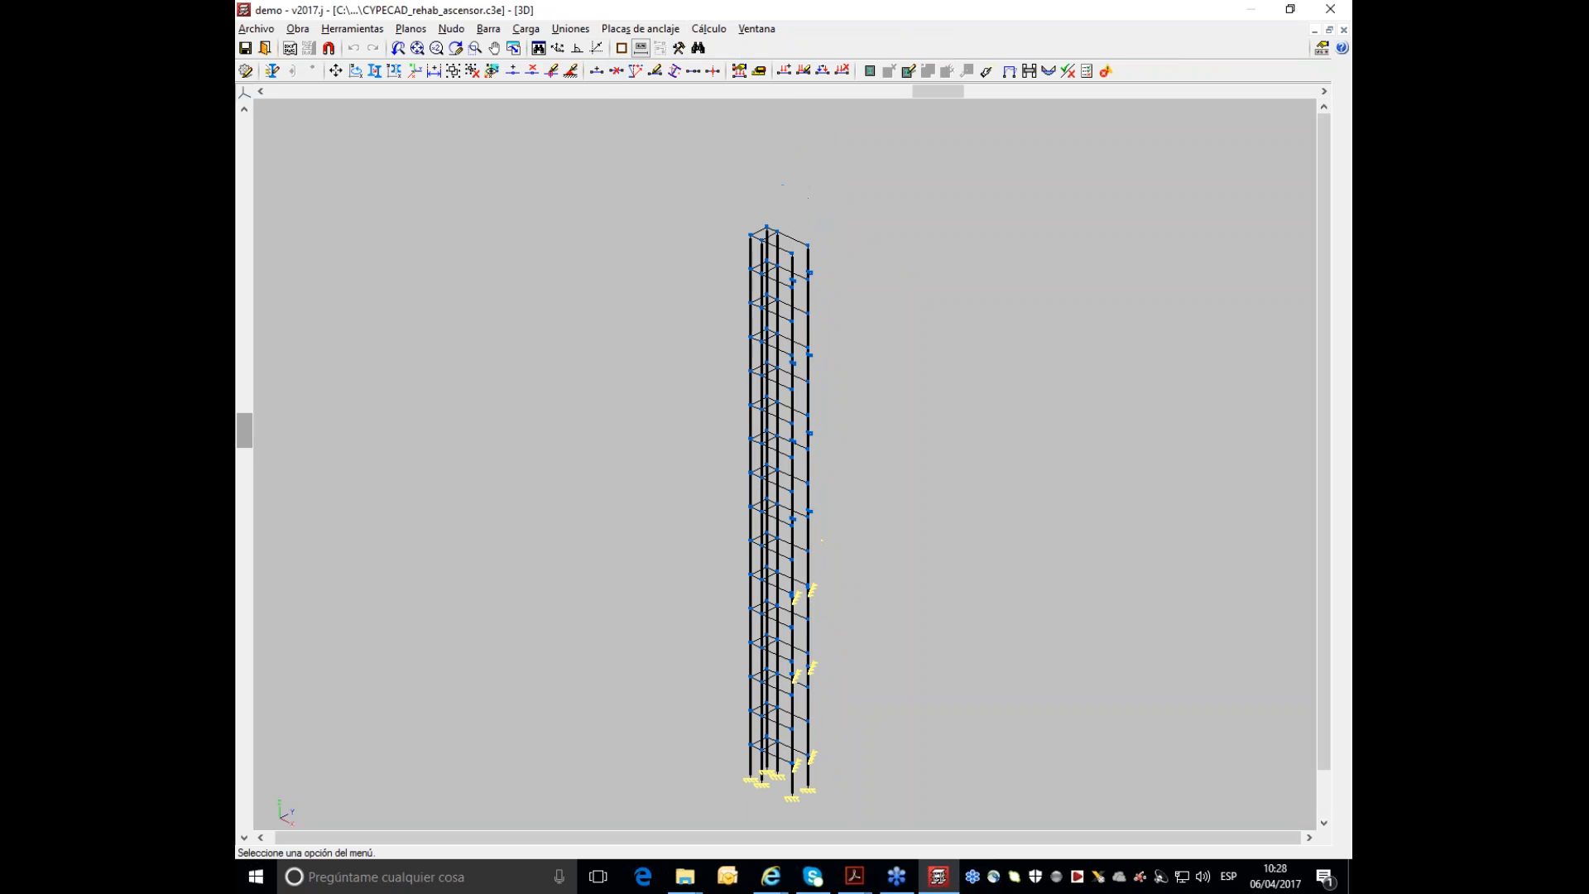
pyautogui.click(526, 29)
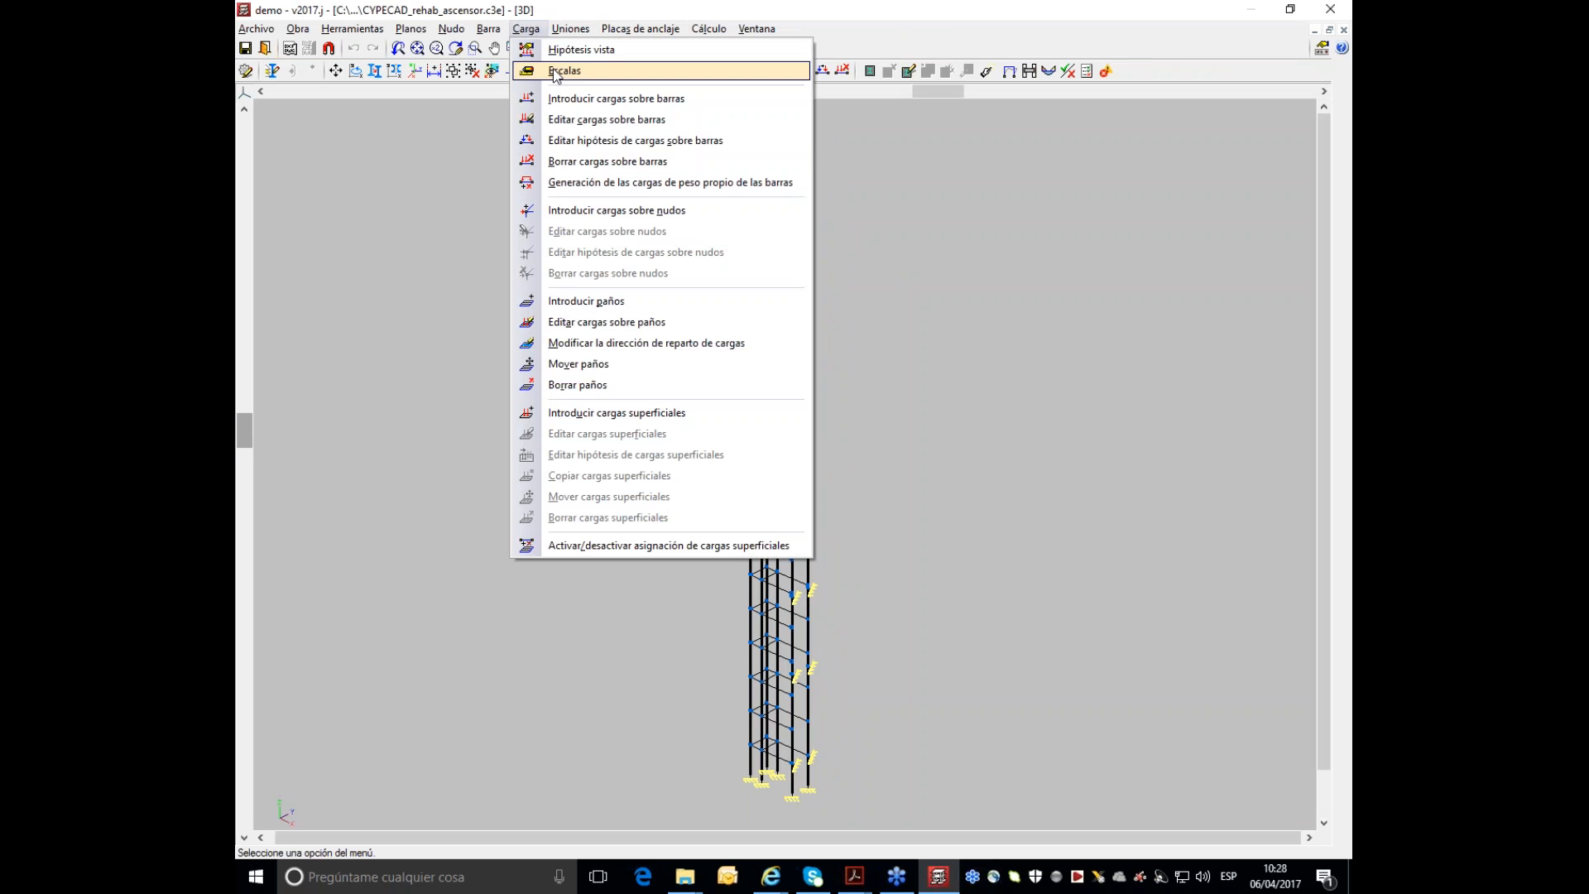
pyautogui.click(644, 99)
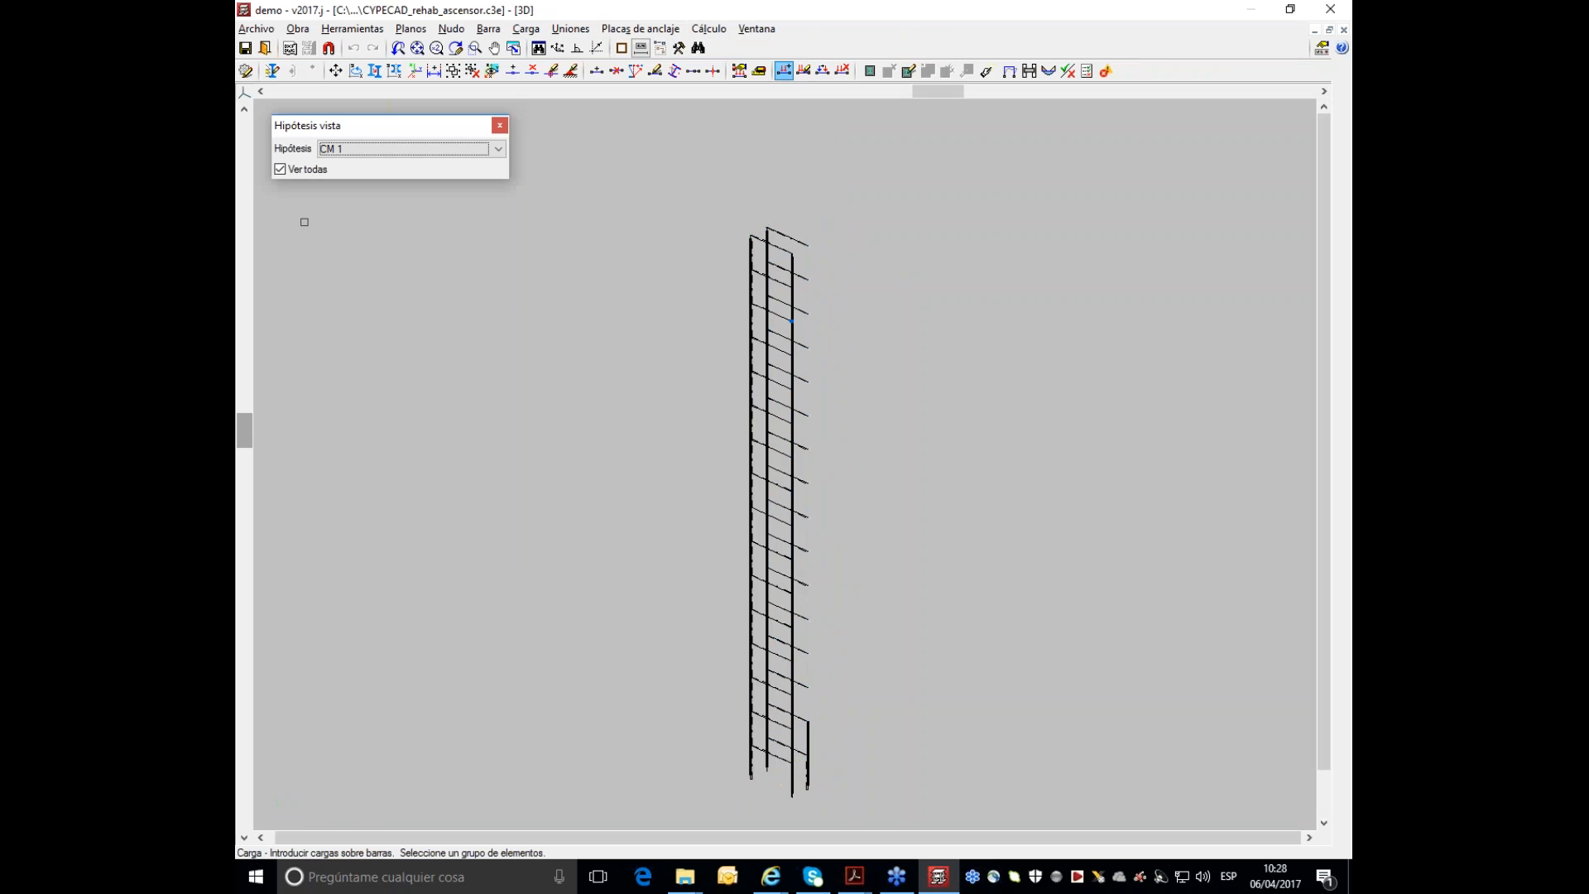
pyautogui.scroll(5, 745, 439)
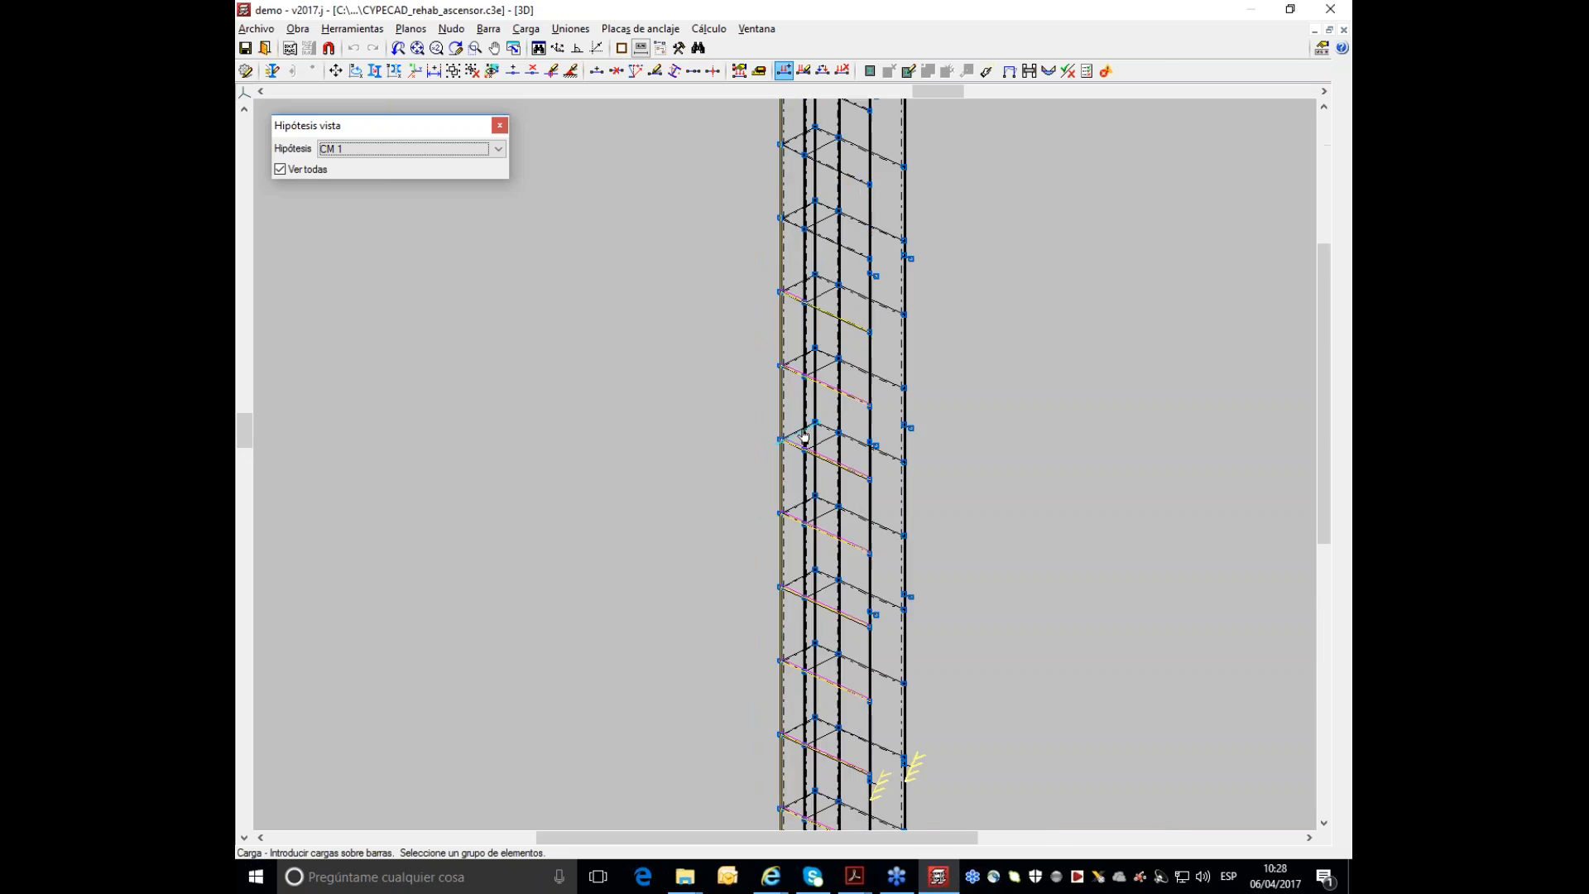
# - Choose load case CM 1 and examine the loads on the horizontal bars along the shaft's full height
pyautogui.click(498, 149)
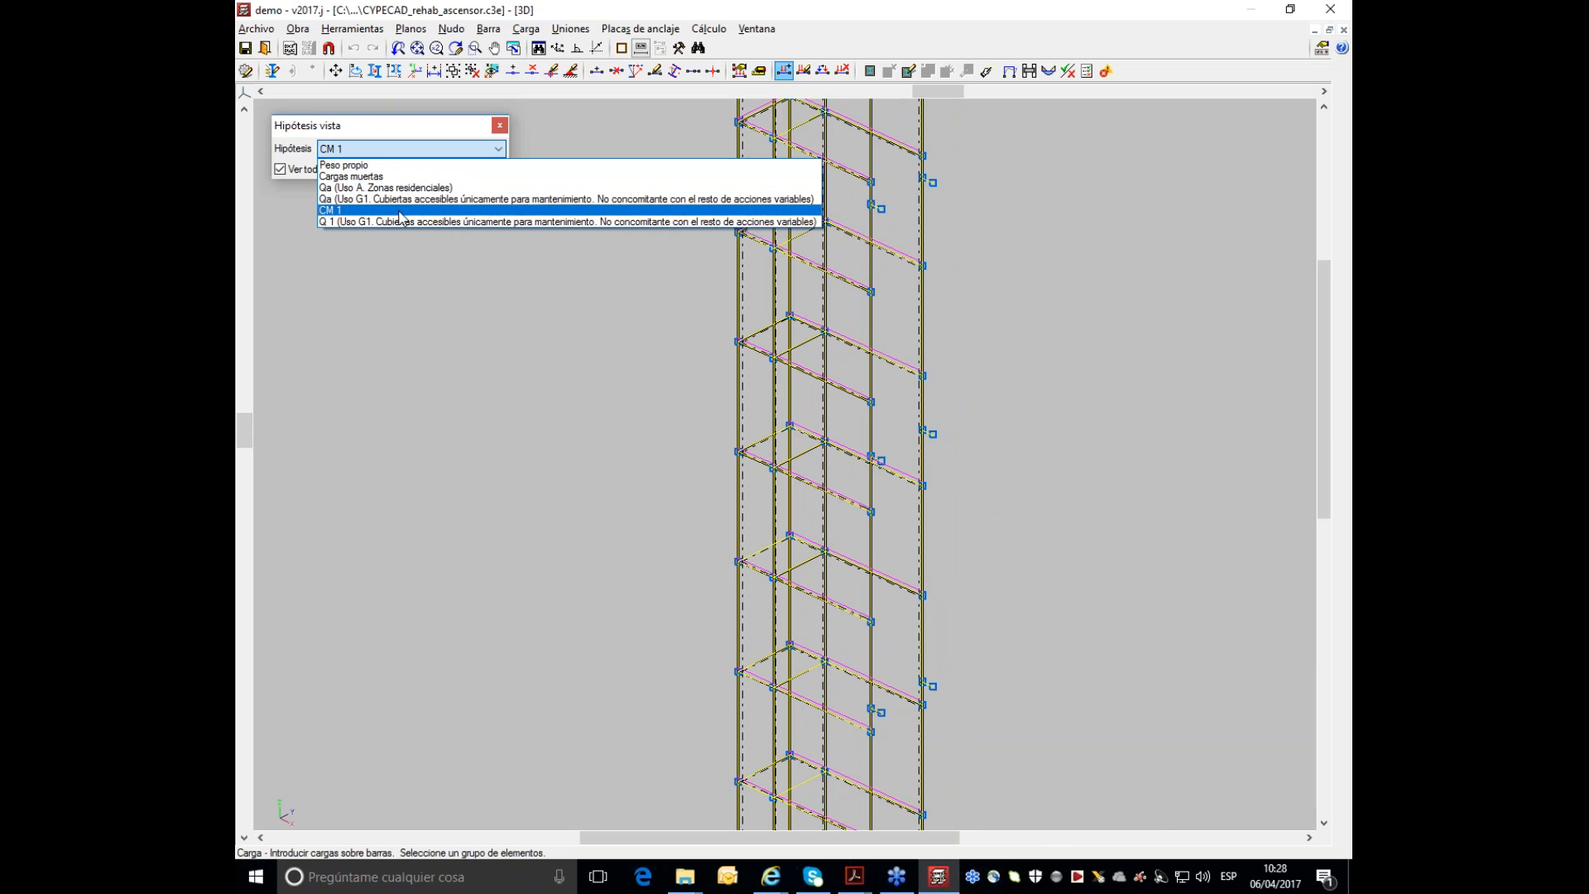
pyautogui.click(404, 211)
pyautogui.scroll(3, 818, 249)
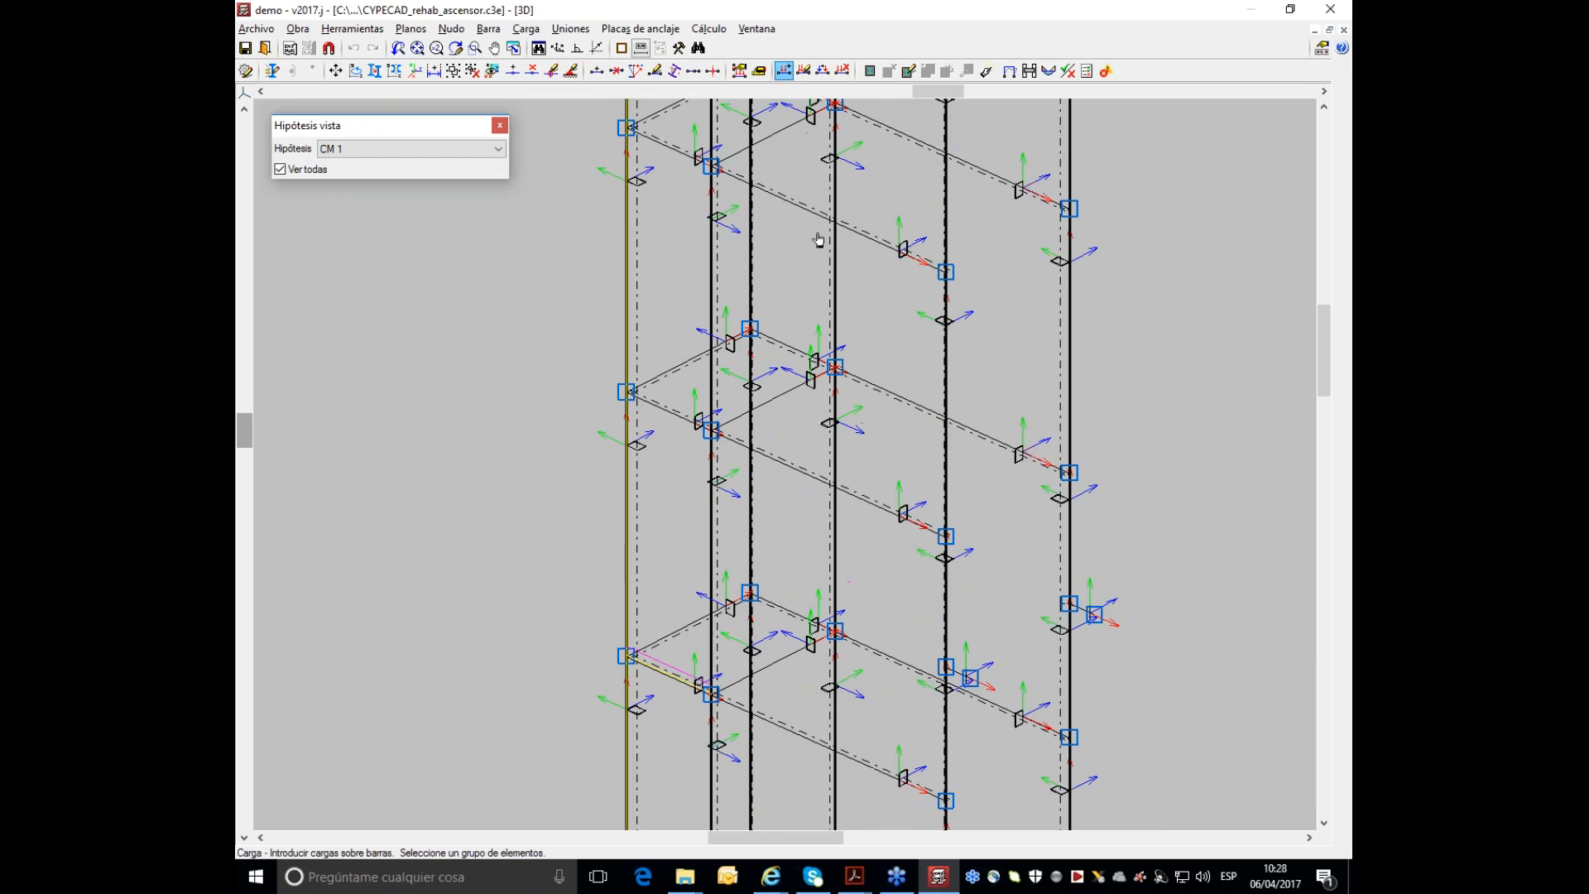
pyautogui.scroll(3, 794, 257)
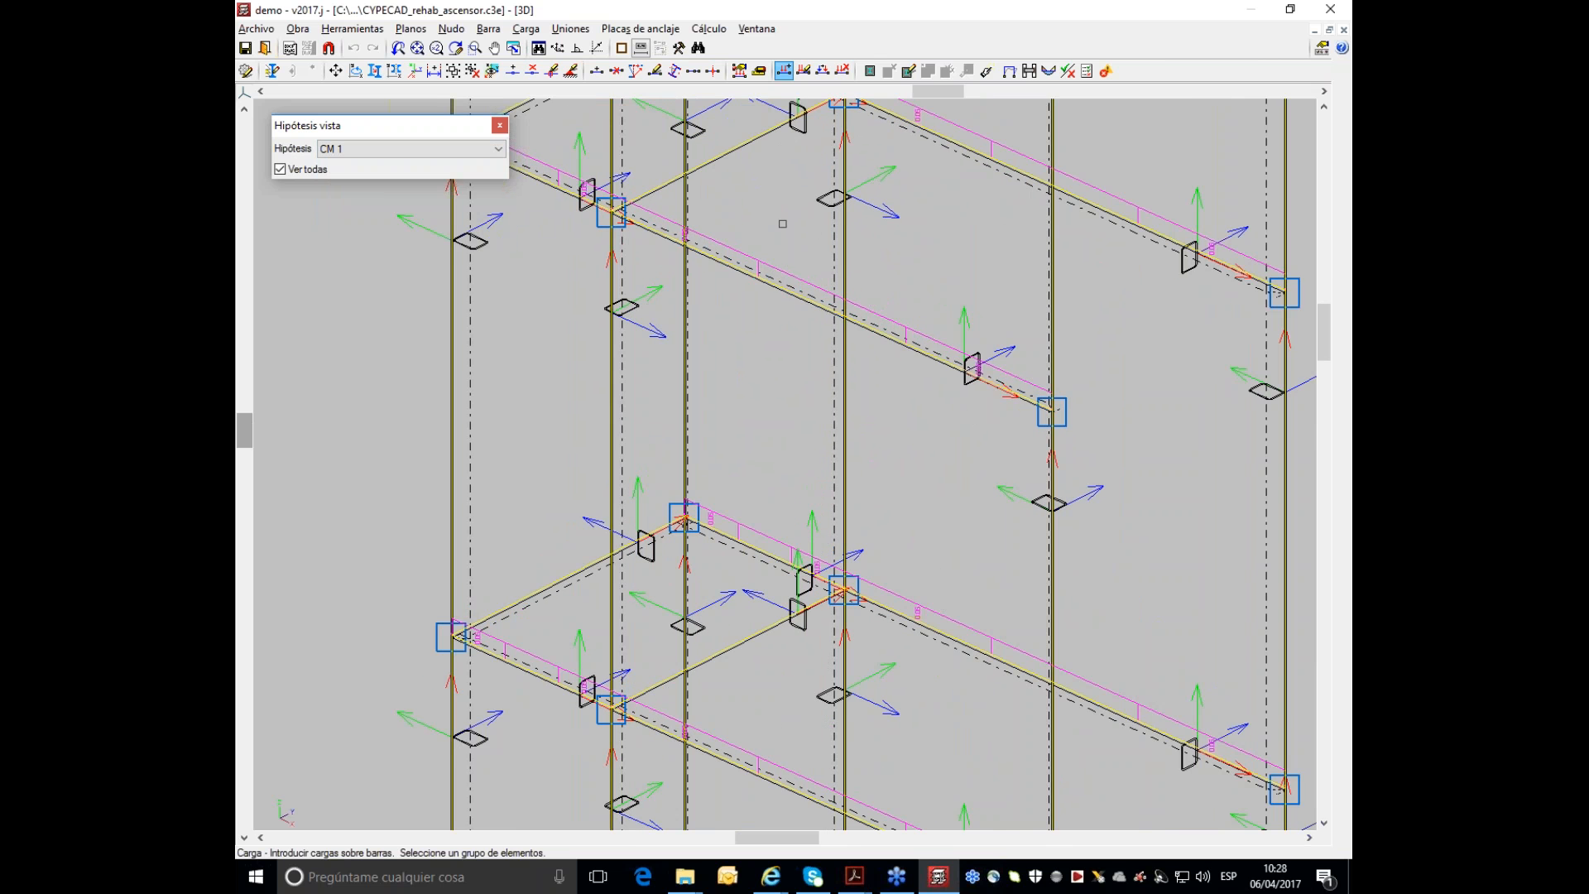
pyautogui.scroll(-1, 782, 224)
pyautogui.scroll(-3, 782, 223)
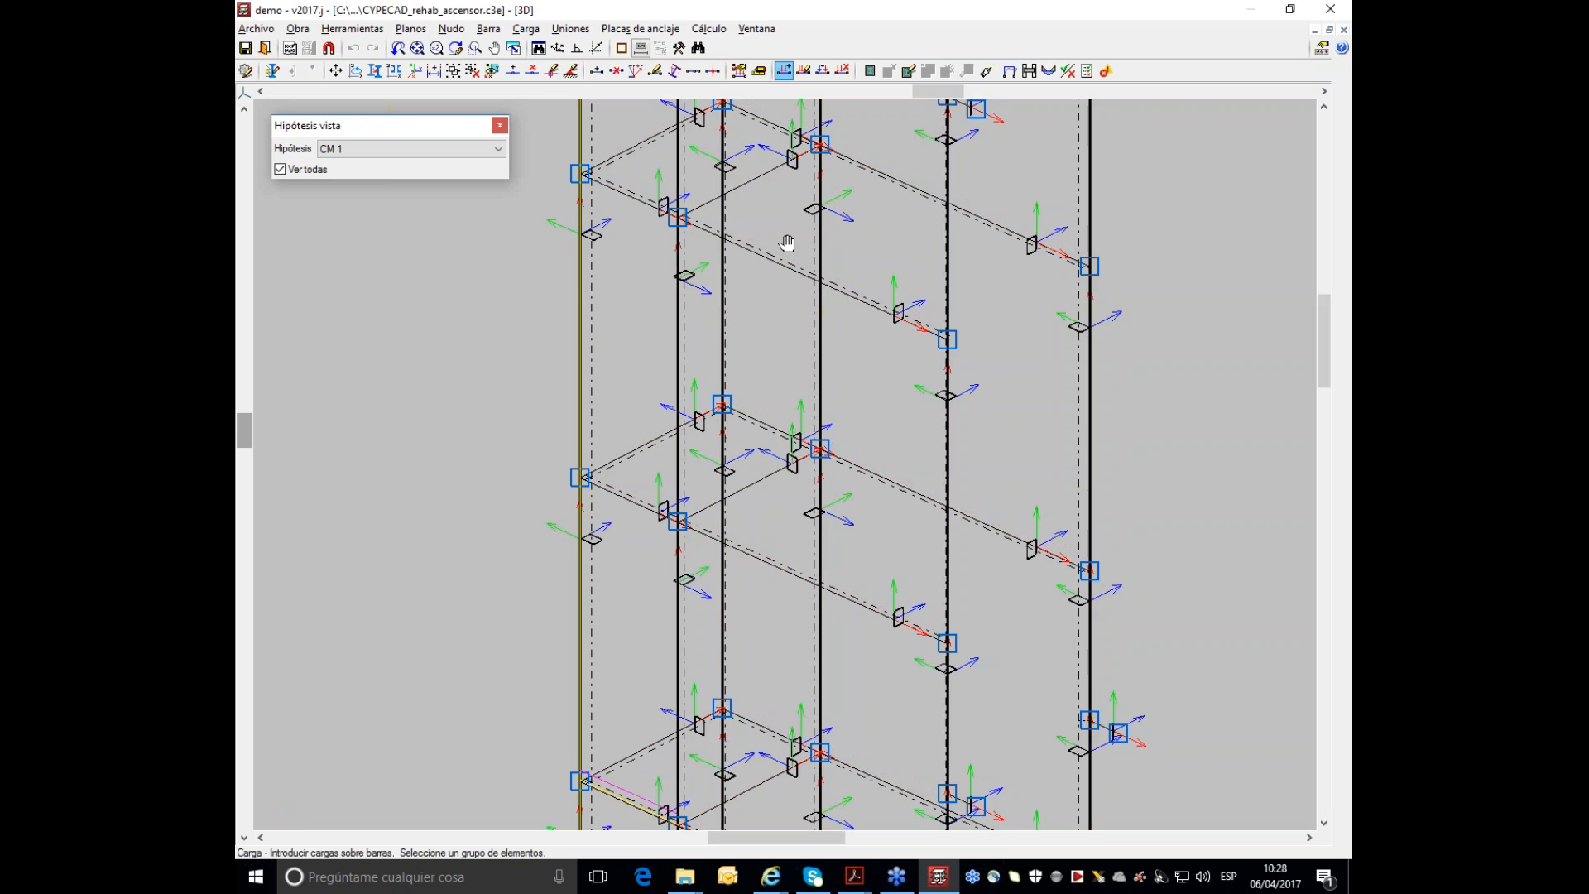
pyautogui.scroll(2, 782, 248)
pyautogui.scroll(-5, 782, 256)
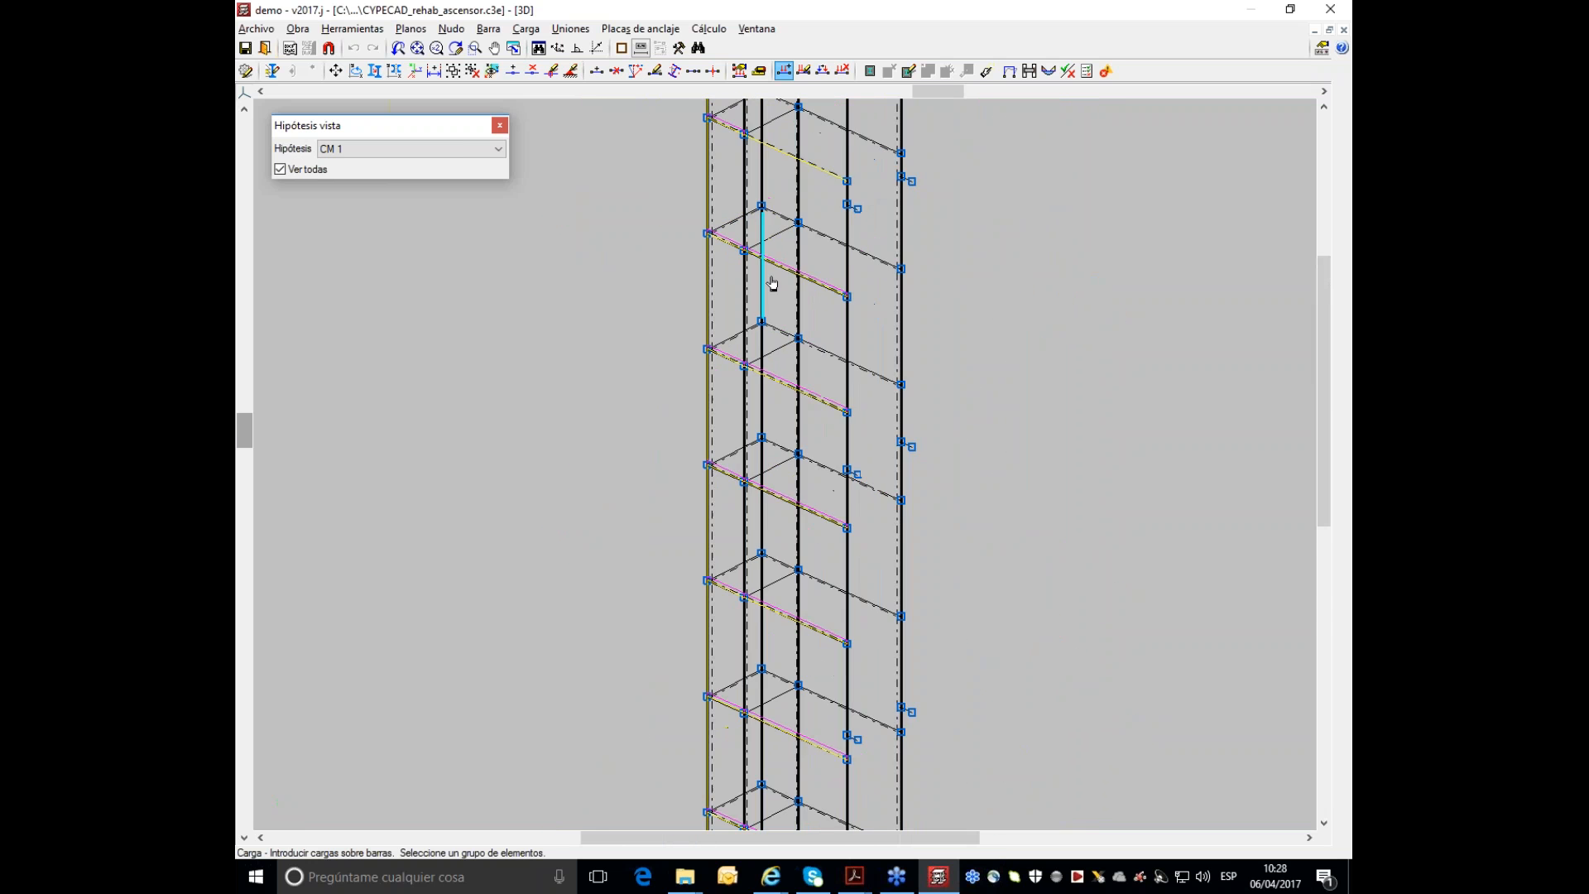
pyautogui.scroll(-4, 772, 284)
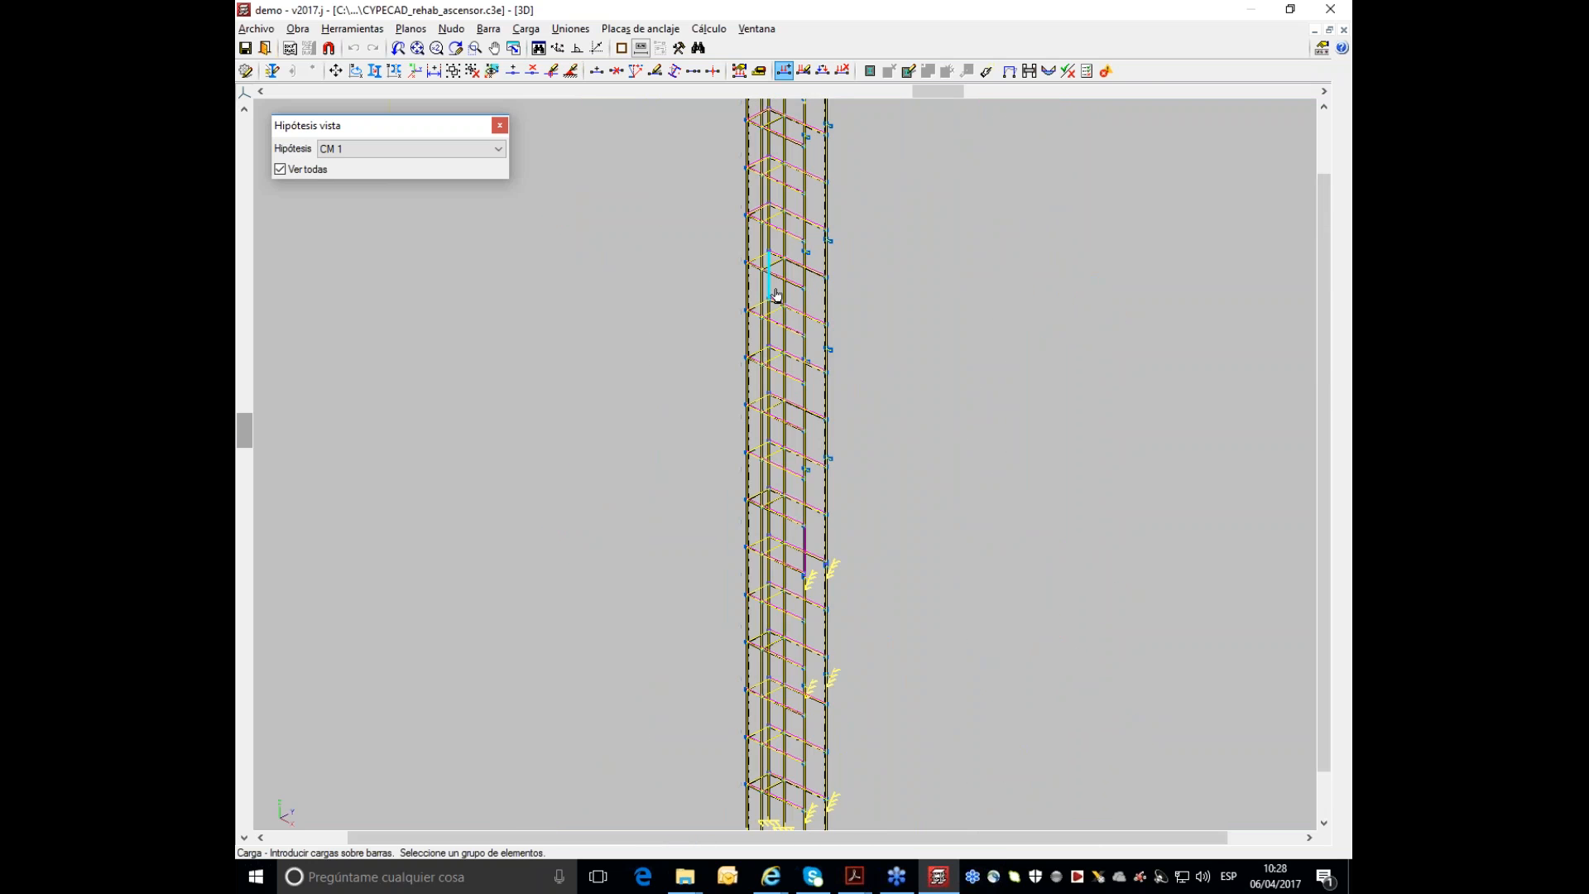
pyautogui.scroll(-4, 777, 302)
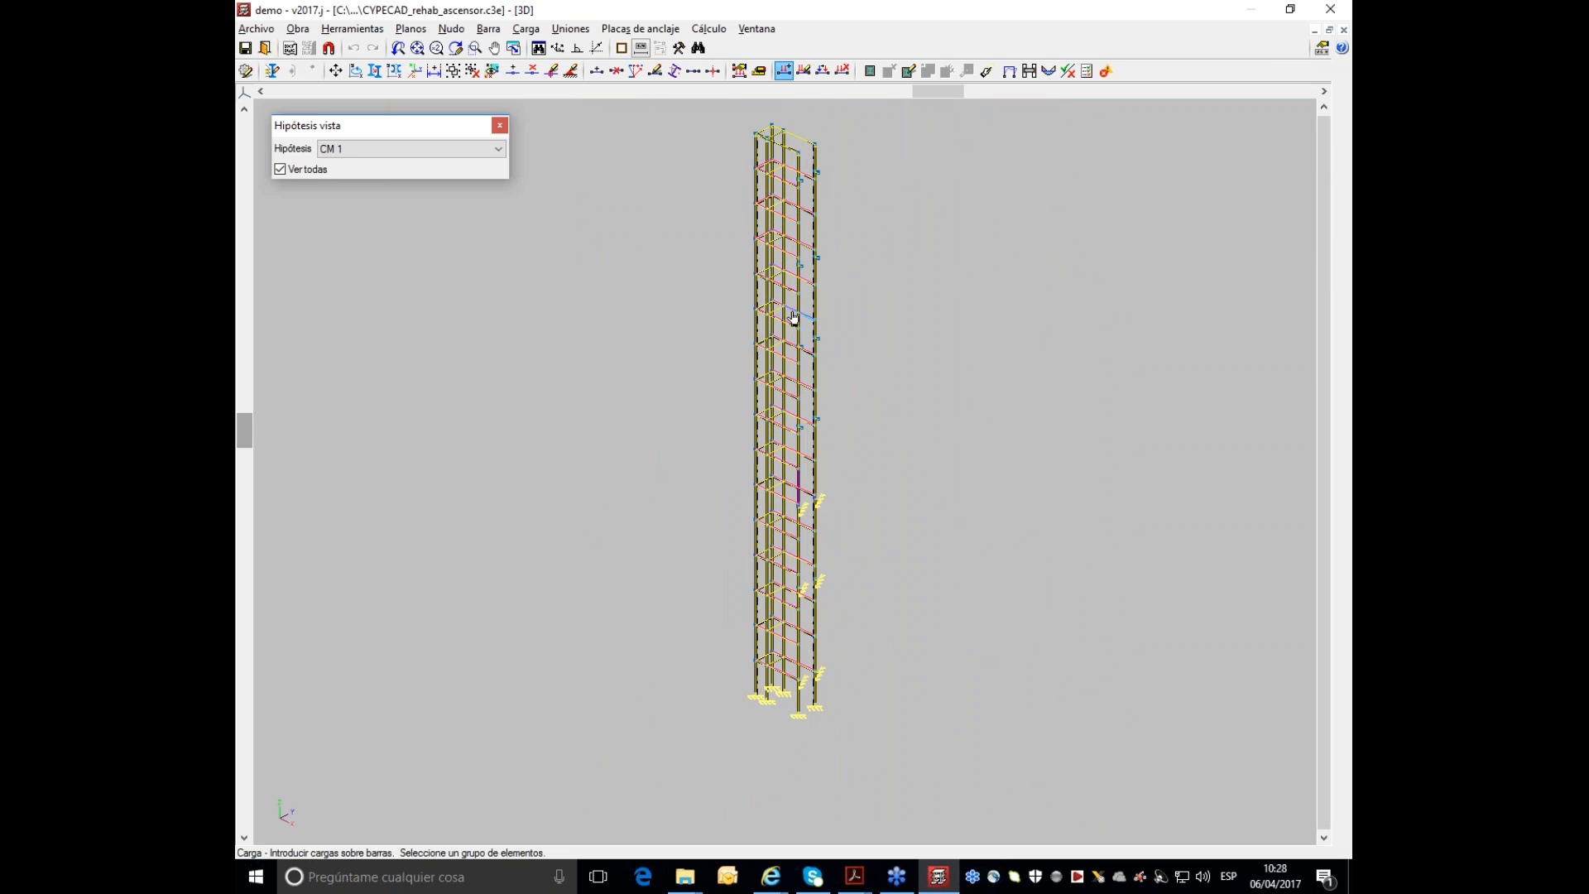
pyautogui.moveTo(816, 306); pyautogui.dragTo(805, 332, button='middle')
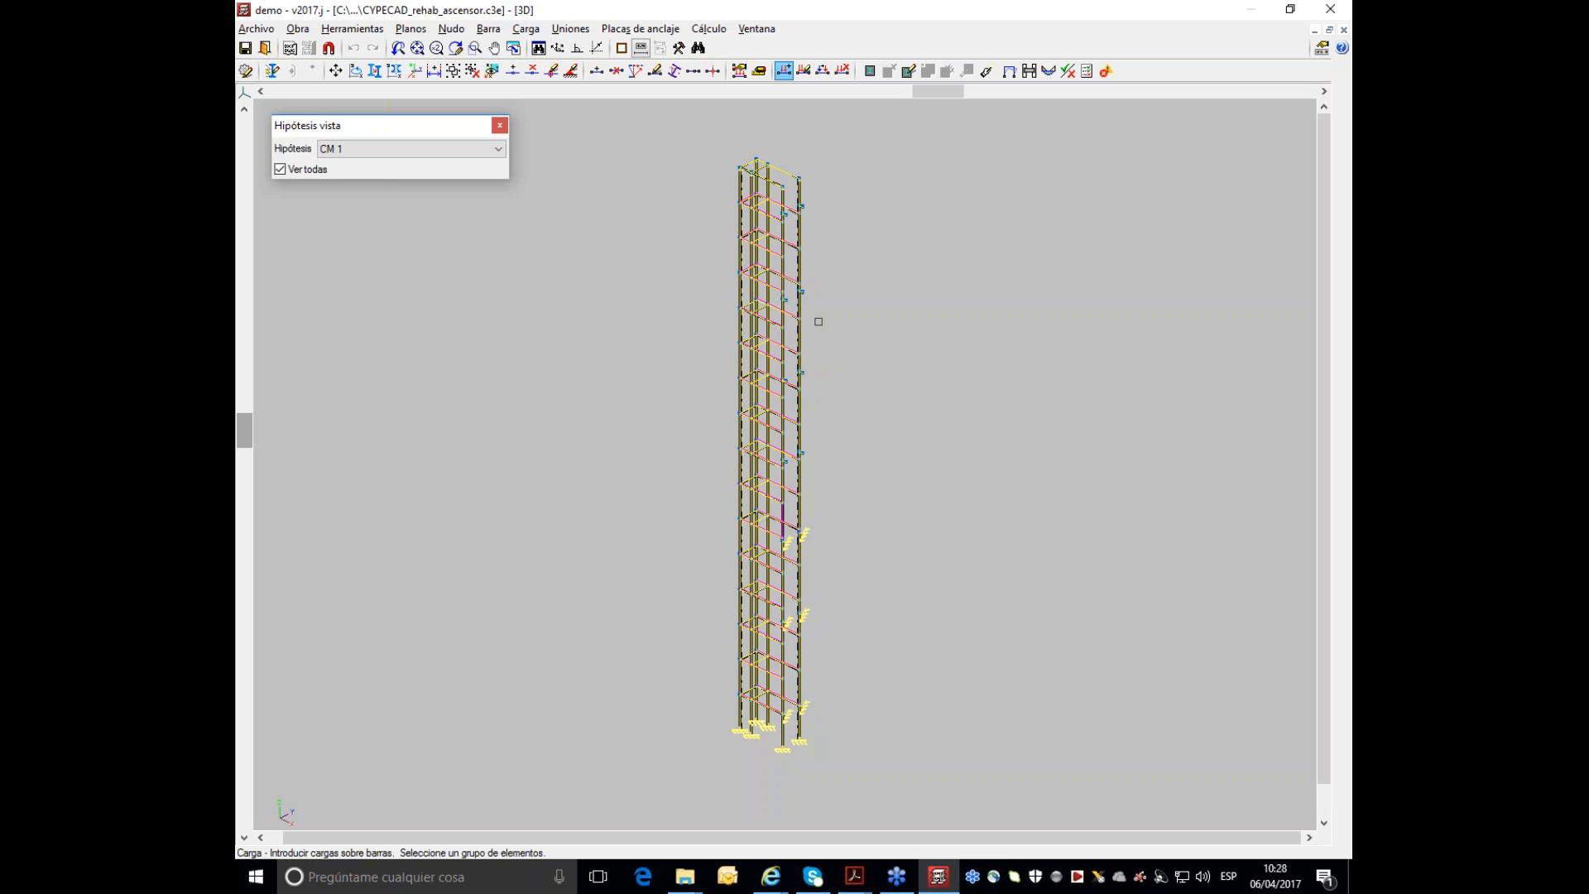
pyautogui.scroll(1, 841, 420)
pyautogui.scroll(1, 841, 418)
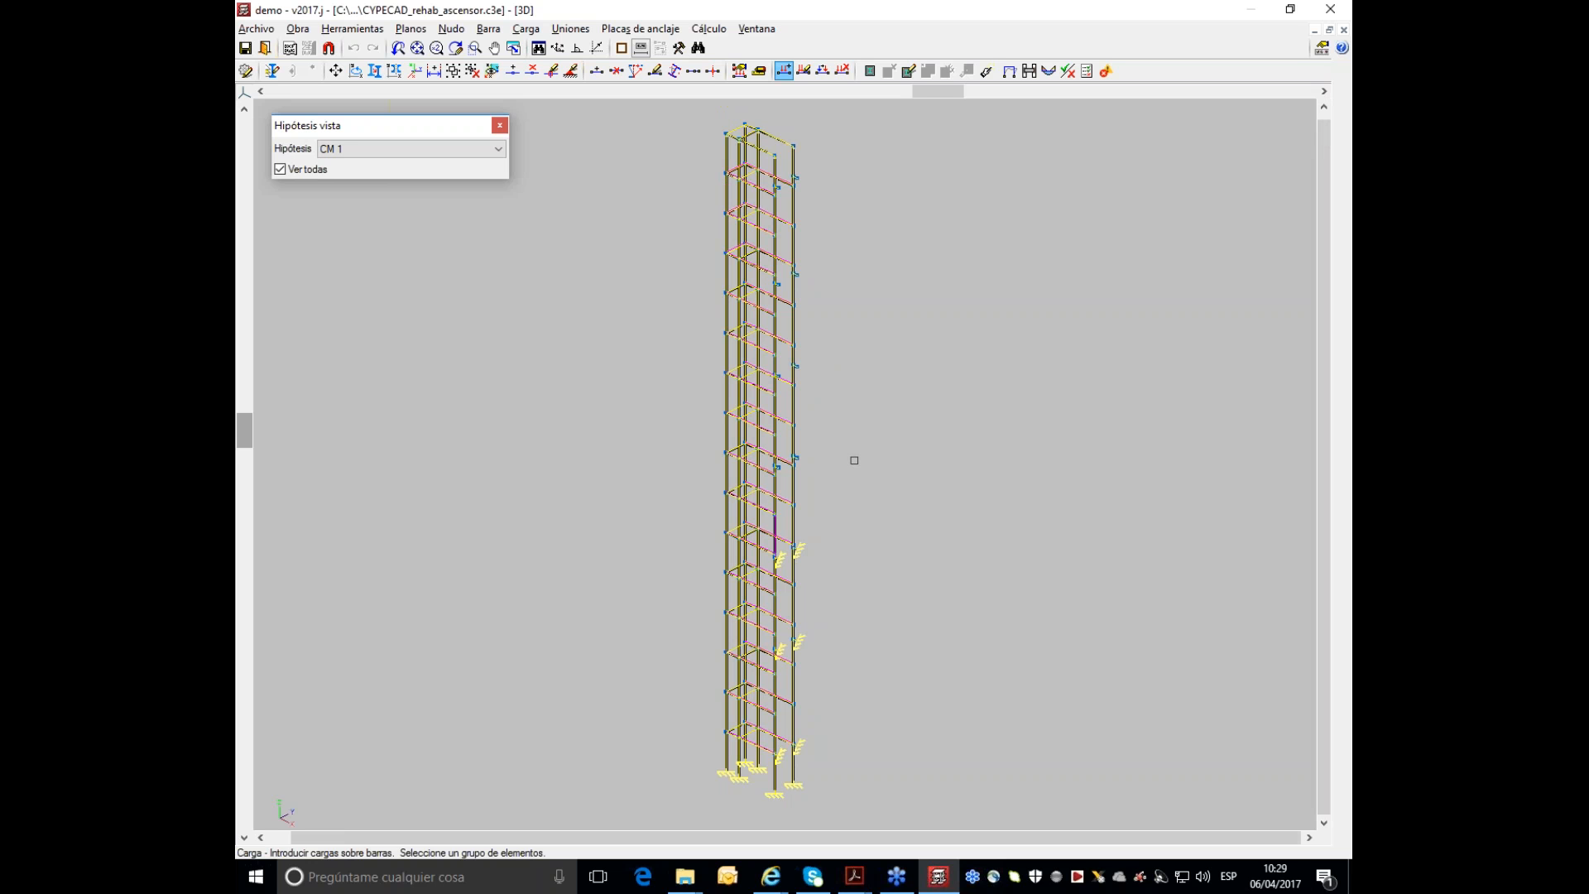
pyautogui.scroll(3, 807, 449)
pyautogui.scroll(-2, 808, 449)
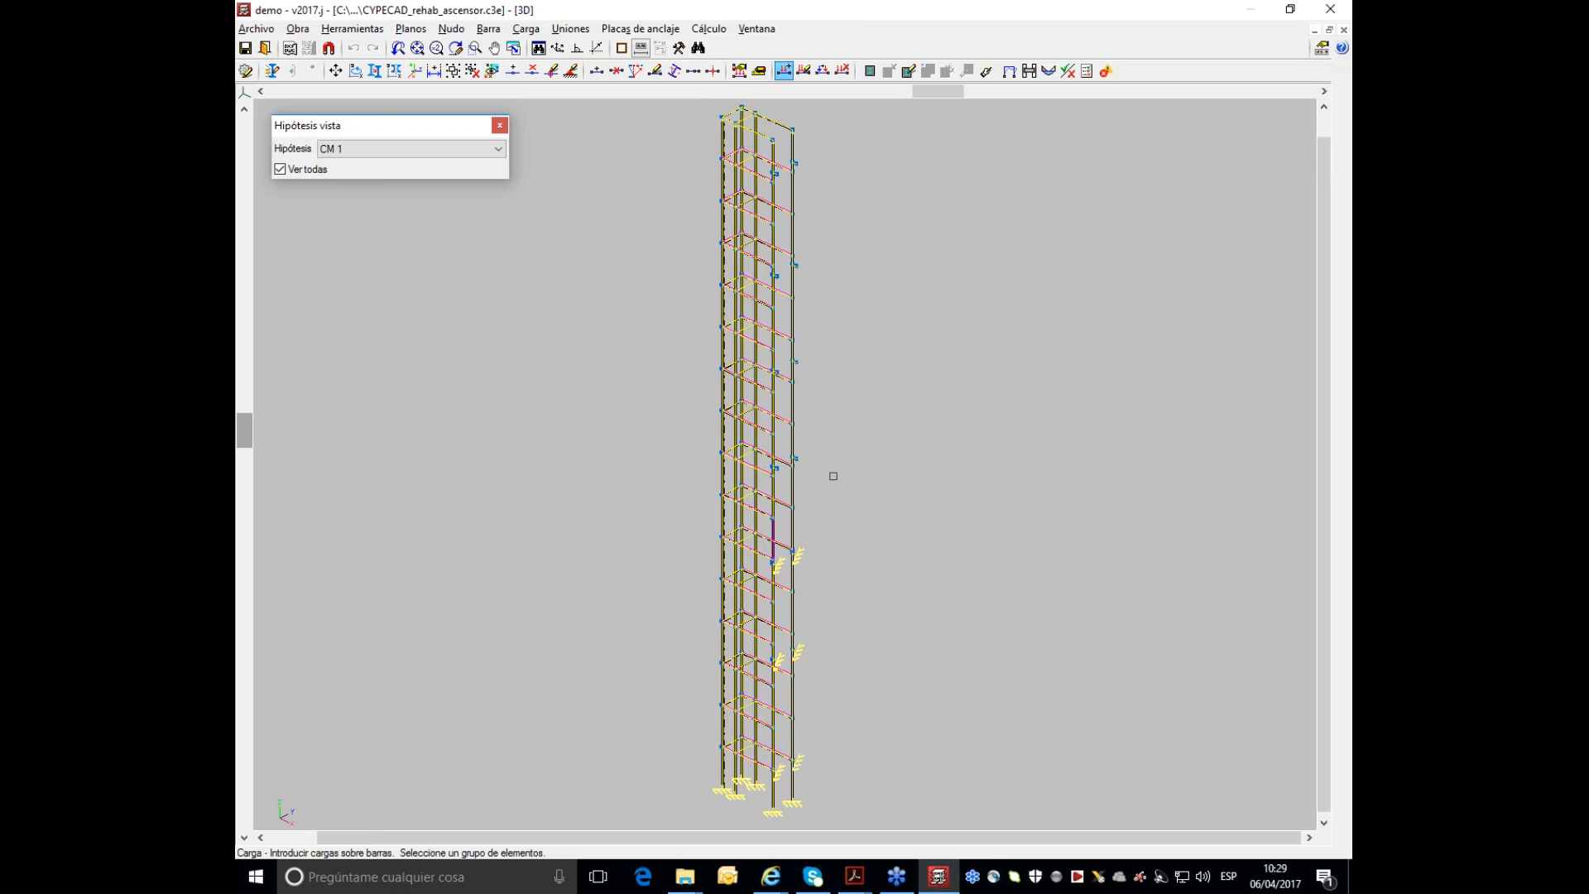
pyautogui.moveTo(828, 241)
pyautogui.mouseDown(button='middle')
pyautogui.moveTo(827, 260)
pyautogui.moveTo(806, 239)
pyautogui.mouseUp(button='middle')
pyautogui.scroll(-1, 816, 256)
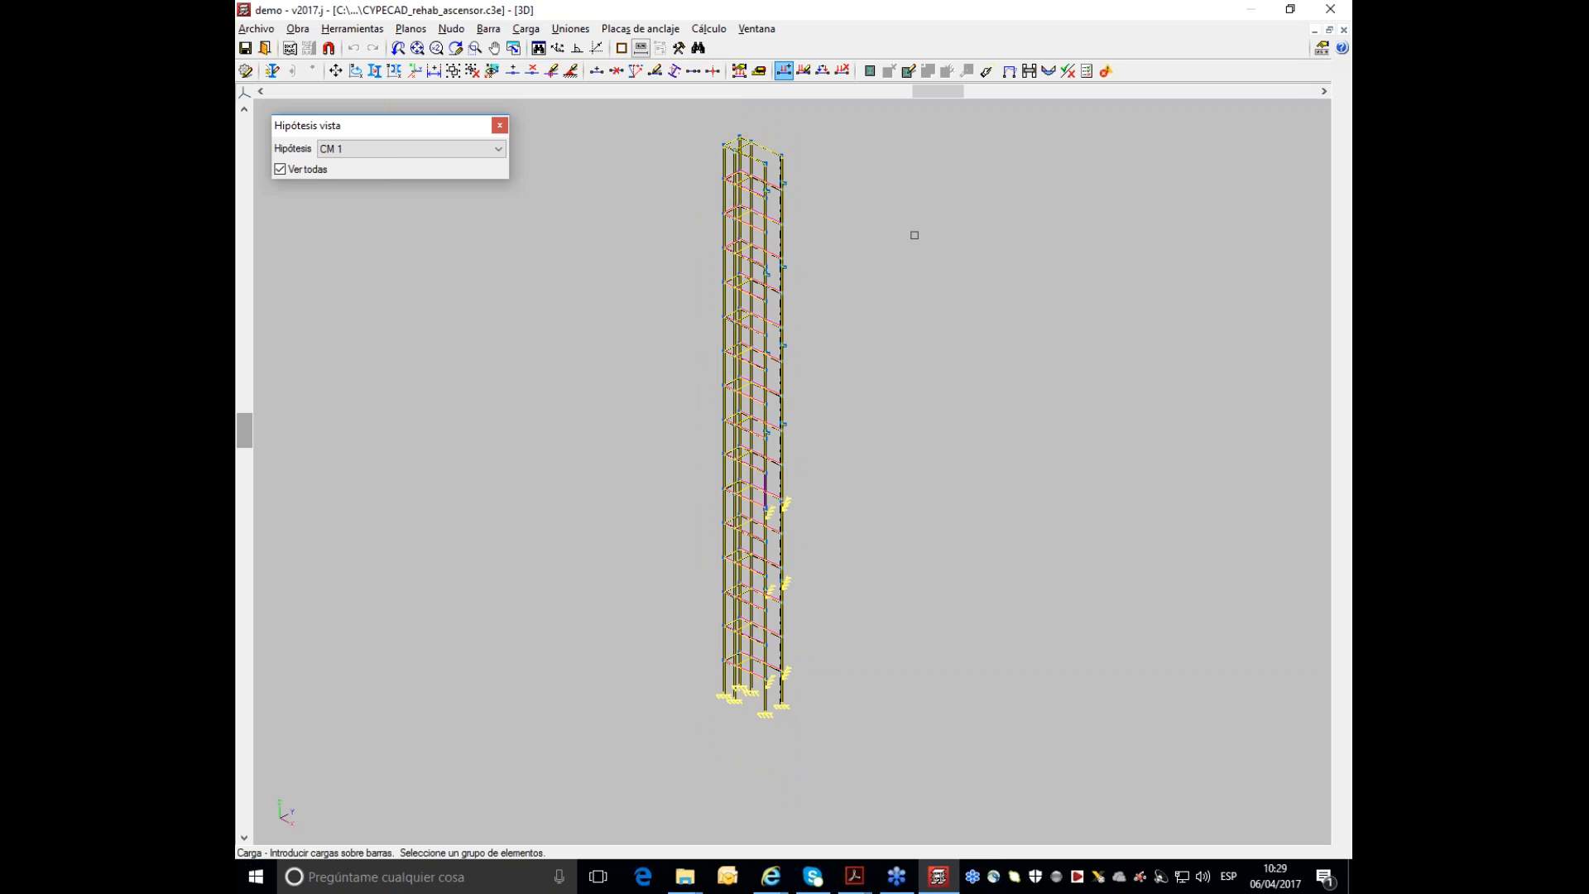
# - Return to the main structure and start exporting its Mediciones y presupuestos (Estructura y cimentación)
pyautogui.click(256, 29)
pyautogui.moveTo(300, 29)
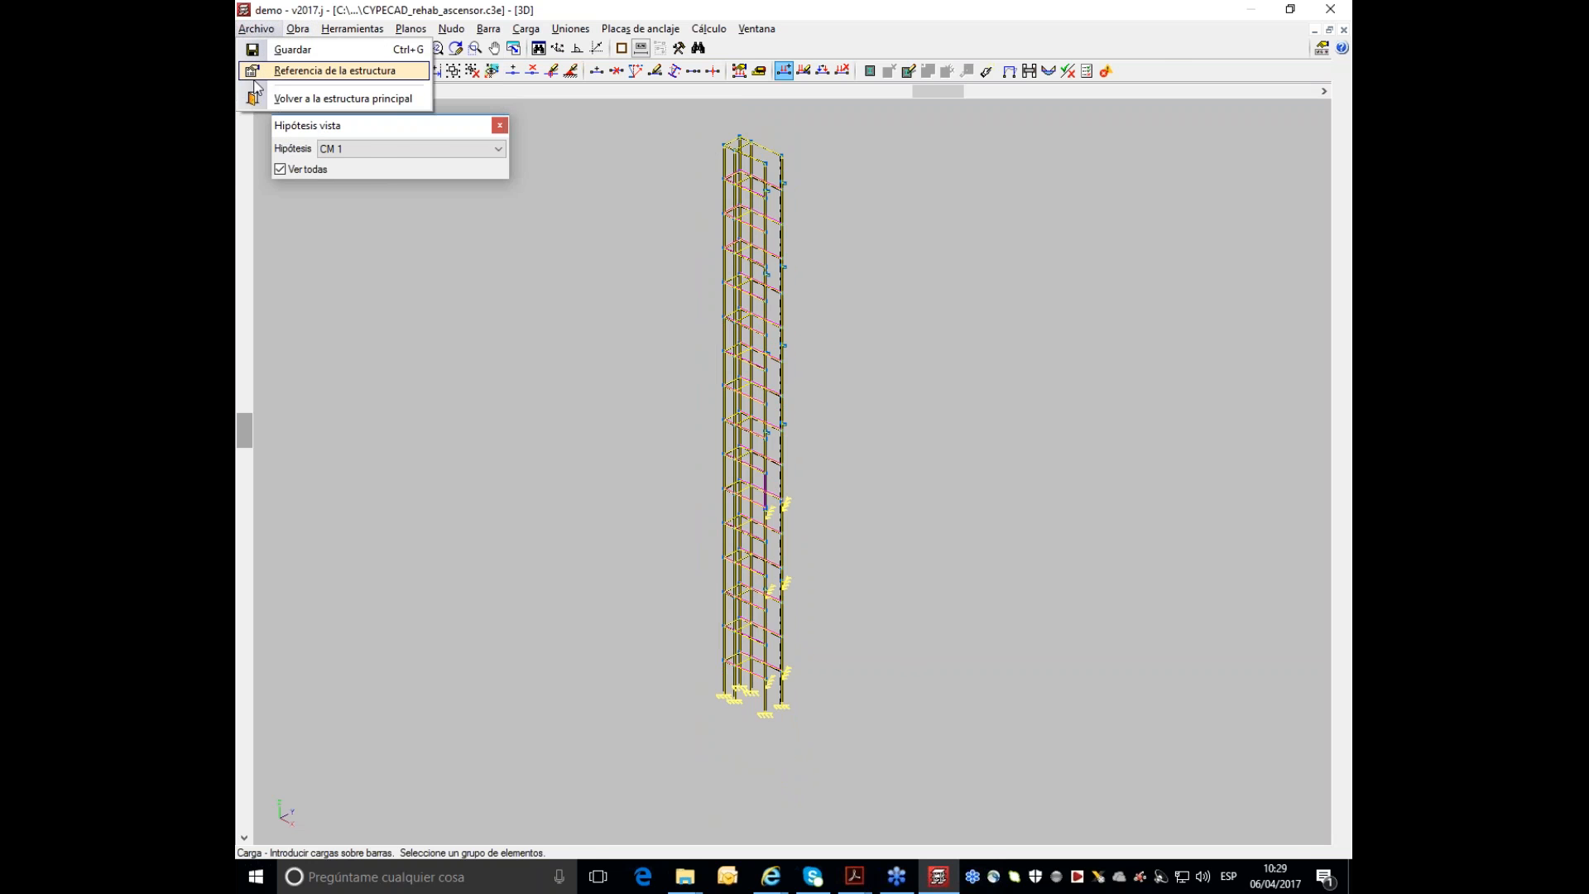
pyautogui.click(269, 100)
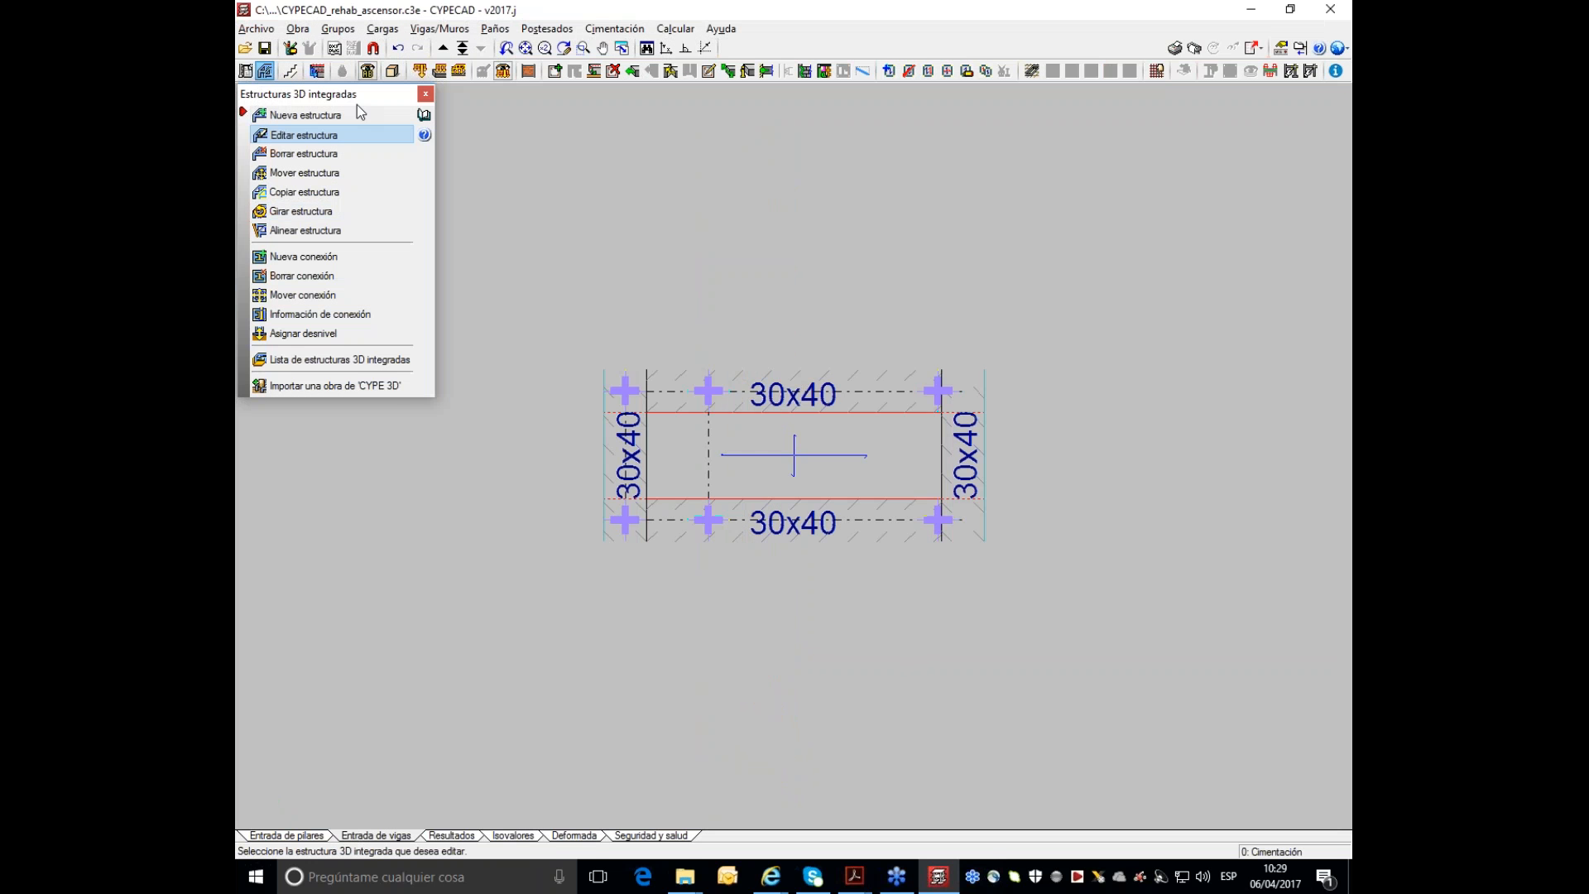
pyautogui.click(264, 31)
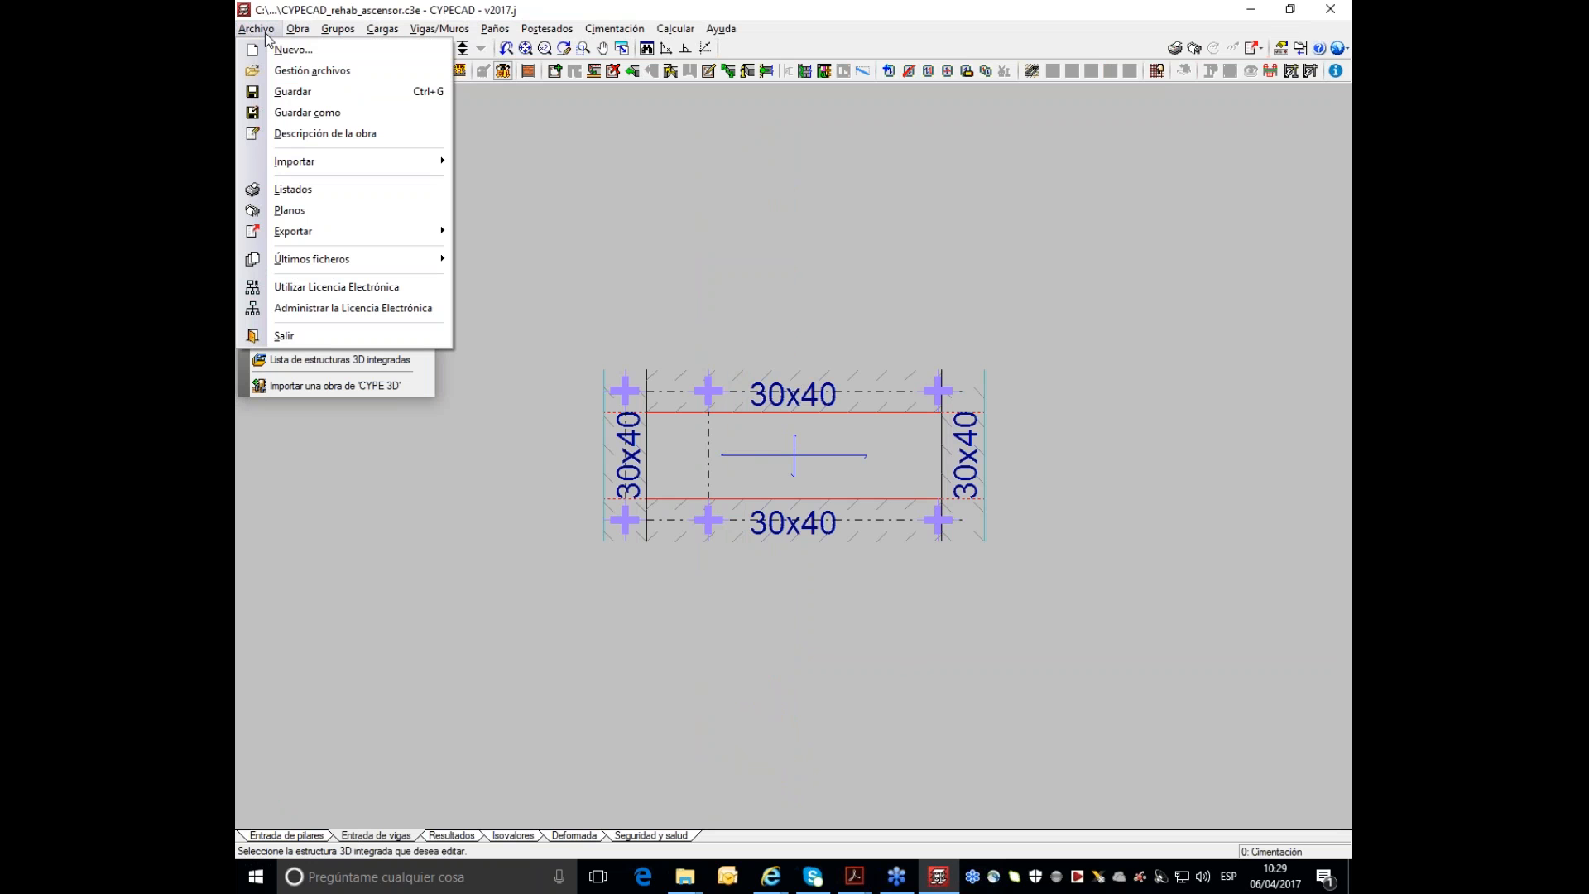
pyautogui.moveTo(321, 234)
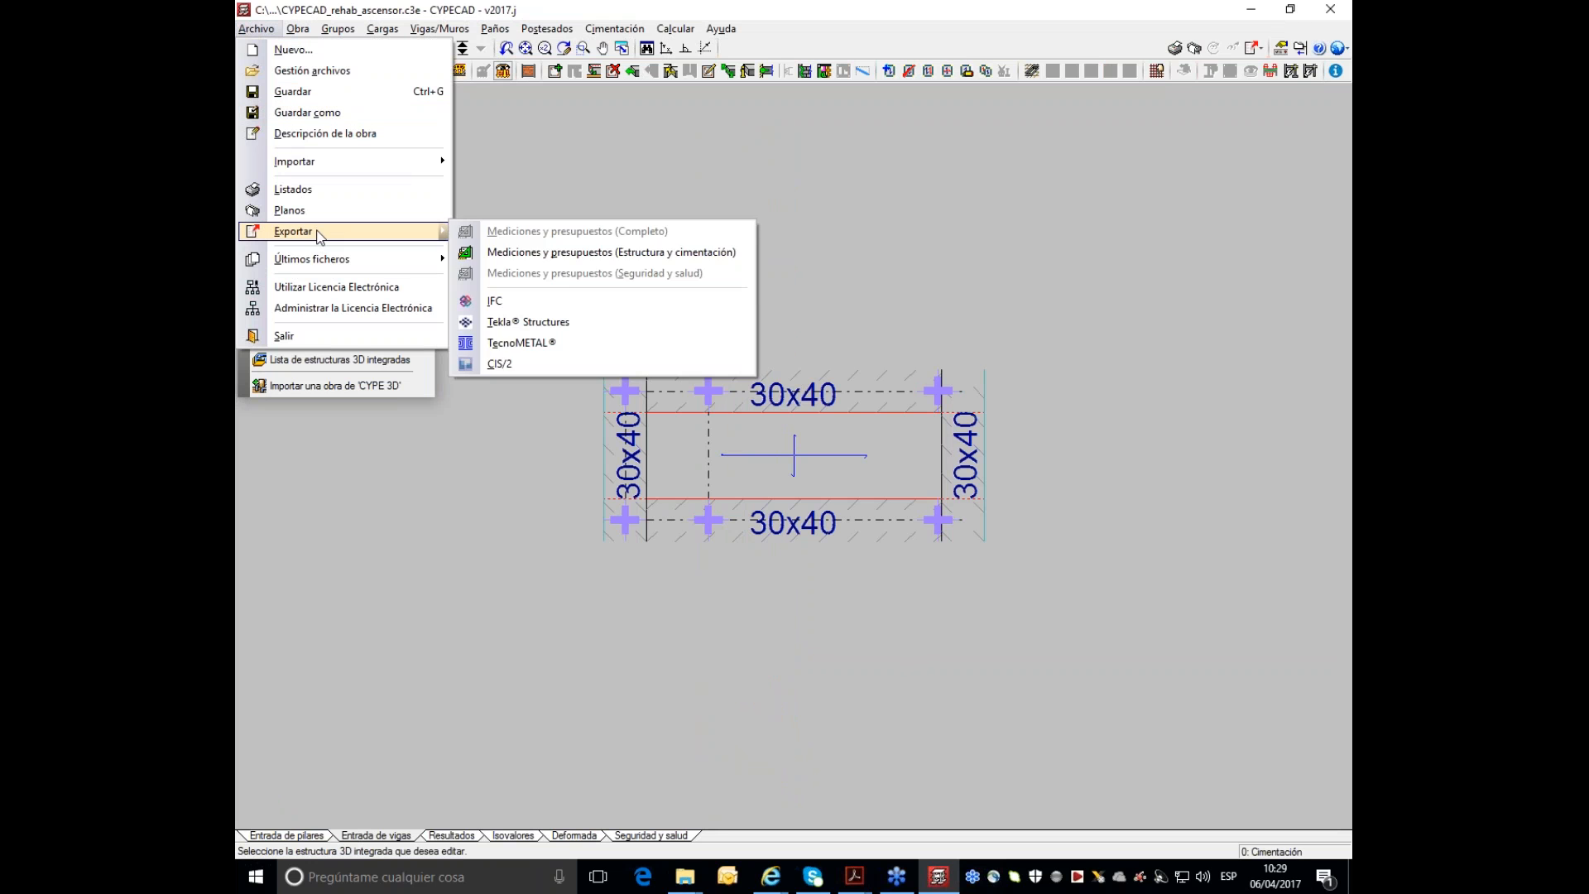
pyautogui.click(599, 251)
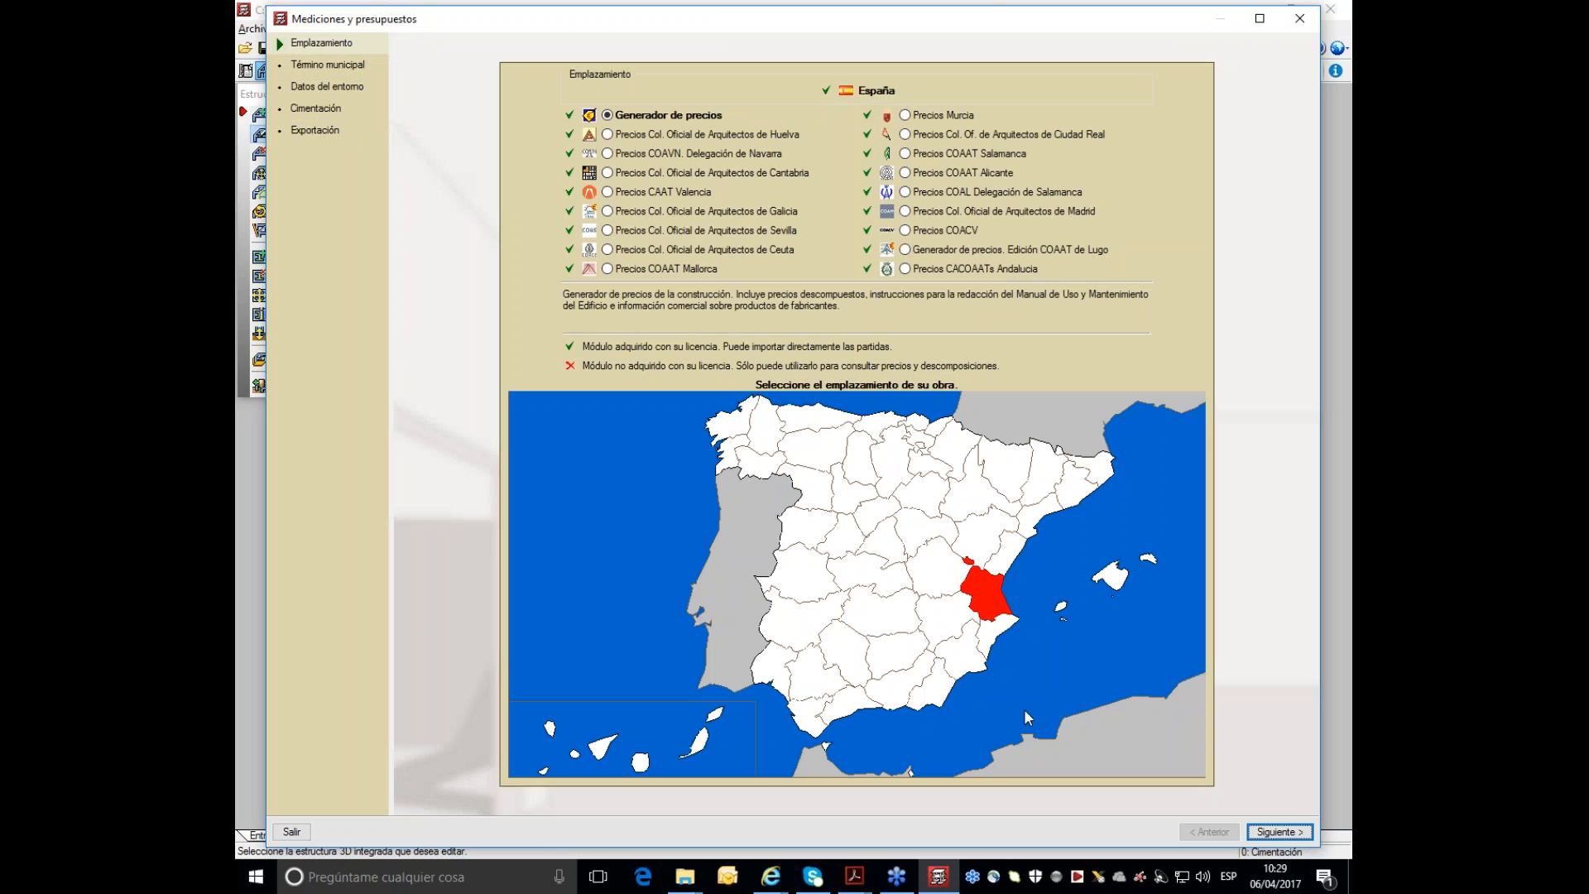
# - Set the project location to the province of Valencia and choose the municipality from those starting with V
pyautogui.click(996, 633)
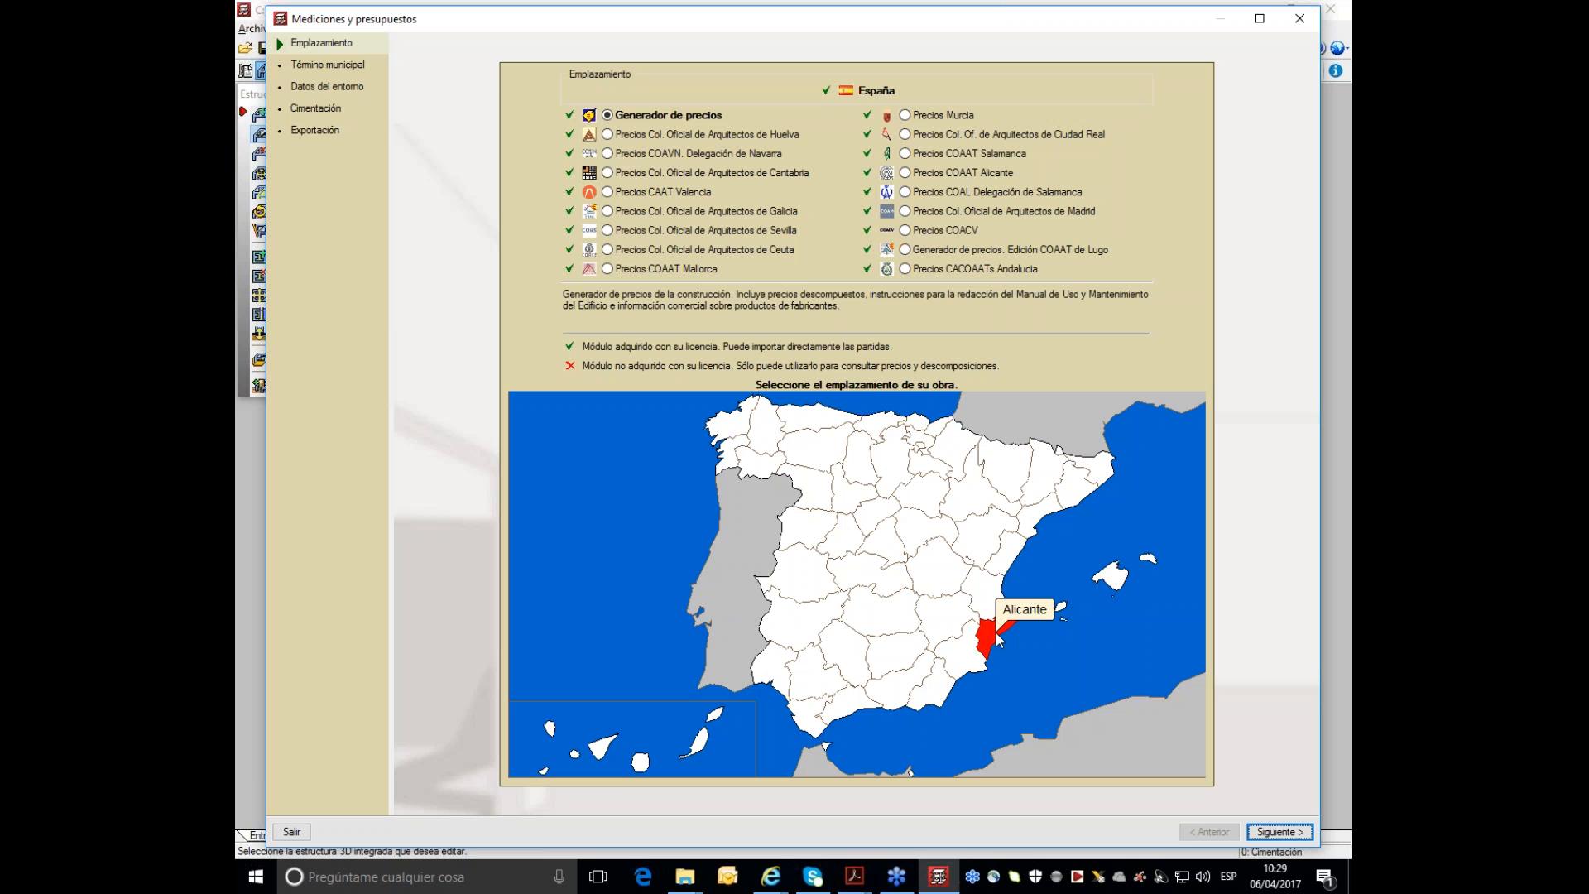
pyautogui.click(996, 604)
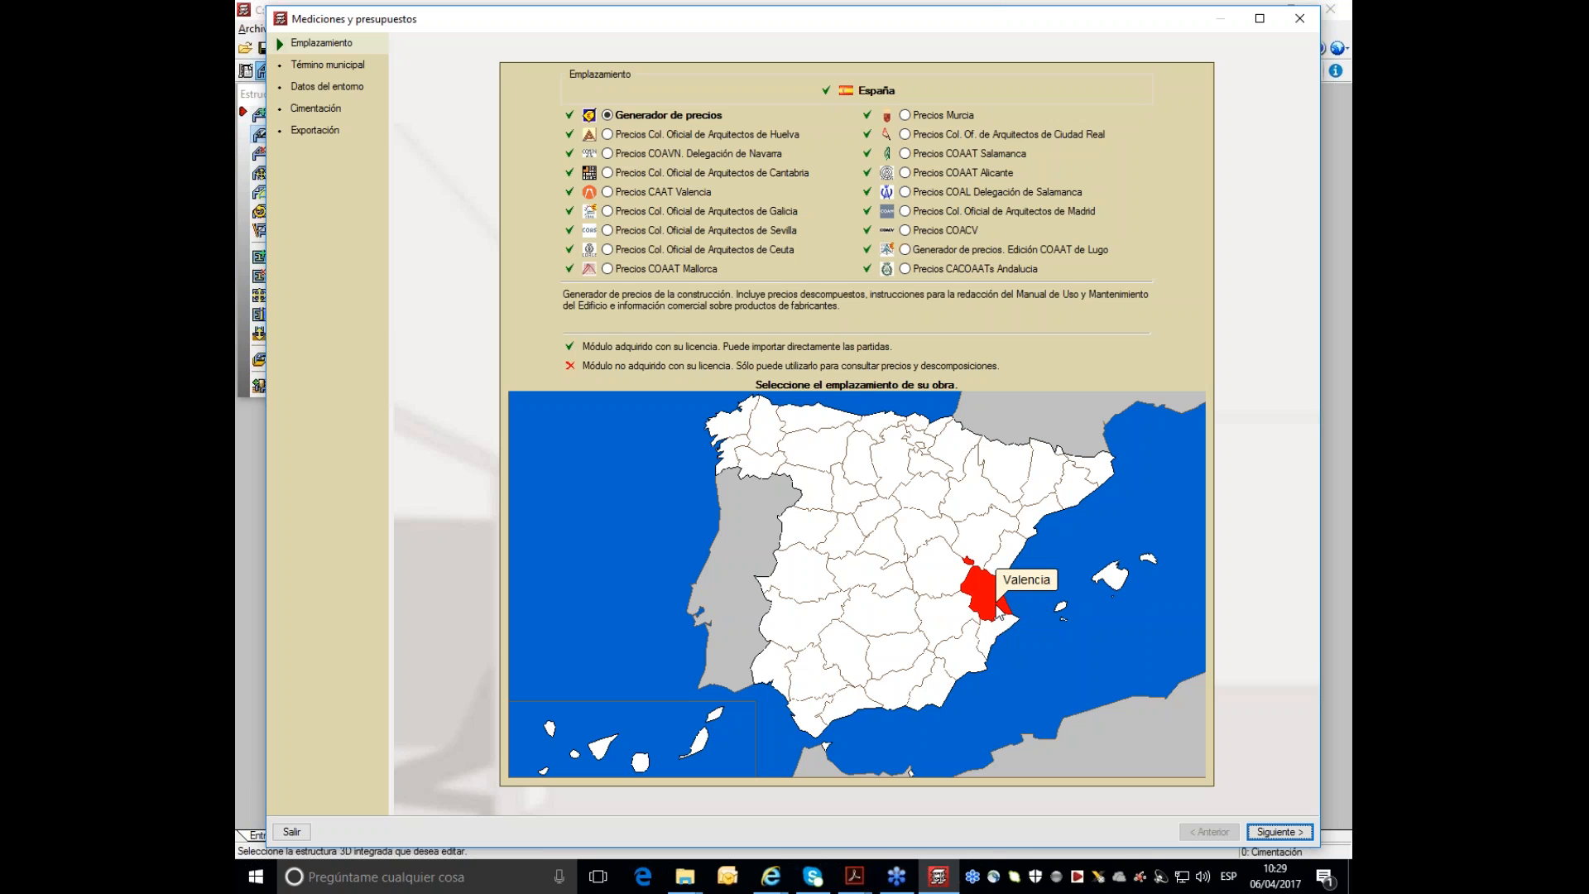
pyautogui.click(1279, 833)
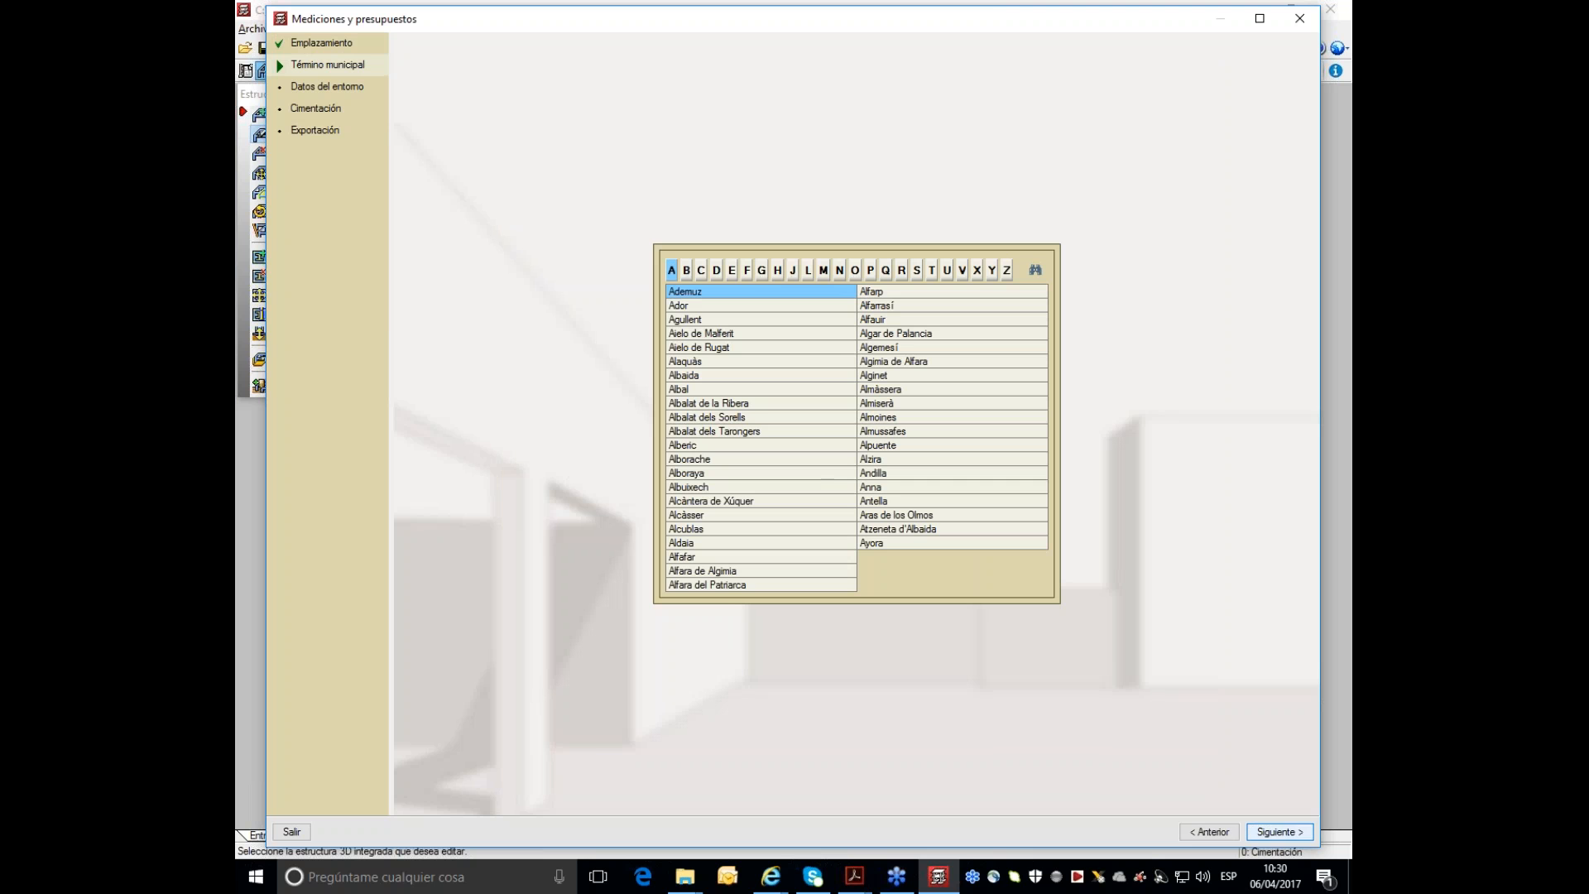
pyautogui.click(962, 269)
pyautogui.click(1279, 832)
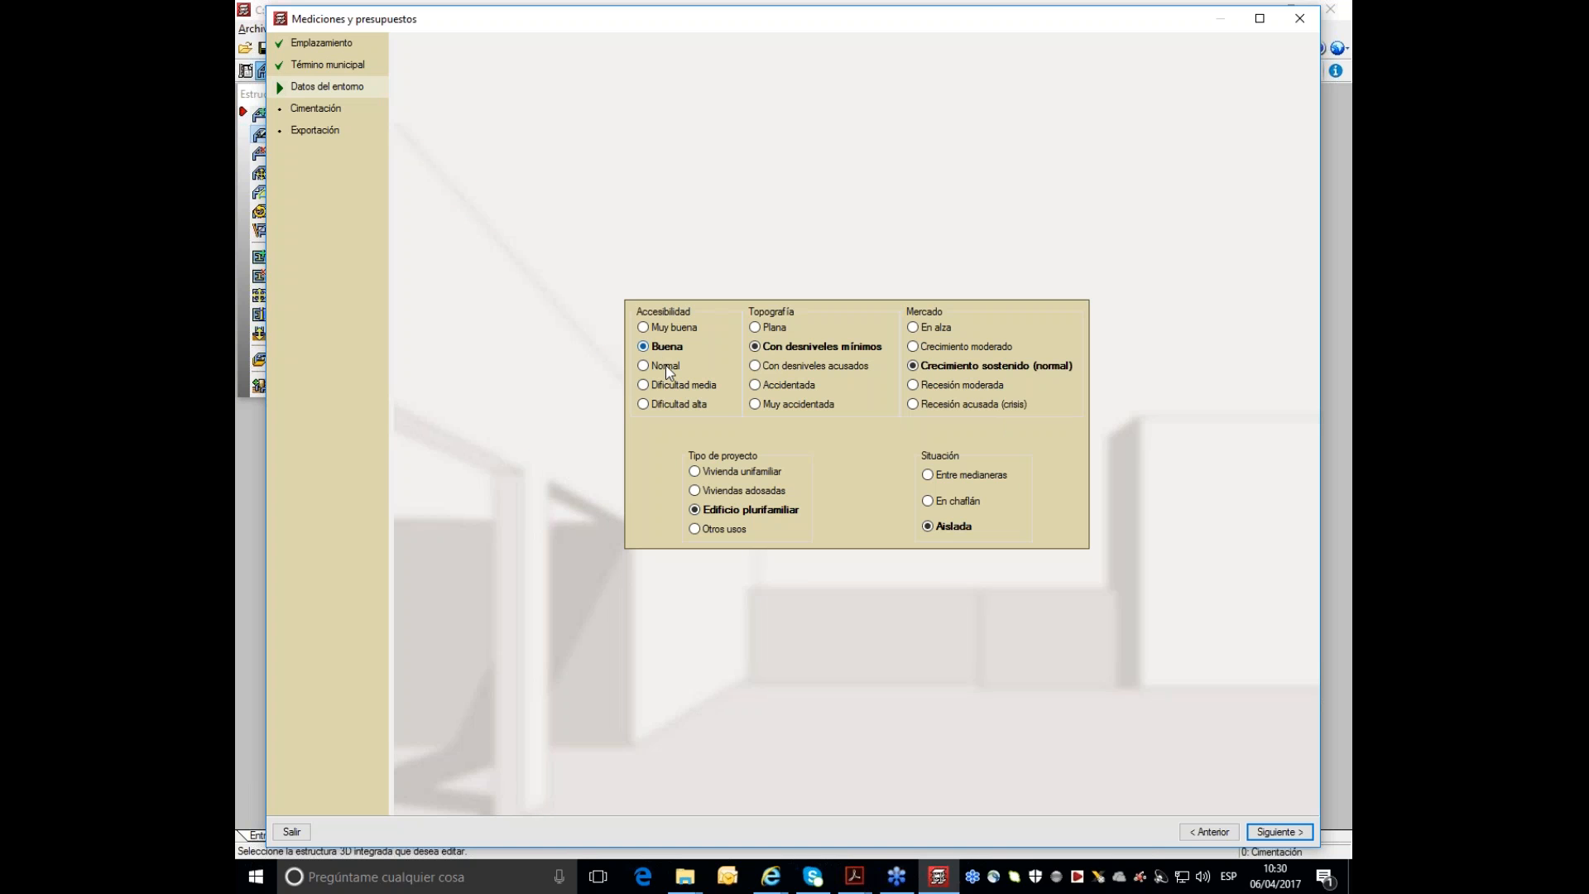
# - Set the site accessibility to Dificultad alta and accept the foundation options without formwork to reach the export settings
pyautogui.click(661, 406)
pyautogui.click(1279, 832)
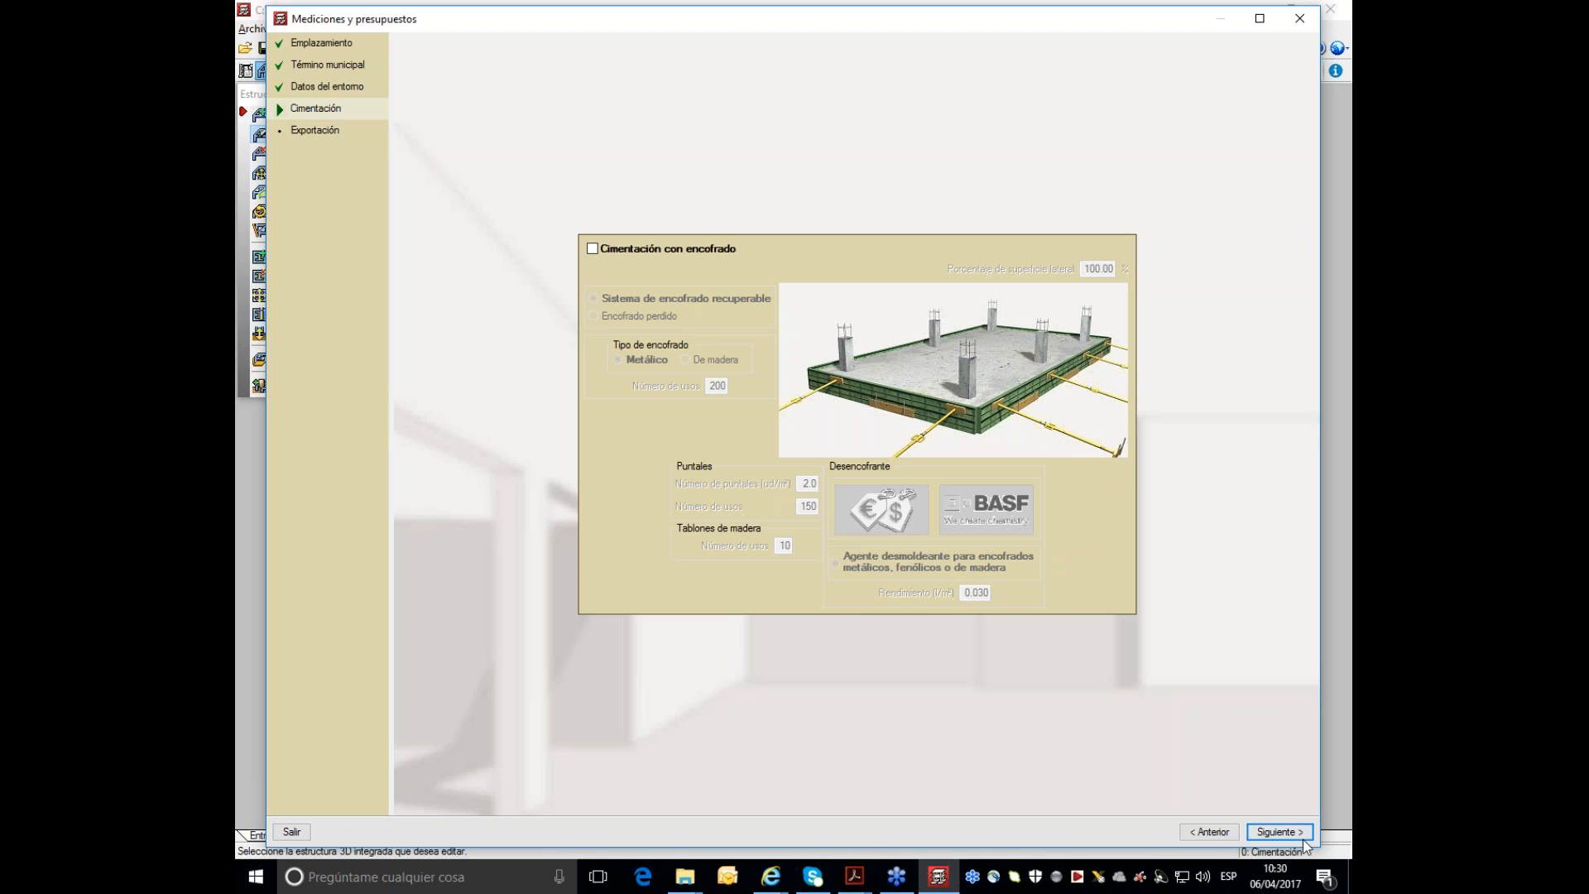
pyautogui.click(1278, 832)
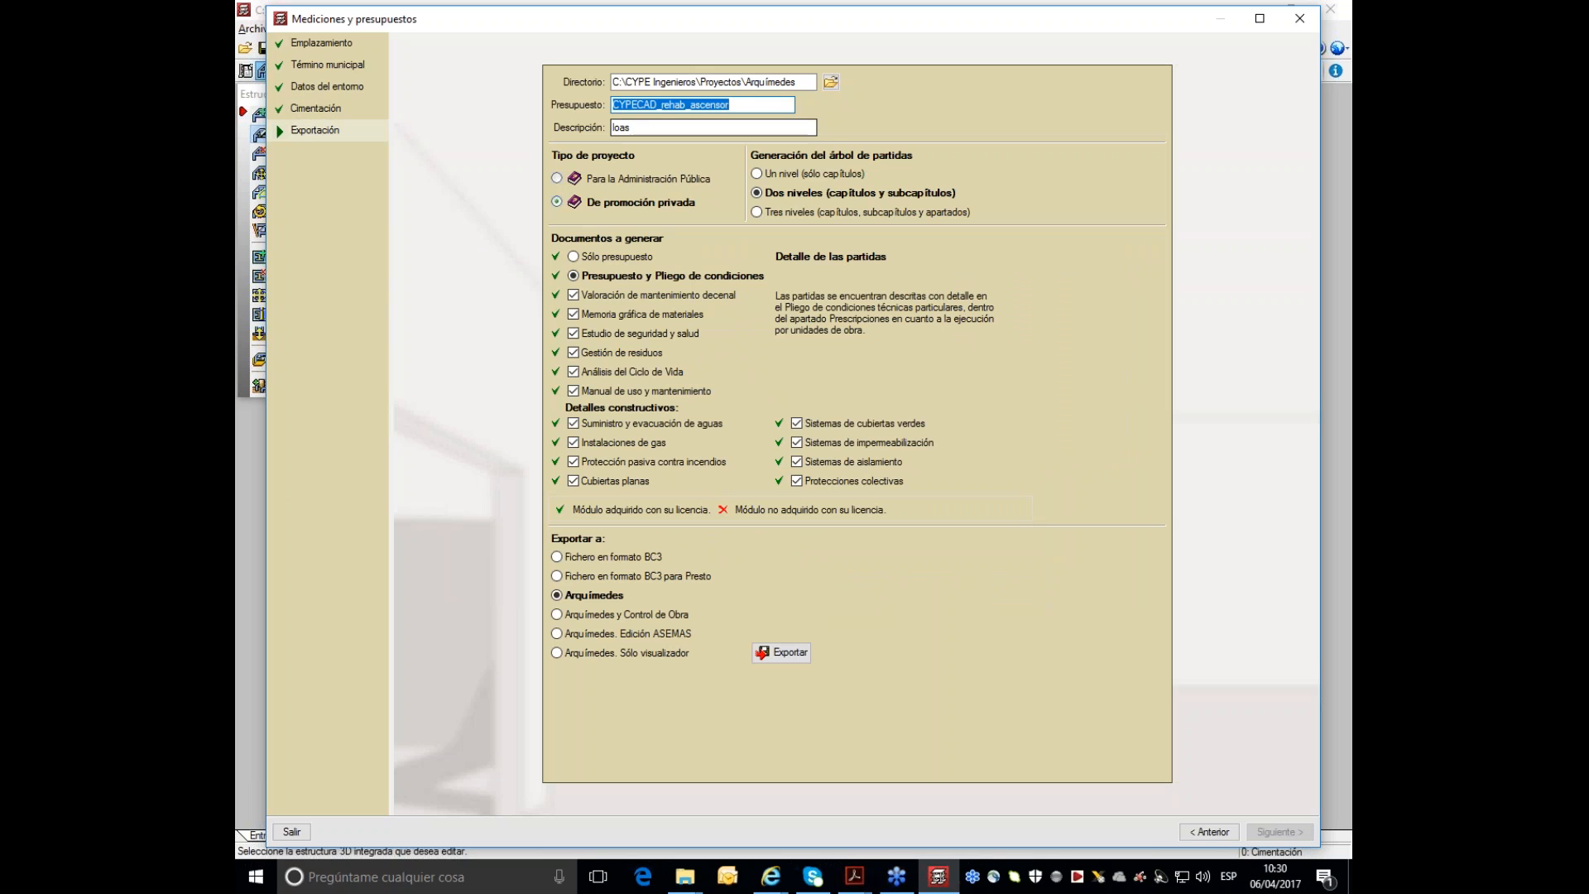
# - Name the budget CYPECAD_rehab_ascensor_ll and export it to Arquímedes
pyautogui.click(741, 105)
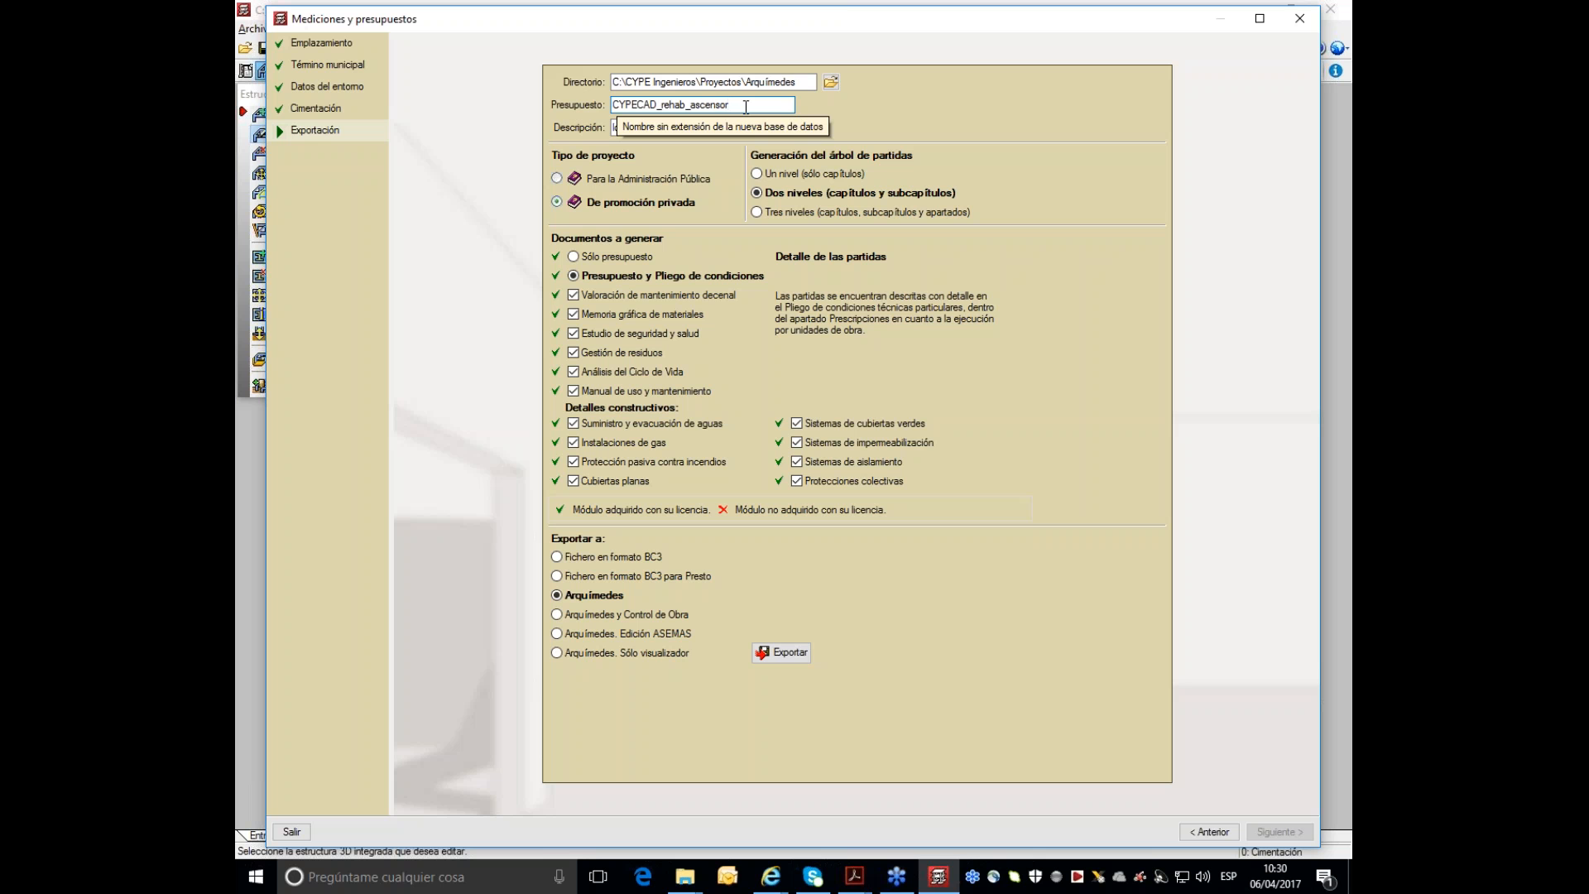
pyautogui.write('_l')
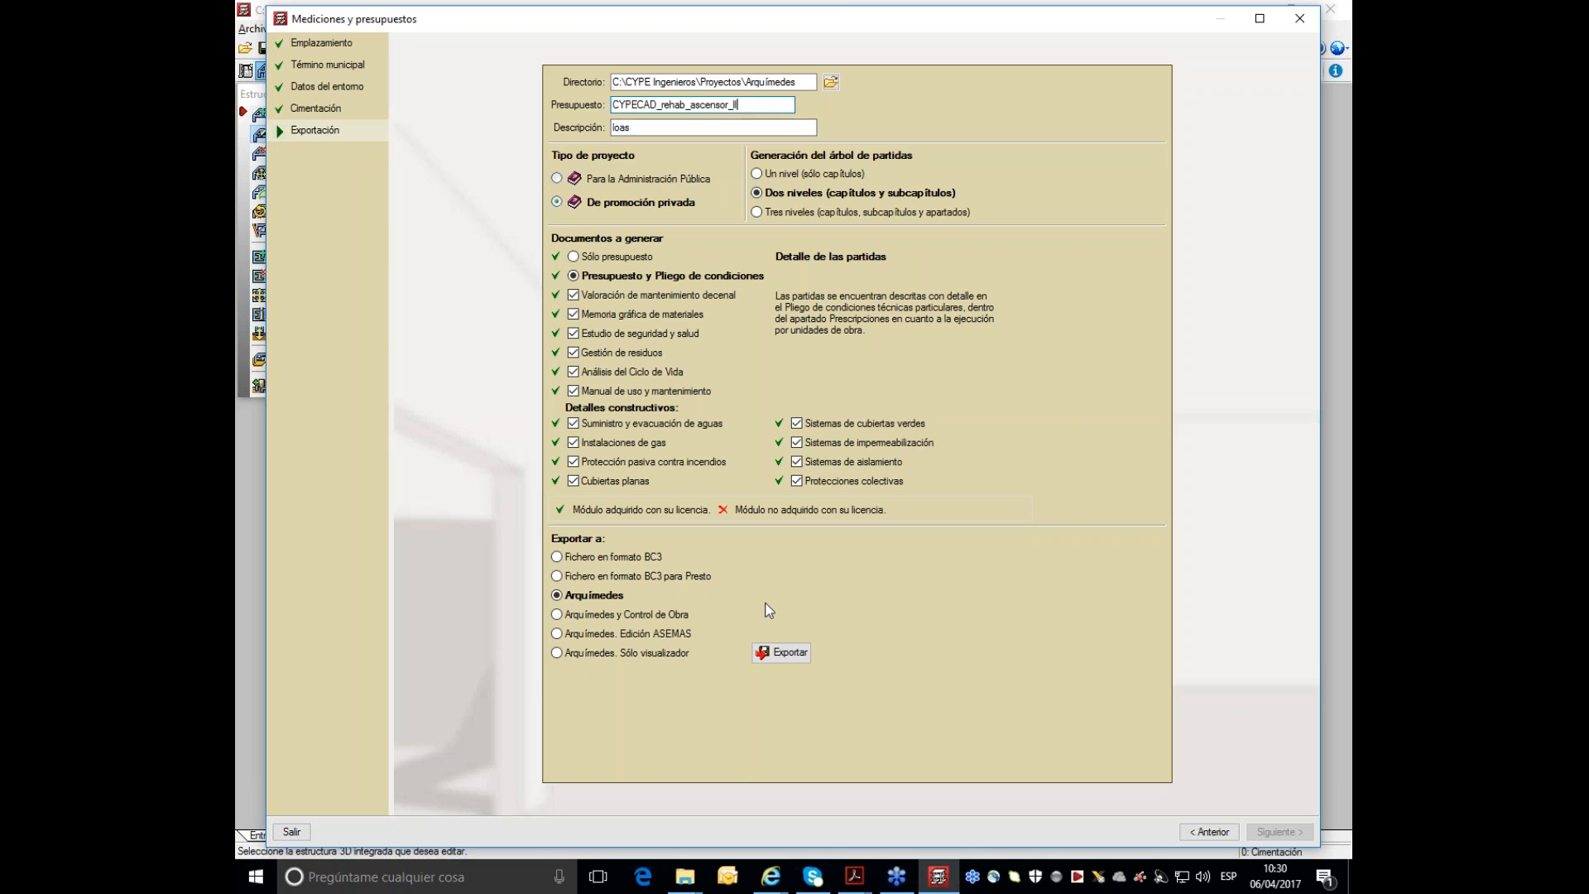
pyautogui.click(781, 652)
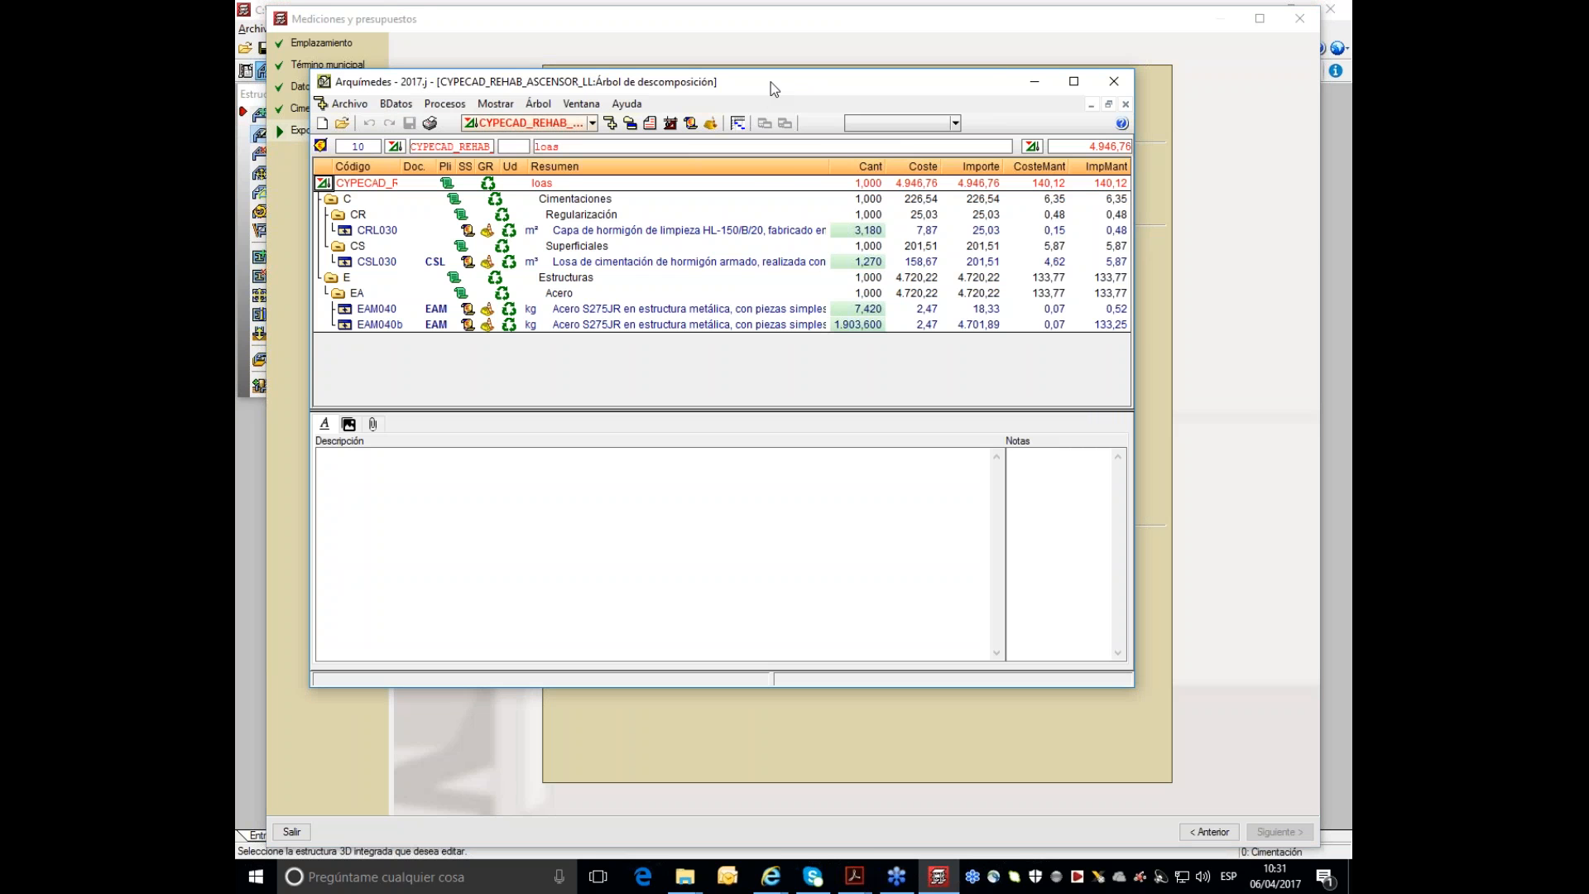
# - View the exported budget's breakdown tree at full window size, and restore the window
pyautogui.moveTo(771, 82); pyautogui.dragTo(815, 84)
pyautogui.click(1118, 83)
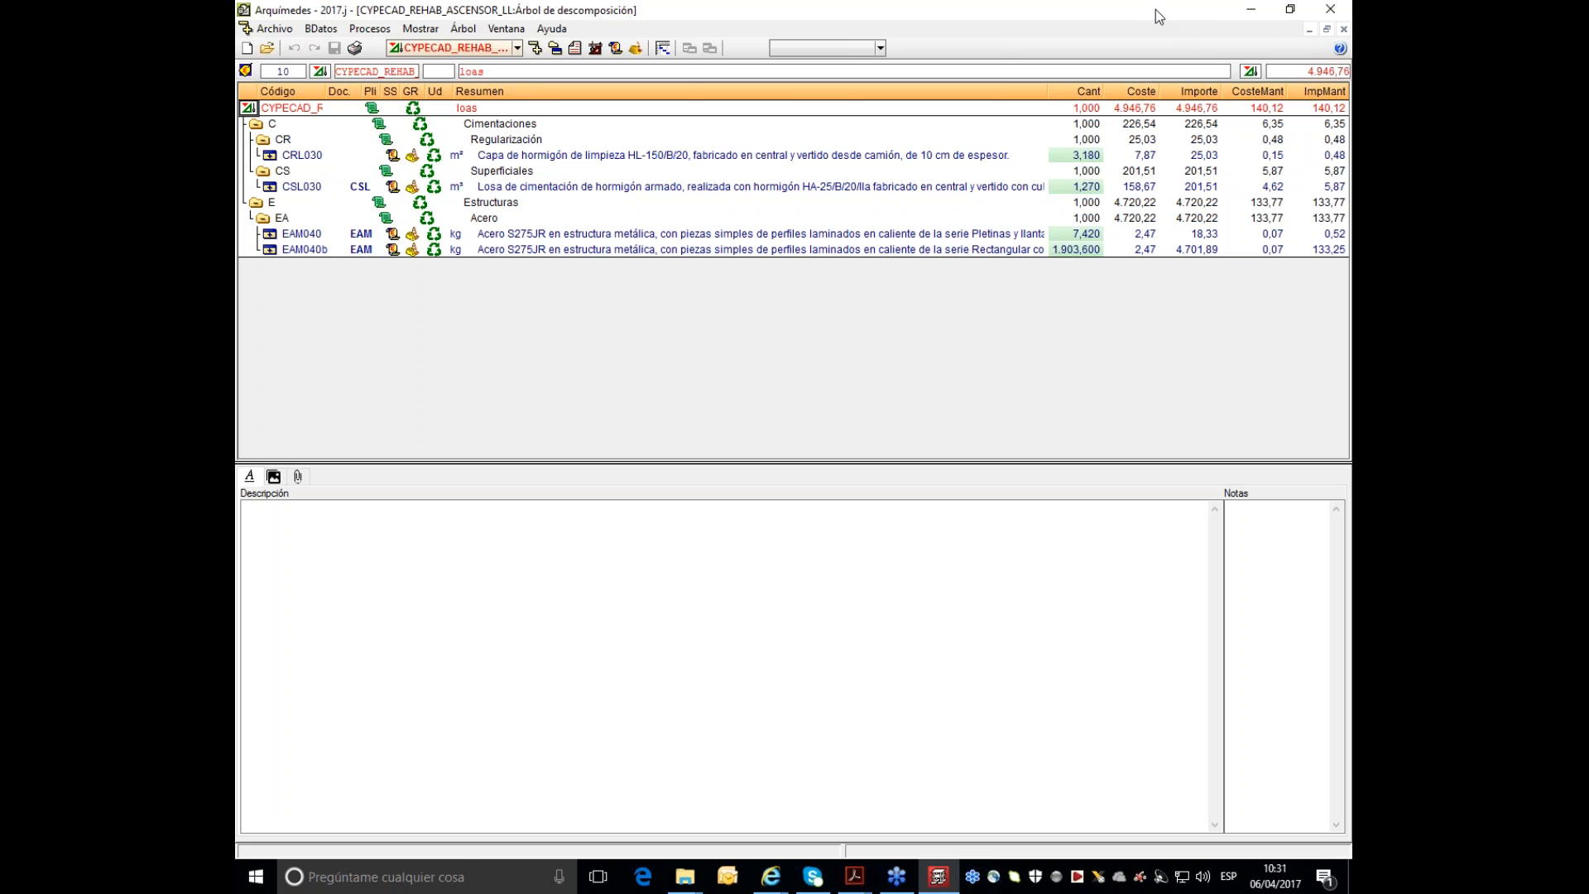
pyautogui.click(1289, 9)
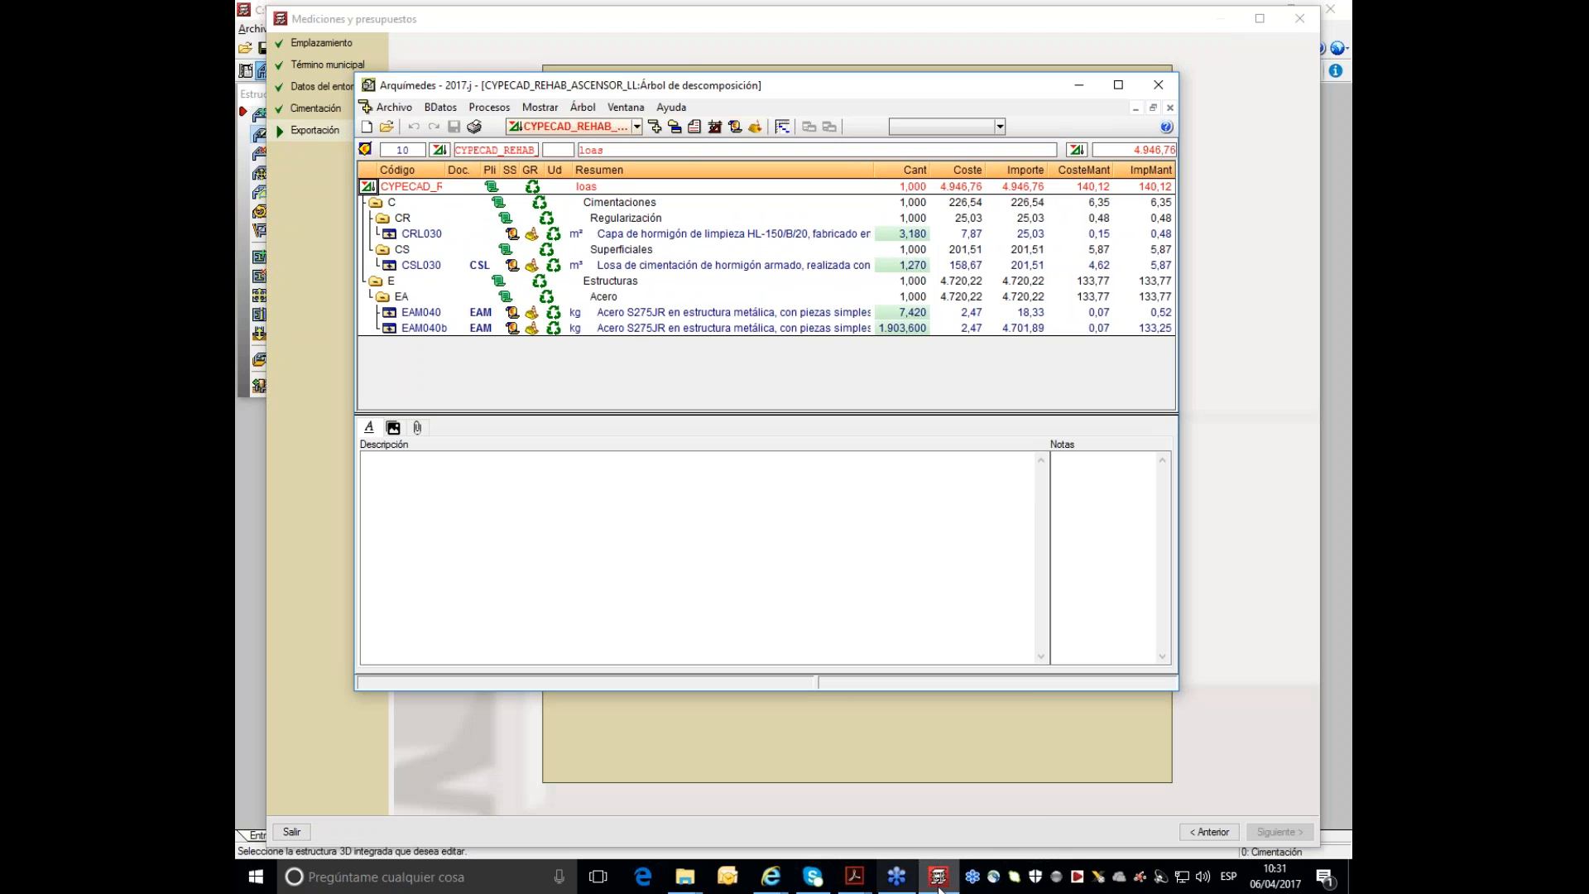
# - Launch a second Arquímedes from the Gestión programs in CYPE 2017 to bring up PROYECTO_ASCENSOR_ARQ
pyautogui.click(1076, 885)
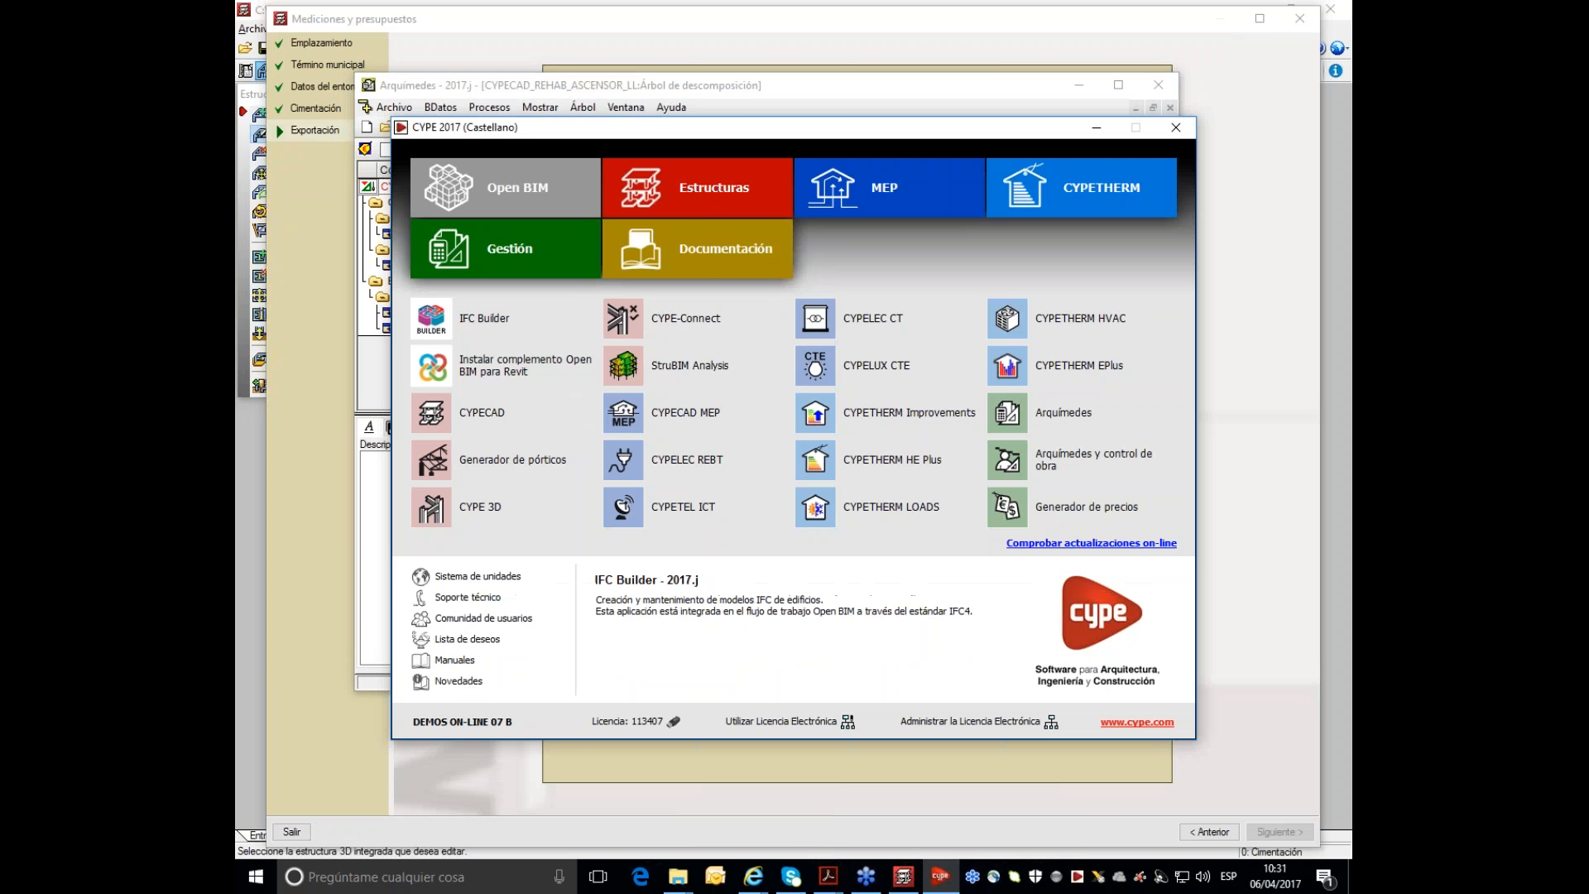
pyautogui.click(491, 248)
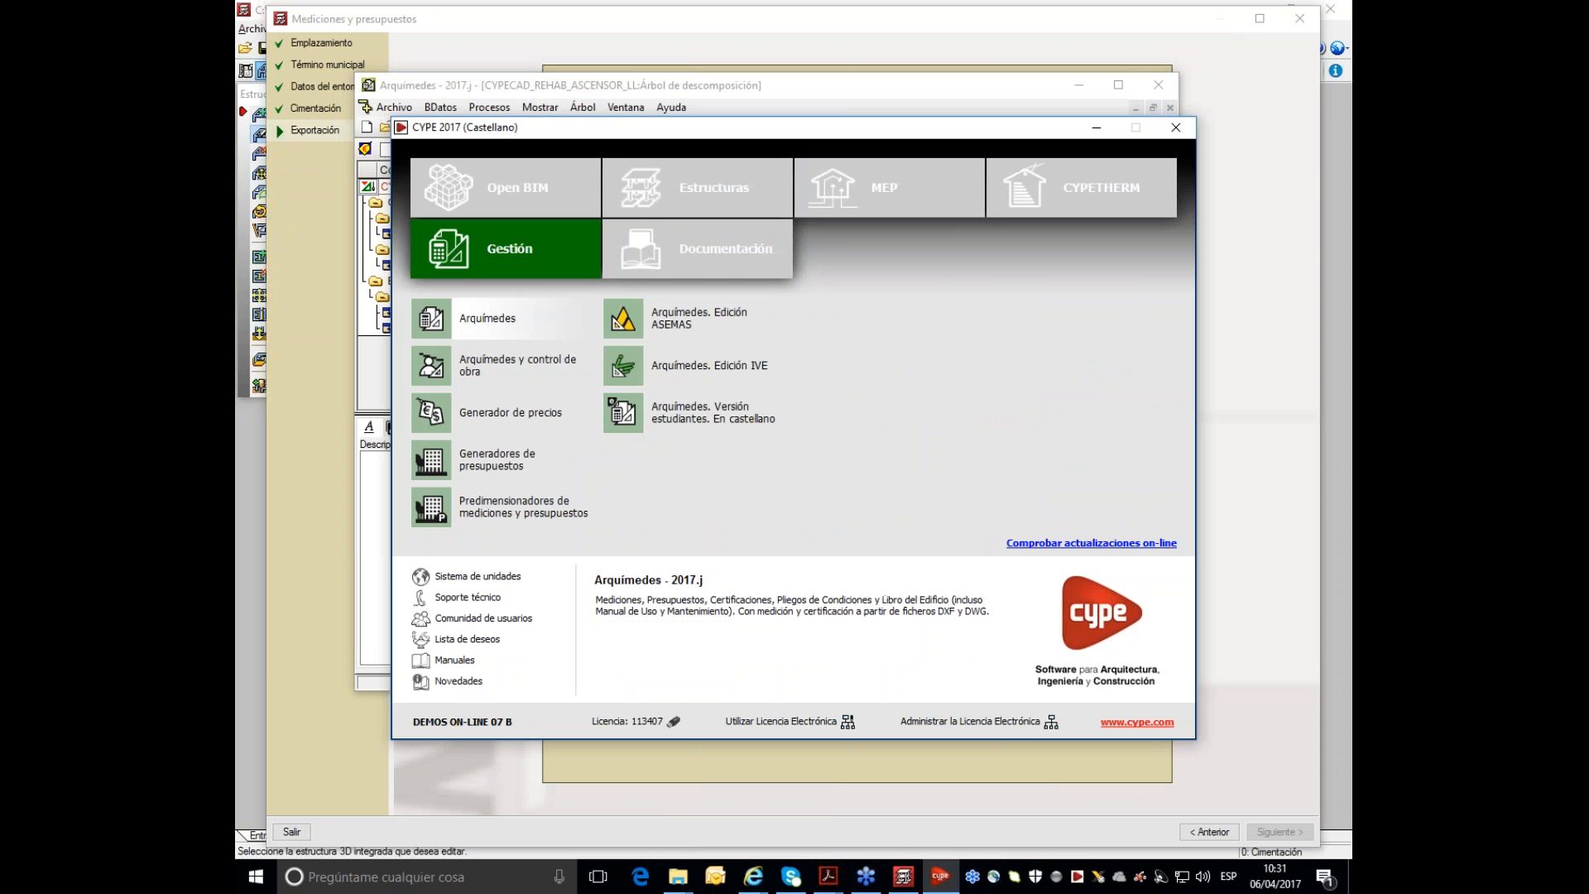
pyautogui.click(489, 321)
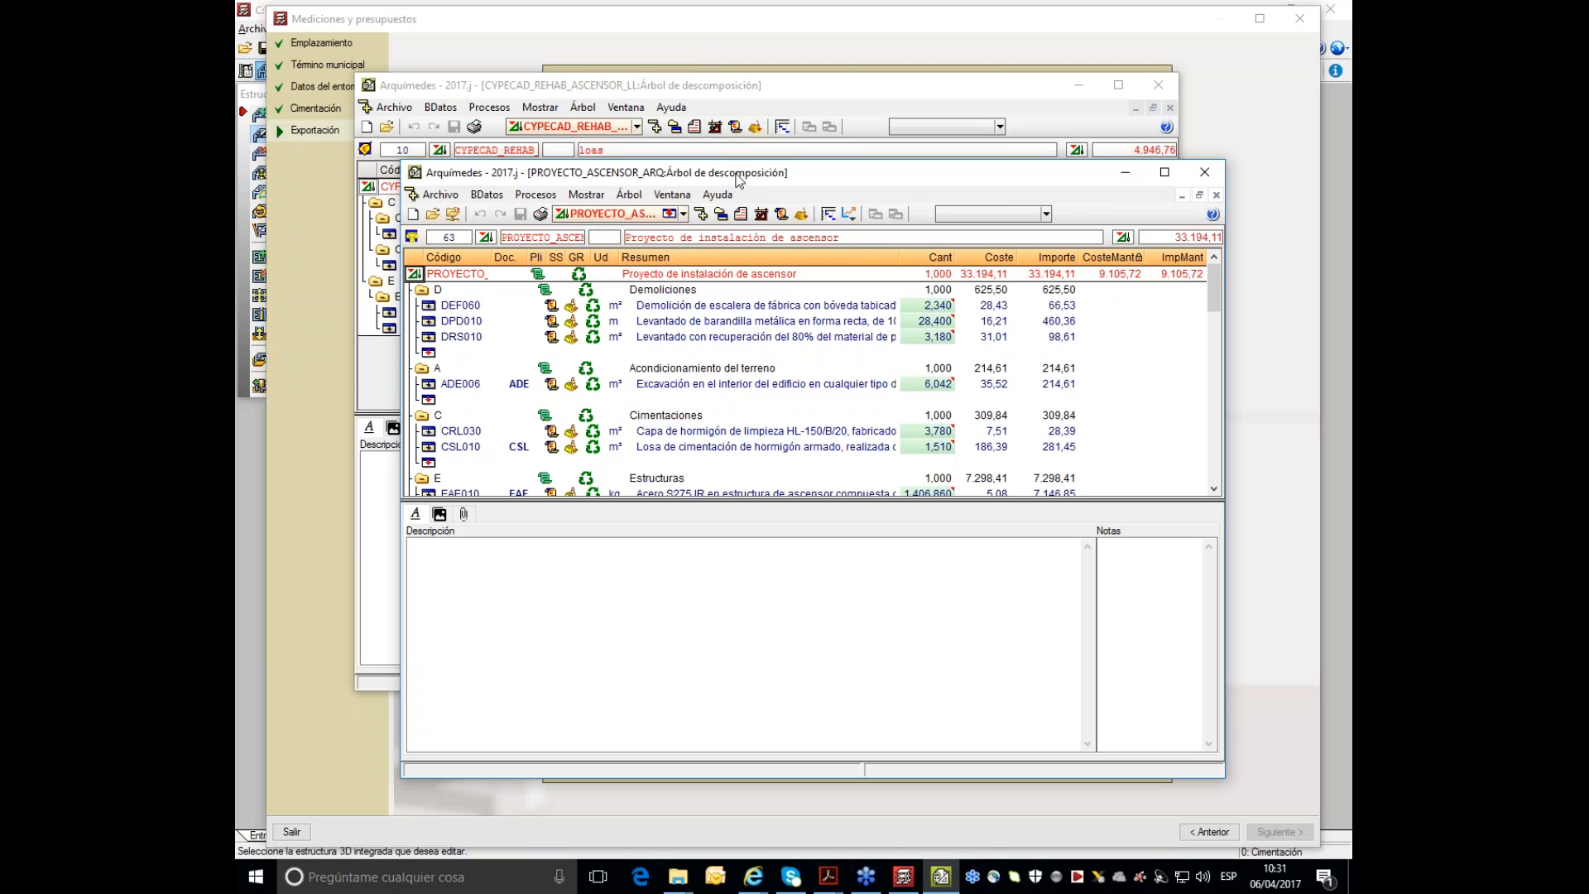
# - Look through the chapters of the elevator installation budget and place its window just below the exported budget's items
pyautogui.moveTo(739, 180); pyautogui.dragTo(646, 96)
pyautogui.scroll(-4, 551, 327)
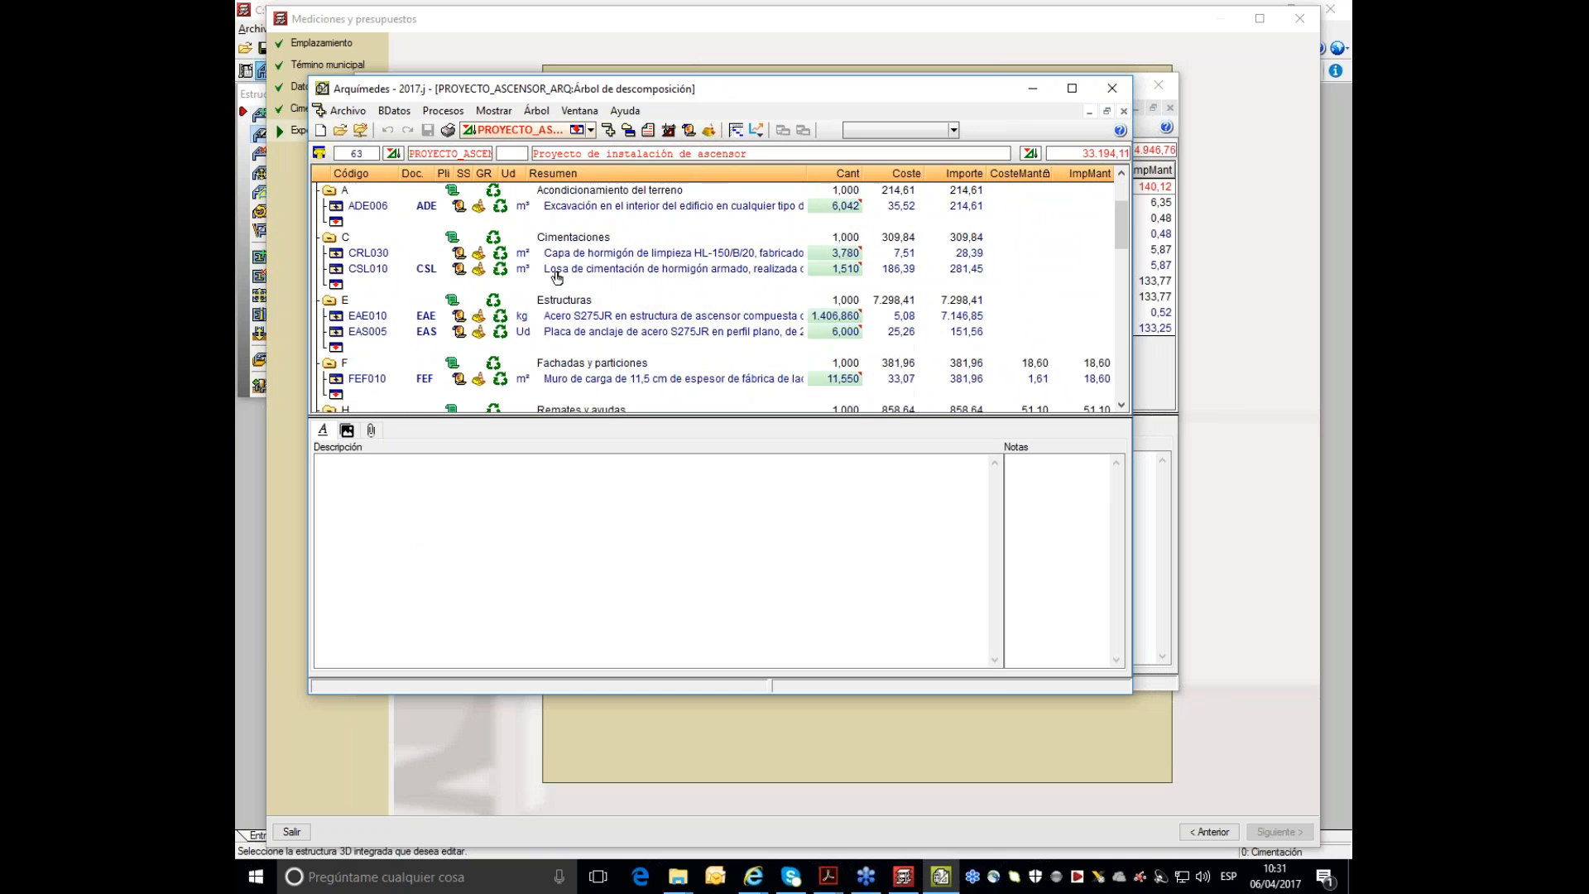
pyautogui.scroll(2, 563, 265)
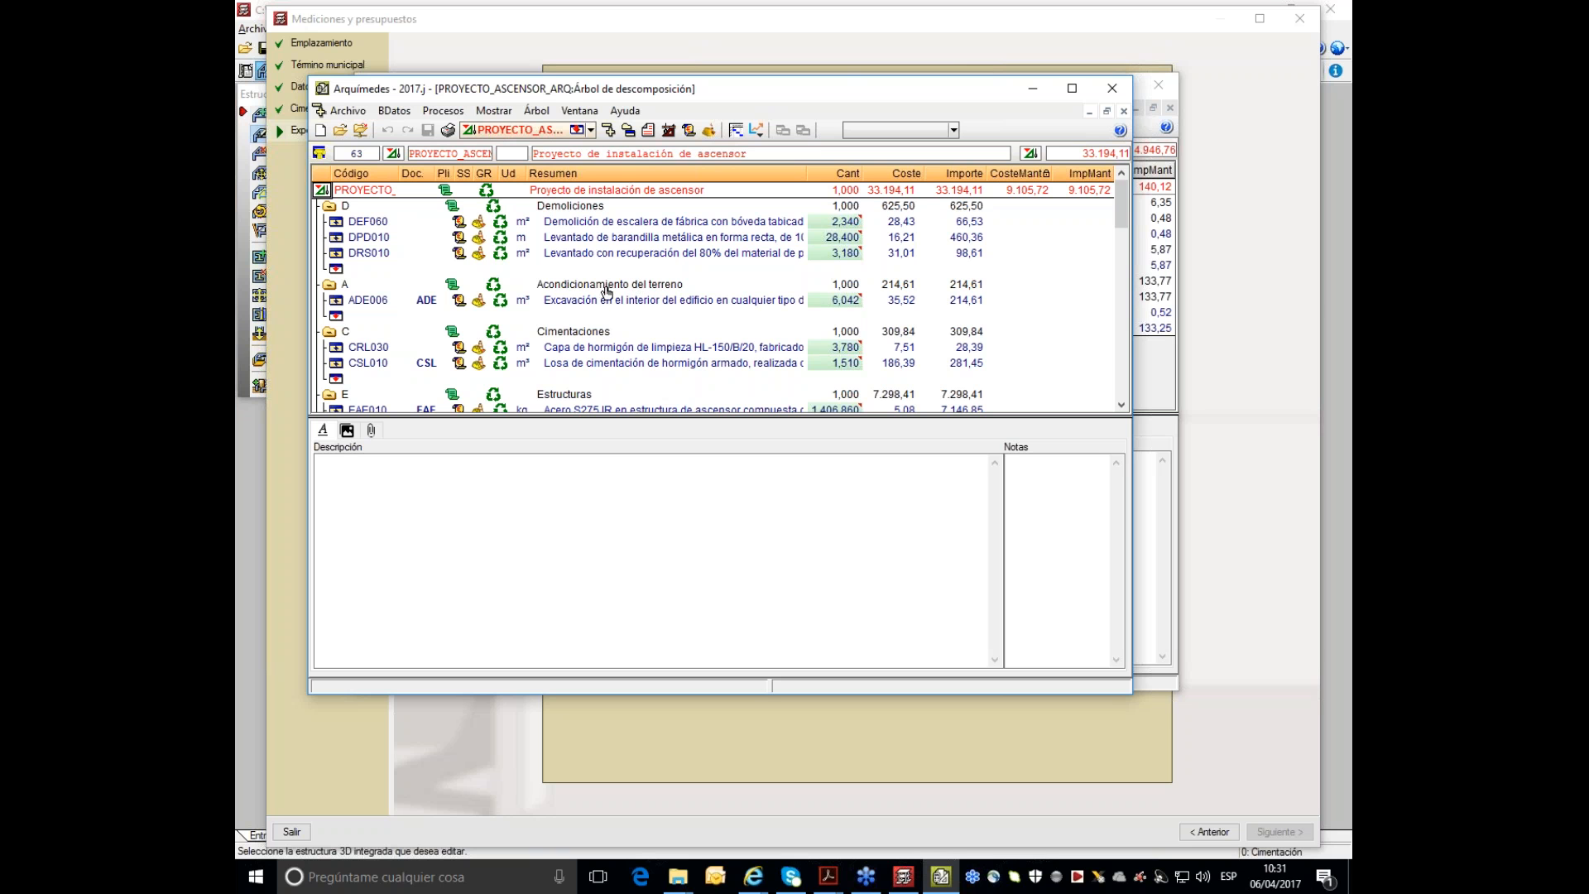
pyautogui.scroll(-1, 543, 358)
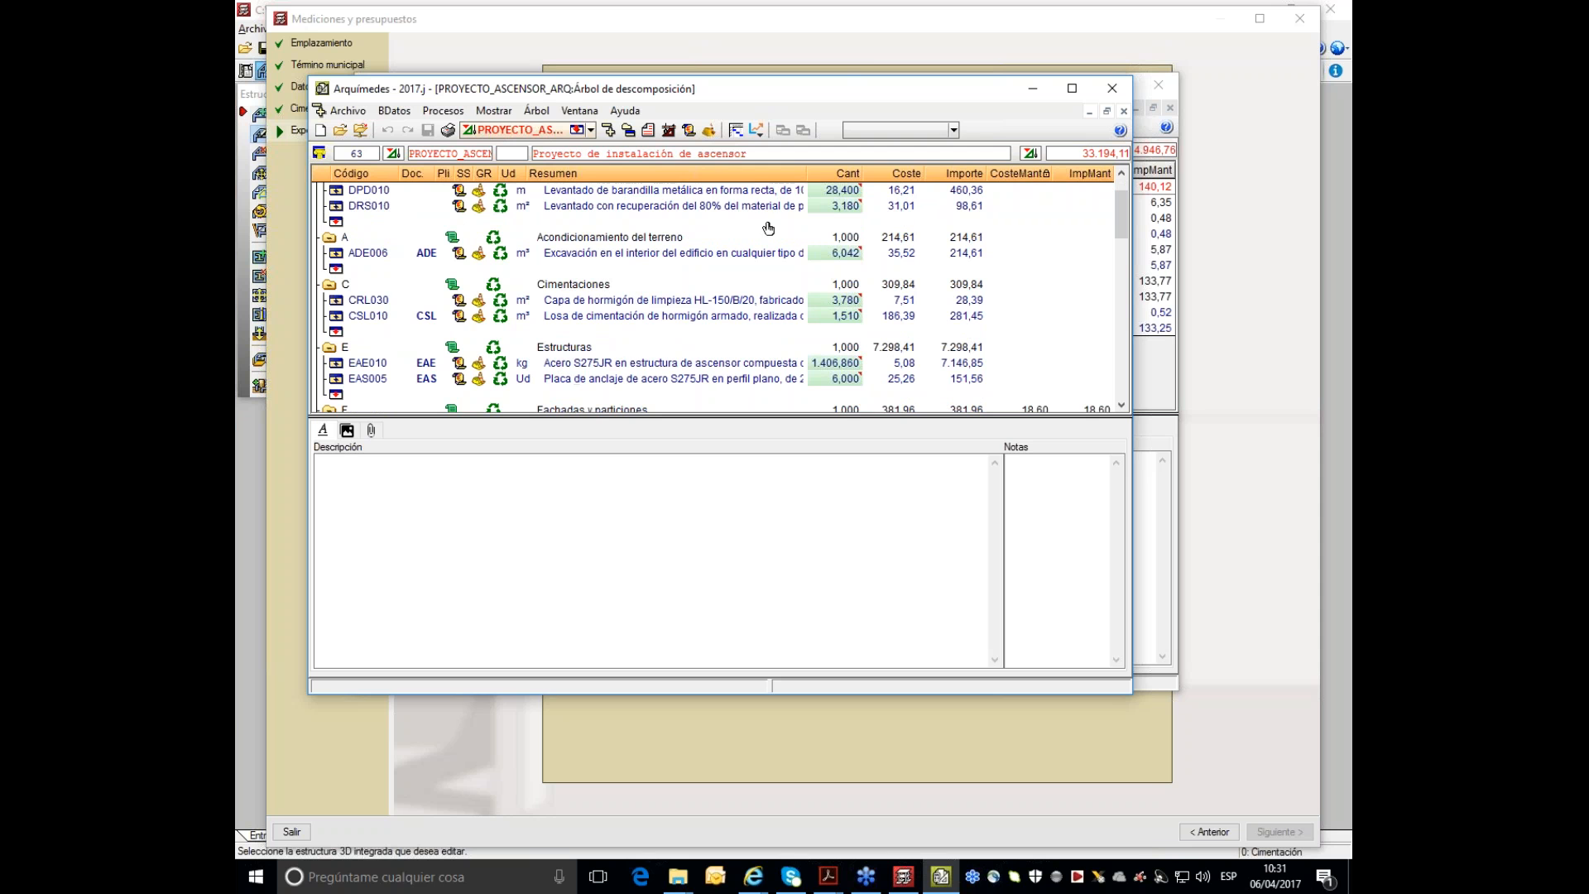
pyautogui.moveTo(856, 82); pyautogui.dragTo(856, 290)
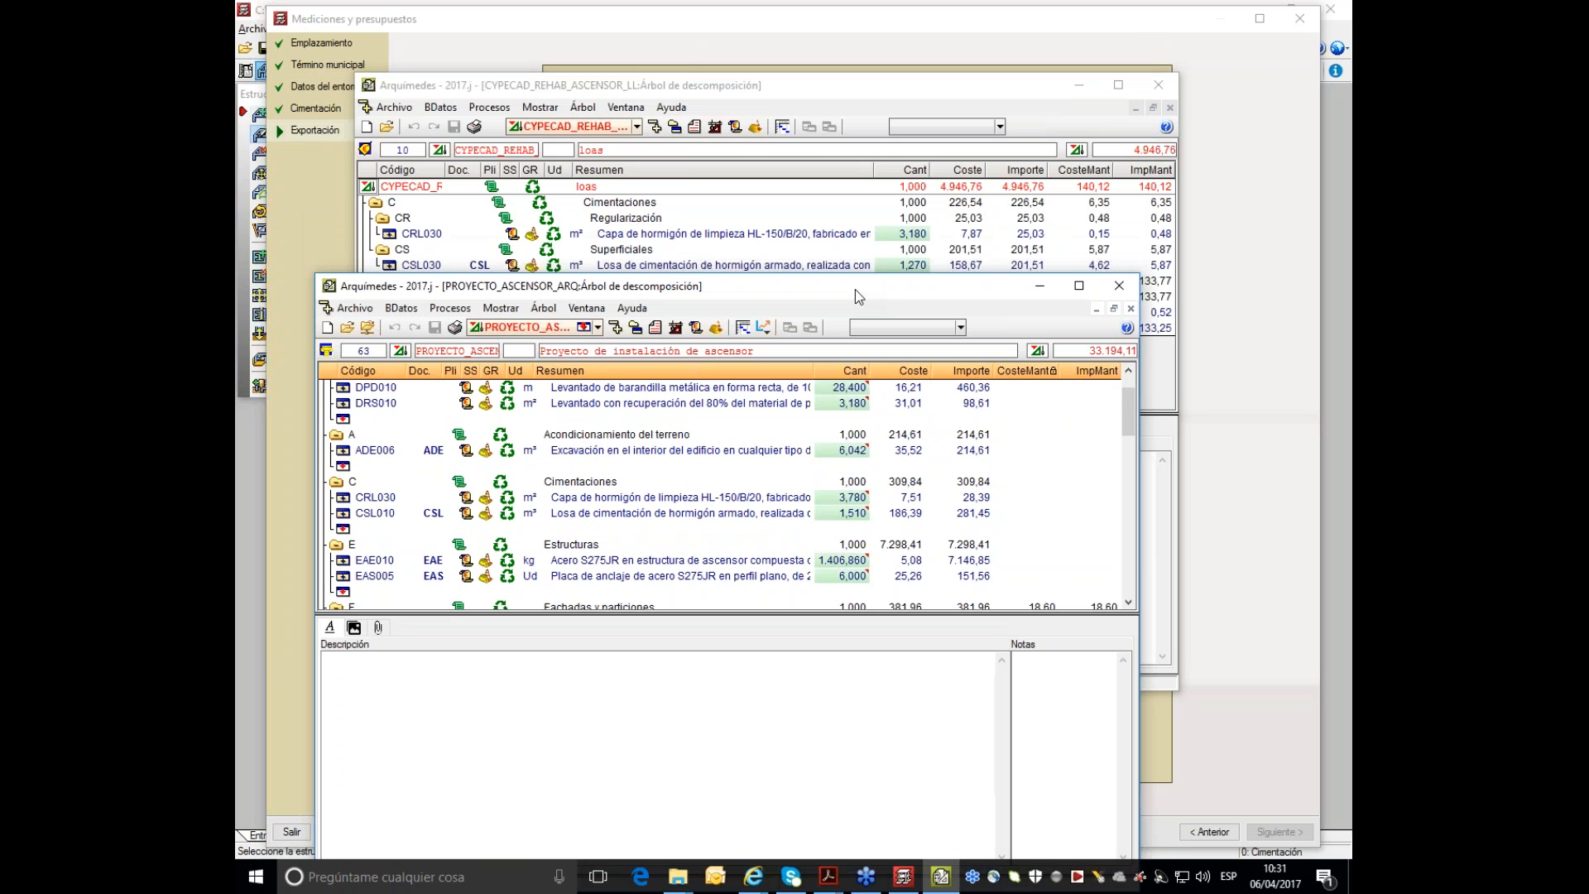
# - Try to transfer the CRL030 blinding concrete item from the exported budget to PROYECTO_ASCENSOR_ARQ
pyautogui.click(613, 234)
pyautogui.moveTo(612, 234); pyautogui.dragTo(745, 299)
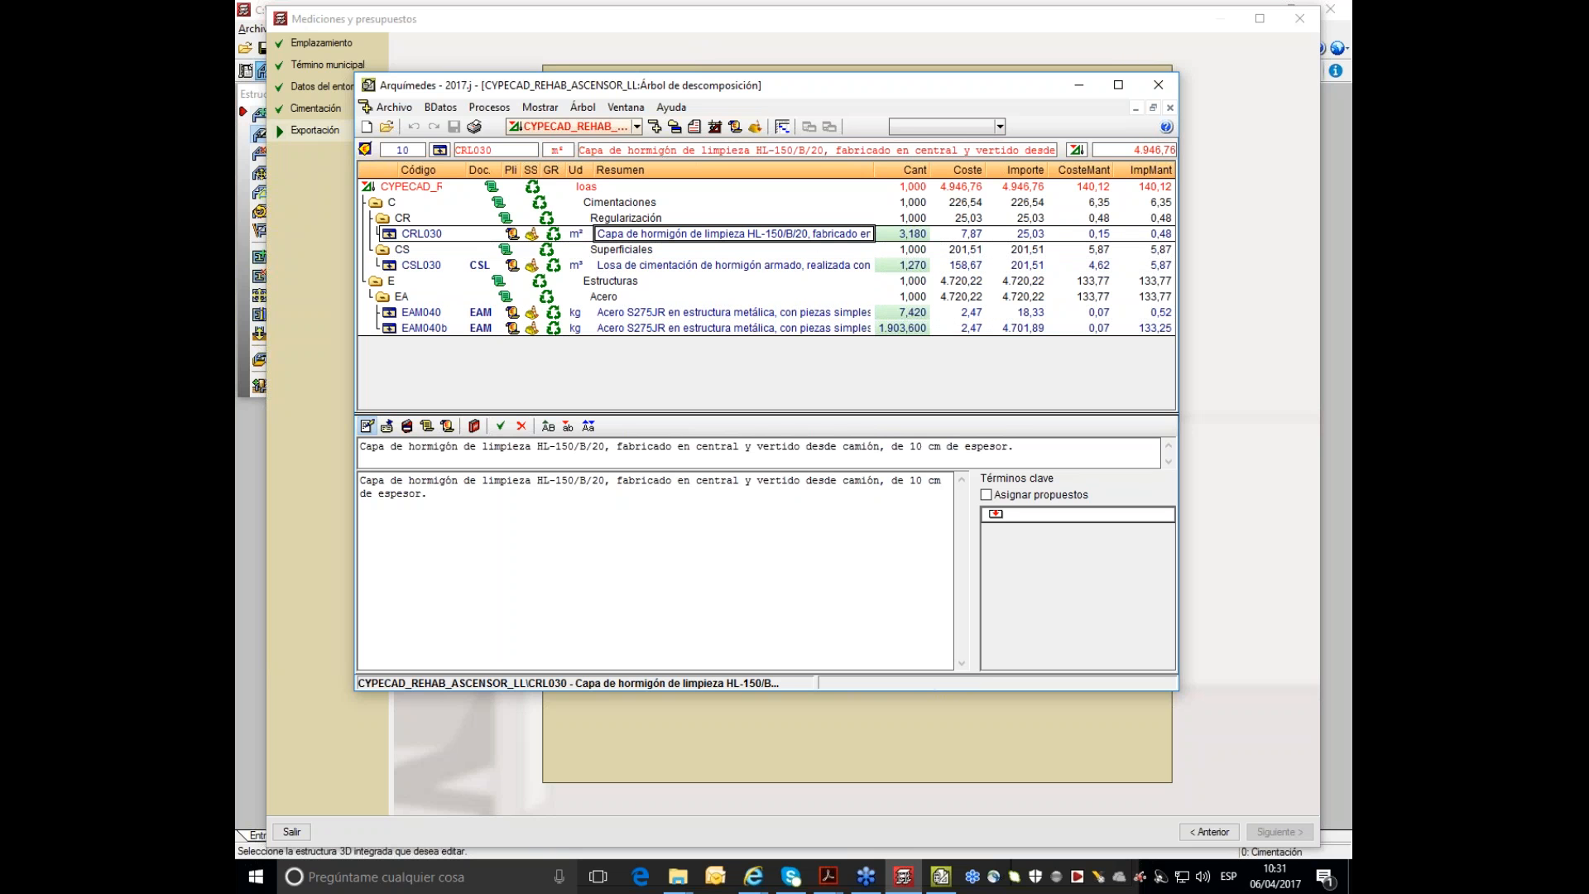
pyautogui.moveTo(911, 884); pyautogui.dragTo(710, 231)
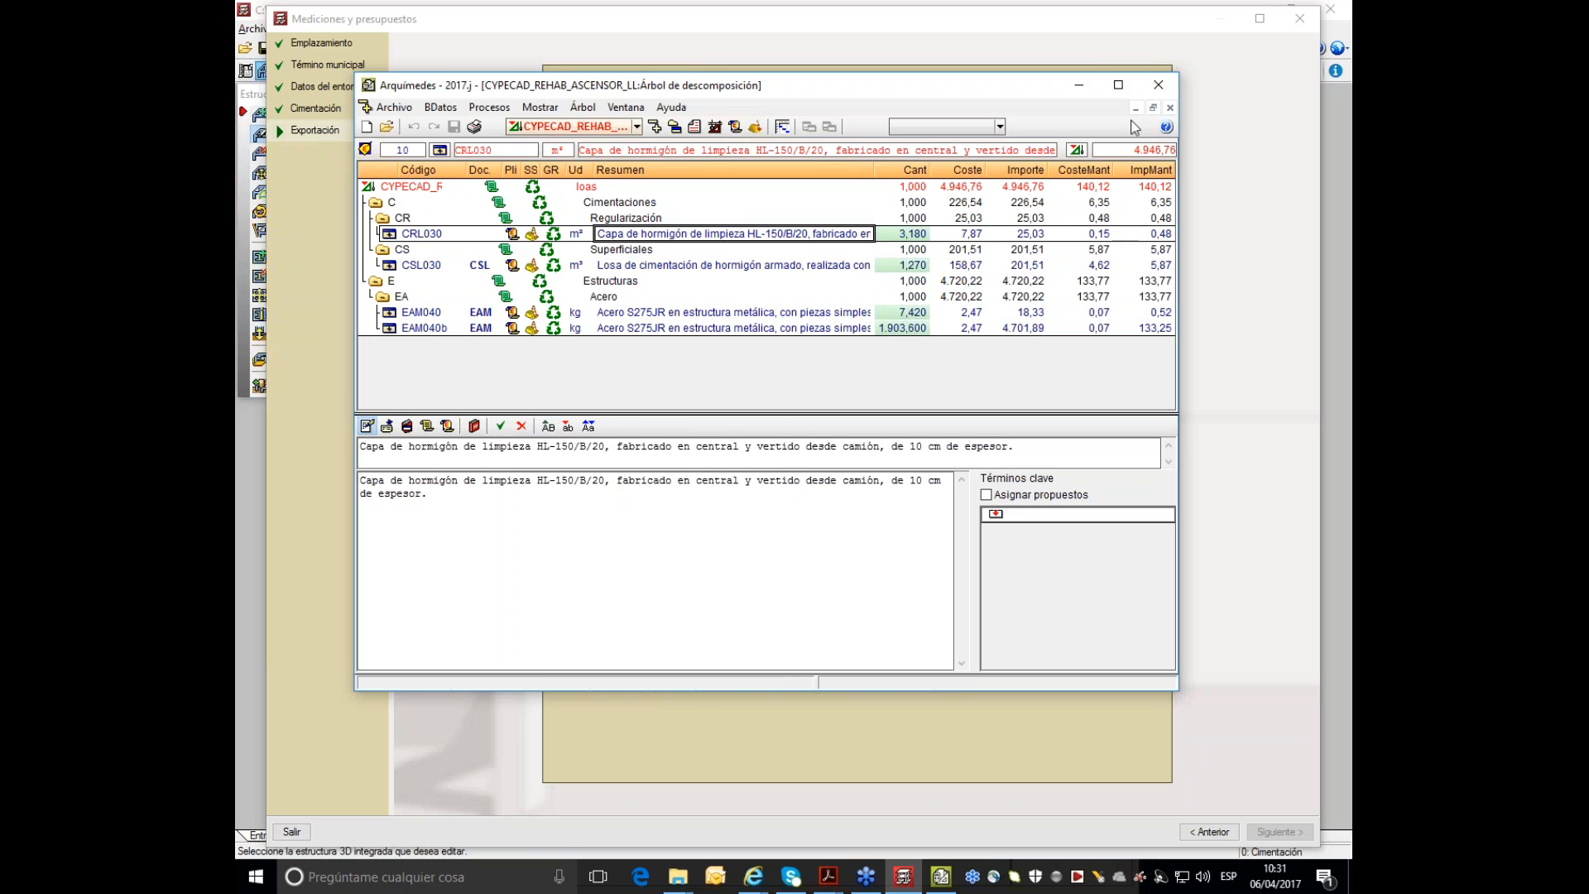
# - Restore the exported budget's tree view as a floating window inside Arquímedes and tile it vertically and horizontally
pyautogui.moveTo(1013, 92); pyautogui.dragTo(955, 105)
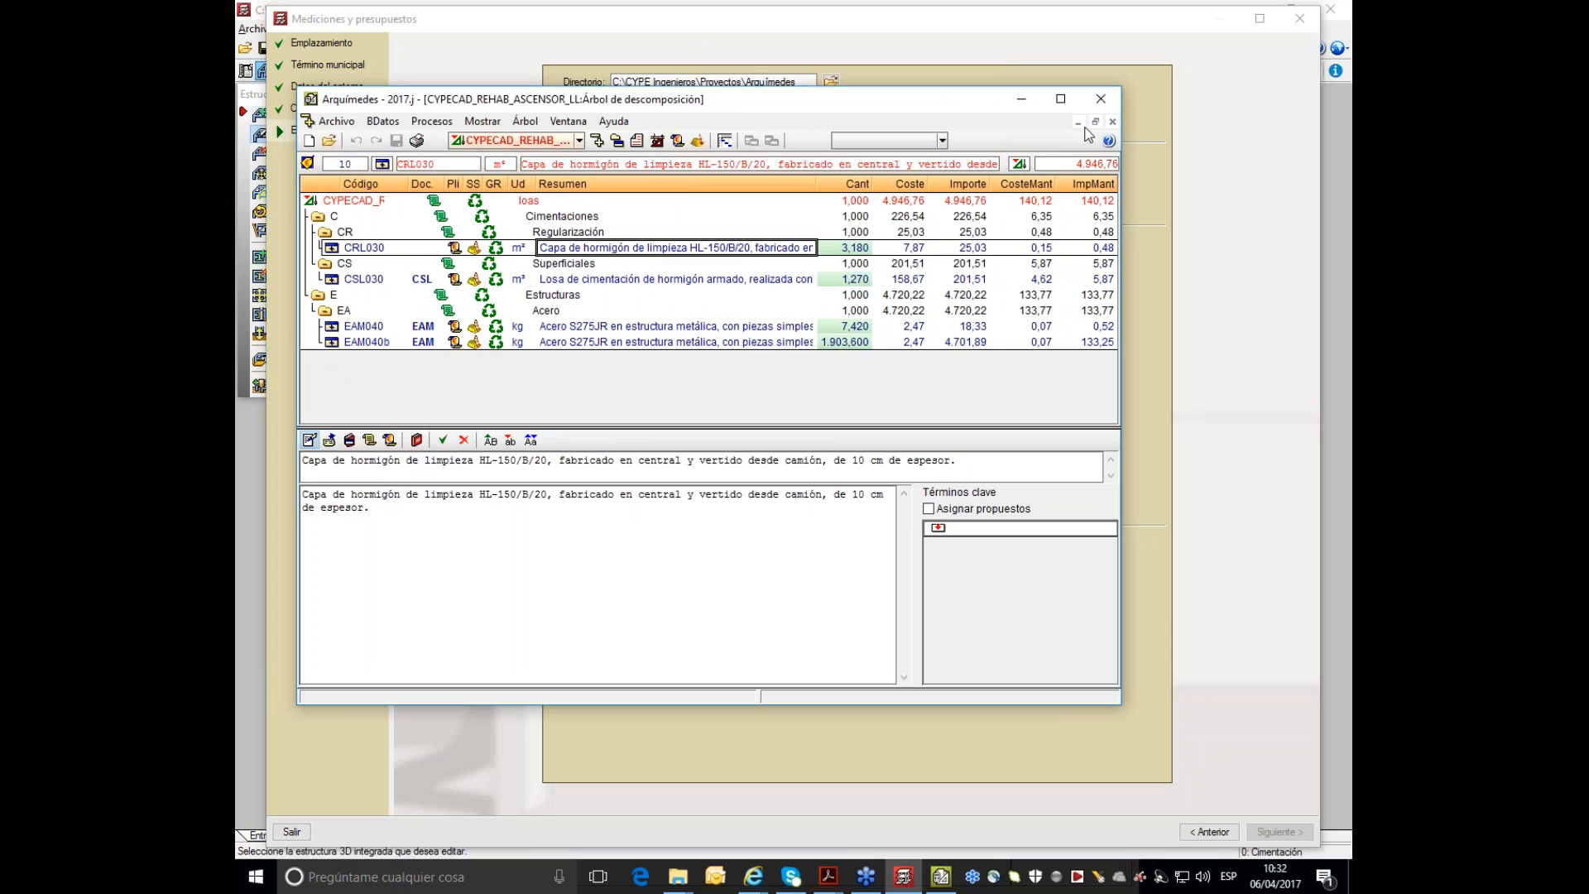
pyautogui.click(1095, 122)
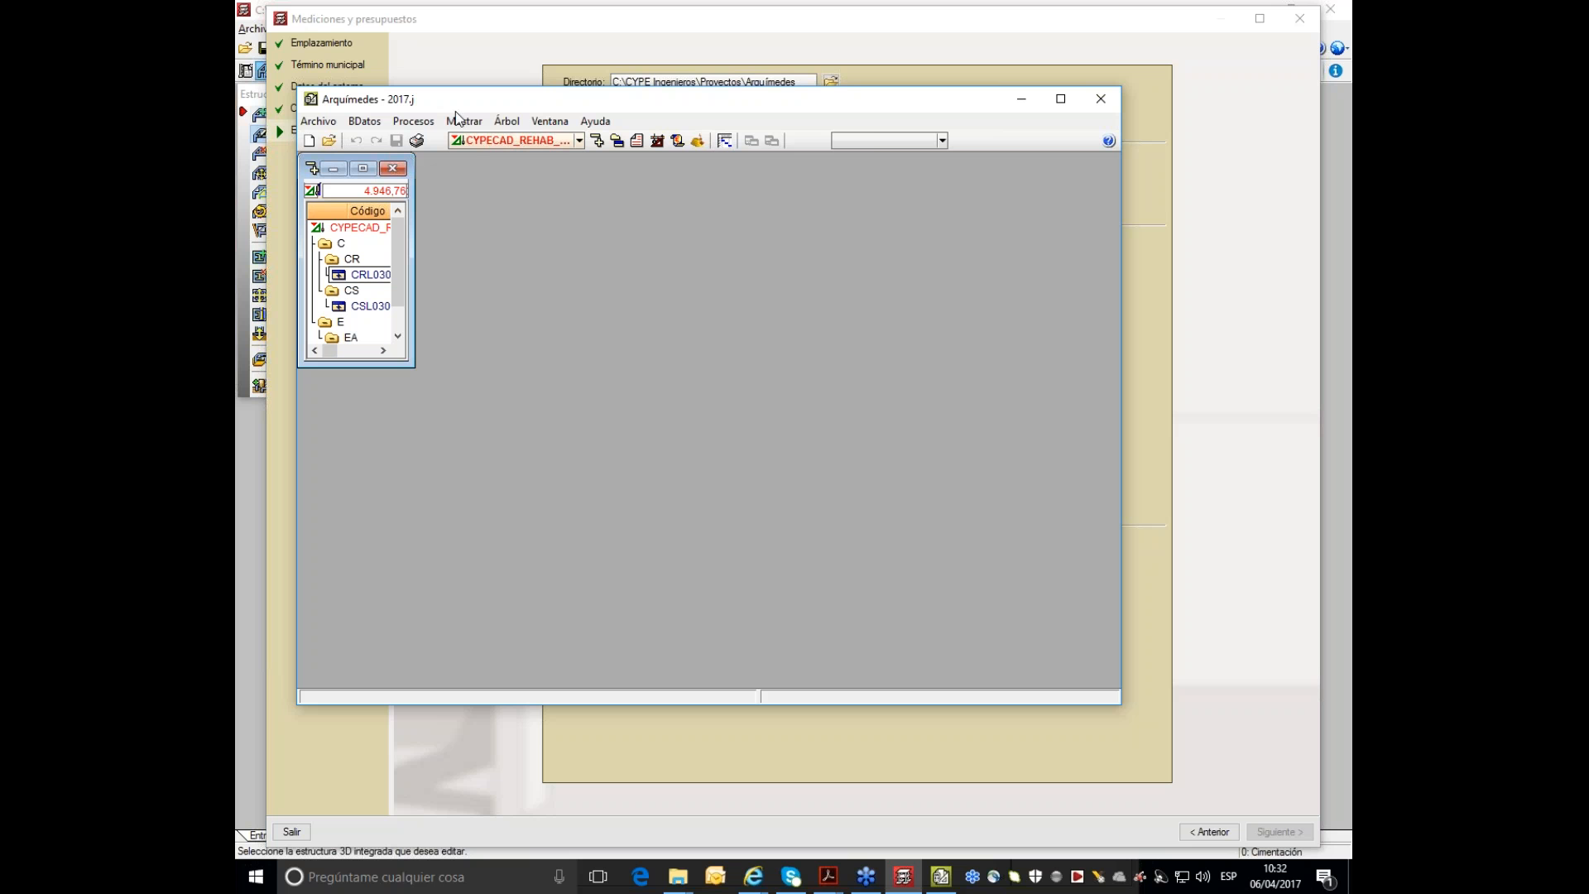
pyautogui.click(536, 123)
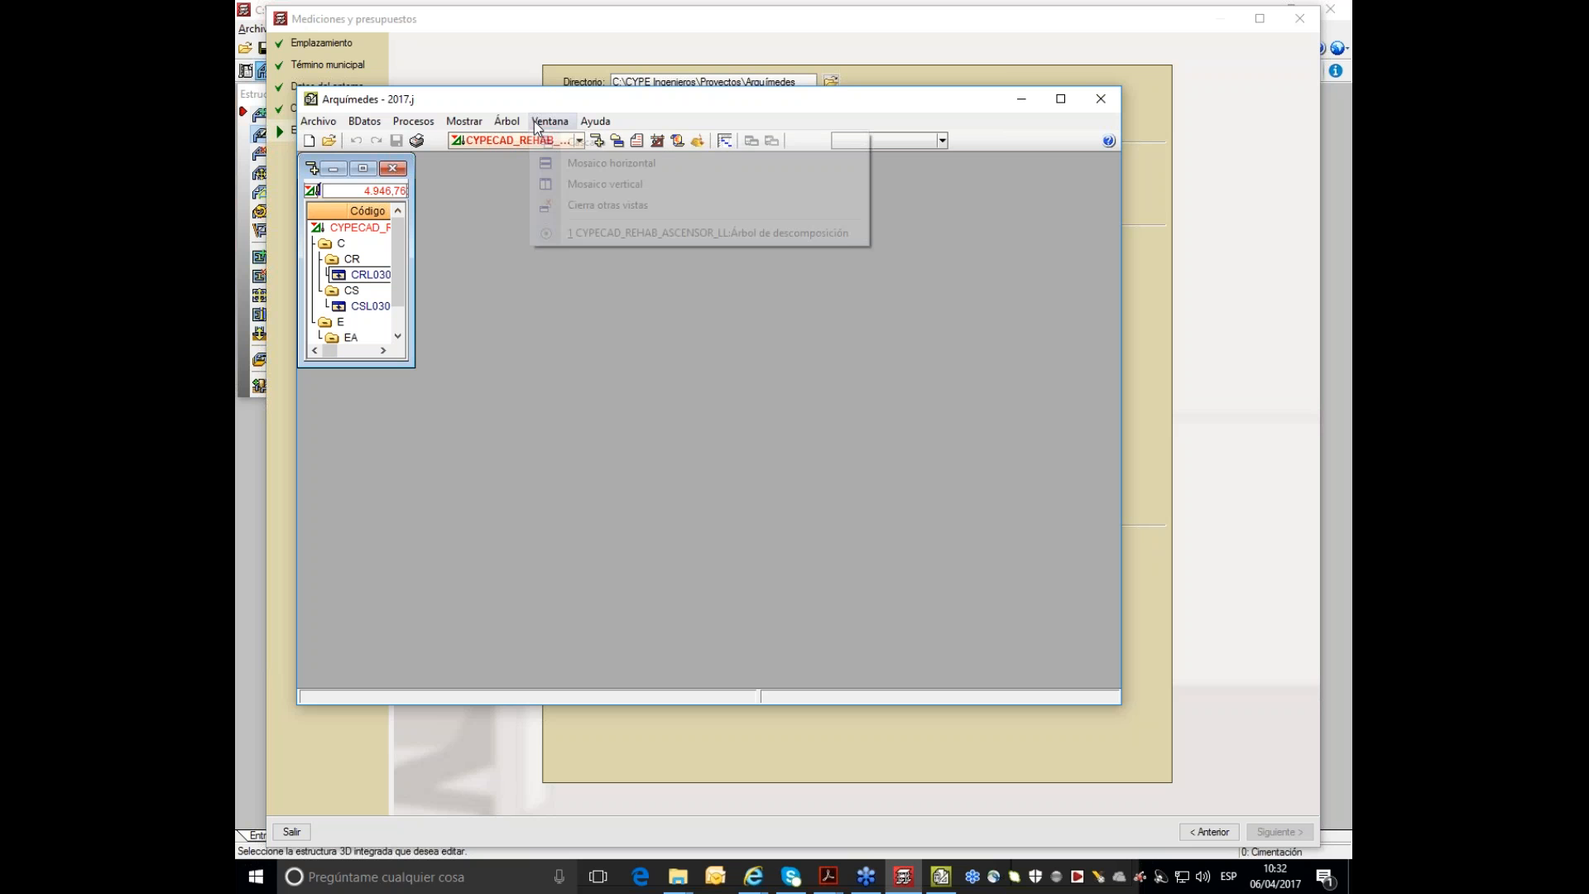
pyautogui.click(579, 183)
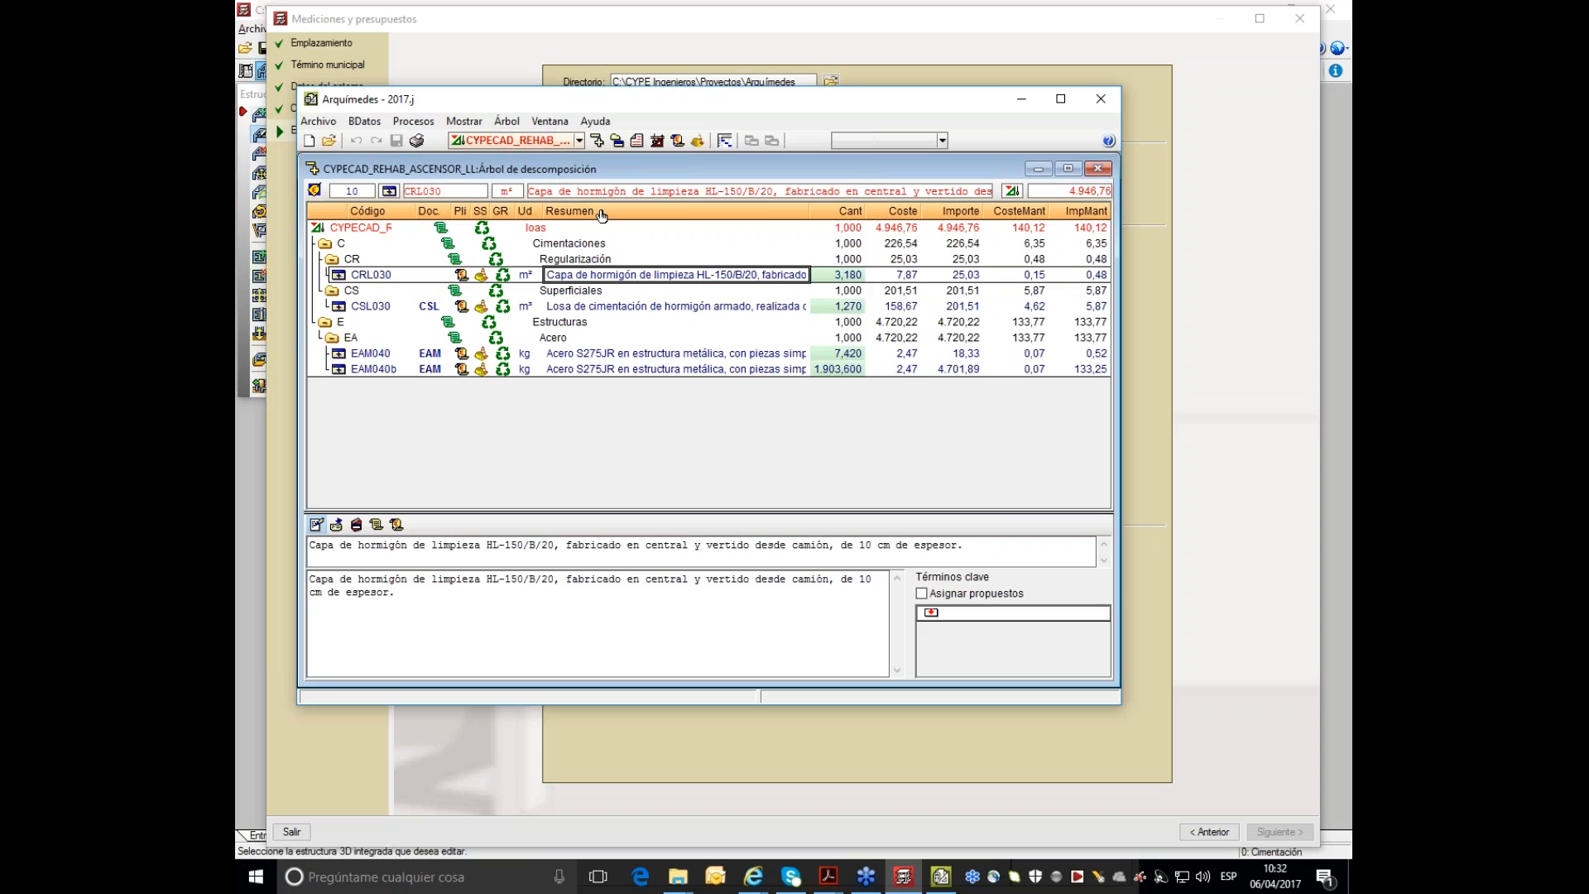
pyautogui.click(537, 122)
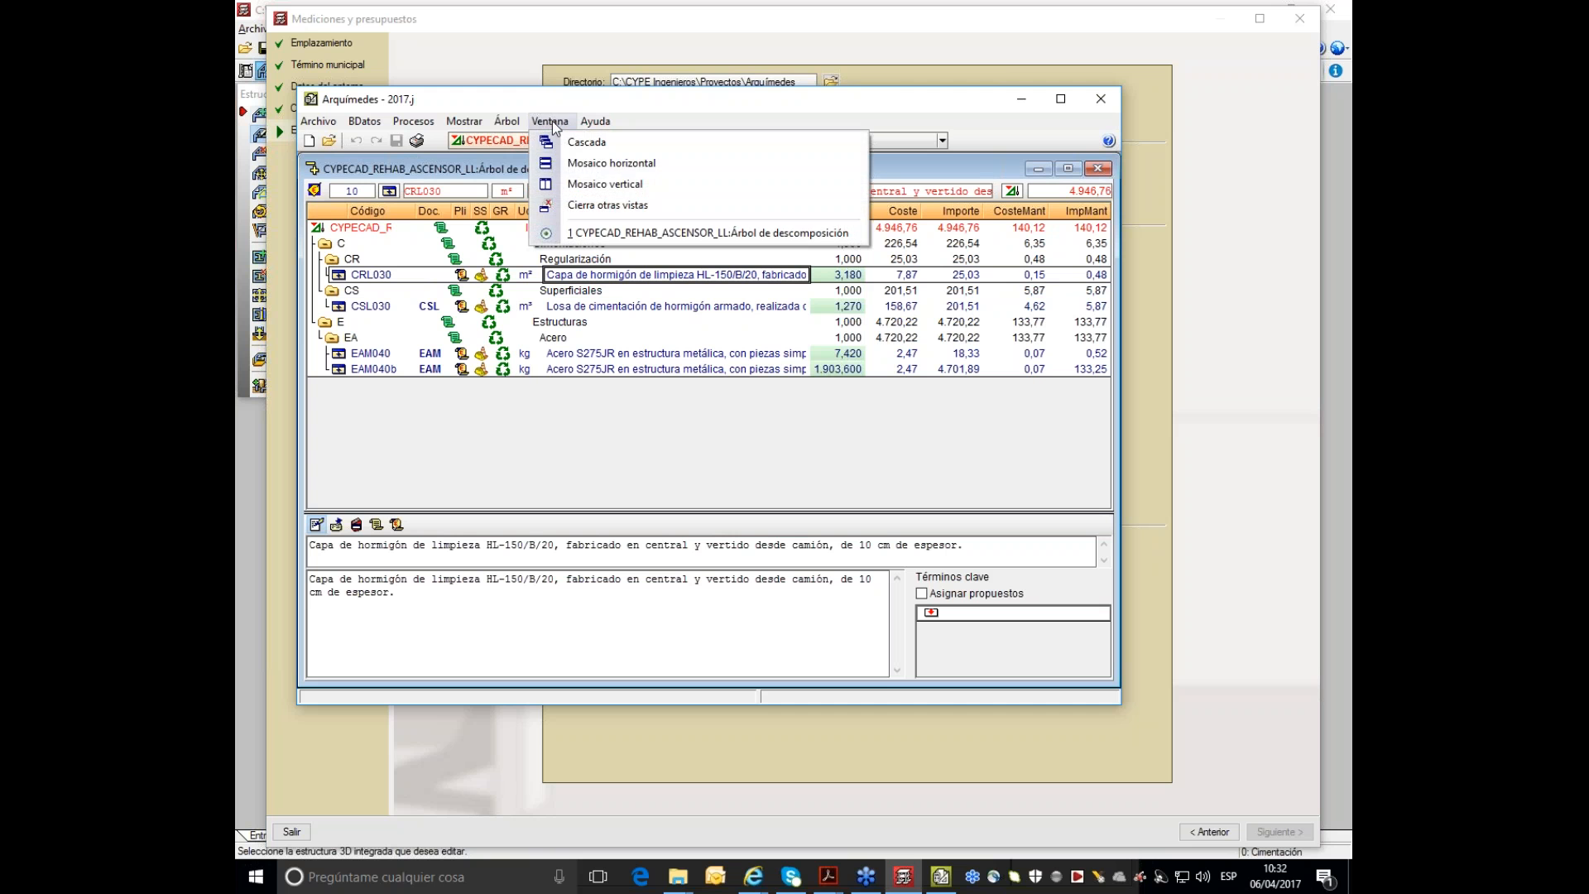
pyautogui.click(579, 163)
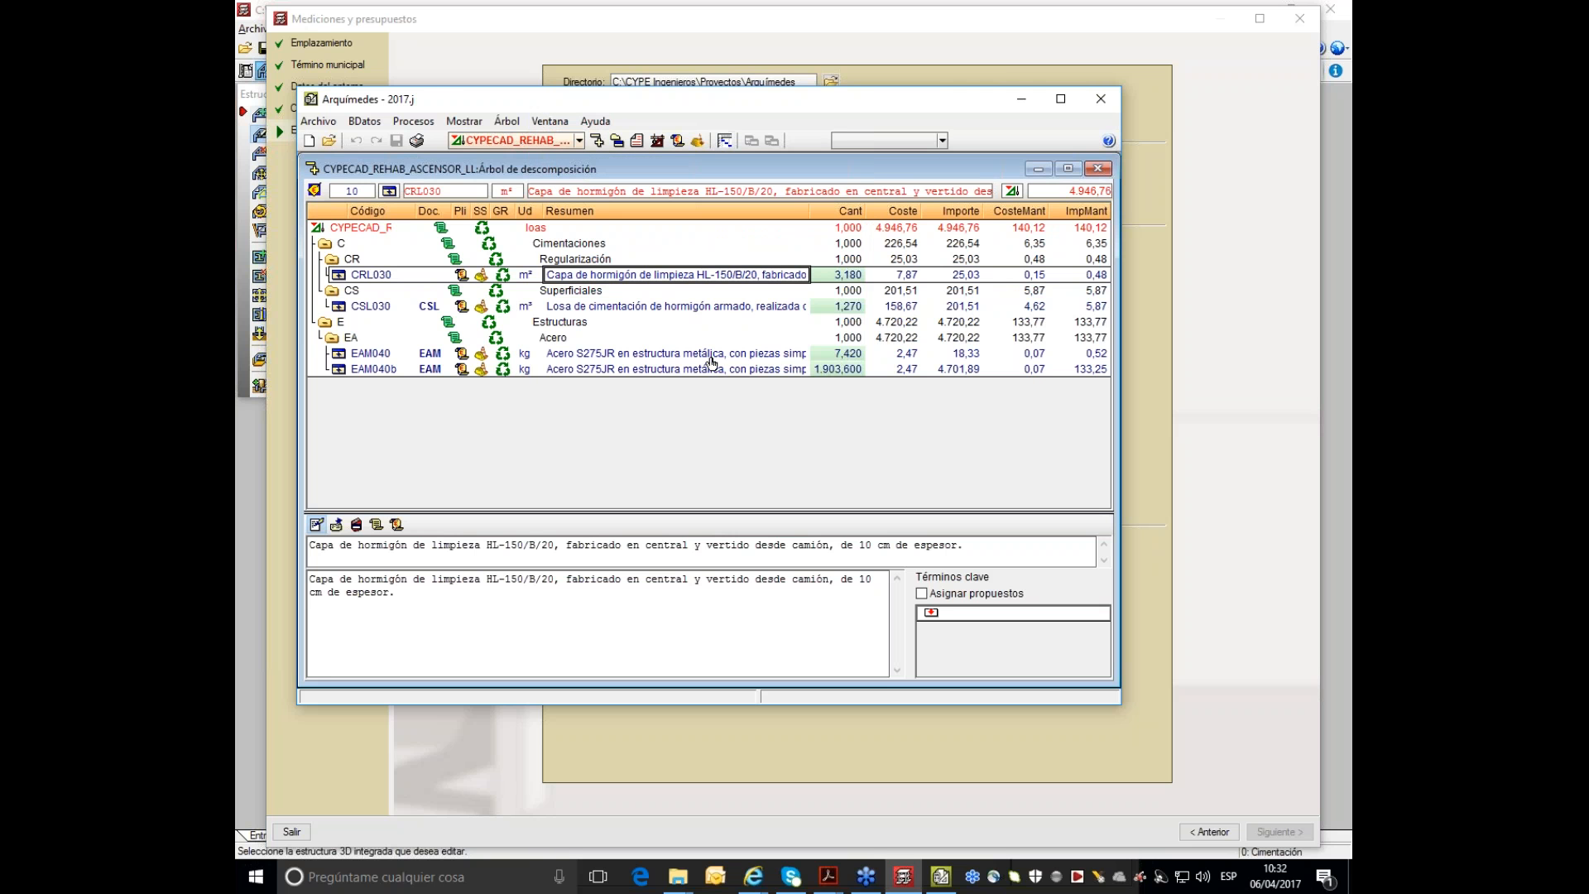
# - Arrange the PROYECTO_ASCENSOR_ARQ window beside the exported budget's item codes and select the CRL030 item in the exported budget
pyautogui.moveTo(707, 104); pyautogui.dragTo(712, 154)
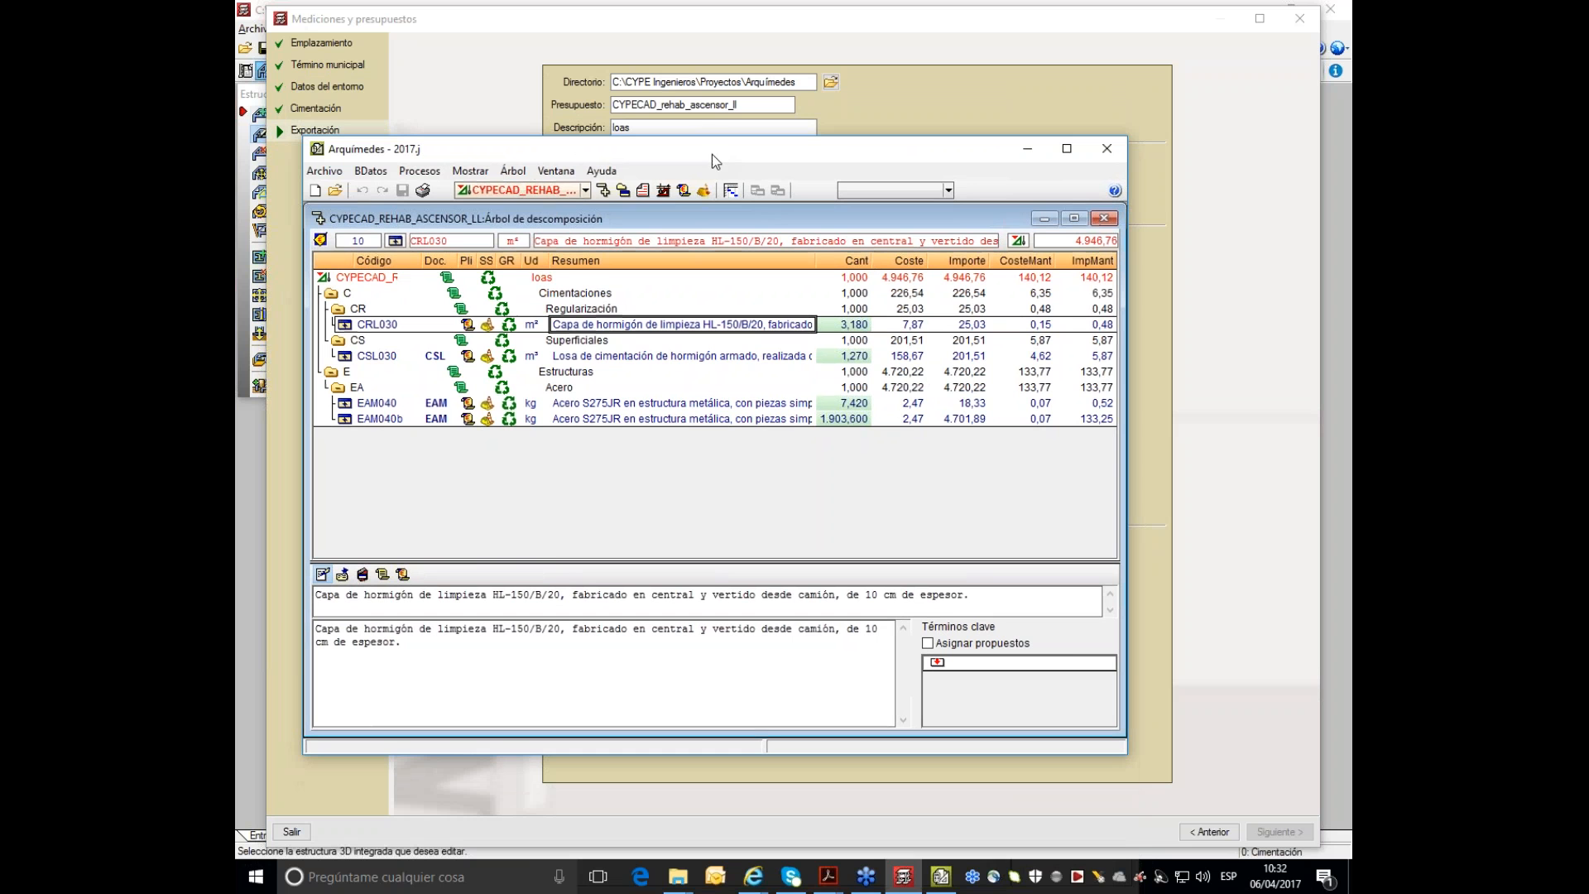
pyautogui.click(940, 879)
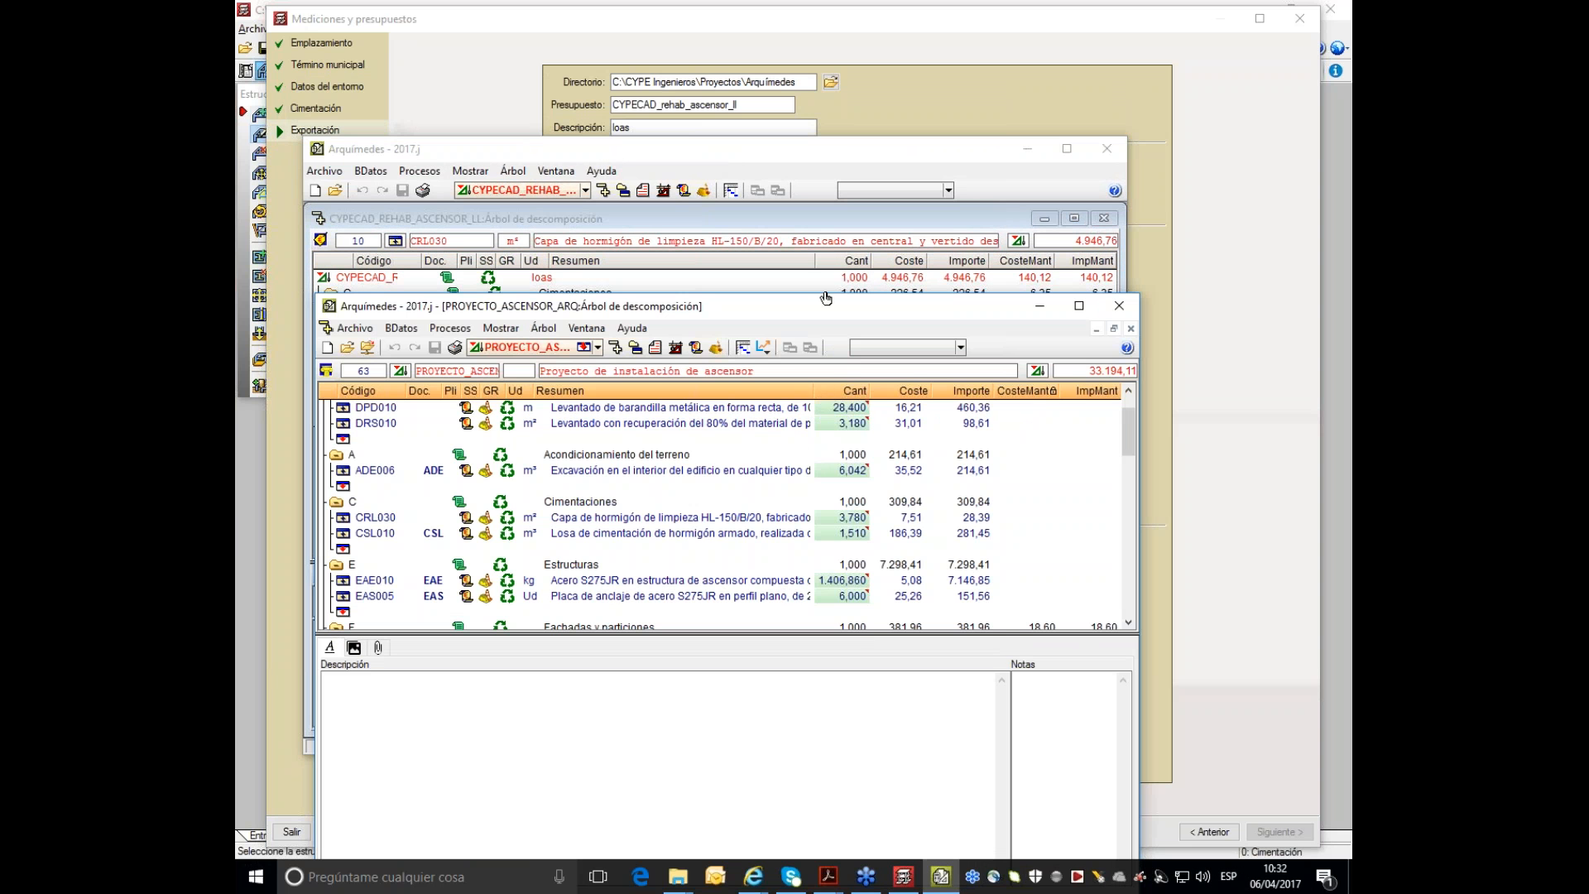
pyautogui.moveTo(855, 313); pyautogui.dragTo(984, 250)
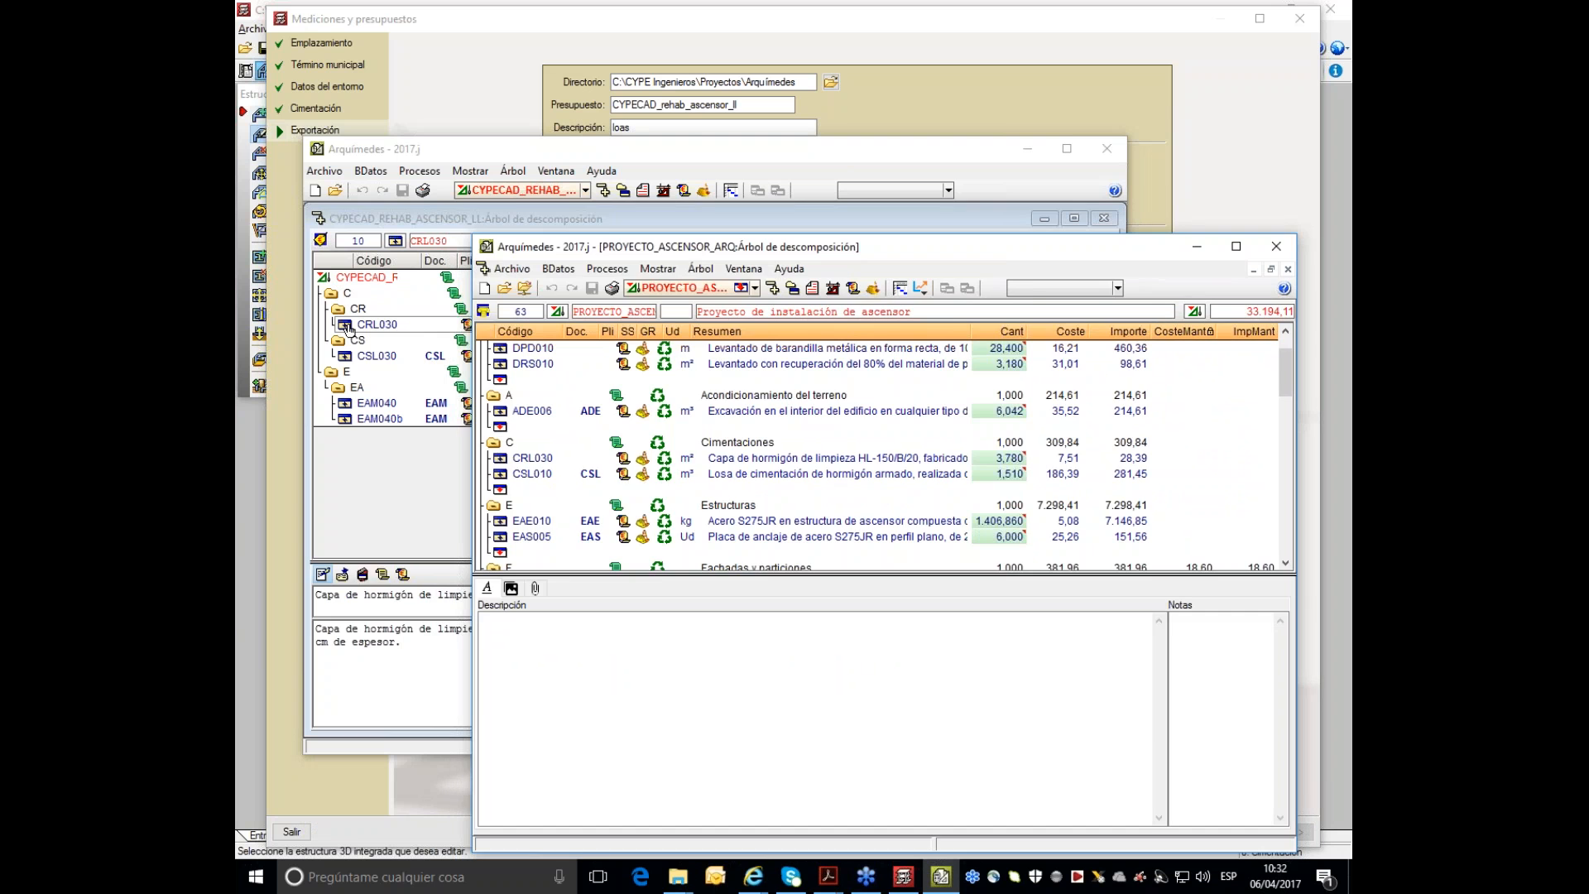
pyautogui.click(350, 326)
pyautogui.click(374, 326)
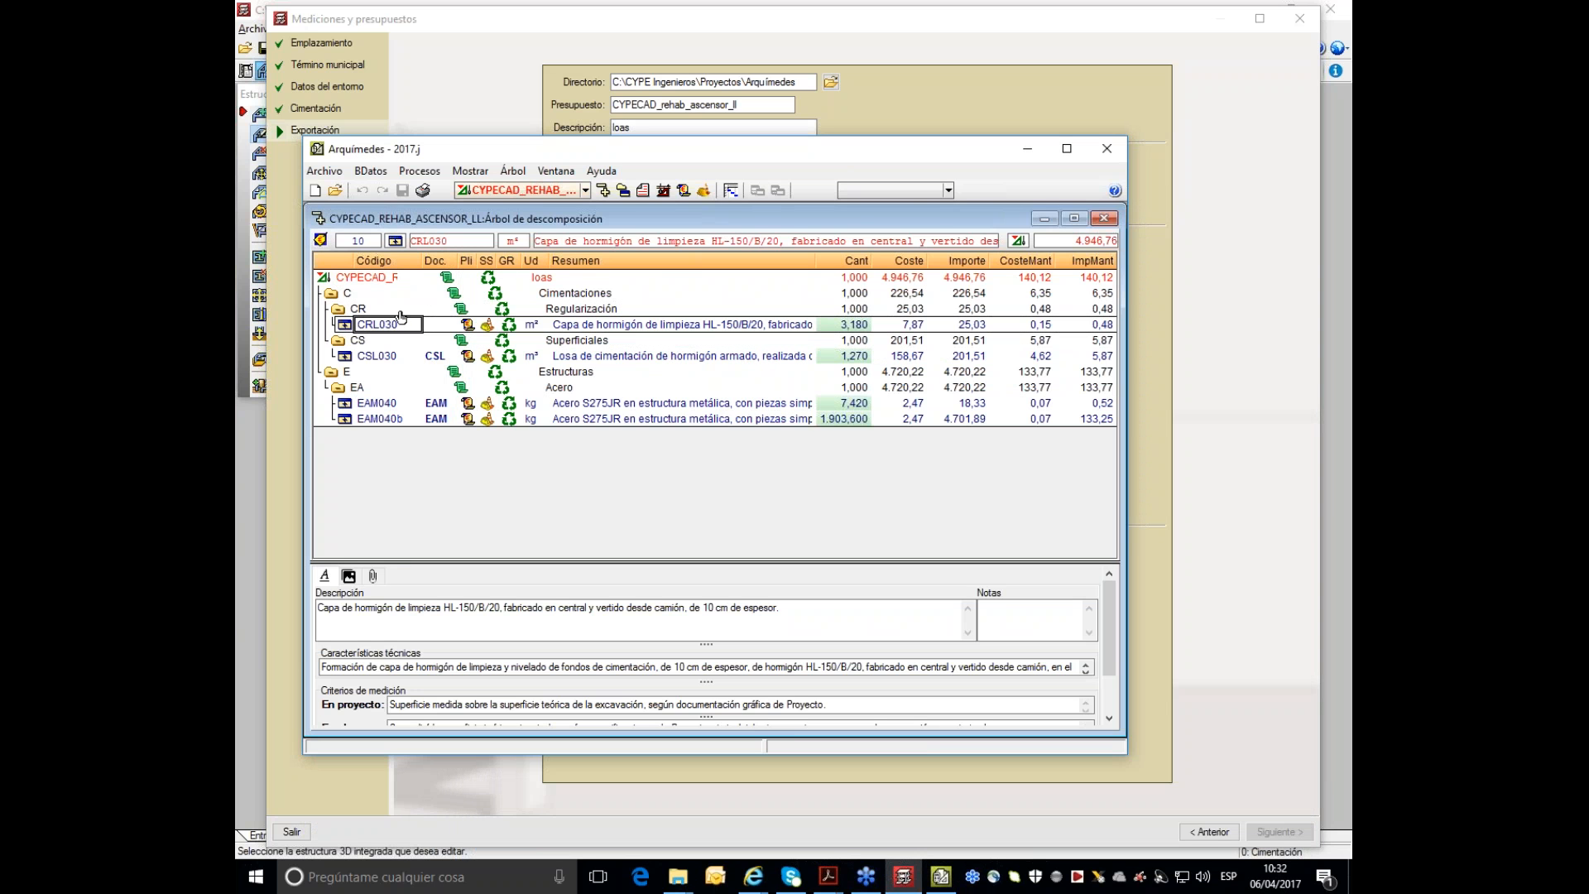
pyautogui.click(320, 174)
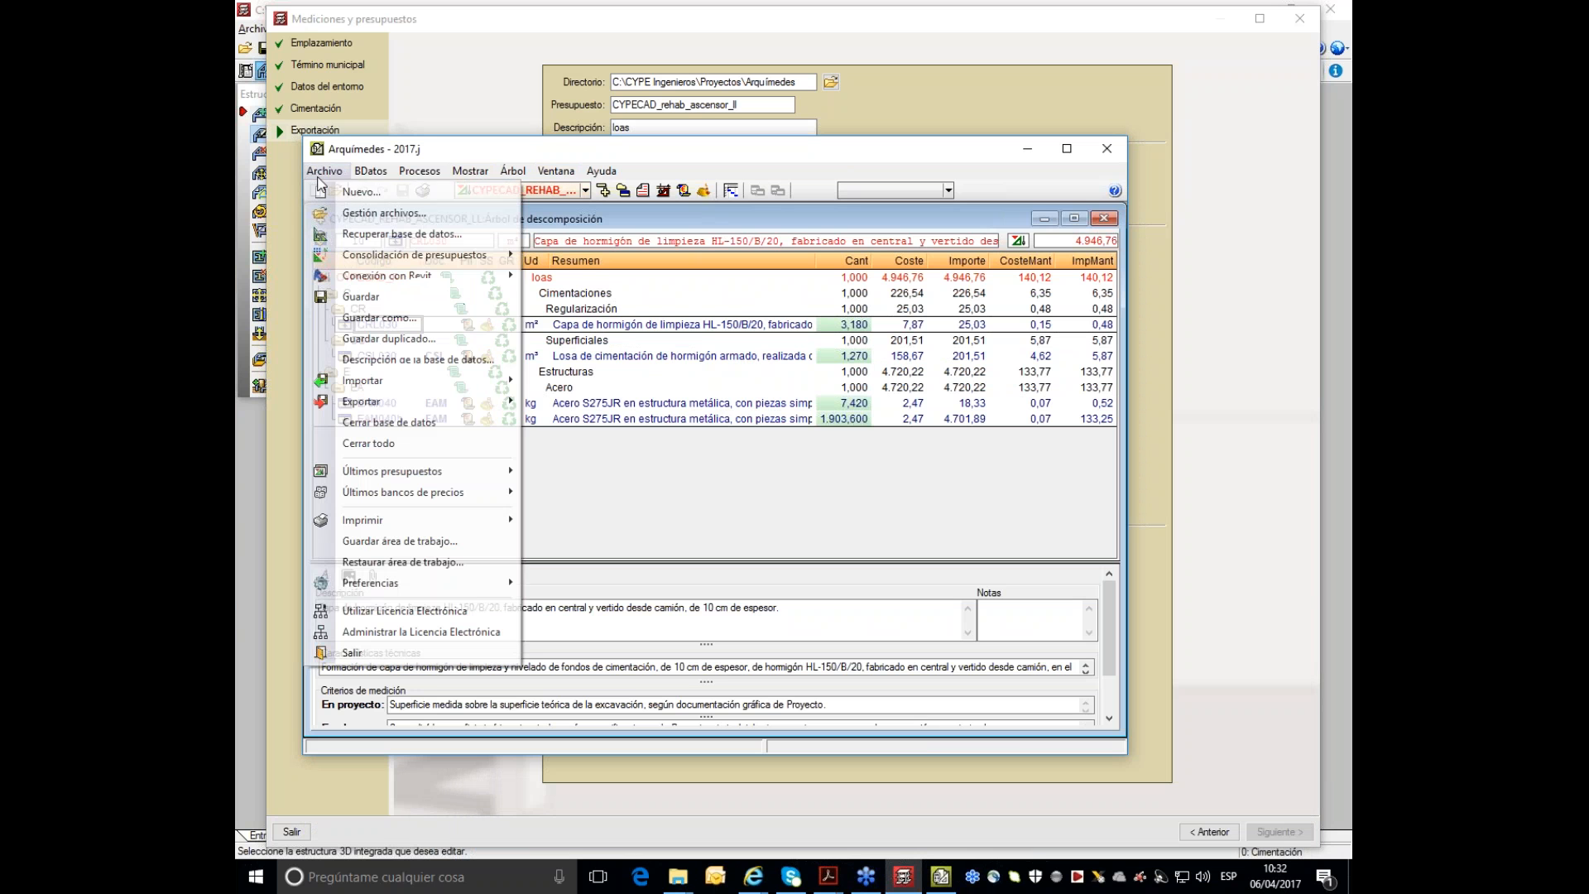
pyautogui.click(346, 217)
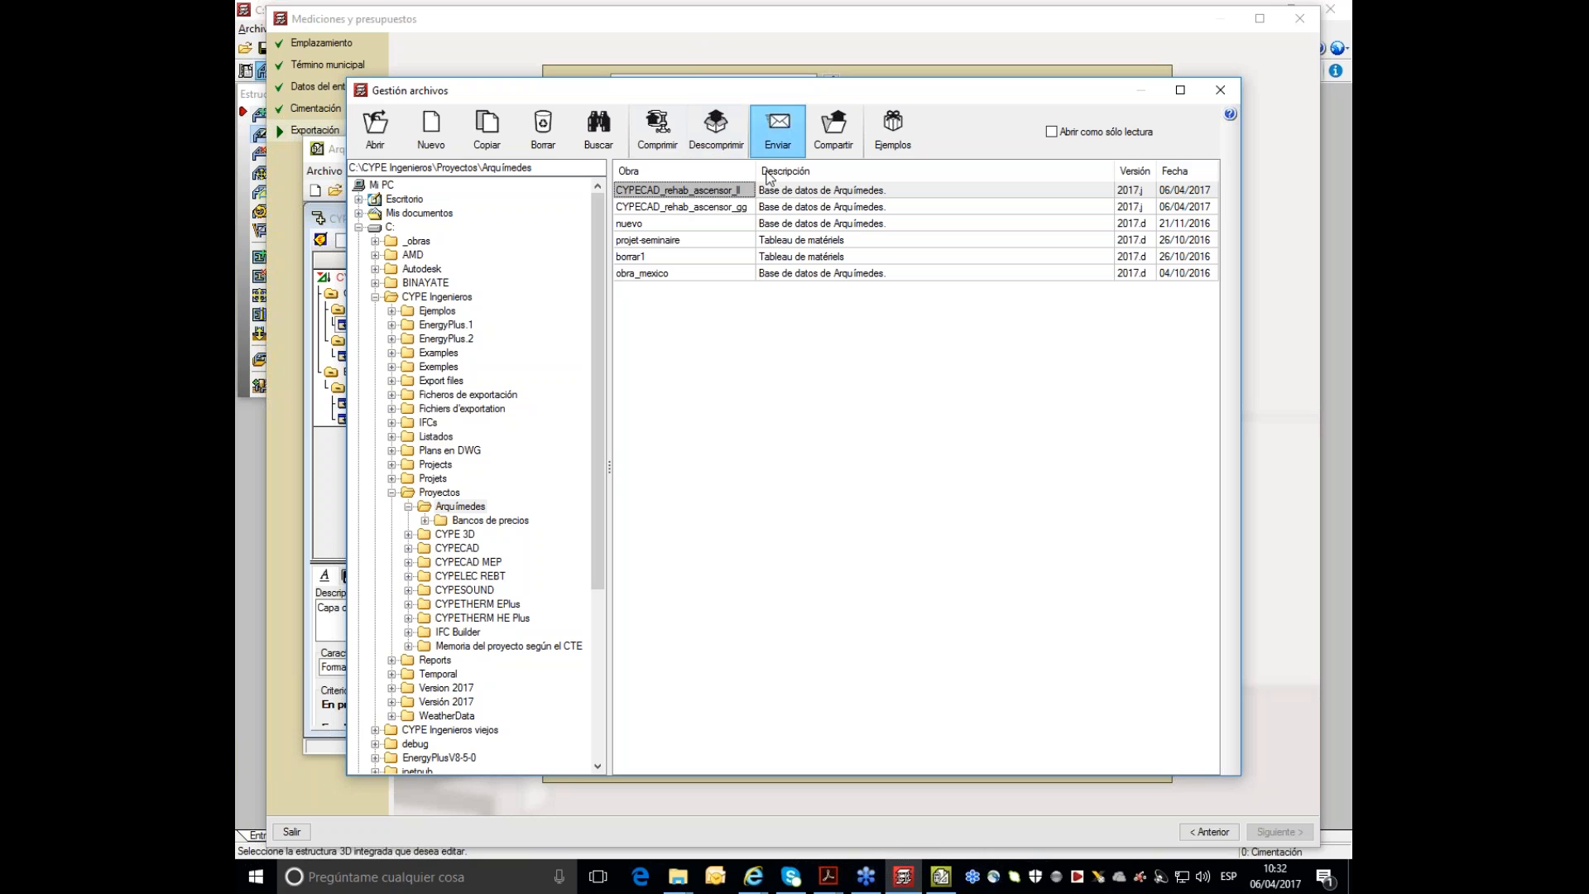
pyautogui.moveTo(609, 99); pyautogui.dragTo(679, 117)
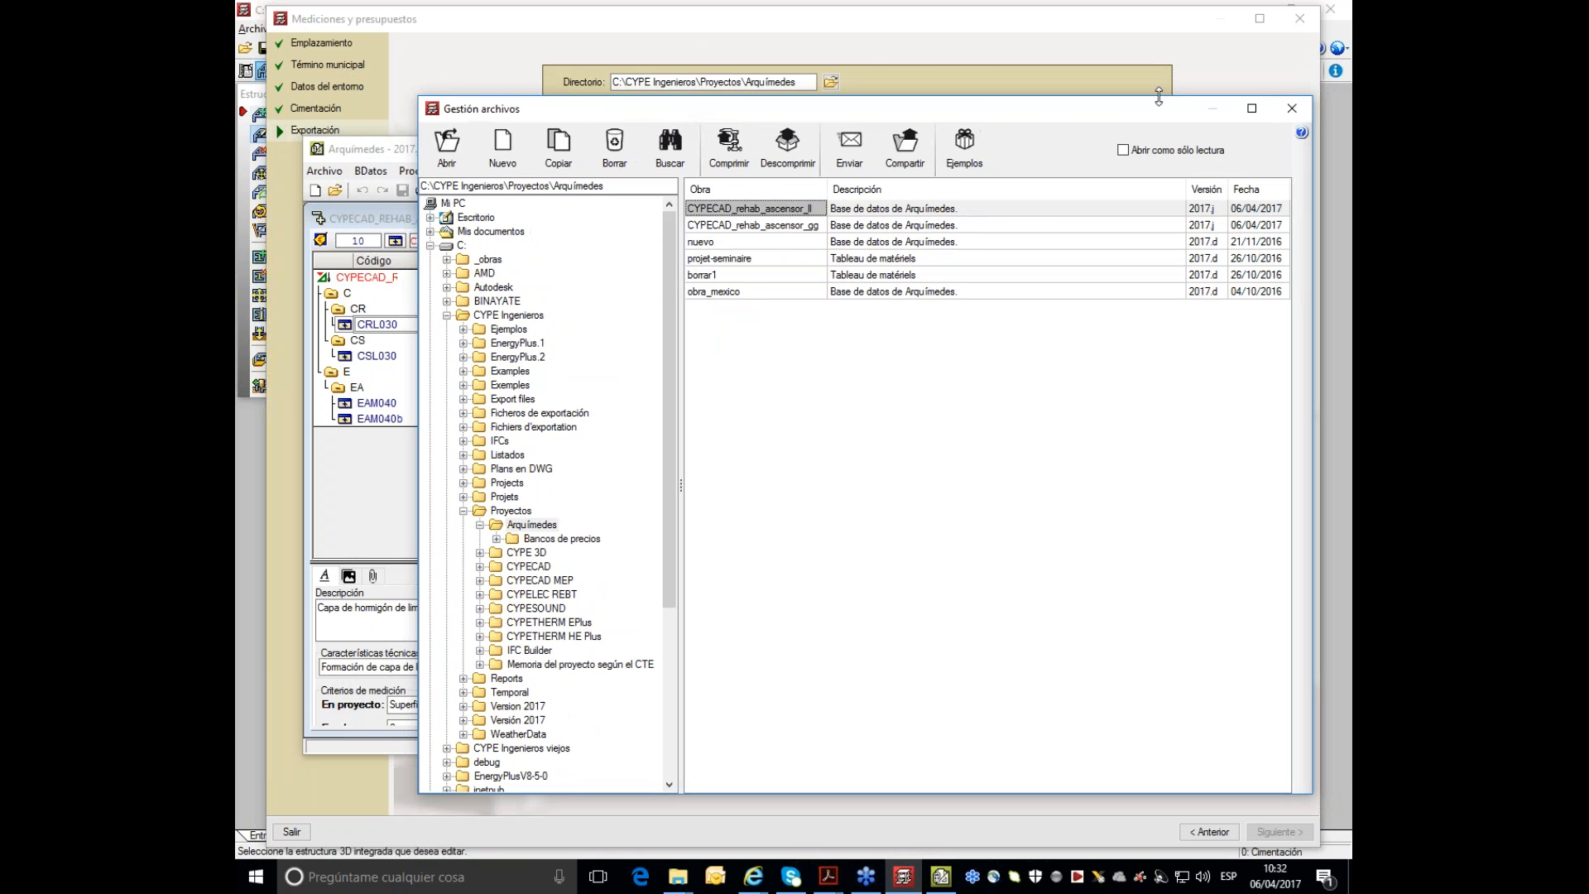
pyautogui.click(1294, 108)
pyautogui.click(325, 171)
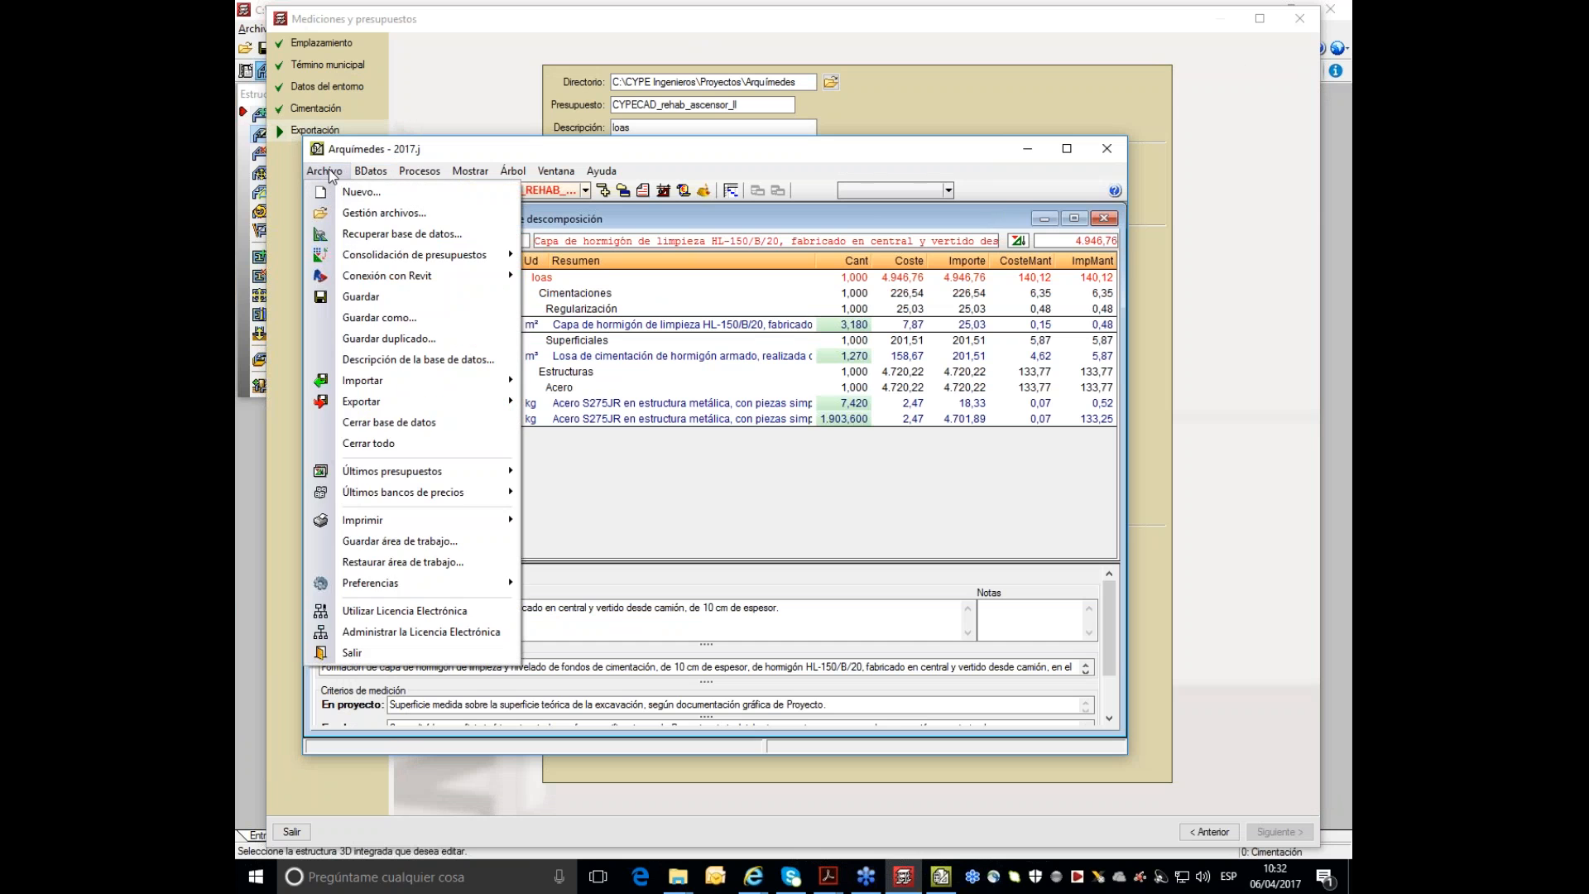
pyautogui.click(351, 155)
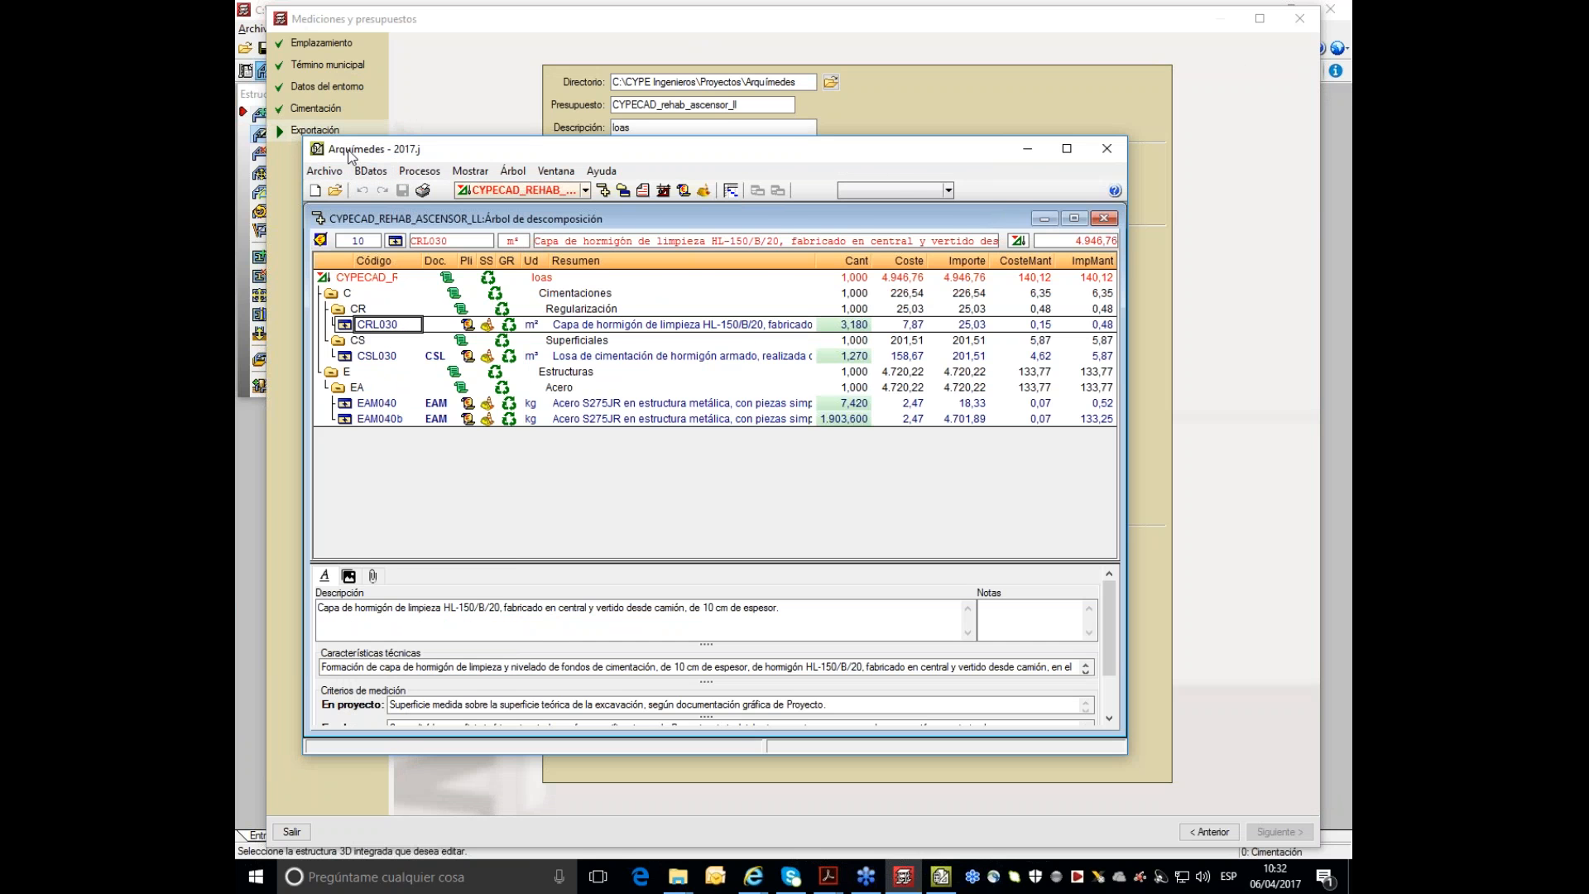
# - Maximize the exported budget's window and save the budget as Proyecto_ascensor_ARQ_est.dbd in the elevator rehabilitation folder that holds Proyecto_ascensor_ARQ.dbd
pyautogui.doubleClick(352, 156)
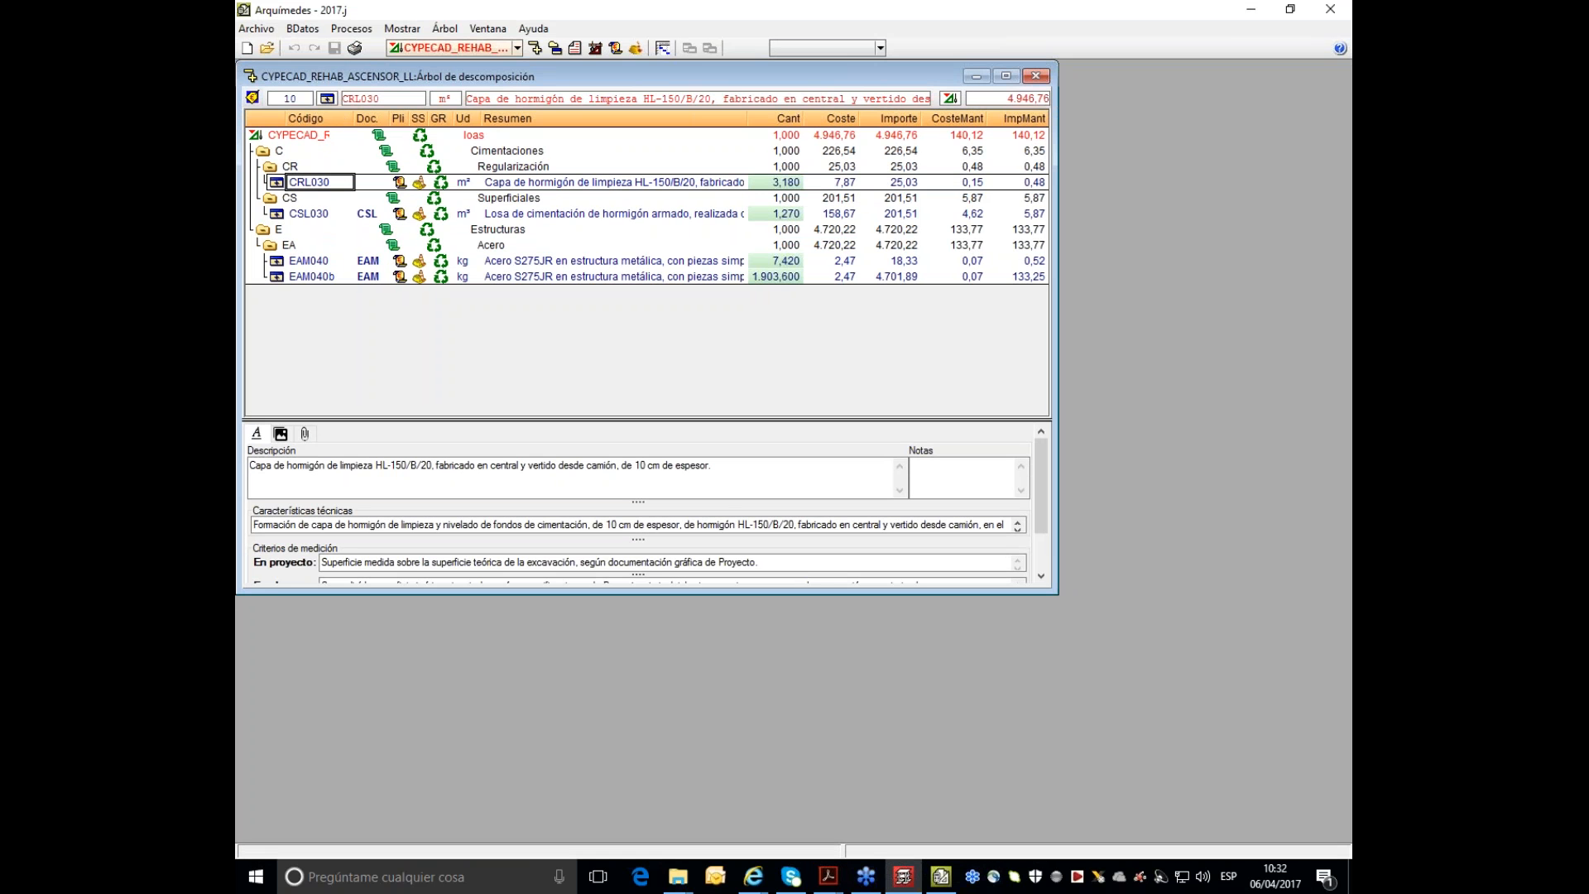
pyautogui.click(256, 28)
pyautogui.click(311, 174)
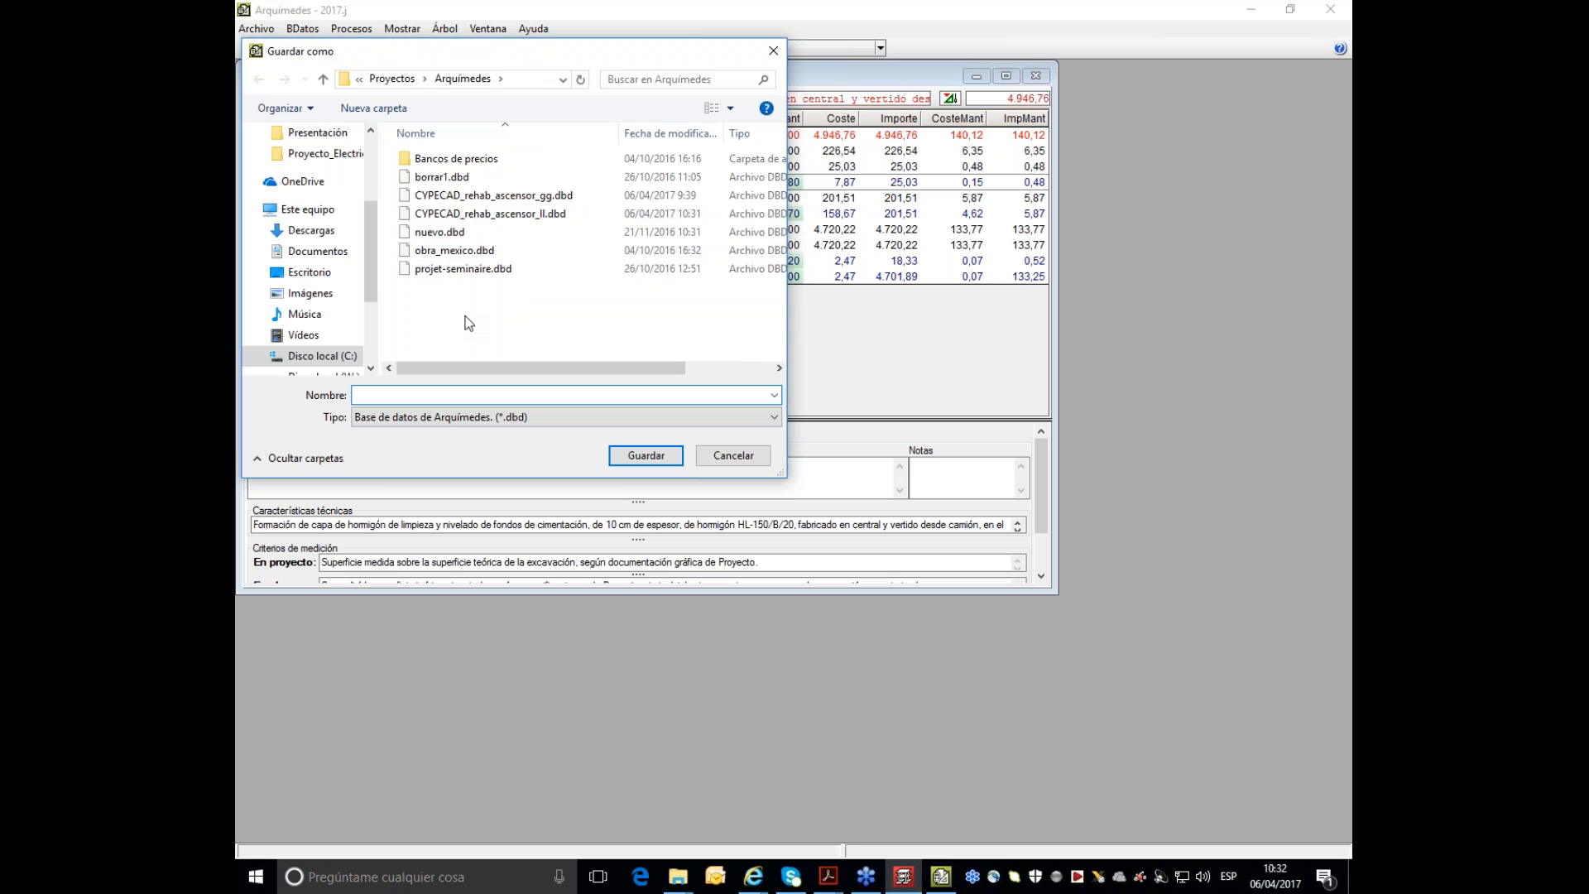
pyautogui.click(370, 130)
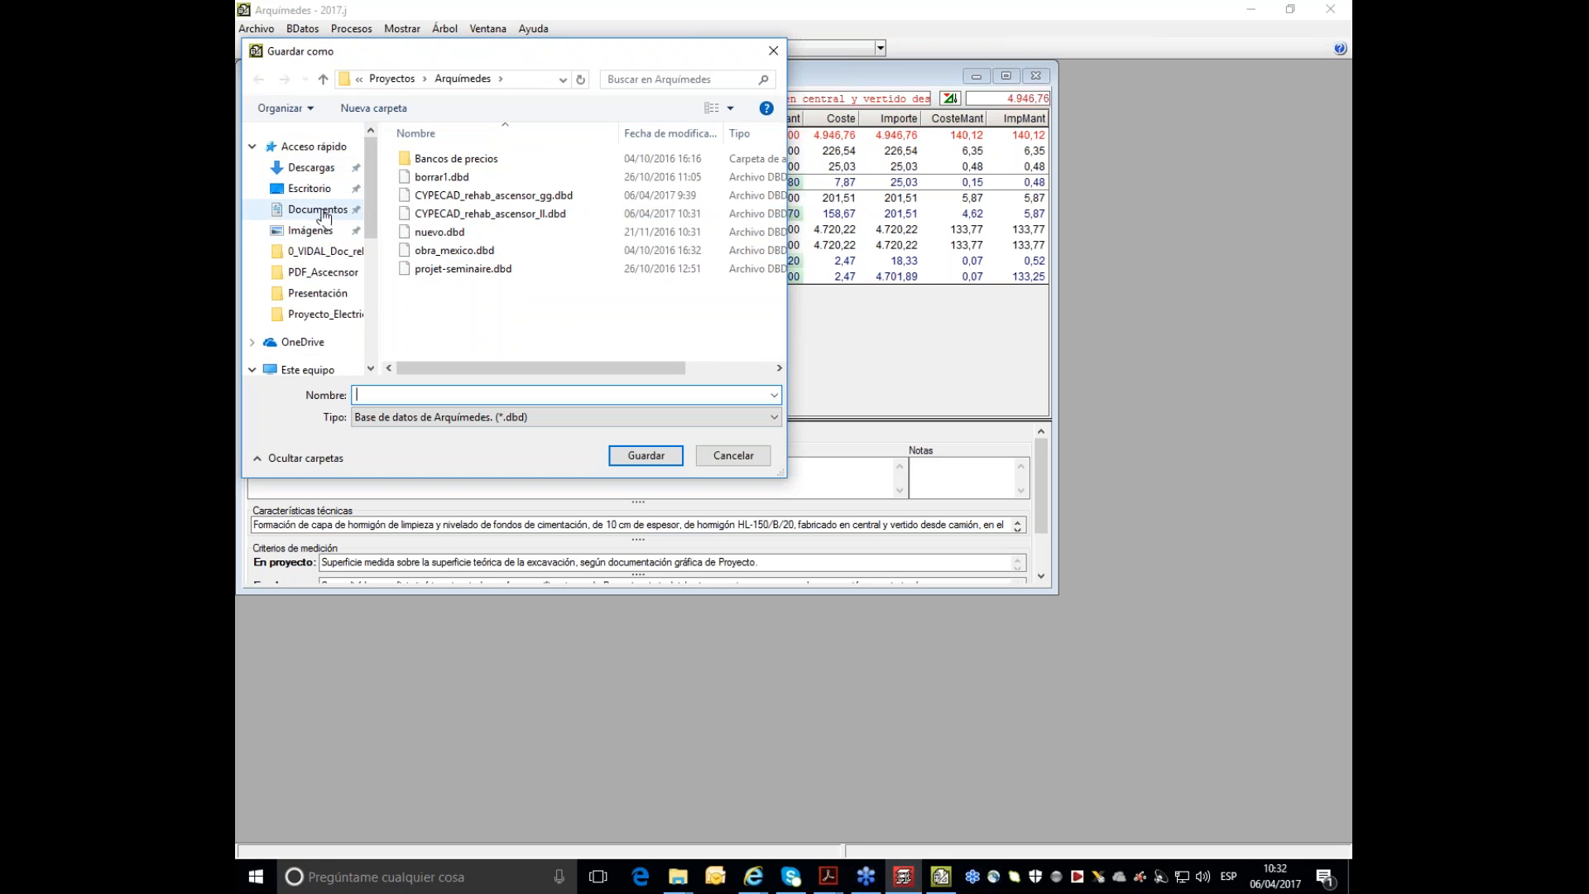
pyautogui.click(312, 255)
pyautogui.scroll(-1, 480, 331)
pyautogui.click(452, 398)
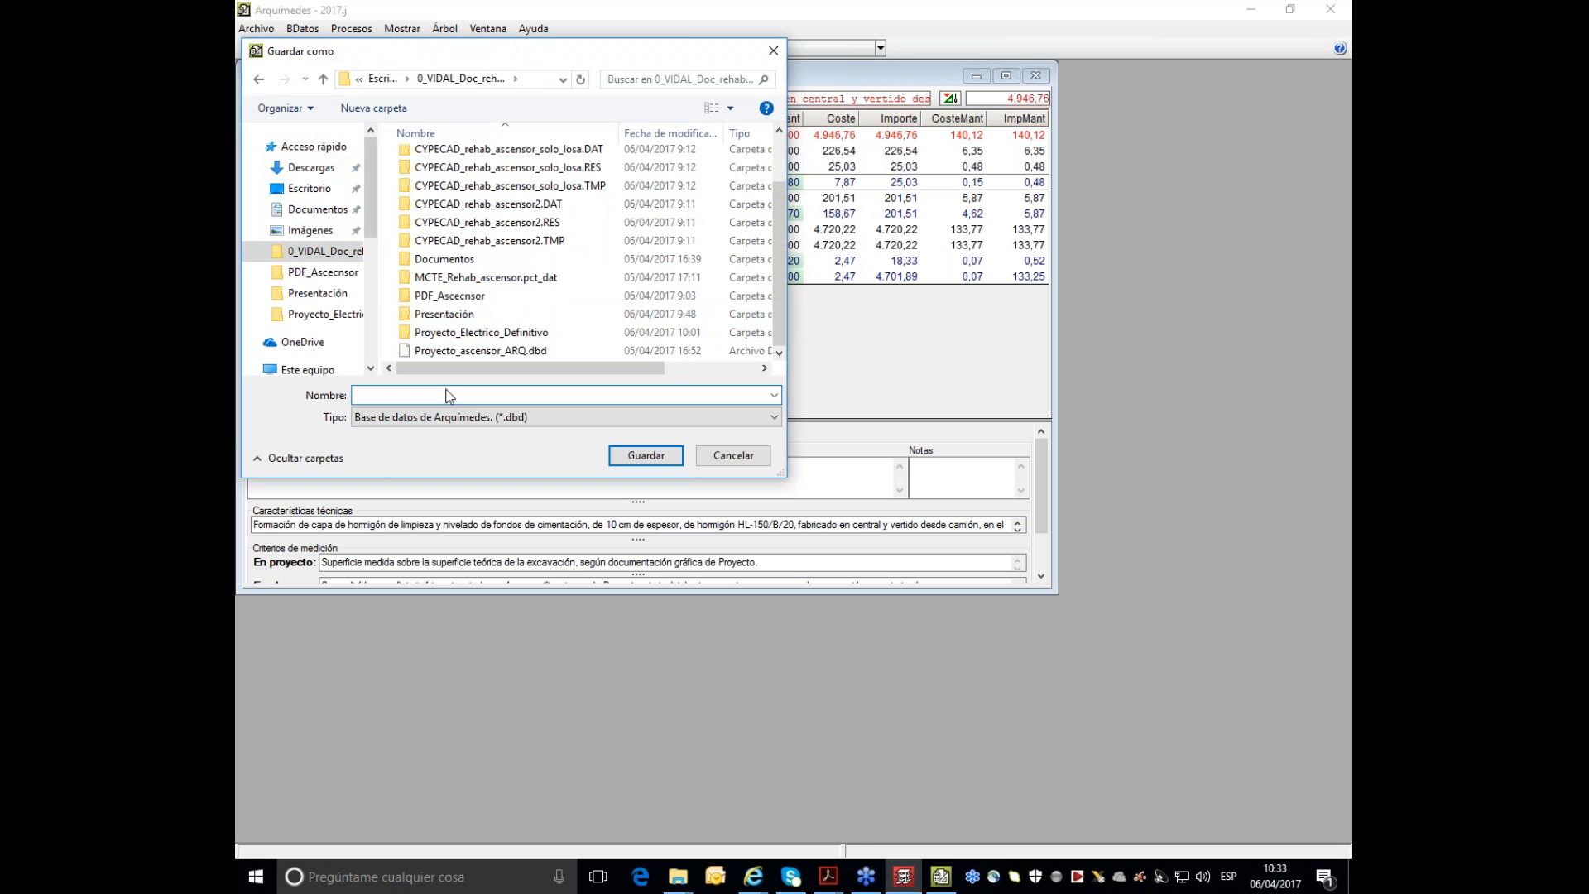
pyautogui.click(463, 351)
pyautogui.click(466, 402)
pyautogui.click(469, 395)
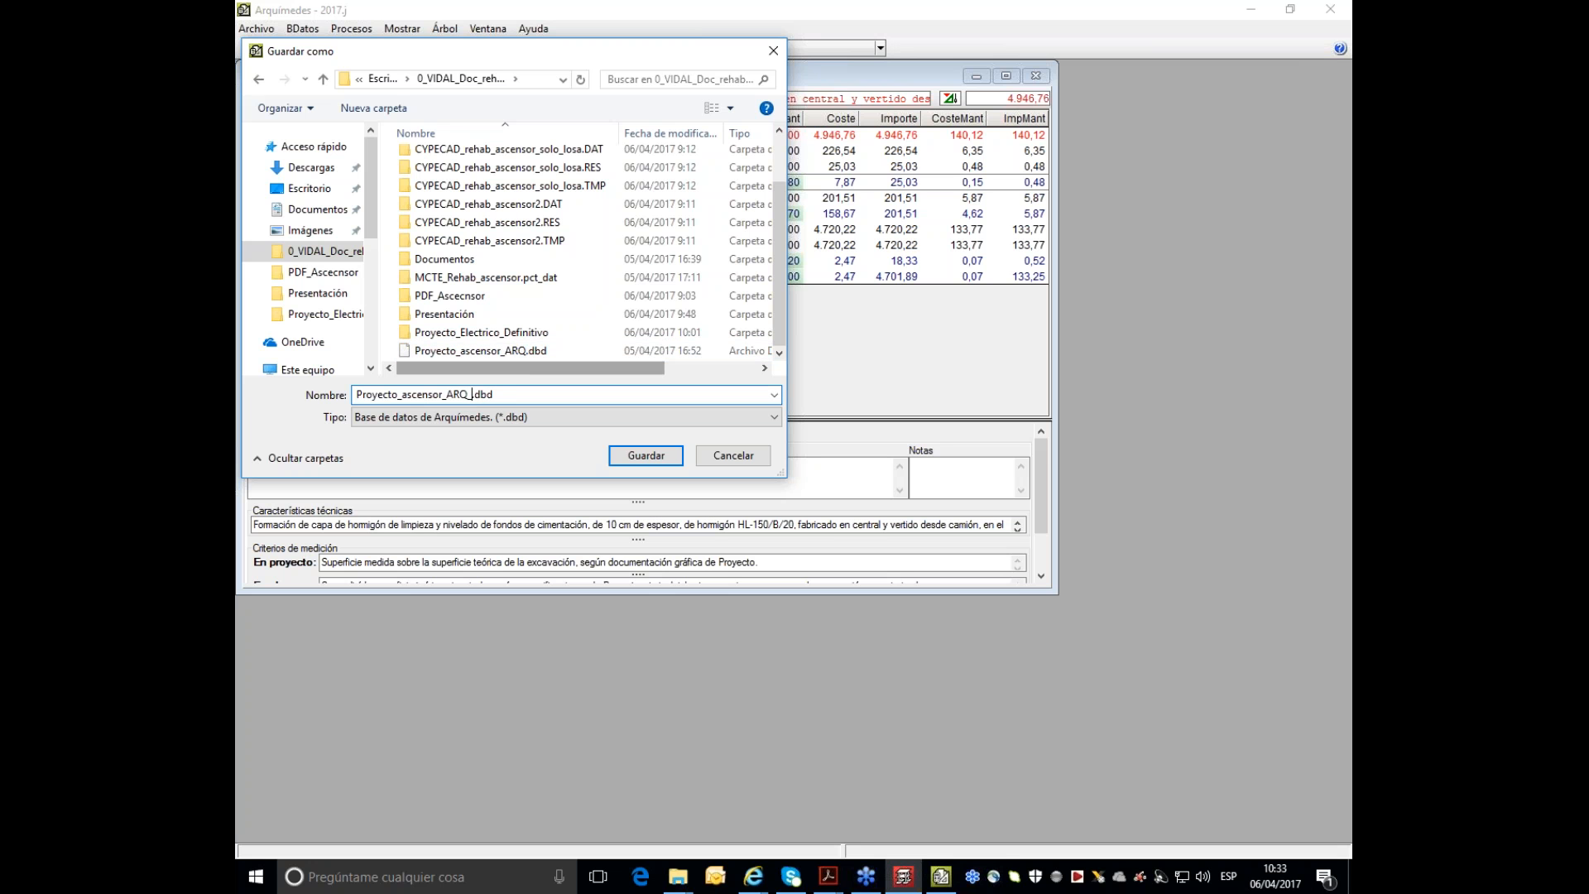
pyautogui.write('_est')
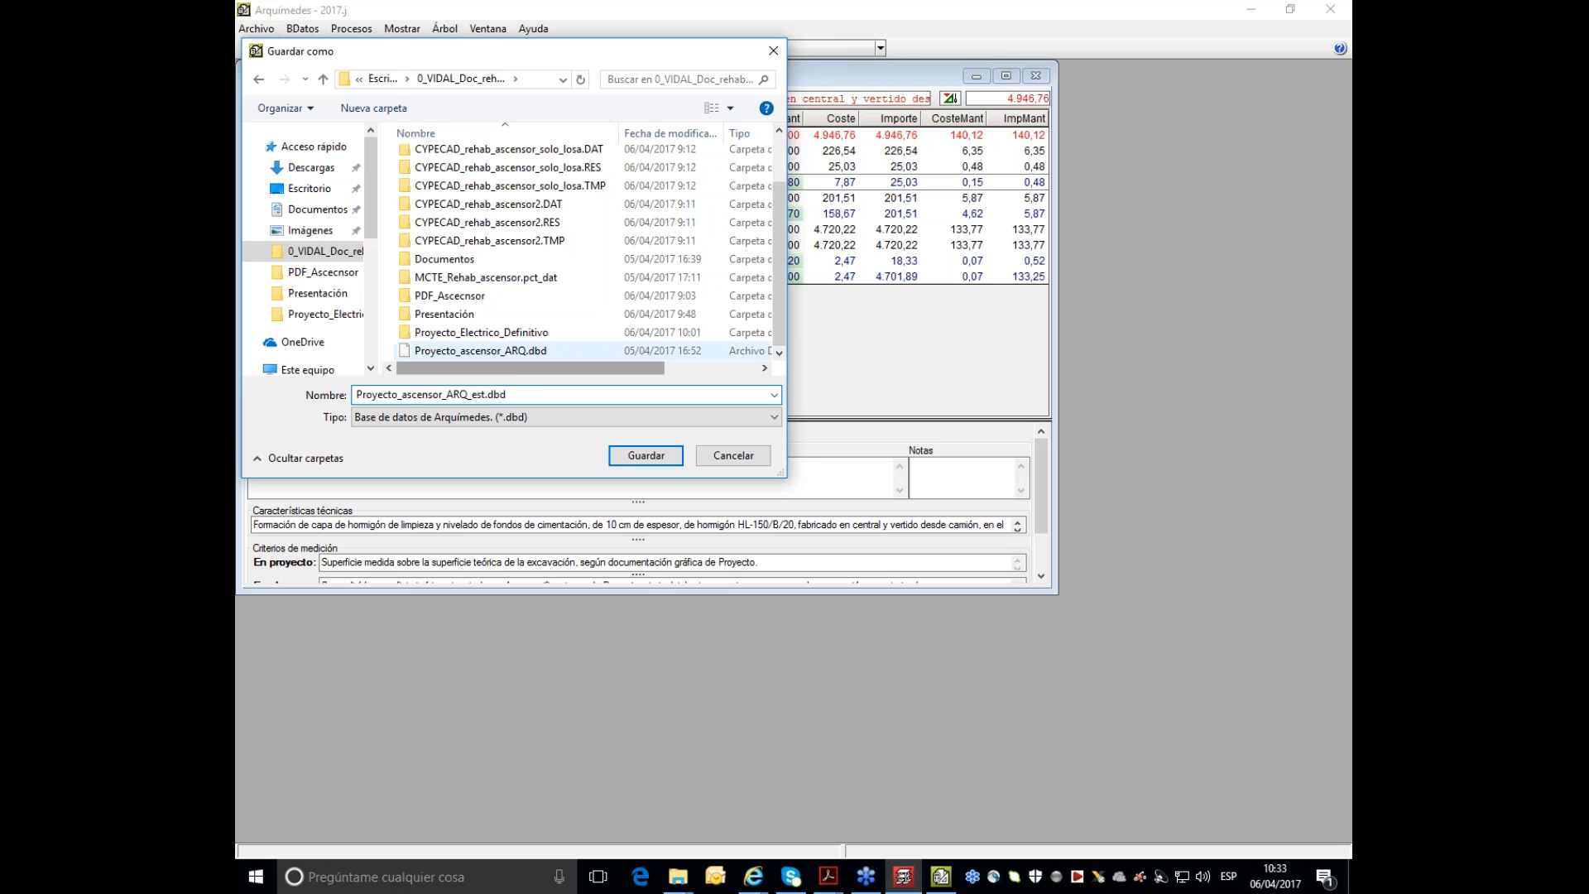
pyautogui.click(646, 455)
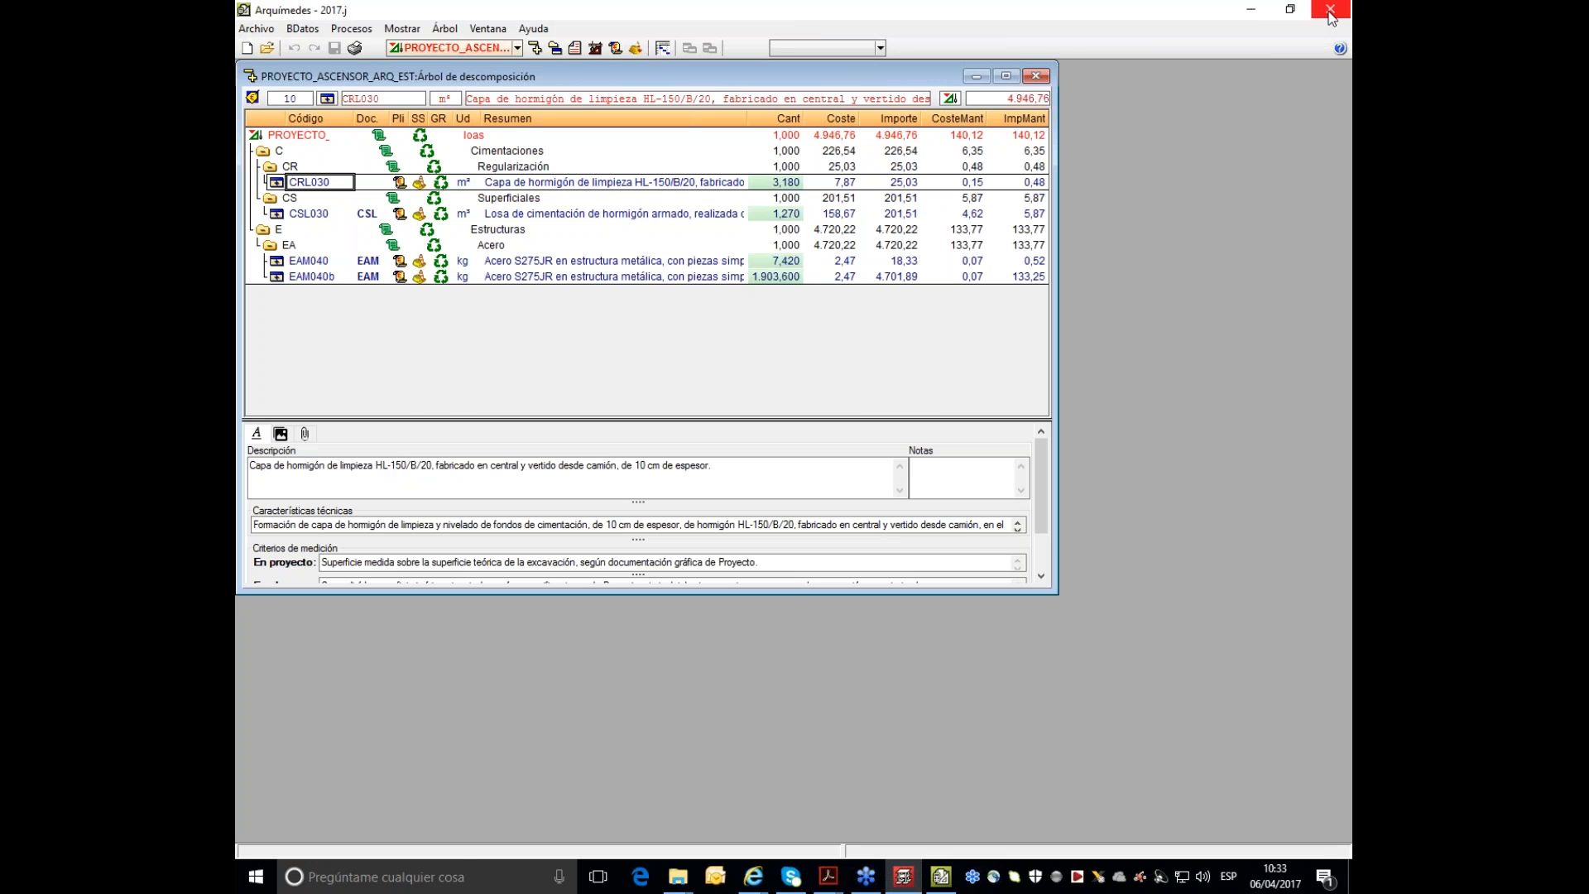
# - Close the exported budget's Arquímedes and the Mediciones y presupuestos window, minimize CYPECAD, and maximize the Arquímedes with PROYECTO_ASCENSOR_ARQ
pyautogui.click(1330, 12)
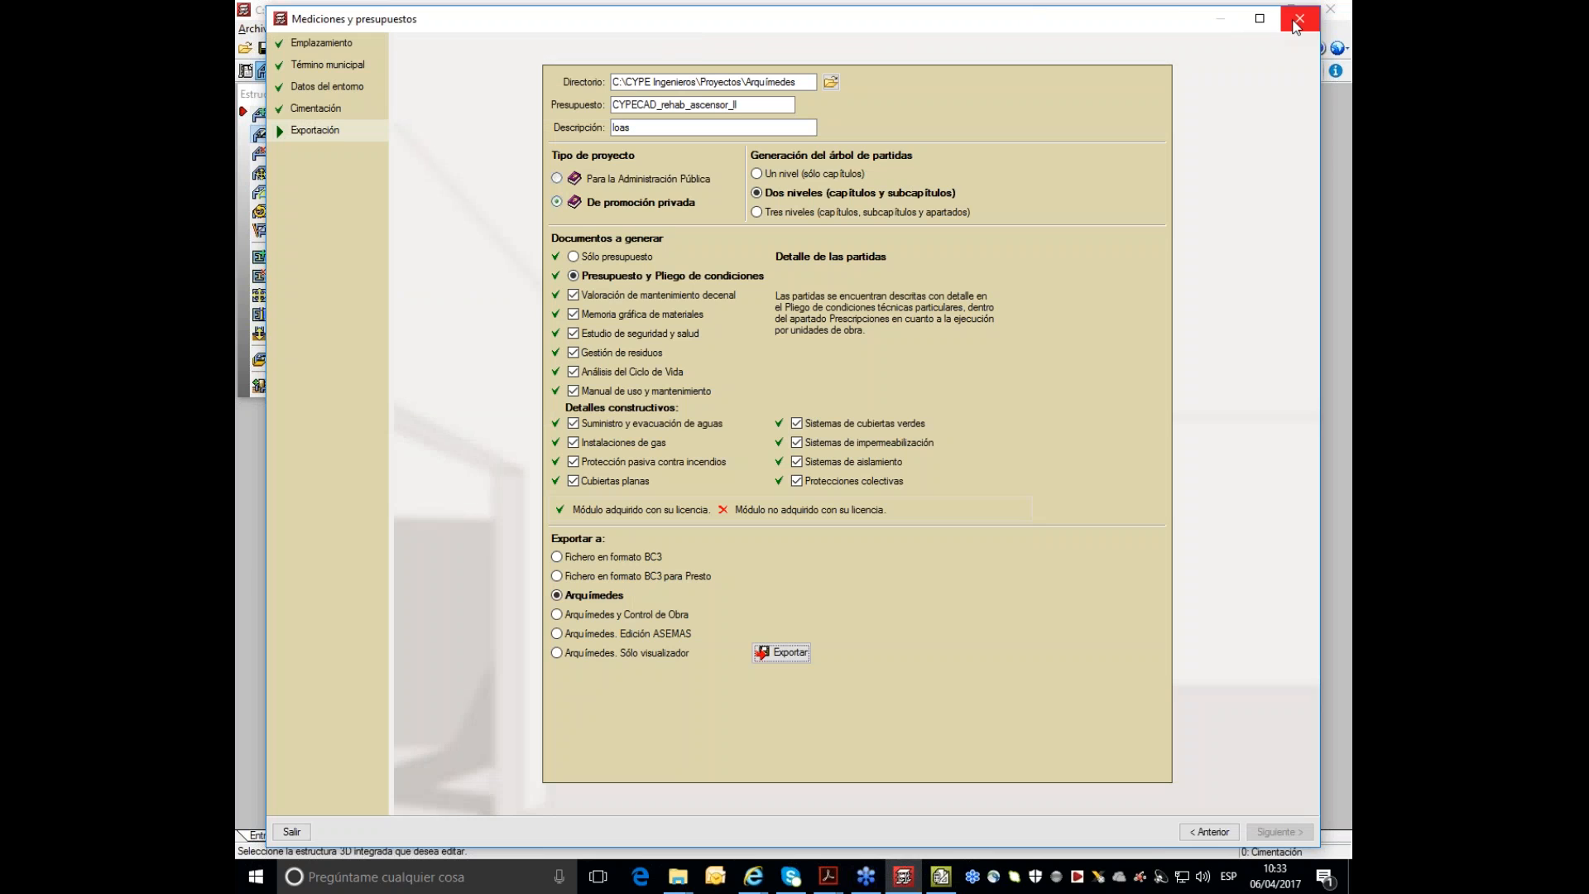
pyautogui.click(1299, 18)
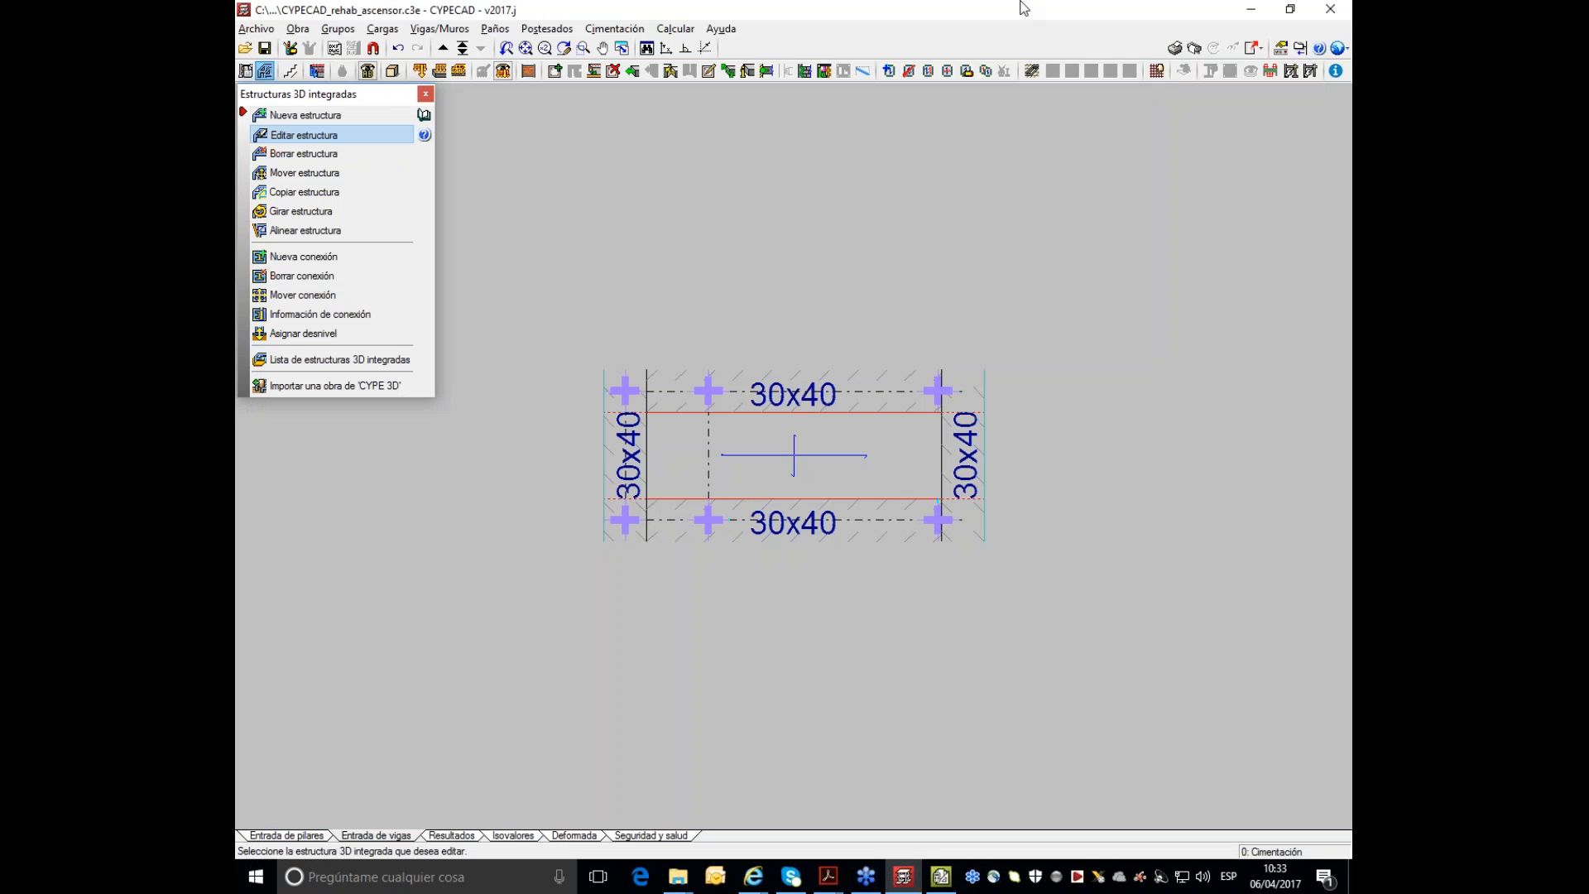
pyautogui.click(1249, 11)
pyautogui.moveTo(975, 255)
pyautogui.mouseDown()
pyautogui.moveTo(933, 262)
pyautogui.moveTo(759, 57)
pyautogui.mouseUp()
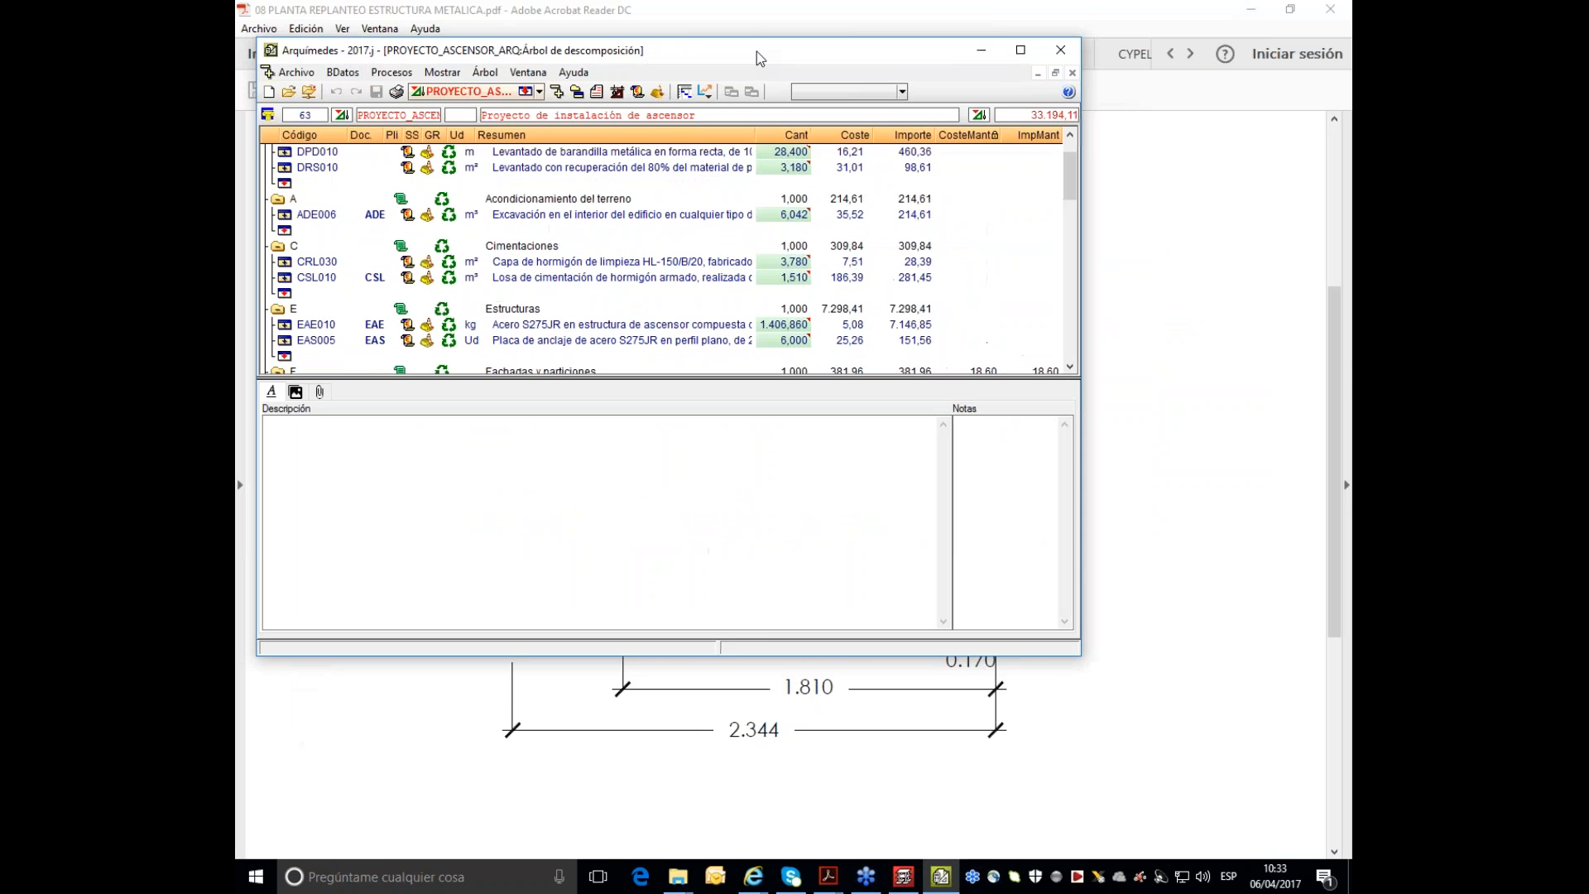
pyautogui.click(1020, 49)
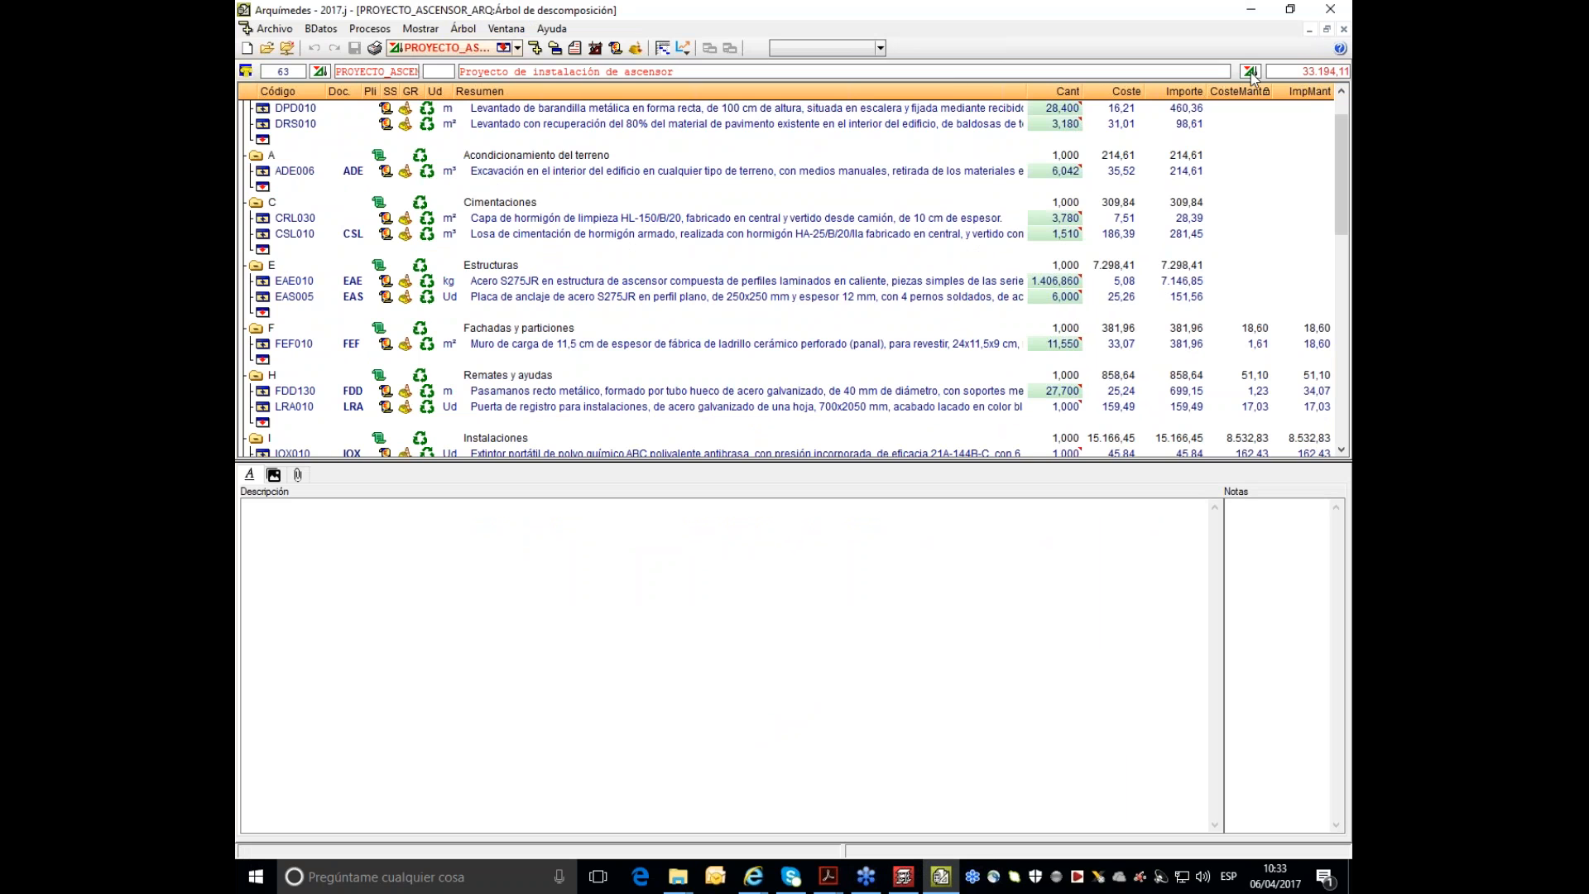
# - Open Proyecto_ascensor_ARQ_est alongside PROYECTO_ASCENSOR_ARQ with both trees tiled vertically, and select its CRL030 blinding concrete item
pyautogui.click(1325, 29)
pyautogui.click(263, 29)
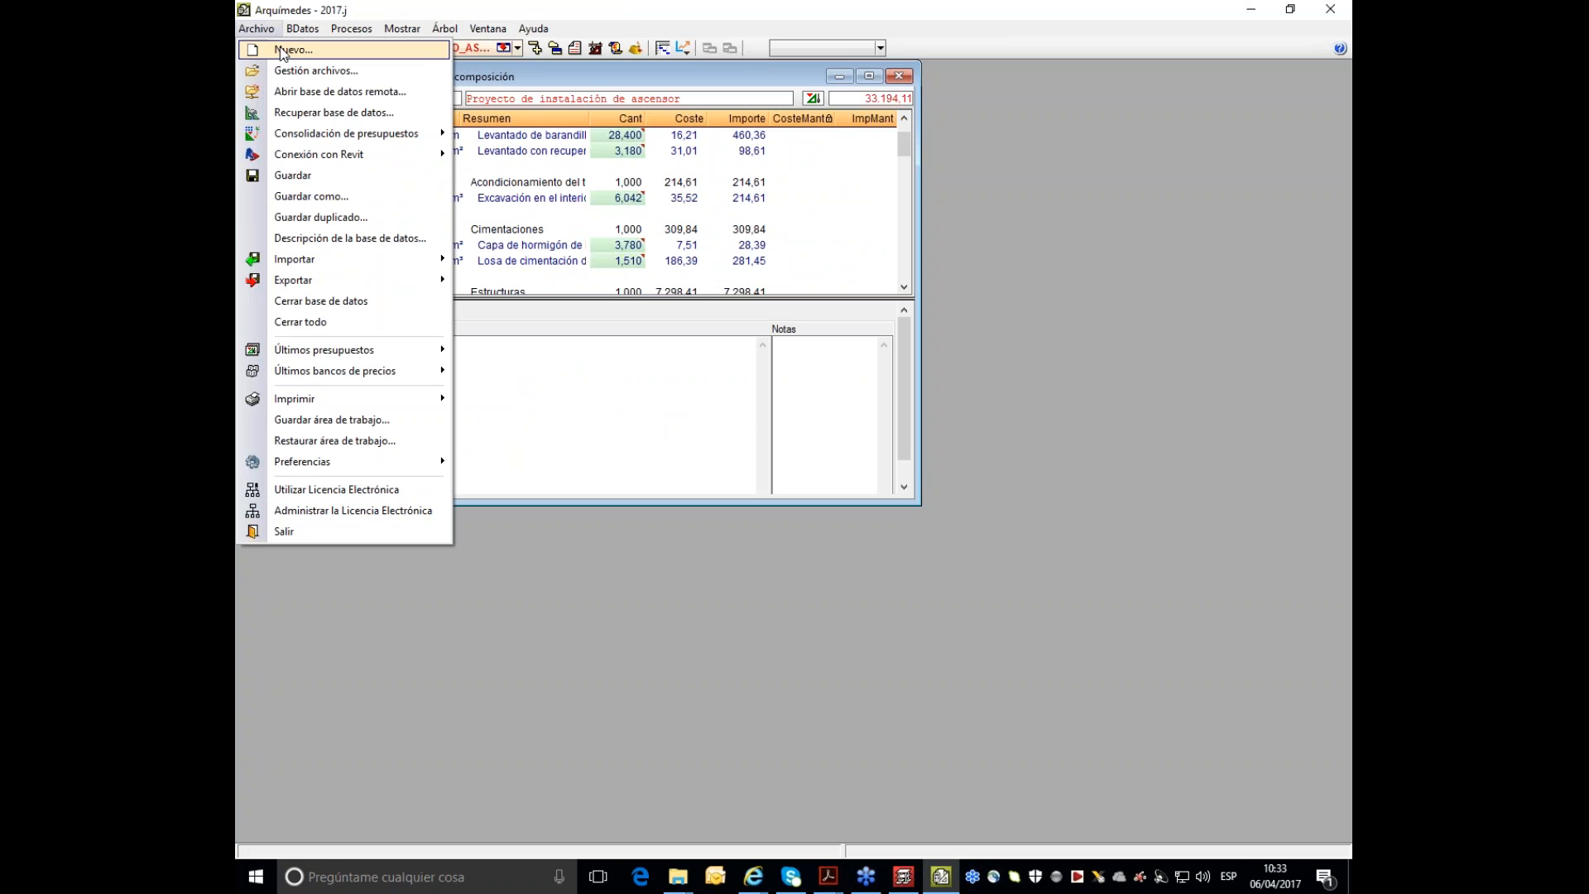
pyautogui.click(296, 70)
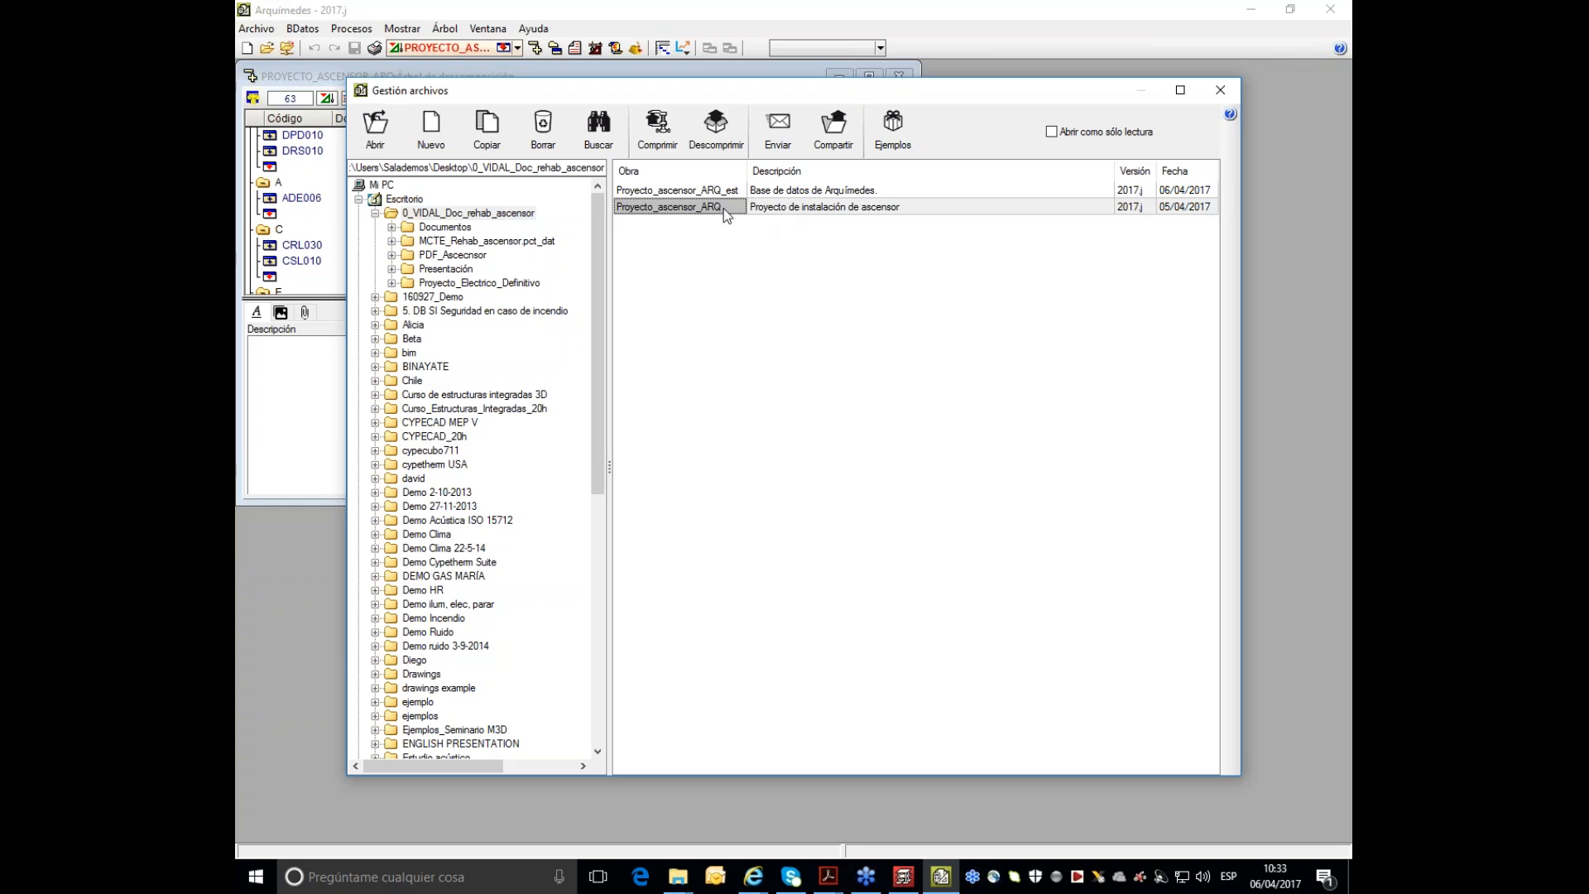
pyautogui.doubleClick(677, 190)
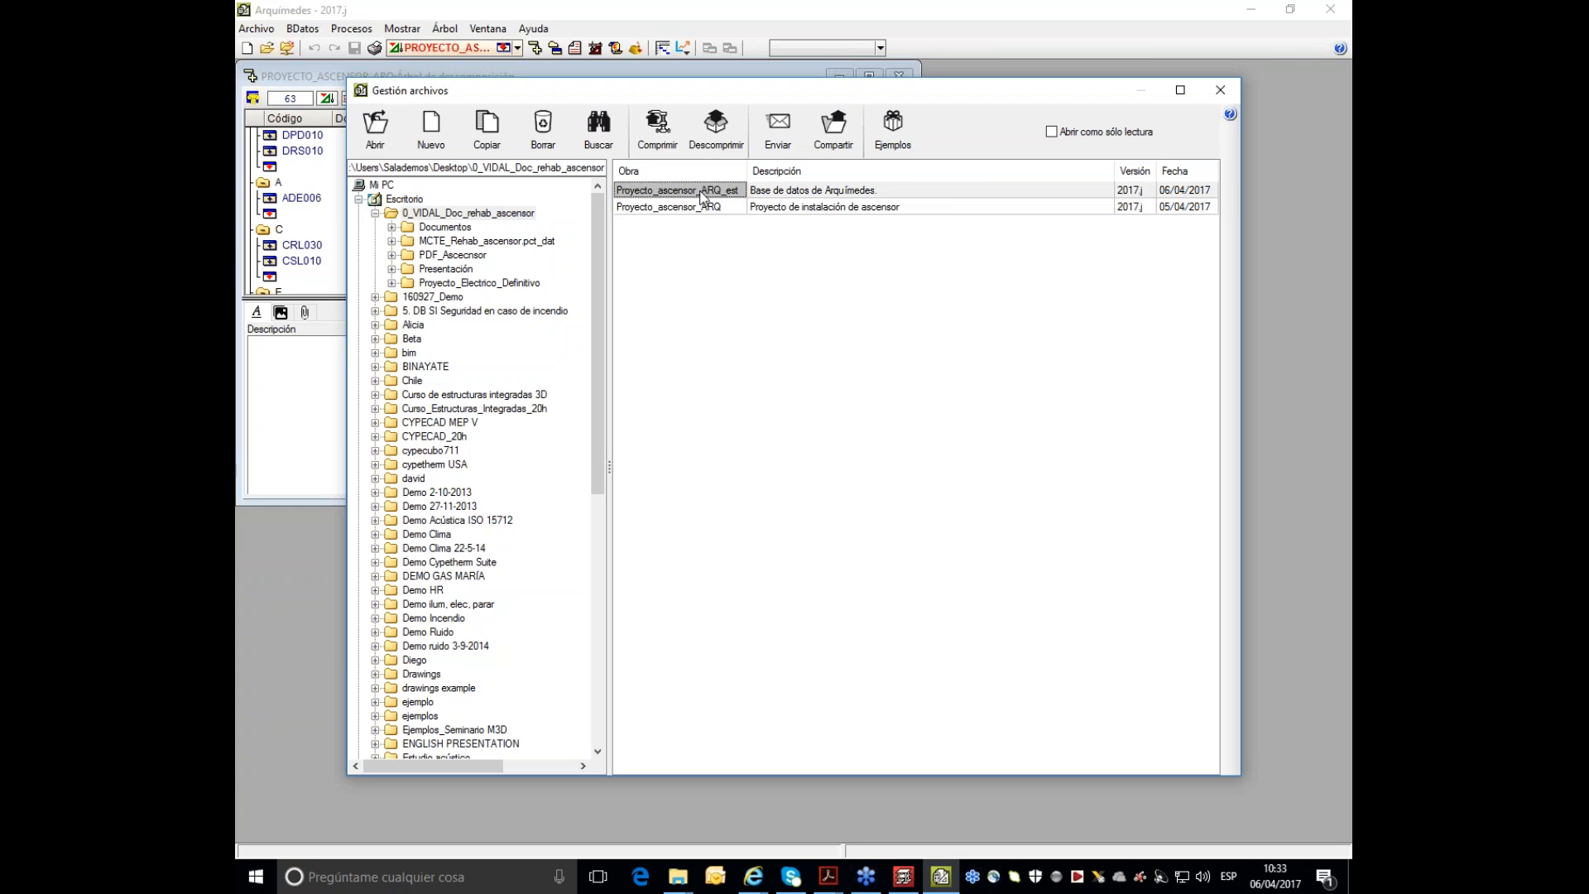
pyautogui.moveTo(647, 101); pyautogui.dragTo(765, 111)
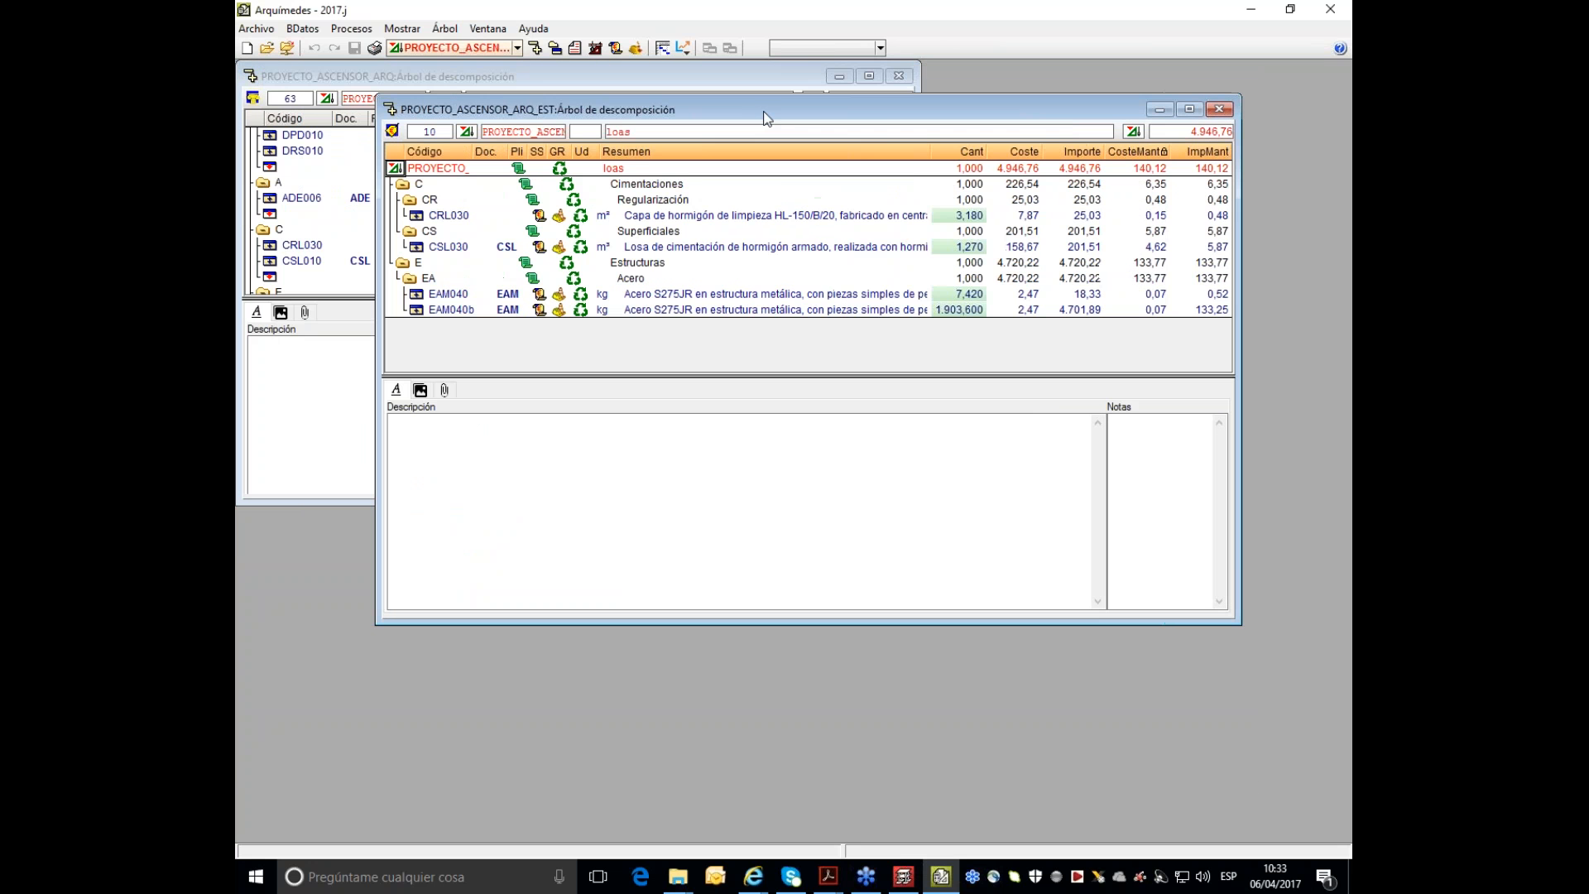
pyautogui.click(488, 28)
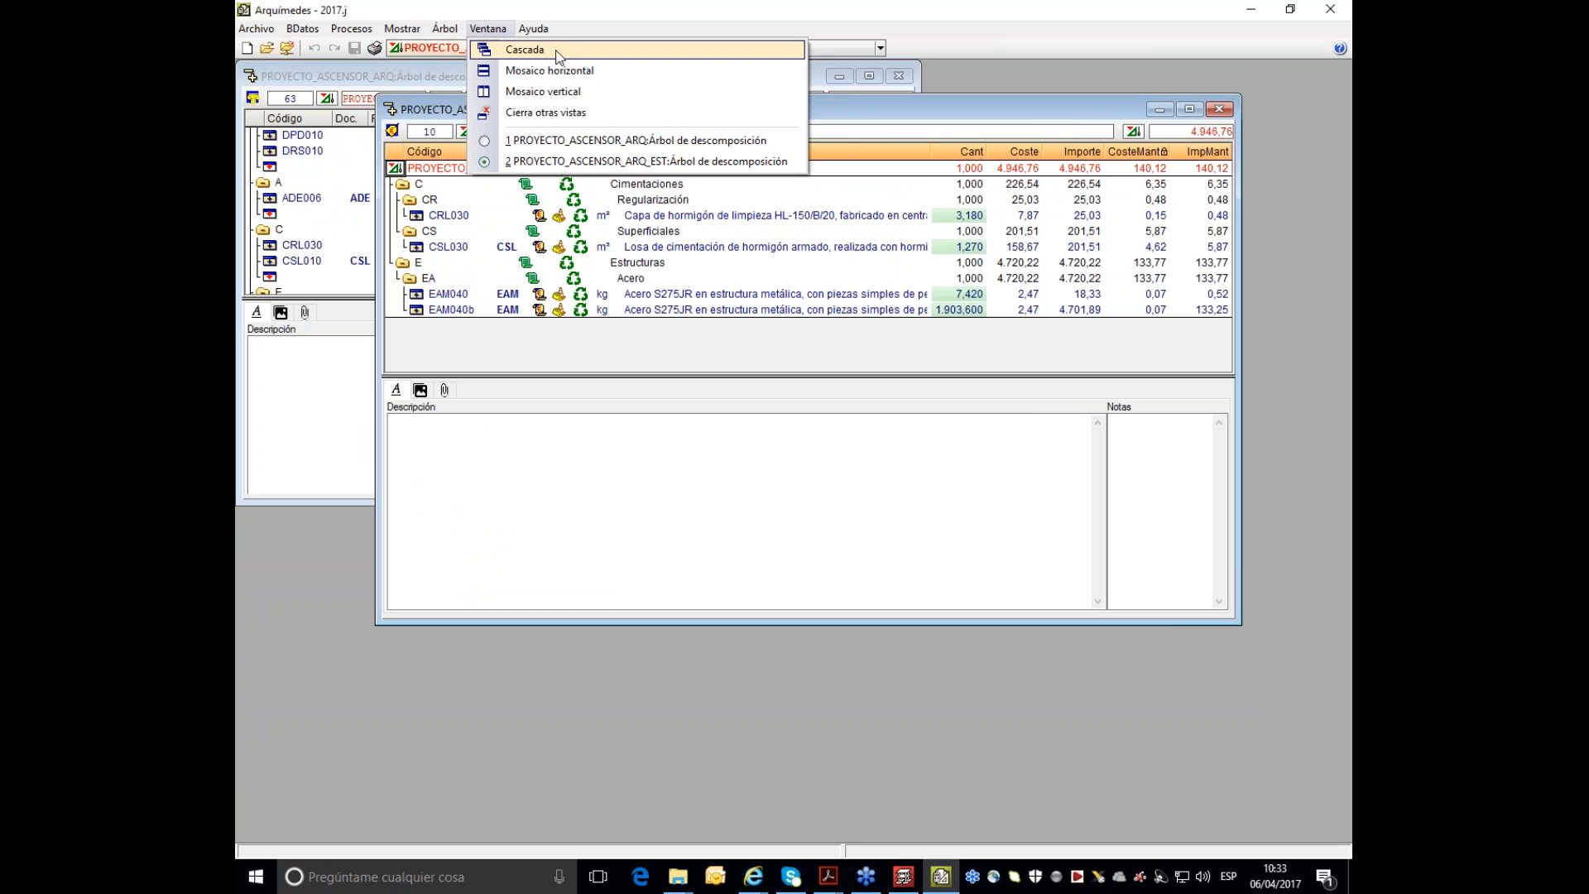
pyautogui.click(546, 92)
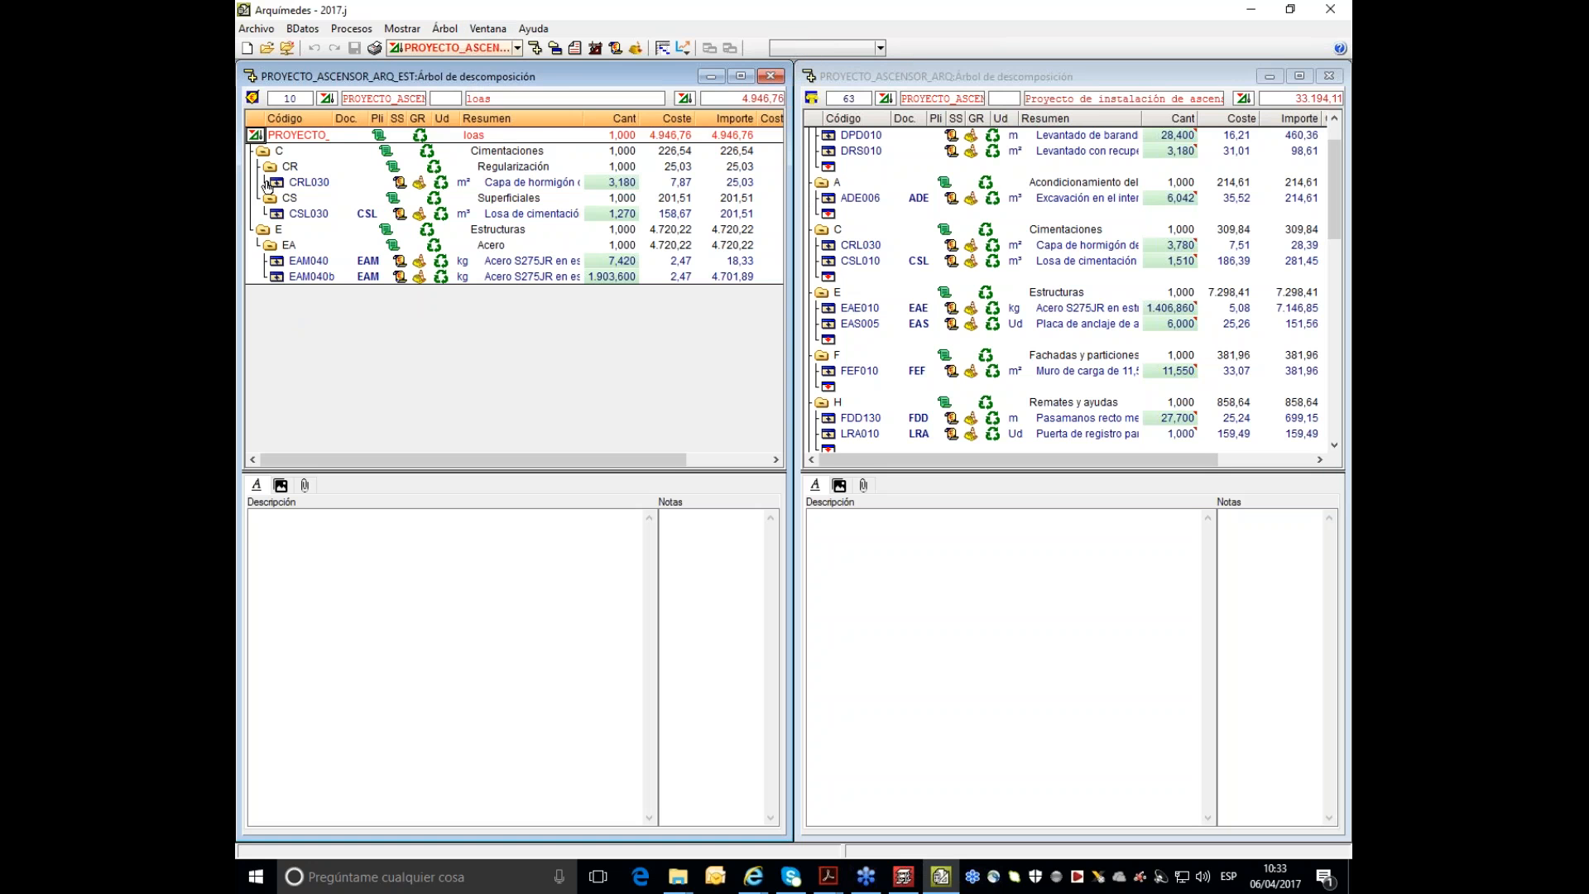
pyautogui.moveTo(278, 186)
pyautogui.mouseDown()
pyautogui.moveTo(953, 224)
pyautogui.moveTo(302, 170)
pyautogui.moveTo(337, 201)
pyautogui.moveTo(342, 178)
pyautogui.moveTo(570, 258)
pyautogui.moveTo(866, 221)
pyautogui.moveTo(274, 190)
pyautogui.mouseUp()
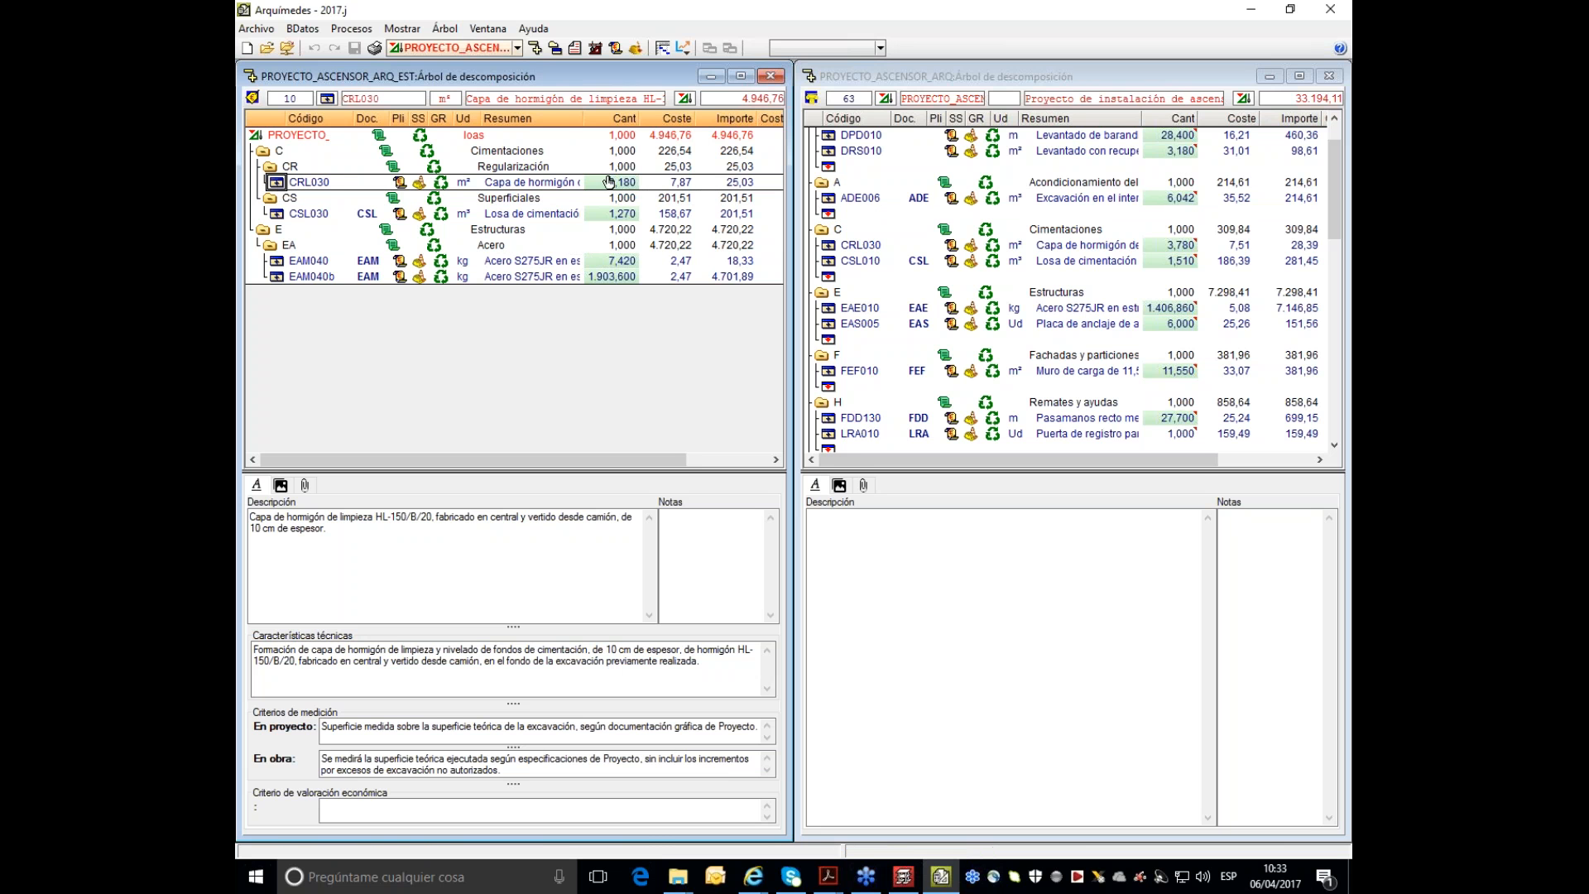
# - Maximize PROYECTO_ASCENSOR_ARQ and look through its chapters from Demoliciones to Seguridad y salud, including the measurement detail of DEF060
pyautogui.doubleClick(916, 72)
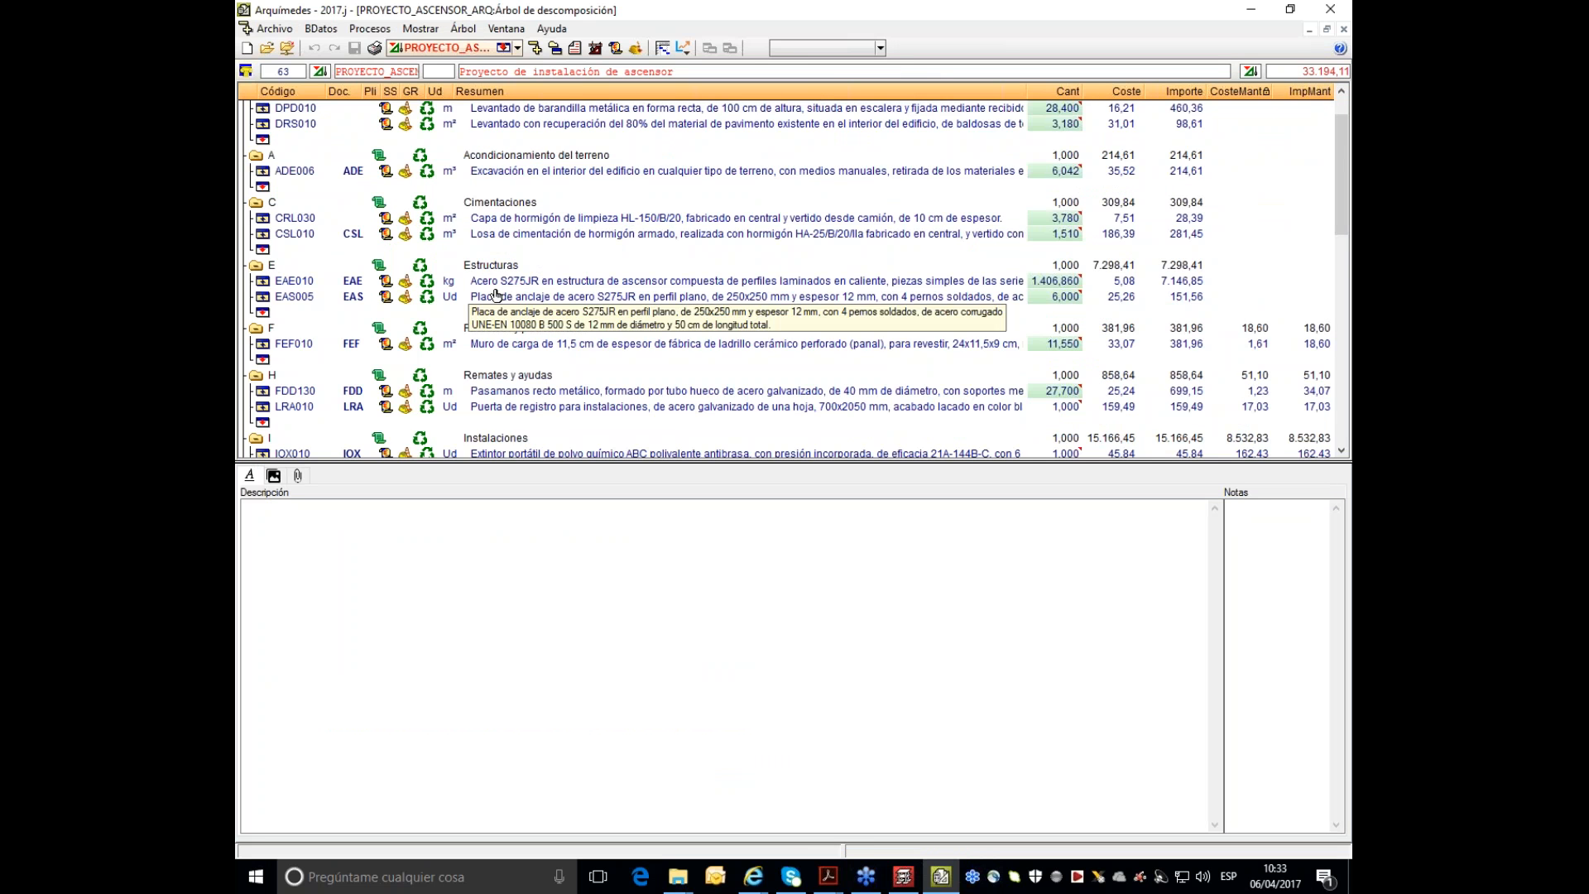
pyautogui.scroll(-15, 547, 220)
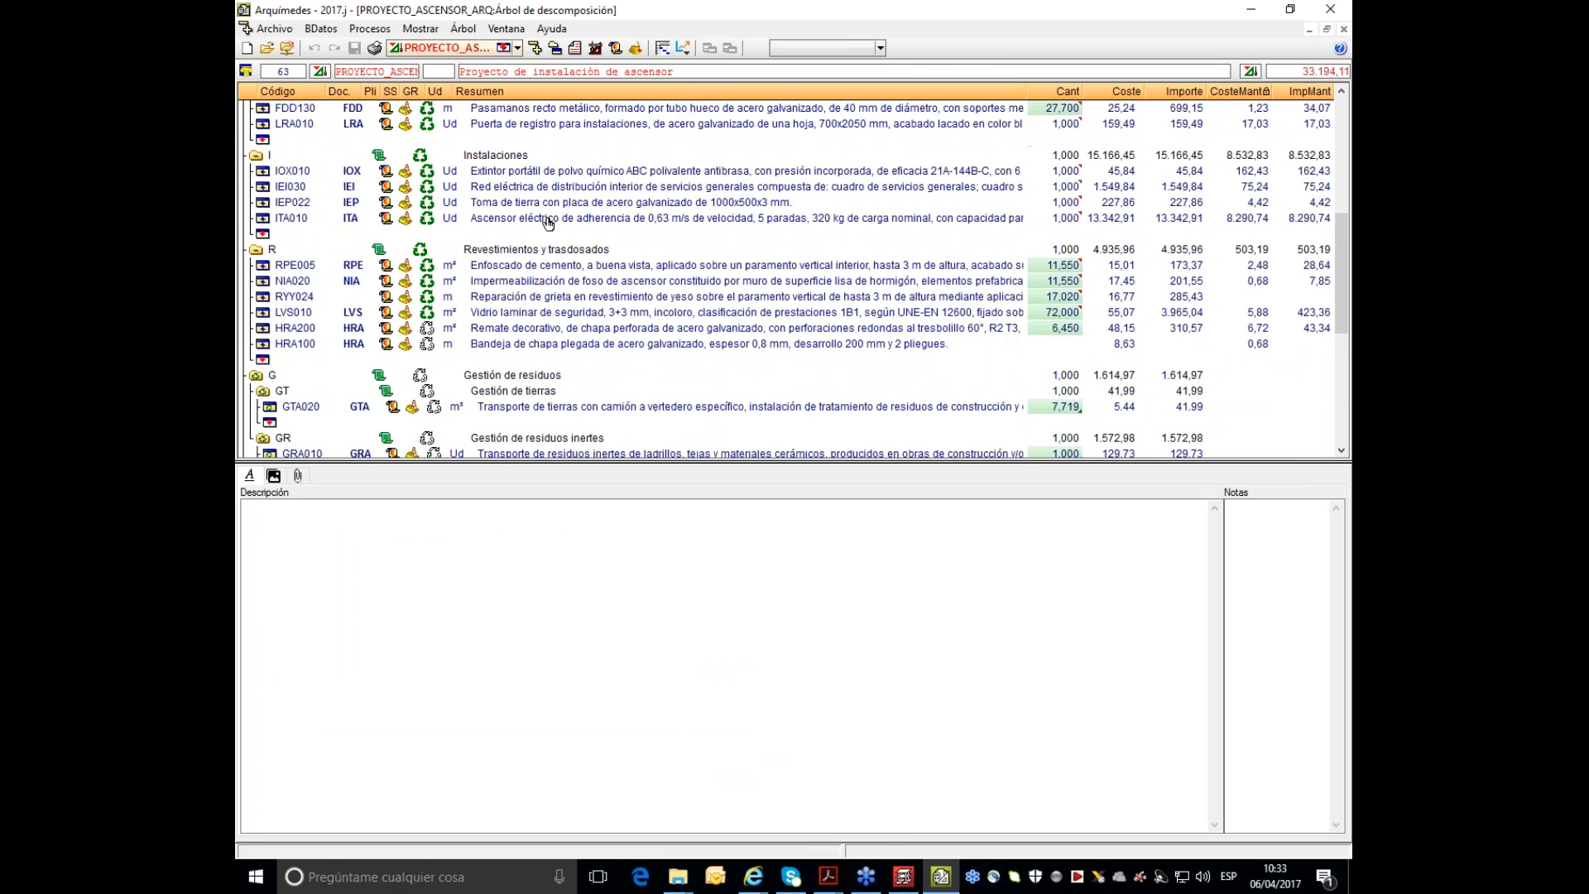
pyautogui.scroll(15, 547, 222)
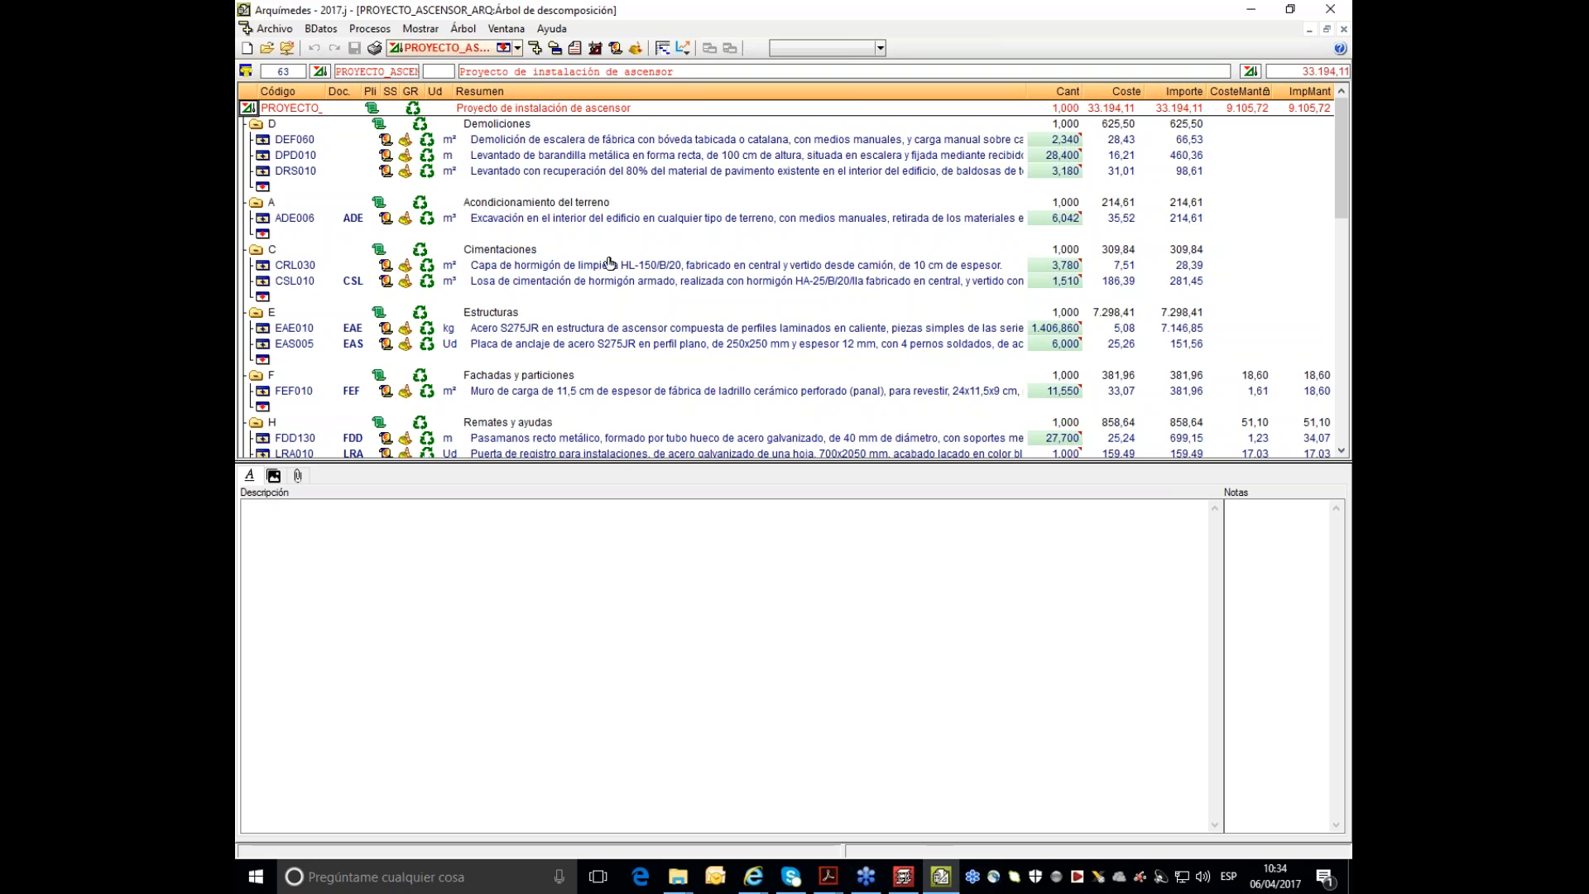
pyautogui.click(1053, 141)
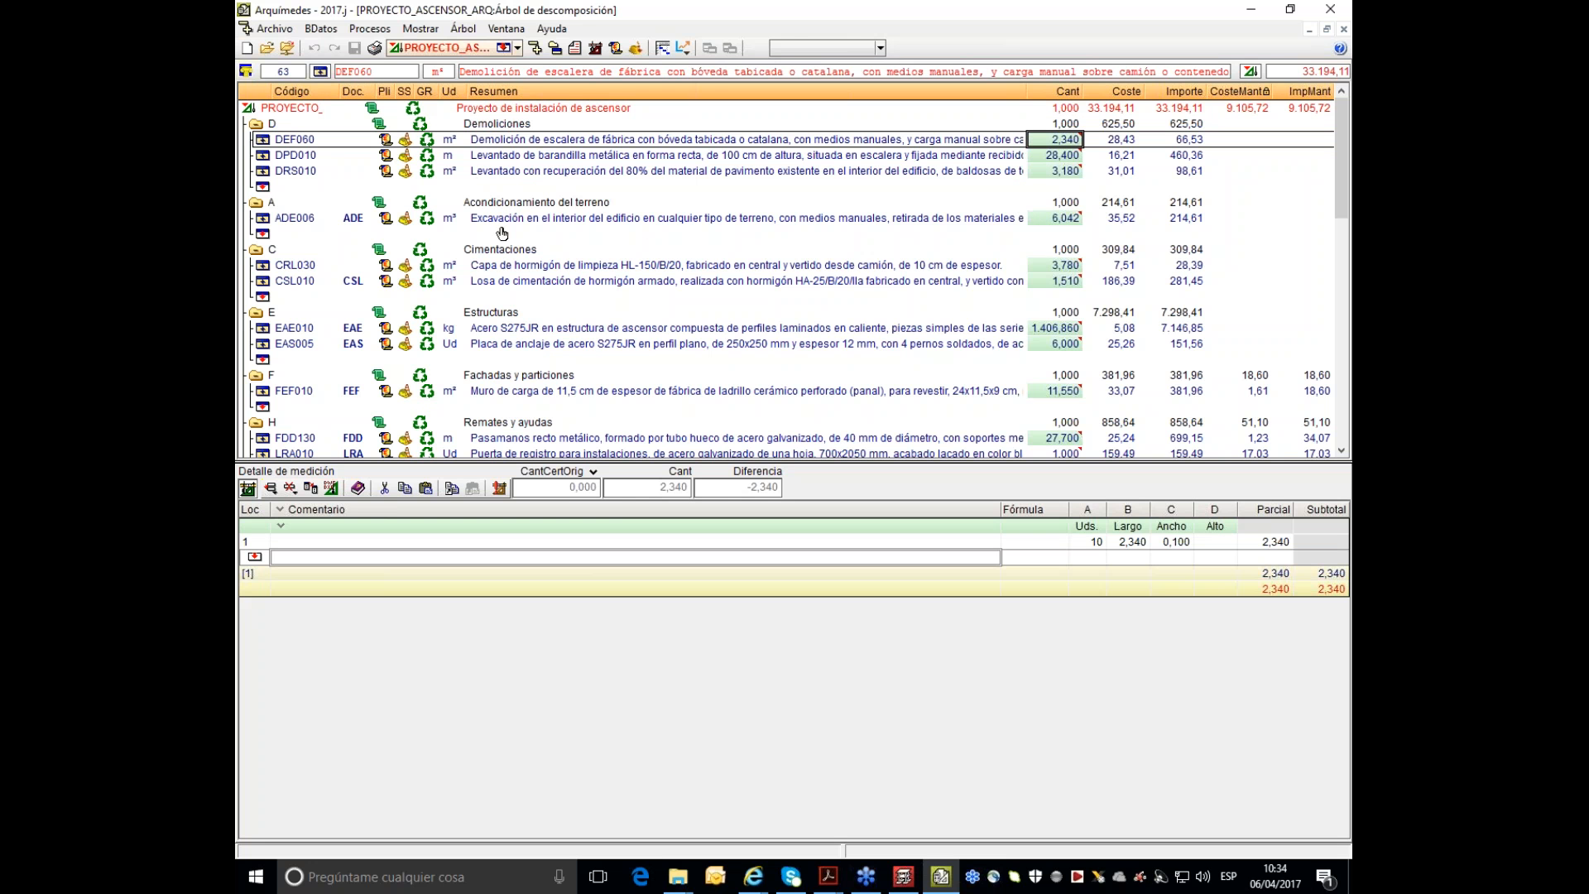
pyautogui.scroll(-7, 608, 240)
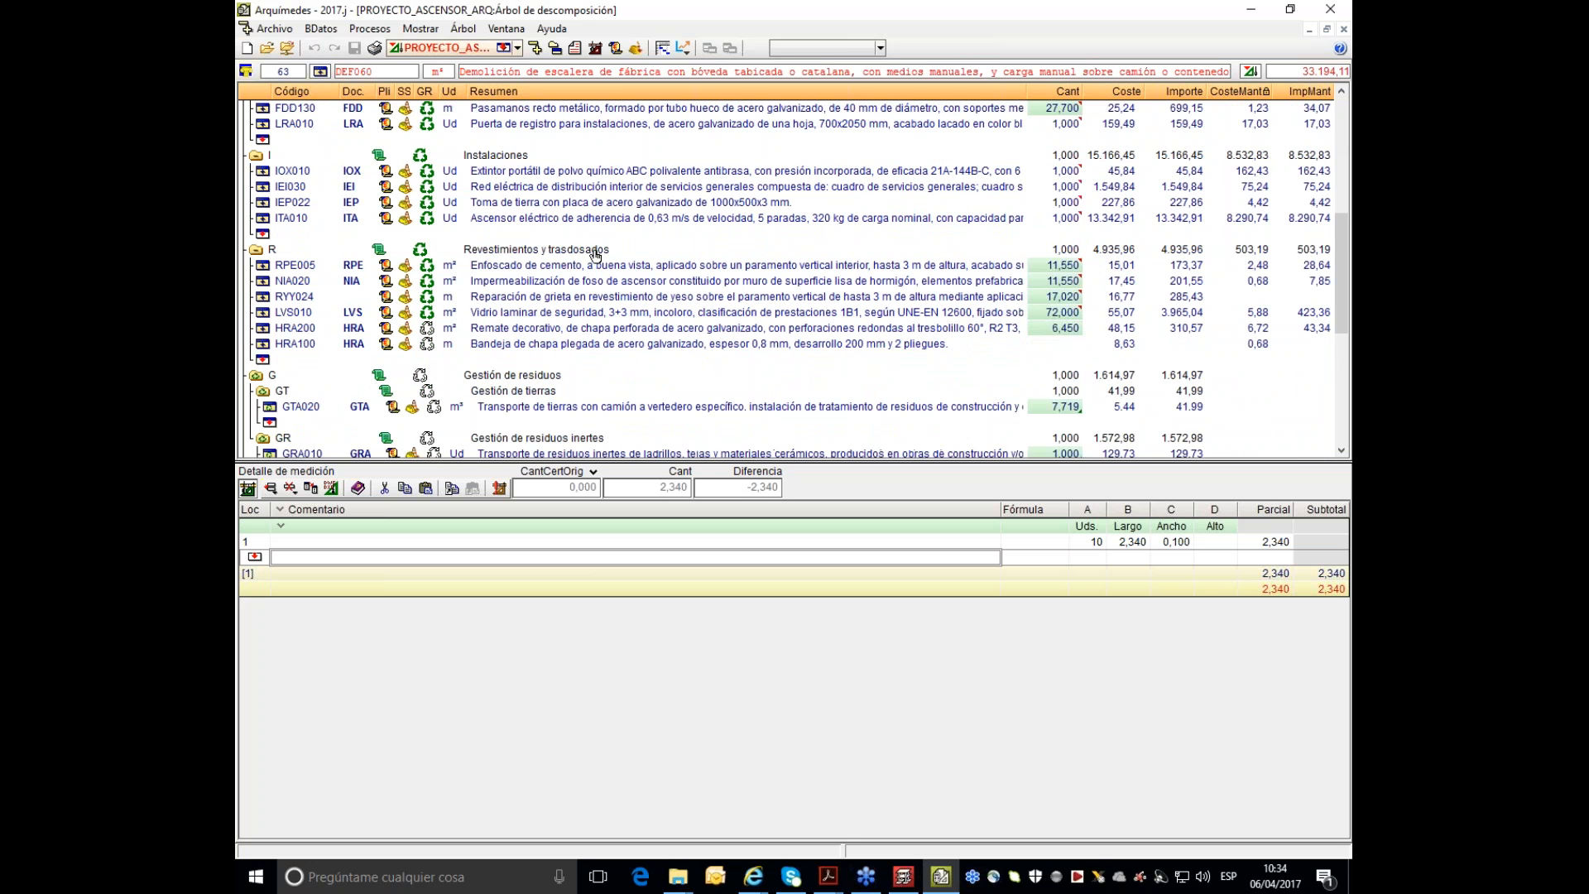
pyautogui.scroll(-5, 594, 255)
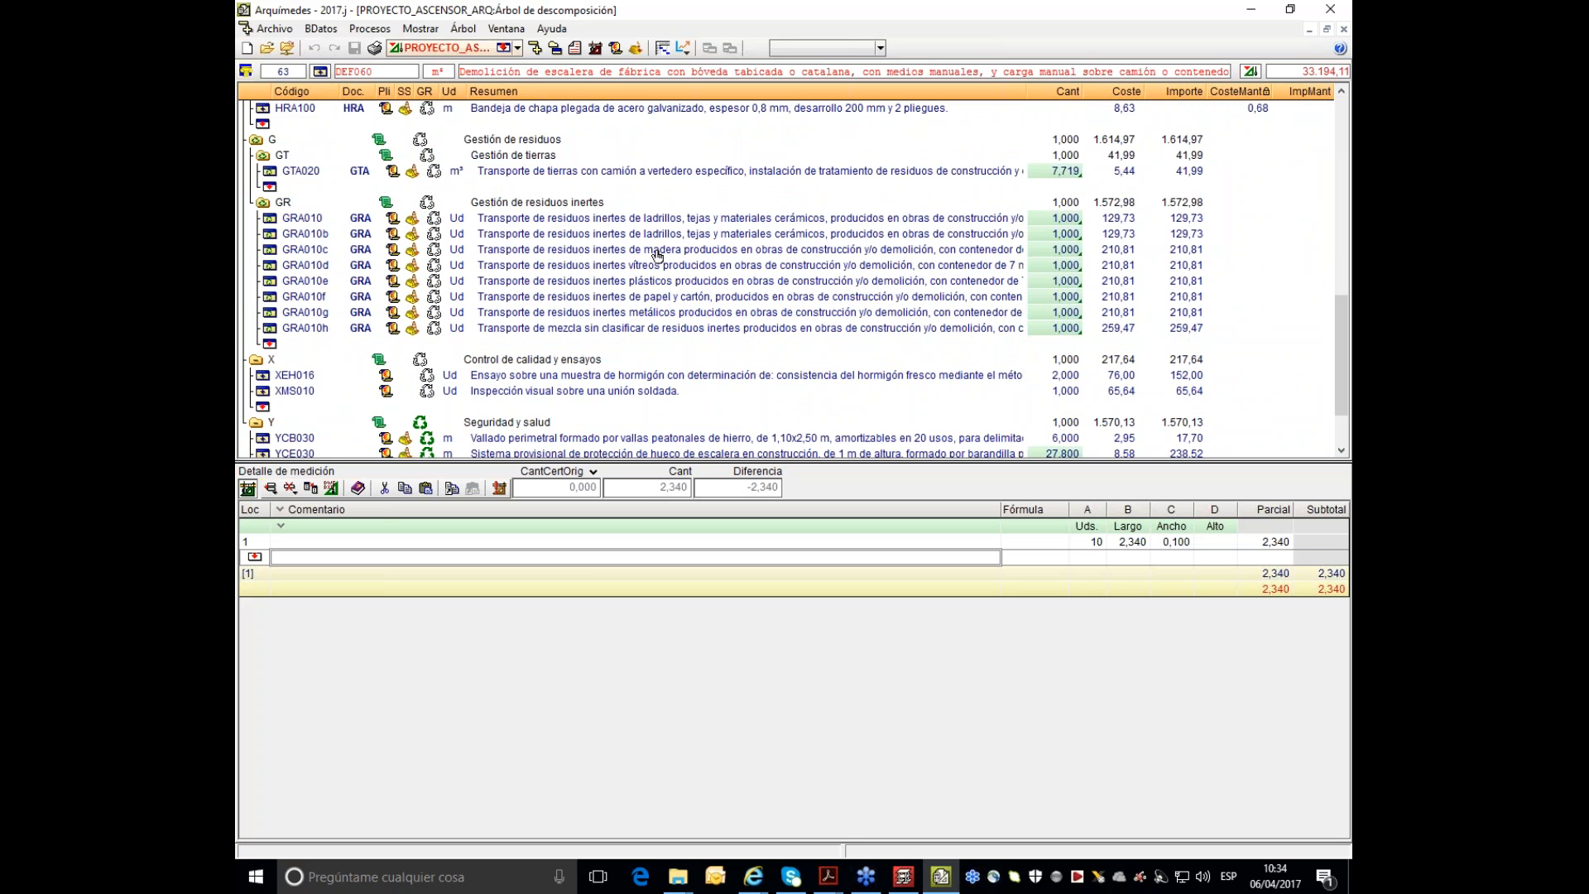
pyautogui.scroll(-2, 606, 253)
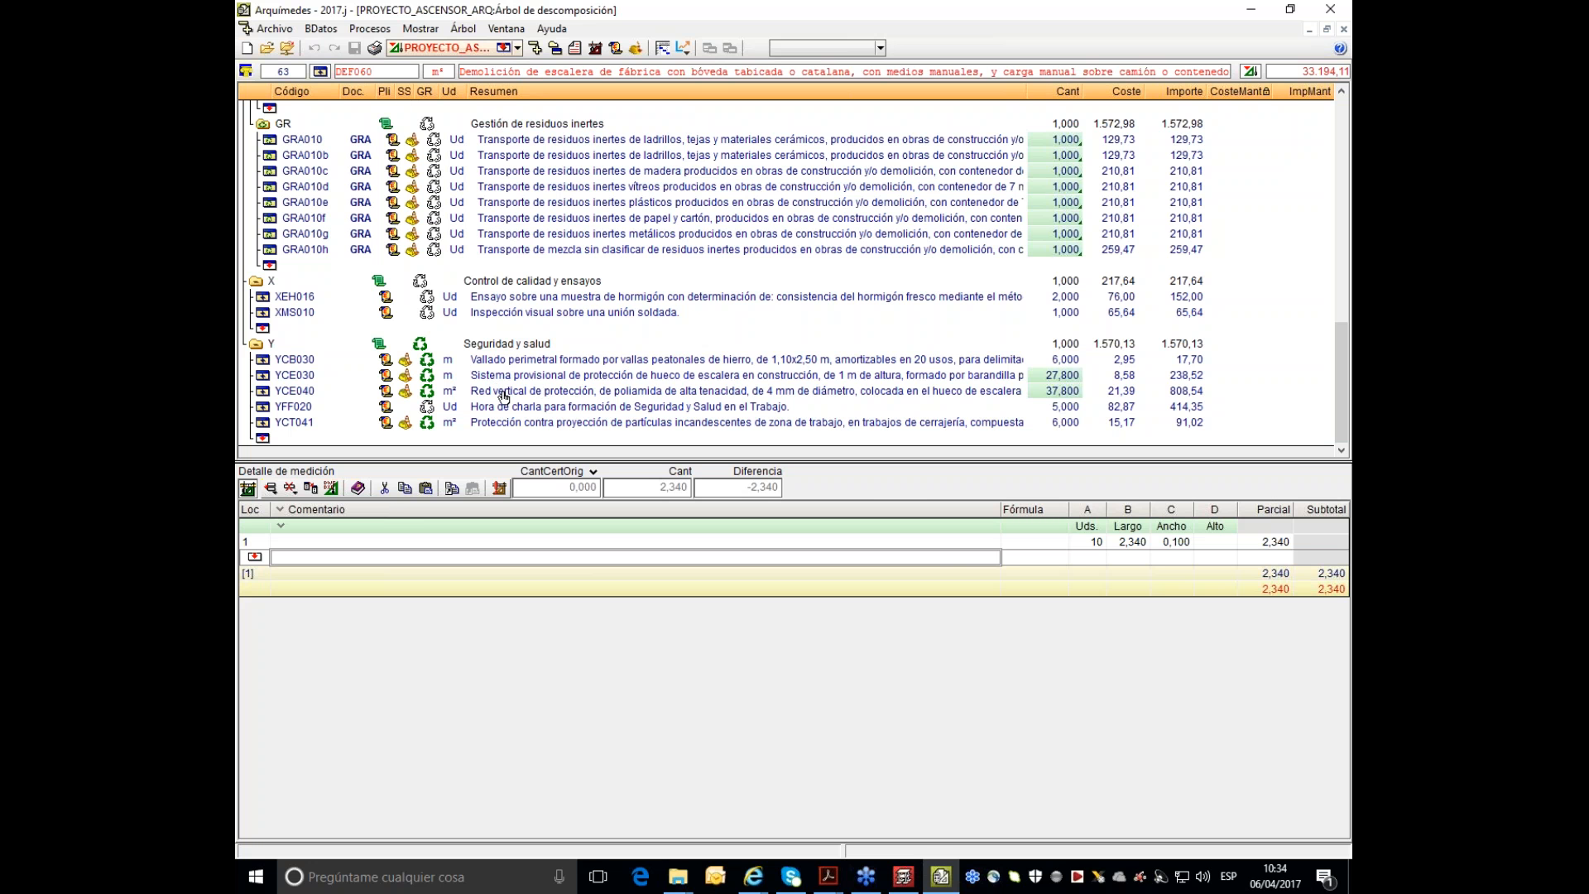
# - Open the Estudio Básico de Seguridad y Salud and review its data pages from Datos generales to Medios auxiliares, widening the page list
pyautogui.click(272, 29)
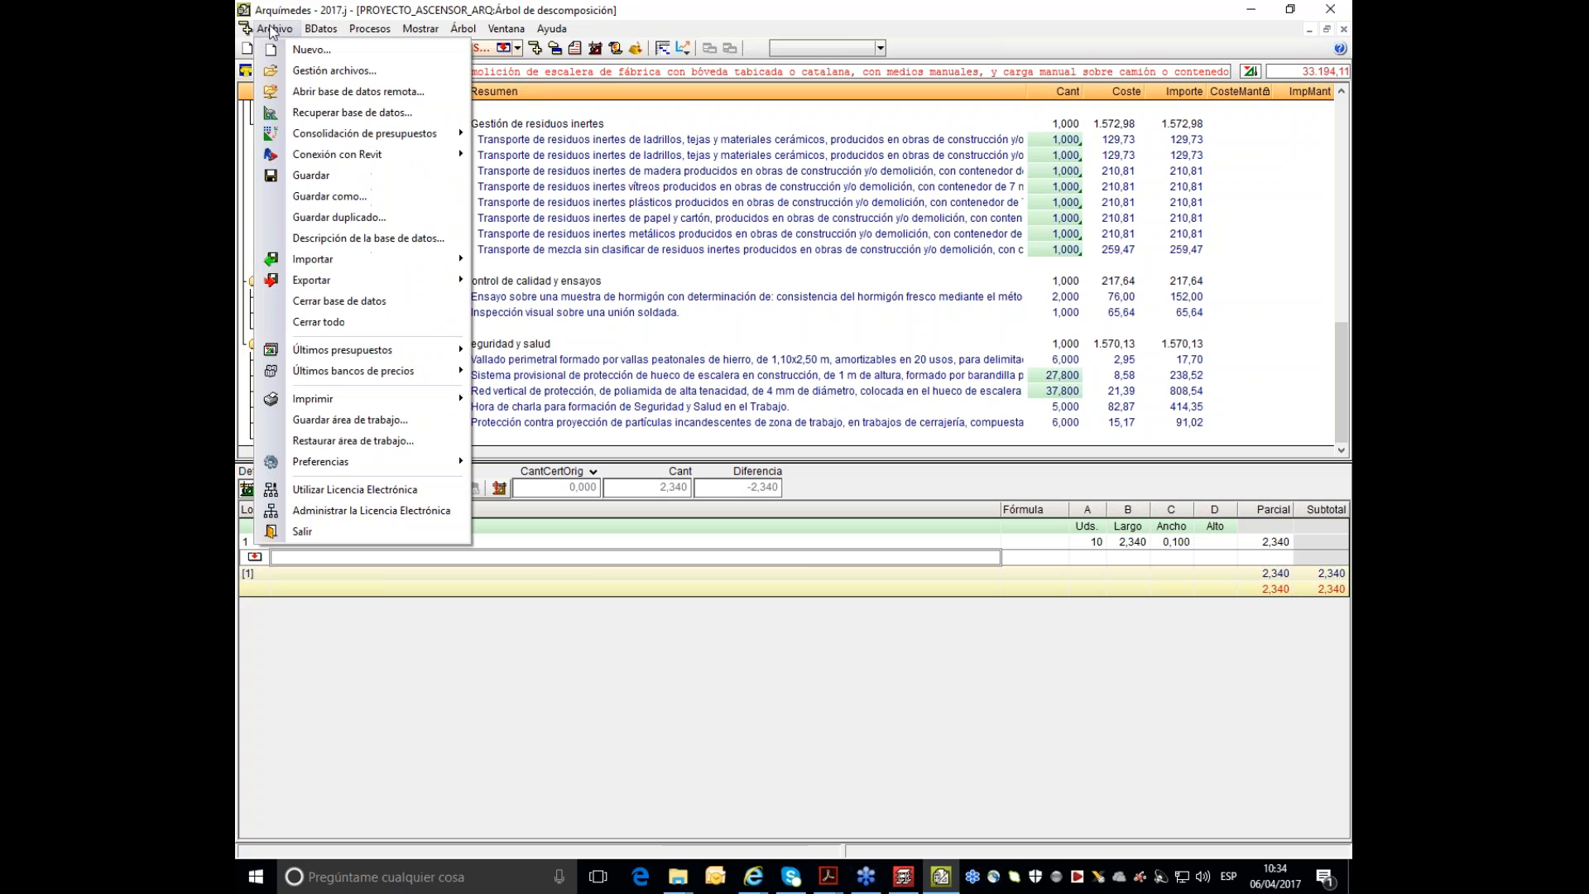
pyautogui.moveTo(319, 400)
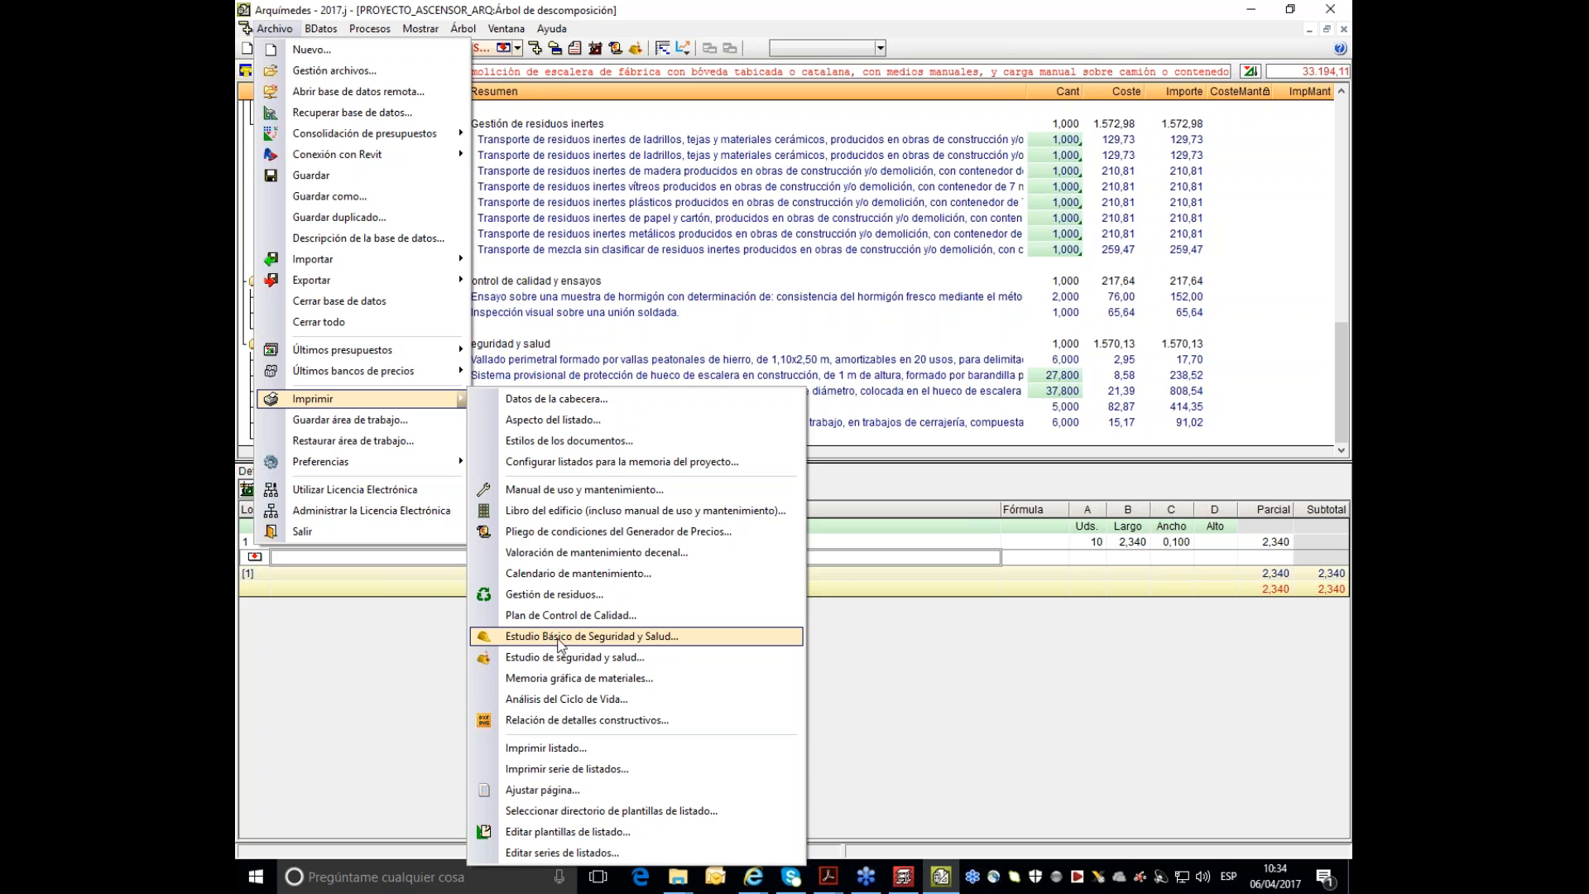
pyautogui.click(546, 638)
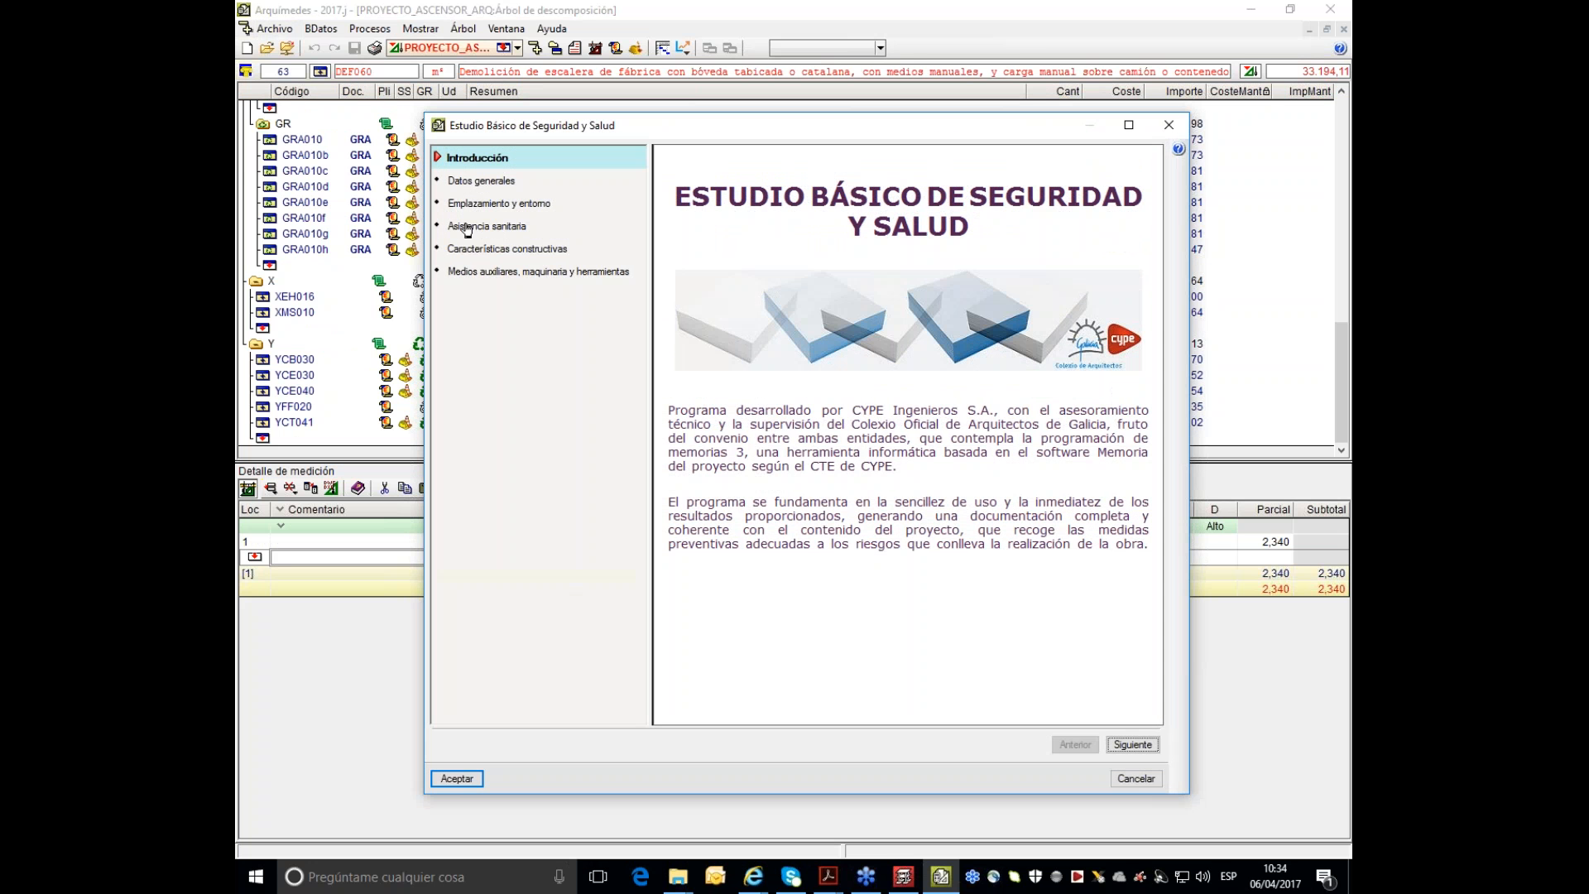
pyautogui.click(1138, 747)
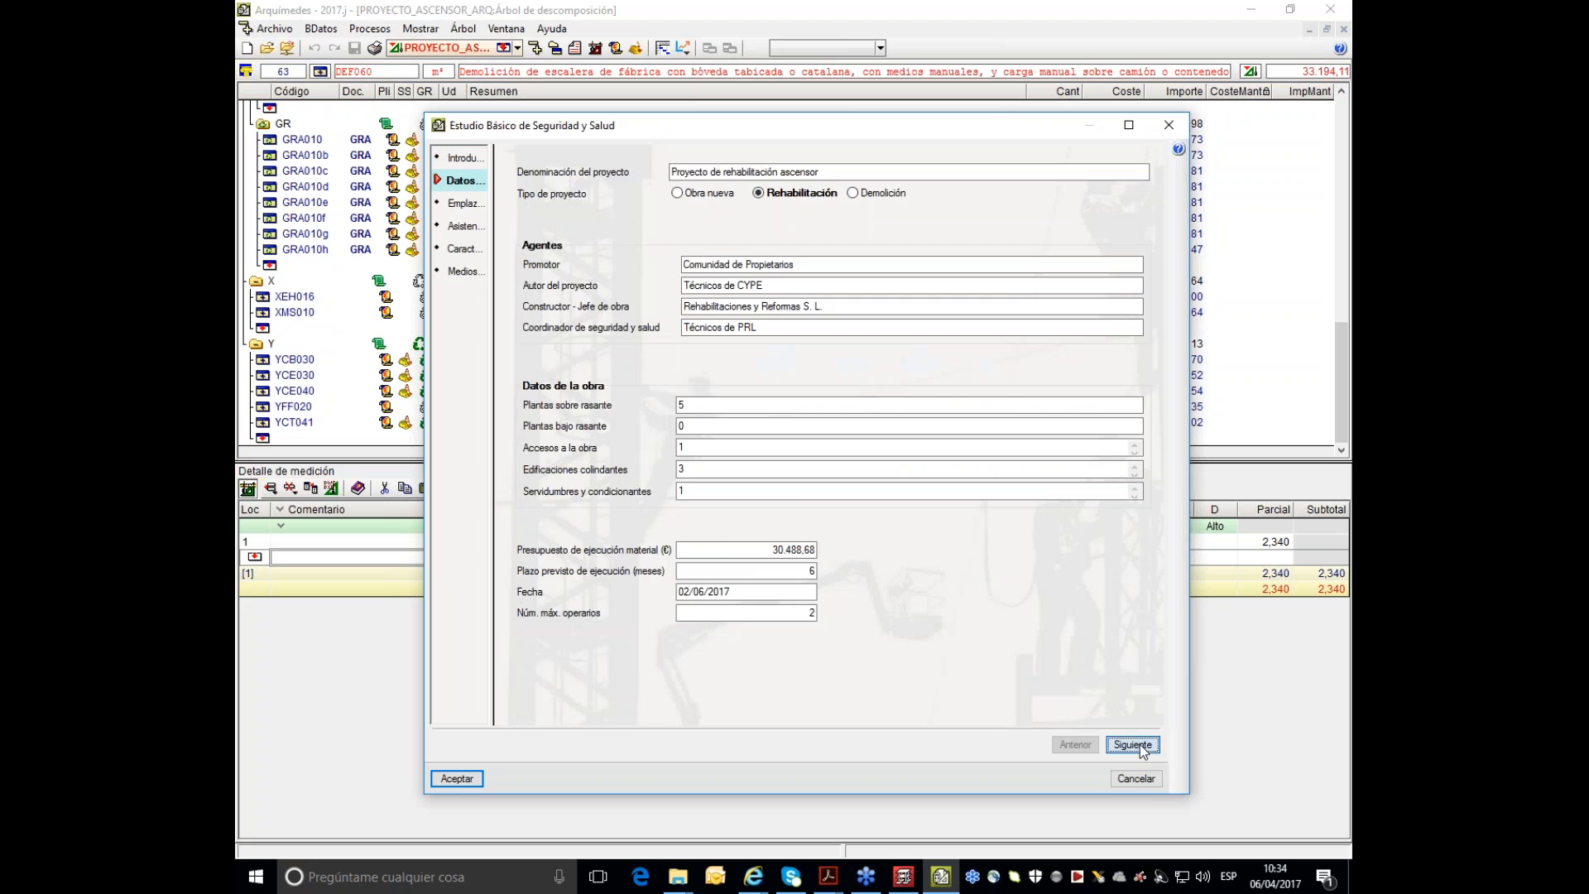
pyautogui.click(1138, 746)
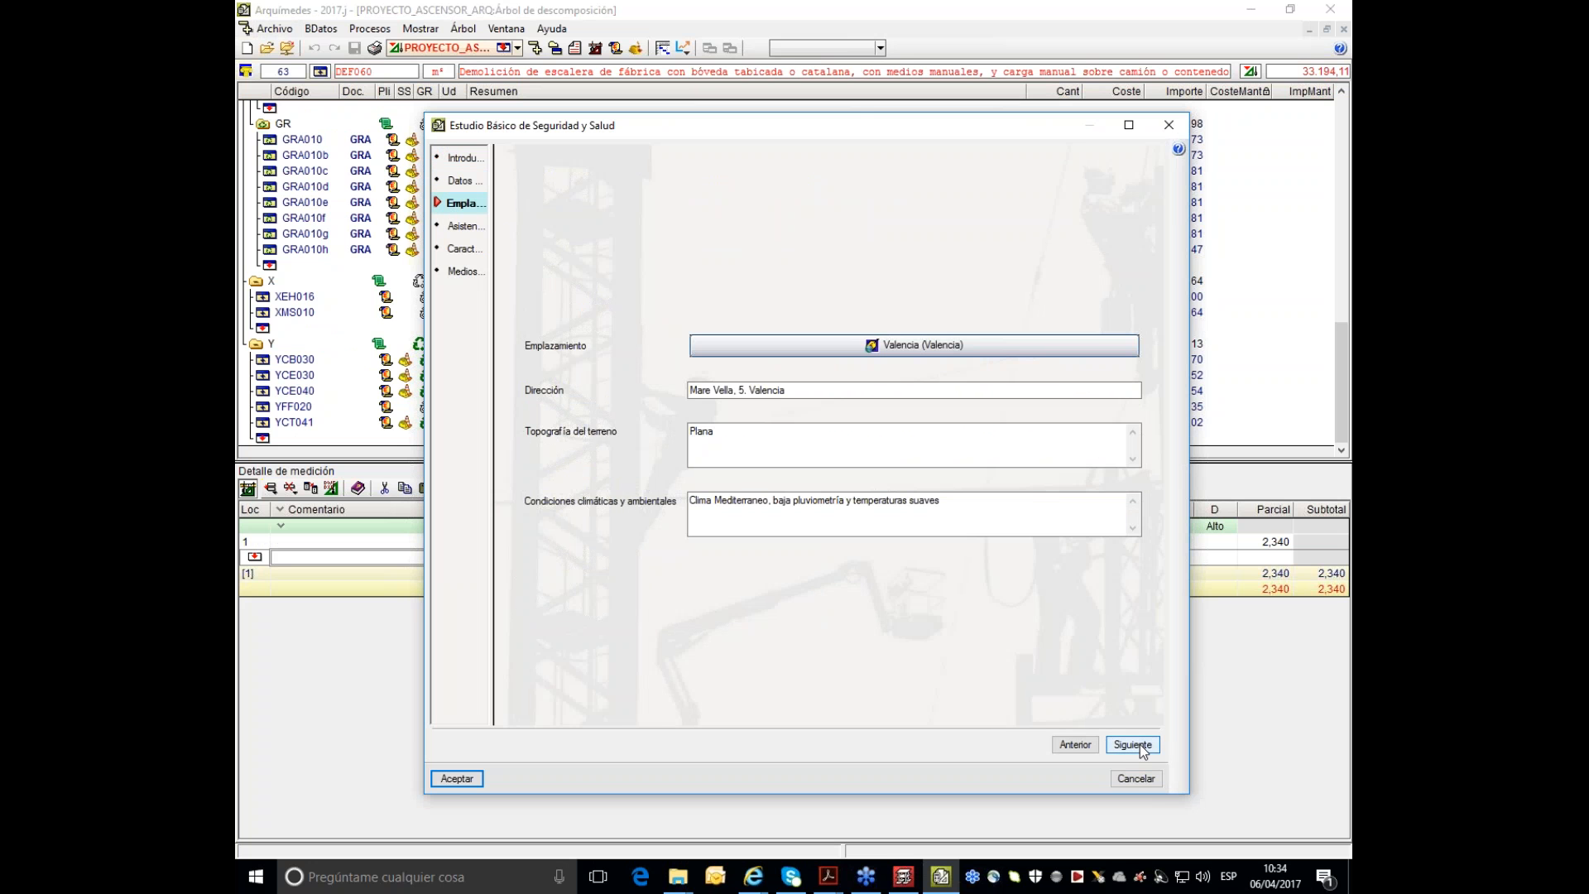
pyautogui.click(1139, 747)
pyautogui.click(1138, 746)
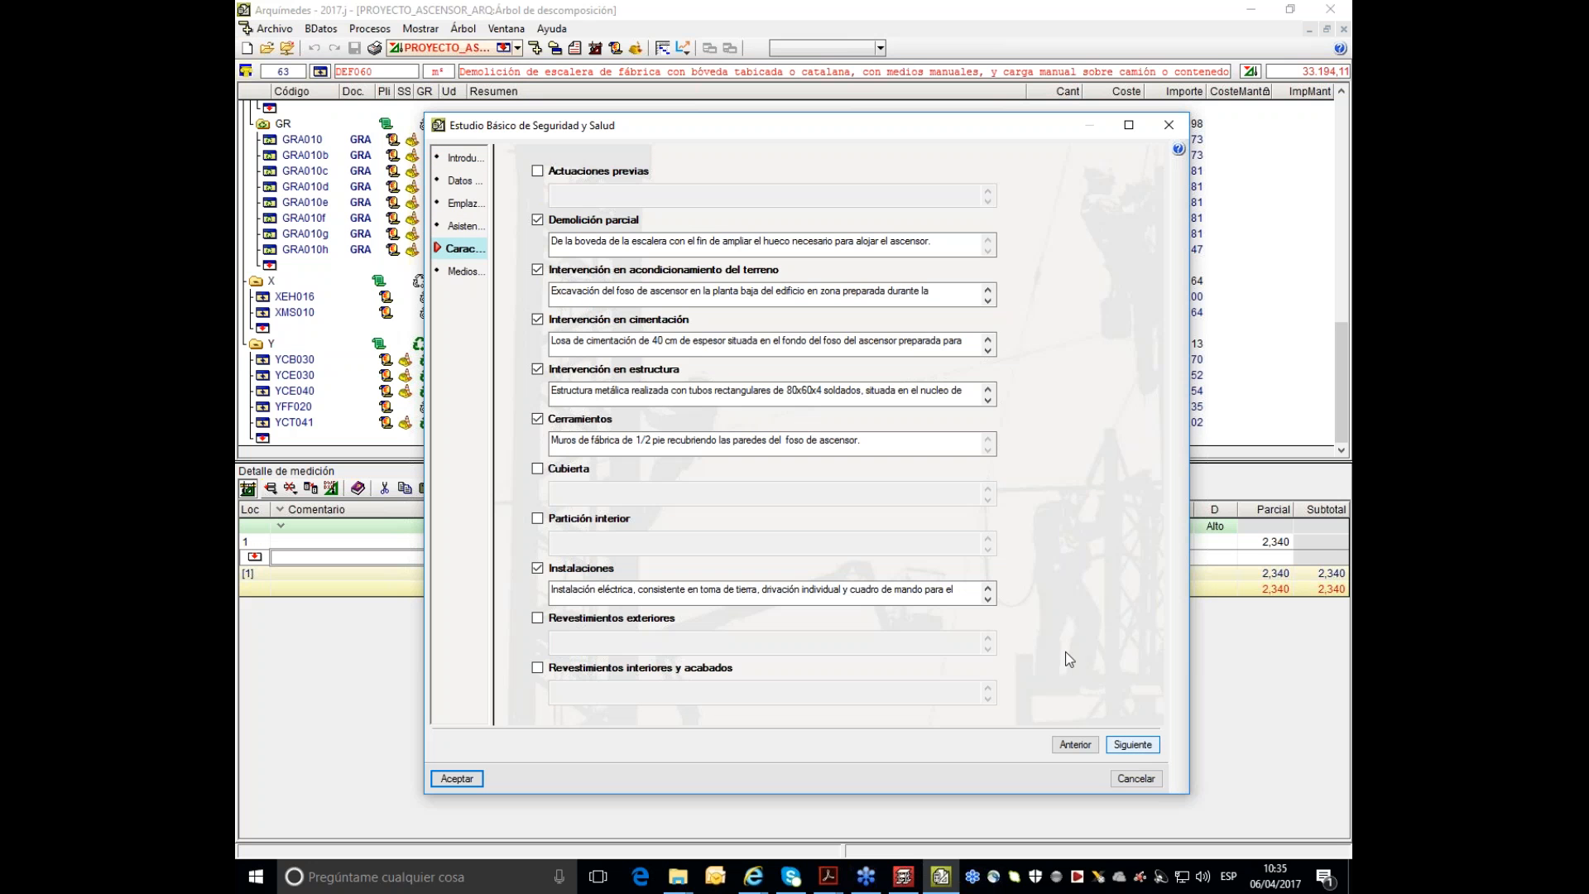
pyautogui.click(465, 227)
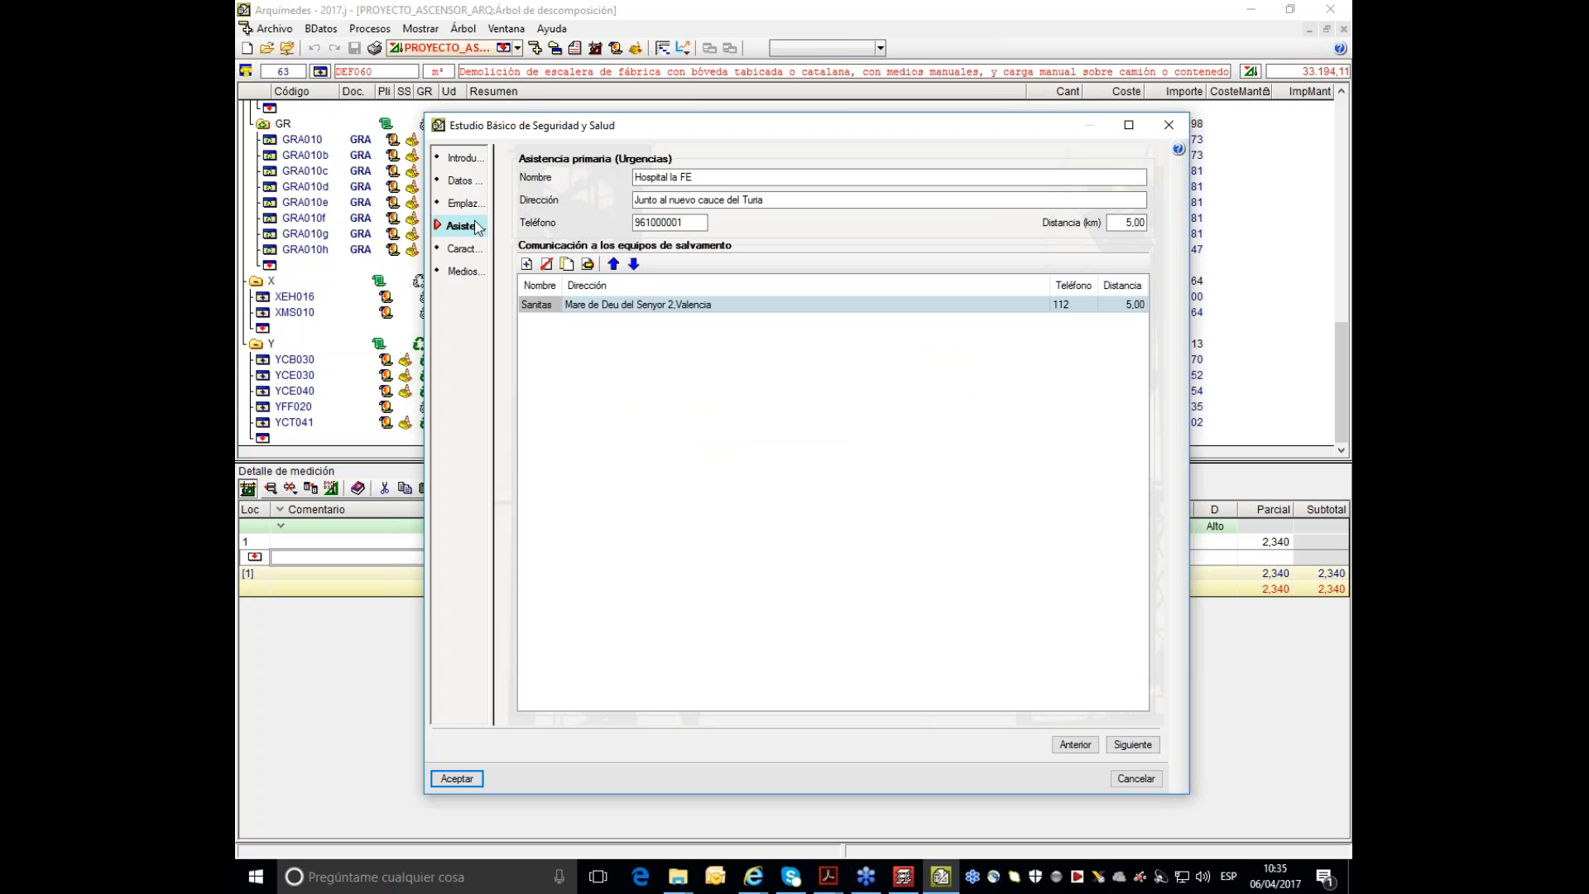
pyautogui.click(457, 248)
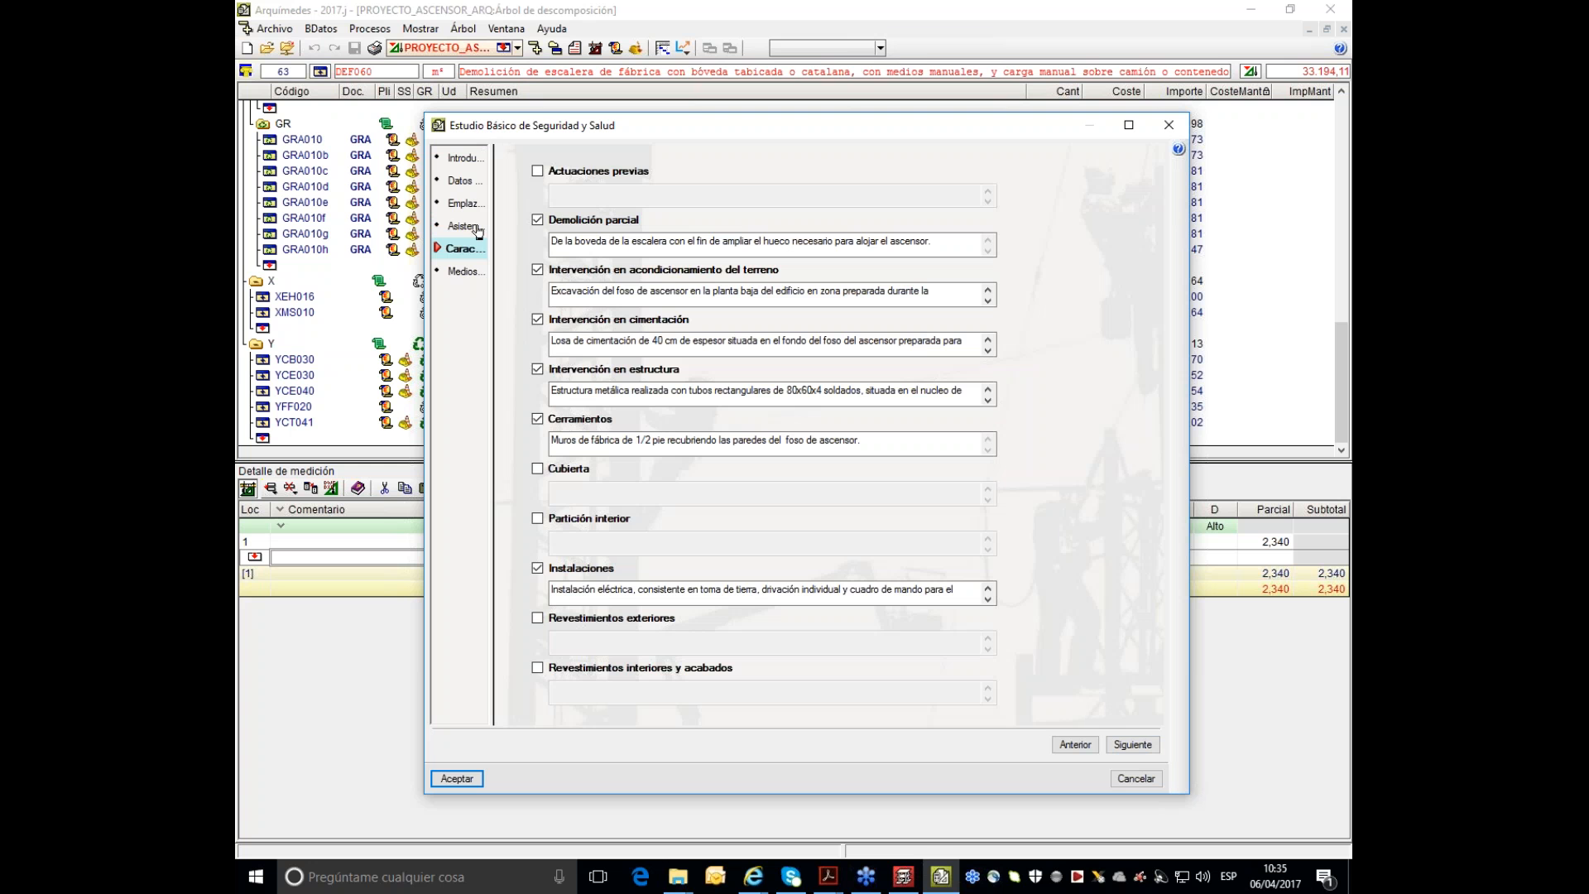
pyautogui.moveTo(494, 225); pyautogui.dragTo(565, 222)
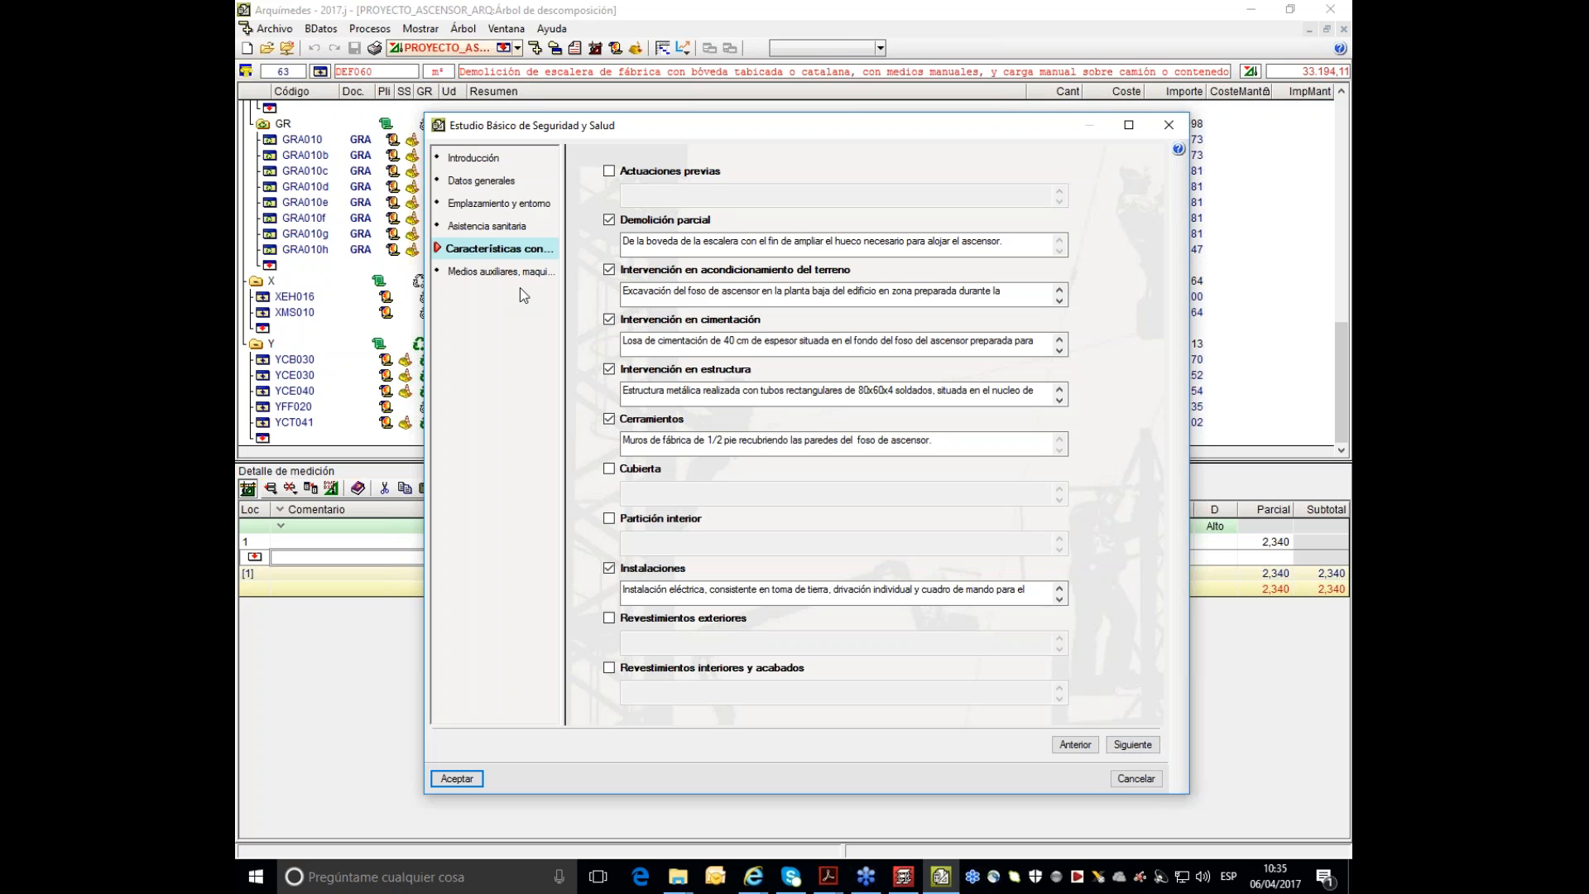
pyautogui.click(1132, 744)
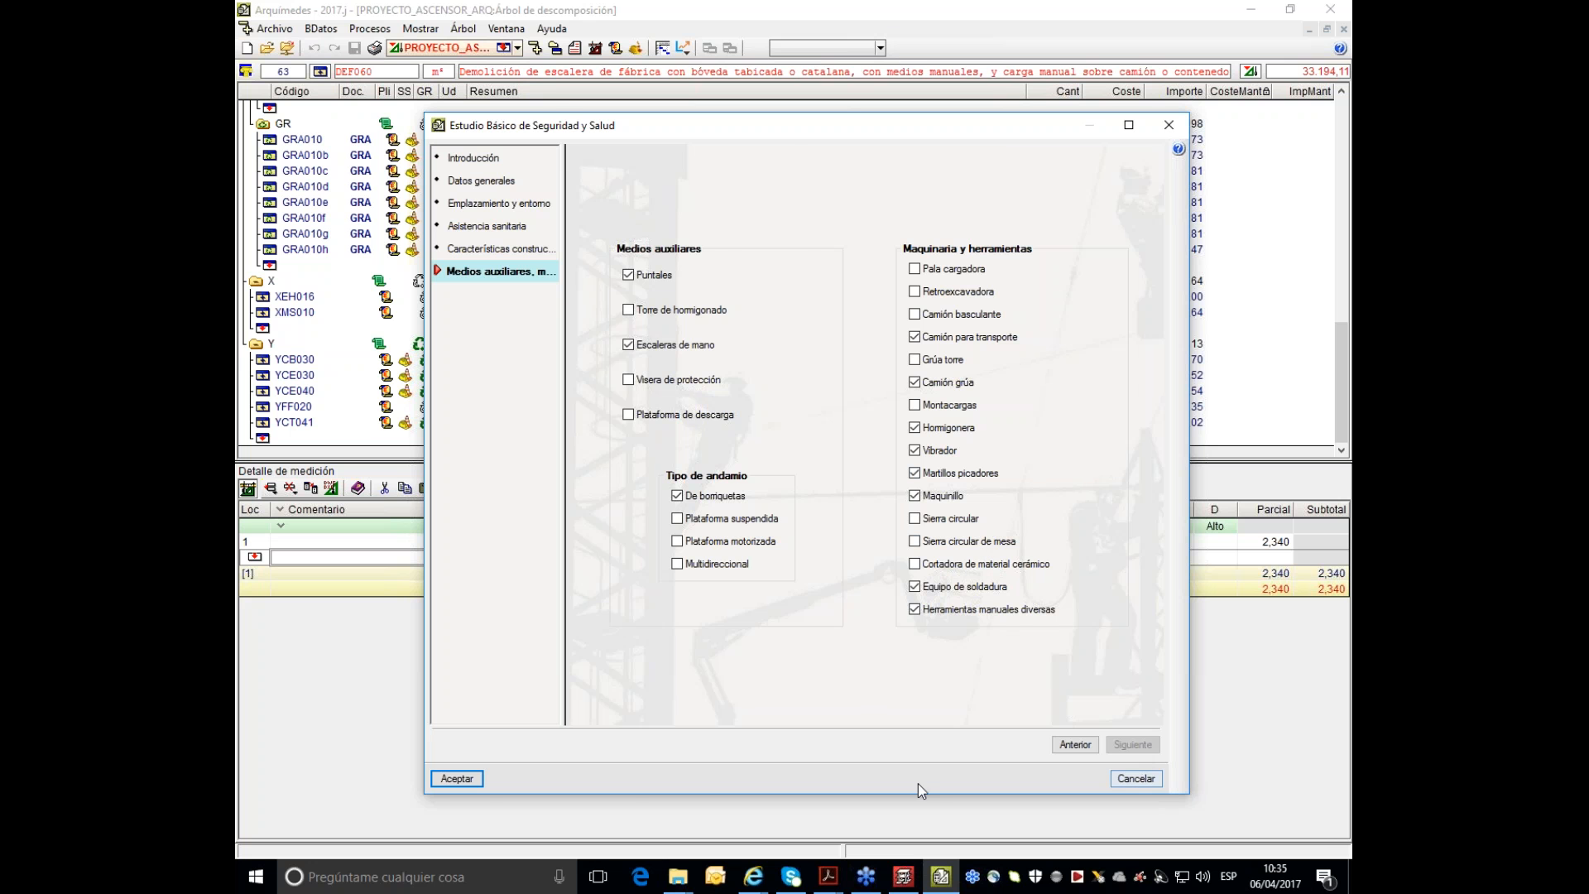
# - Generate the basic health and safety study, look through its print preview up to page 7, and close the report
pyautogui.click(457, 778)
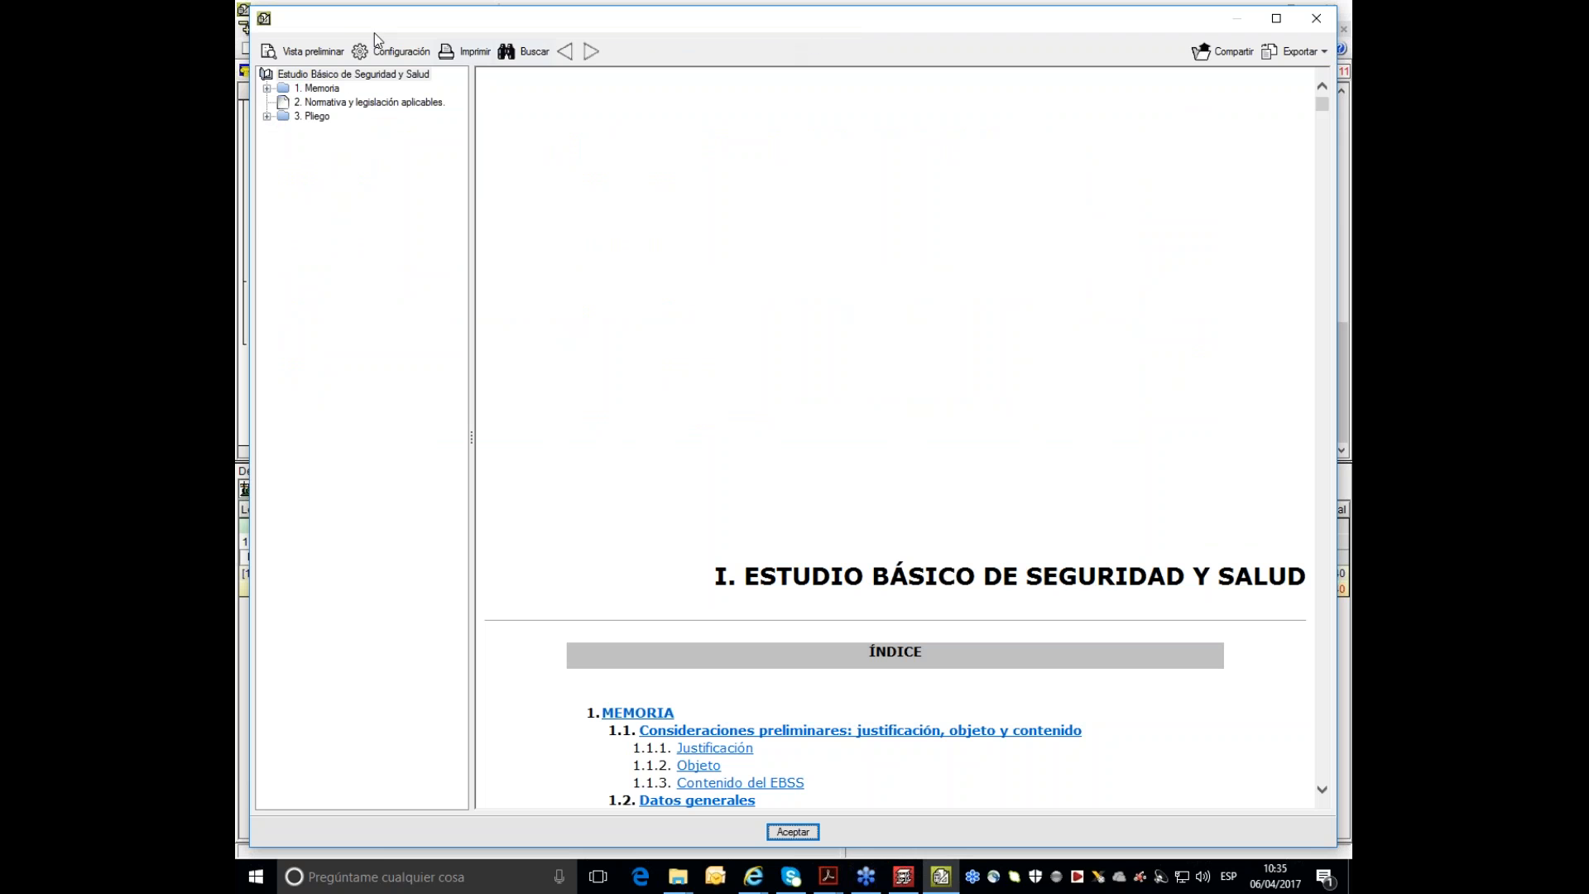
pyautogui.click(307, 52)
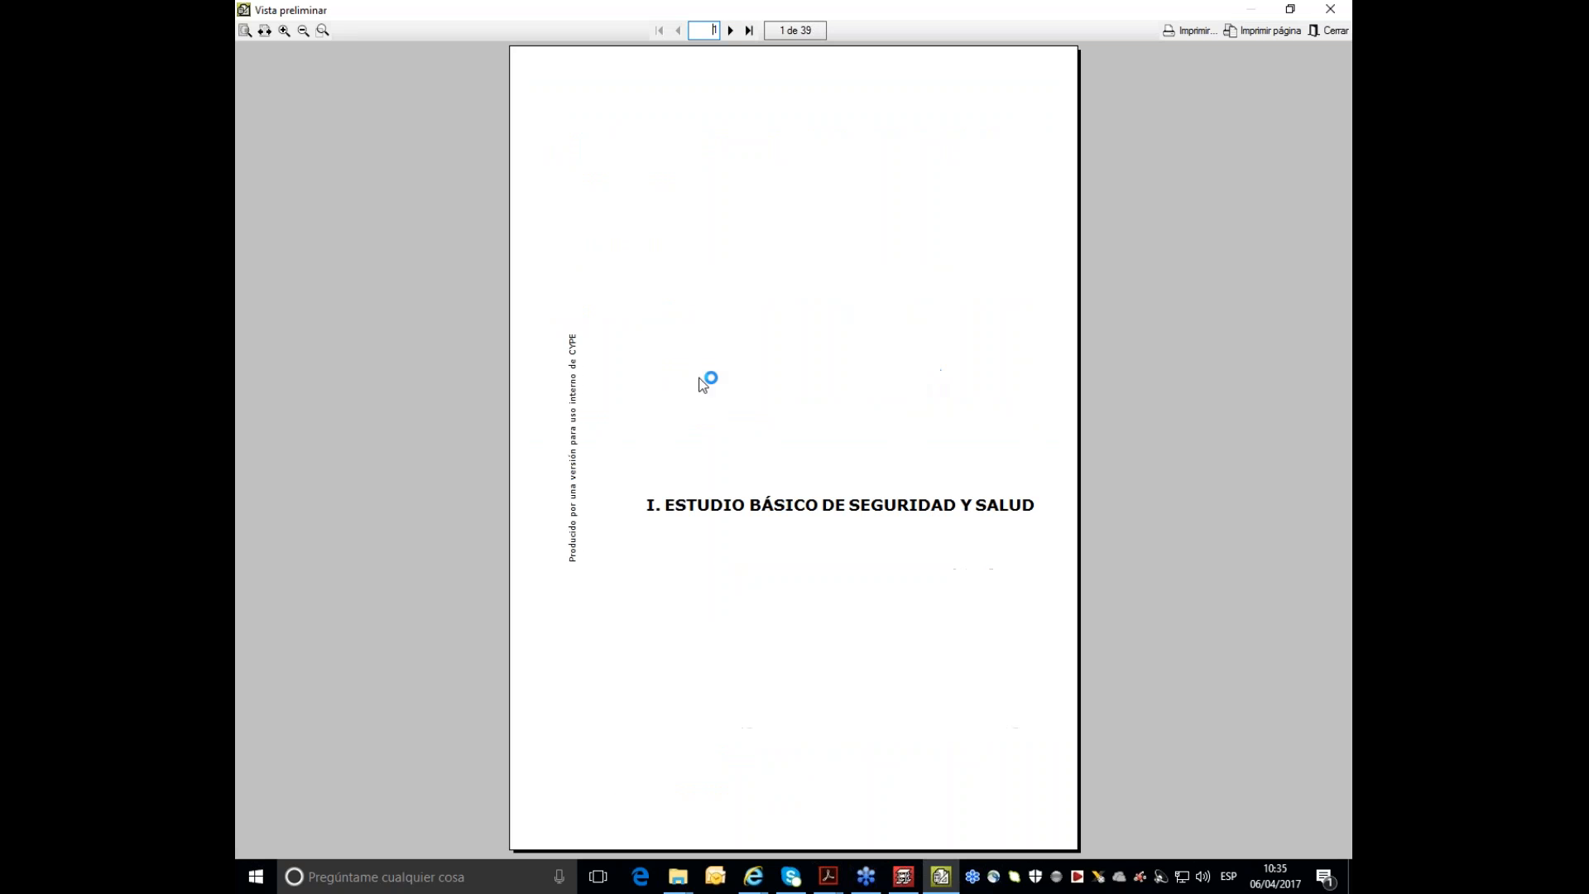
pyautogui.click(732, 31)
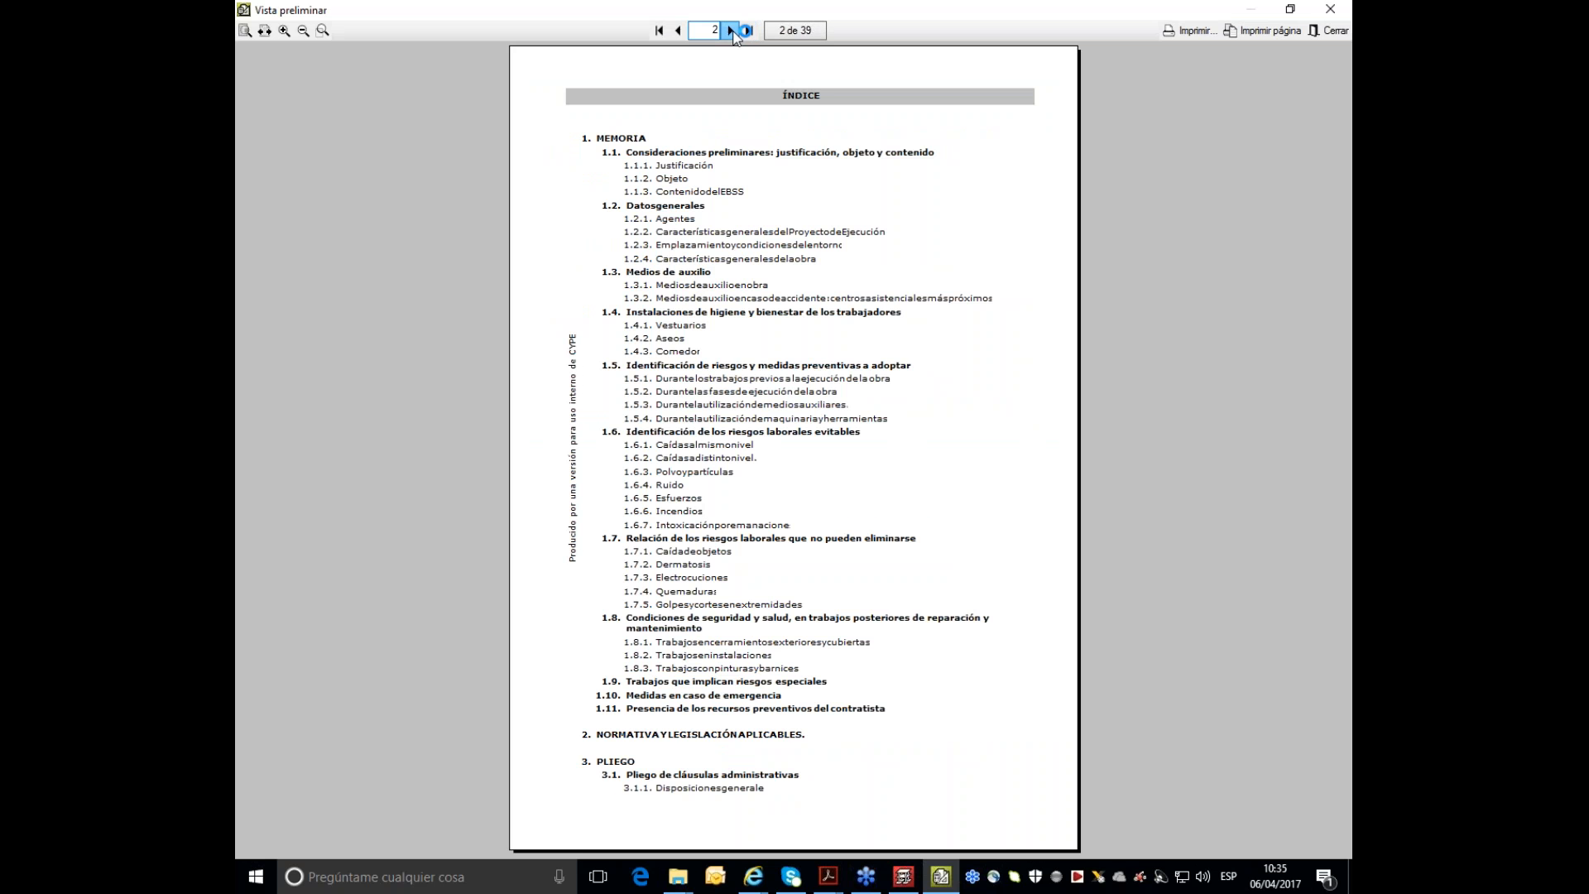
pyautogui.click(732, 30)
pyautogui.click(731, 31)
pyautogui.click(732, 31)
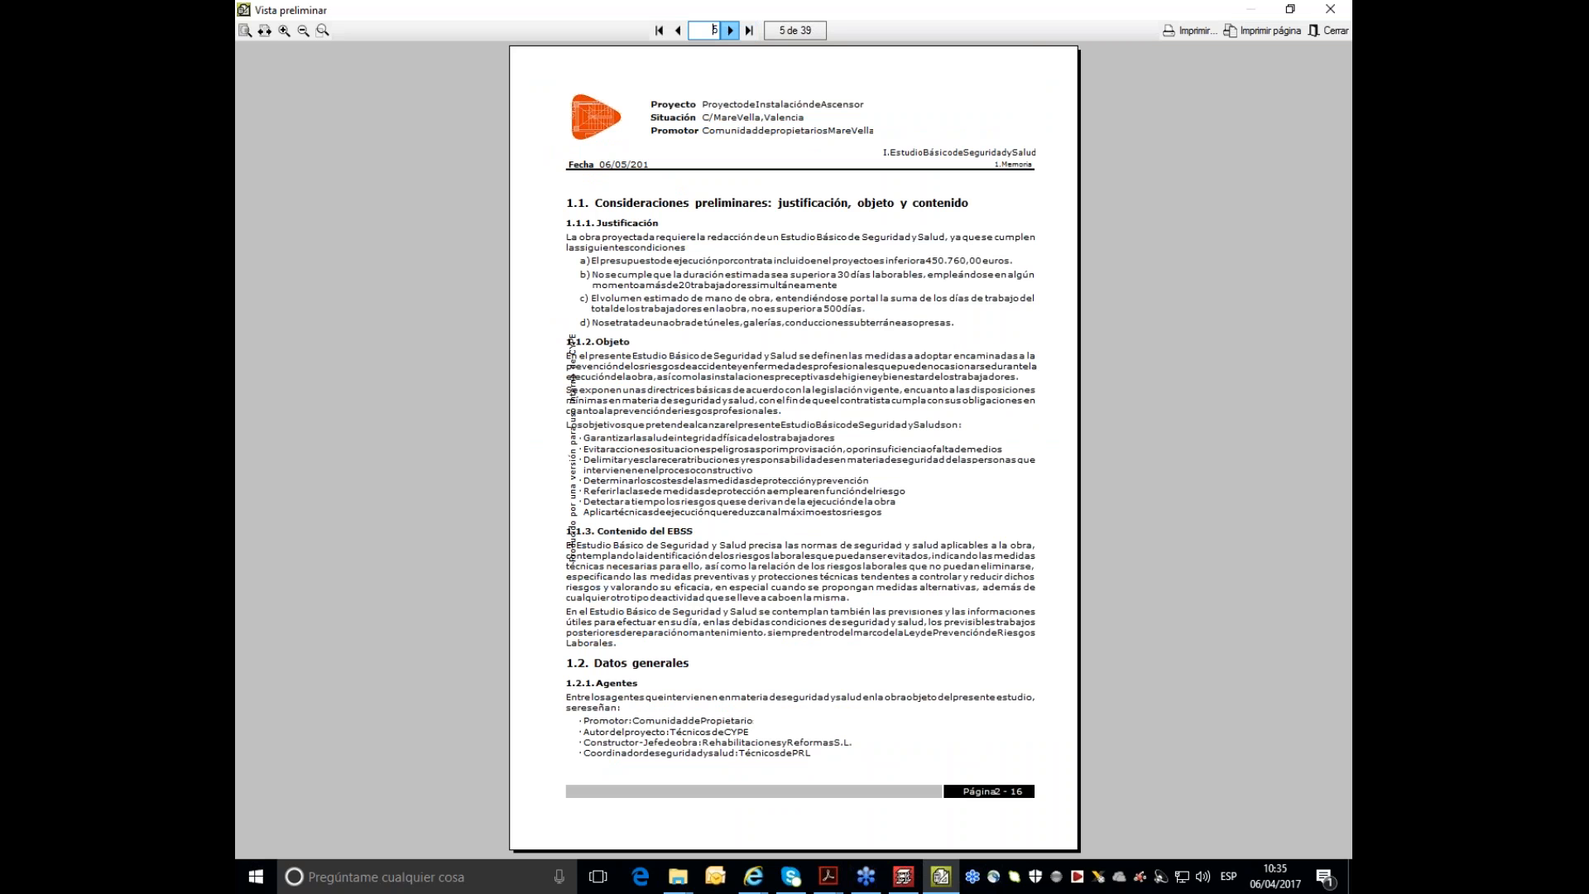
pyautogui.click(731, 30)
pyautogui.click(731, 31)
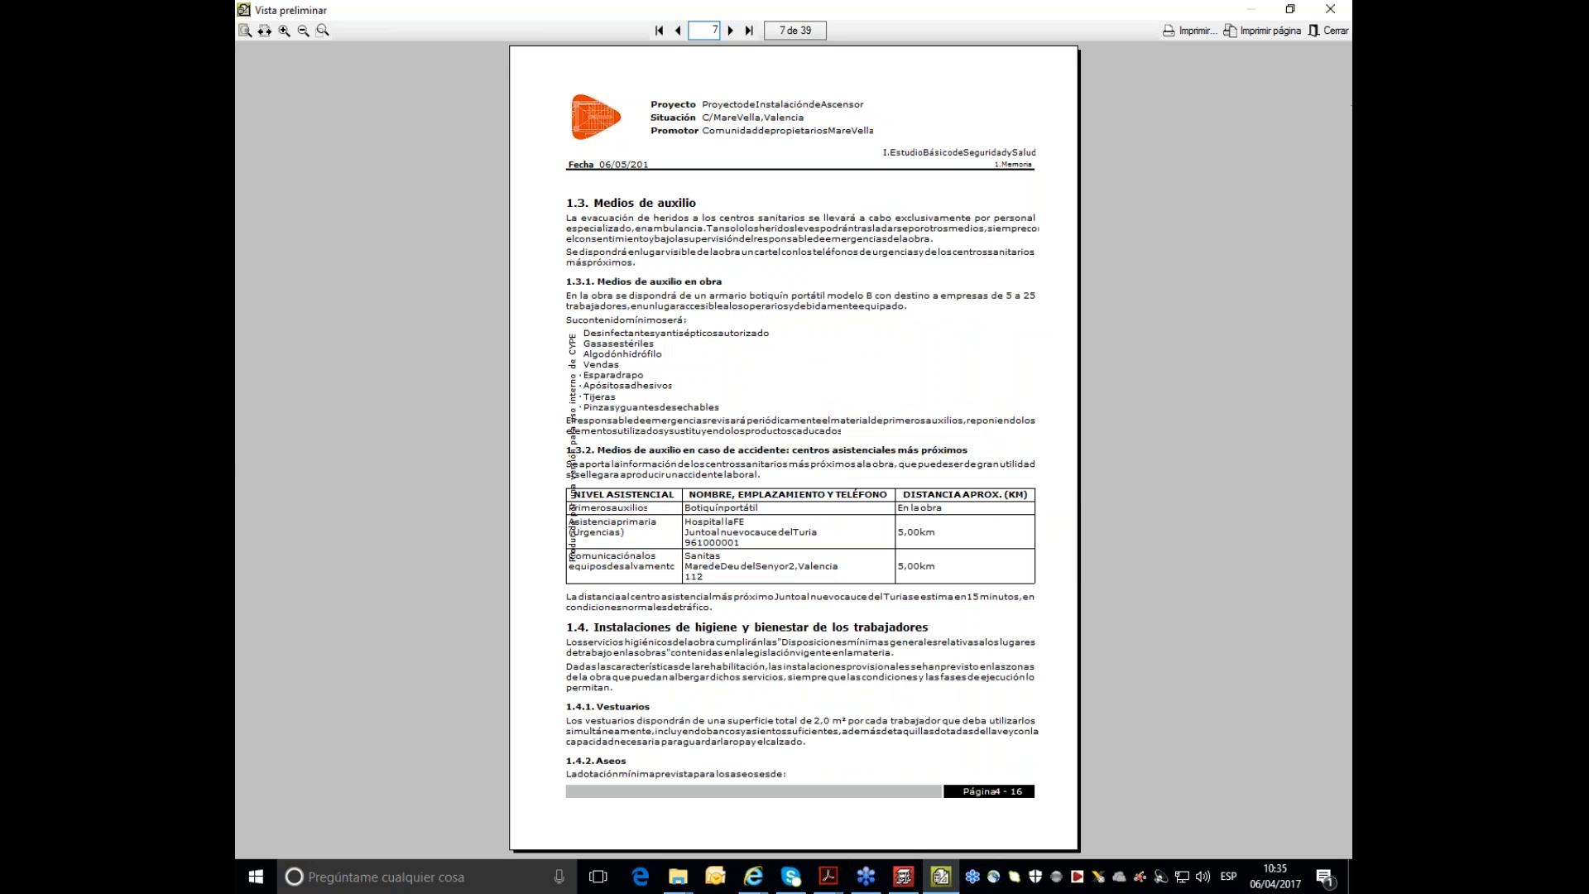
pyautogui.click(1333, 33)
pyautogui.click(1329, 9)
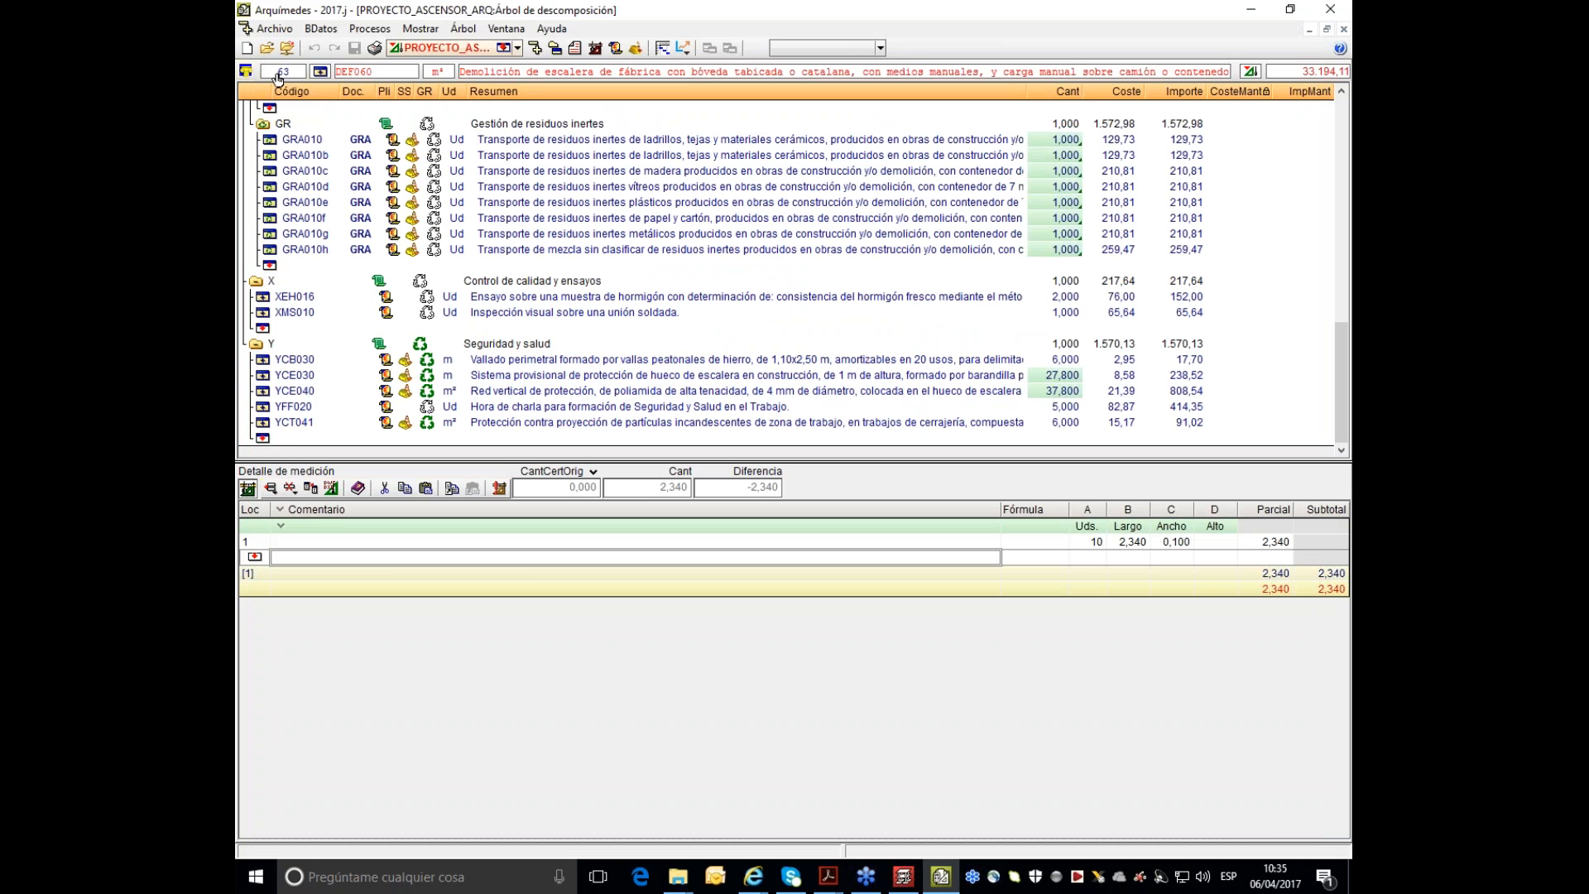
# - Generate the Gestión de residuos report for the budget with the preset deposit and cost parameters, and look over its index
pyautogui.click(274, 30)
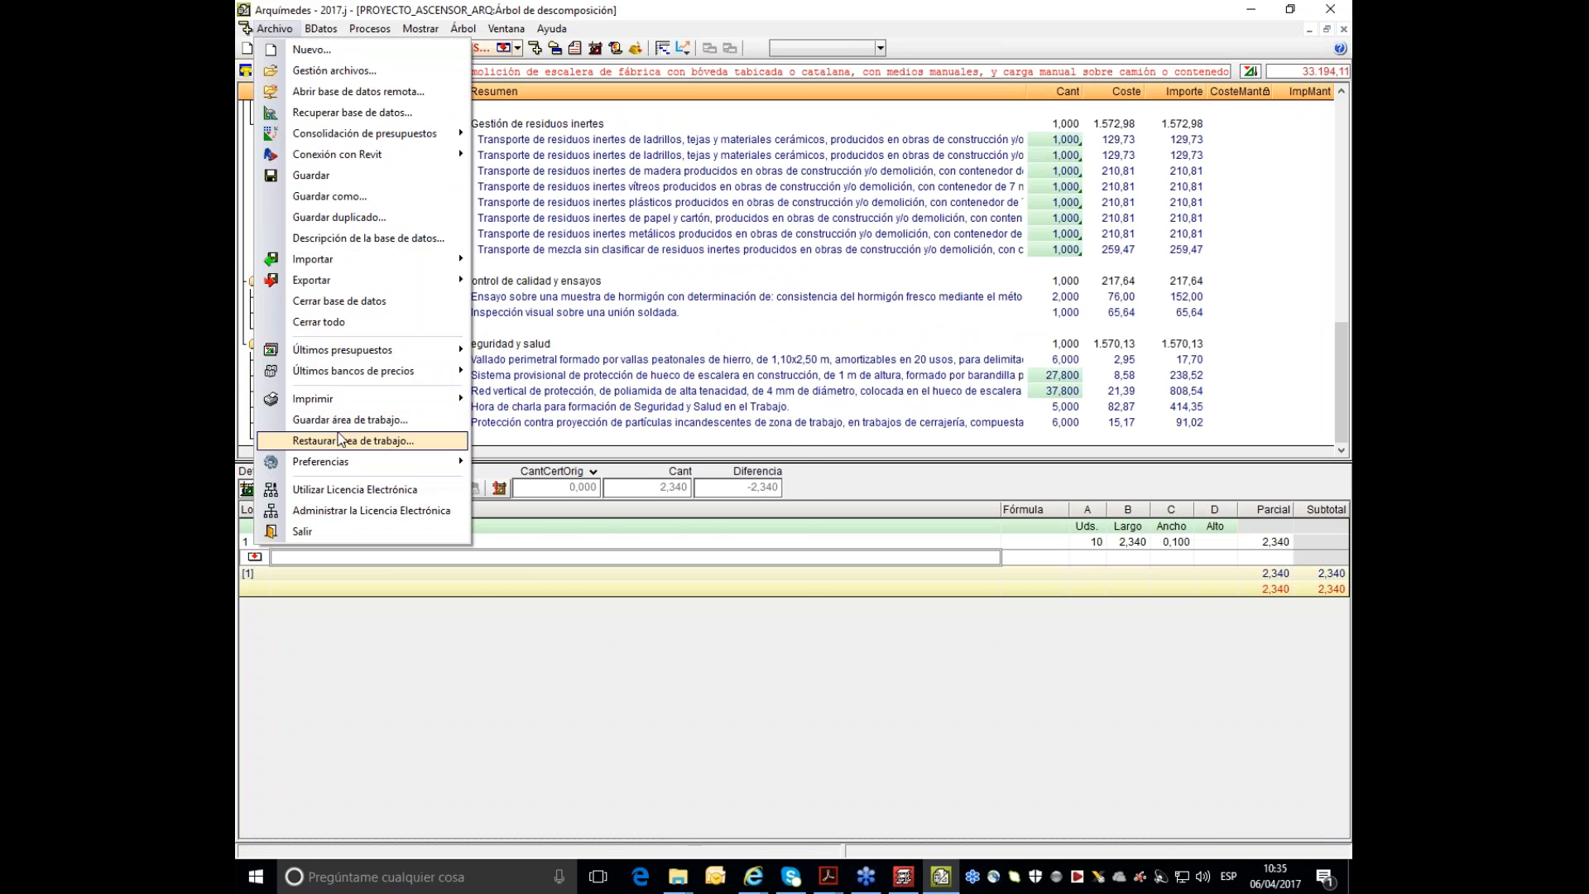
pyautogui.moveTo(347, 401)
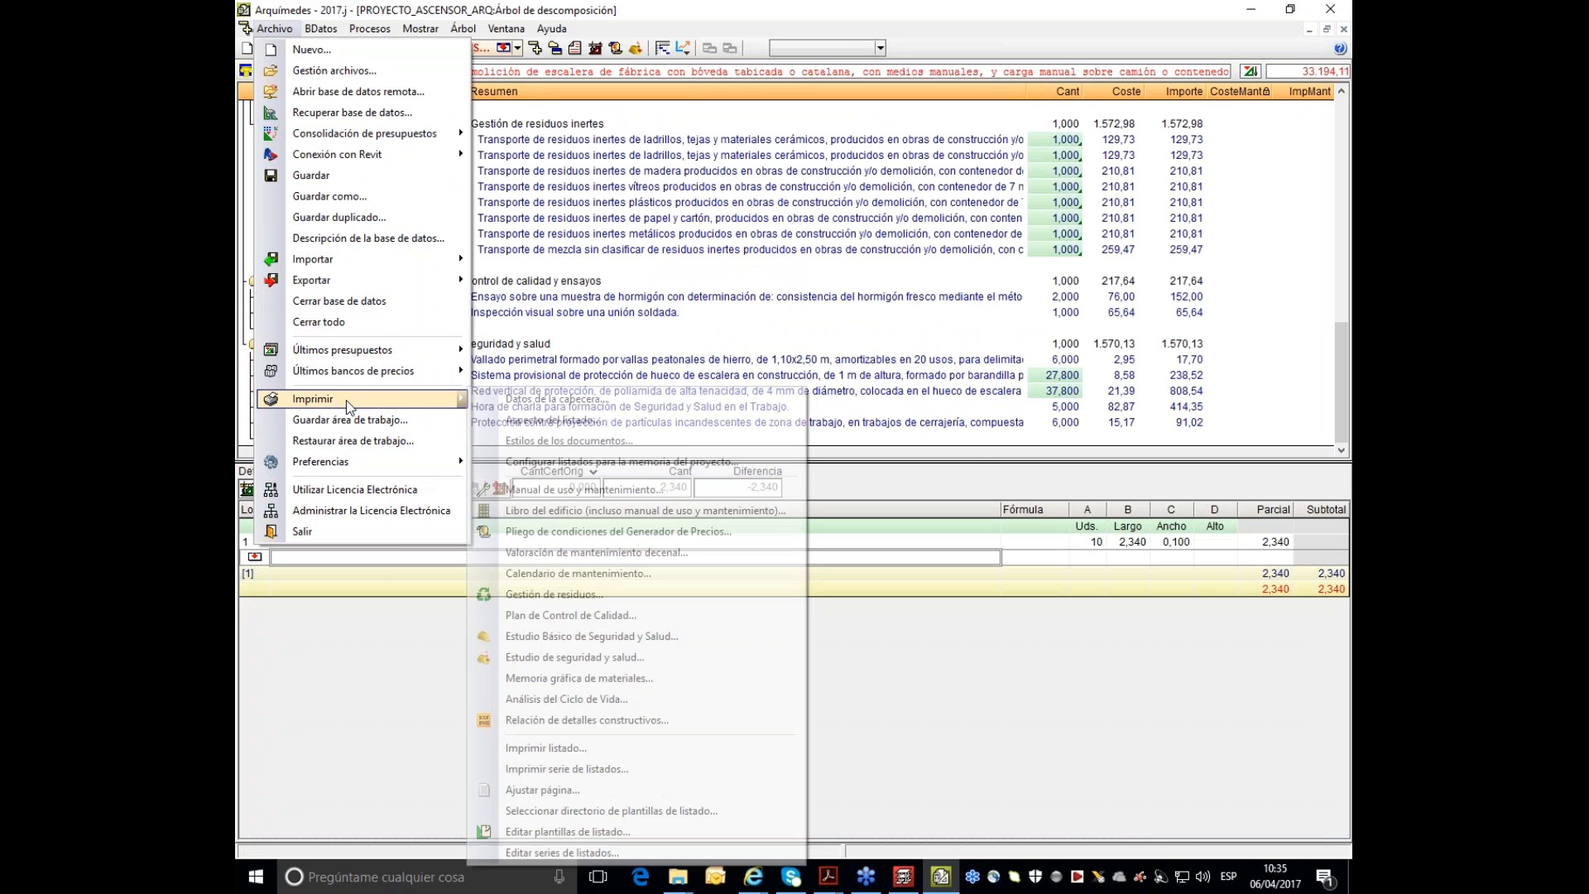
pyautogui.click(625, 602)
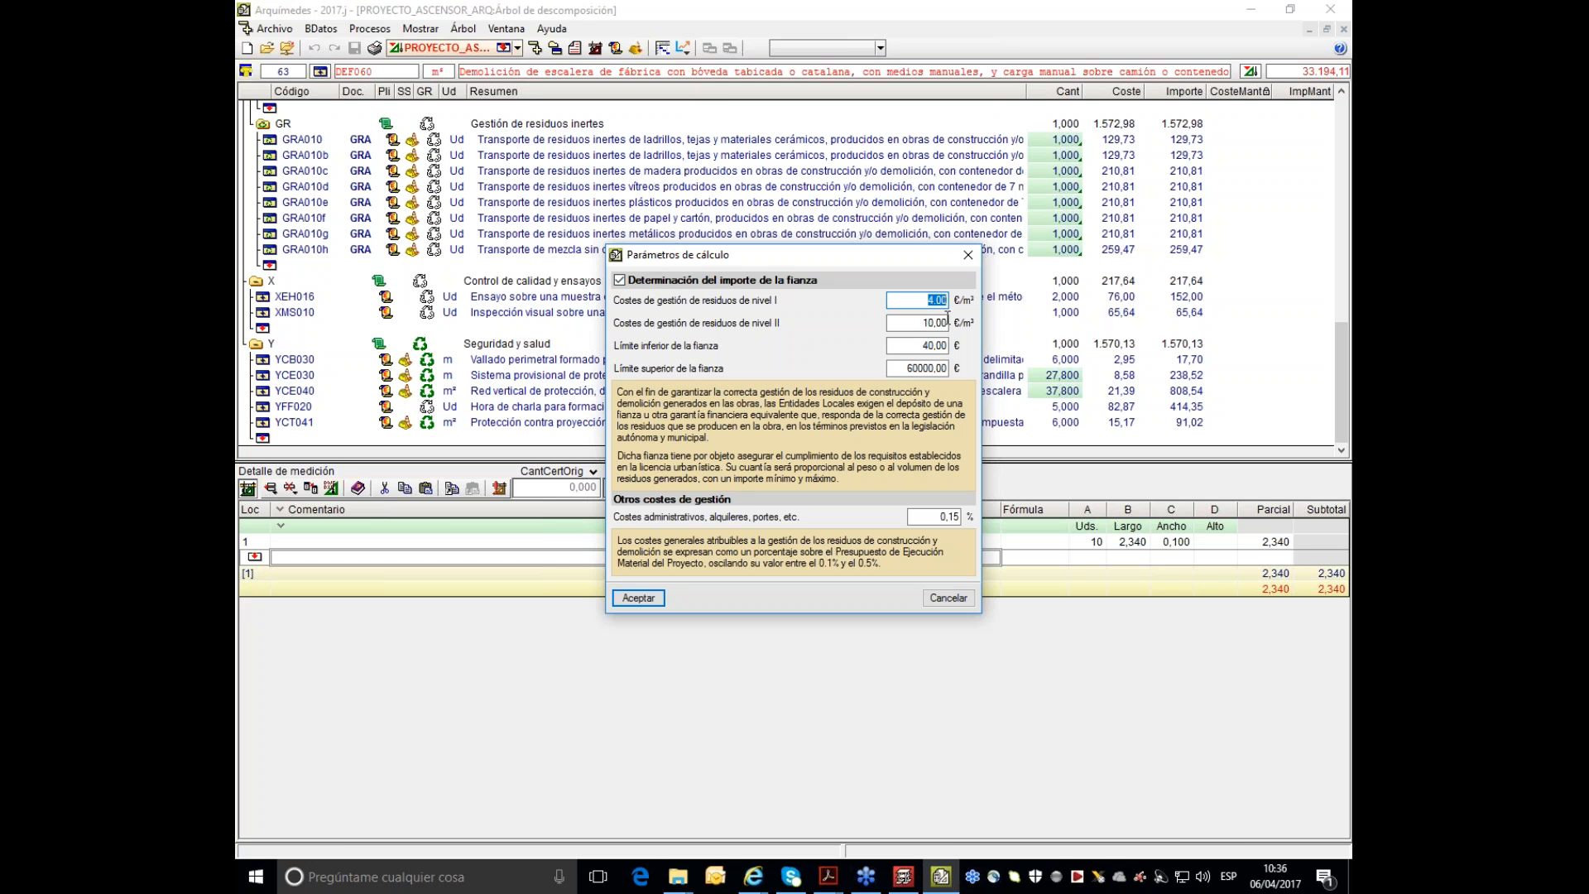
pyautogui.click(649, 600)
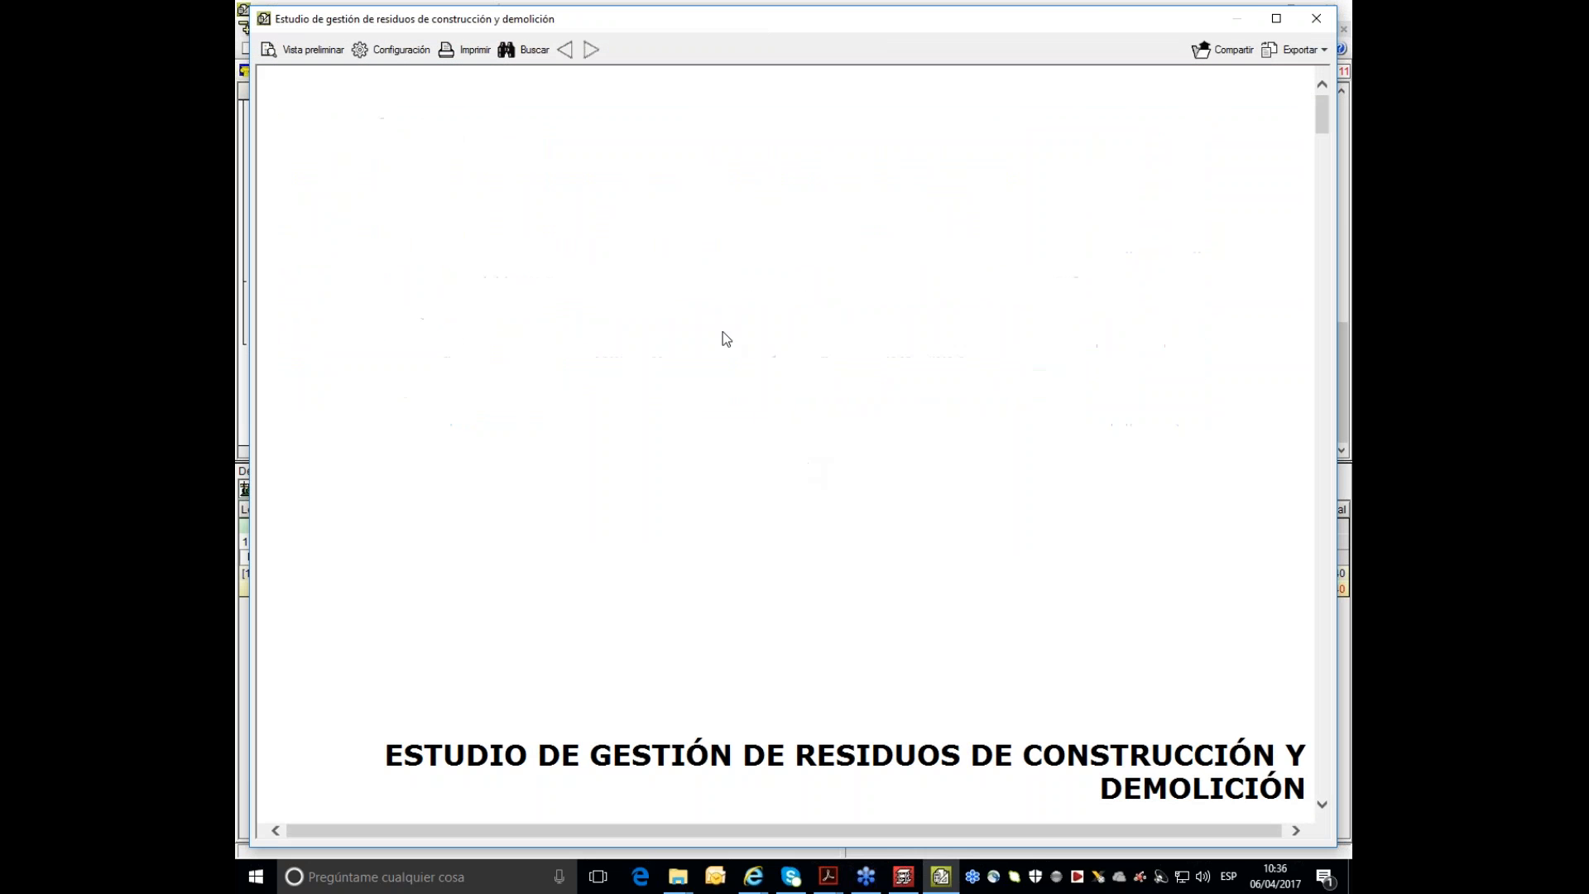
pyautogui.scroll(-8, 1105, 270)
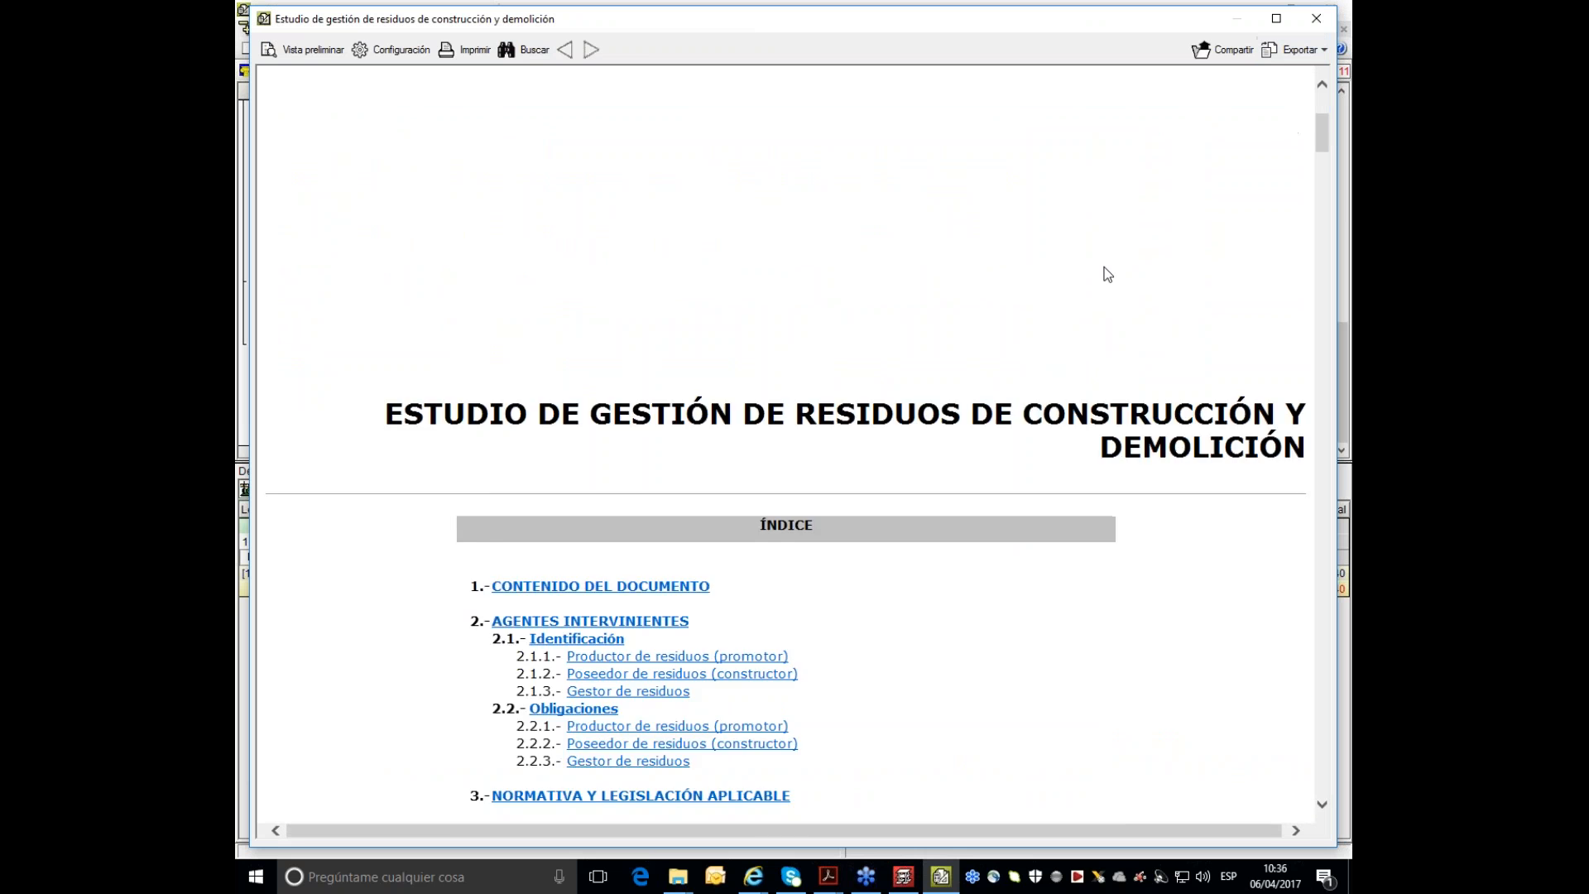
pyautogui.scroll(2, 1105, 267)
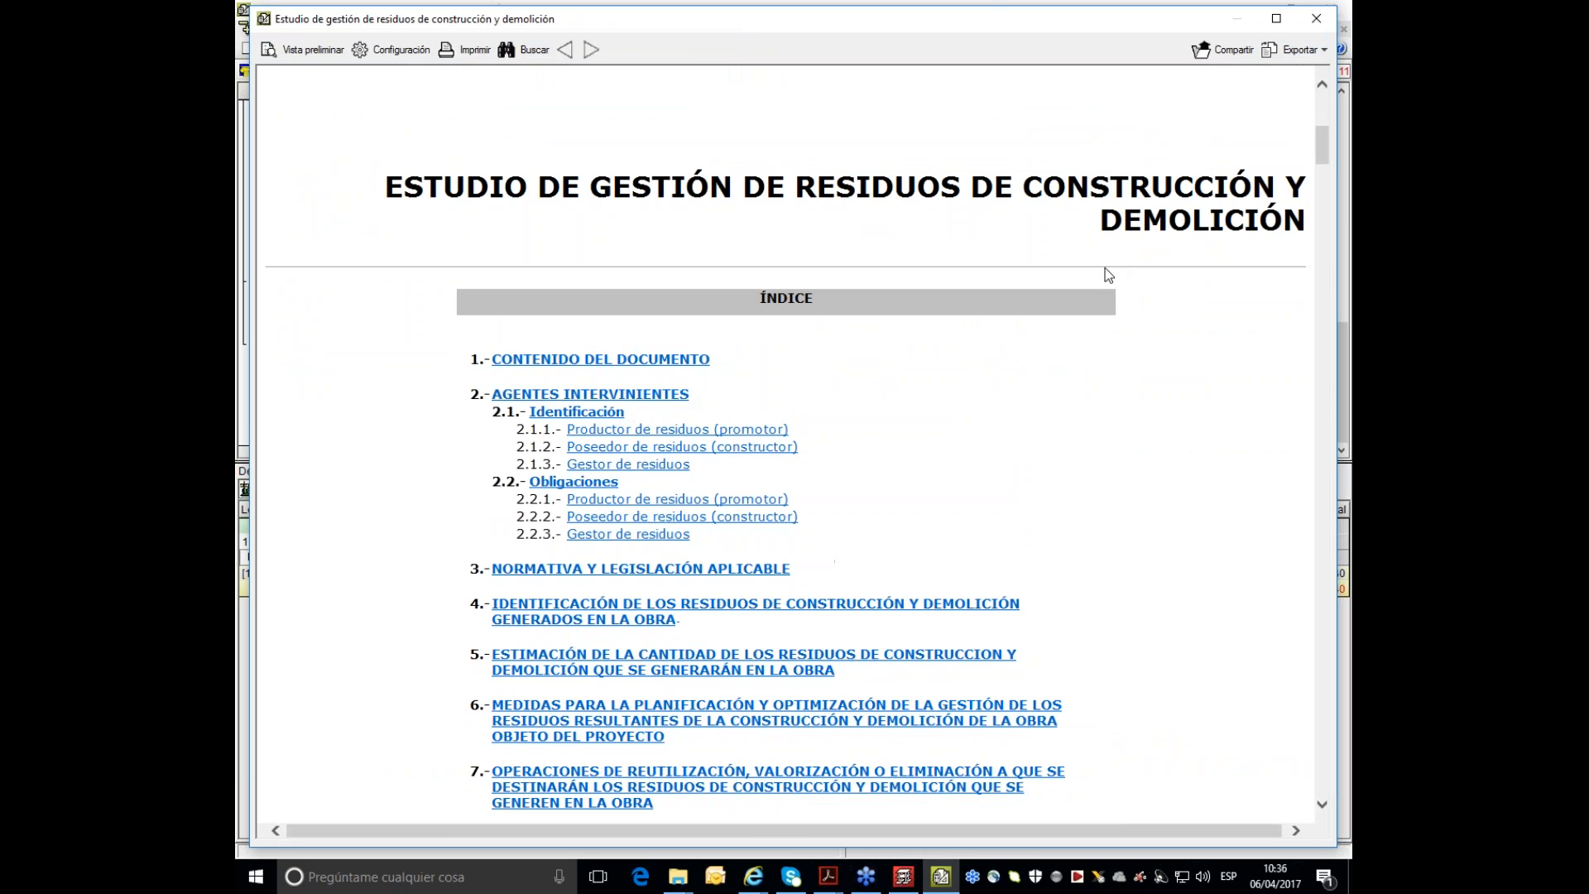
# - Look through the print preview of the waste management study up to page 5, and close the report
pyautogui.click(314, 49)
pyautogui.click(731, 30)
pyautogui.click(731, 30)
pyautogui.click(731, 30)
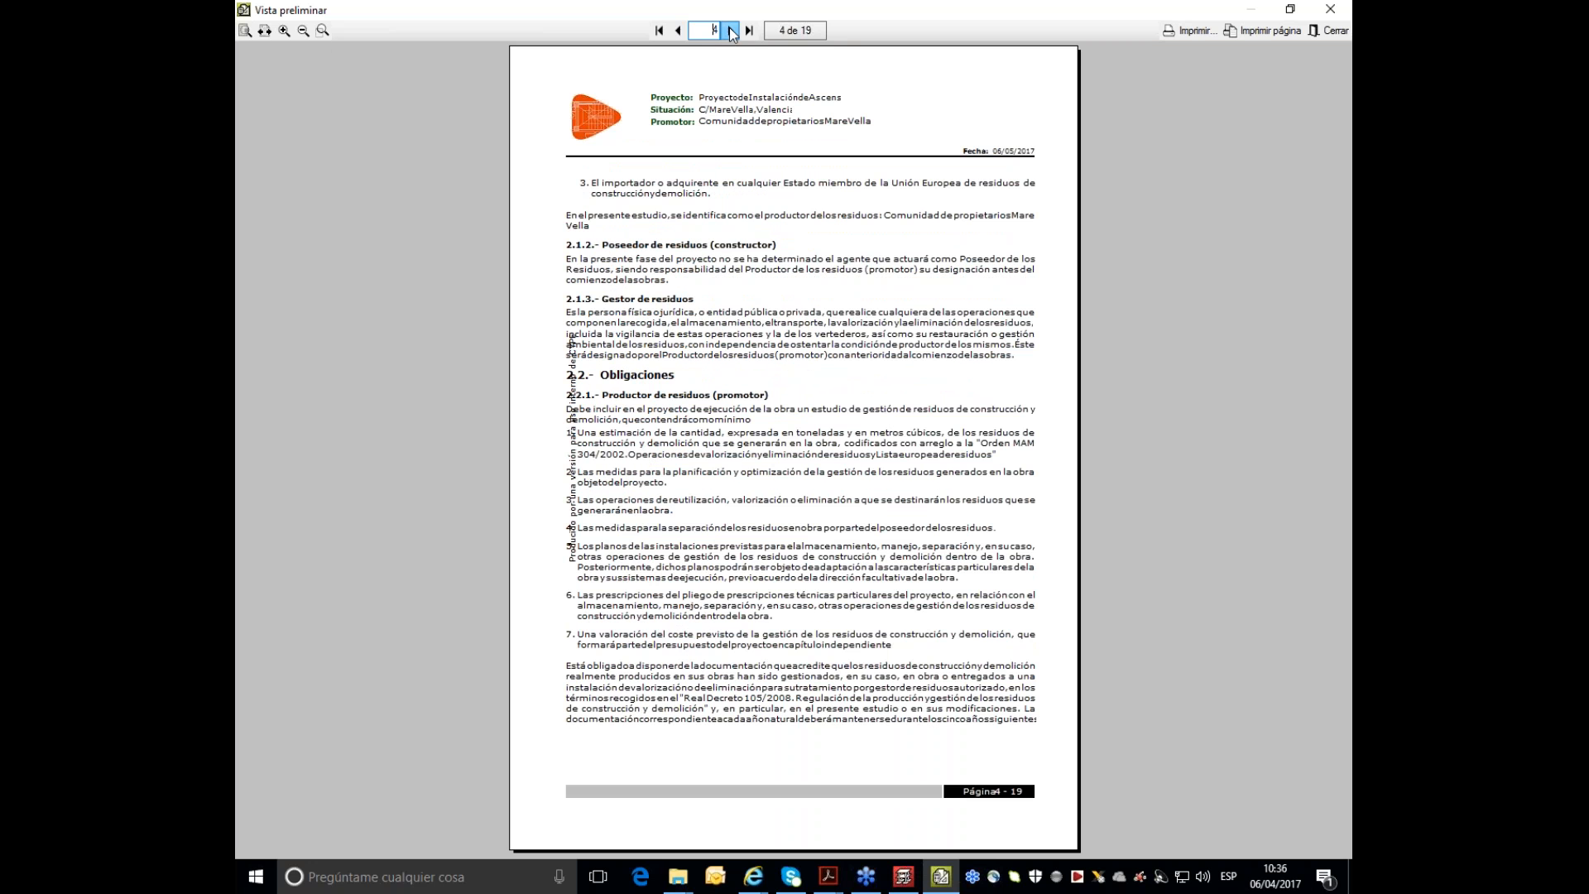
pyautogui.click(732, 30)
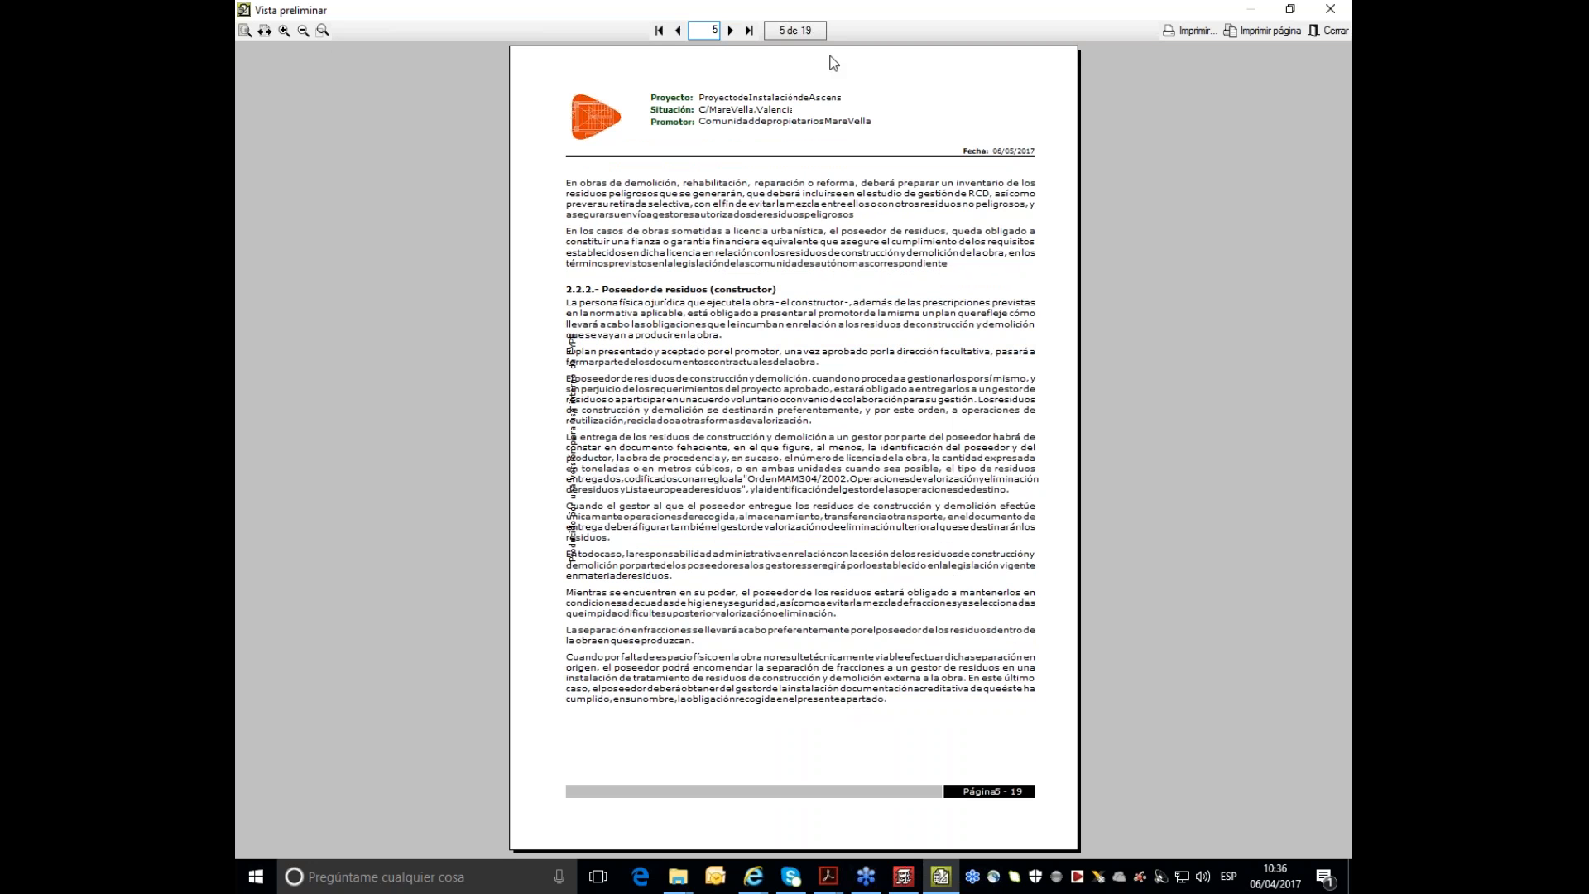
pyautogui.click(1328, 30)
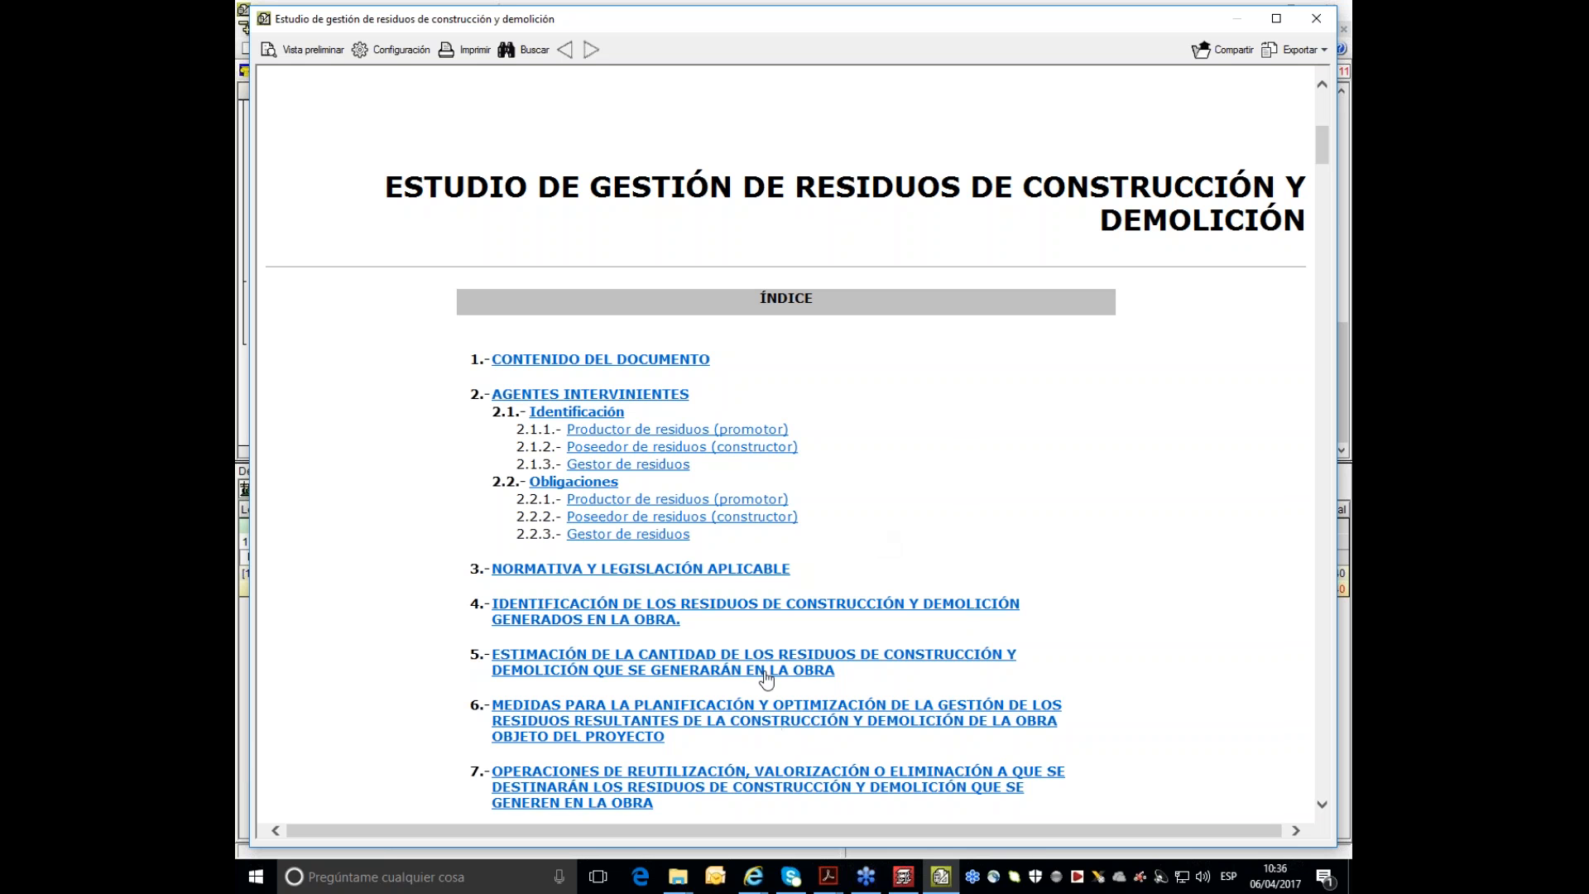
pyautogui.click(1314, 18)
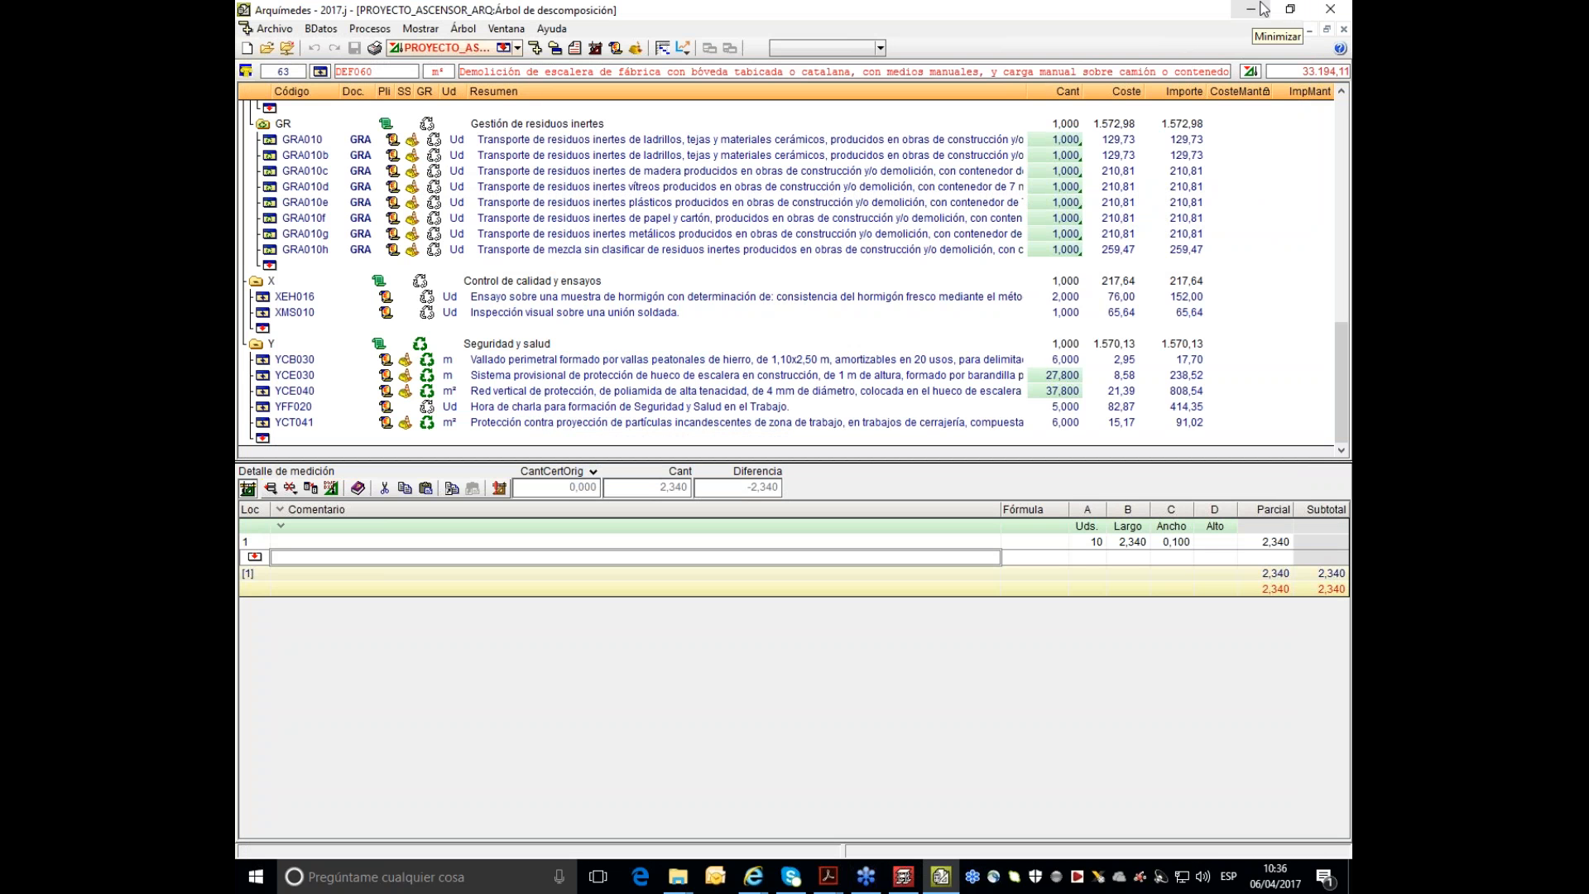
# - Close Arquímedes, minimize Adobe Acrobat Reader, and start CYPELEC REBT from the MEP group of the CYPE 2017 launcher, accepting its introduction
pyautogui.click(1330, 10)
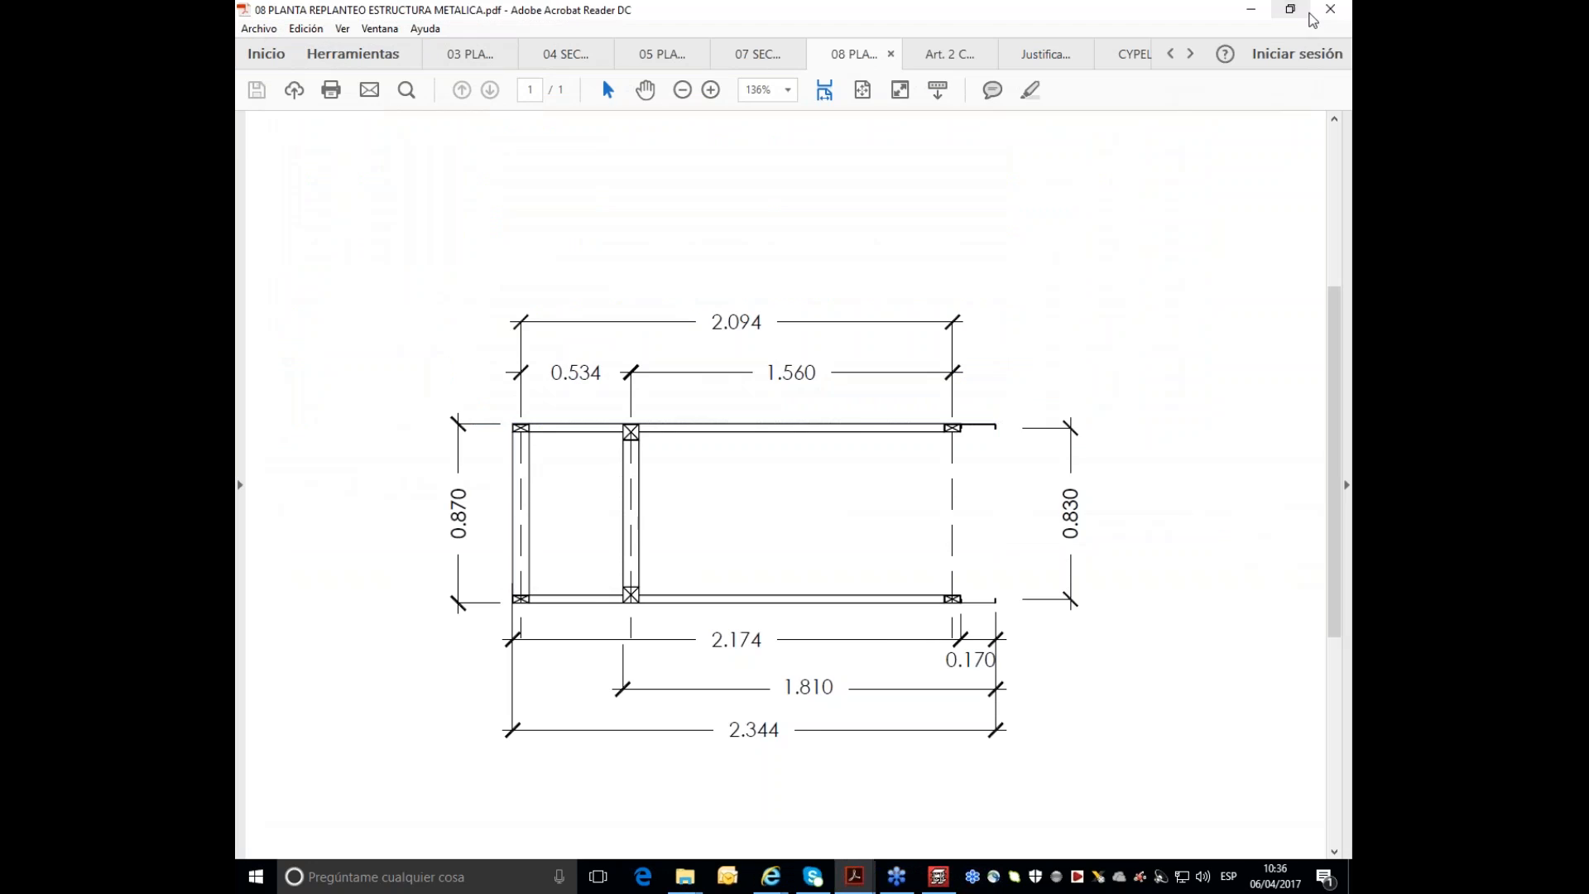
pyautogui.click(1251, 12)
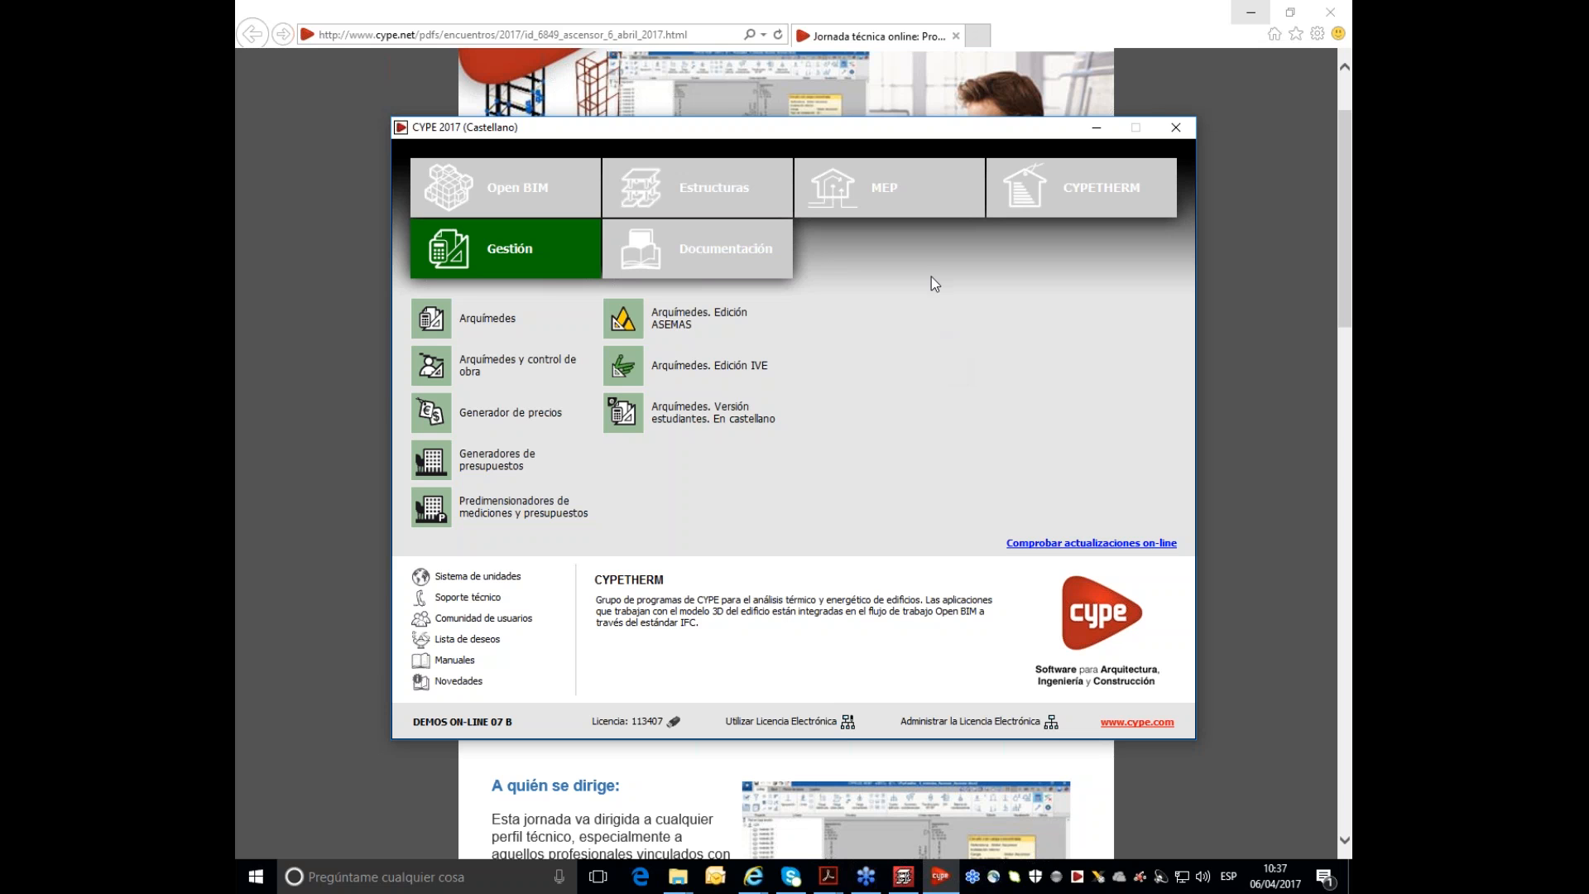
pyautogui.click(904, 205)
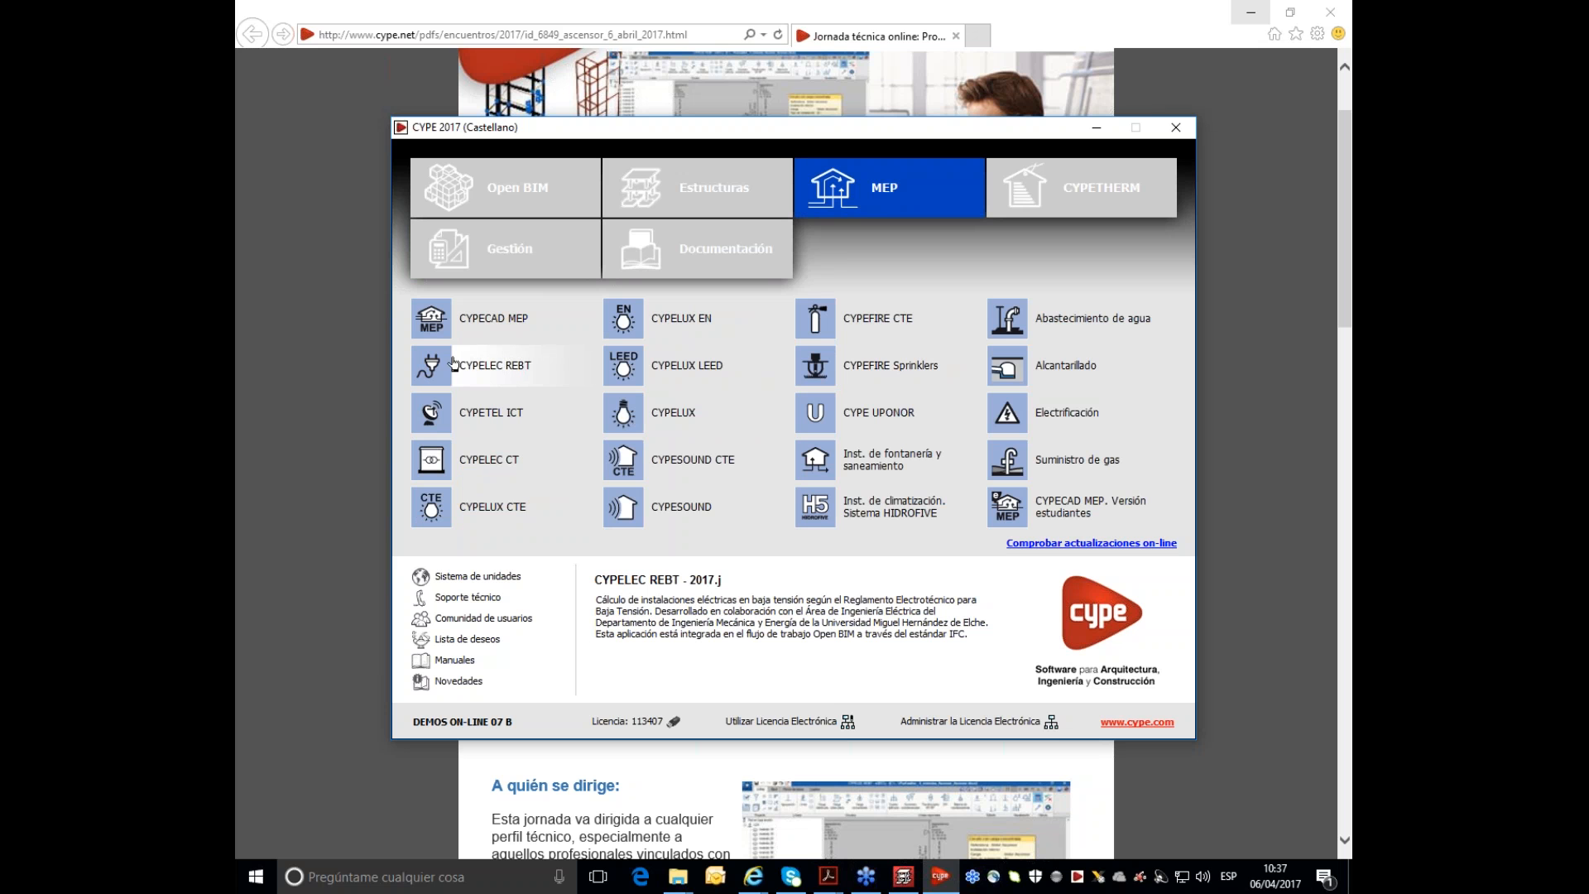
pyautogui.click(501, 366)
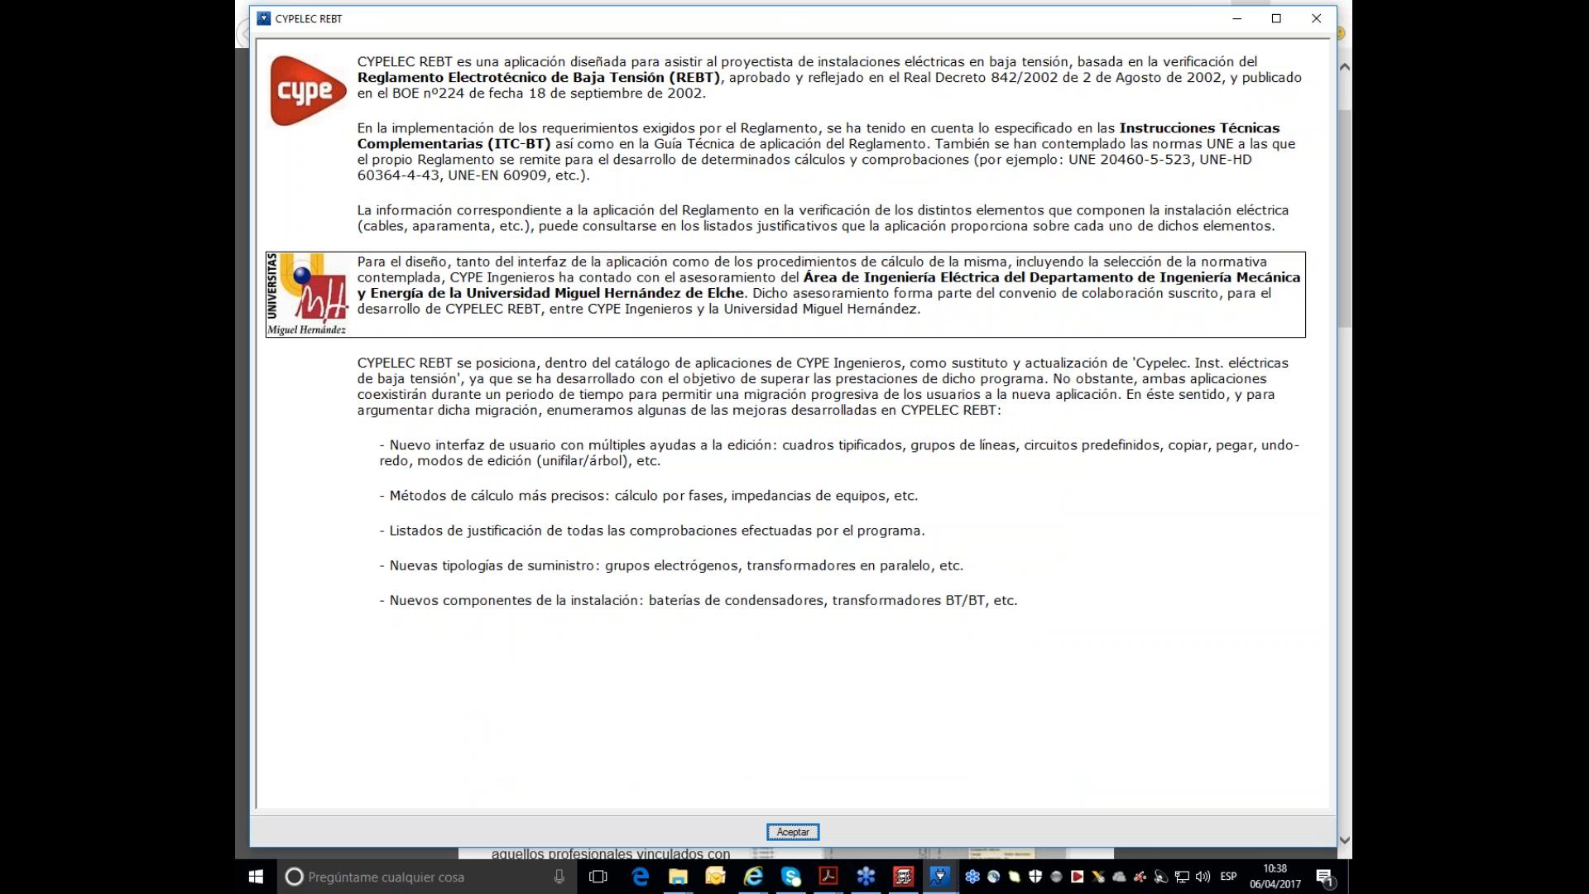
pyautogui.click(792, 832)
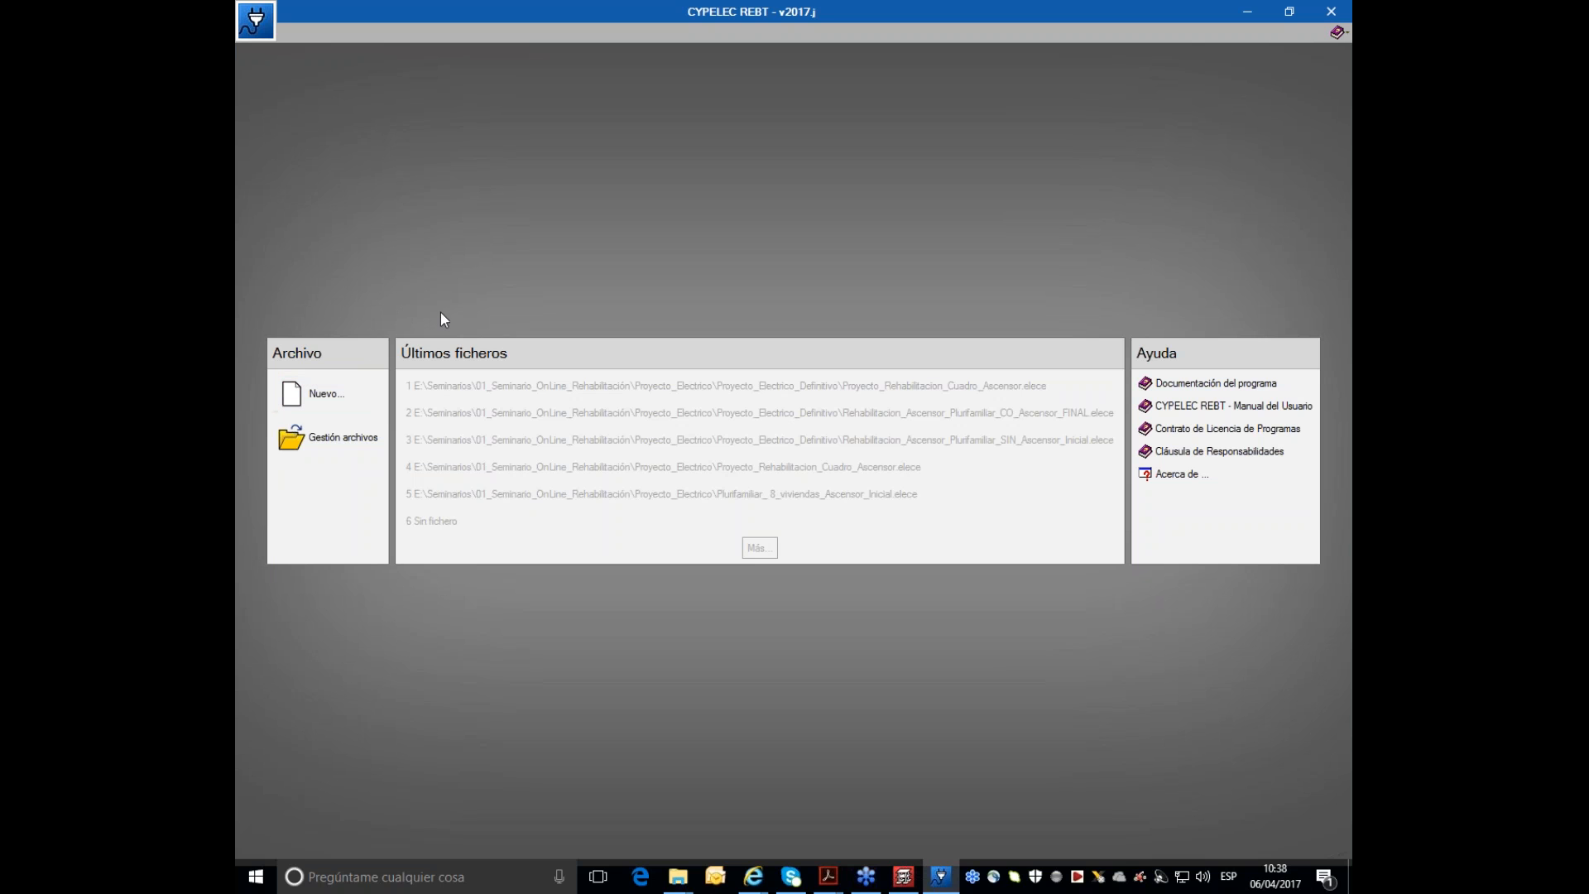
# - Create a new project named Ascensor Cuadro without importing a BIM model, and display its Planos de planta view
pyautogui.click(329, 392)
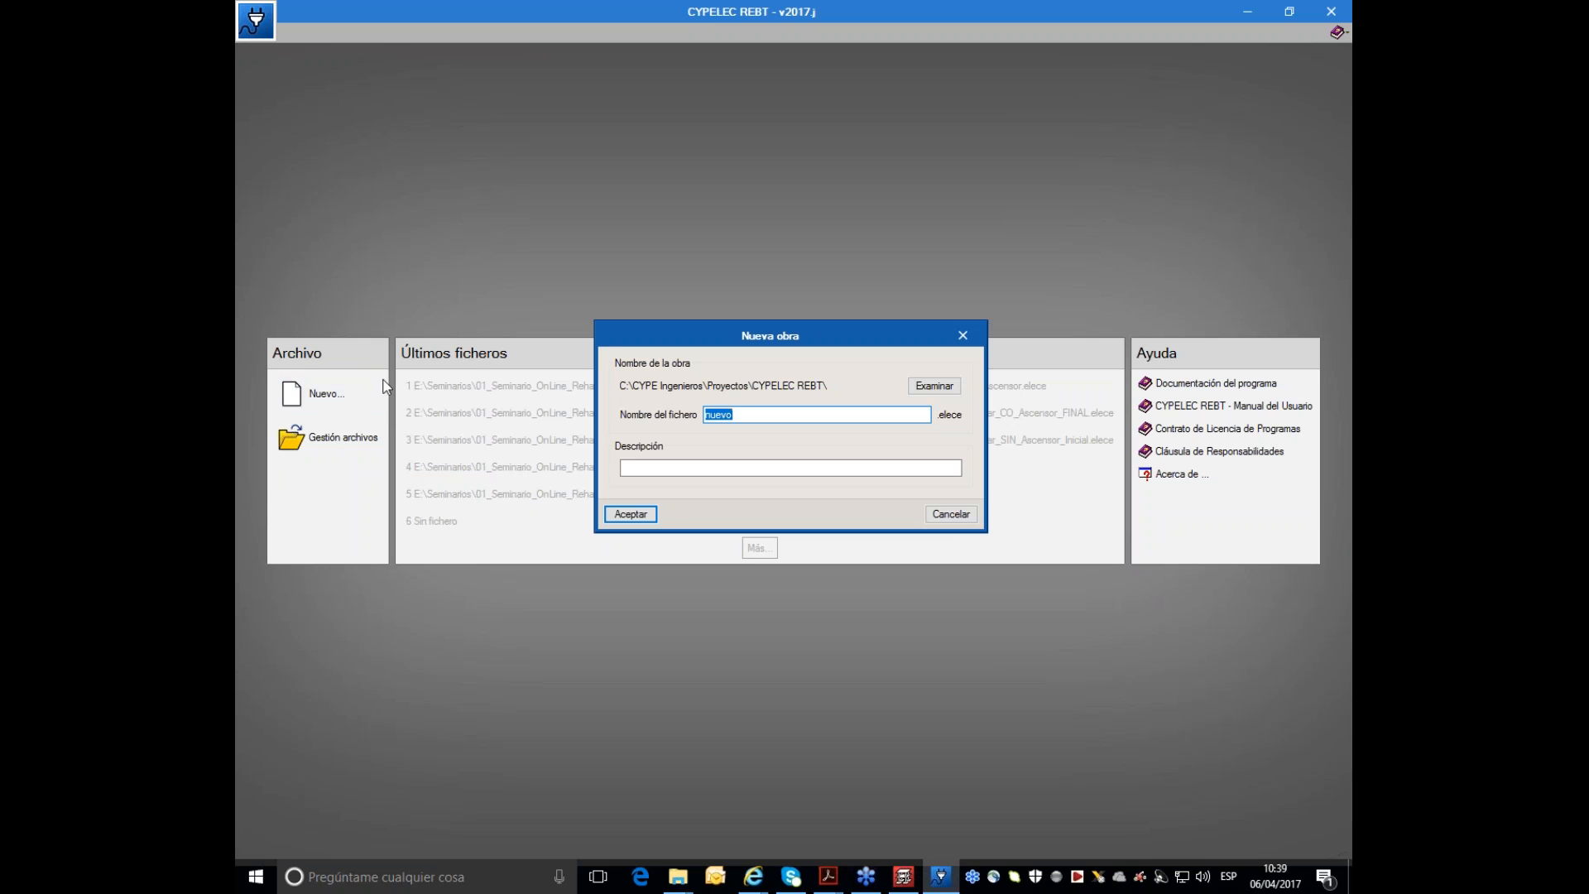
pyautogui.write('Ascenc')
pyautogui.press('BackSpace')
pyautogui.write('sor Cuadro')
pyautogui.click(644, 513)
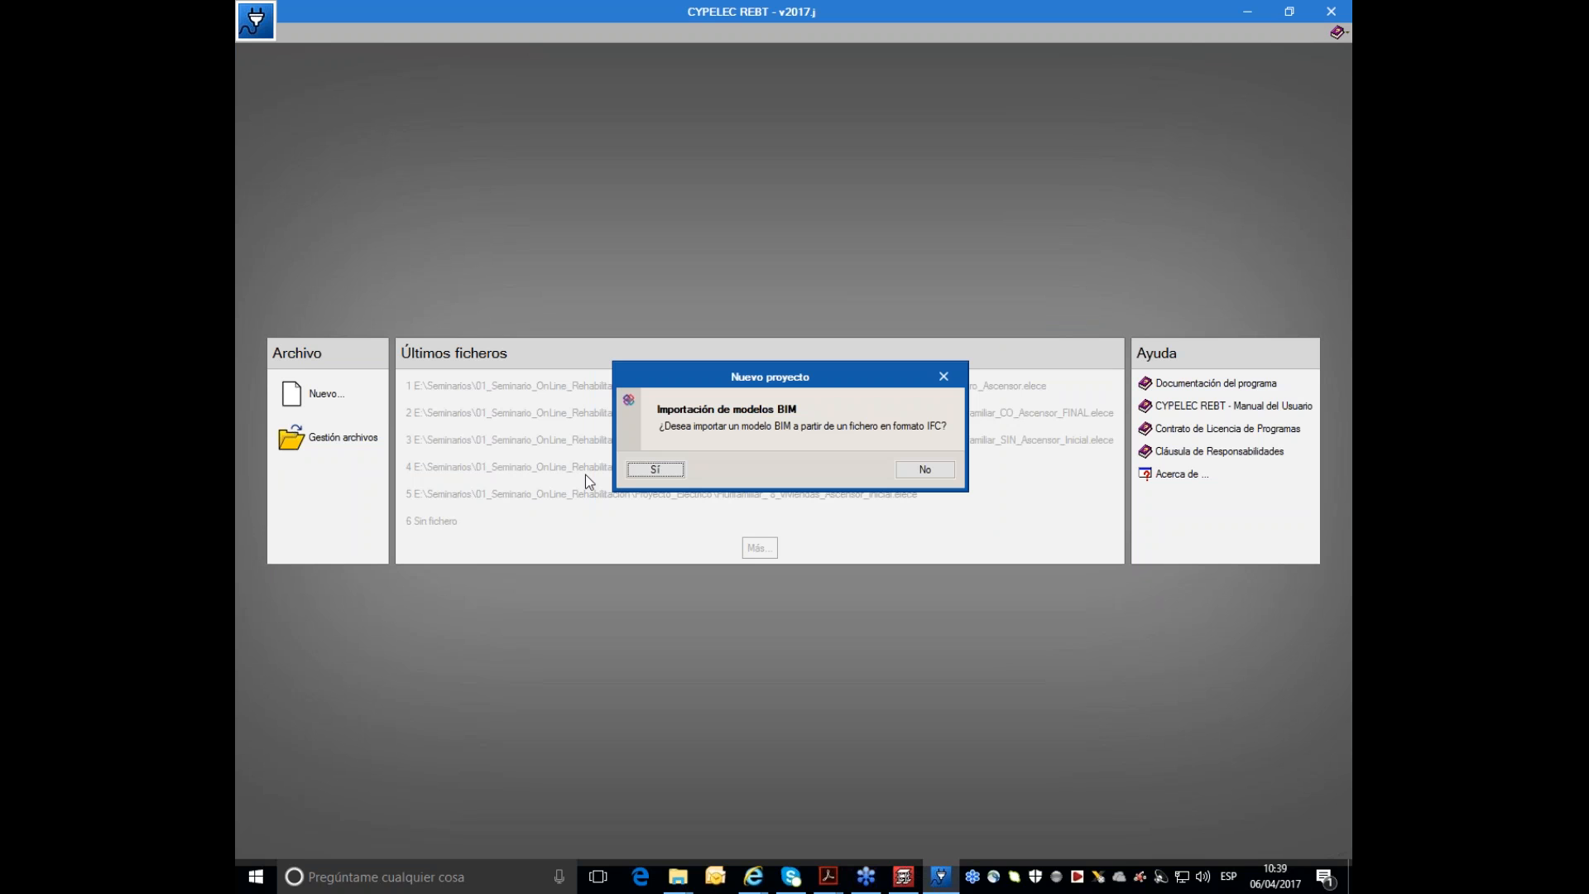
pyautogui.click(925, 470)
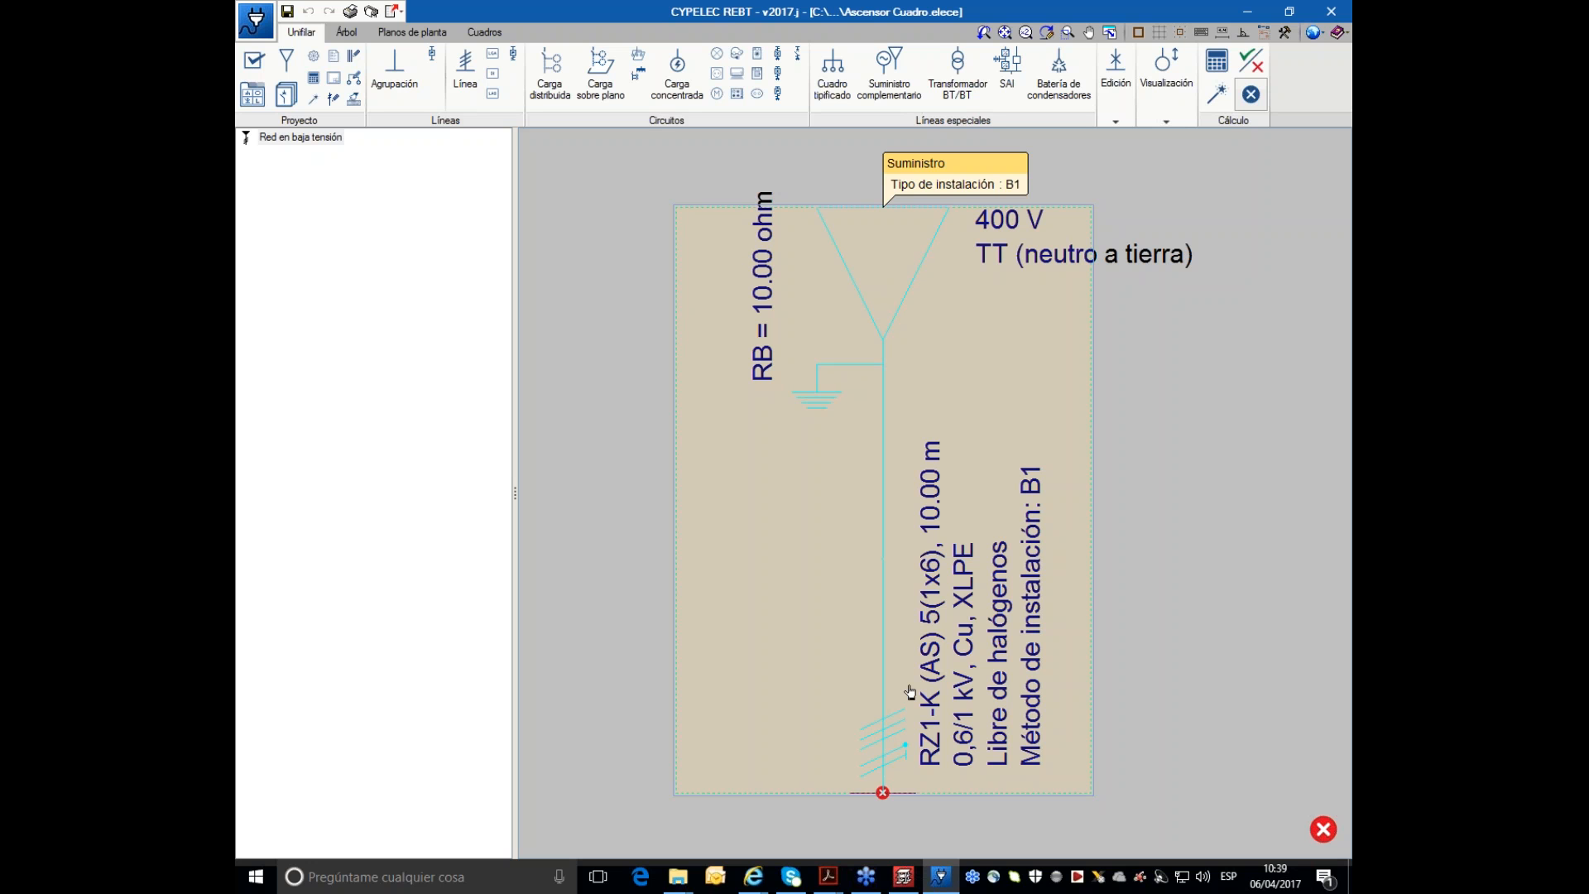
pyautogui.click(405, 37)
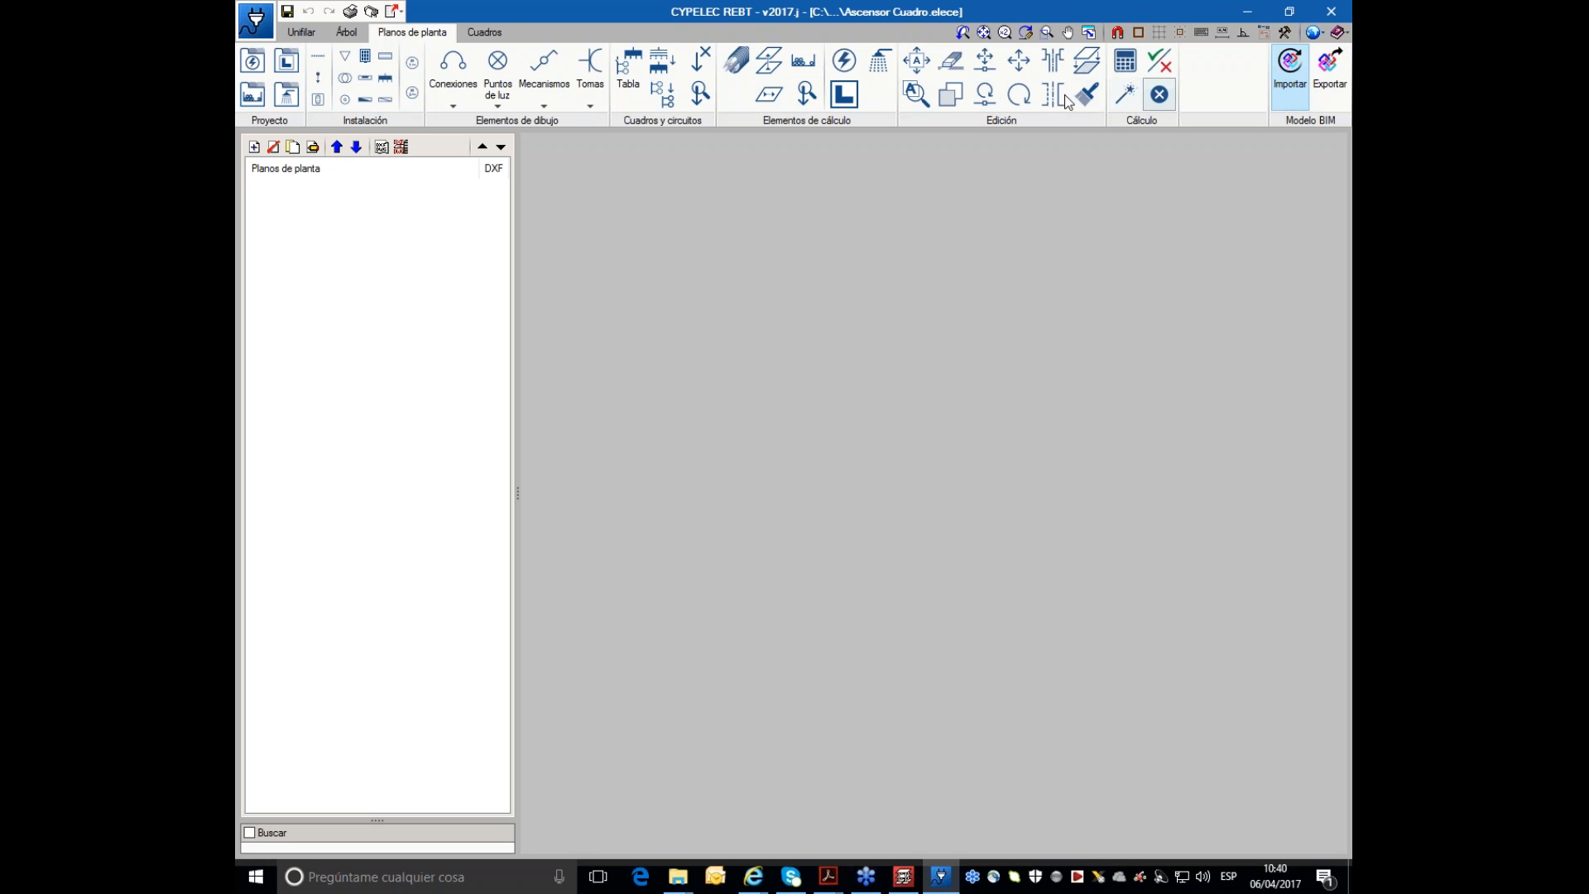
# - In the Unifilar view, classify the low-voltage supply line as Instalación interior
pyautogui.click(301, 33)
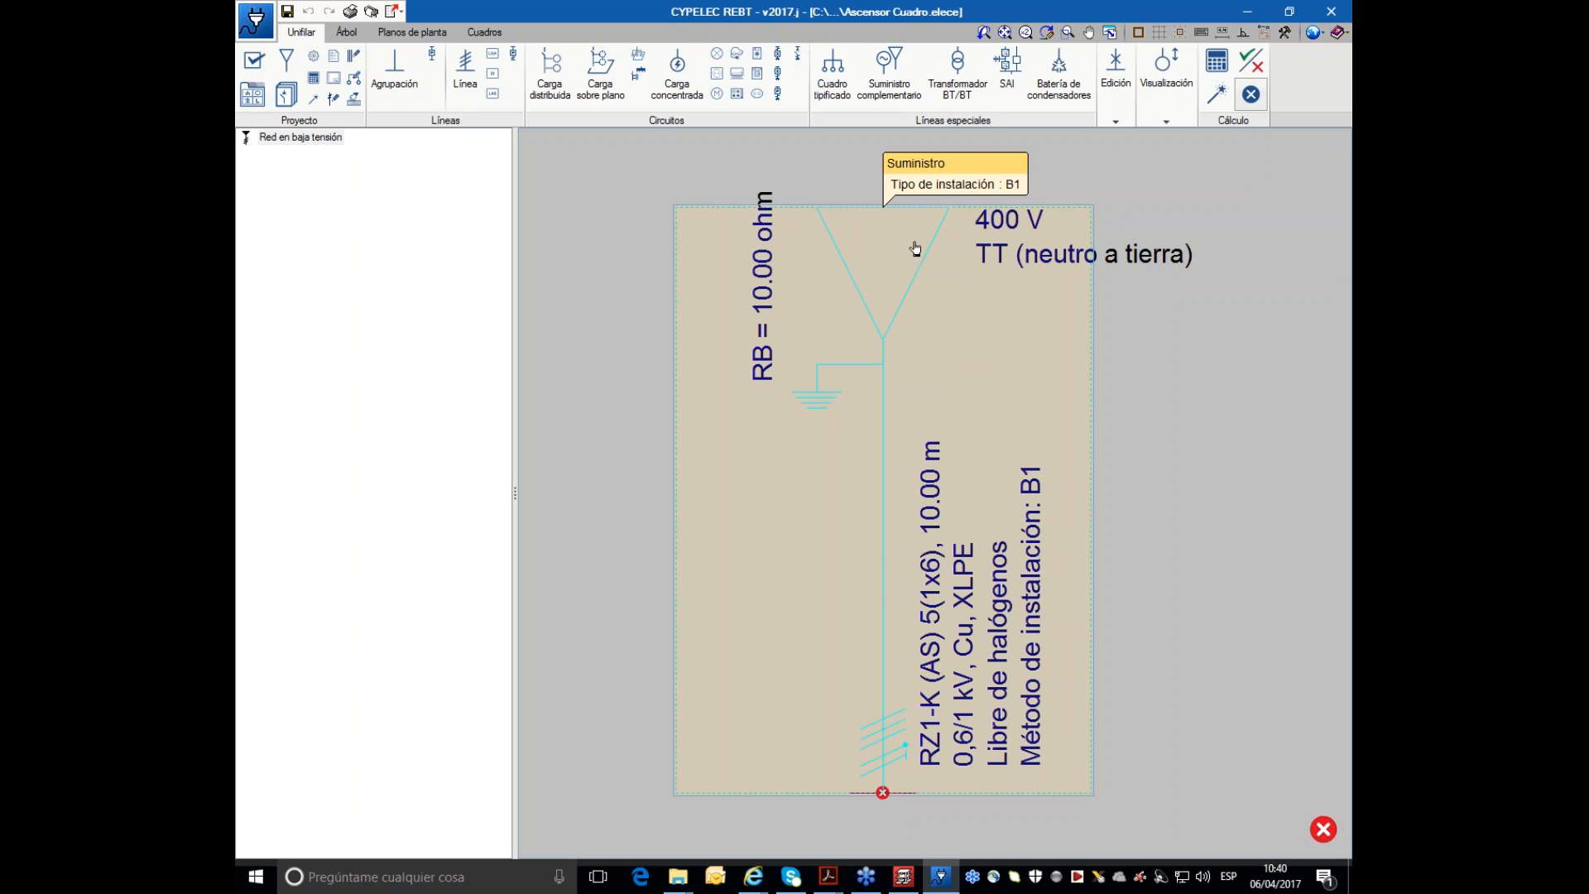
pyautogui.moveTo(885, 546)
pyautogui.moveTo(874, 469)
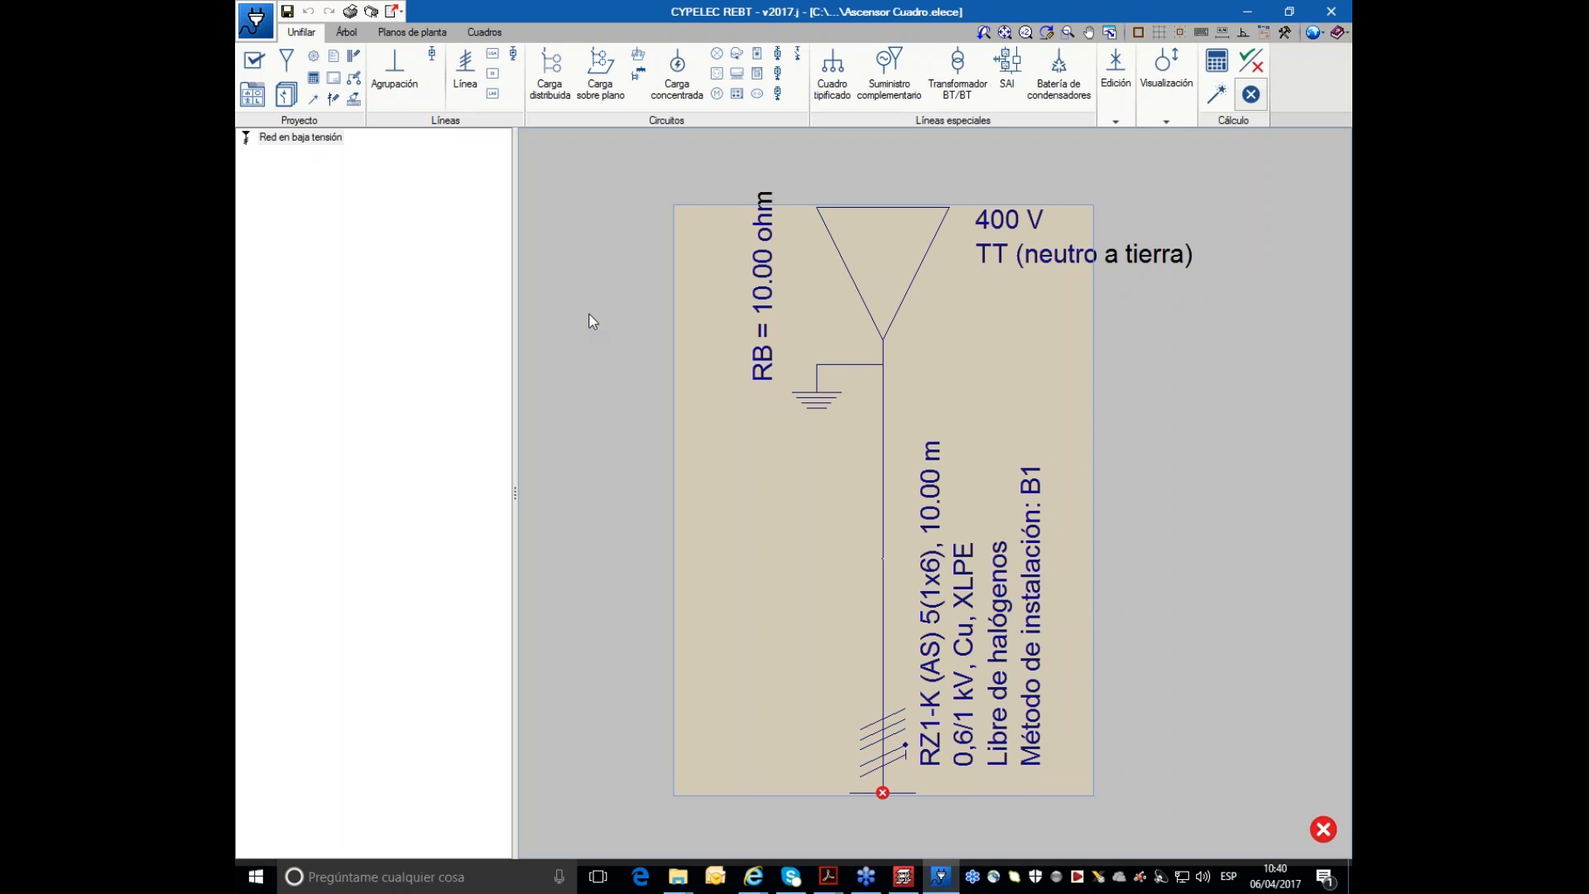
pyautogui.click(290, 61)
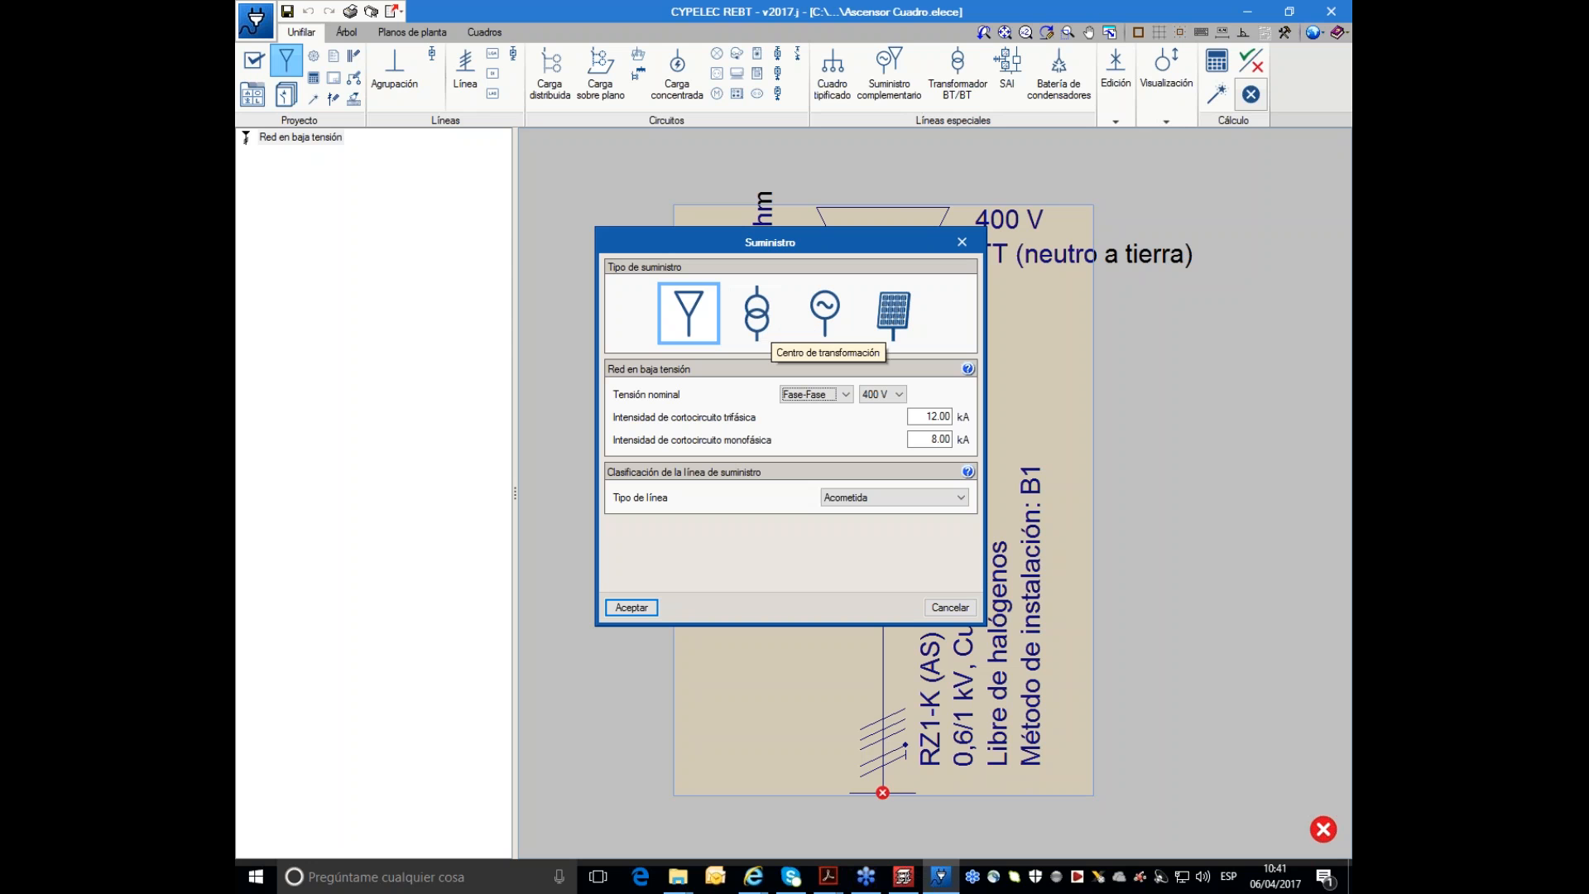
pyautogui.click(941, 500)
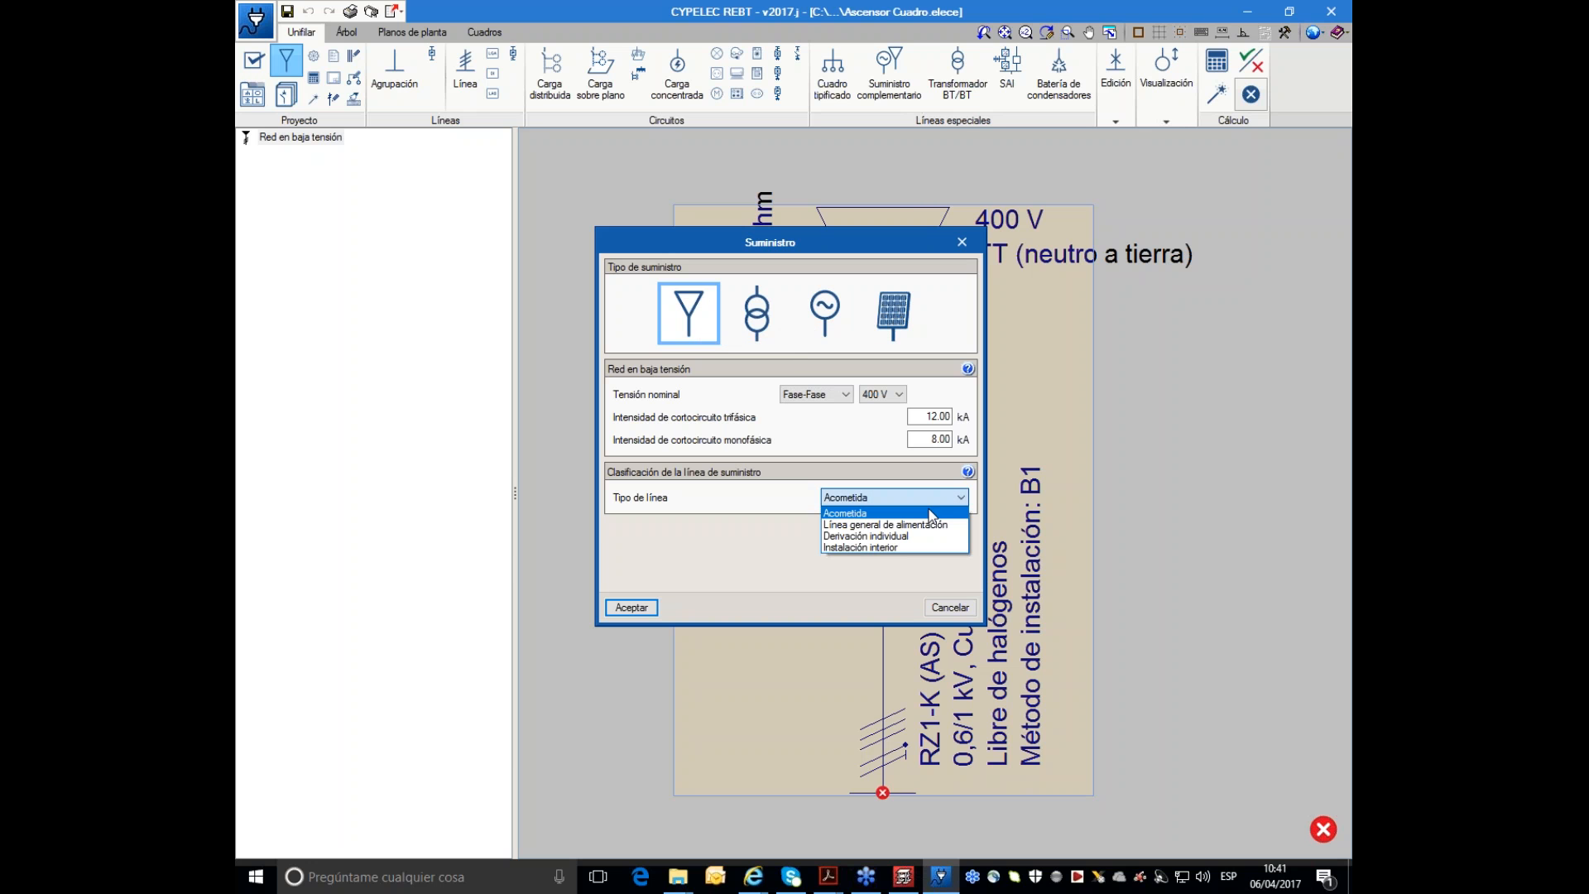
pyautogui.click(911, 550)
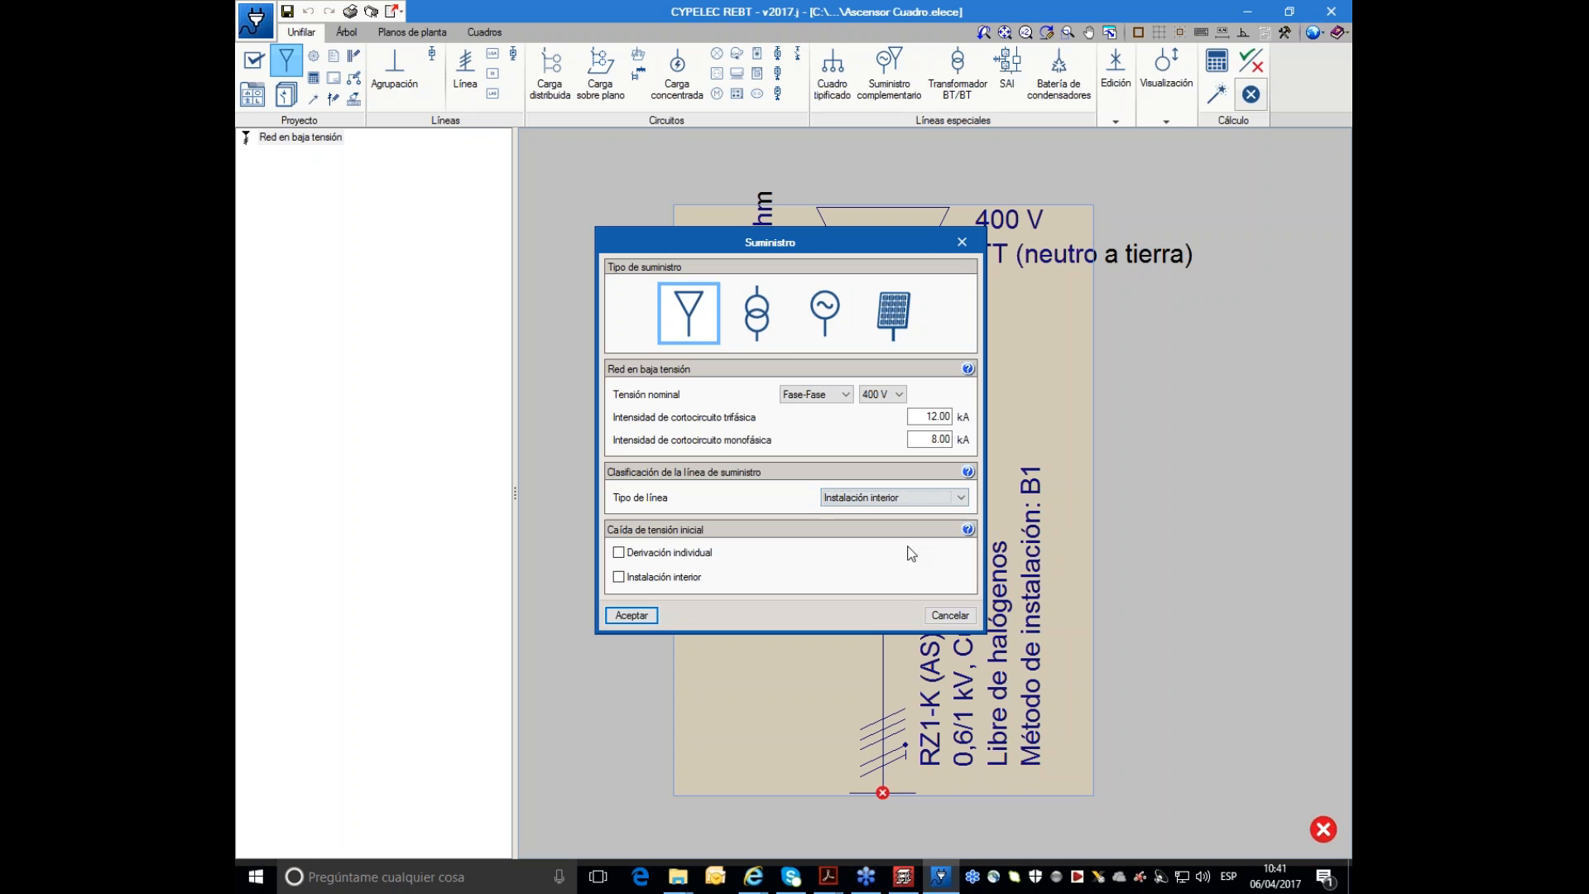
pyautogui.click(630, 616)
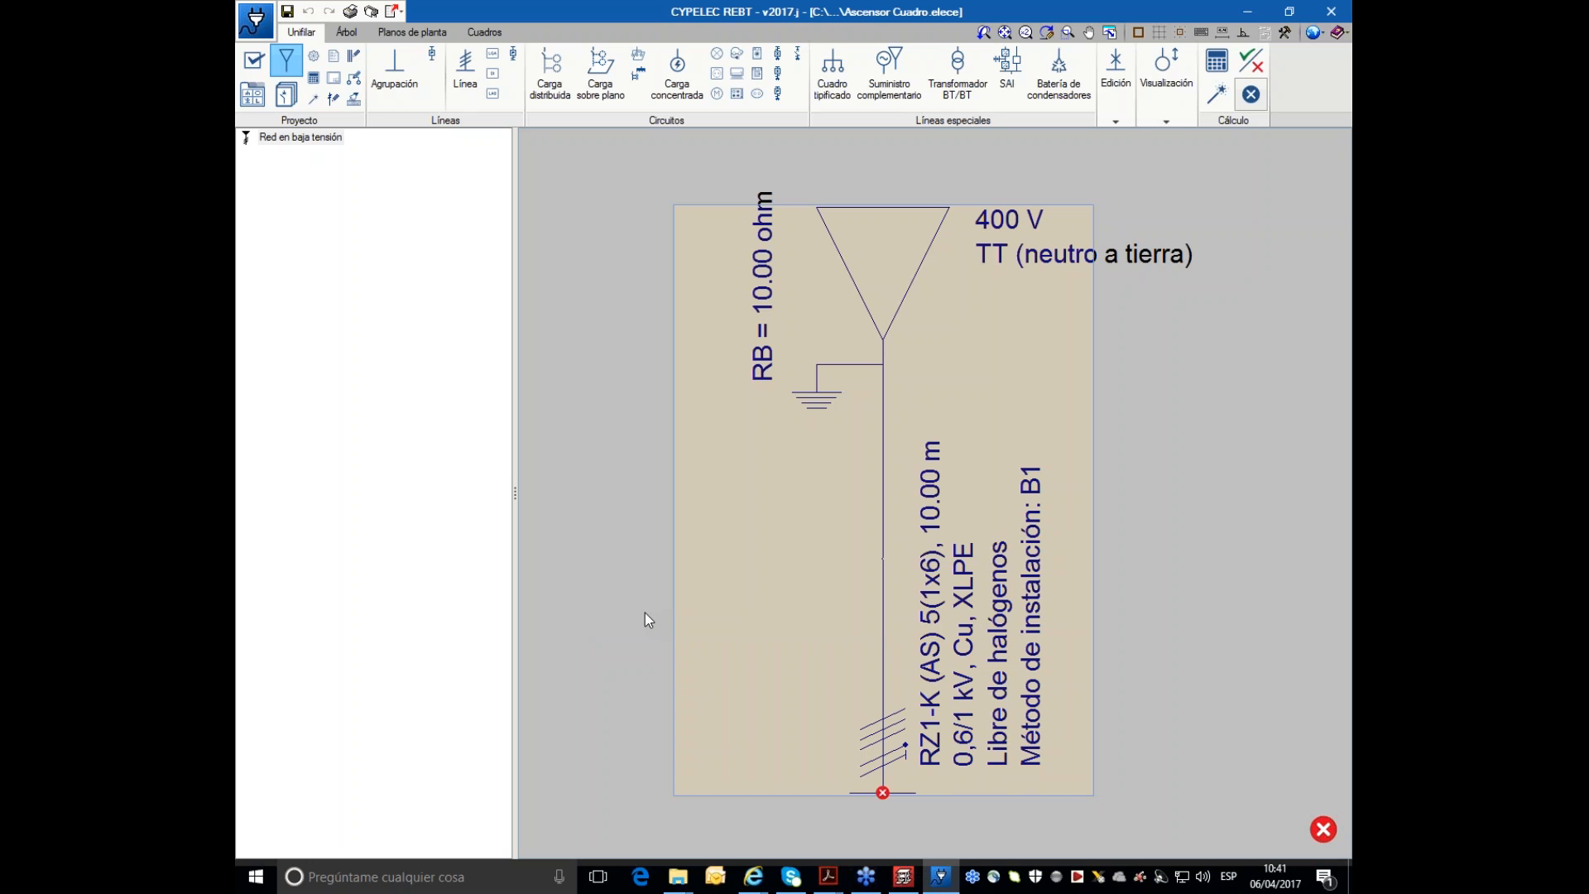
# - Attach a predefined LAS line with magnetothermic breakers and a differential to the end of the supply line
pyautogui.scroll(-1, 1093, 550)
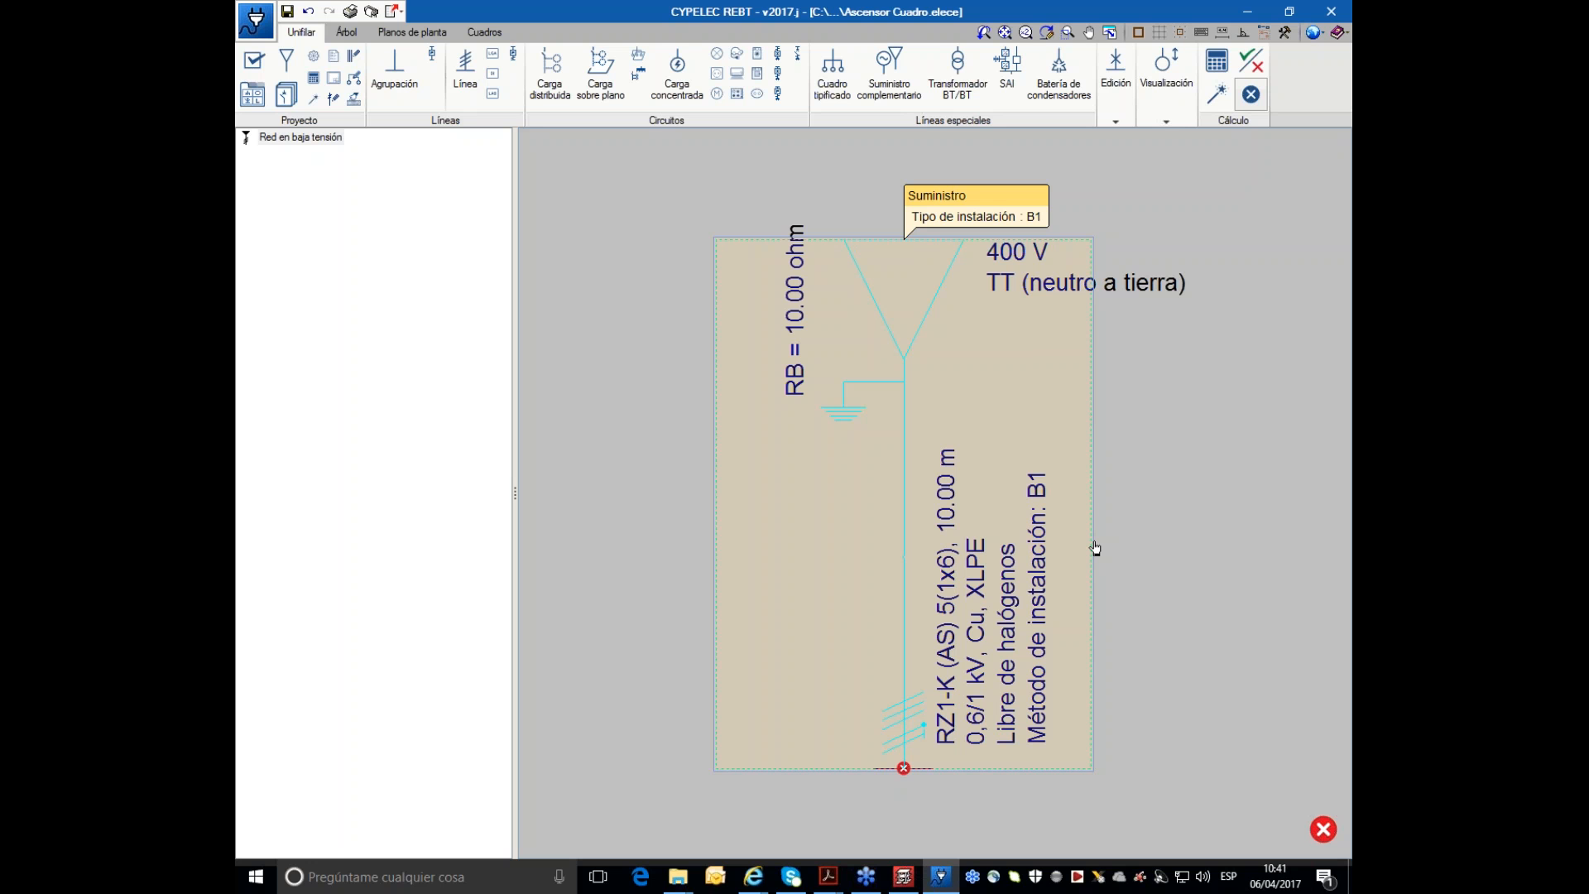
pyautogui.scroll(-1, 1106, 536)
pyautogui.moveTo(1220, 554); pyautogui.dragTo(1128, 435, button='middle')
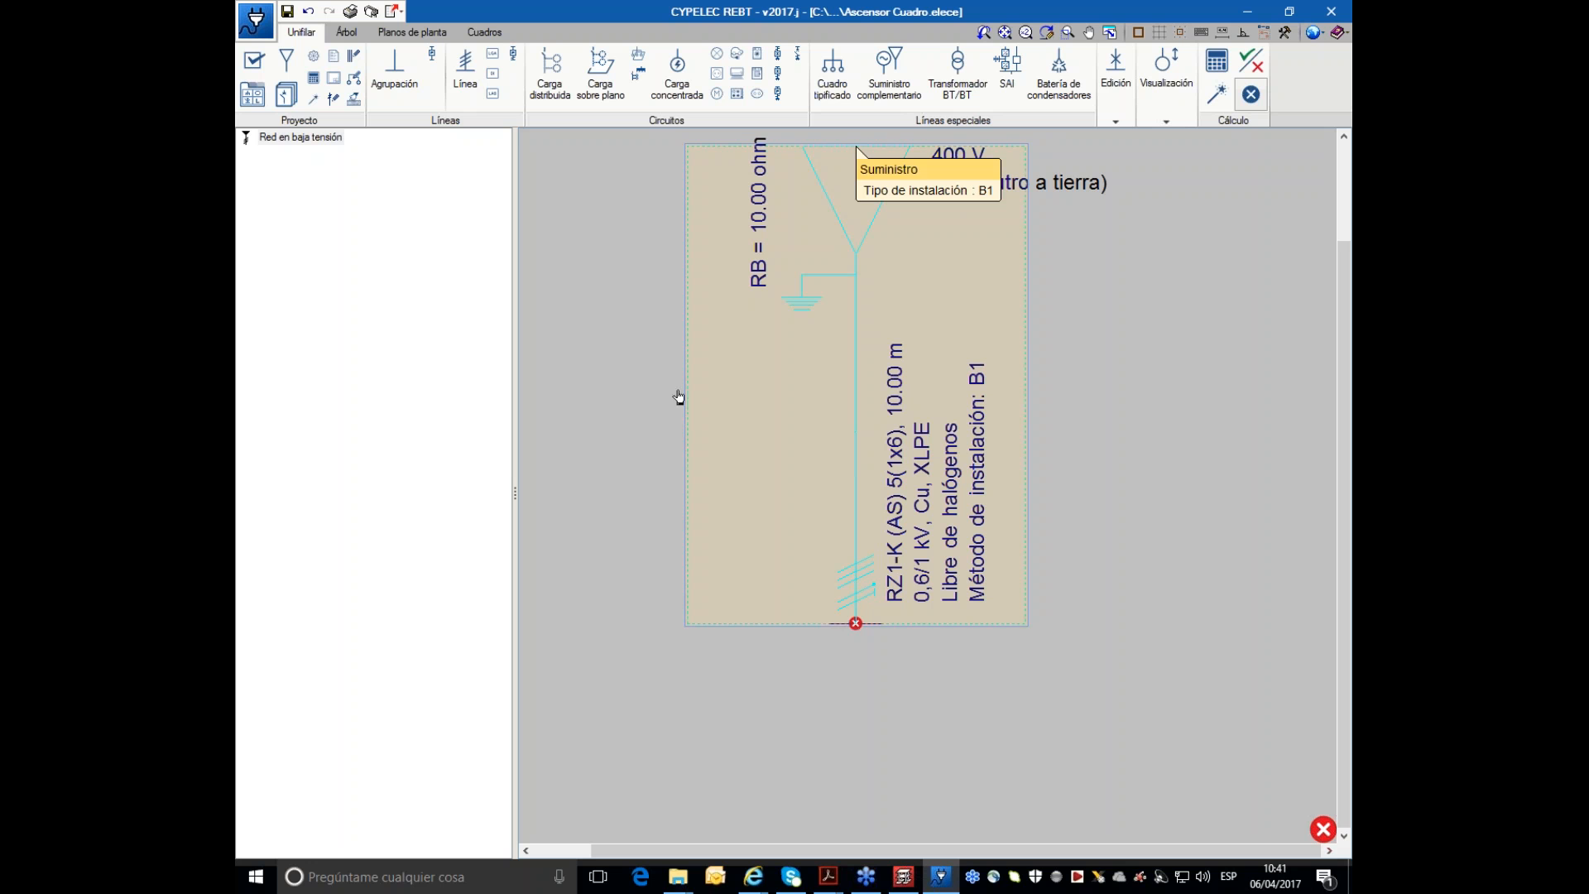
pyautogui.click(493, 98)
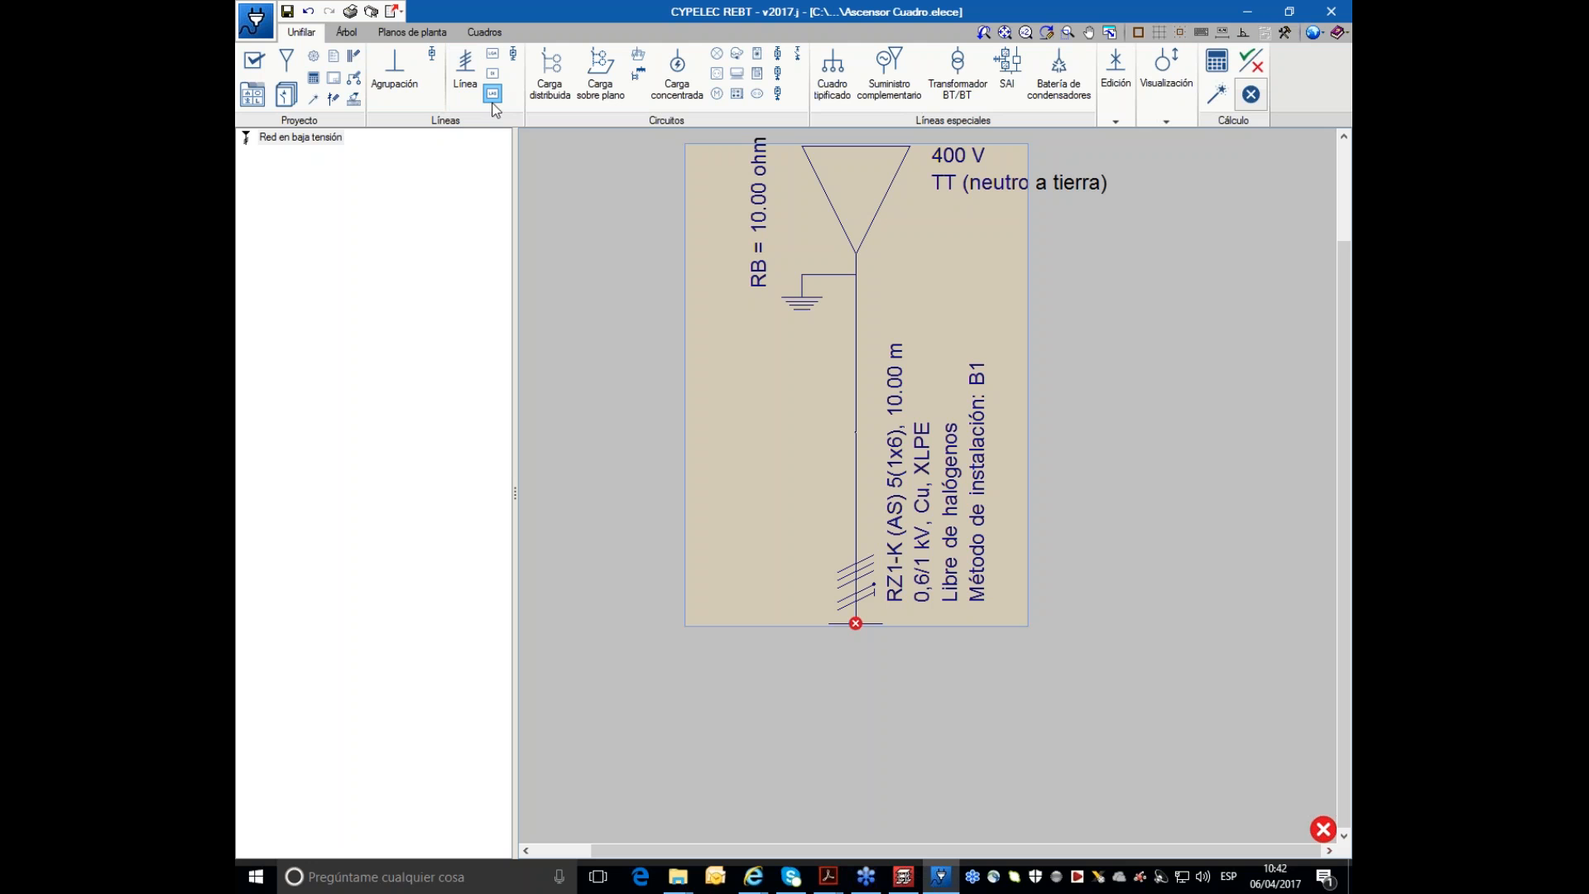
pyautogui.click(856, 623)
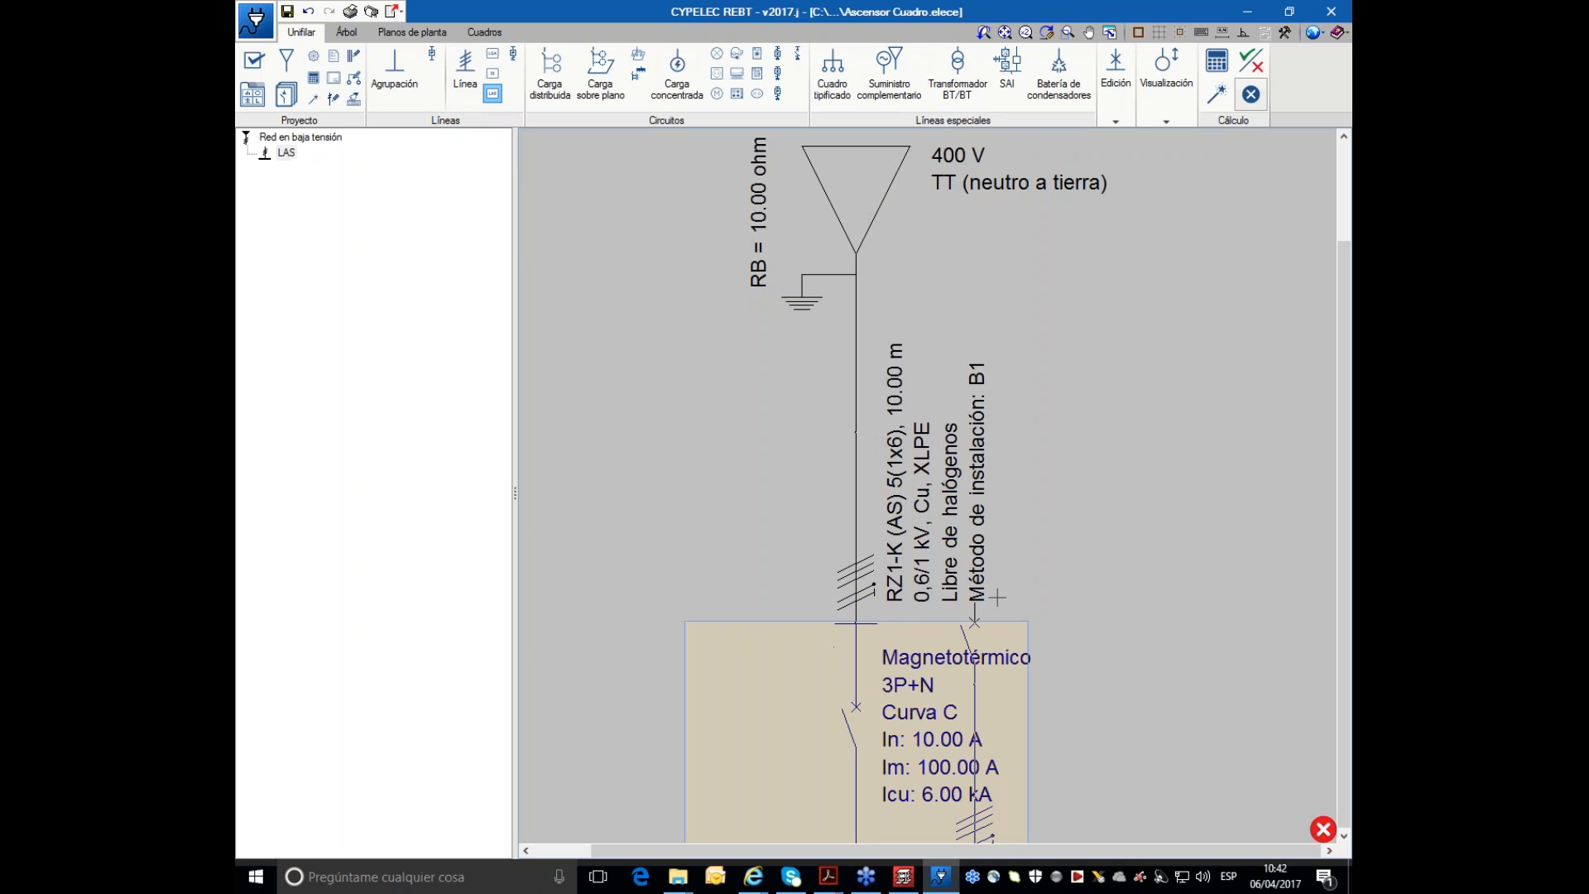
pyautogui.scroll(-1, 1021, 578)
pyautogui.moveTo(1025, 577); pyautogui.dragTo(1004, 285, button='middle')
pyautogui.moveTo(1079, 397); pyautogui.dragTo(1060, 265, button='middle')
pyautogui.scroll(-1, 1072, 264)
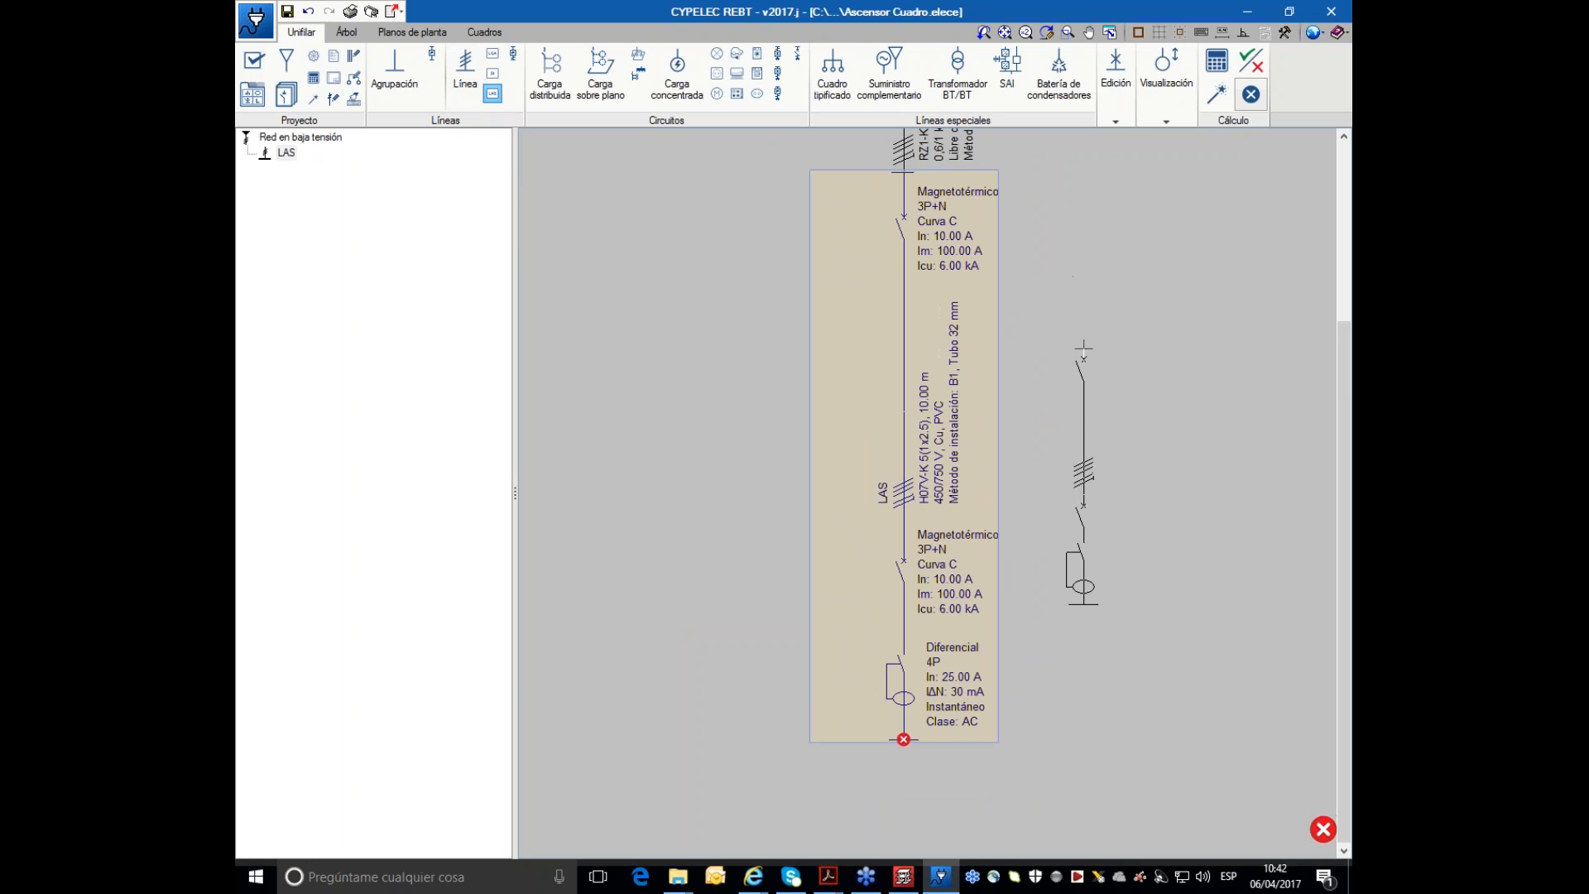
pyautogui.click(1188, 664)
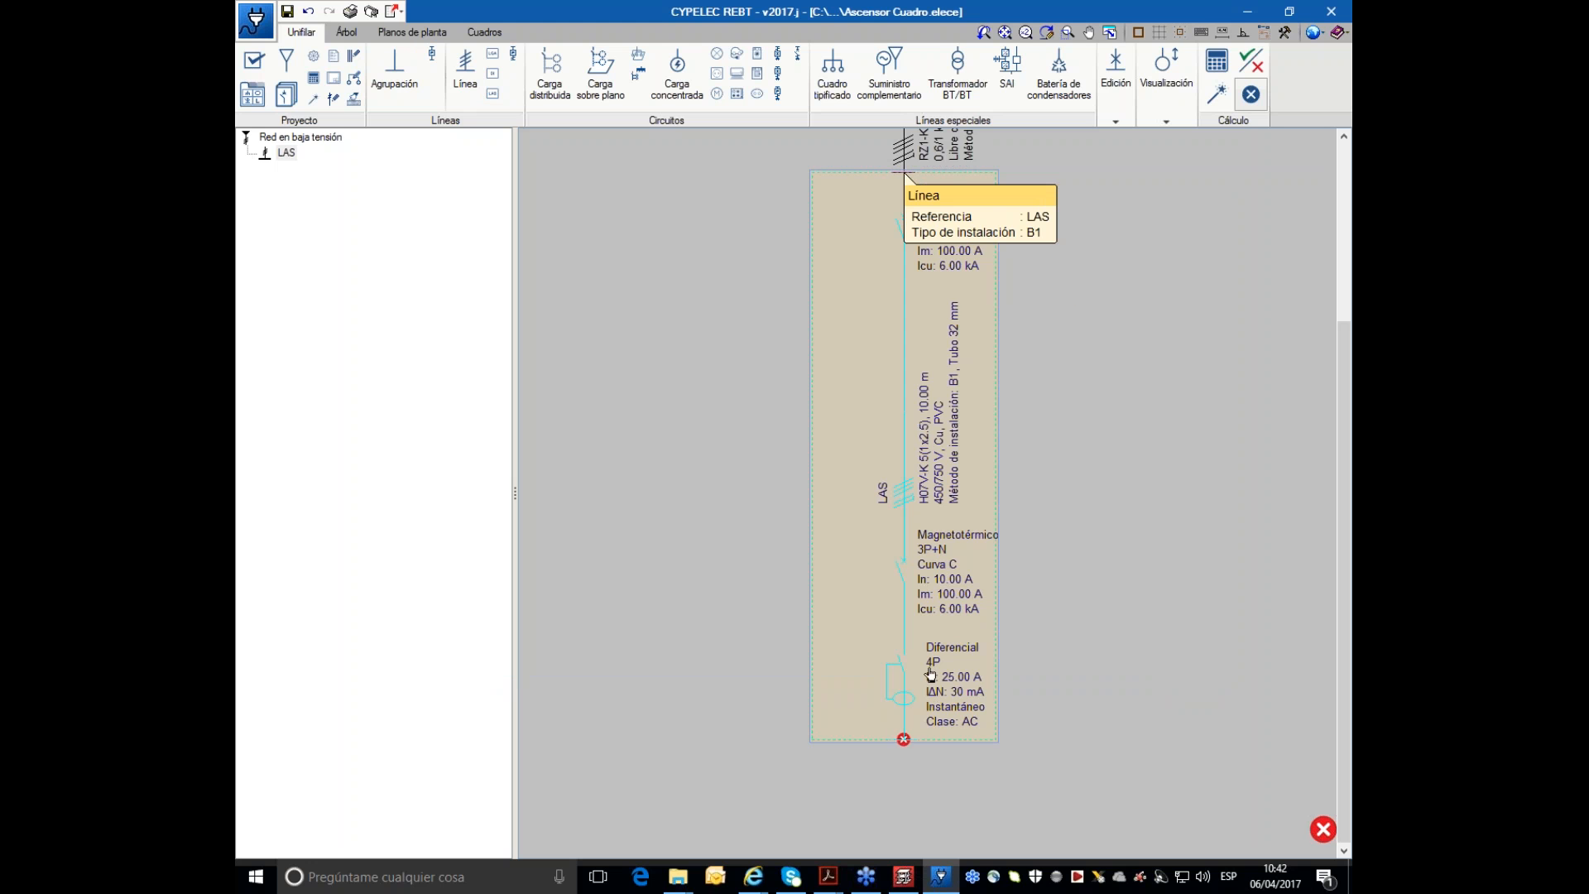
# - Add two lighting circuits to the connection point below the LAS line's differential, and end the insertion
pyautogui.scroll(-1, 929, 683)
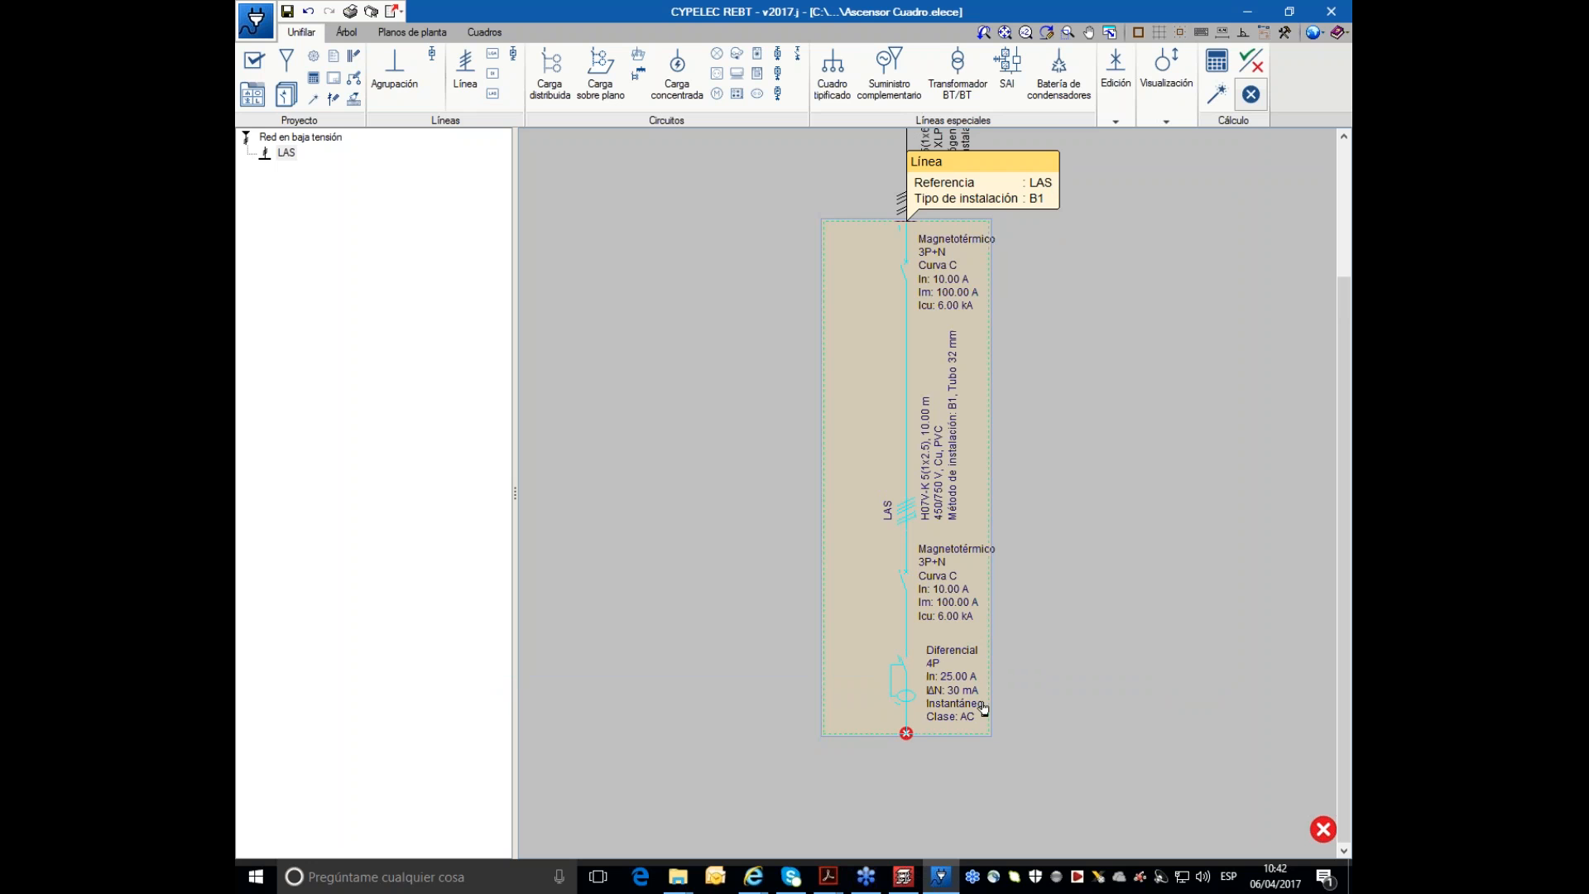
pyautogui.scroll(1, 1066, 712)
pyautogui.moveTo(1065, 712); pyautogui.dragTo(1030, 572, button='middle')
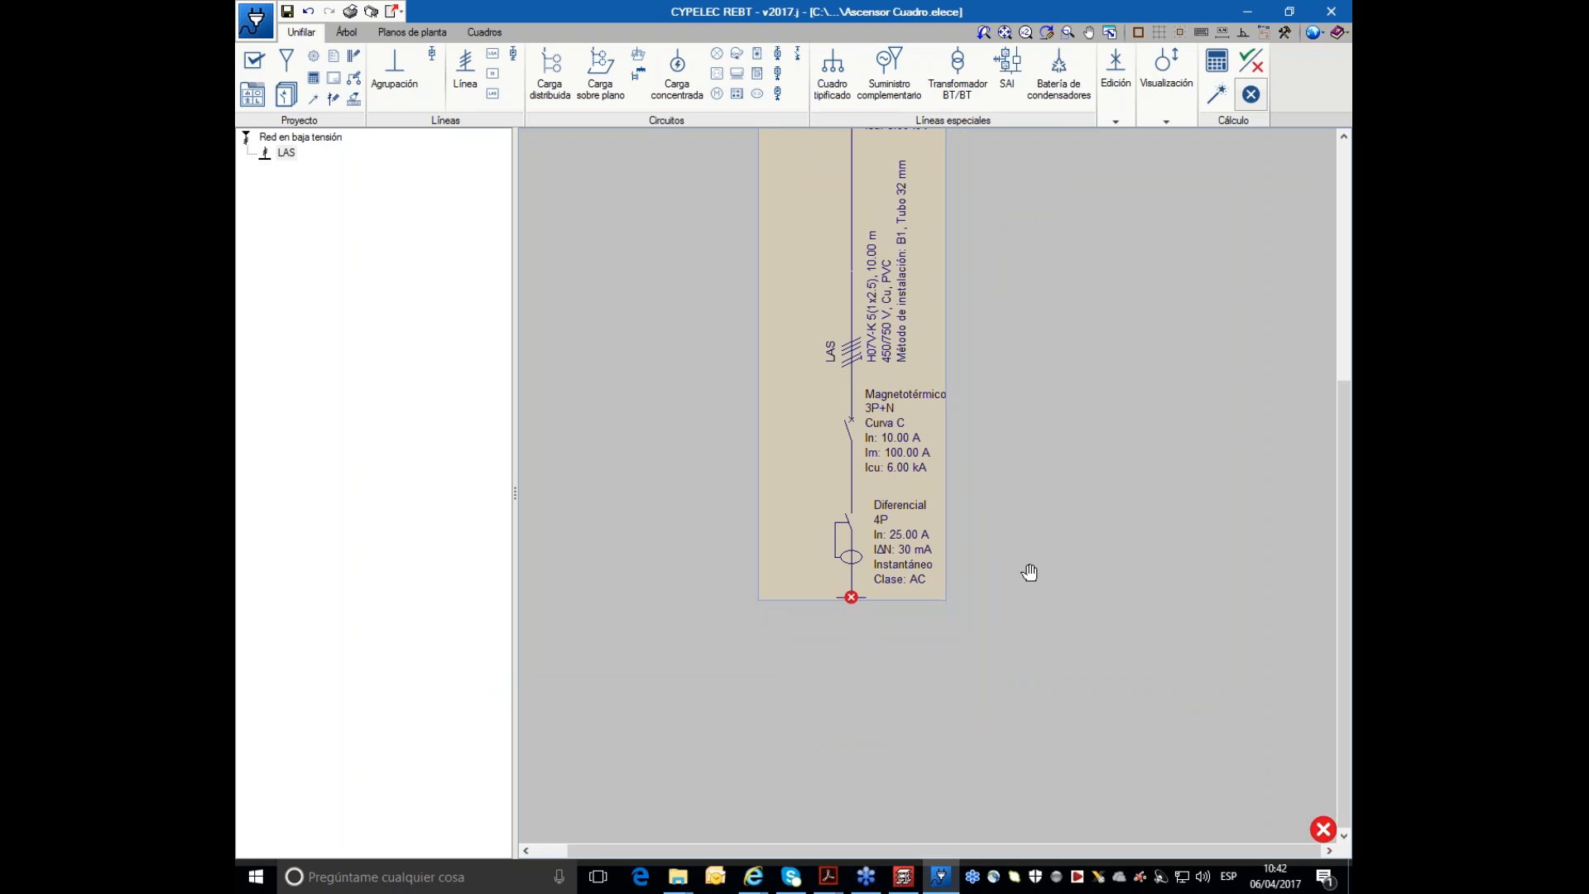
pyautogui.moveTo(1181, 599); pyautogui.dragTo(1155, 429, button='middle')
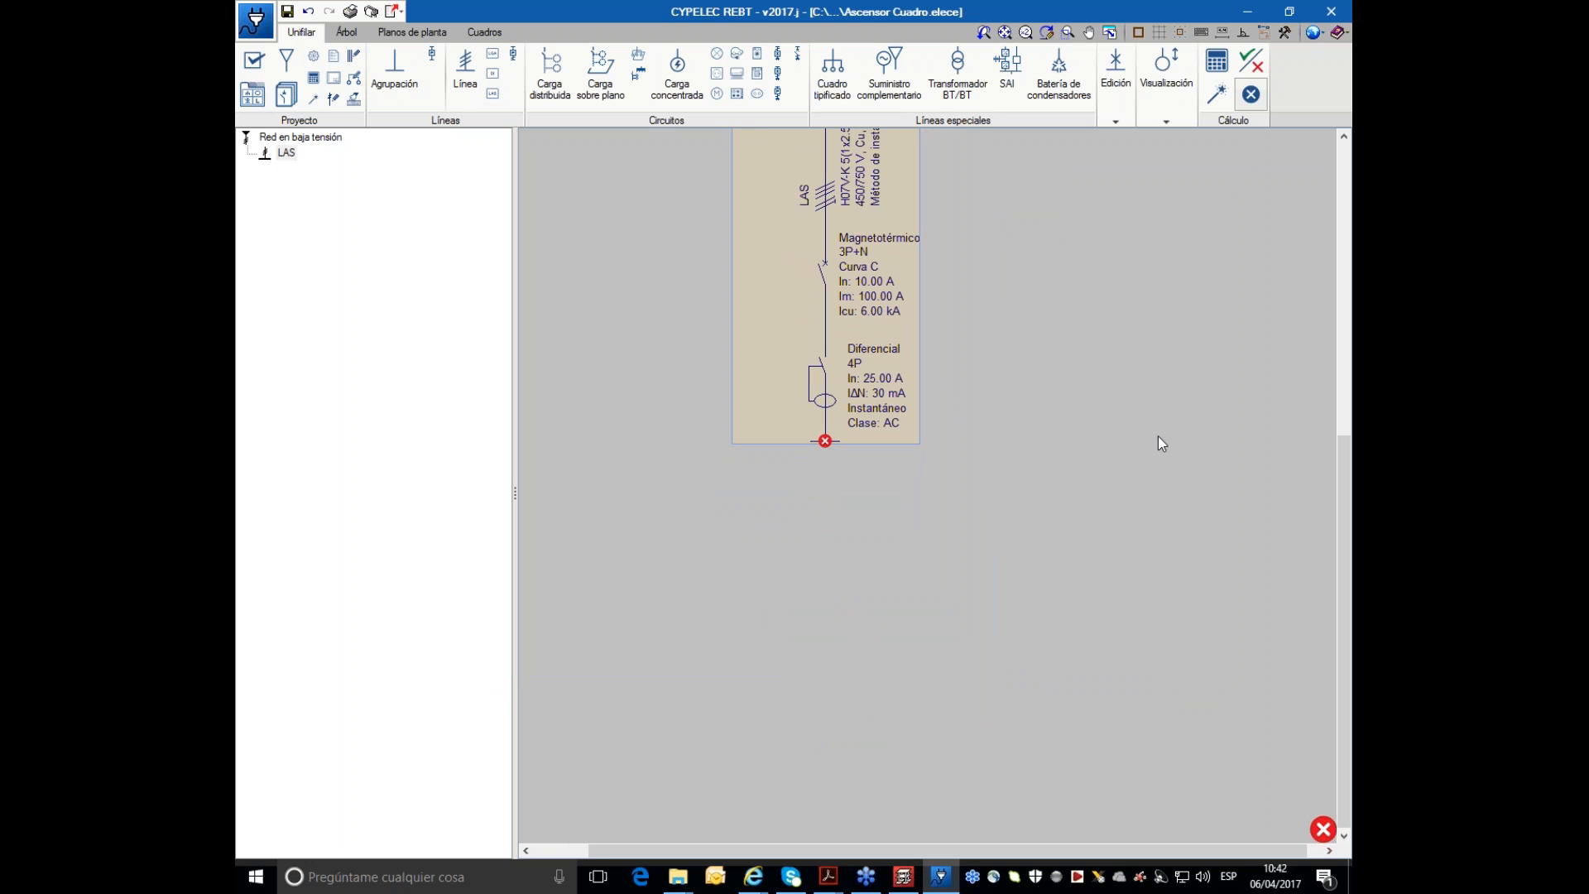
pyautogui.moveTo(840, 270)
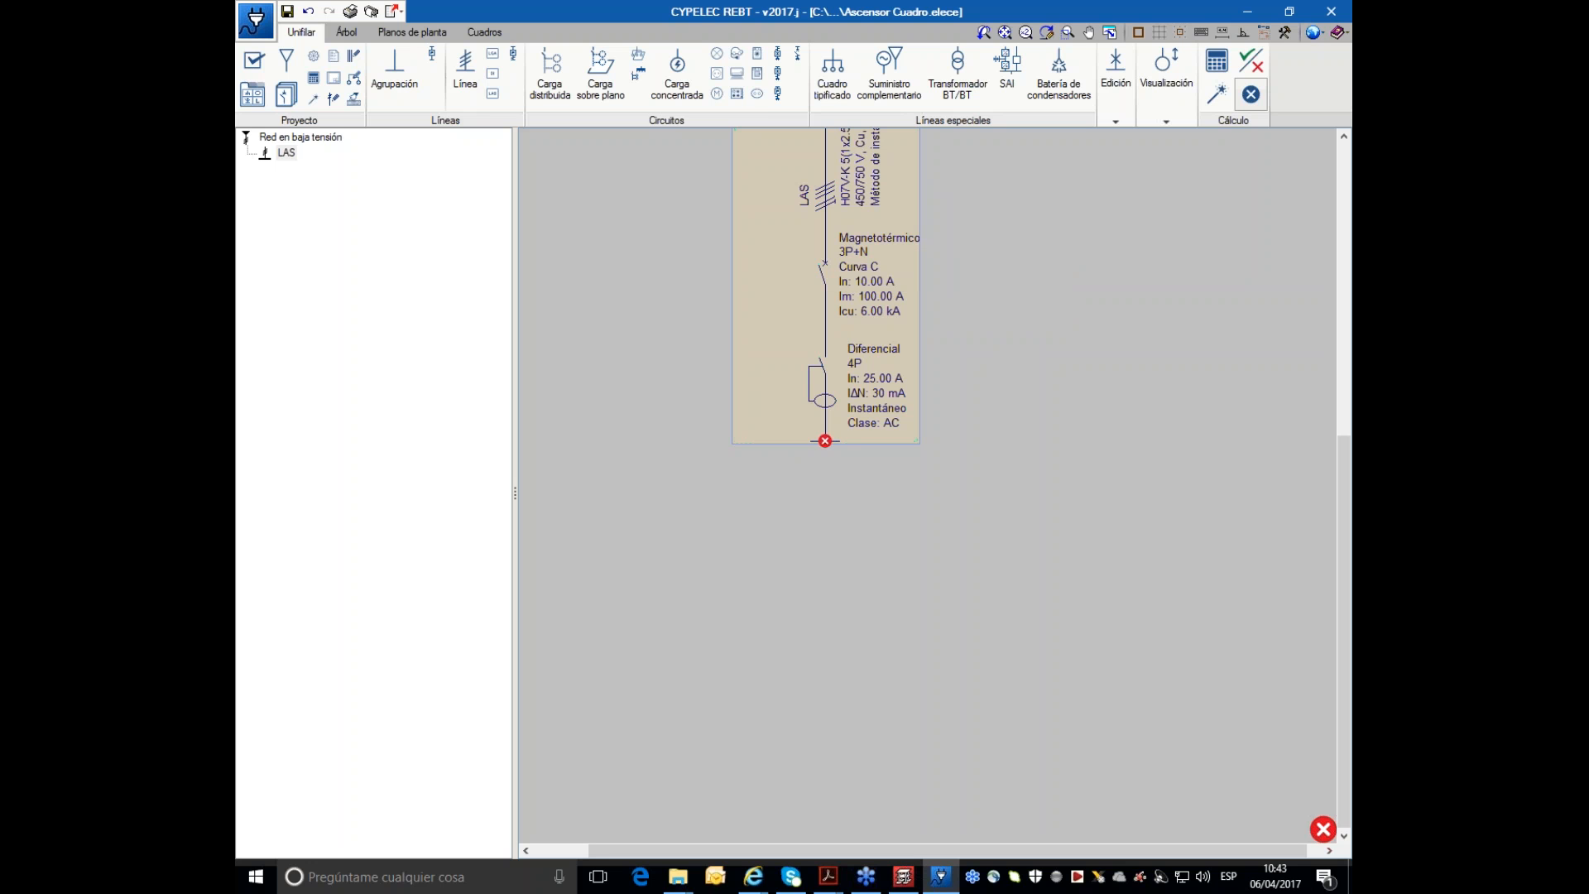
pyautogui.click(716, 55)
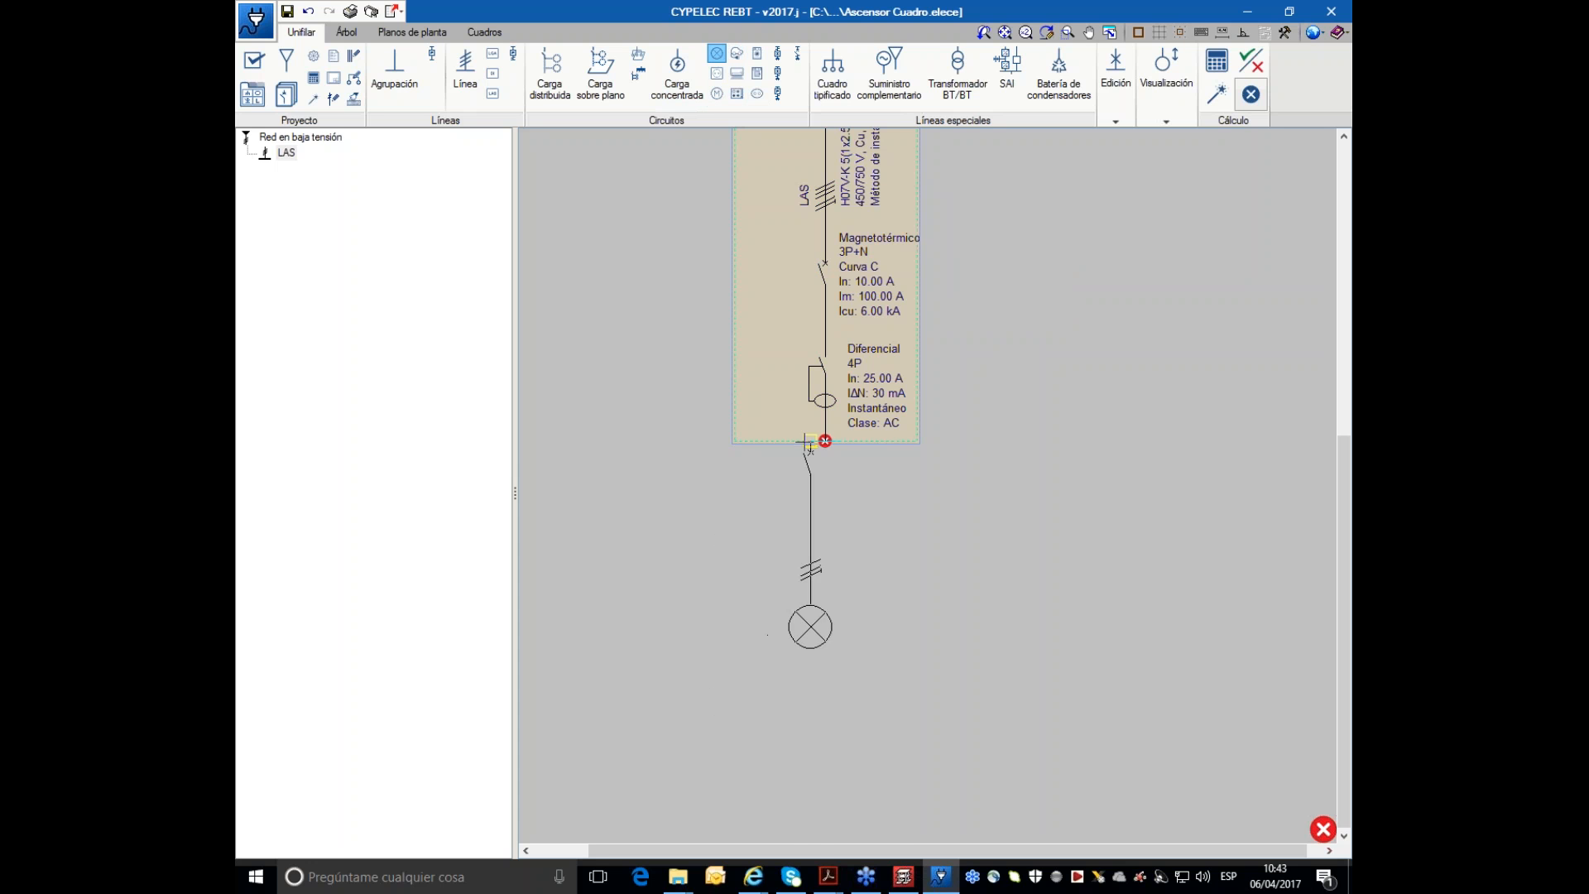
pyautogui.click(824, 441)
pyautogui.click(819, 444)
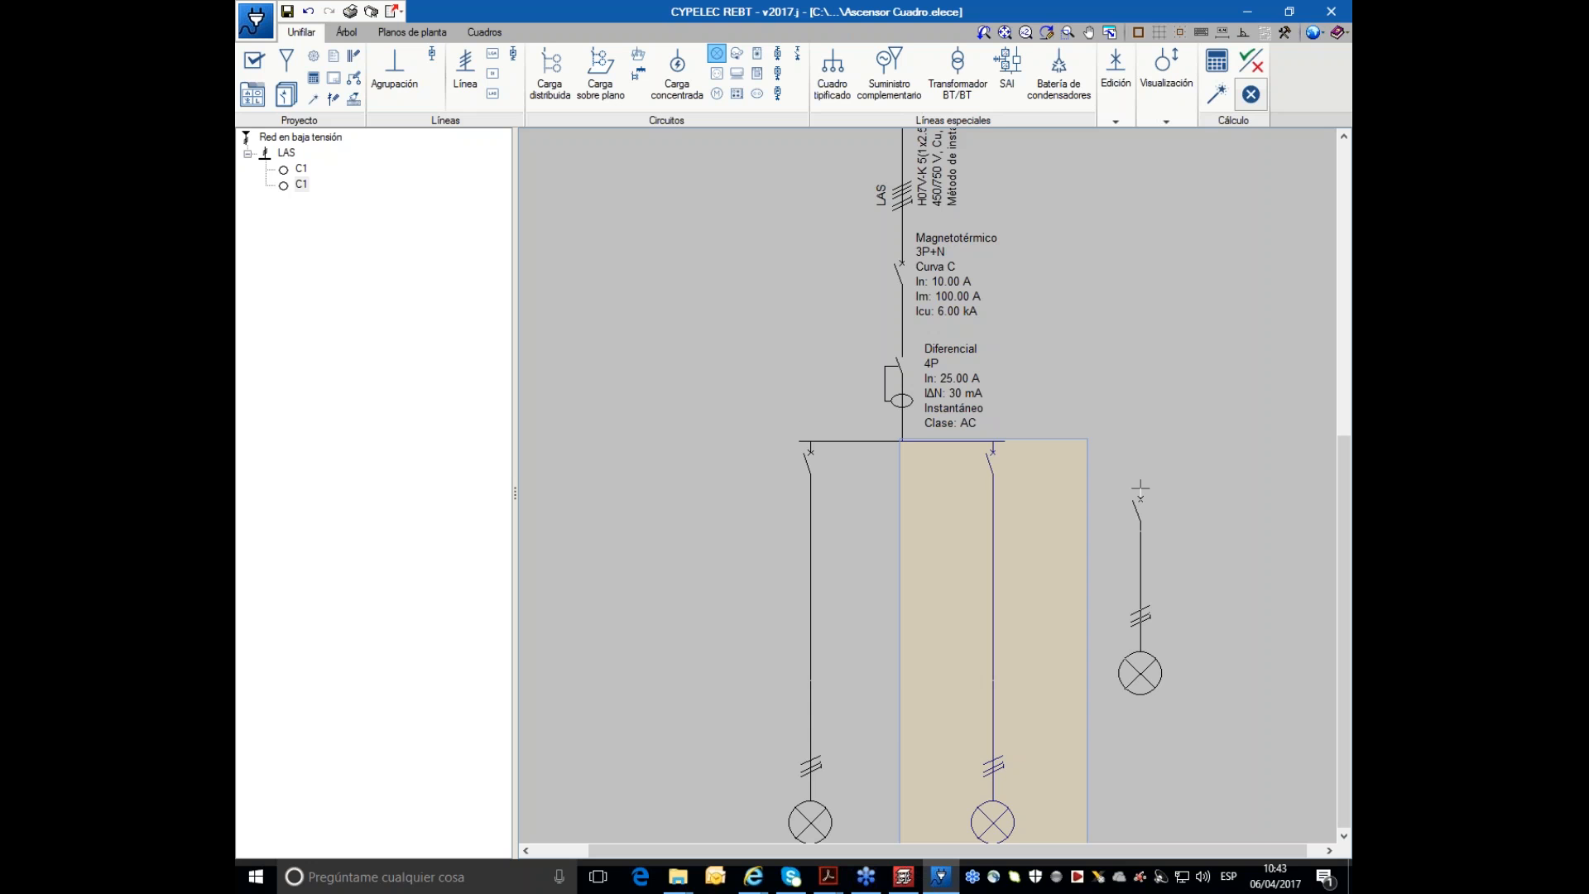
pyautogui.rightClick(1270, 810)
pyautogui.click(1183, 724)
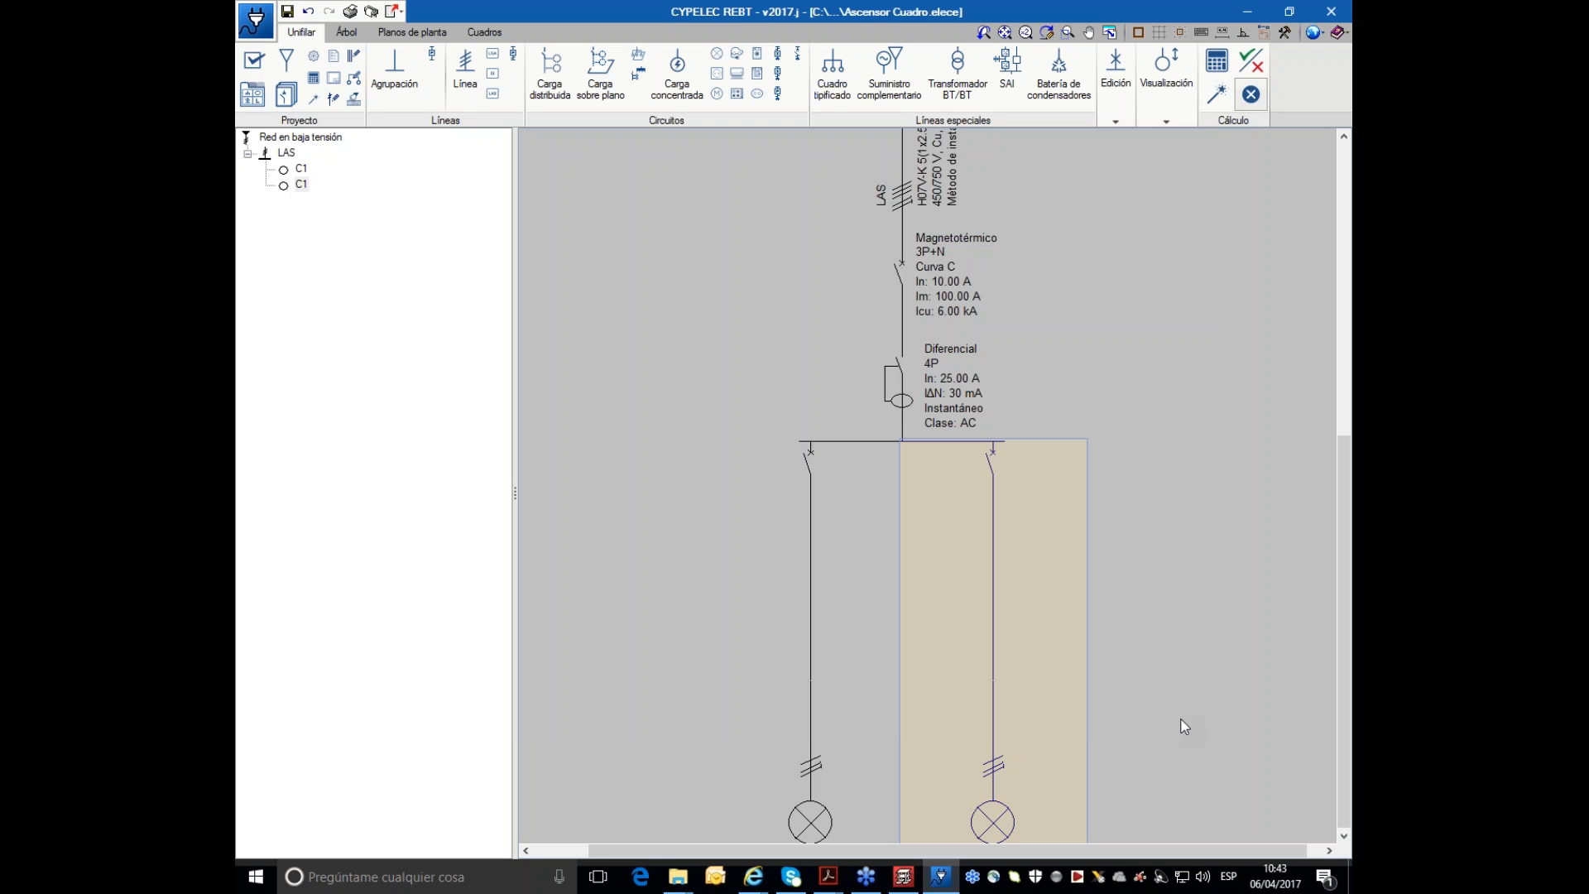
# - Start a concentrated-load circuit with reference Motor, a length of 18 m and its demand defined by Receptor
pyautogui.moveTo(1181, 727); pyautogui.dragTo(1090, 595, button='middle')
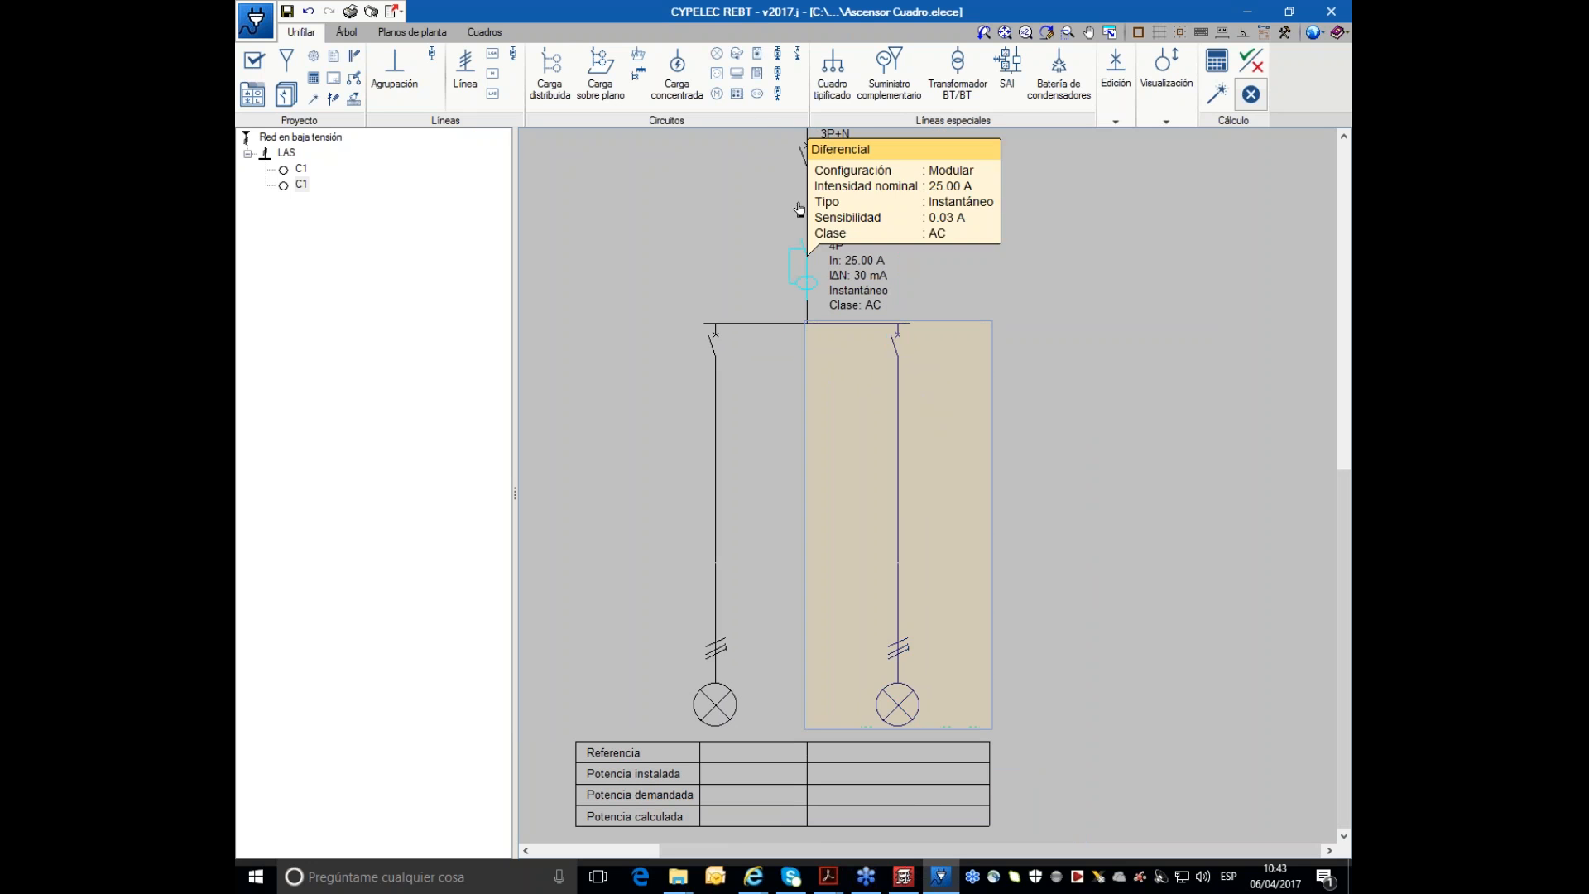
pyautogui.click(678, 72)
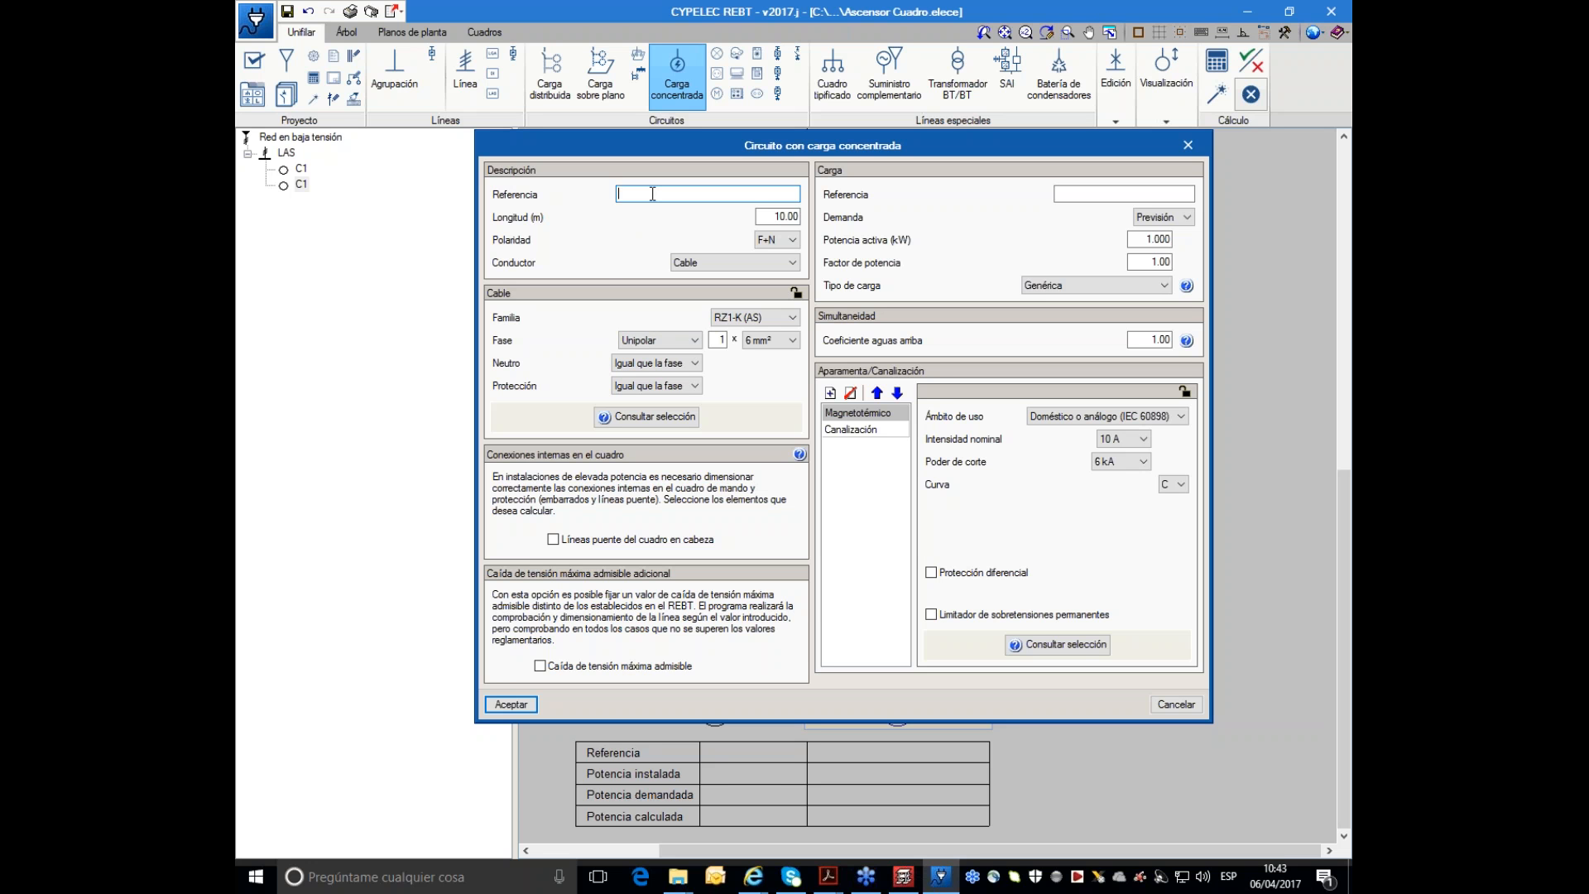
pyautogui.write('Motor')
pyautogui.click(777, 216)
pyautogui.write('18')
pyautogui.press('Tab')
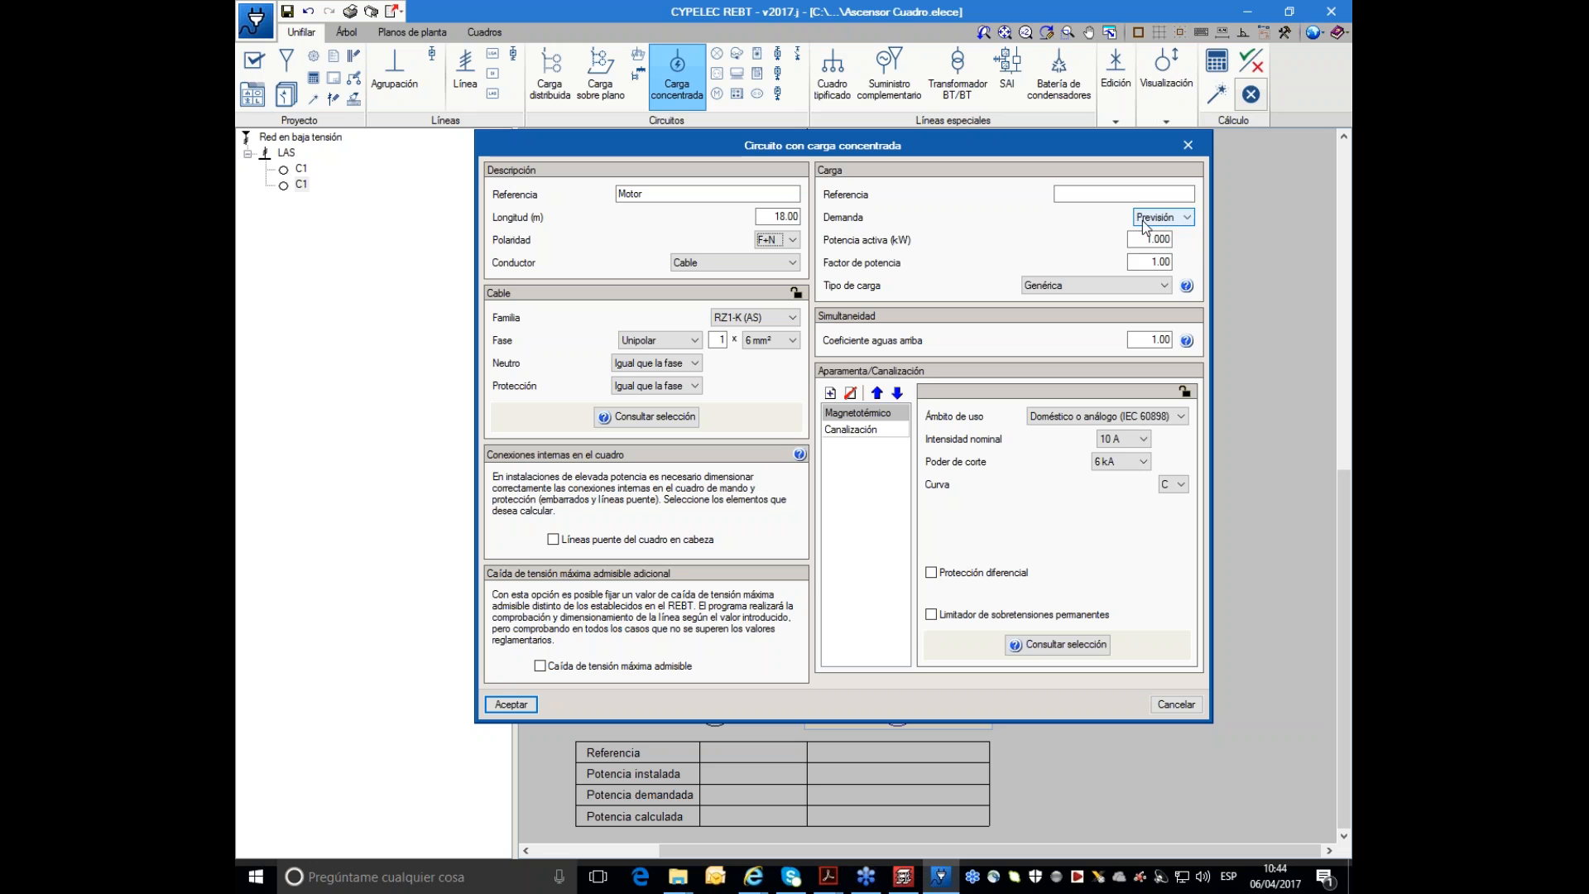
pyautogui.click(1188, 218)
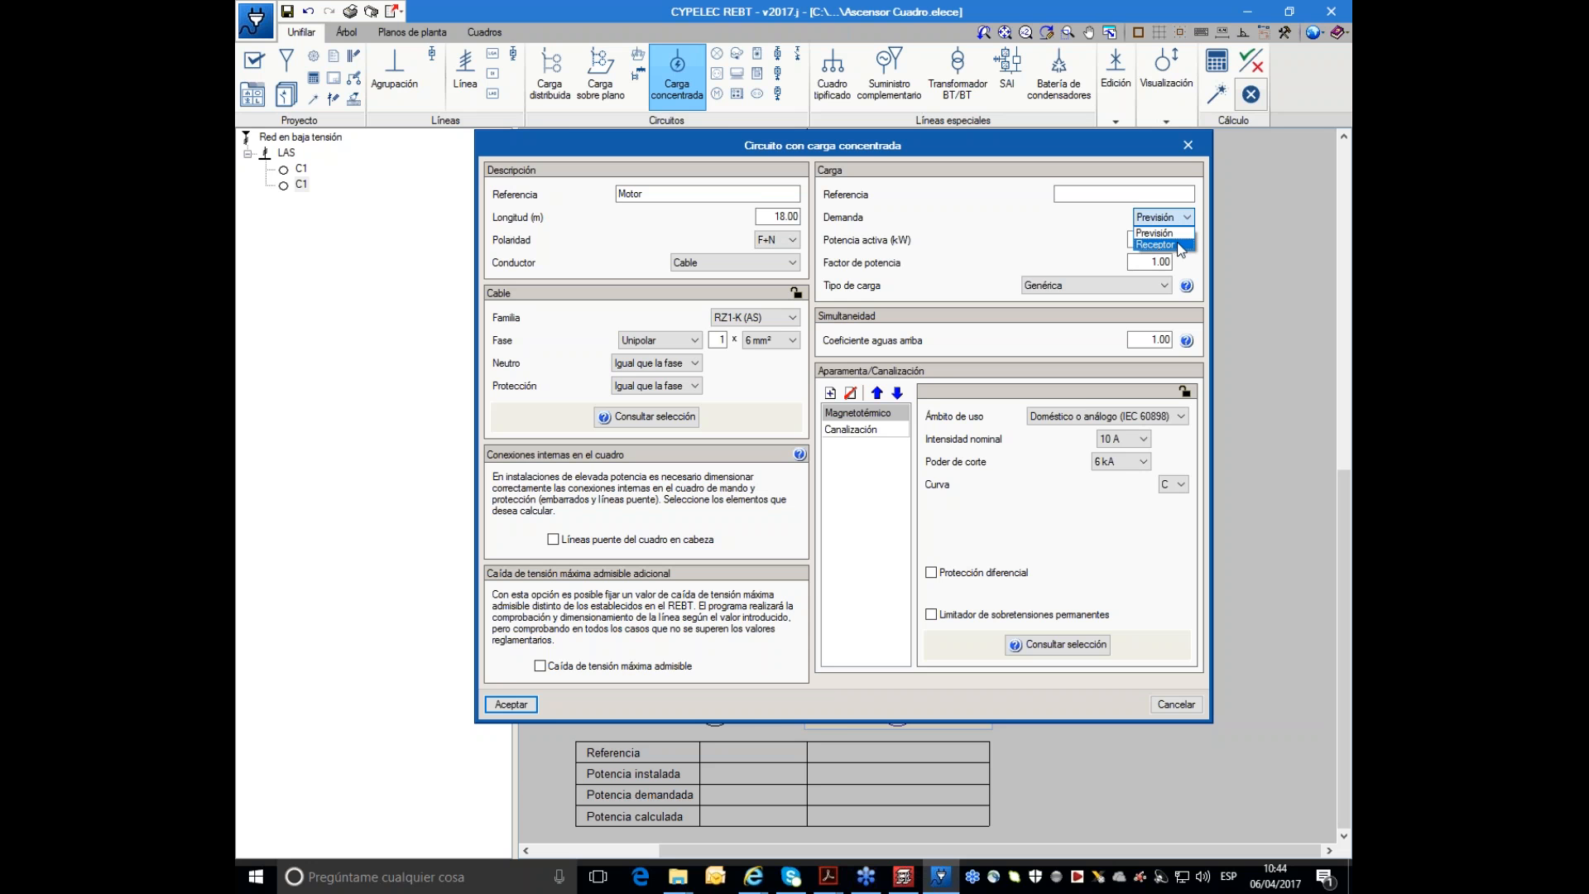
pyautogui.click(1179, 246)
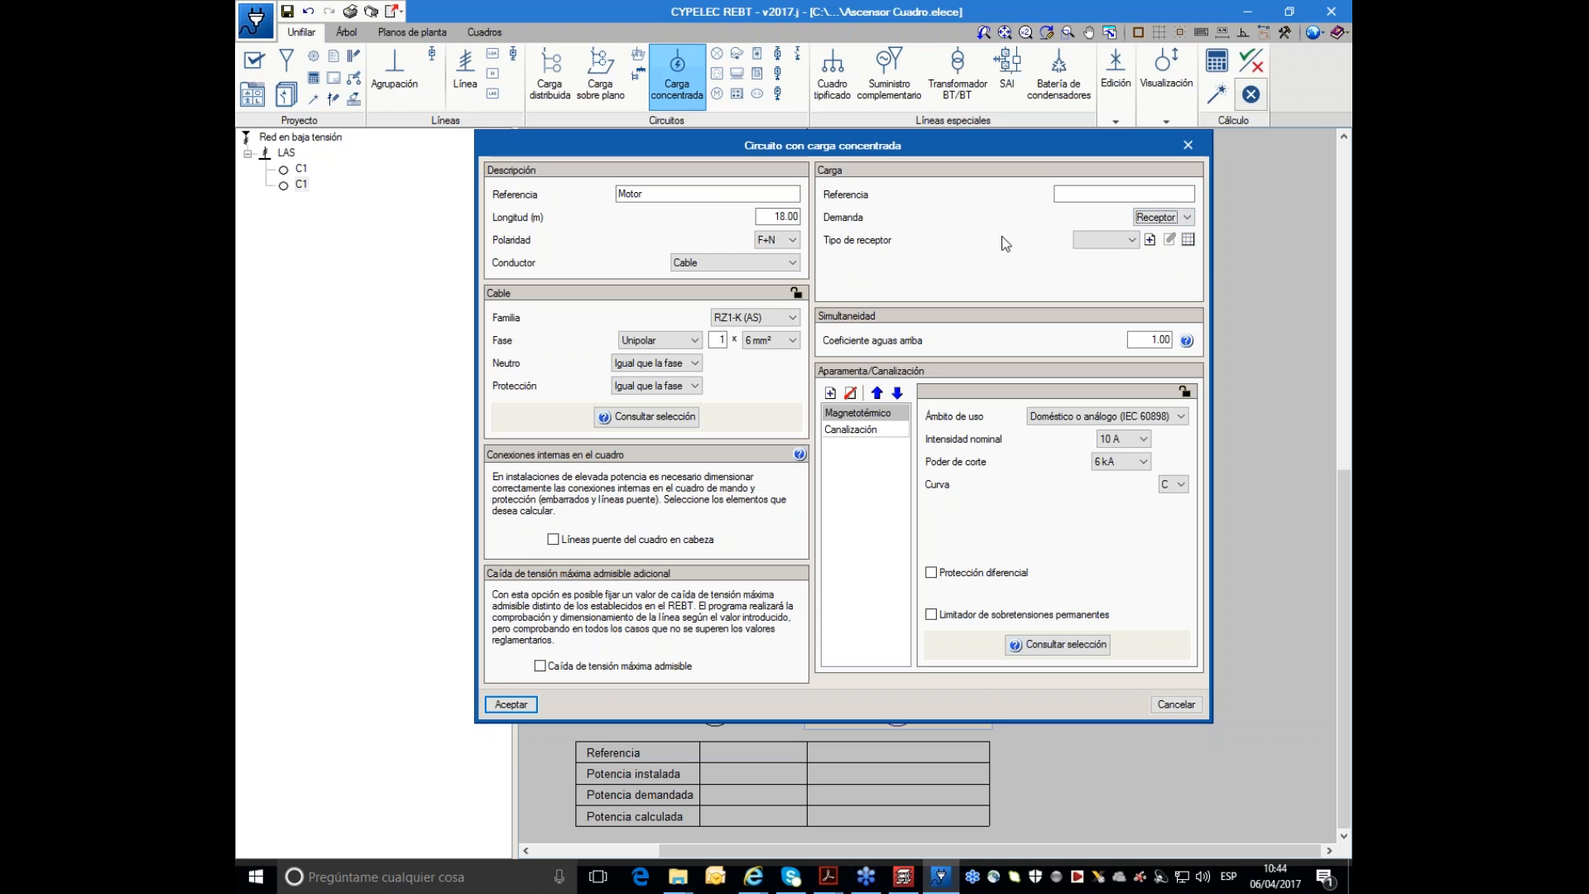
# - Create a receptor type with reference Moptor 7,5kw, Trifásica supply and Motor as its load type
pyautogui.click(1149, 240)
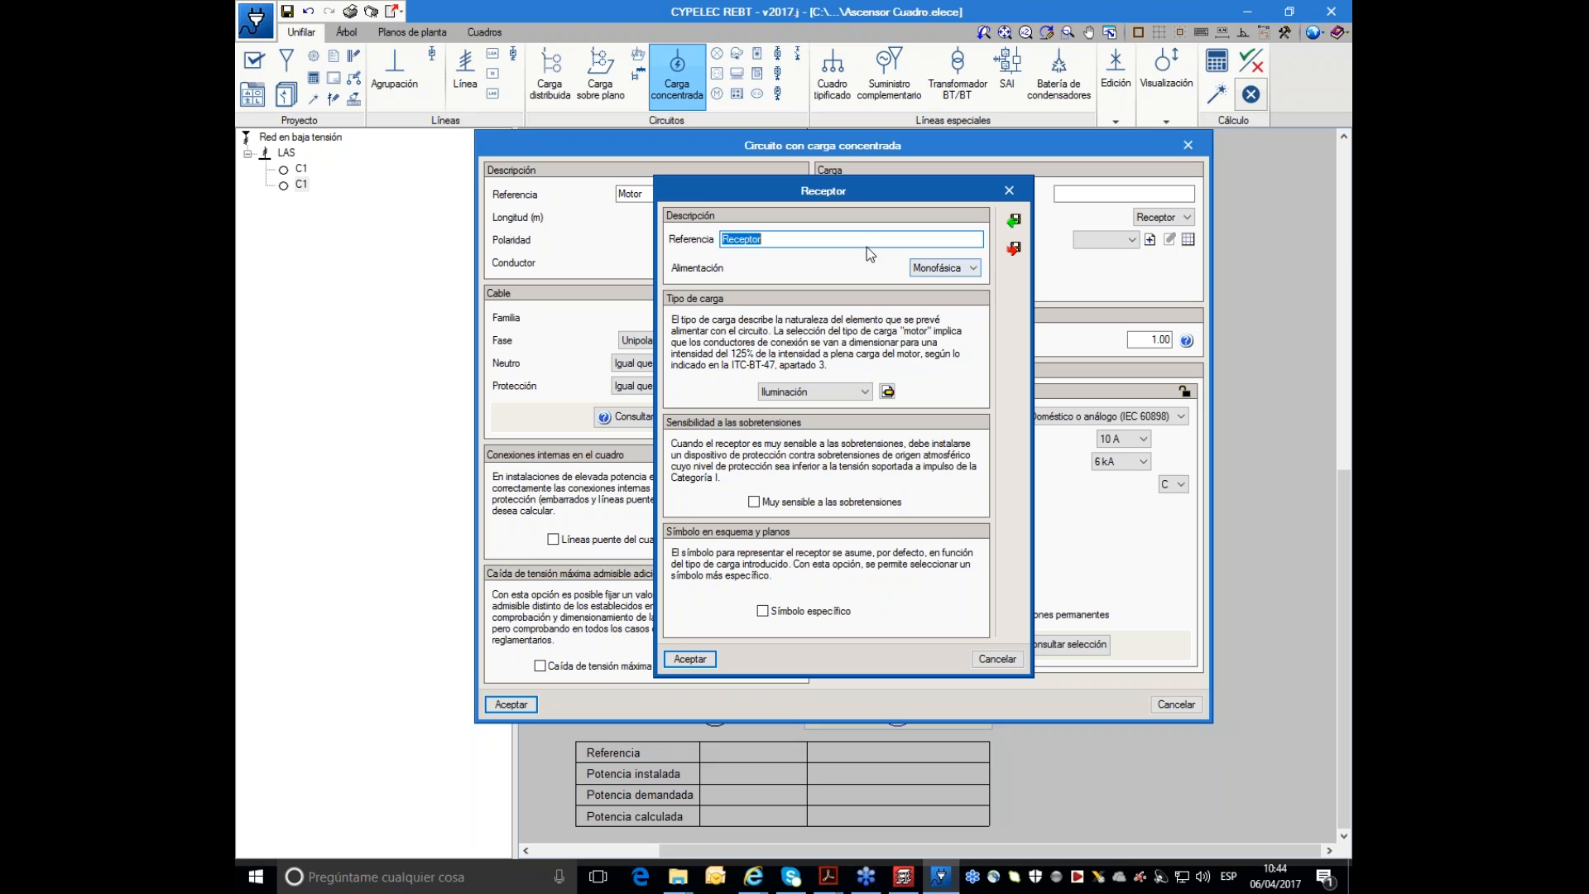
pyautogui.write('Moptor 7,5kw')
pyautogui.click(959, 268)
pyautogui.click(953, 295)
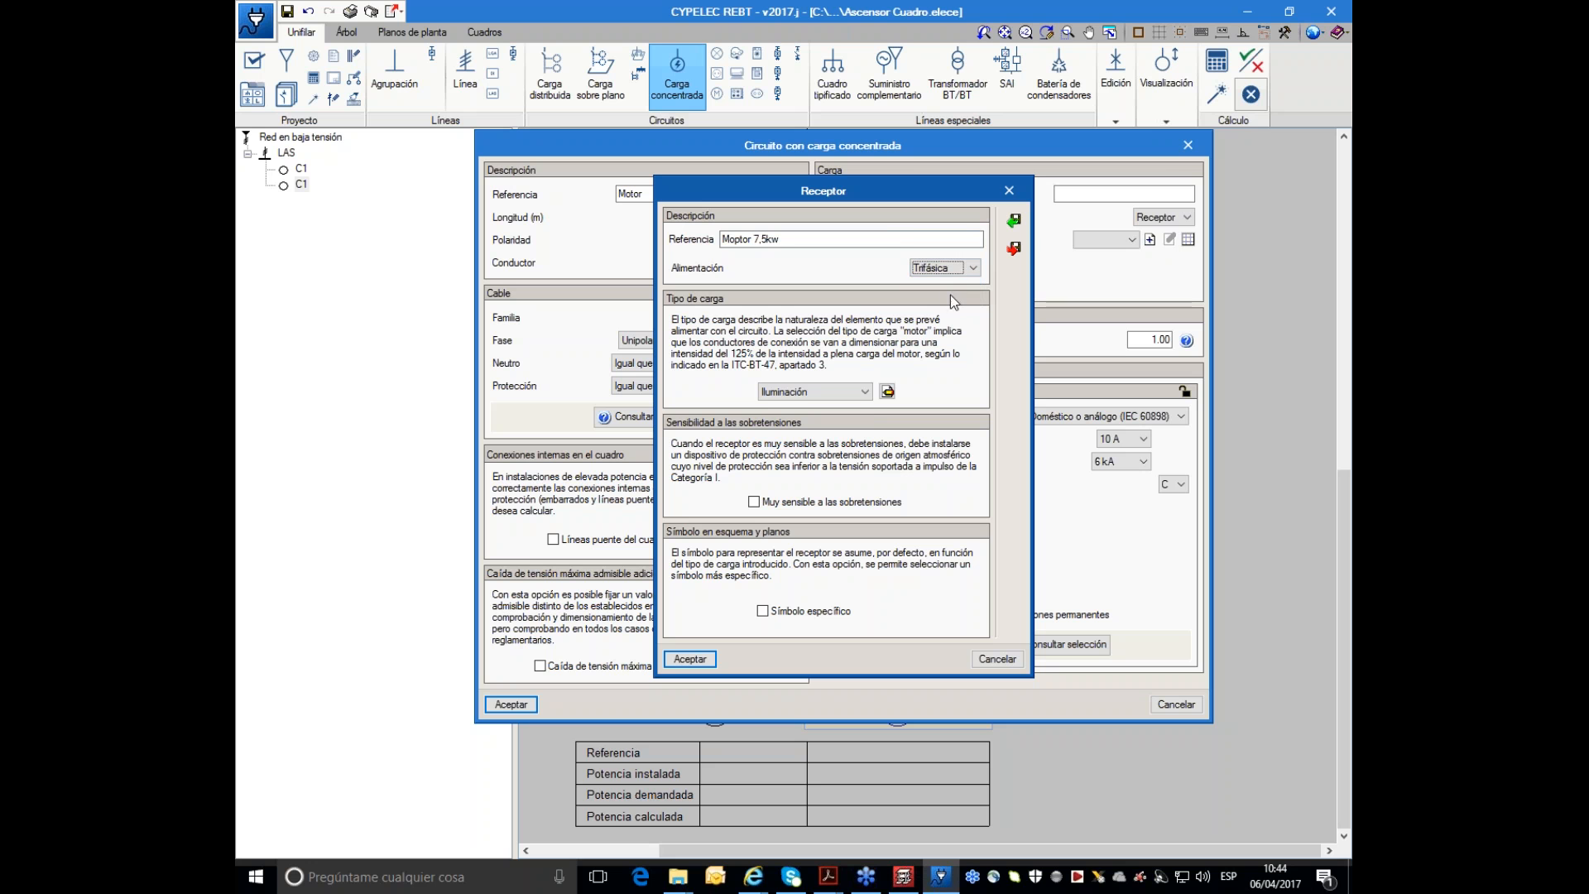
pyautogui.click(869, 392)
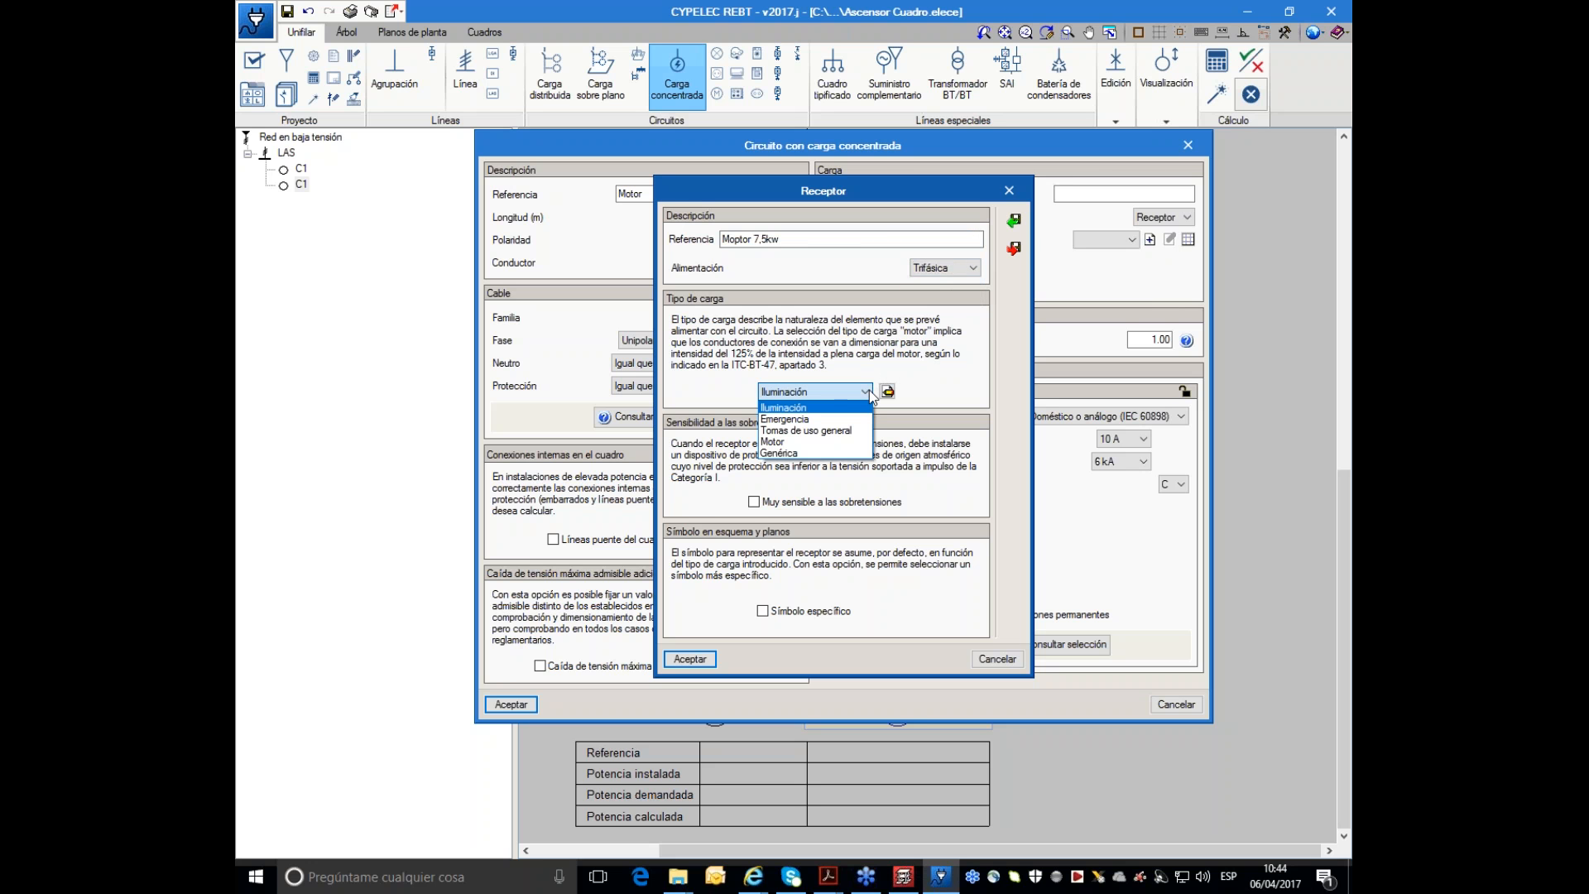
pyautogui.click(800, 444)
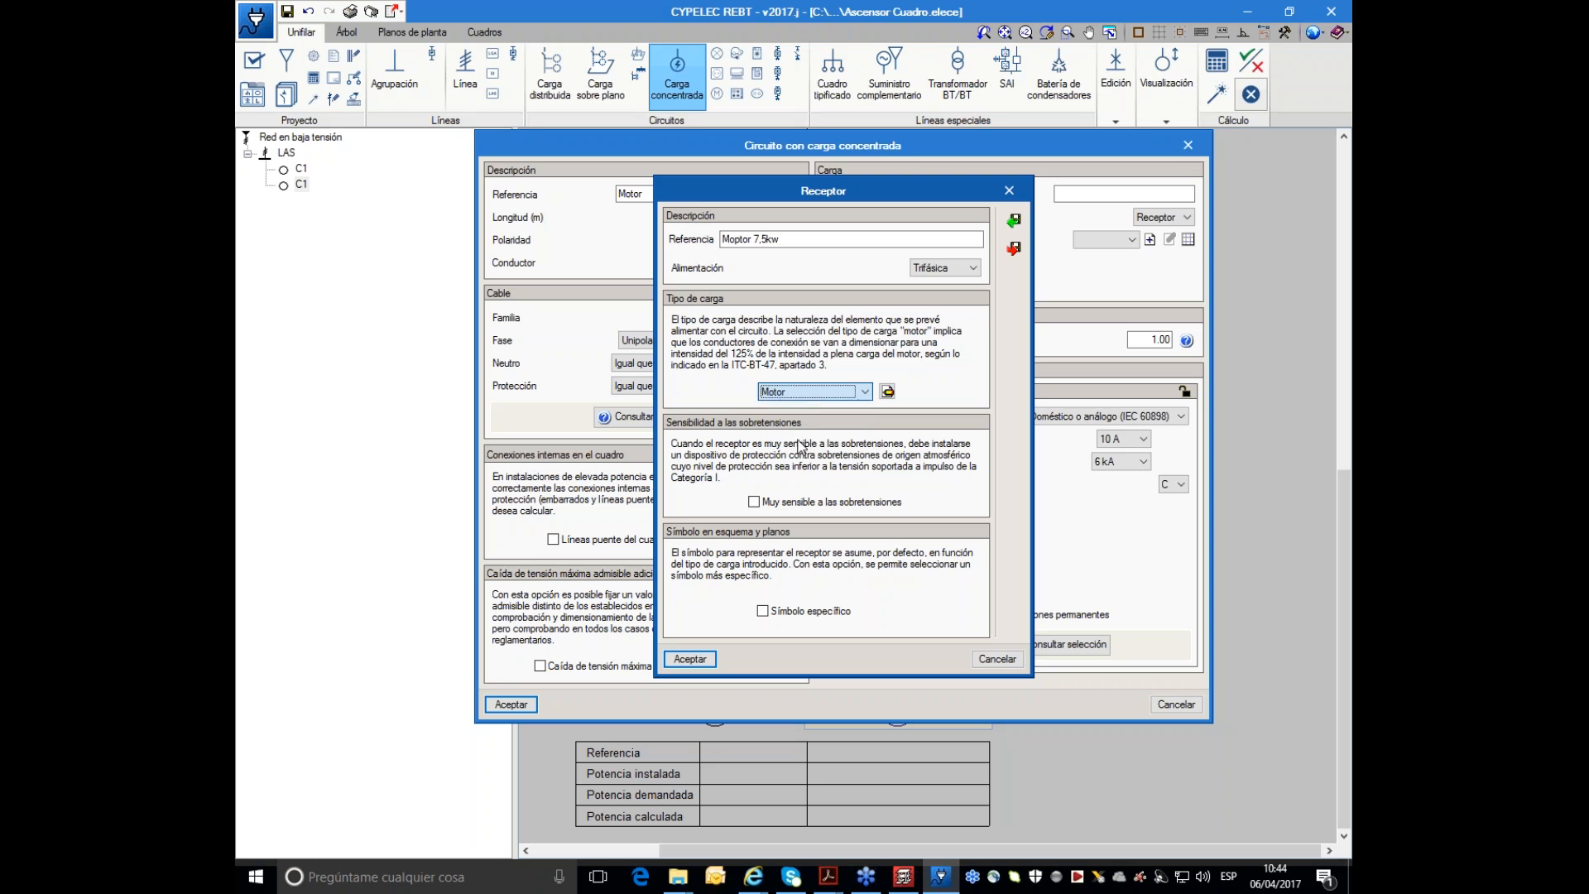
# - Define the motor load as Aparato de elevación with an active power of 7.5 kW and a power factor of 0.9
pyautogui.click(887, 392)
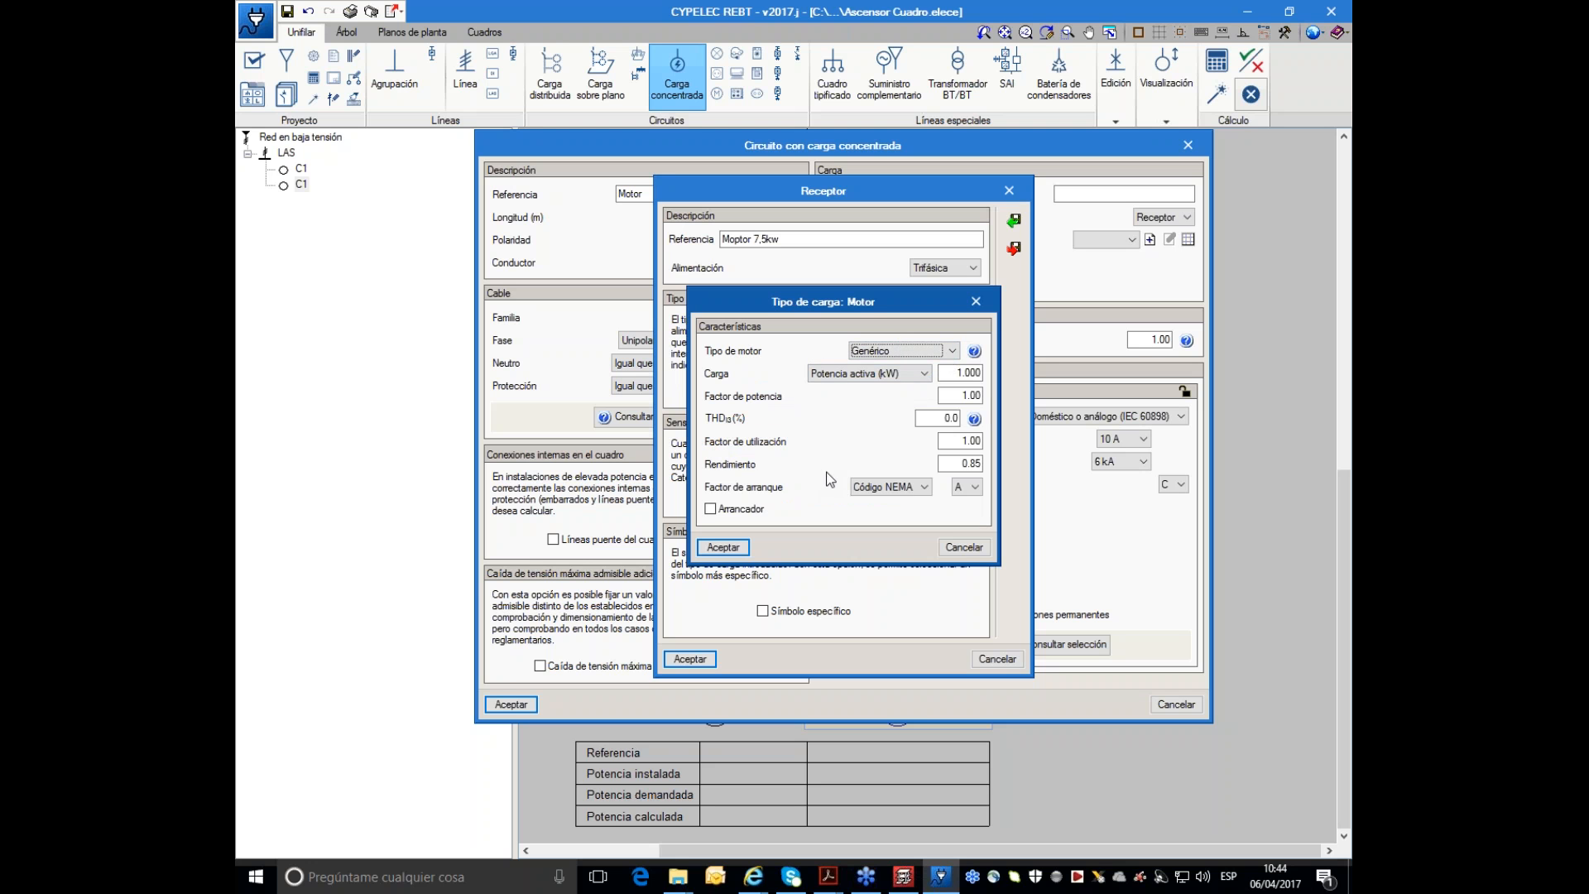
pyautogui.click(949, 353)
pyautogui.click(943, 377)
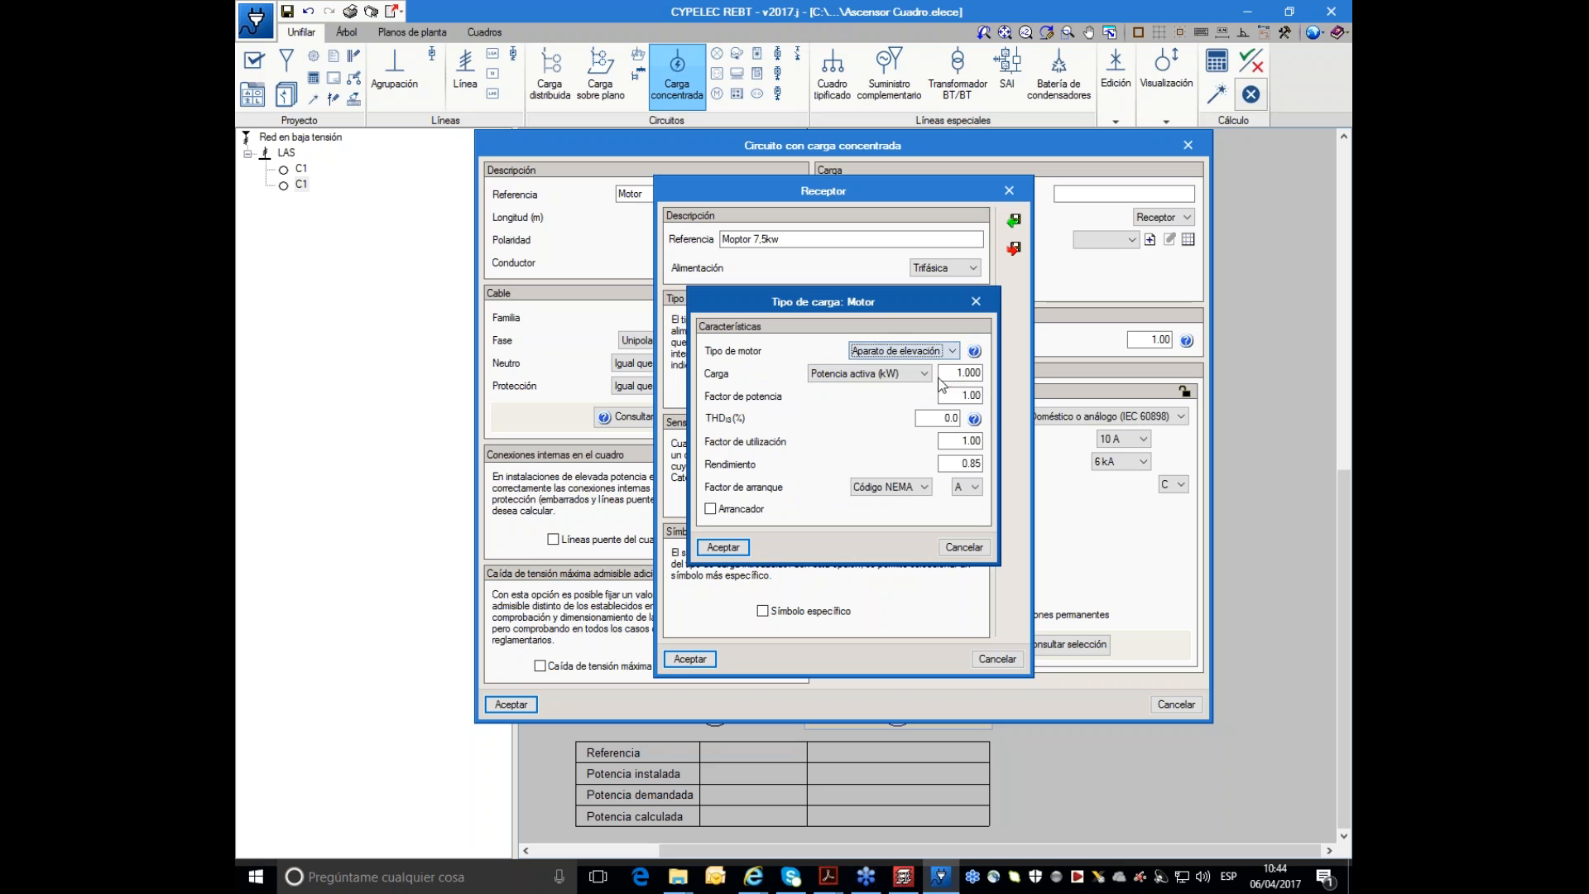
pyautogui.doubleClick(953, 371)
pyautogui.write('7.5')
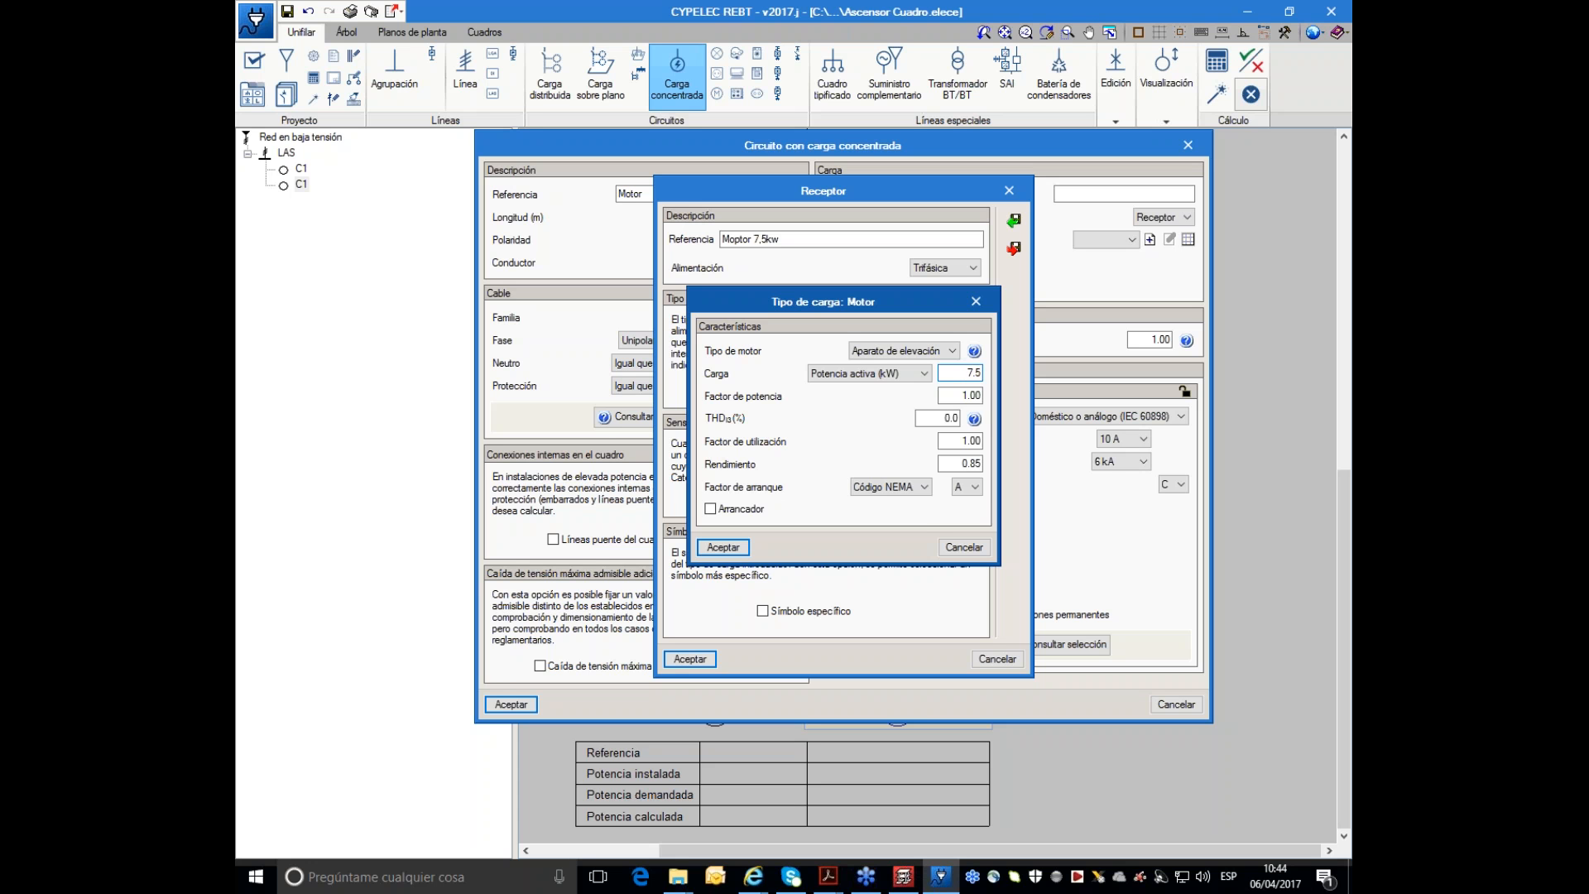
pyautogui.press('Tab')
pyautogui.write('0.9')
pyautogui.press('Tab')
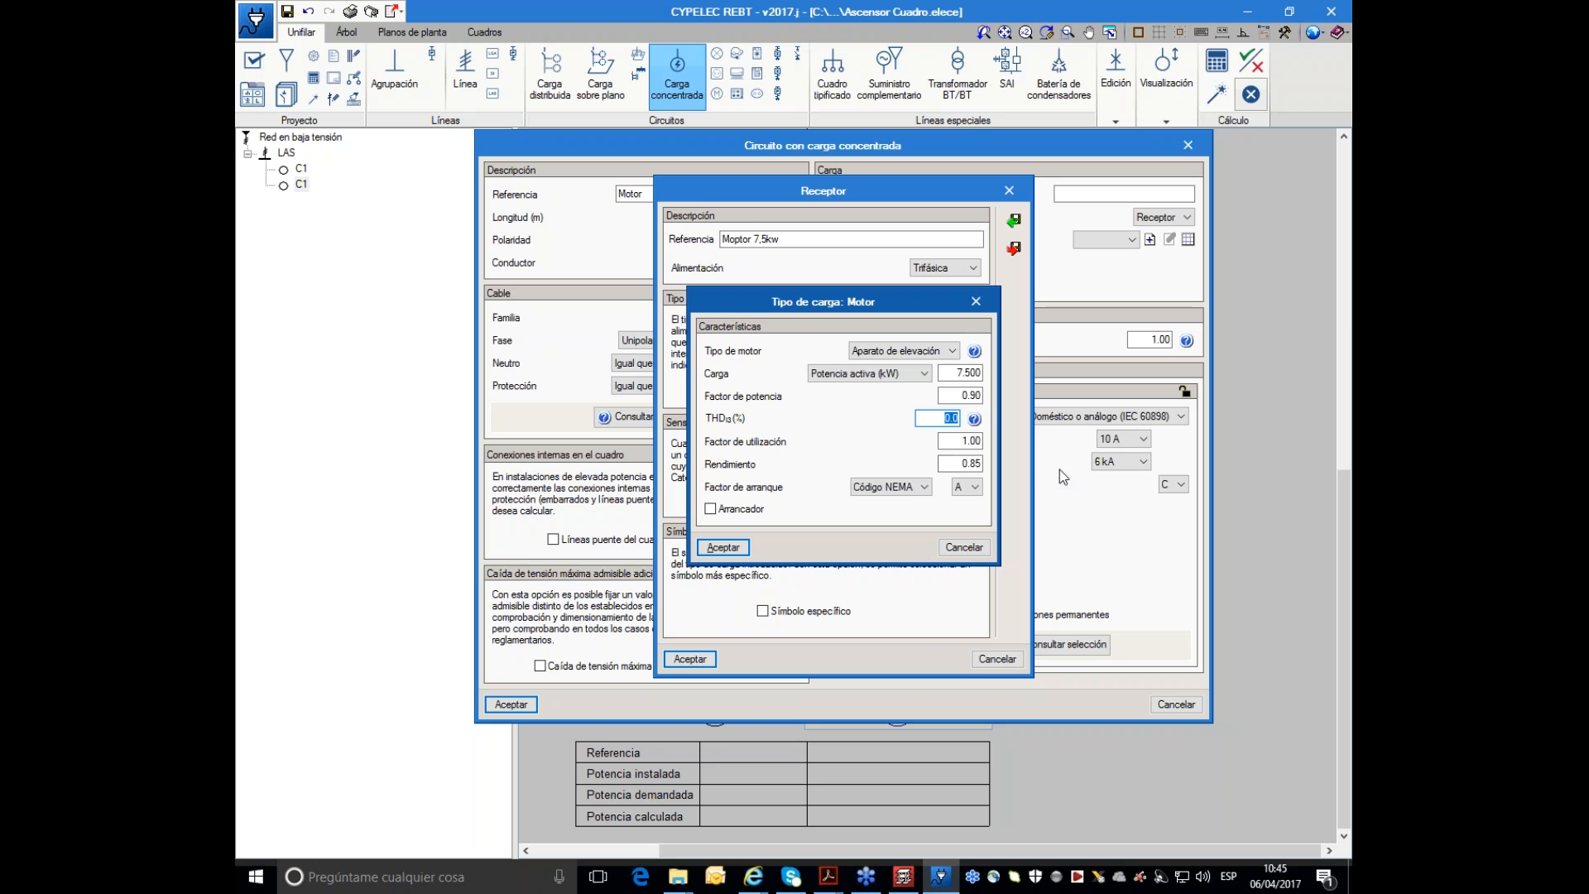
# - Set the motor load's efficiency to 0.80 and keep Código NEMA as its starting factor
pyautogui.press('Tab')
pyautogui.press('Tab')
pyautogui.write('0.')
pyautogui.press('Tab')
pyautogui.click(923, 487)
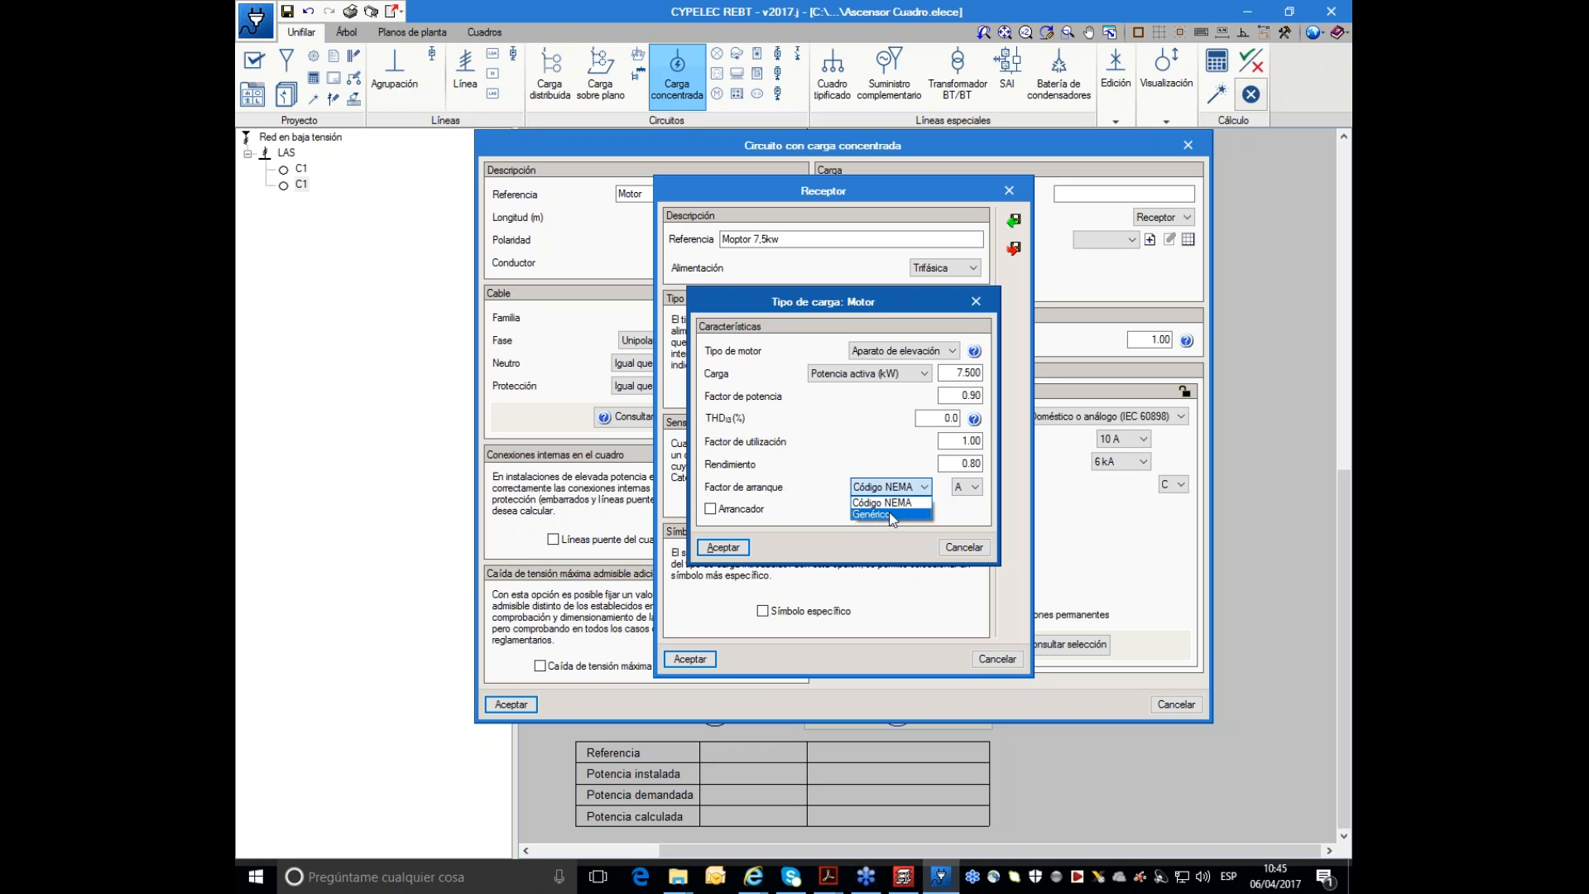
pyautogui.click(881, 502)
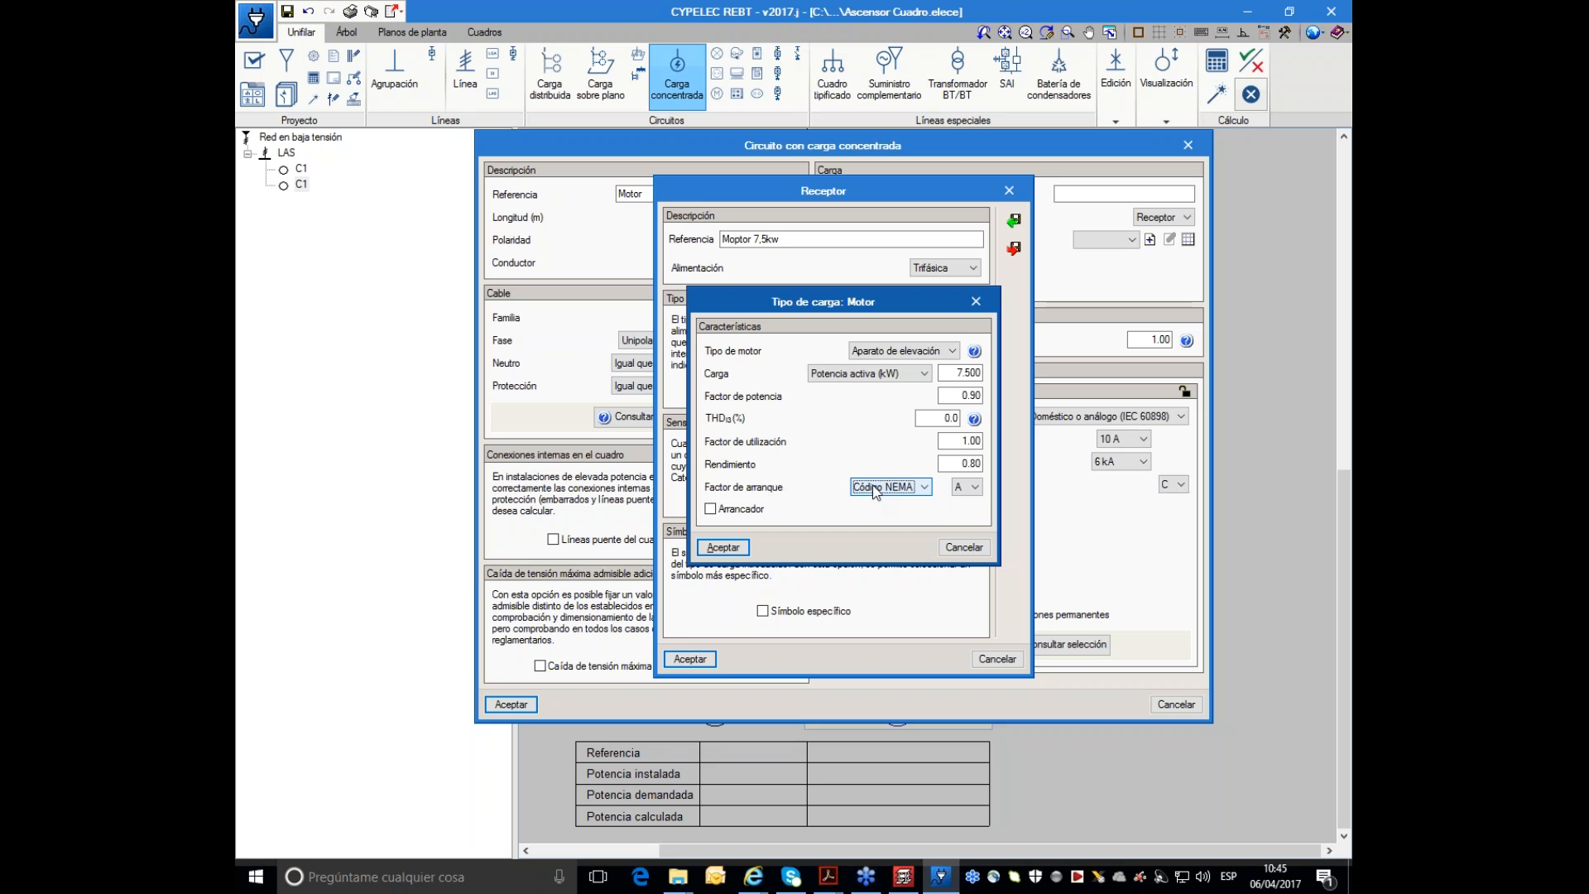
# - Give the motor a Variador de frecuencia starter, and accept the load type and the receptor
pyautogui.click(709, 509)
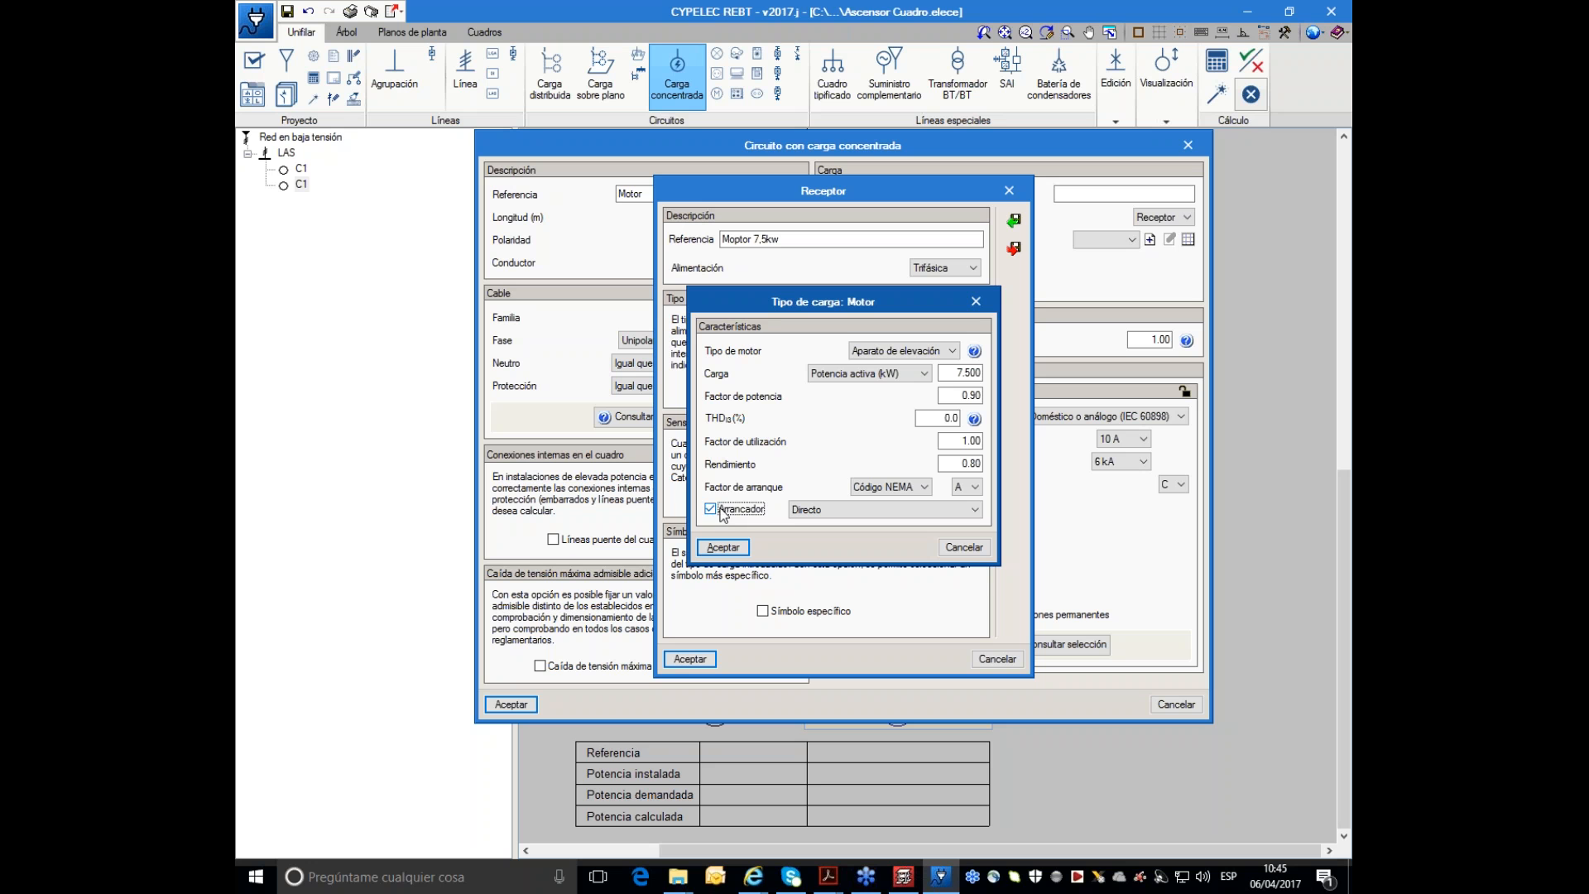
pyautogui.click(969, 510)
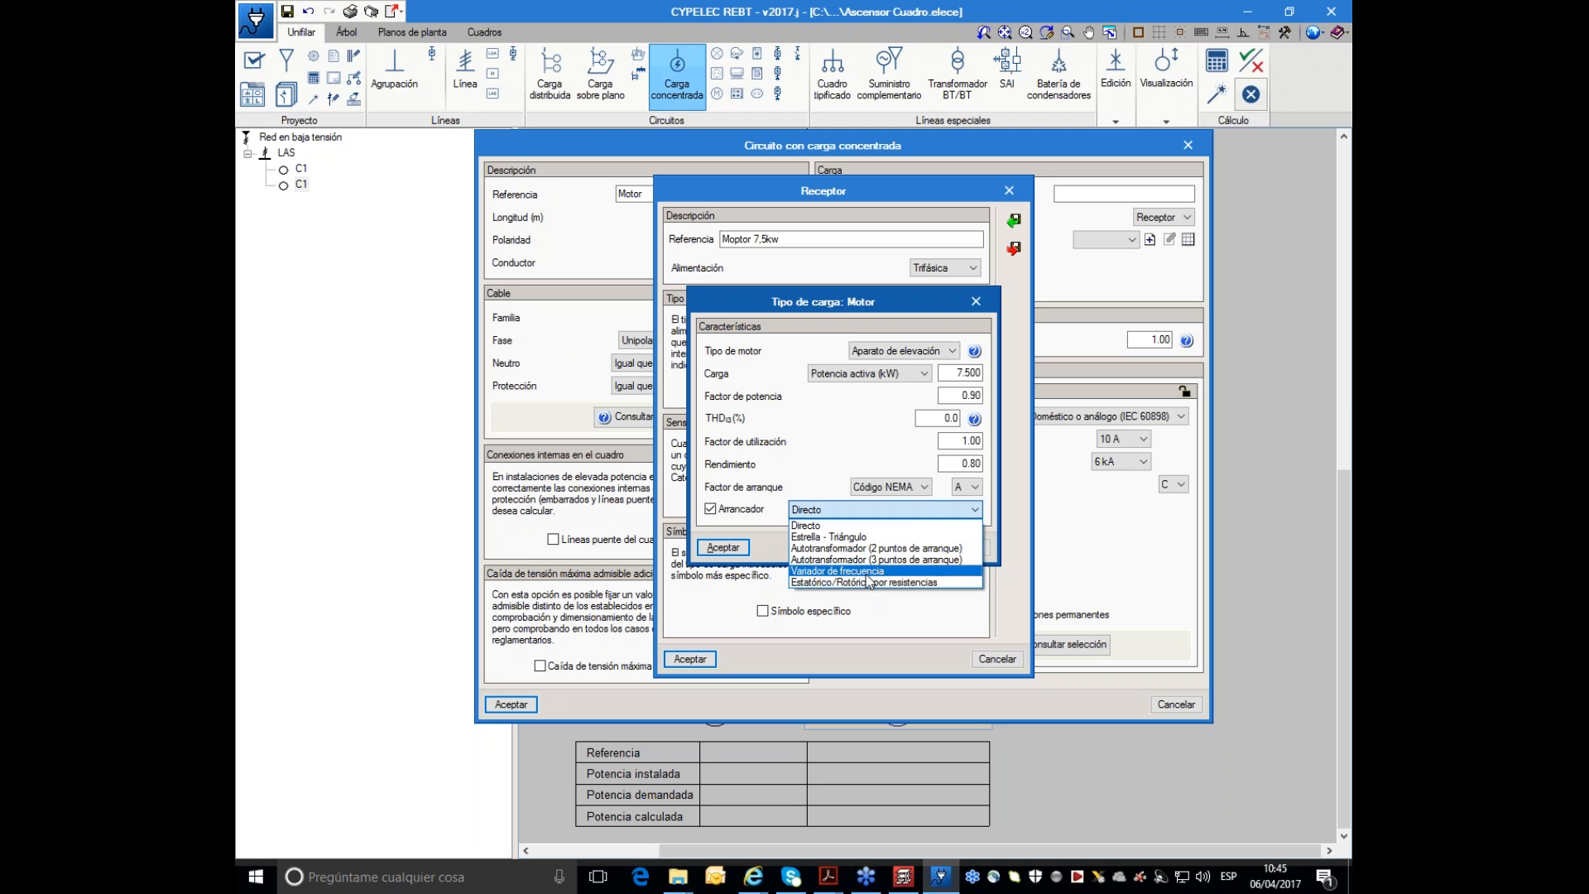
pyautogui.click(867, 574)
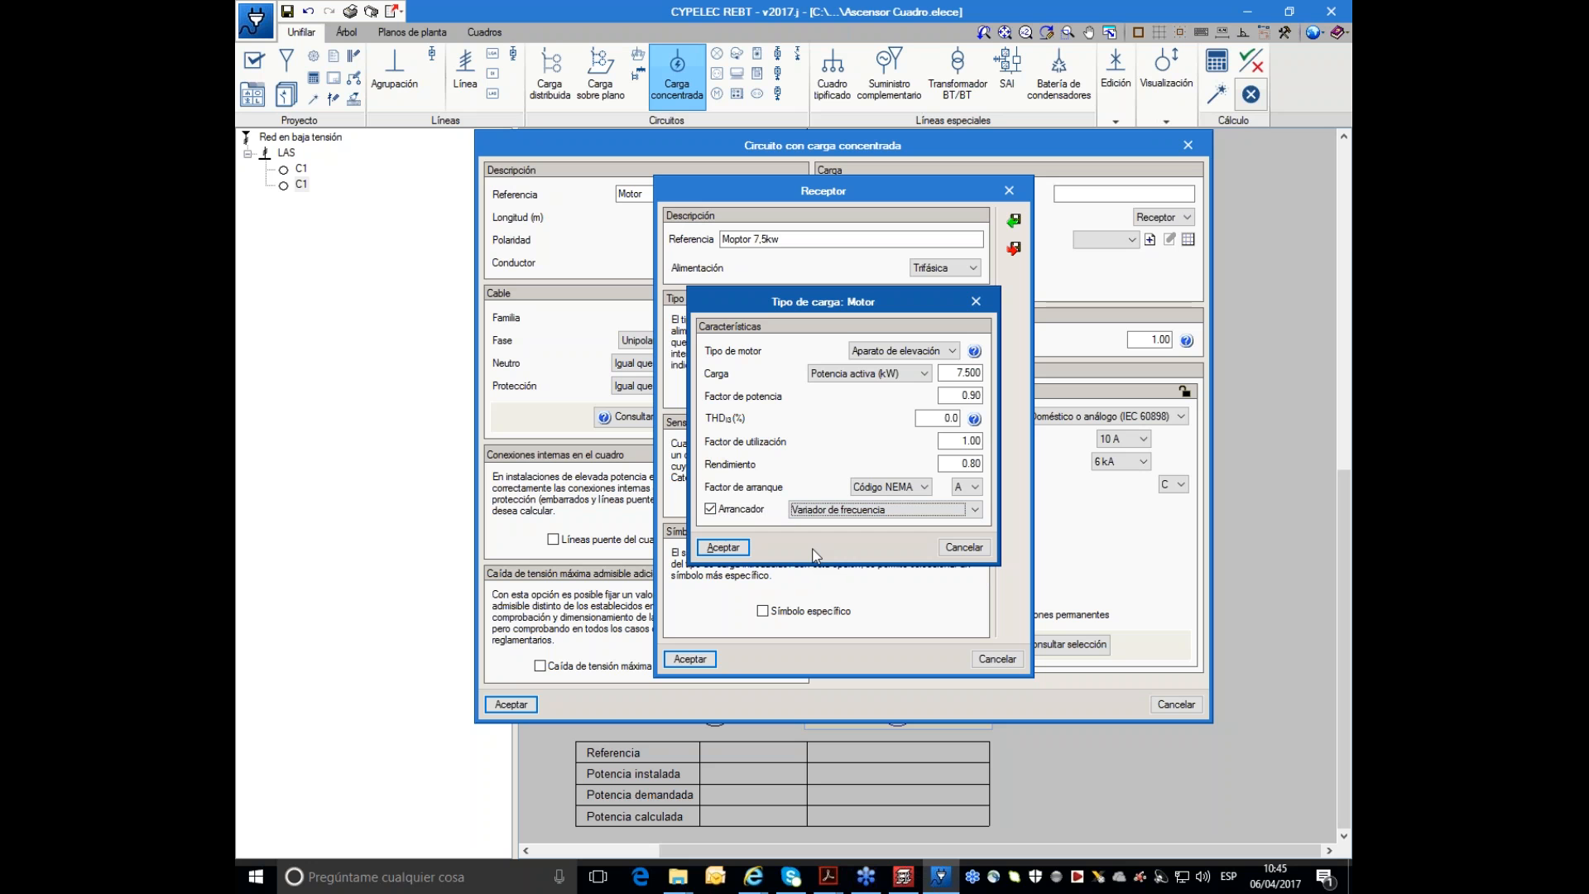
pyautogui.click(741, 549)
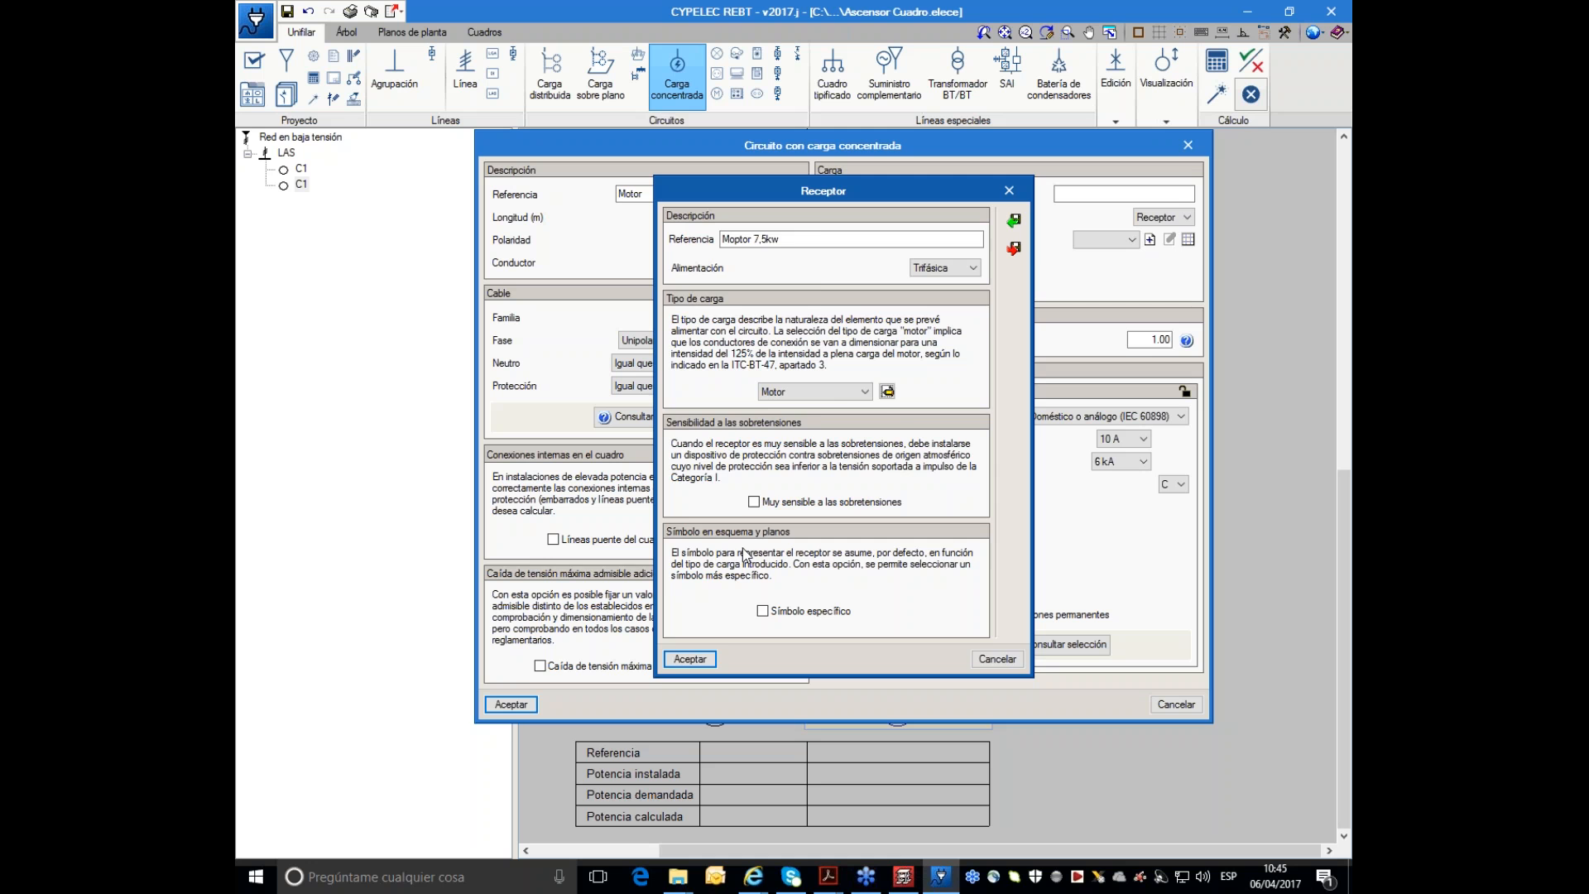
pyautogui.click(700, 659)
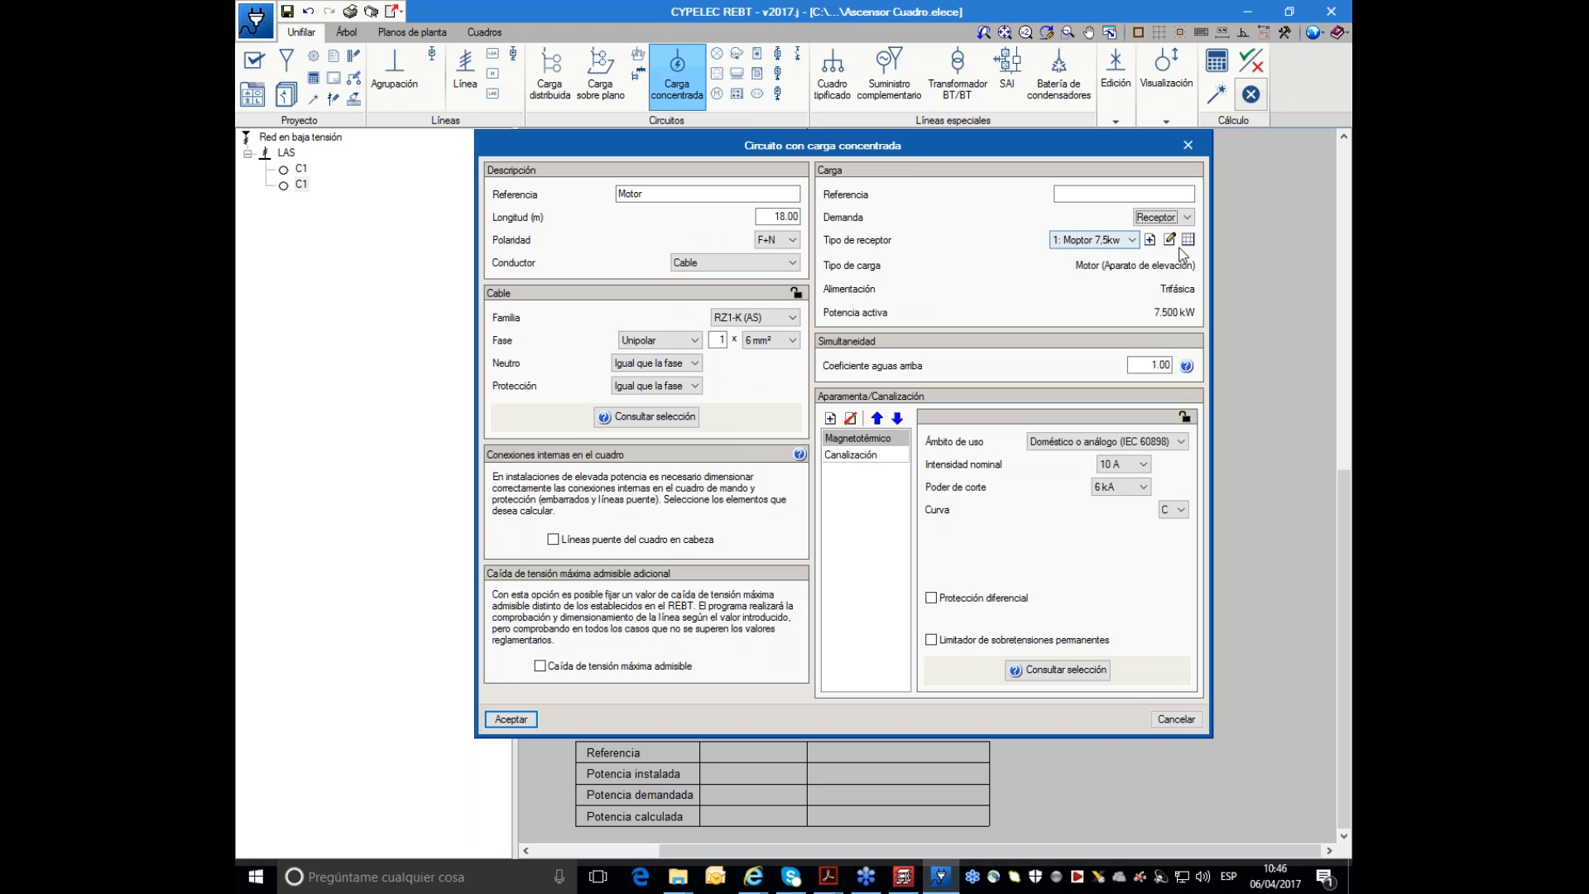
# - Set the motor circuit's polarity to 3F+N and place it beside the two lighting circuits, ending the insertion
pyautogui.click(792, 242)
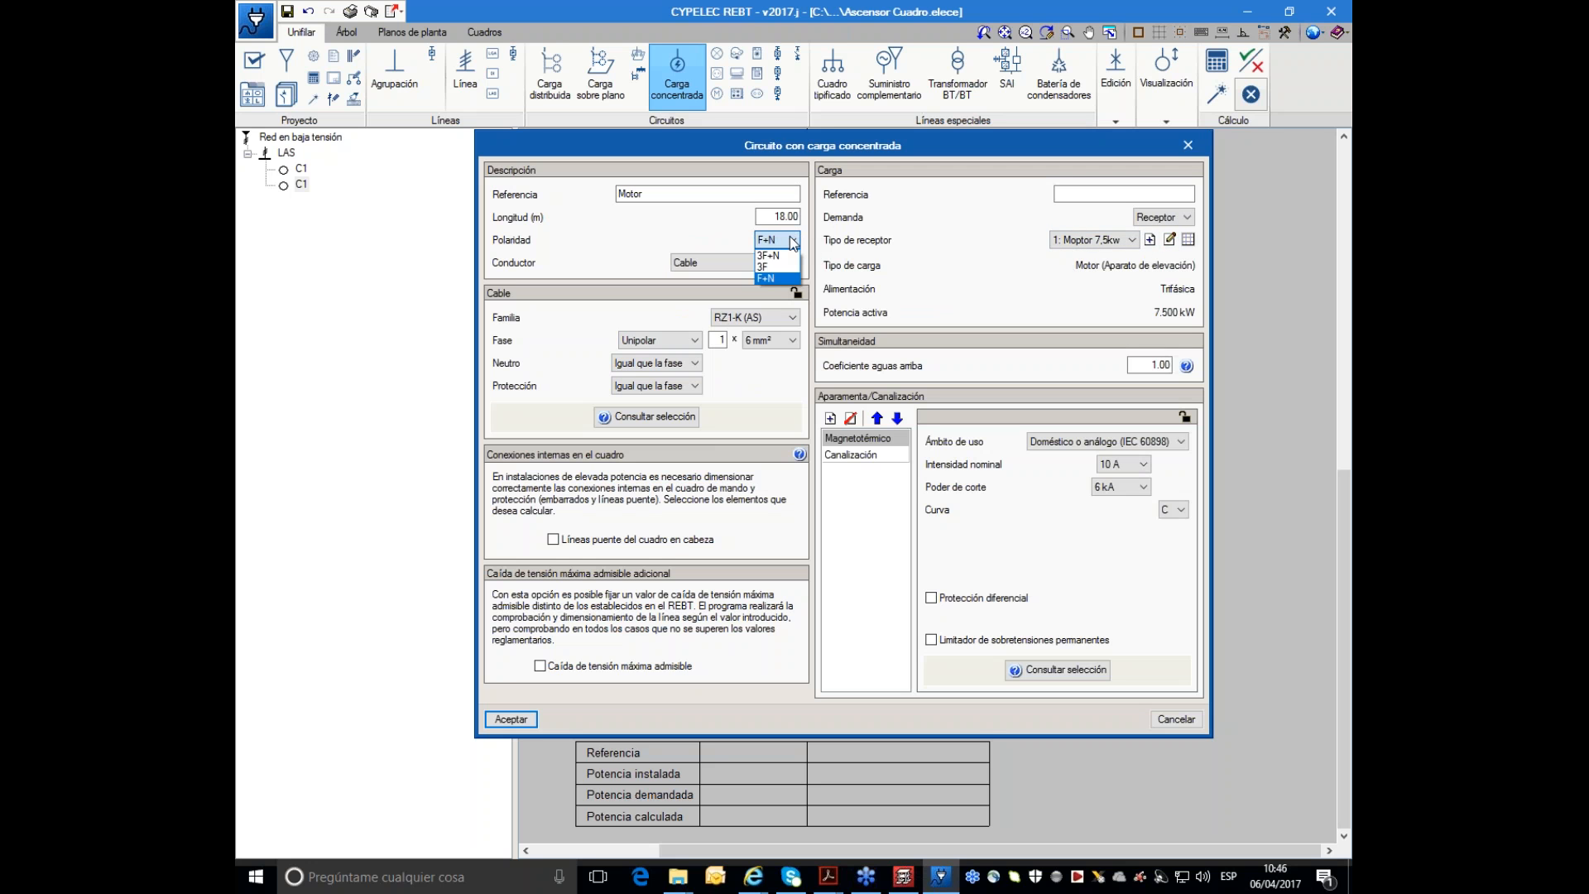
pyautogui.click(783, 255)
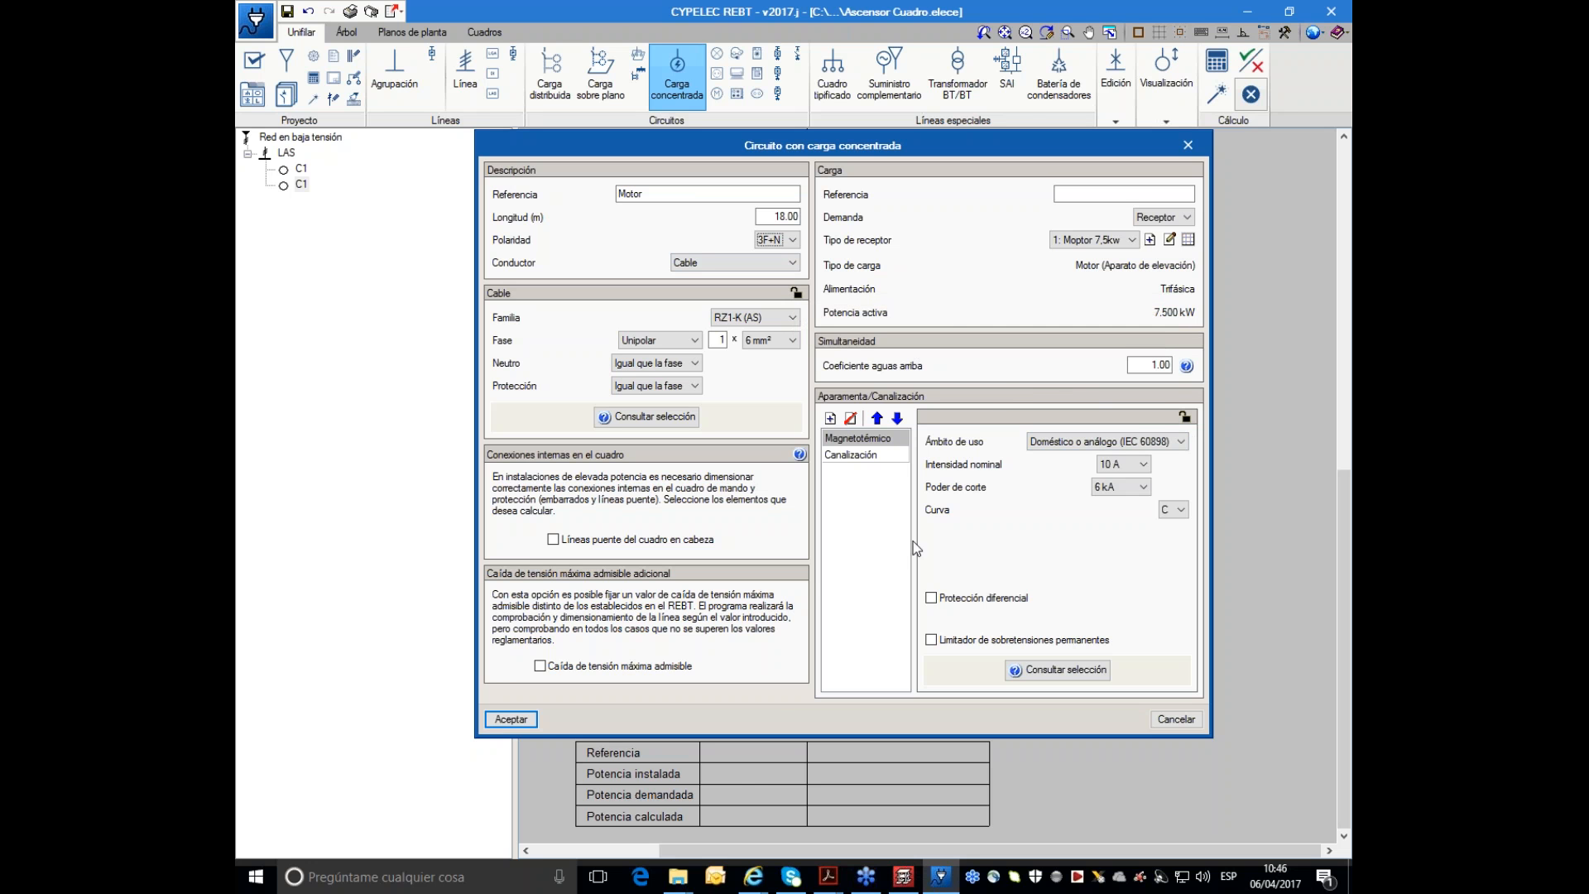
pyautogui.click(511, 719)
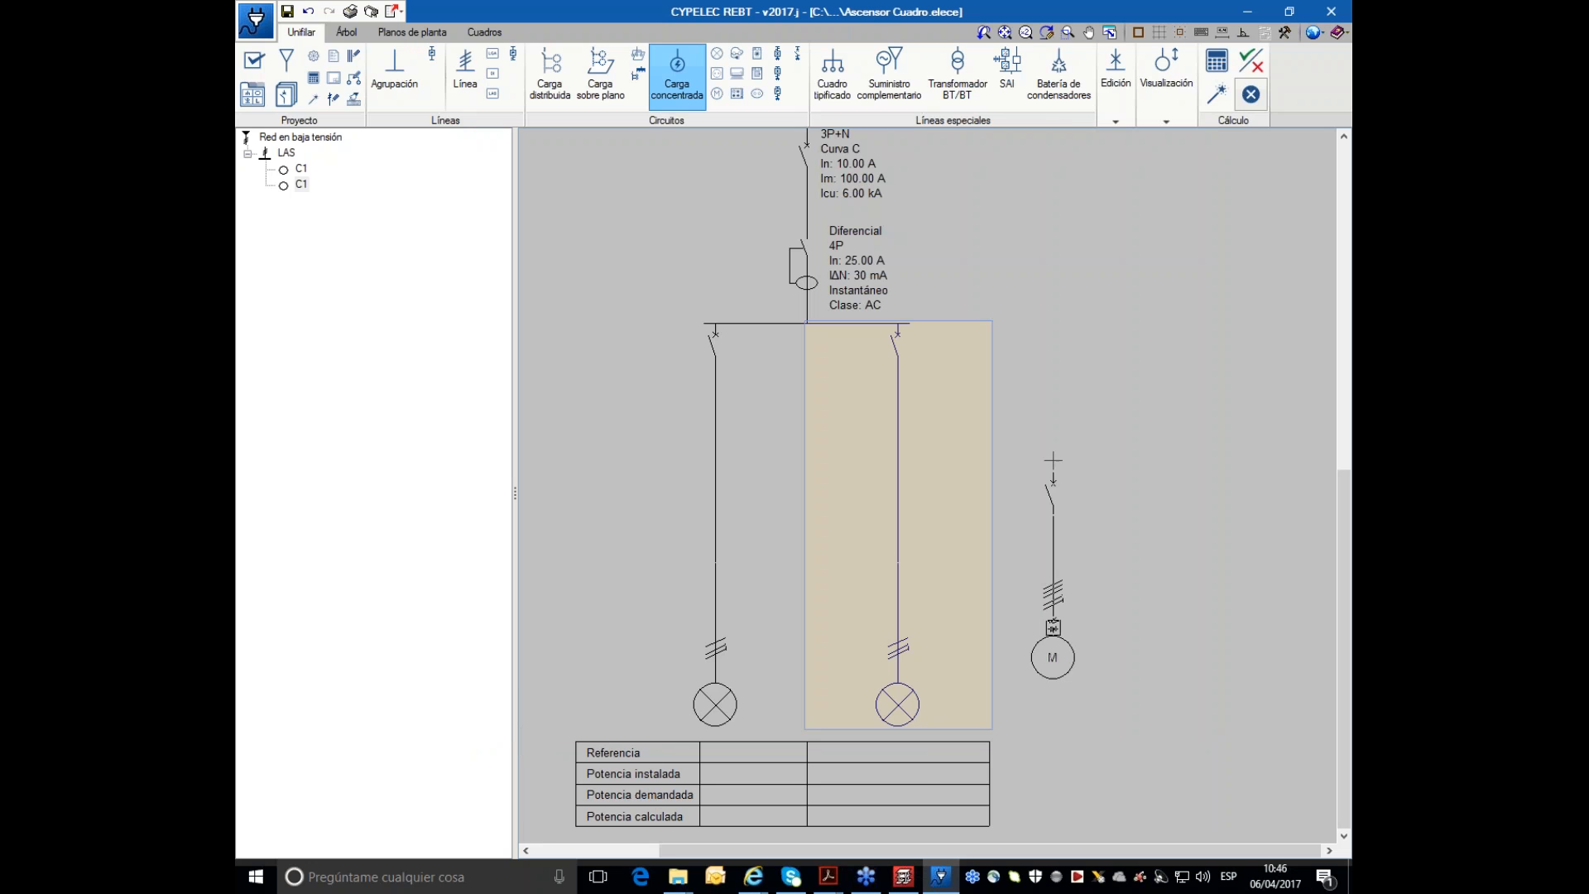
pyautogui.click(909, 321)
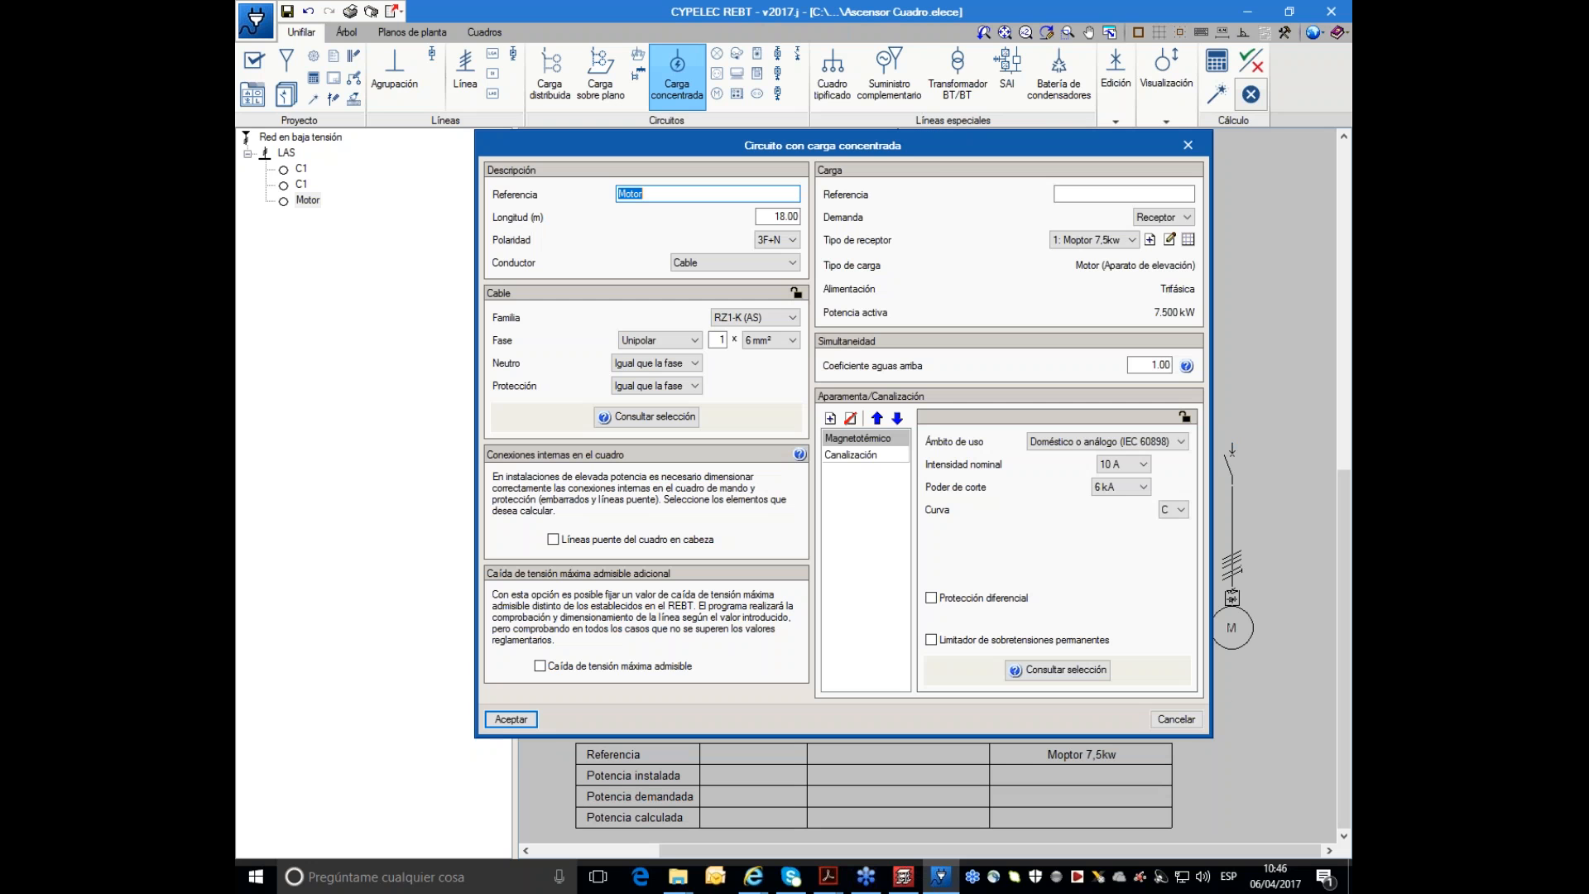
pyautogui.click(1185, 713)
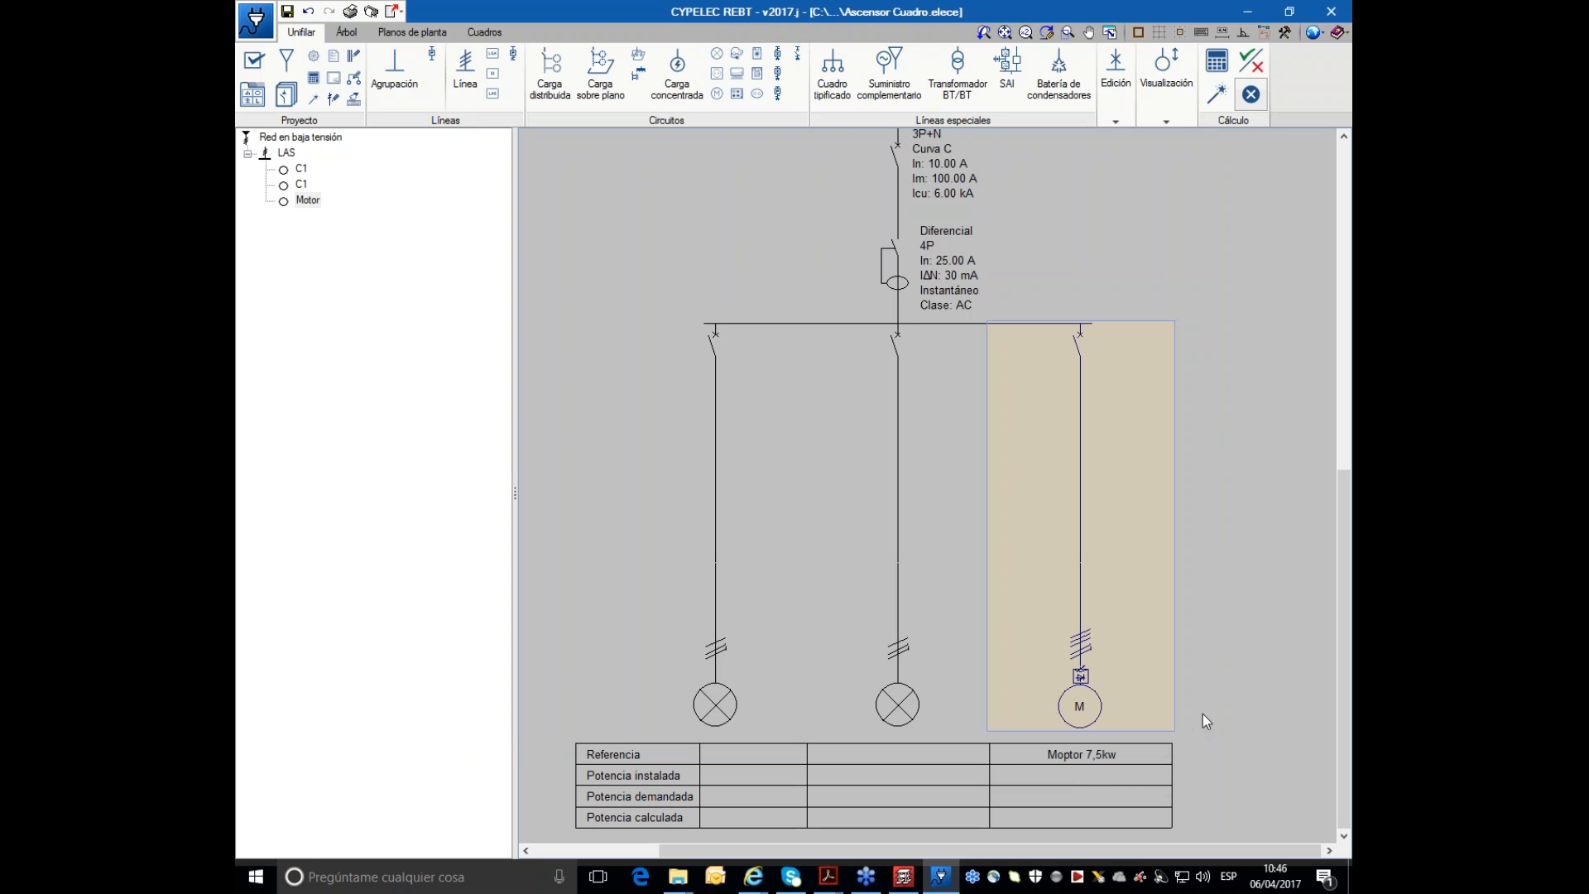
# - Set the first lighting circuit's length to 28 m and its active power to 0.2 kW
pyautogui.moveTo(1218, 701); pyautogui.dragTo(1191, 568, button='middle')
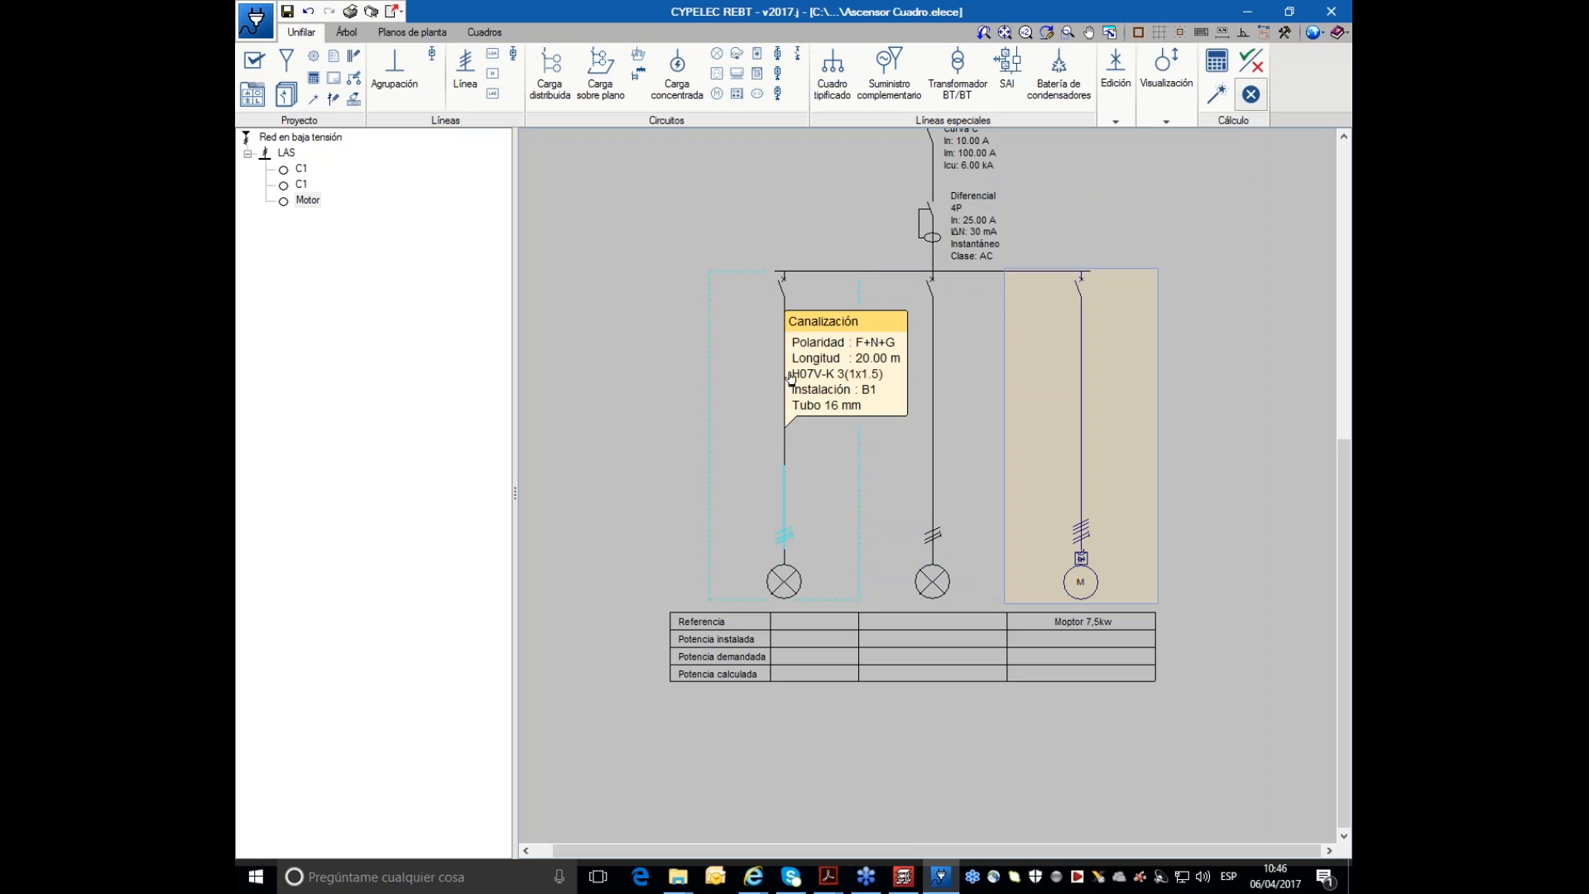
pyautogui.doubleClick(791, 464)
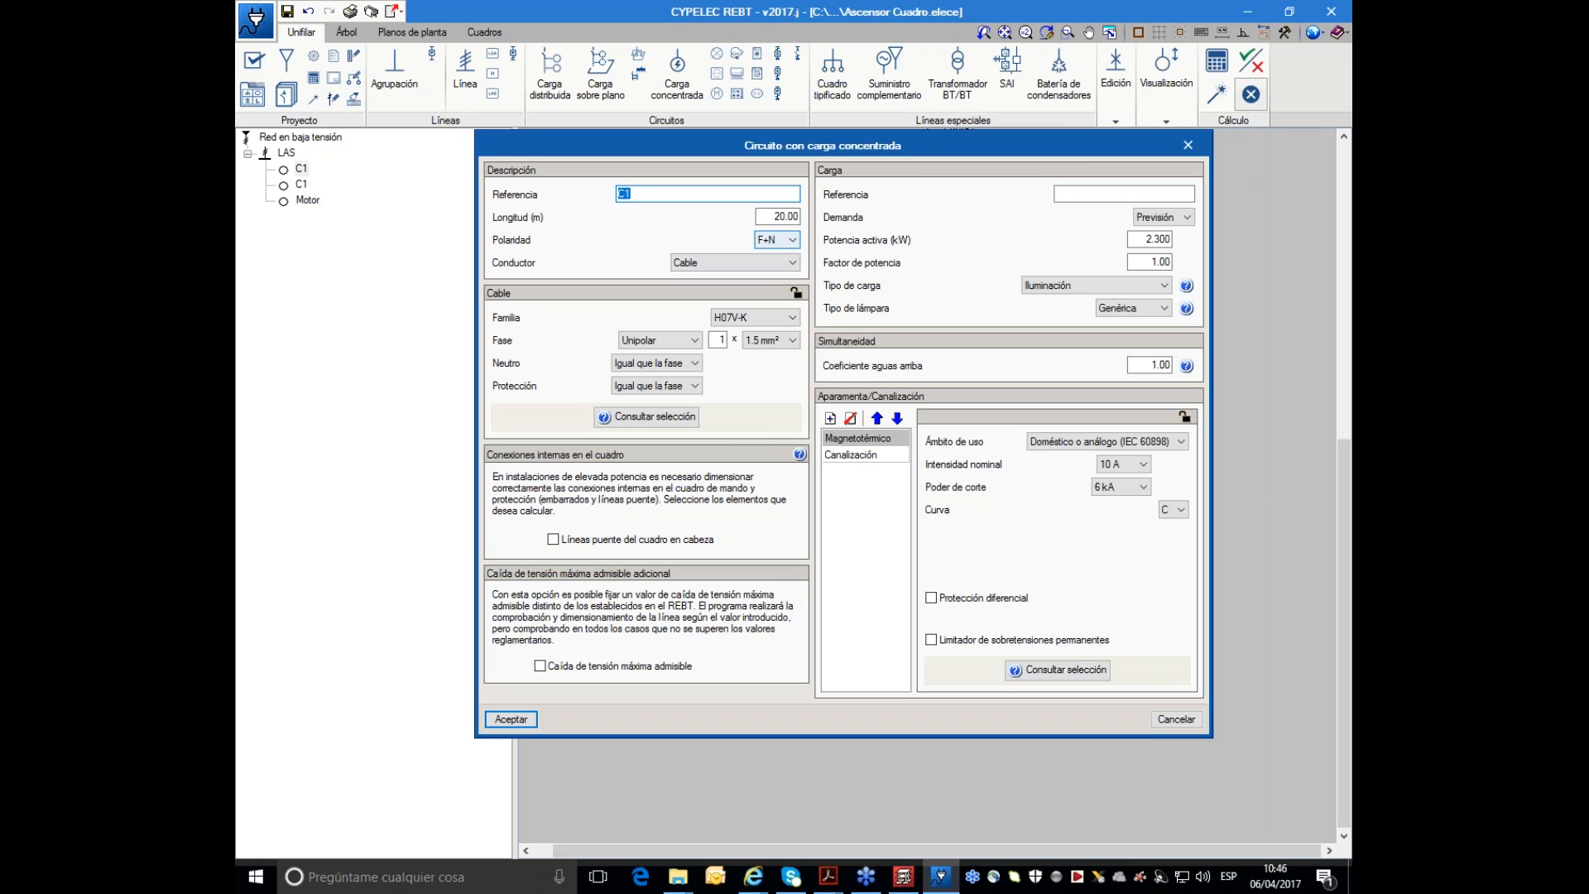
pyautogui.press('Tab')
pyautogui.write('2')
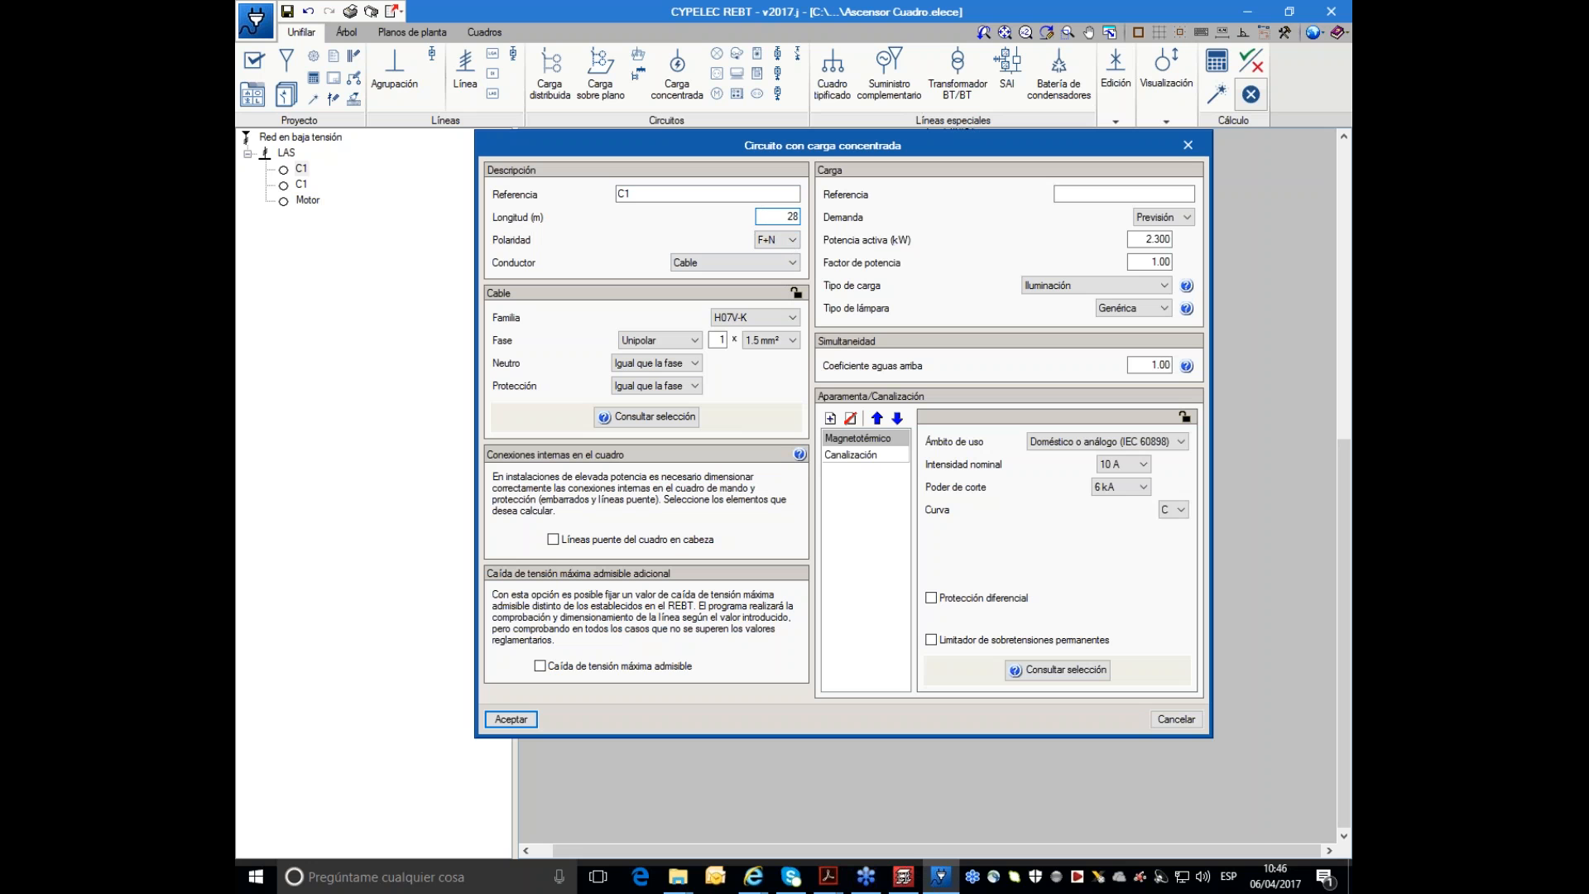
pyautogui.press('Tab')
pyautogui.doubleClick(1162, 239)
pyautogui.write('0.2')
pyautogui.press('Tab')
pyautogui.click(523, 719)
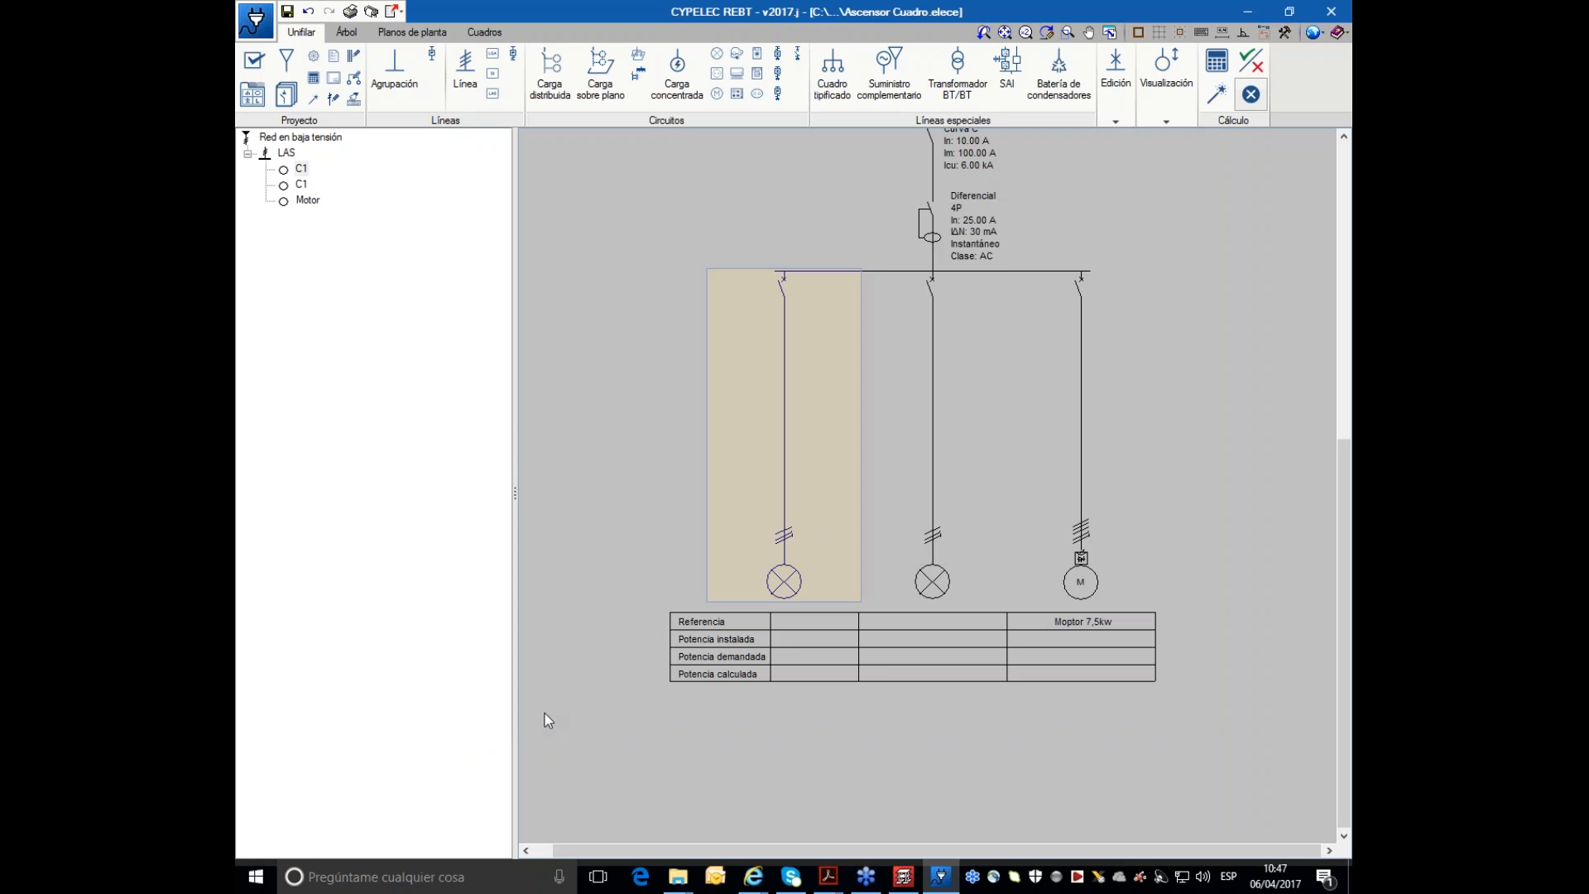
# - Set the second lighting circuit's active power to 0.2 kW and its length to 28 m
pyautogui.click(919, 566)
pyautogui.doubleClick(1153, 239)
pyautogui.write('0.2')
pyautogui.press('Tab')
pyautogui.doubleClick(761, 216)
pyautogui.write('28')
pyautogui.press('Tab')
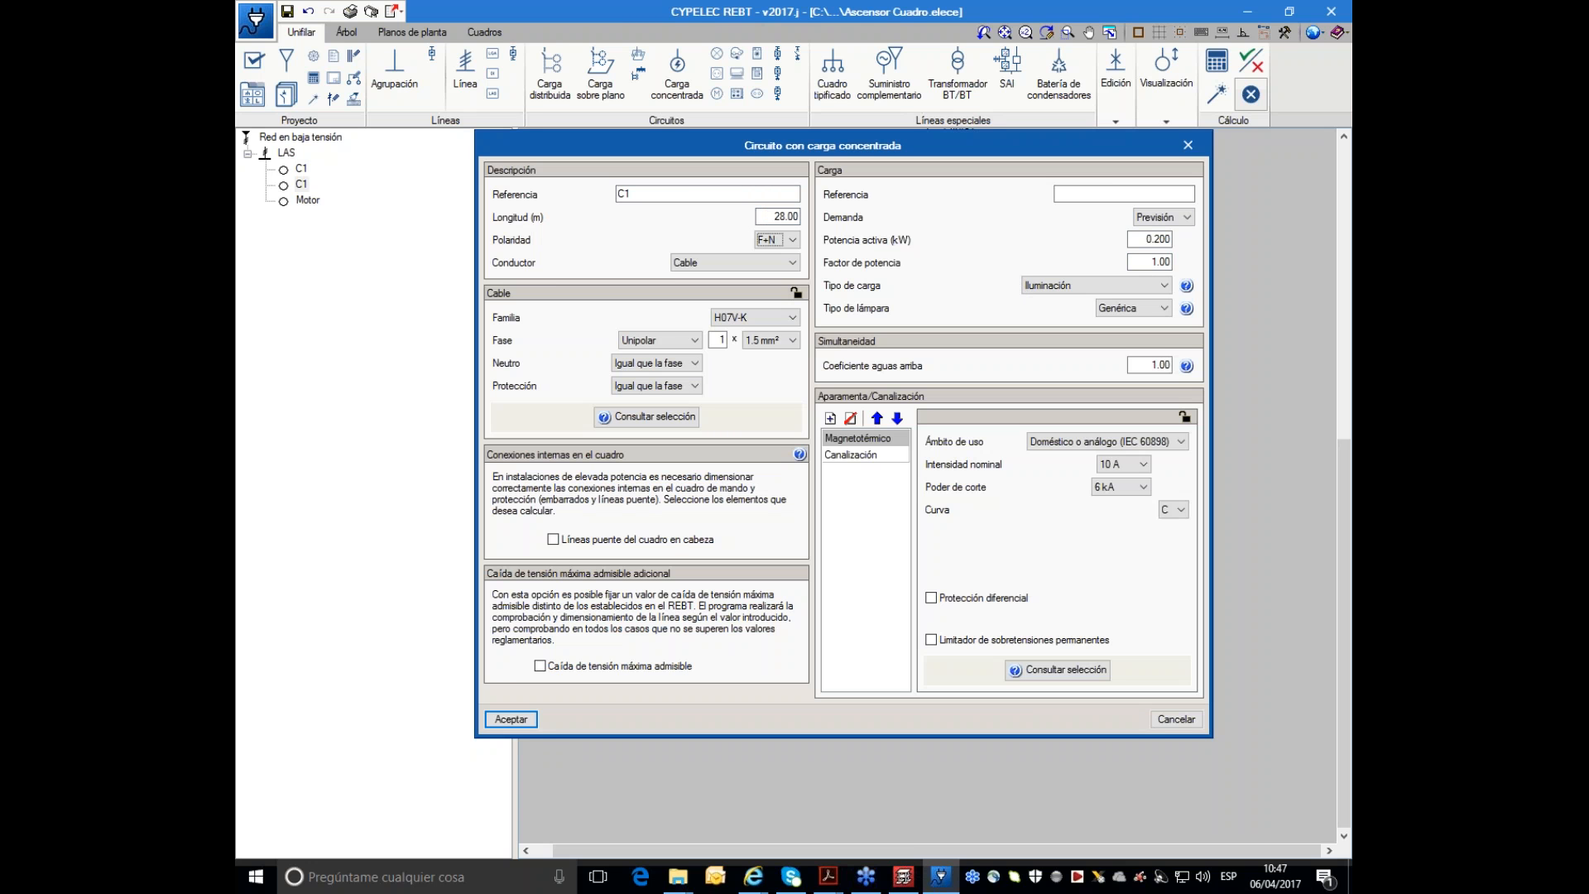
# - Reference the second lighting circuit as C1-Alumbrado Foso and its load as Foso
pyautogui.click(1100, 191)
pyautogui.click(707, 191)
pyautogui.write('-Alumbrado Foso')
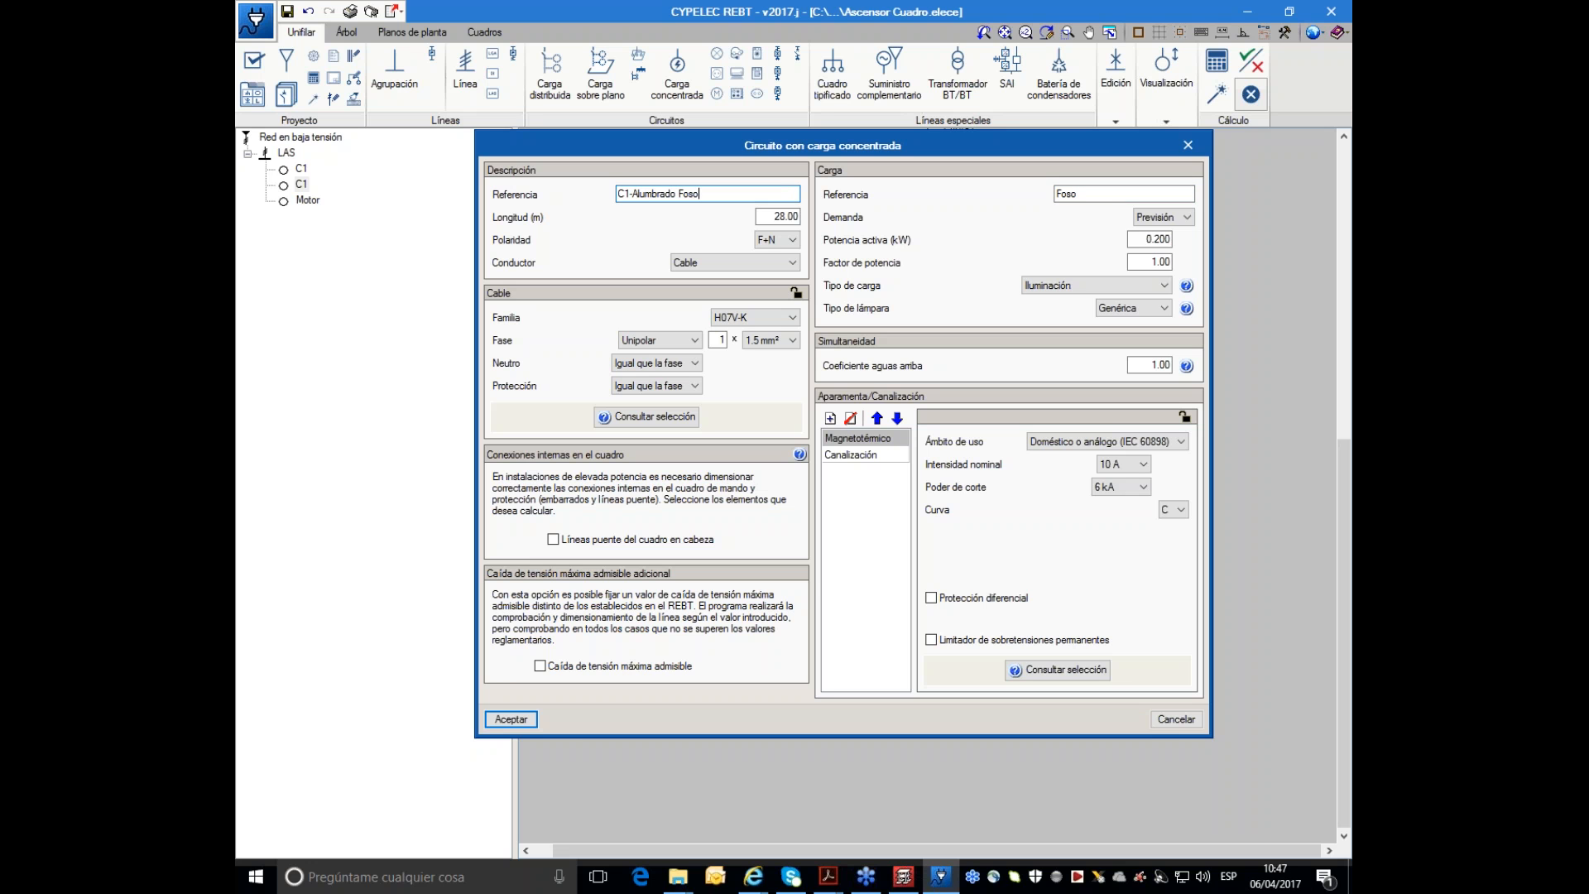
pyautogui.click(511, 719)
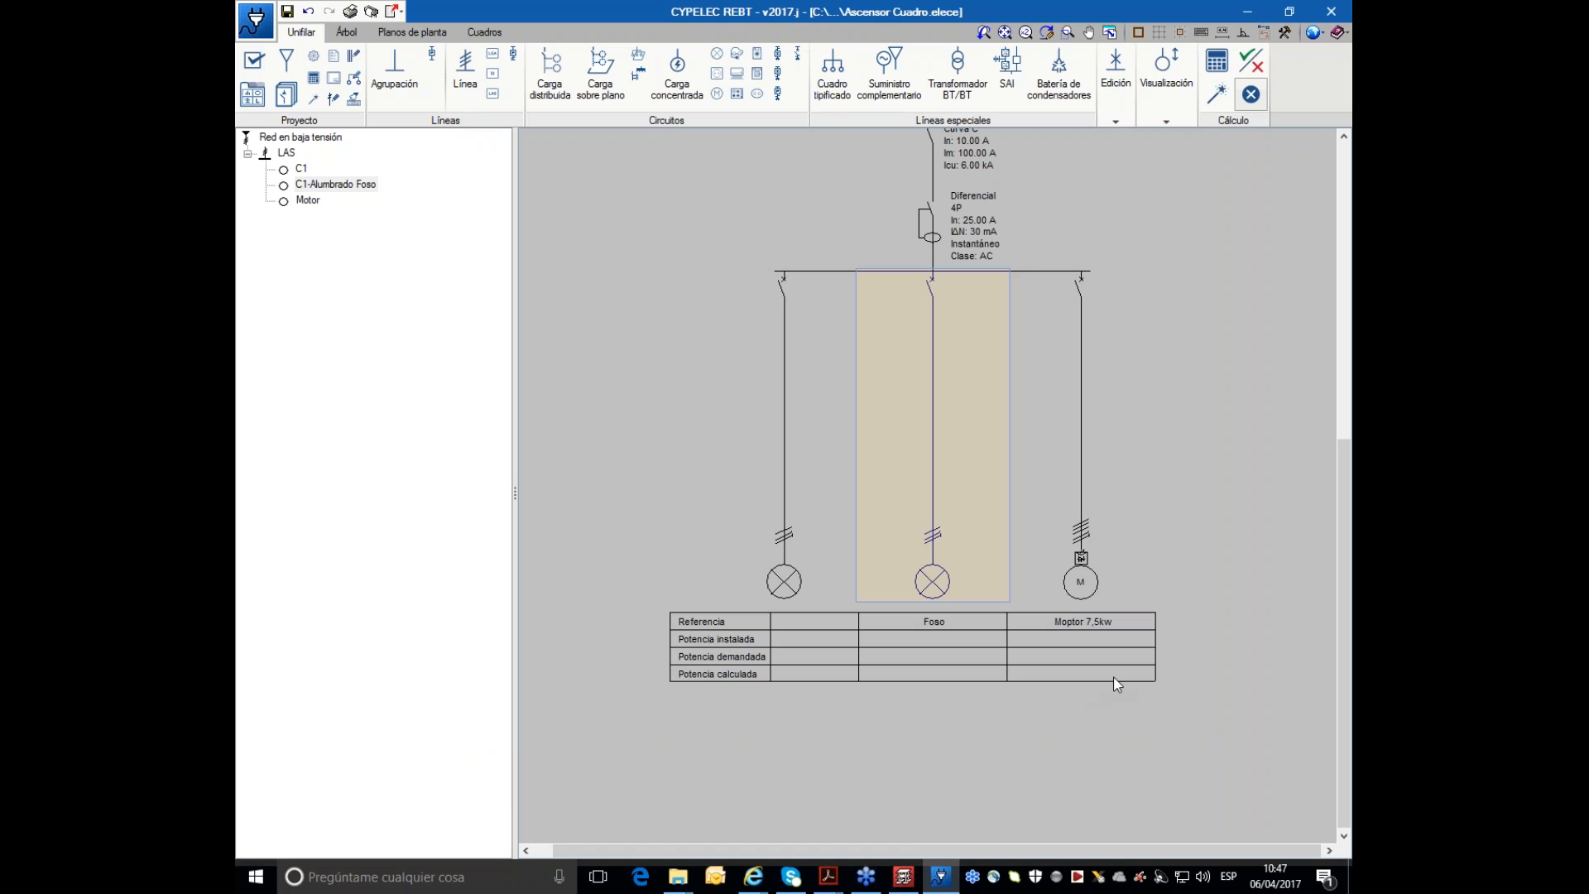
# - Calculate the installation with the complete single-line diagram in view
pyautogui.scroll(-4, 1208, 440)
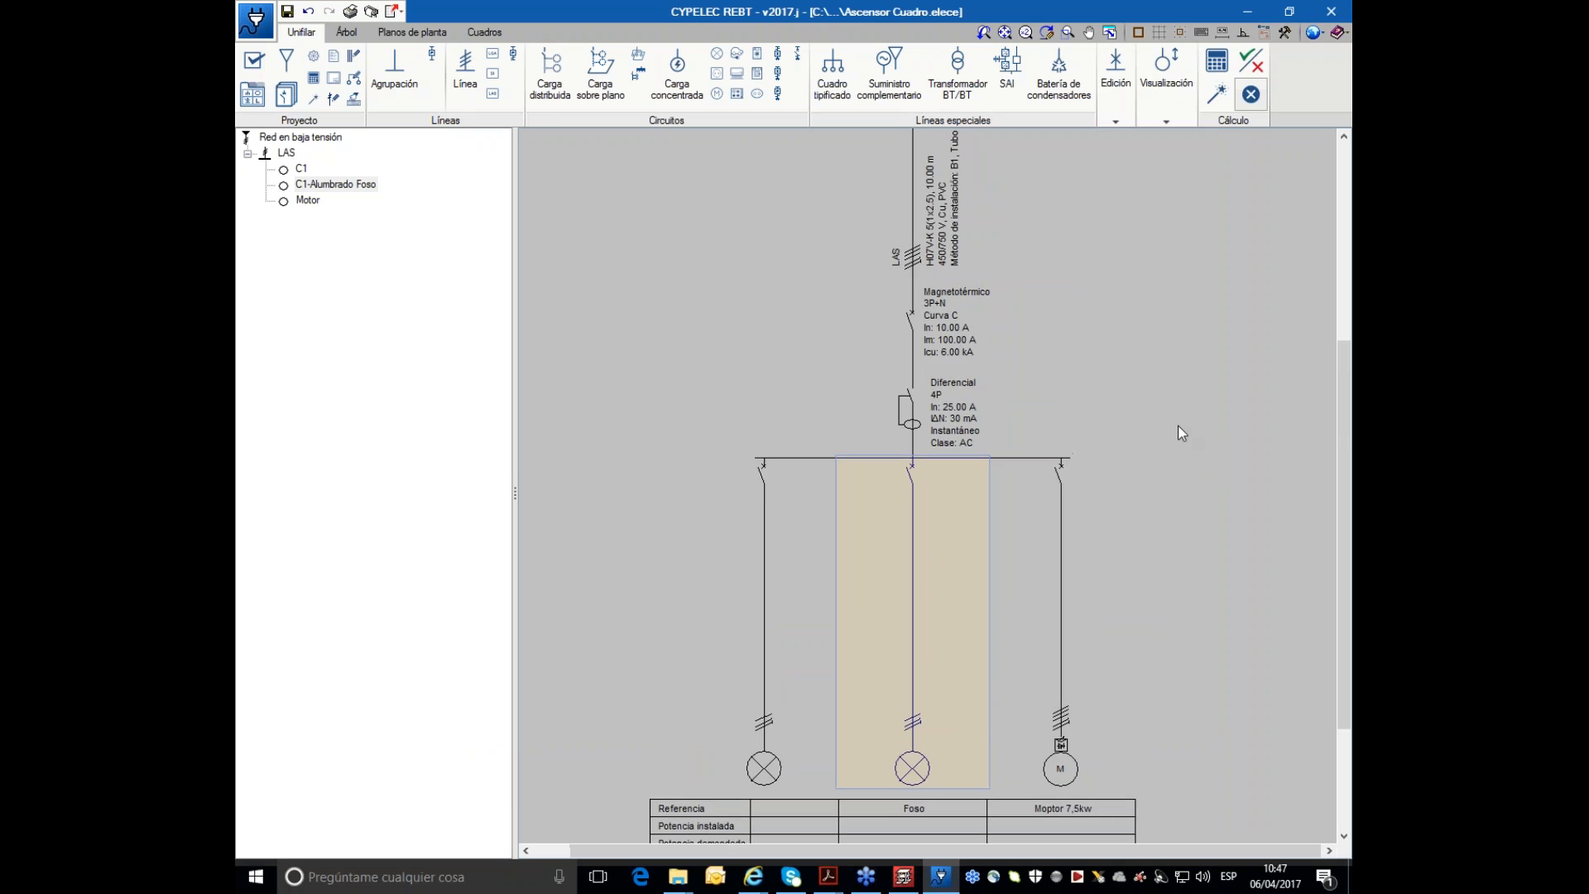
pyautogui.scroll(-1, 1194, 407)
pyautogui.moveTo(1208, 389); pyautogui.dragTo(1104, 521, button='middle')
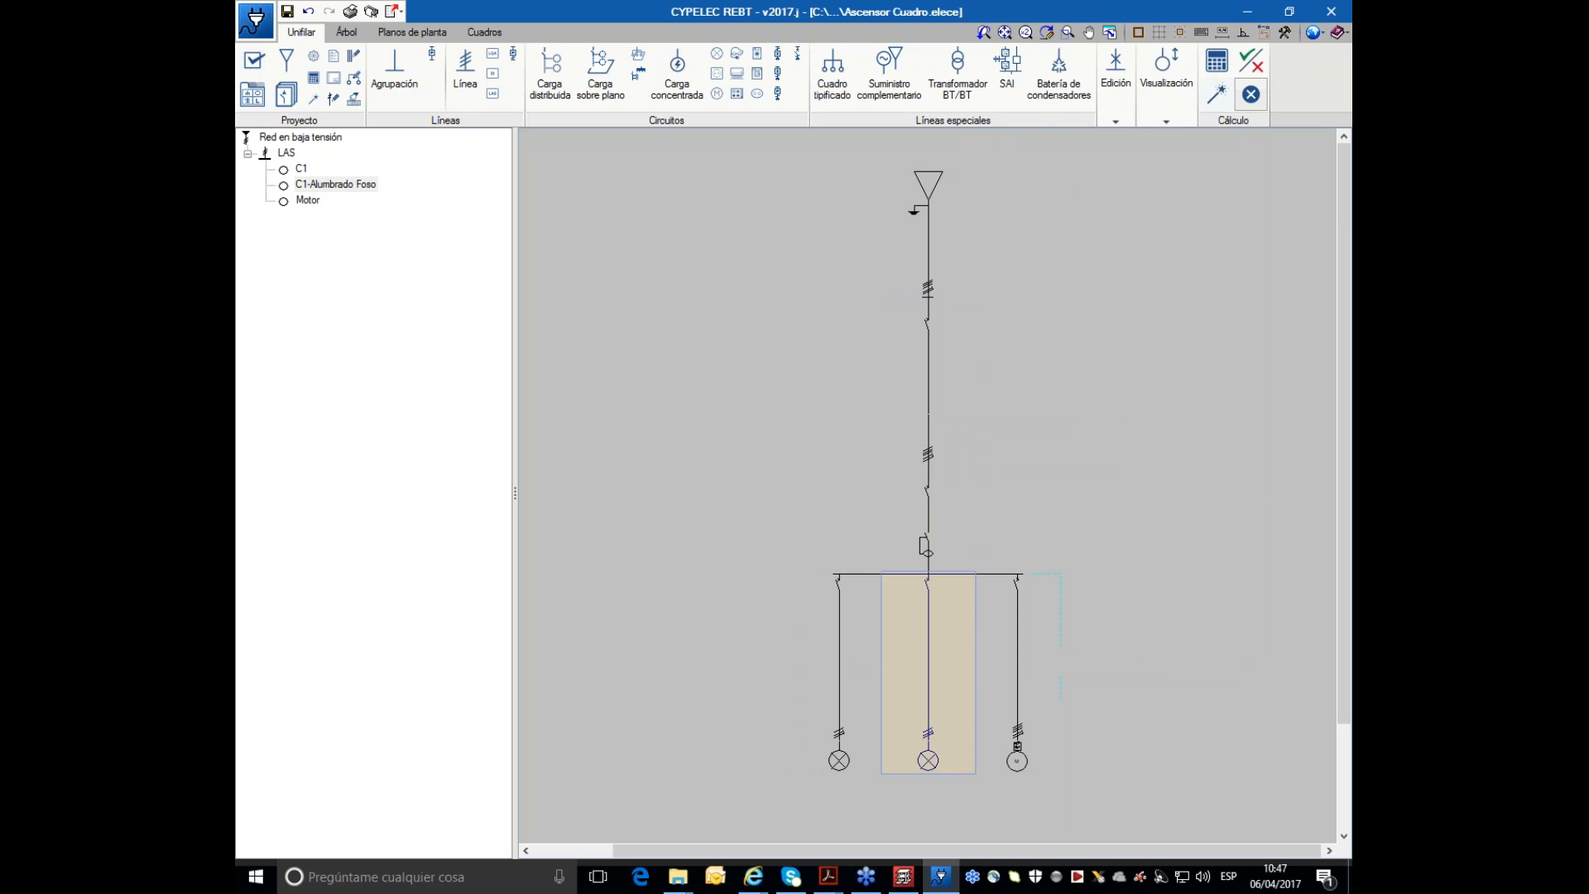
pyautogui.click(1216, 62)
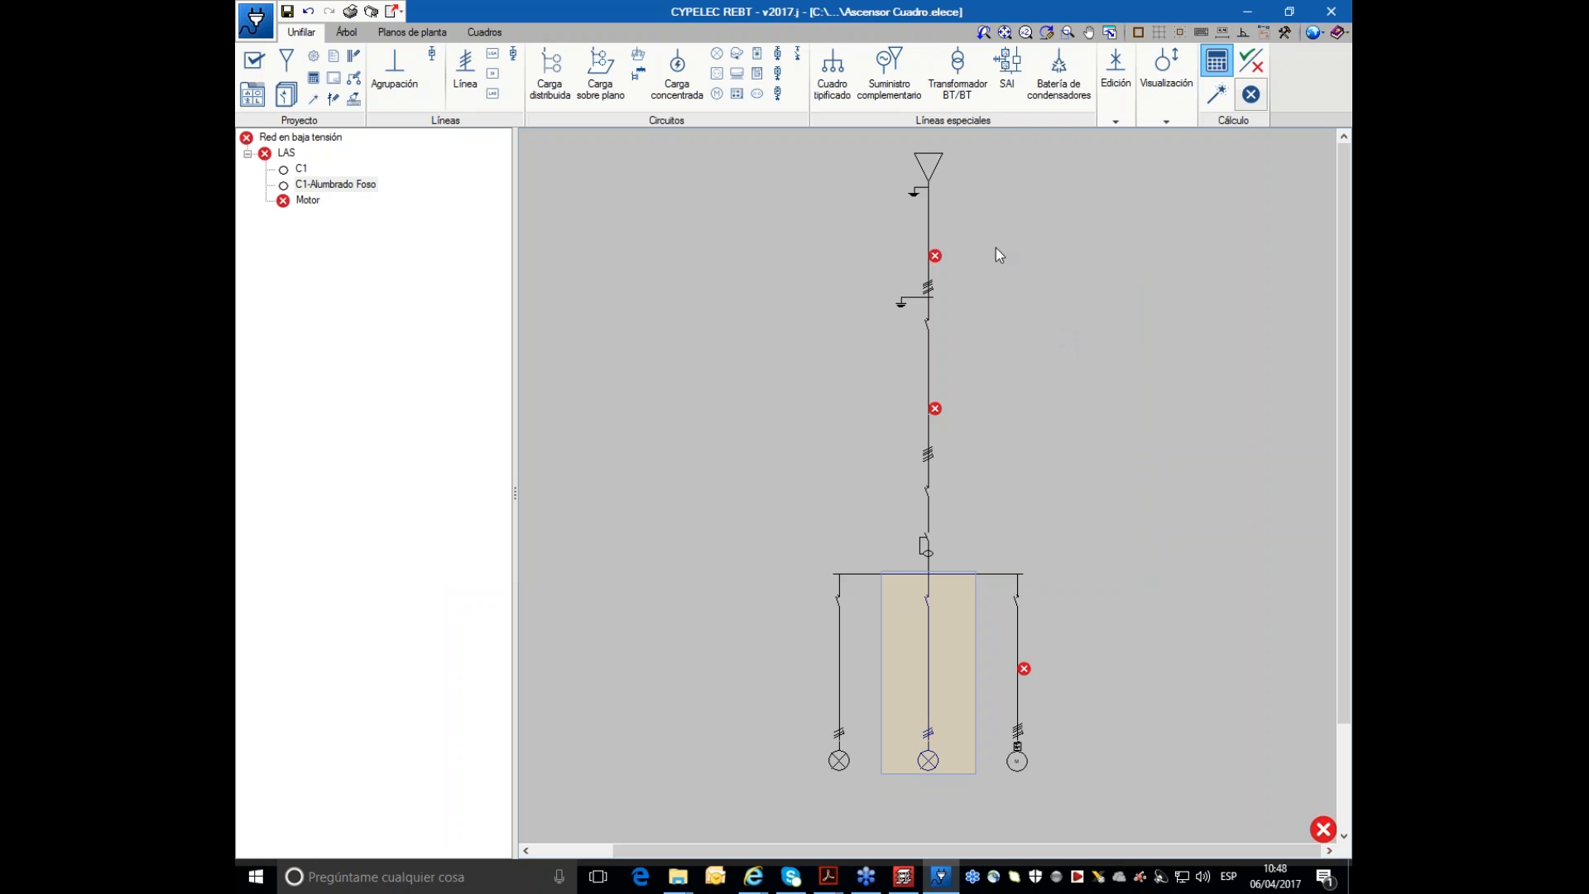
pyautogui.moveTo(939, 514)
# - Examine the code checks of the C1-Alumbrado Foso and Motor circuits in the tree view, including the motor's overload-protection coordination report
pyautogui.click(343, 32)
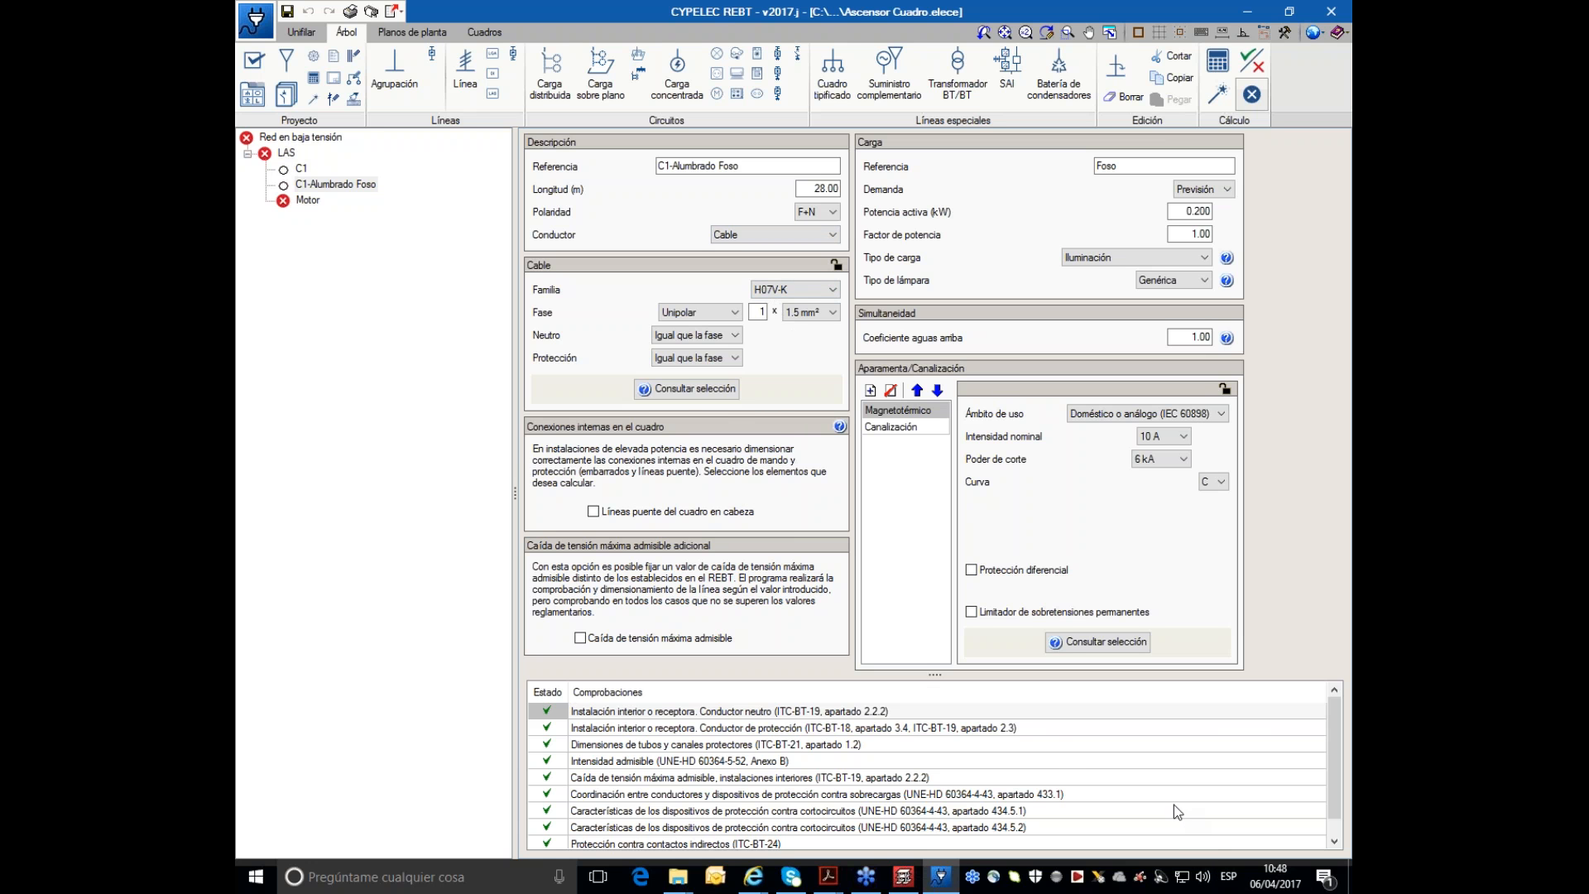
pyautogui.scroll(-1, 1210, 834)
pyautogui.scroll(1, 891, 827)
pyautogui.scroll(-1, 890, 825)
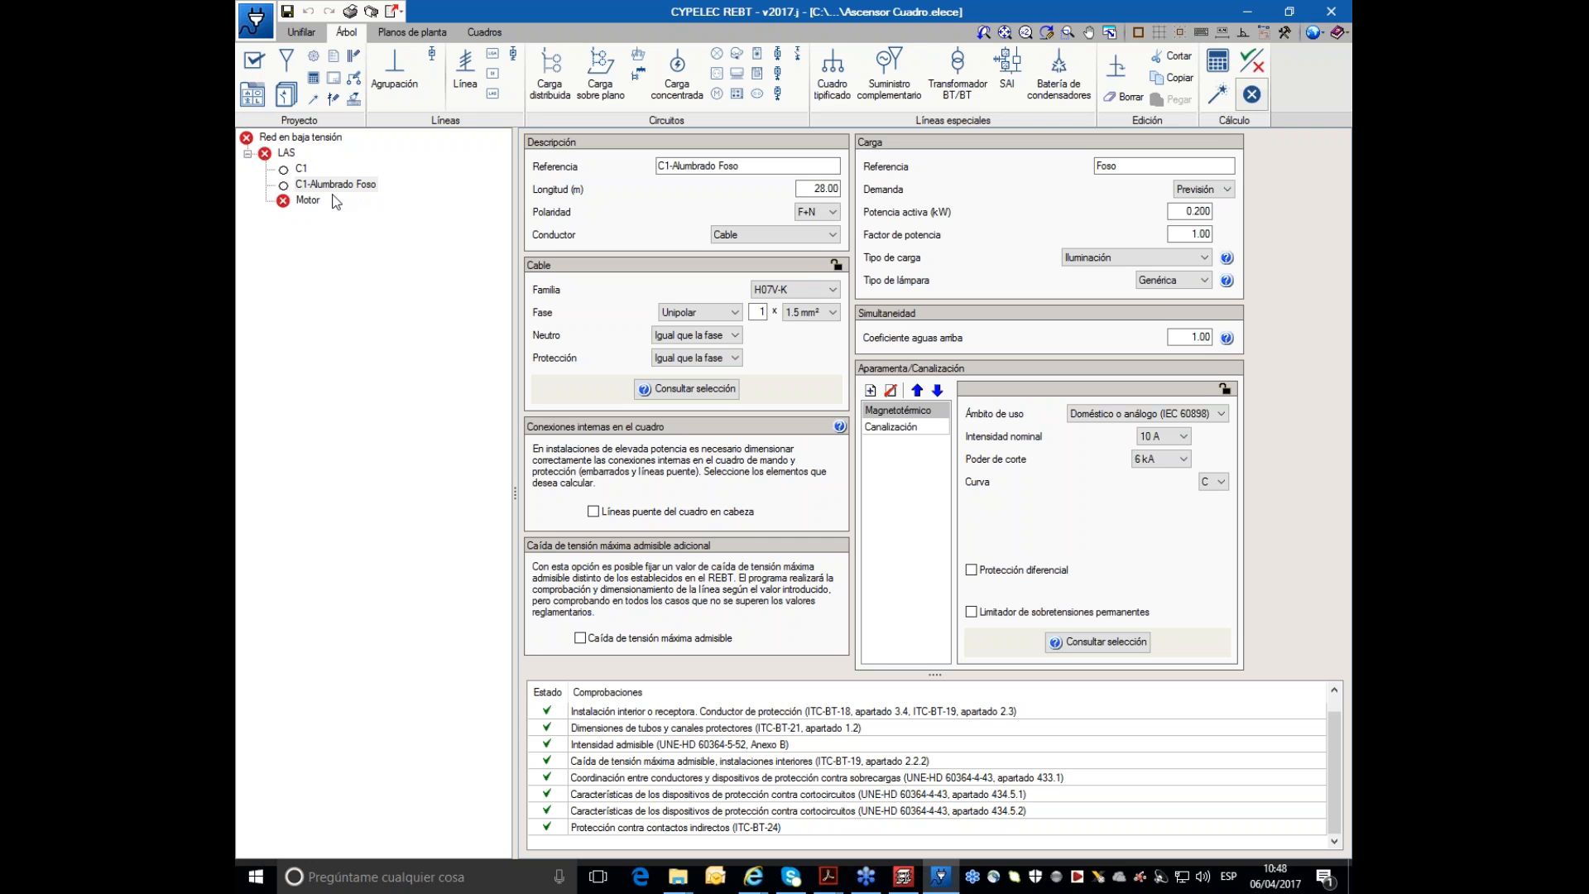
pyautogui.click(297, 201)
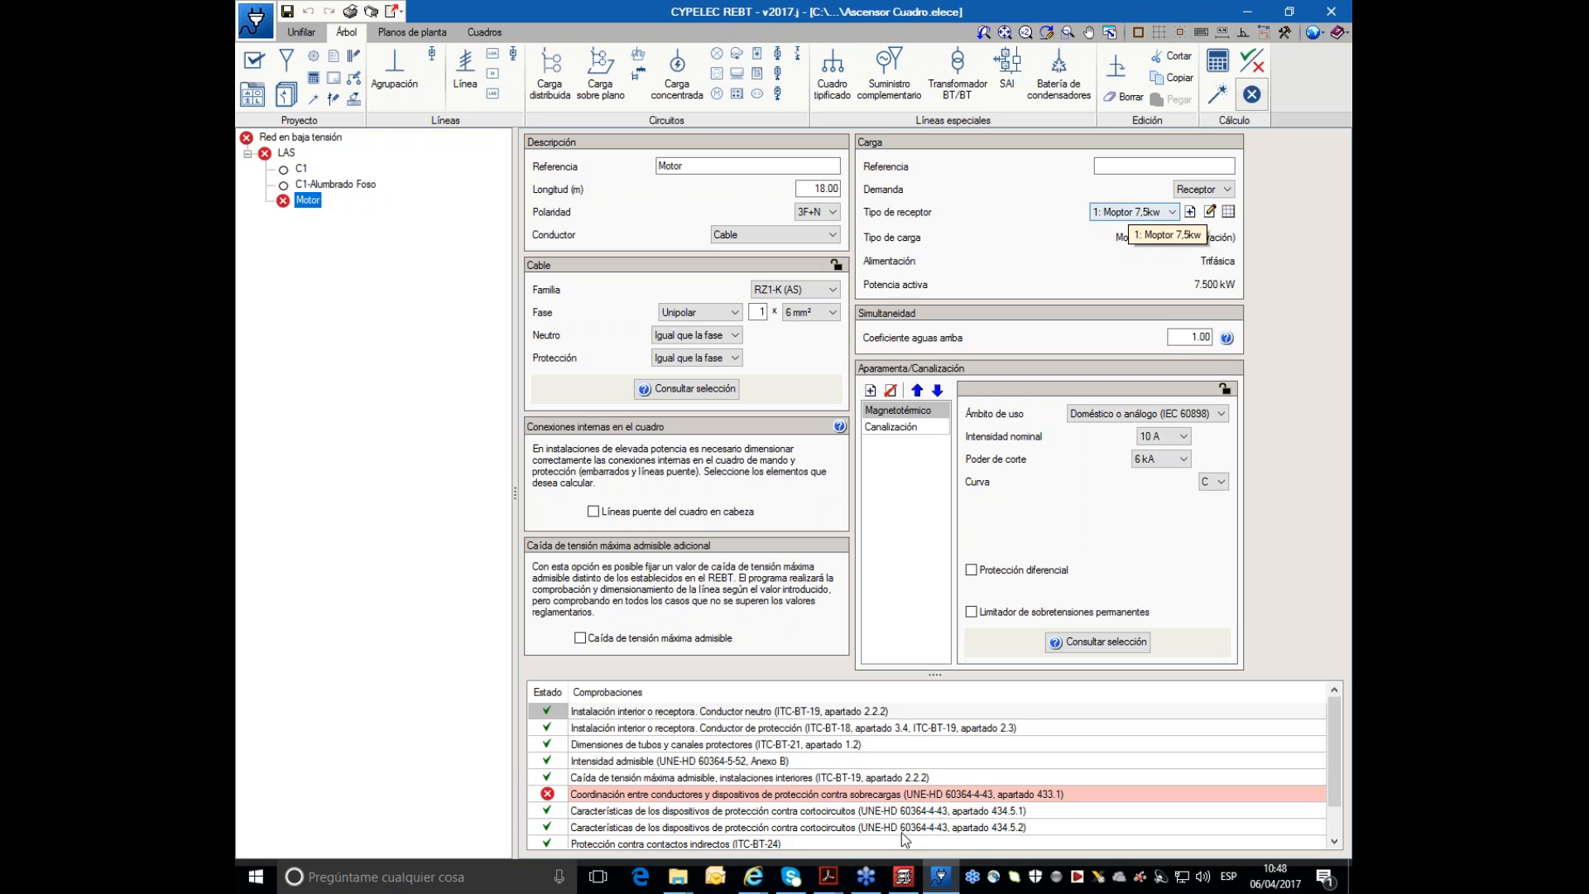
pyautogui.click(835, 796)
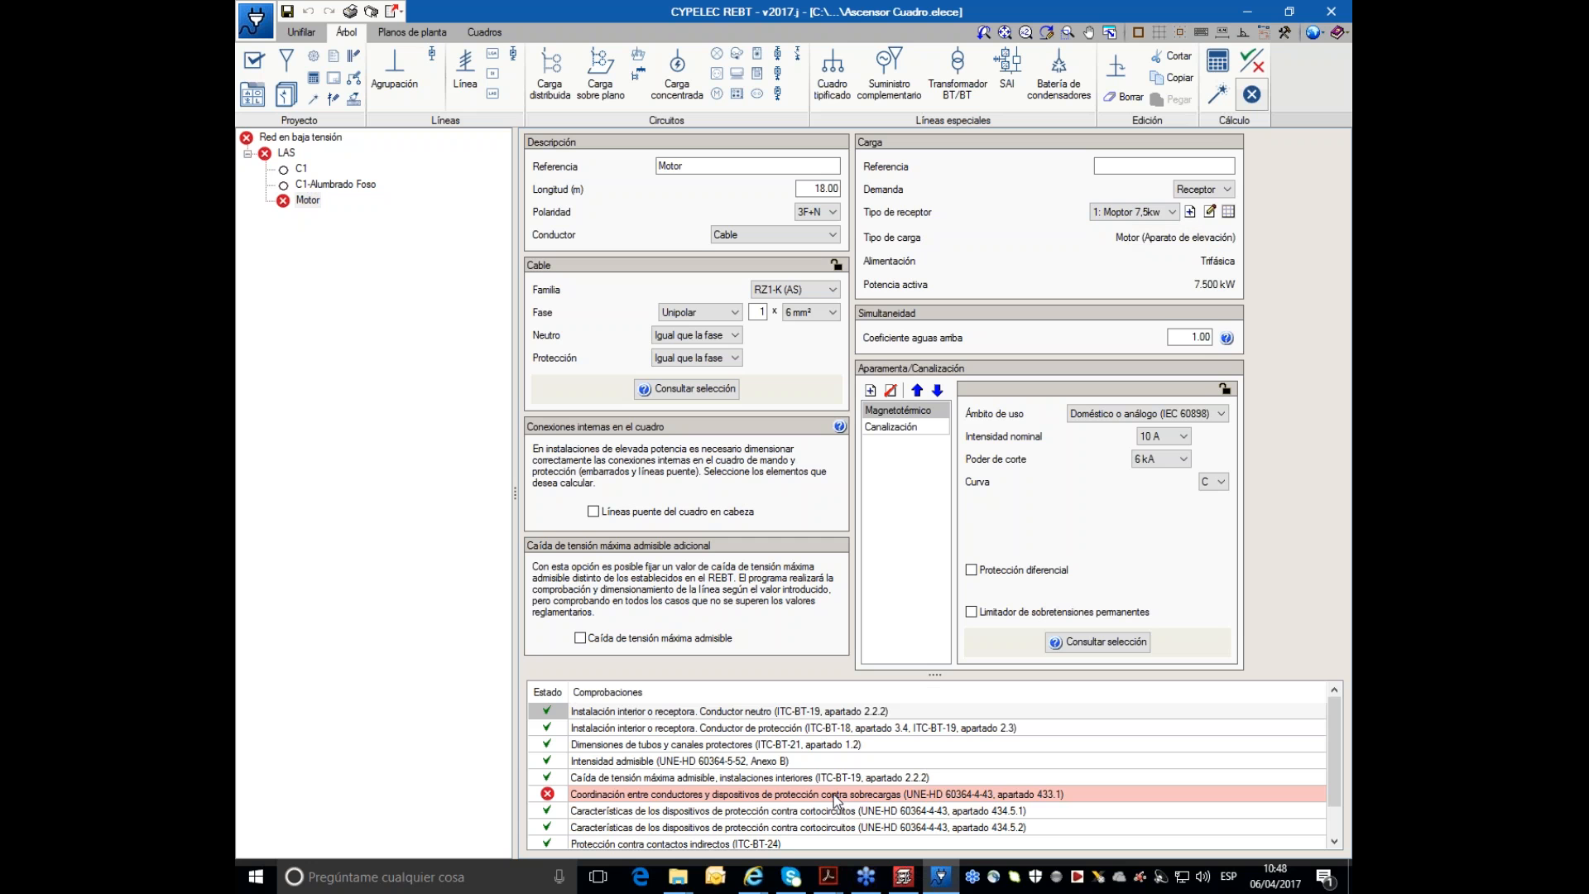
pyautogui.doubleClick(751, 796)
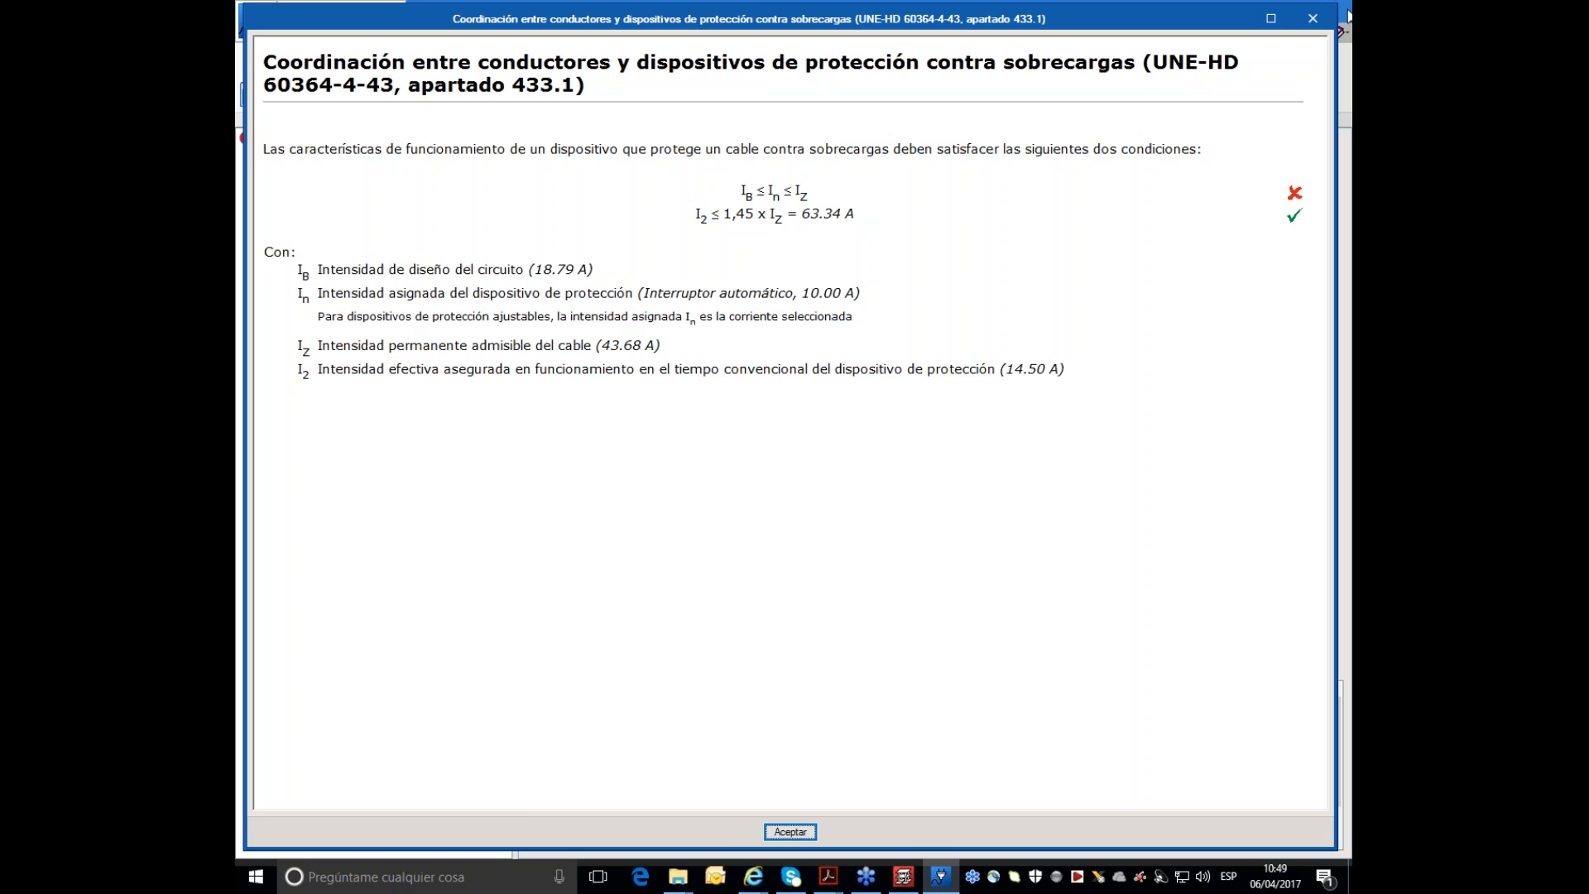
pyautogui.click(1313, 18)
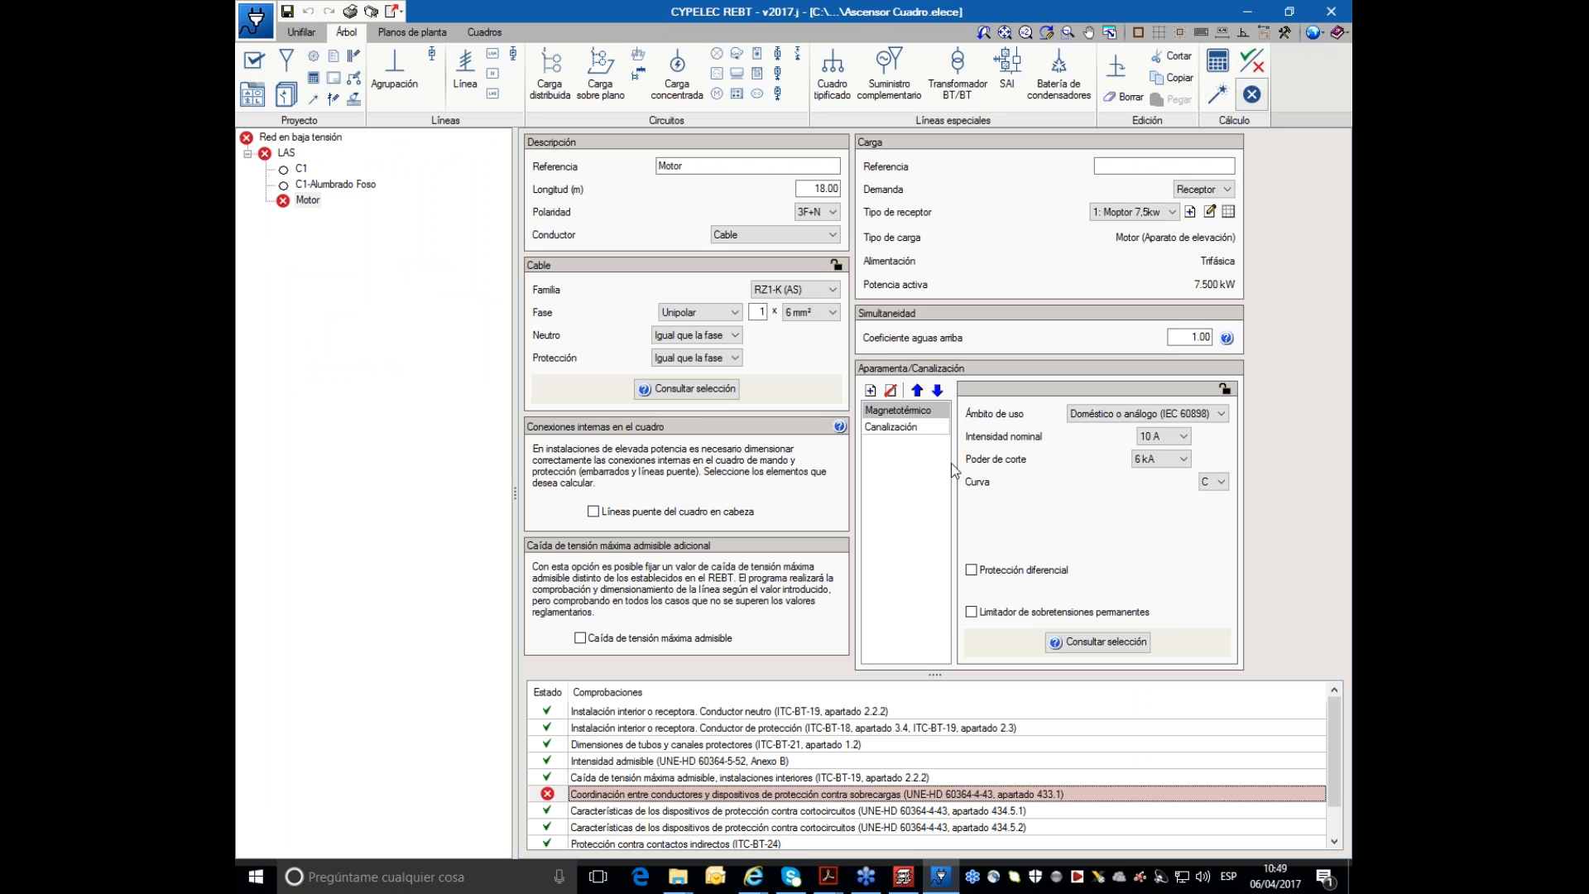
# - Set the motor circuit breaker's nominal current to 20 A, recalculate the installation and review the motor's checks
pyautogui.click(901, 411)
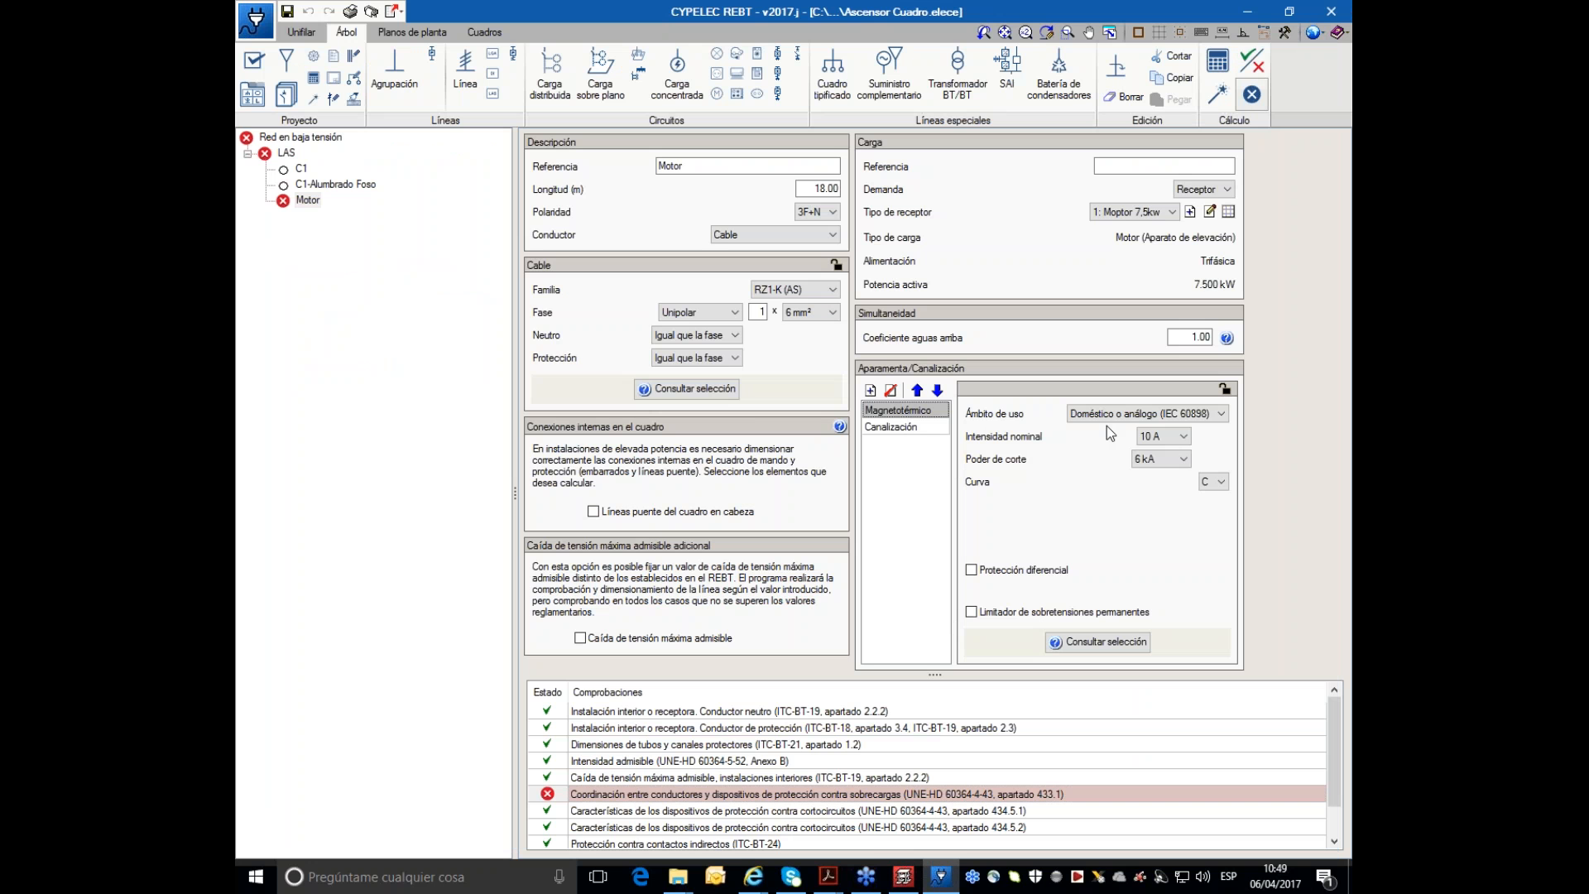
pyautogui.click(1188, 439)
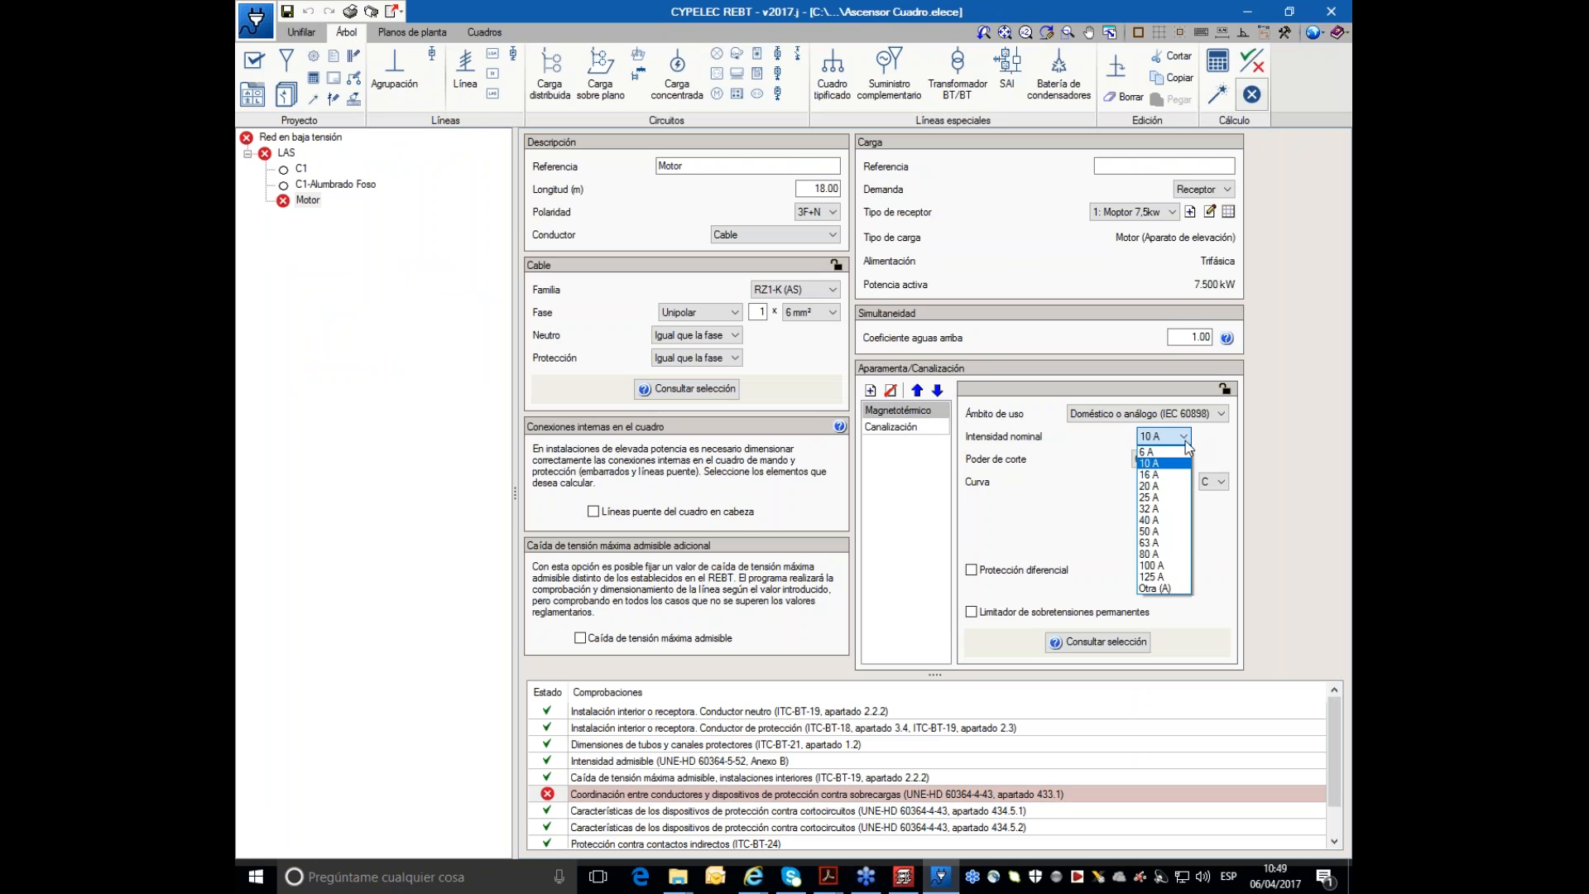
pyautogui.click(1165, 487)
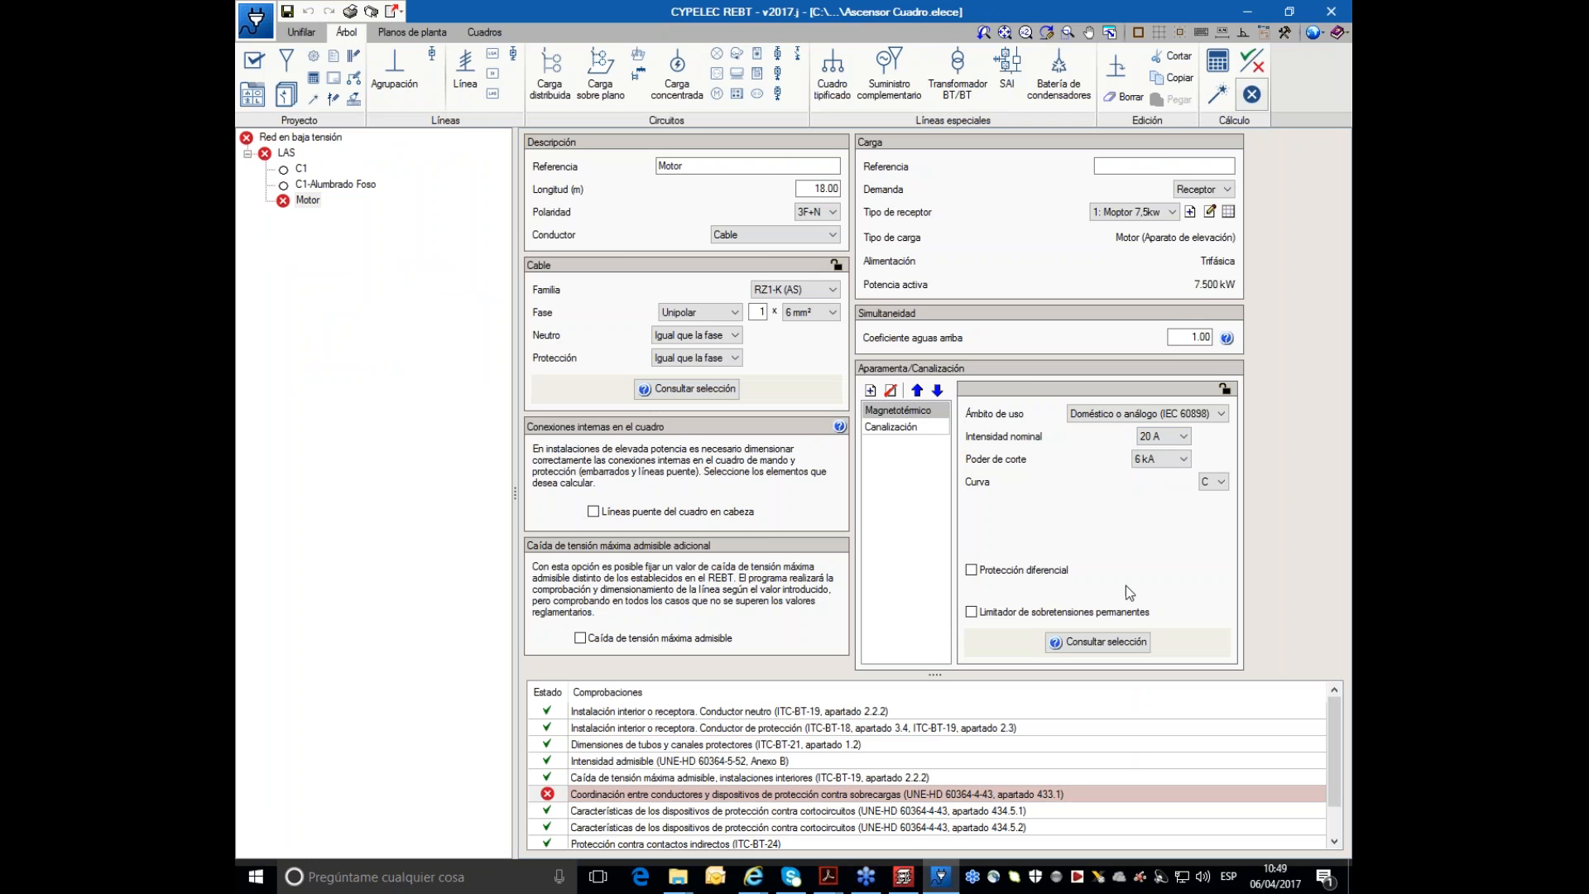
pyautogui.click(1213, 76)
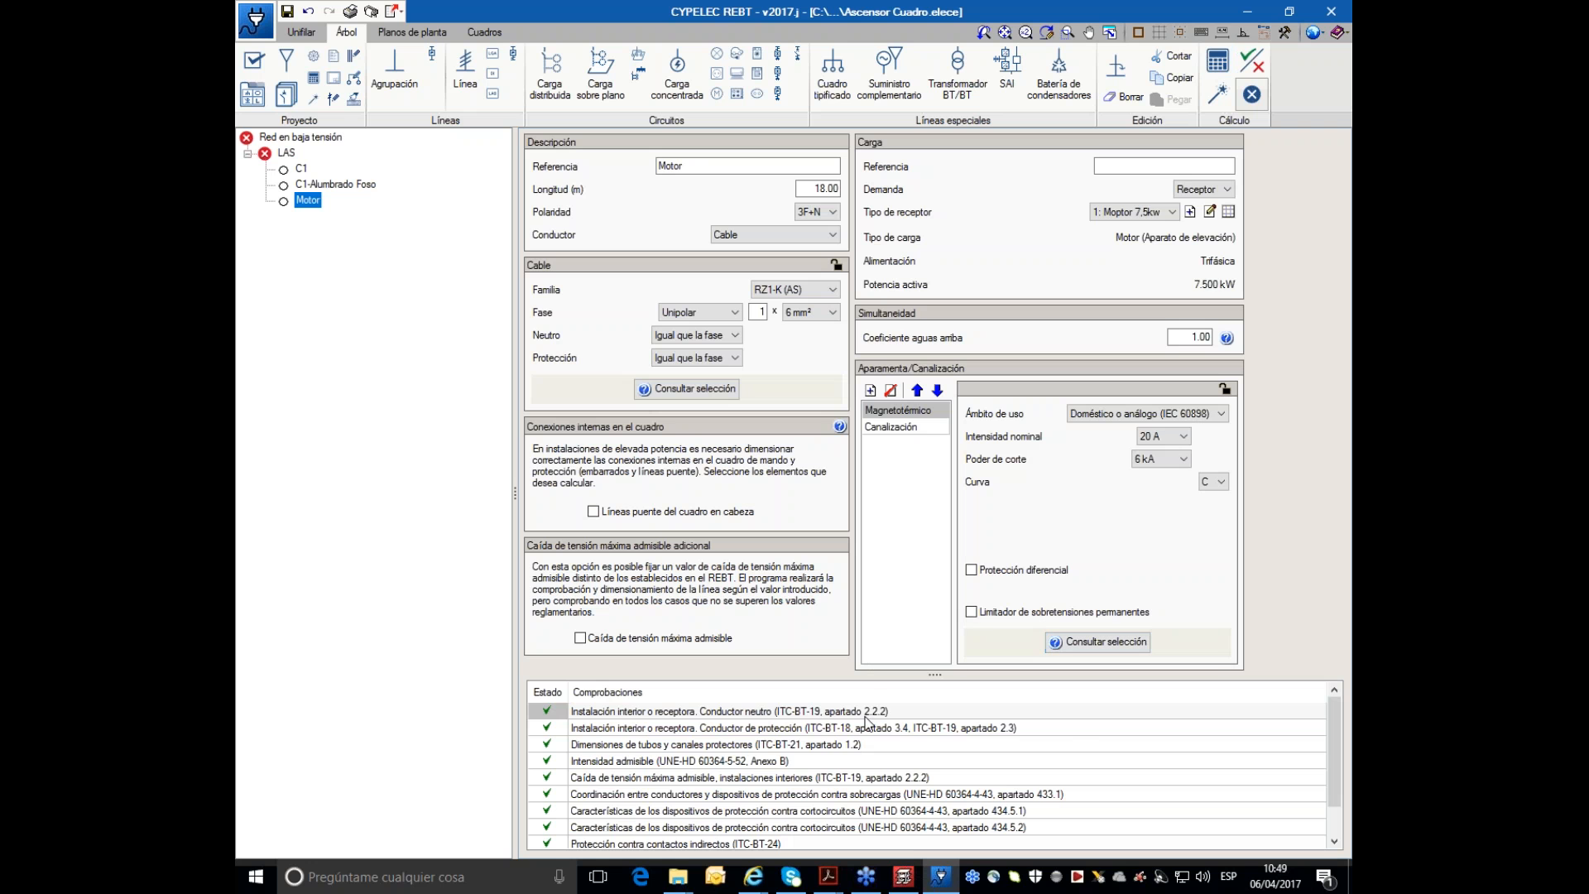
pyautogui.scroll(-1, 877, 745)
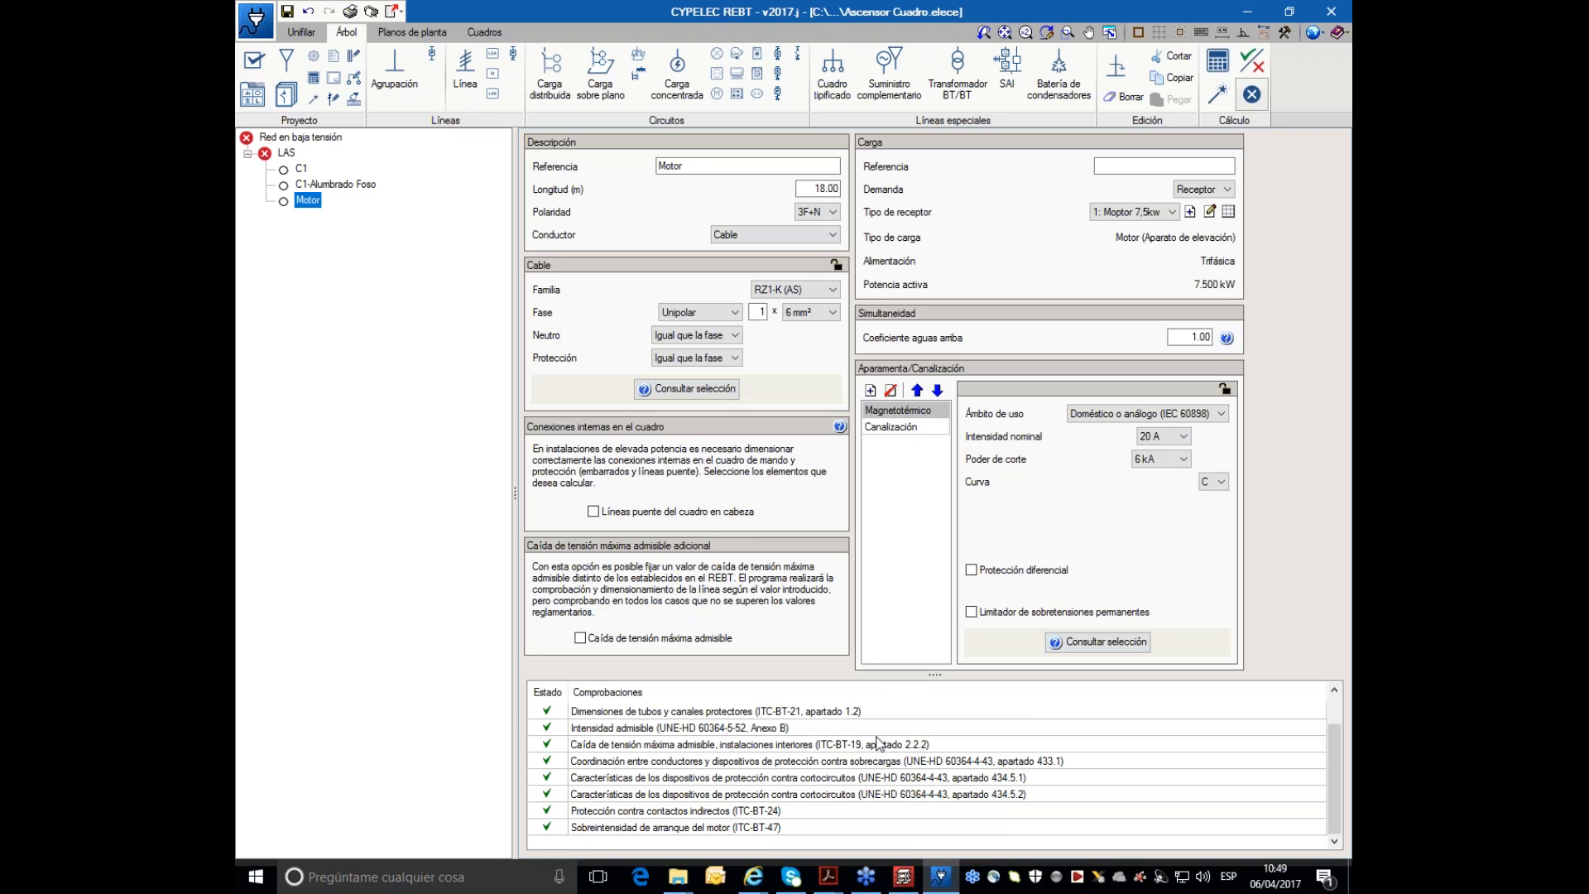
pyautogui.scroll(1, 877, 746)
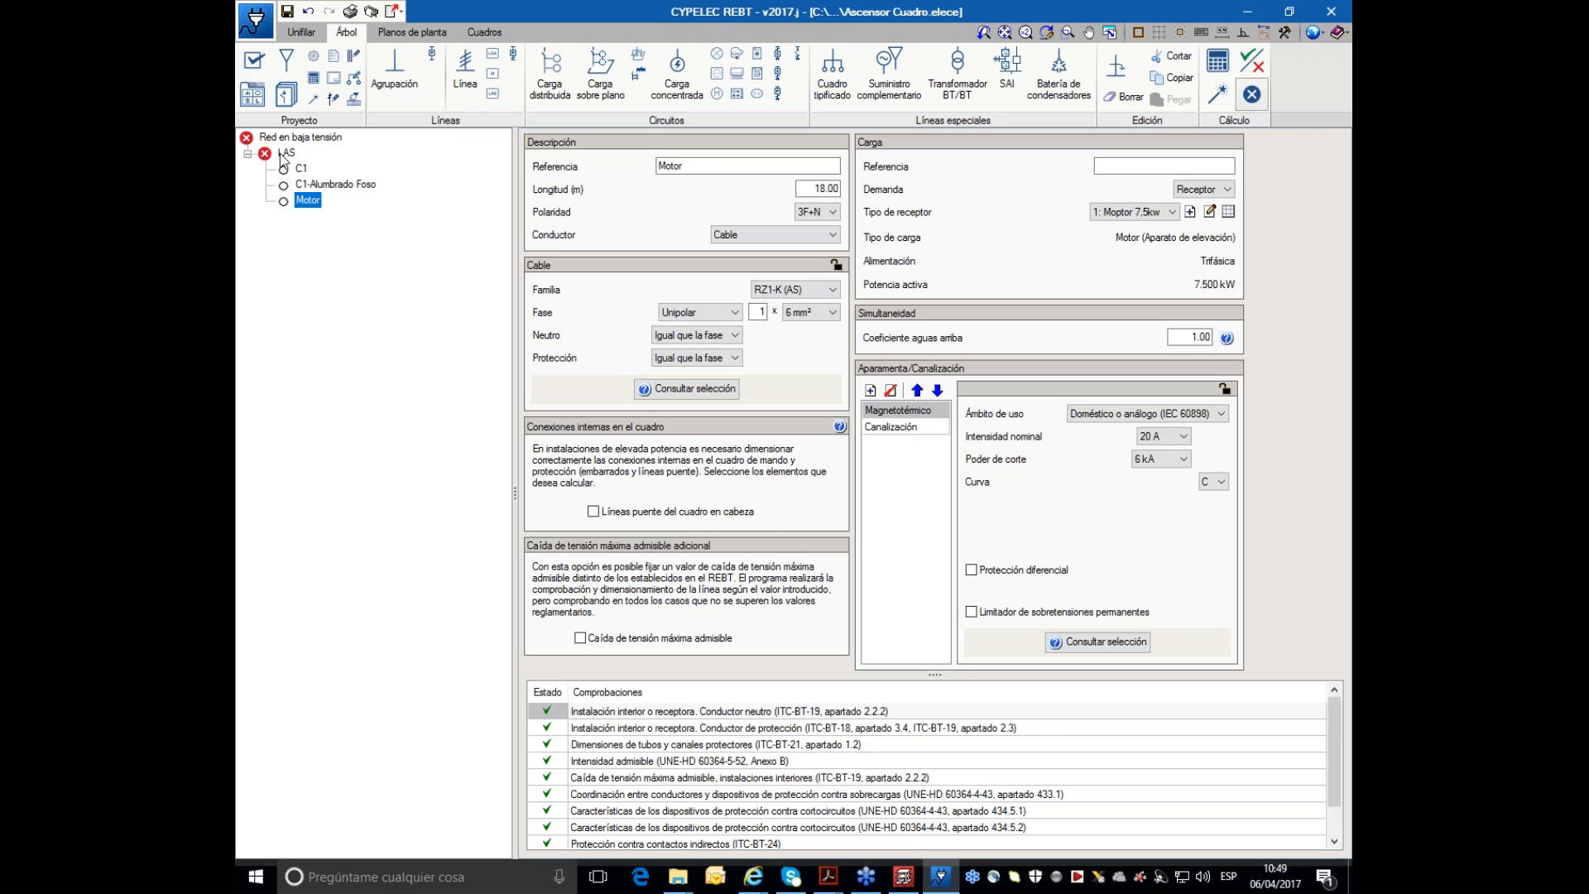
# - Automatically size the installation's cable sections from the minimum section, including protection devices from the minimum value, conduits and bridge lines
pyautogui.click(285, 153)
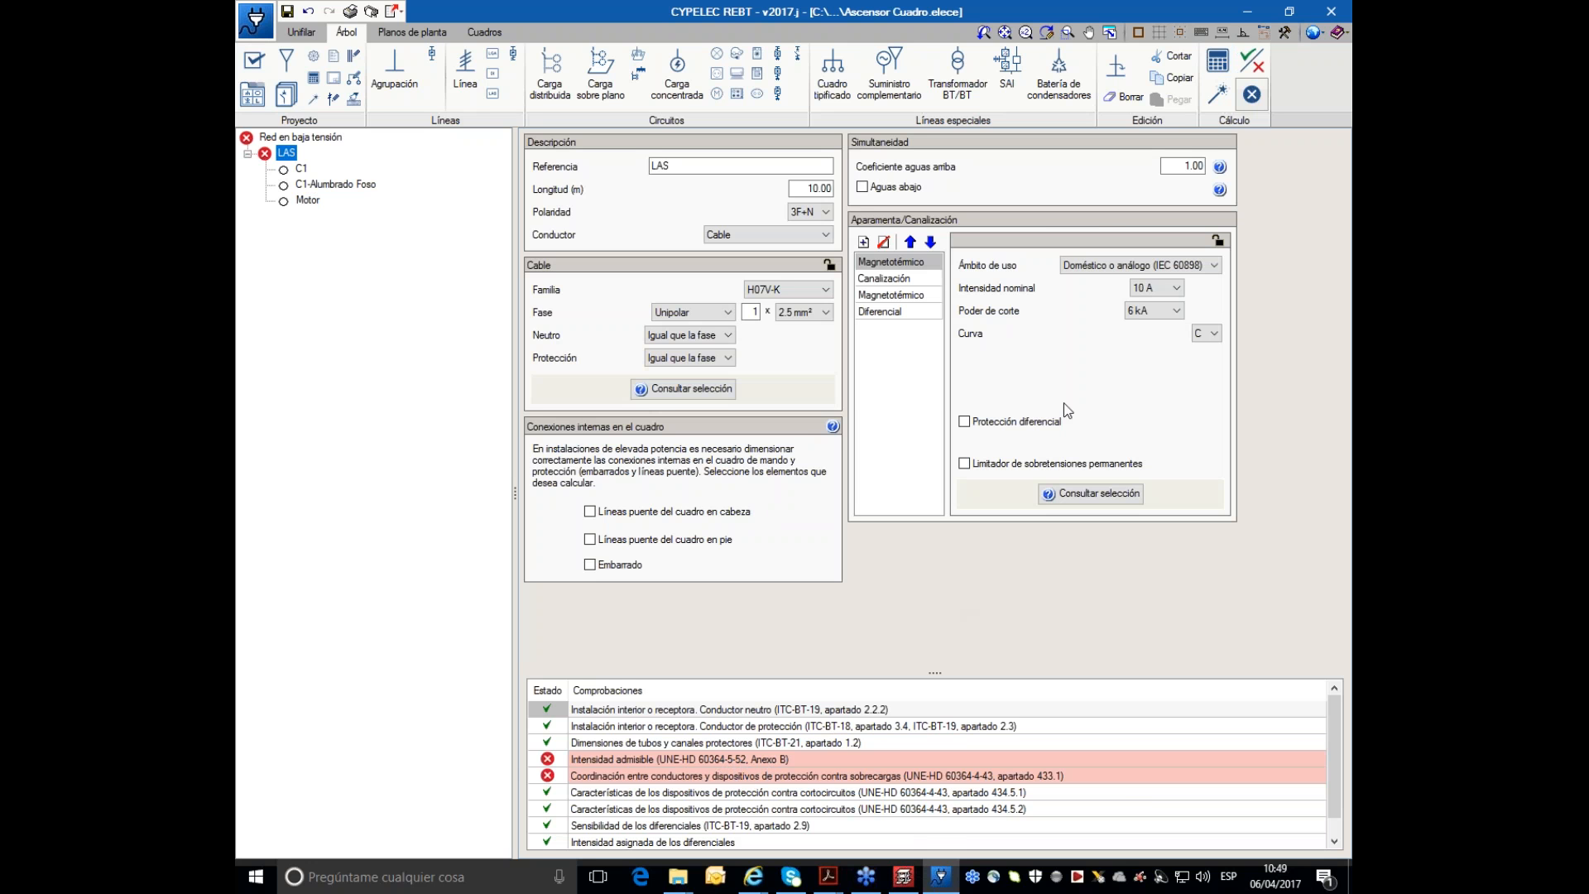
pyautogui.click(1217, 93)
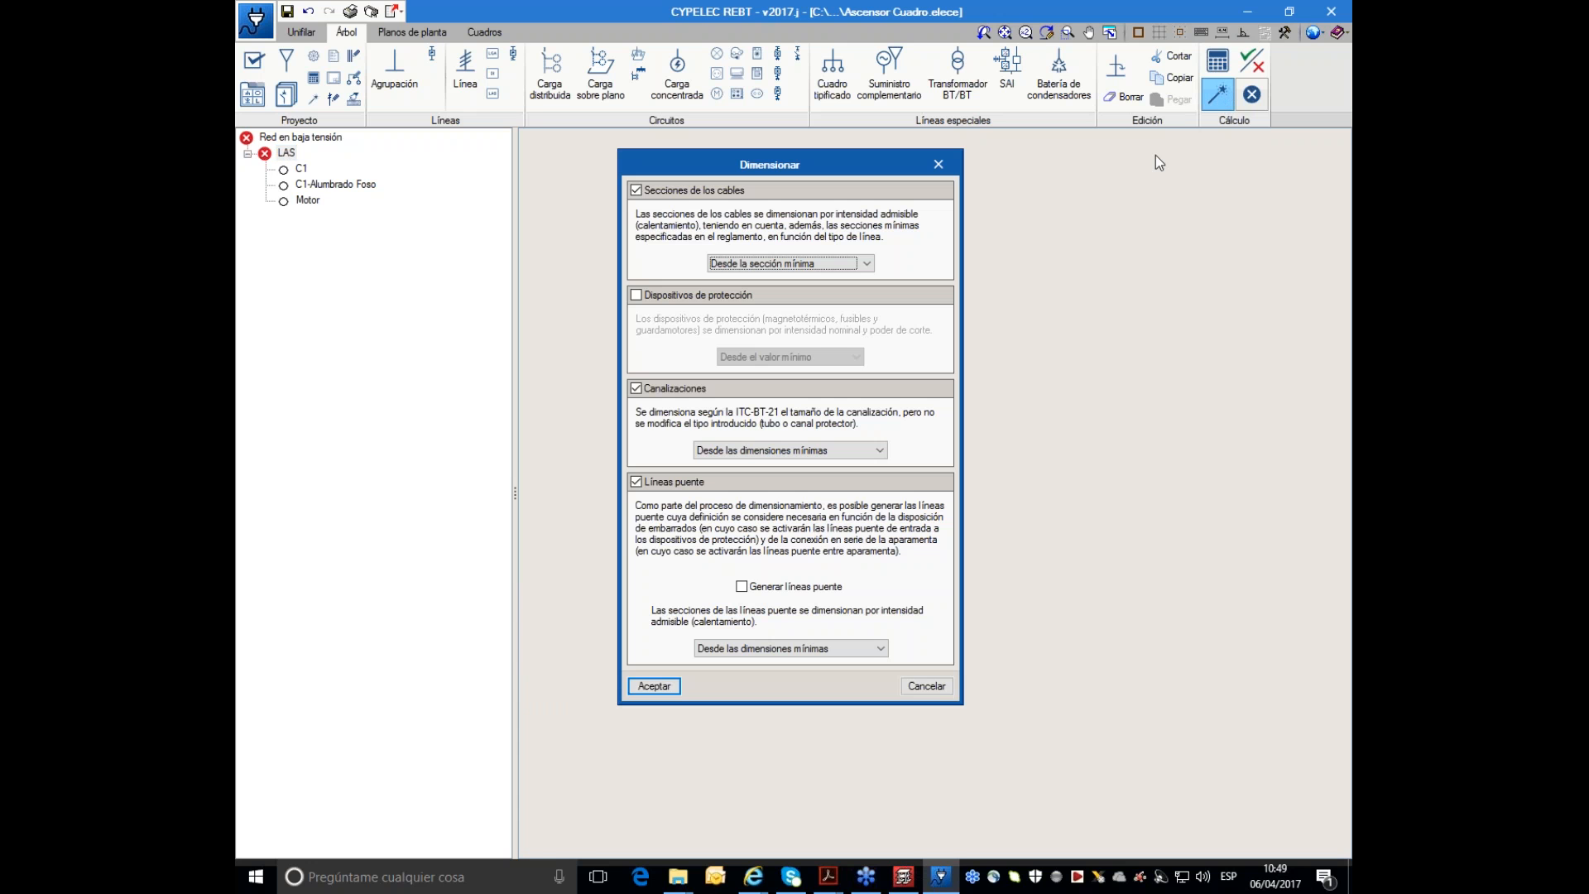
pyautogui.click(636, 294)
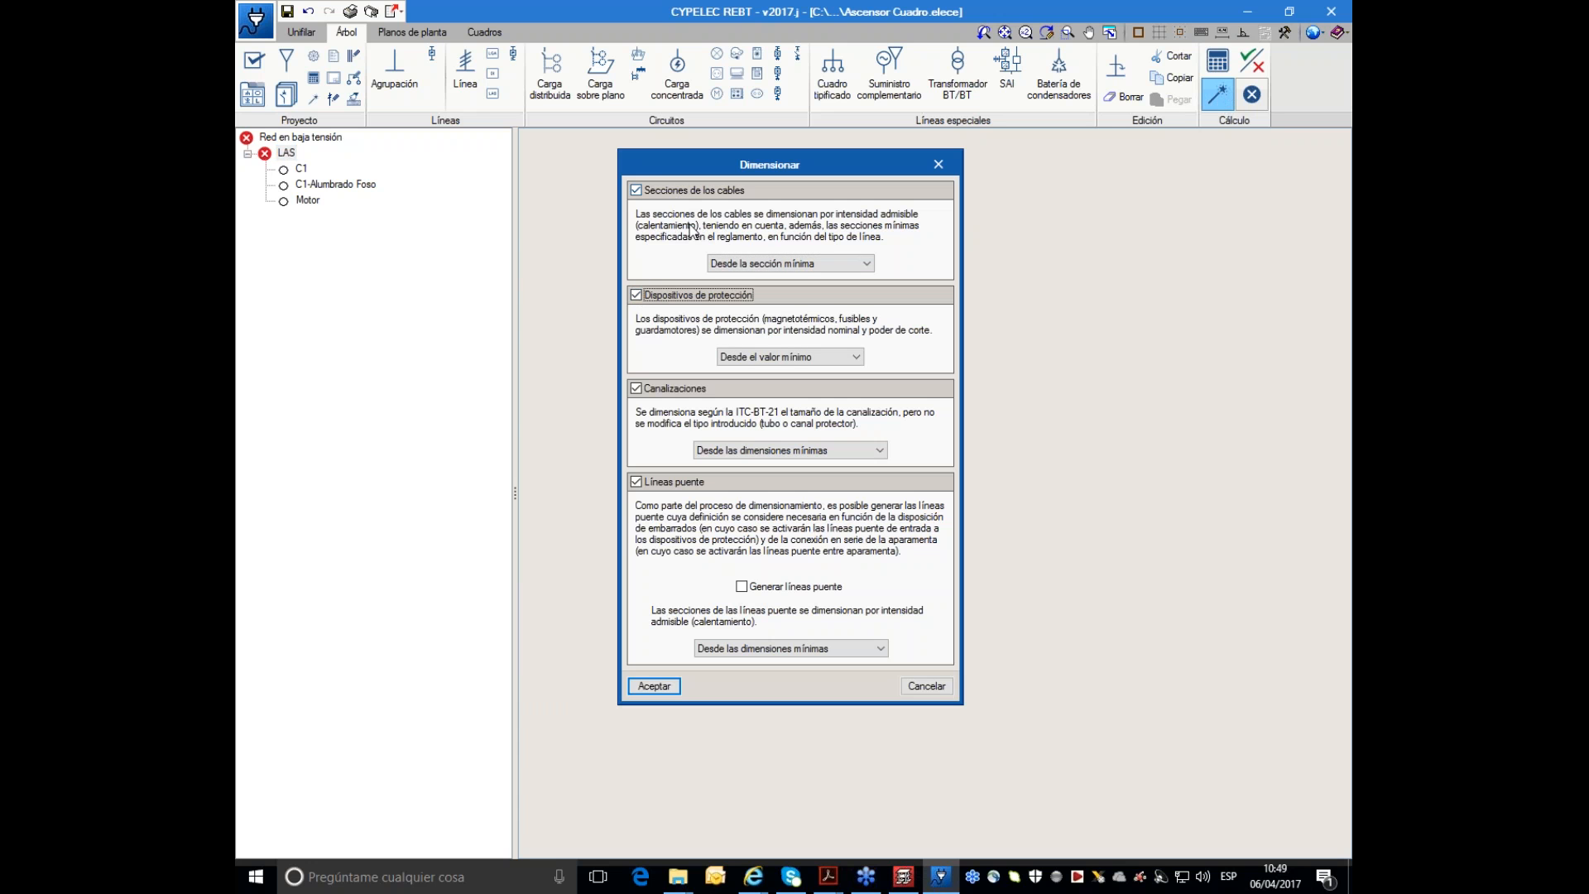
pyautogui.click(866, 265)
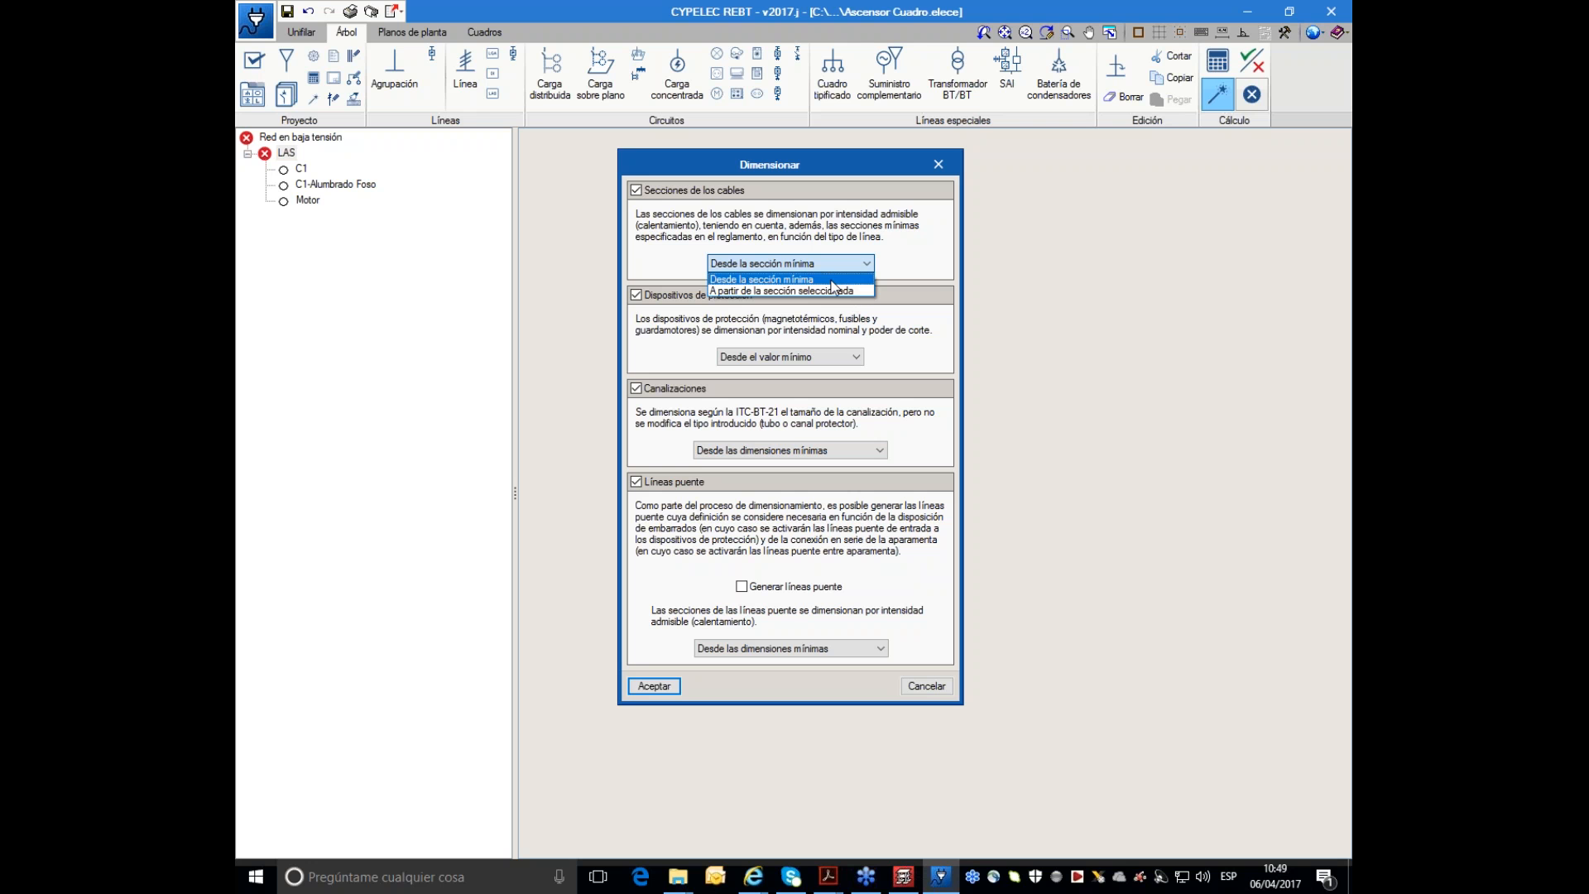
pyautogui.click(832, 280)
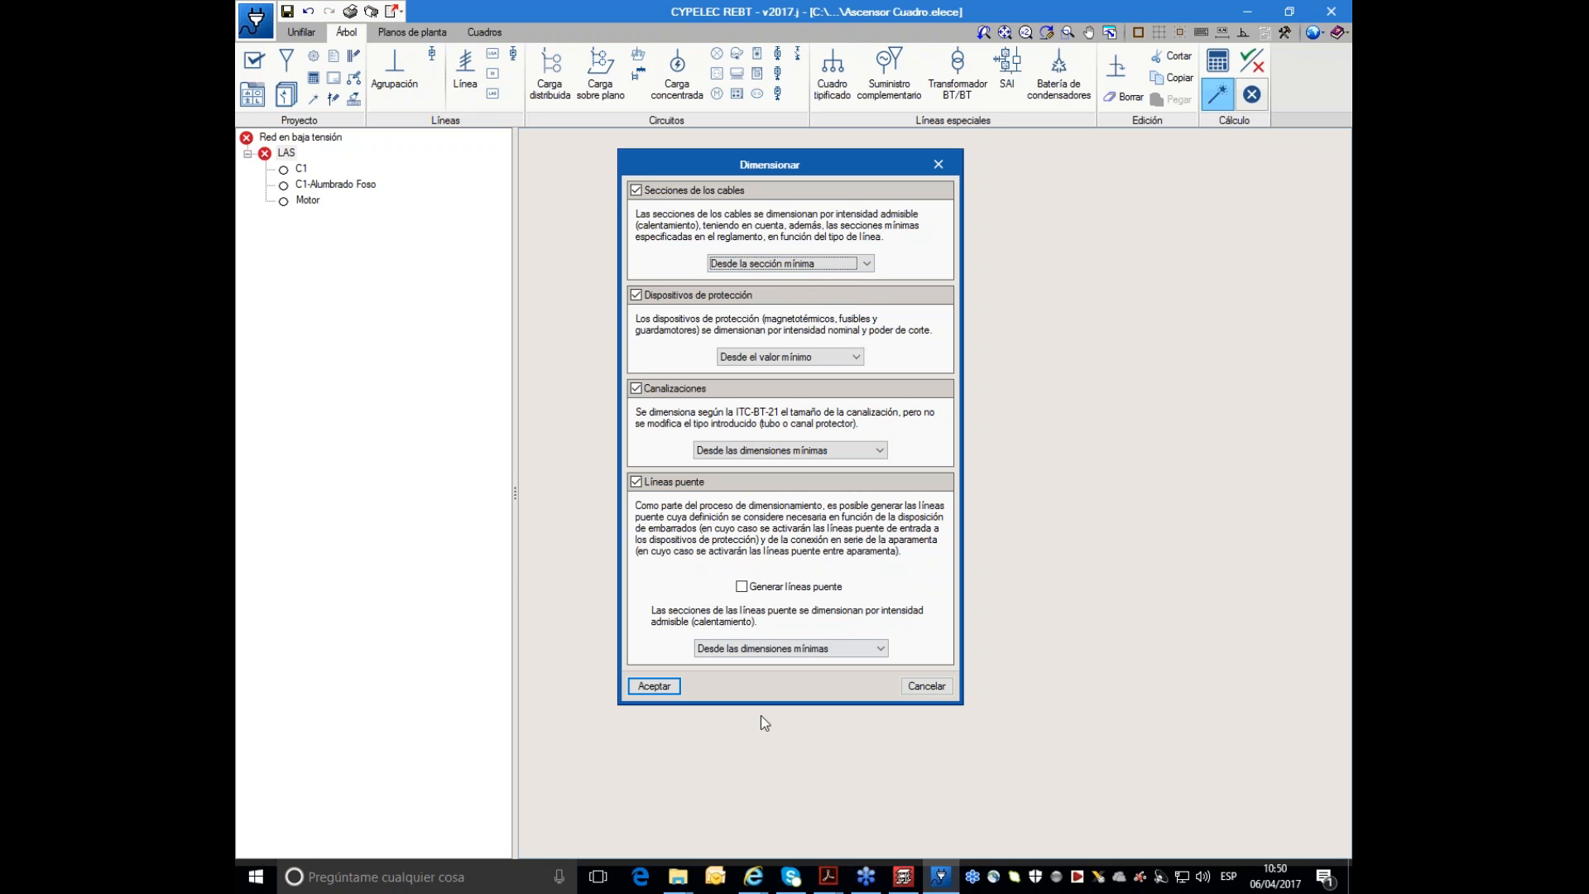
pyautogui.click(654, 686)
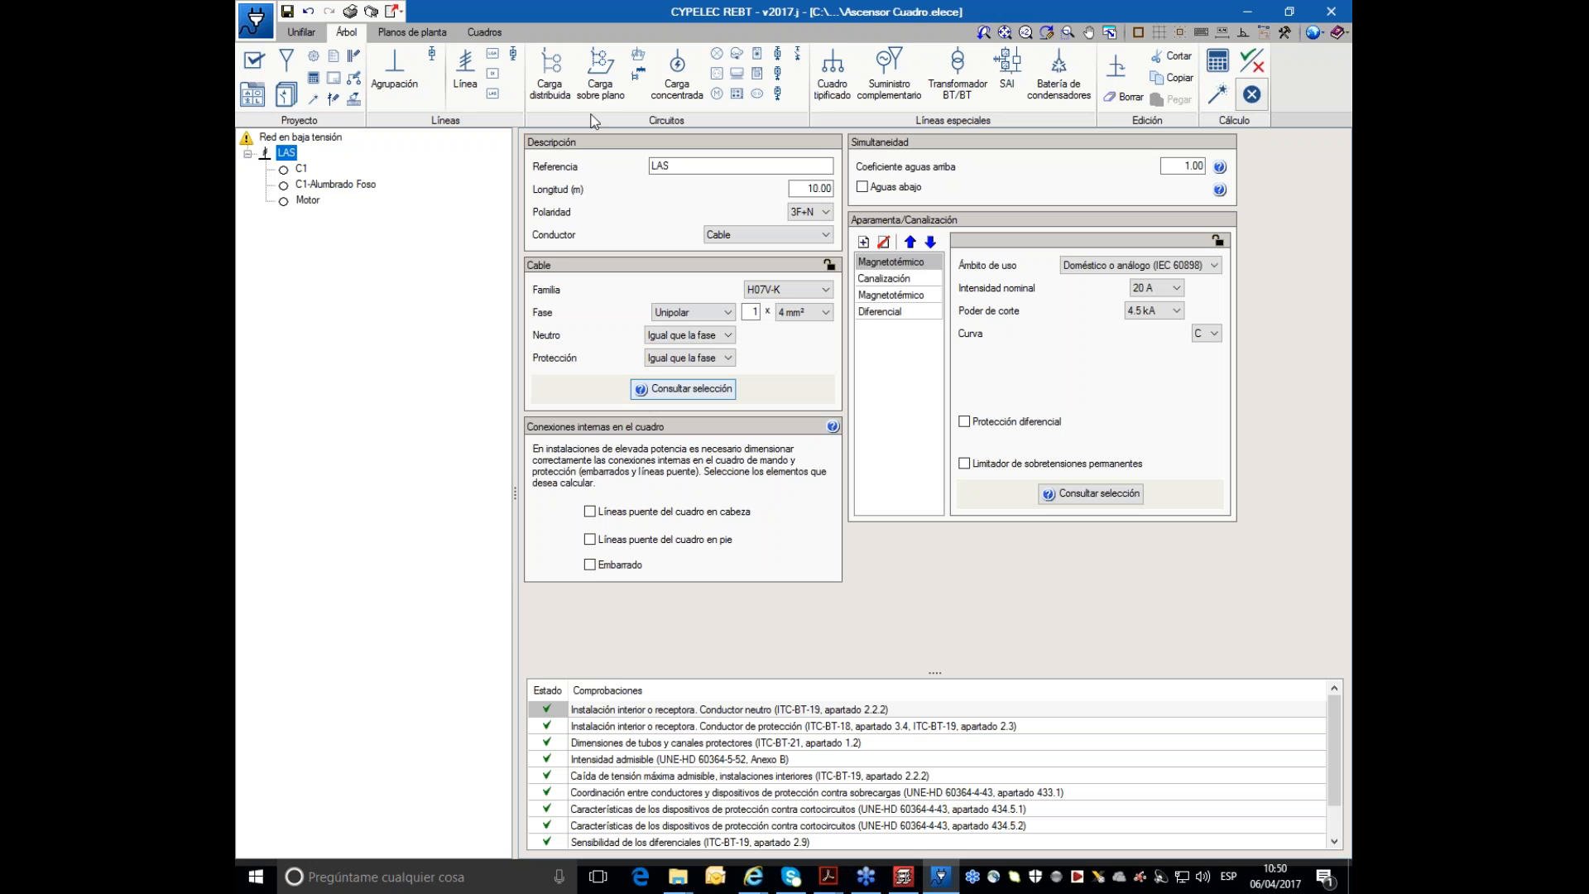
# - Examine the resized LAS line and its three outgoing circuits in the single-line diagram
pyautogui.click(302, 33)
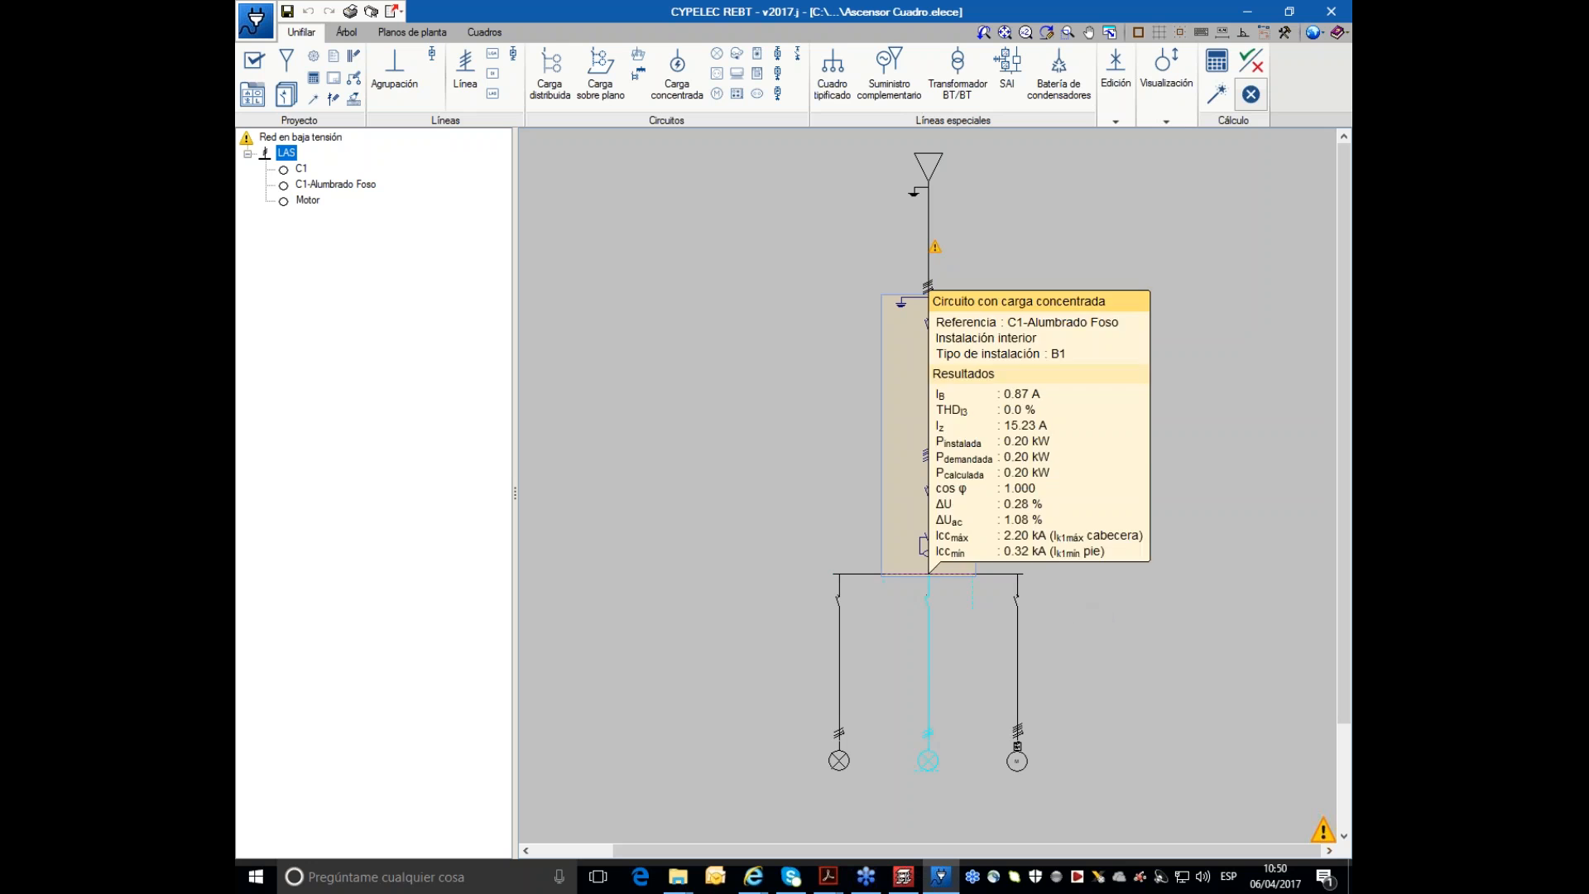
pyautogui.scroll(1, 911, 662)
pyautogui.scroll(2, 911, 665)
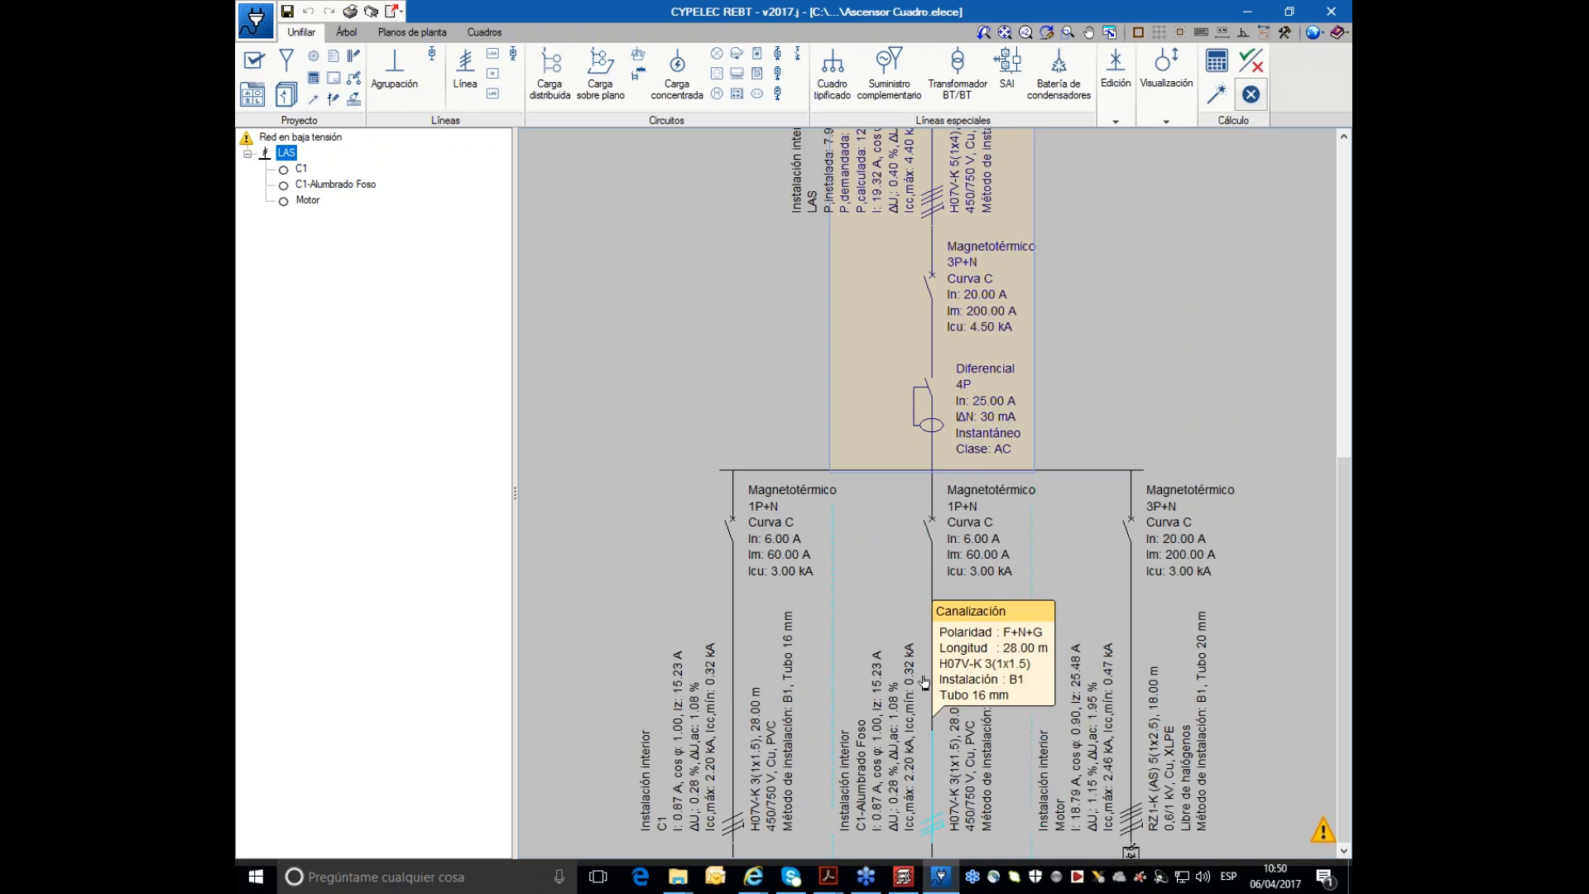
pyautogui.scroll(-3, 922, 709)
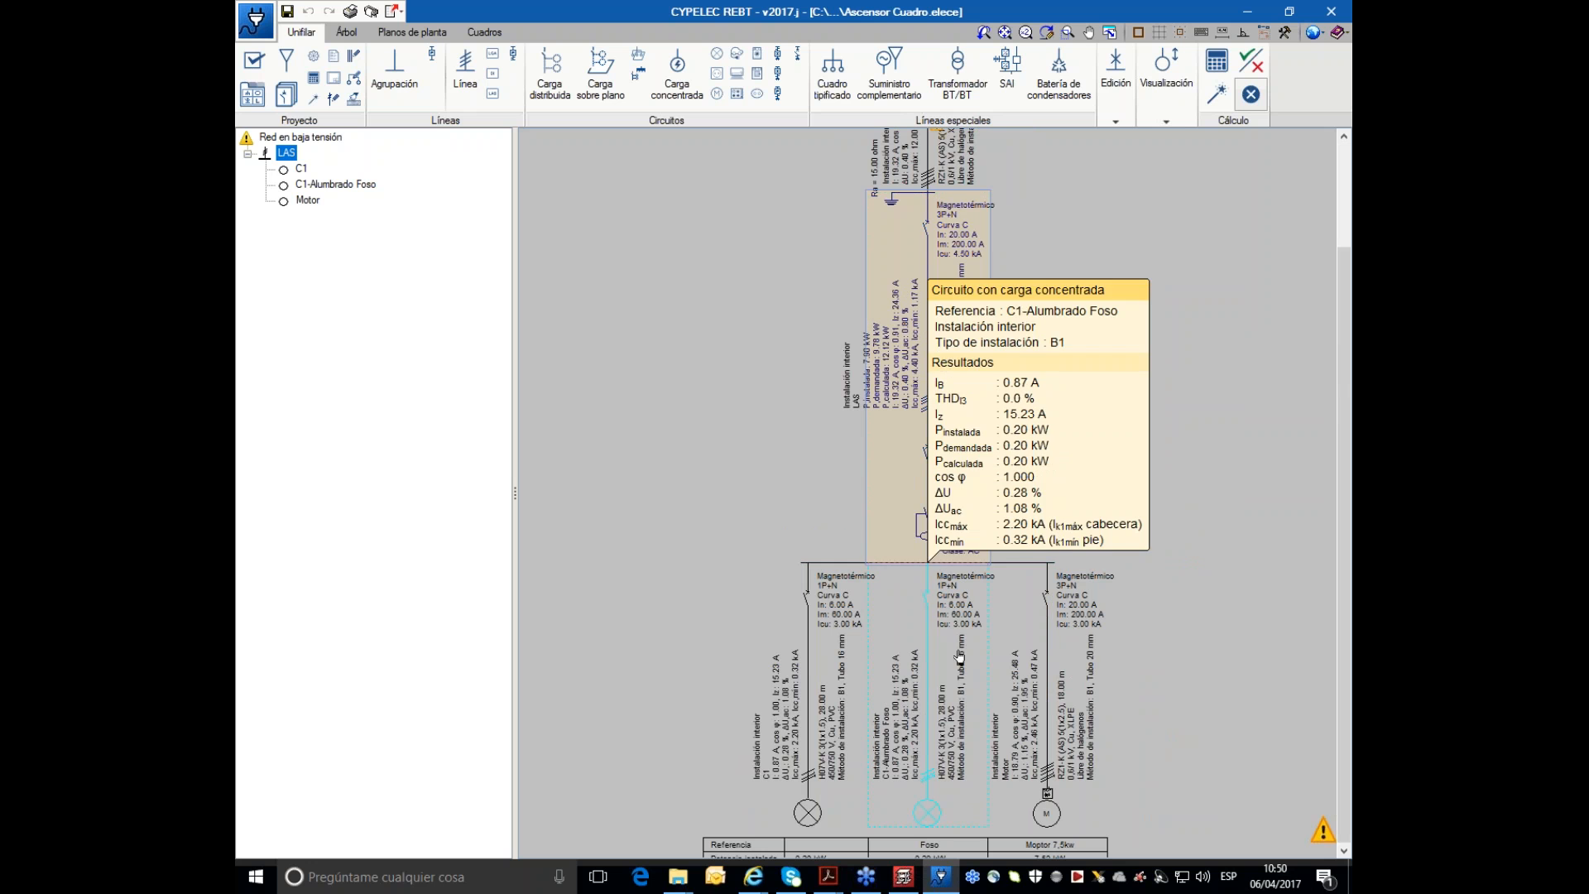
pyautogui.scroll(-1, 930, 659)
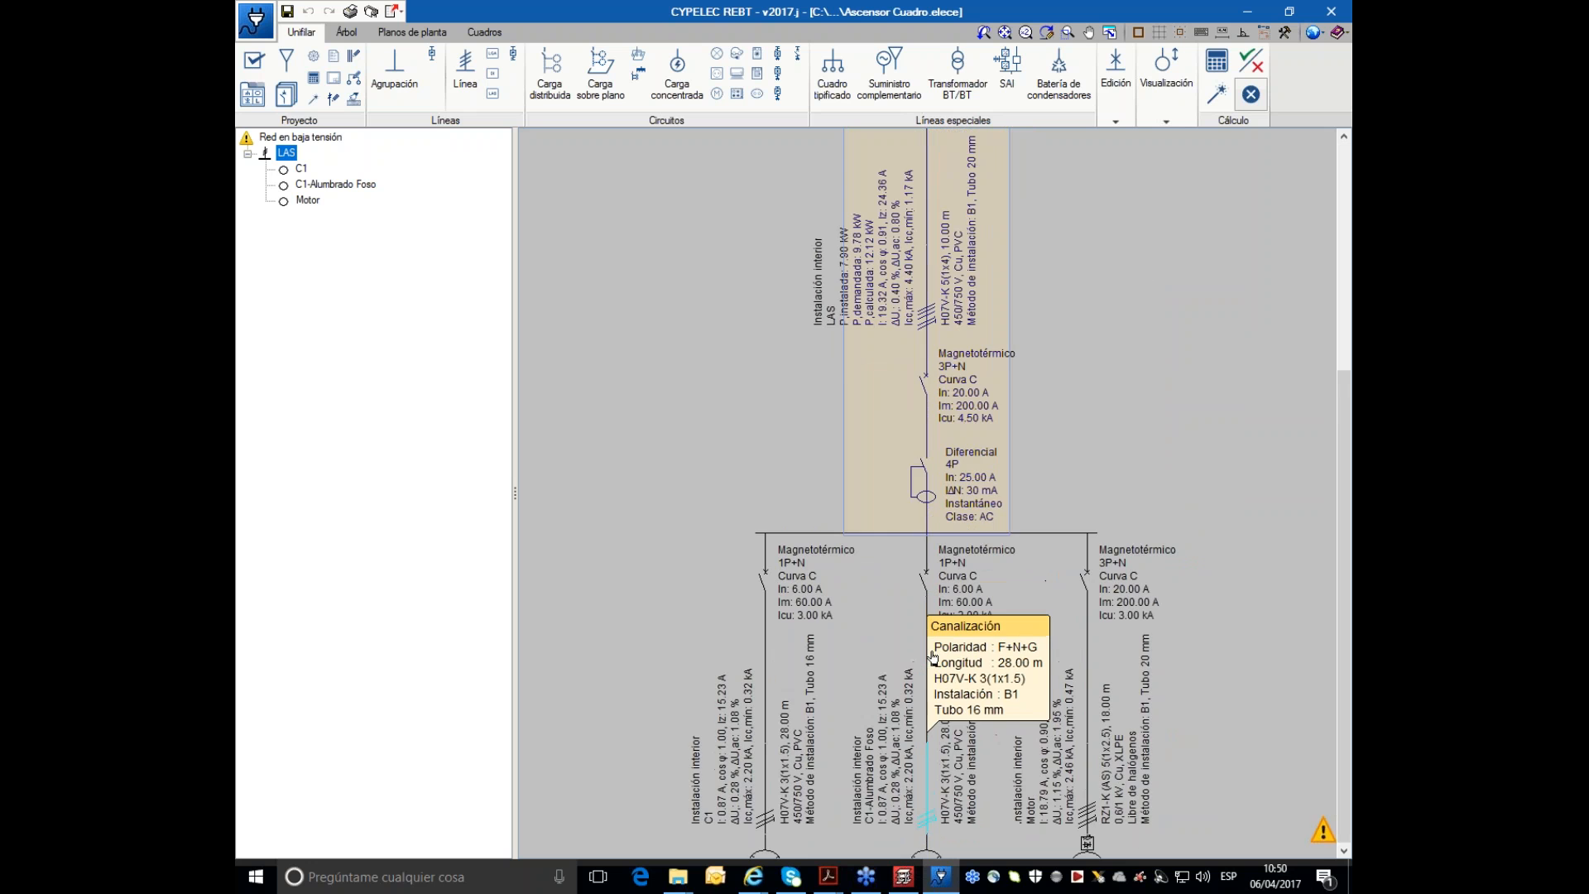
pyautogui.moveTo(1154, 354); pyautogui.dragTo(1123, 453, button='middle')
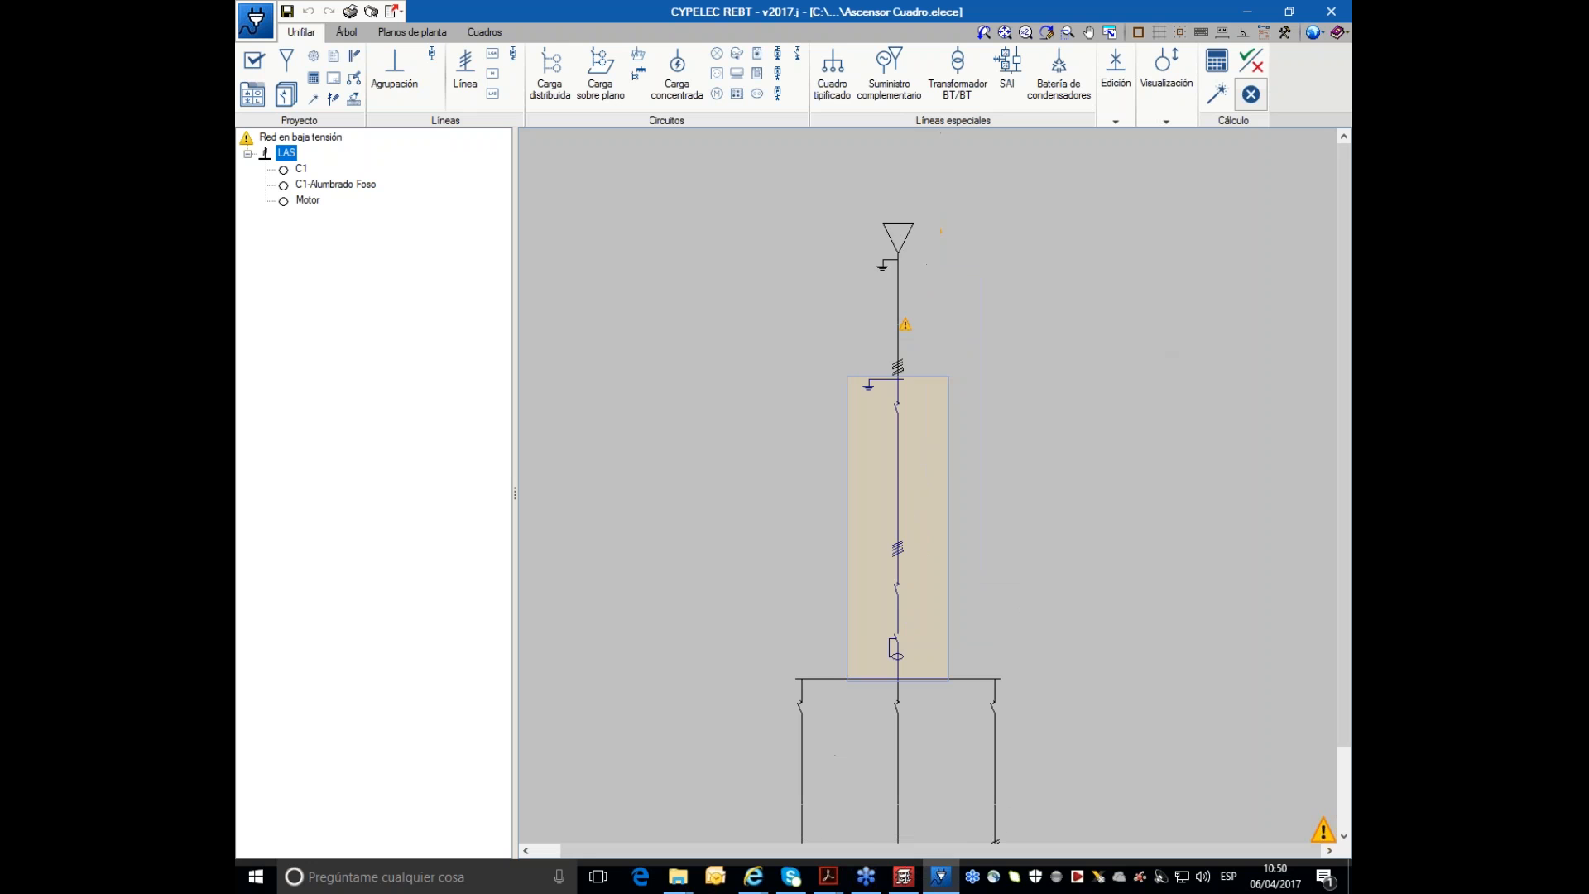
# - Inspect the supply line and read its ITC-BT-12 installation scheme and ITC-BT-22 short-circuit protection warnings in the check report
pyautogui.moveTo(921, 333)
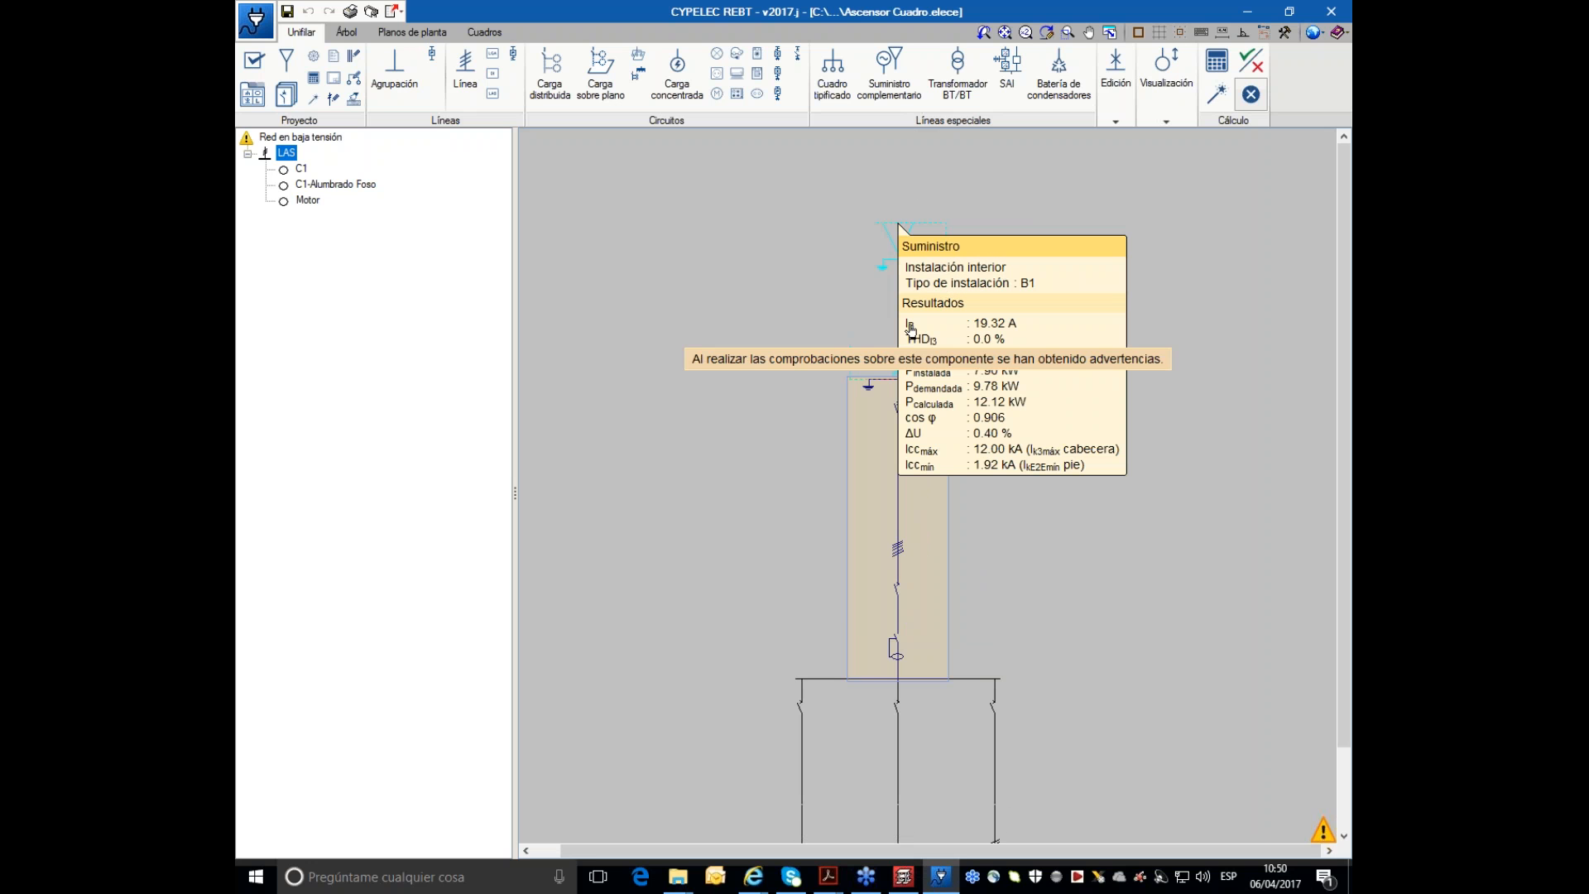
pyautogui.scroll(2, 911, 330)
pyautogui.scroll(2, 909, 330)
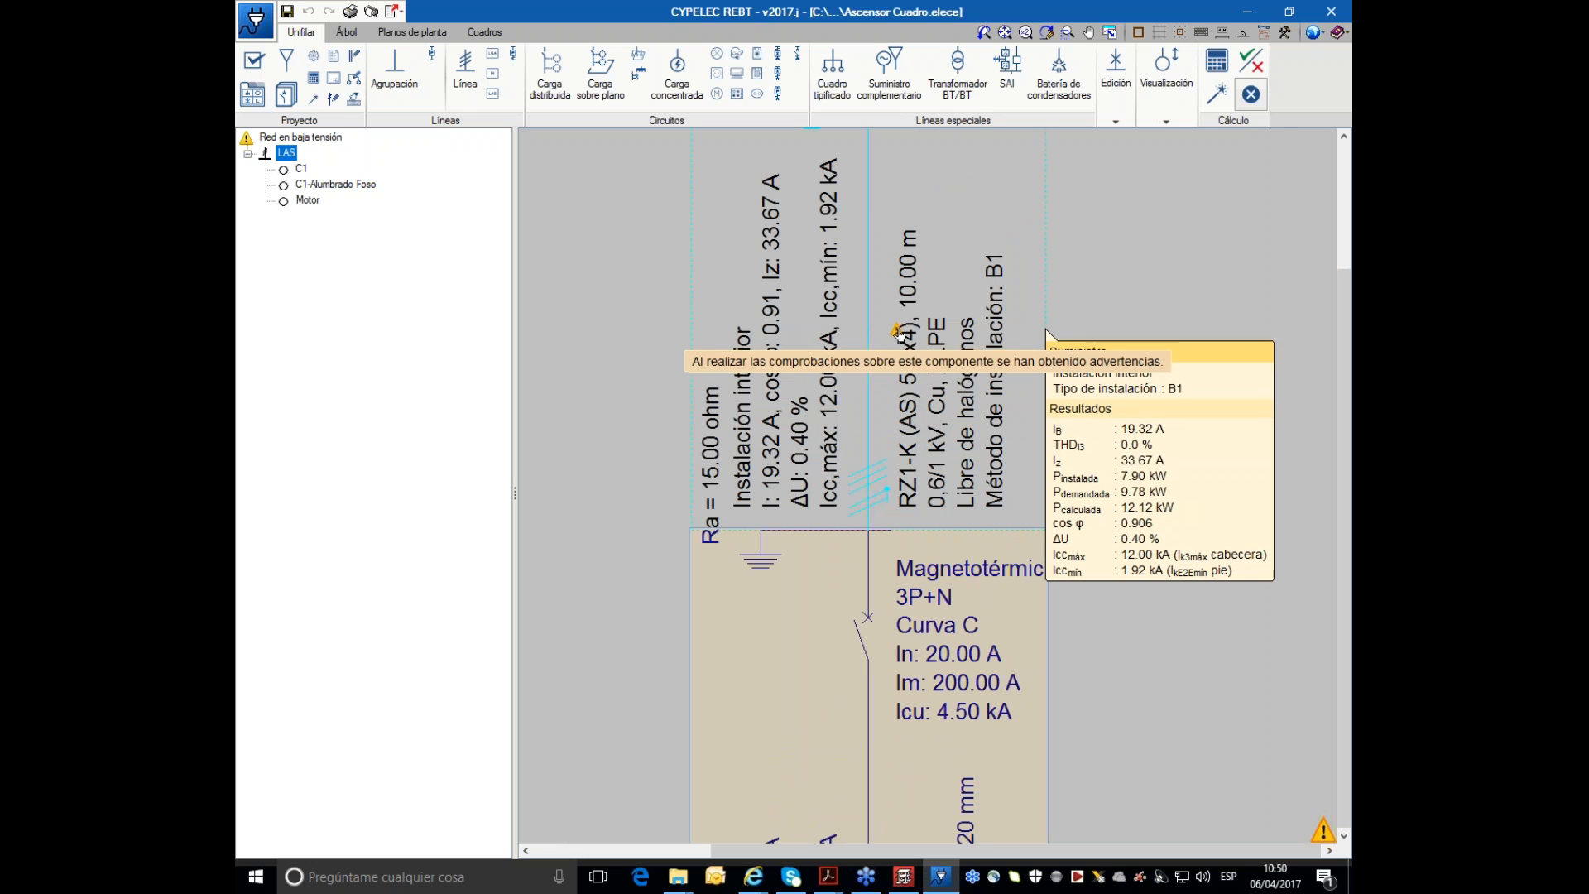
pyautogui.doubleClick(899, 333)
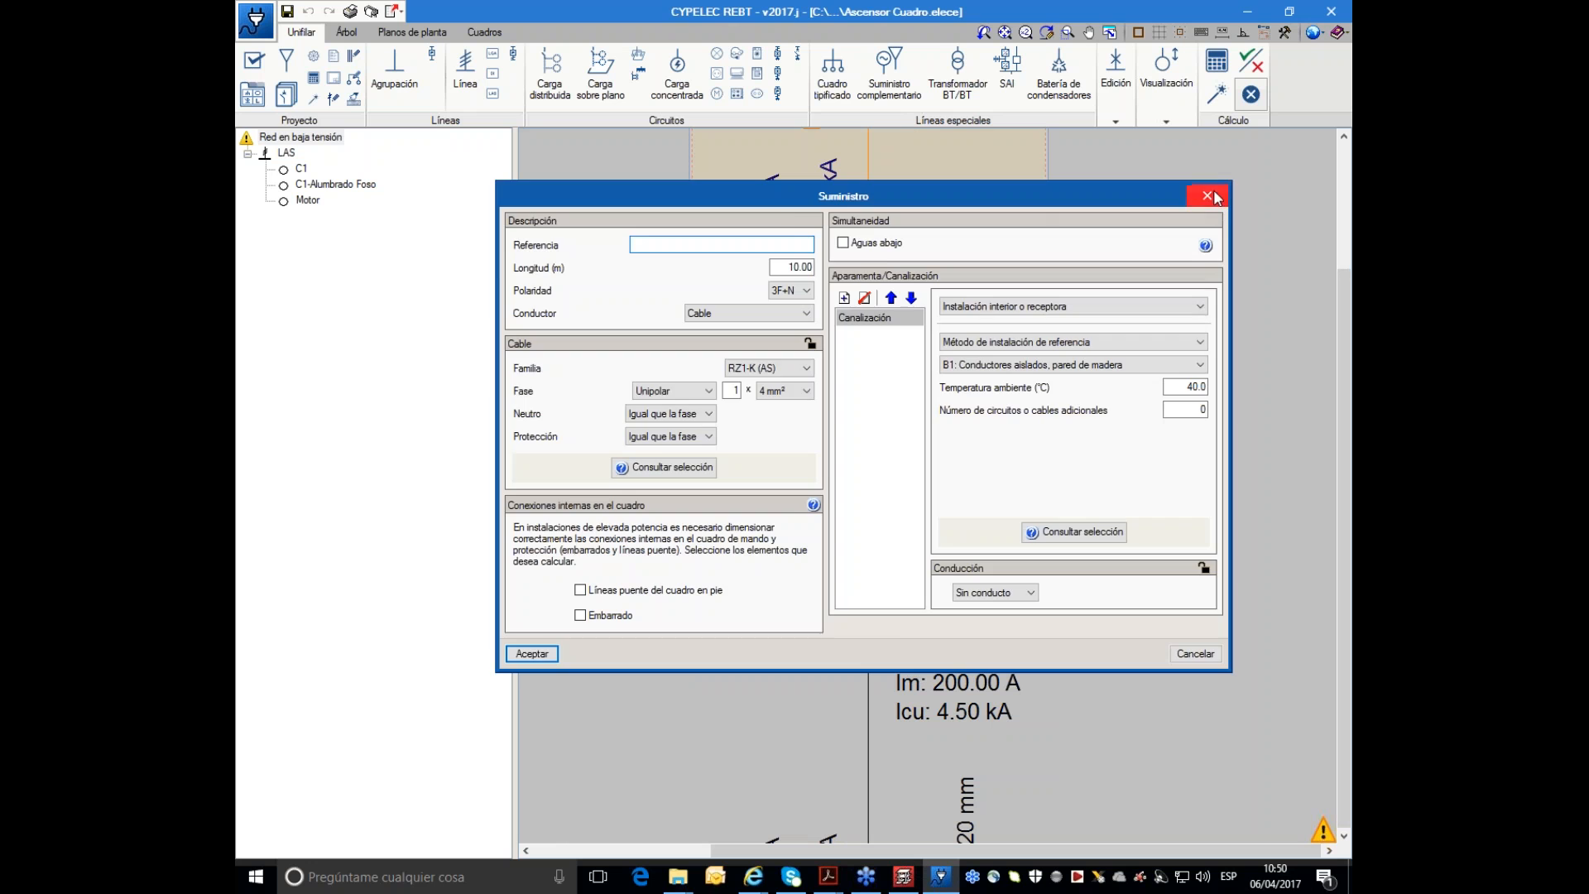
pyautogui.click(1207, 195)
pyautogui.click(1216, 65)
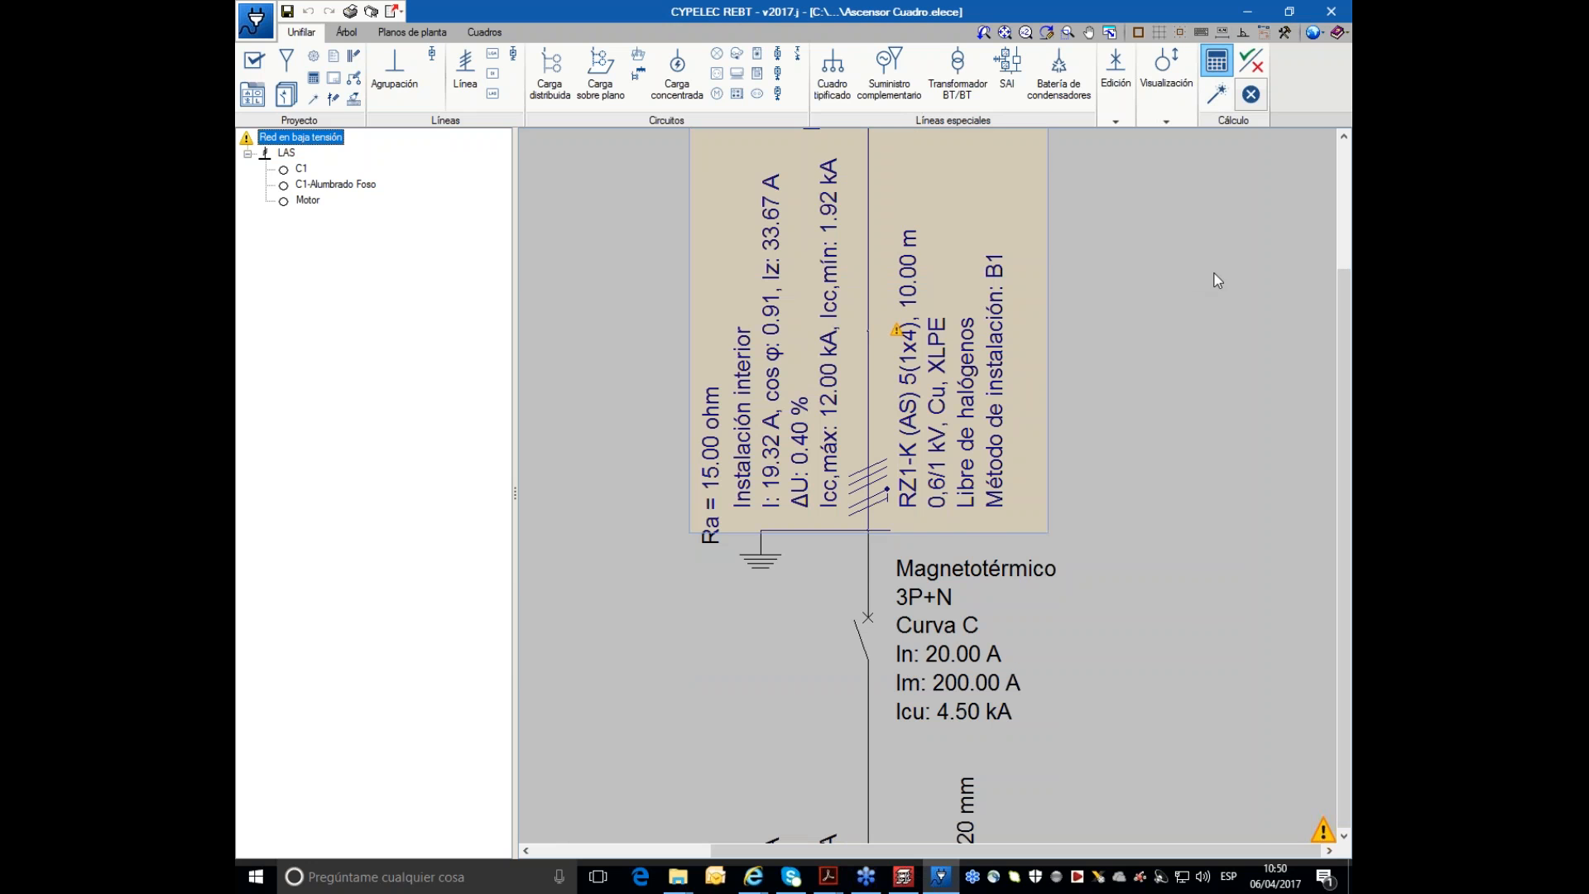
pyautogui.moveTo(969, 322)
pyautogui.click(895, 331)
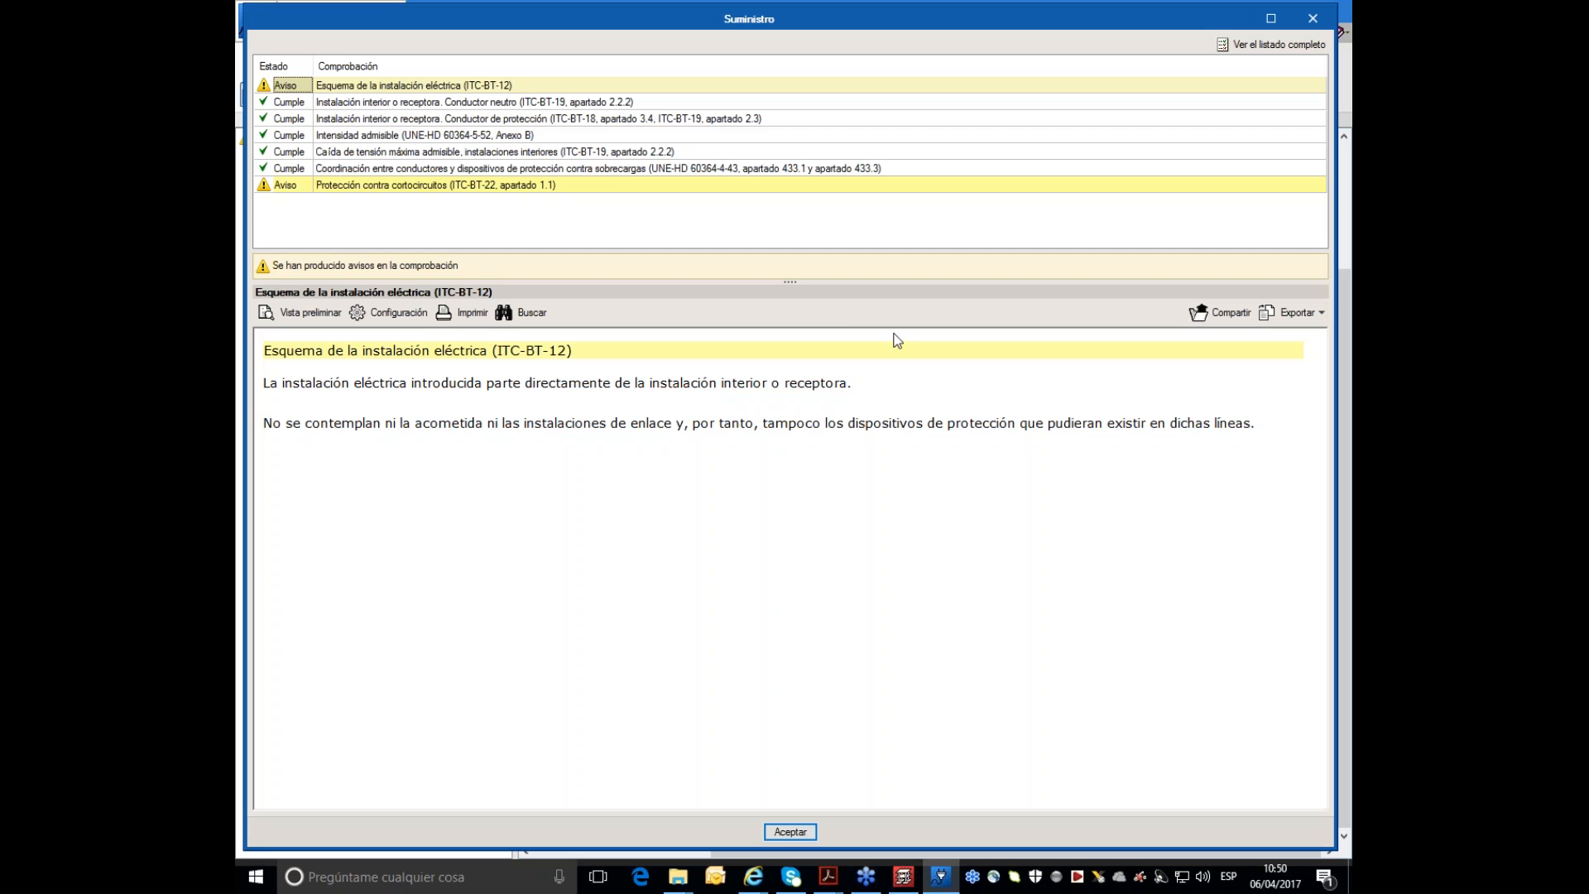
pyautogui.click(485, 87)
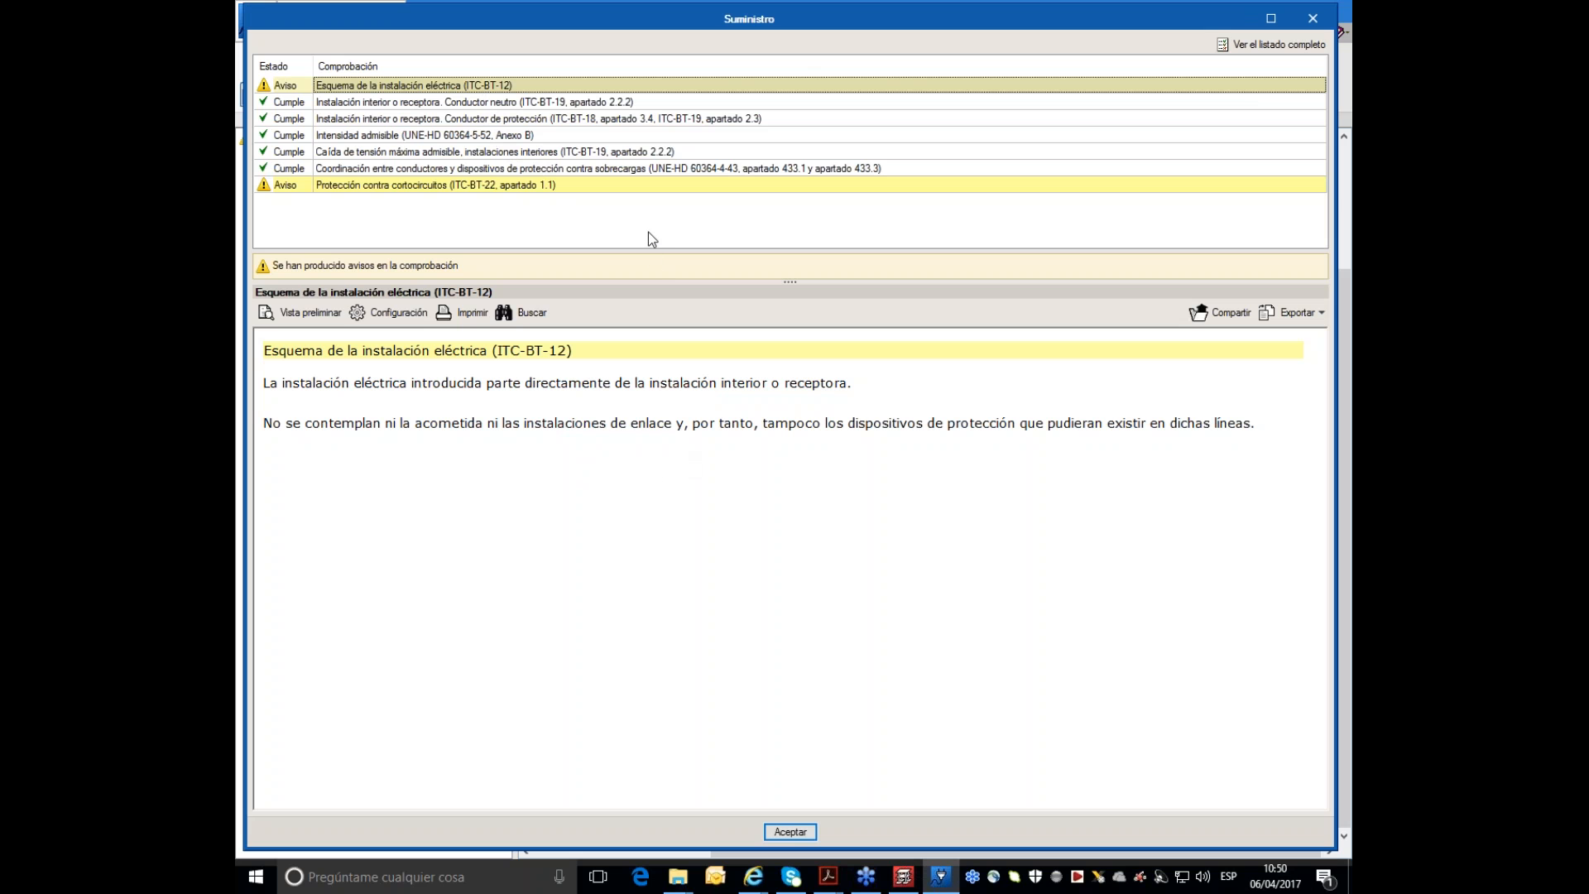
pyautogui.click(629, 185)
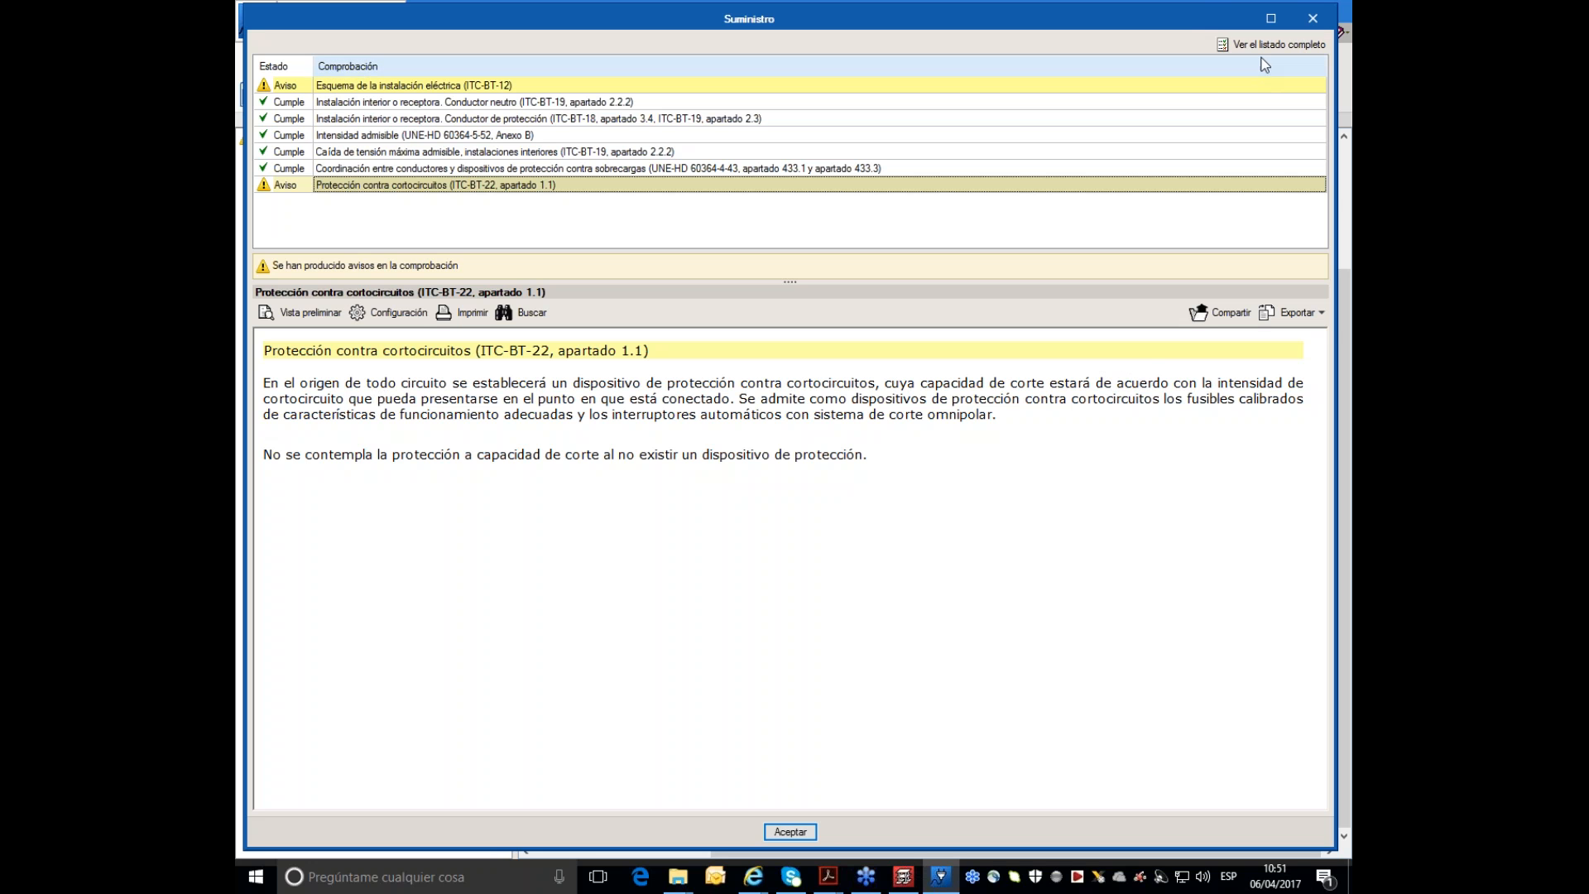
pyautogui.click(1312, 18)
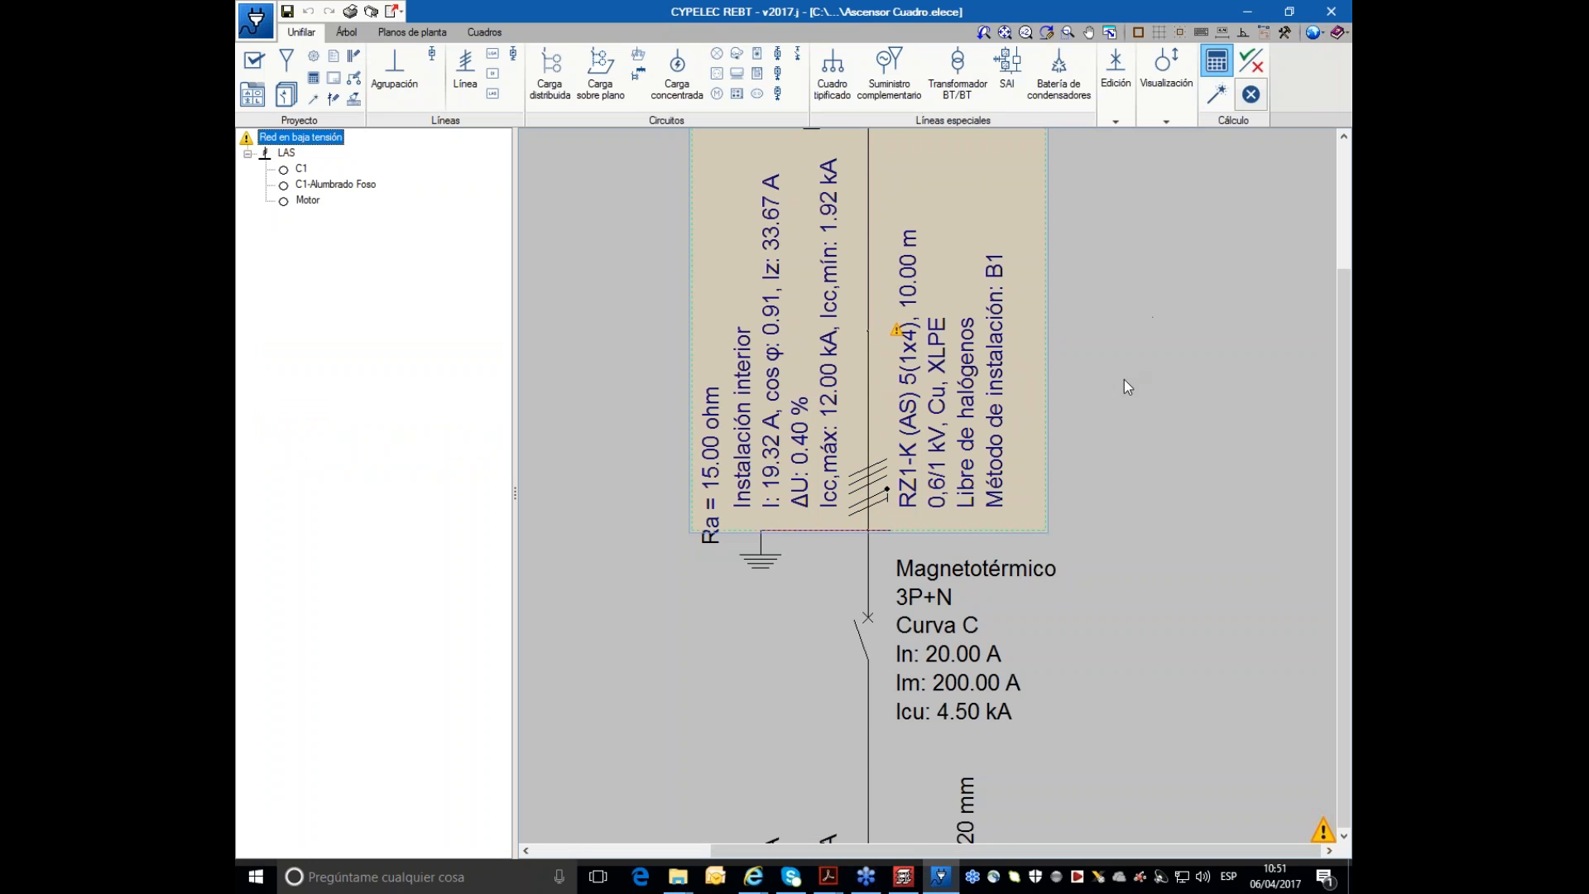
# - Review the Motor circuit's results and the load table in the single-line diagram
pyautogui.scroll(-5, 1124, 379)
pyautogui.scroll(-4, 1122, 513)
pyautogui.moveTo(1133, 356)
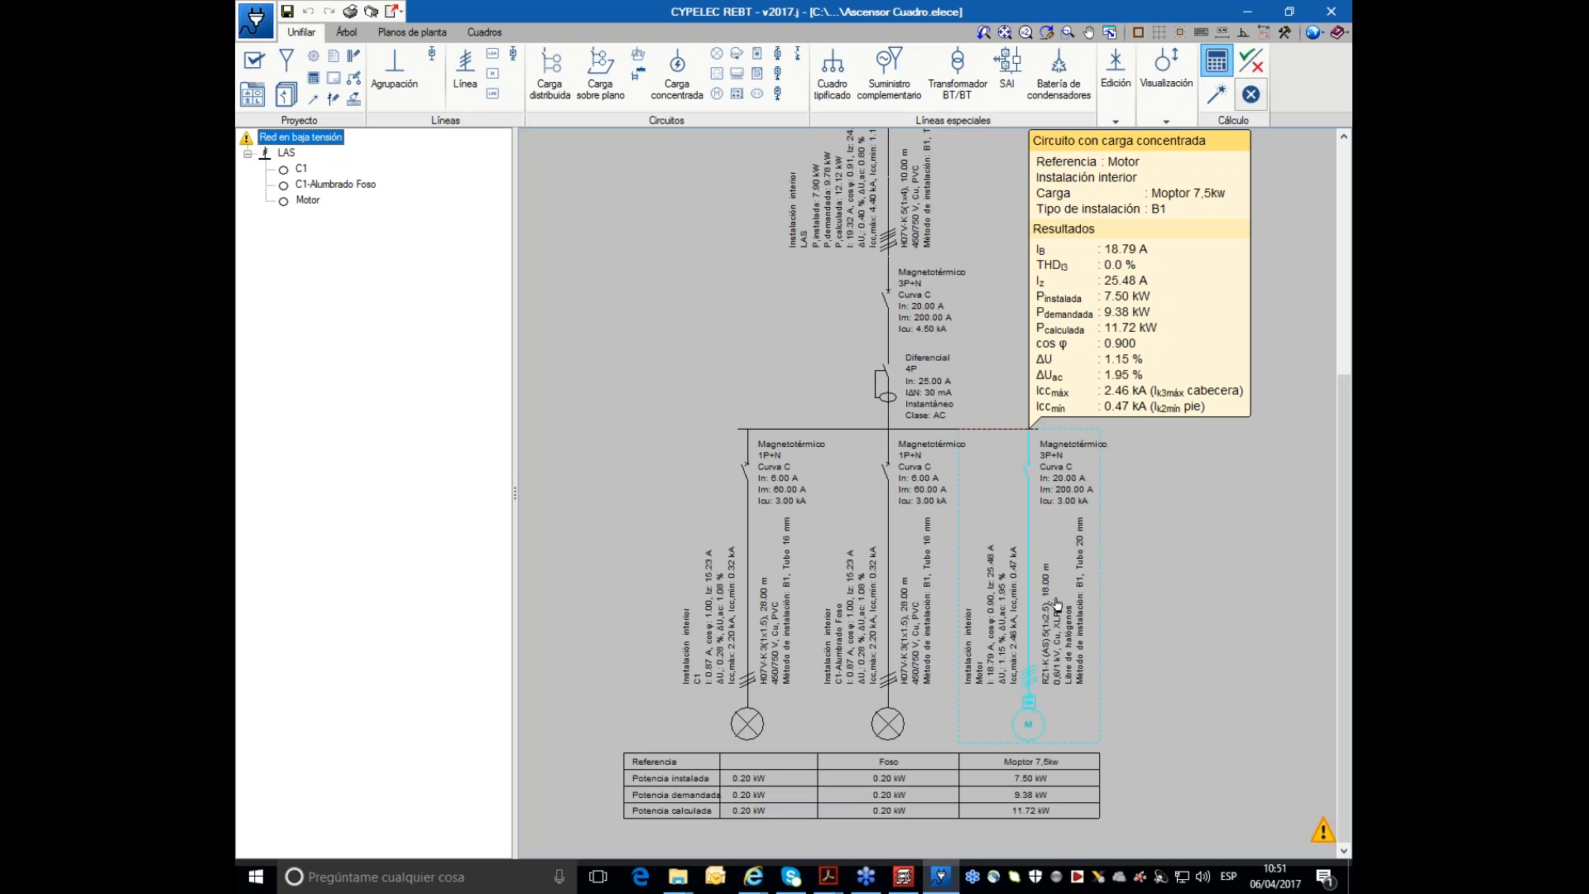
pyautogui.scroll(-1, 1056, 605)
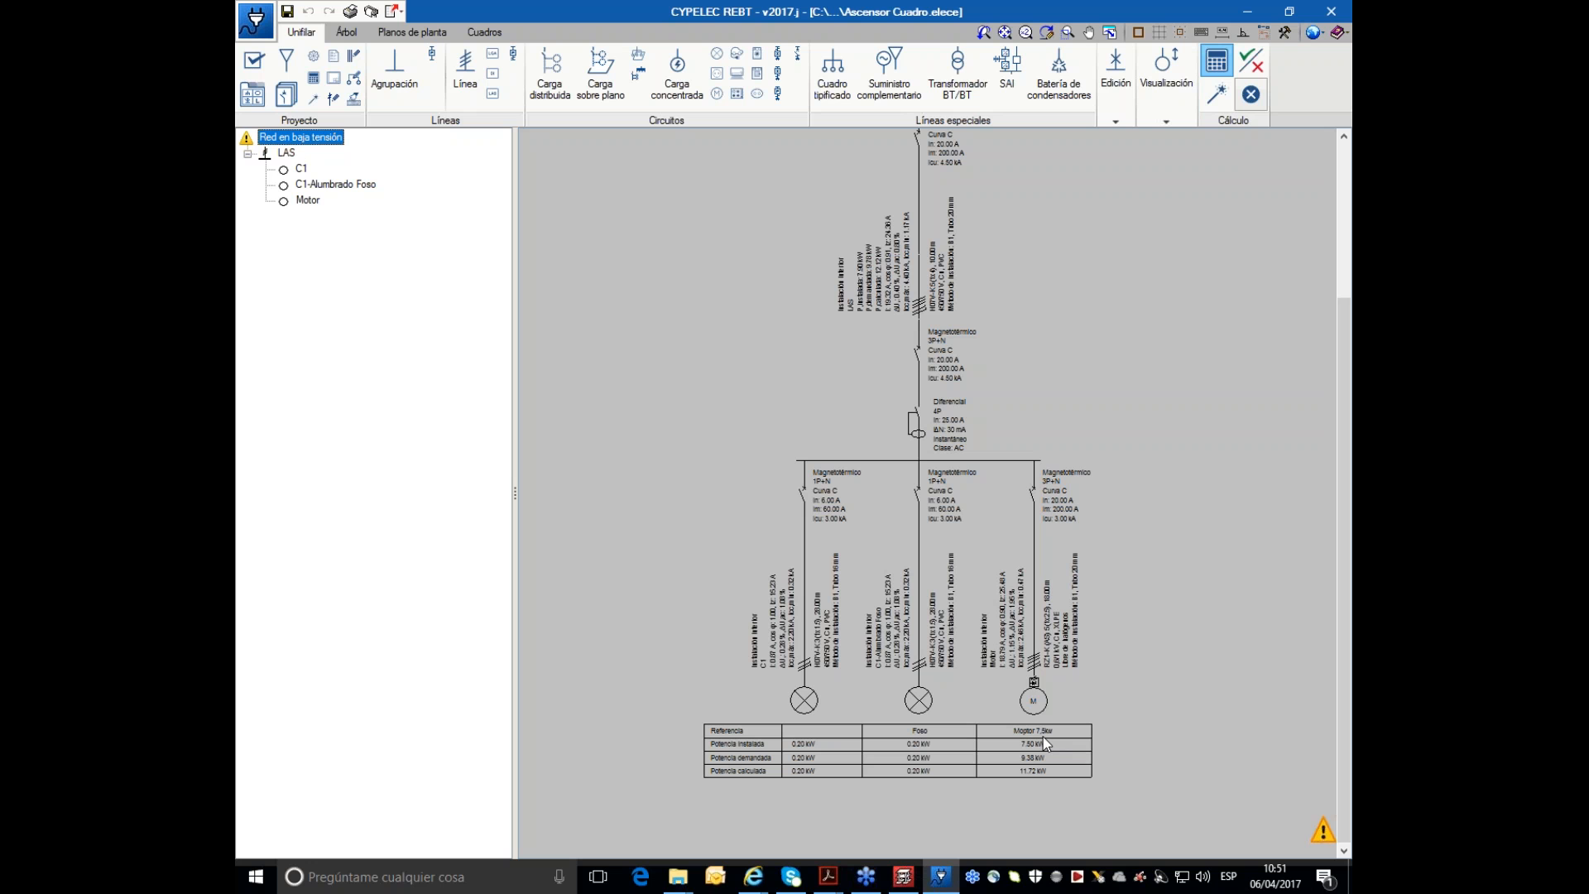
pyautogui.moveTo(1039, 718)
pyautogui.moveTo(1019, 502)
# - Add a single-line diagram drawing with complete detail and its scale adjusted to the paper size
pyautogui.click(264, 31)
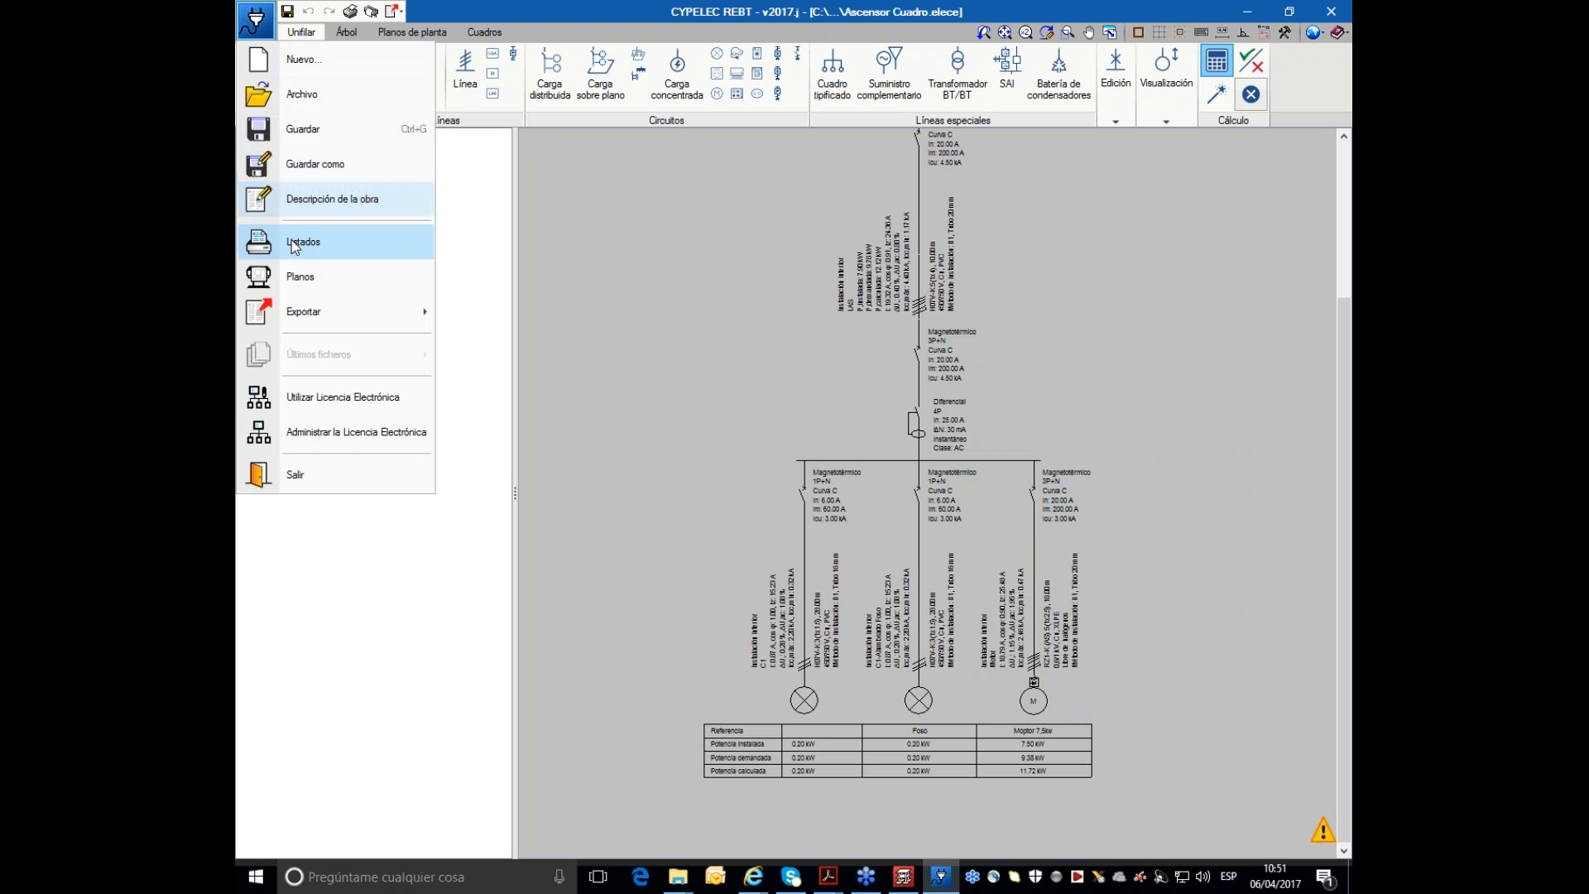
pyautogui.click(296, 278)
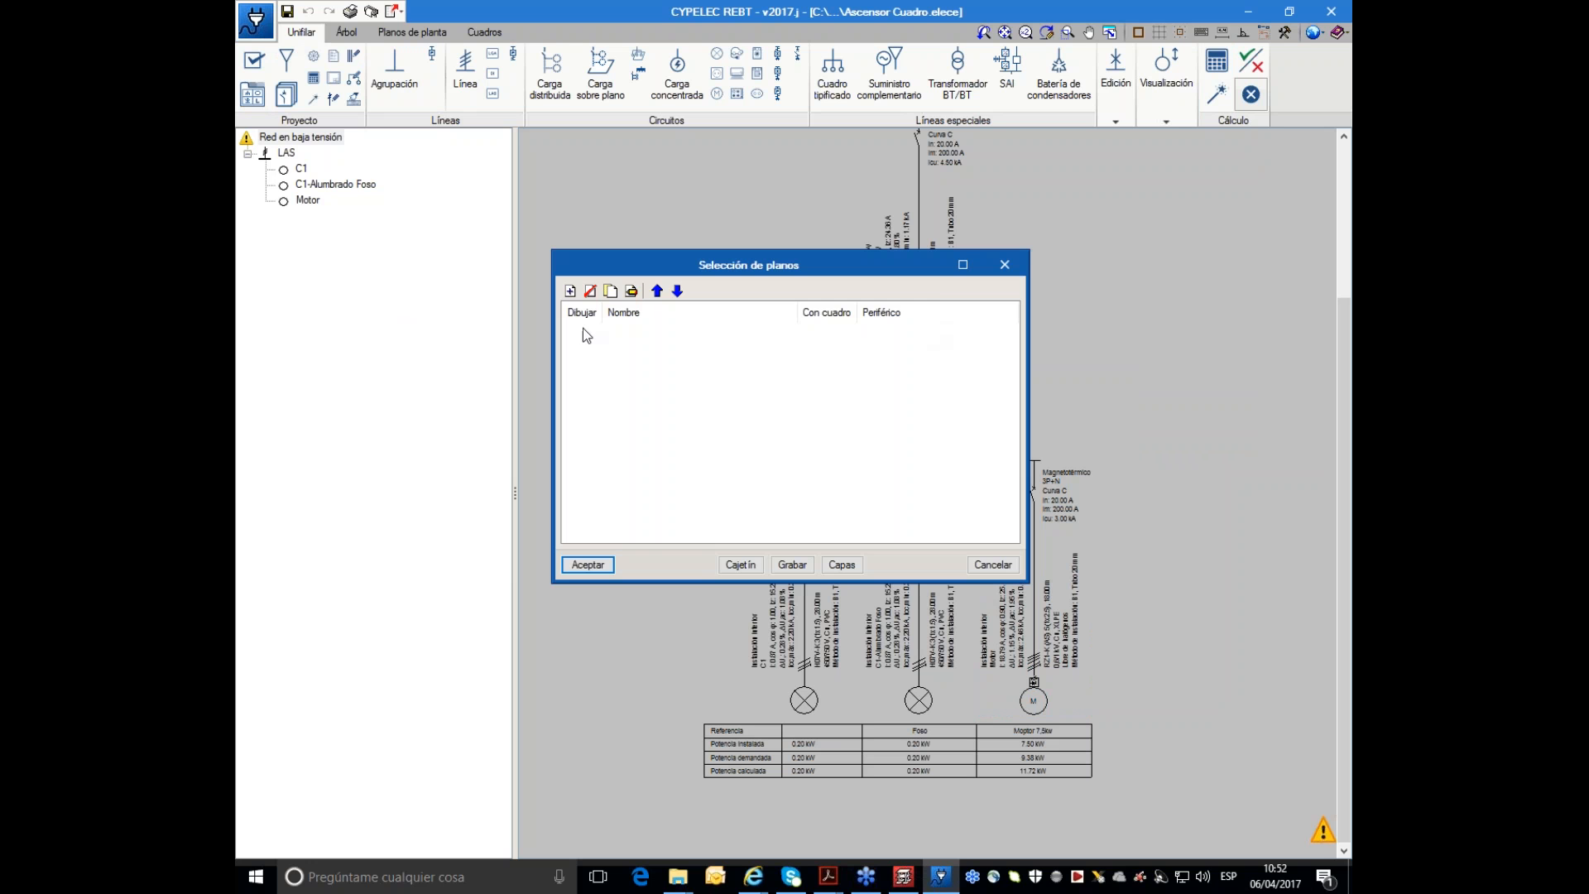
pyautogui.click(571, 291)
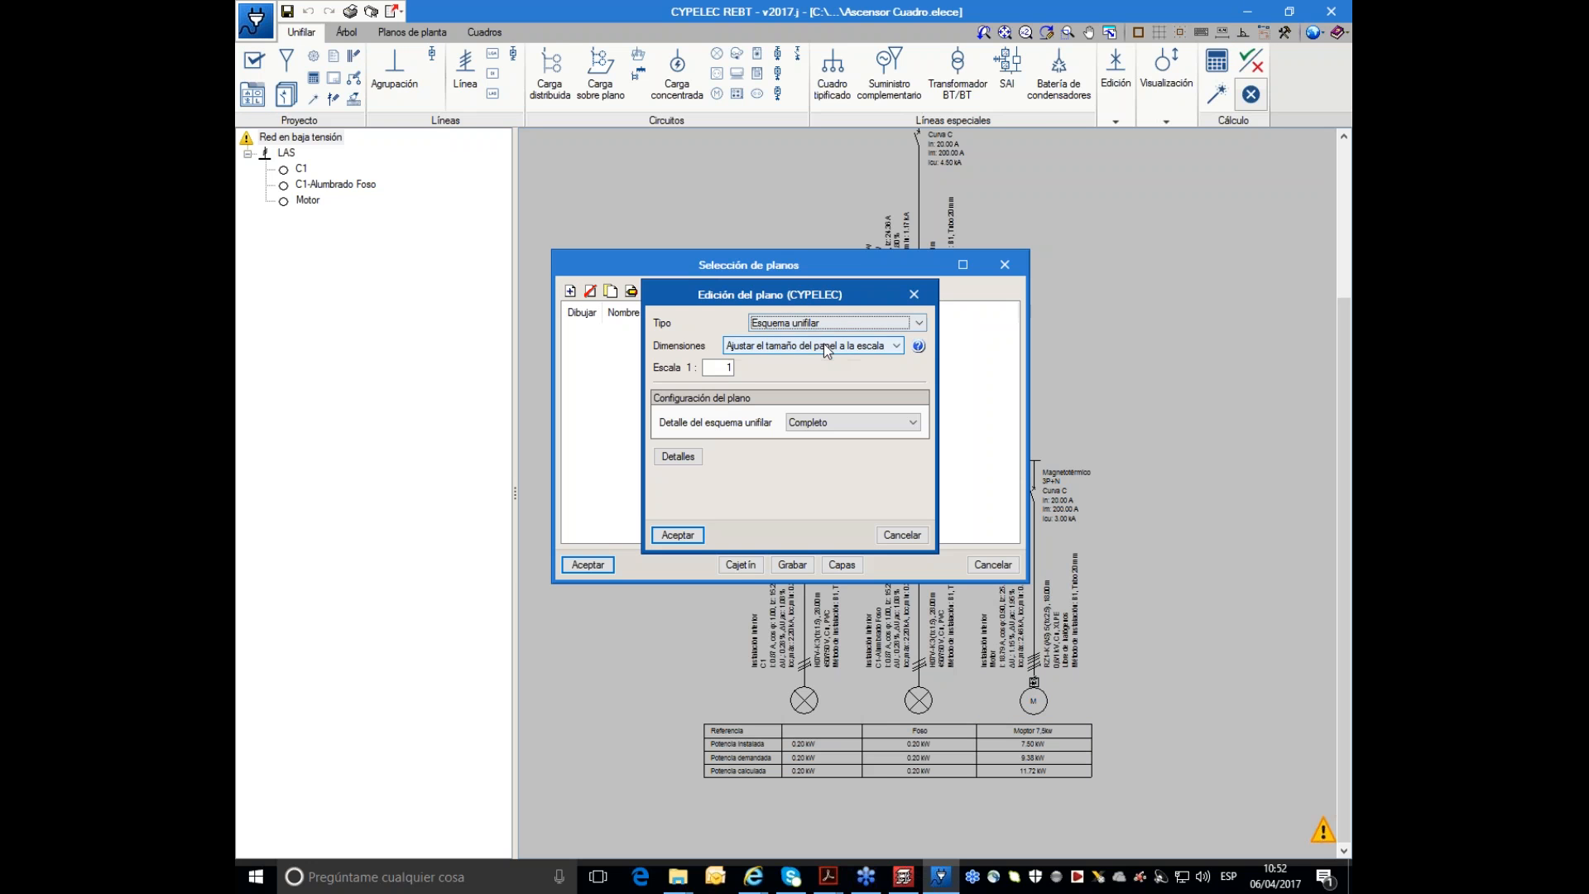
pyautogui.click(823, 345)
pyautogui.click(843, 373)
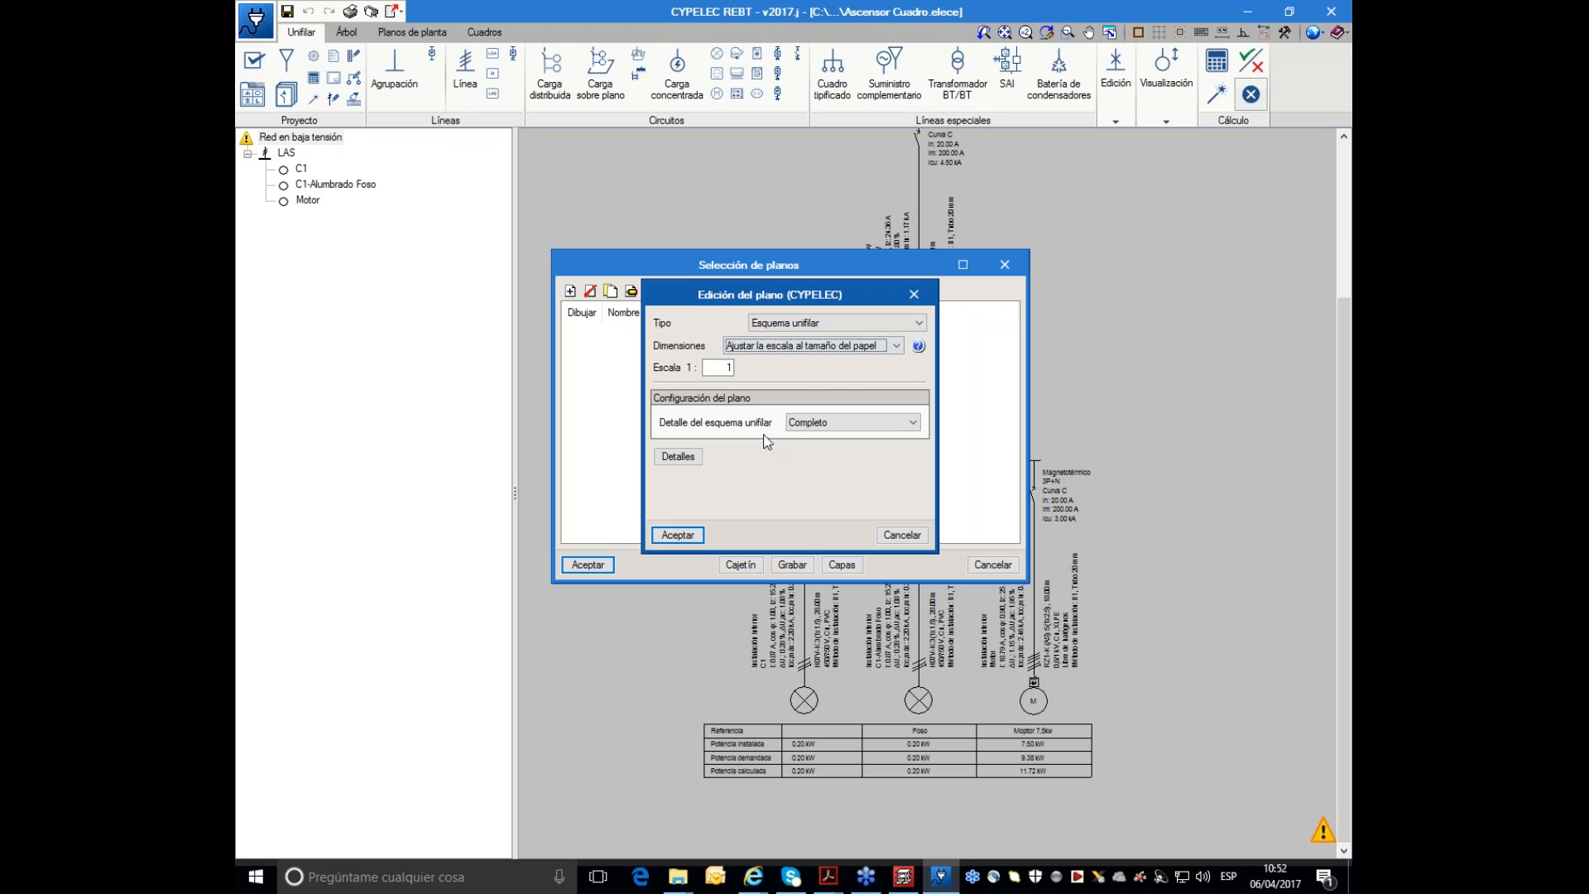
pyautogui.click(676, 535)
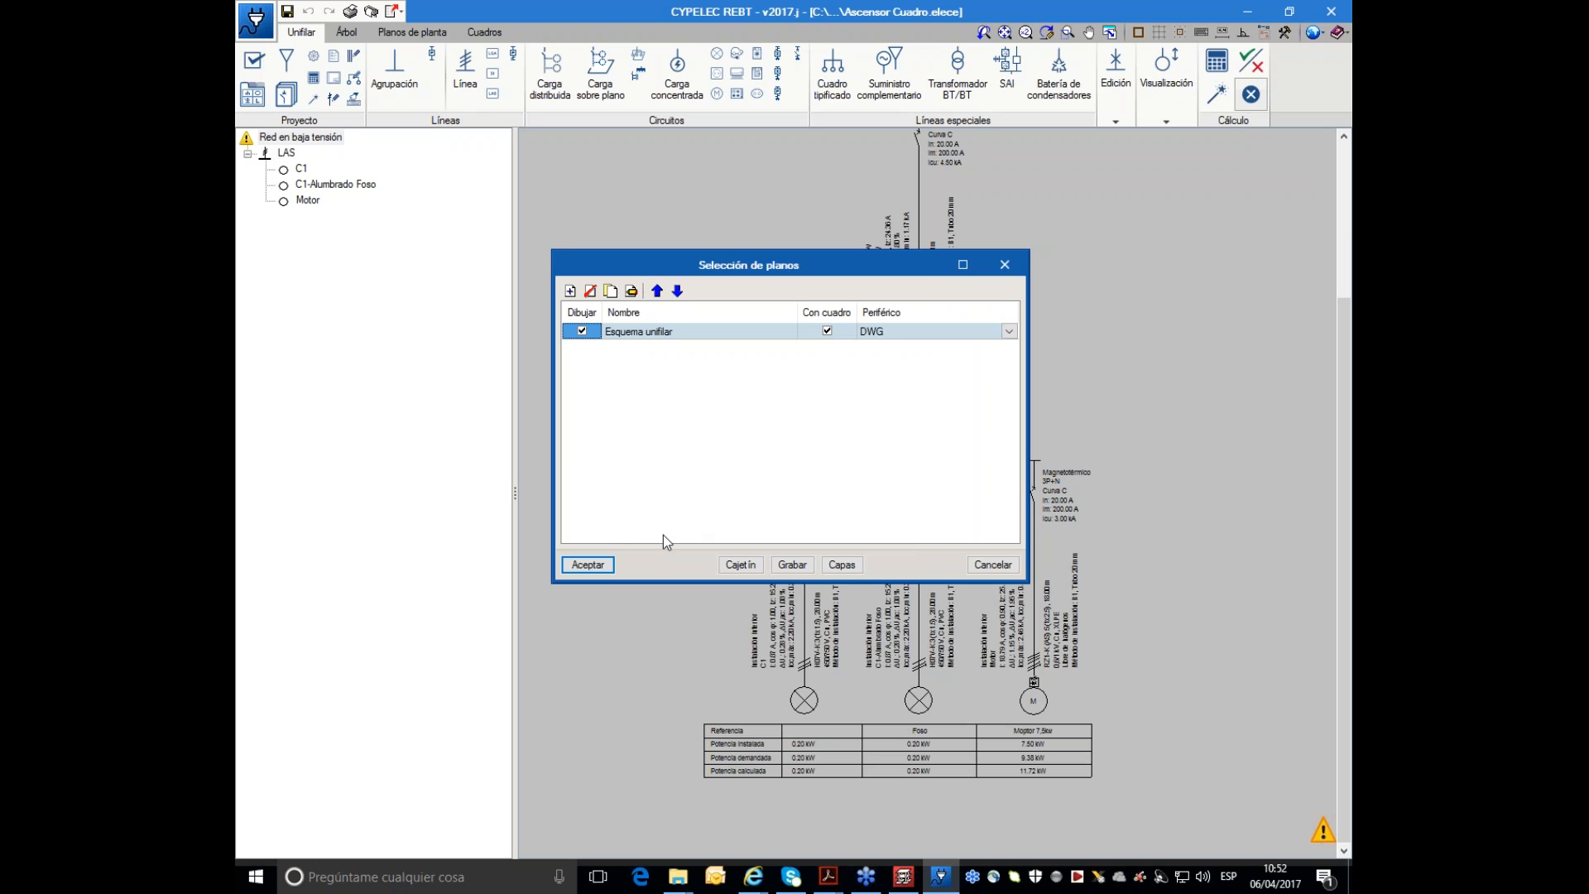
# - Compose the single-line drawing for DWG without a frame and inspect the sheet with all drawings shown in detail
pyautogui.click(827, 331)
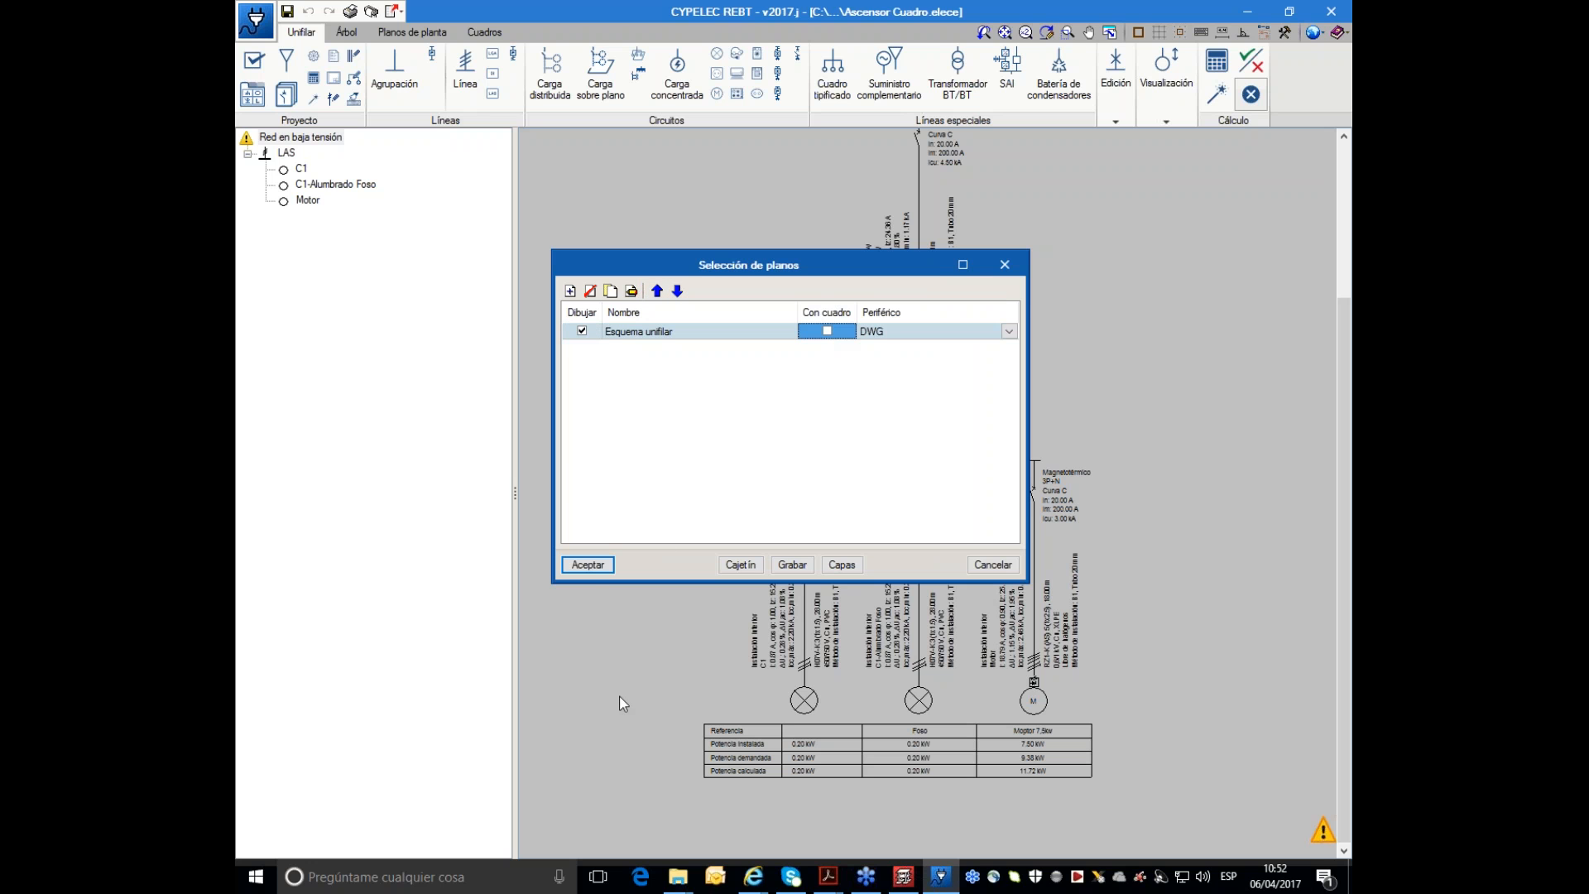
pyautogui.click(587, 565)
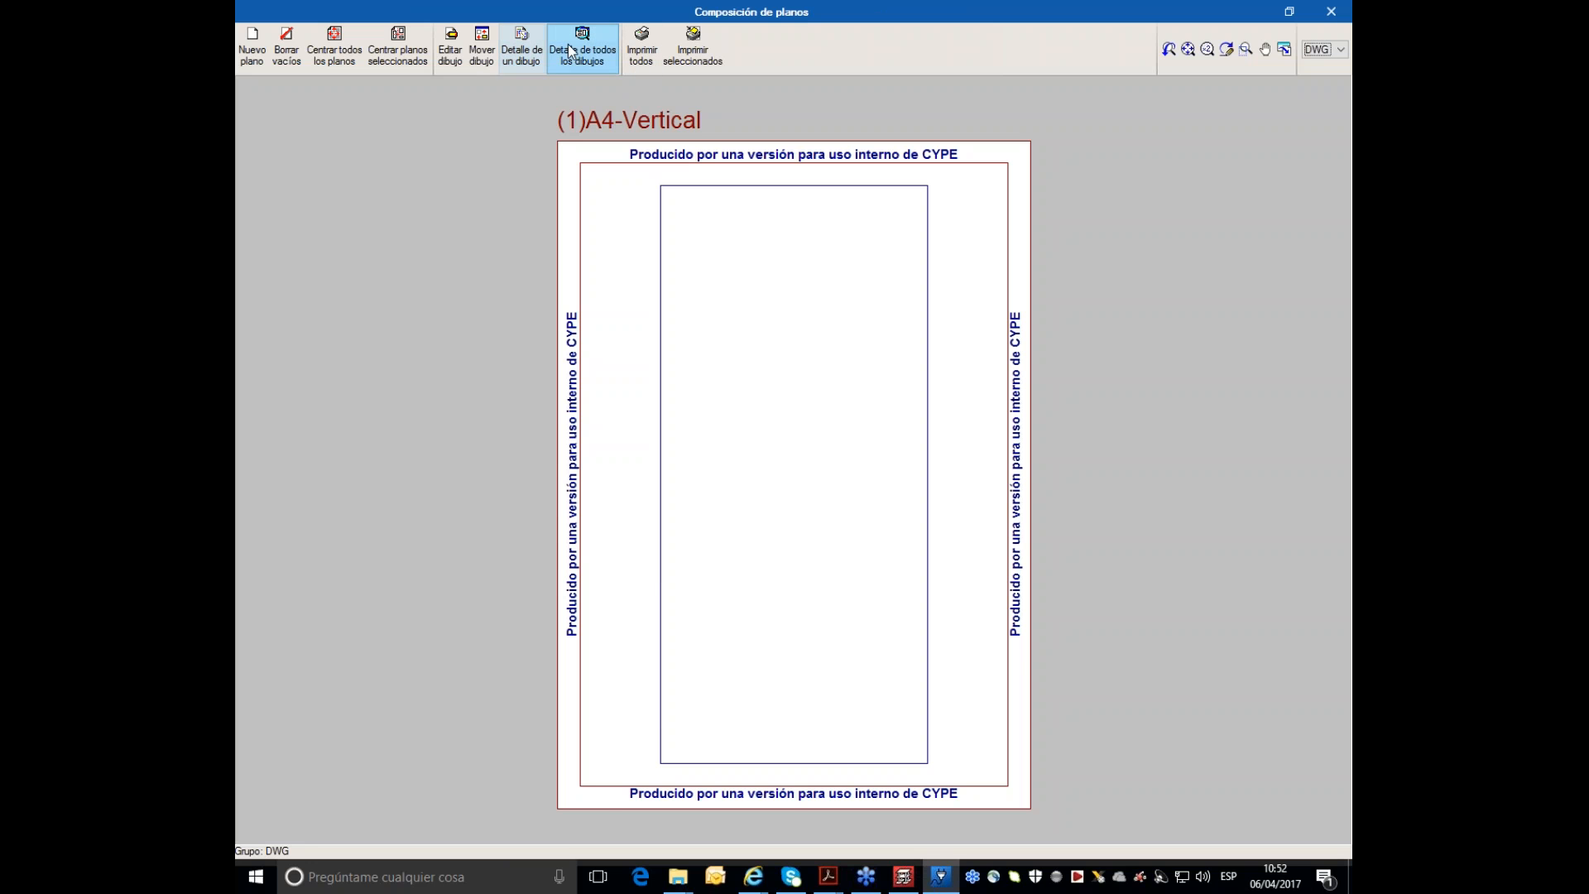
pyautogui.click(581, 42)
pyautogui.scroll(2, 861, 530)
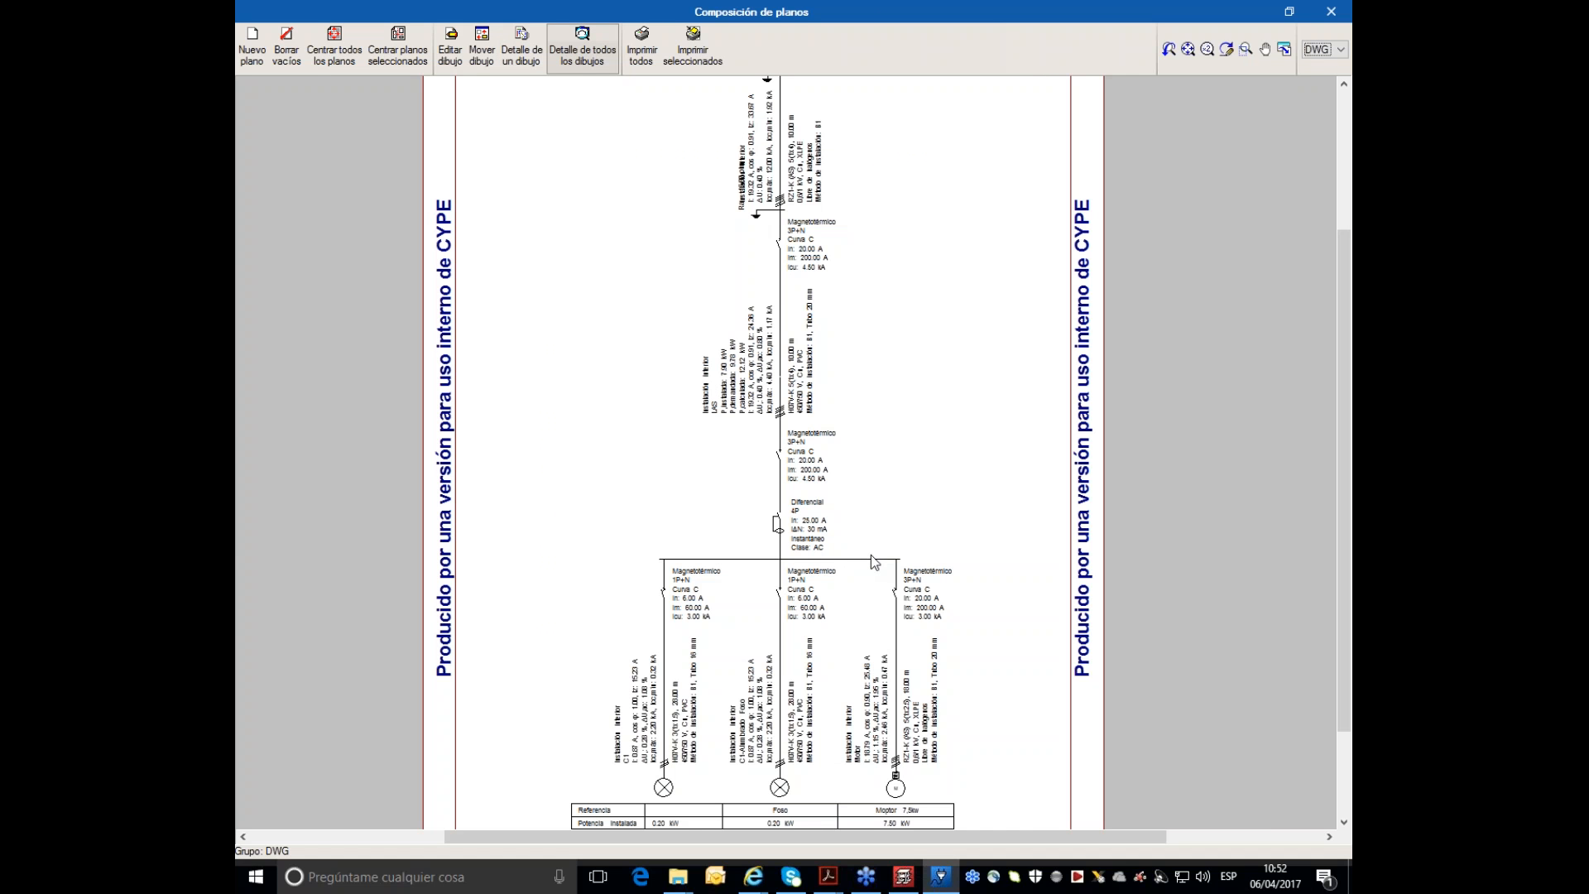
pyautogui.click(1331, 12)
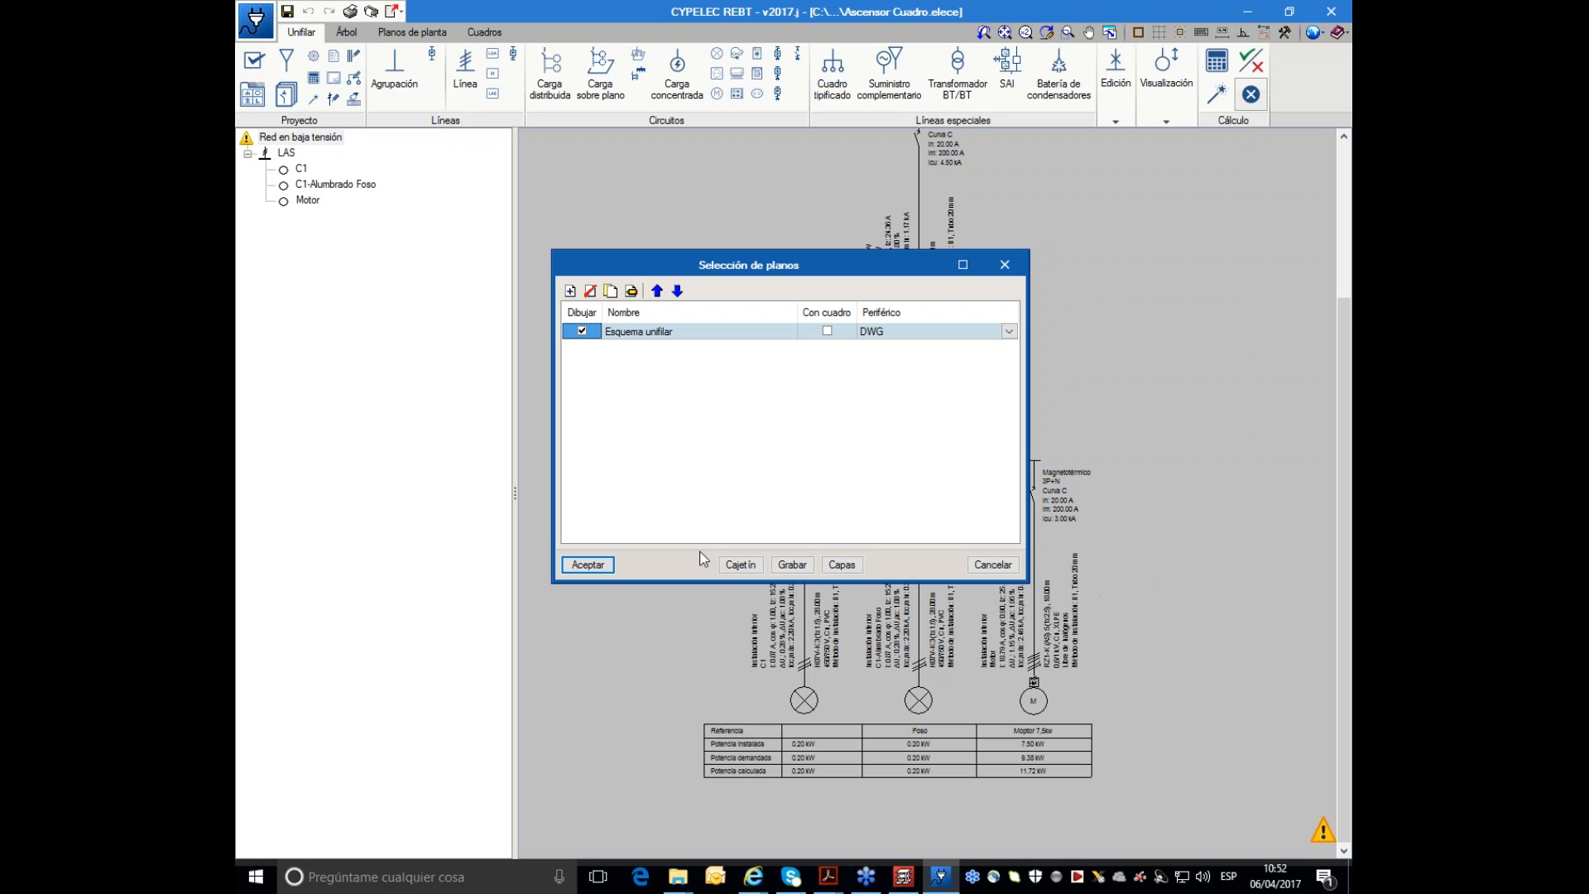
# - Recompose the drawing sheet without keeping the previous composition, and leave the drawing selection
pyautogui.click(588, 565)
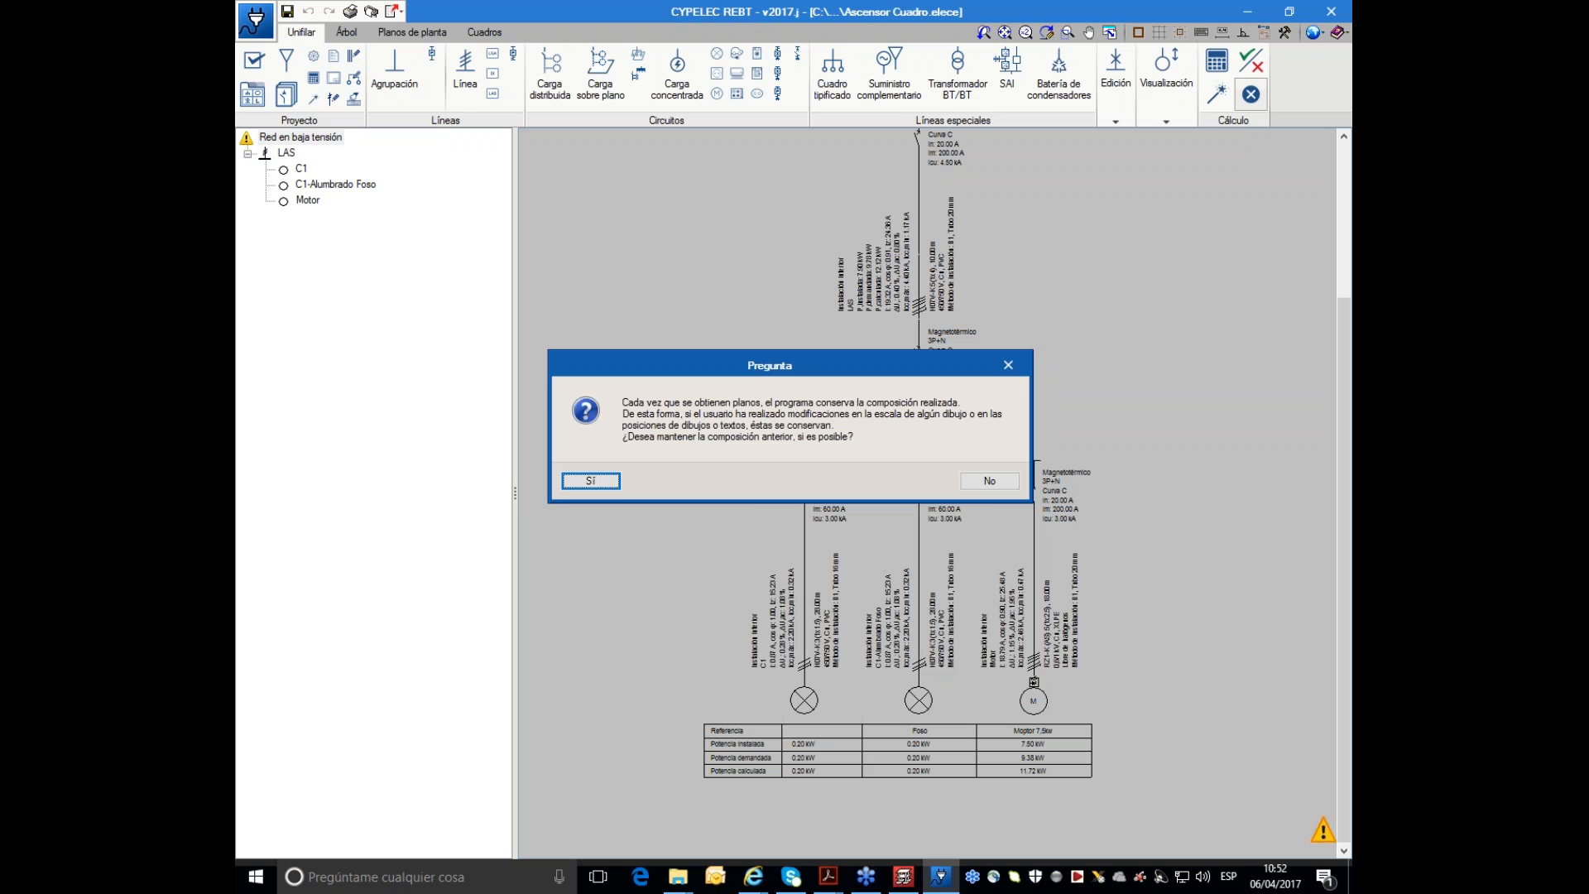
pyautogui.click(998, 483)
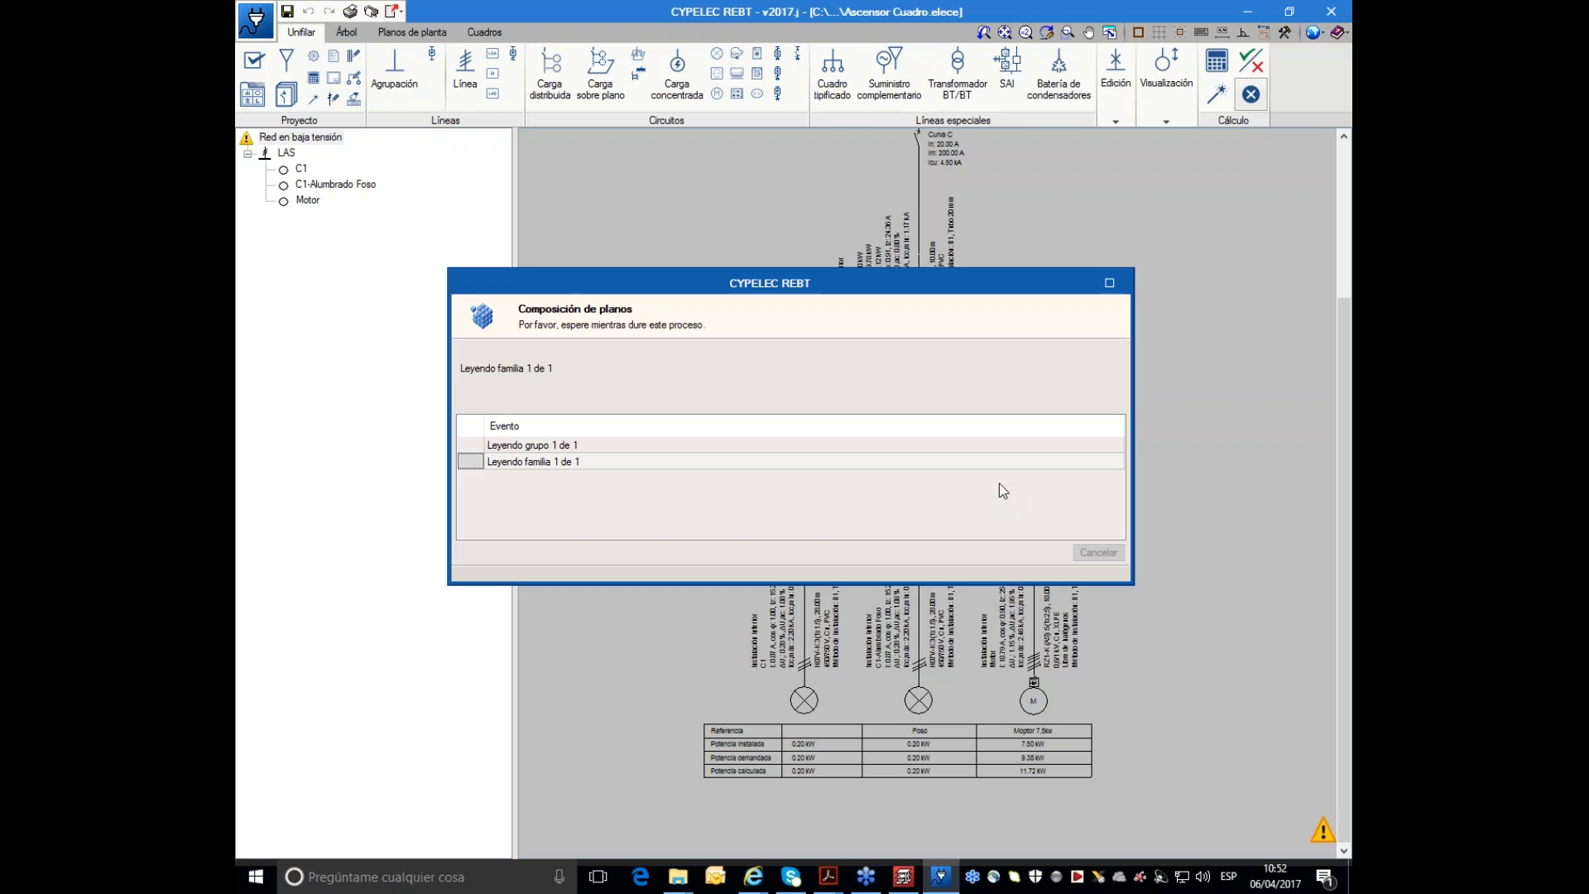
pyautogui.click(1331, 11)
pyautogui.click(993, 564)
# - View the element libraries, starting with the standard panels, and close them without adding anything
pyautogui.moveTo(1148, 361); pyautogui.dragTo(1144, 560, button='middle')
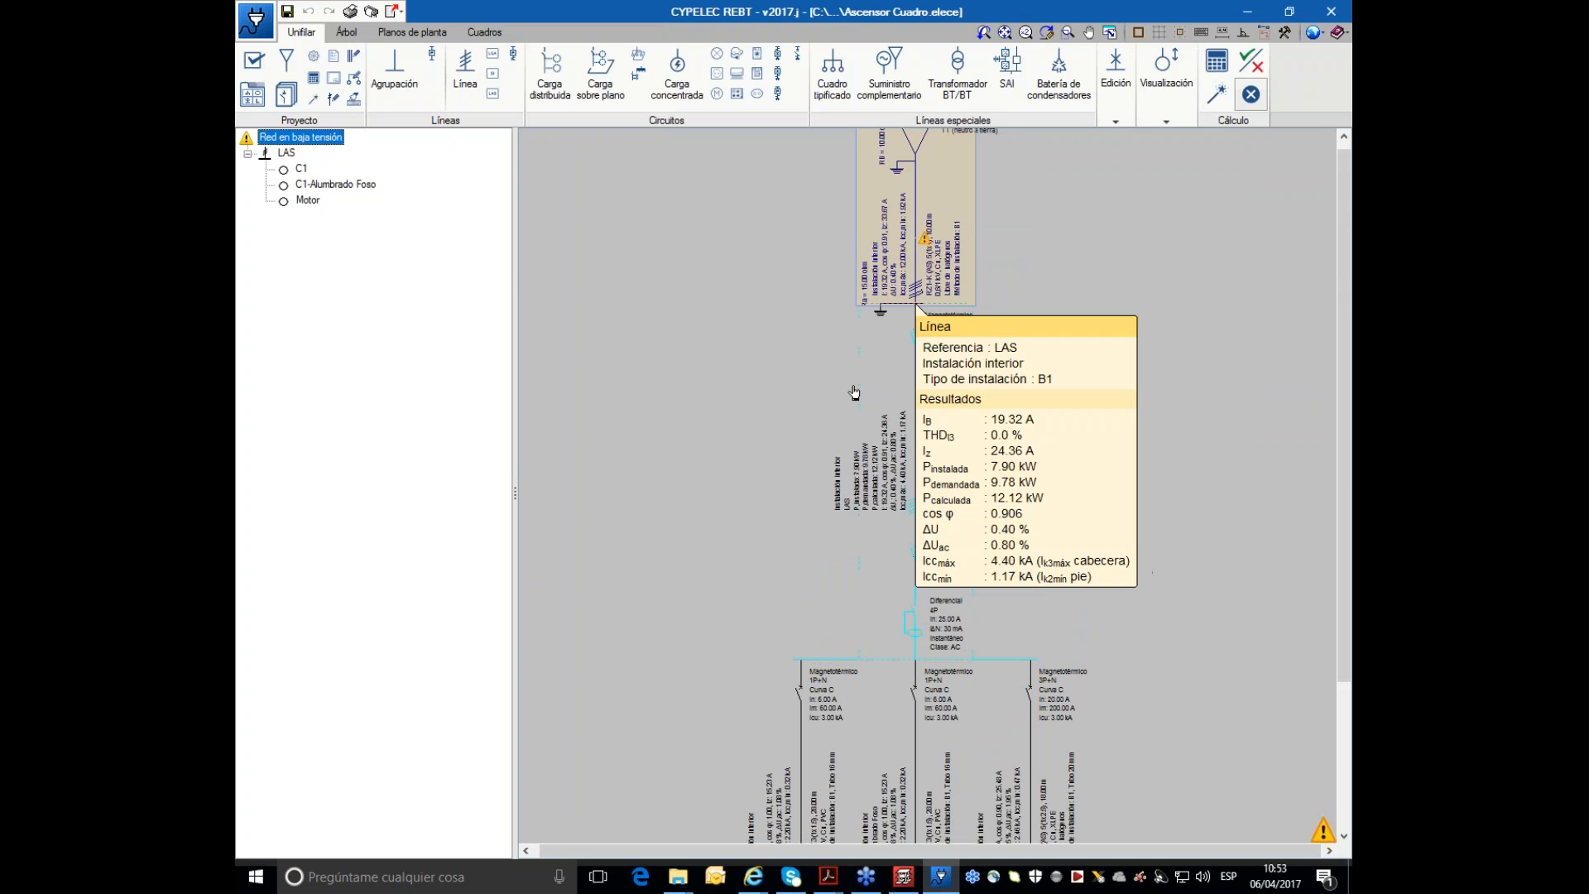
pyautogui.click(253, 94)
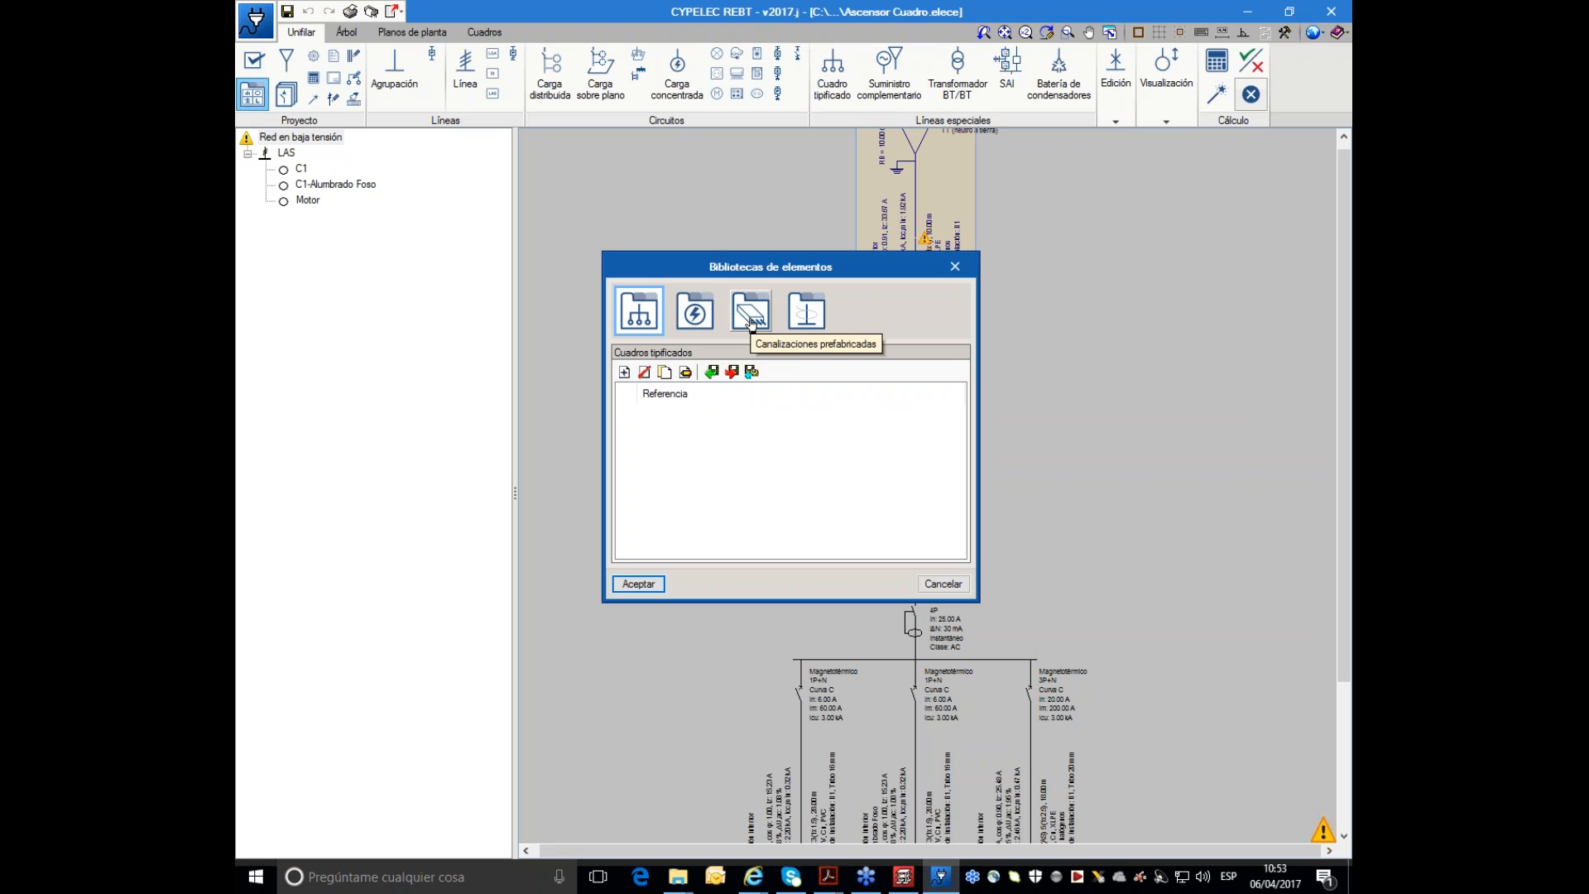
pyautogui.click(966, 585)
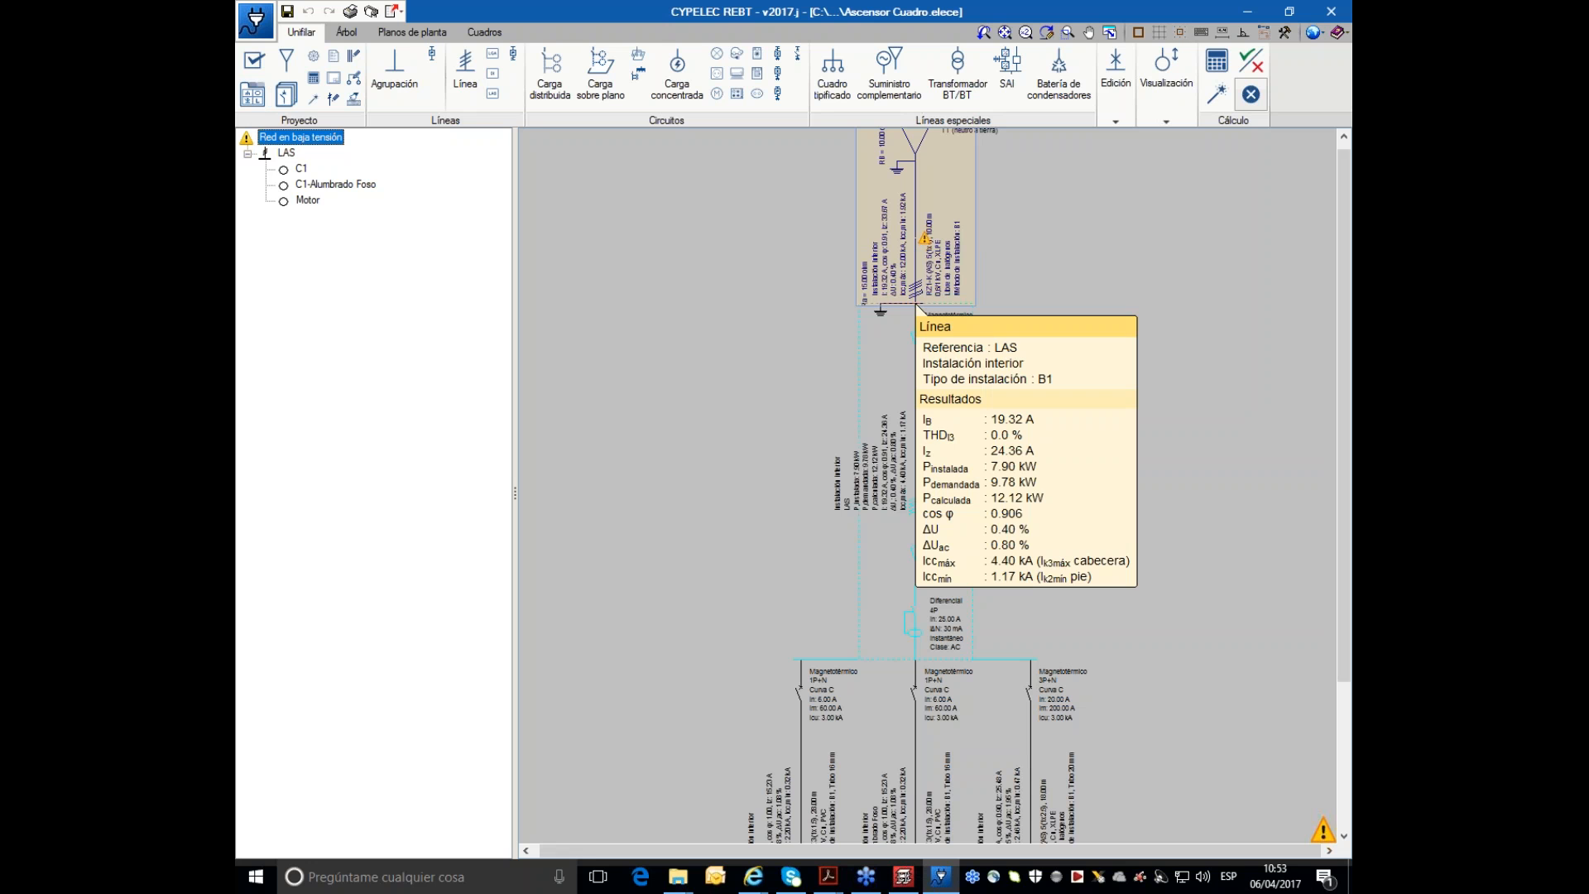
# - Open the project file manager, saving the data of the current Ascensor Cuadro project
pyautogui.click(257, 33)
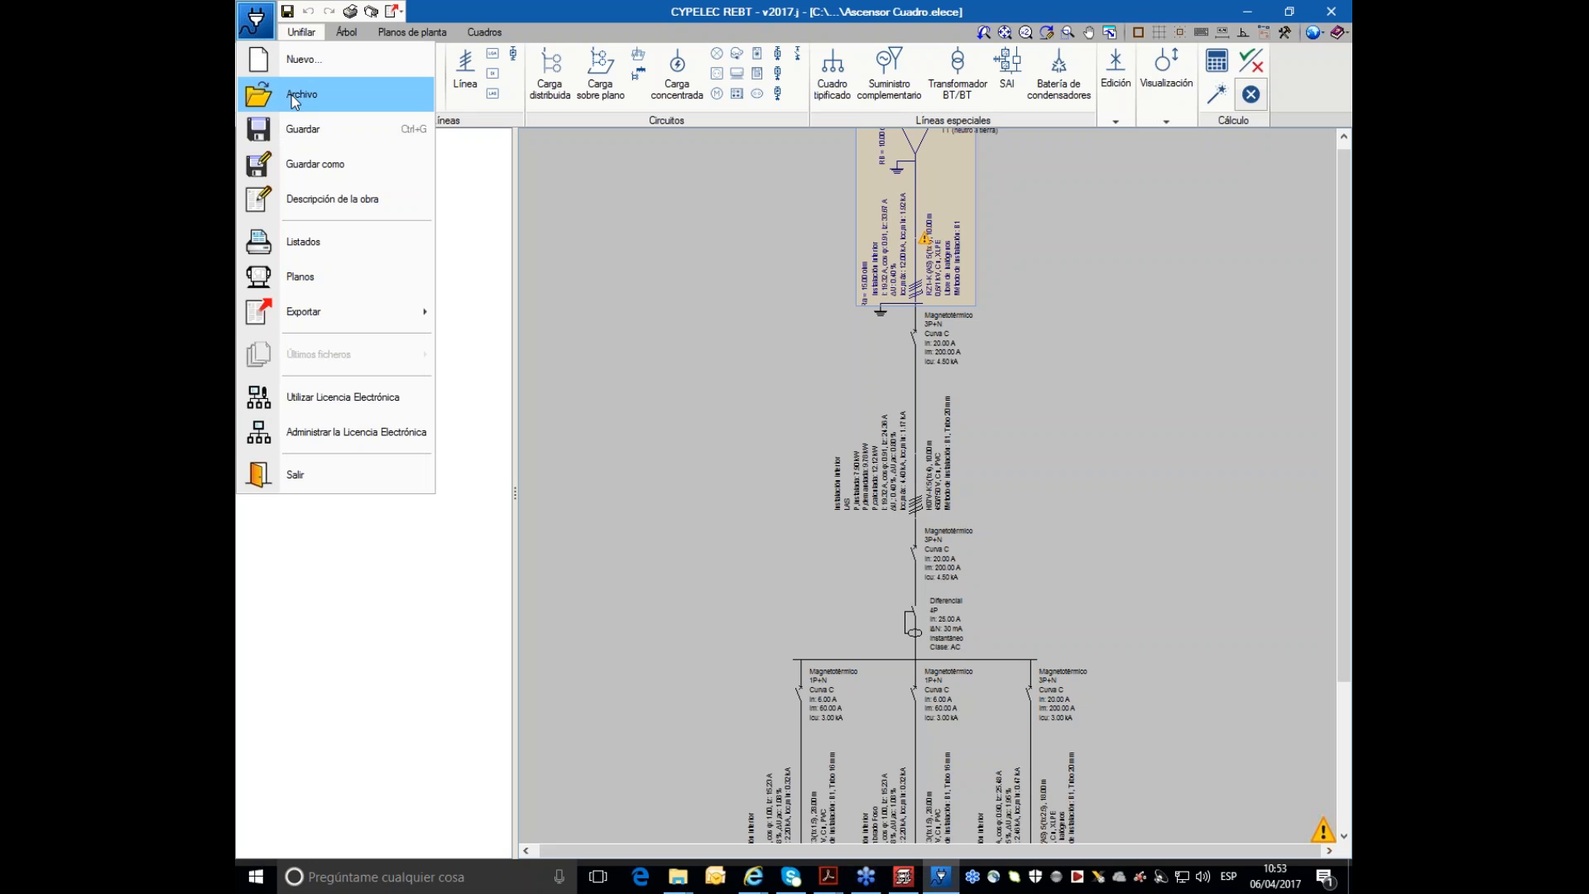
pyautogui.click(291, 94)
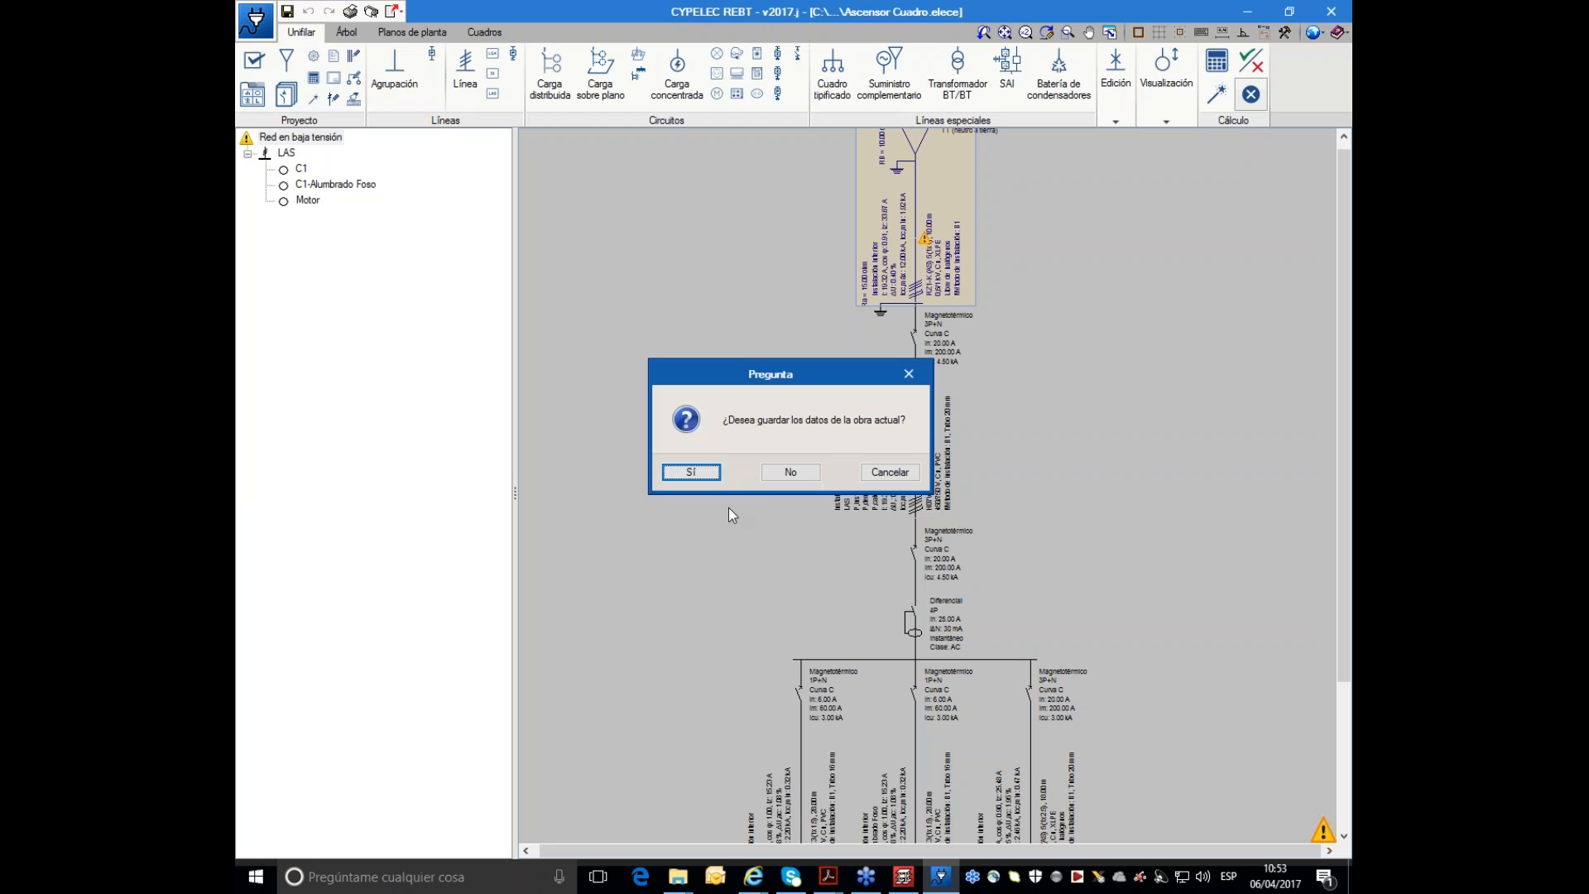
pyautogui.click(690, 470)
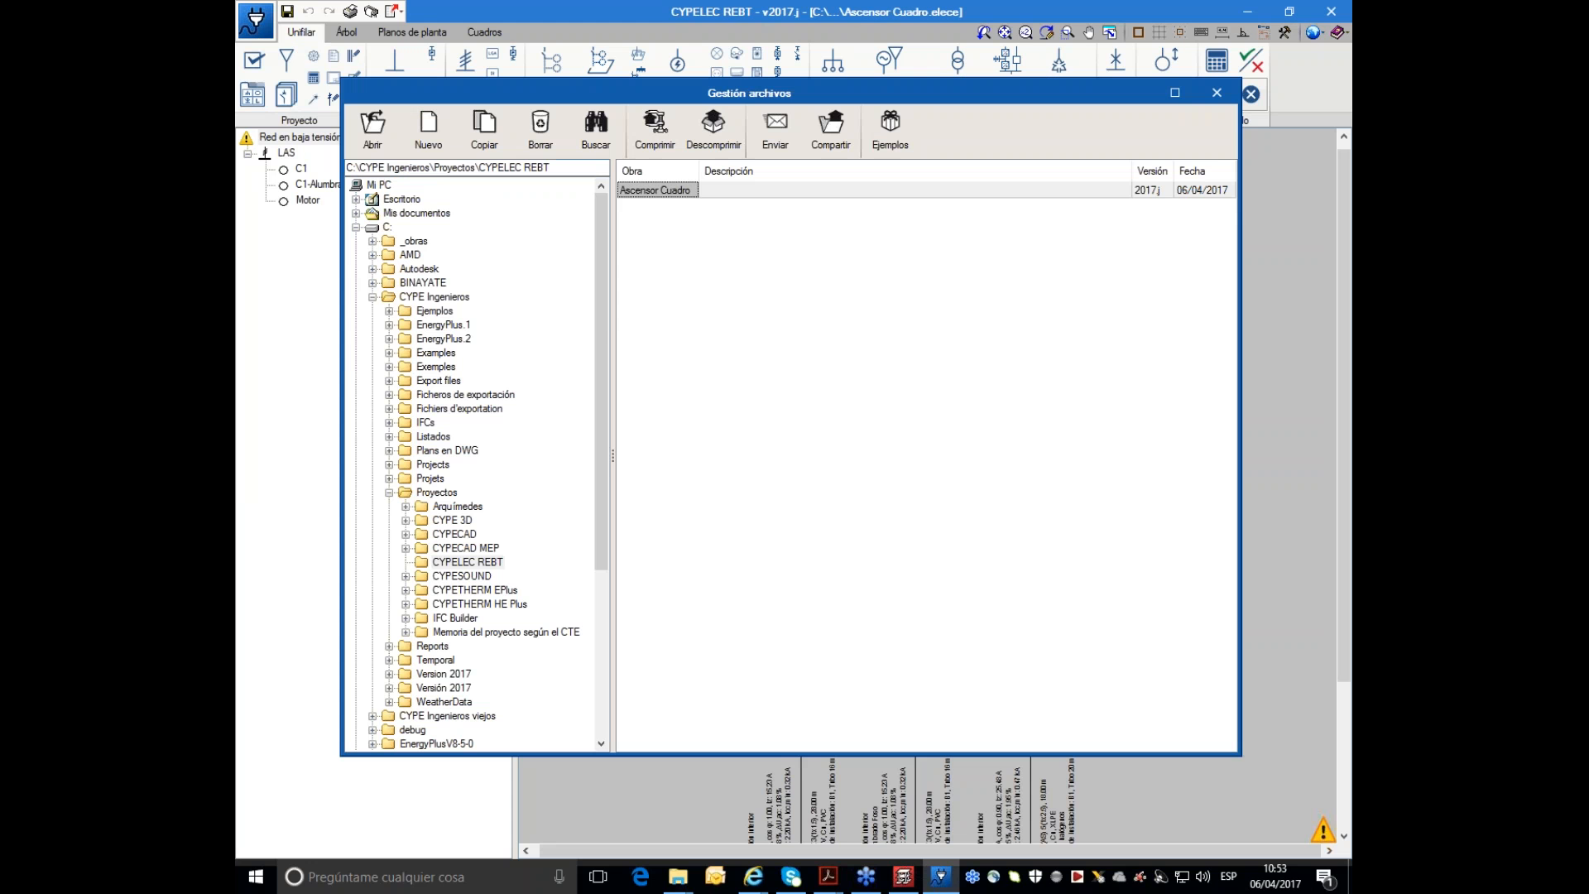
# - Open the project Rehabilitacion_Ascensor_Plurifamiliar_SIN_Ascensor_Inicial from the Proyecto_Electrico_Definitivo folder on the desktop
pyautogui.click(356, 199)
pyautogui.click(397, 200)
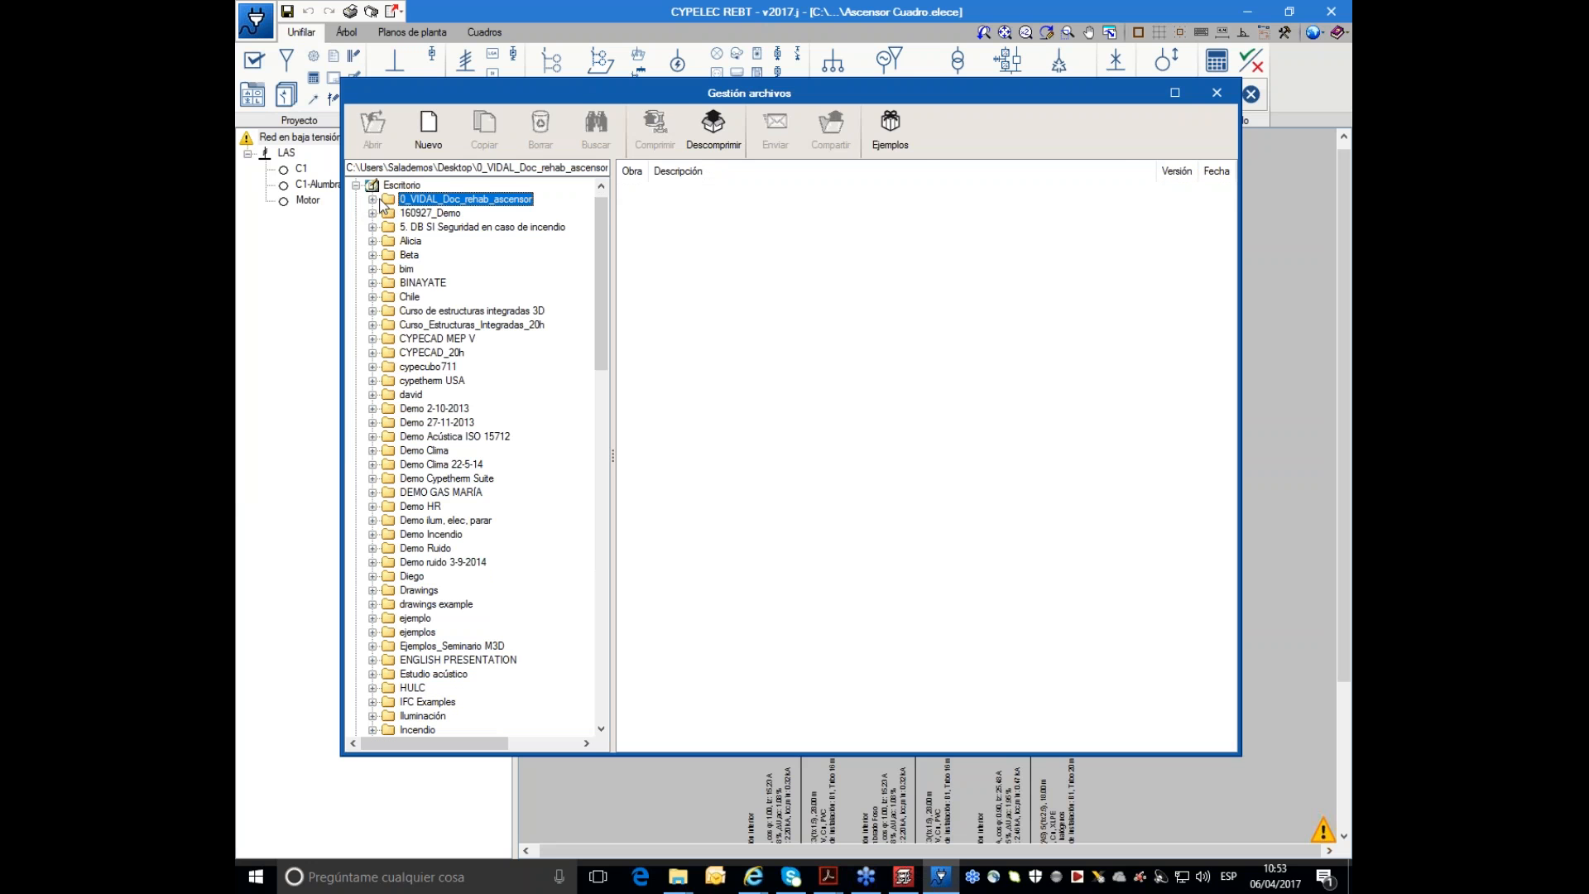
pyautogui.click(372, 199)
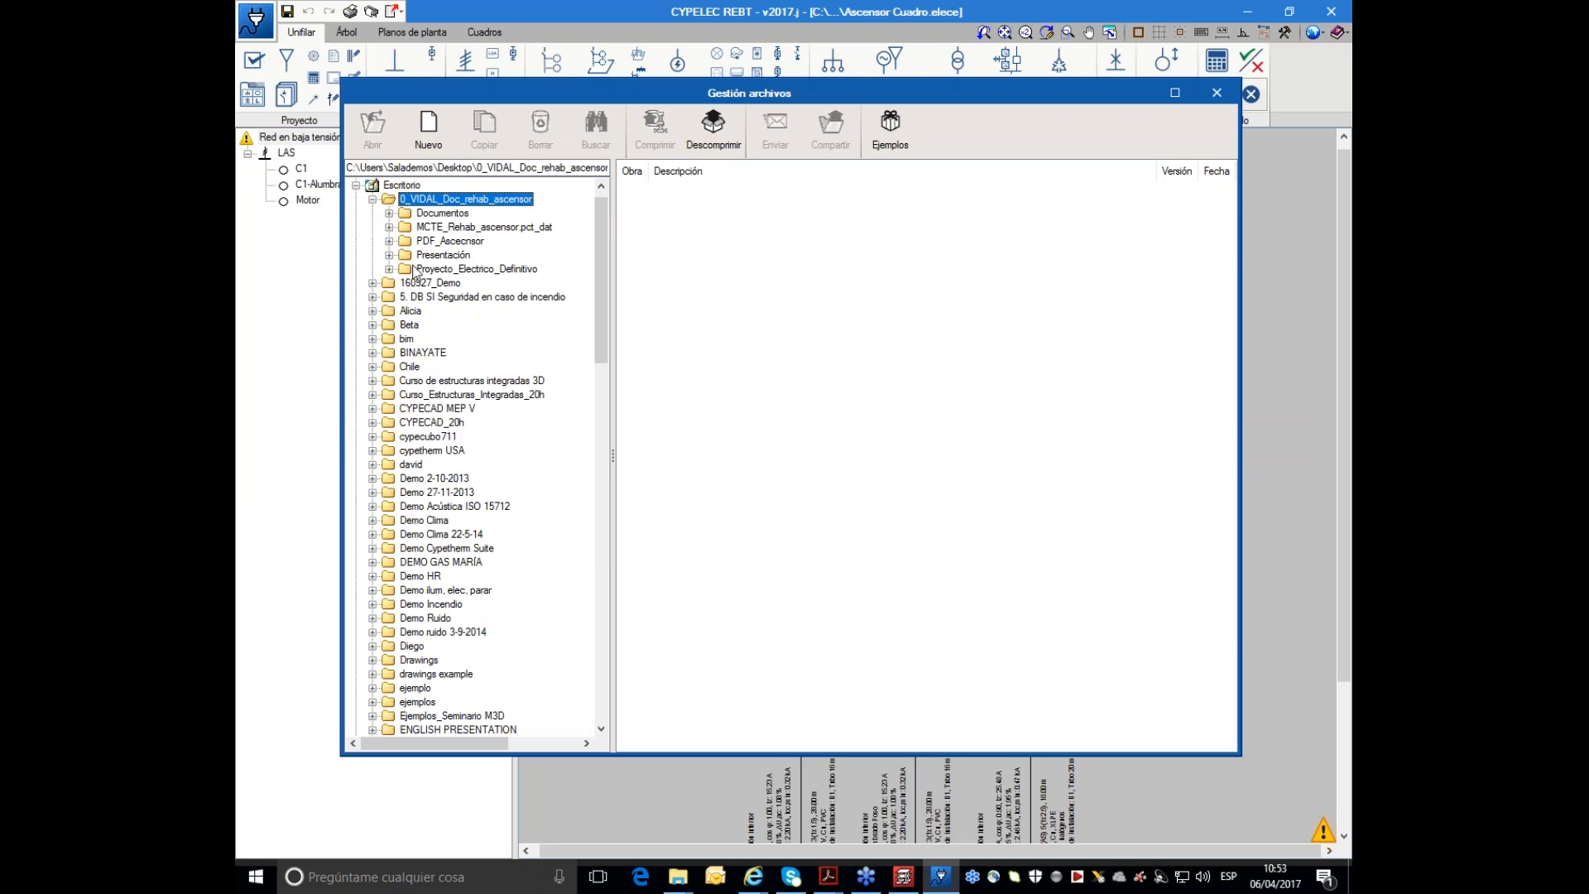
pyautogui.click(418, 270)
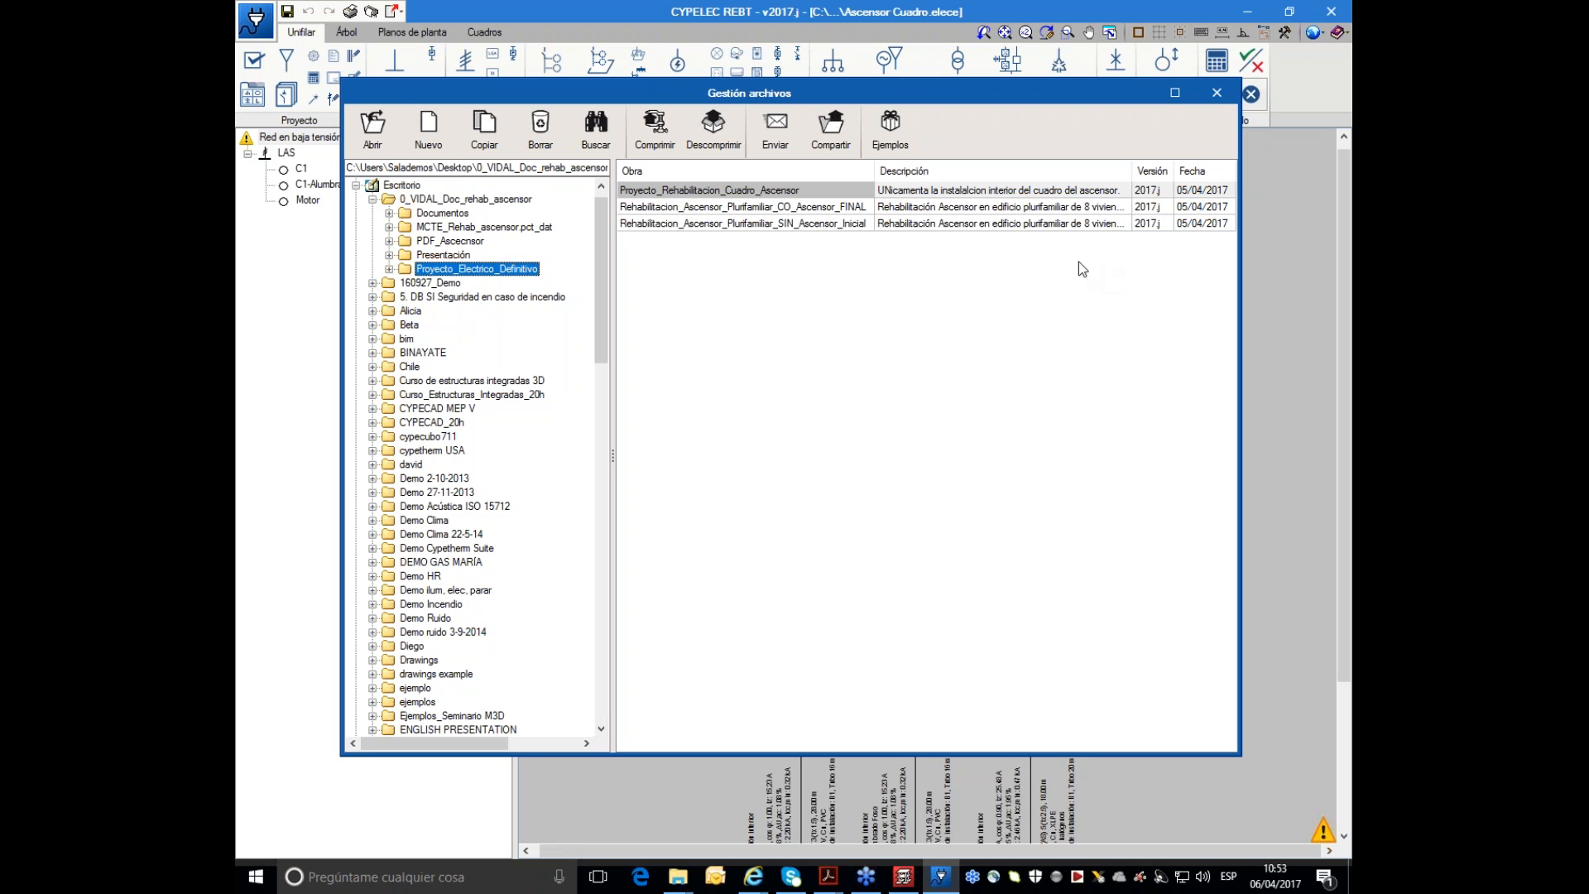
pyautogui.click(838, 222)
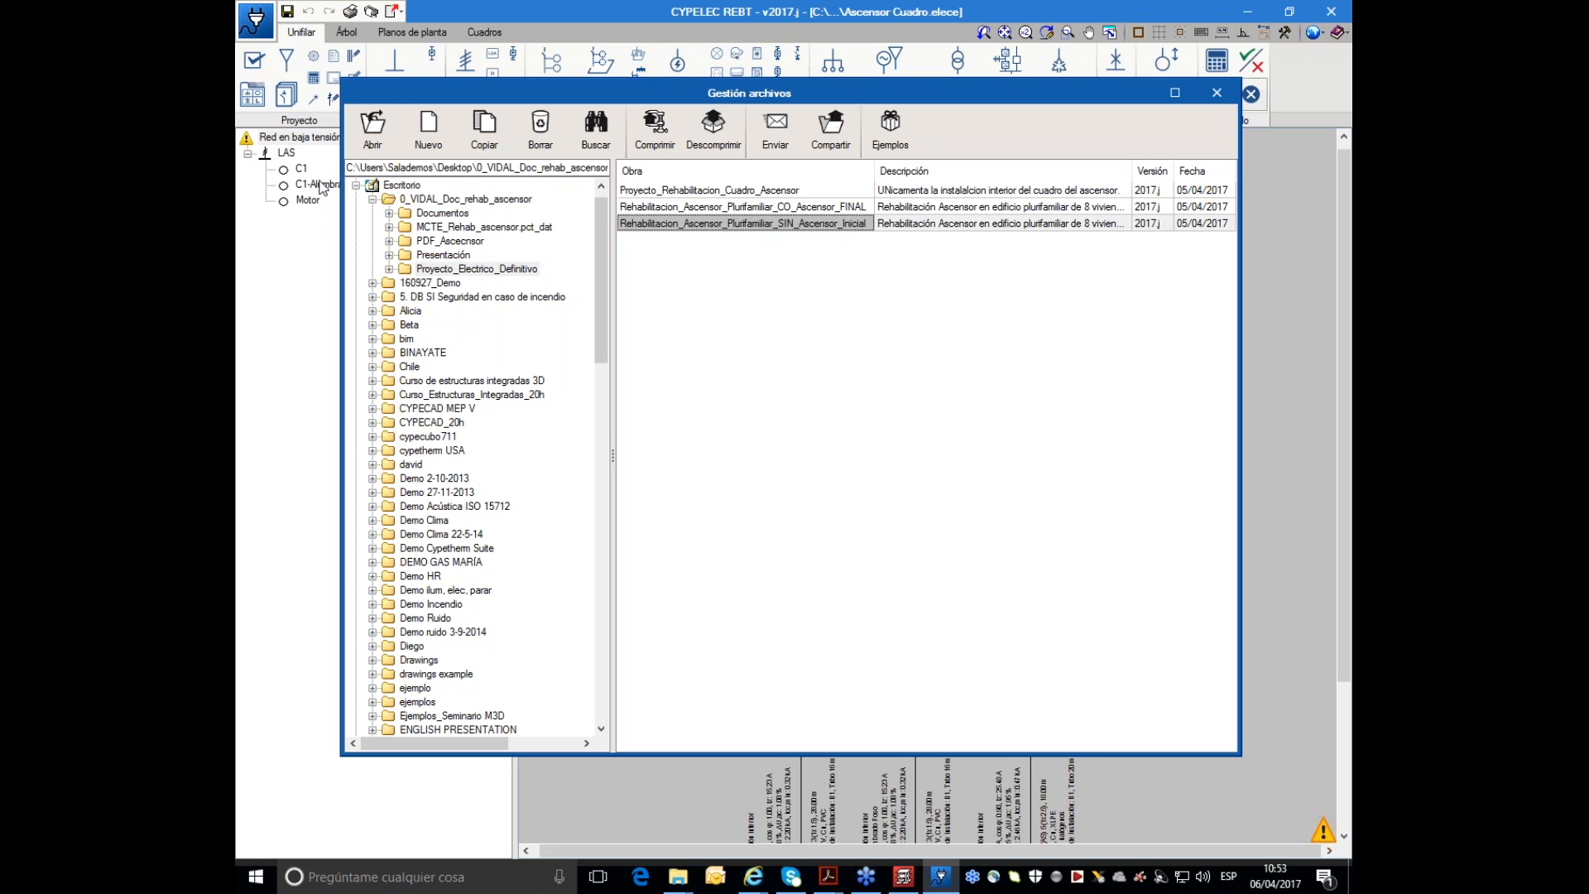
pyautogui.click(370, 132)
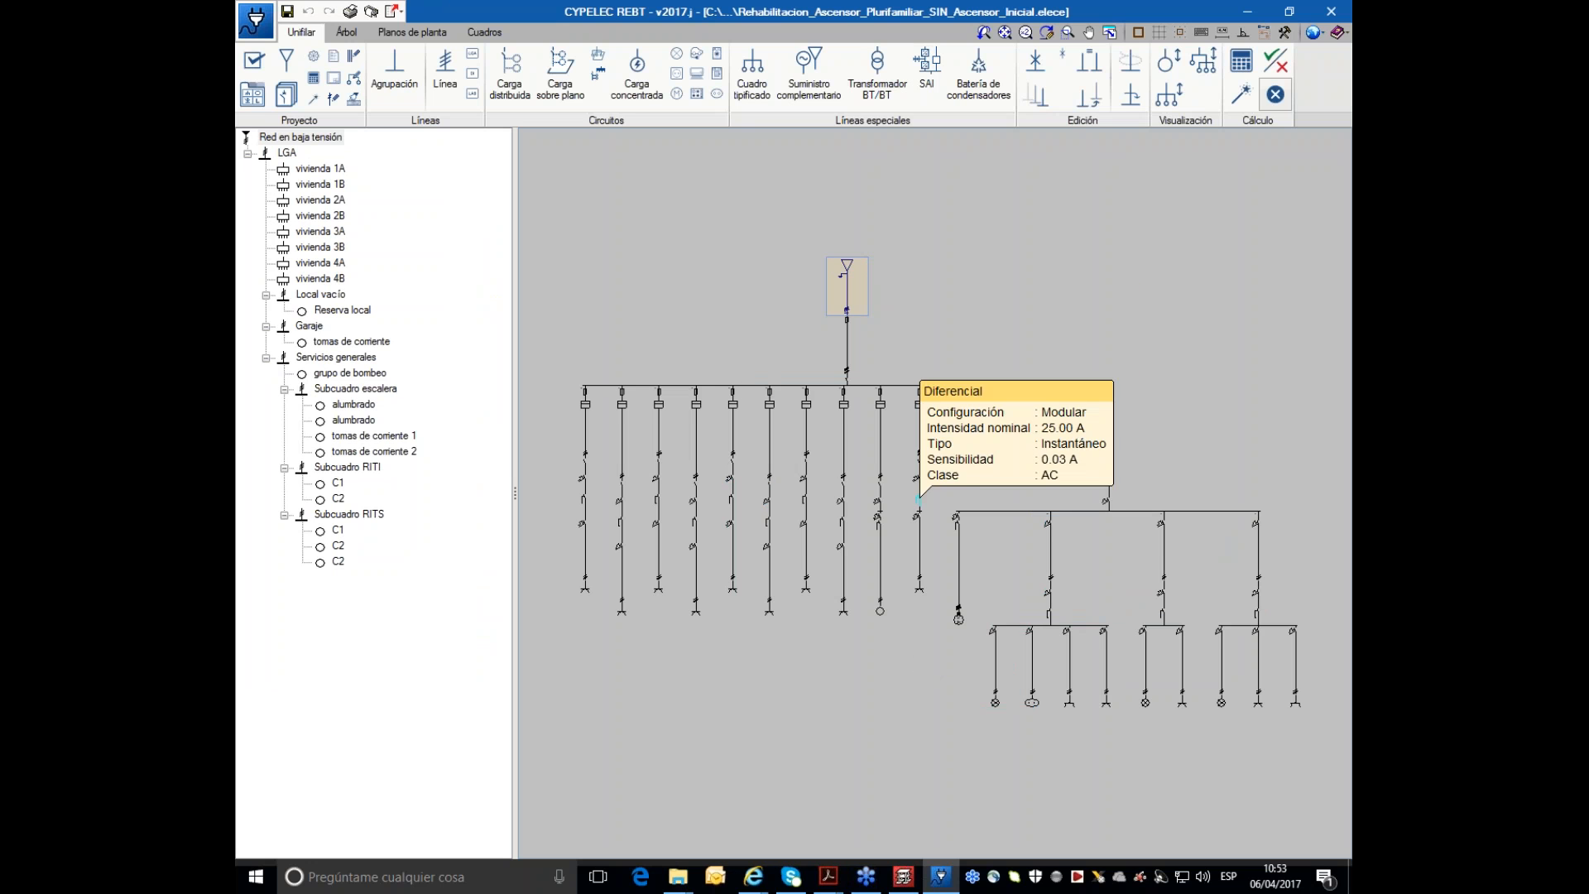
# - Check the building's supply settings without changing them, and inspect the general services branch and its subpanels in the single-line diagram
pyautogui.click(286, 59)
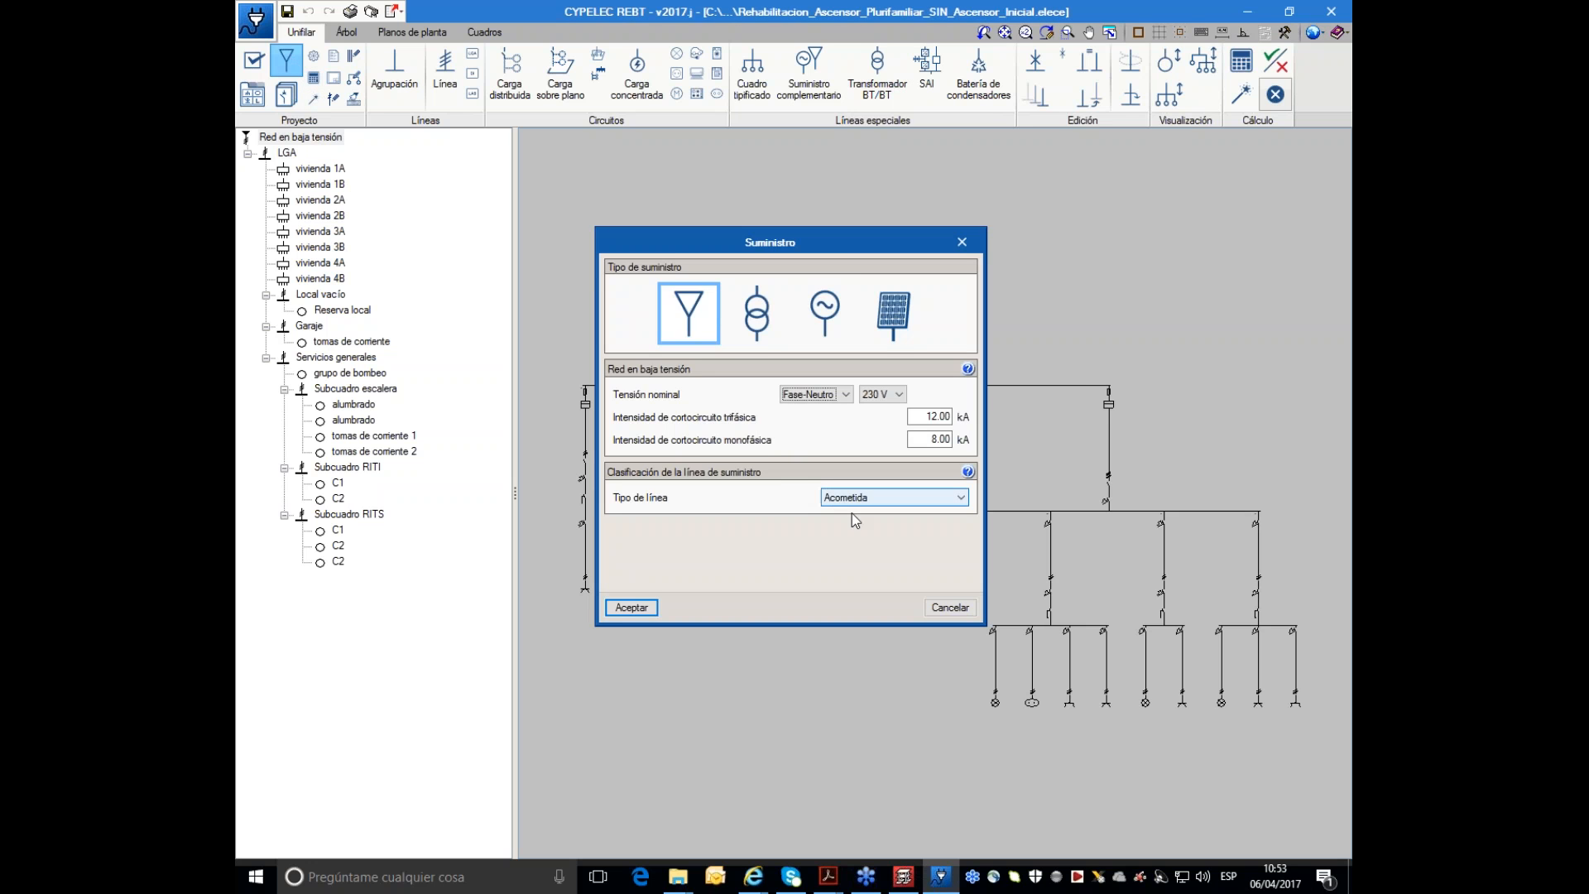
pyautogui.click(956, 611)
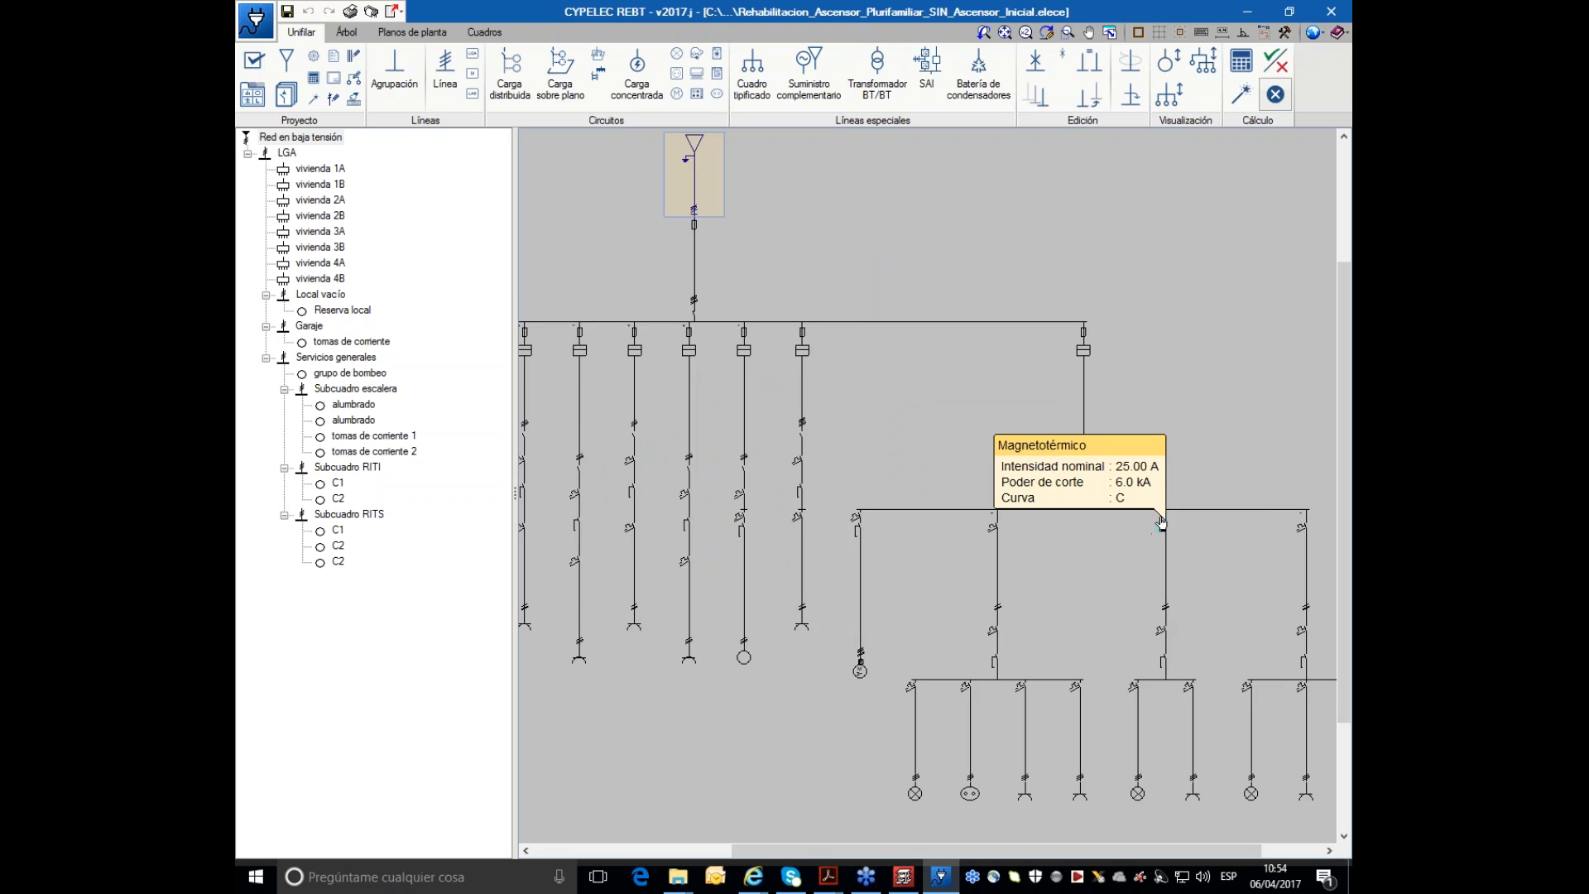
pyautogui.scroll(3, 1163, 519)
pyautogui.moveTo(1167, 442); pyautogui.dragTo(1034, 385, button='middle')
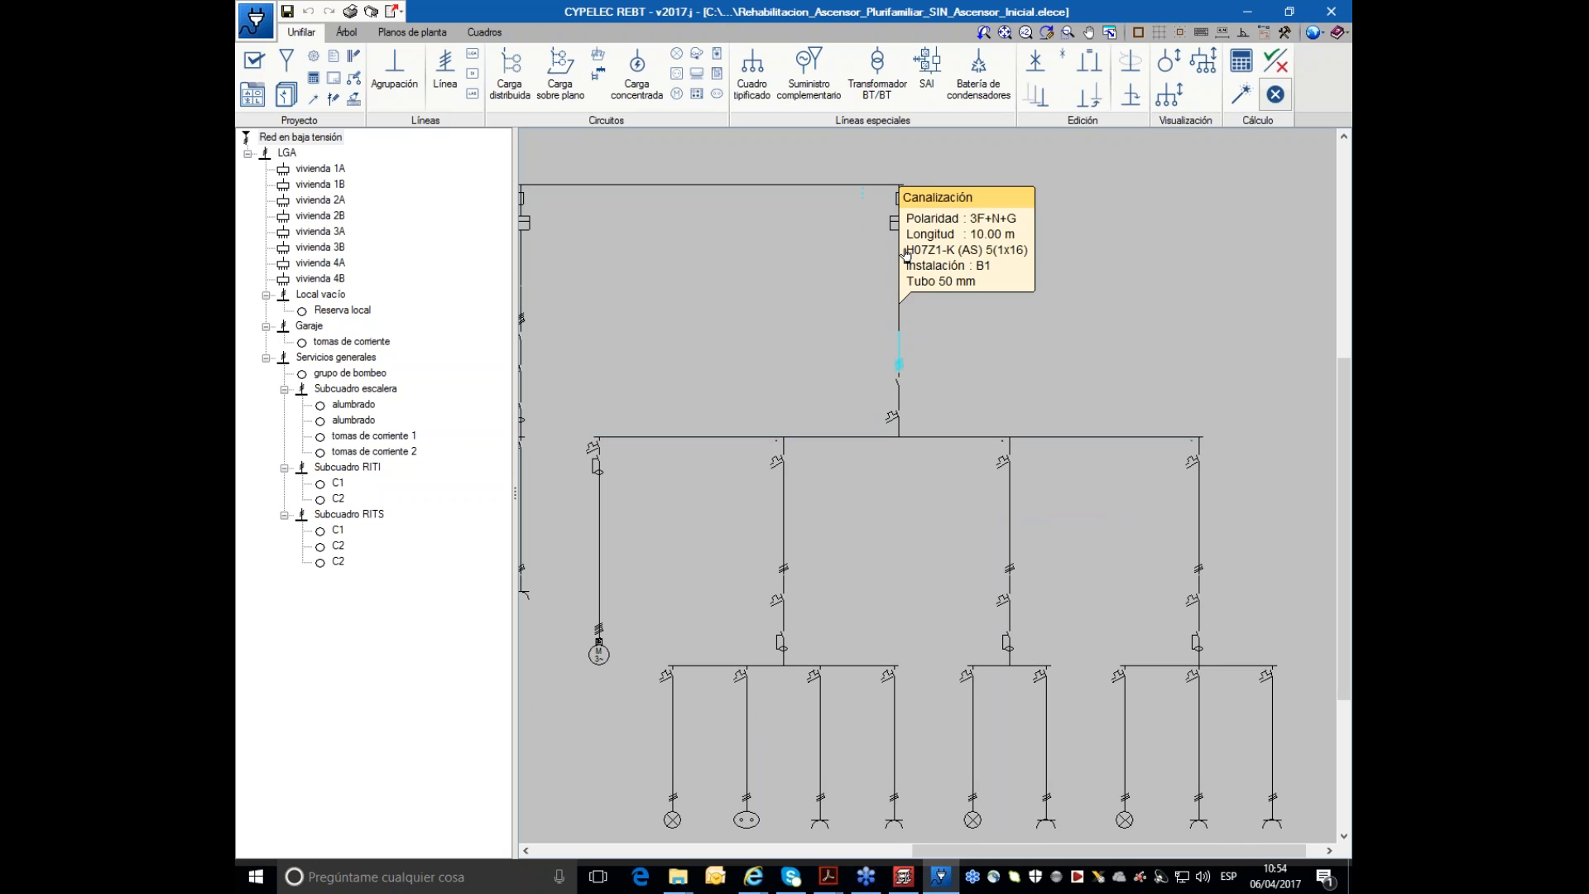
pyautogui.moveTo(1014, 517); pyautogui.dragTo(894, 356, button='middle')
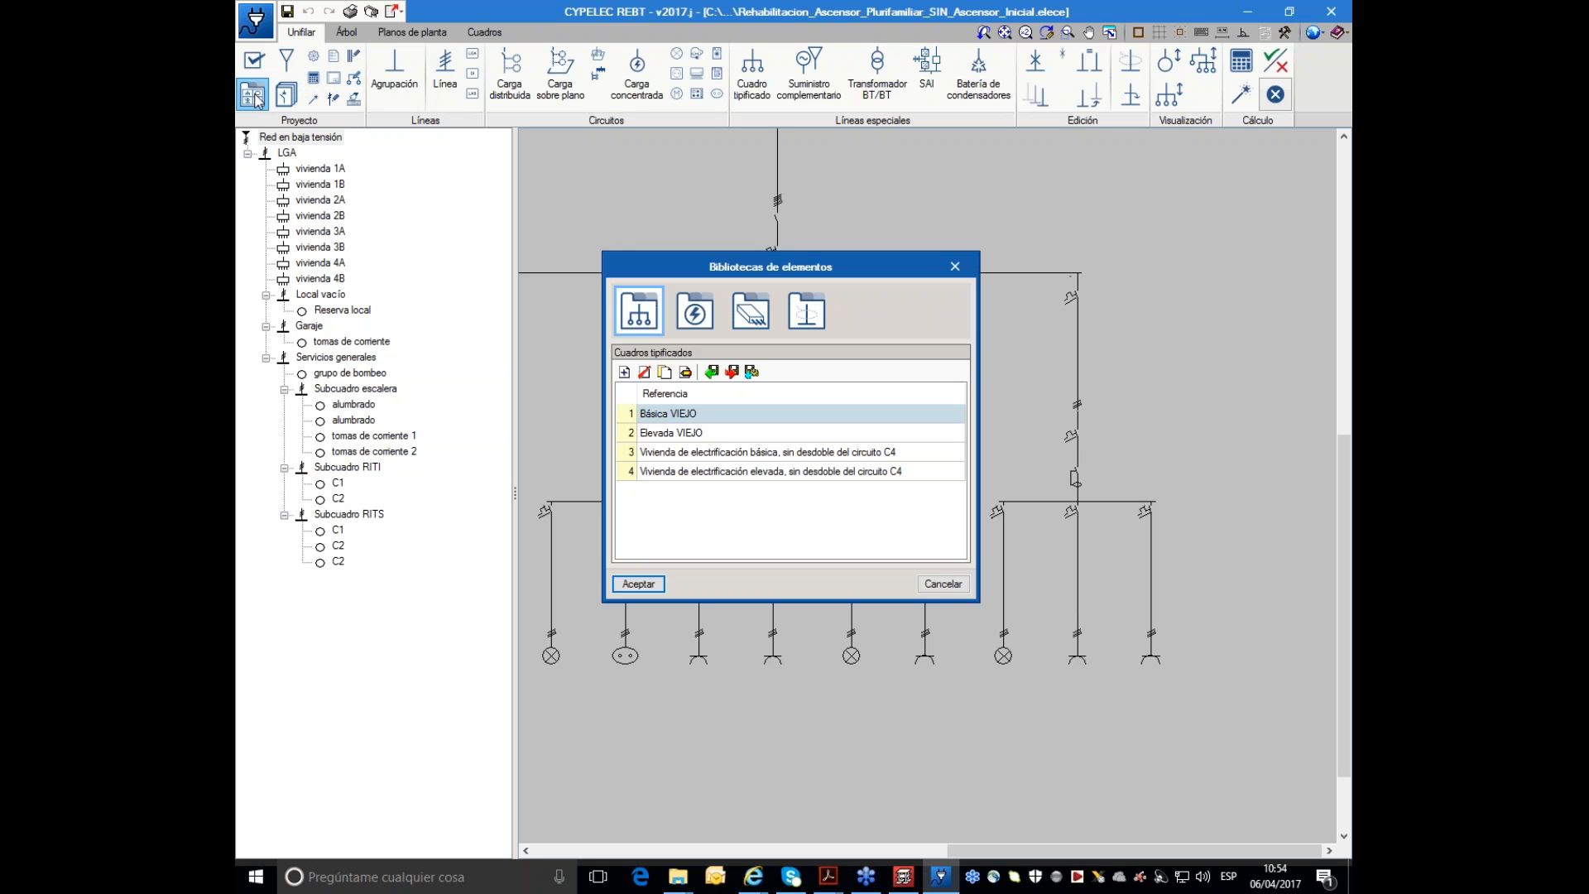
# - Try to import standard panels into the element library, and quit the program at the safety-check question
pyautogui.click(713, 374)
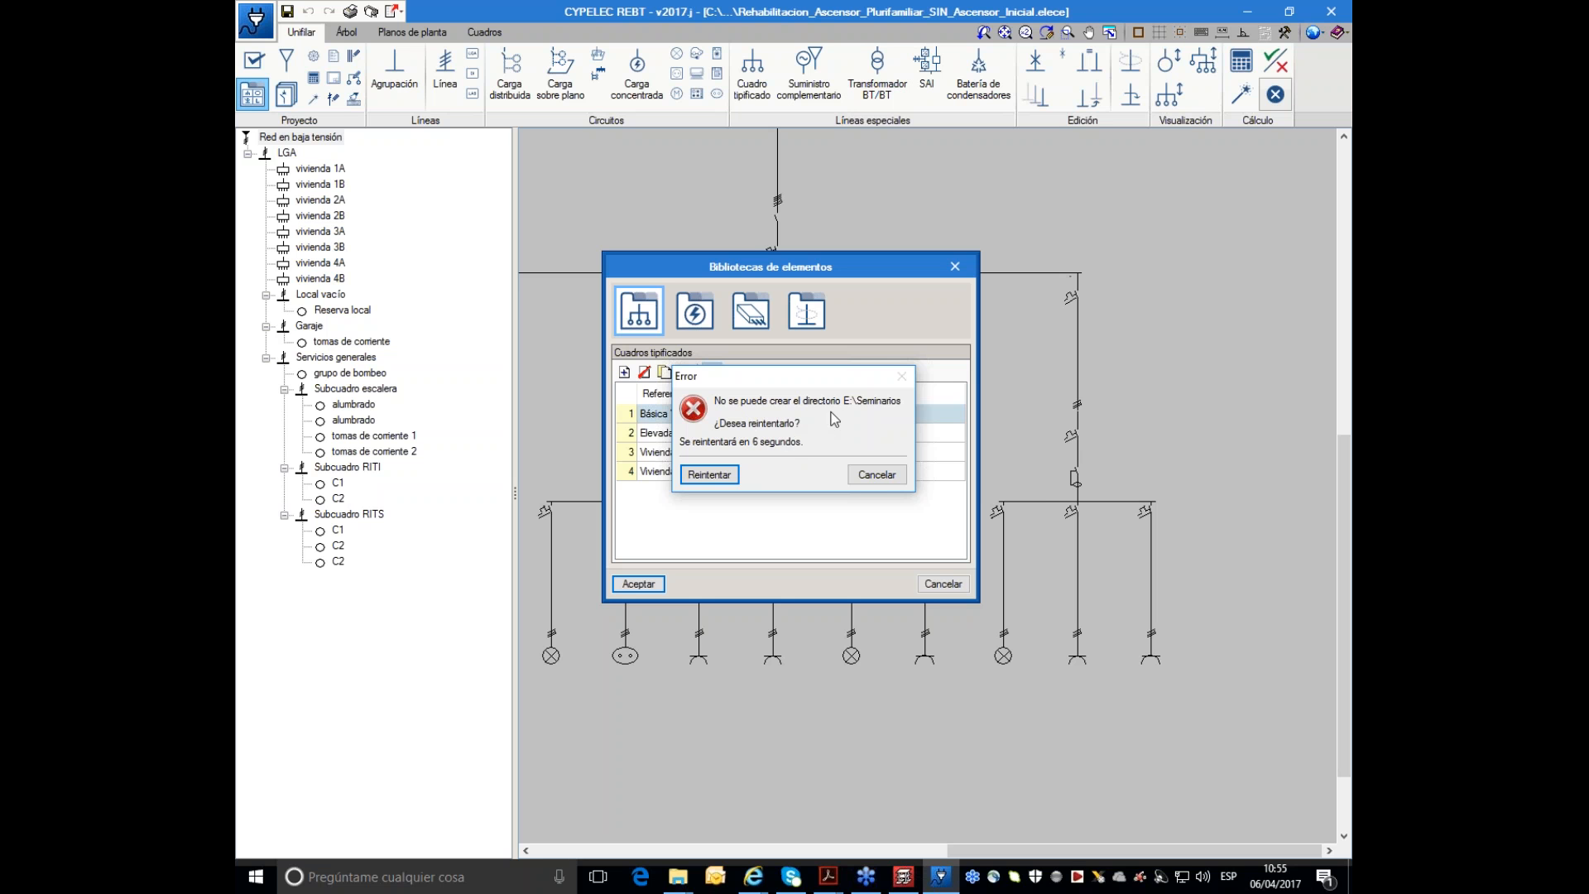
pyautogui.click(864, 477)
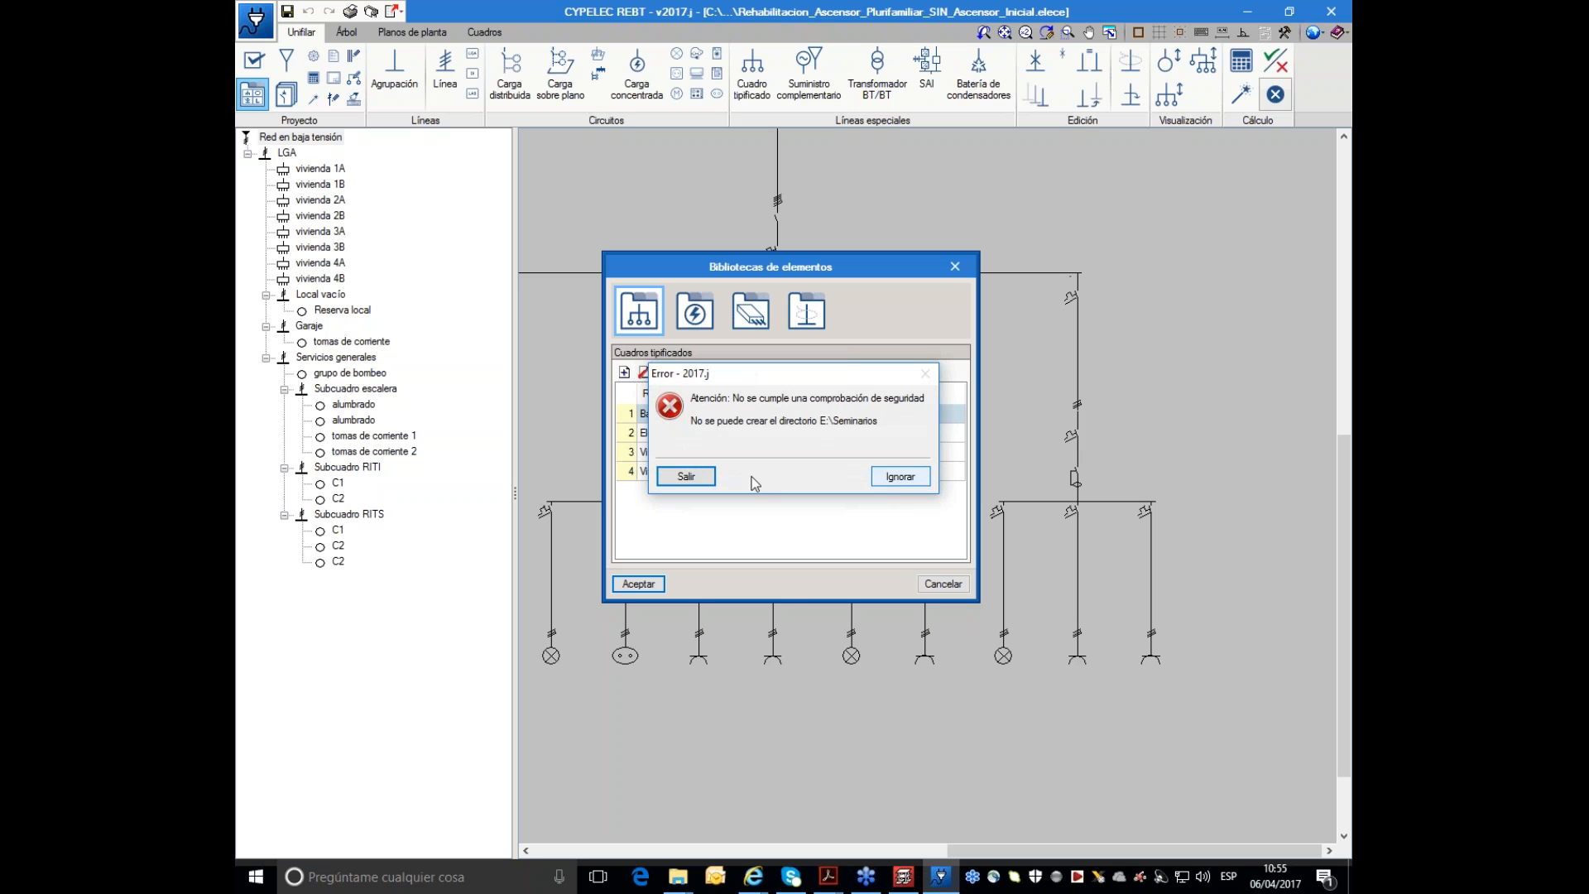
pyautogui.click(899, 477)
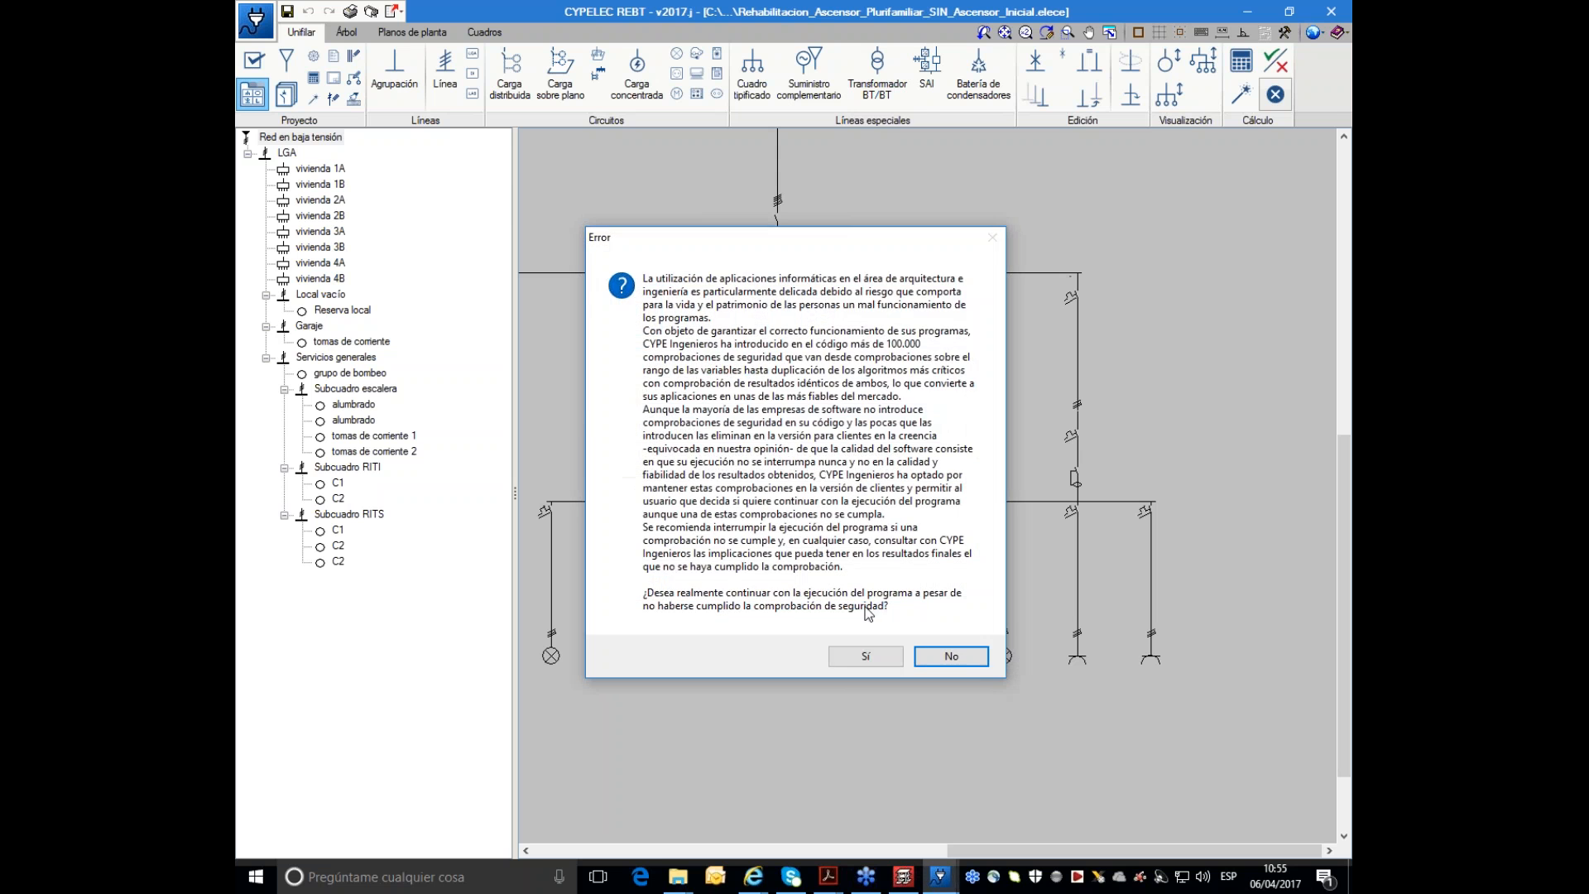
pyautogui.click(952, 656)
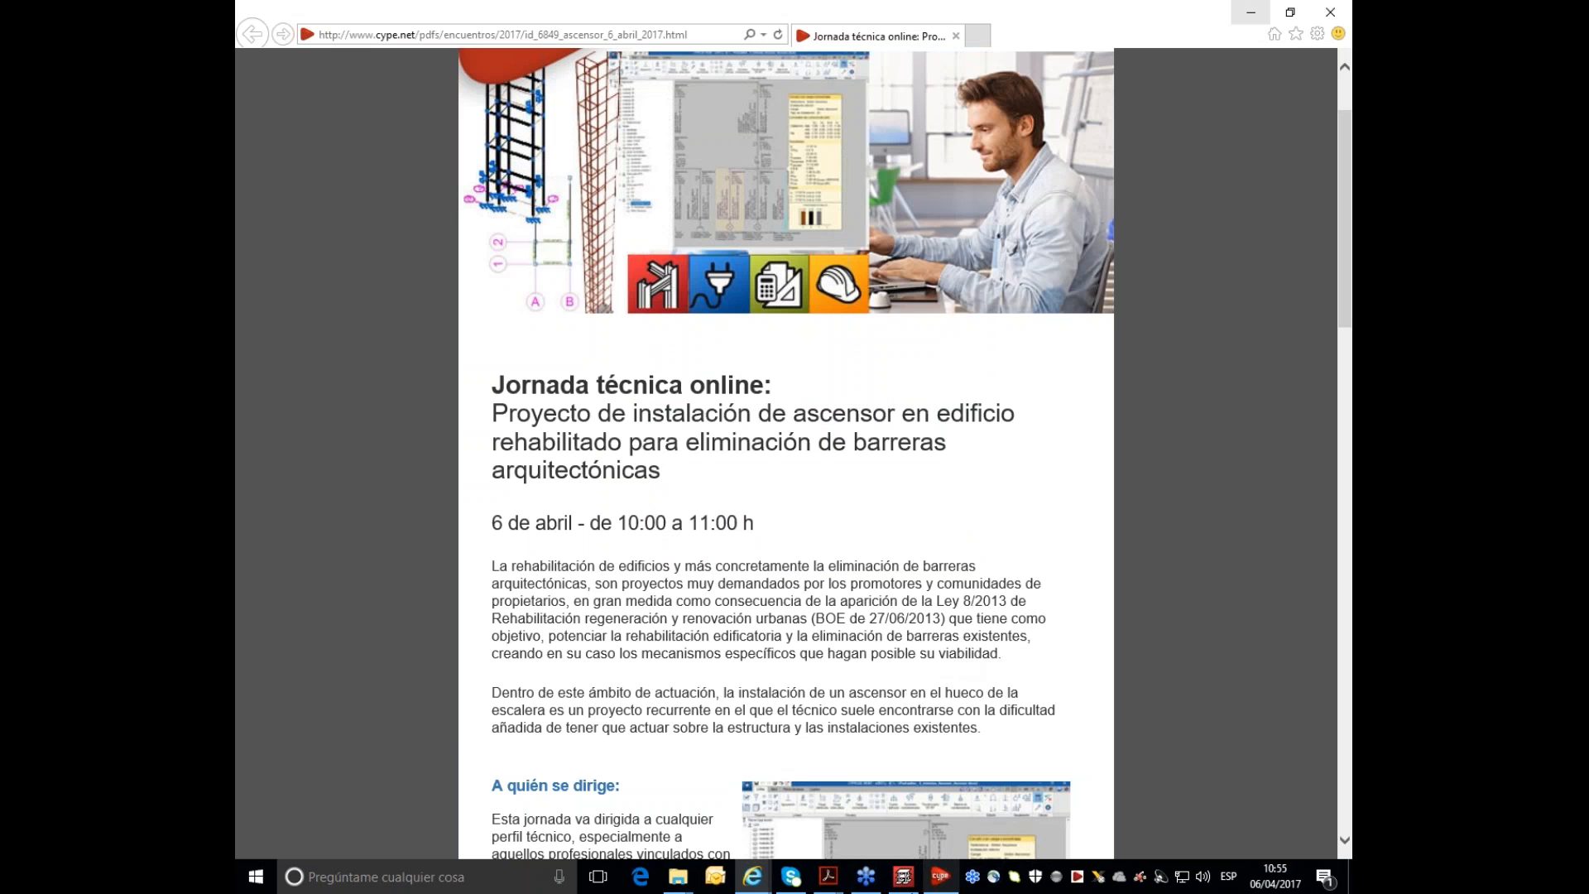
# - Start CYPELEC REBT again from the CYPE 2017 launcher and accept its introduction
pyautogui.click(941, 881)
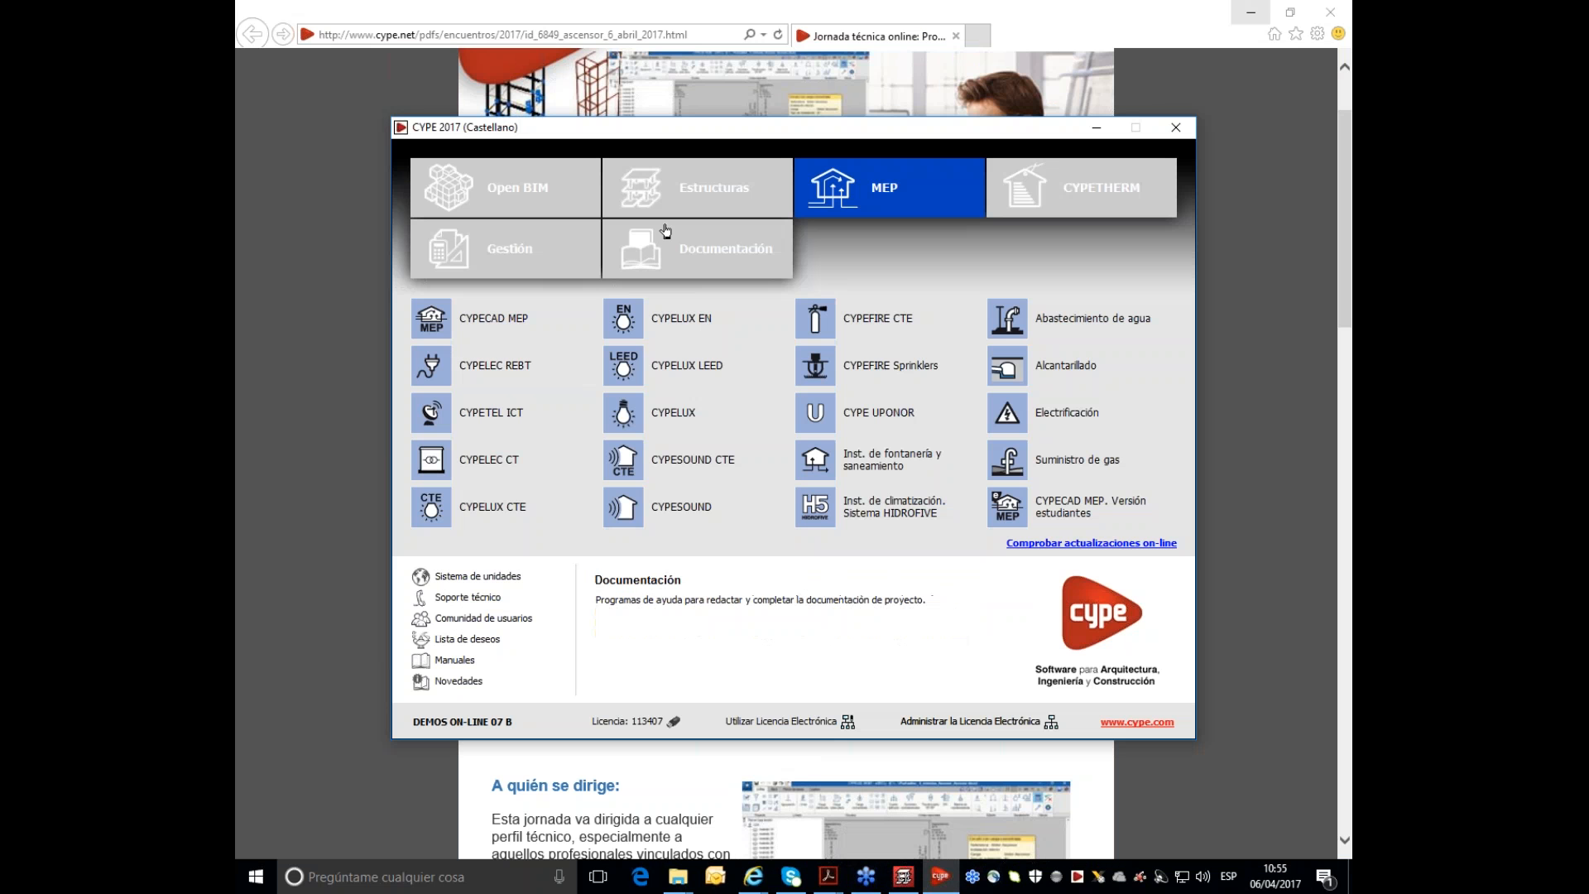
pyautogui.click(494, 365)
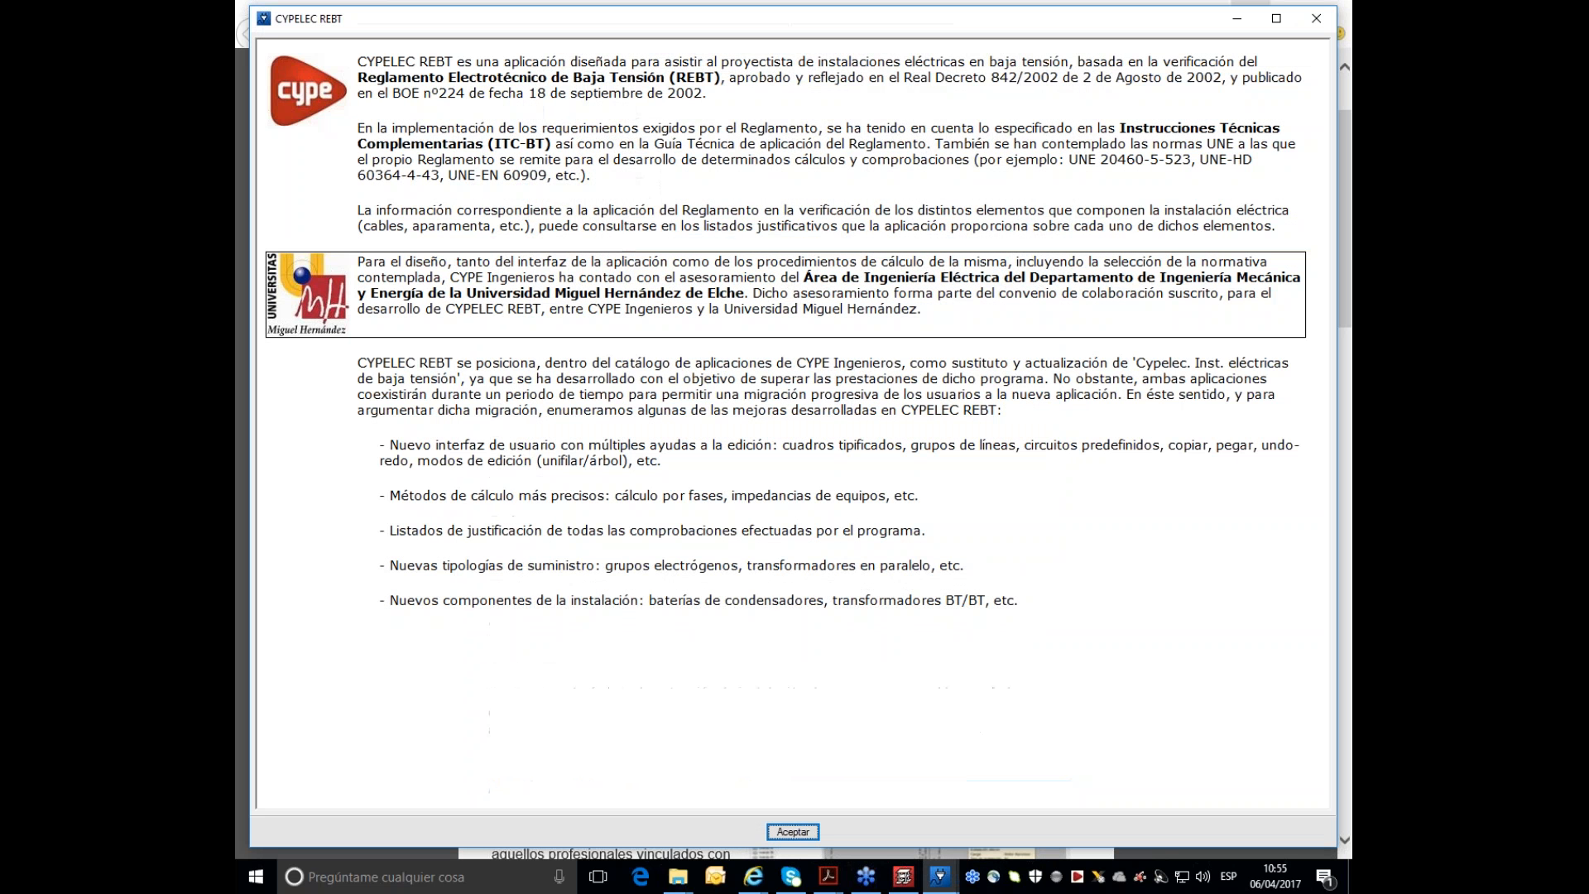
pyautogui.click(793, 832)
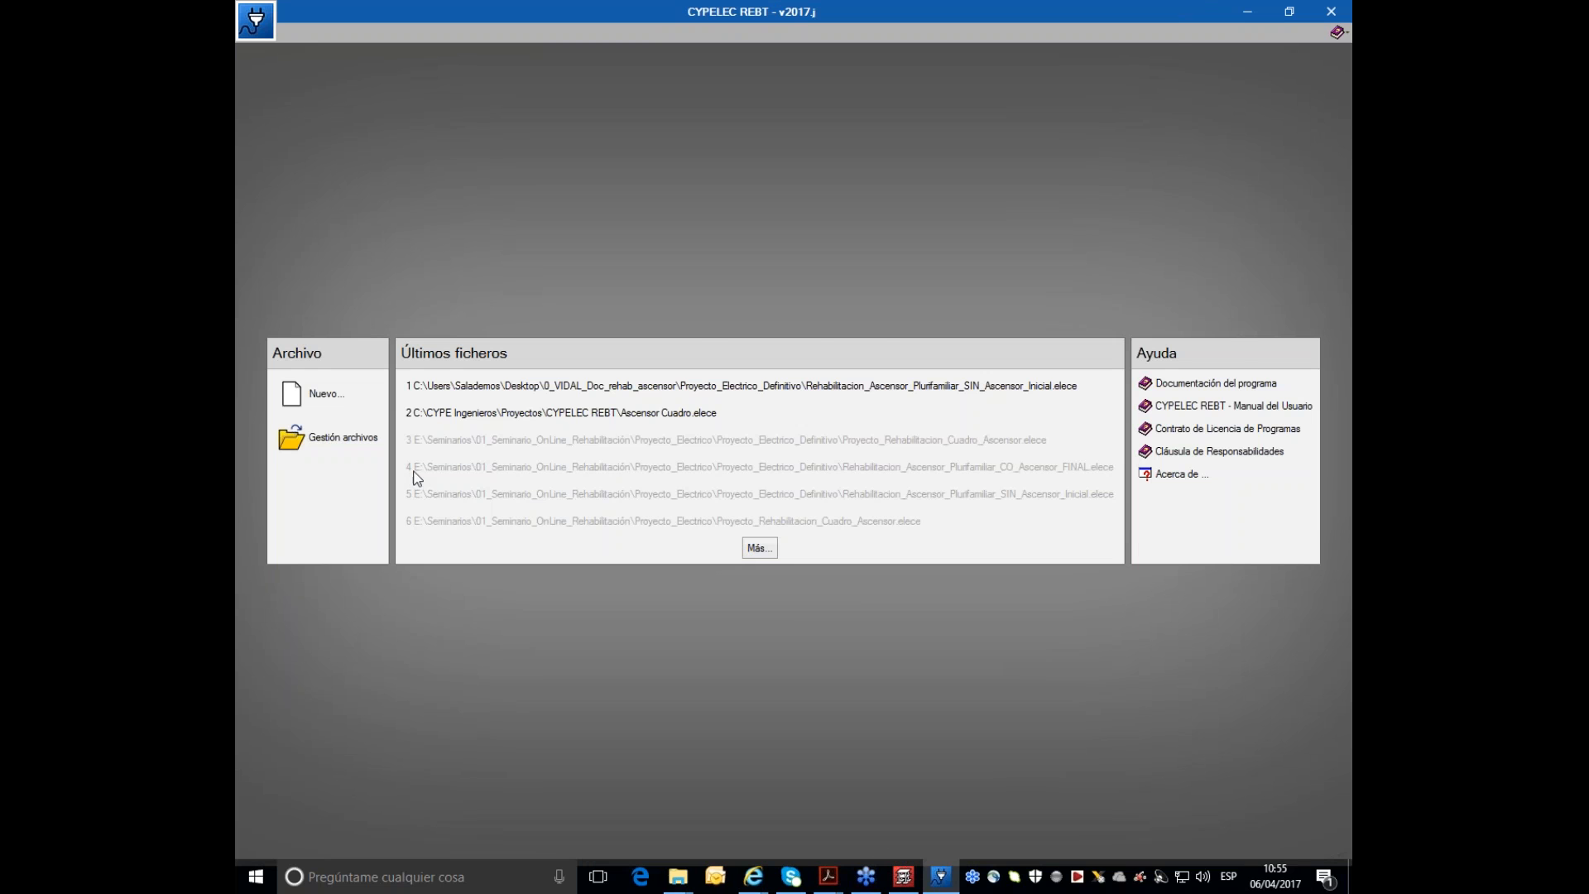
# - Reopen the project Rehabilitacion_Ascensor_Plurifamiliar_SIN_Ascensor_Inicial from the desktop's Proyecto_Electrico_Definitivo folder
pyautogui.click(310, 435)
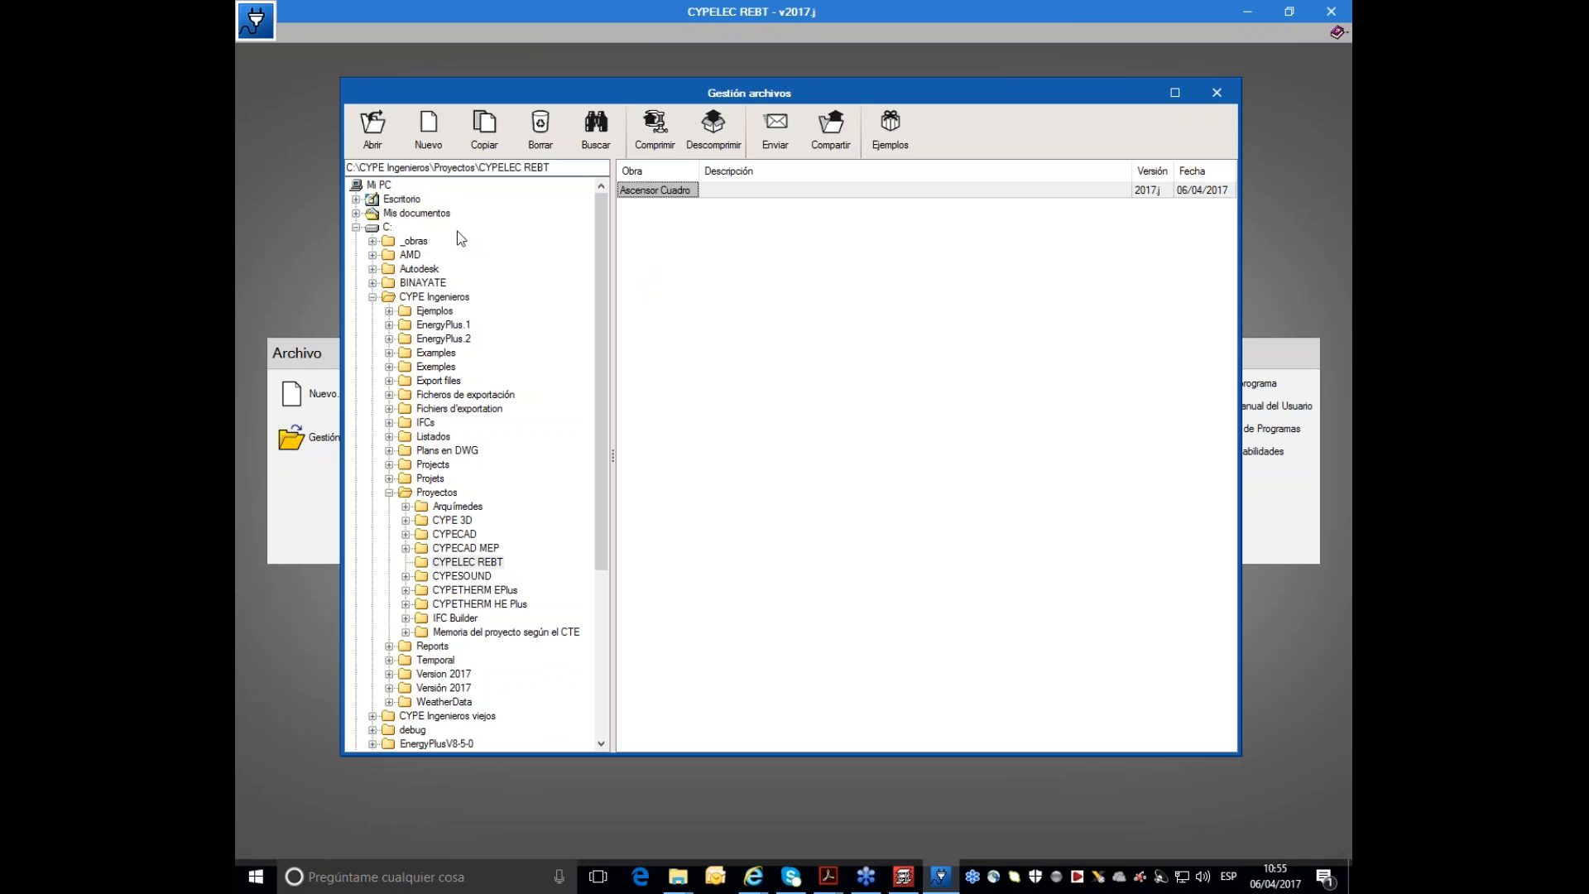
pyautogui.click(356, 198)
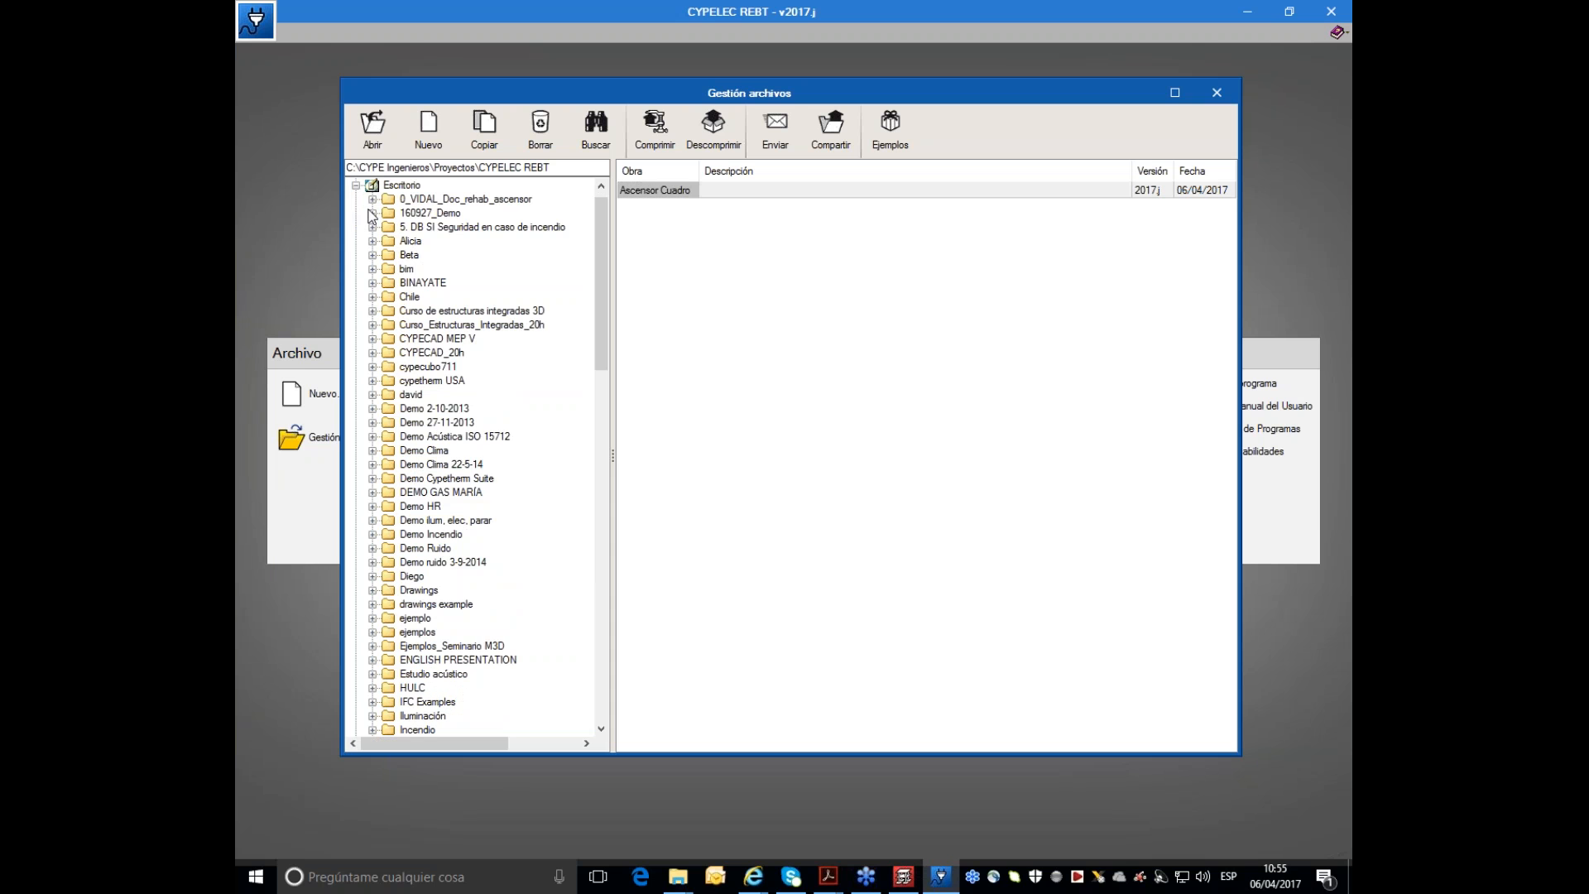
pyautogui.click(373, 199)
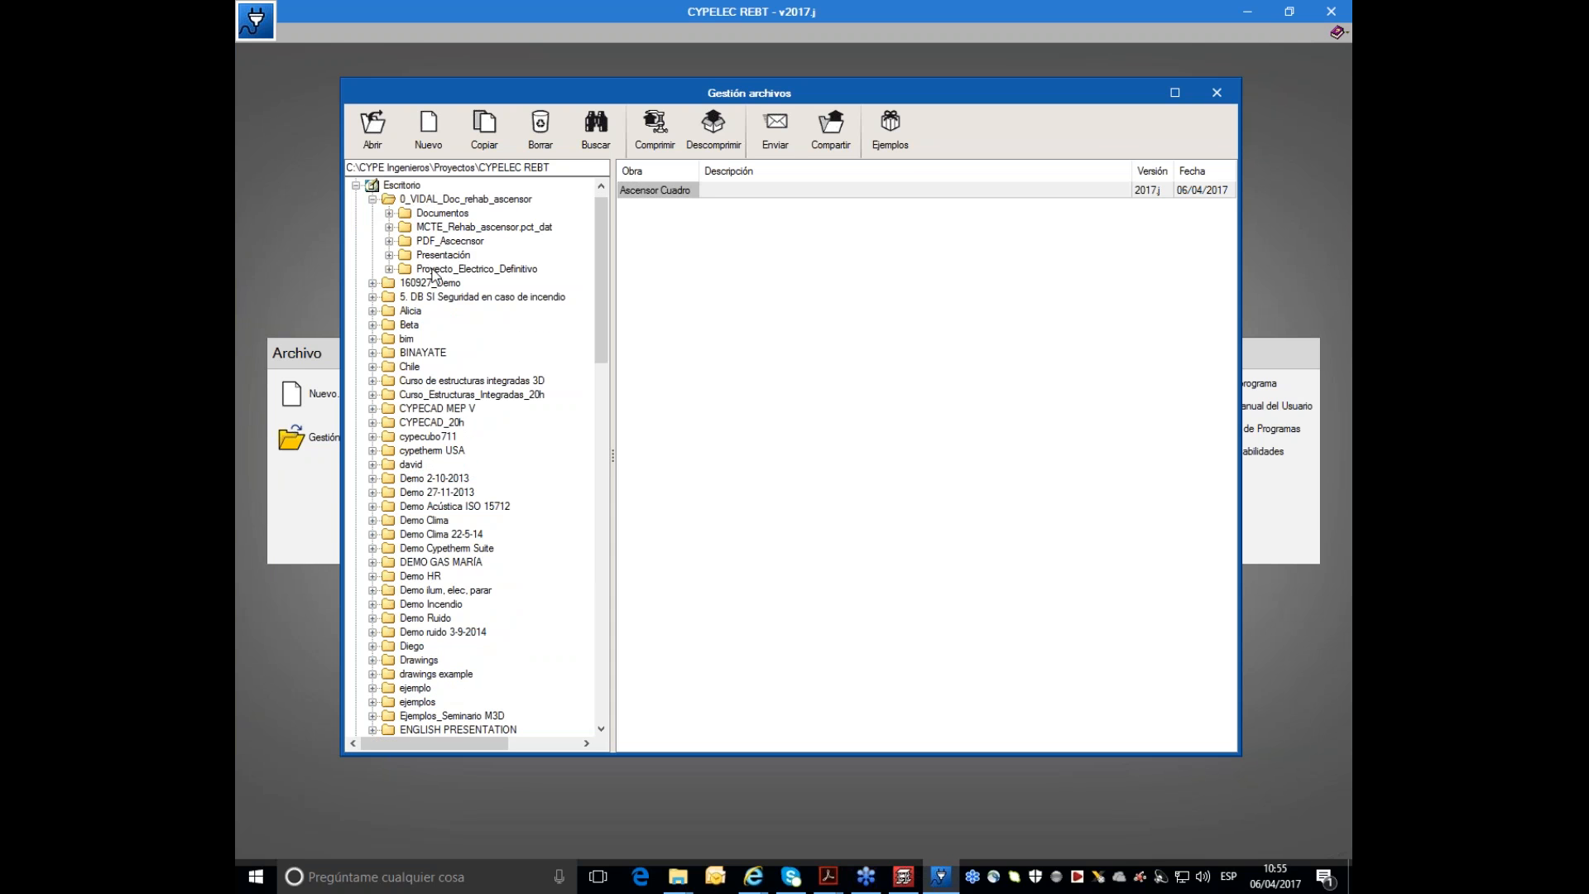
pyautogui.click(434, 269)
pyautogui.click(786, 225)
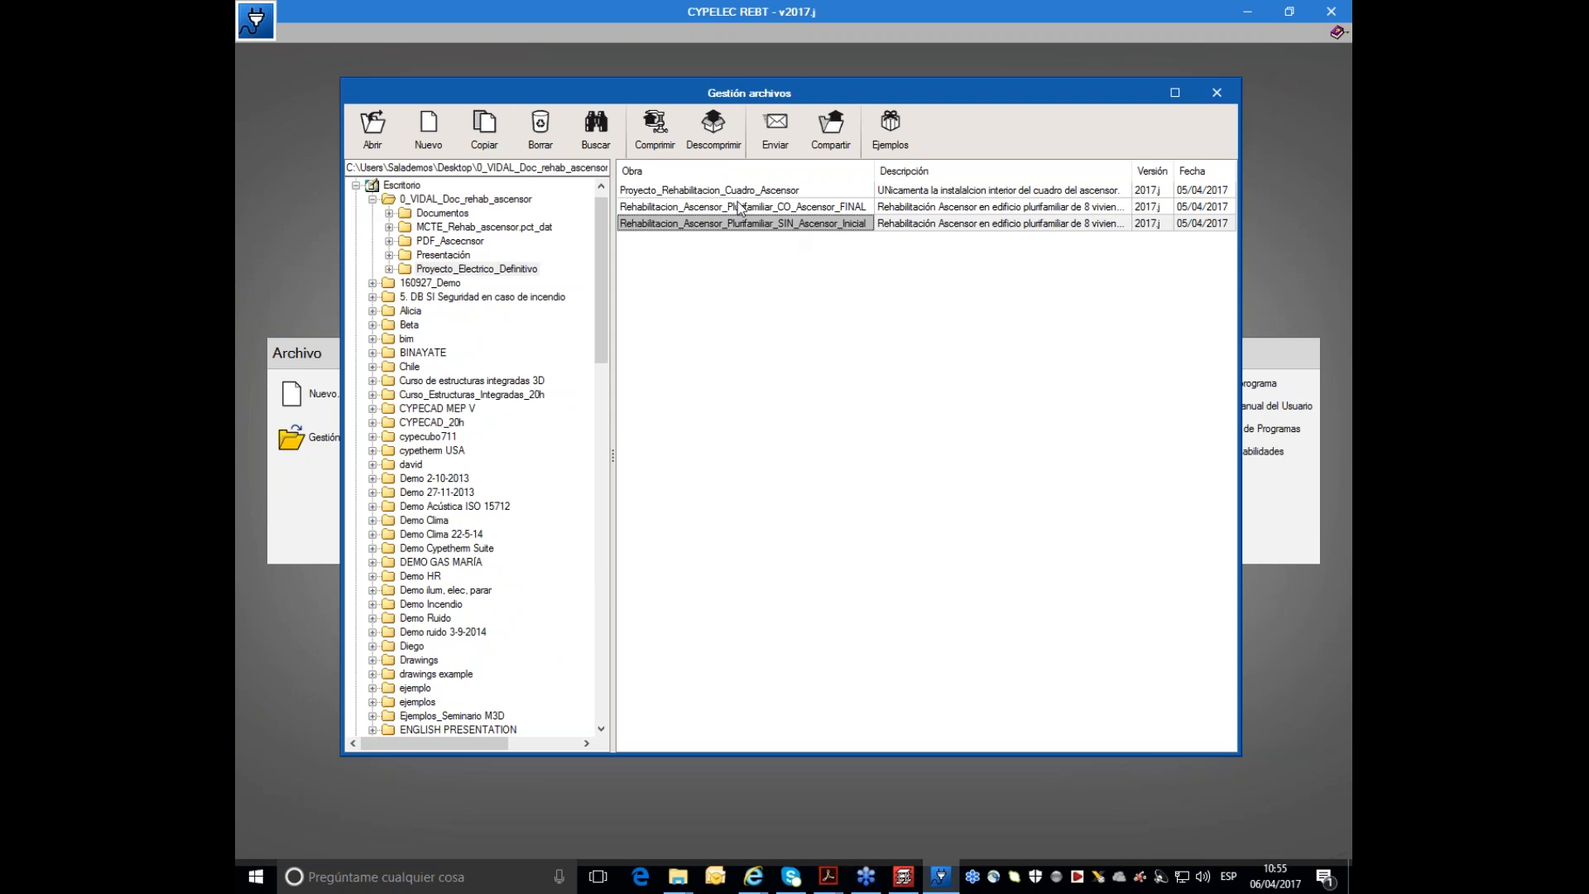
pyautogui.click(364, 135)
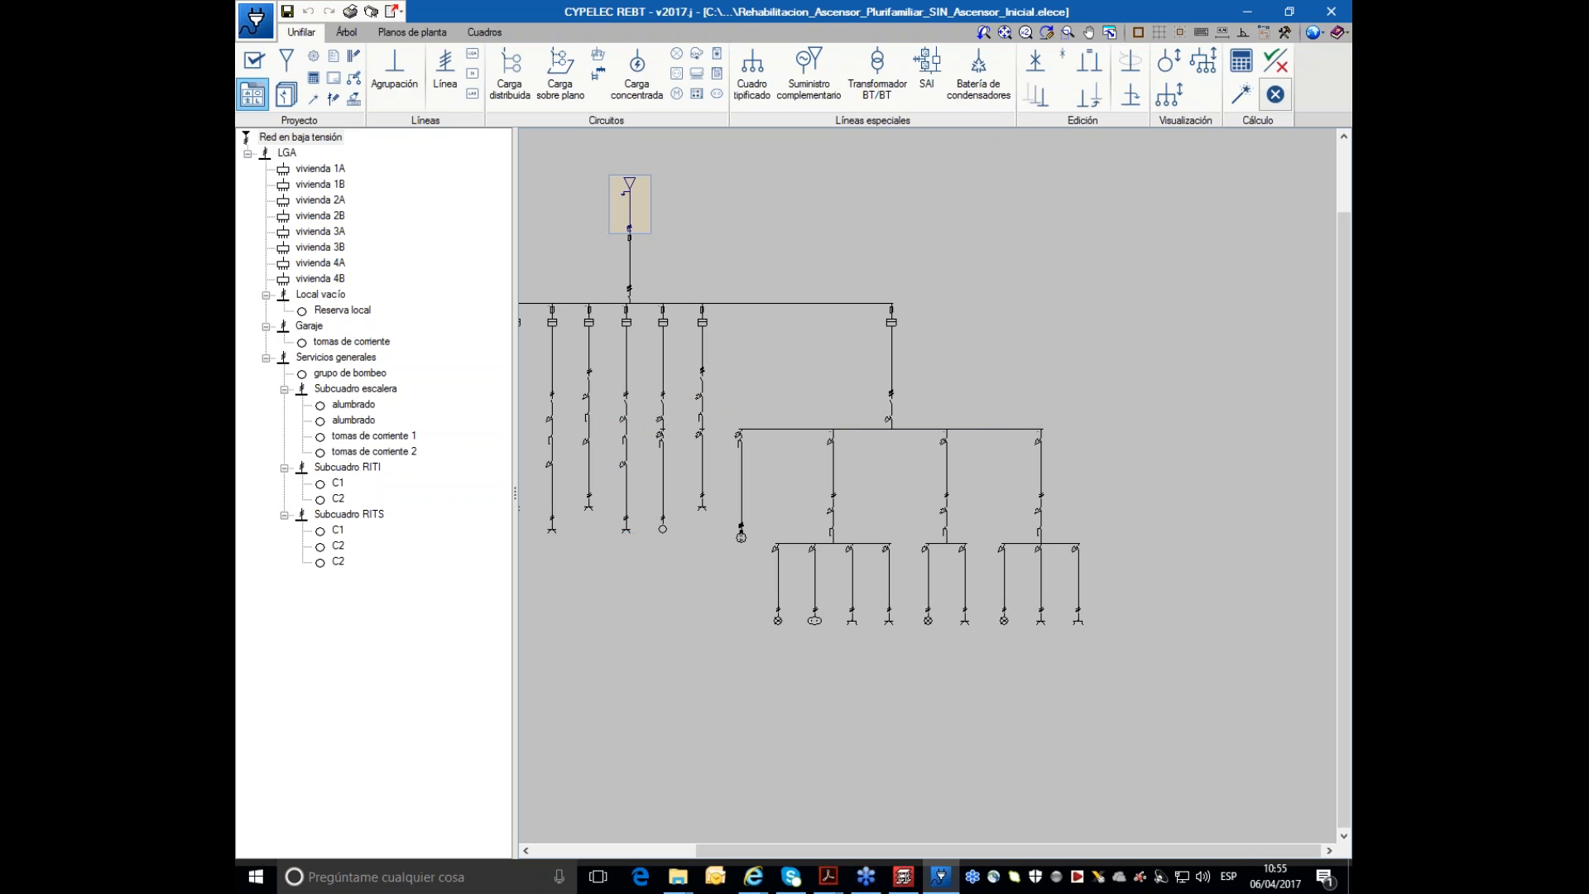
# - Open the element libraries and try twice to import standard panels, choosing each time to ignore the error and keep the program running
pyautogui.click(253, 94)
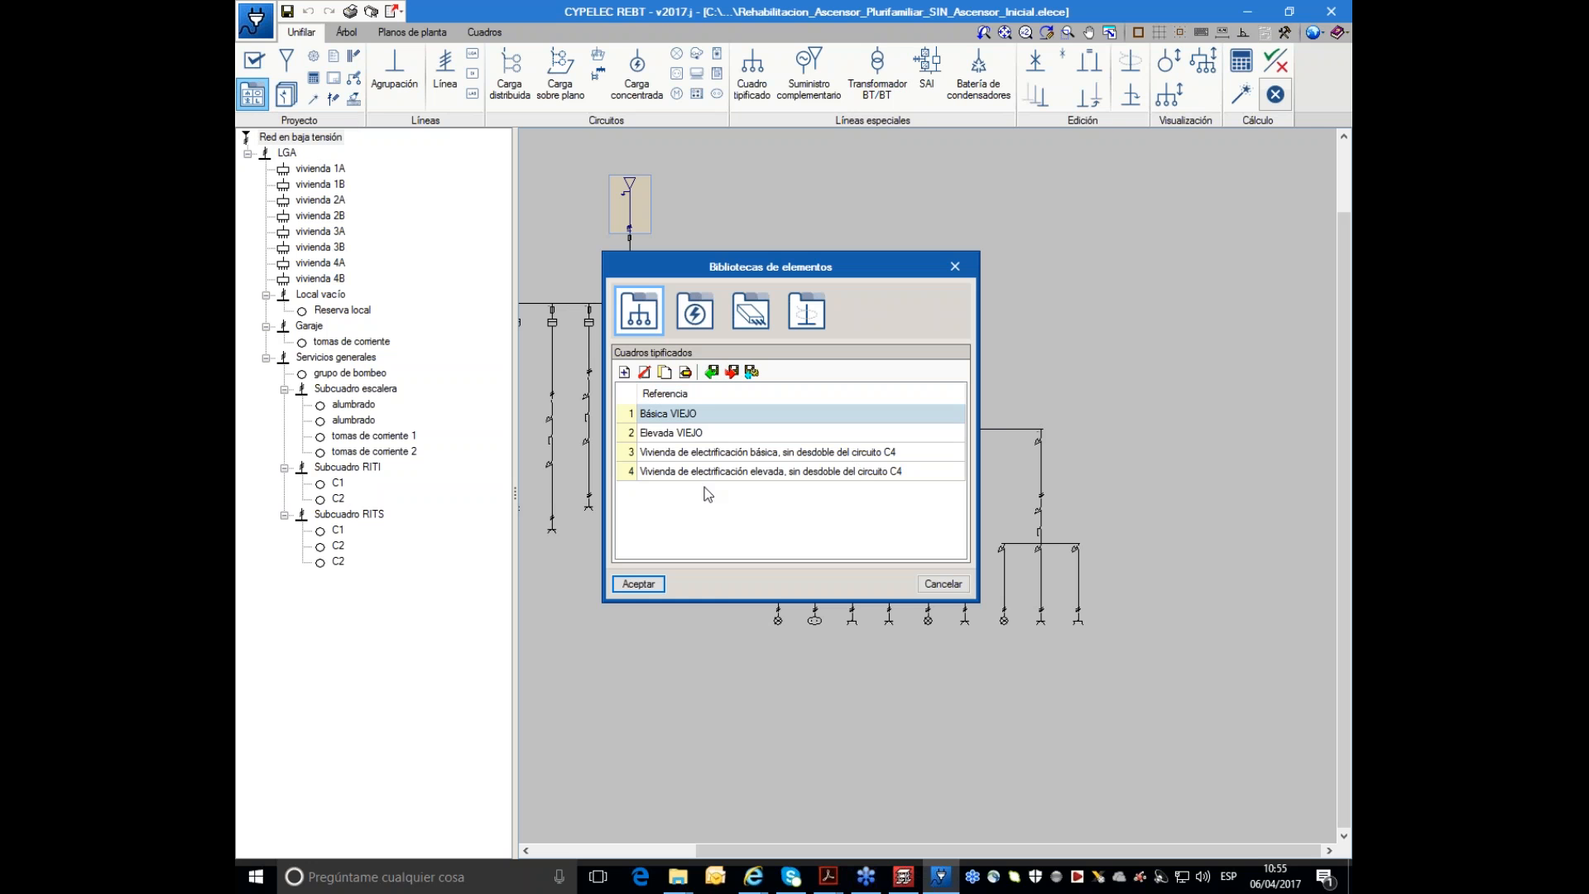
pyautogui.click(712, 373)
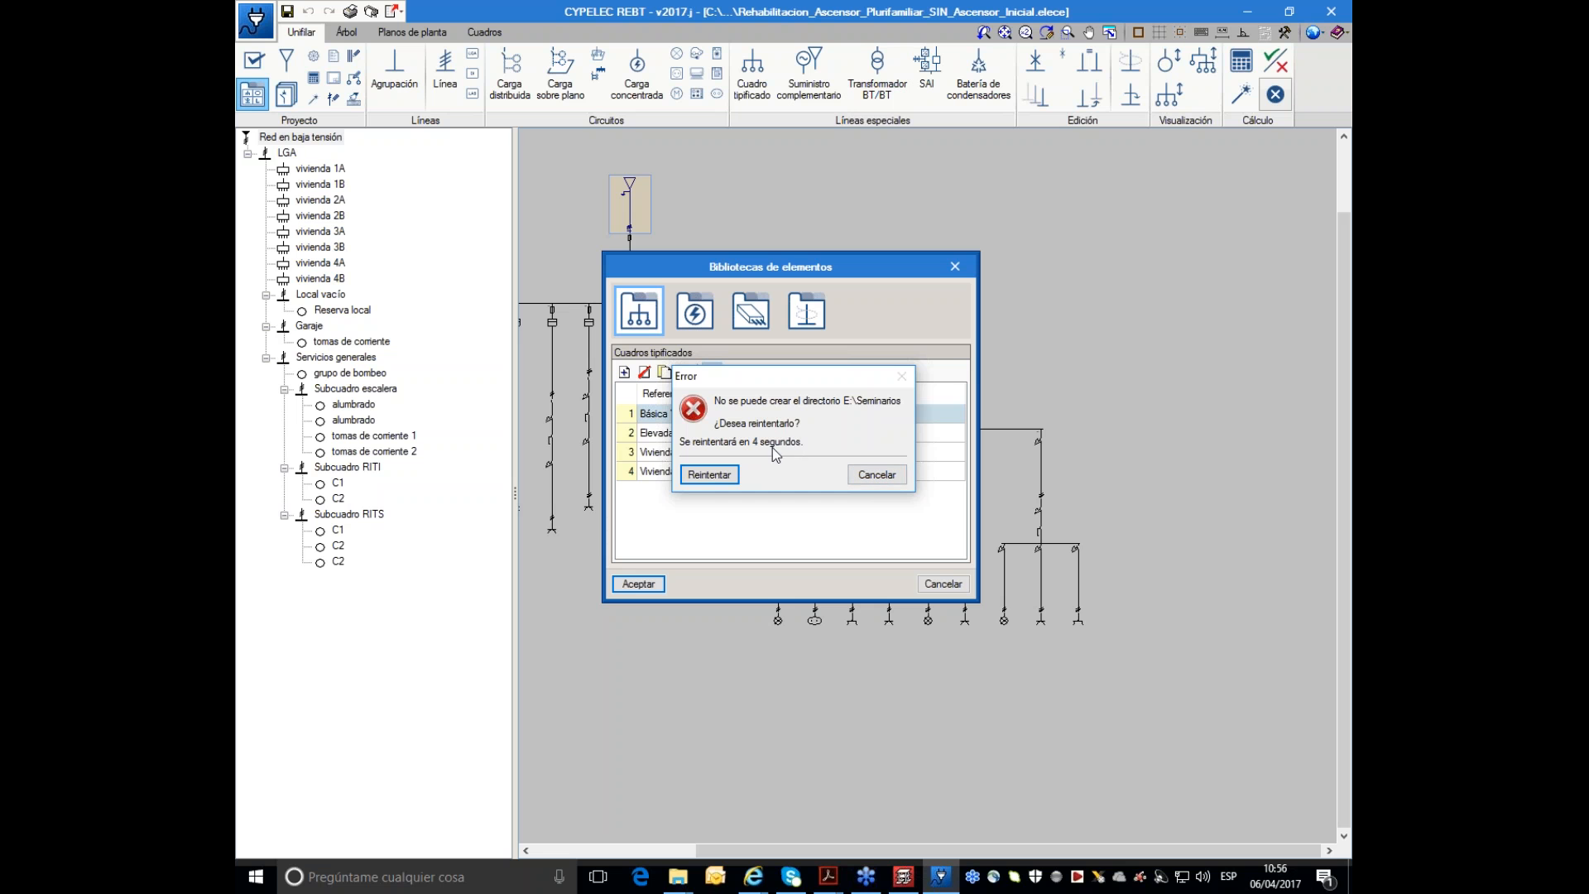
pyautogui.click(875, 474)
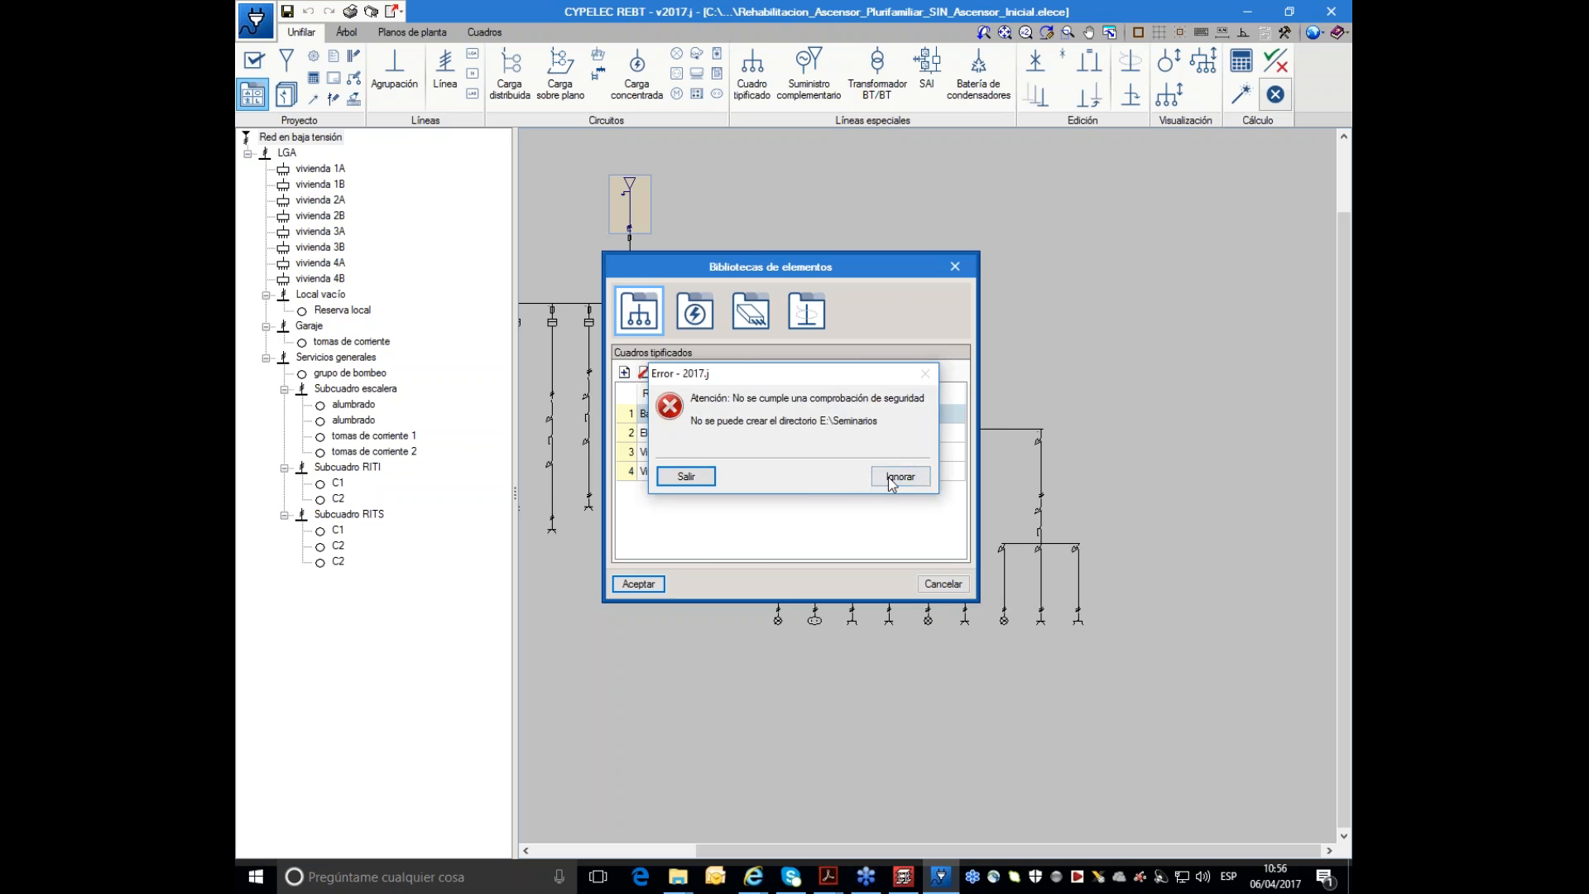
pyautogui.click(898, 478)
pyautogui.click(868, 653)
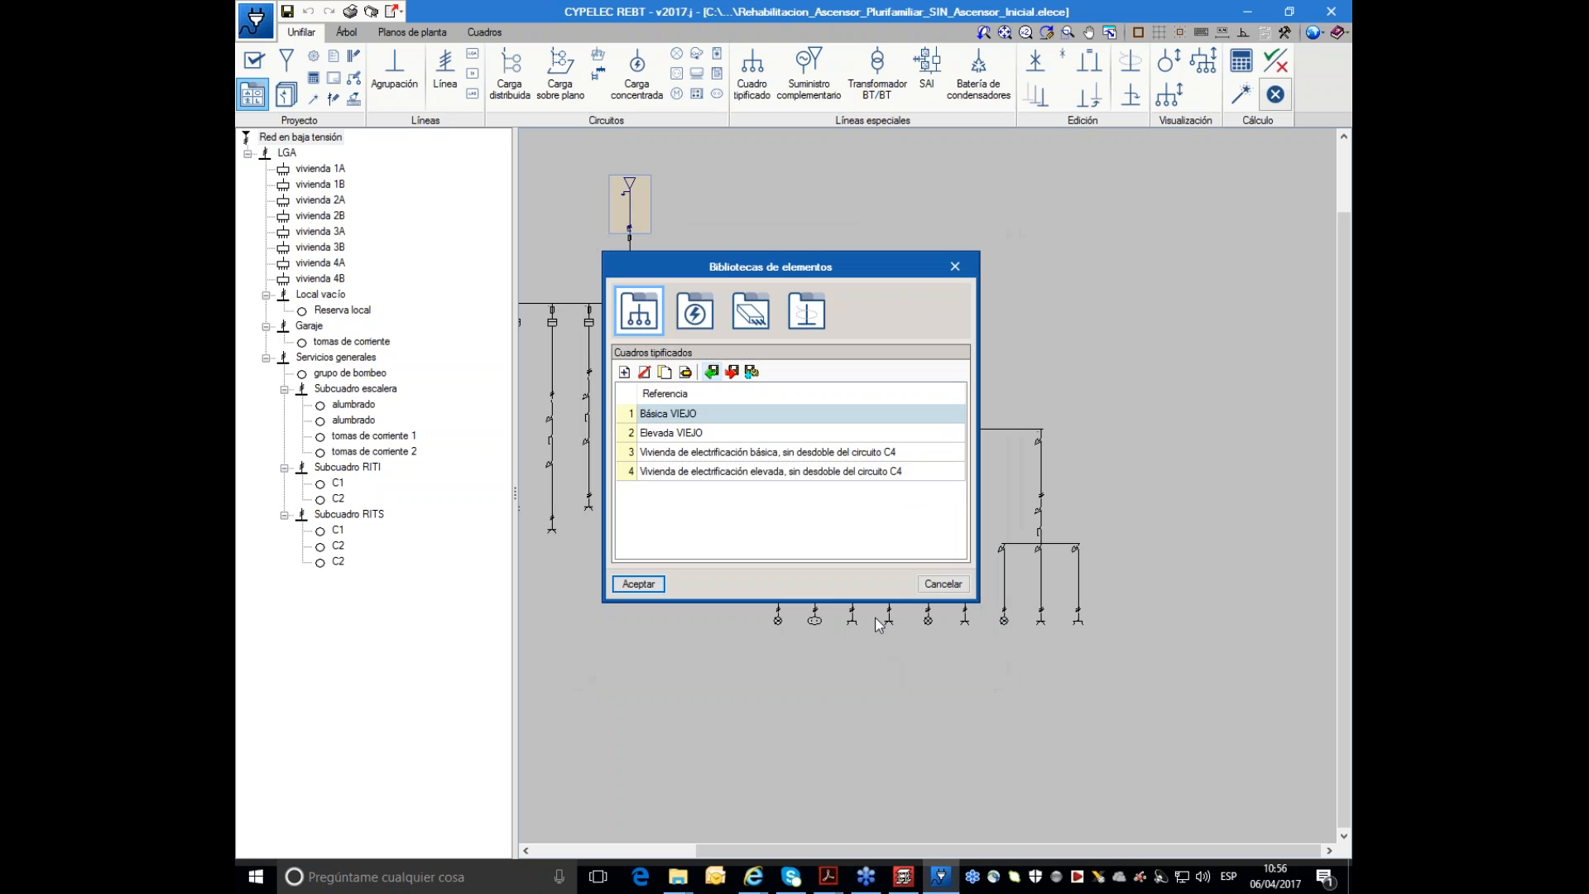
pyautogui.click(715, 374)
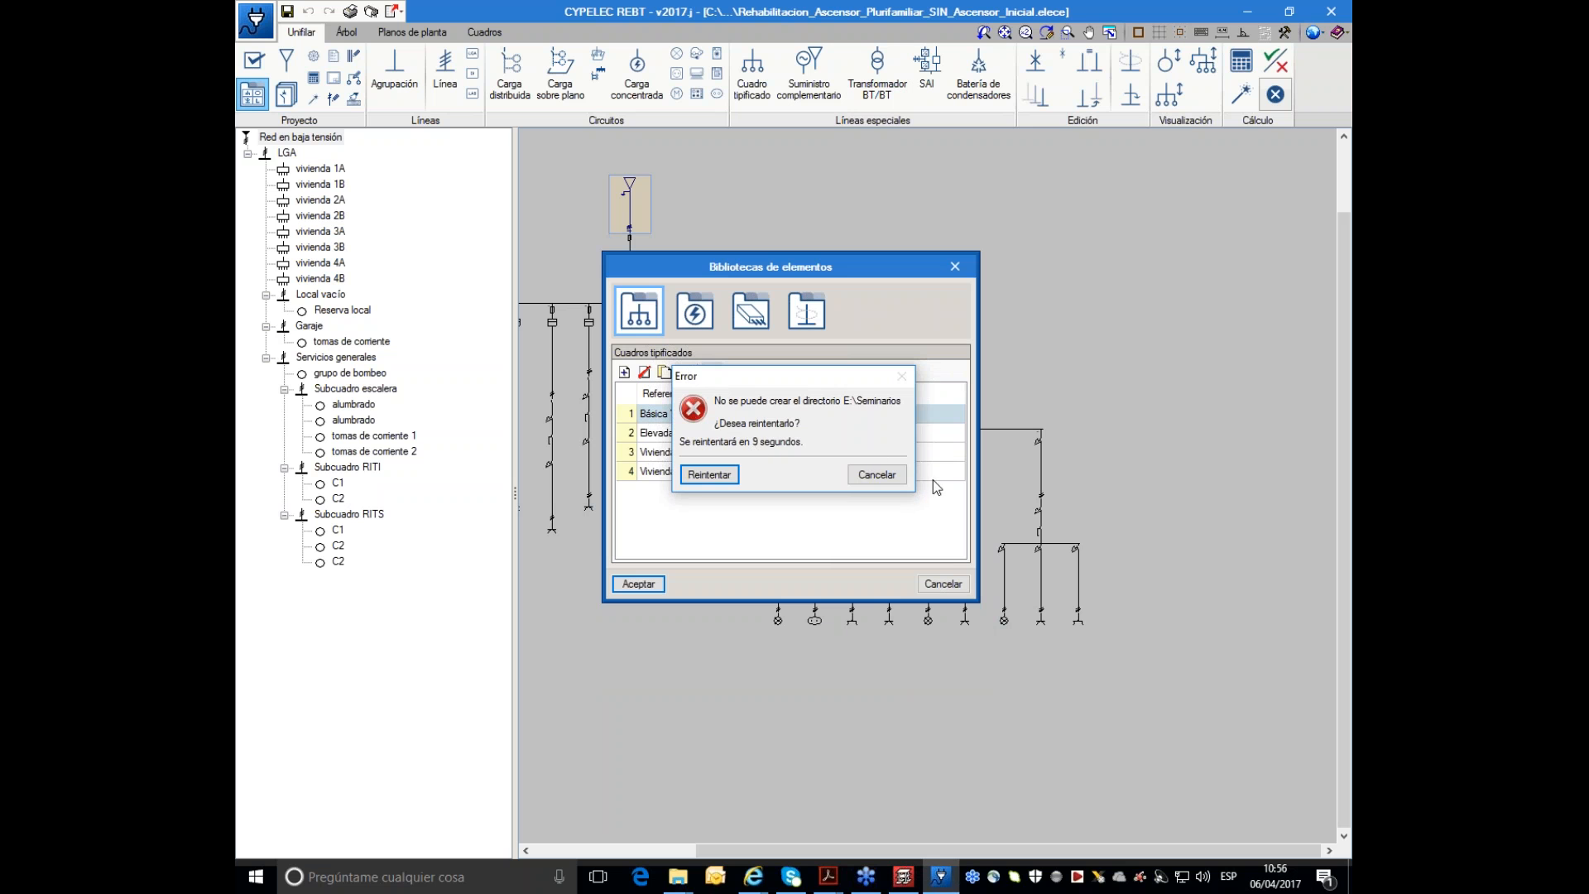
pyautogui.click(881, 474)
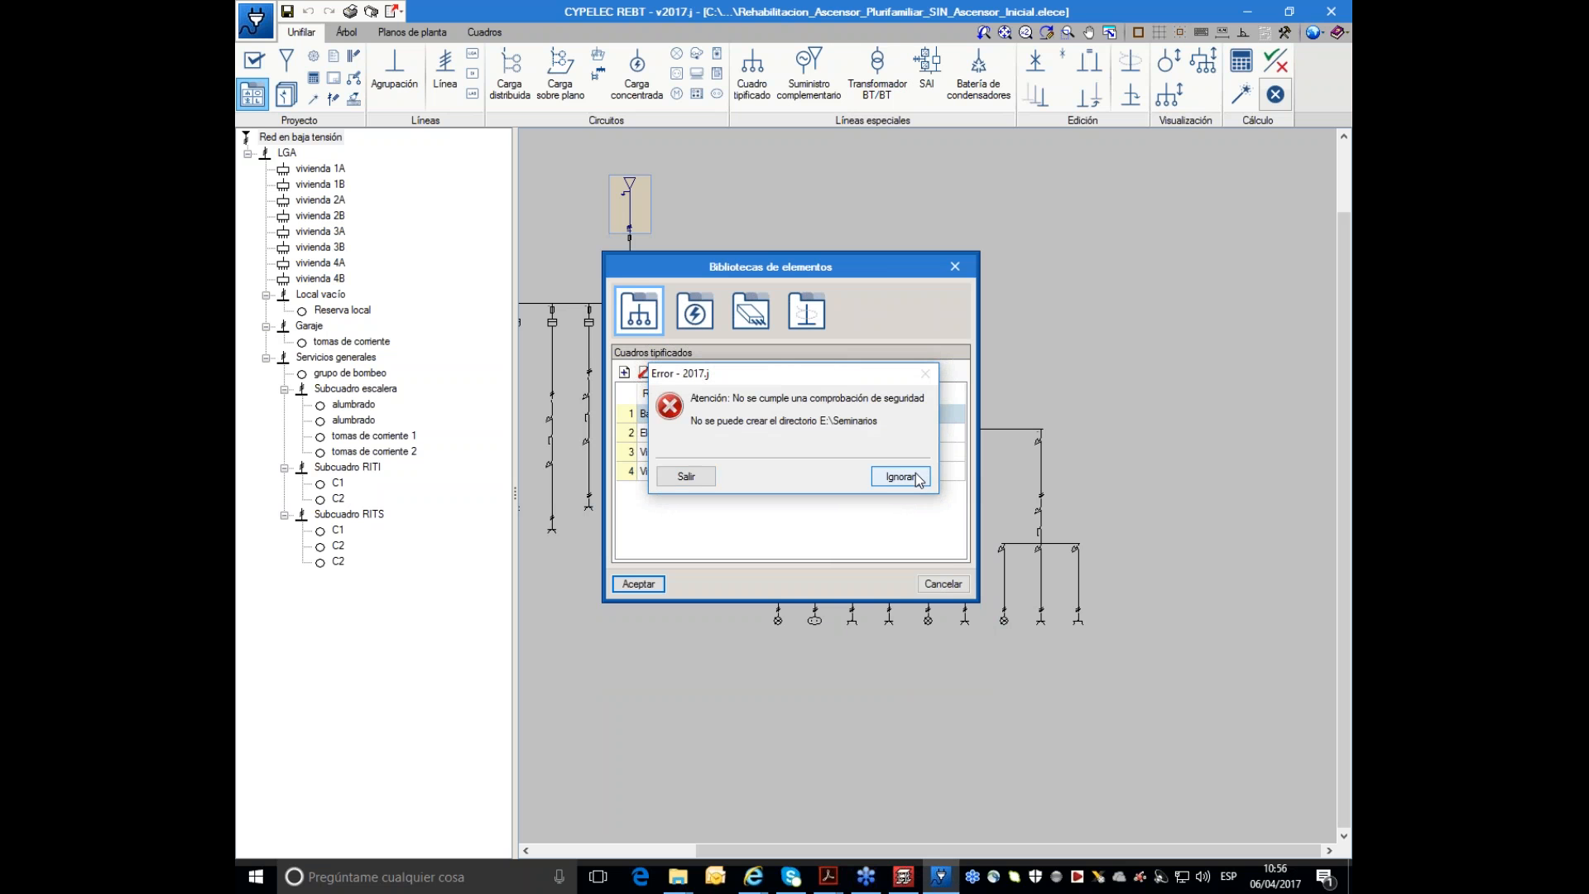
pyautogui.click(914, 478)
pyautogui.click(865, 656)
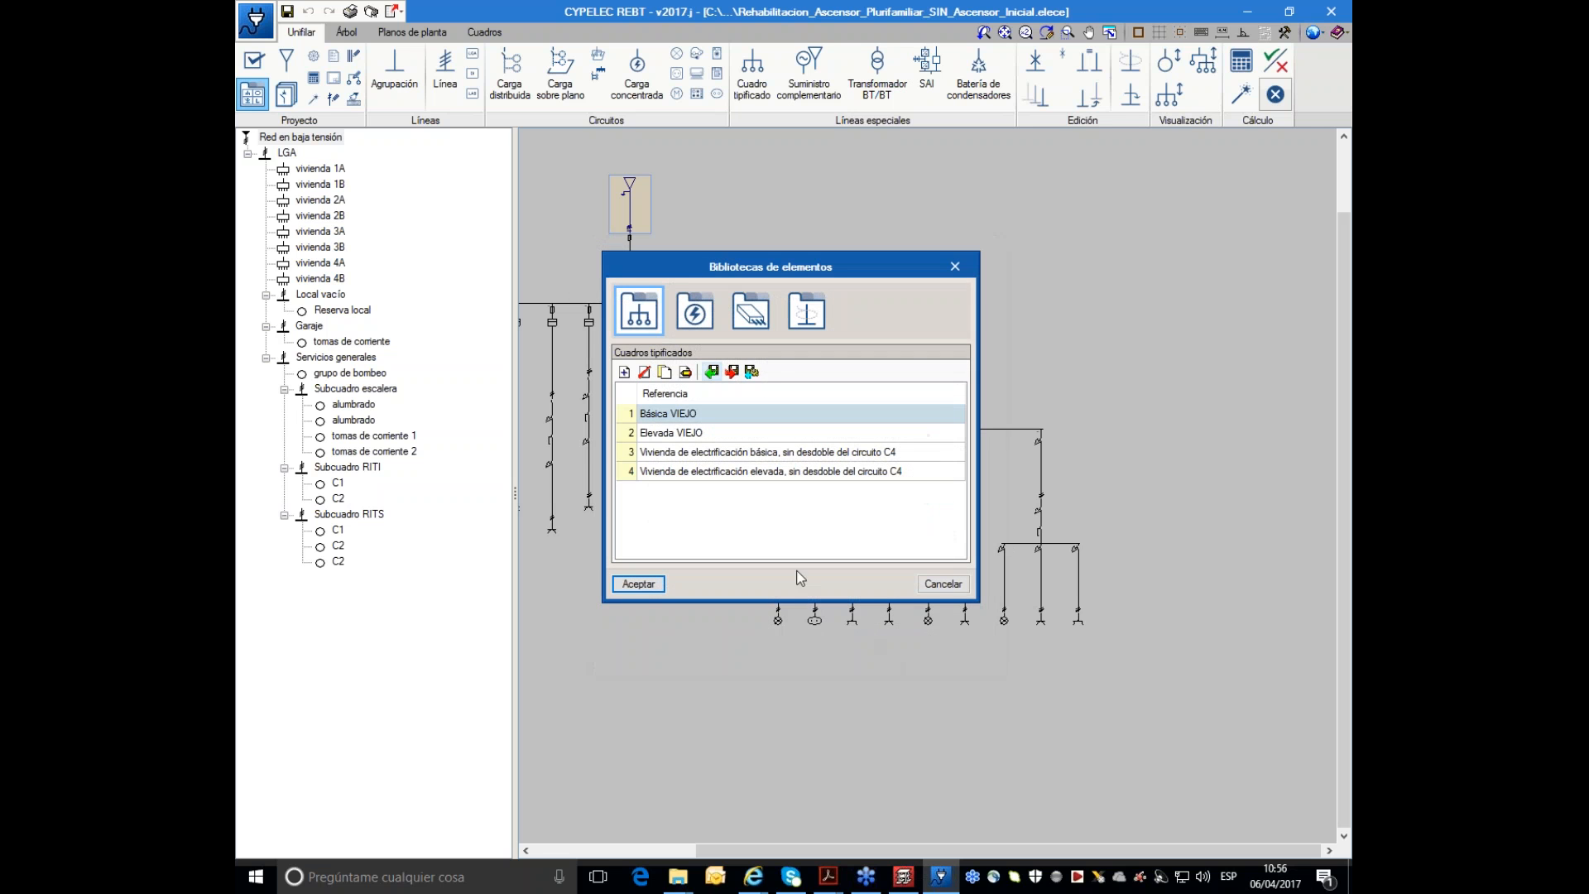
# - Try the remaining file transfer option of the standard panels library, and choose not to continue running the program
pyautogui.click(752, 373)
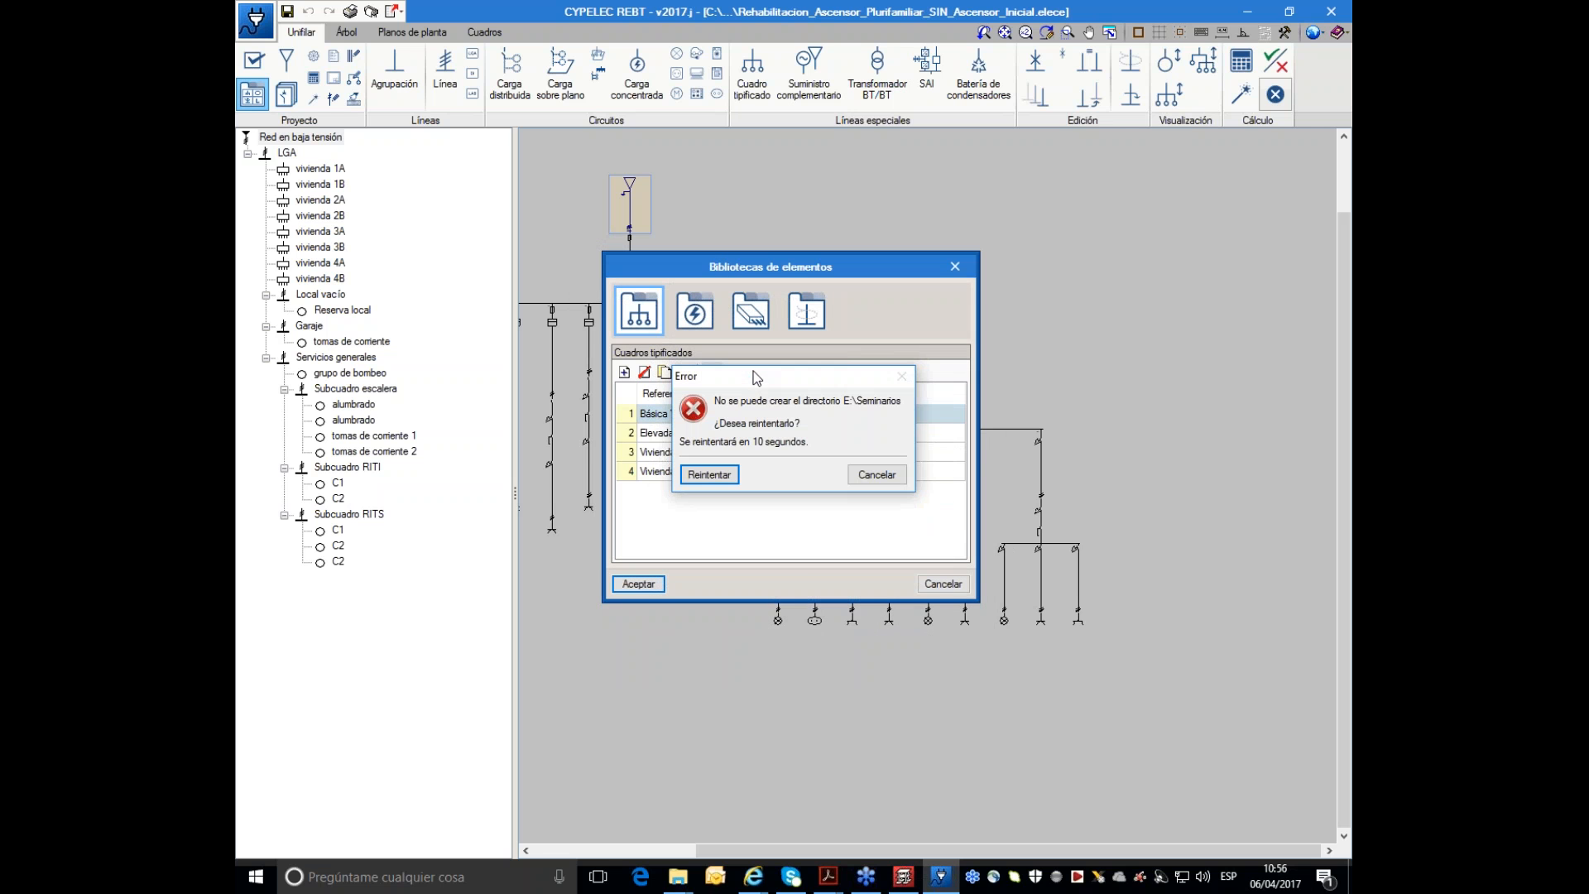
pyautogui.click(877, 475)
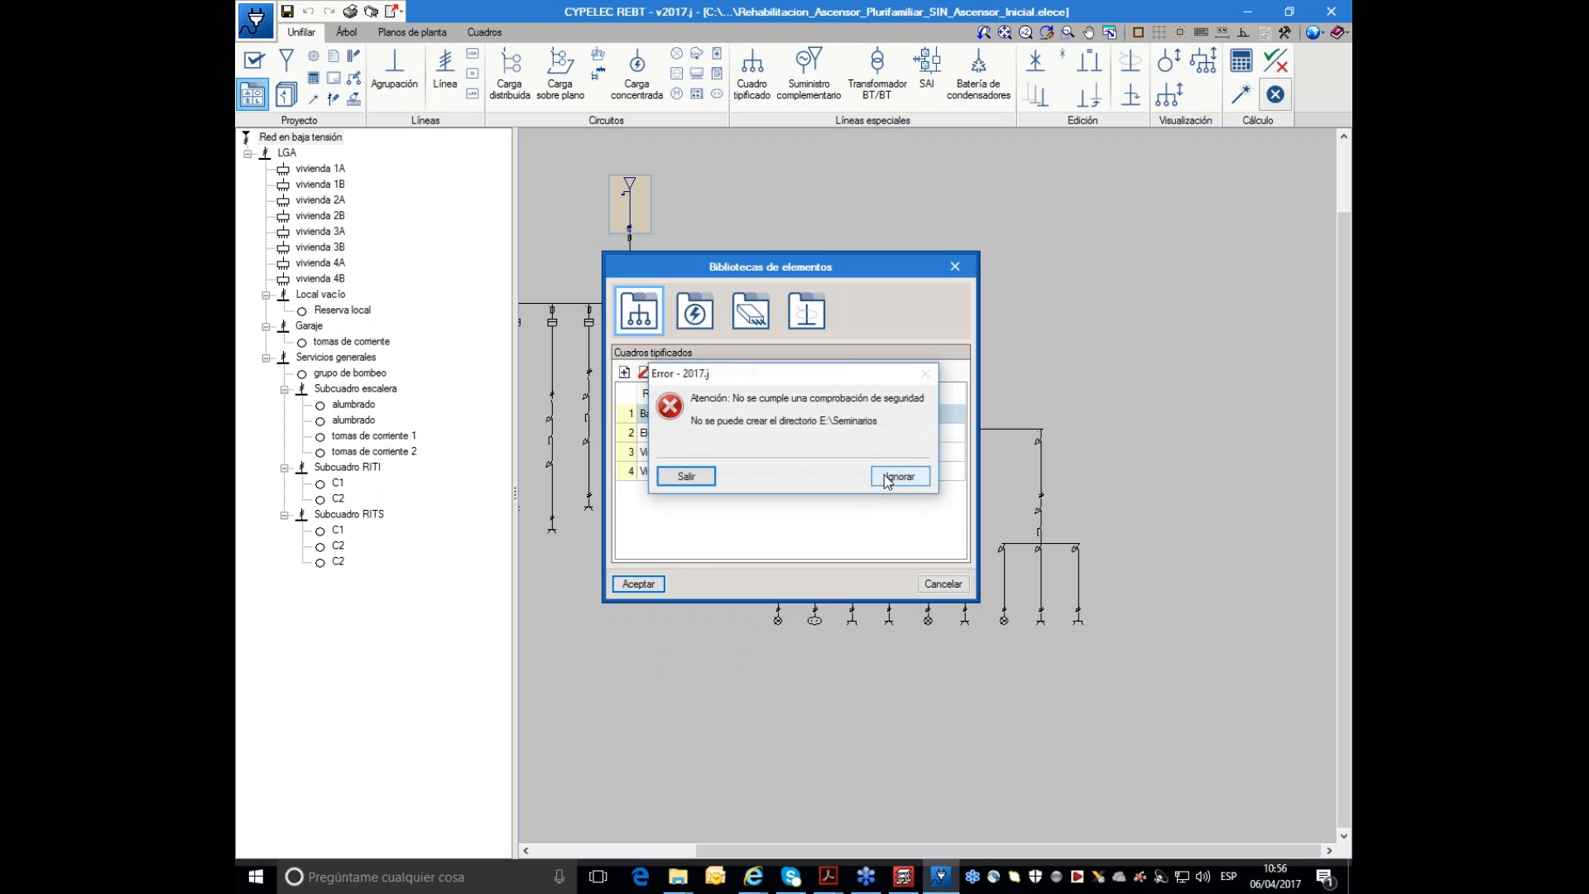
pyautogui.click(894, 475)
pyautogui.click(936, 660)
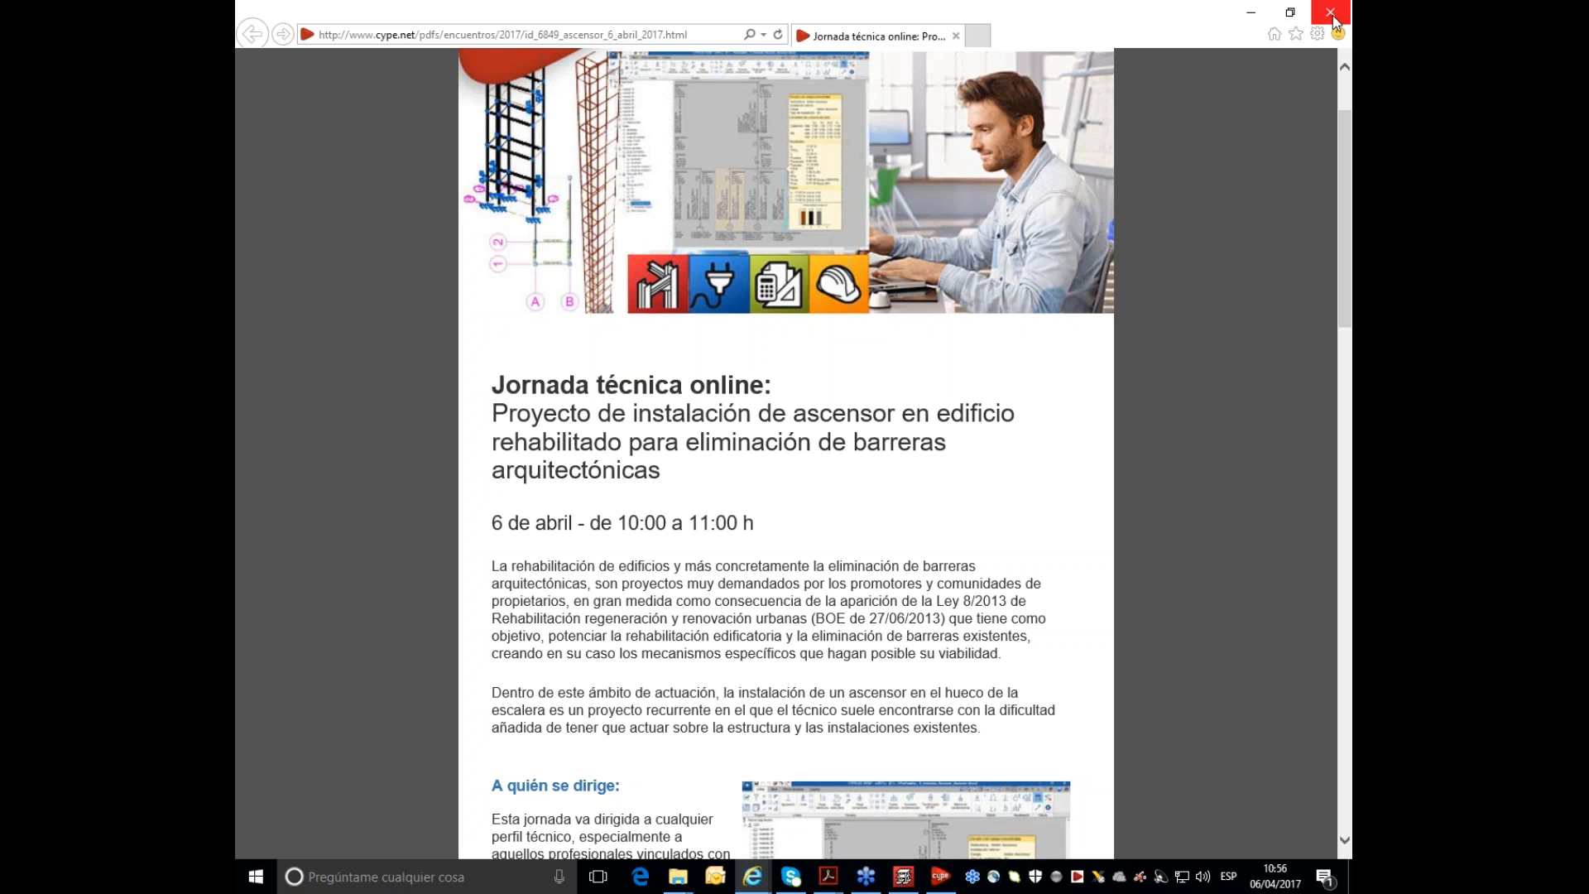
# - Restart CYPELEC REBT from the MEP programs of the CYPE 2017 launcher and open its file management
pyautogui.click(942, 877)
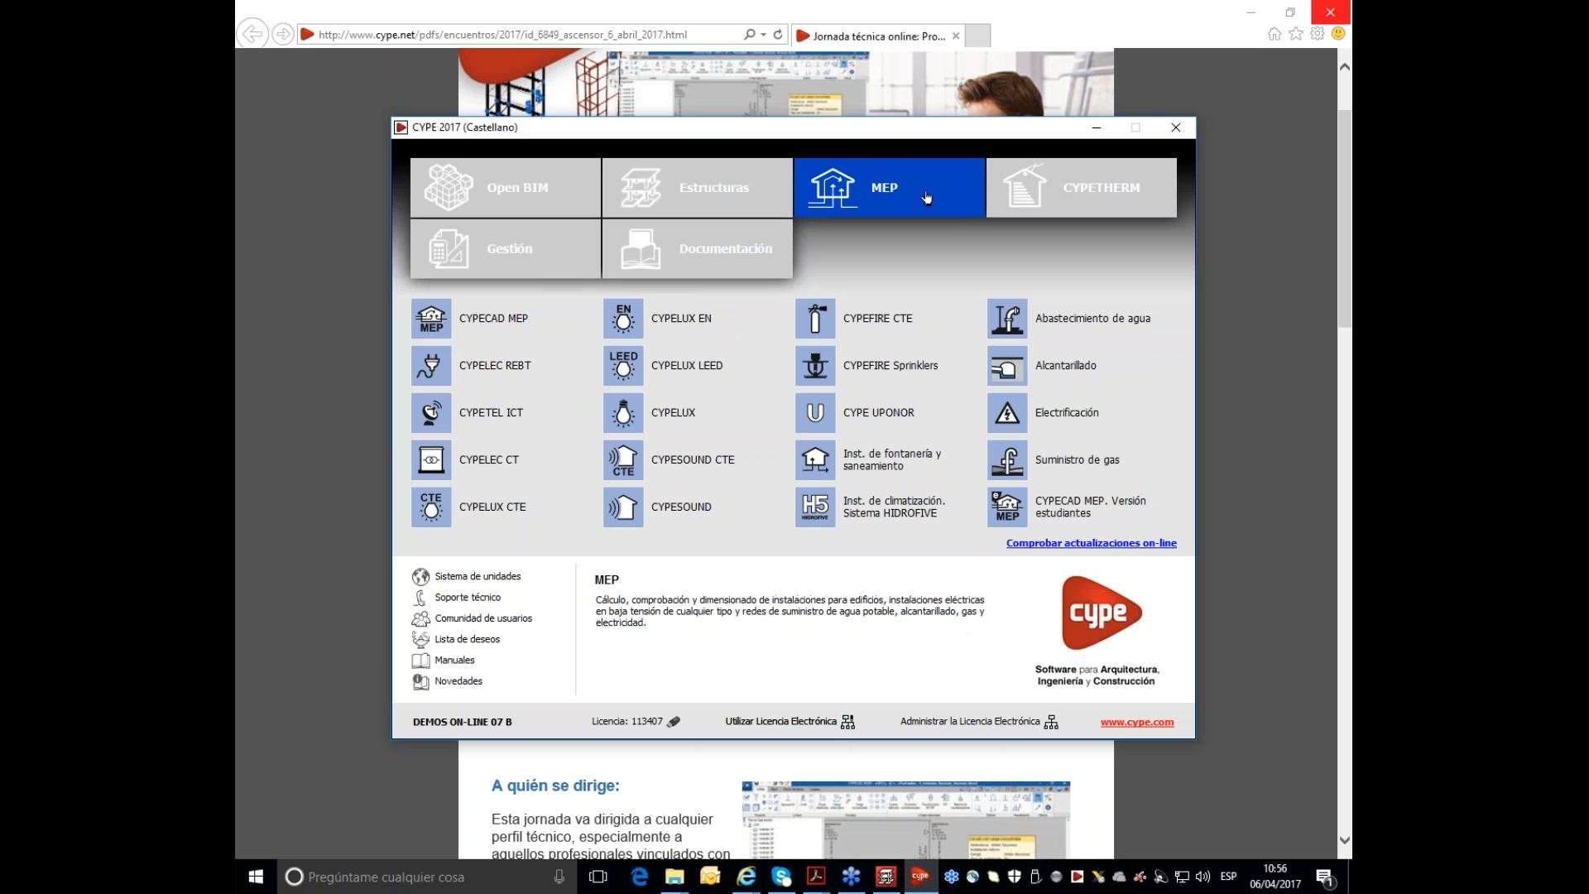
pyautogui.click(439, 367)
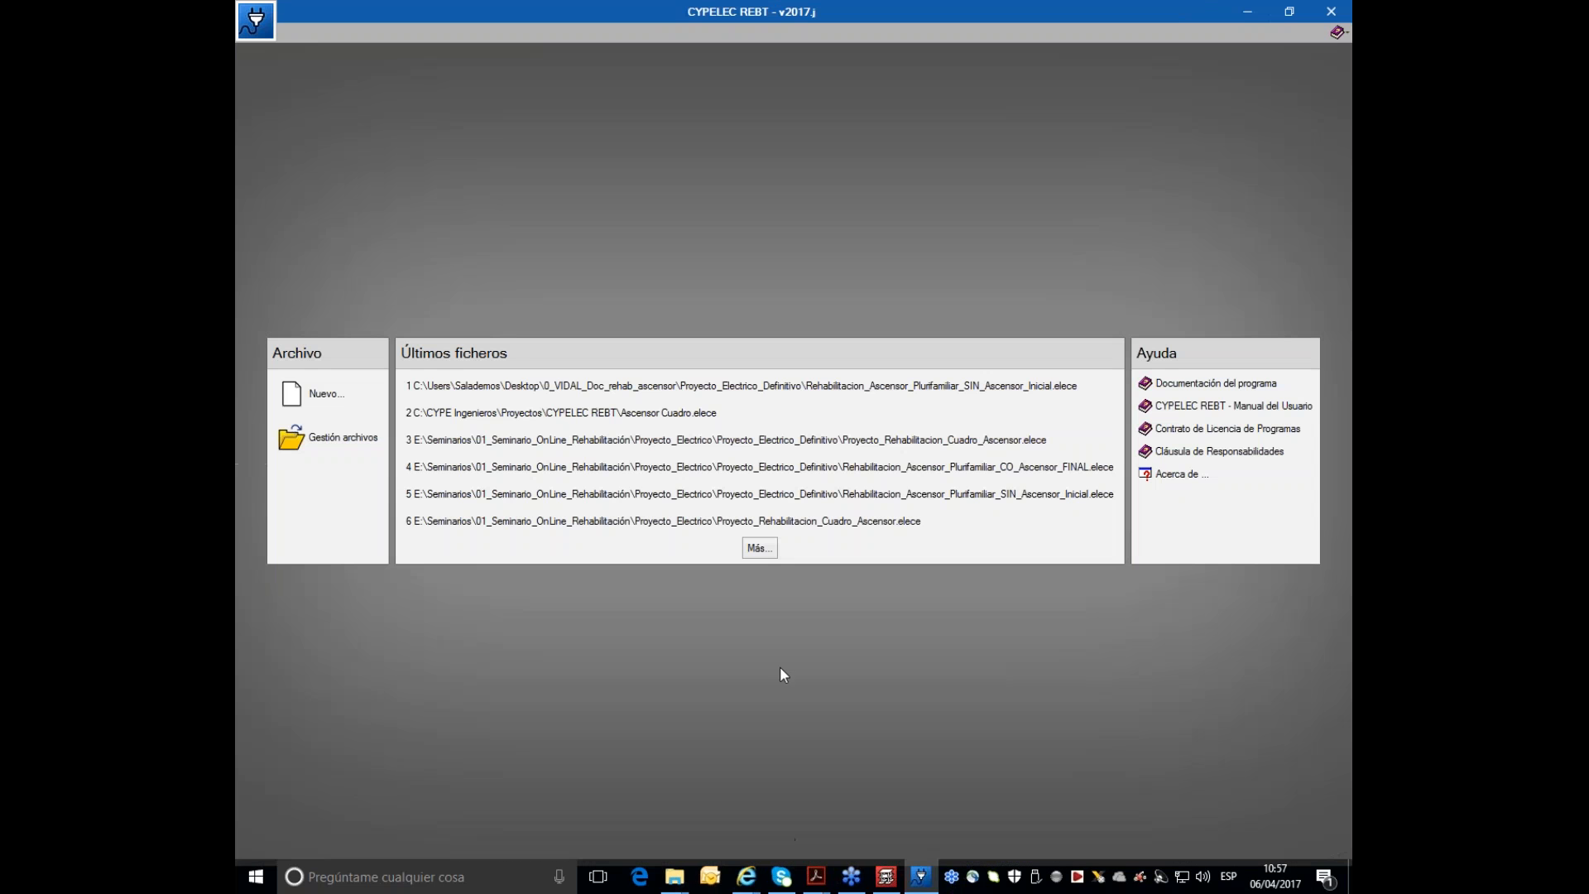
pyautogui.click(335, 437)
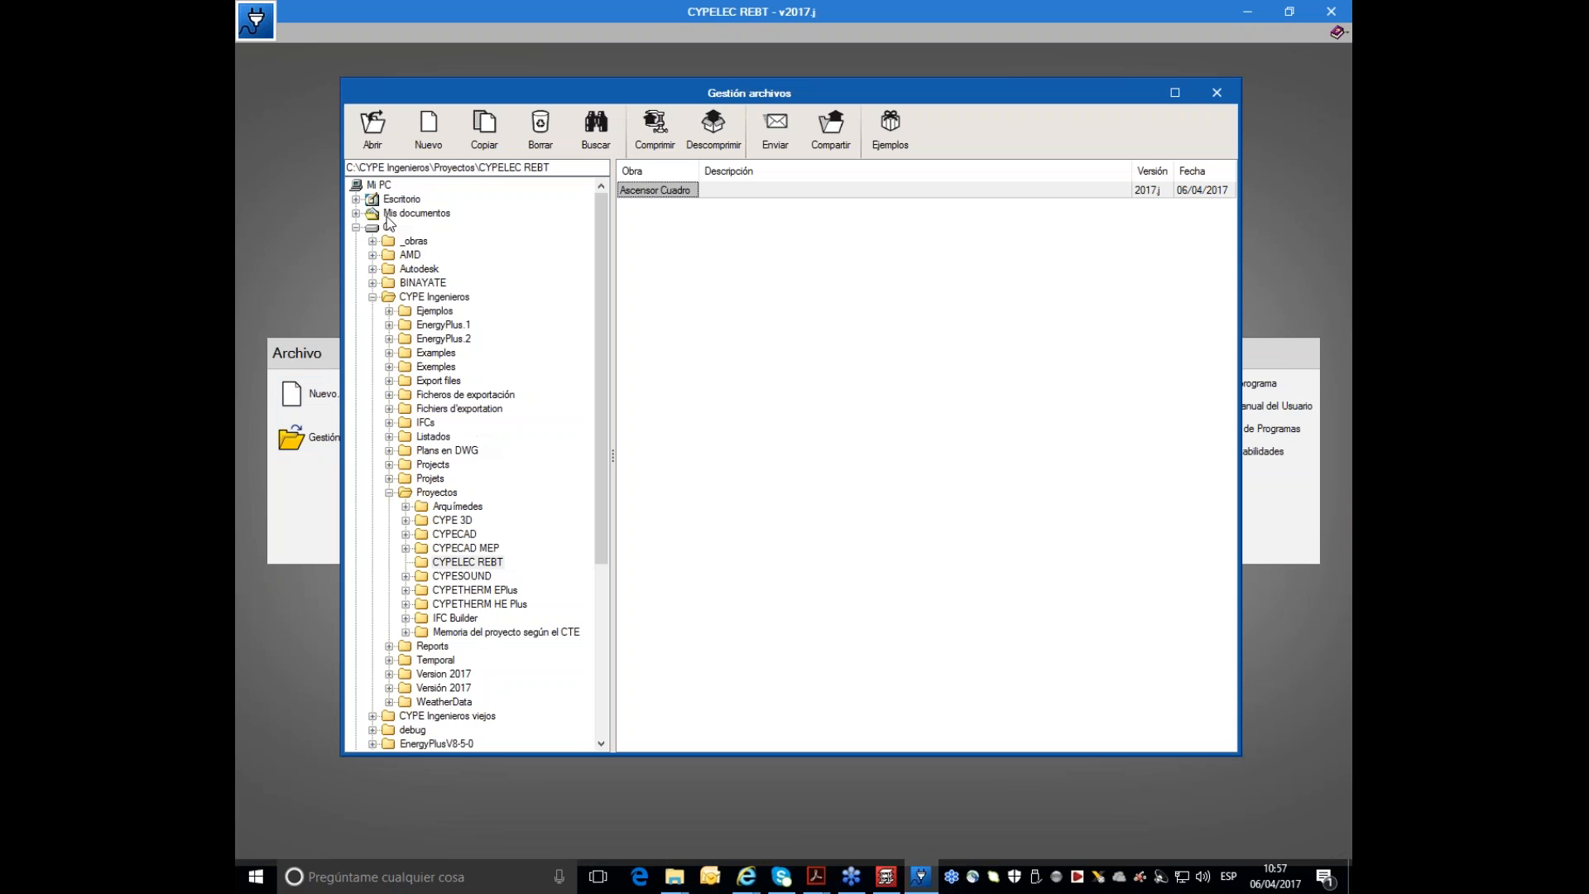
# - Open the project Plurifamiliar_ 8_viviendas_Ascensor_Inicial from E:\Seminarios\01_Seminario_OnLine_Rehabilitación\Proyecto_Electrico
pyautogui.scroll(-1, 523, 362)
pyautogui.scroll(1, 523, 362)
pyautogui.scroll(-6, 488, 453)
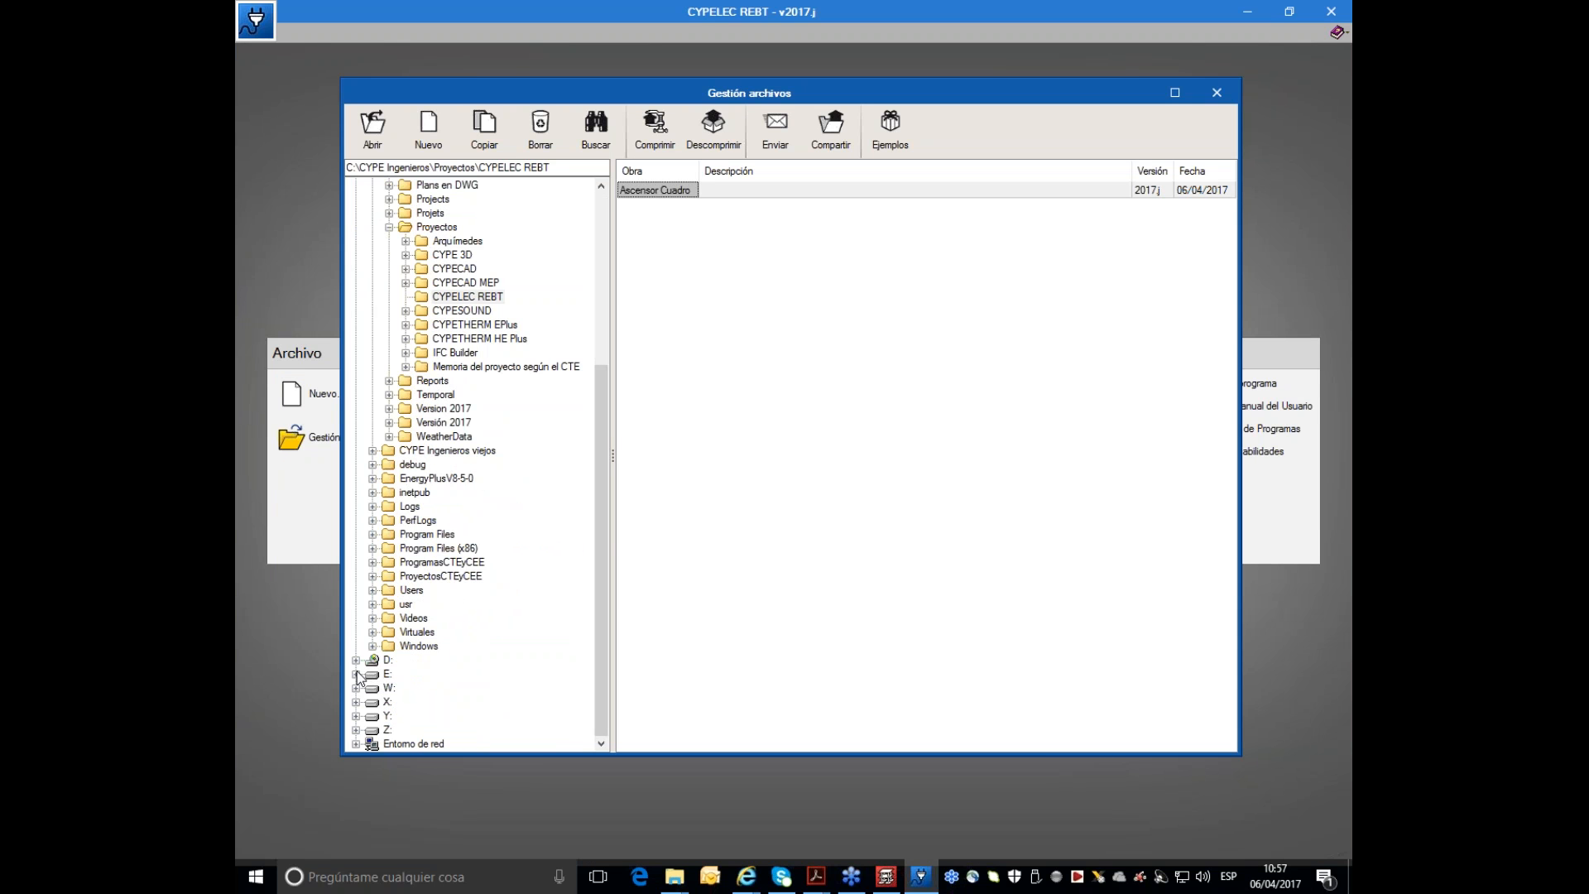
pyautogui.click(355, 673)
pyautogui.scroll(-2, 471, 674)
pyautogui.click(422, 659)
pyautogui.doubleClick(436, 662)
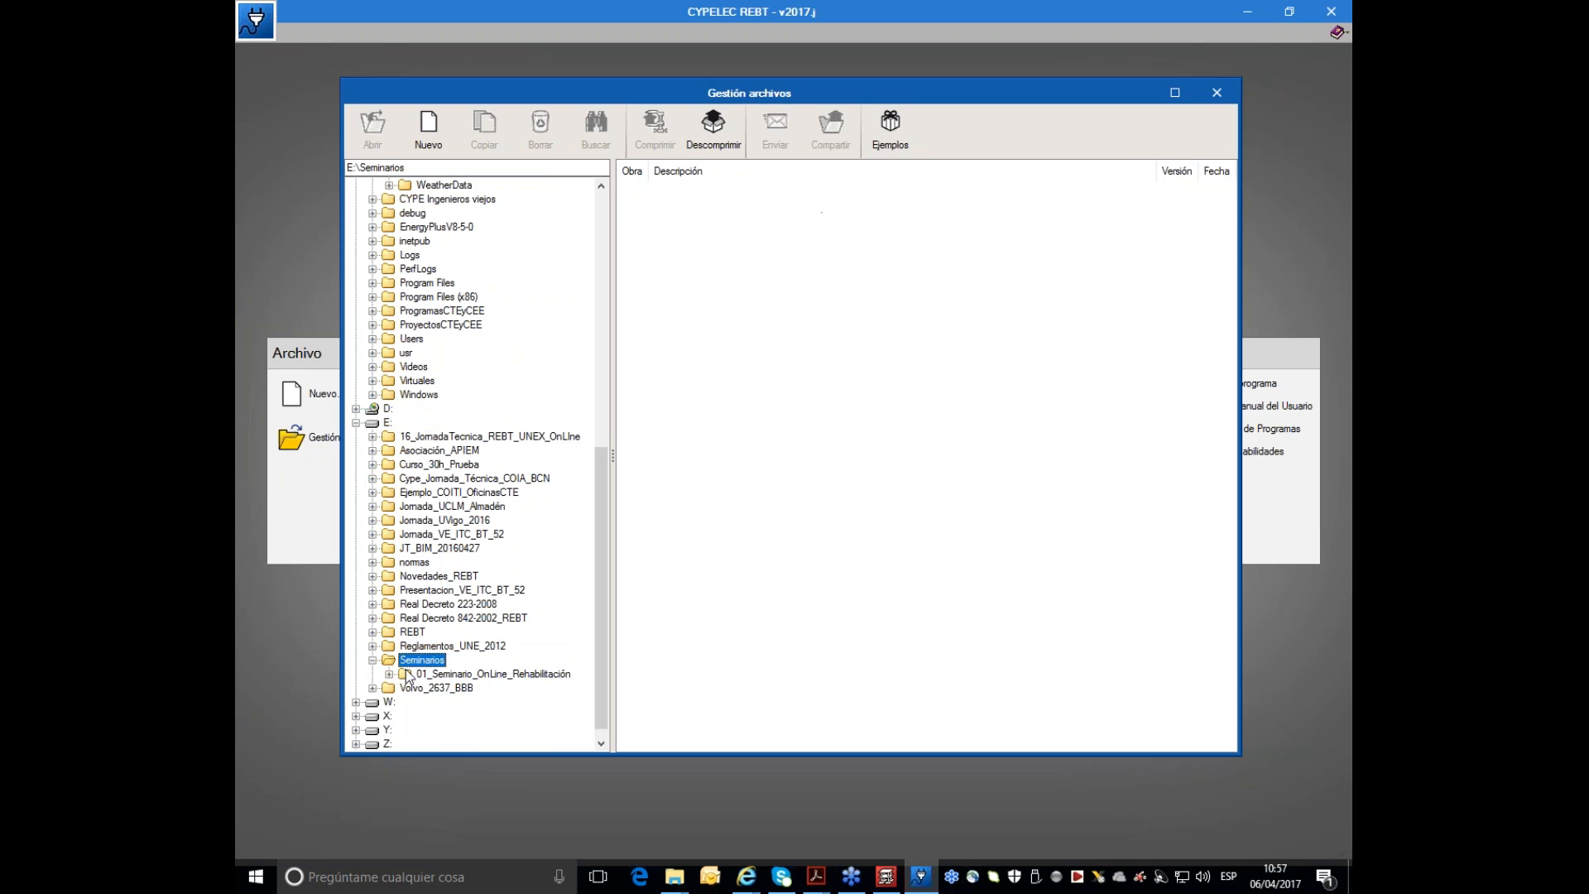
pyautogui.click(414, 674)
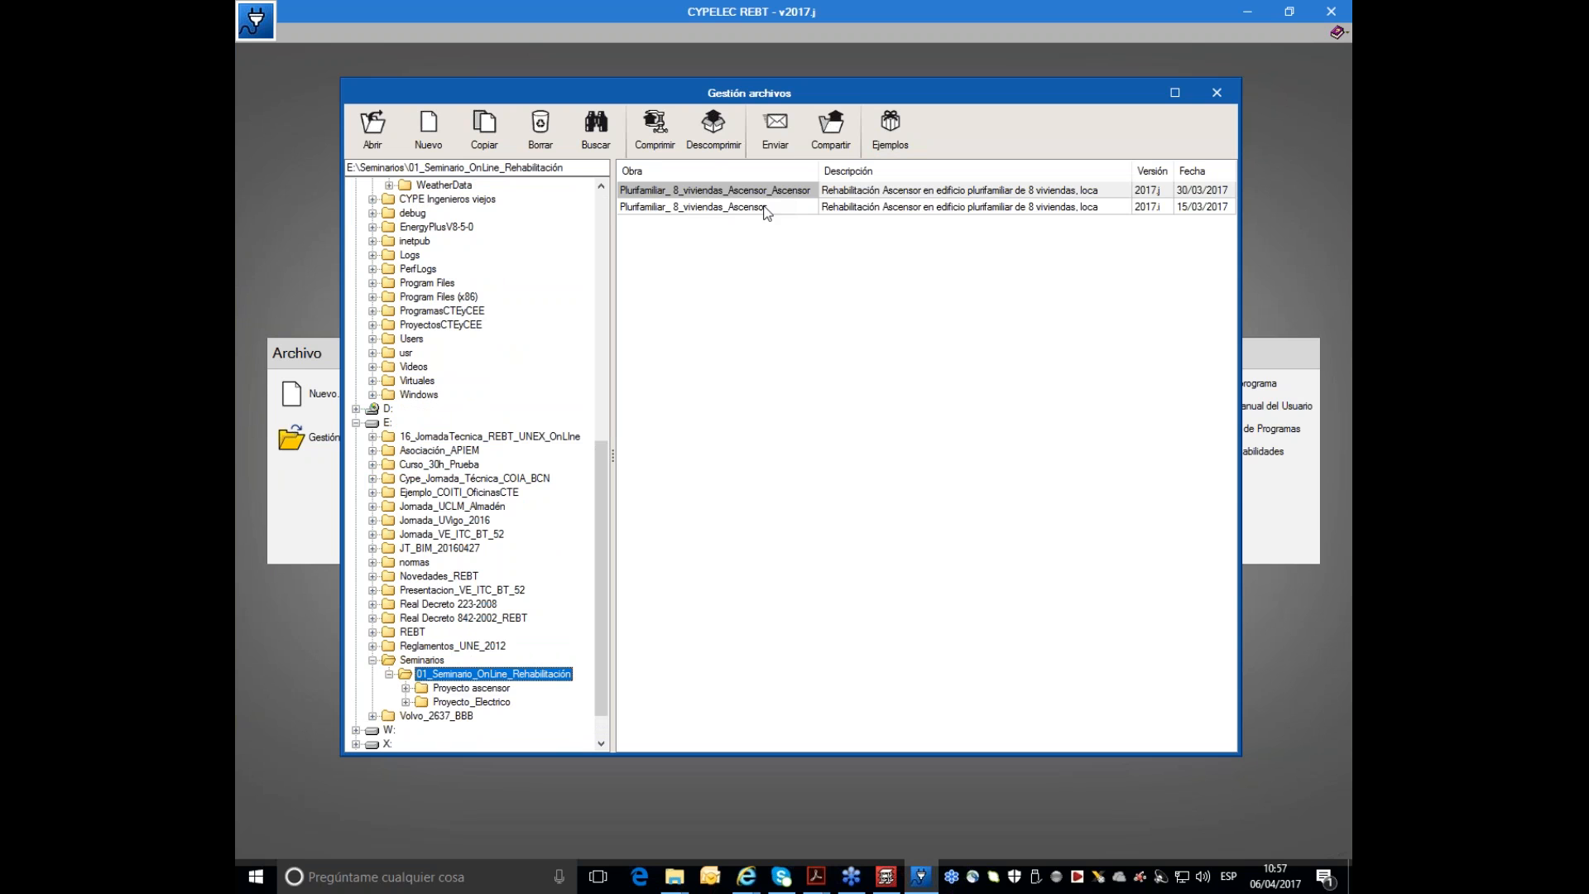
pyautogui.click(494, 703)
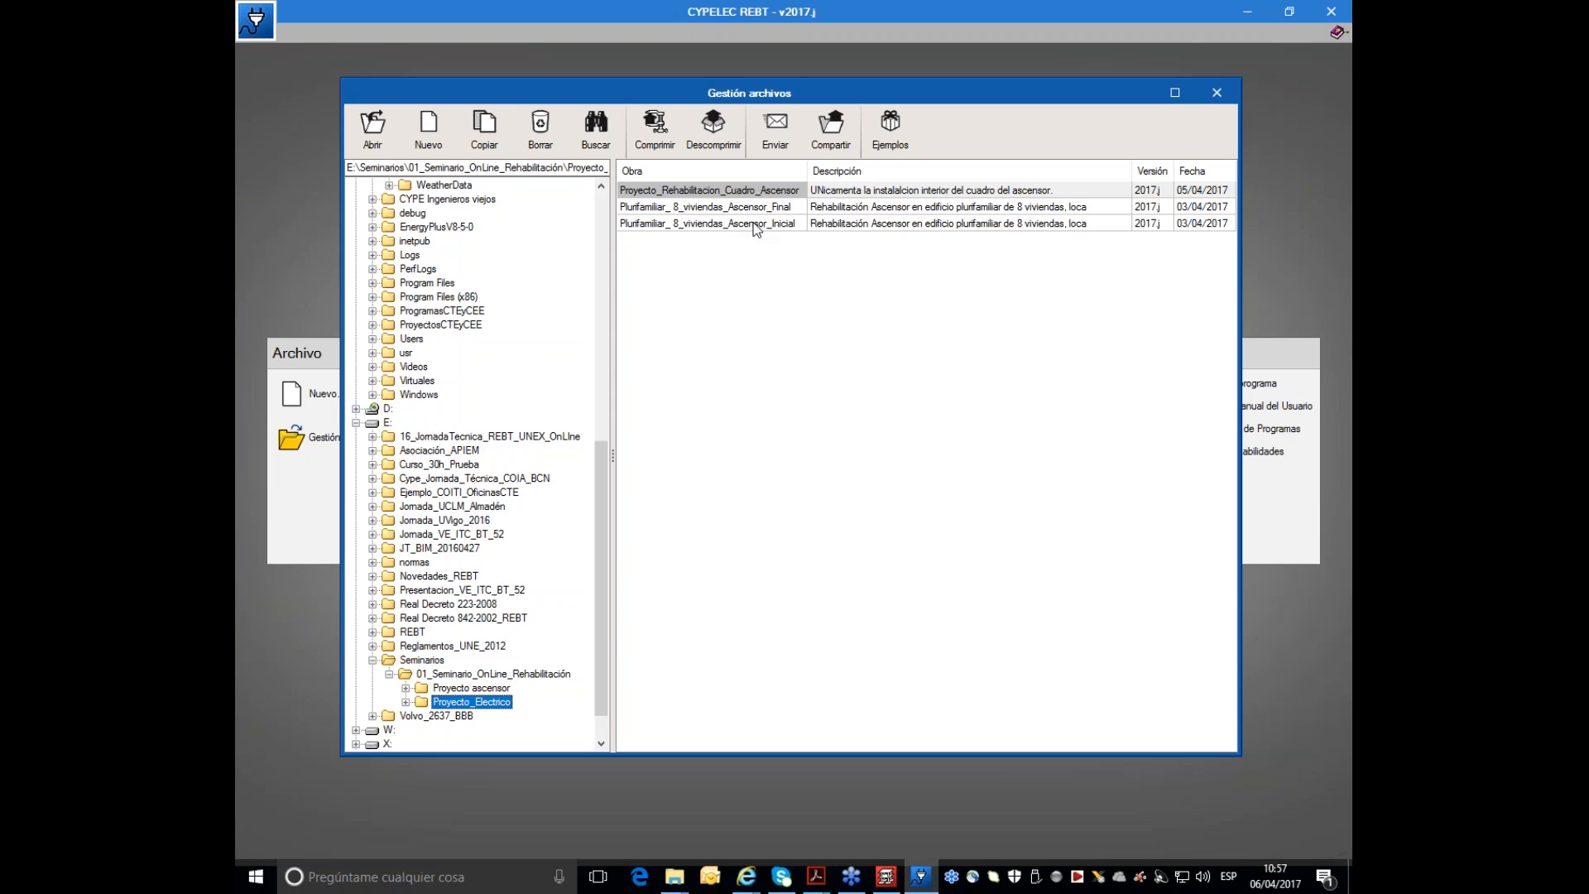
pyautogui.press('Escape')
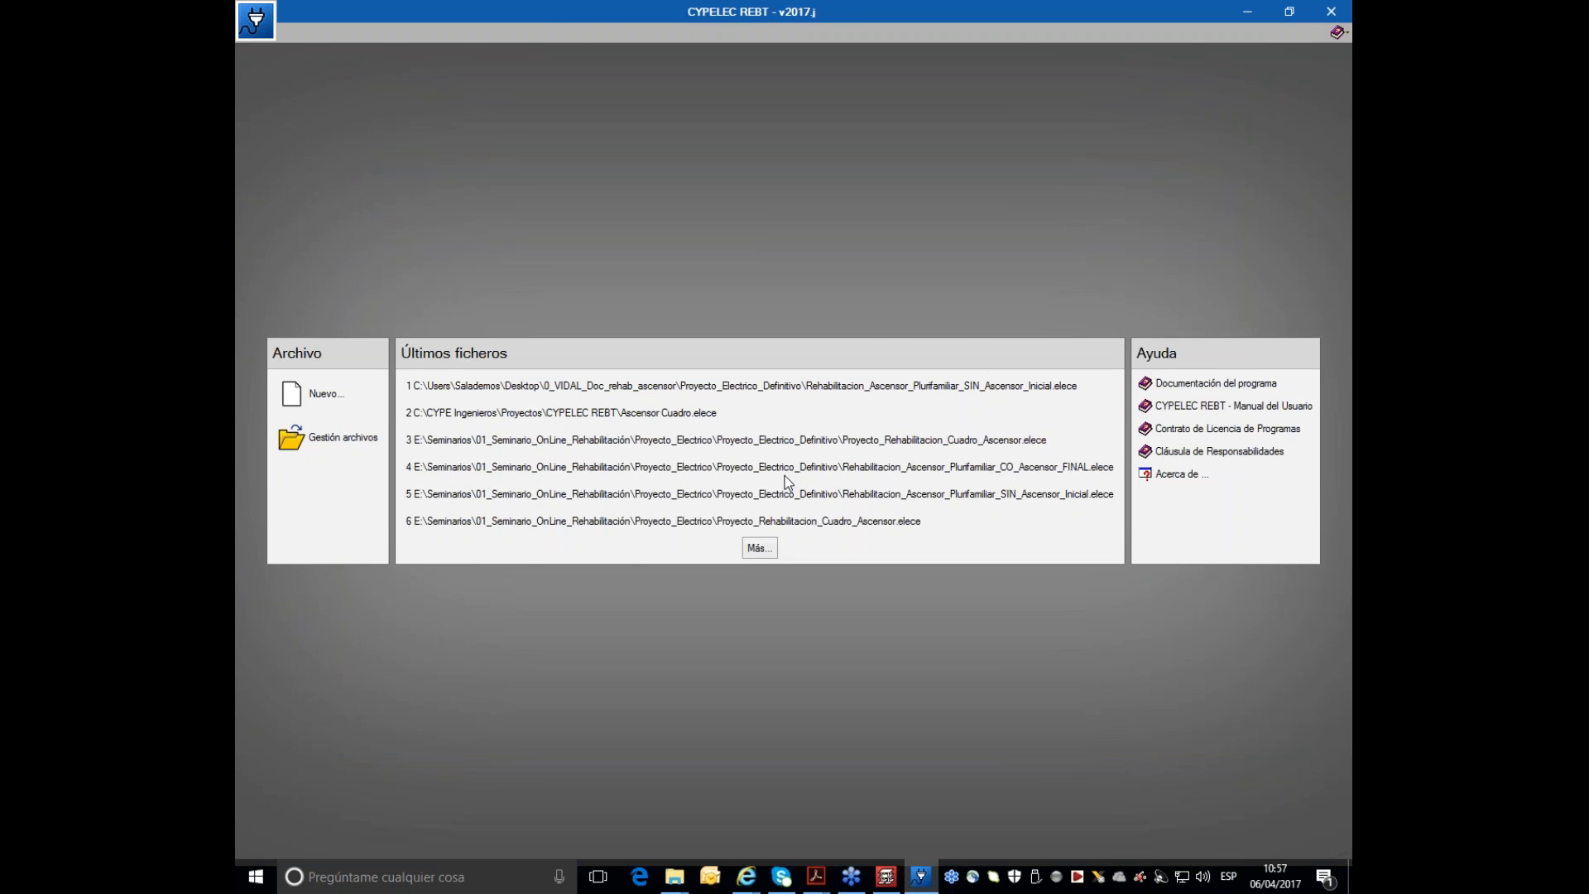
pyautogui.hotkey('alt', 'F4')
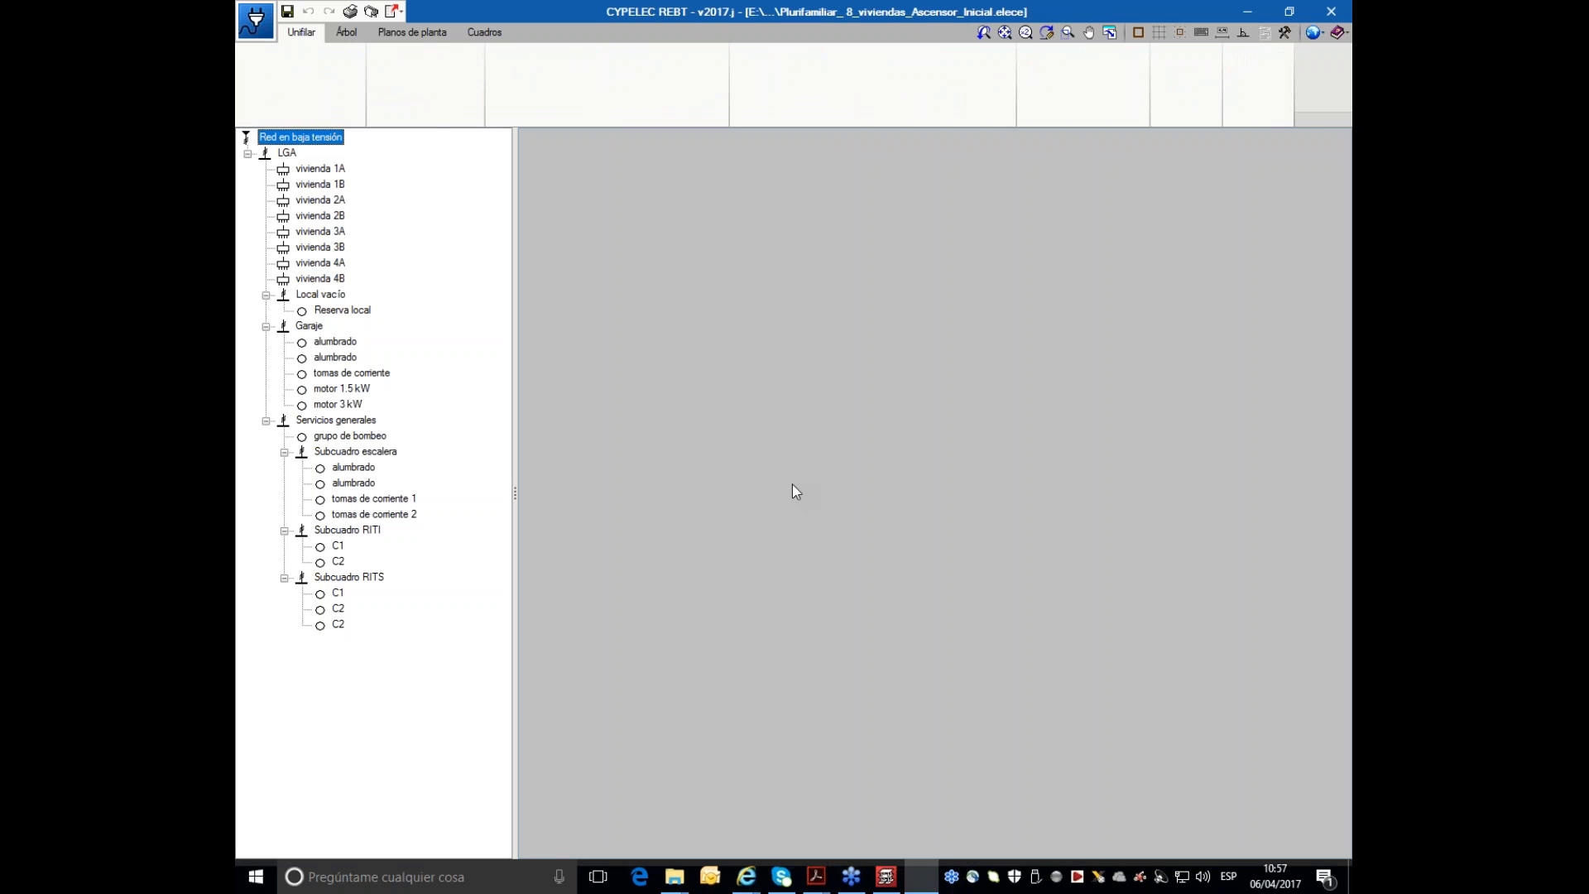
# - Import the Cuadro Ascensor type from the Proyecto_Electrico_Definitivo folder into the project's standard panels library and accept the library changes
pyautogui.moveTo(1217, 407); pyautogui.dragTo(1160, 390, button='middle')
pyautogui.scroll(2, 770, 513)
pyautogui.moveTo(1109, 472); pyautogui.dragTo(556, 464, button='middle')
pyautogui.moveTo(1175, 469); pyautogui.dragTo(776, 443, button='middle')
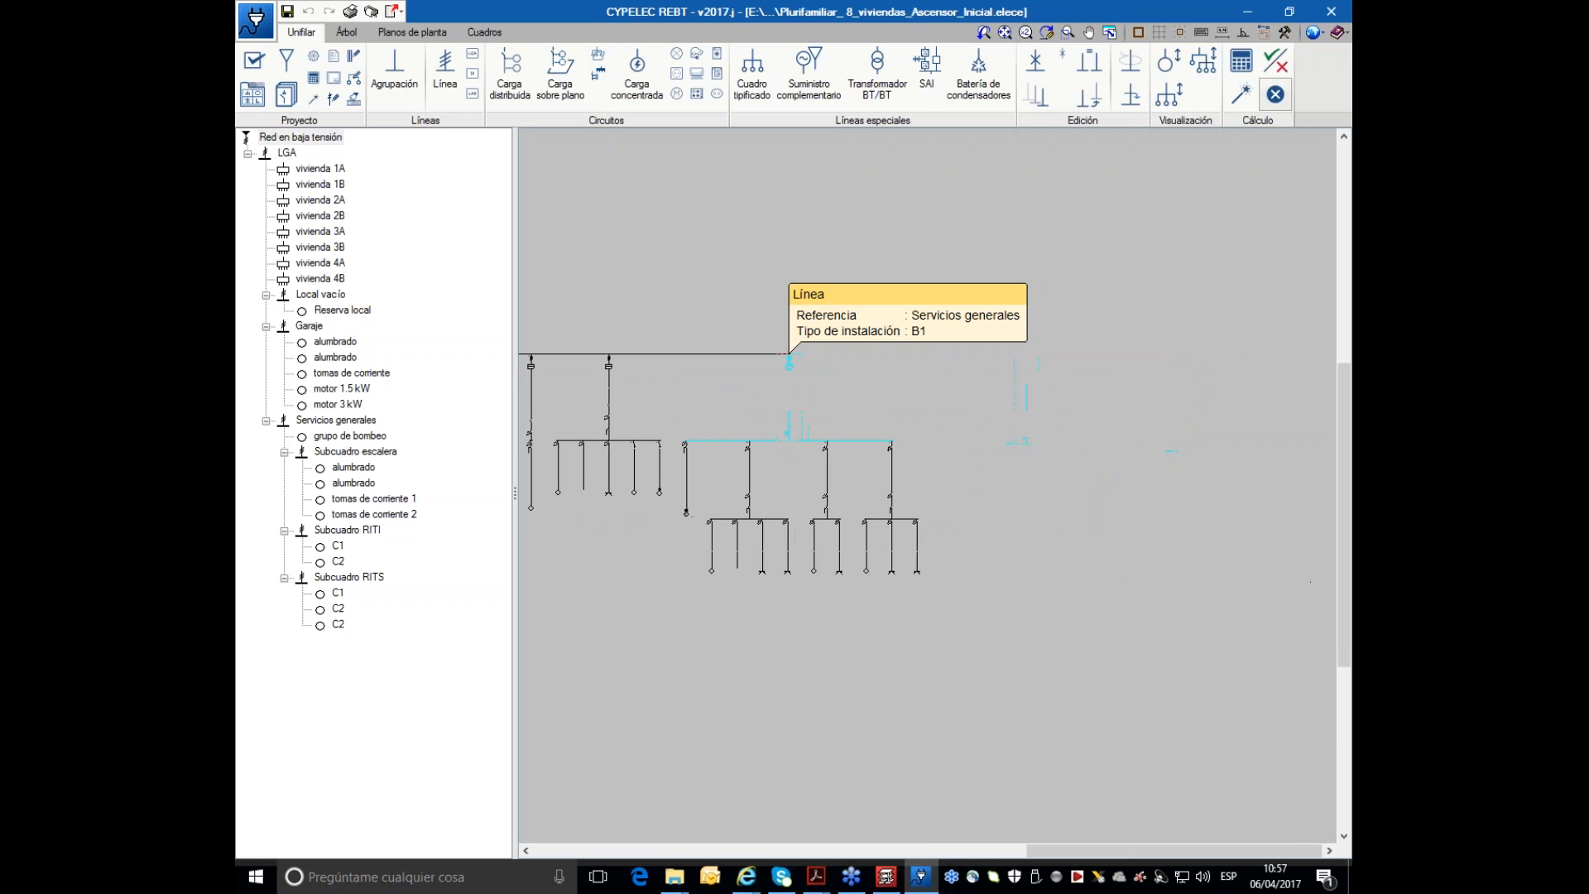
pyautogui.scroll(1, 969, 468)
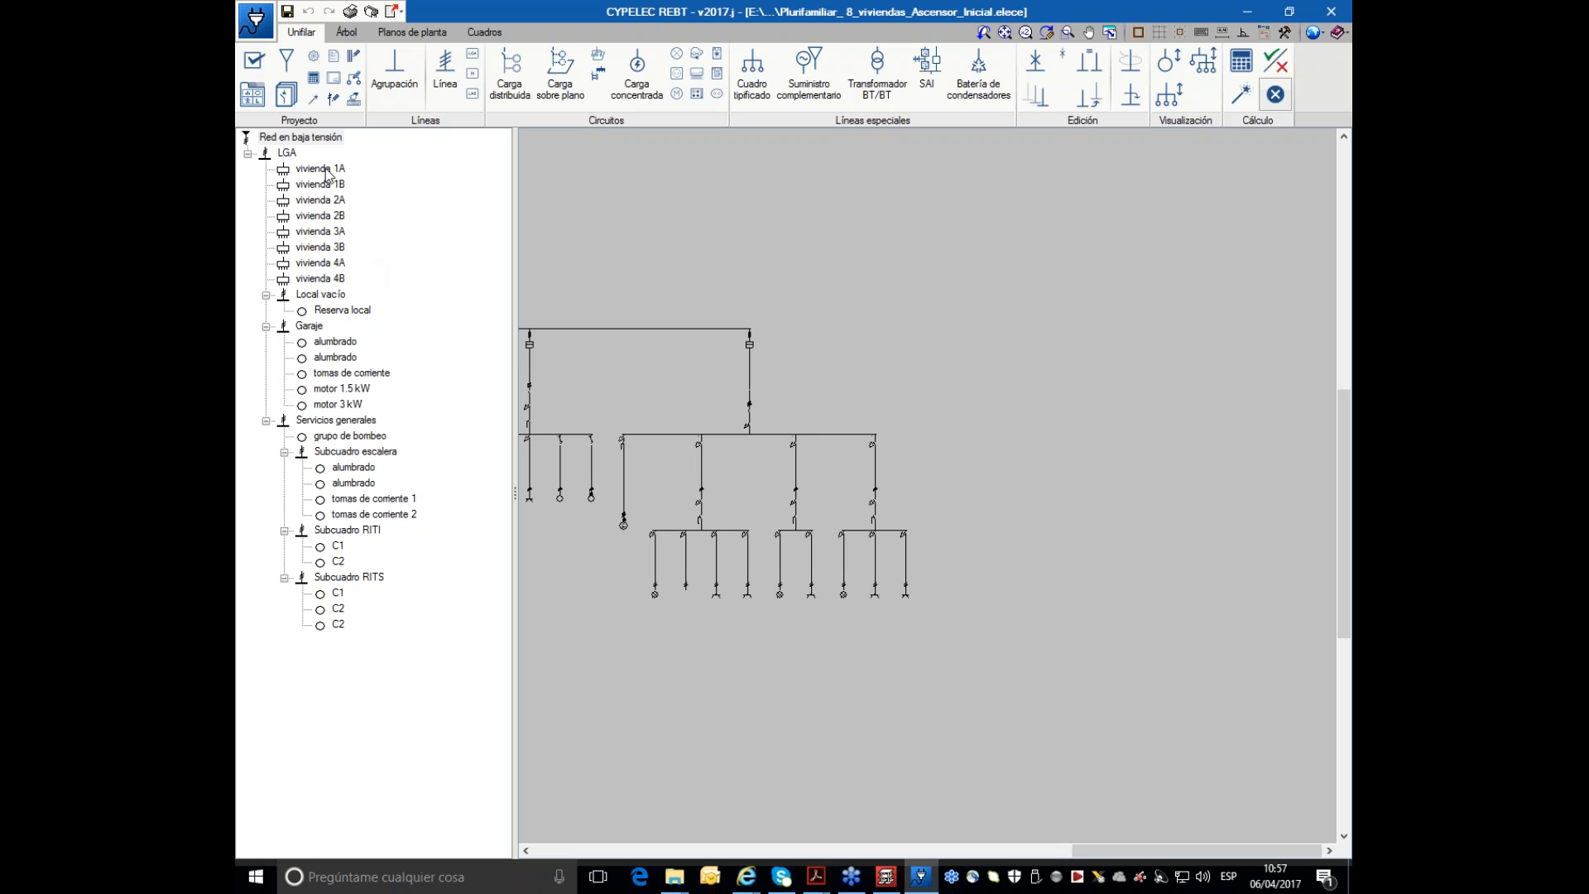
pyautogui.click(257, 98)
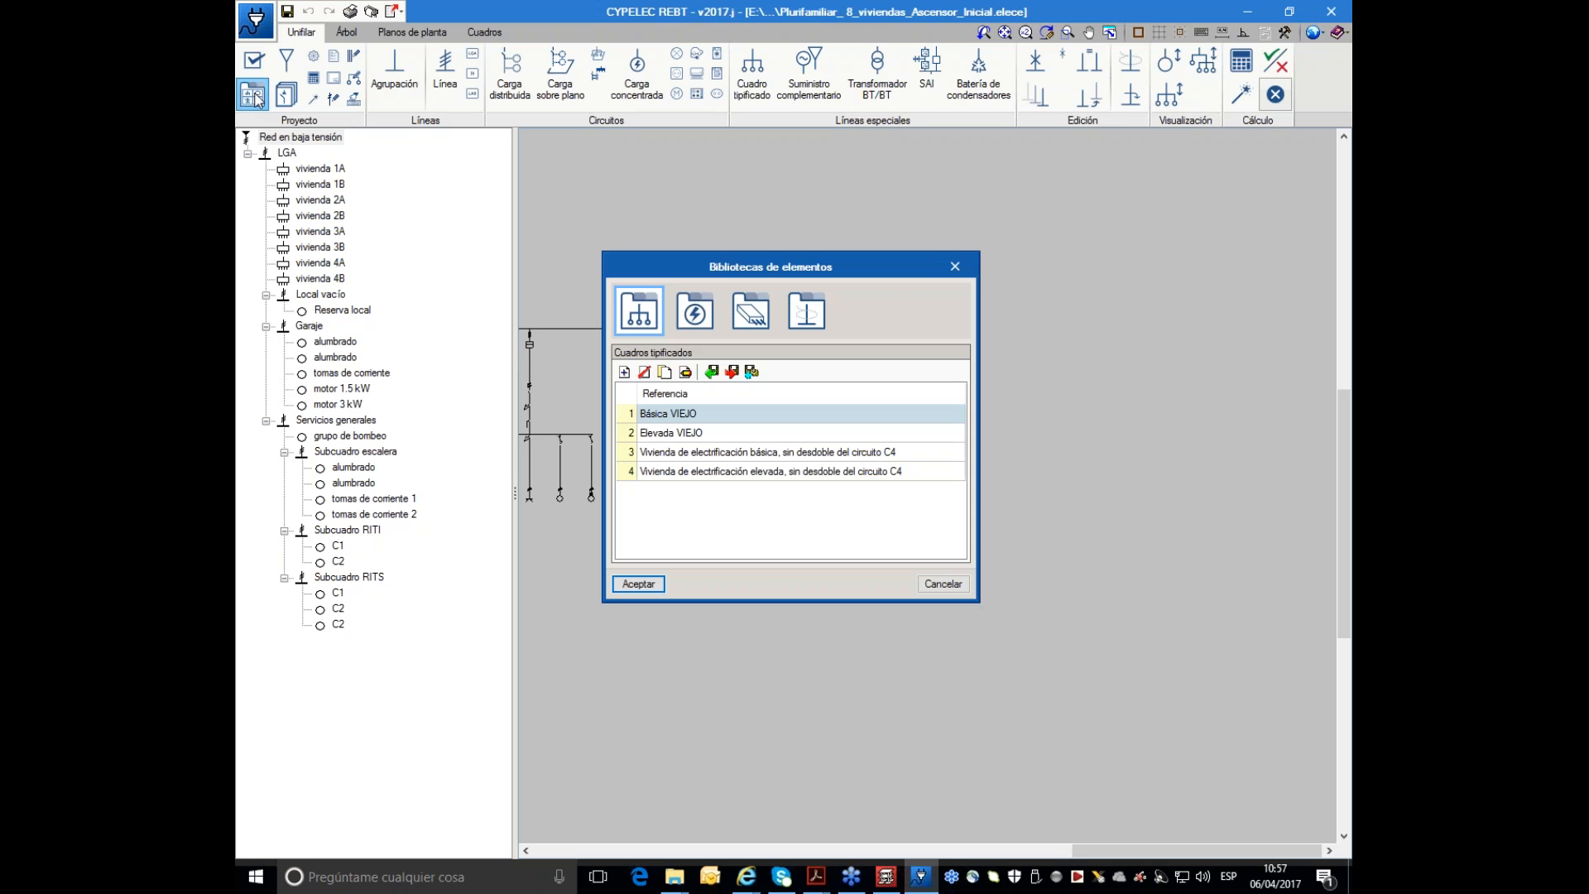
pyautogui.click(711, 372)
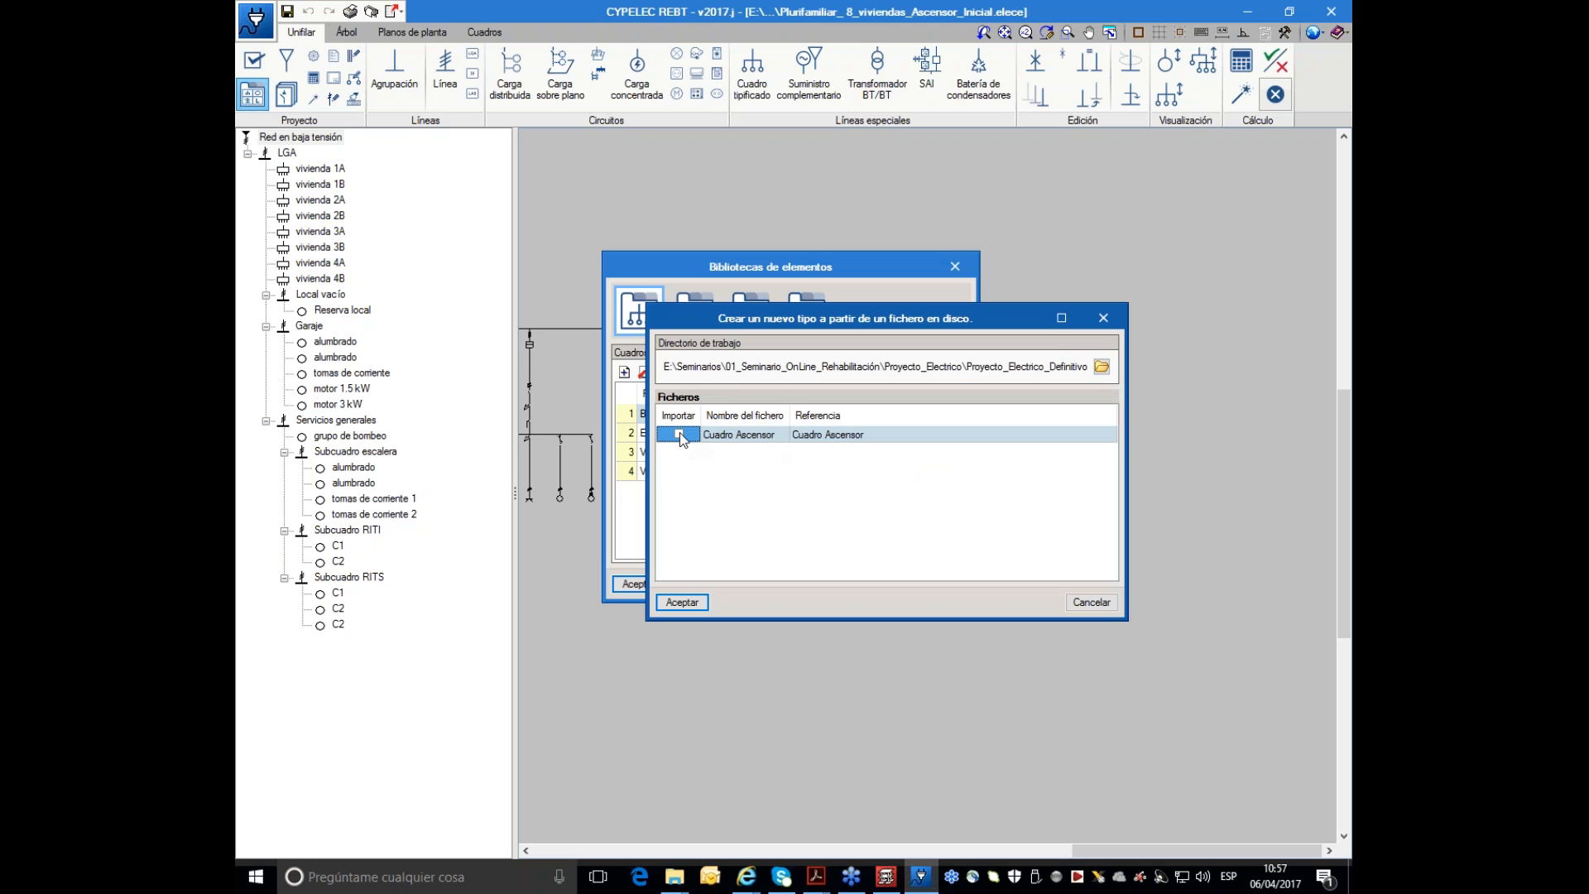
pyautogui.click(682, 602)
pyautogui.click(724, 507)
pyautogui.click(706, 490)
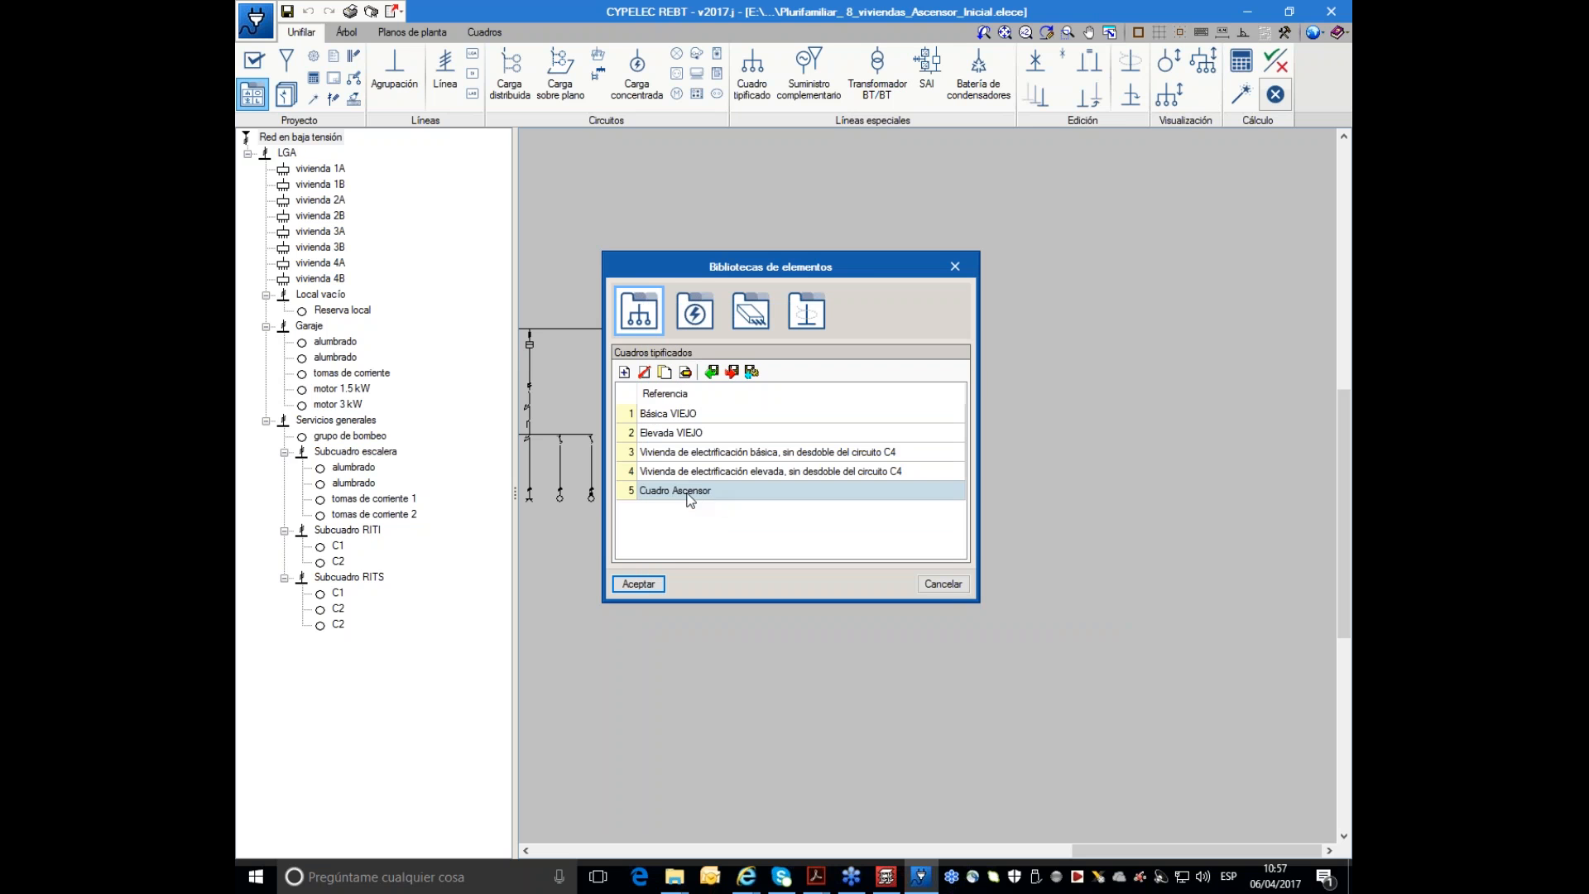
pyautogui.click(654, 584)
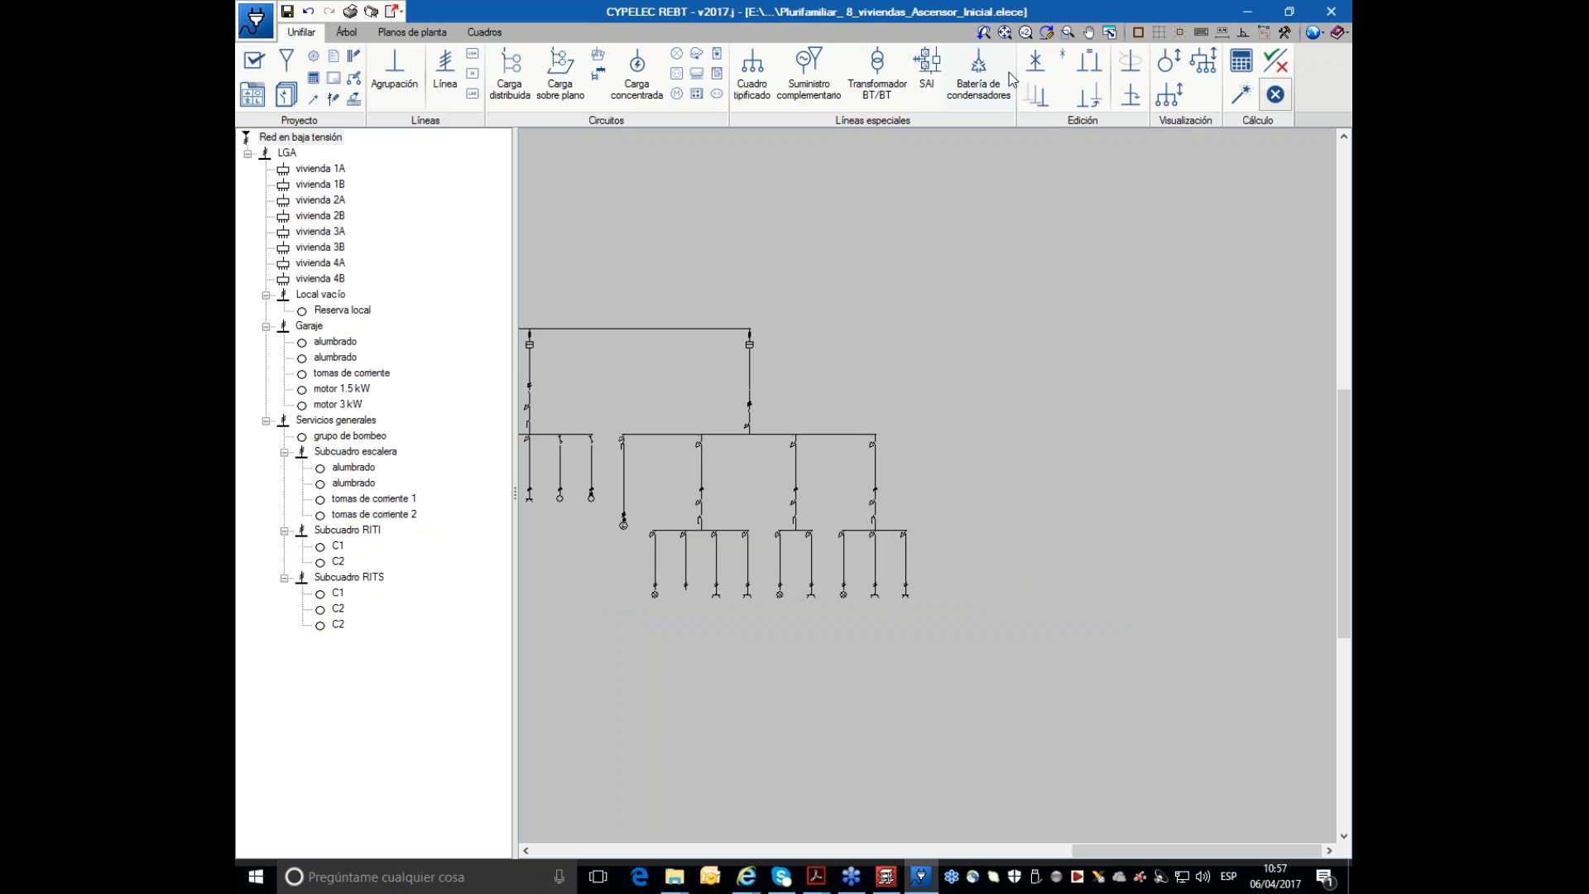
# - Define a new standard panel of type 5: Cuadro Ascensor with the reference Ascensor Hidraulico and a length of 18 m
pyautogui.click(753, 79)
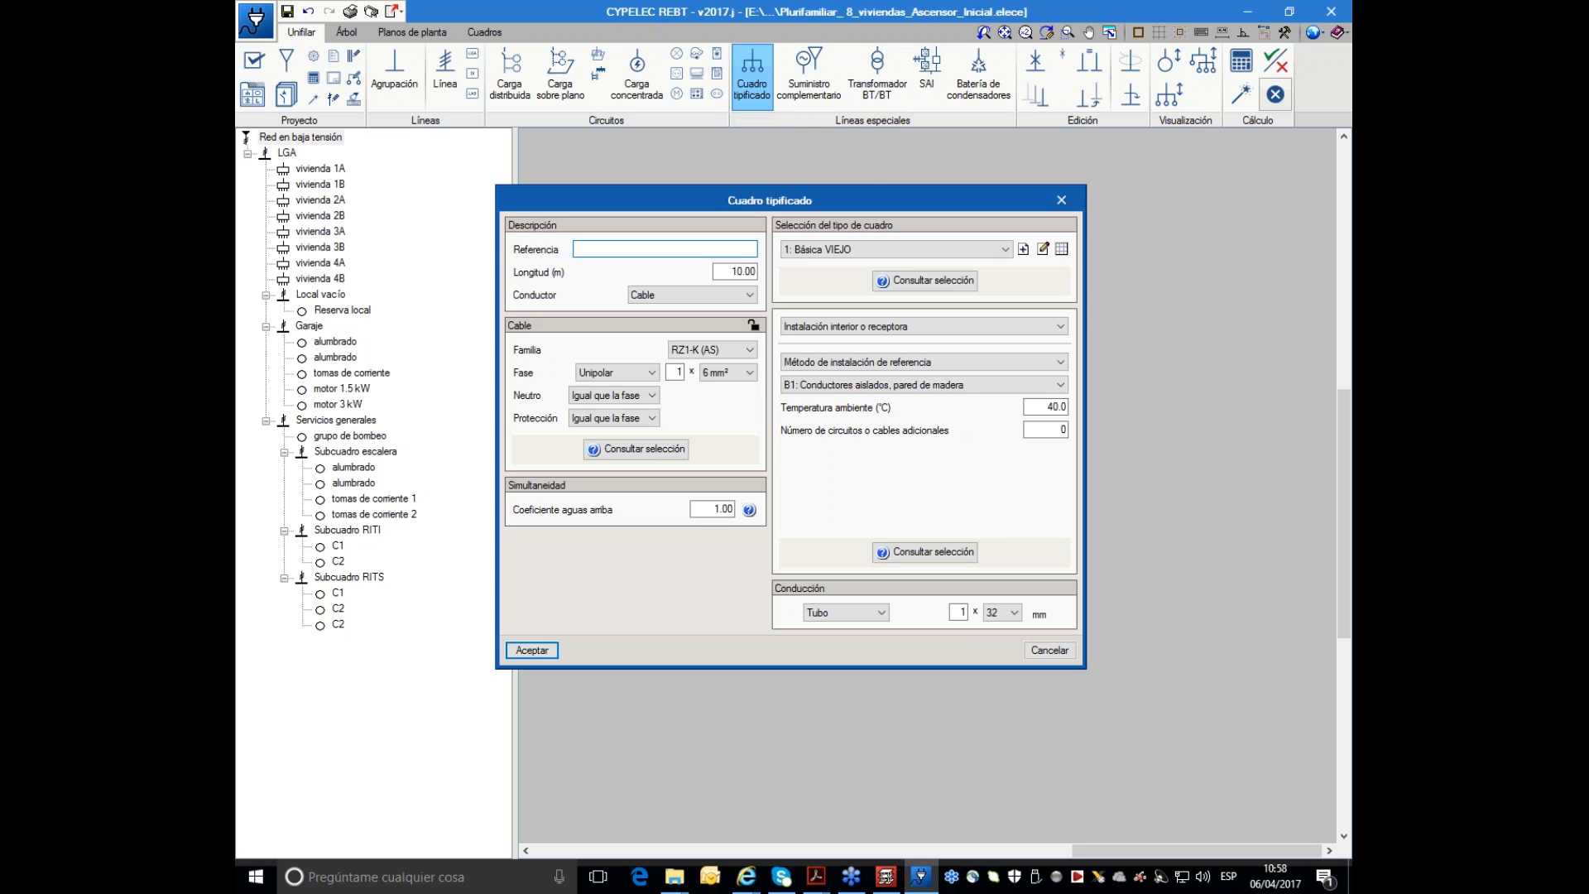
pyautogui.click(996, 247)
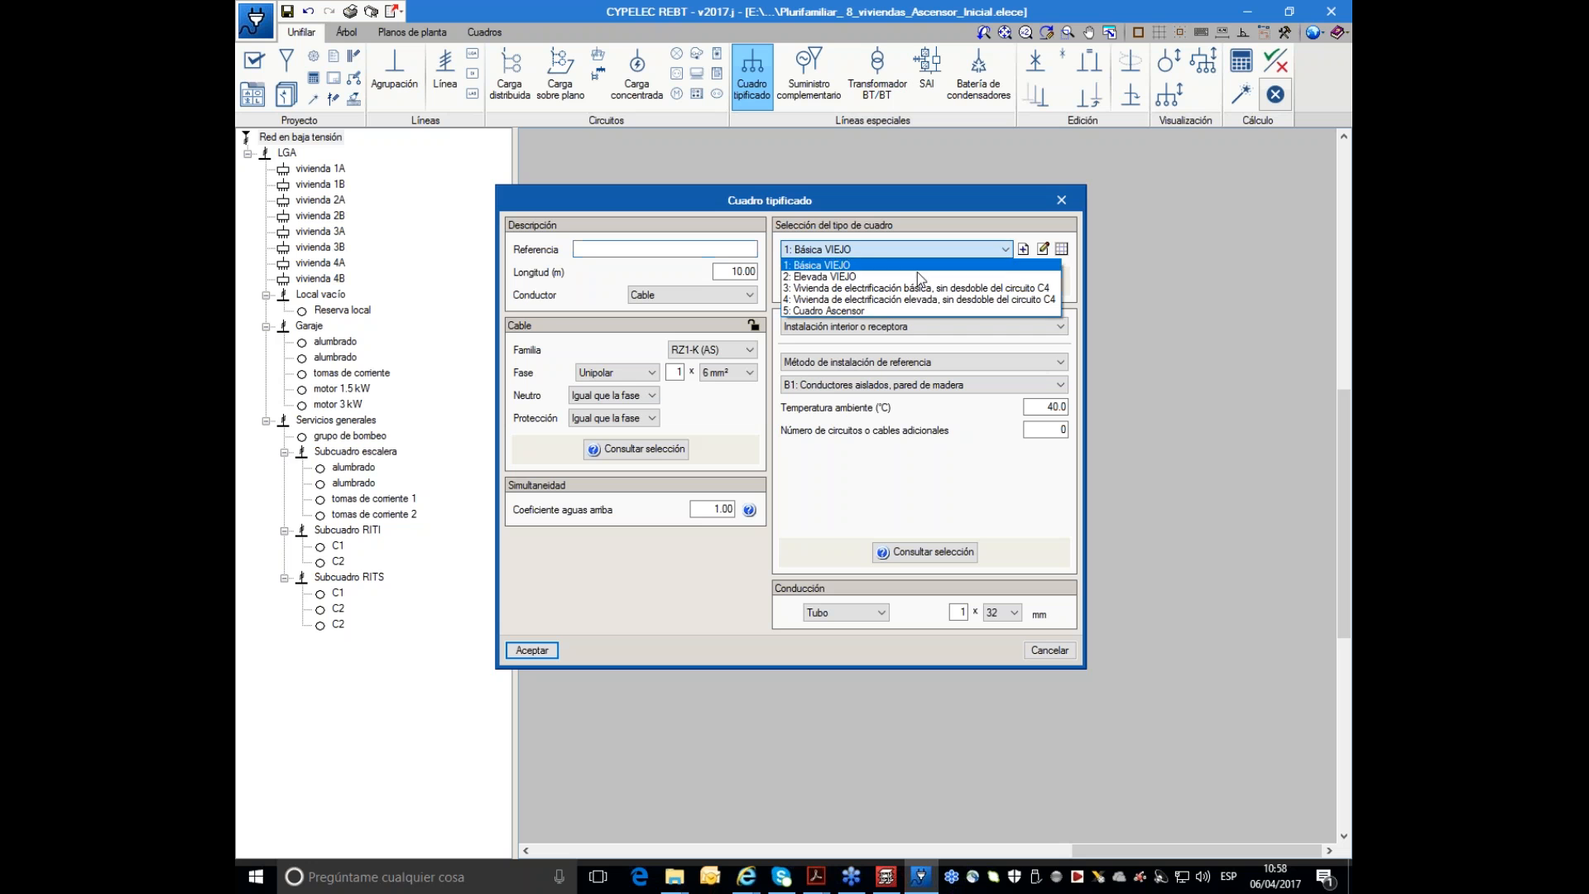
pyautogui.click(866, 311)
pyautogui.click(653, 250)
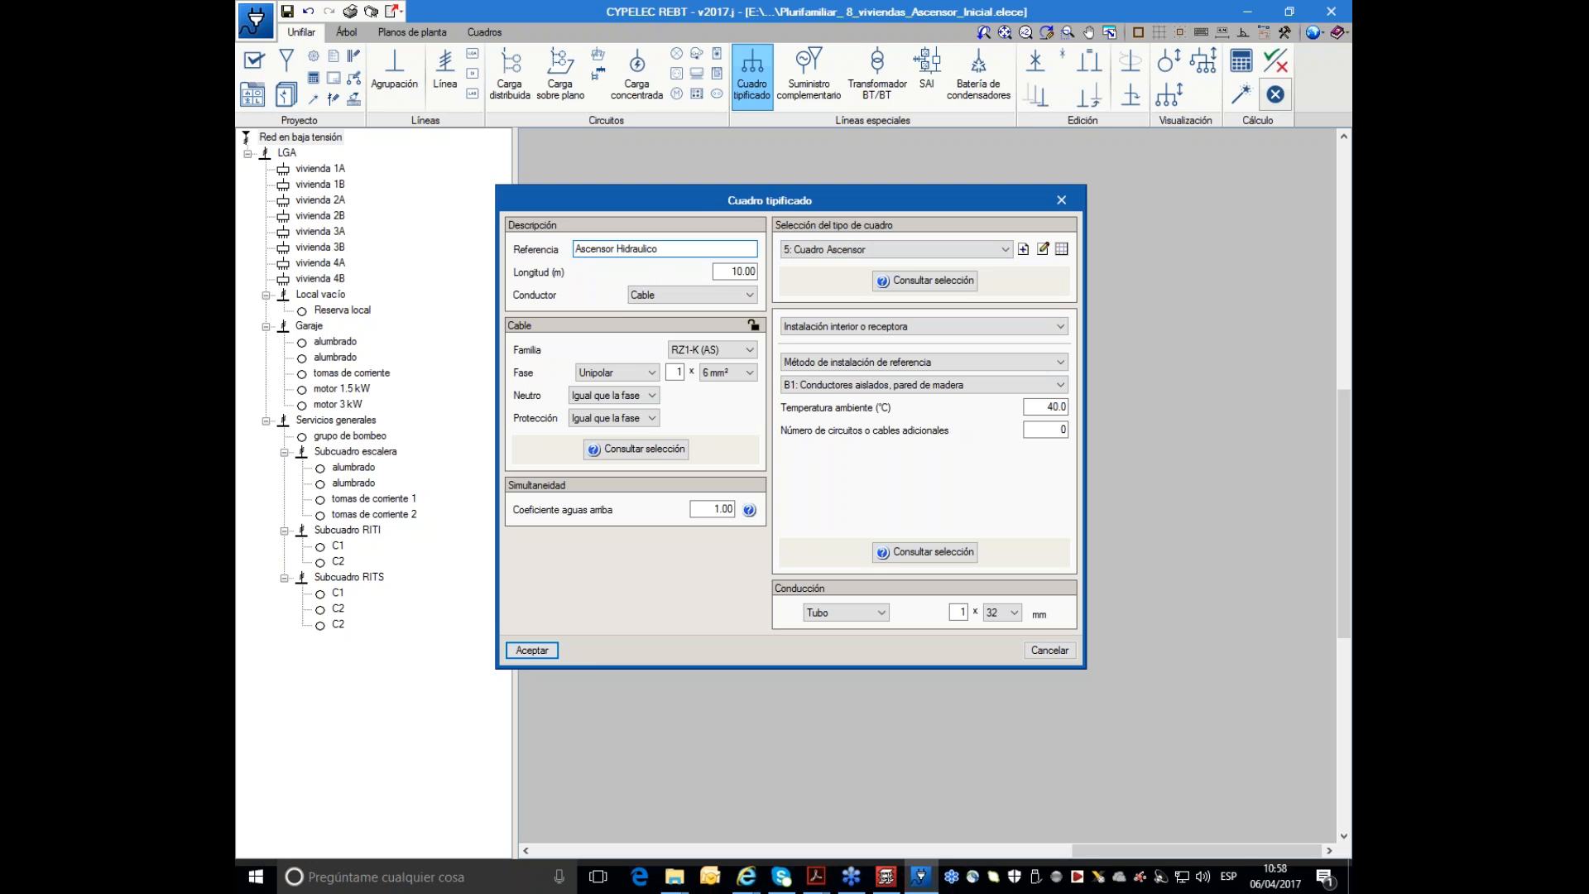
pyautogui.press('Tab')
pyautogui.write('18')
pyautogui.press('Tab')
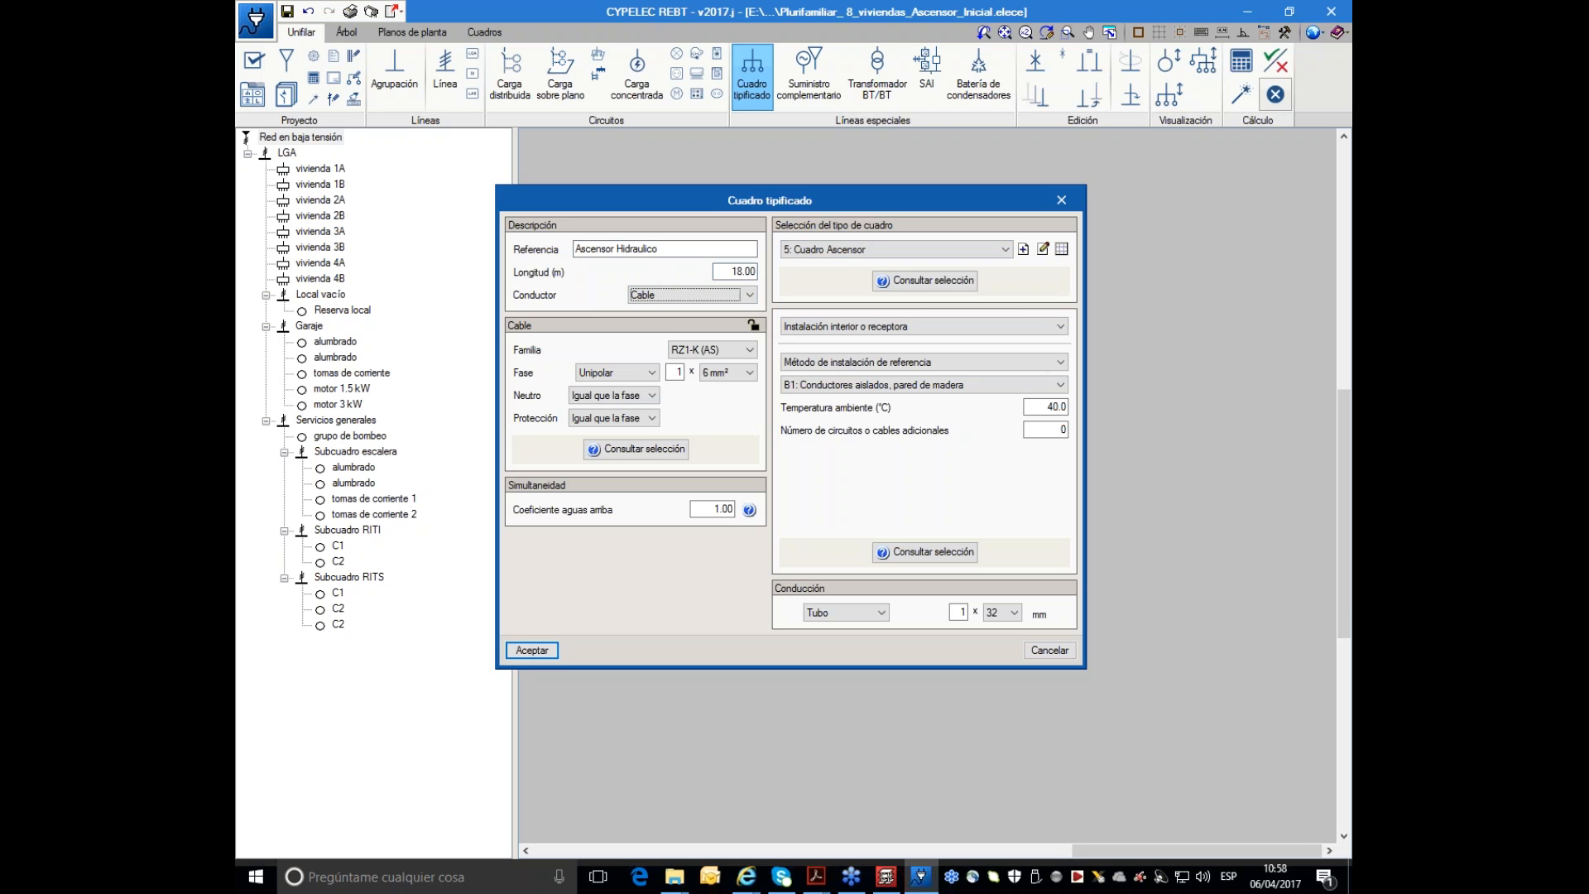
# - Consult the single-line diagram of the selected panel type and close it
pyautogui.click(914, 279)
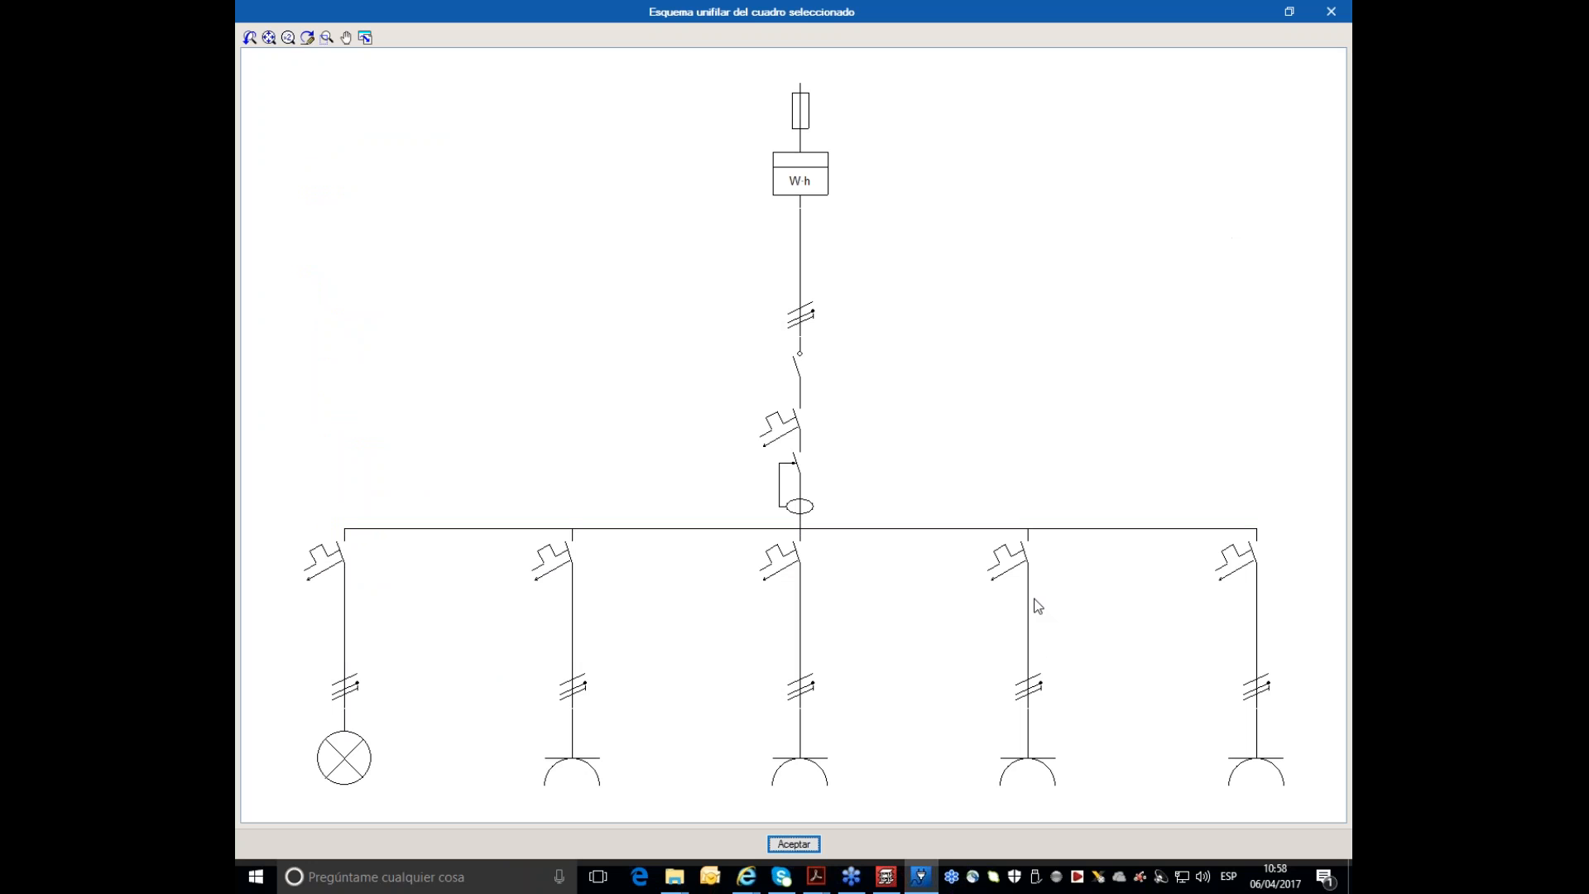
pyautogui.scroll(-1, 1036, 600)
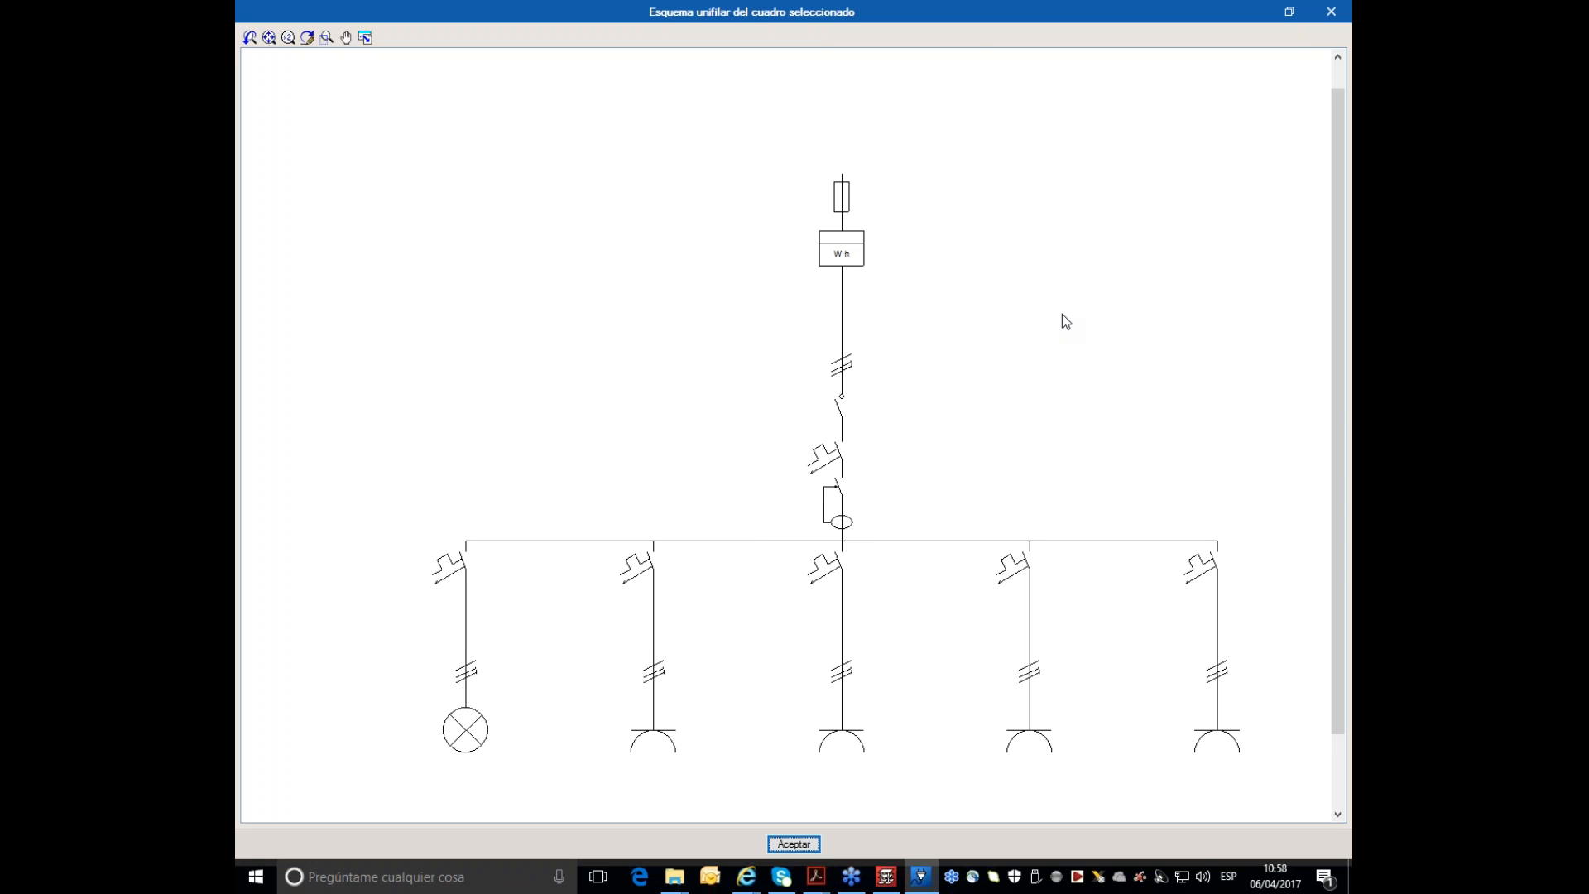
pyautogui.click(1331, 12)
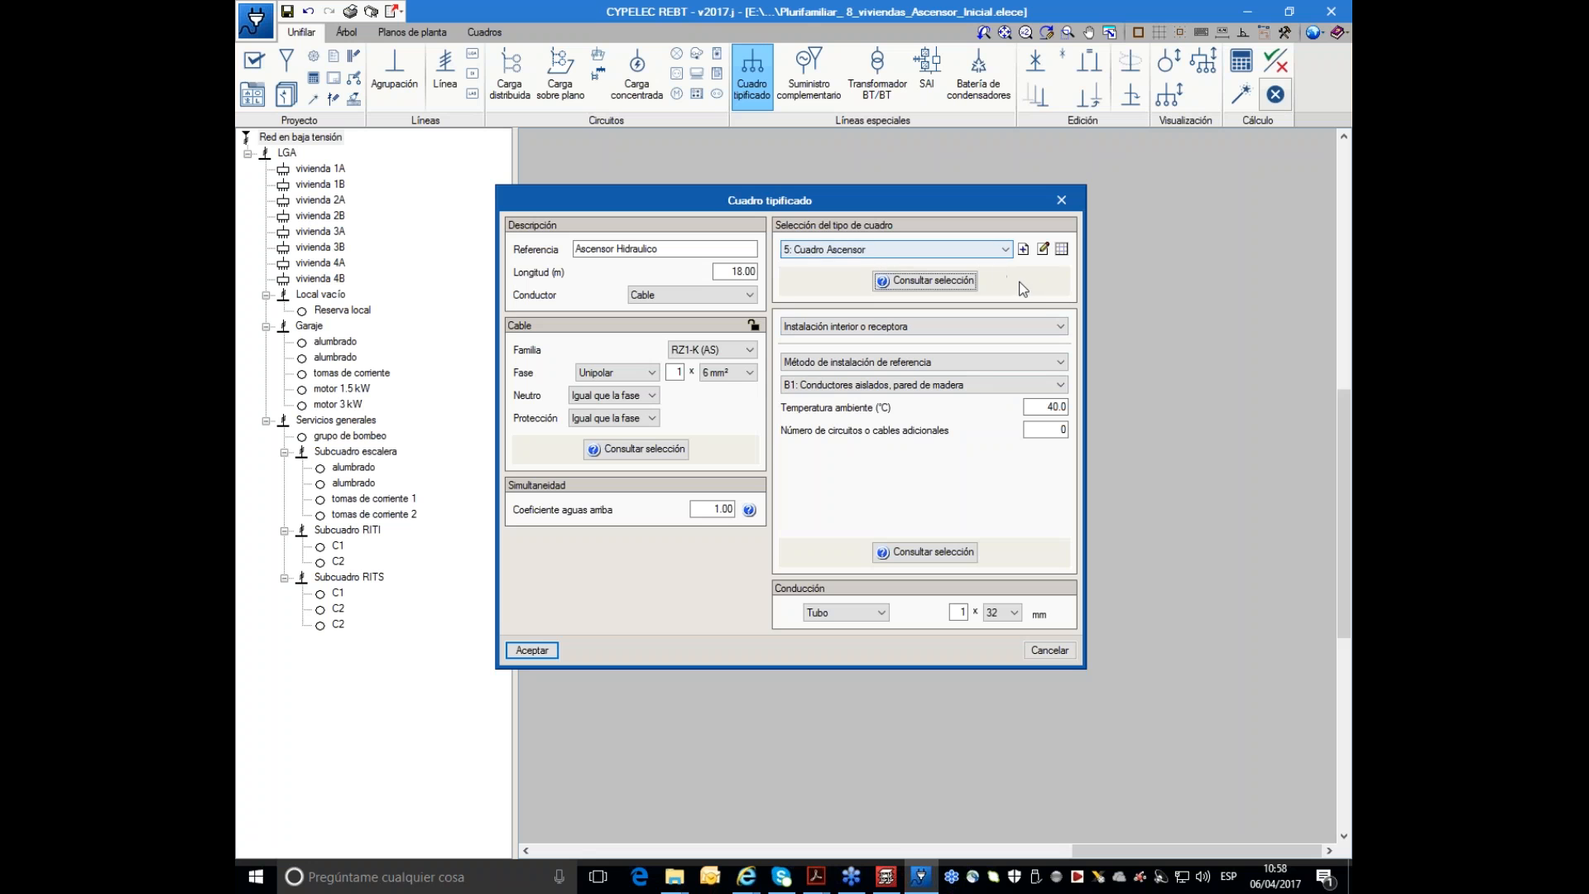
# - Select Cuadro Ascensor again as the panel type and connect the new panel to the Servicios generales busbar beyond Subcuadro RITS
pyautogui.click(999, 248)
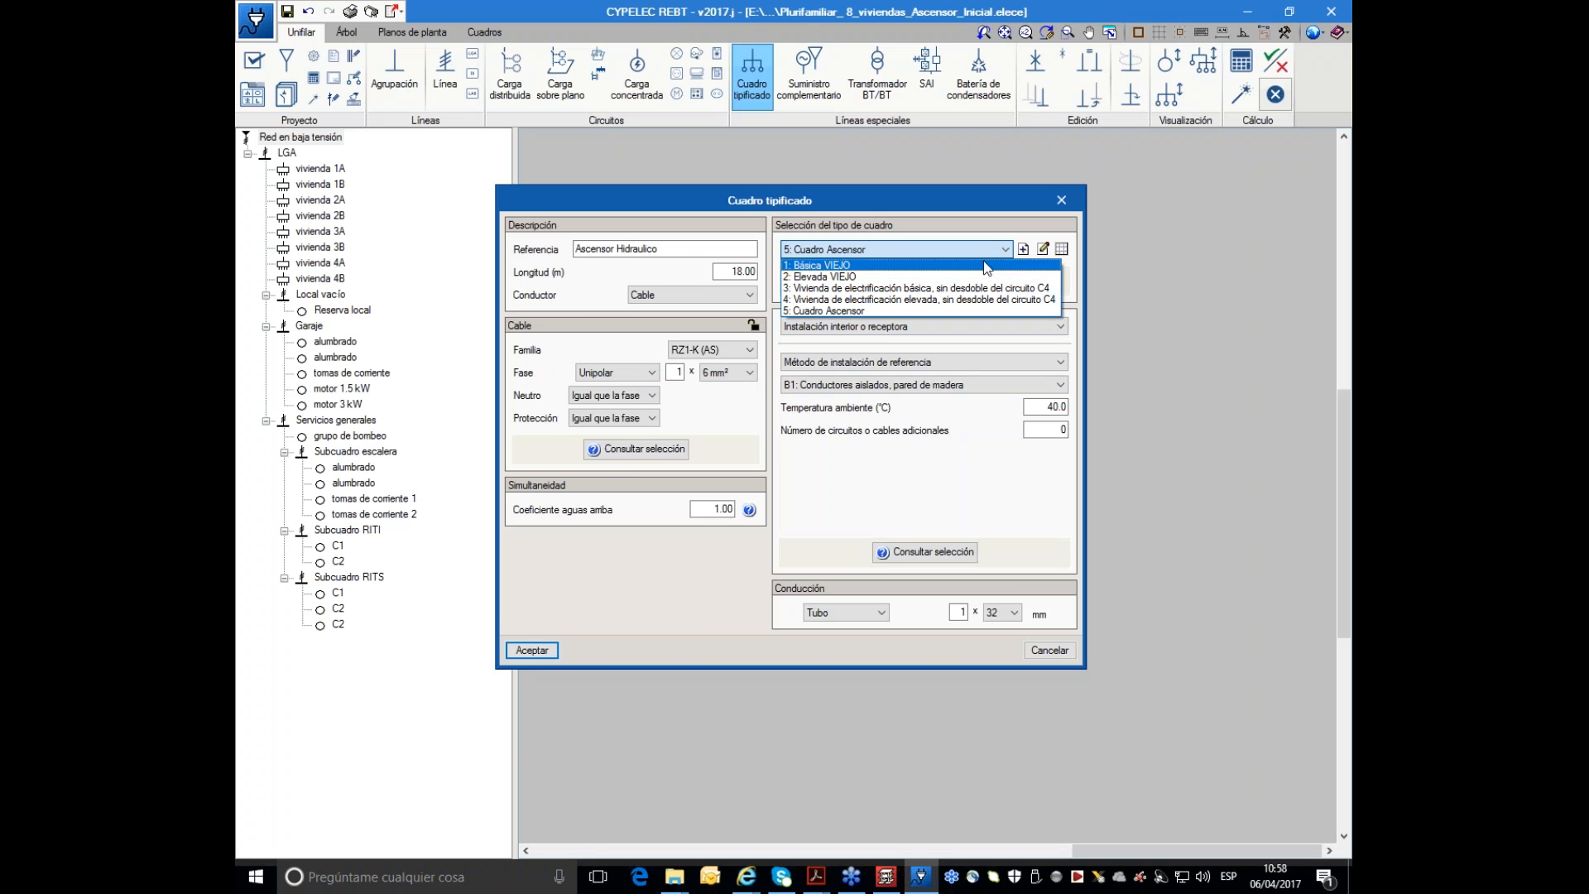
pyautogui.click(910, 310)
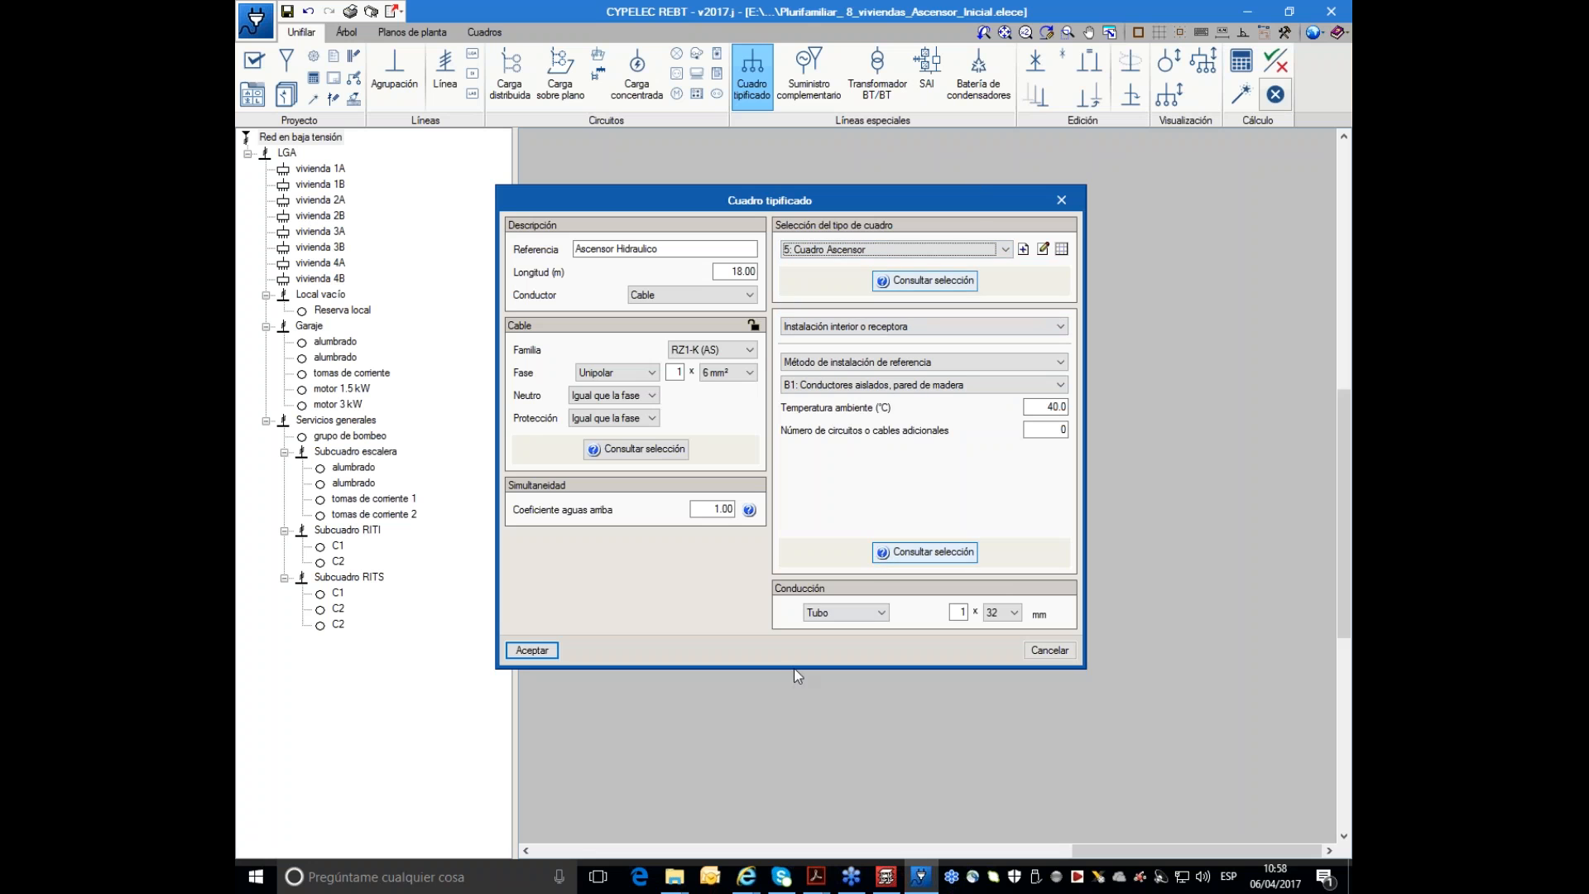
pyautogui.click(506, 650)
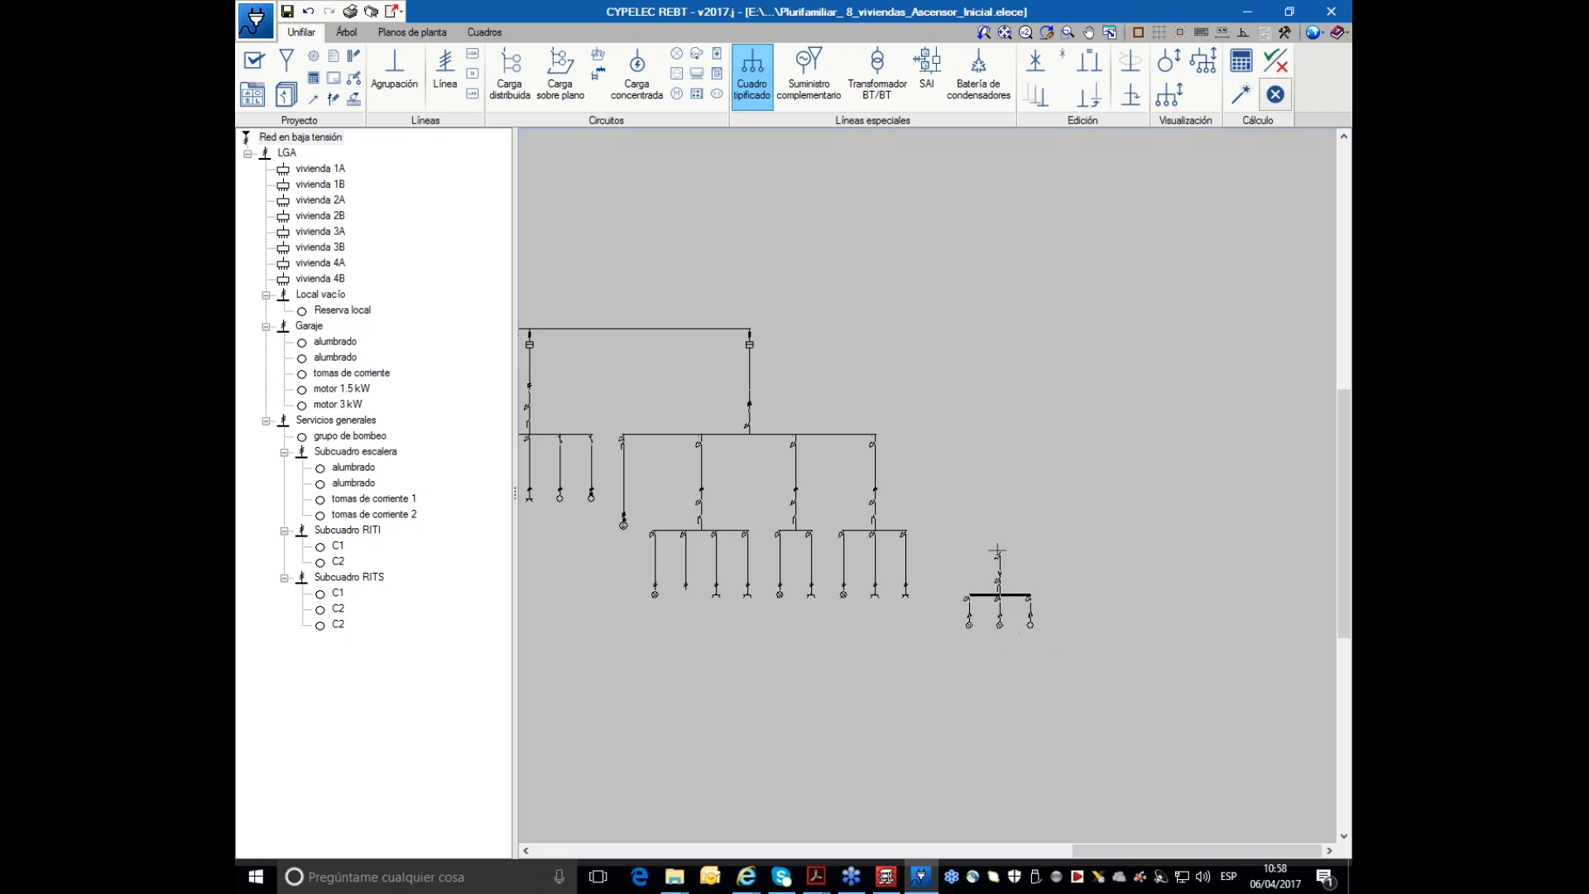
pyautogui.scroll(3, 968, 553)
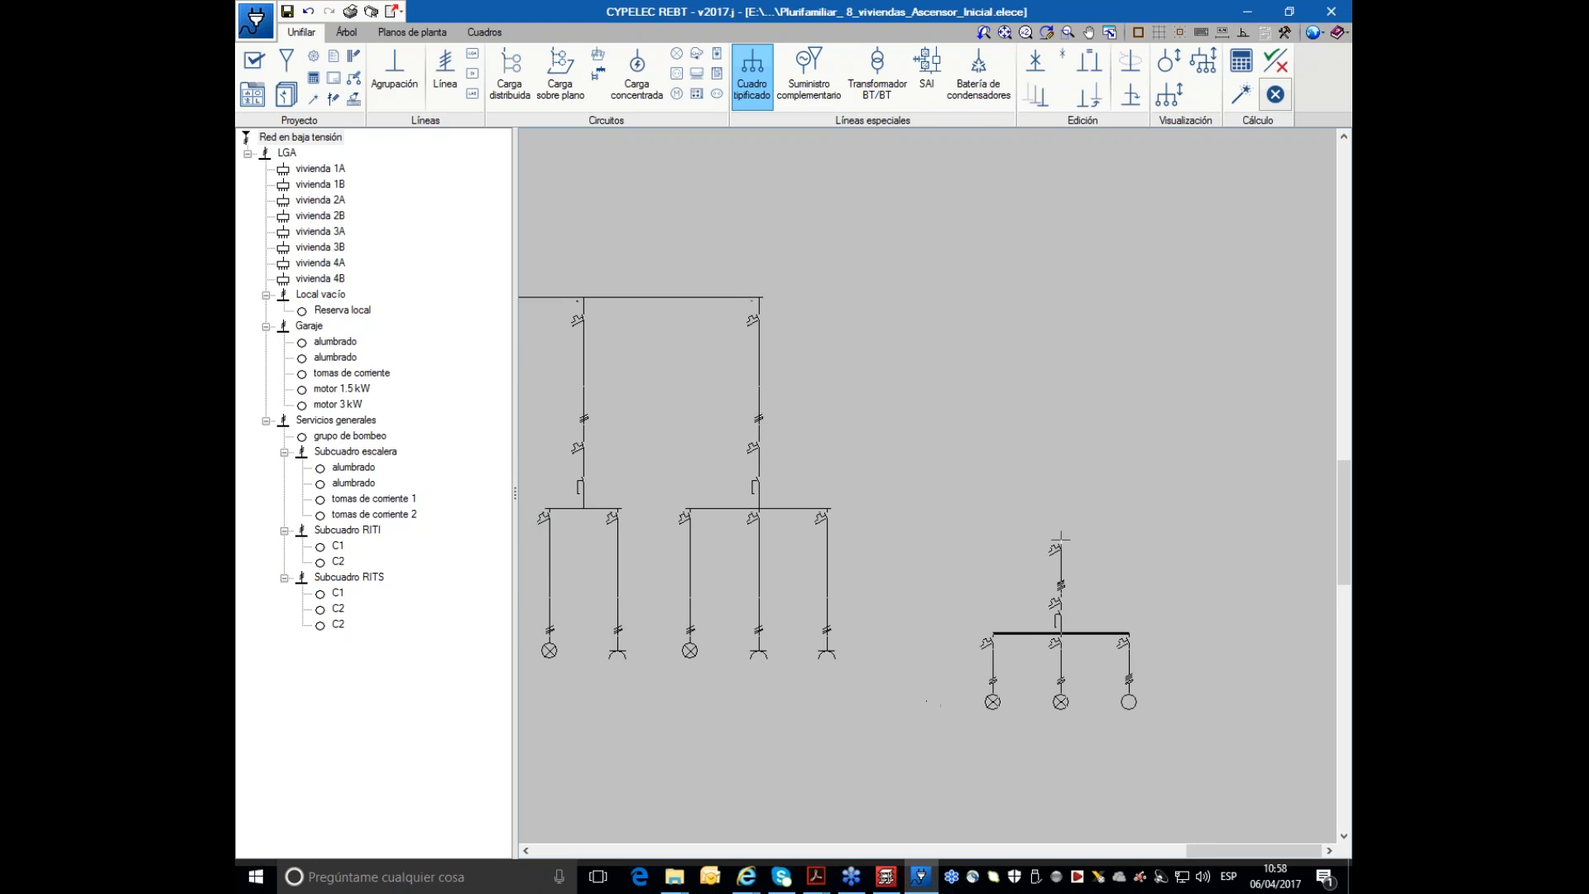
pyautogui.scroll(-2, 1061, 541)
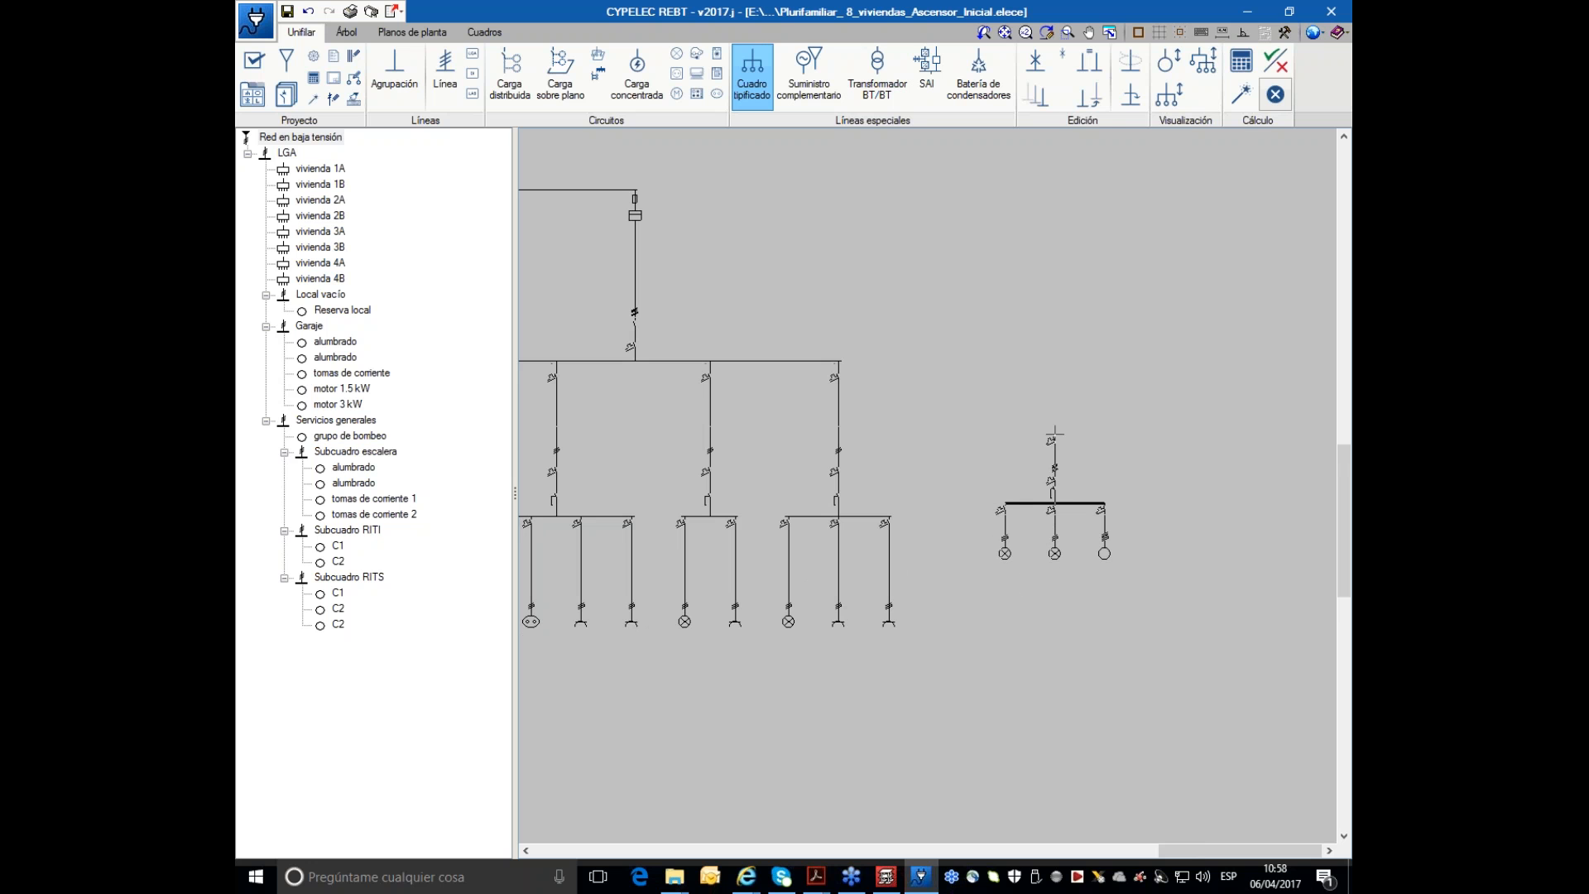
pyautogui.scroll(2, 1041, 420)
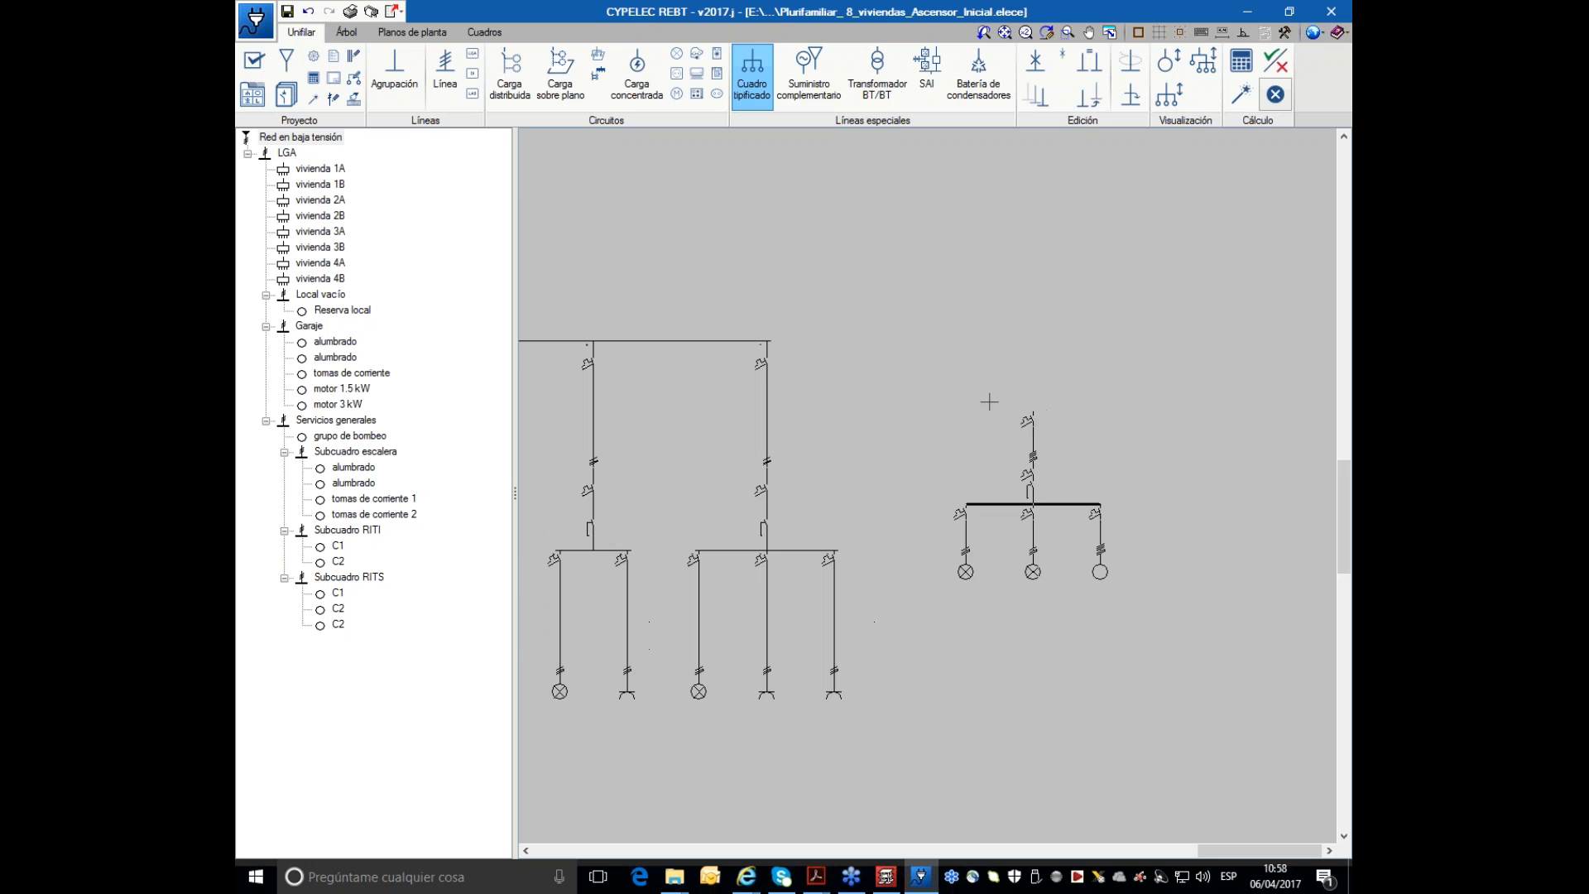
pyautogui.moveTo(907, 351); pyautogui.dragTo(1279, 360, button='middle')
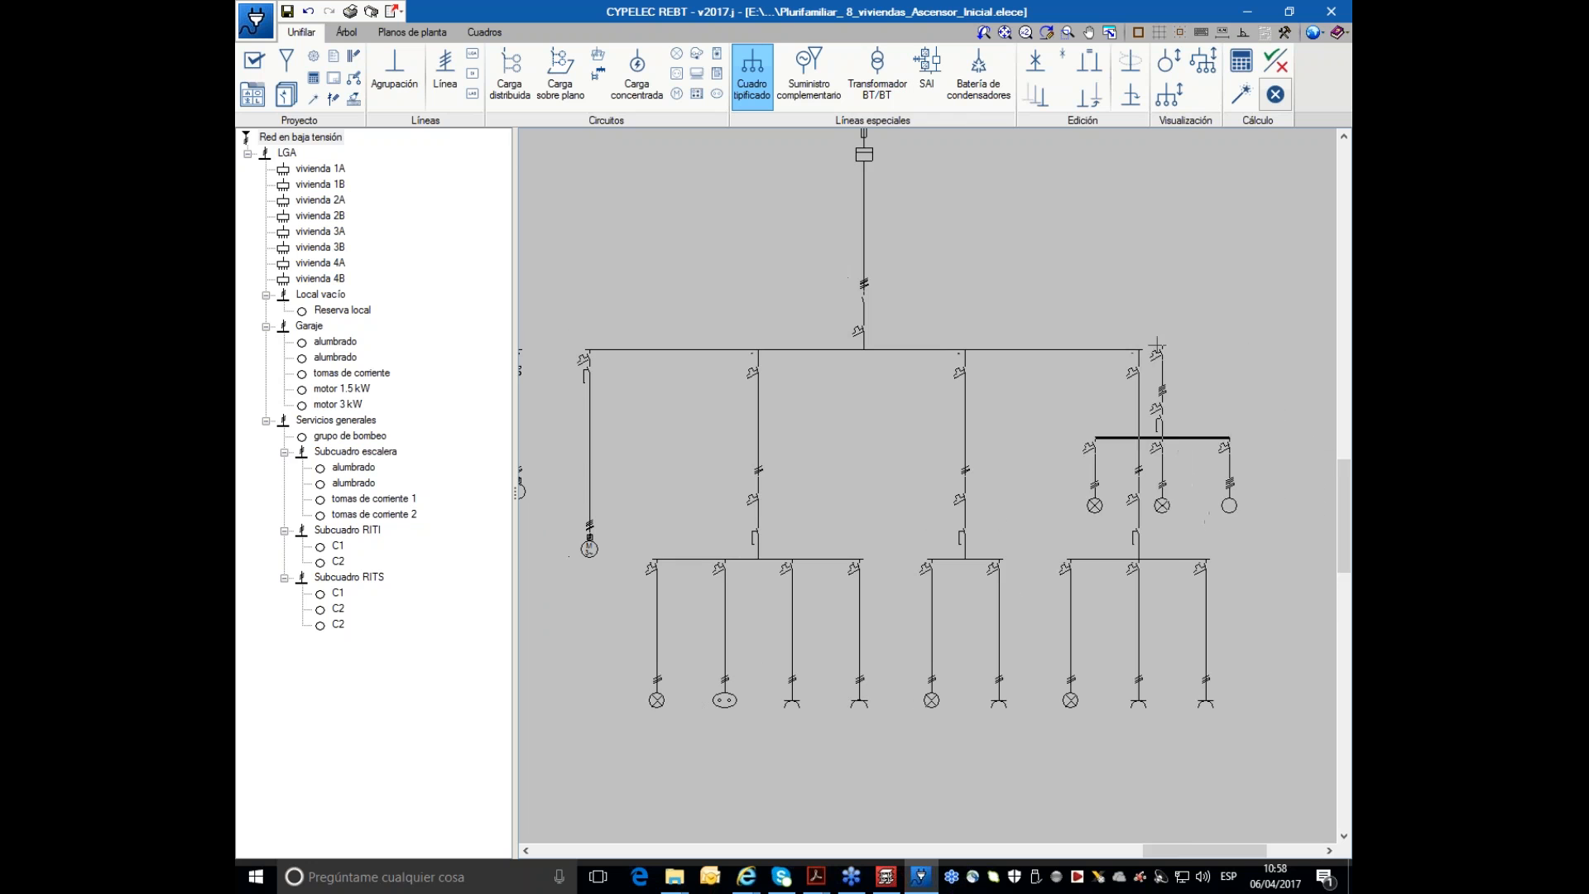
pyautogui.click(1150, 349)
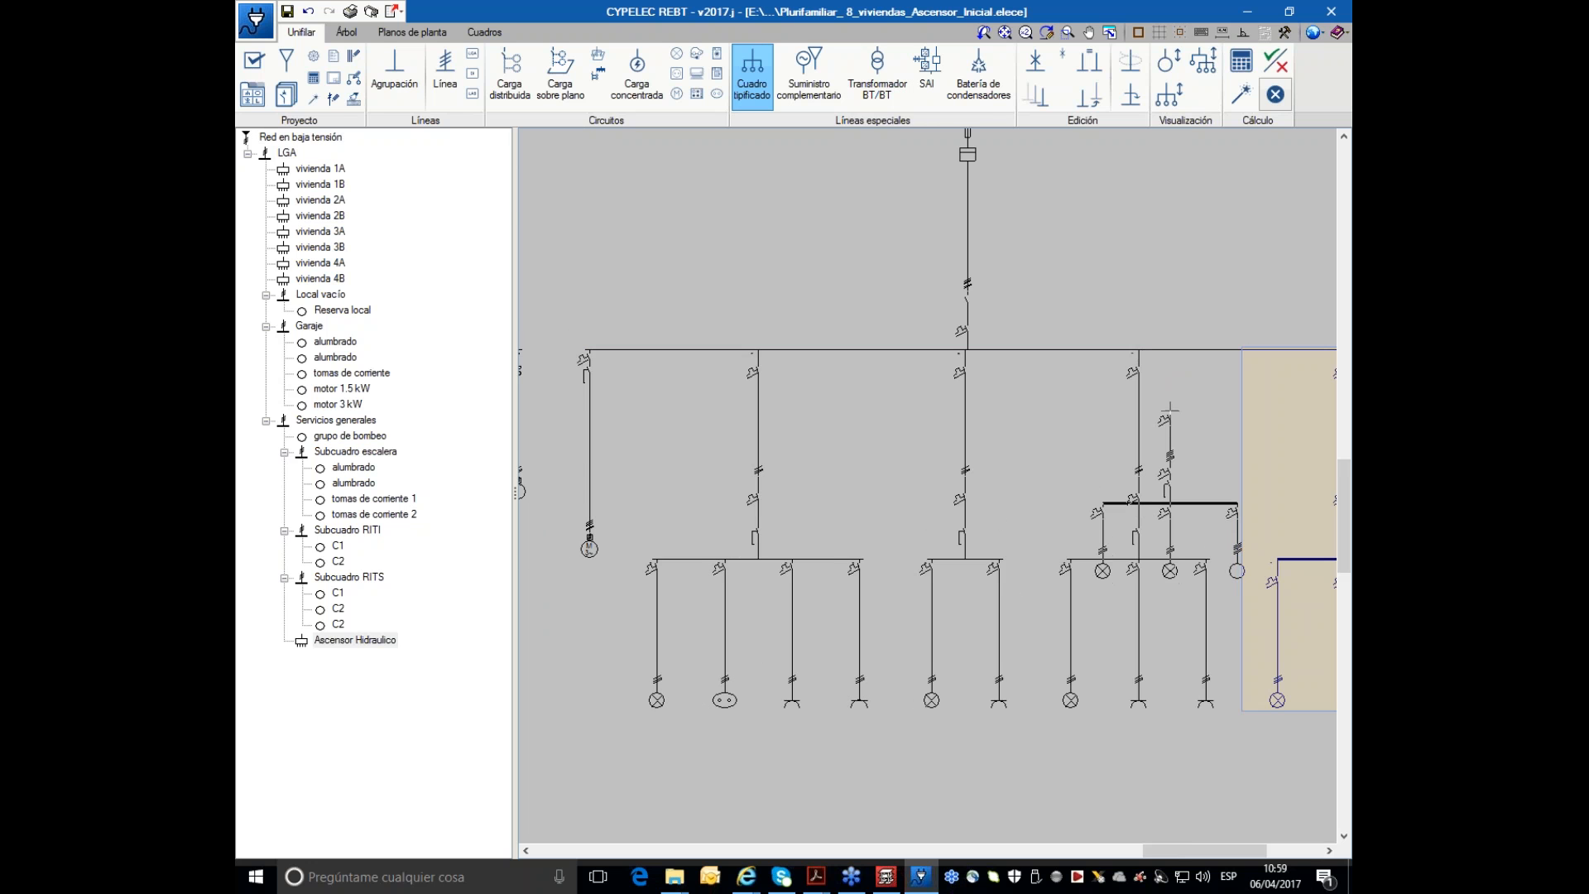
pyautogui.click(1169, 407)
pyautogui.click(1051, 654)
# - Examine the inserted Ascensor Hidraulico panel's protections and the Servicios generales line feeding it in the single-line diagram
pyautogui.moveTo(1076, 624); pyautogui.dragTo(766, 623, button='middle')
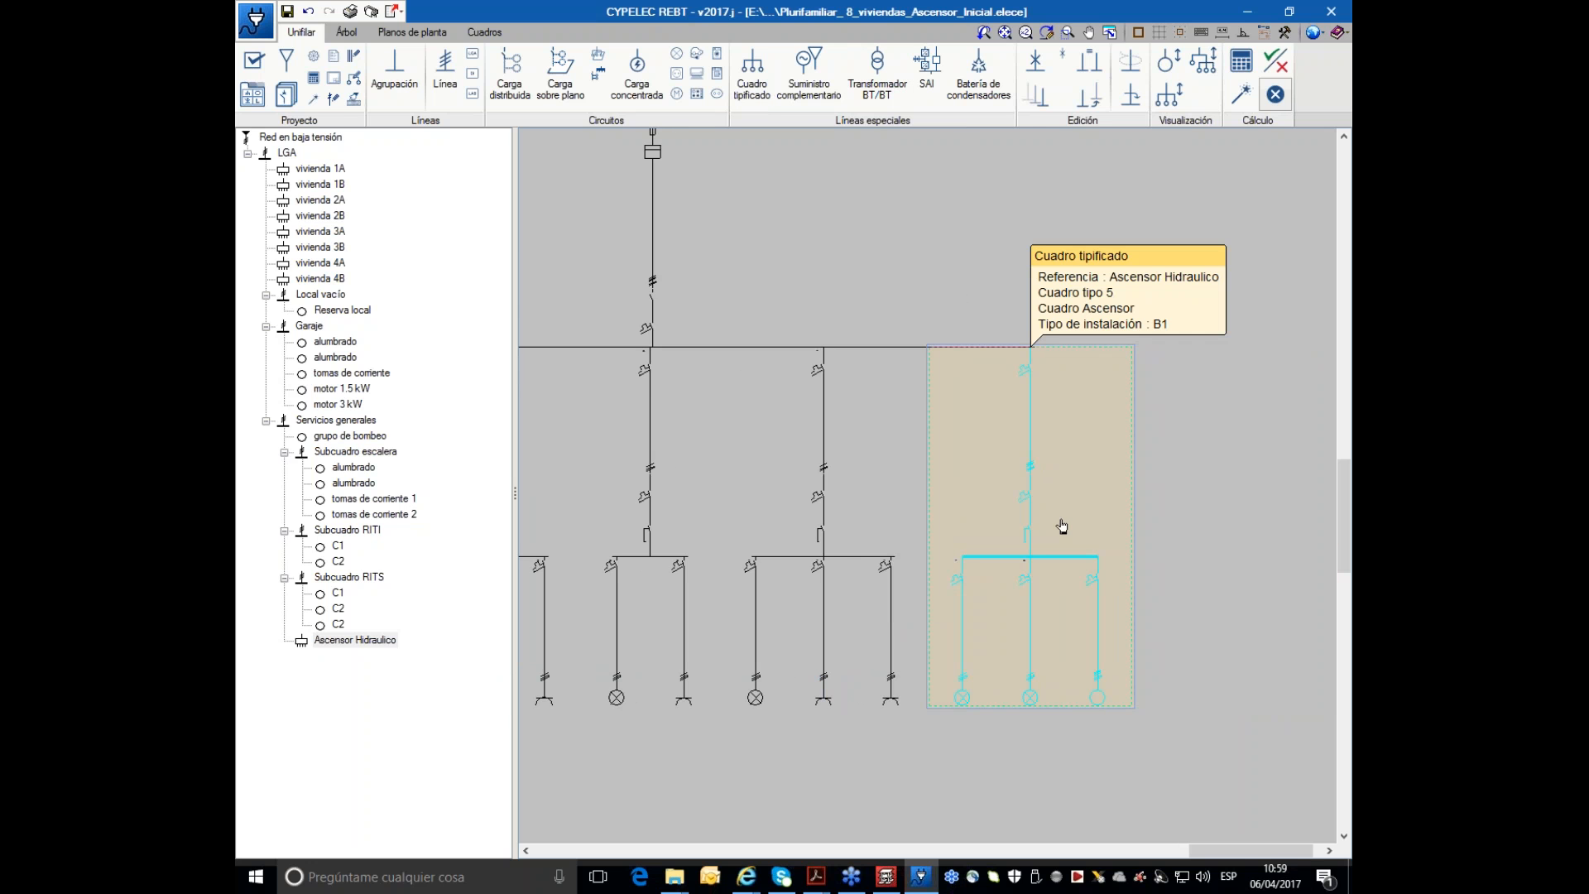
pyautogui.scroll(2, 1058, 516)
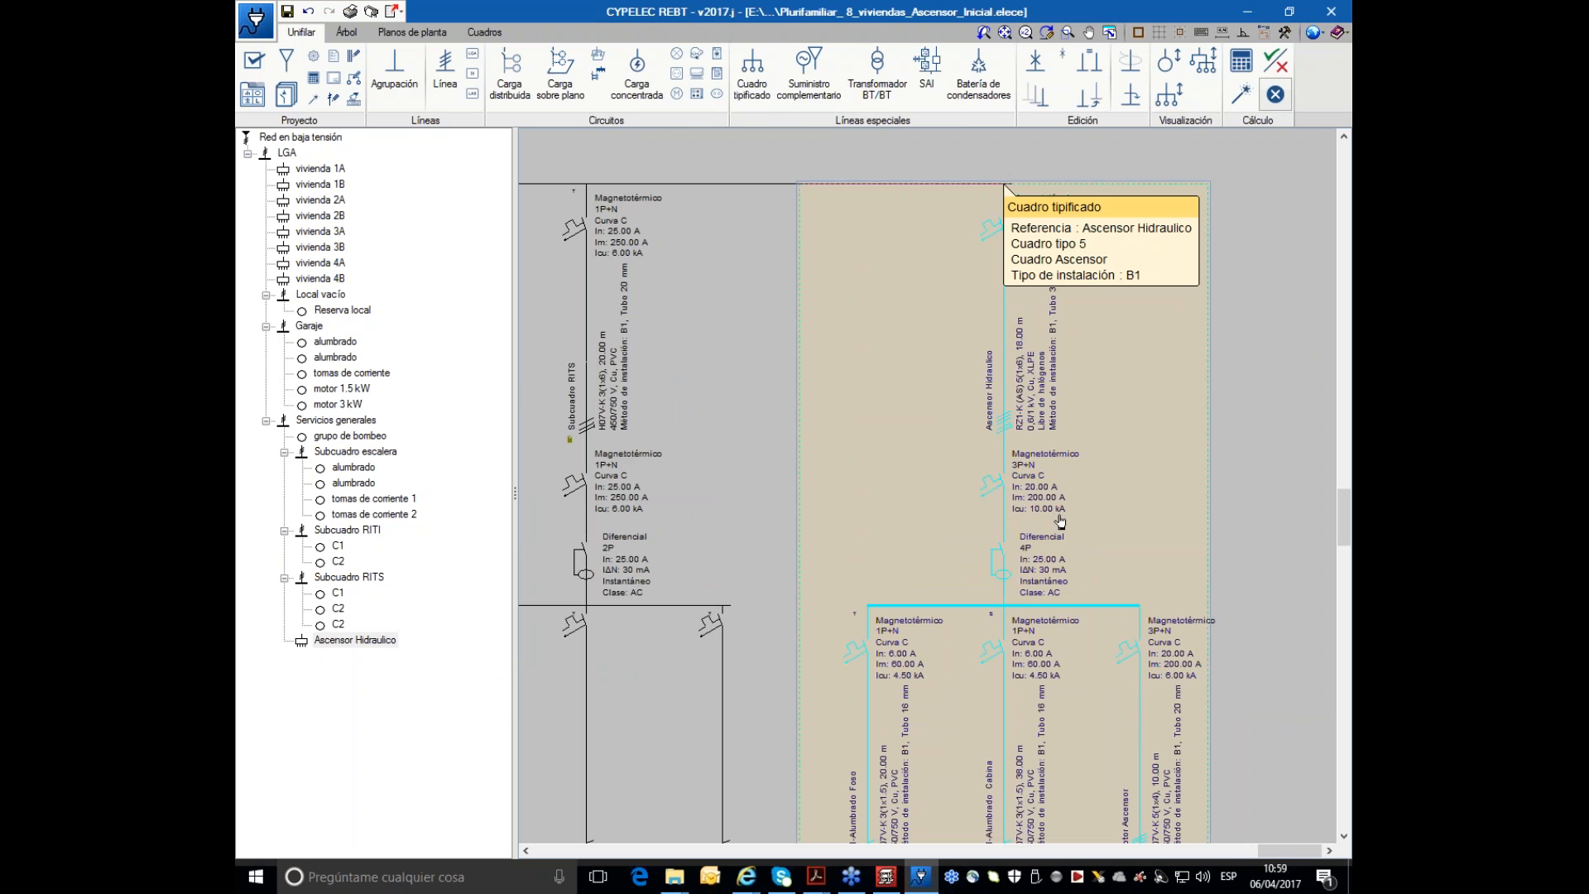
pyautogui.scroll(-3, 1064, 526)
pyautogui.scroll(-2, 1068, 535)
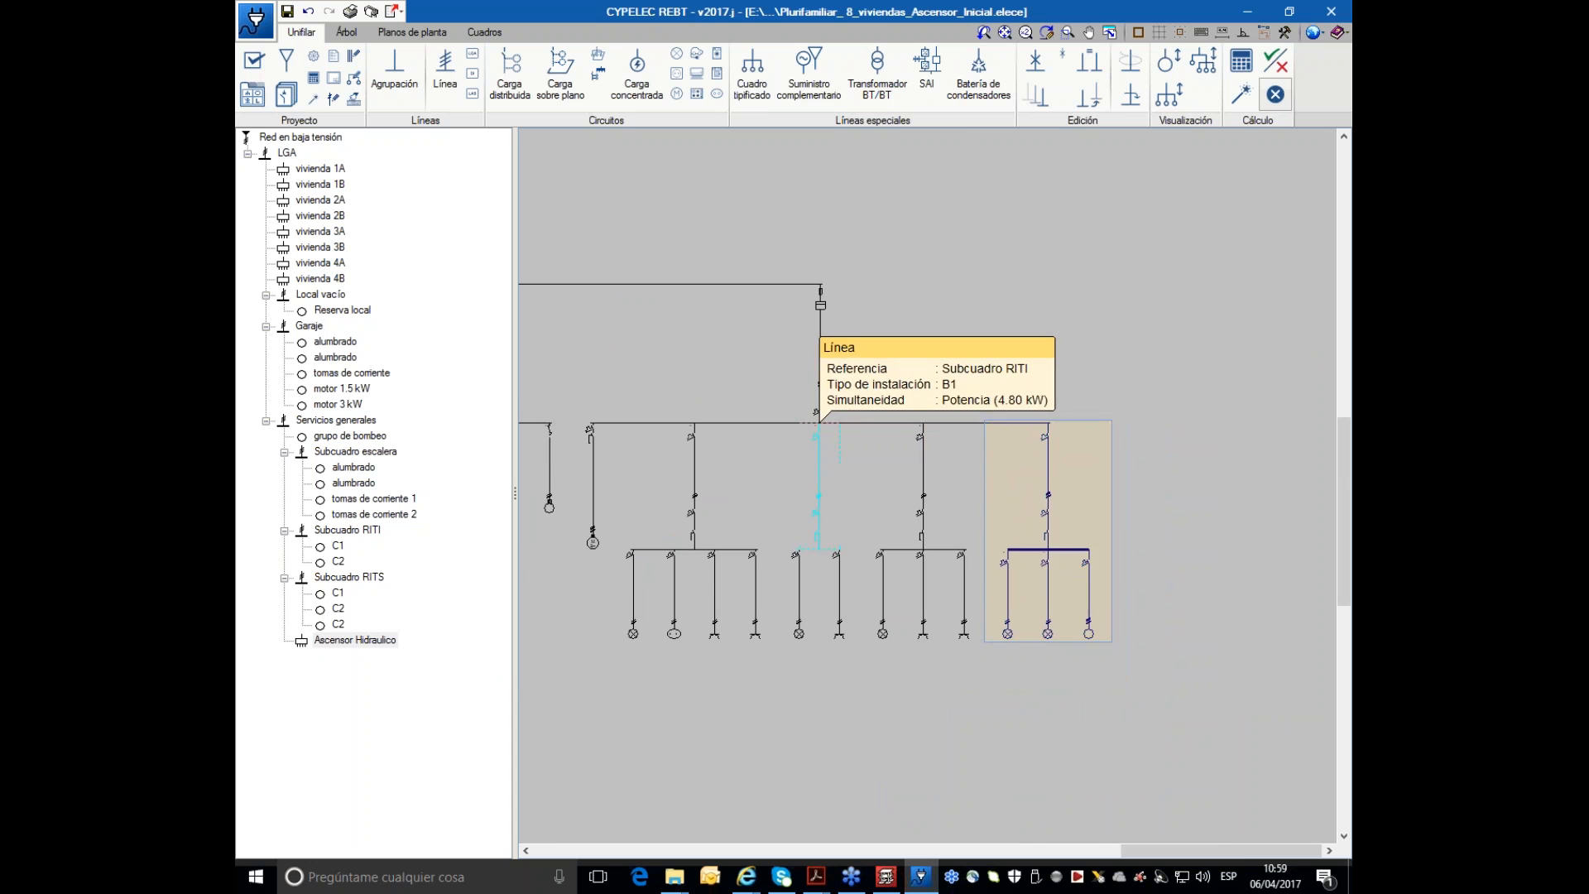
pyautogui.moveTo(815, 438); pyautogui.dragTo(1028, 844, button='middle')
pyautogui.scroll(5, 1088, 780)
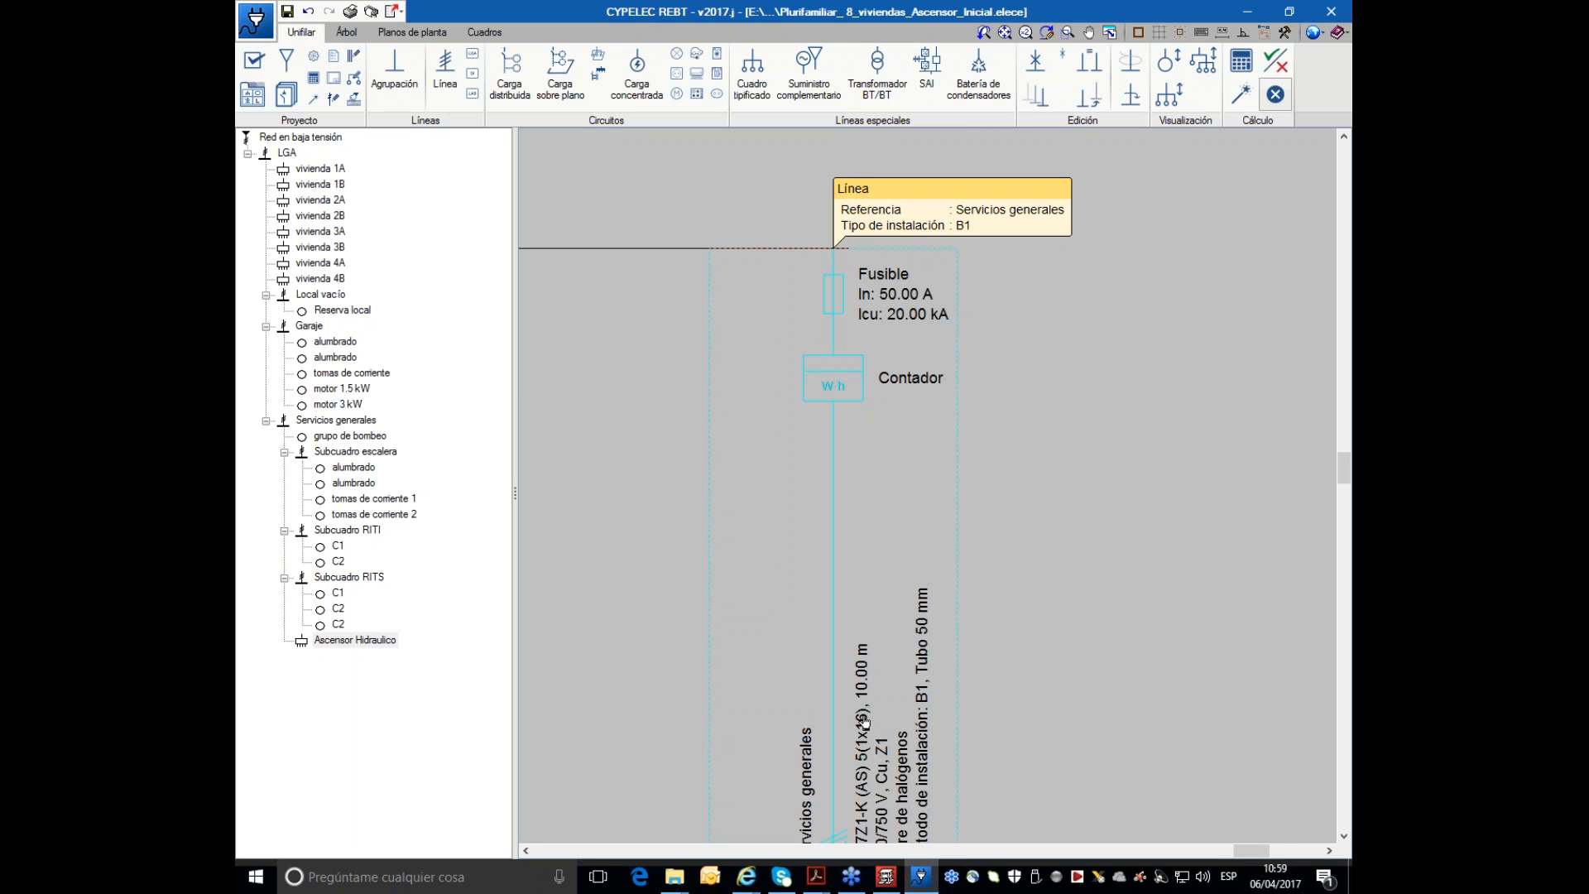
pyautogui.scroll(-1, 987, 714)
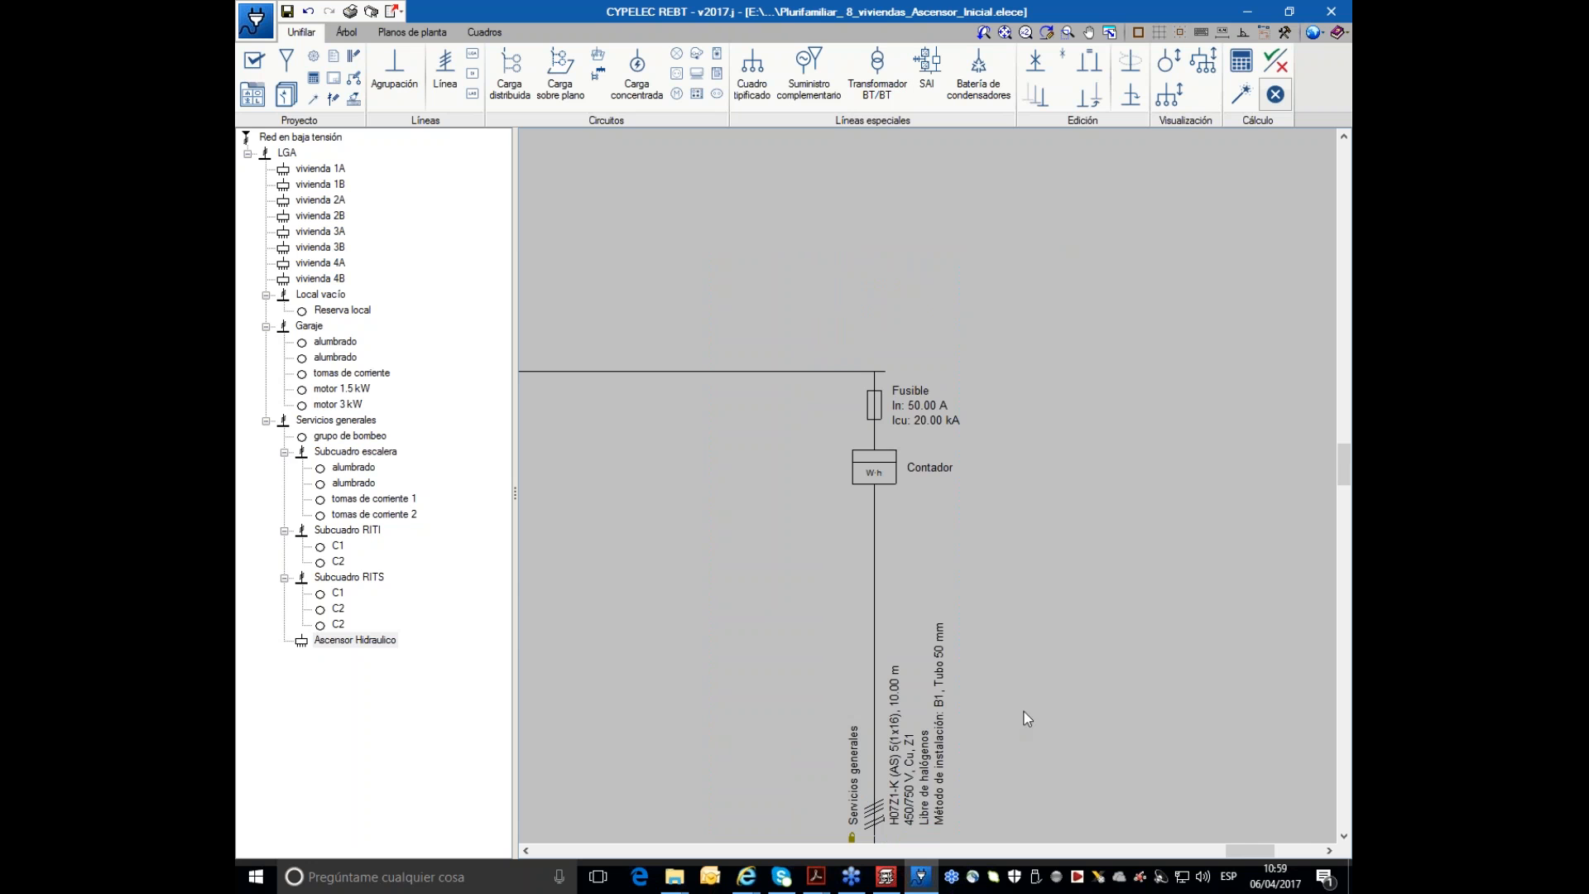
pyautogui.scroll(-3, 1089, 746)
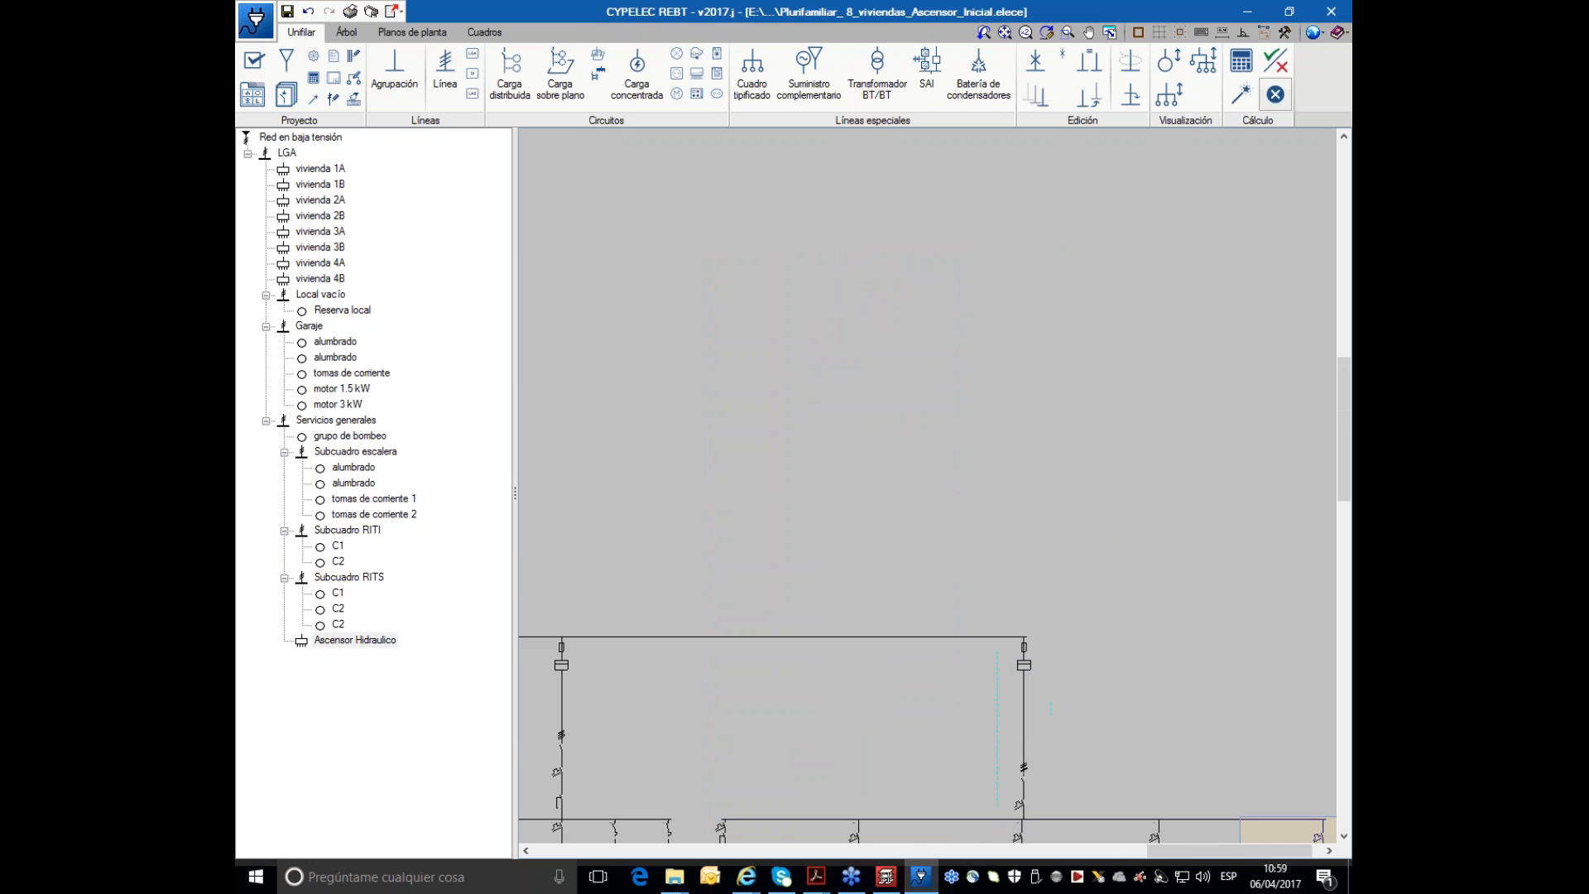
pyautogui.moveTo(1016, 720); pyautogui.dragTo(1299, 389, button='middle')
pyautogui.scroll(-1, 970, 460)
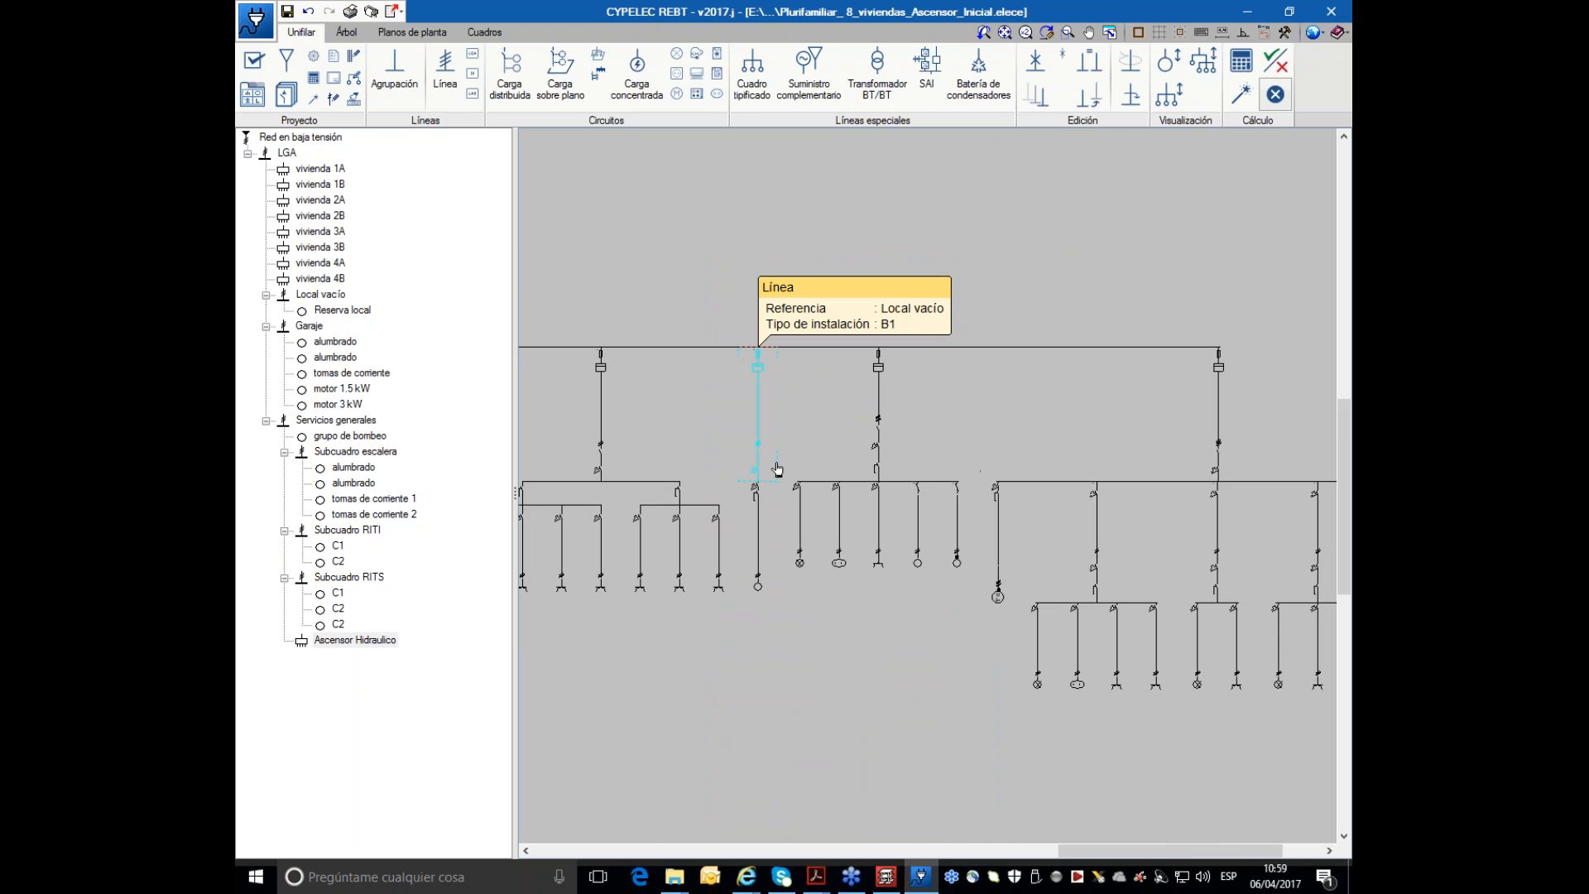
pyautogui.click(877, 405)
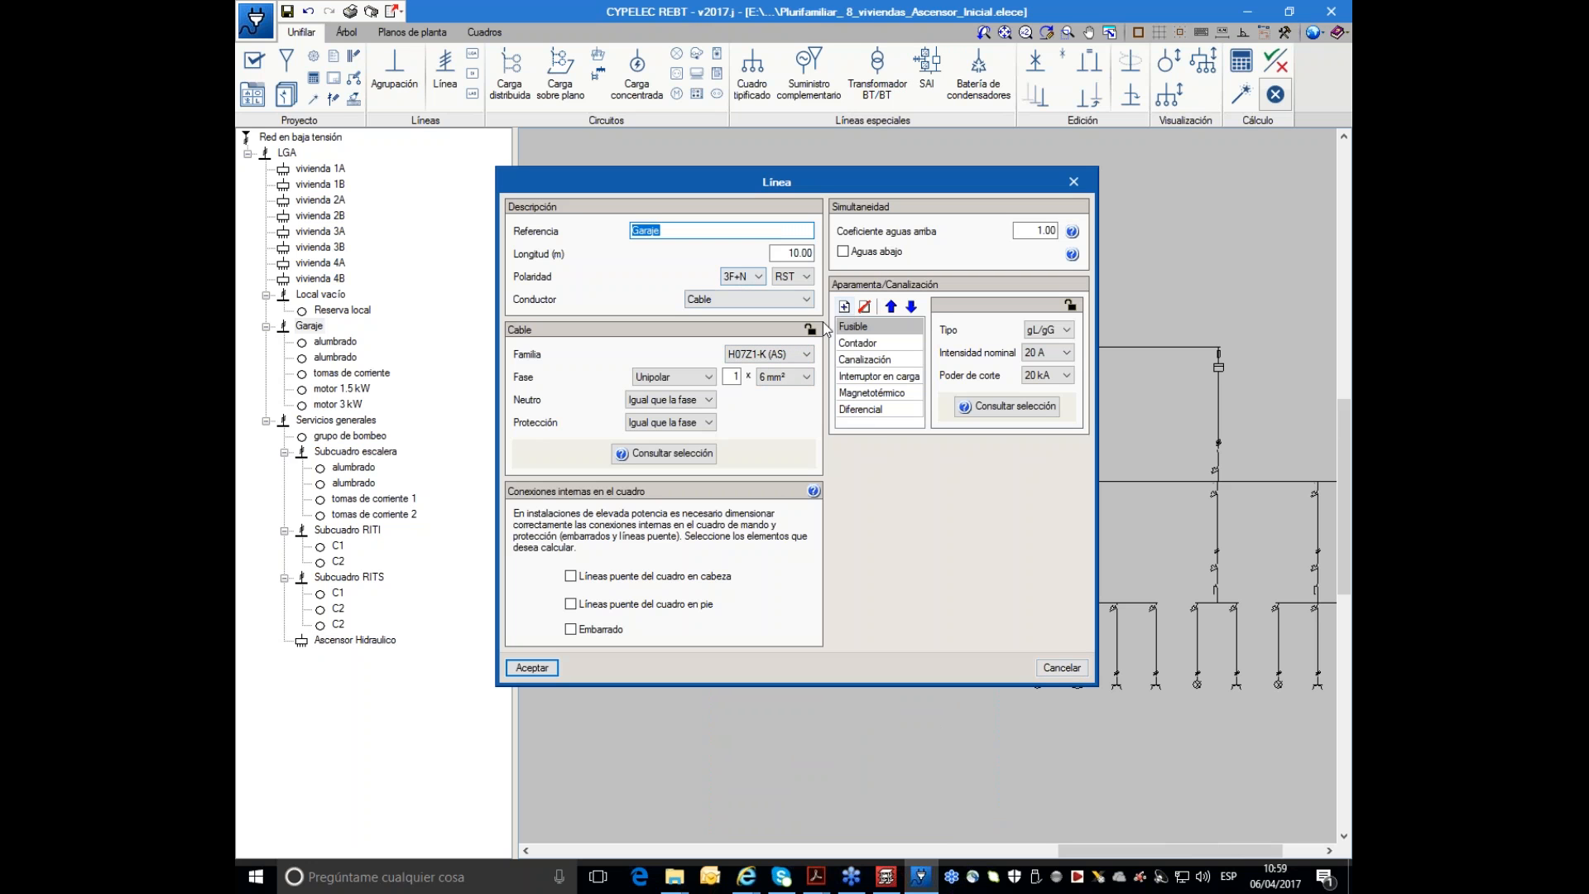
pyautogui.click(811, 331)
pyautogui.click(1063, 669)
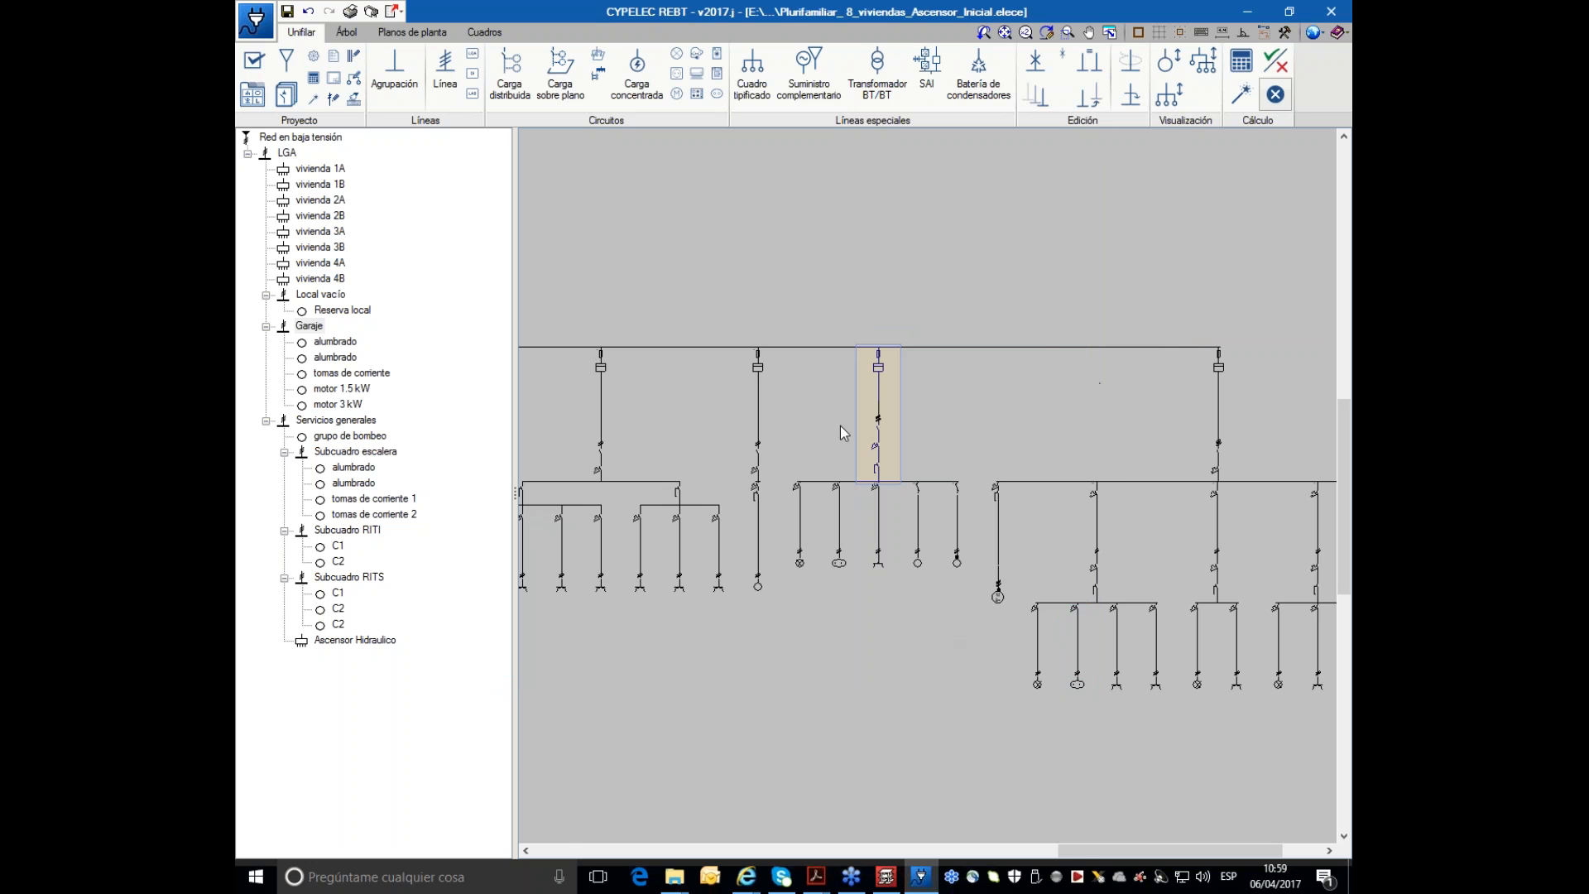
# - Run the calculation and code check on the whole installation
pyautogui.scroll(2, 840, 425)
pyautogui.scroll(-2, 991, 450)
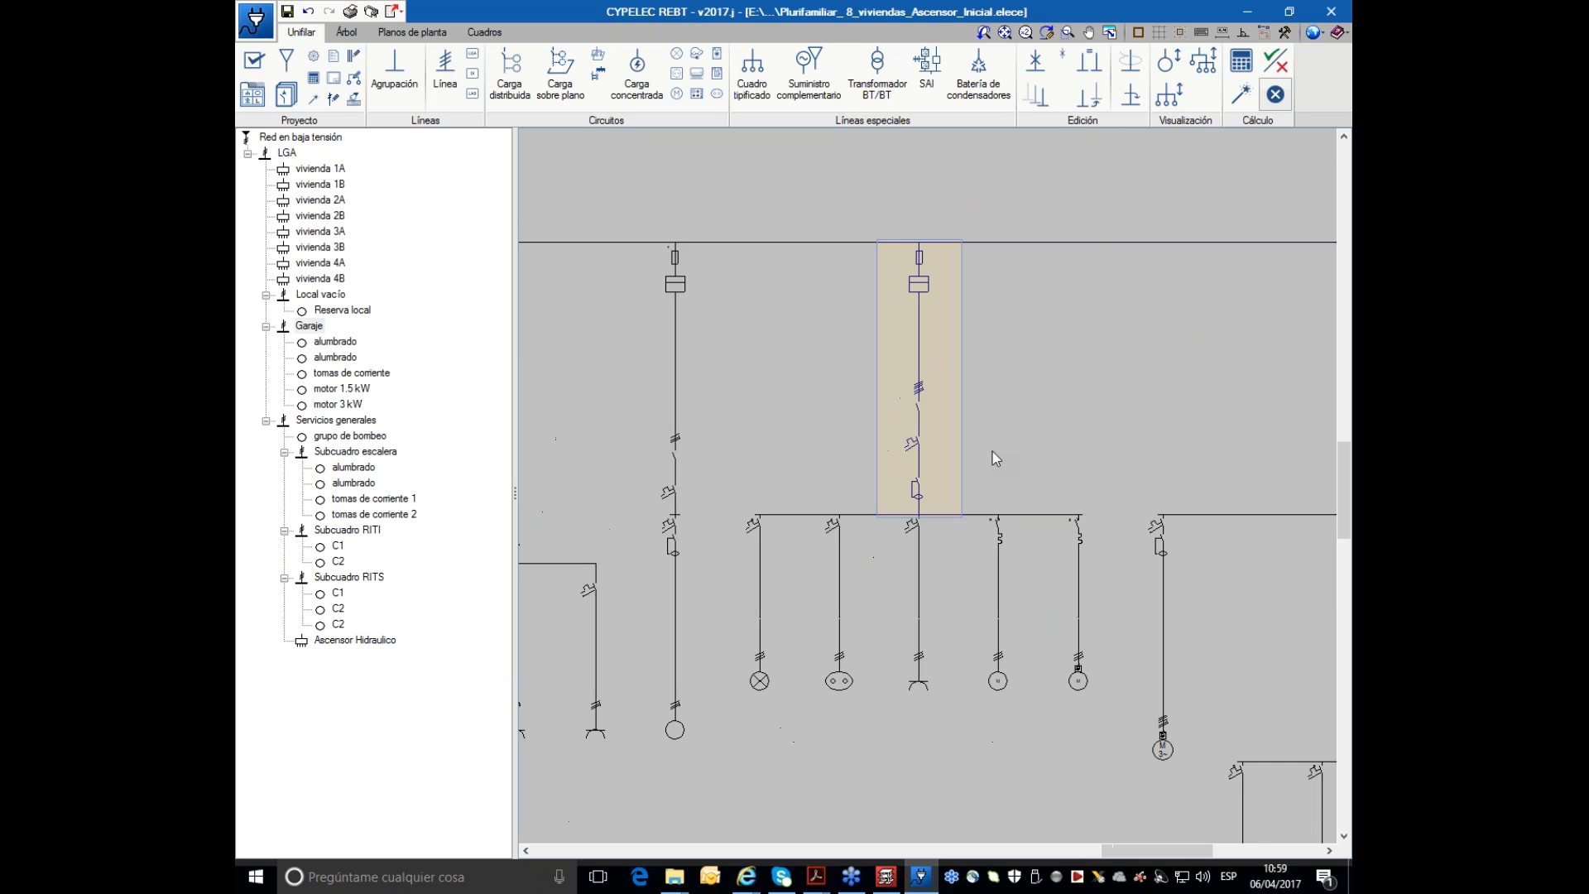
pyautogui.scroll(-3, 991, 450)
pyautogui.moveTo(1135, 439); pyautogui.dragTo(742, 437, button='middle')
pyautogui.click(1241, 62)
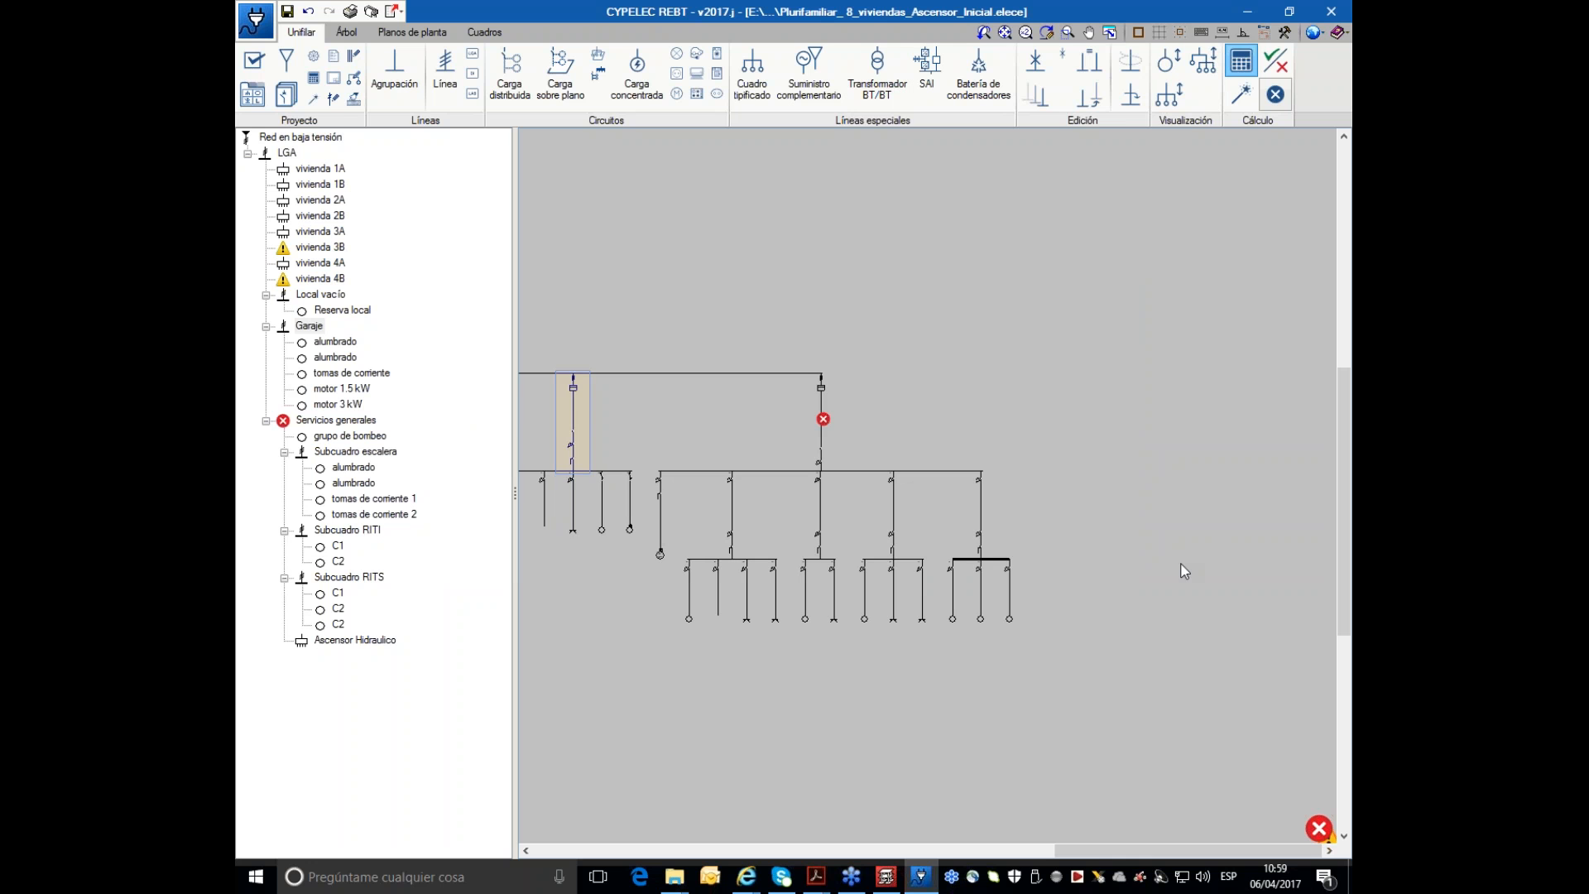
# - Review the failing check on coordination between conductors and overload protection devices for the Servicios generales line
pyautogui.scroll(-3, 1183, 571)
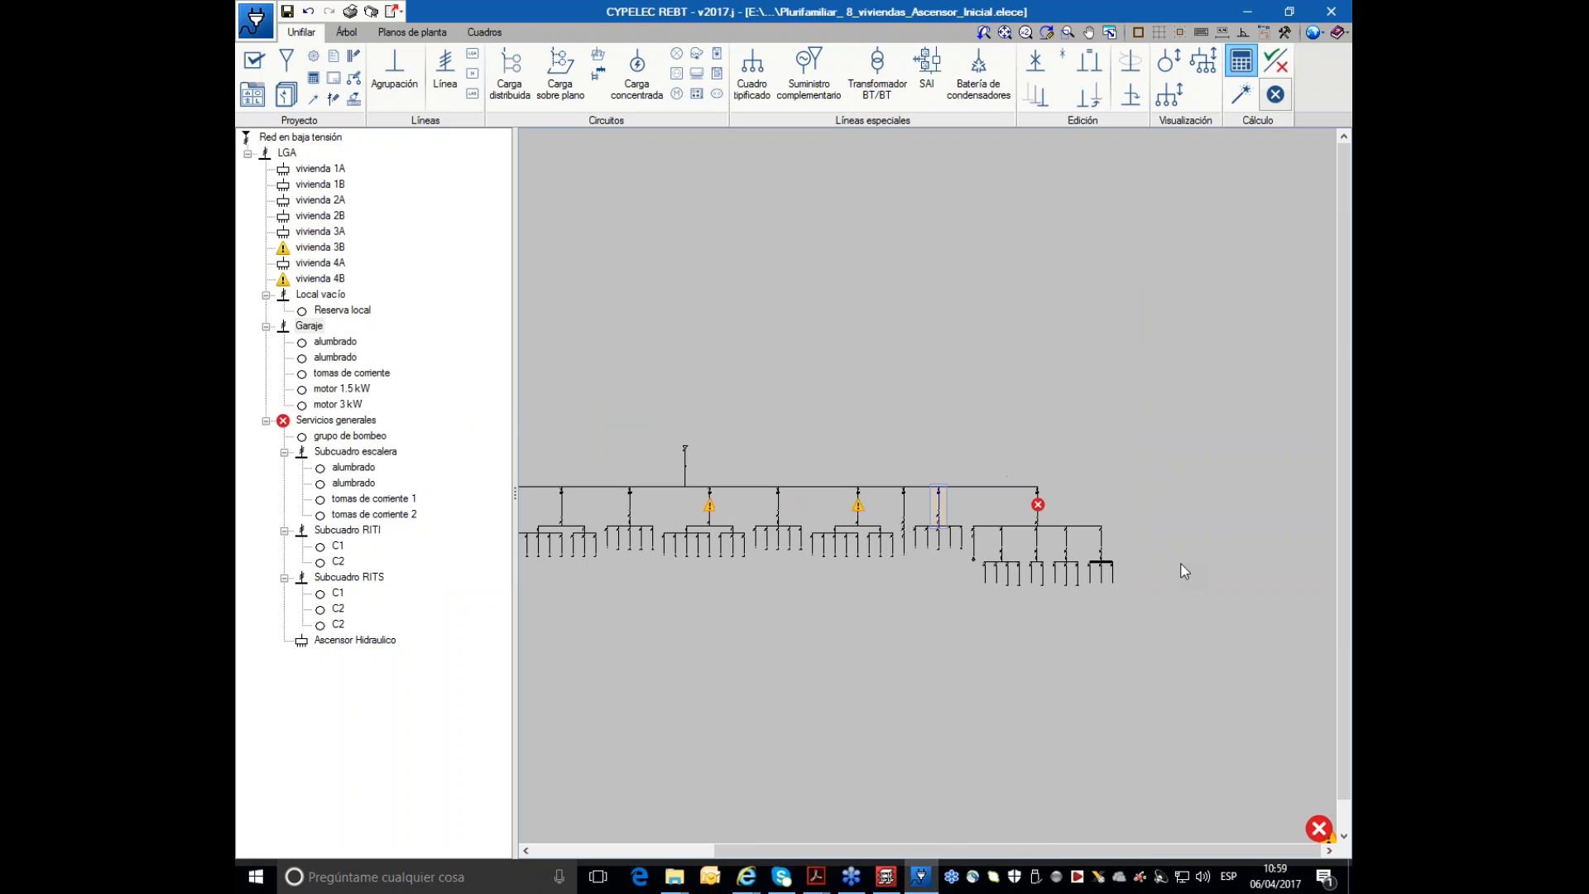
pyautogui.scroll(-1, 1184, 571)
pyautogui.moveTo(908, 549)
pyautogui.moveTo(1082, 538)
pyautogui.scroll(3, 1085, 542)
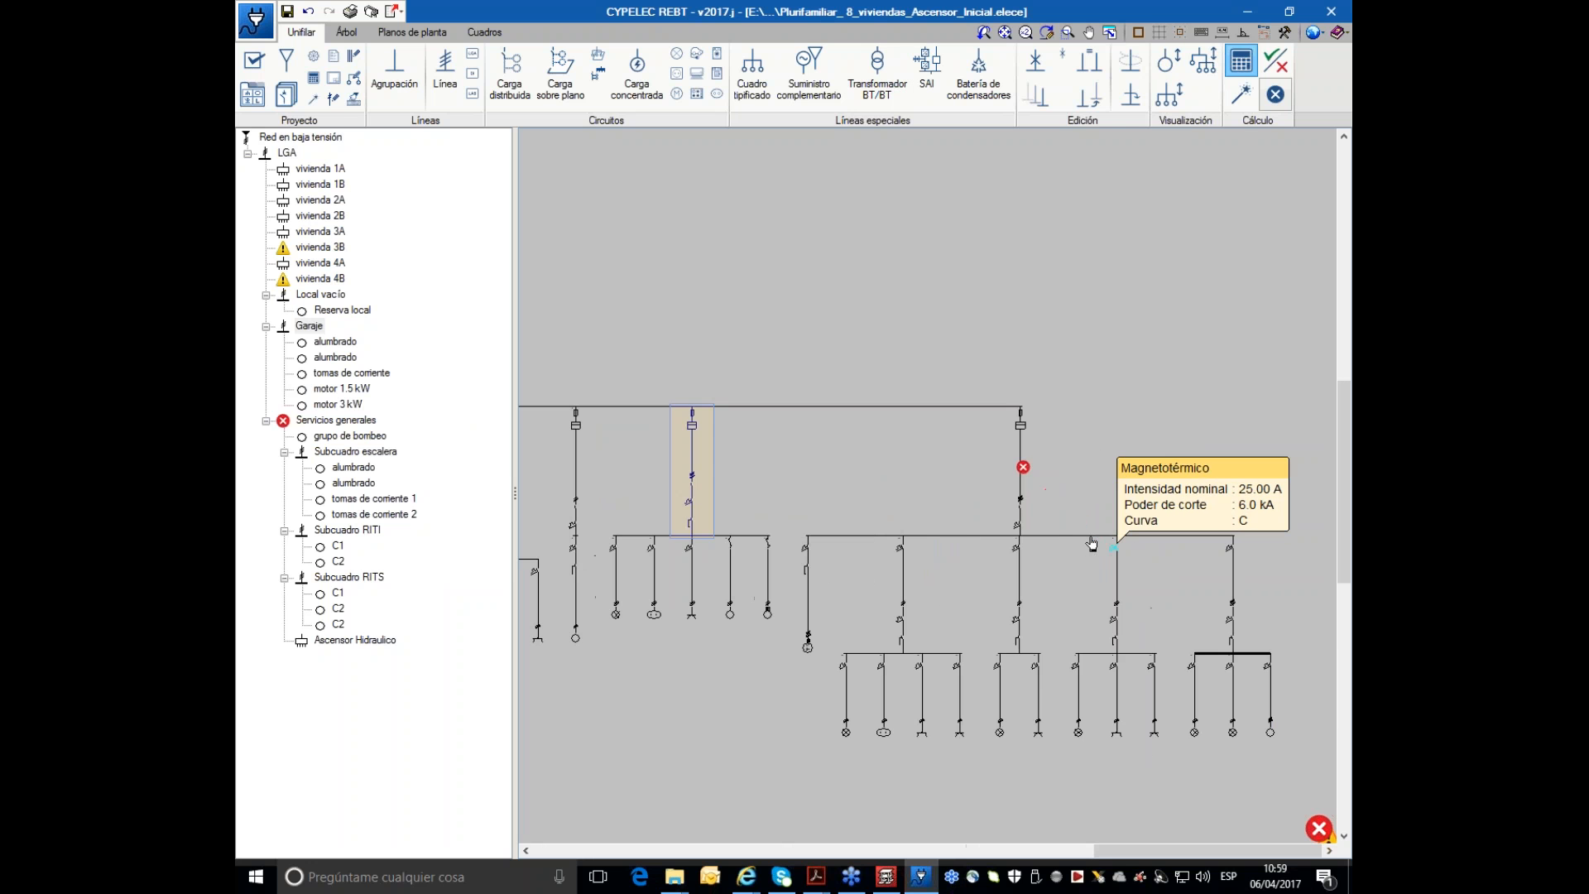
pyautogui.moveTo(1234, 505); pyautogui.dragTo(980, 514, button='middle')
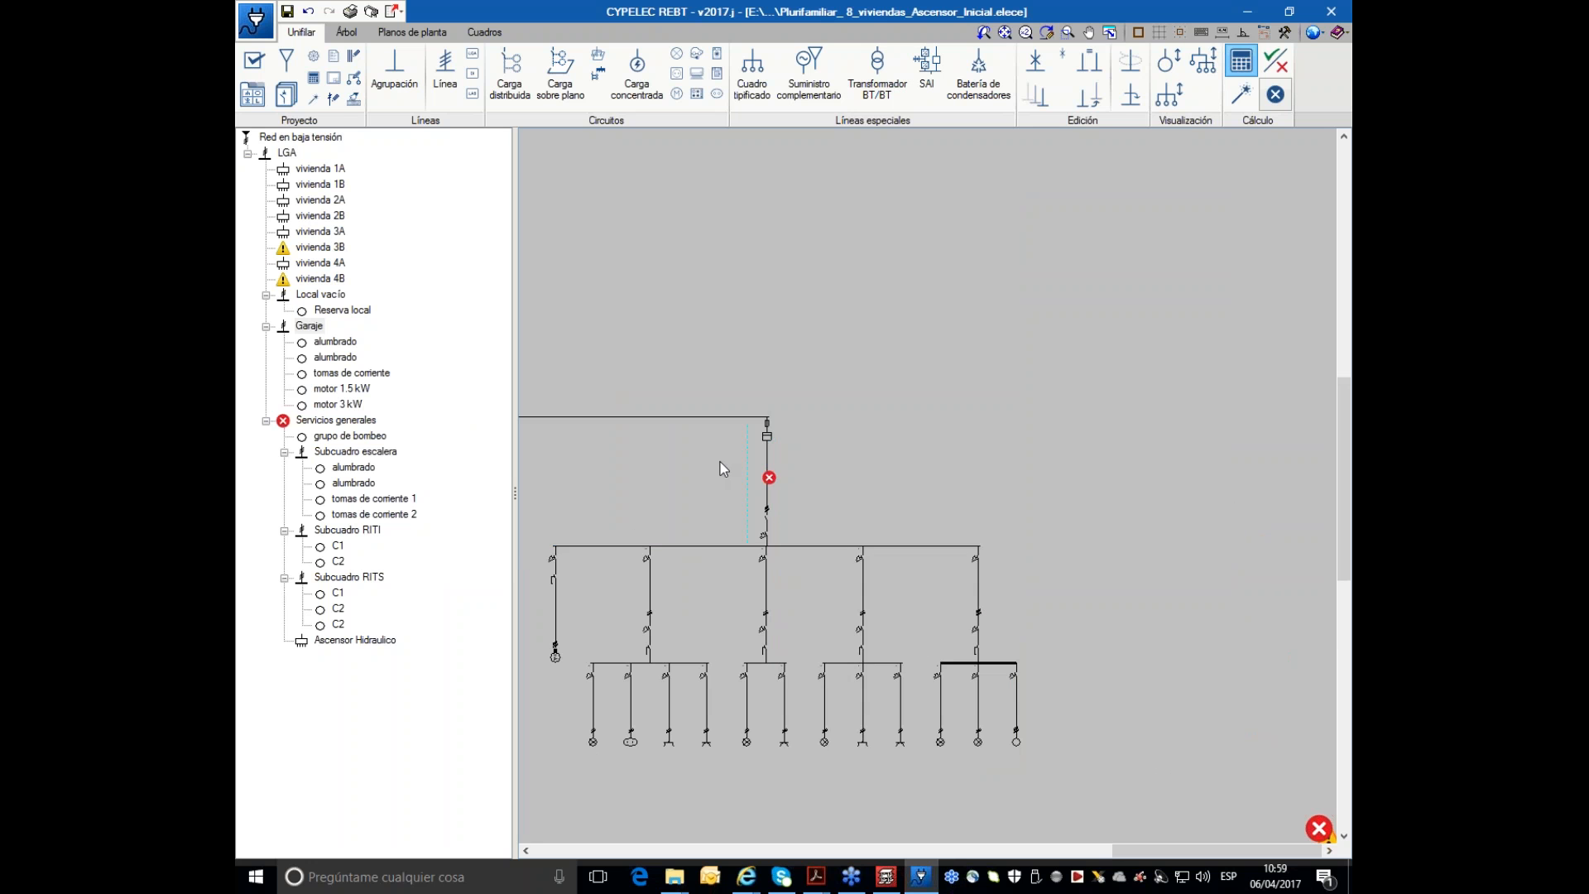
pyautogui.scroll(5, 747, 475)
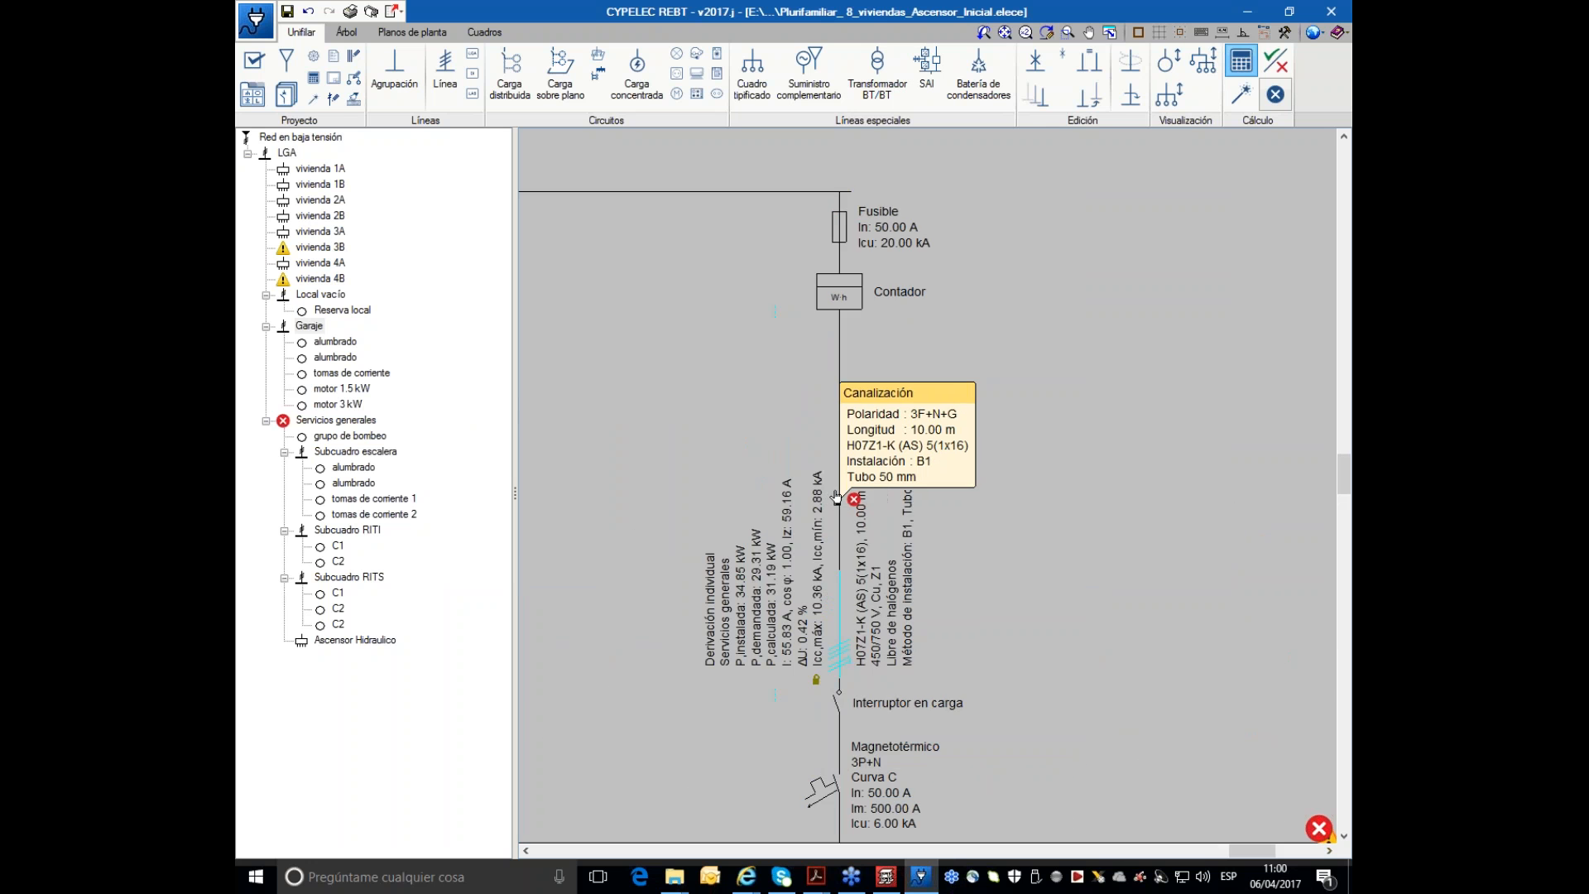
pyautogui.click(853, 499)
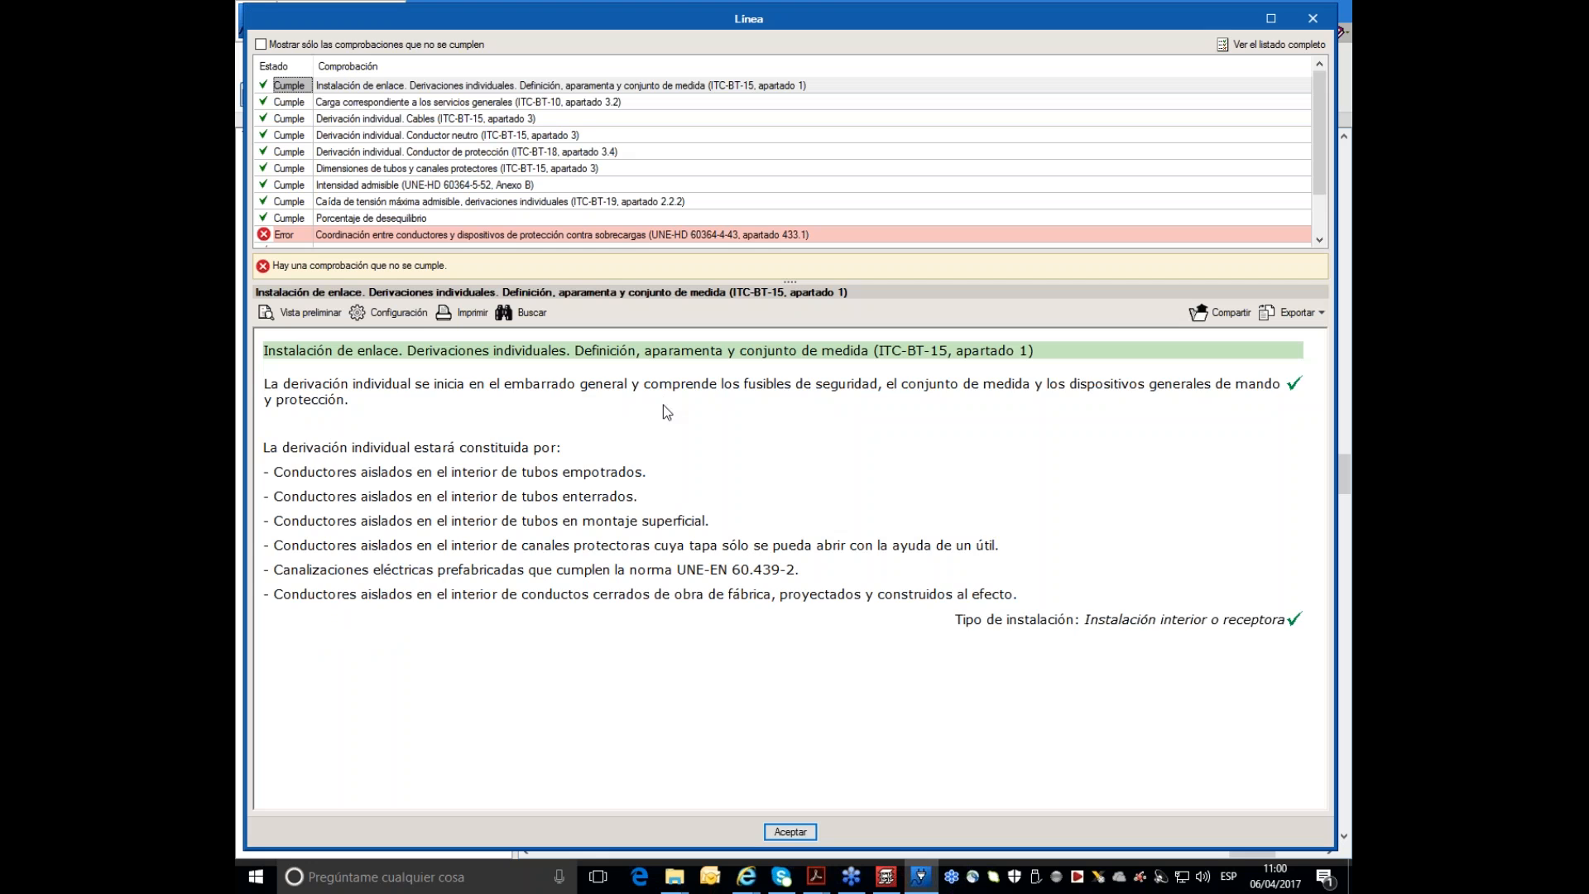
pyautogui.click(477, 235)
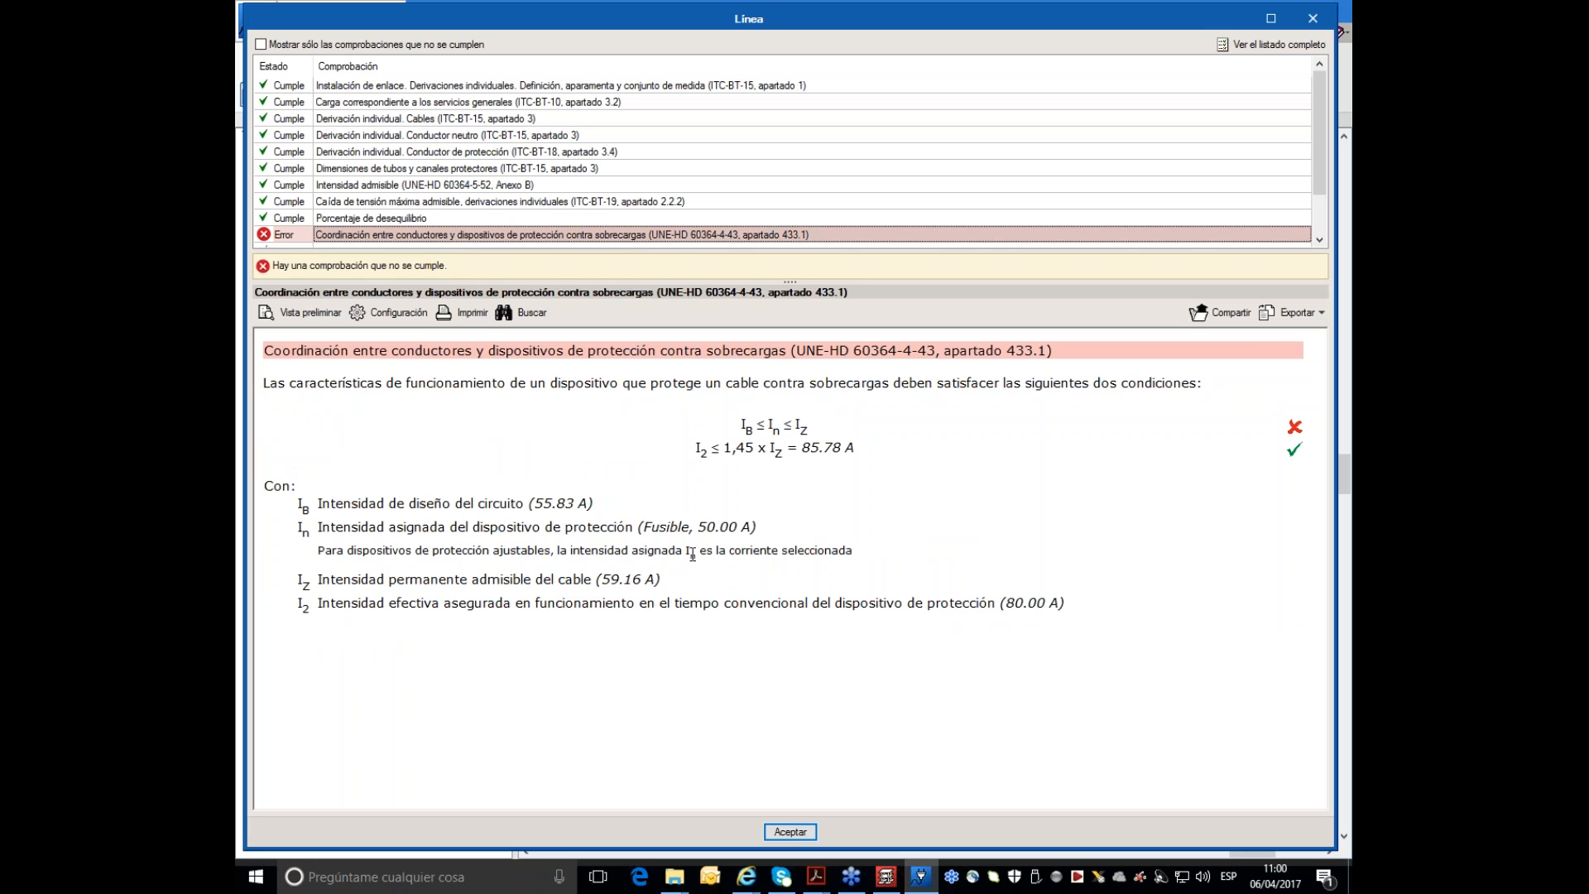
pyautogui.click(1314, 20)
# - Set the phase cable section of the Servicios generales line to 25 mm²
pyautogui.scroll(-1, 1180, 540)
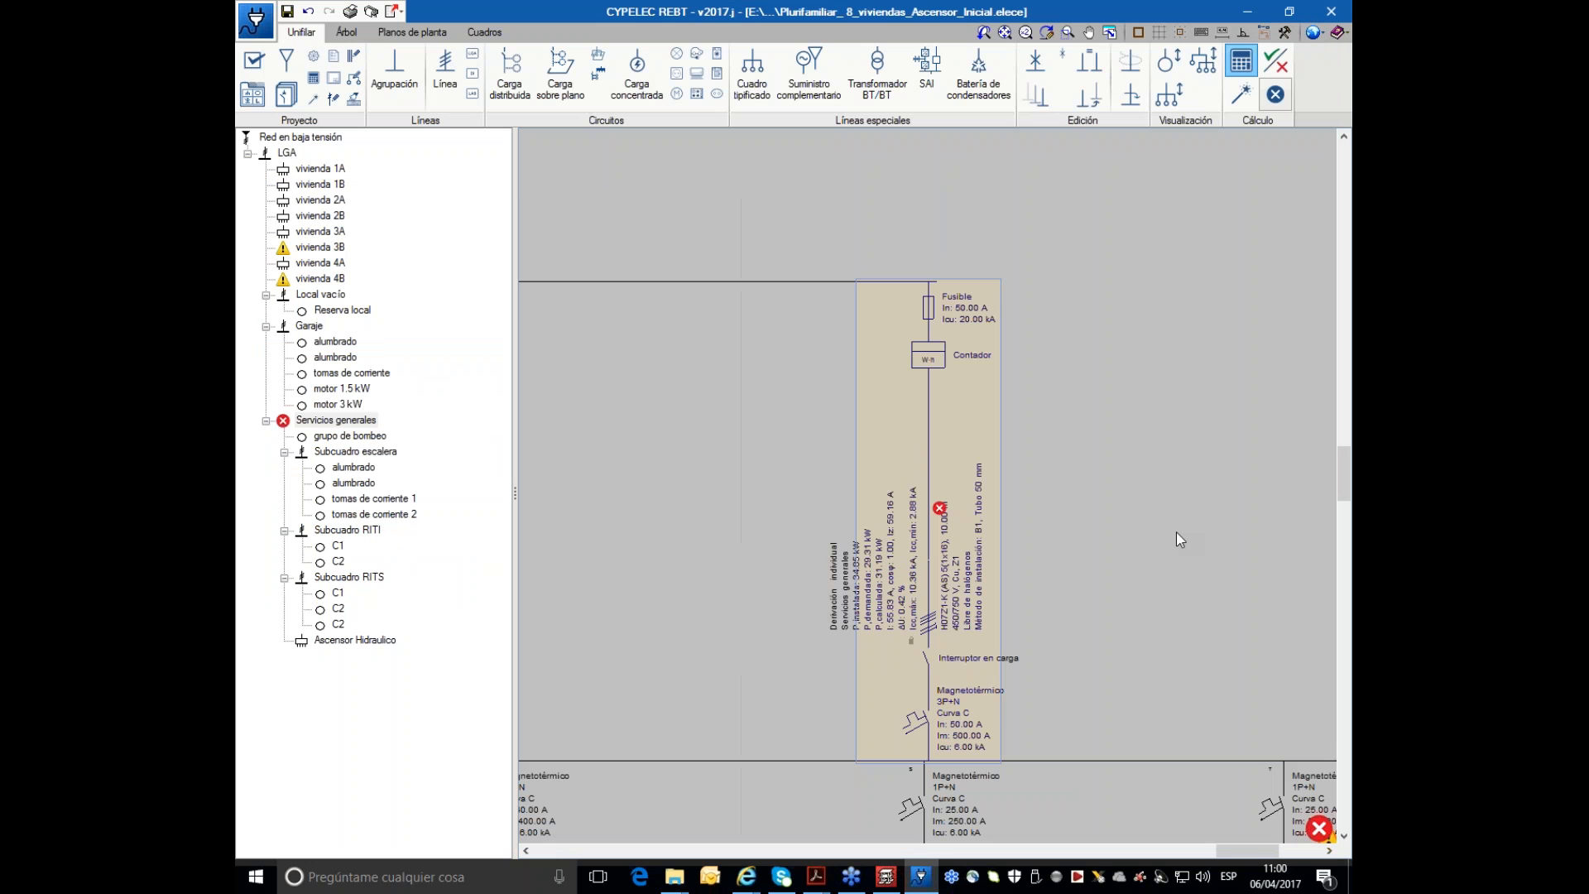
pyautogui.scroll(-1, 1176, 533)
pyautogui.scroll(-1, 1175, 532)
pyautogui.moveTo(1011, 374)
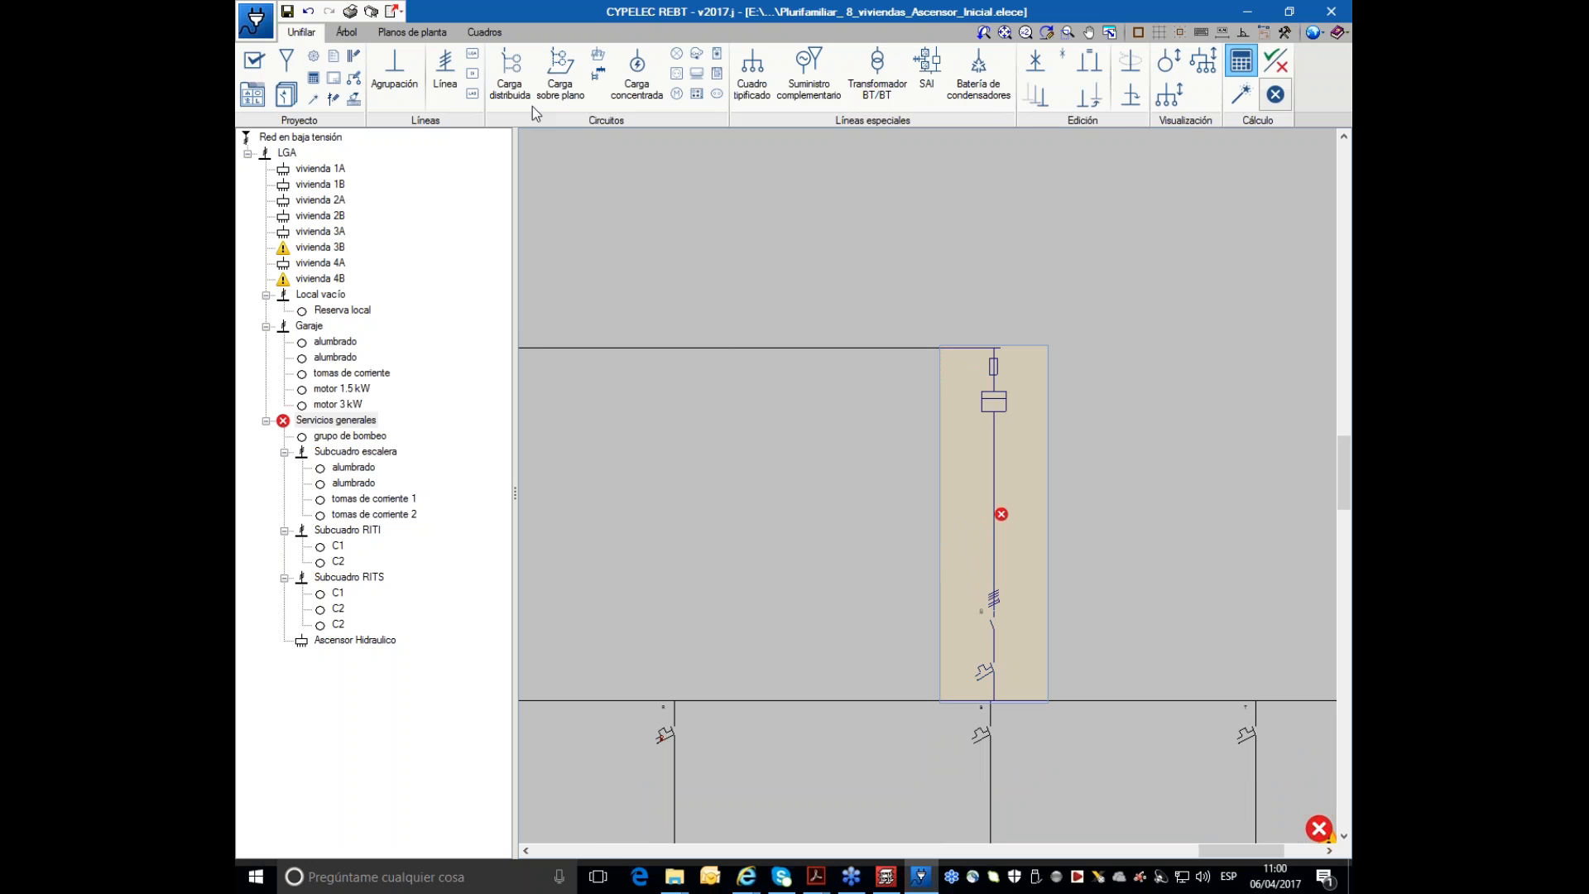
pyautogui.doubleClick(996, 590)
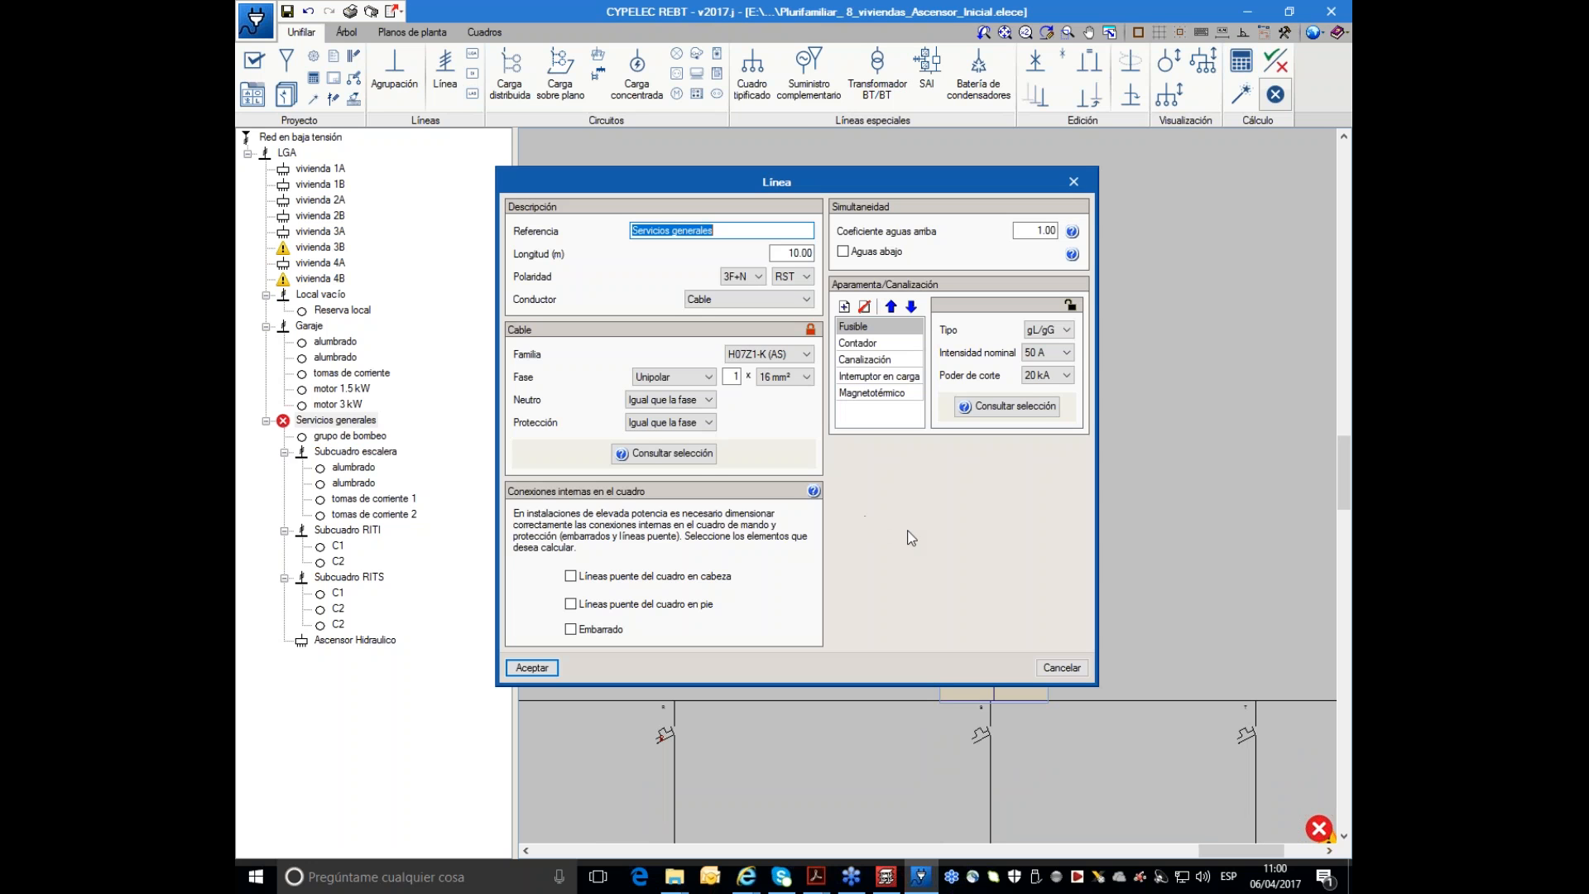
pyautogui.click(804, 376)
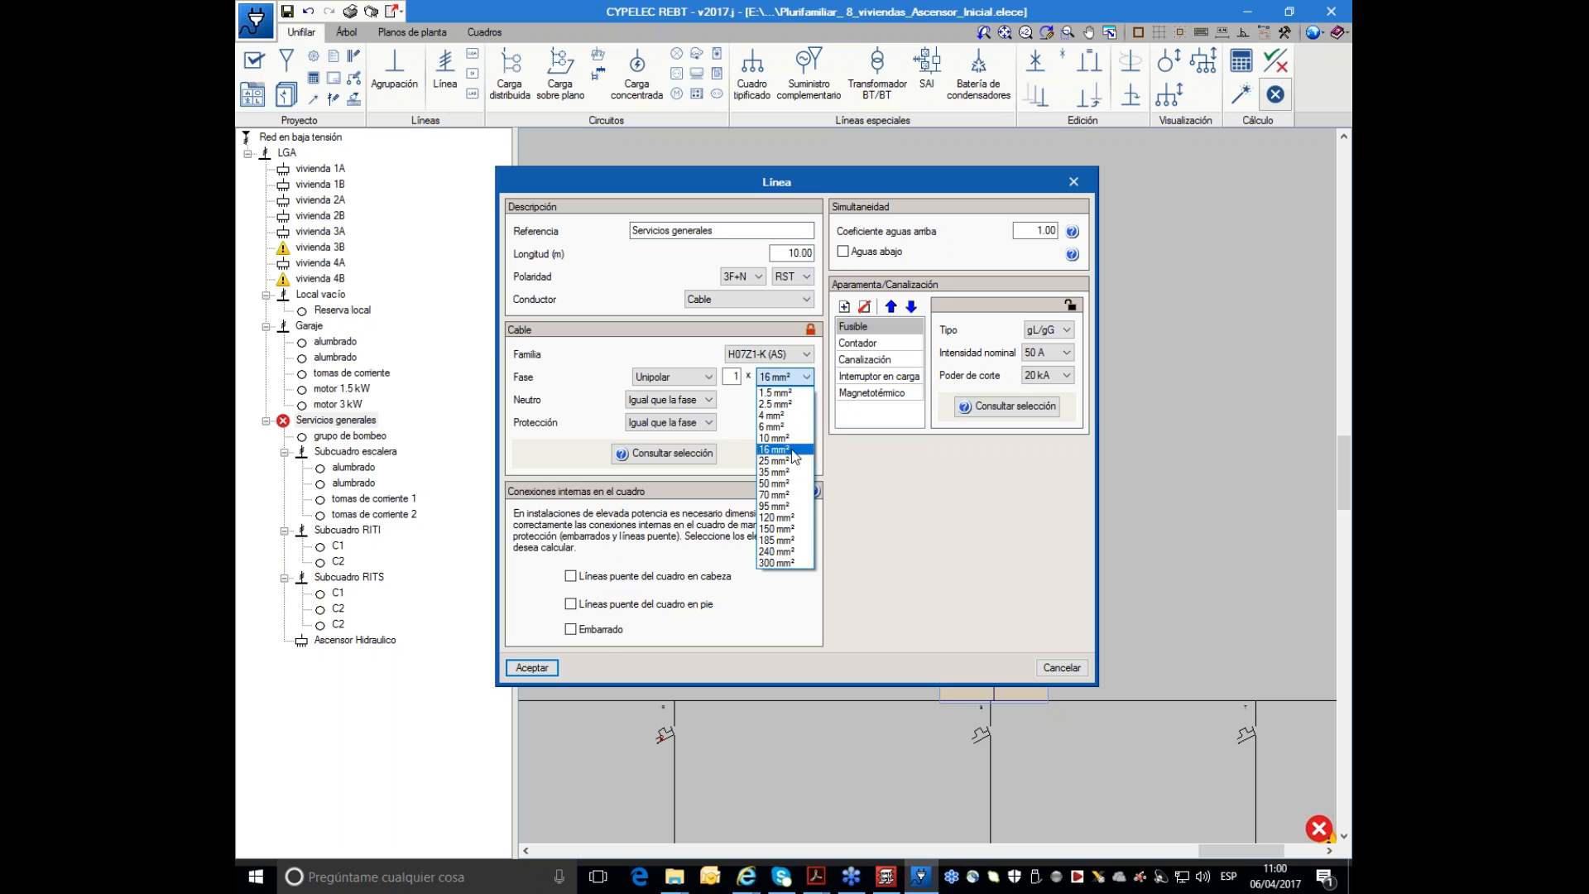
pyautogui.click(786, 461)
pyautogui.click(531, 667)
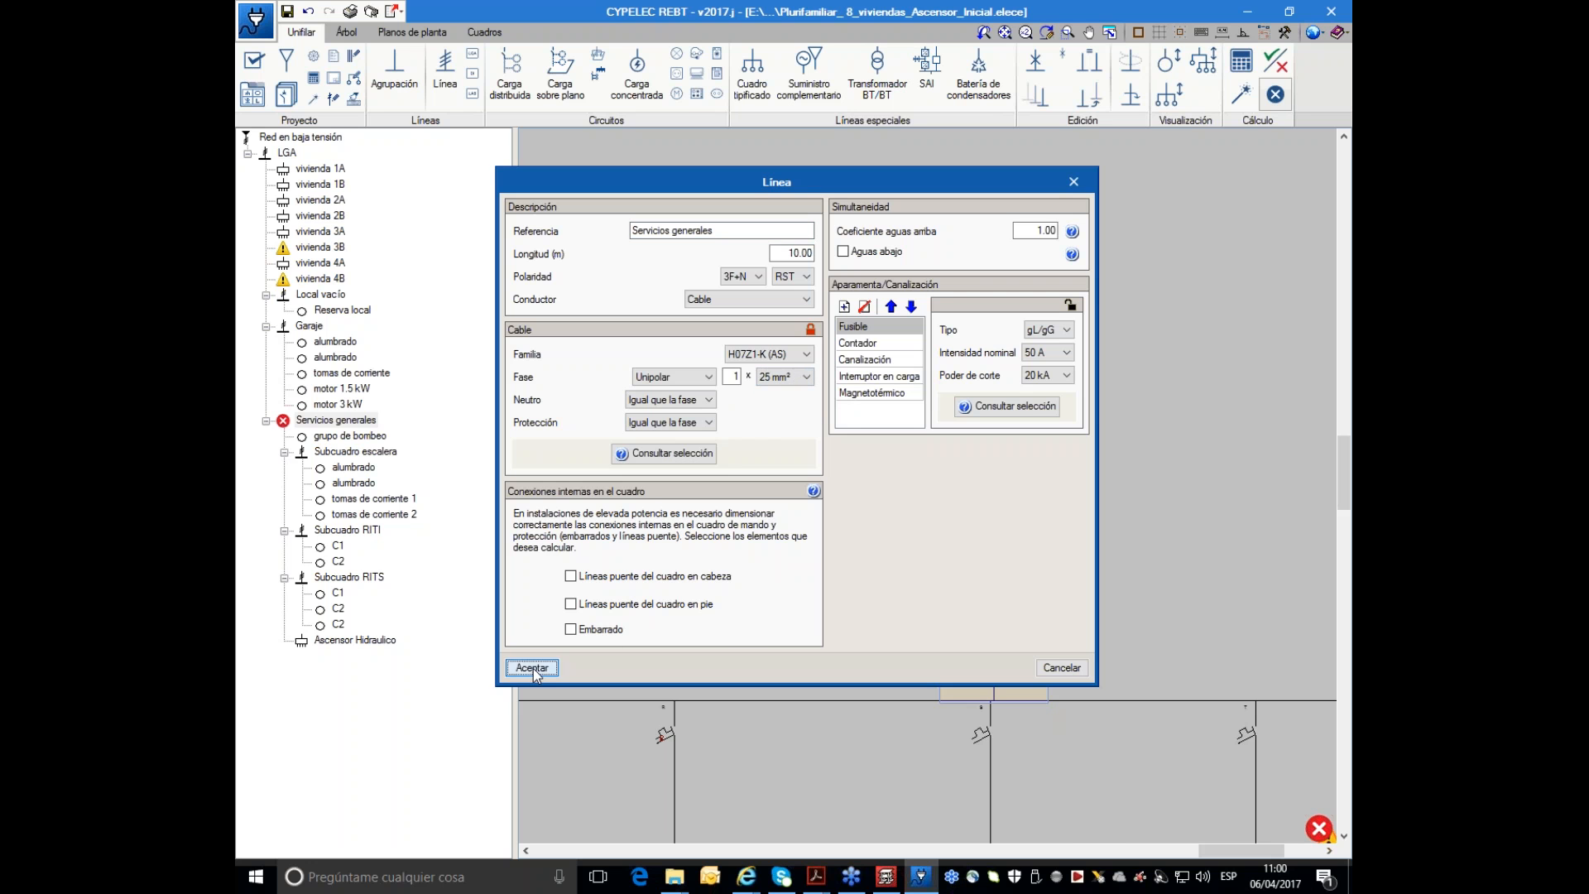
# - Recalculate the installation and review the Servicios generales line's failing check on tube and protective duct dimensions
pyautogui.click(1248, 69)
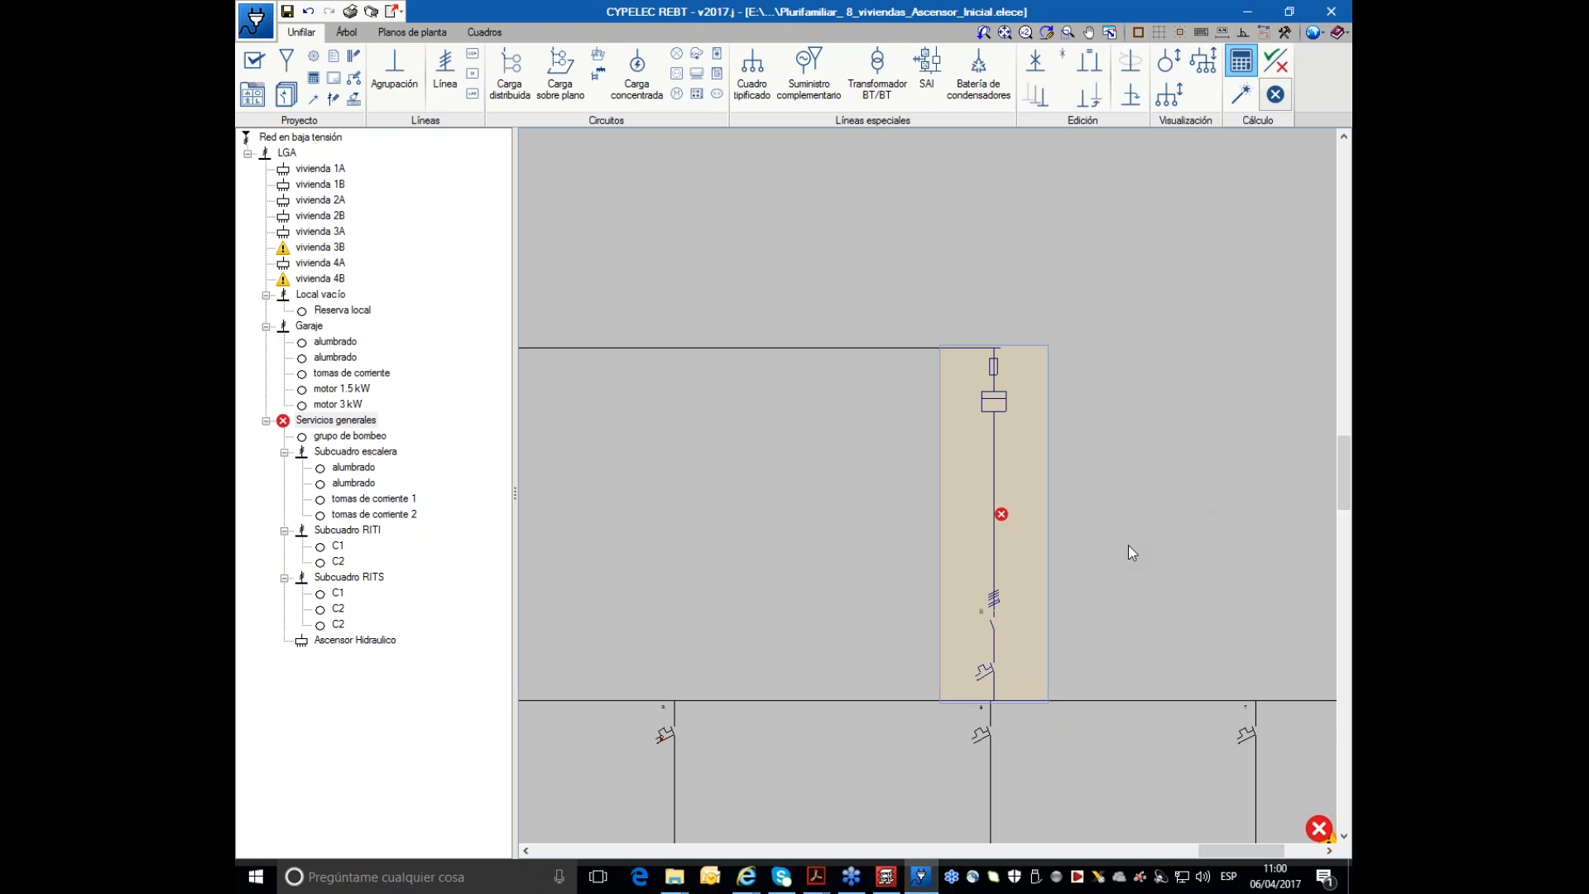
pyautogui.click(1002, 514)
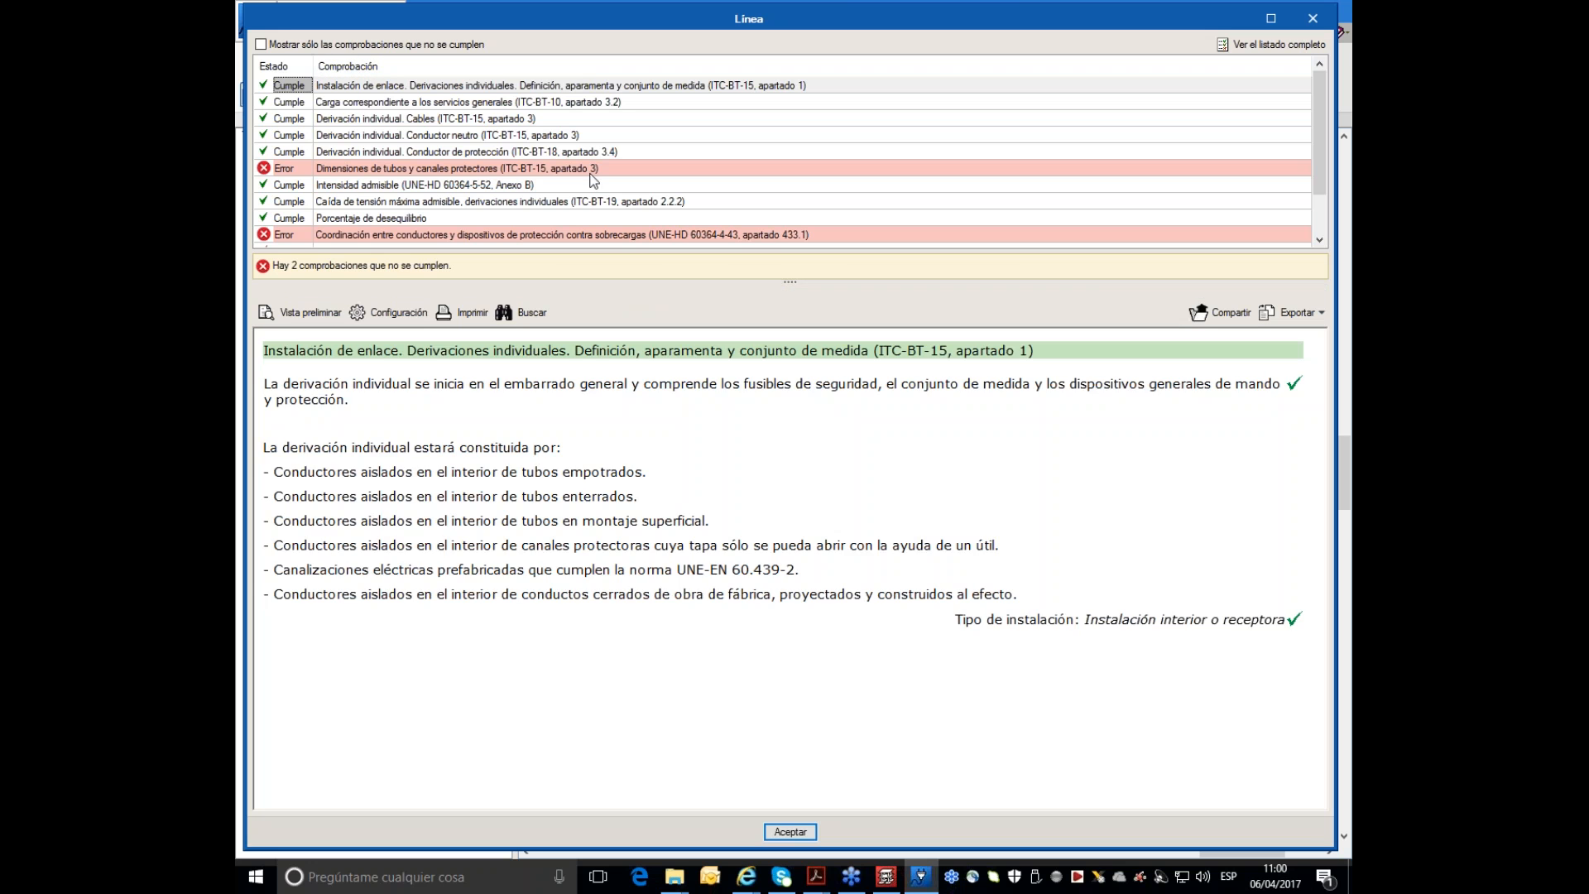
pyautogui.click(593, 169)
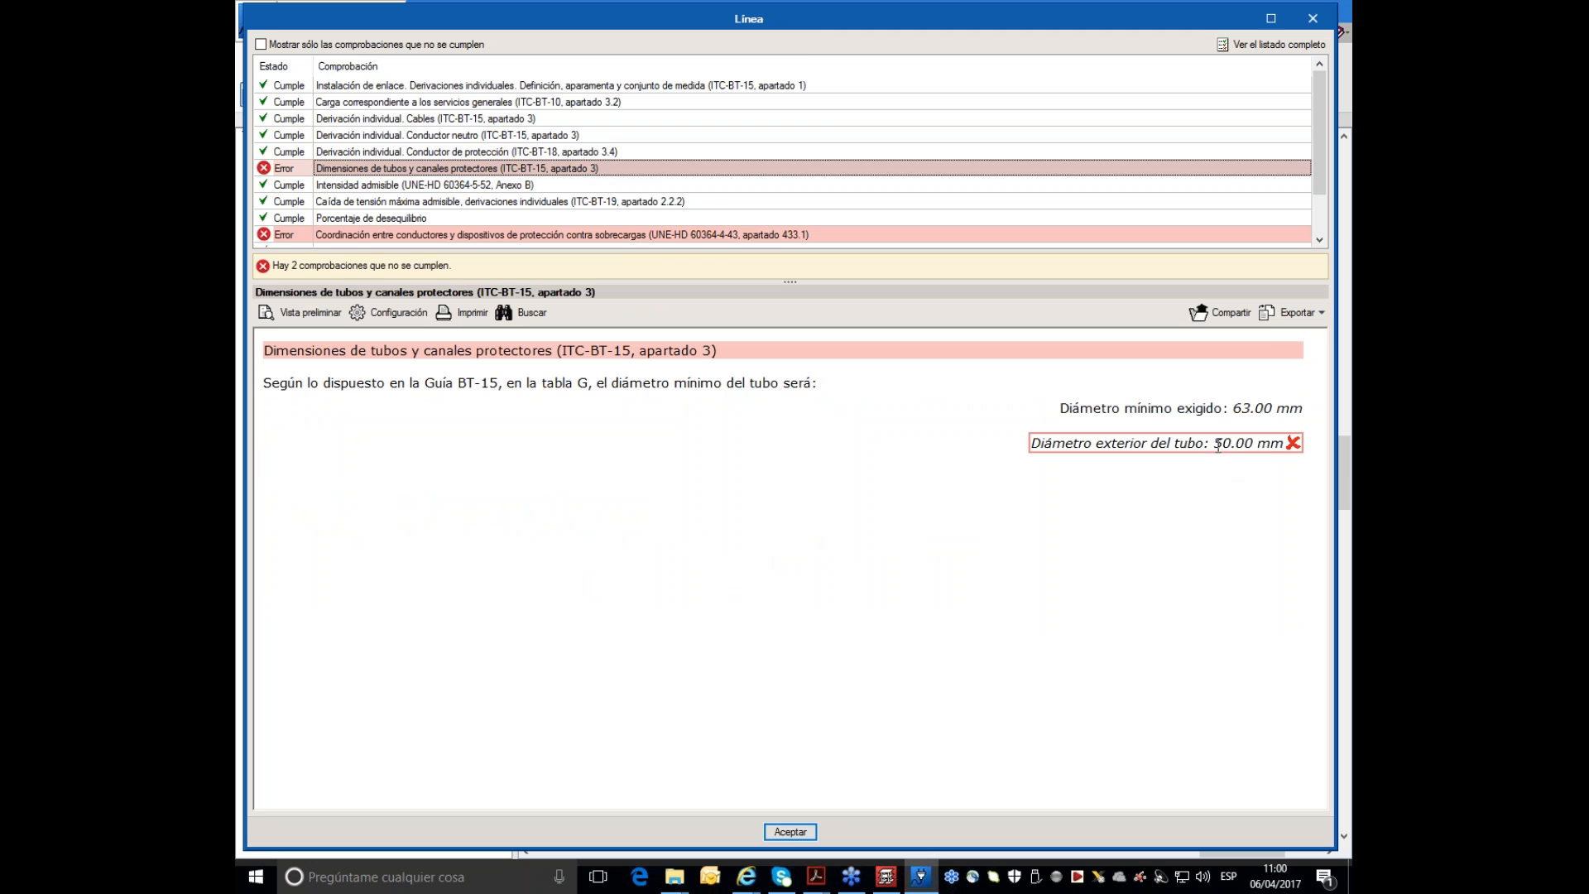
pyautogui.scroll(-1, 721, 207)
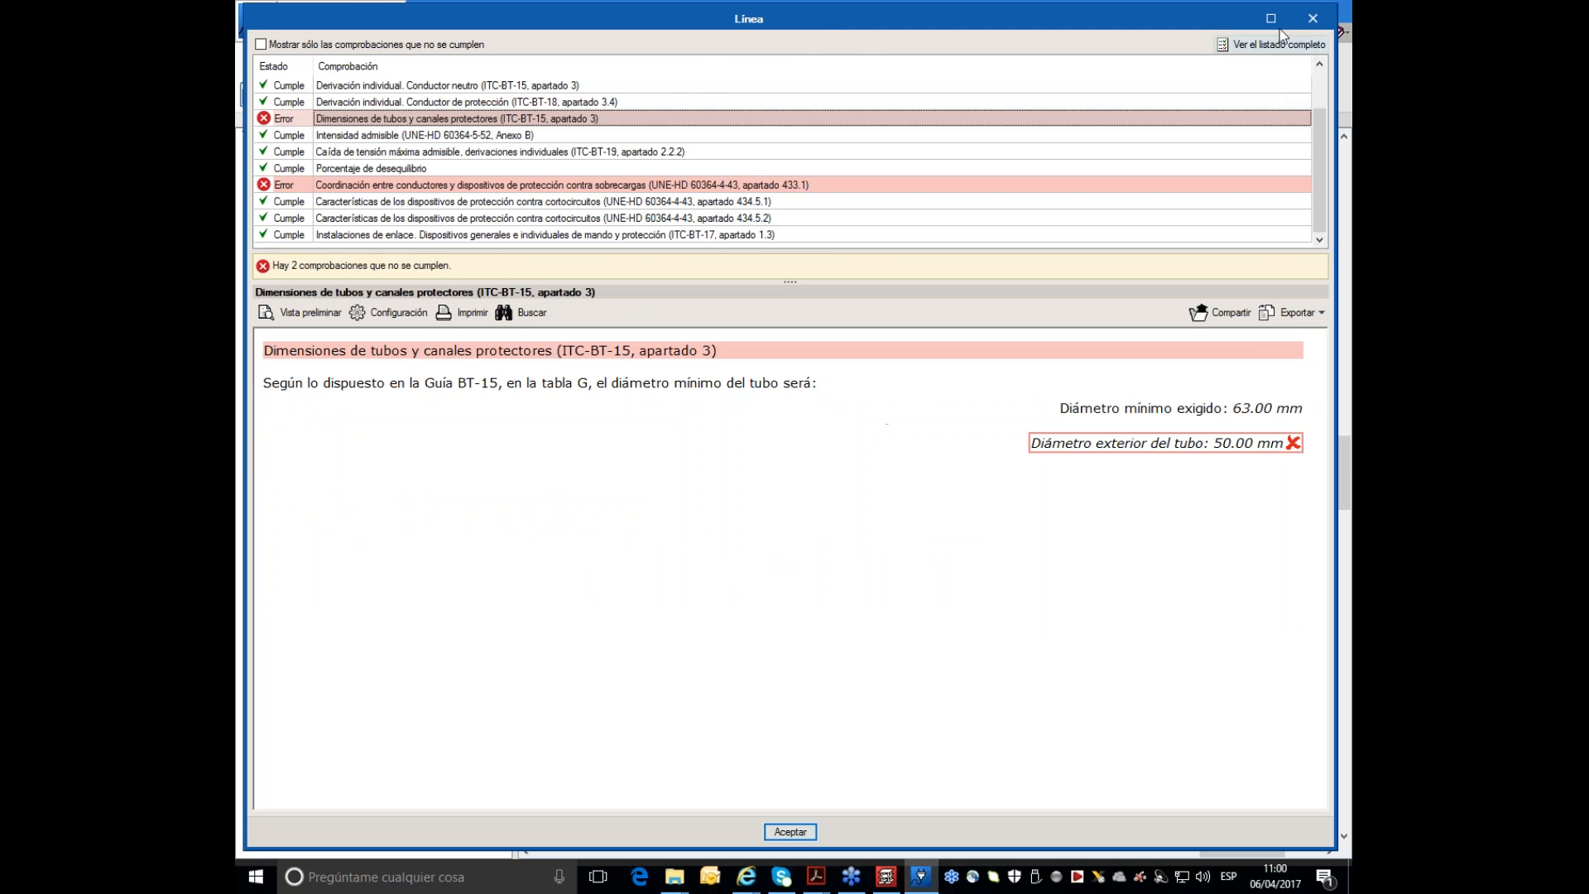
pyautogui.click(1312, 17)
# - Automatically size the cable sections, protection devices, conduits and bridge lines starting from their minimum values, without generating bridge lines
pyautogui.moveTo(1153, 211); pyautogui.dragTo(1117, 161)
pyautogui.click(1241, 97)
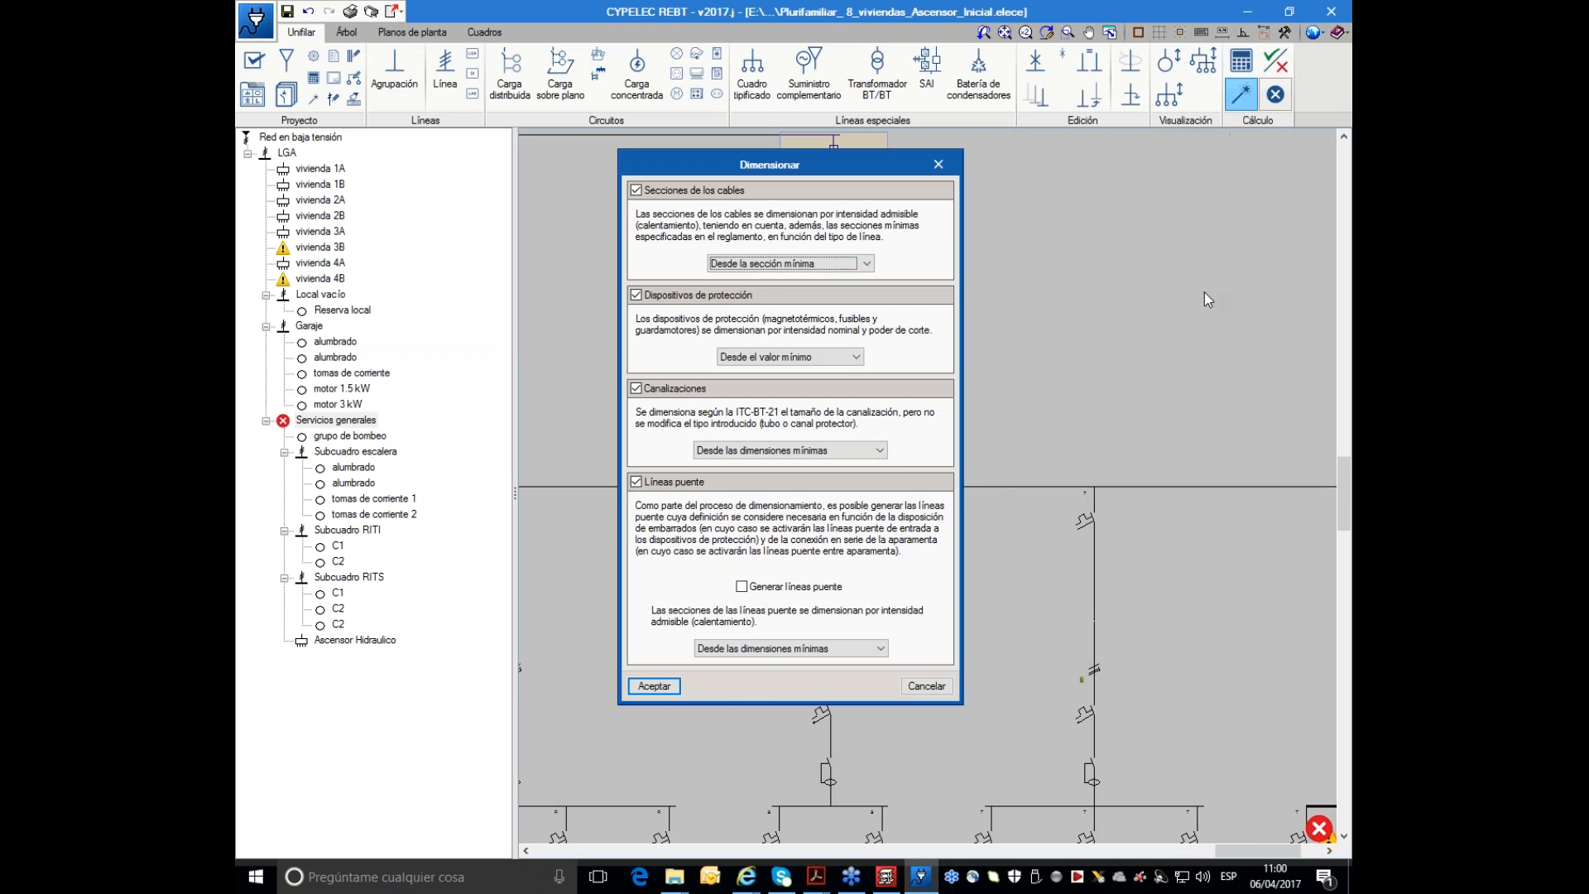
pyautogui.click(655, 686)
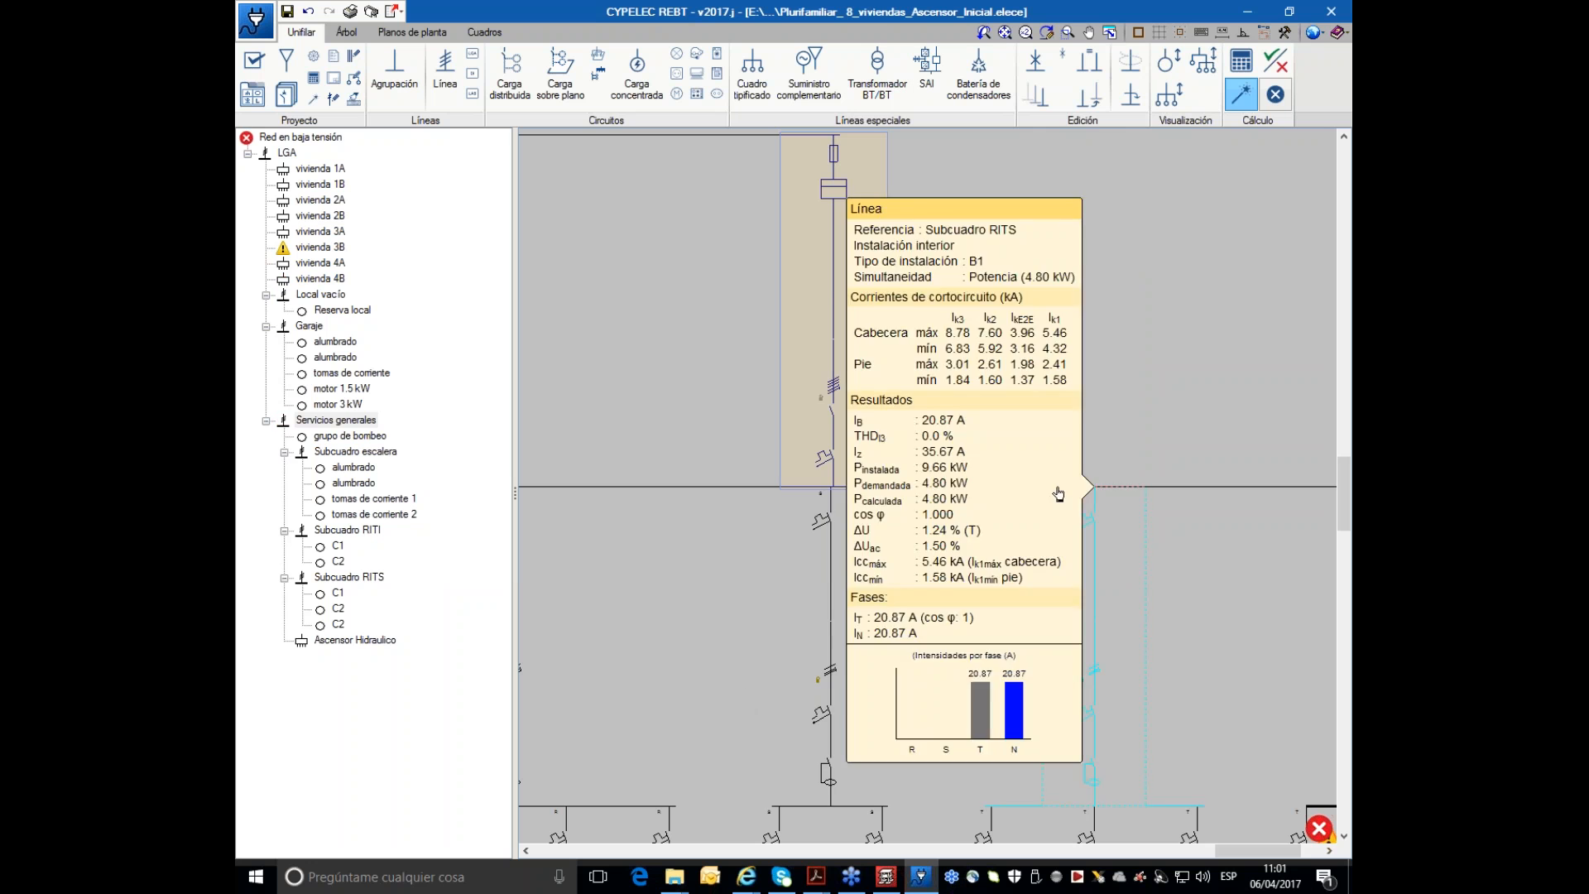
# - Review the failing overload coordination check on the service connection and the code checks of the LGA
pyautogui.scroll(-4, 1112, 380)
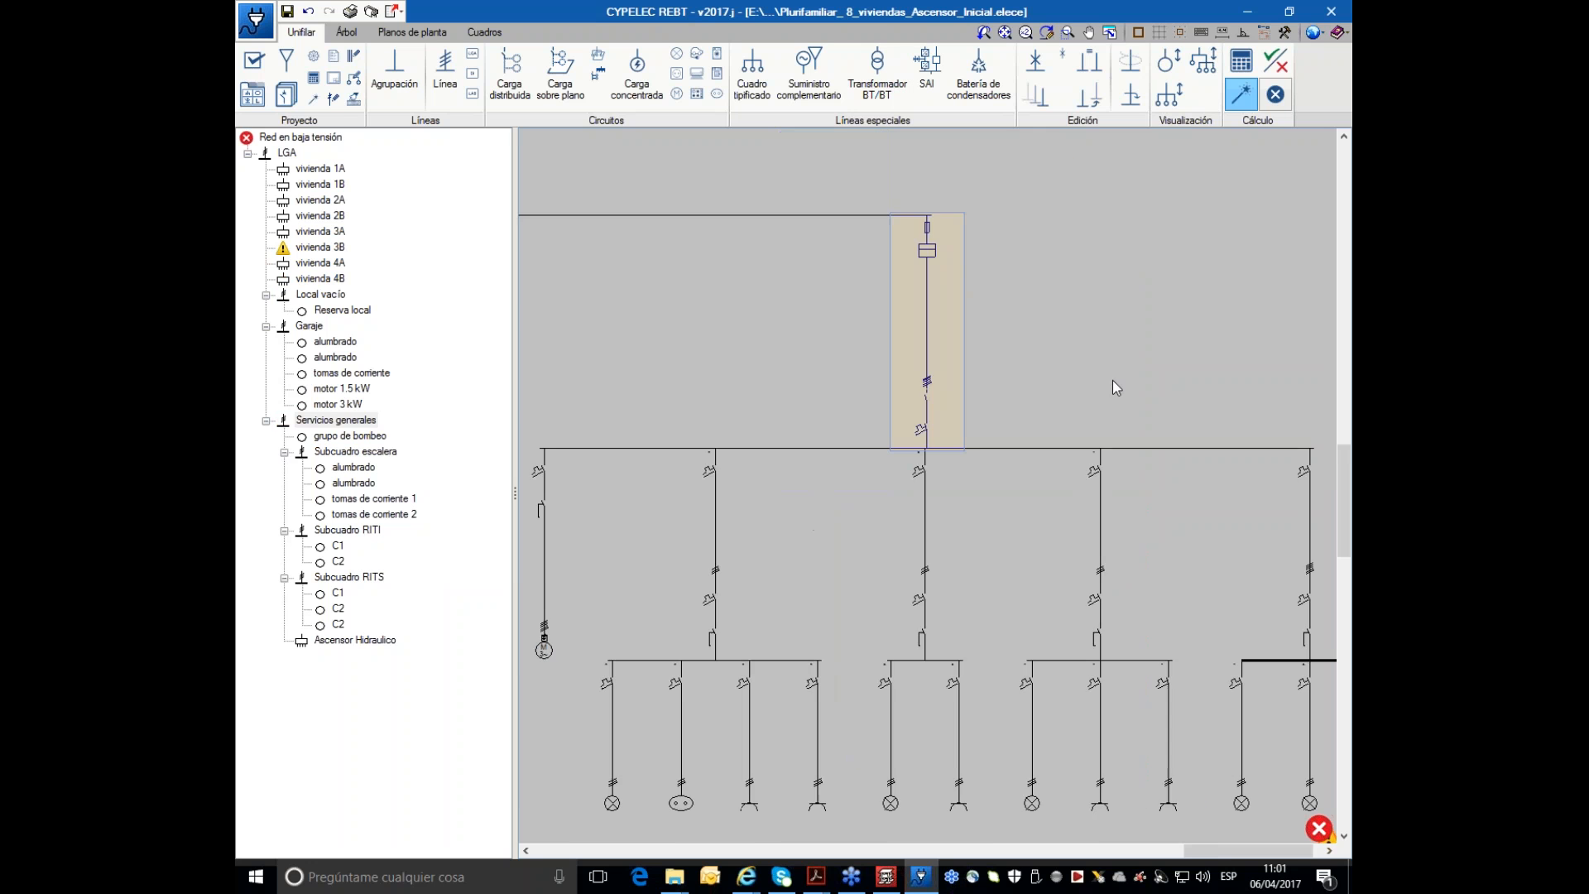
pyautogui.scroll(-3, 1112, 380)
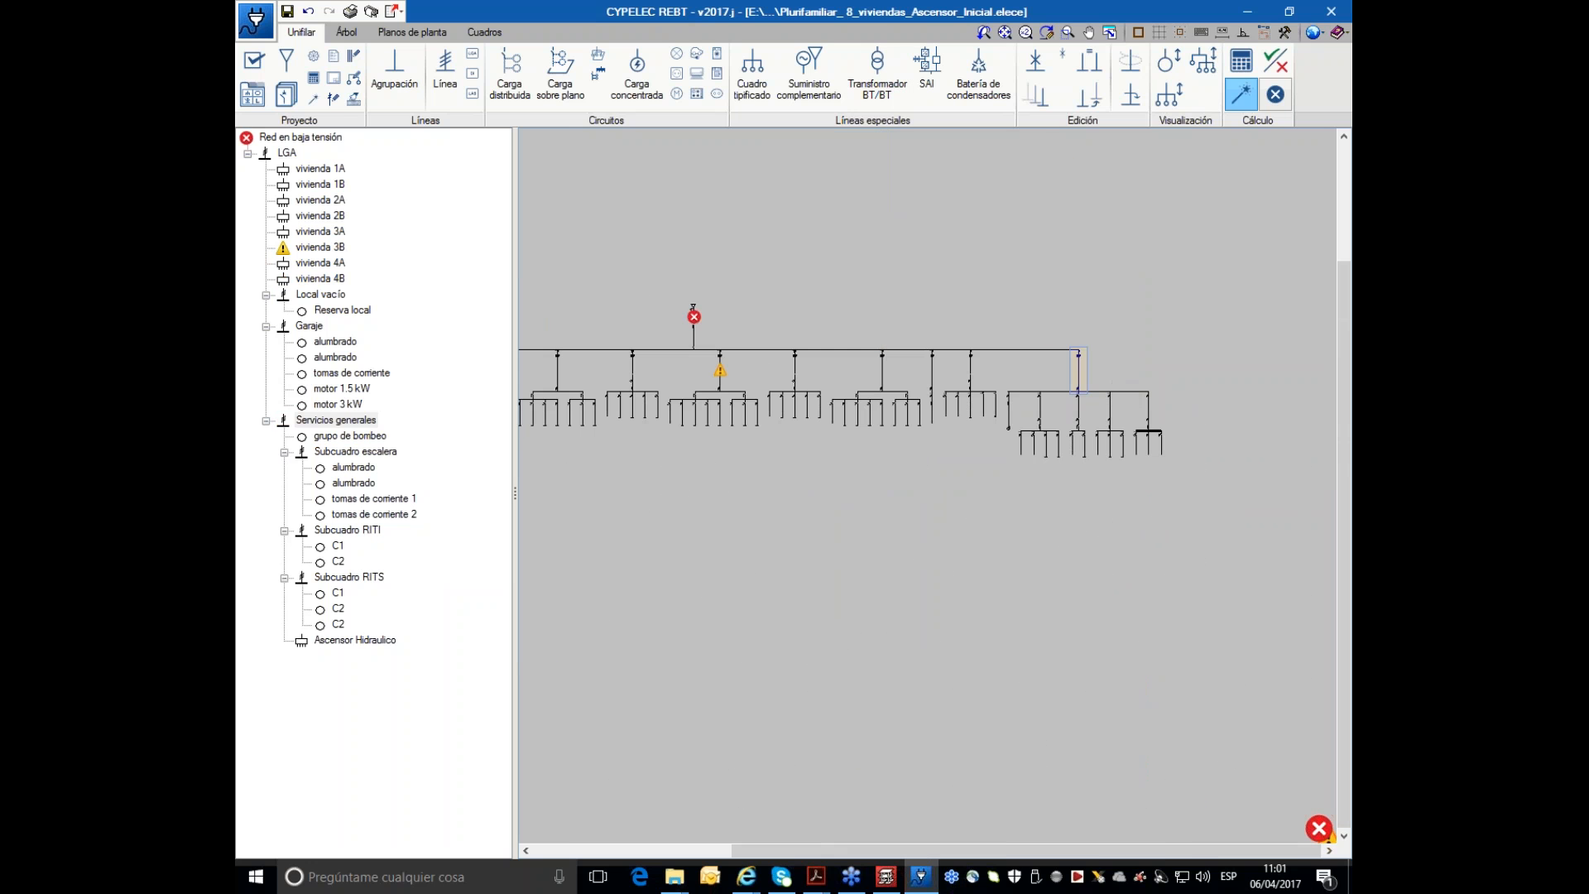
pyautogui.moveTo(805, 334); pyautogui.dragTo(898, 448, button='middle')
pyautogui.scroll(3, 788, 440)
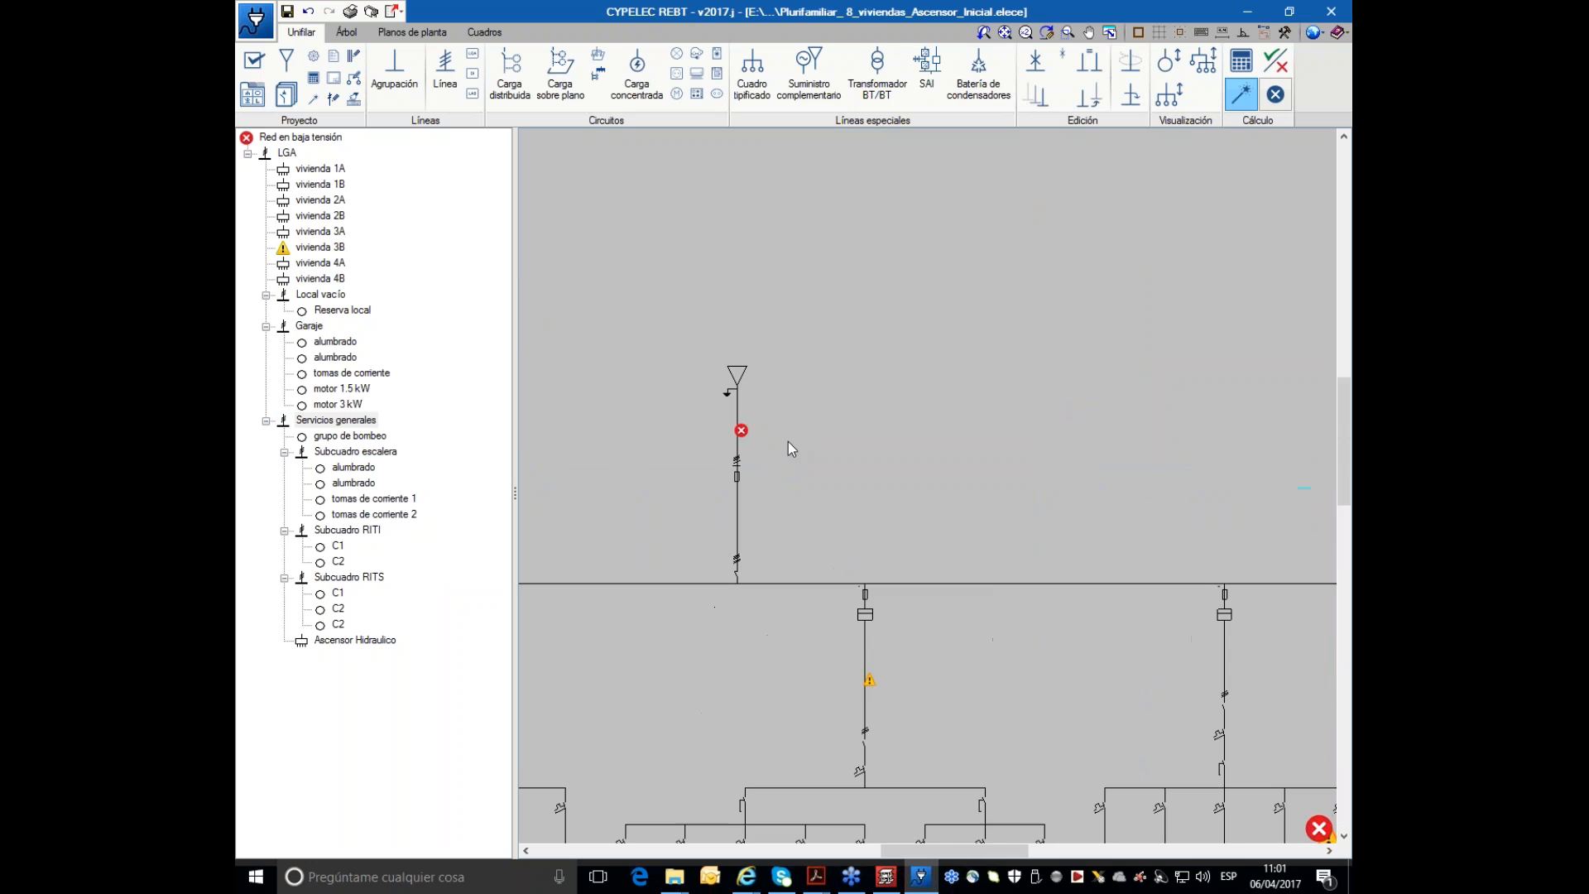
pyautogui.click(736, 430)
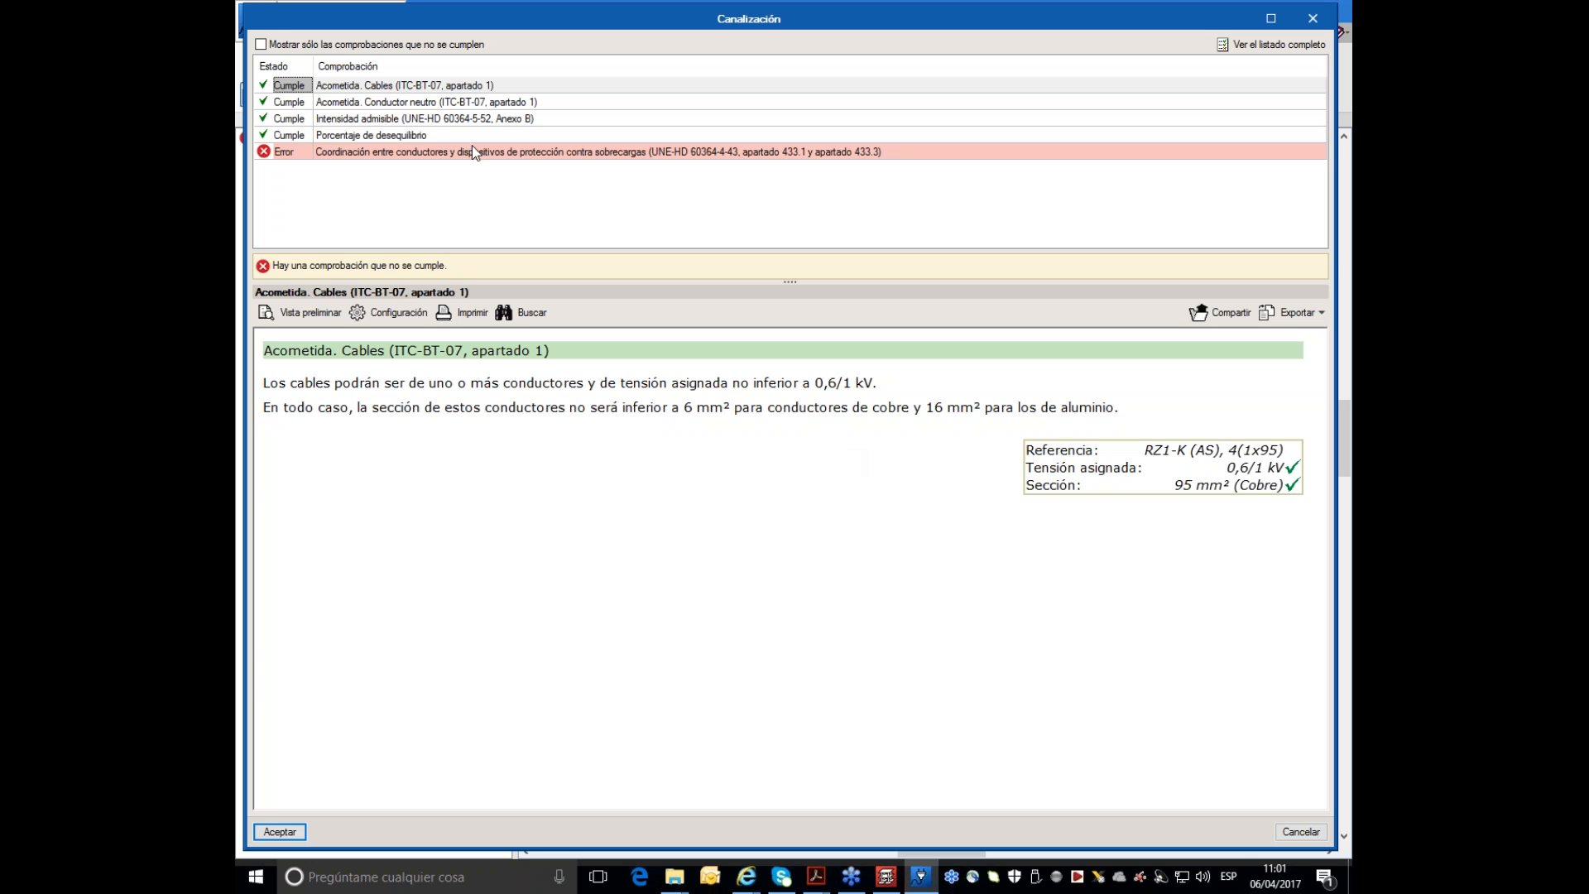
pyautogui.click(478, 152)
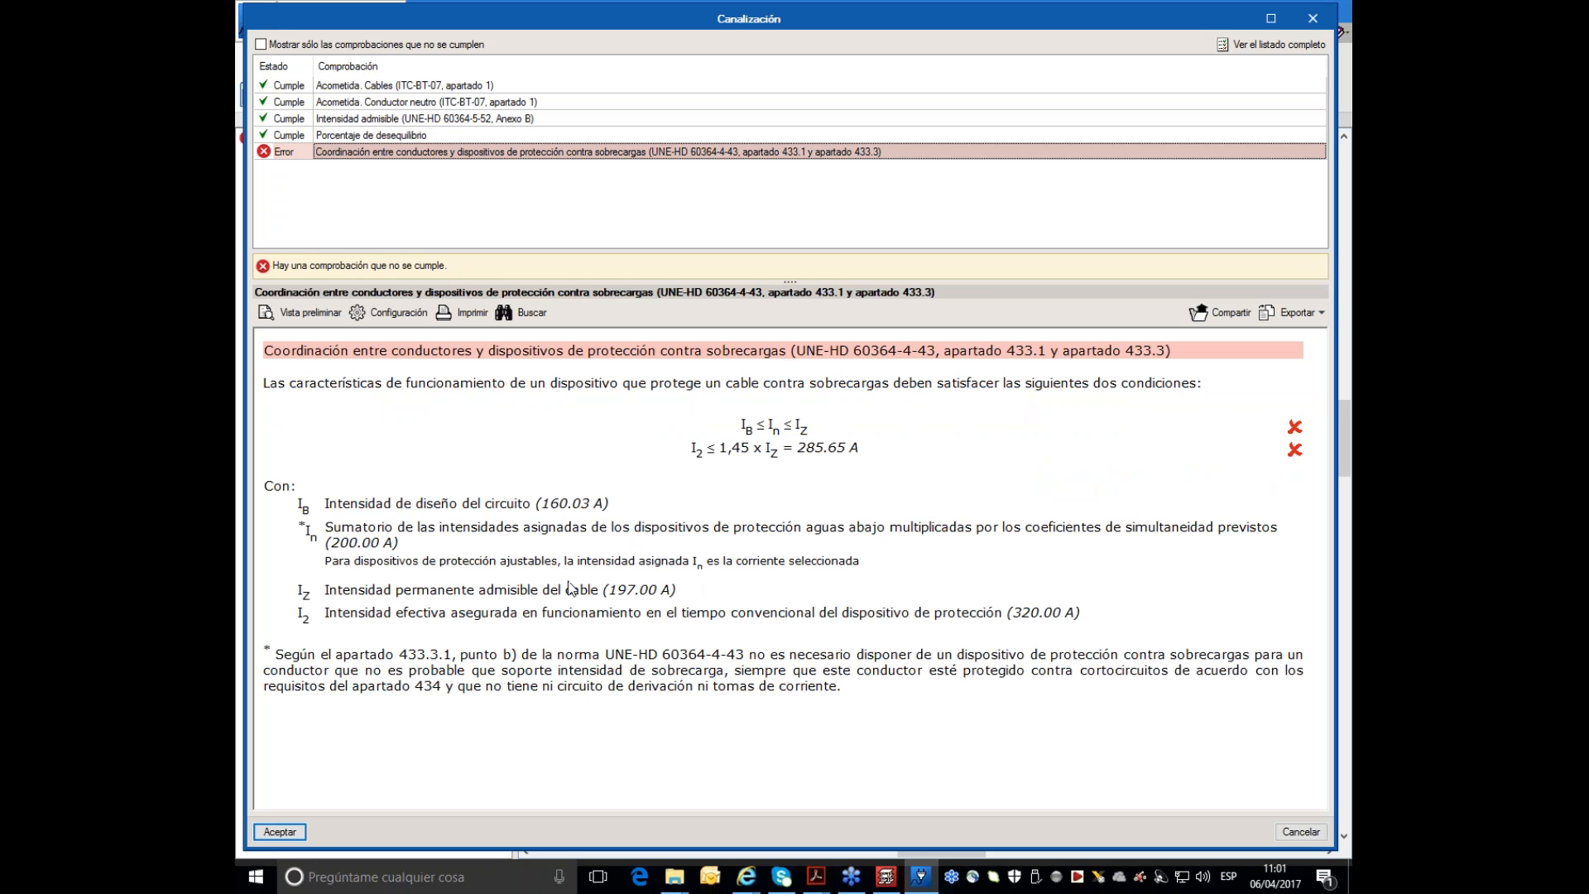
pyautogui.click(1316, 21)
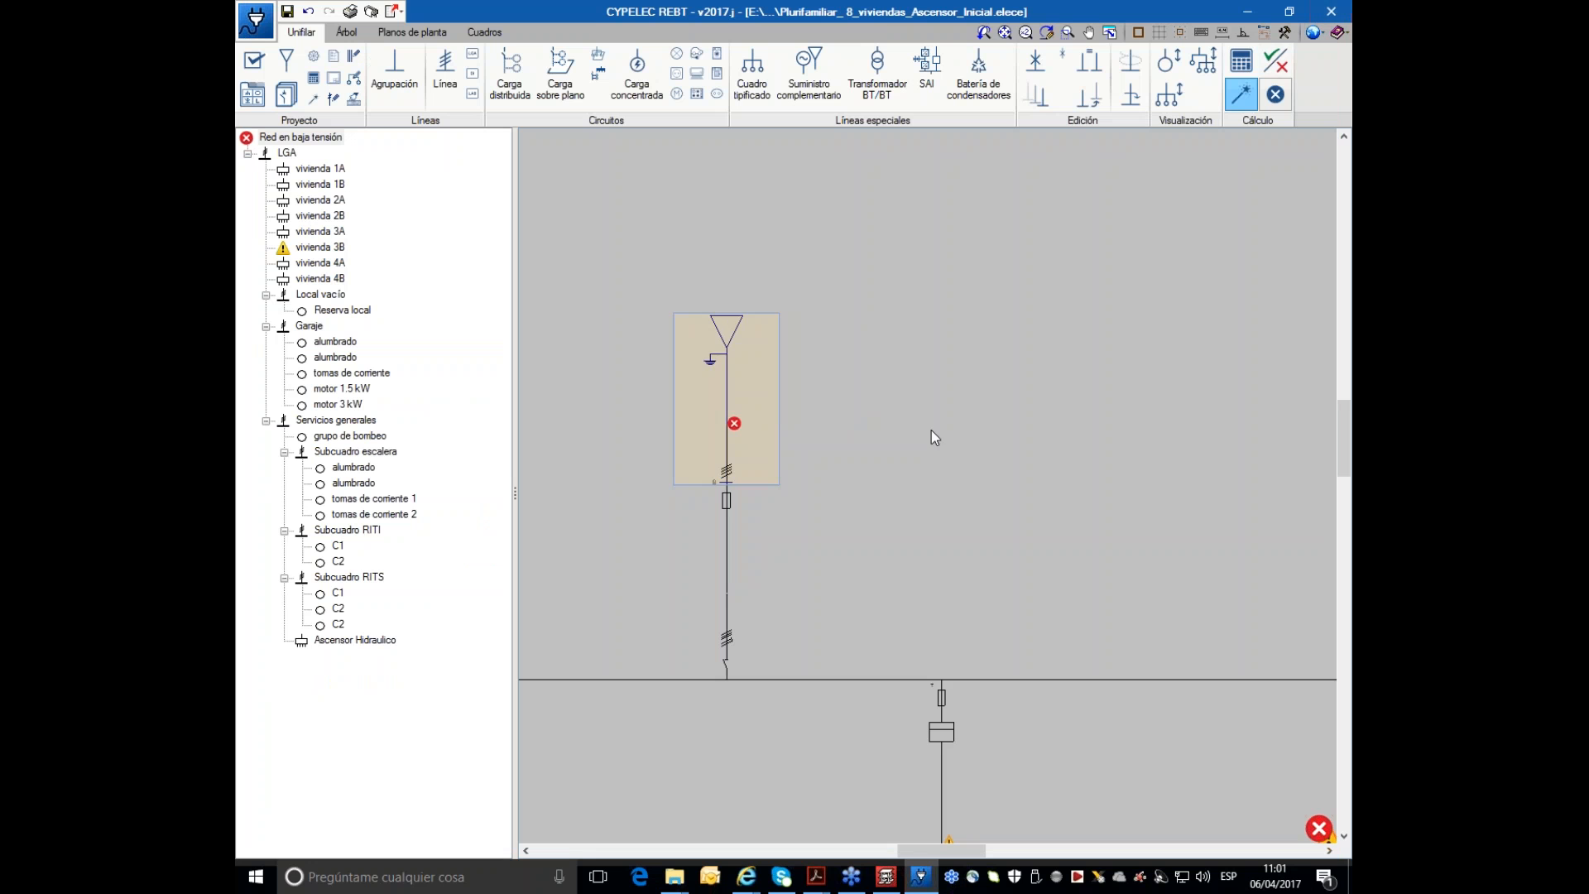
pyautogui.click(726, 637)
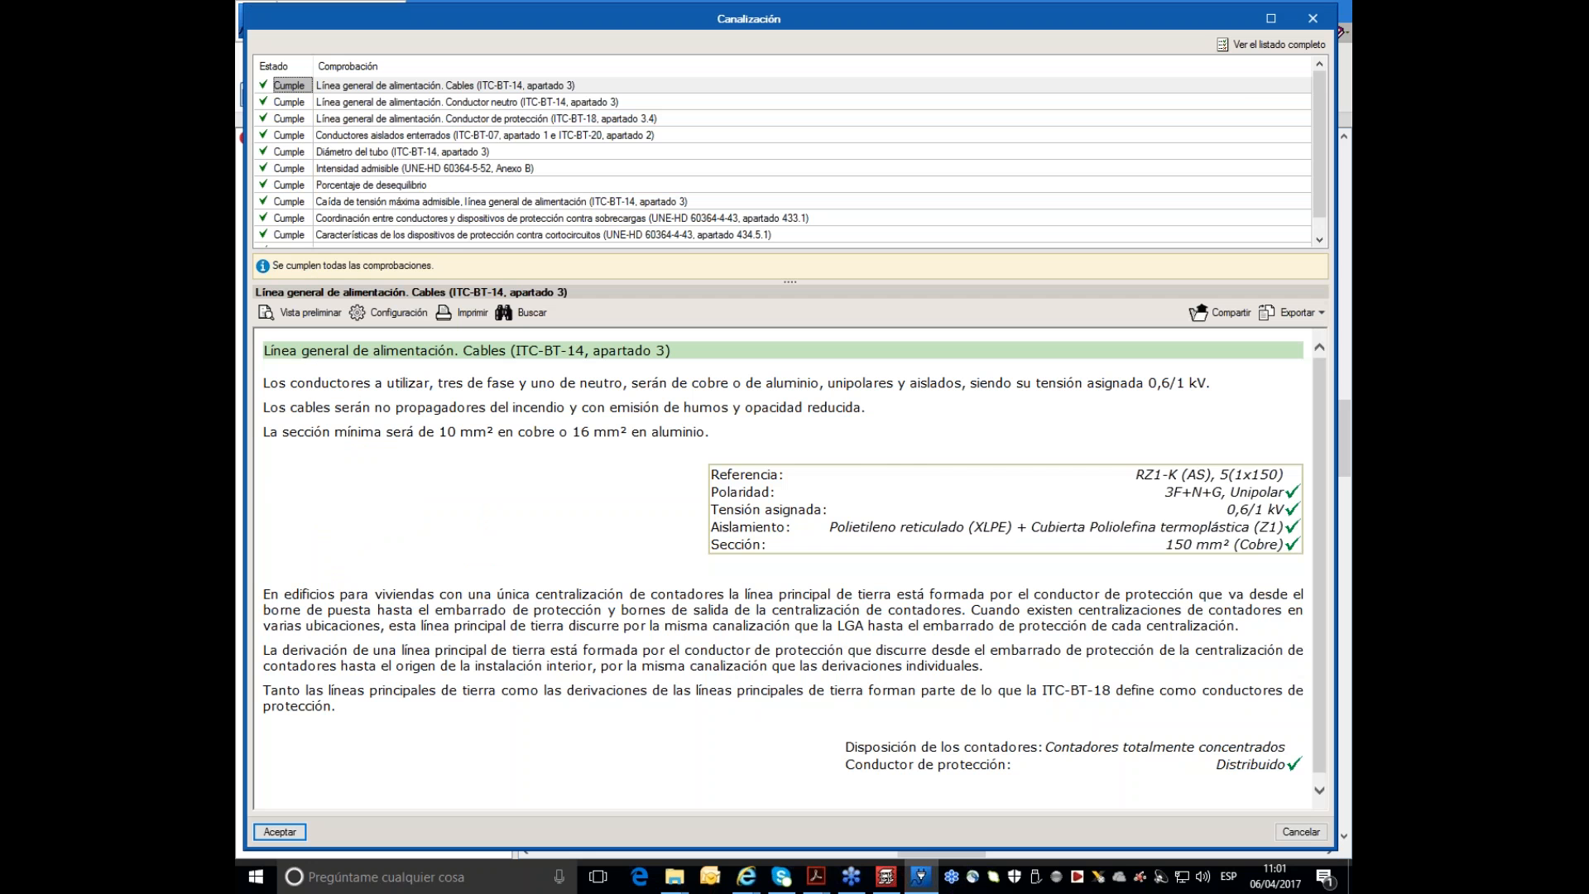
pyautogui.click(1313, 21)
# - Examine the Servicios generales sub-panels in the single-line diagram and check the library of typified panels
pyautogui.scroll(-5, 1111, 506)
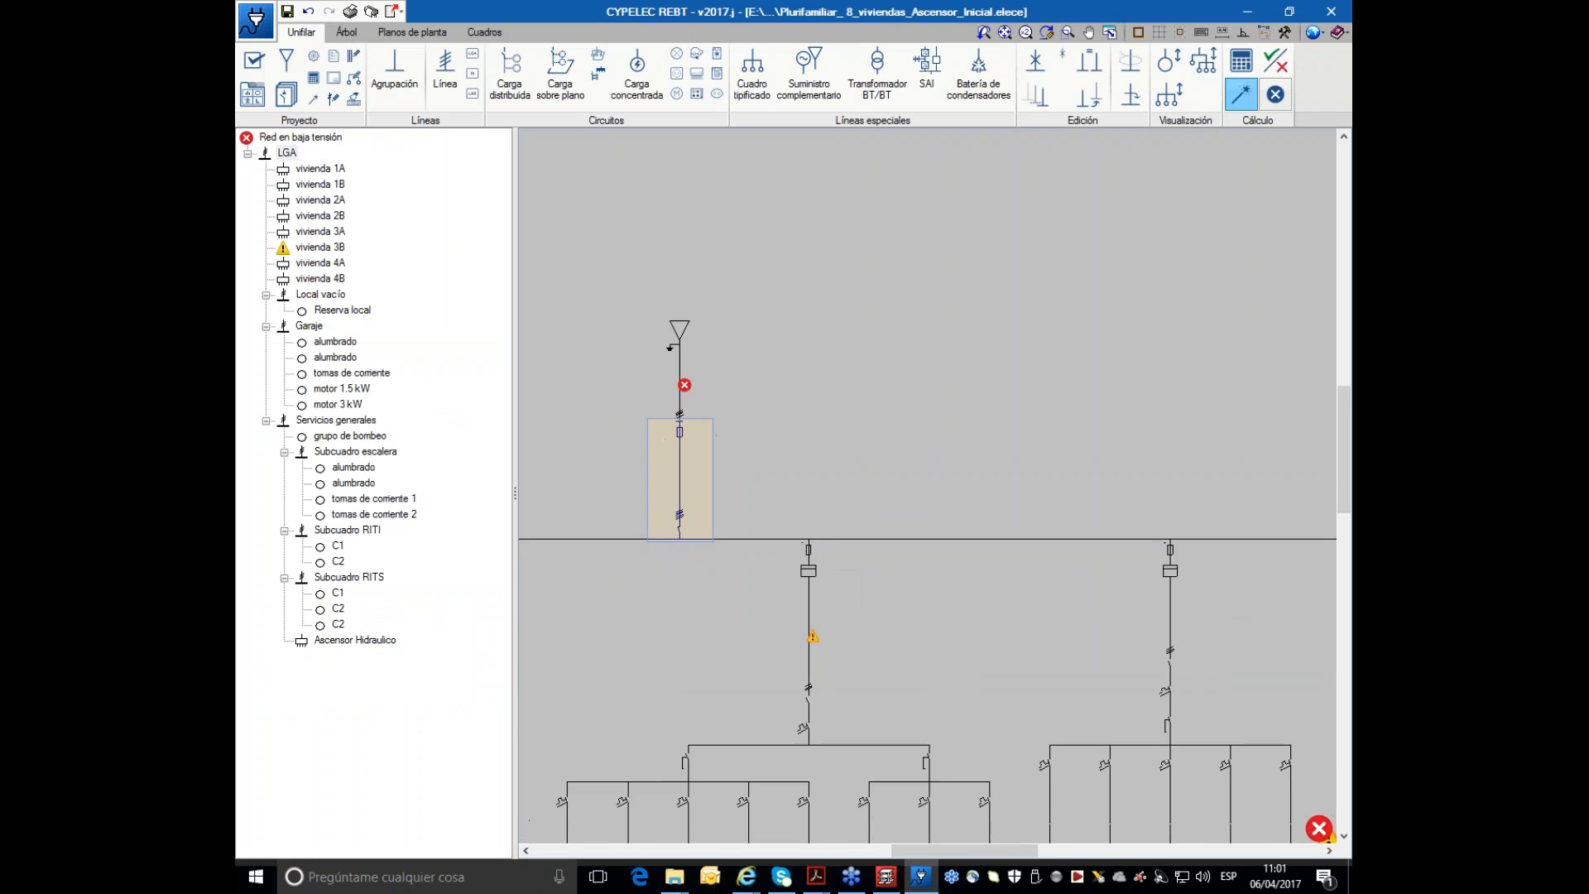
pyautogui.scroll(-1, 964, 447)
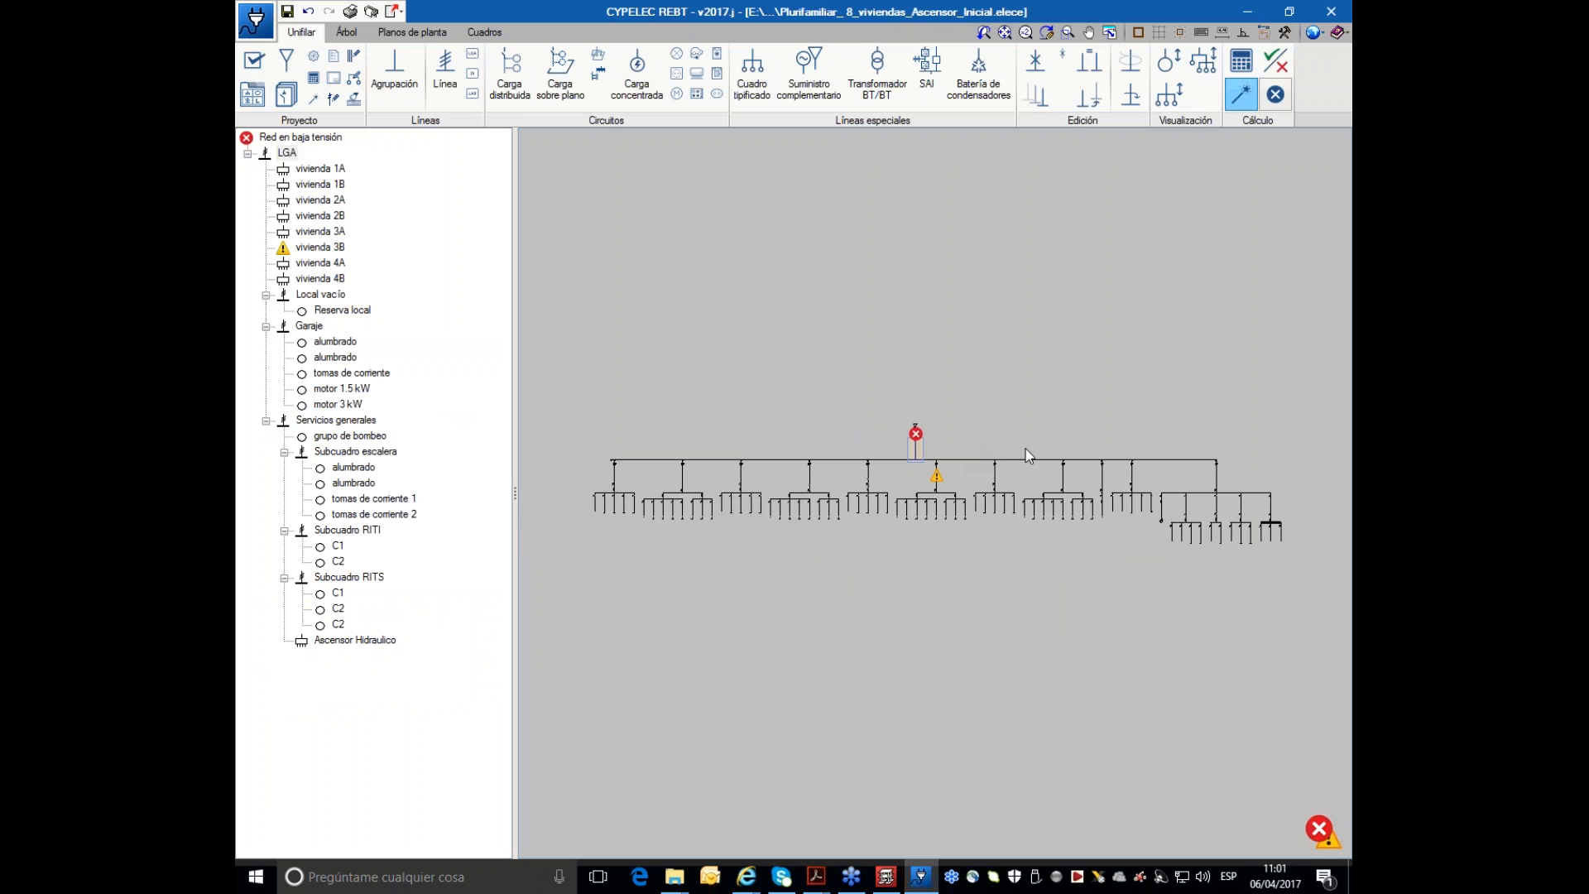
pyautogui.scroll(1, 1254, 468)
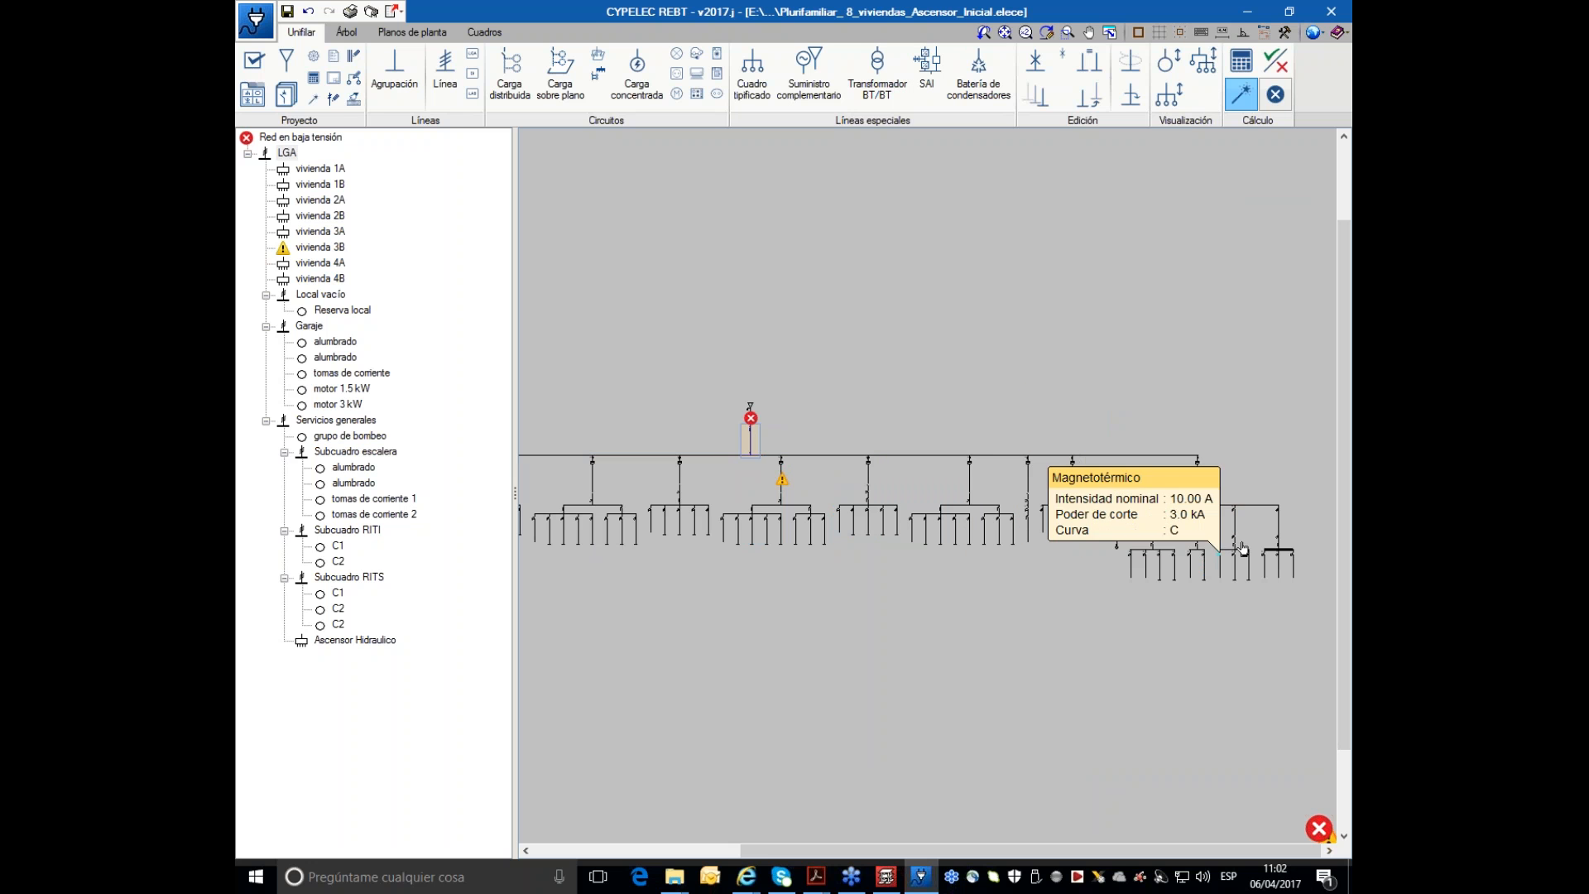
pyautogui.moveTo(1284, 528); pyautogui.dragTo(1077, 518, button='middle')
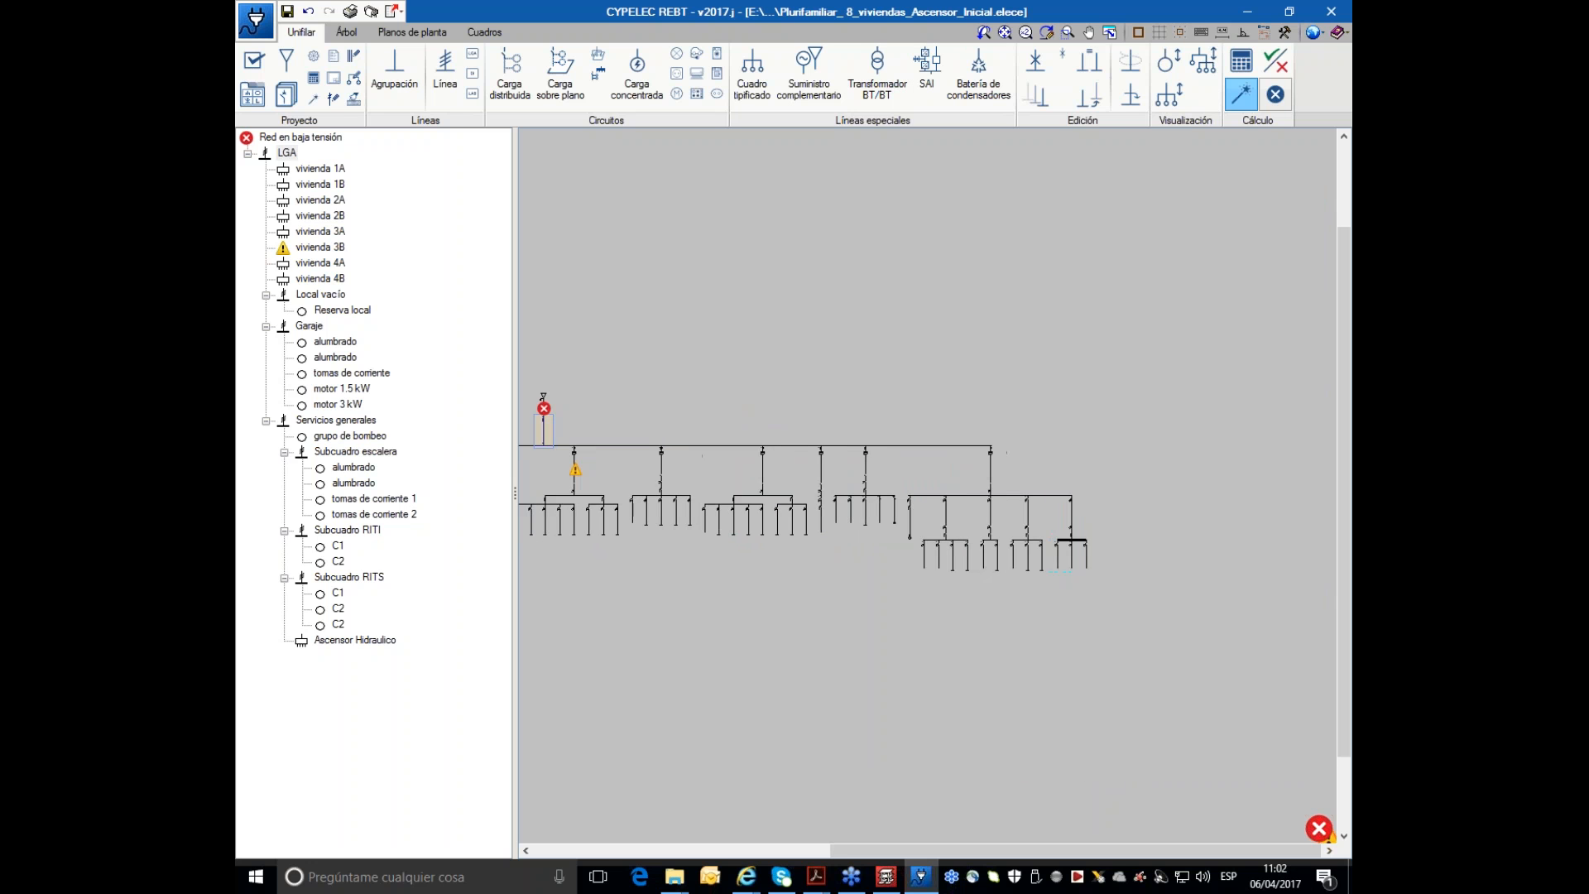
pyautogui.scroll(2, 1091, 583)
pyautogui.scroll(1, 1158, 570)
pyautogui.scroll(1, 1204, 563)
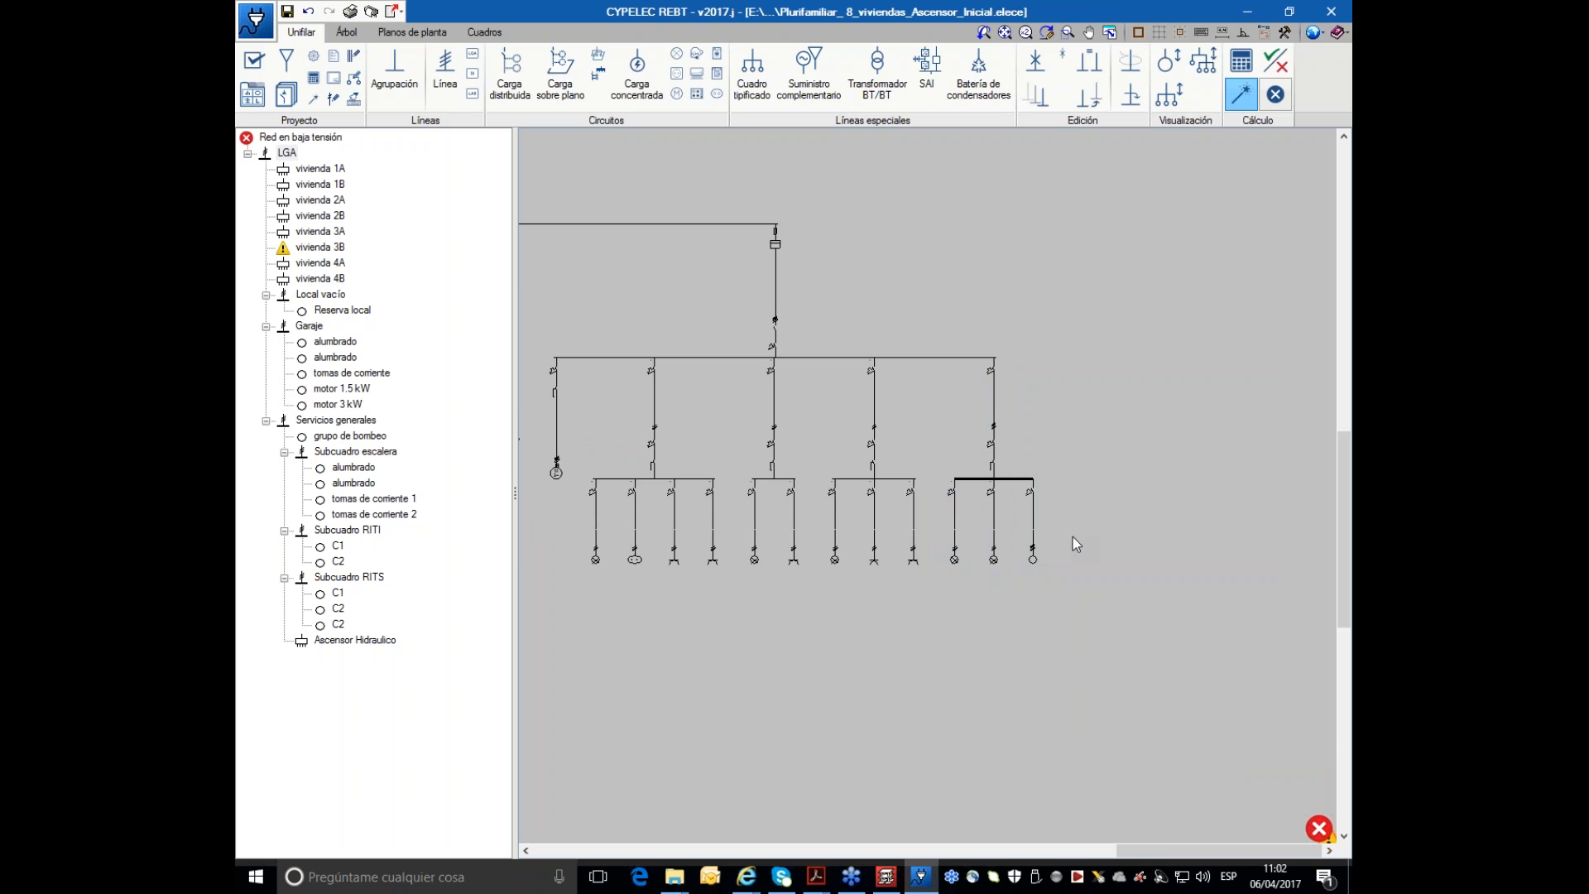
pyautogui.scroll(1, 1092, 522)
pyautogui.scroll(1, 1093, 523)
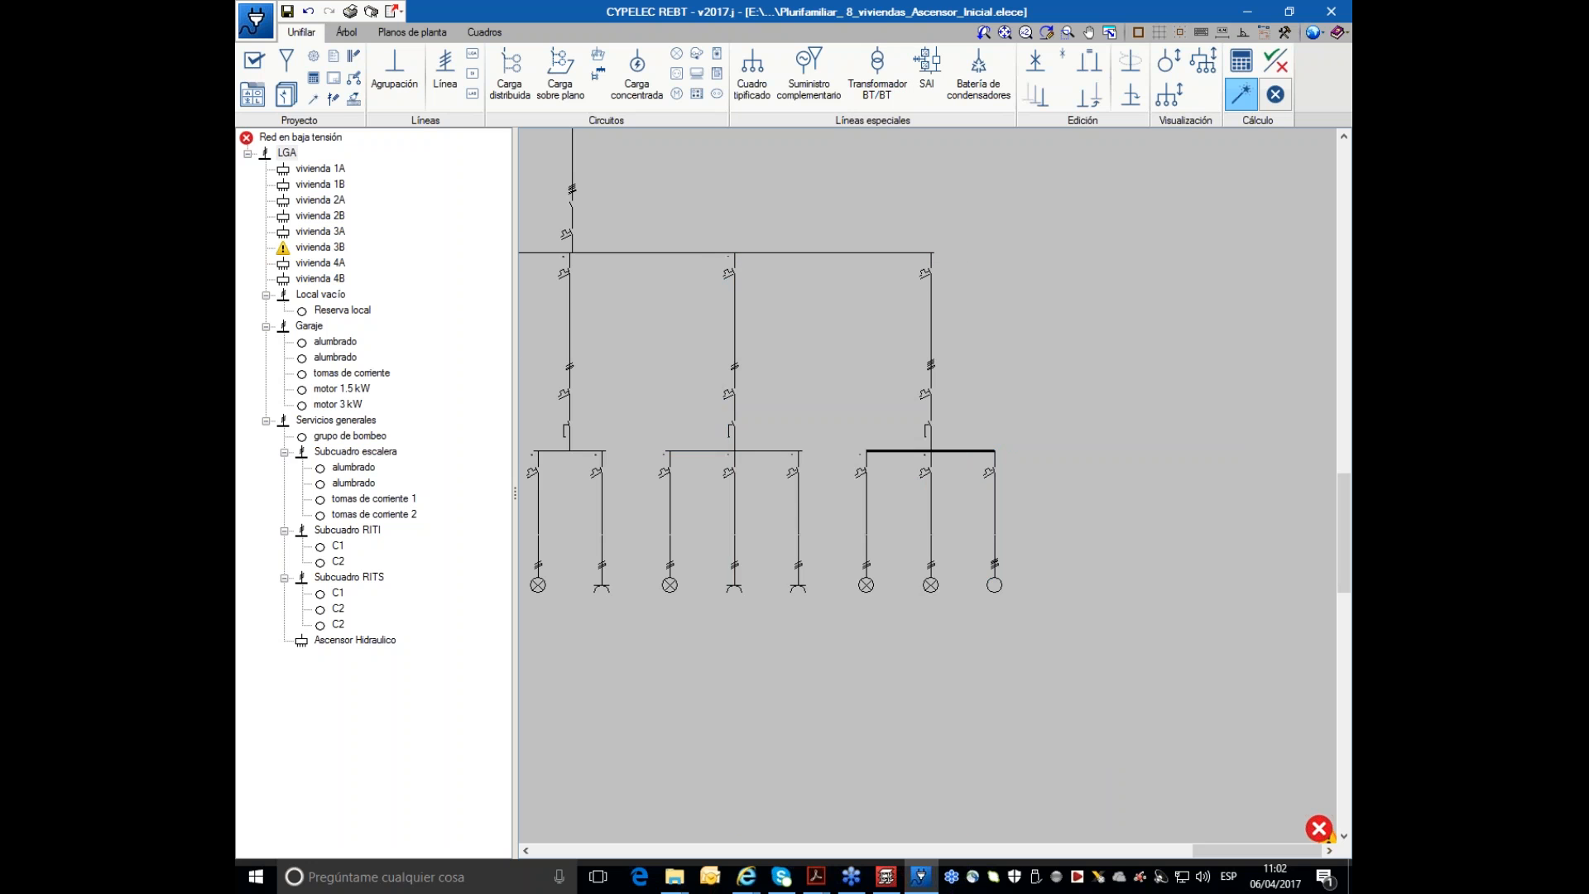
pyautogui.click(253, 96)
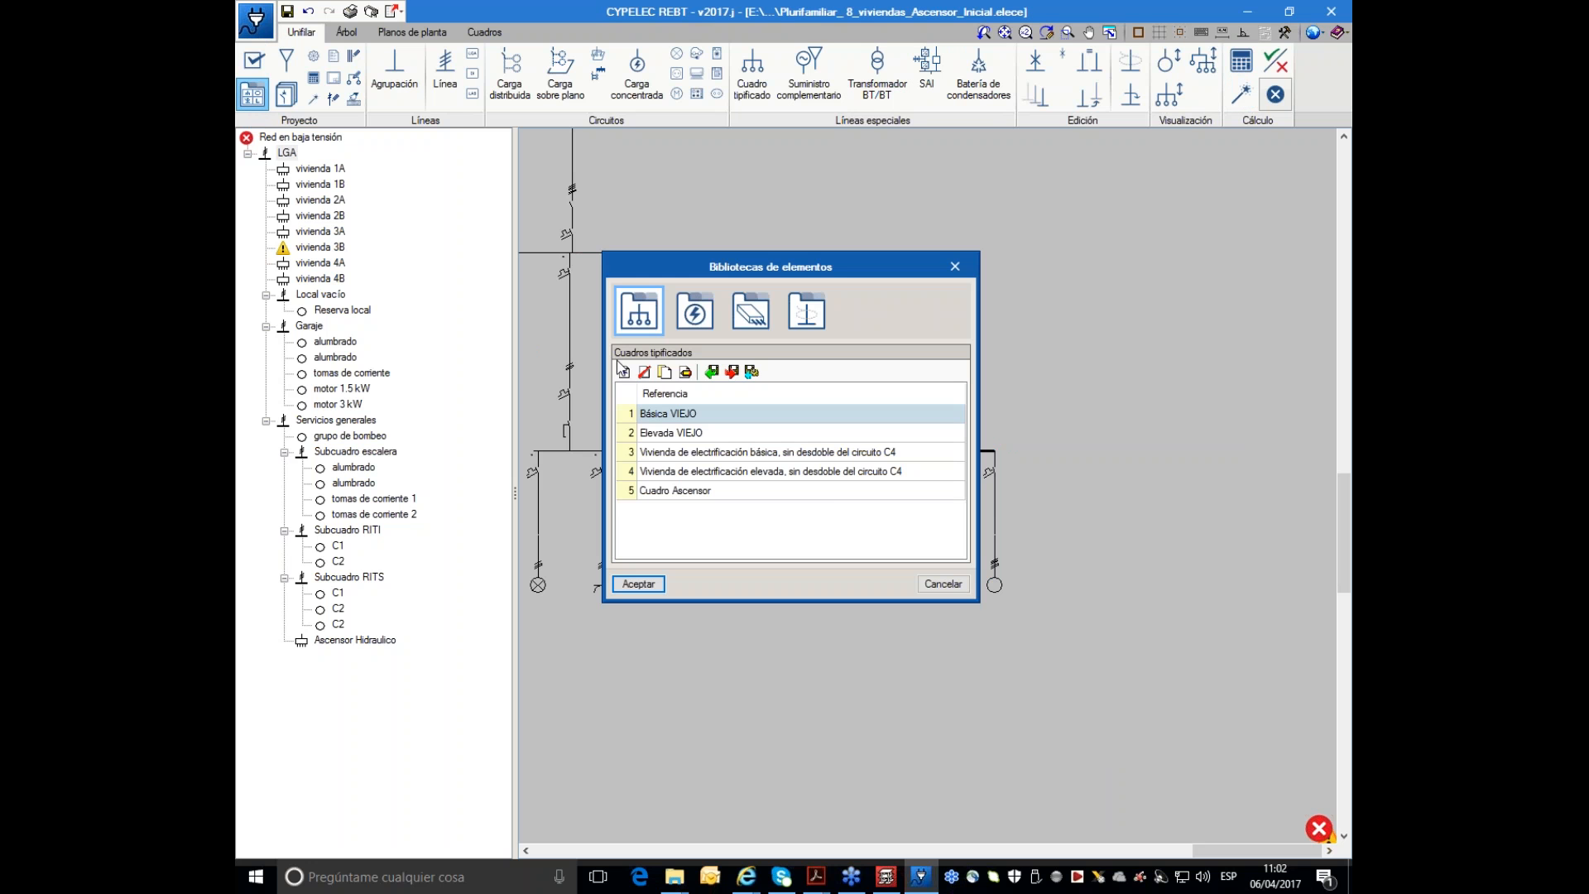
pyautogui.click(943, 583)
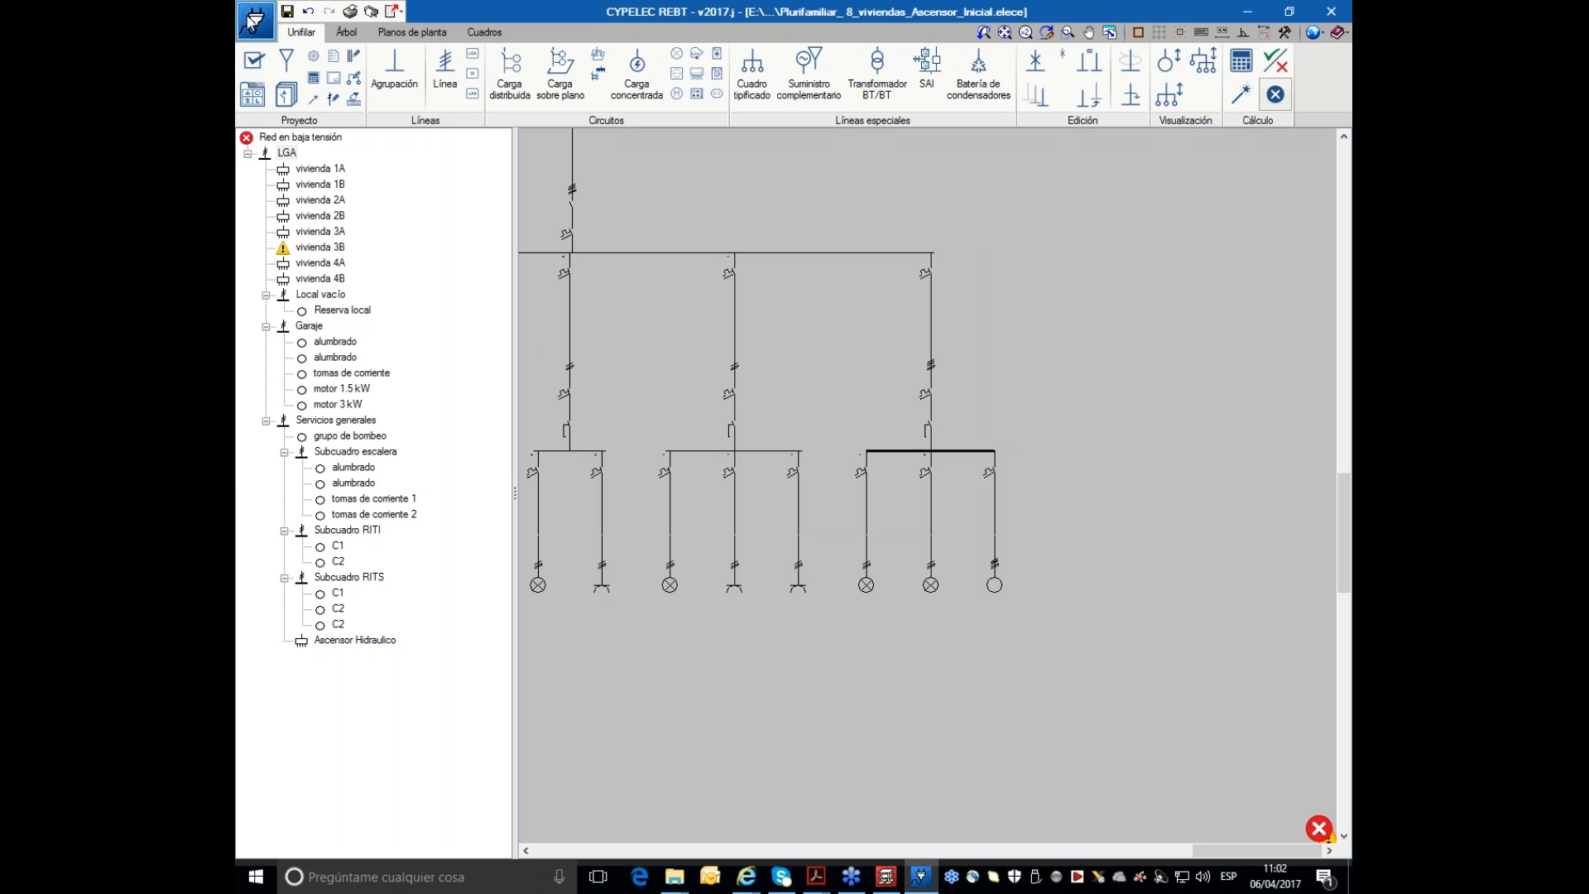
# - Open the Proyecto_Rehabilitacion_Cuadro_Ascensor project without saving the current eight-dwelling project
pyautogui.click(252, 25)
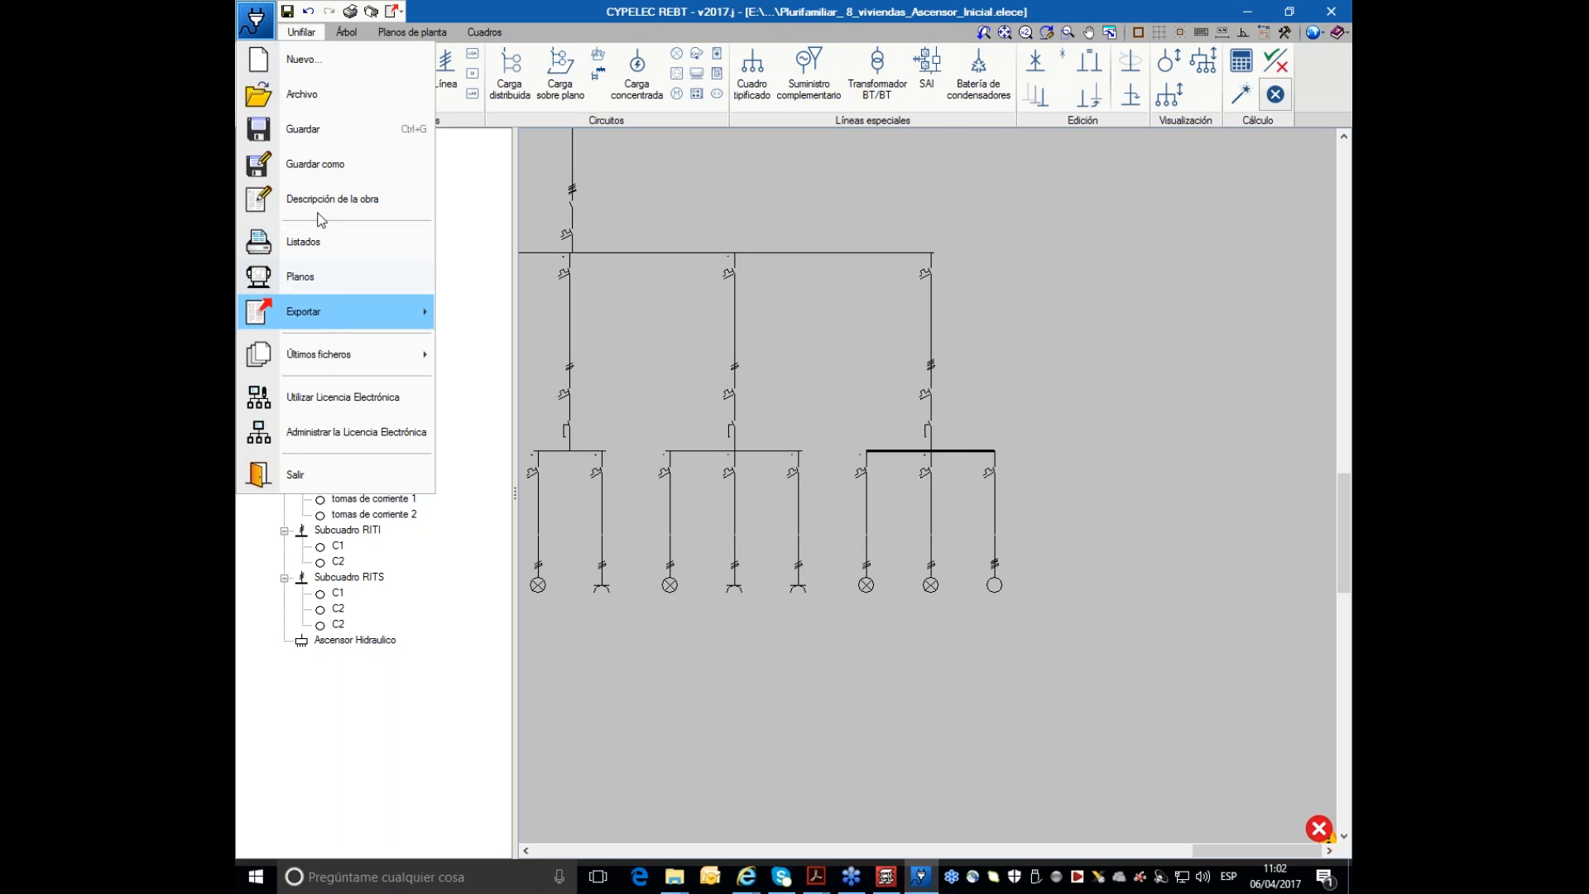
pyautogui.click(303, 103)
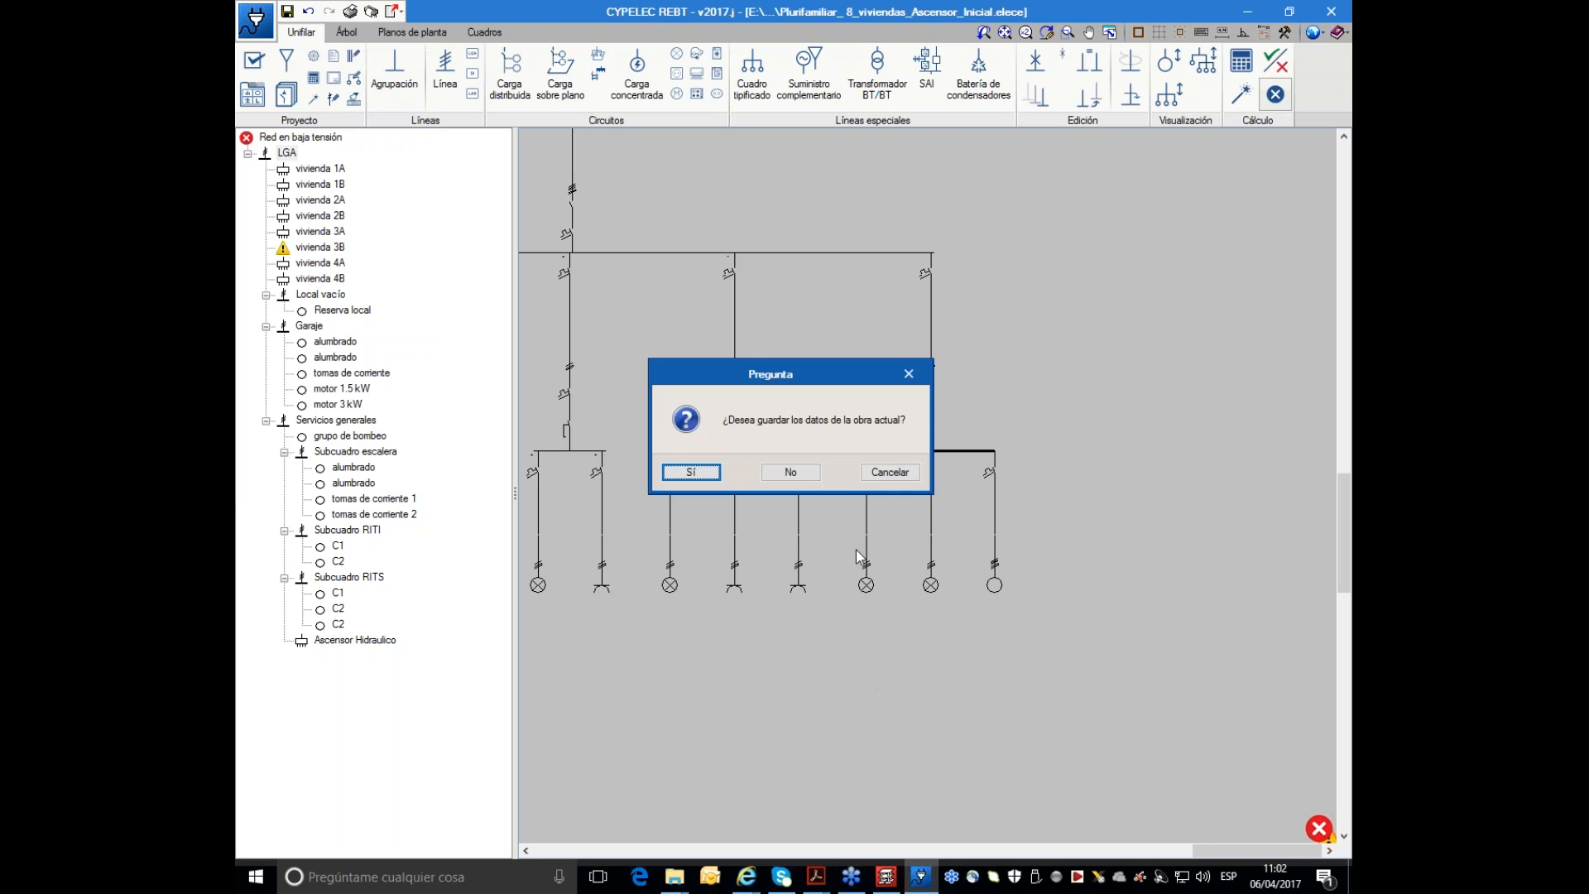
pyautogui.click(811, 474)
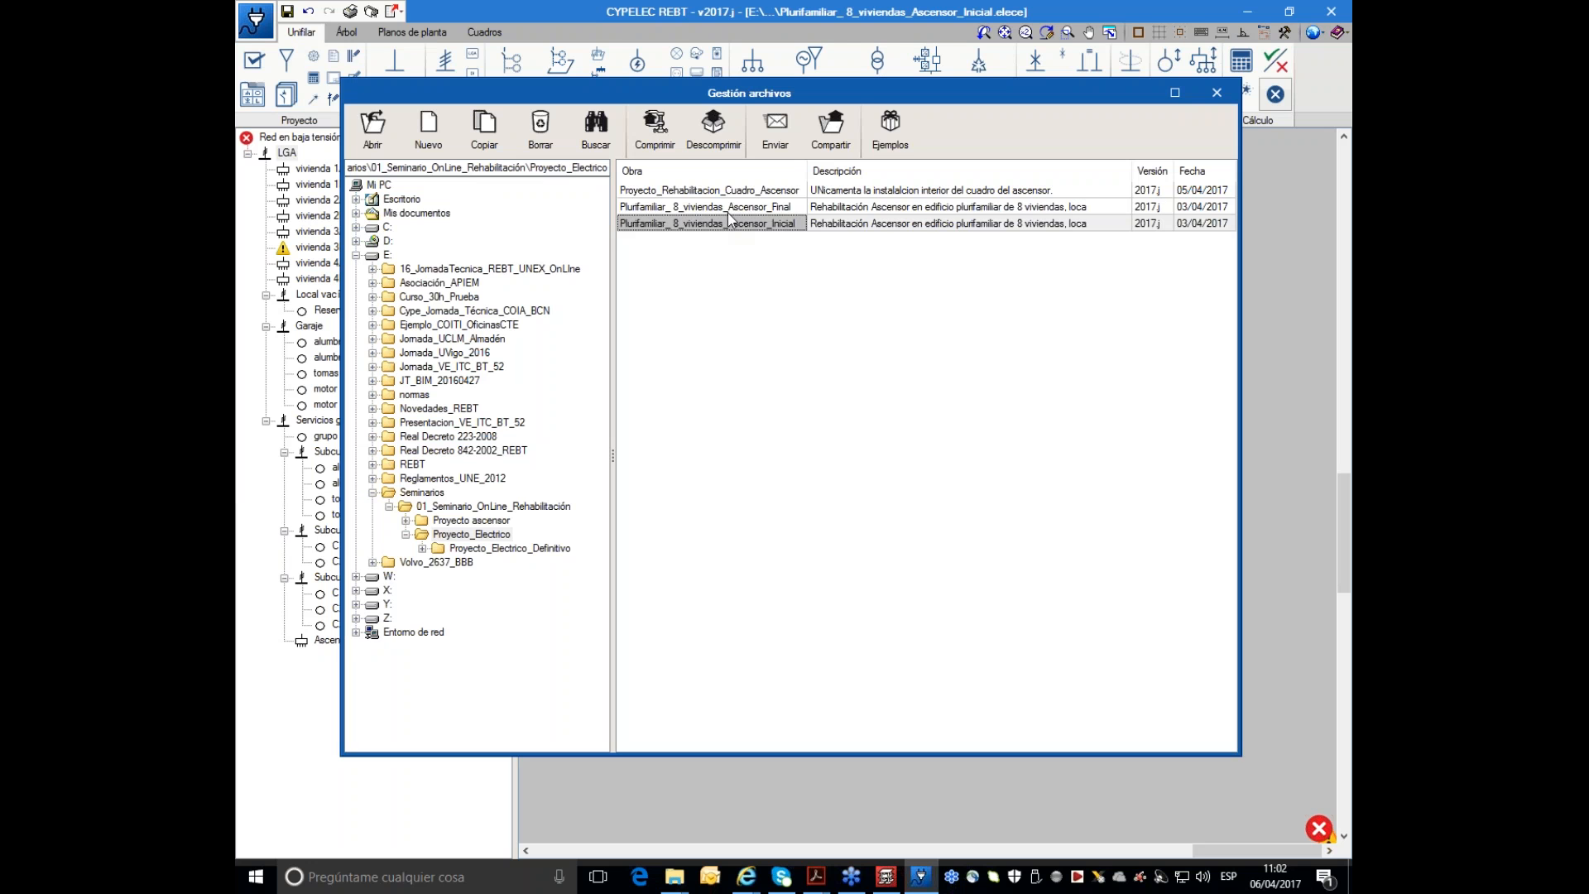
pyautogui.click(728, 207)
pyautogui.click(733, 190)
pyautogui.click(372, 133)
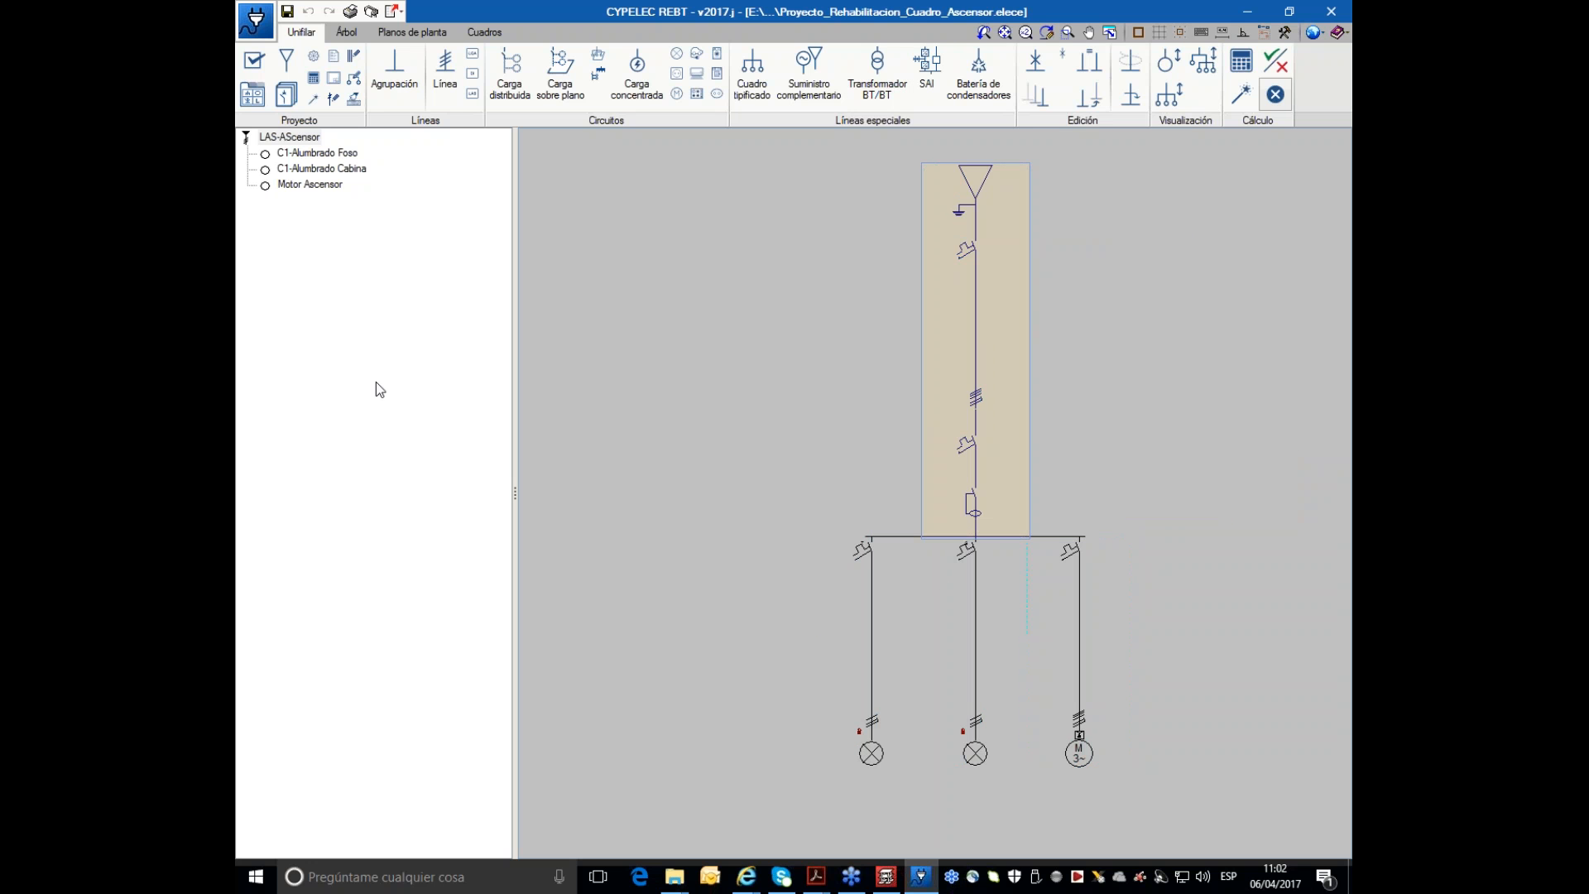
# - Check the available export formats for the lift panel project and close CYPELEC REBT without saving
pyautogui.click(255, 20)
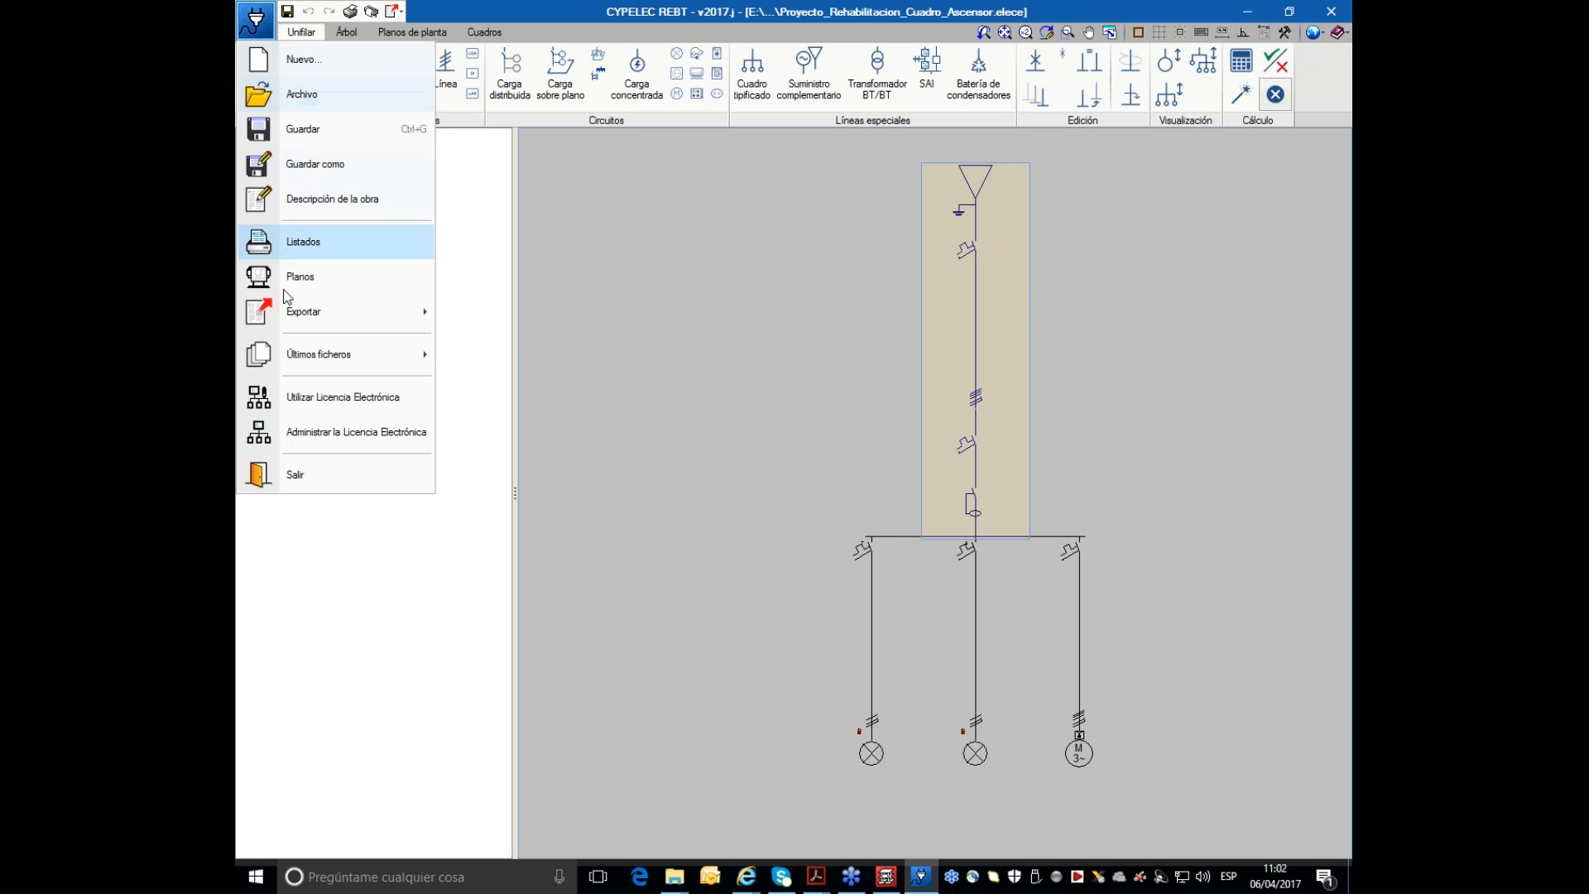
pyautogui.moveTo(291, 317)
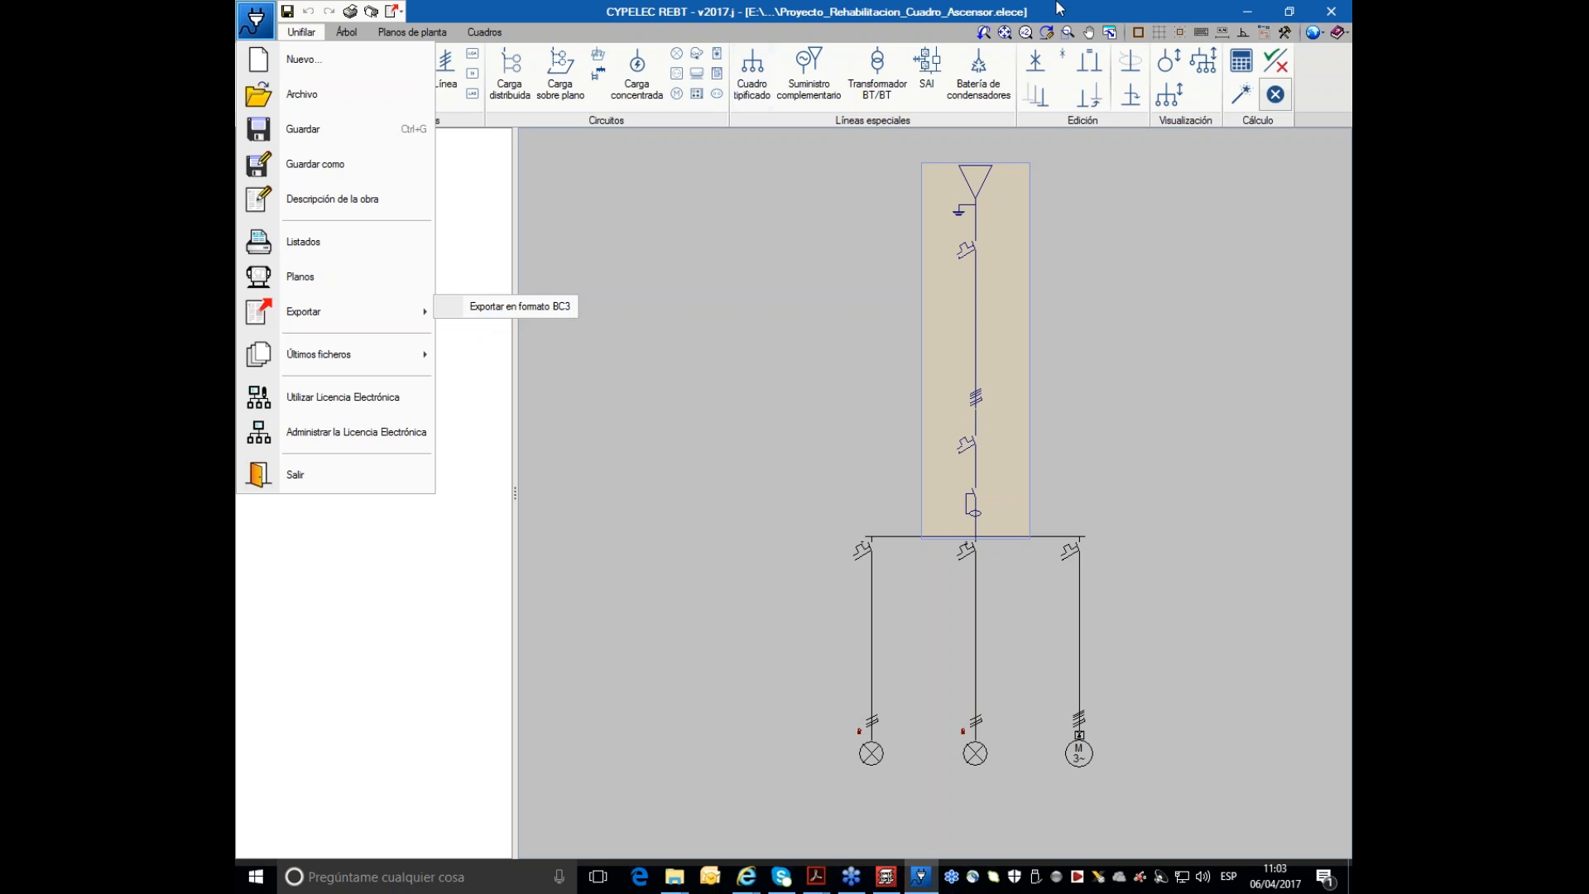
pyautogui.click(1340, 15)
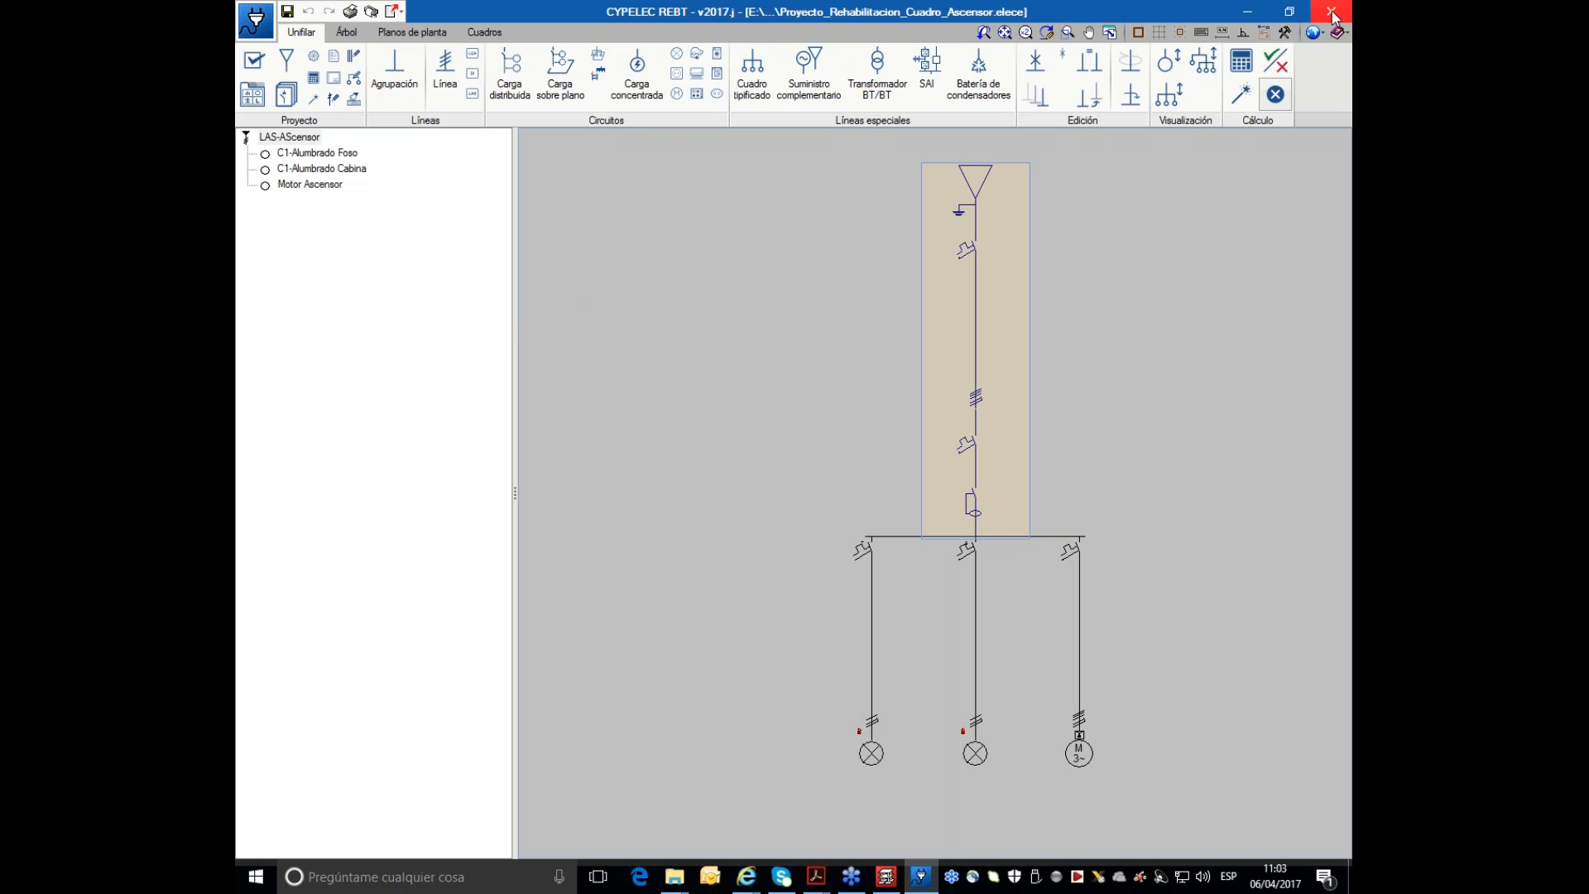
pyautogui.click(1333, 13)
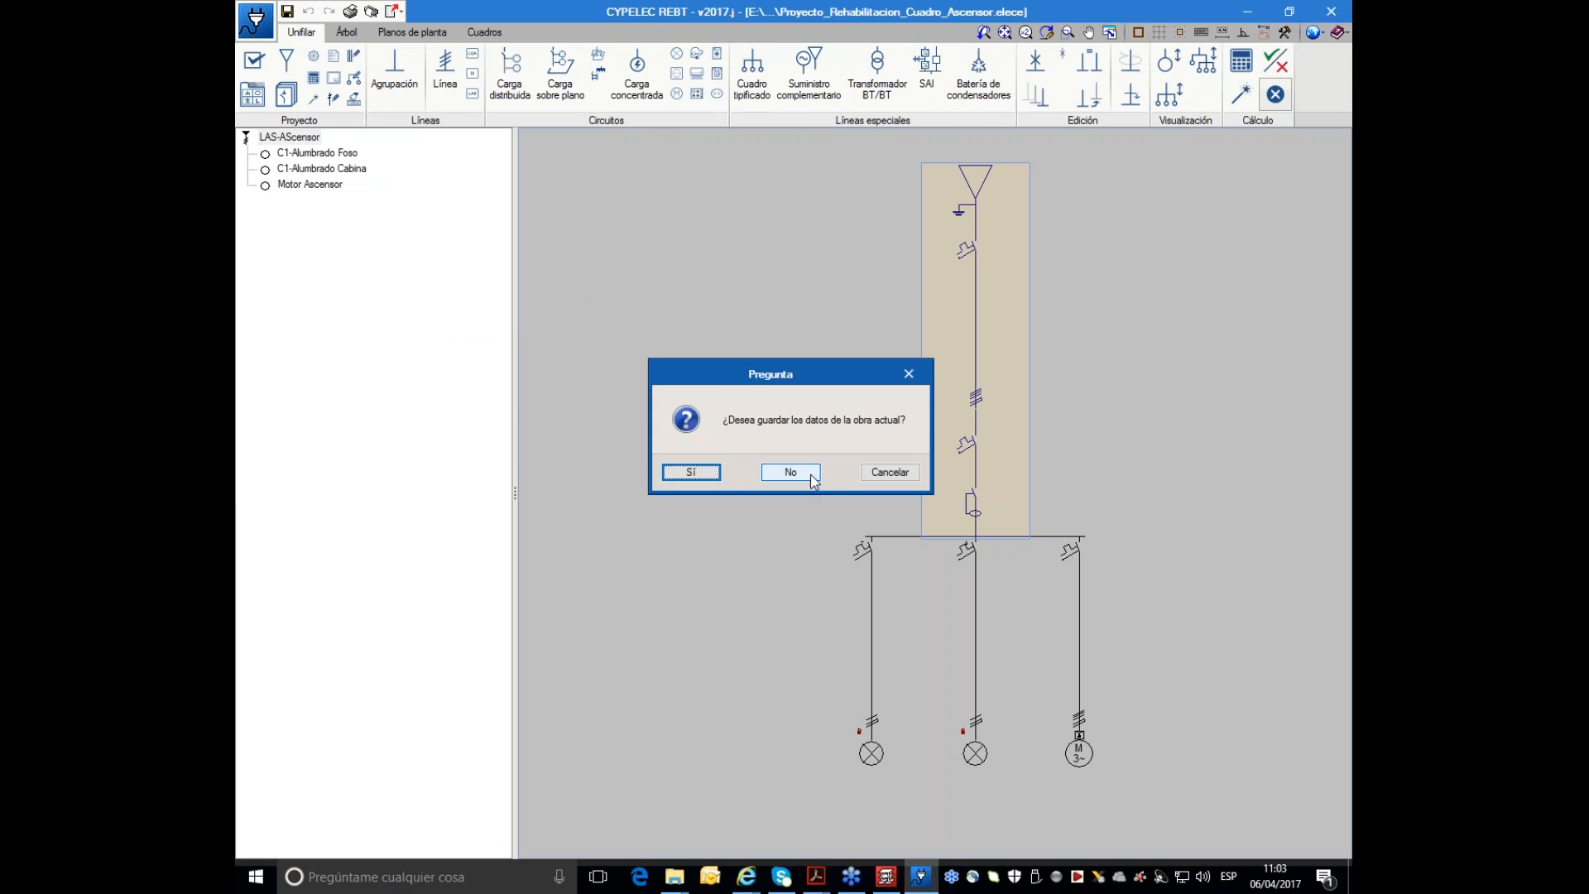
pyautogui.click(809, 478)
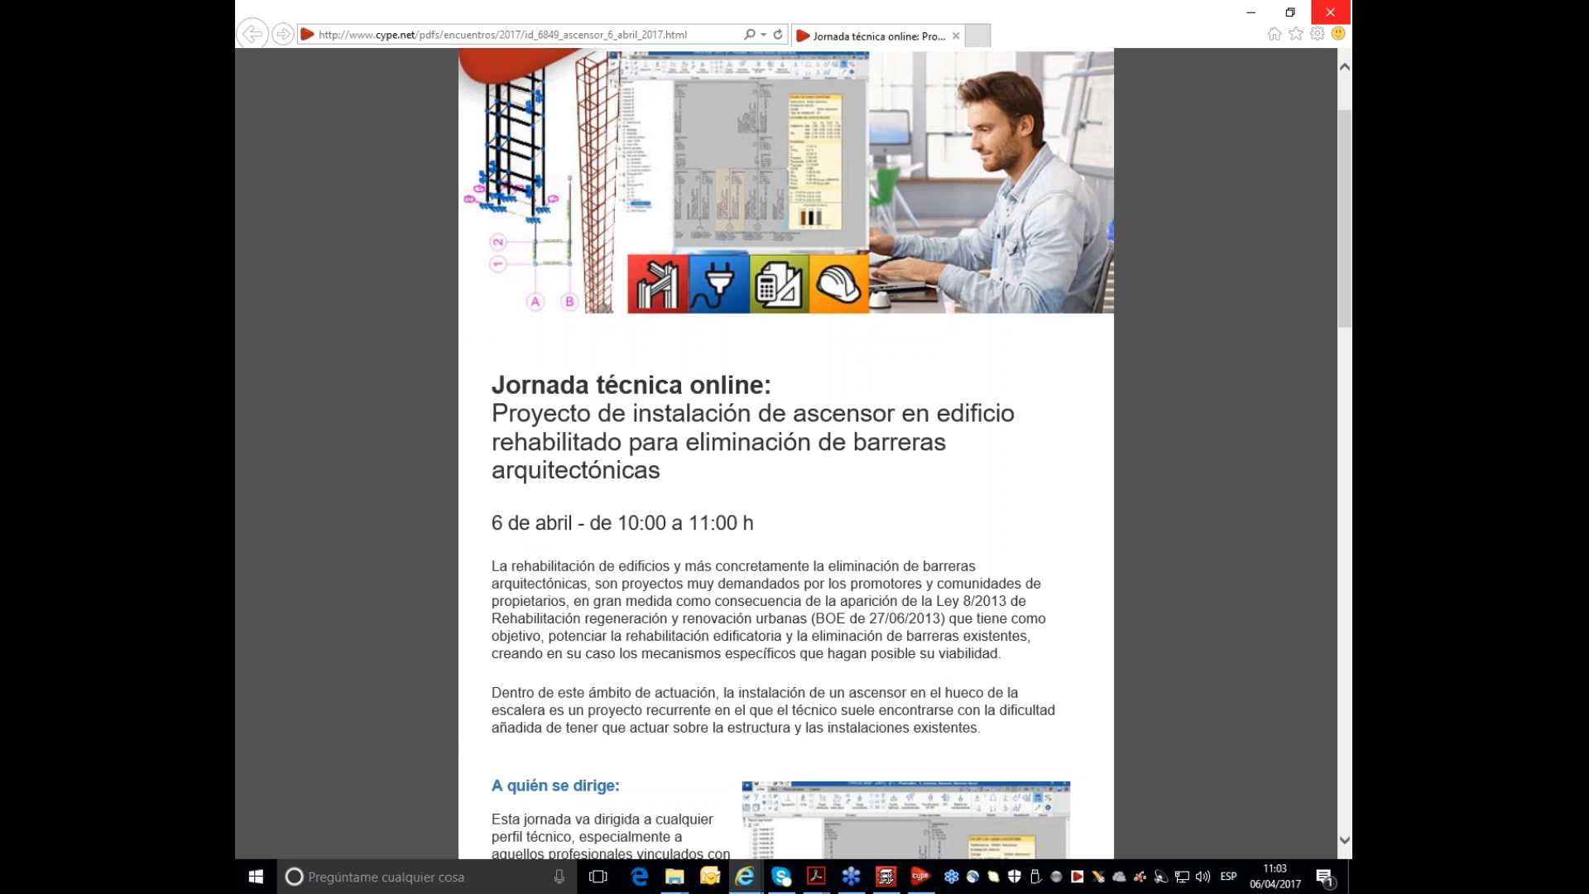
# - Switch to the CYPE 2017 launcher, start Memoria del proyecto según el CTE and open the recent MCTE_Rehab_ascensor.pct project
pyautogui.click(919, 877)
pyautogui.click(704, 253)
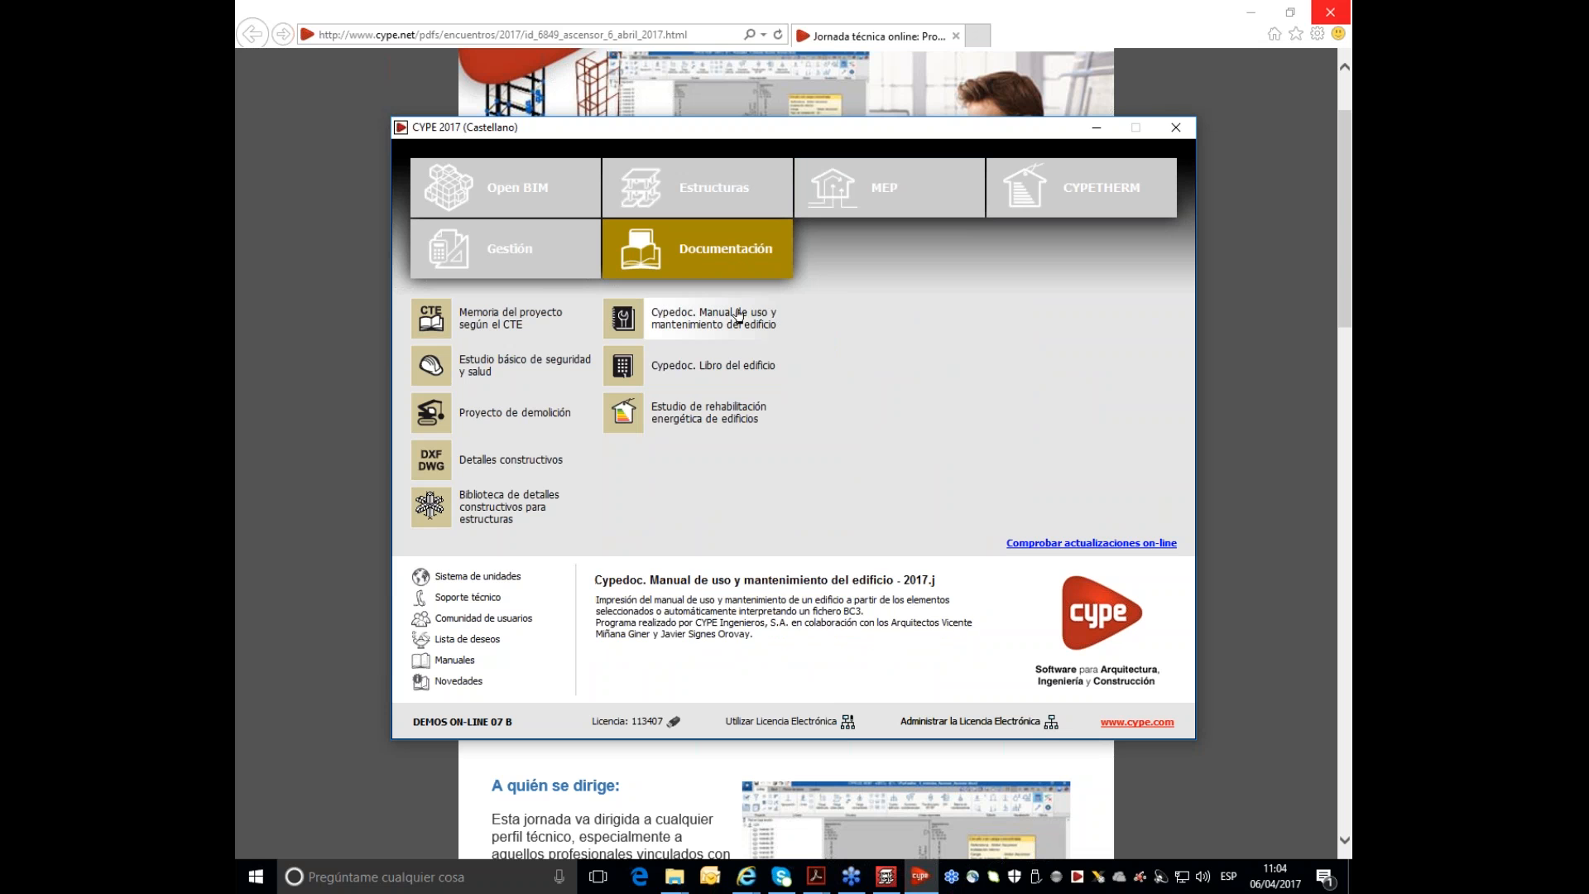
pyautogui.click(505, 331)
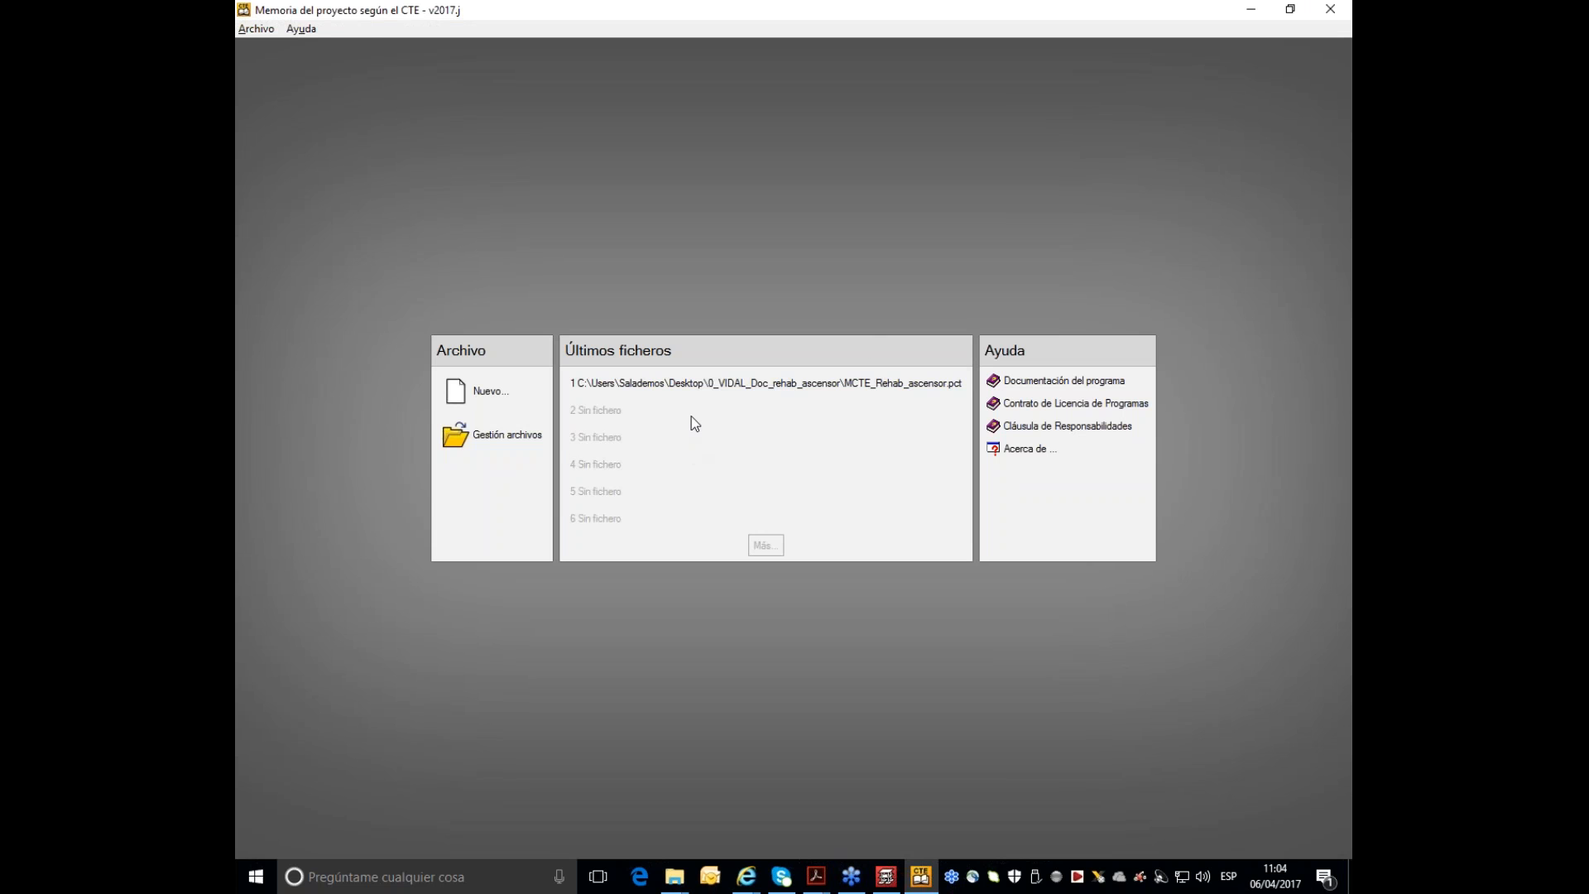
pyautogui.click(708, 386)
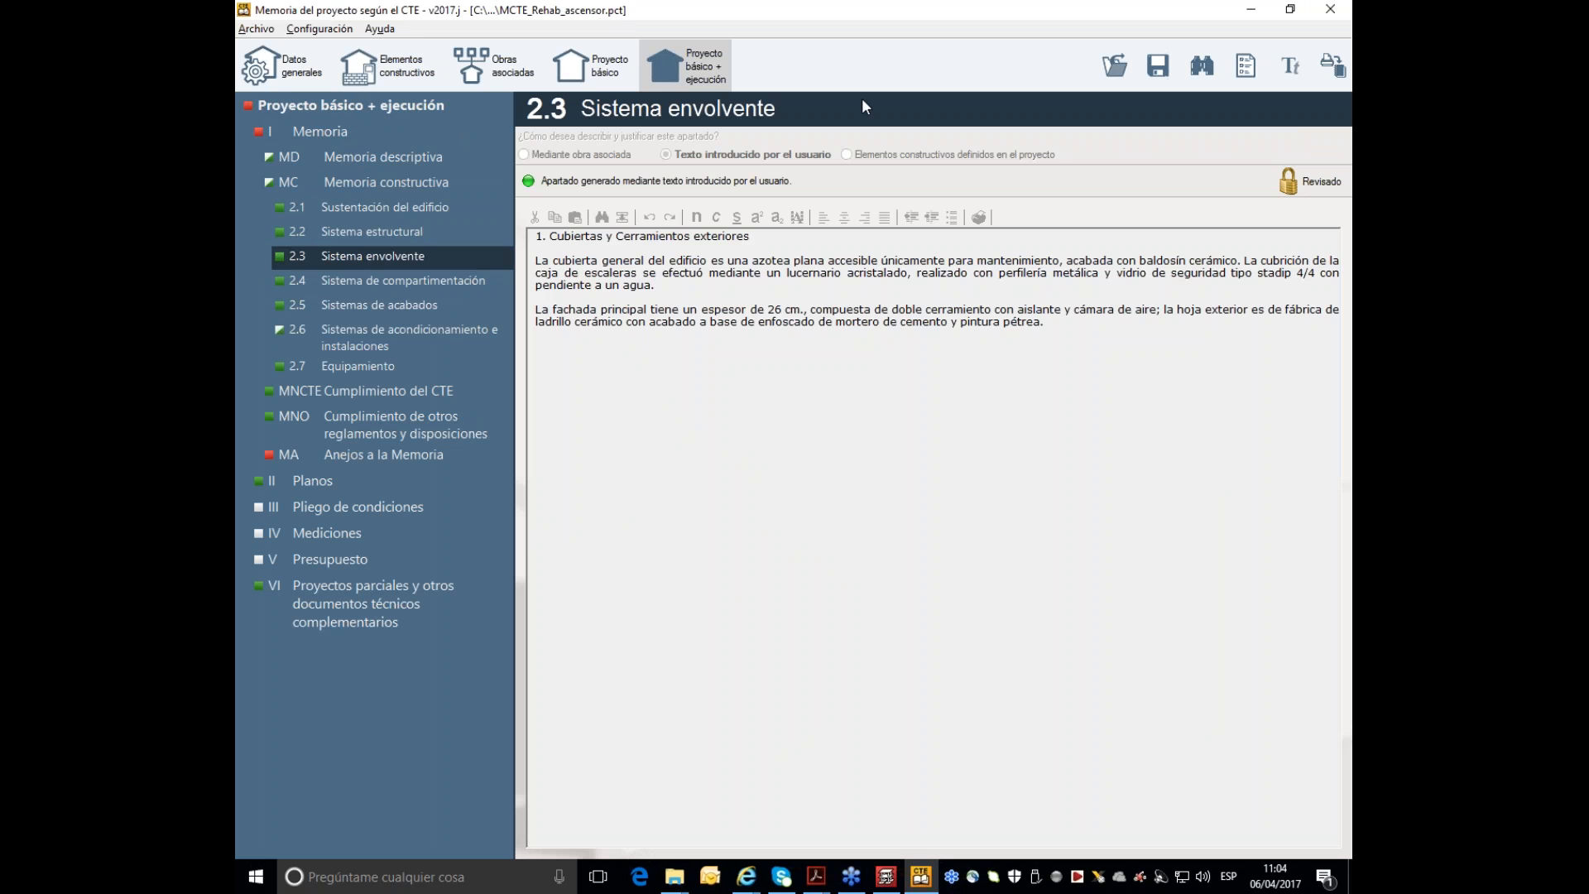
# - Create a new project report without saving the data of the current one
pyautogui.click(257, 29)
pyautogui.click(277, 50)
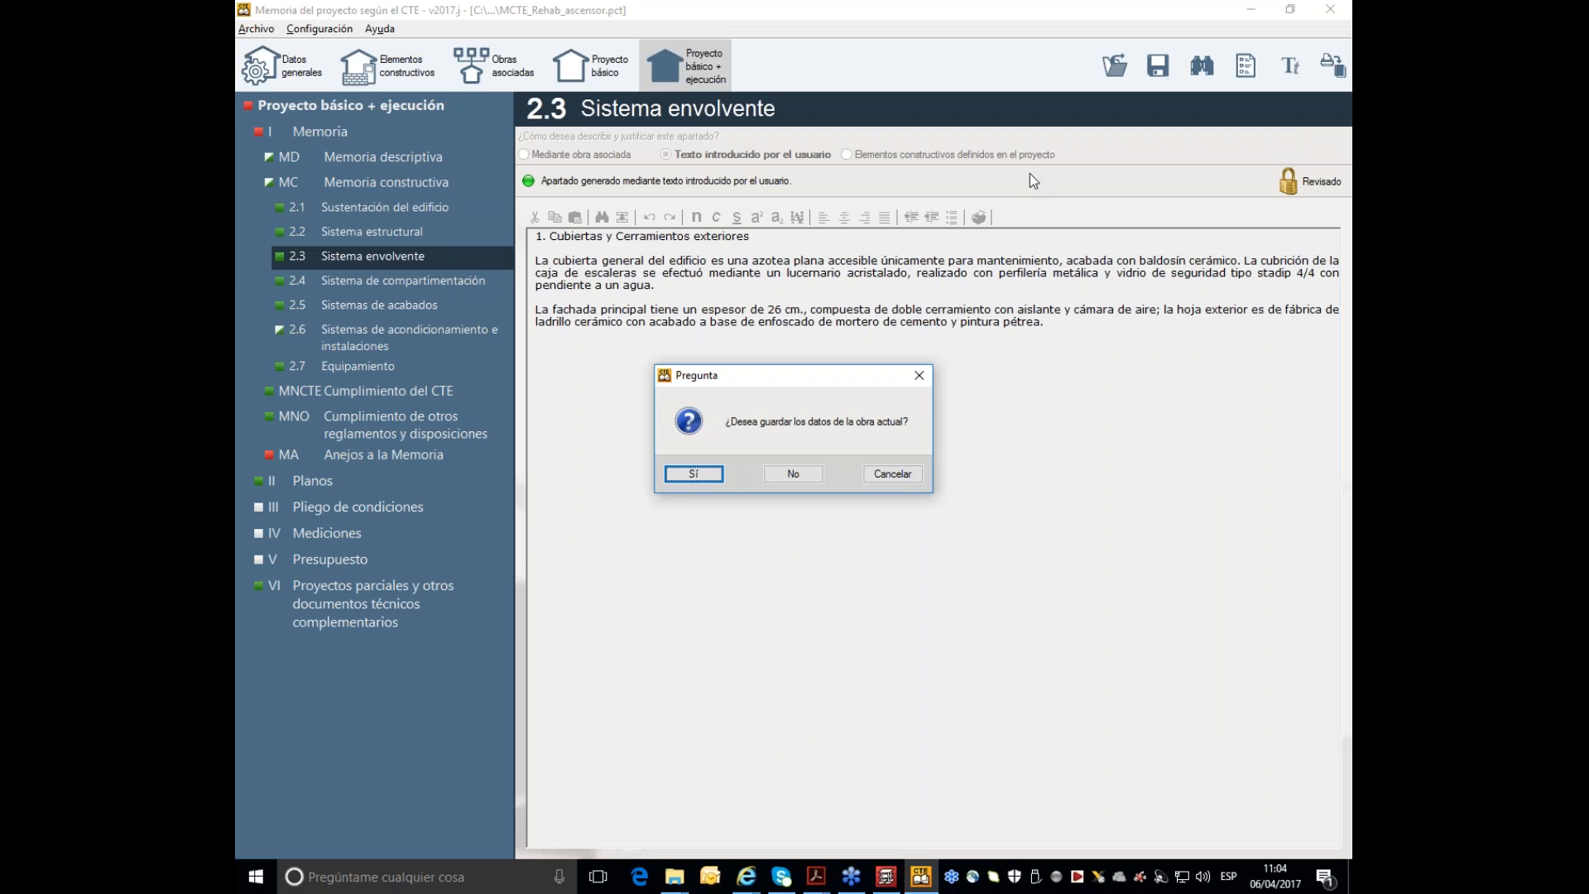
pyautogui.click(787, 475)
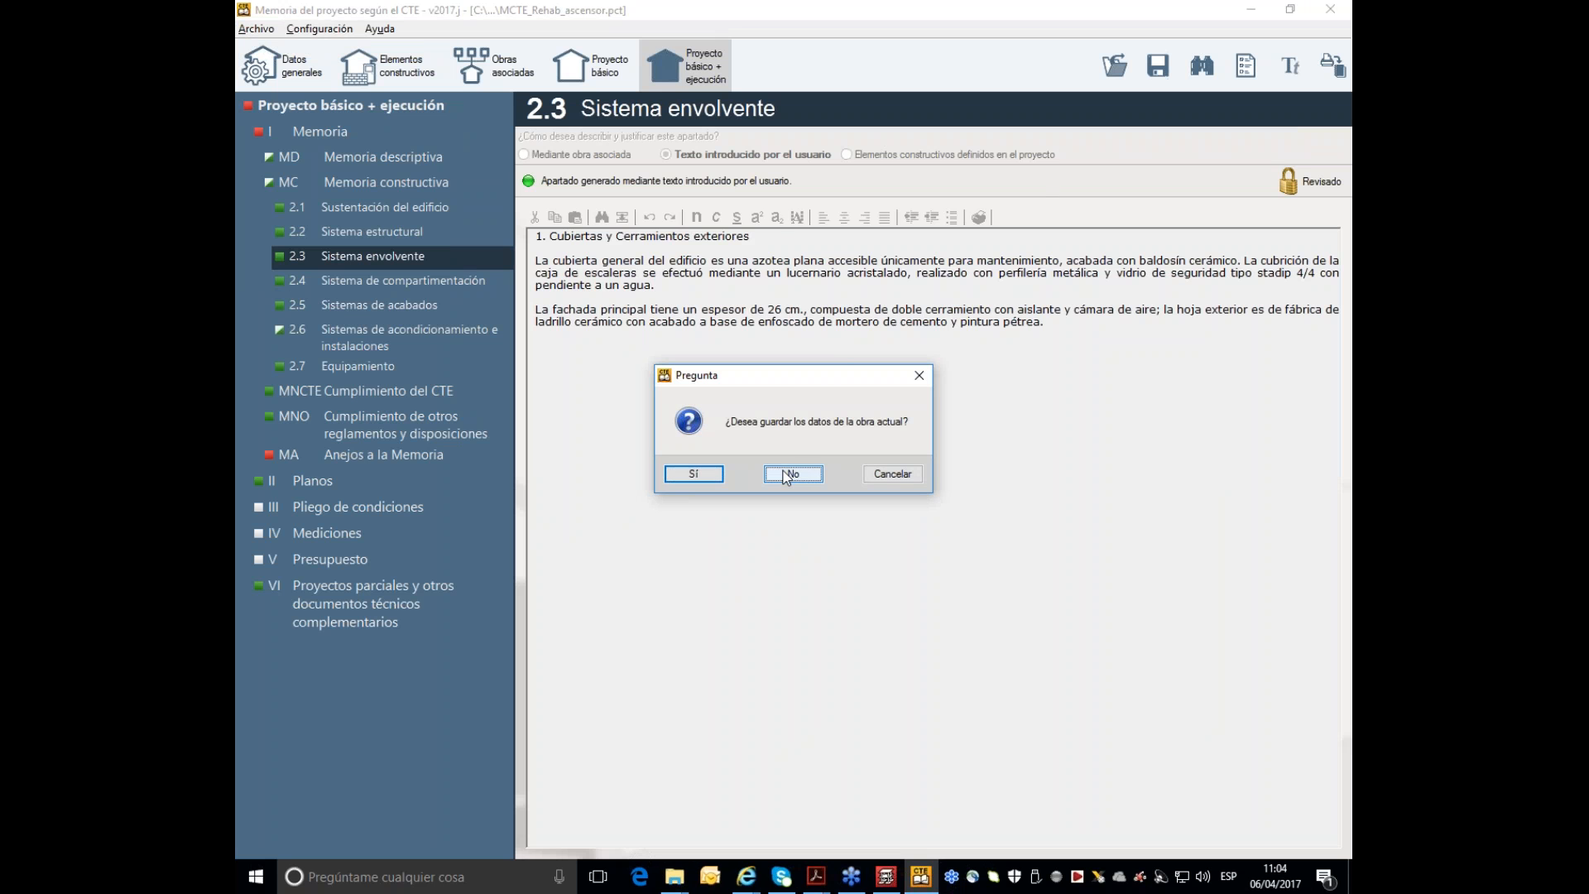
pyautogui.click(634, 515)
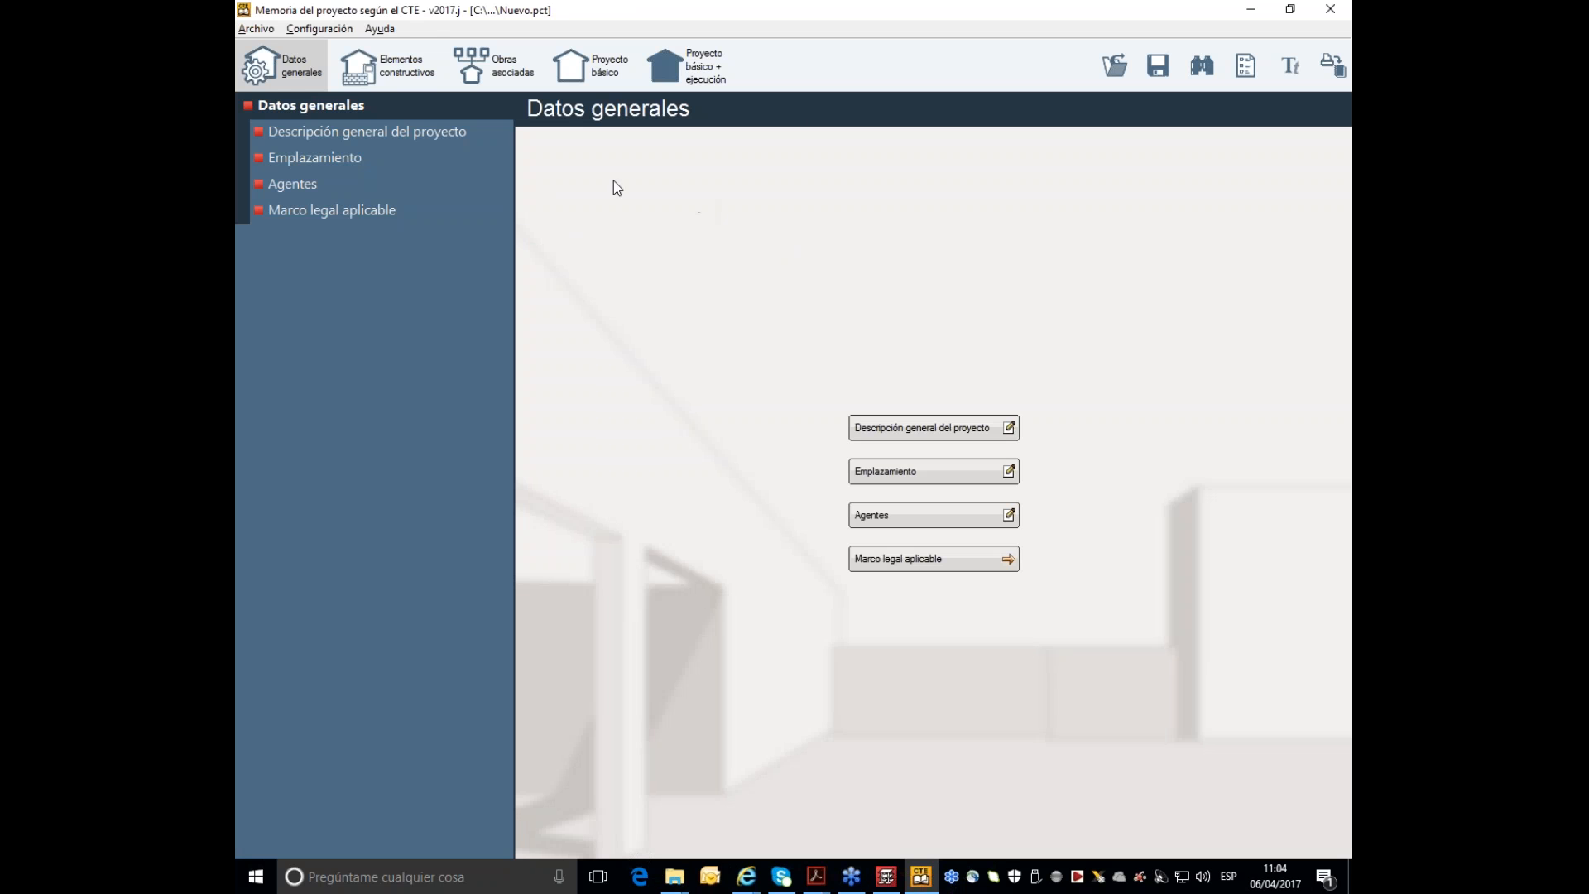
# - Look through the new project's Elementos constructivos, Obras asociadas, Proyecto básico and Proyecto básico + ejecución sections, including Memoria descriptiva
pyautogui.click(388, 71)
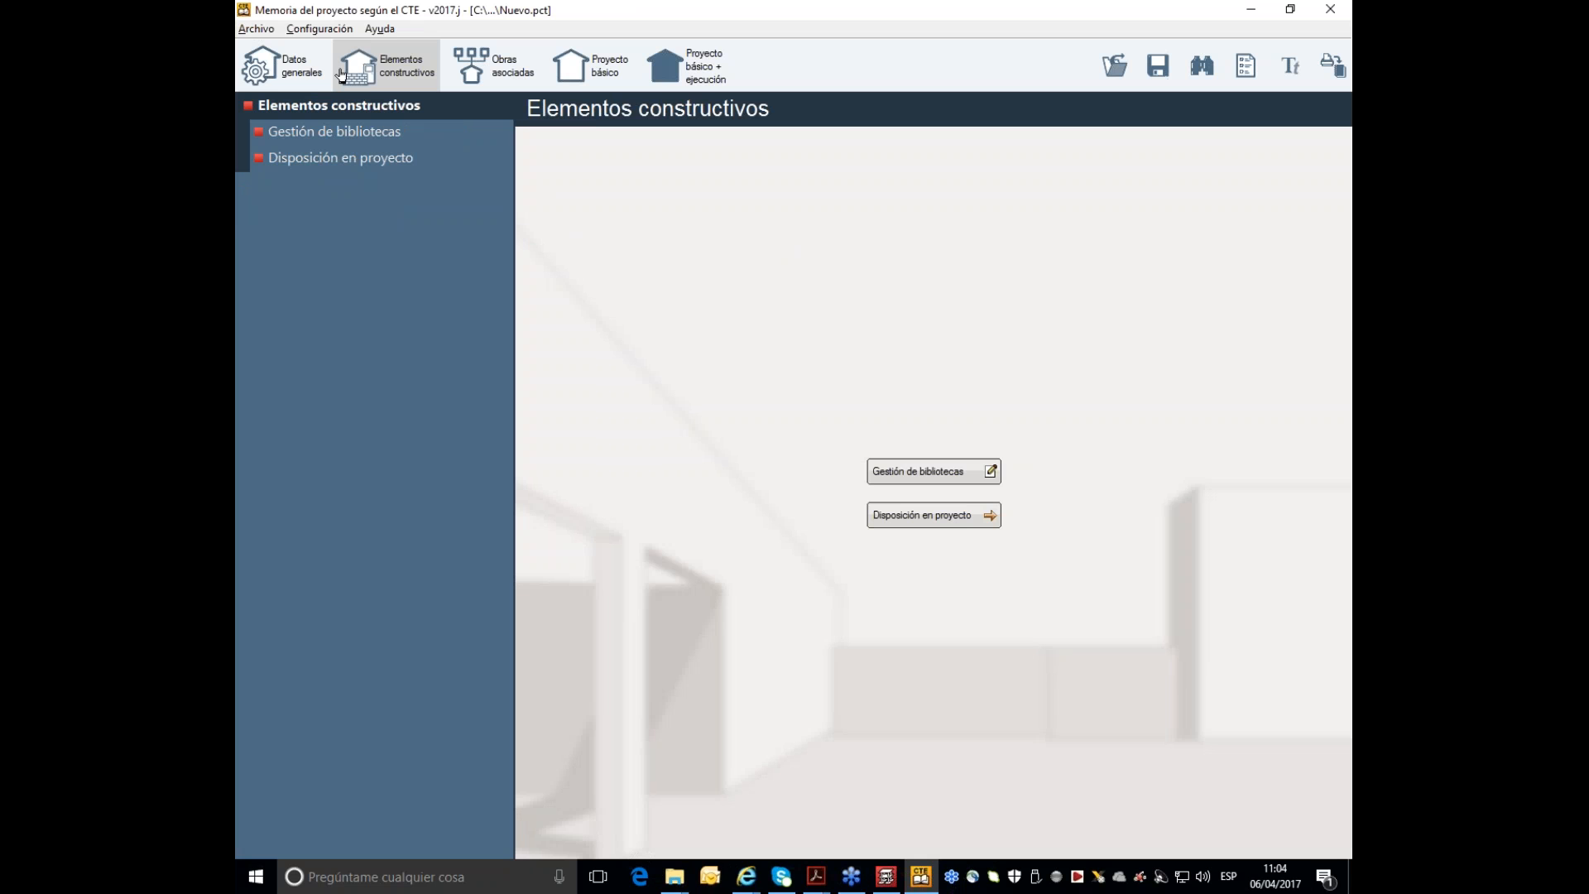
pyautogui.click(265, 71)
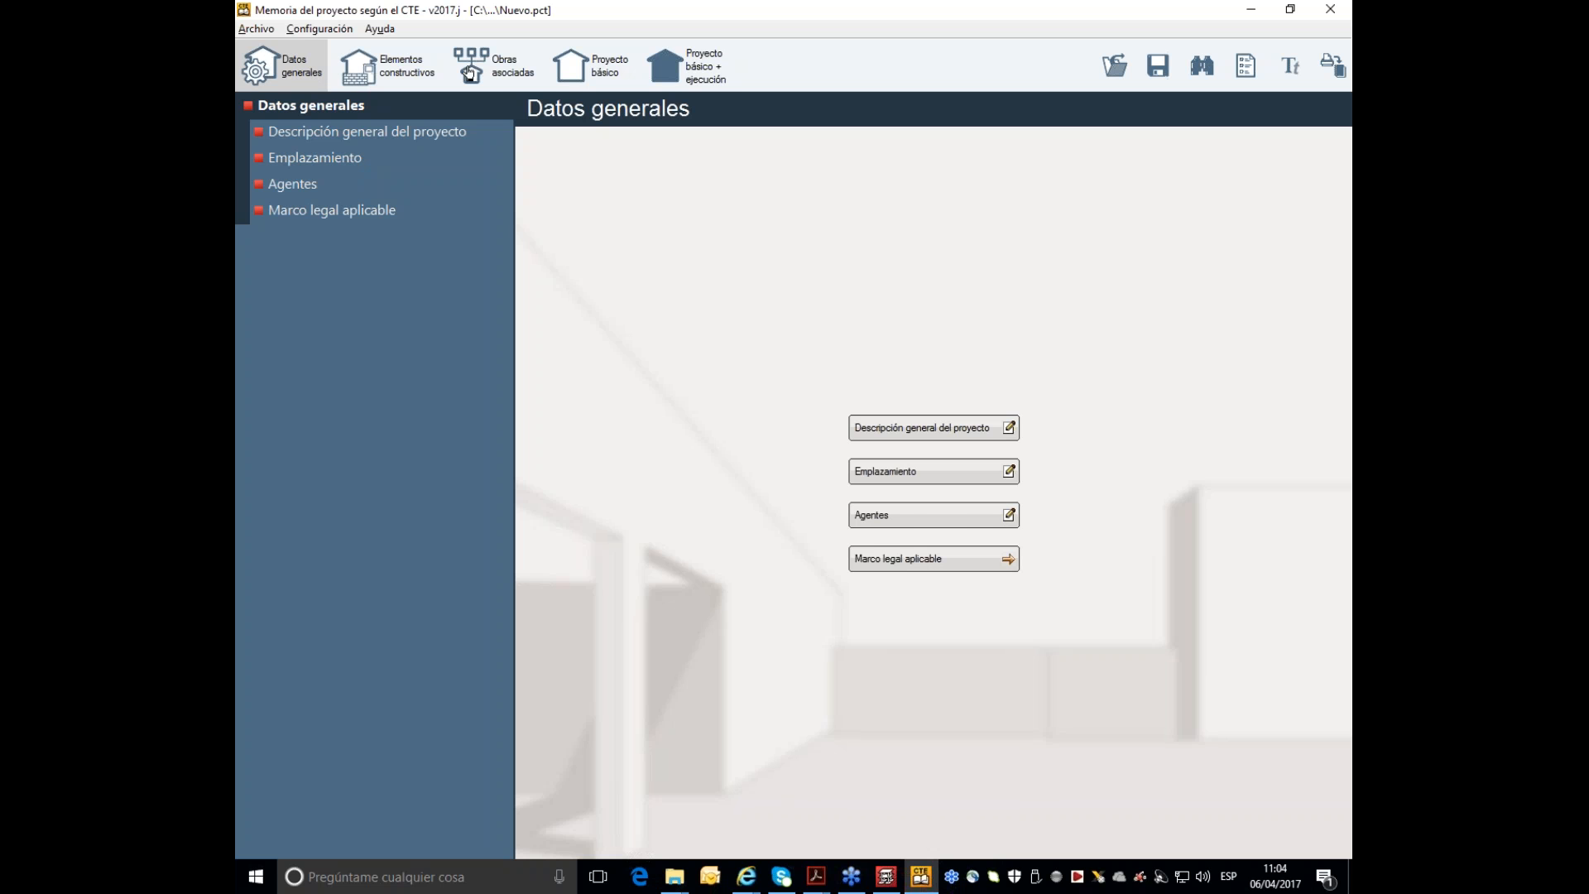
pyautogui.click(416, 72)
pyautogui.click(520, 79)
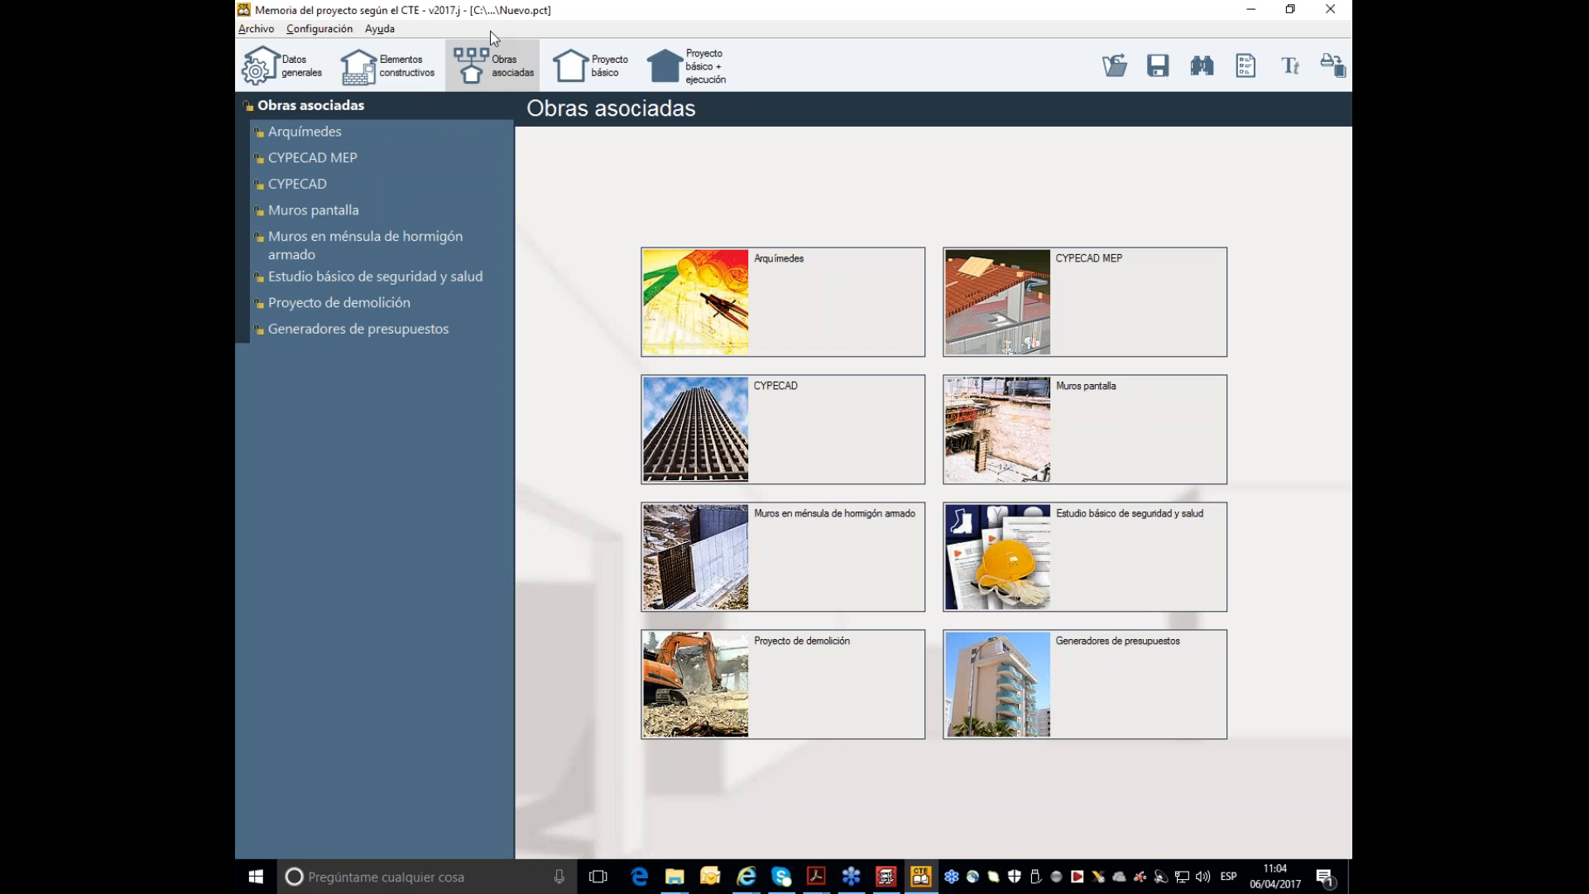
pyautogui.click(577, 80)
pyautogui.click(684, 79)
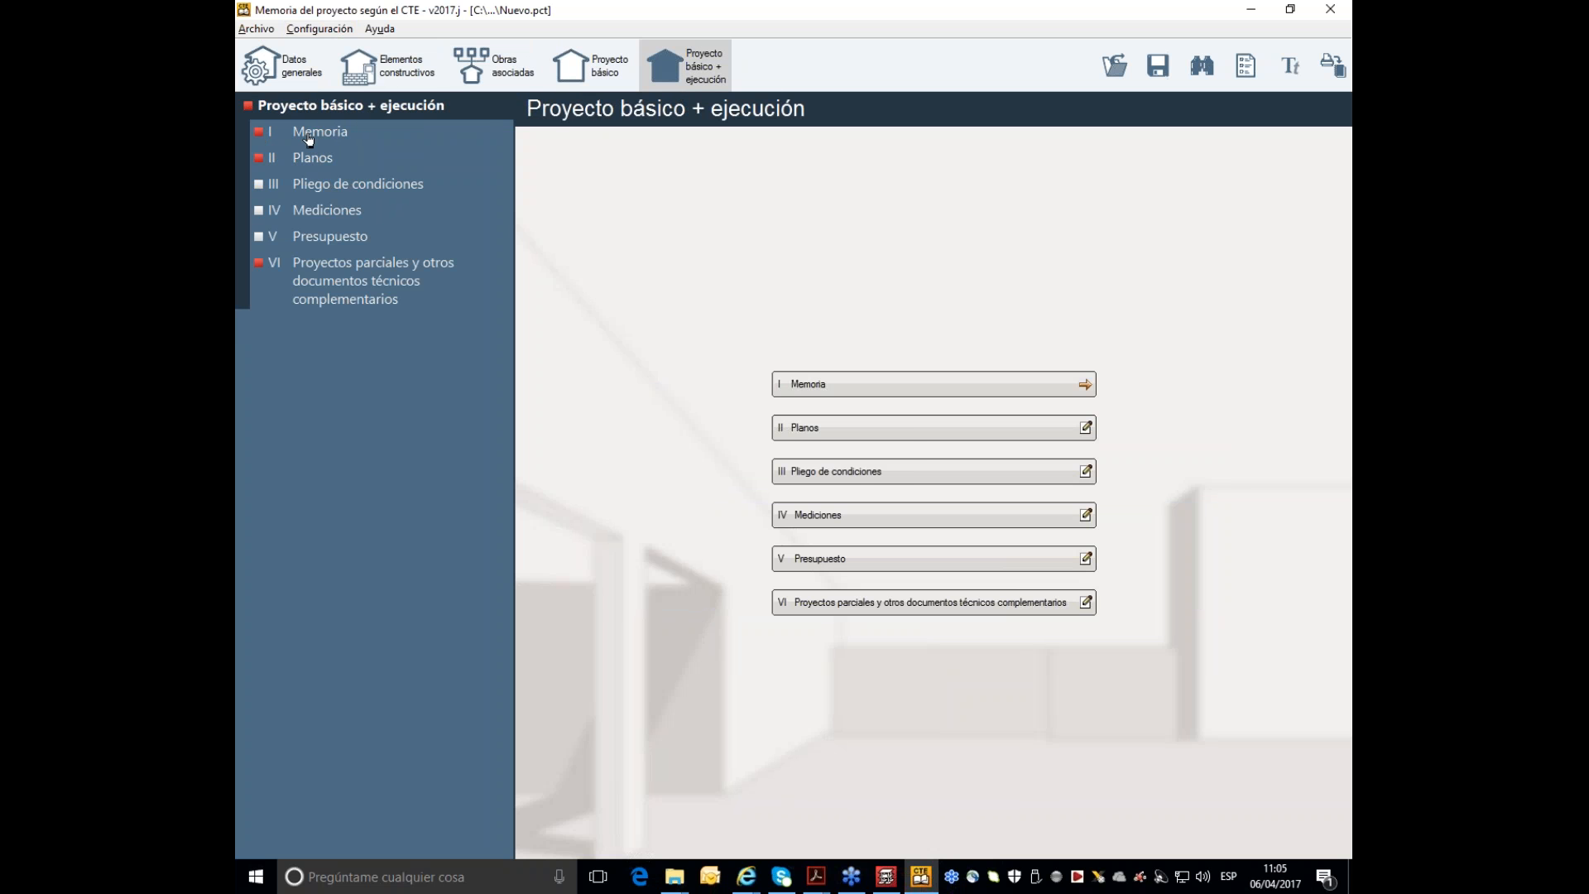
pyautogui.click(309, 132)
pyautogui.click(335, 159)
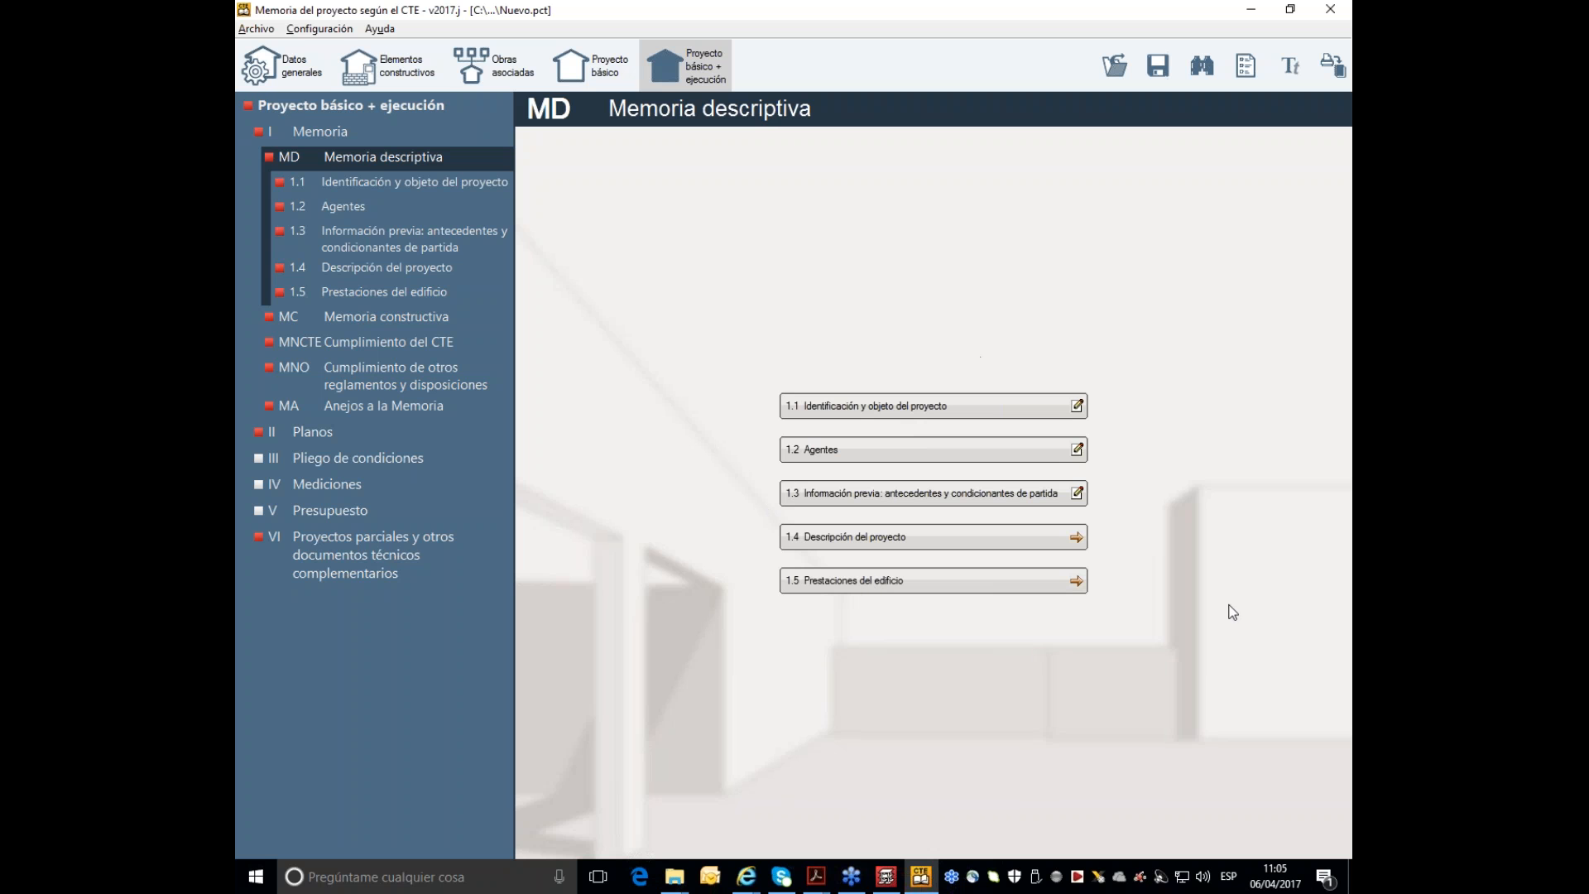
# - Open the Código Técnico de la Edificación section under Marco legal aplicable in the general data
pyautogui.click(258, 71)
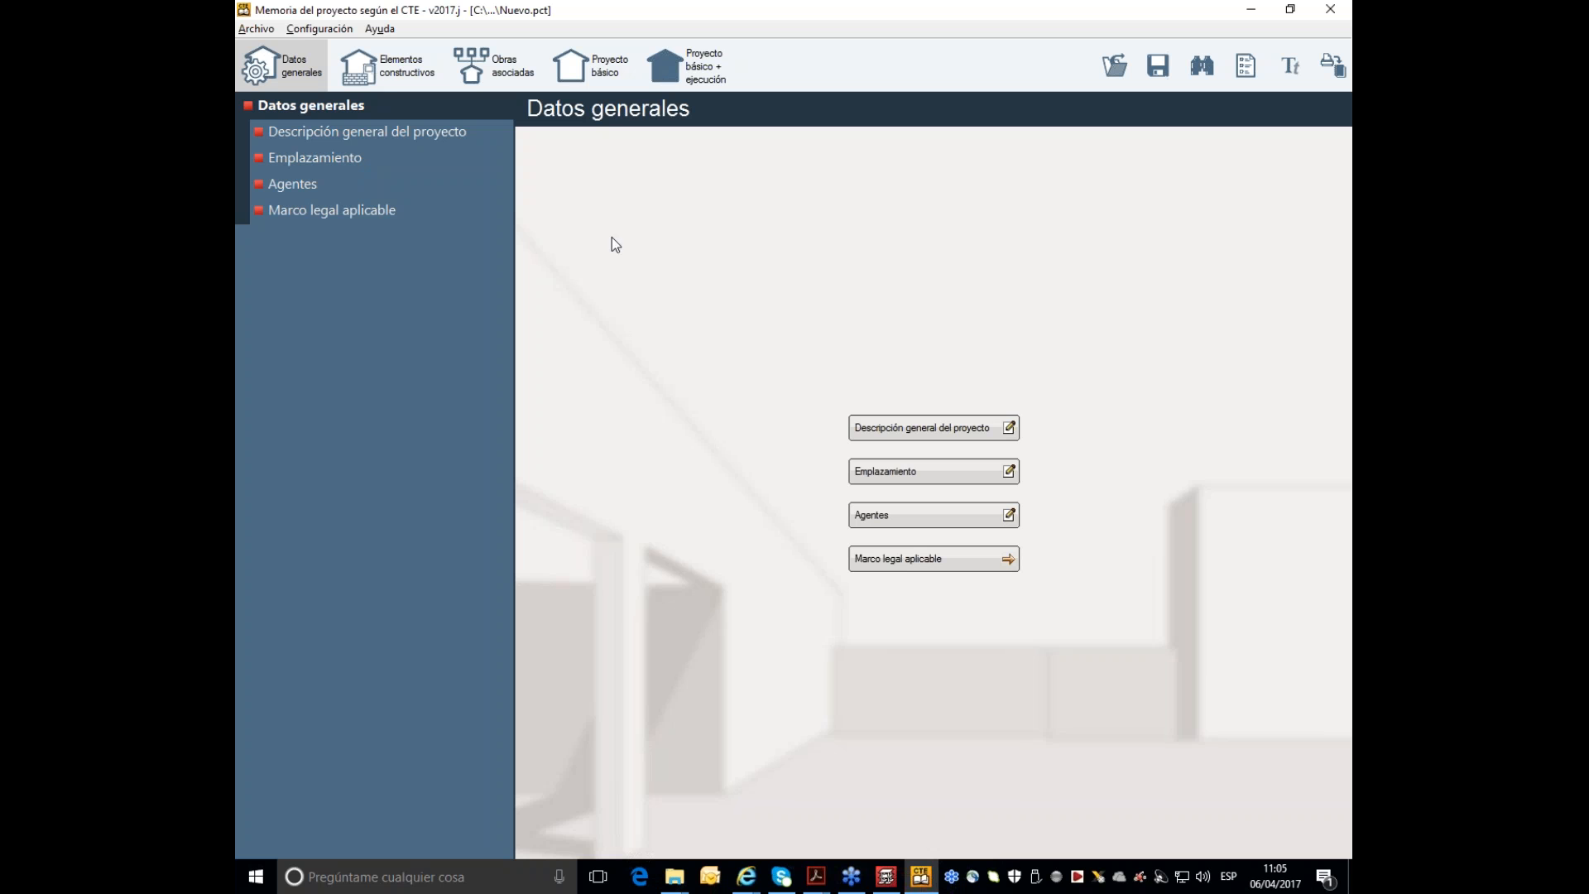
pyautogui.click(348, 218)
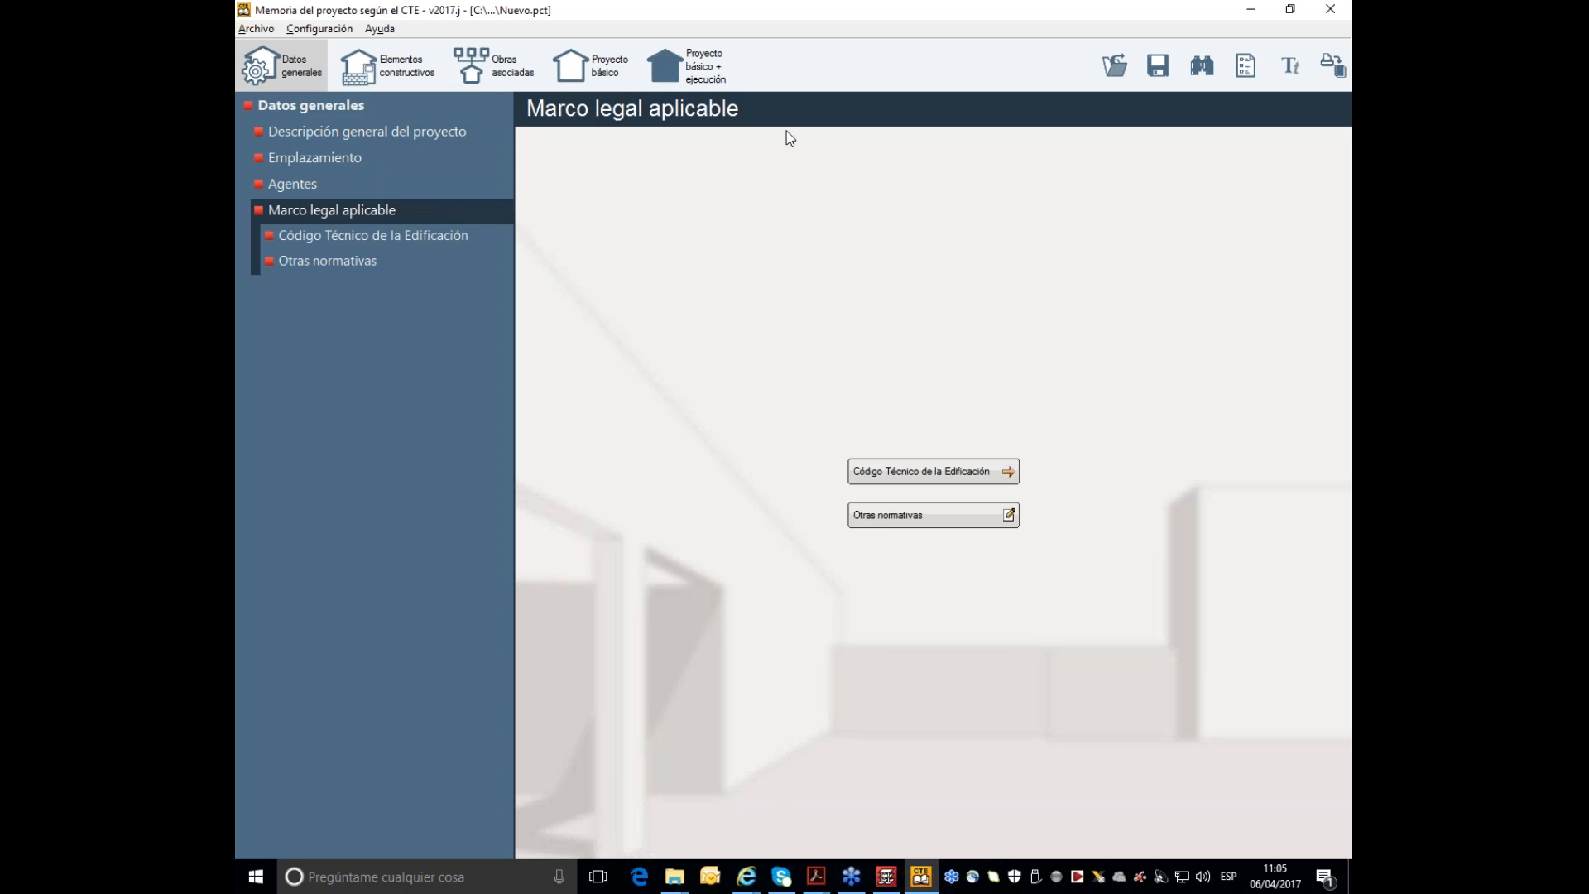
pyautogui.click(357, 237)
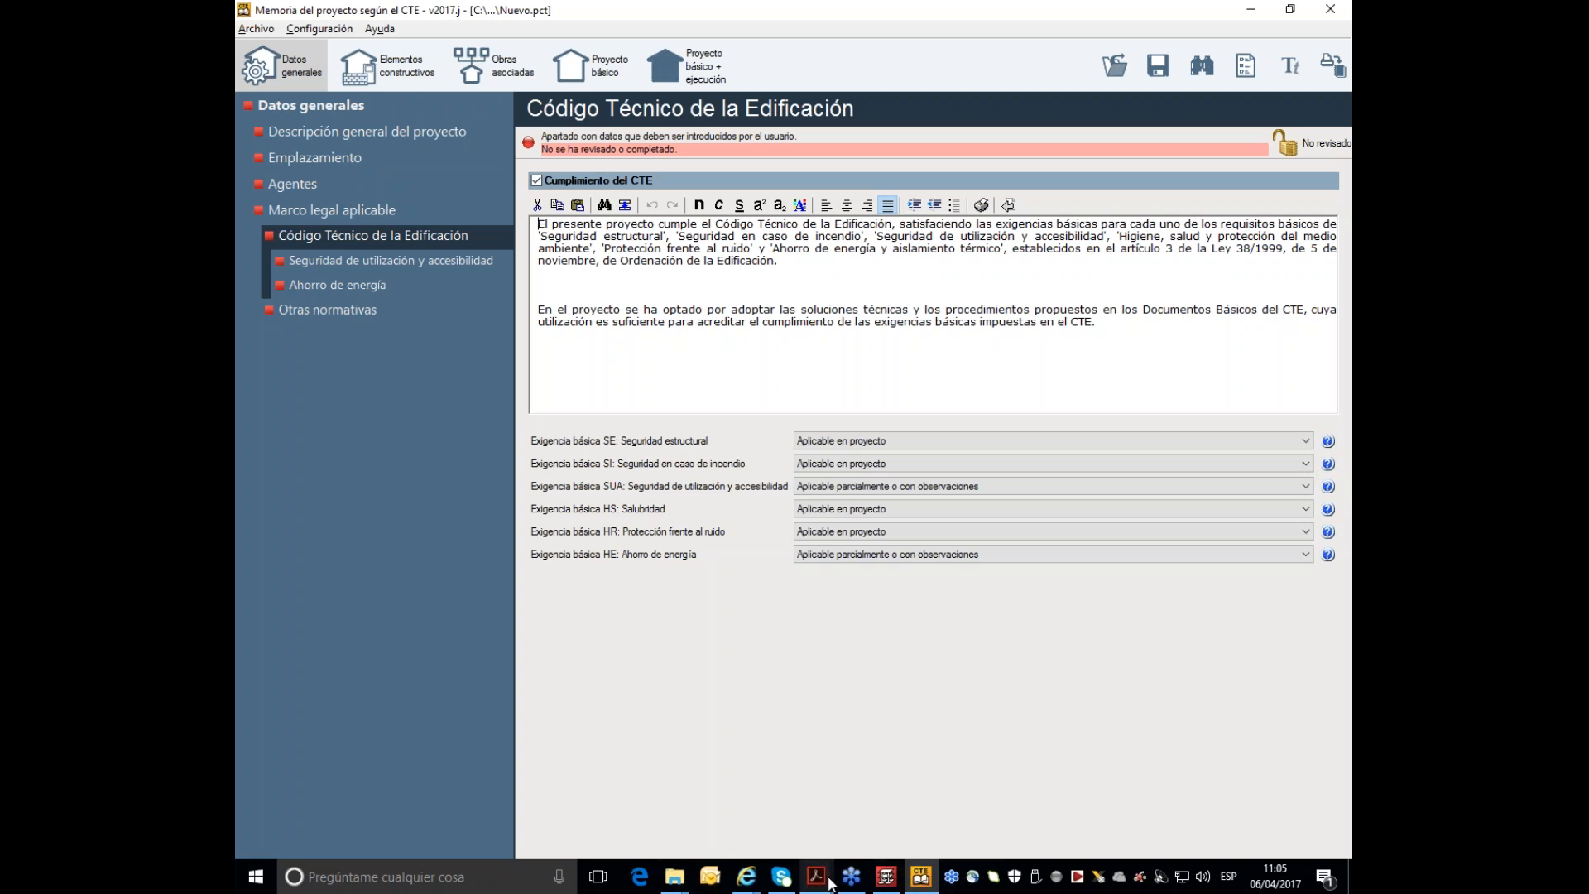
# - Read the scope-of-application help for Exigencia básica SE: Seguridad estructural, highlighting the CTE Artículo 2 heading and opening paragraphs
pyautogui.moveTo(816, 875)
pyautogui.moveTo(1234, 824)
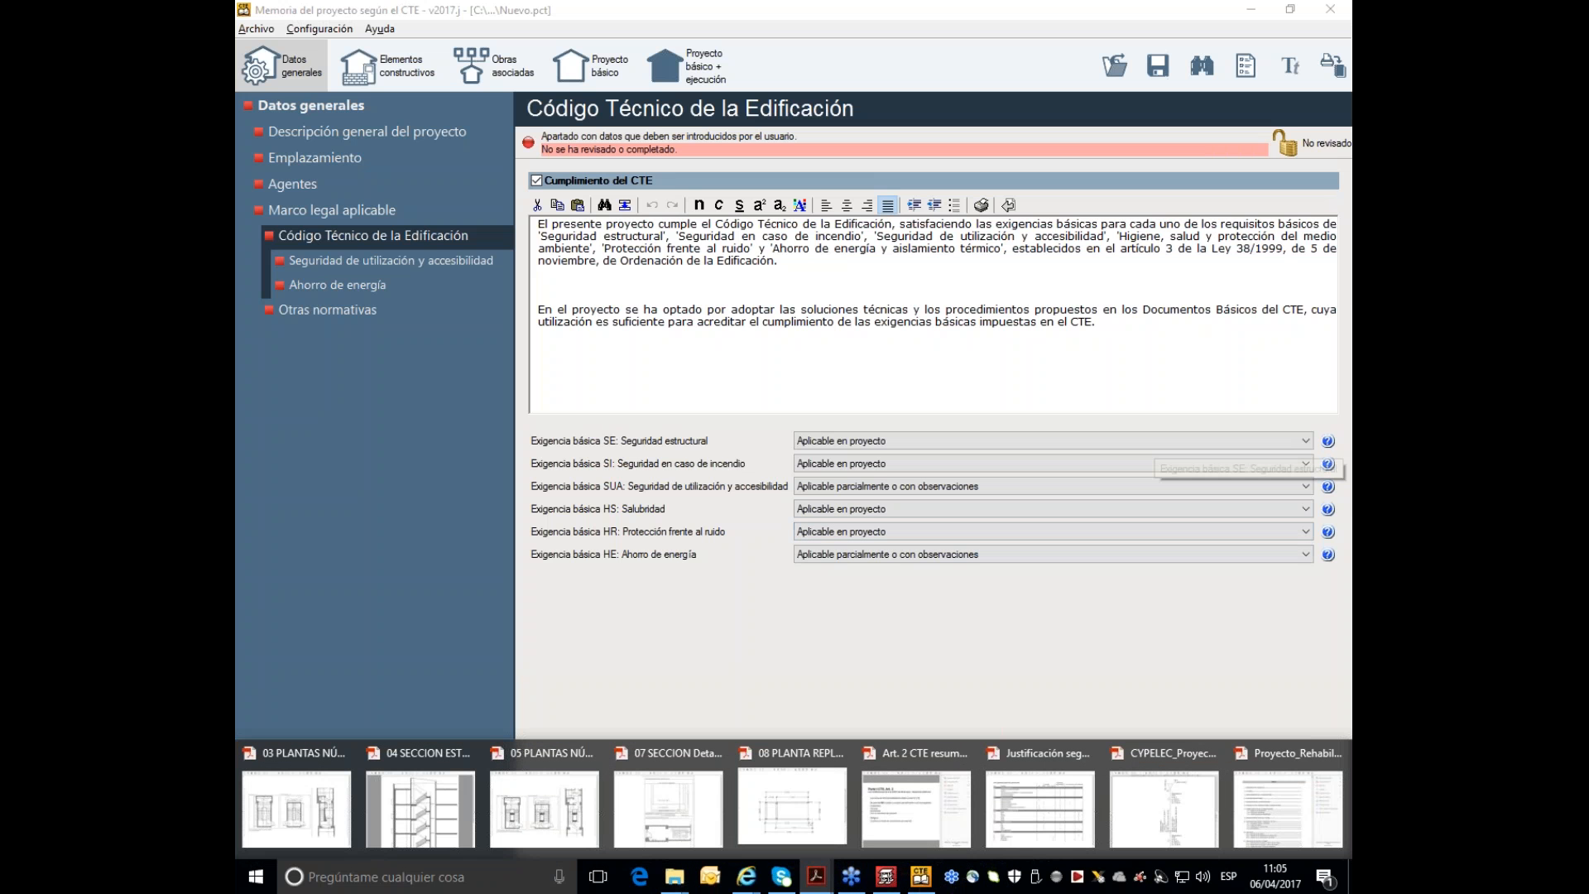
pyautogui.click(1328, 441)
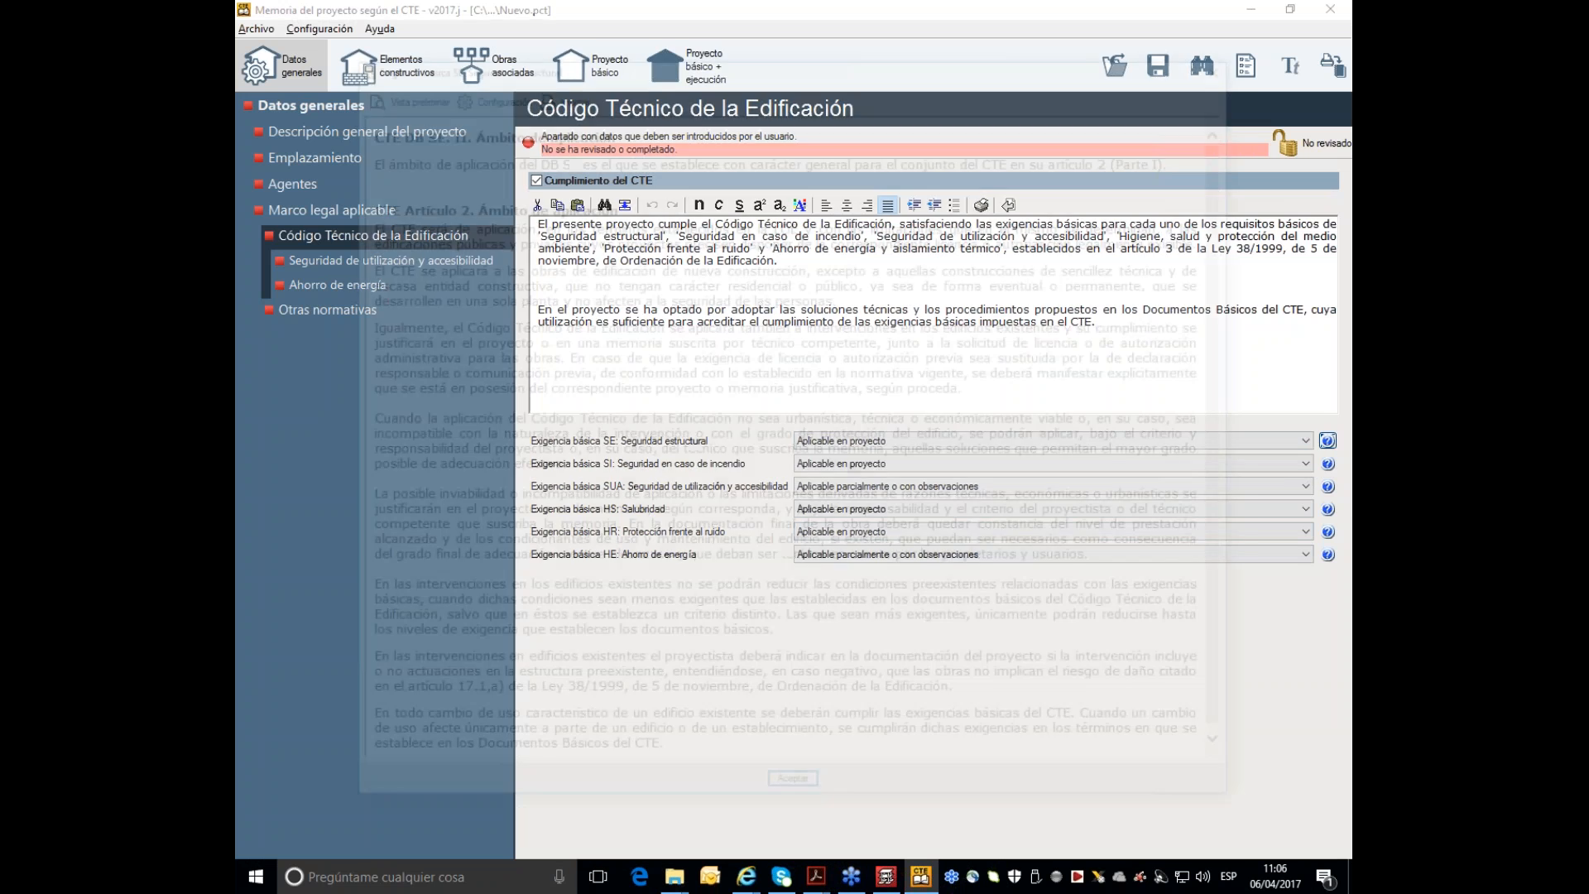
pyautogui.click(1232, 58)
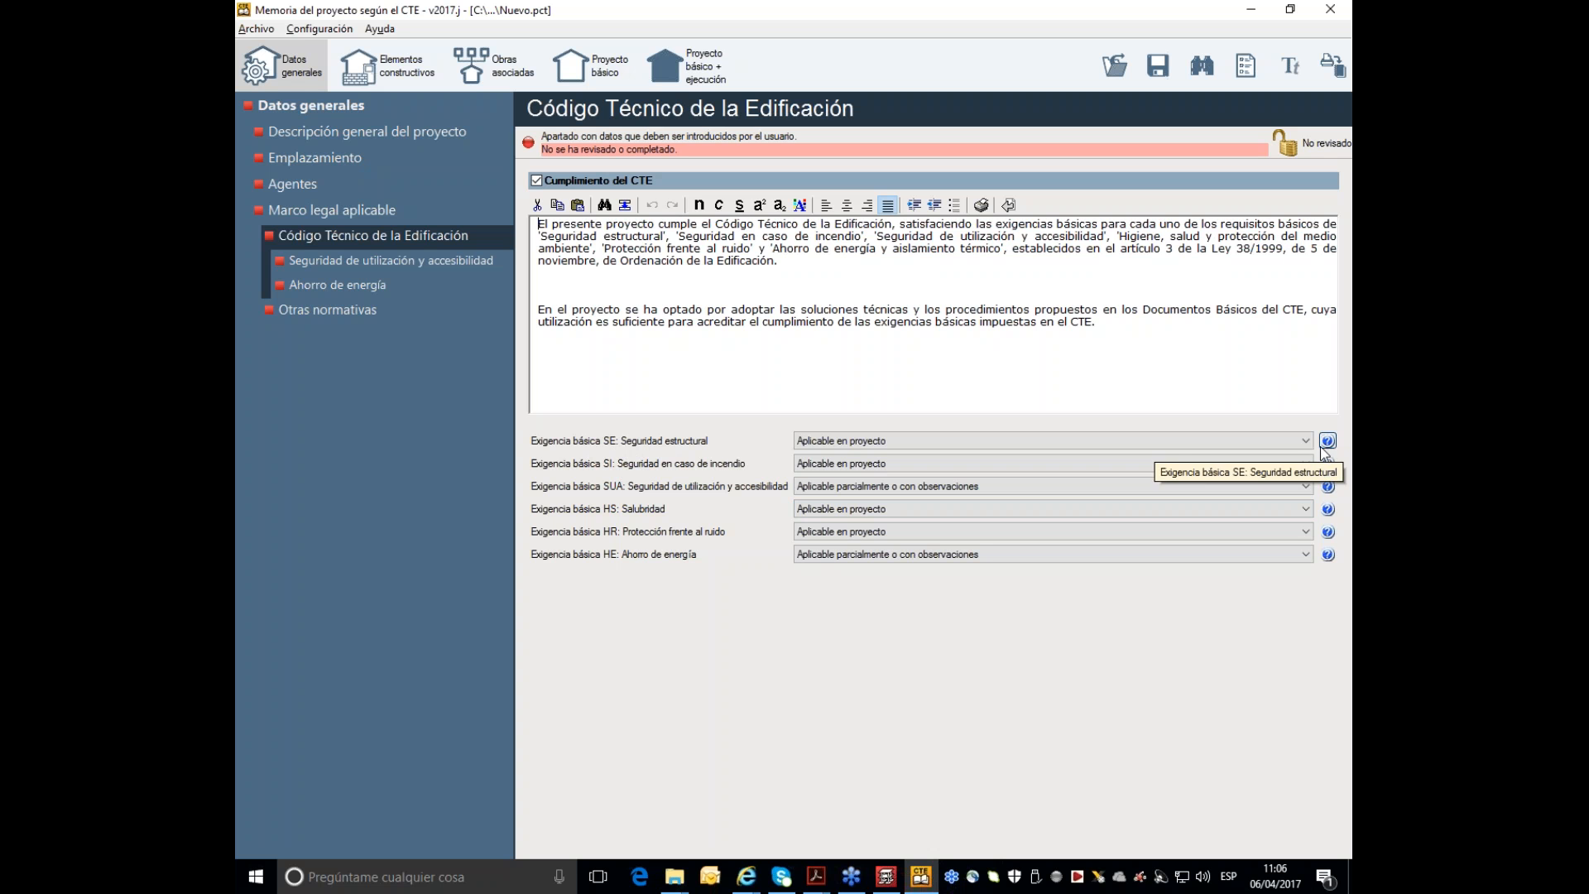
pyautogui.click(1169, 443)
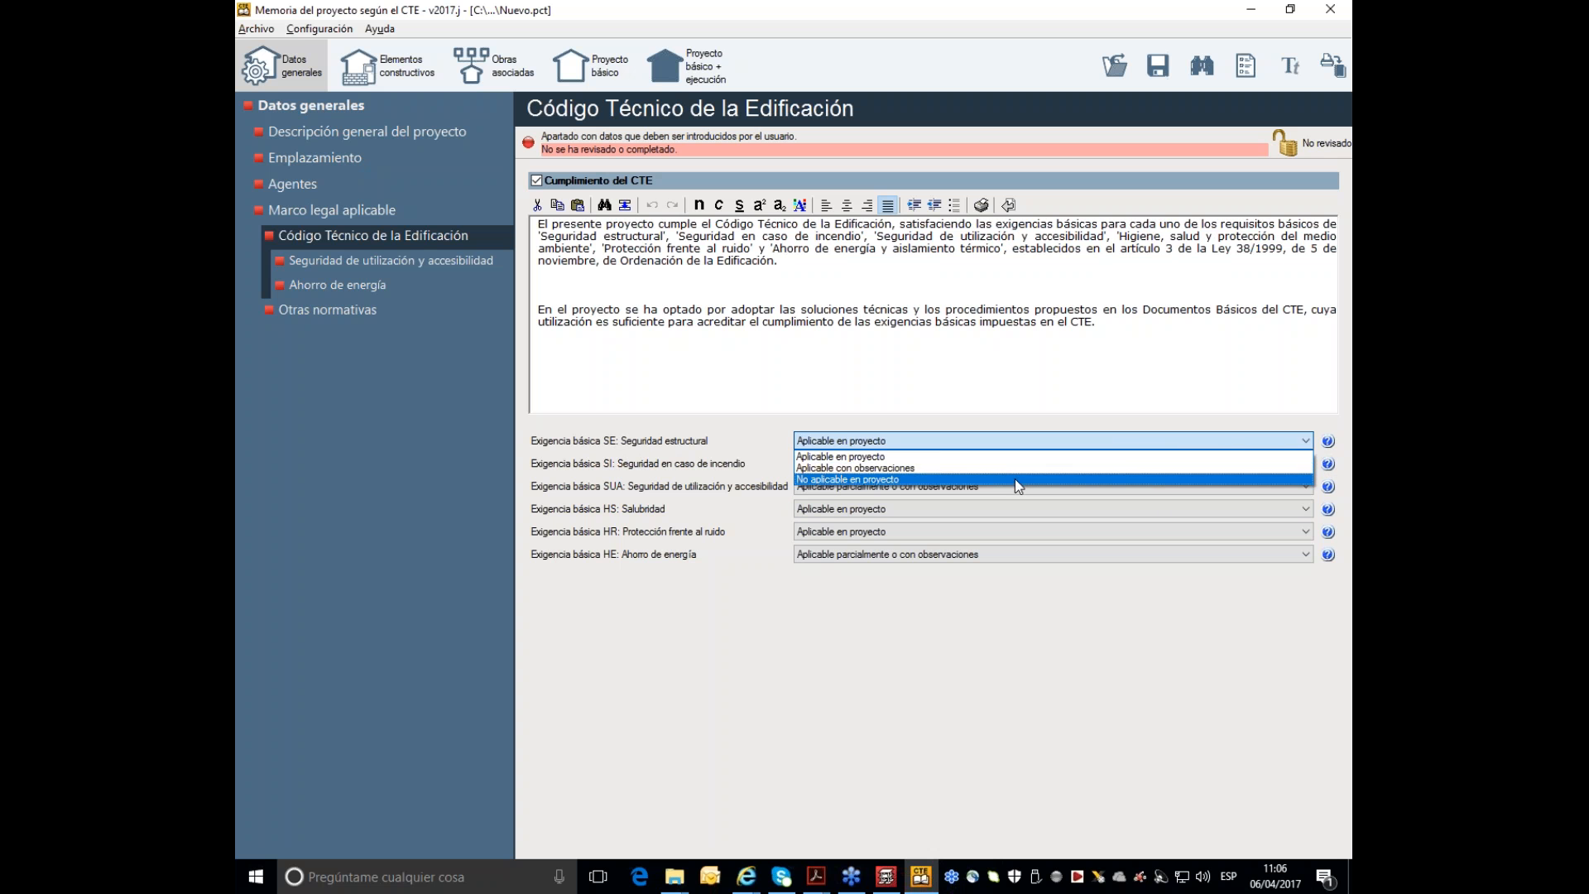
pyautogui.click(1327, 445)
pyautogui.click(1327, 442)
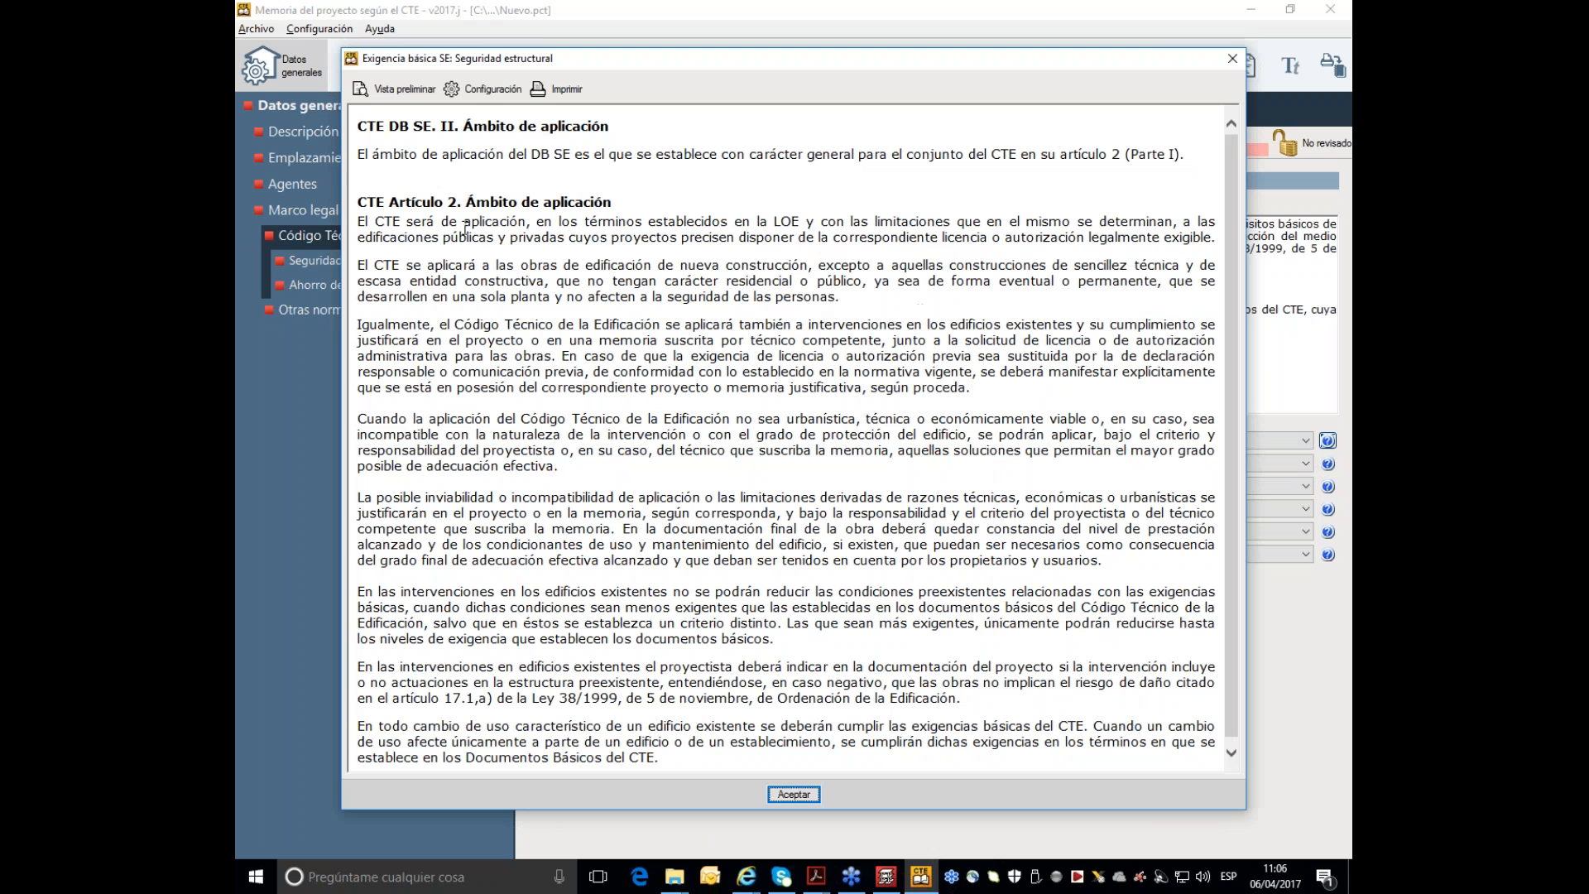
pyautogui.moveTo(357, 222); pyautogui.dragTo(922, 325)
pyautogui.scroll(-1, 893, 351)
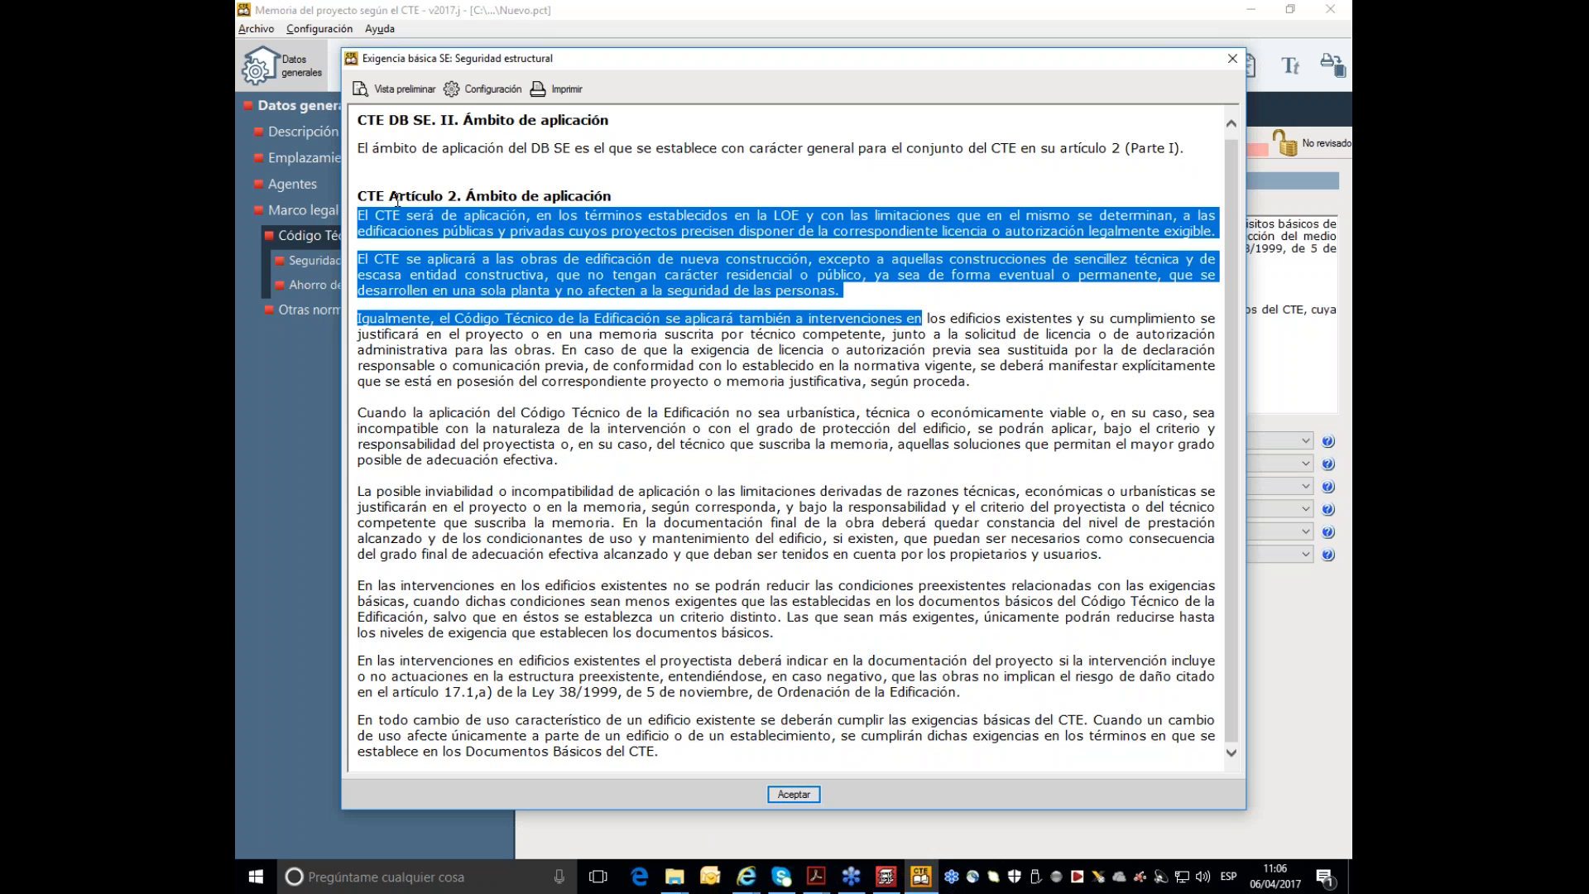
pyautogui.moveTo(354, 201); pyautogui.dragTo(616, 201)
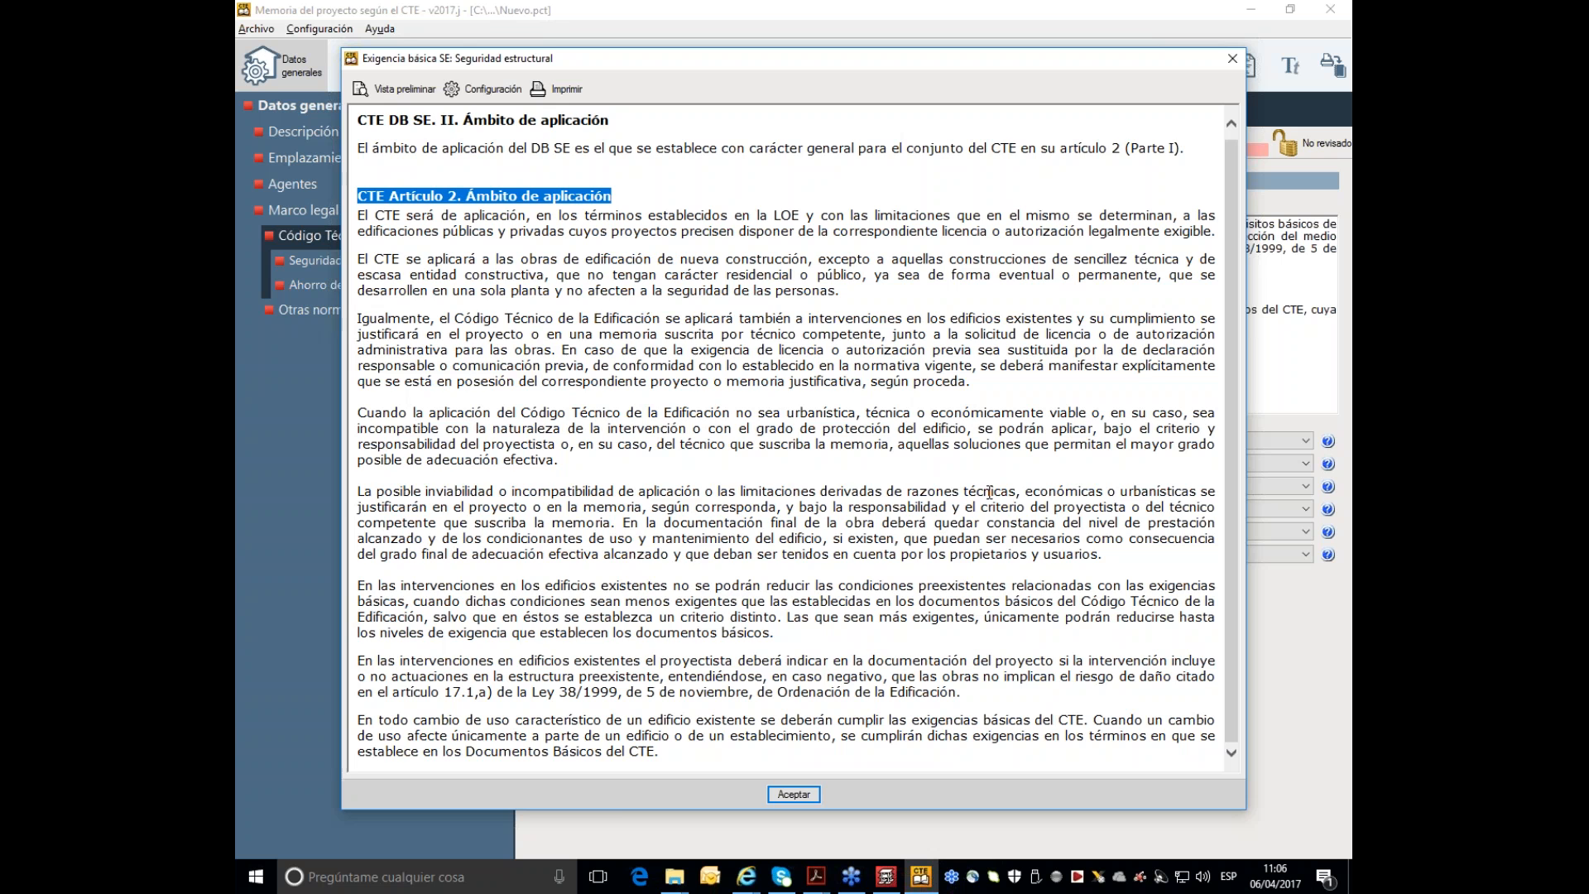
pyautogui.click(794, 794)
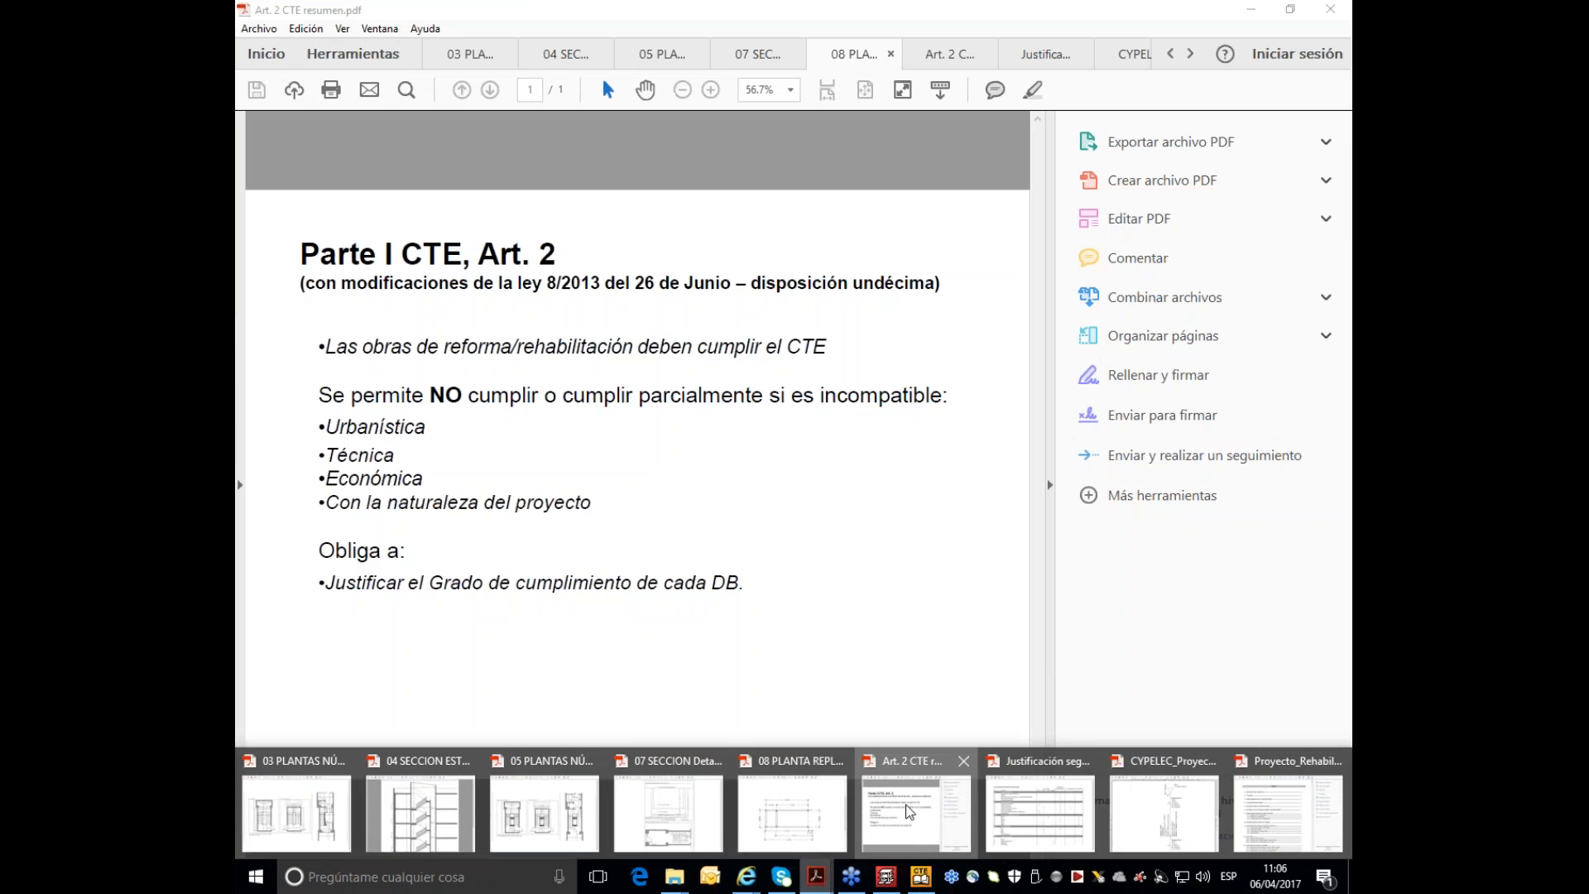
# - Switch to Acrobat Reader and review Art. 2 CTE resumen.pdf, highlighting the lines on mandatory and partial CTE compliance, and return to the project report
pyautogui.click(909, 811)
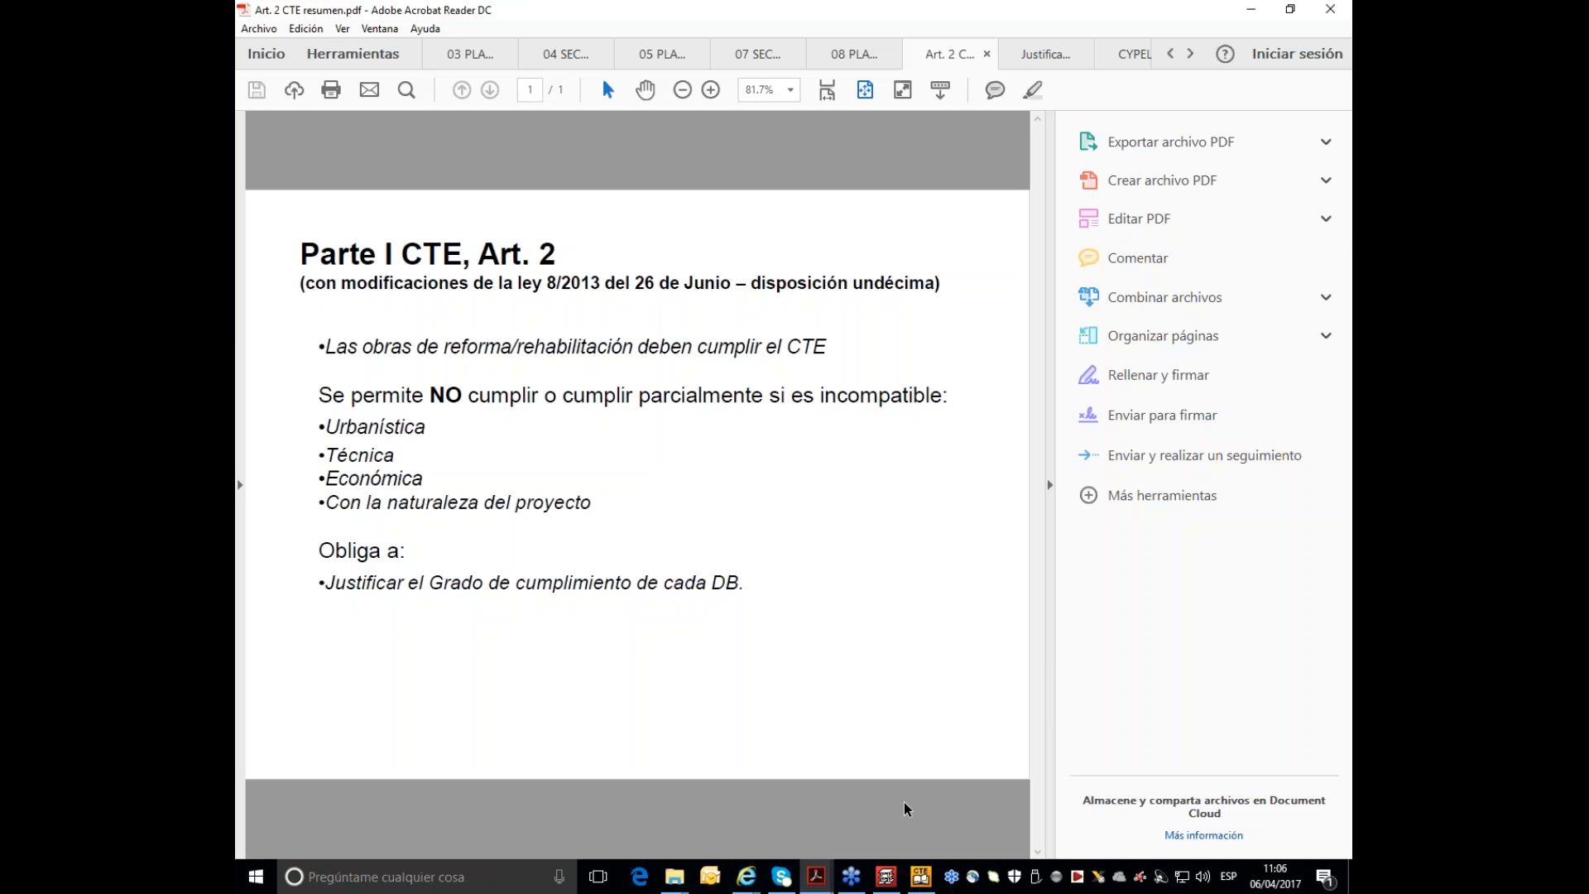
pyautogui.moveTo(316, 348); pyautogui.dragTo(848, 345)
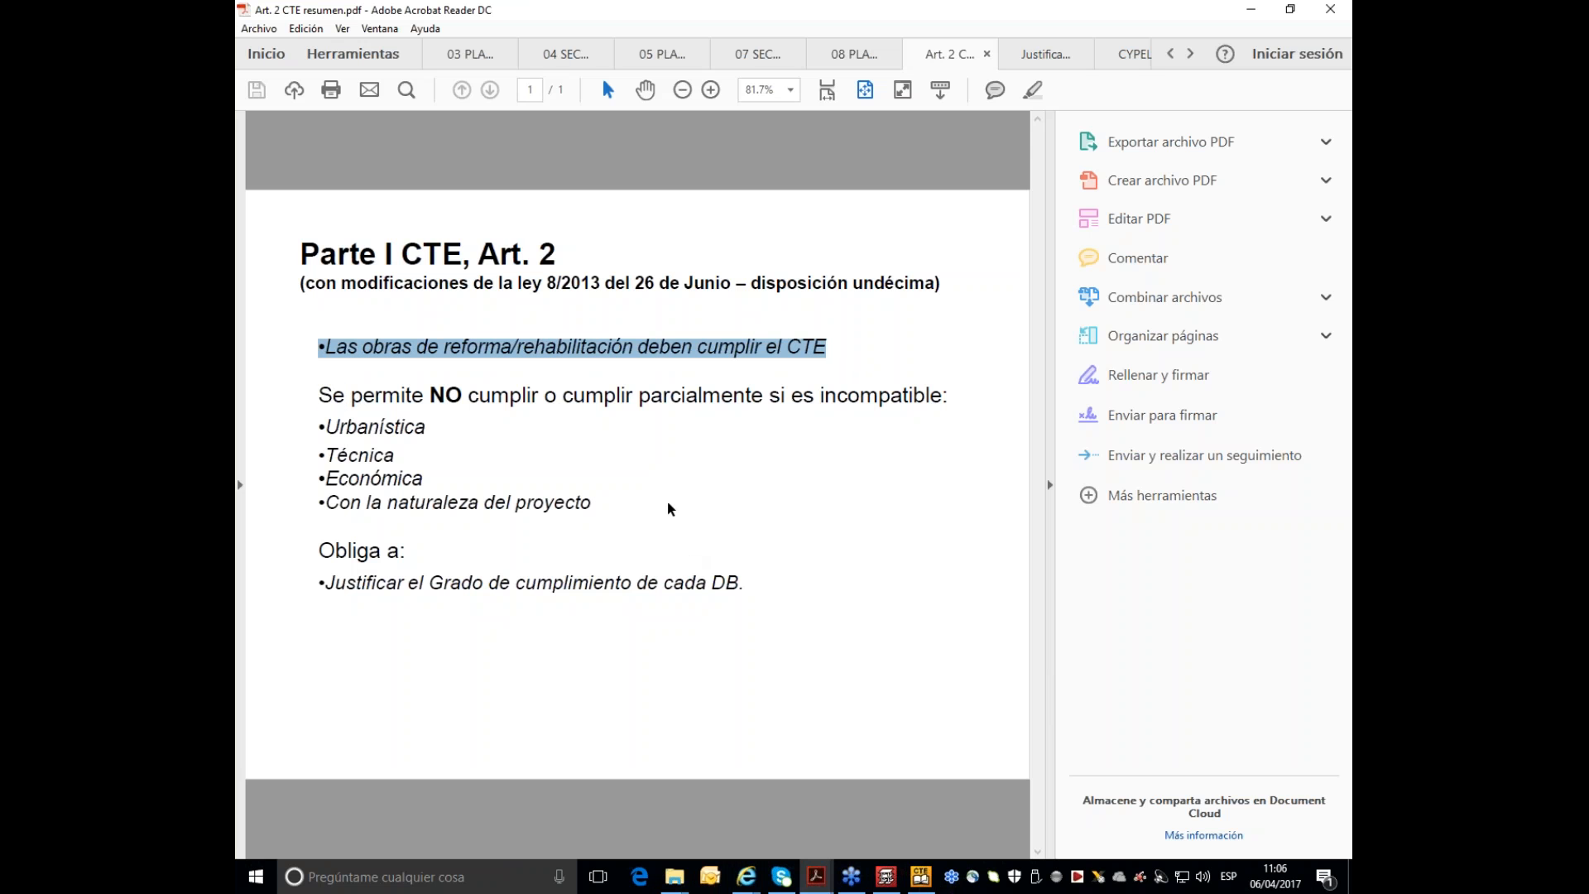
pyautogui.moveTo(320, 396); pyautogui.dragTo(820, 400)
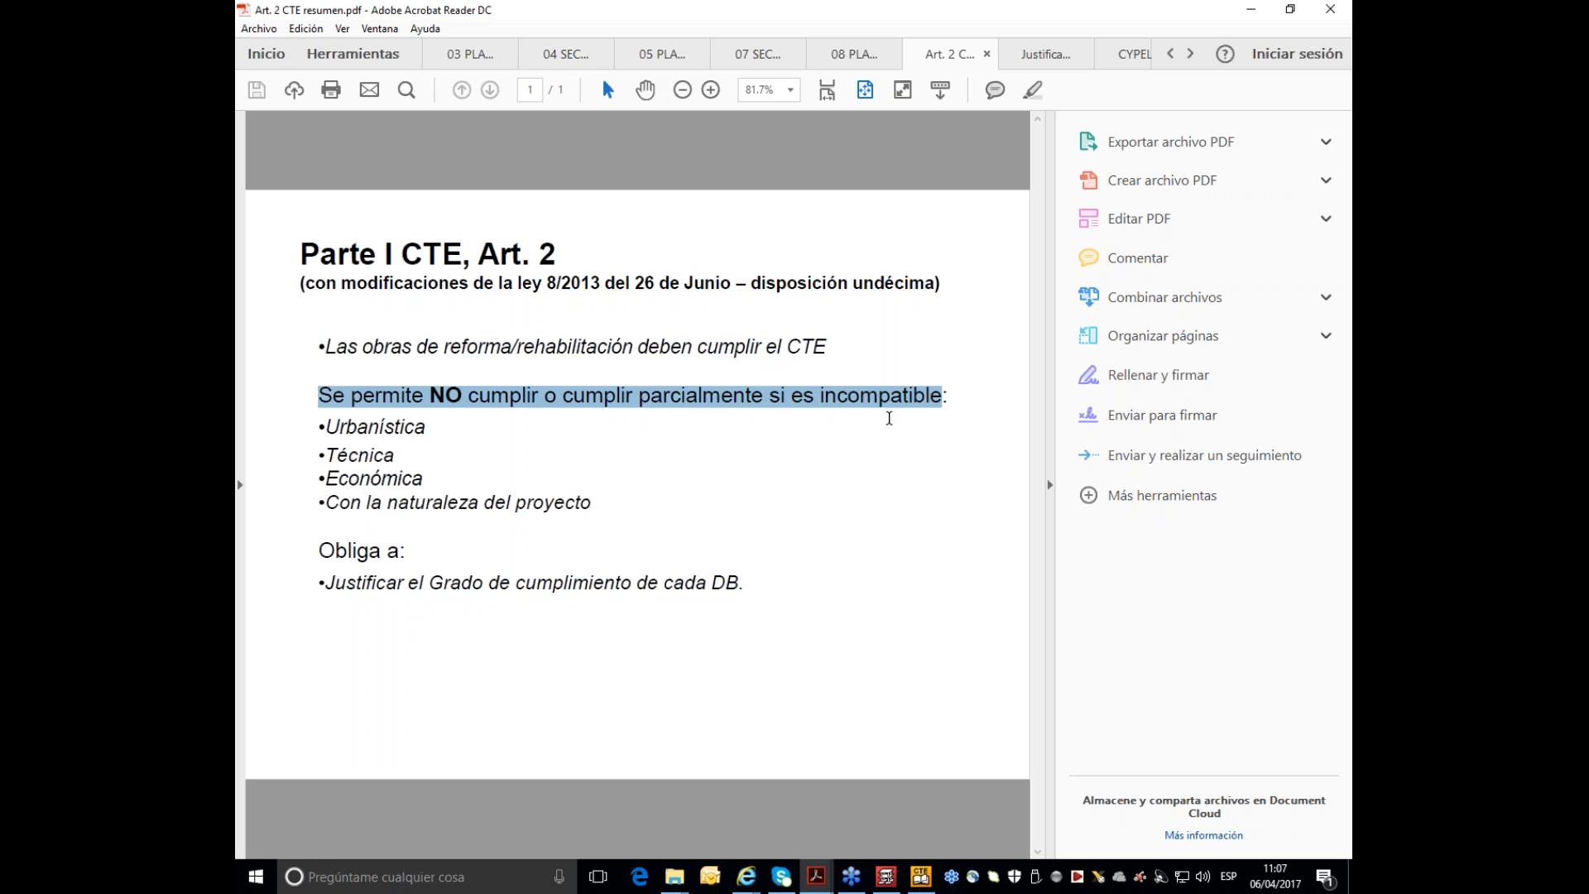
pyautogui.click(354, 429)
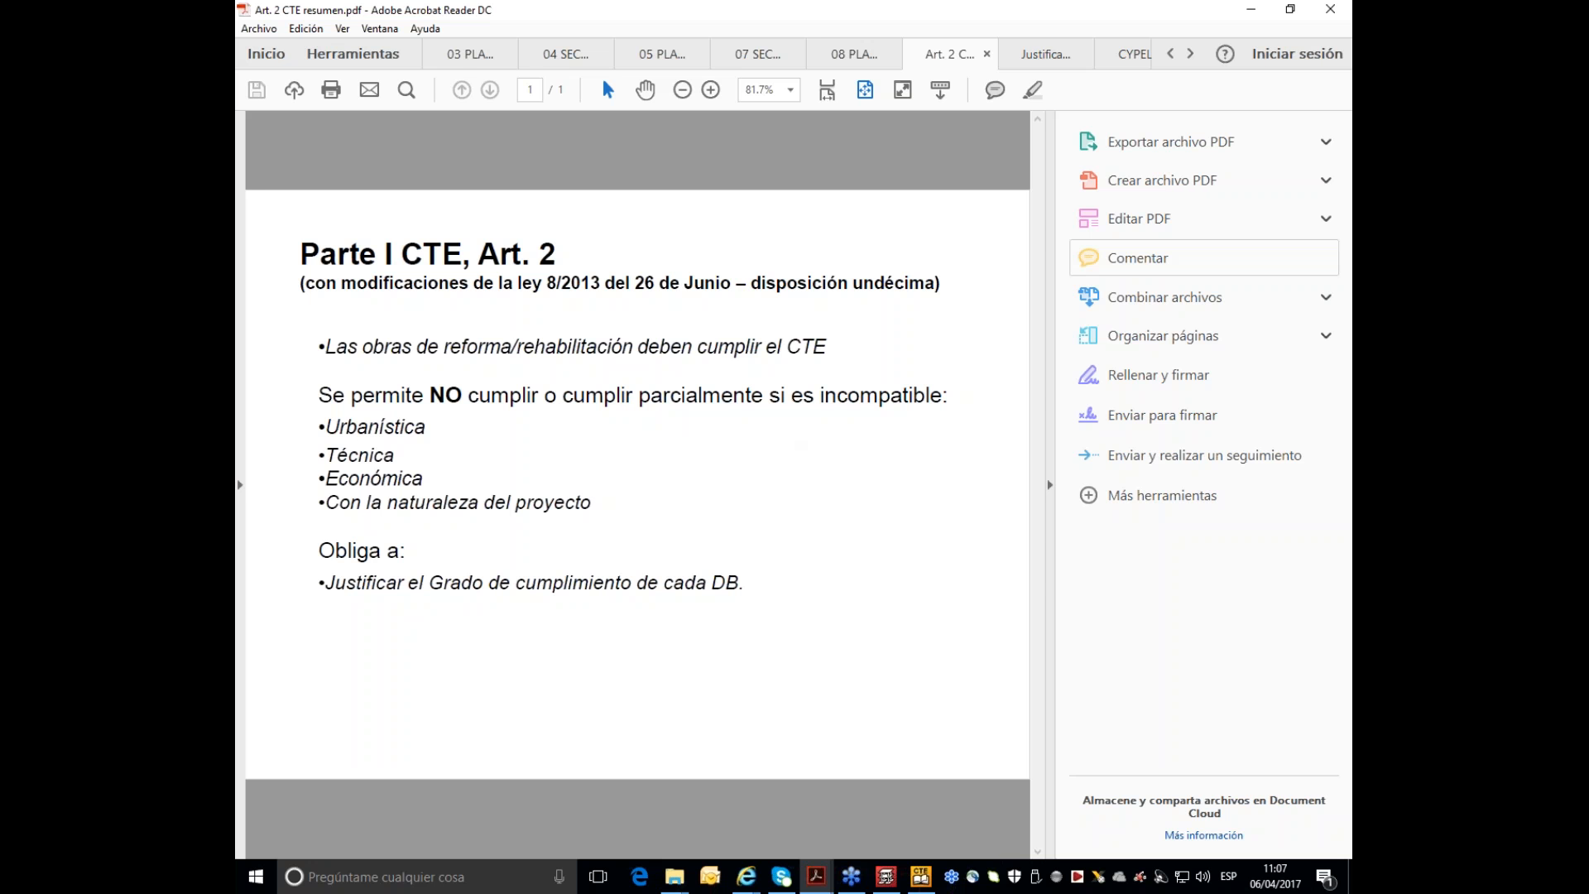
pyautogui.click(1250, 10)
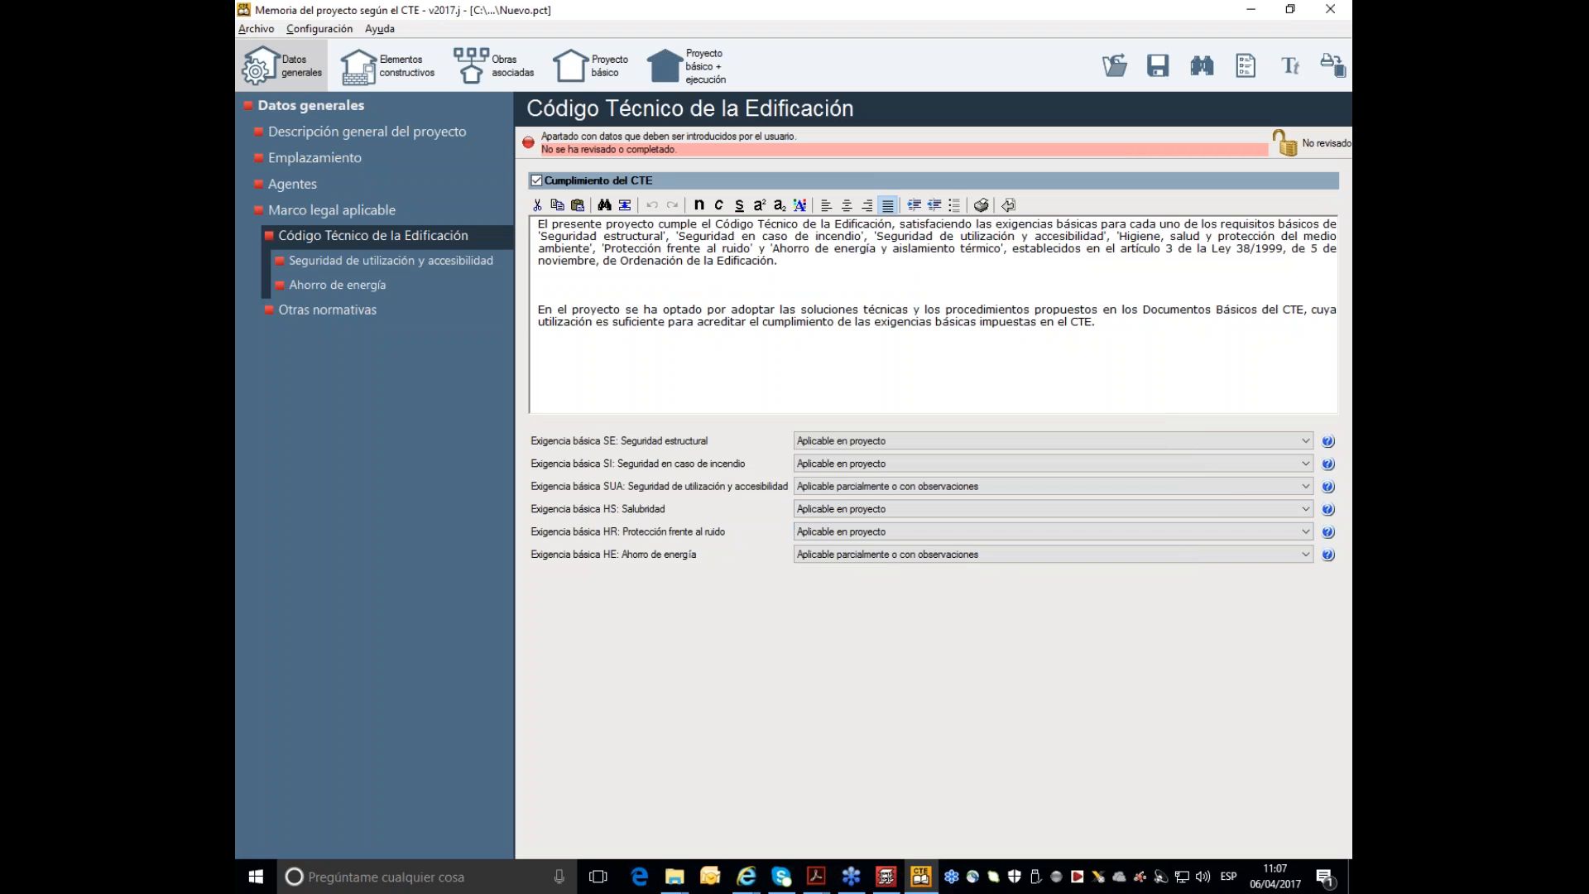
# - Set Exigencia básica SE to Aplicable con observaciones and enter "Solo se intervien en ascensor" as its Seguridad estructural observation
pyautogui.click(1238, 441)
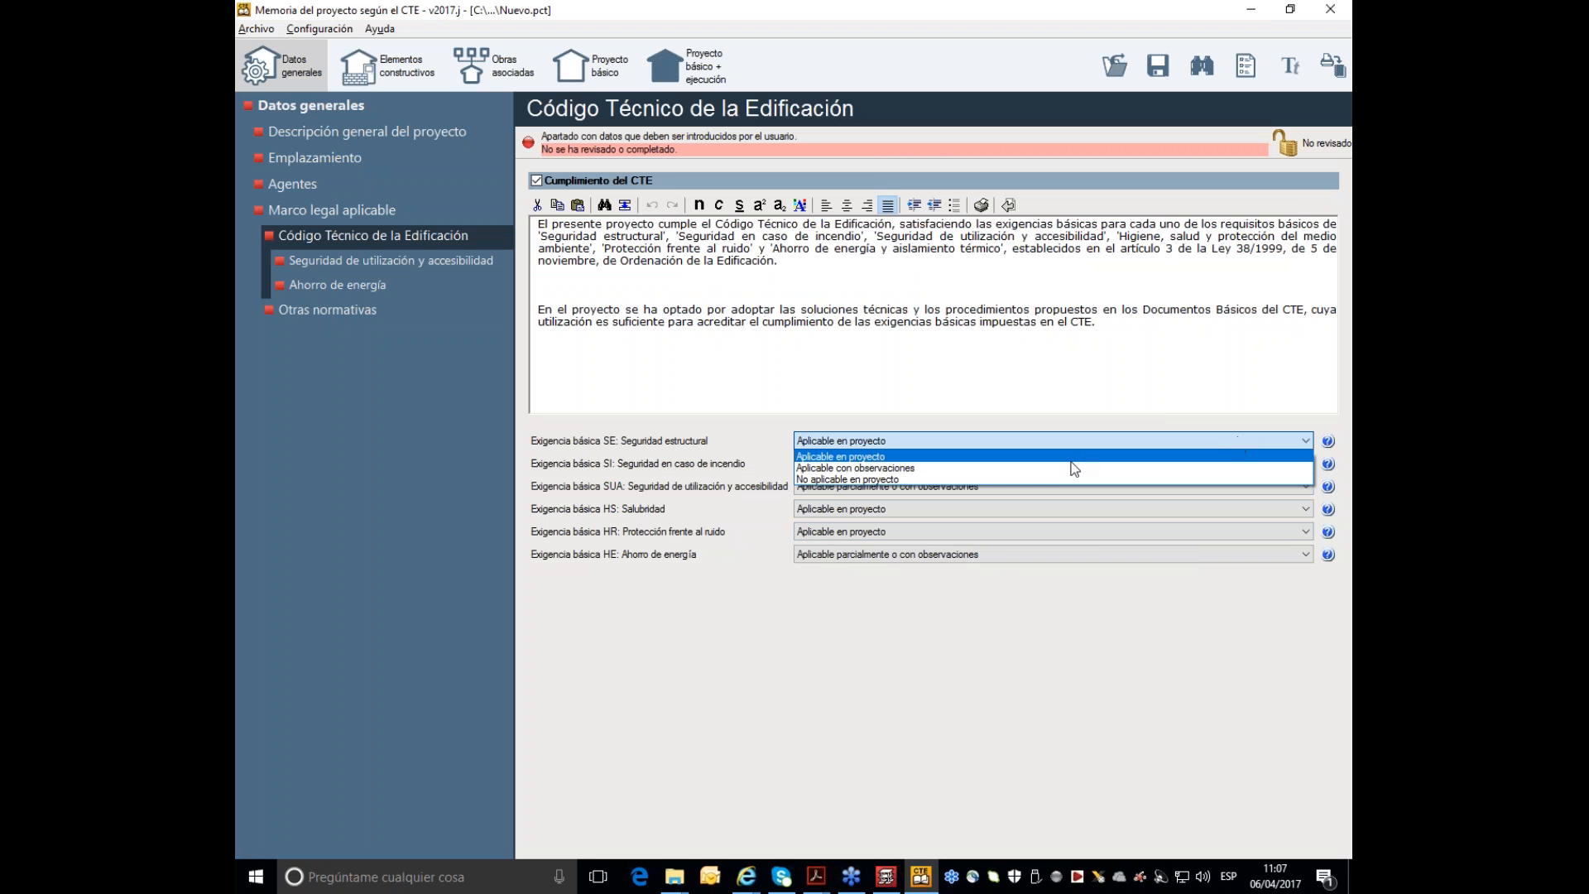
pyautogui.click(998, 467)
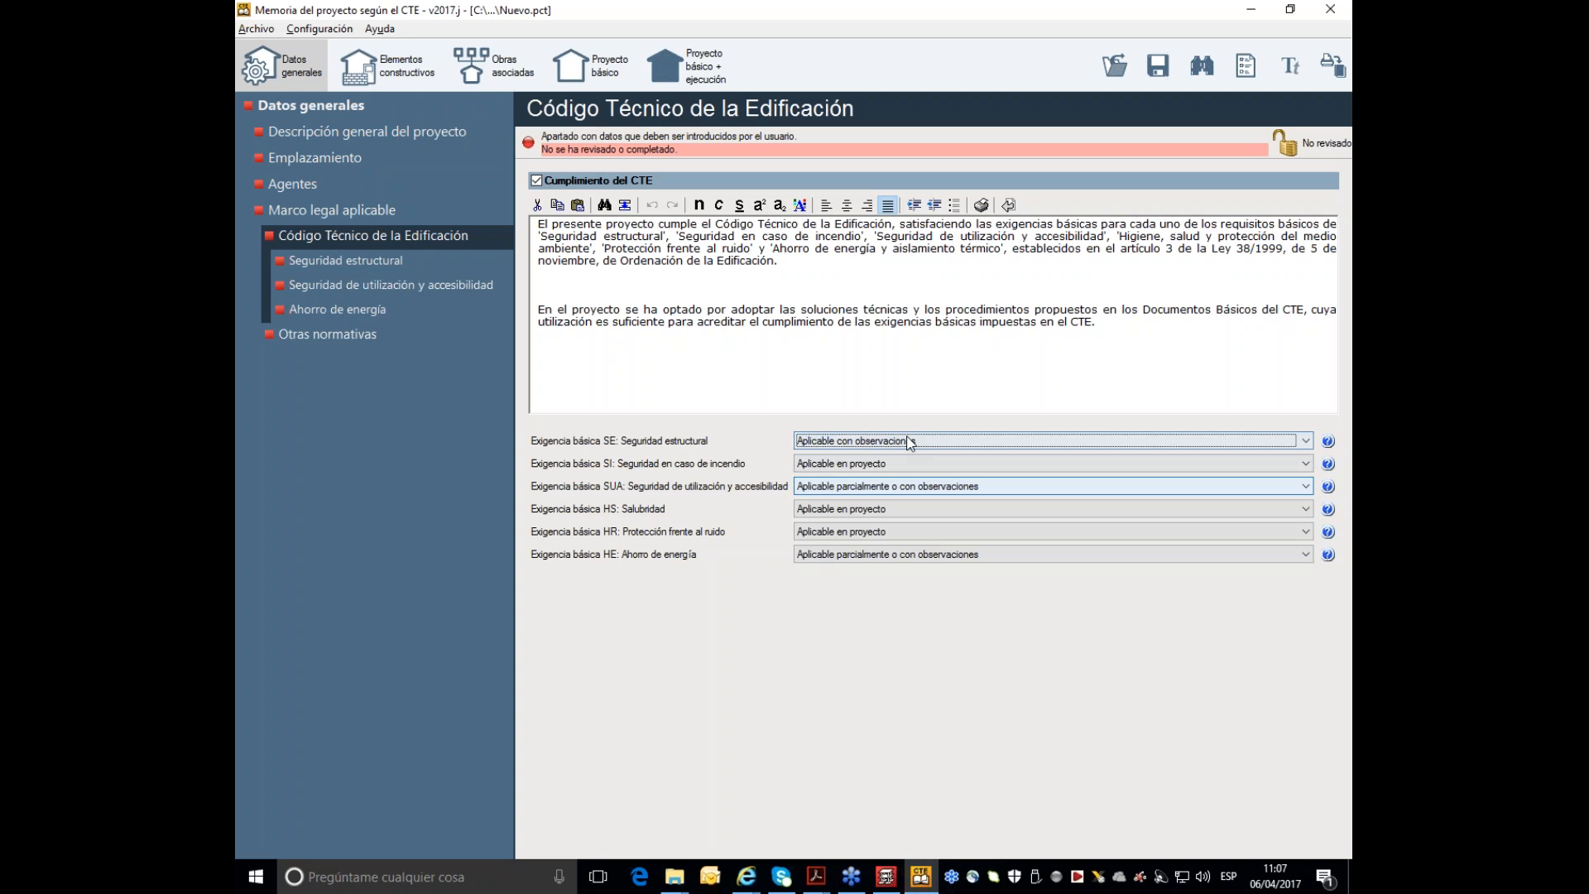
pyautogui.click(364, 261)
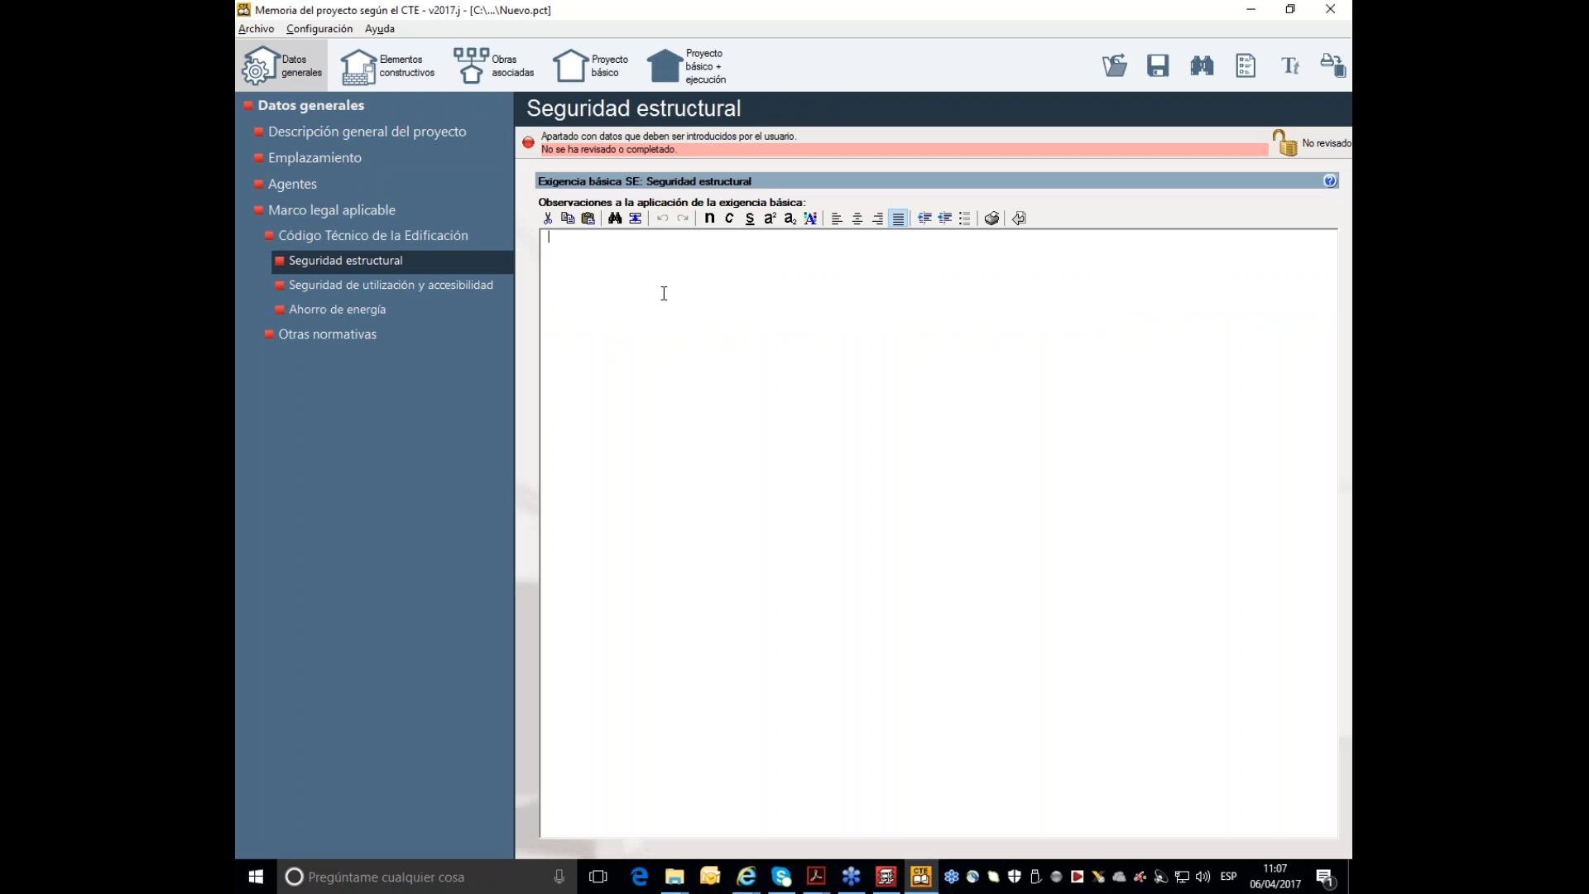
pyautogui.click(753, 278)
pyautogui.hotkey('ctrl', 'j')
pyautogui.write('Solo se intervien en ascensor')
# - Set Exigencia básica SI to No aplicable en proyecto and open its Seguridad en caso de incendio justification with justified text alignment
pyautogui.click(374, 236)
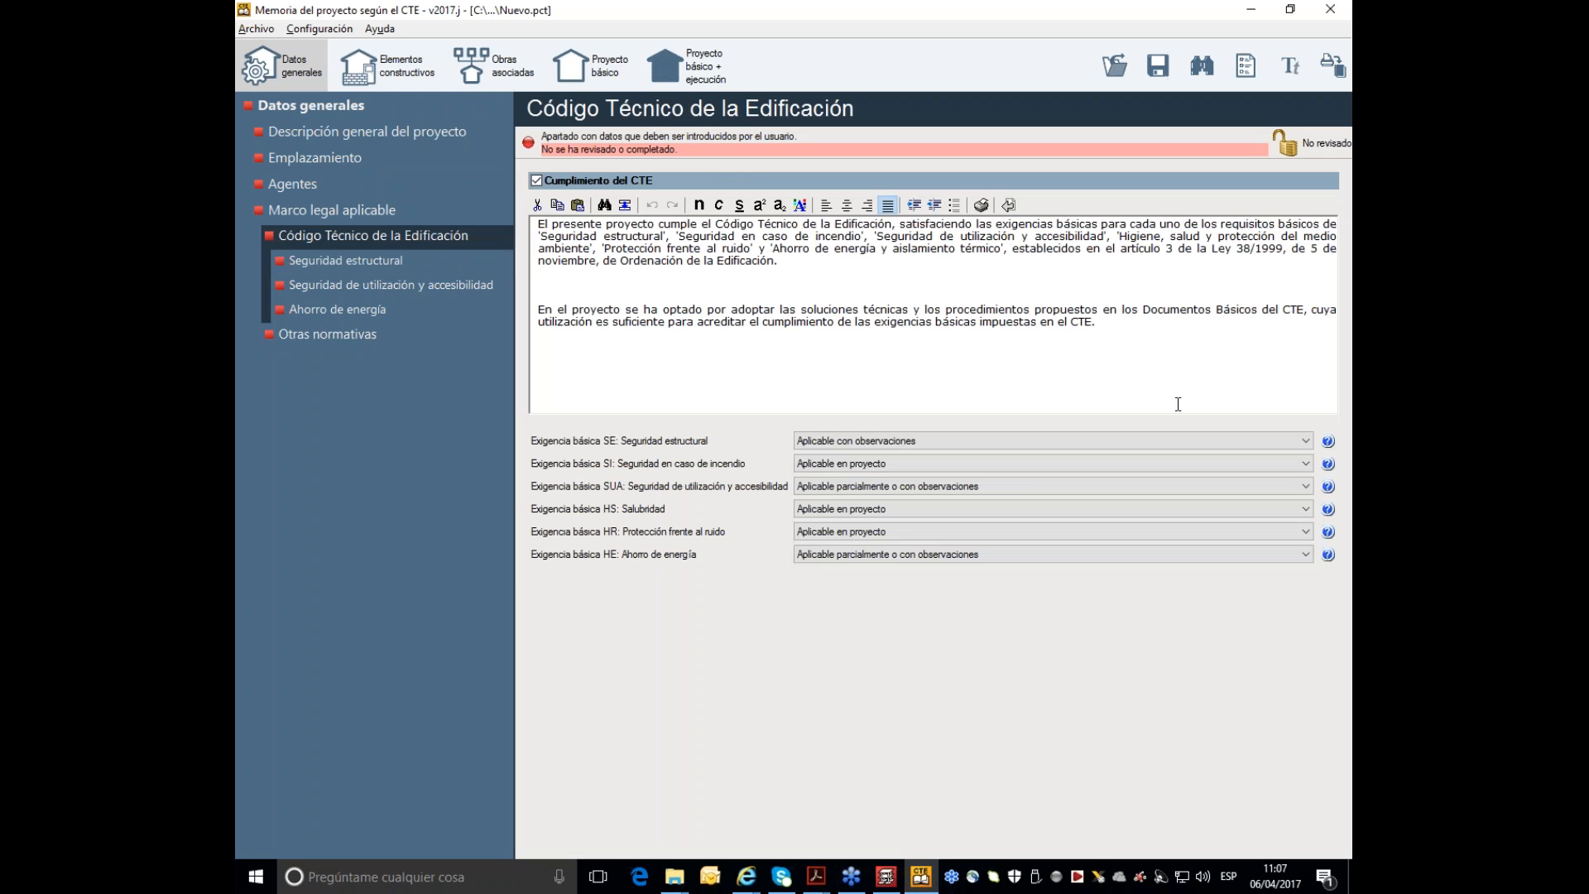
pyautogui.click(1026, 460)
pyautogui.click(918, 501)
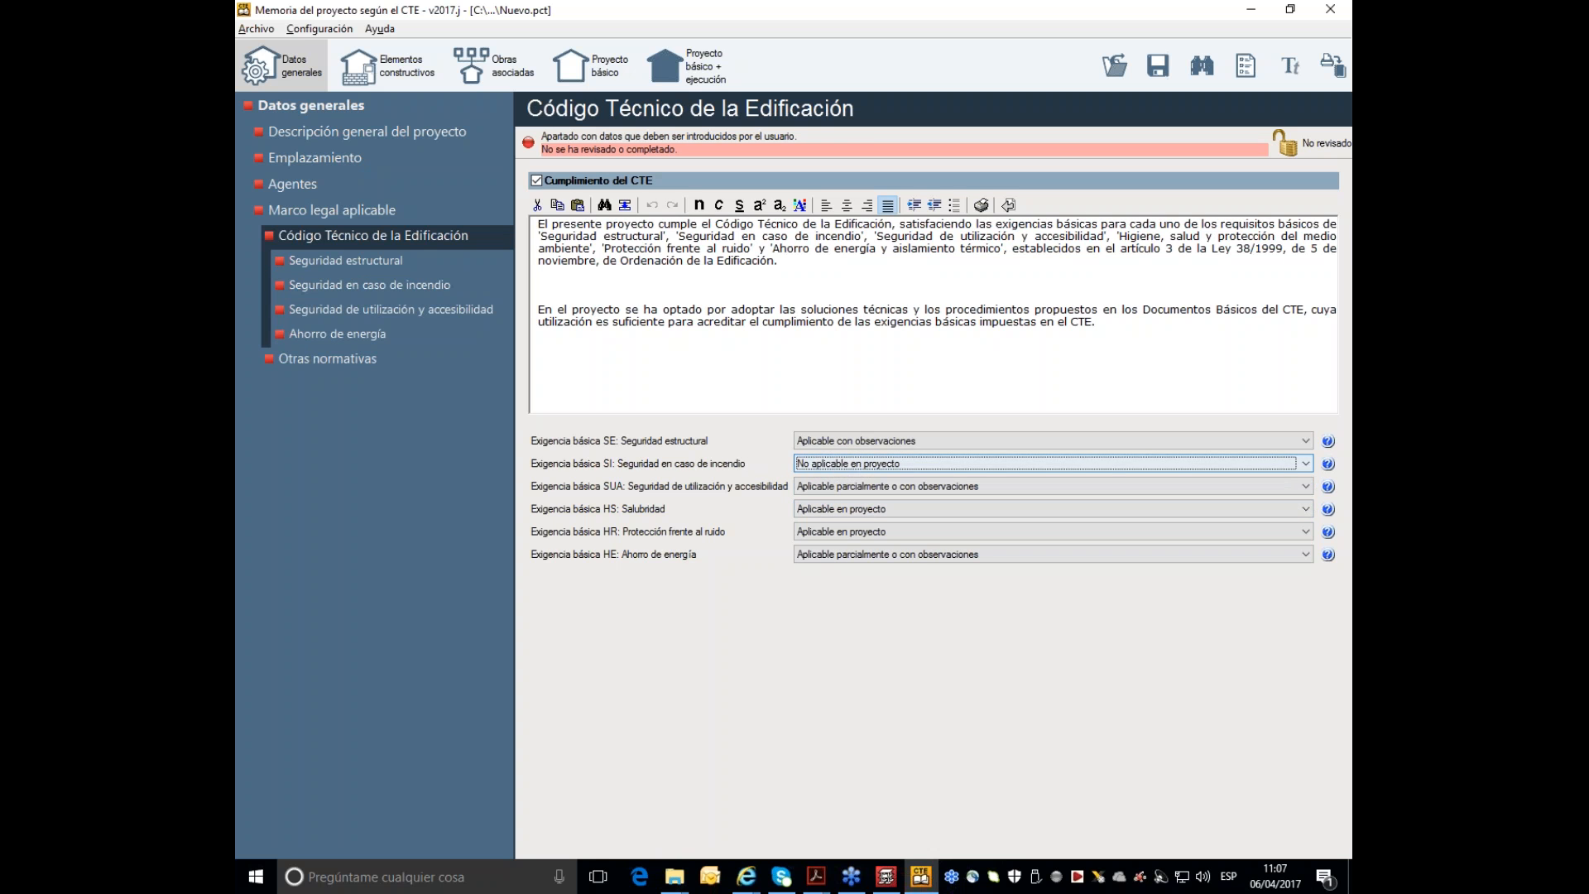
pyautogui.click(382, 287)
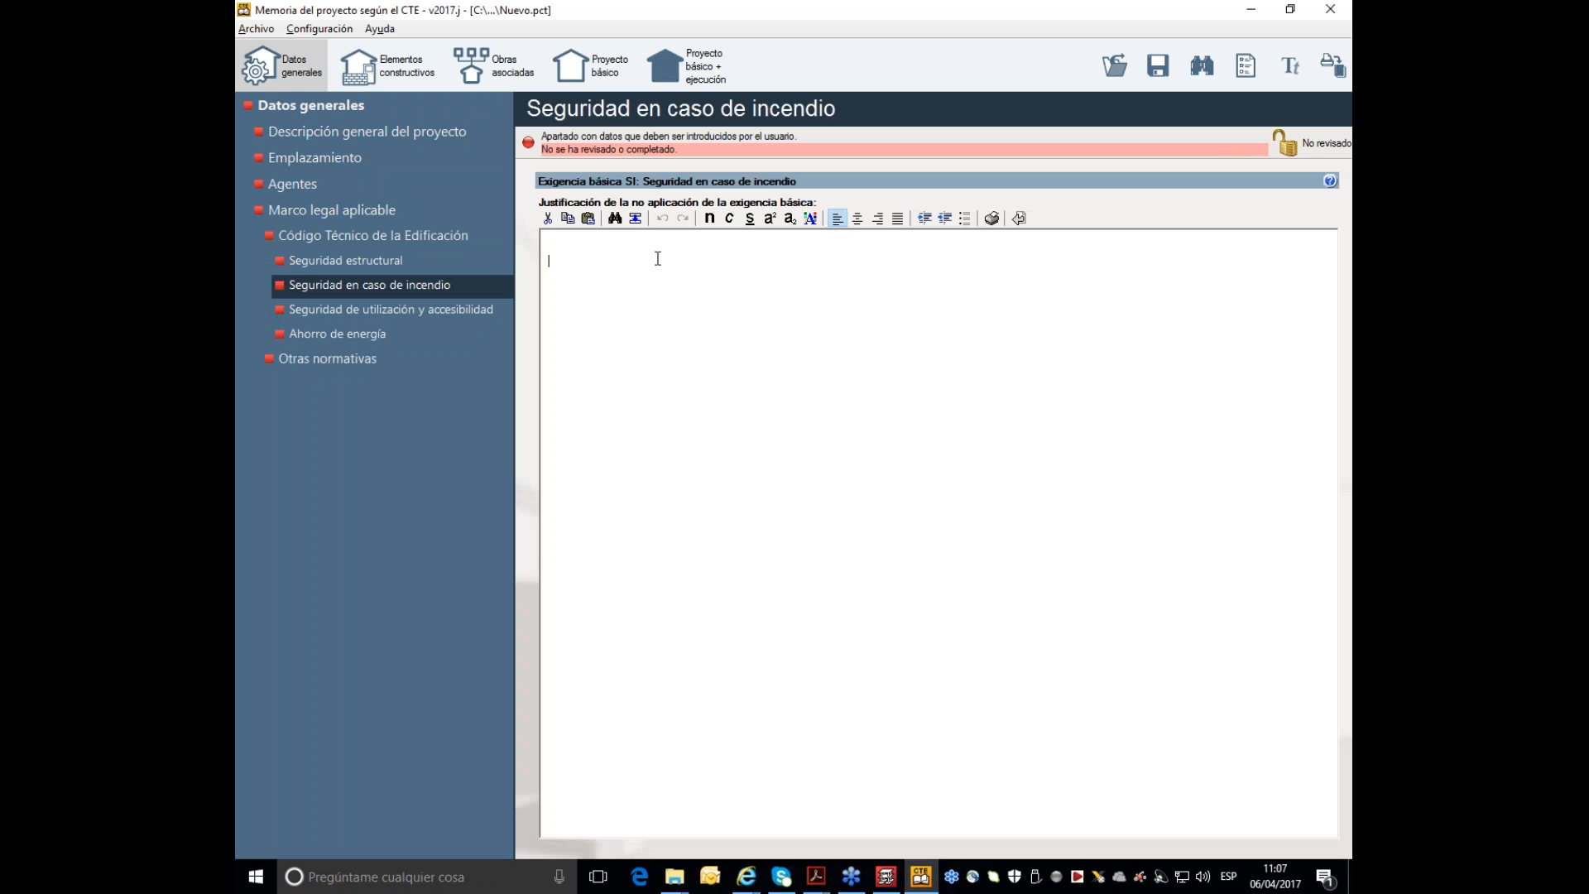
pyautogui.hotkey('ctrl', 'j')
# - Switch to File Explorer and open the Presentación subfolder of the lift rehabilitation documents folder on the desktop
pyautogui.moveTo(807, 877)
pyautogui.moveTo(811, 811)
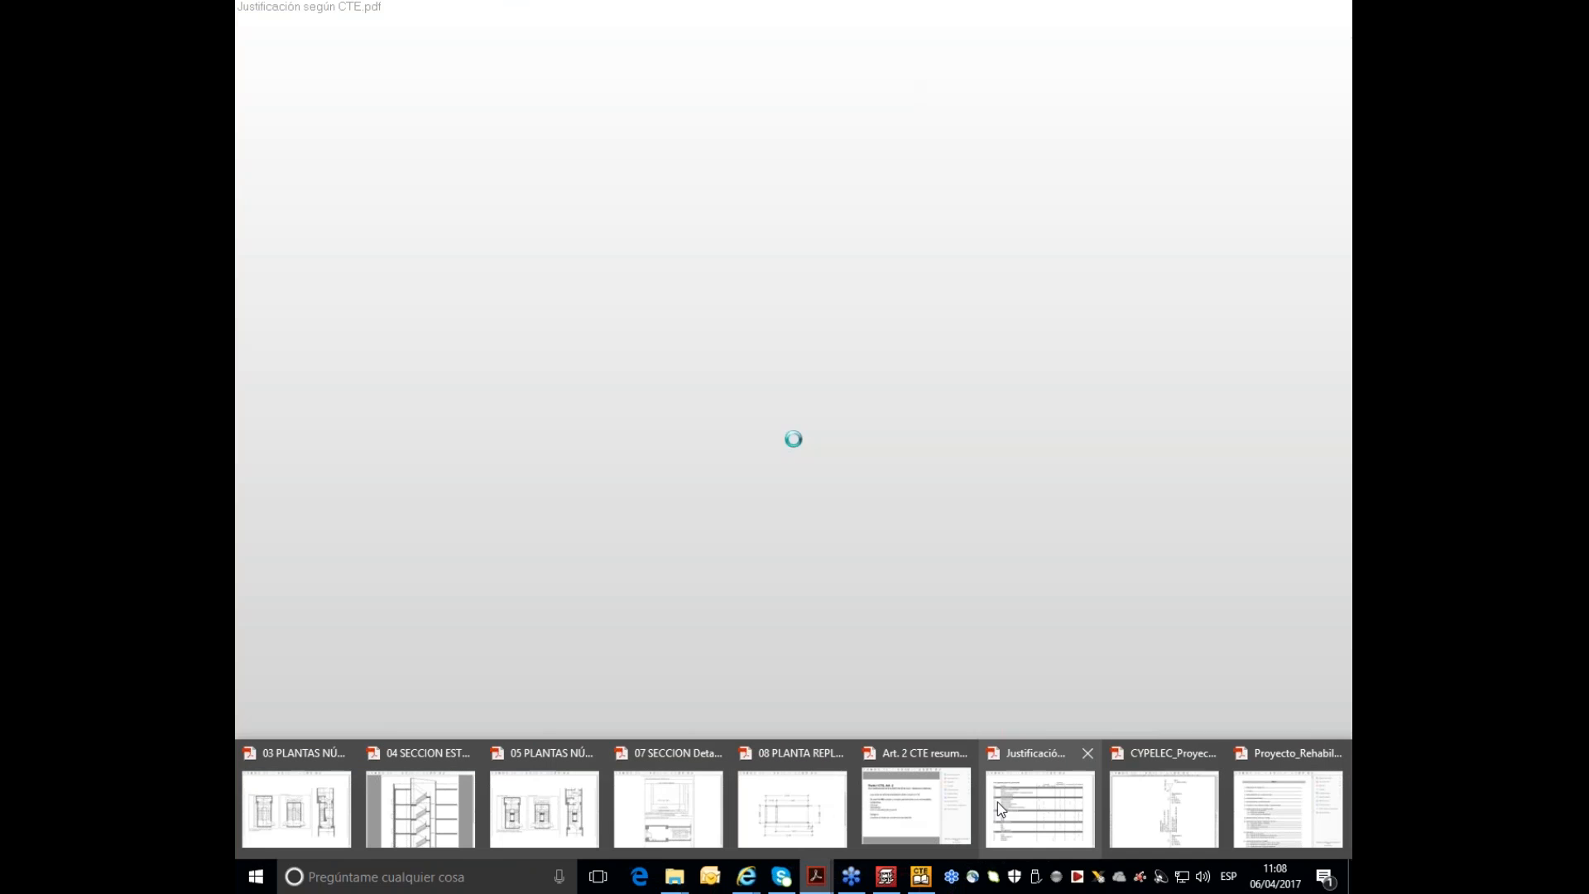
pyautogui.click(878, 806)
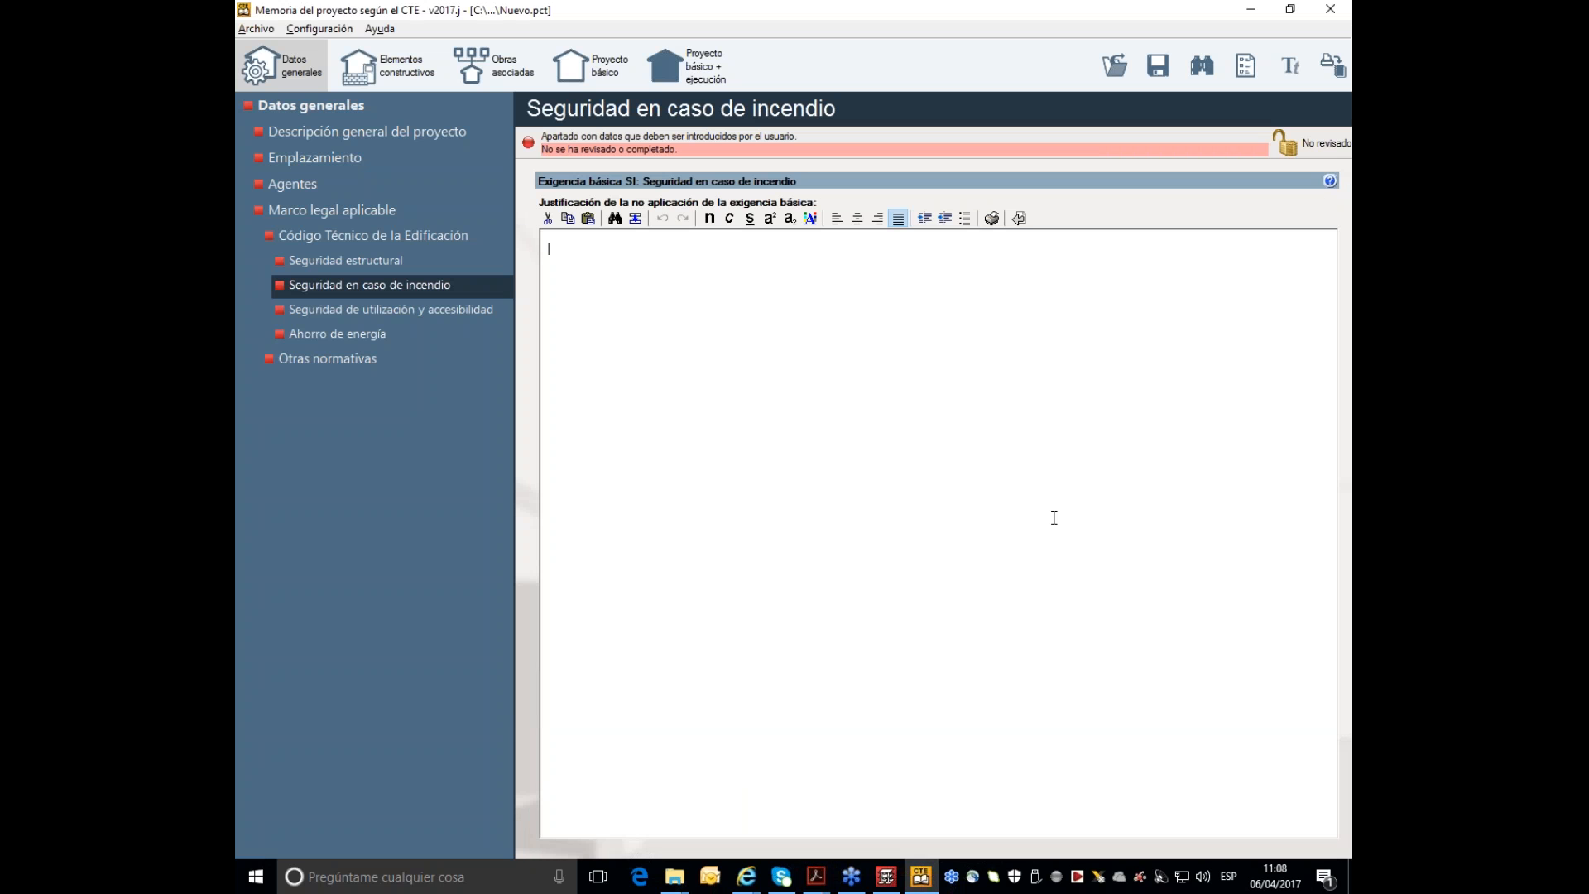
pyautogui.click(673, 876)
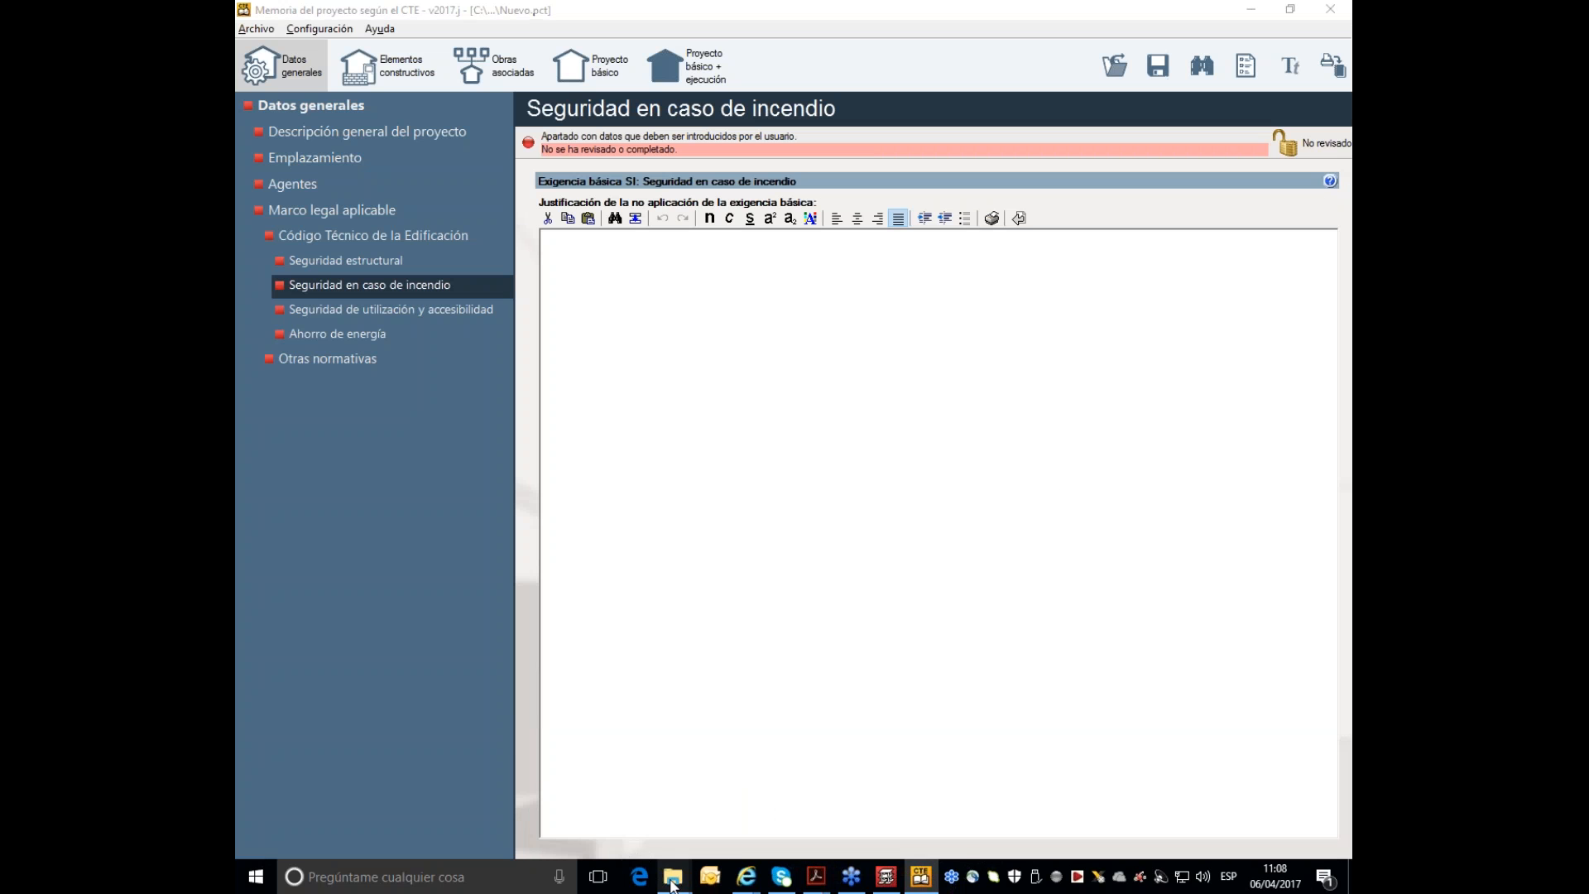
pyautogui.click(498, 815)
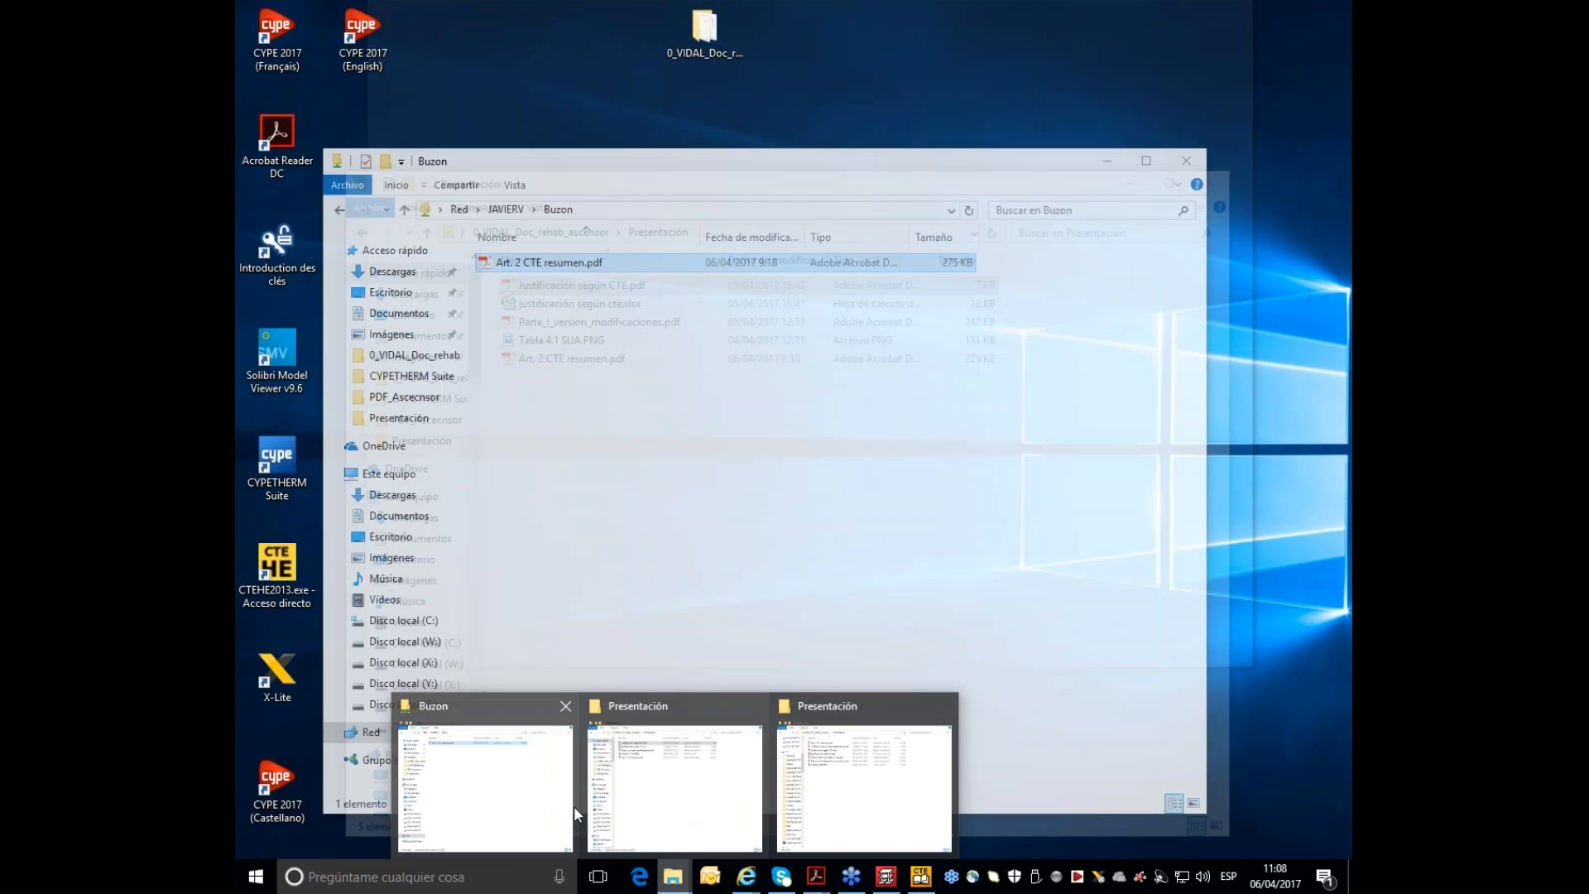
pyautogui.scroll(8, 400, 480)
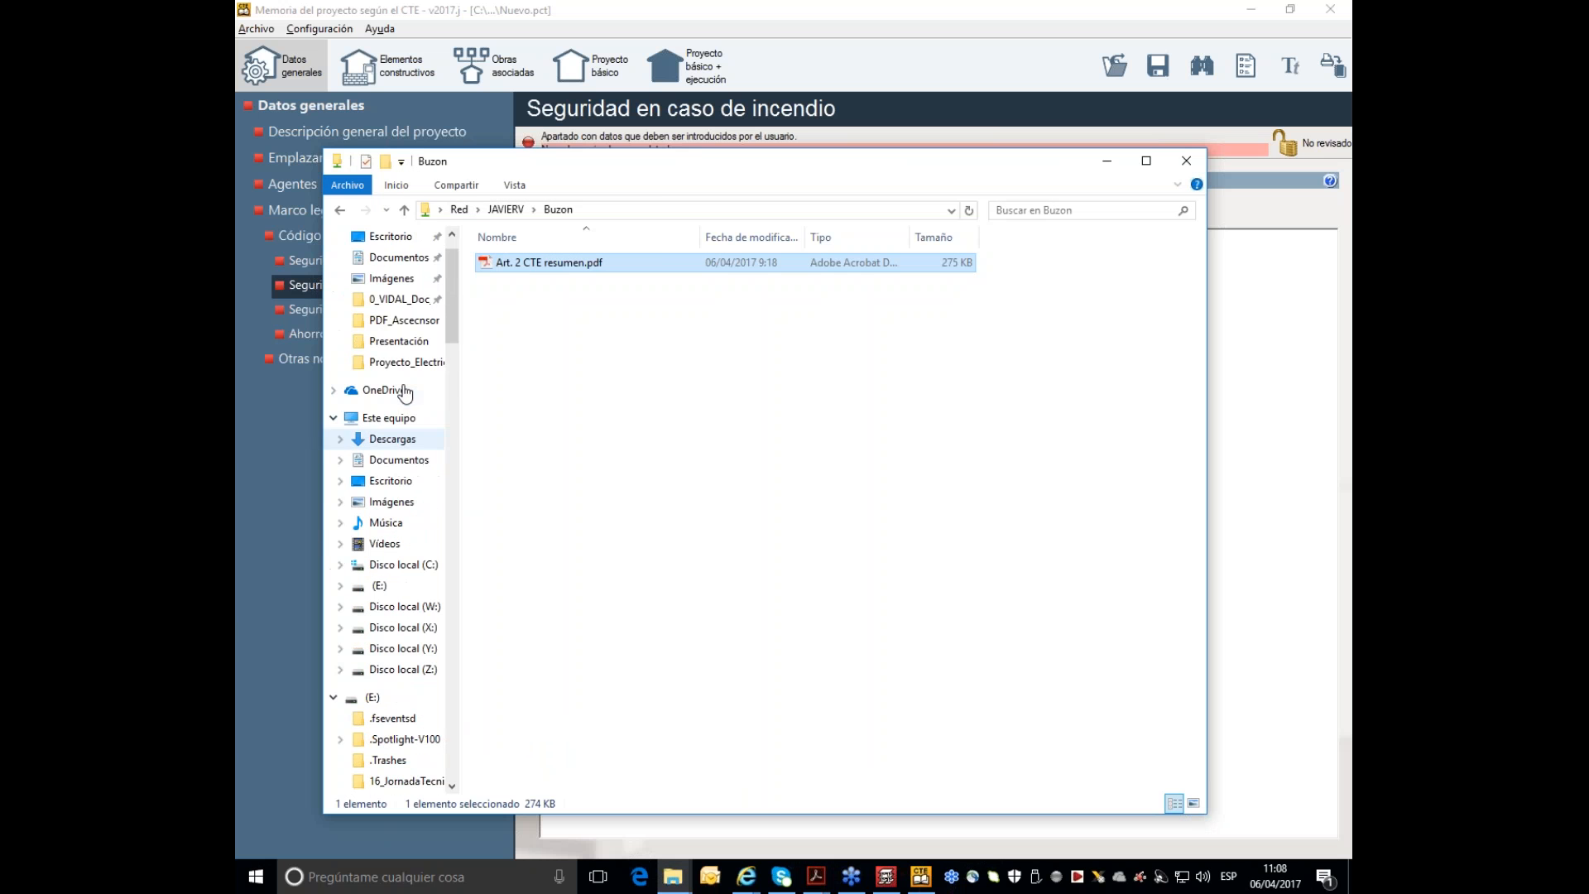
pyautogui.click(403, 419)
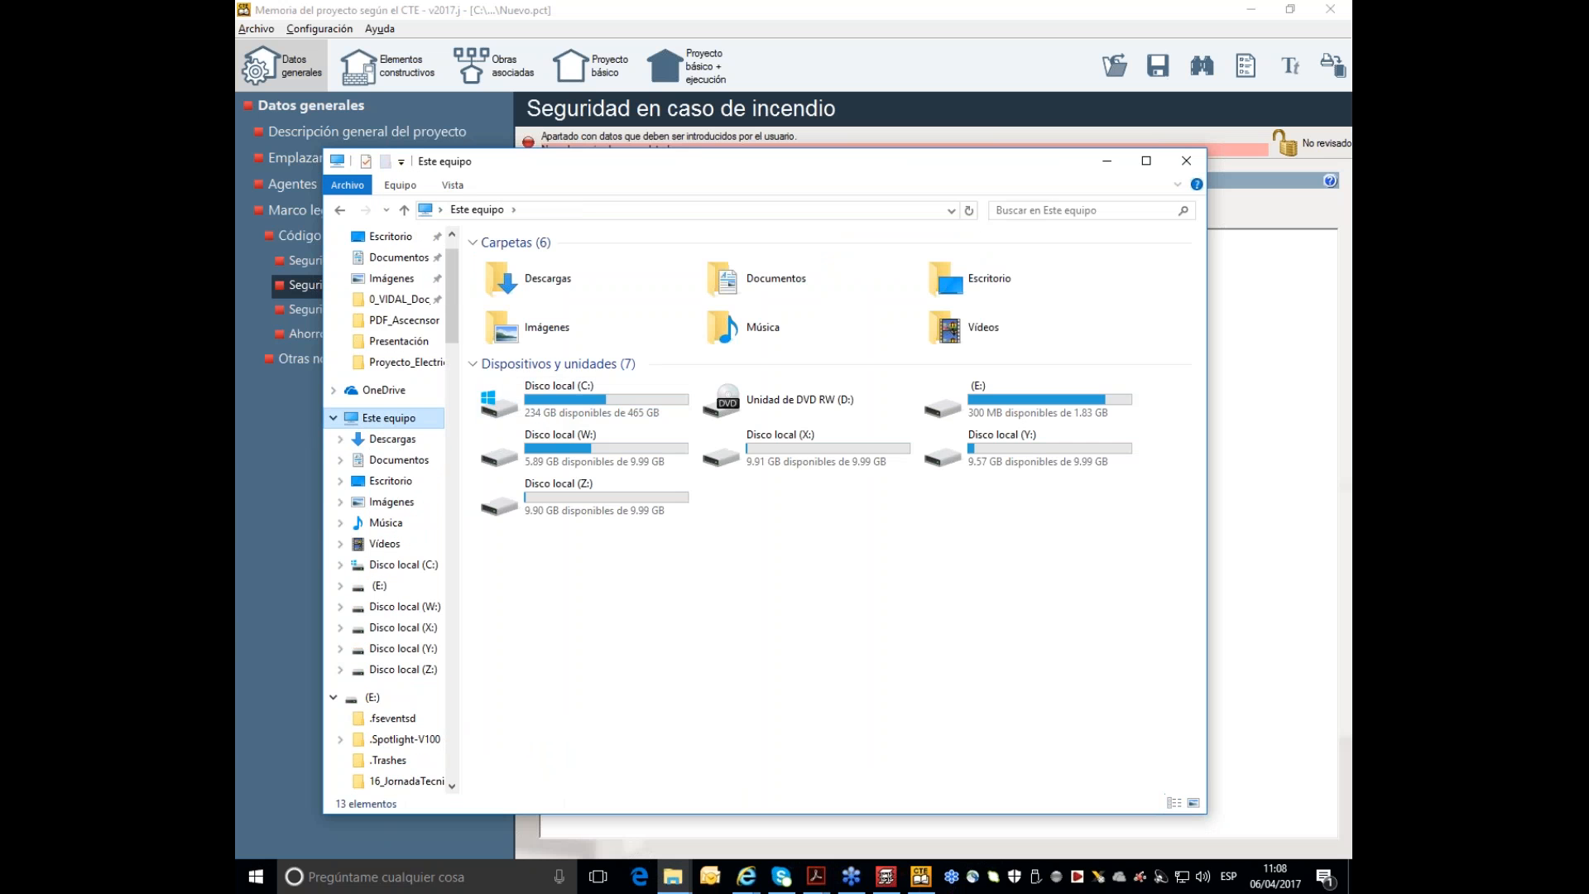
pyautogui.click(389, 483)
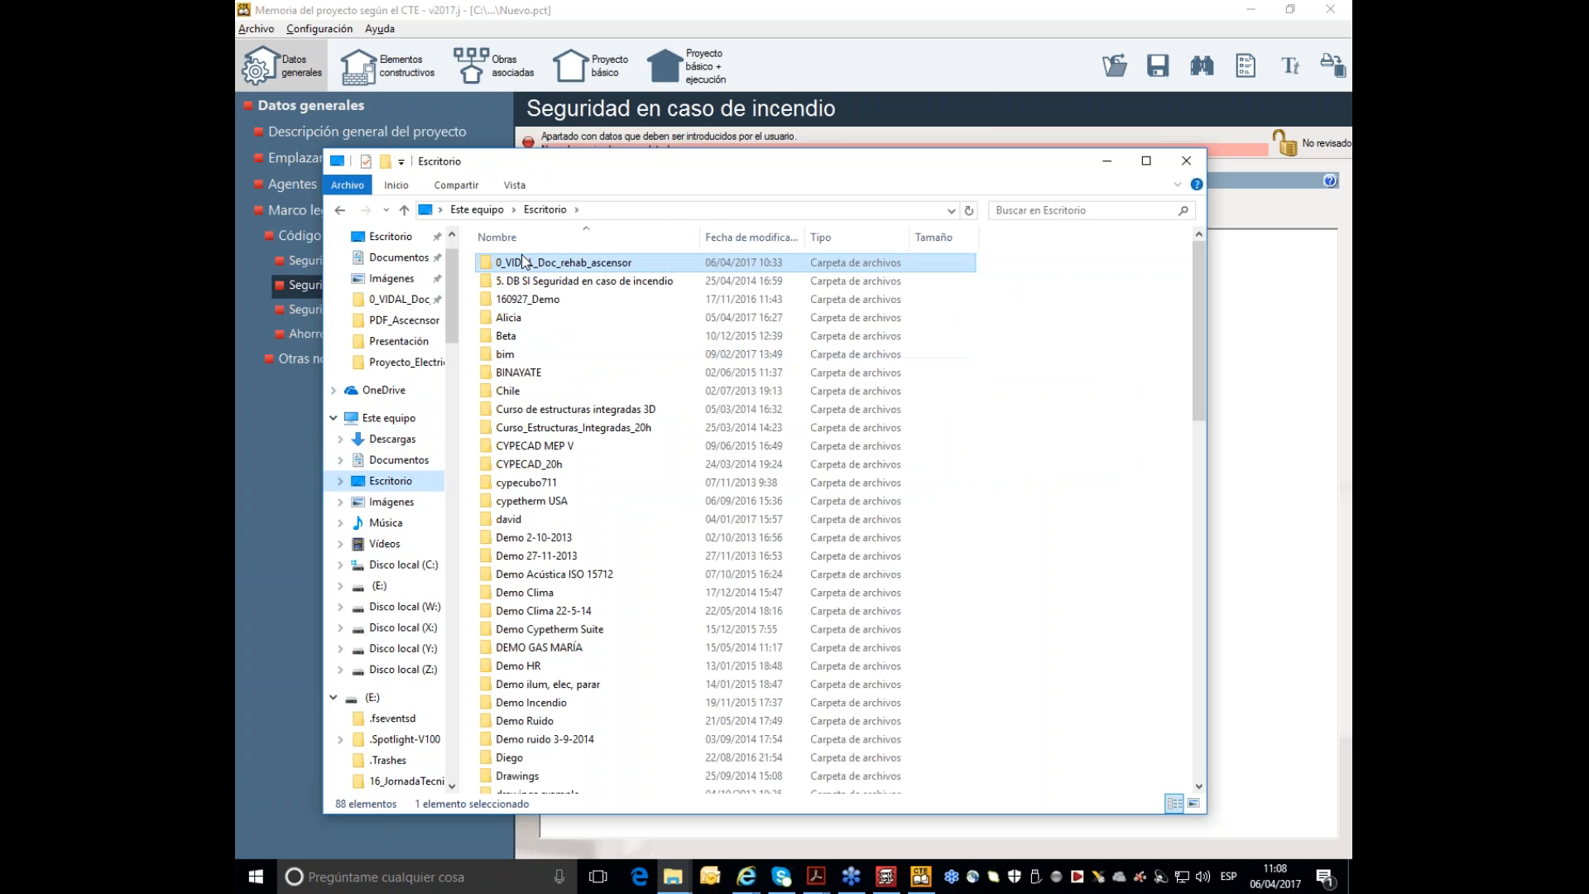
pyautogui.doubleClick(546, 262)
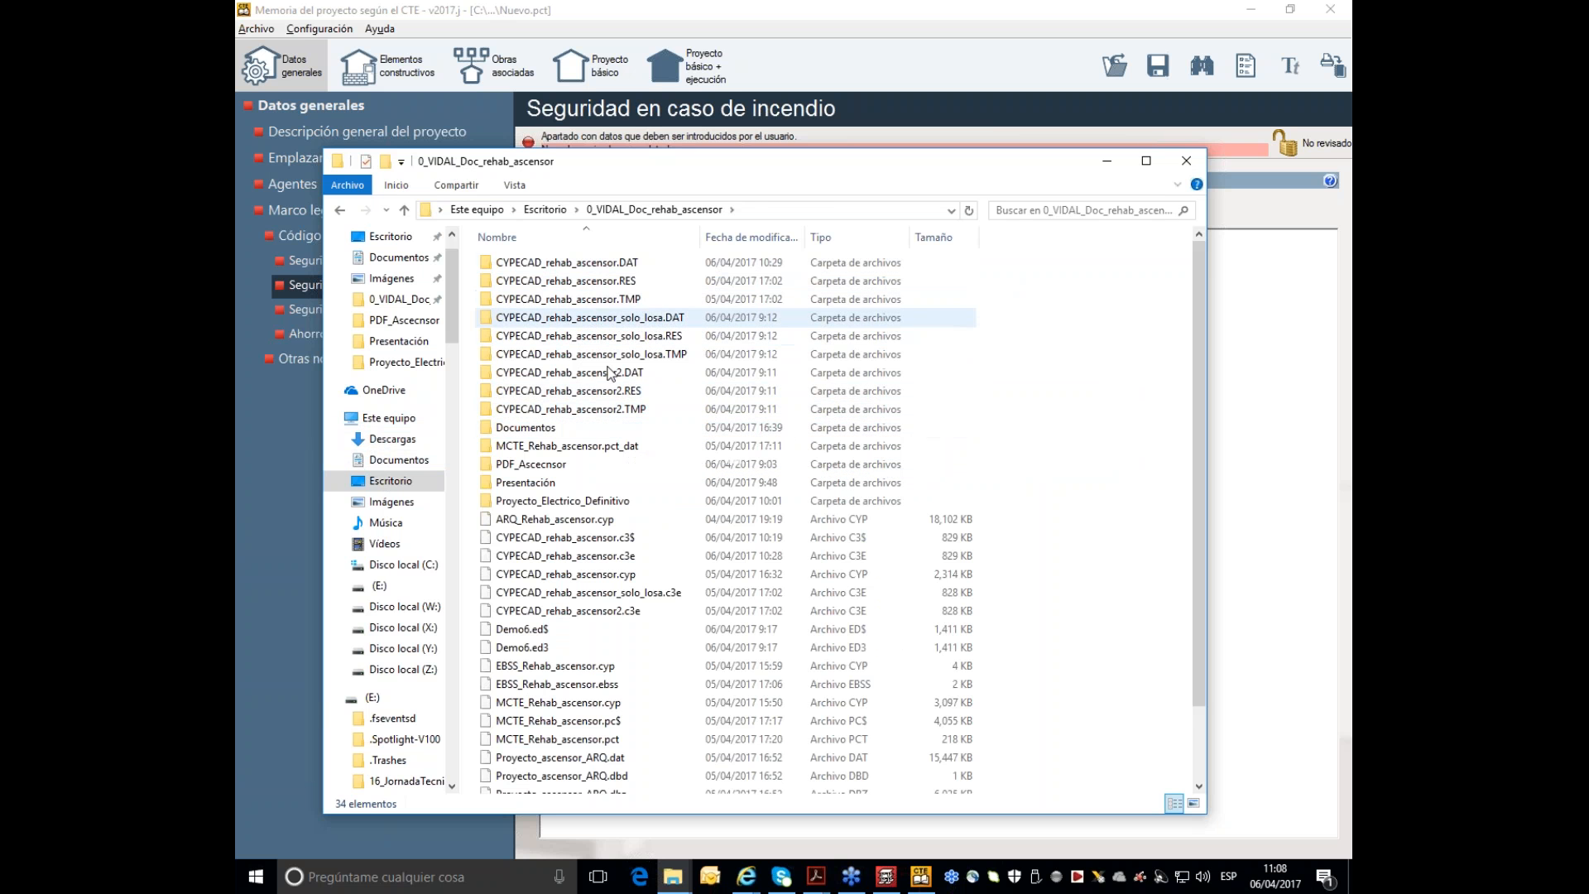
pyautogui.click(606, 483)
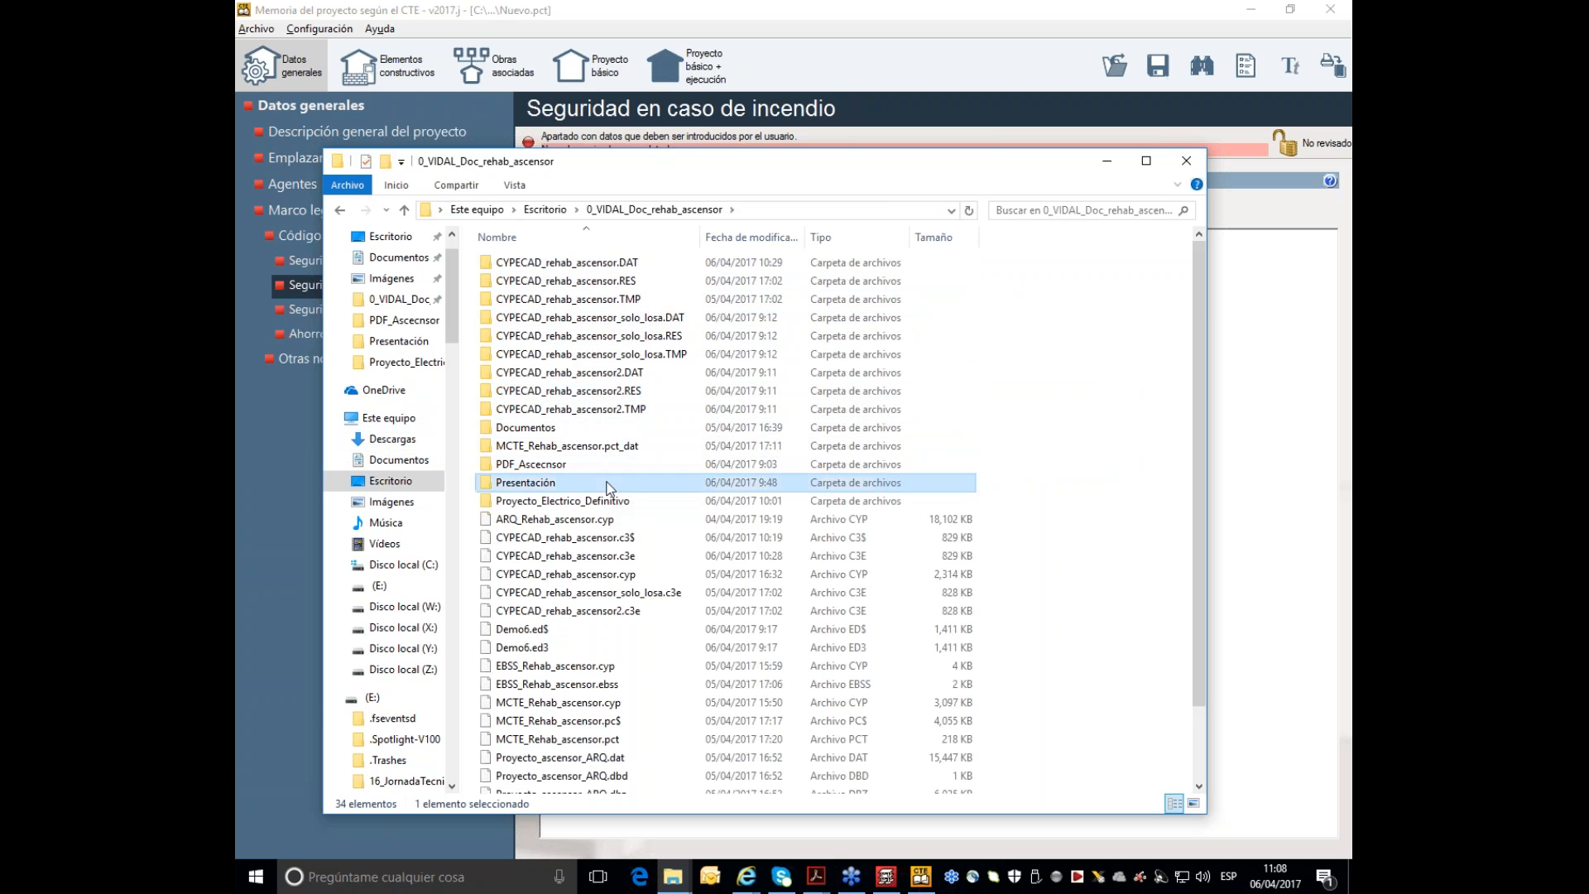
pyautogui.doubleClick(607, 484)
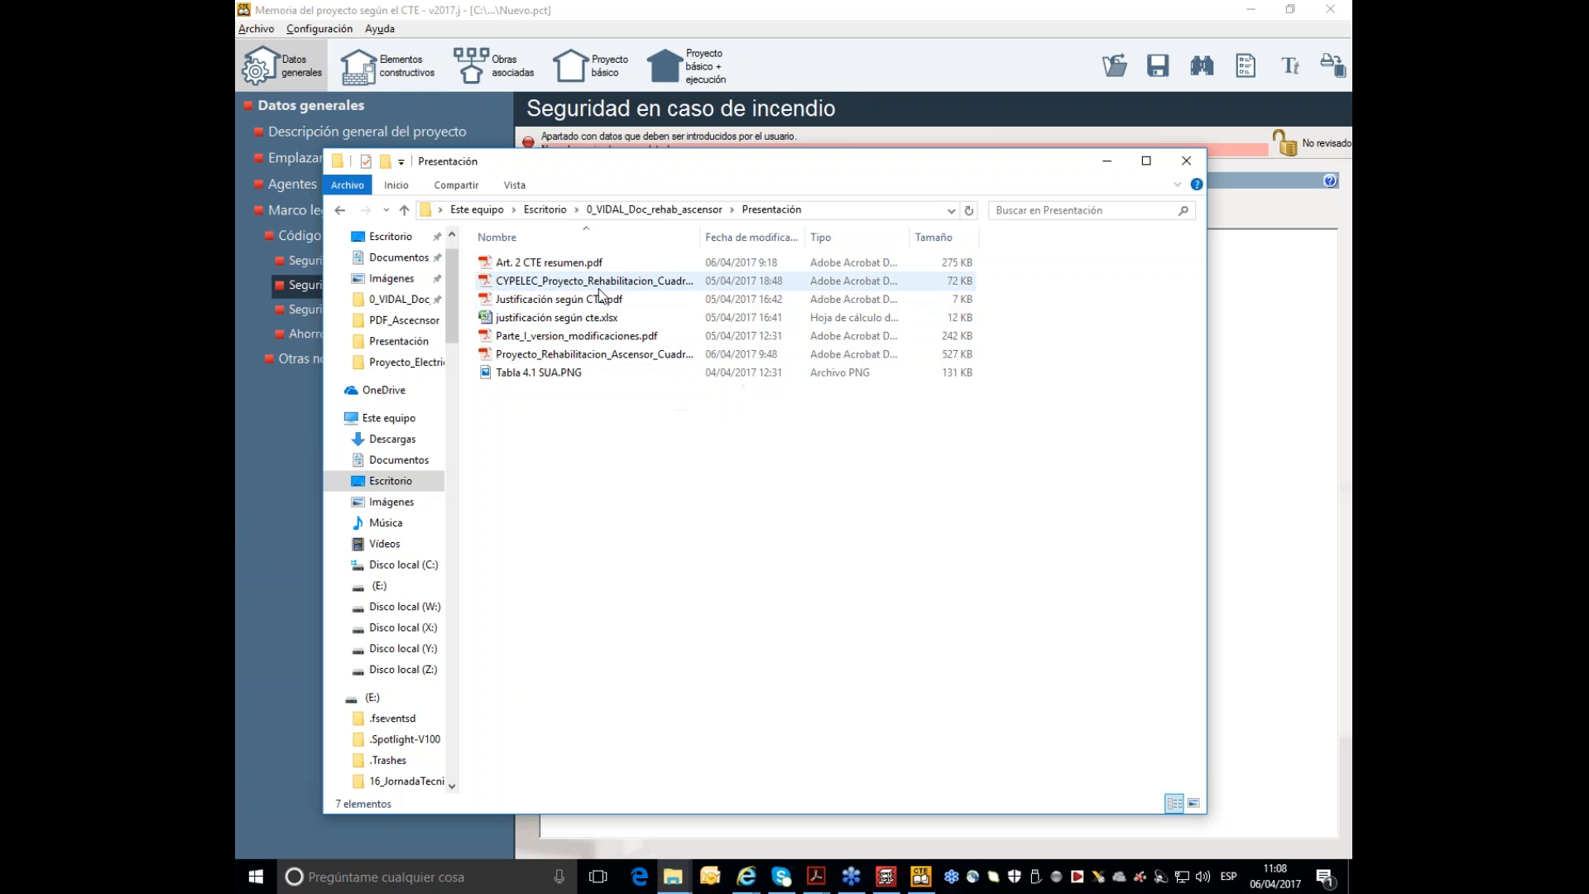
pyautogui.doubleClick(600, 285)
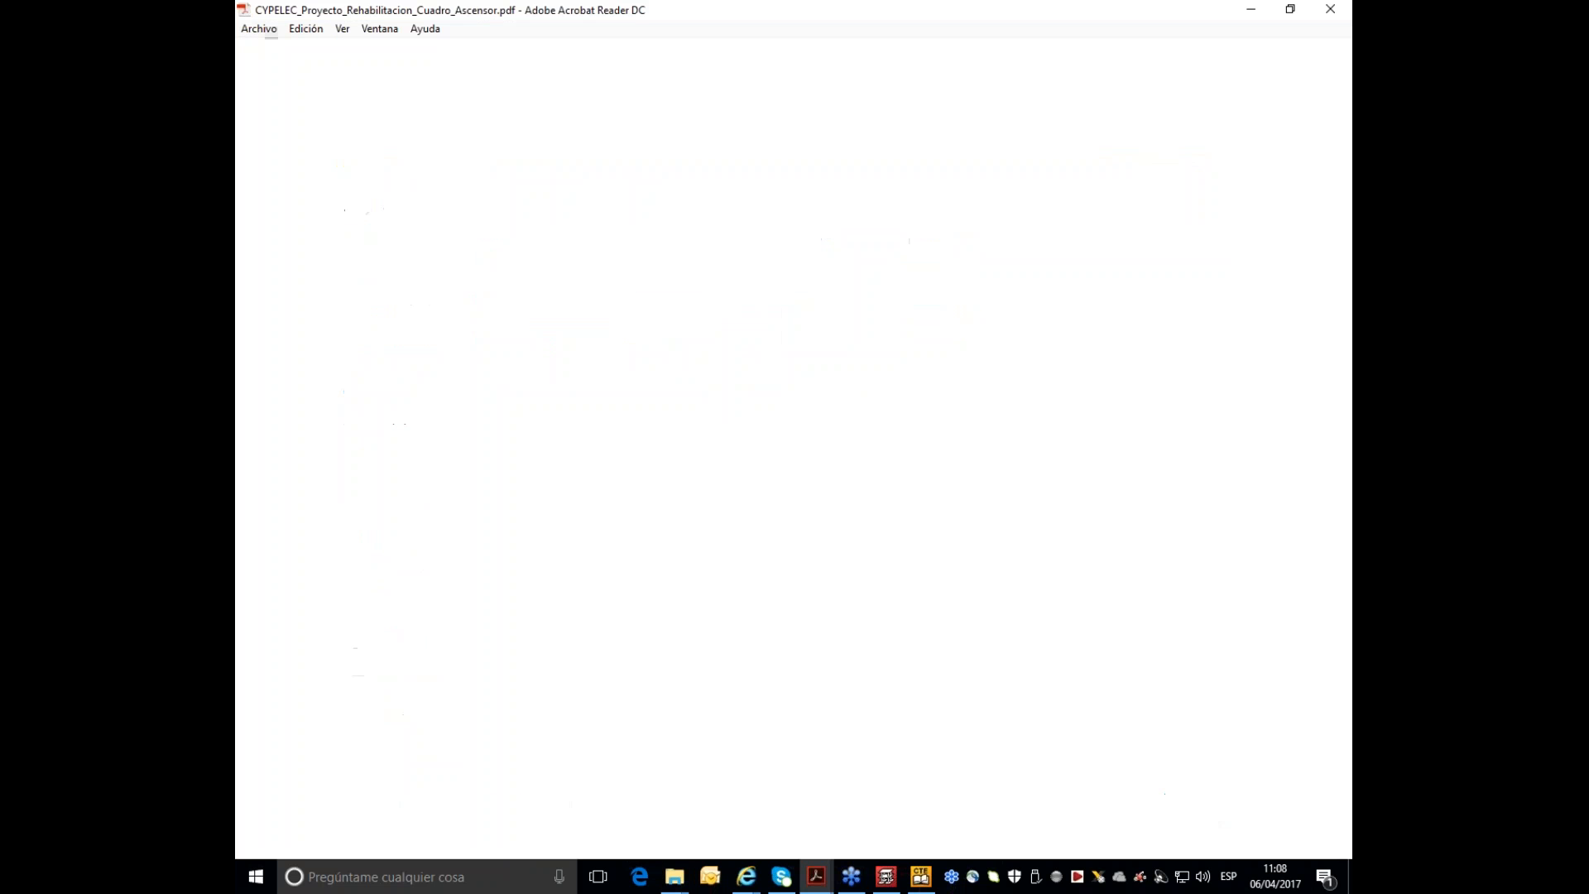
pyautogui.hotkey('alt', 'F4')
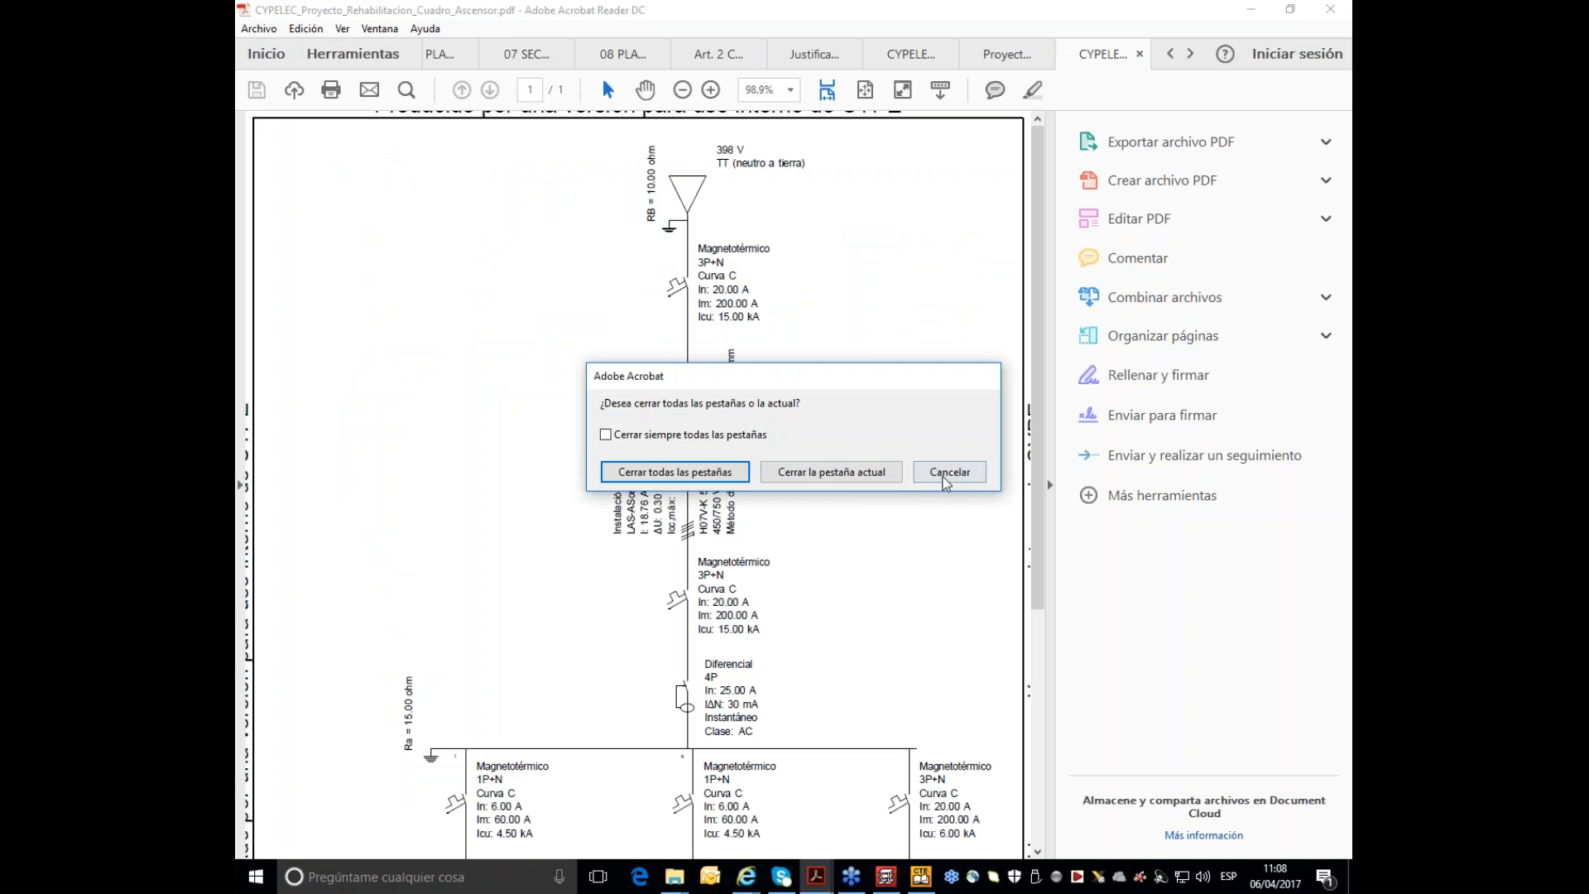
pyautogui.click(947, 471)
pyautogui.click(1251, 10)
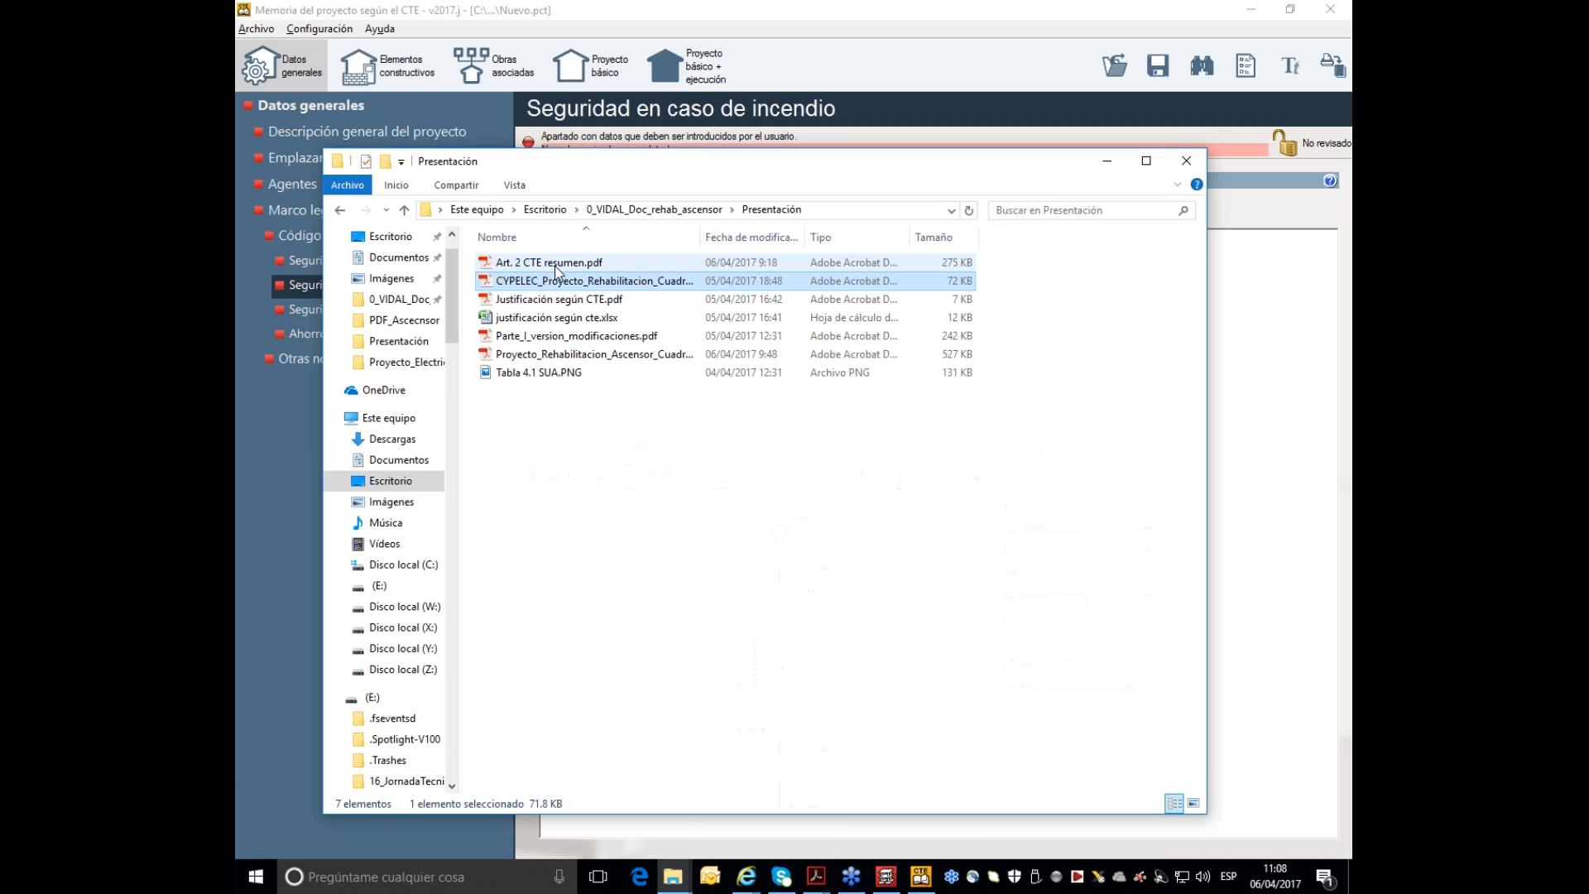
pyautogui.doubleClick(558, 263)
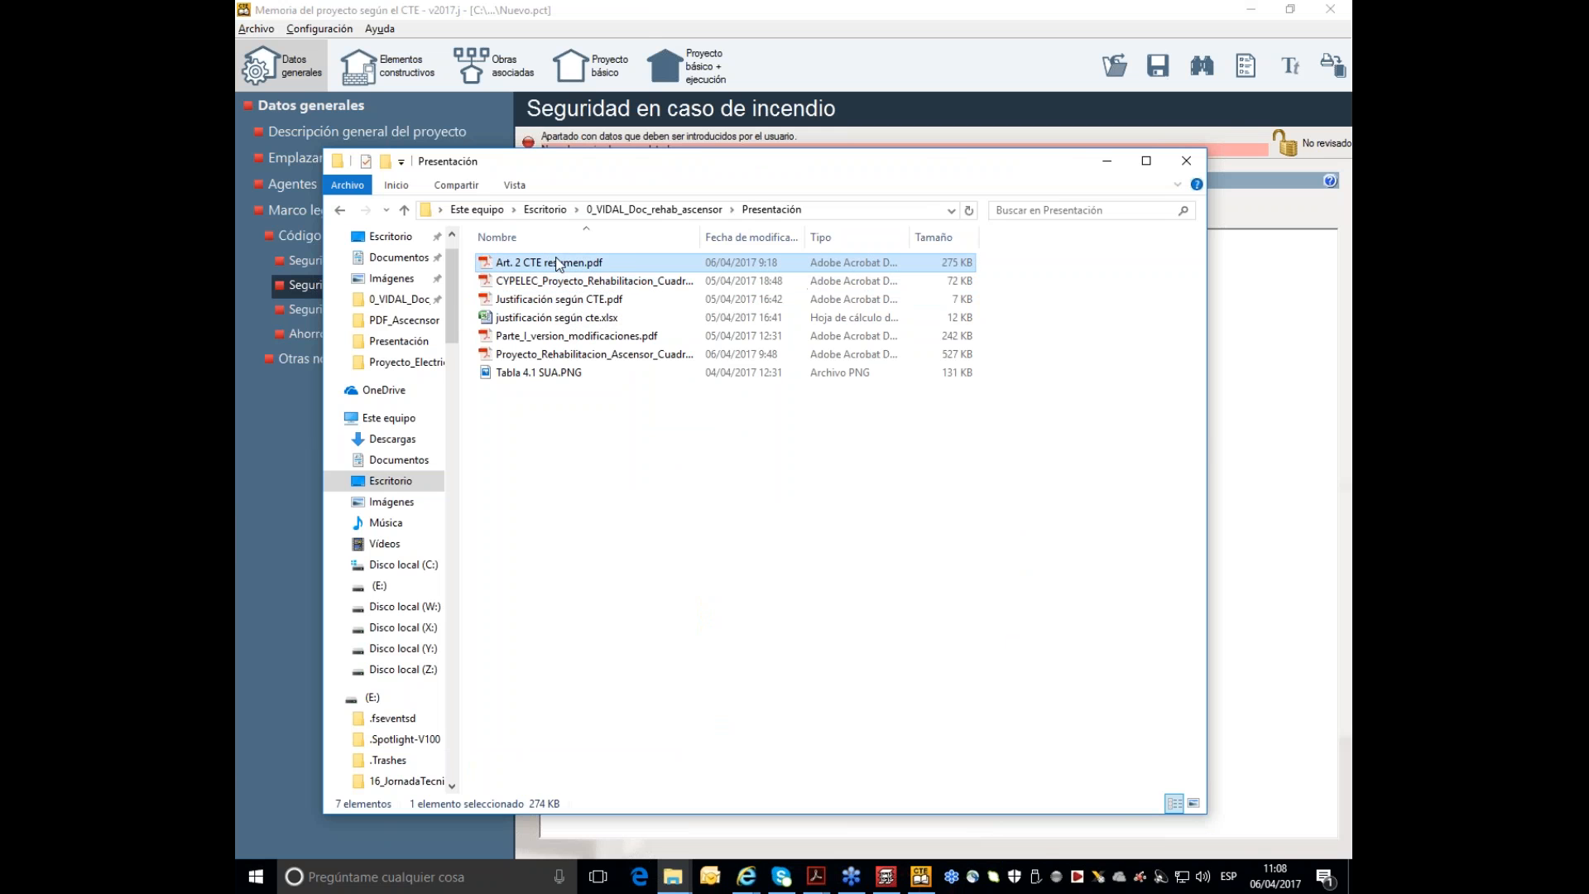
pyautogui.click(1251, 10)
# - Open Tabla 4.1 SUA.PNG and examine the minimum useful stair widths and the note on lifts in existing buildings
pyautogui.click(577, 372)
pyautogui.doubleClick(577, 372)
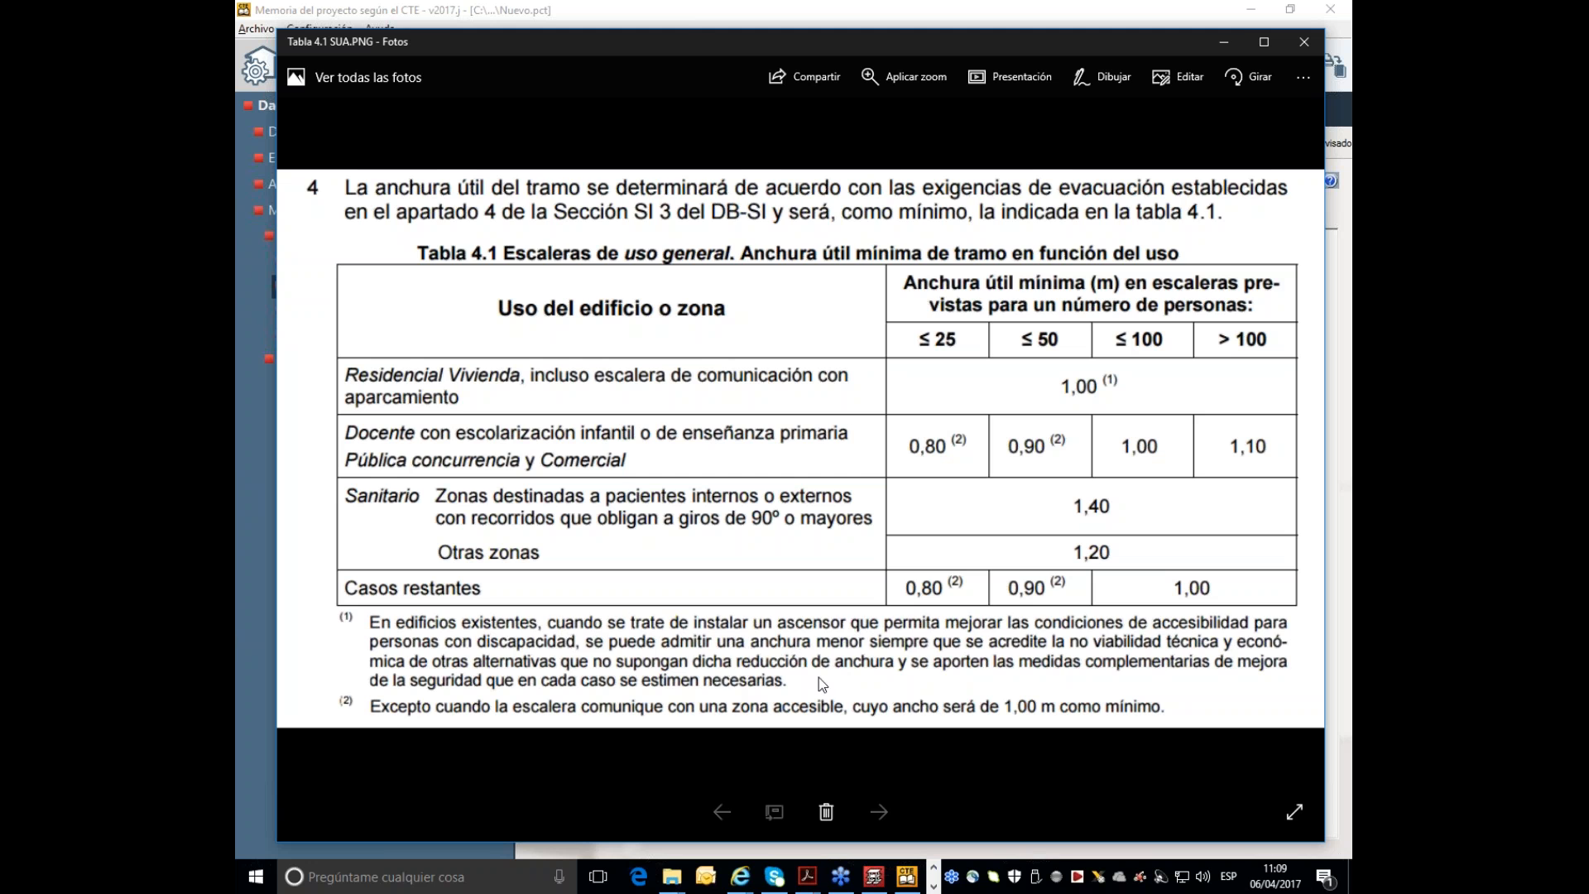
pyautogui.click(1229, 41)
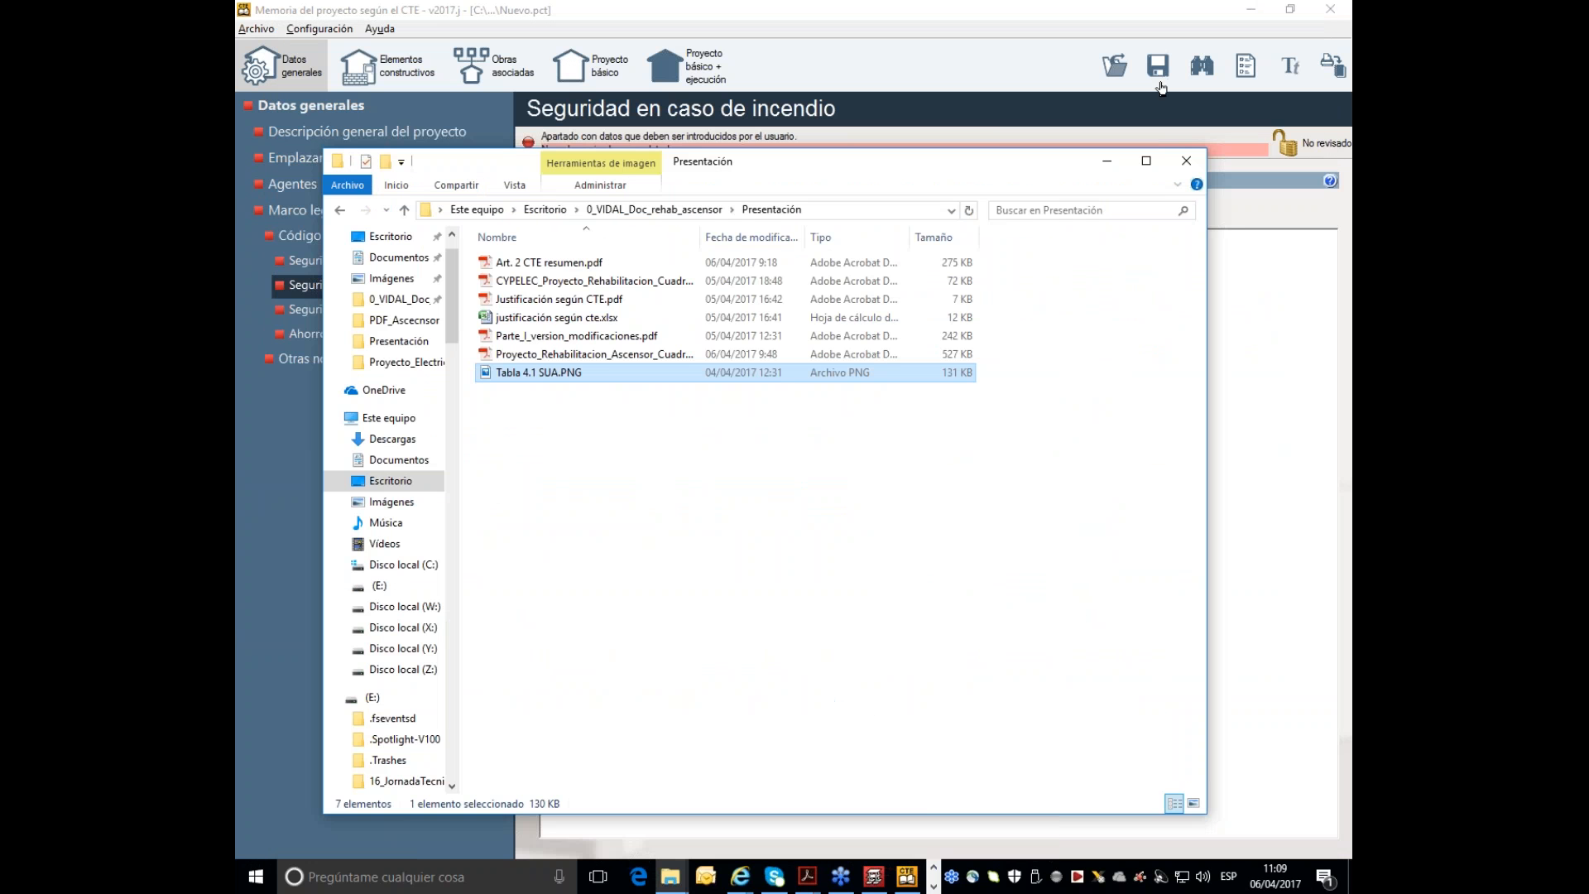
# - Close the Presentación folder window and look through Anejos a la Memoria, Memoria descriptiva and section 1.1 under Proyecto básico + ejecución
pyautogui.click(1187, 158)
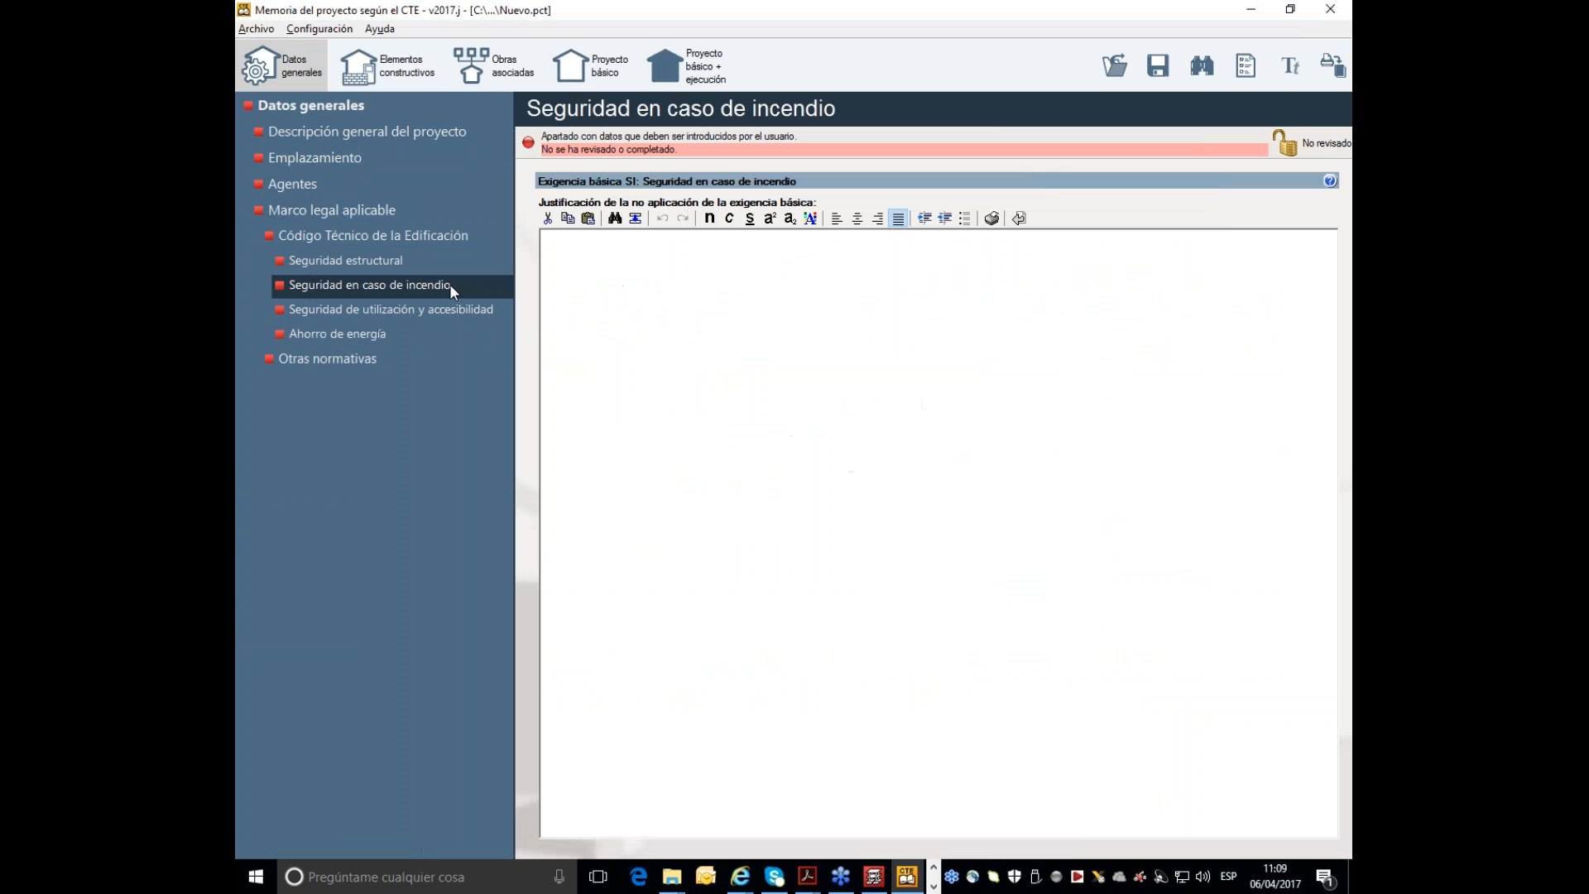
pyautogui.click(370, 238)
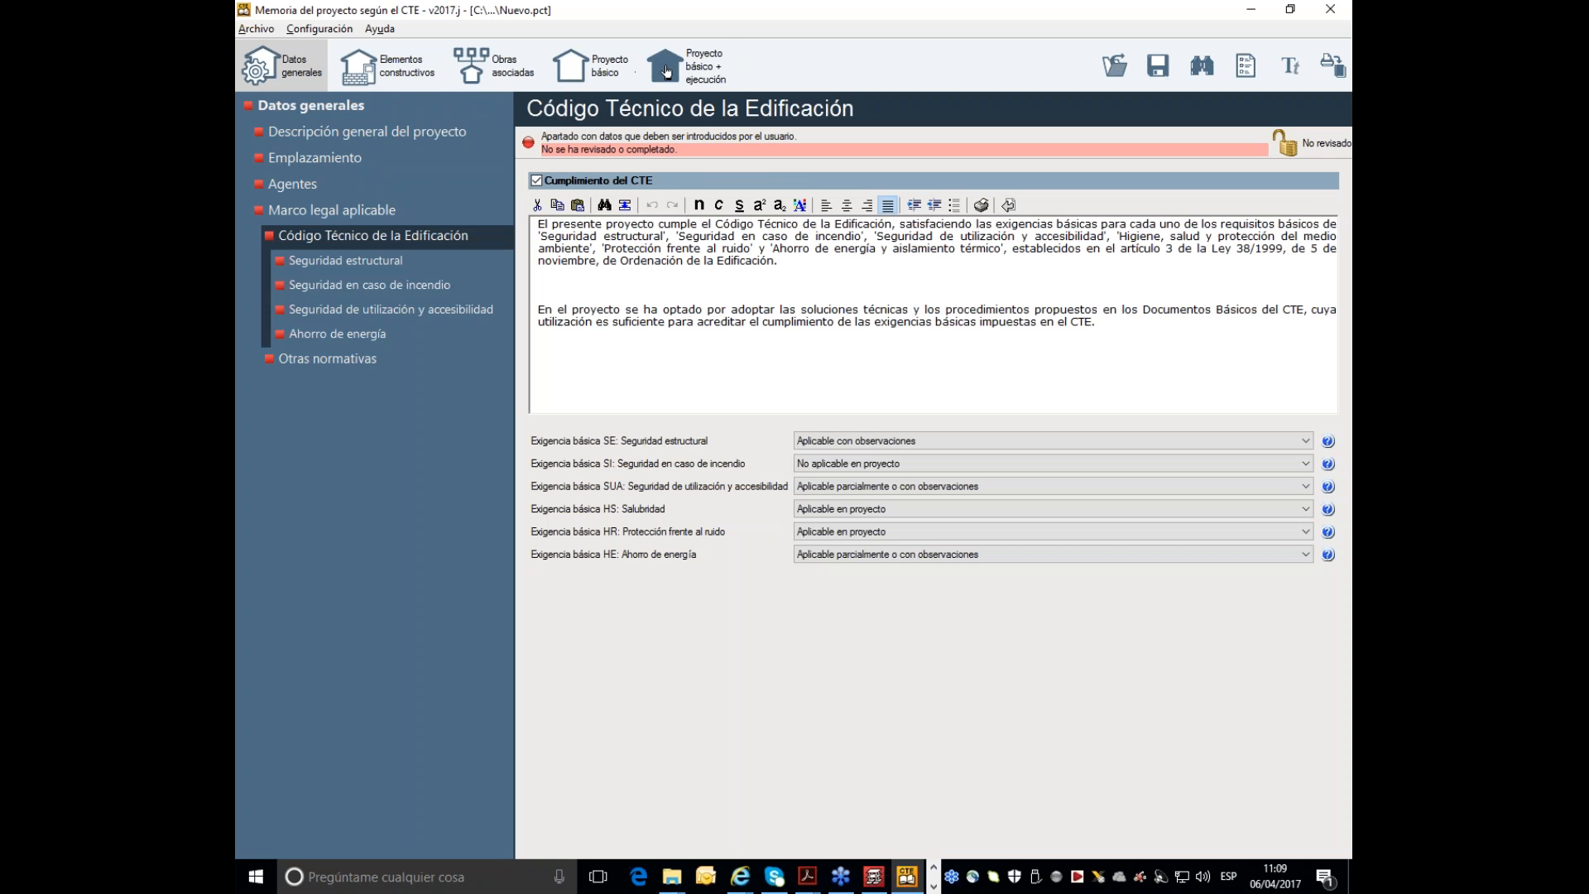
pyautogui.click(686, 68)
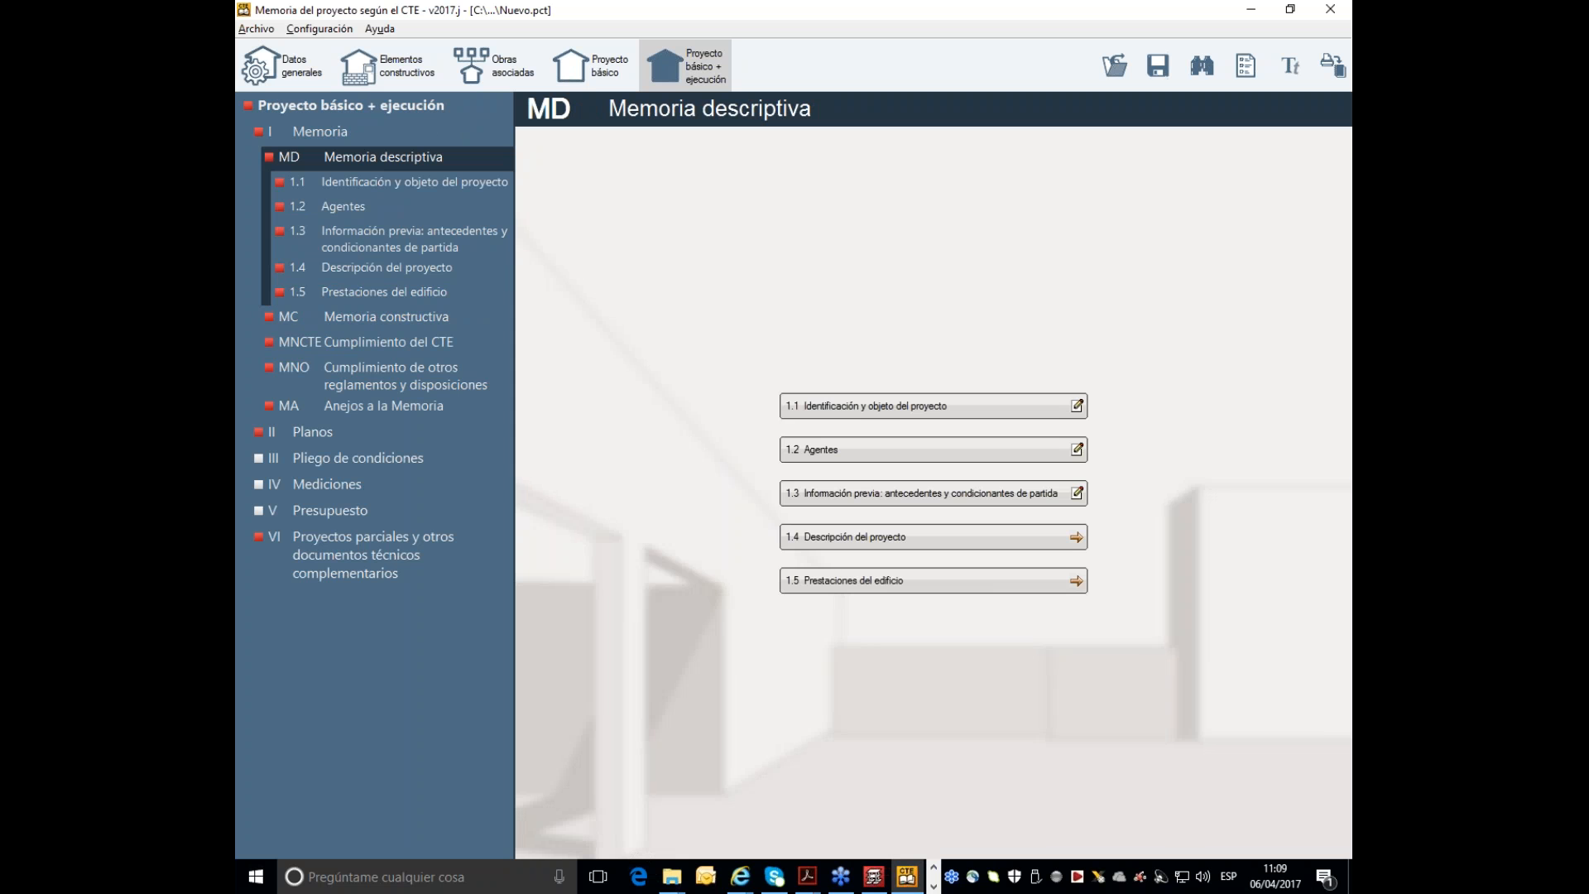
pyautogui.click(329, 412)
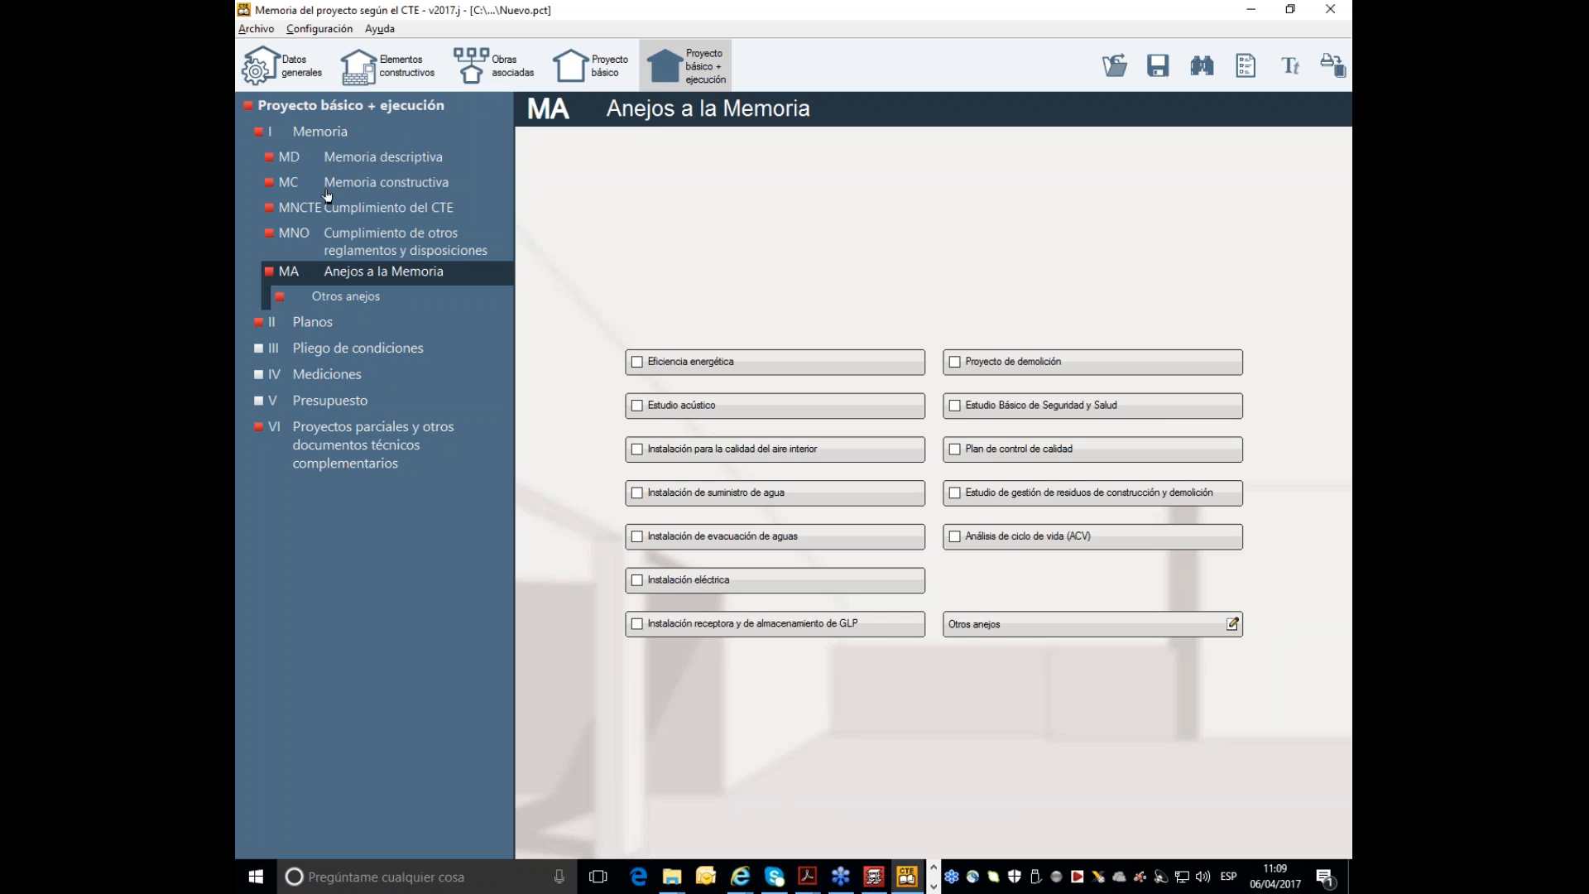
pyautogui.click(372, 161)
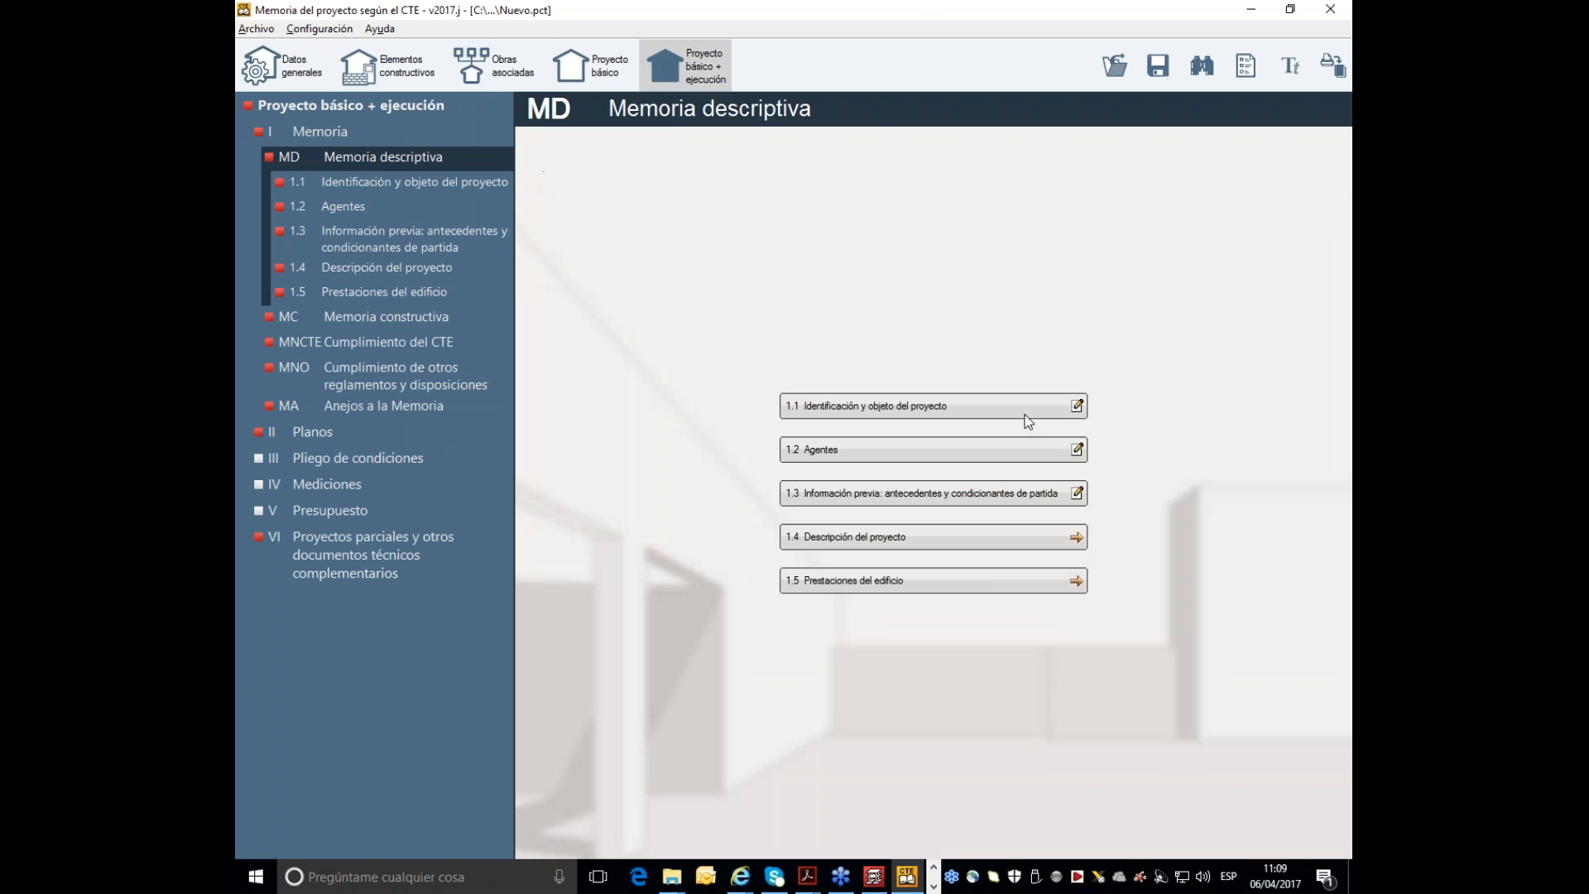
pyautogui.click(972, 411)
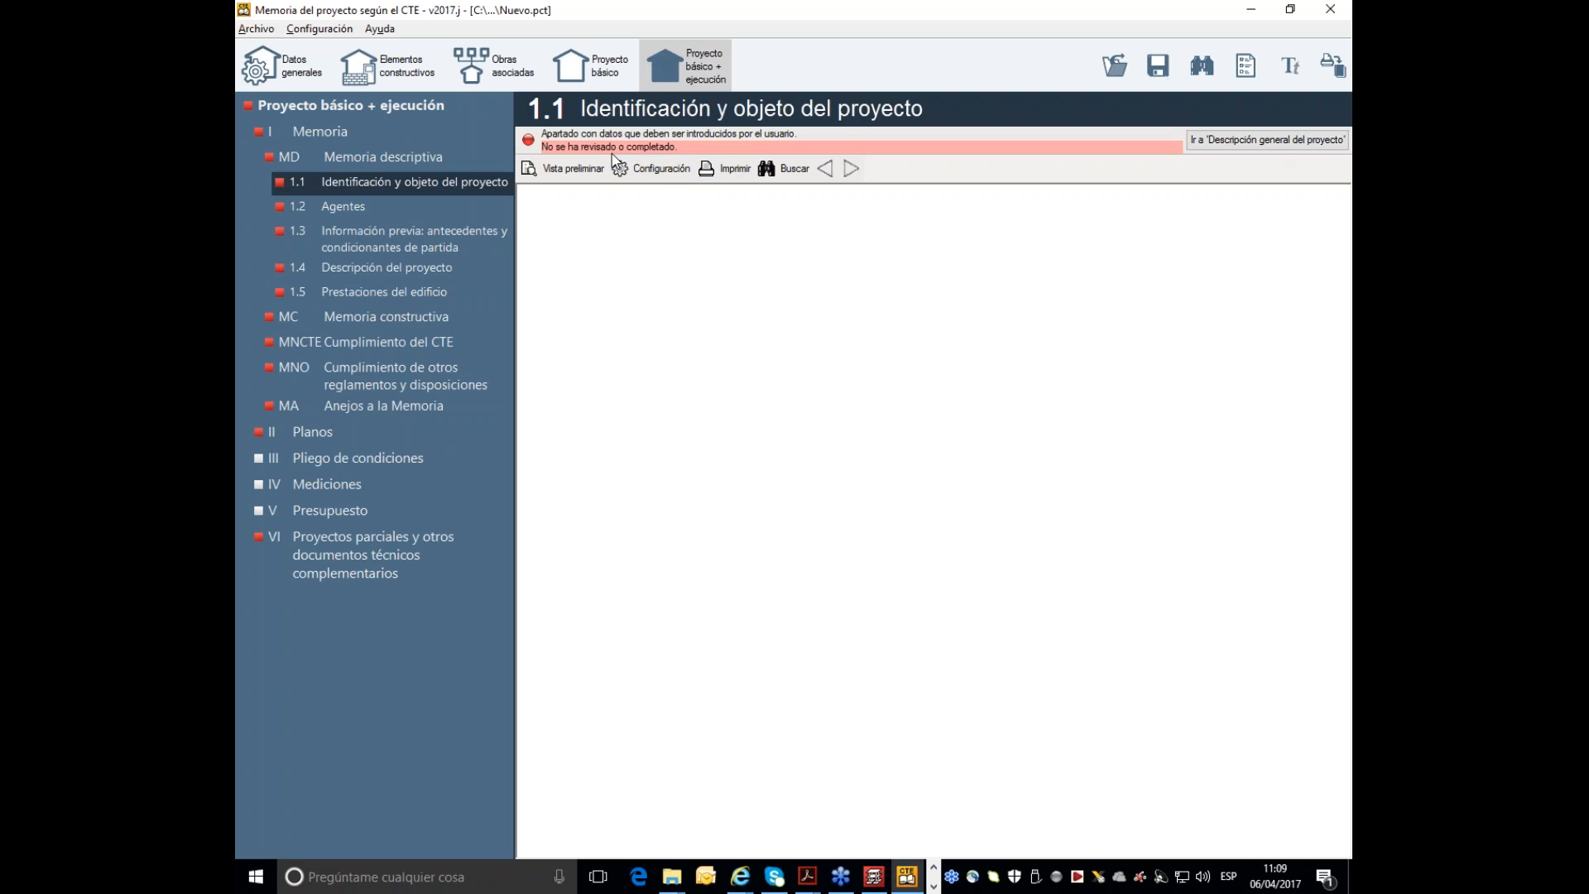
# - Open the existing project MCTE_Rehab_ascensor from the lift rehabilitation documents folder on the desktop
pyautogui.click(257, 29)
pyautogui.click(289, 72)
pyautogui.click(791, 471)
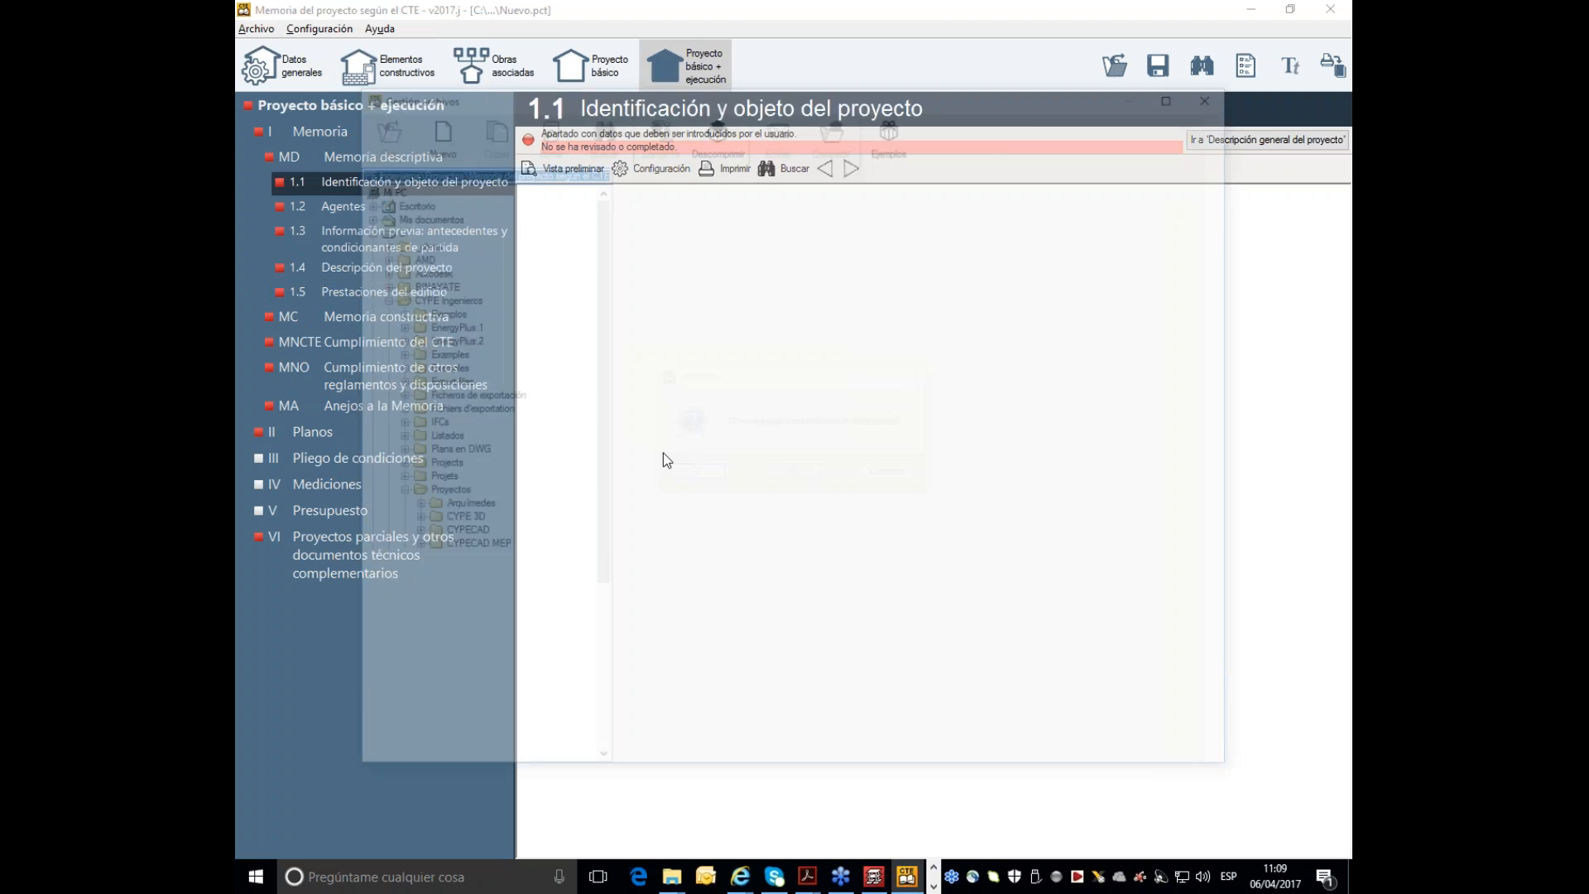
pyautogui.click(403, 199)
pyautogui.click(447, 199)
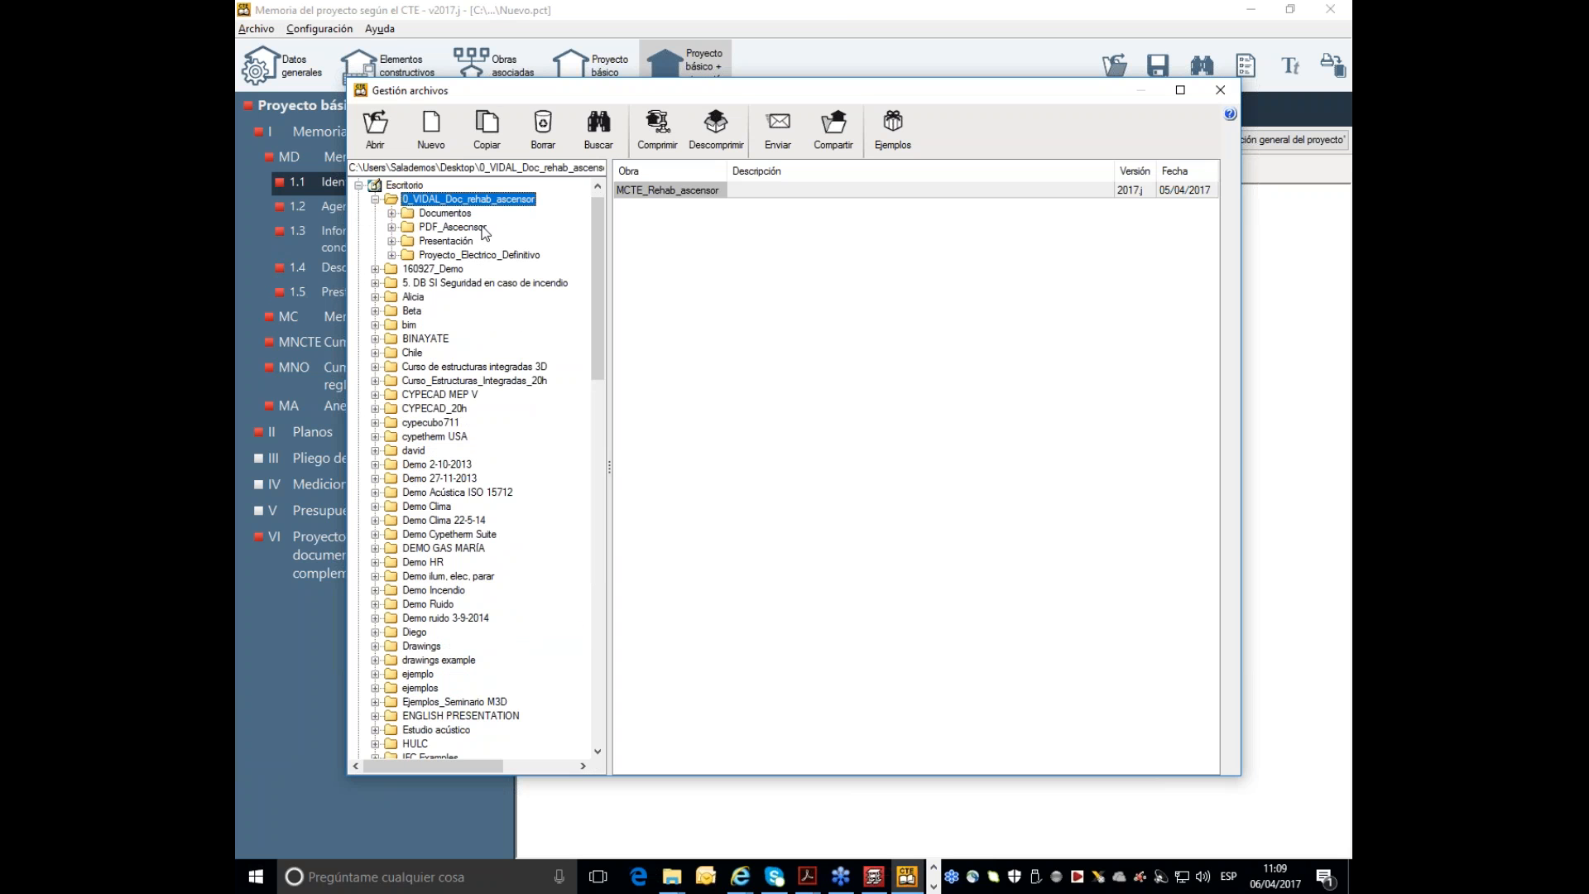
pyautogui.click(444, 214)
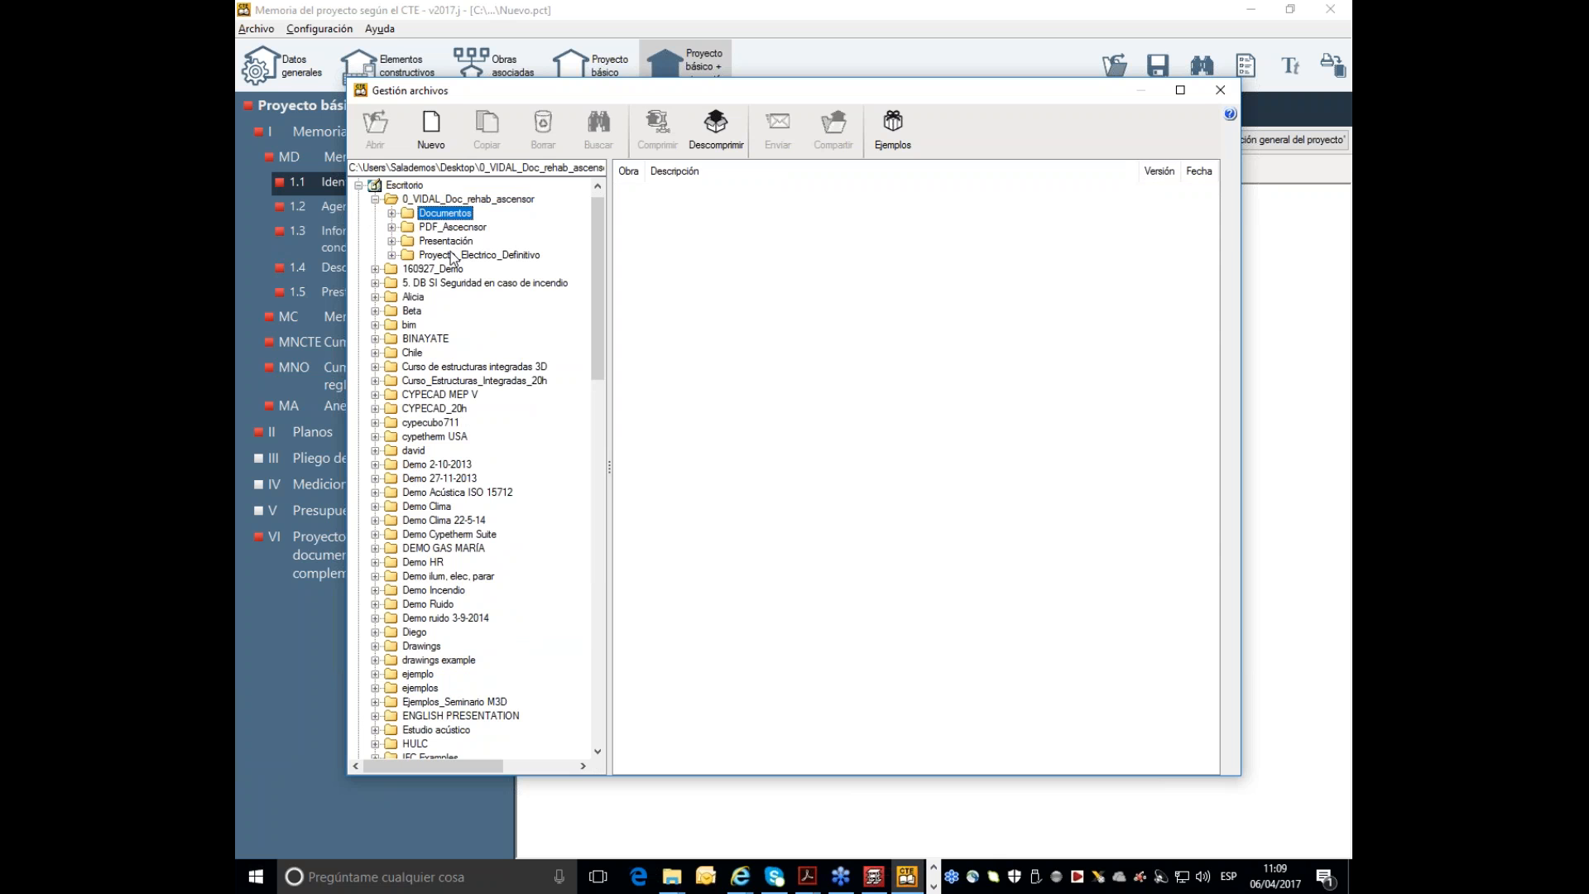
pyautogui.click(446, 200)
pyautogui.doubleClick(692, 200)
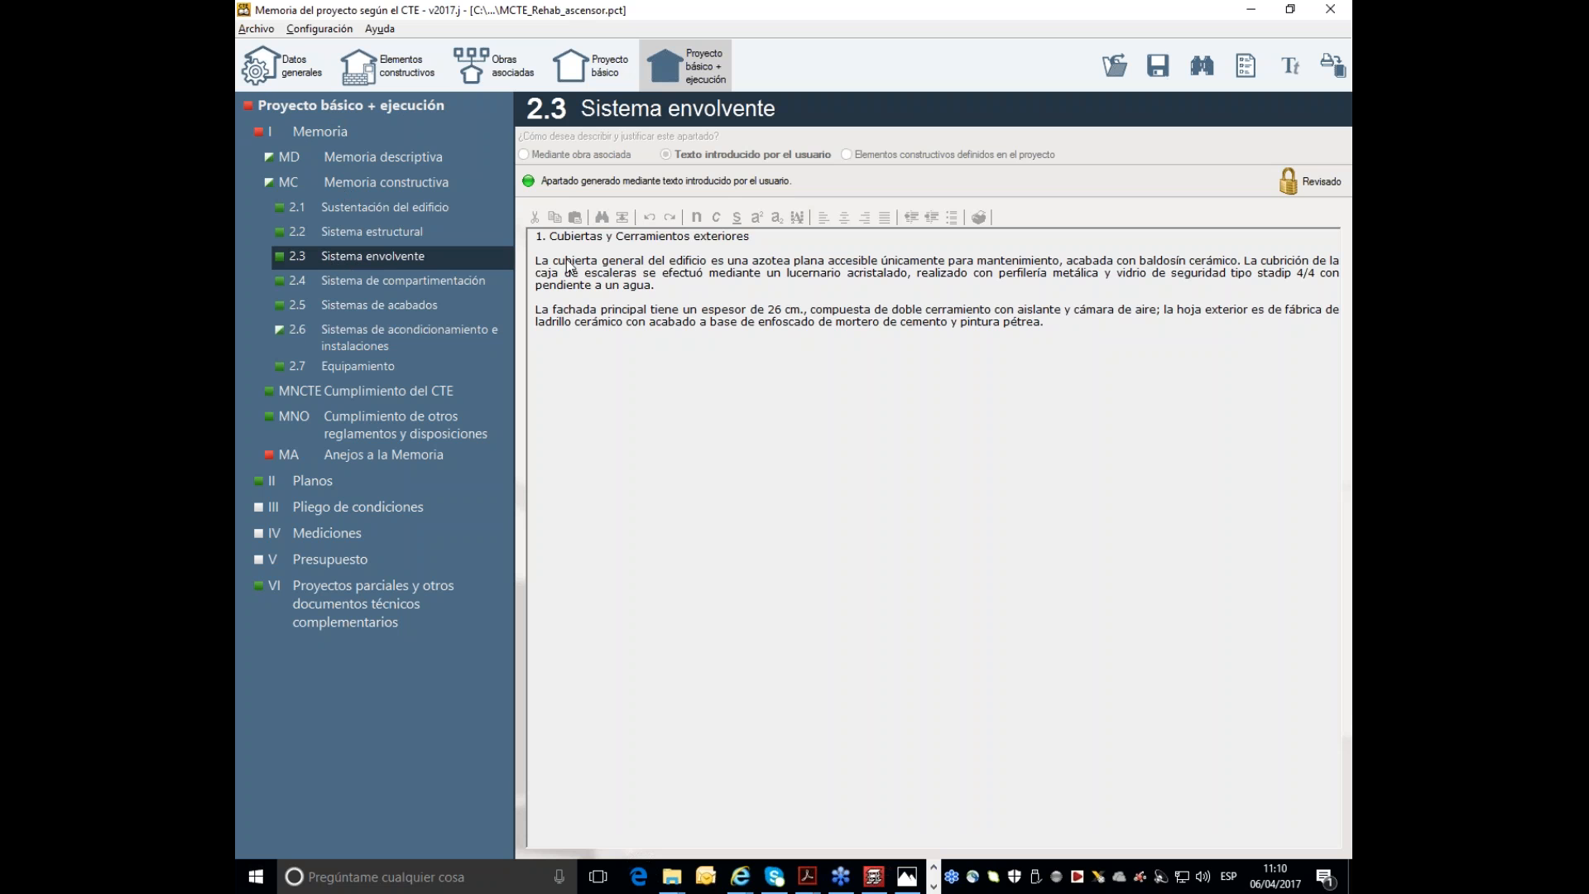
# - Mark section 2.3 Sistema envolvente as No revisado, select its description text and check the project's Elementos constructivos
pyautogui.click(1291, 183)
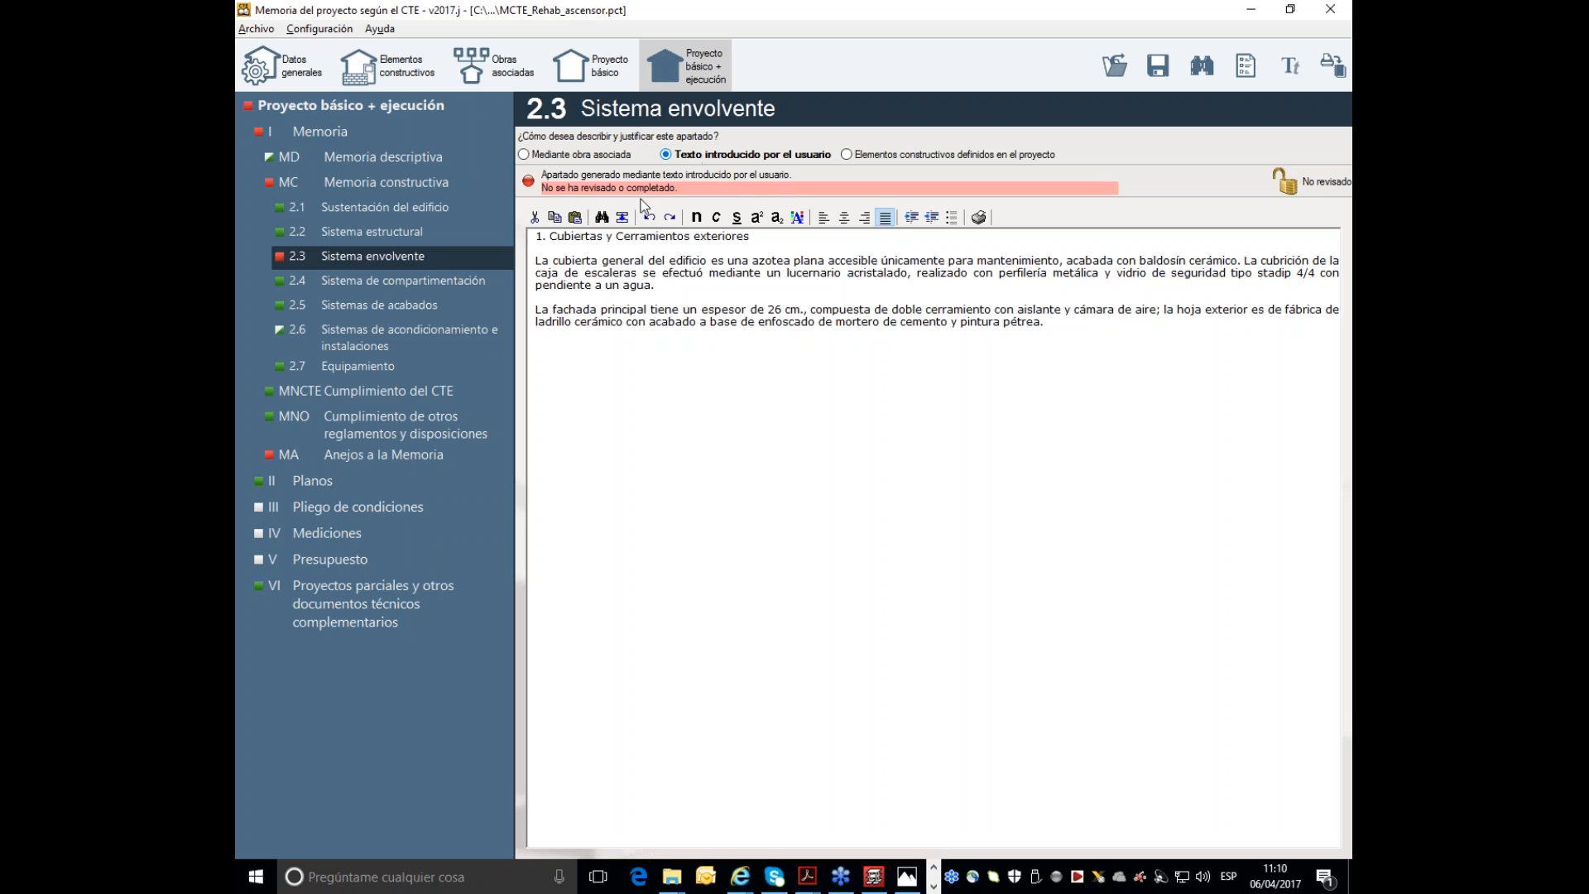
pyautogui.moveTo(1158, 329); pyautogui.dragTo(461, 231)
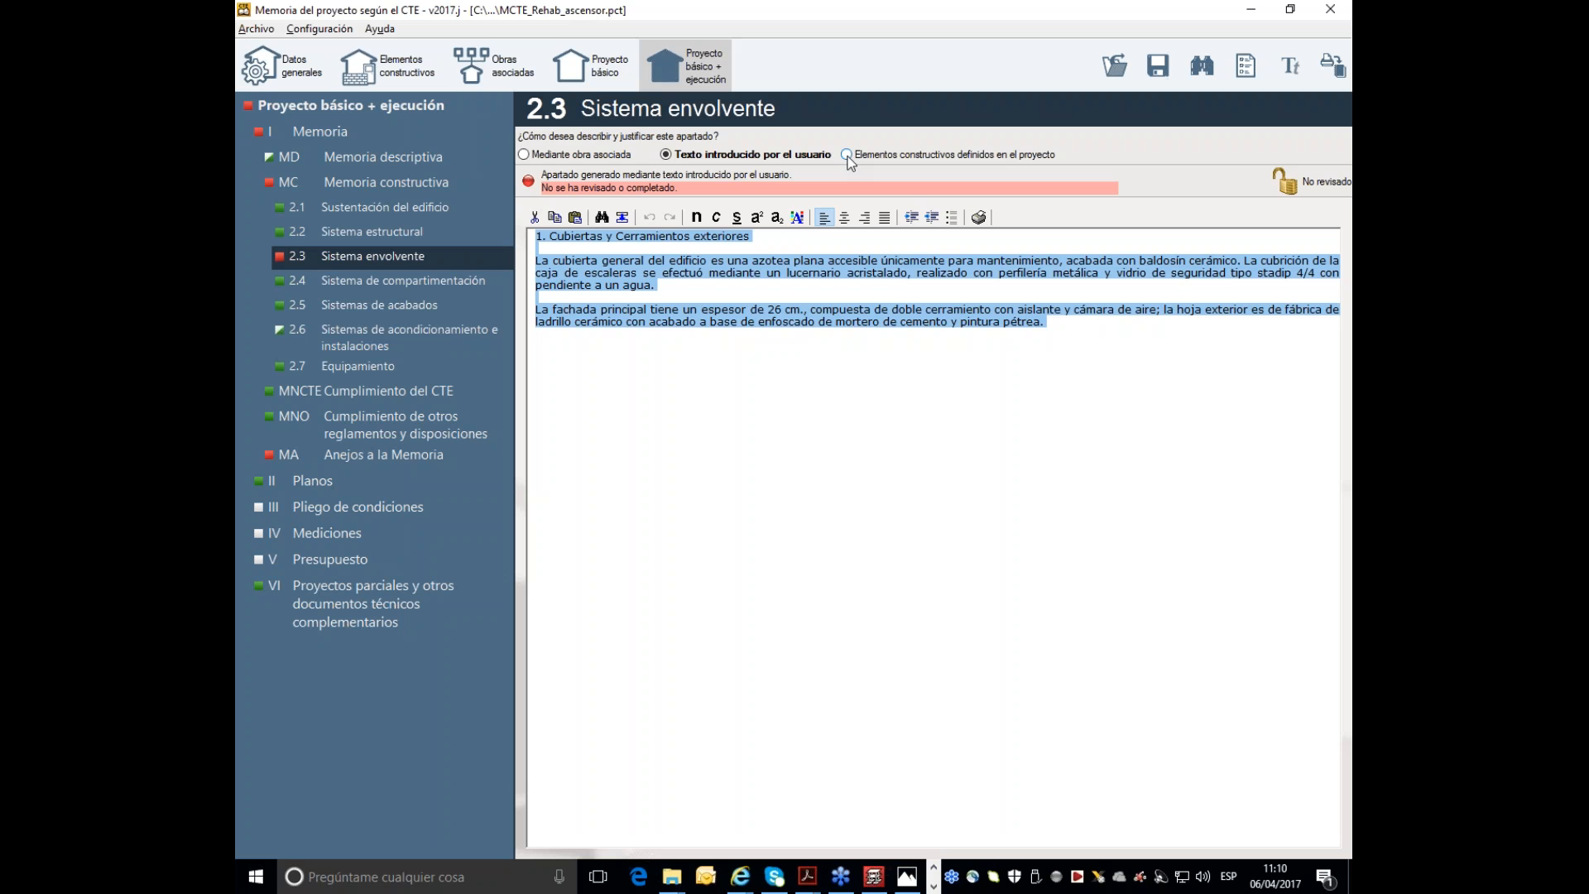
pyautogui.click(398, 78)
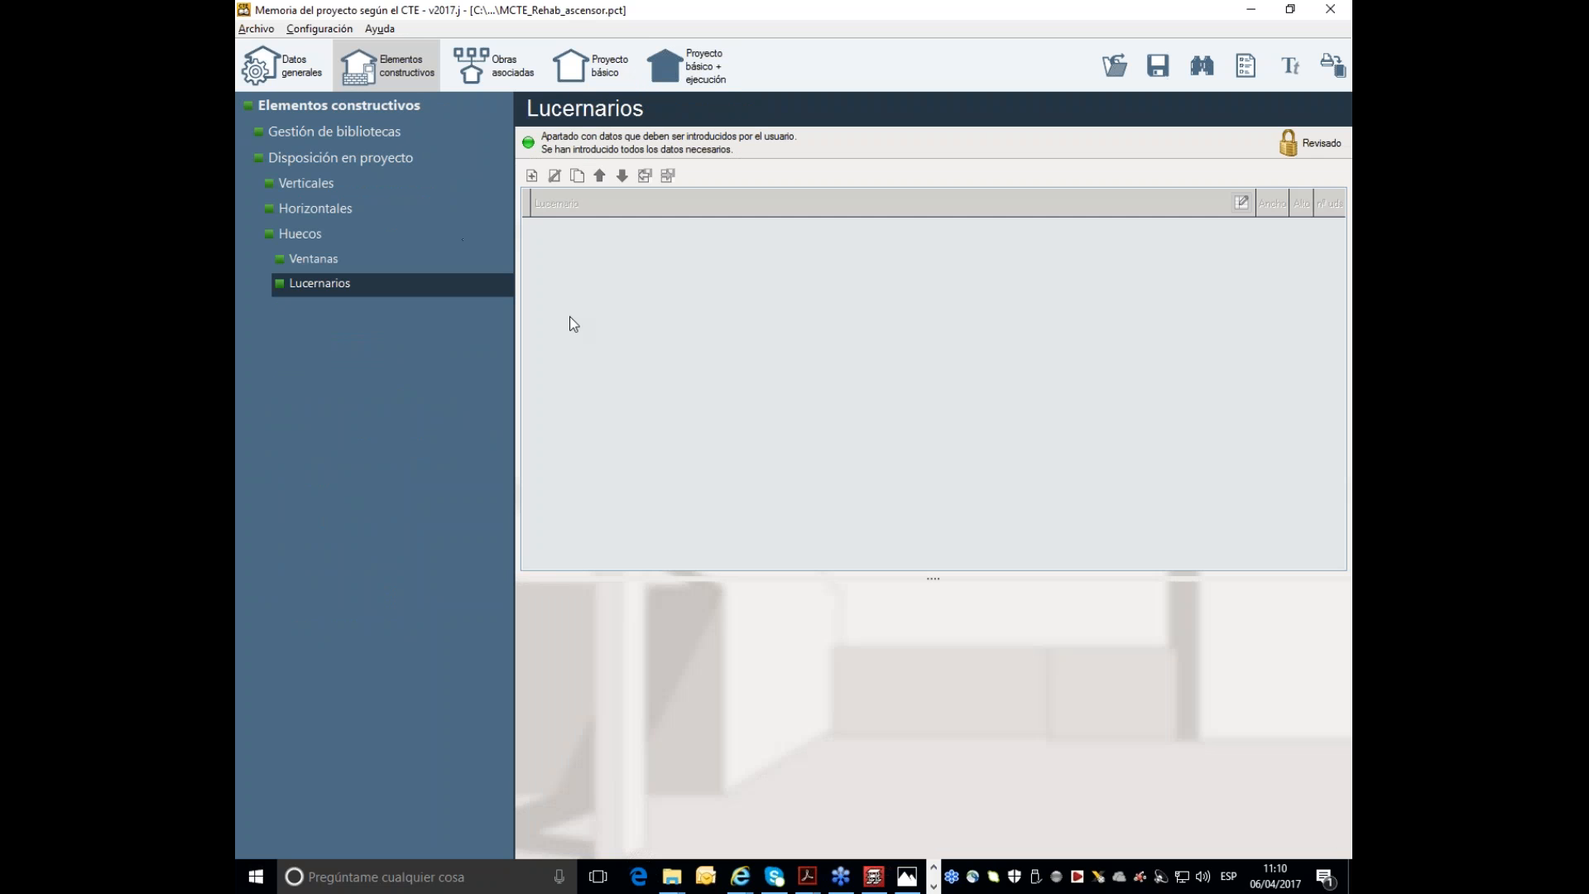
pyautogui.click(685, 66)
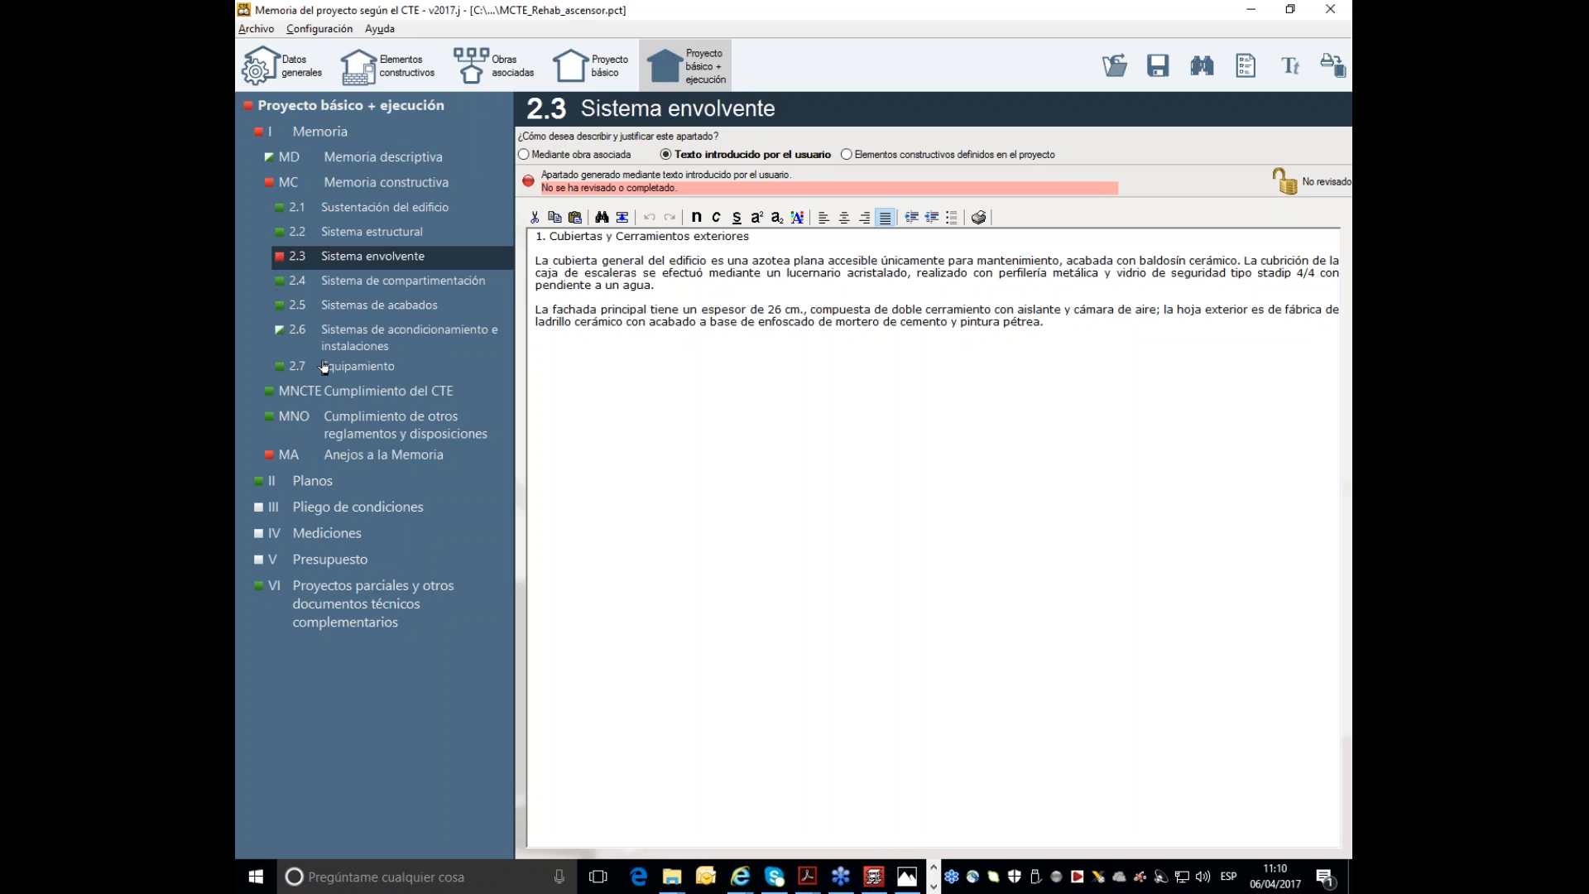
# - Open the associated-work selection for section 3.1 Seguridad estructural and examine how a CYPECAD file is linked to it
pyautogui.click(349, 396)
pyautogui.click(364, 235)
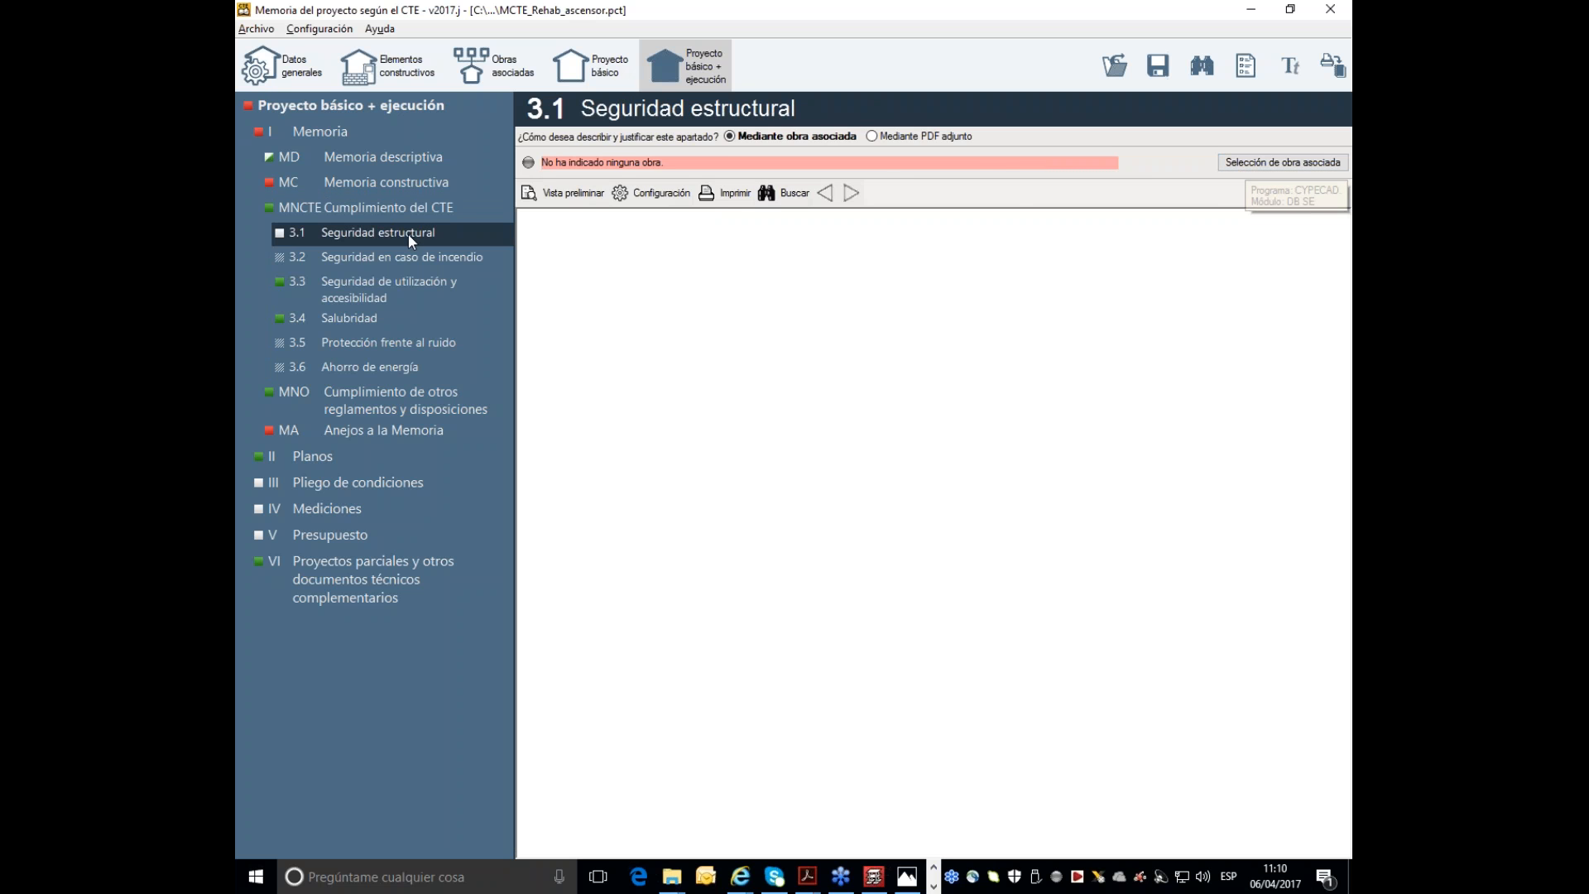
pyautogui.click(1242, 165)
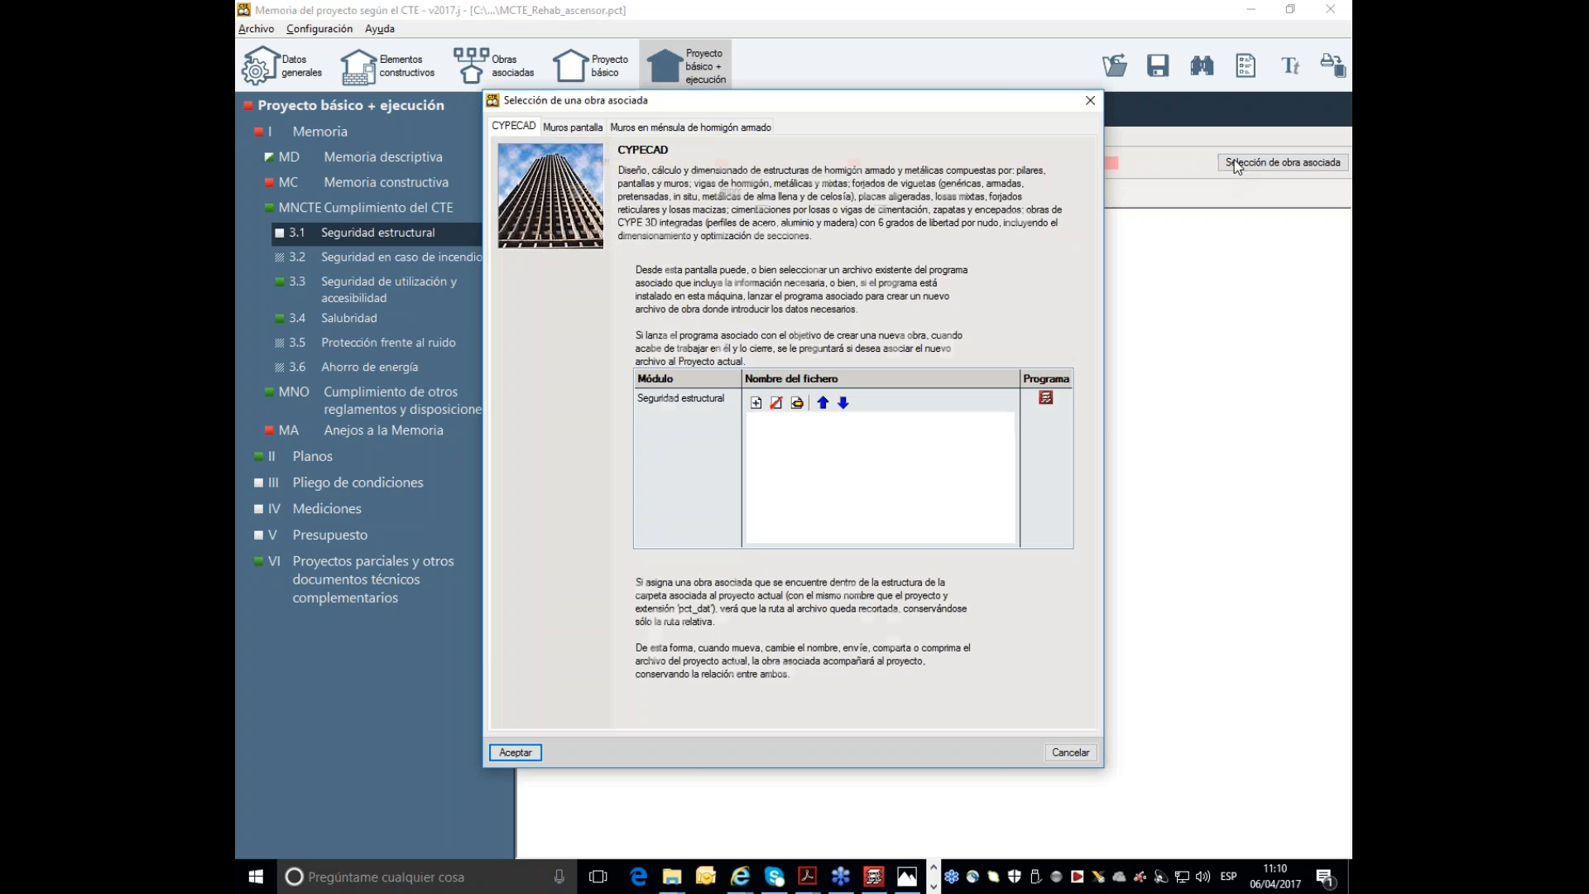
pyautogui.click(1047, 404)
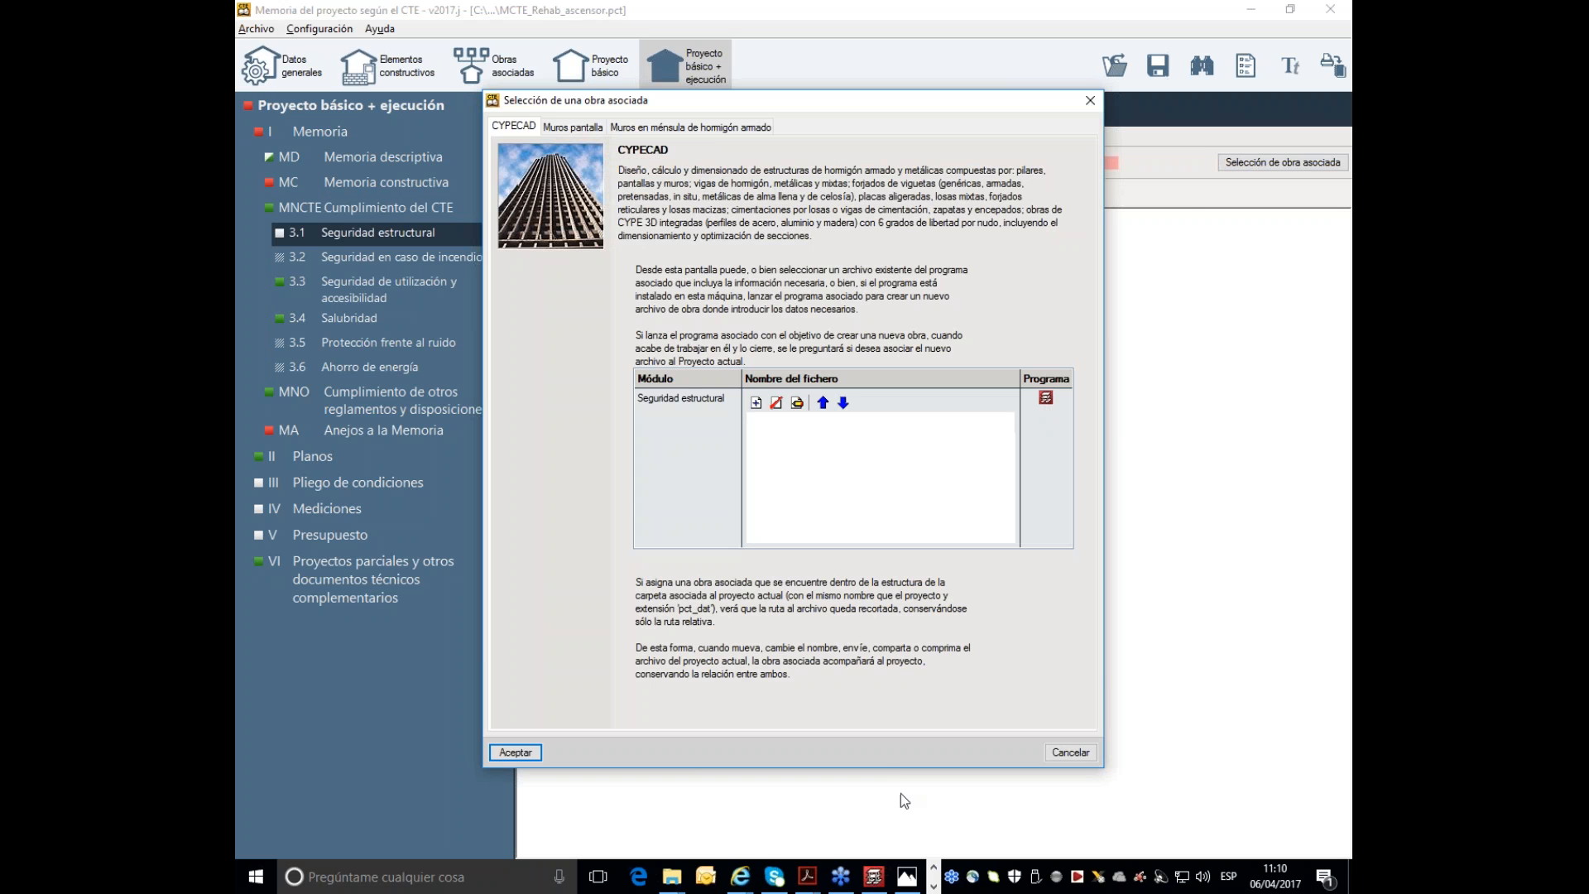
# - Switch to Justificación según CTE.pdf in Adobe Acrobat Reader and examine which justification methods apply to the report sections, especially DB-SE, DB-SI and DB-SUA
pyautogui.moveTo(819, 869)
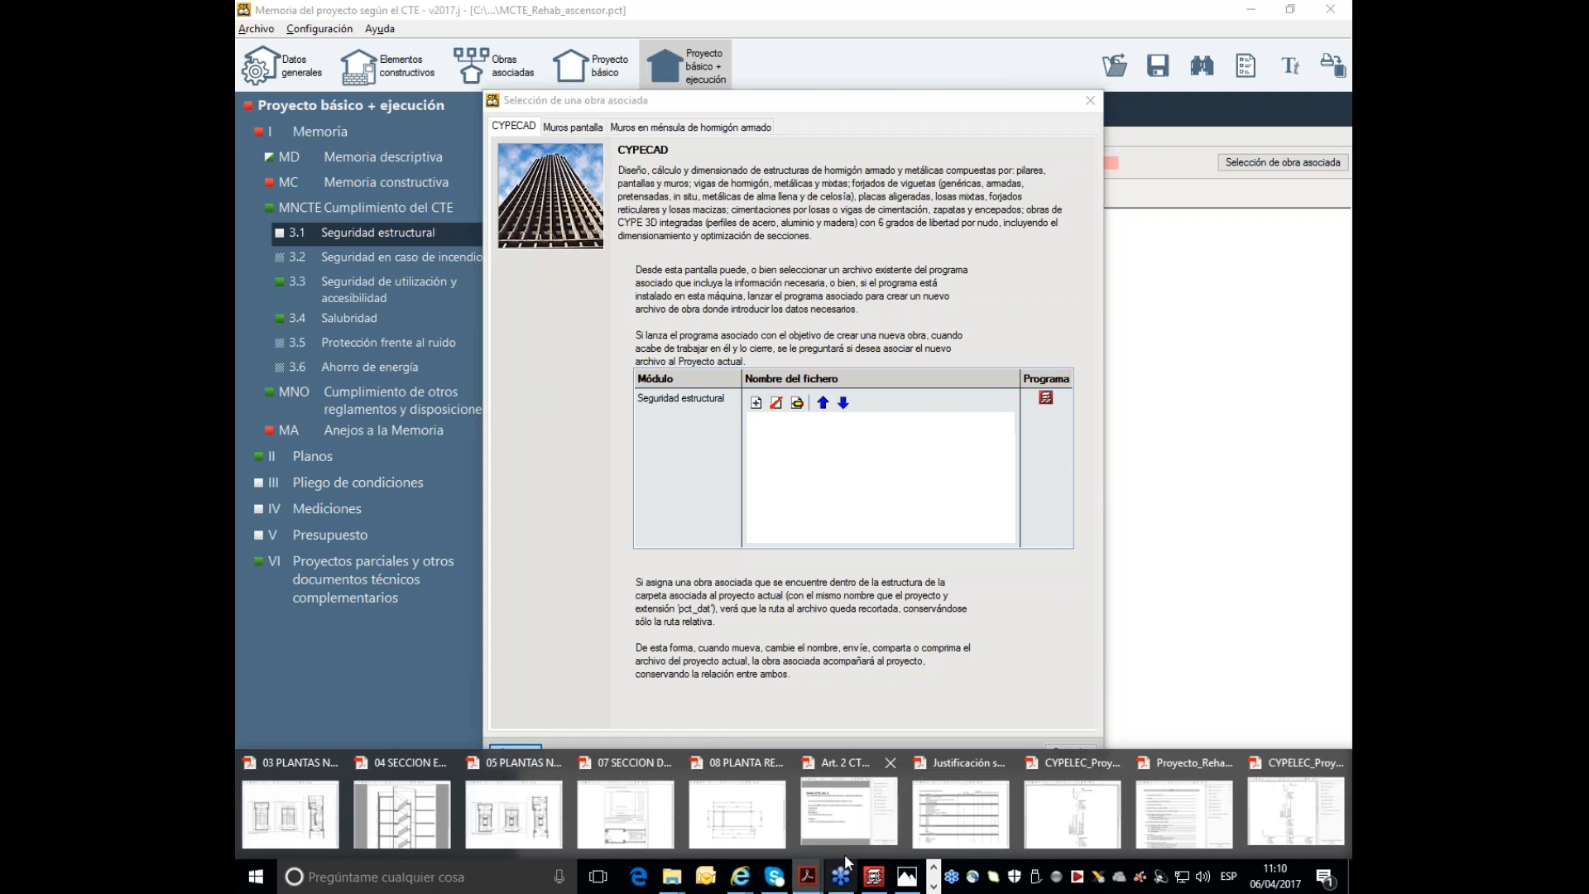
pyautogui.click(938, 827)
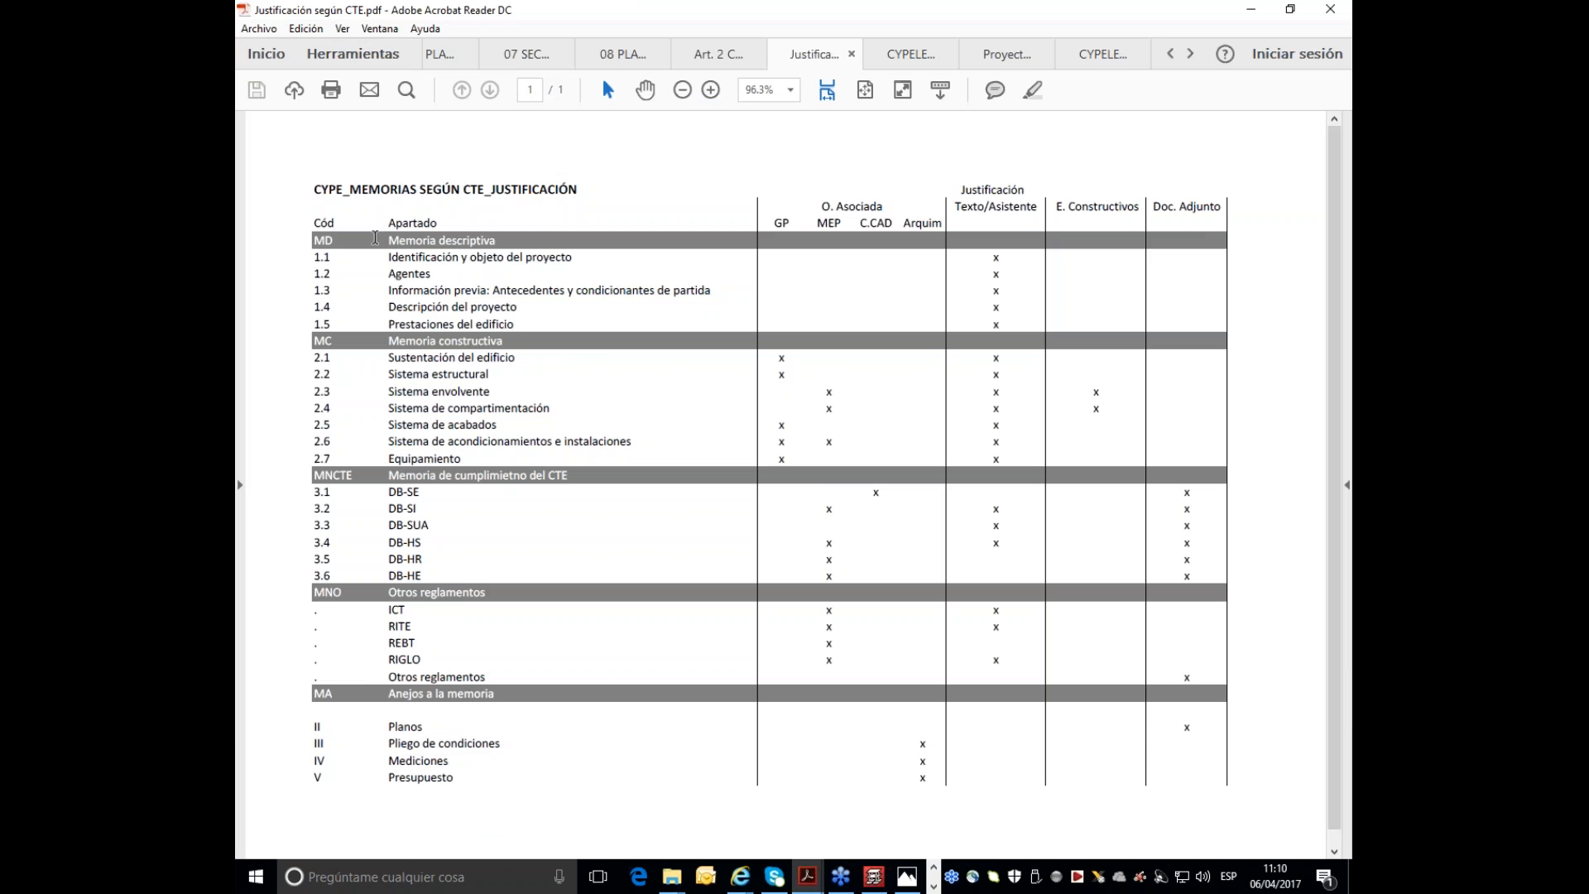
pyautogui.moveTo(301, 237); pyautogui.dragTo(320, 745)
pyautogui.click(561, 695)
pyautogui.moveTo(422, 491); pyautogui.dragTo(392, 491)
pyautogui.moveTo(883, 492); pyautogui.dragTo(871, 492)
pyautogui.moveTo(823, 511); pyautogui.dragTo(849, 514)
pyautogui.moveTo(989, 510); pyautogui.dragTo(1003, 510)
pyautogui.moveTo(1193, 527); pyautogui.dragTo(1186, 528)
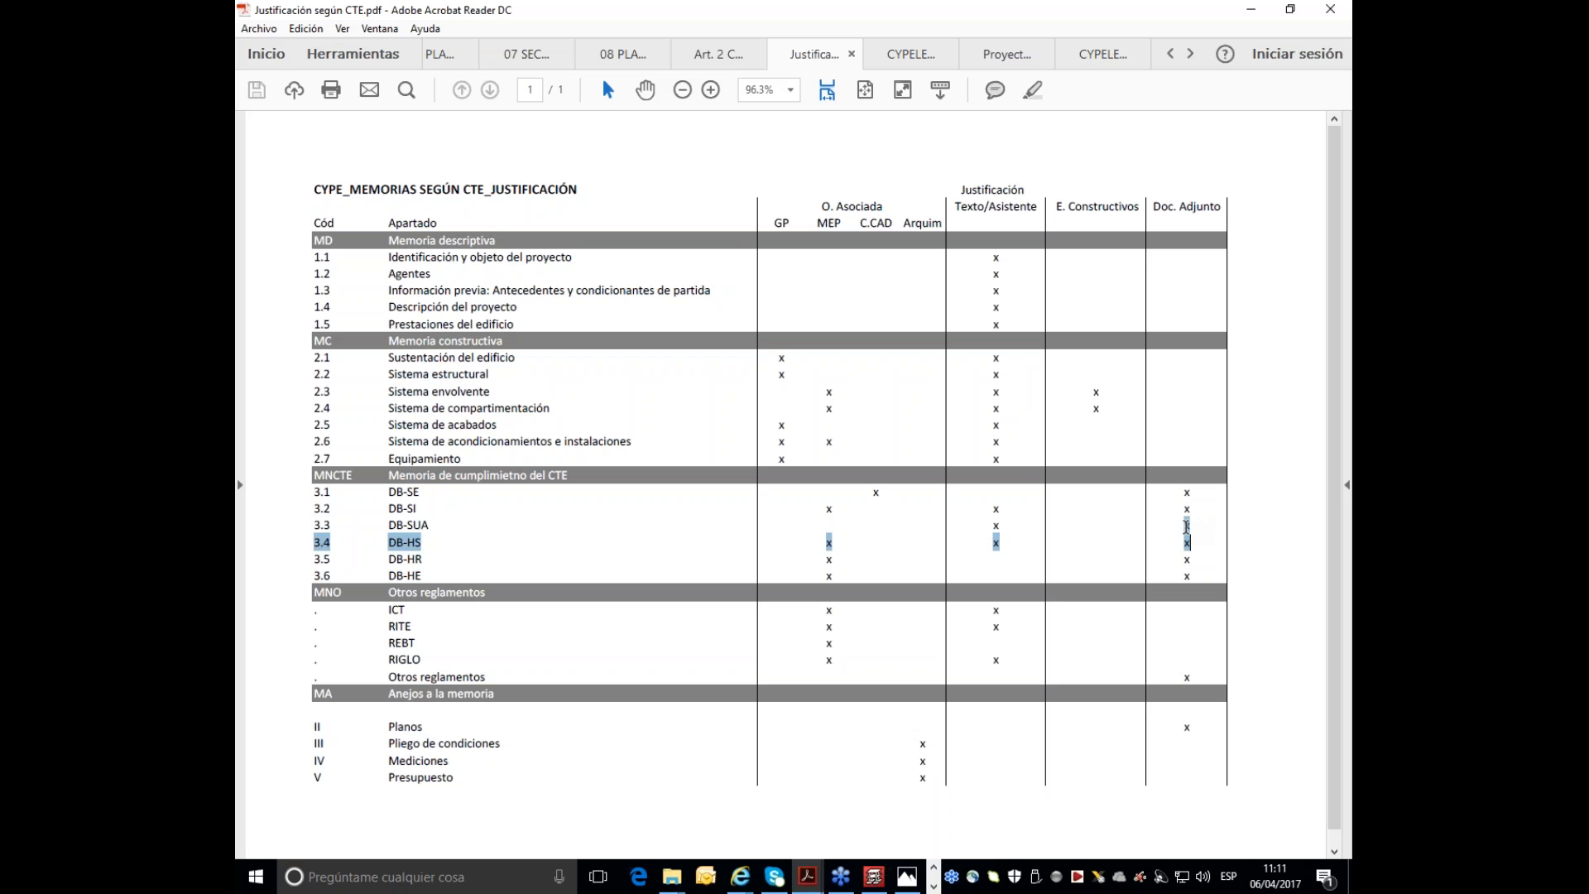
pyautogui.click(1225, 539)
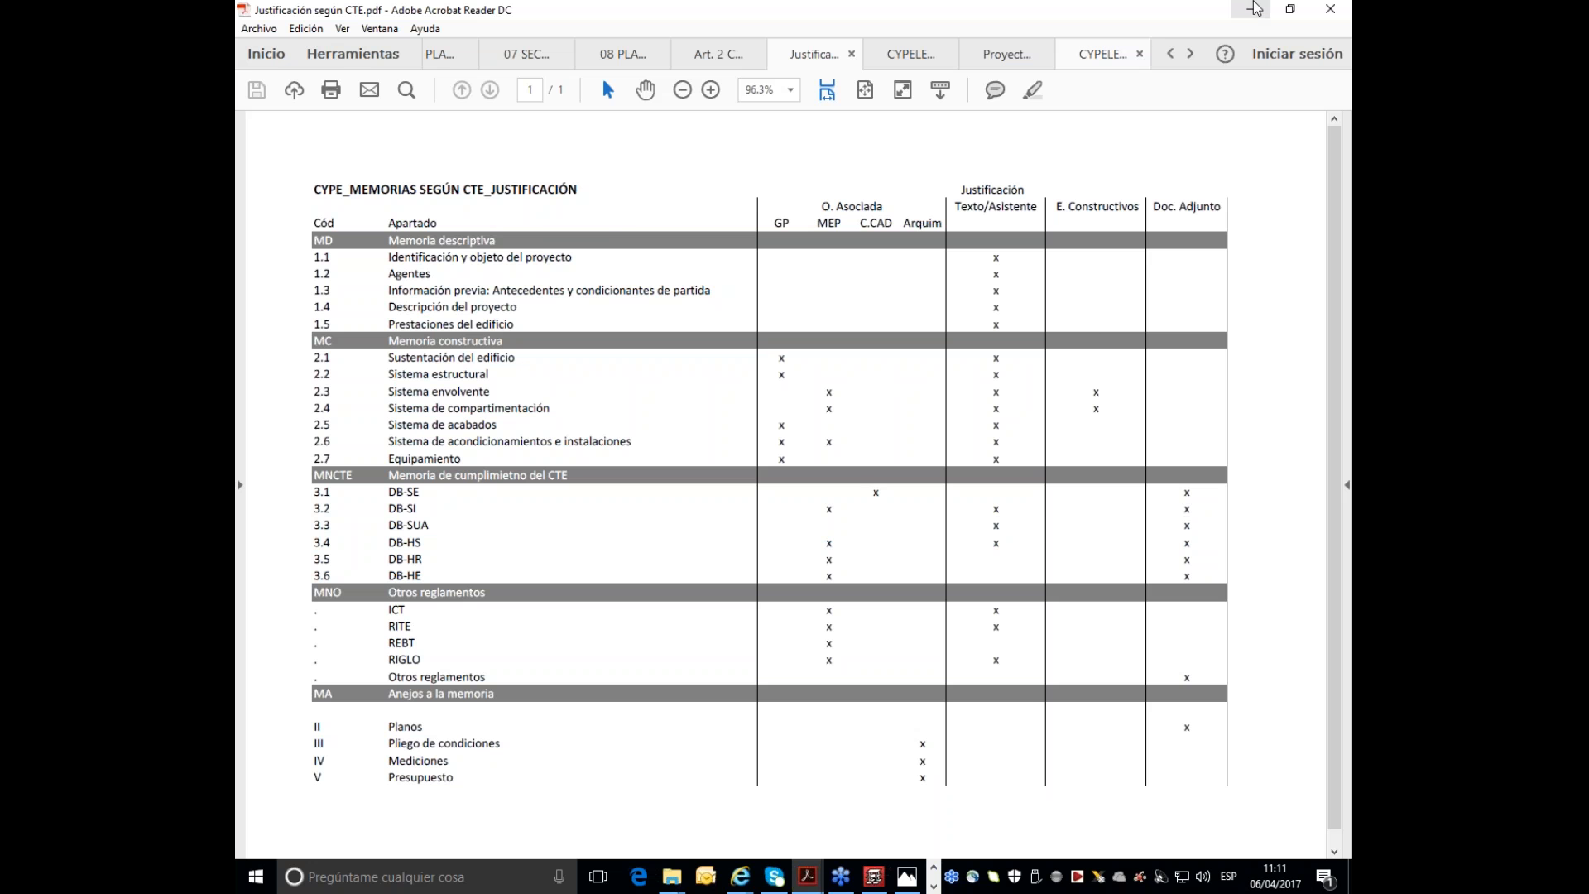
# - Leave the associated-work selection, mark Código Técnico de la Edificación as No revisado and keep Exigencia básica SE as Aplicable con observaciones
pyautogui.click(1089, 101)
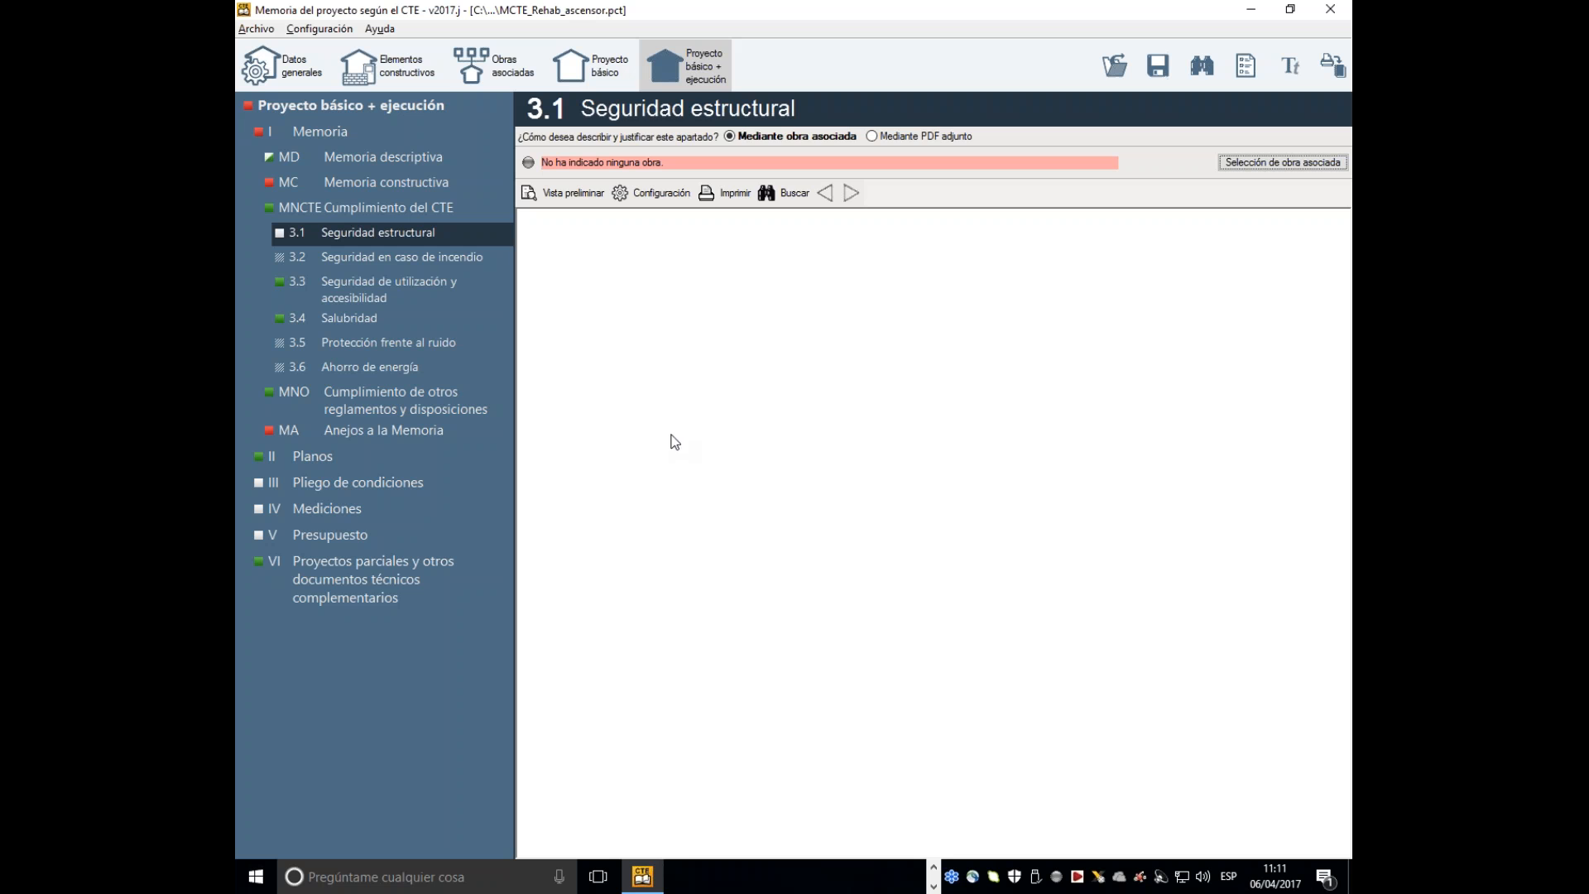
pyautogui.click(270, 85)
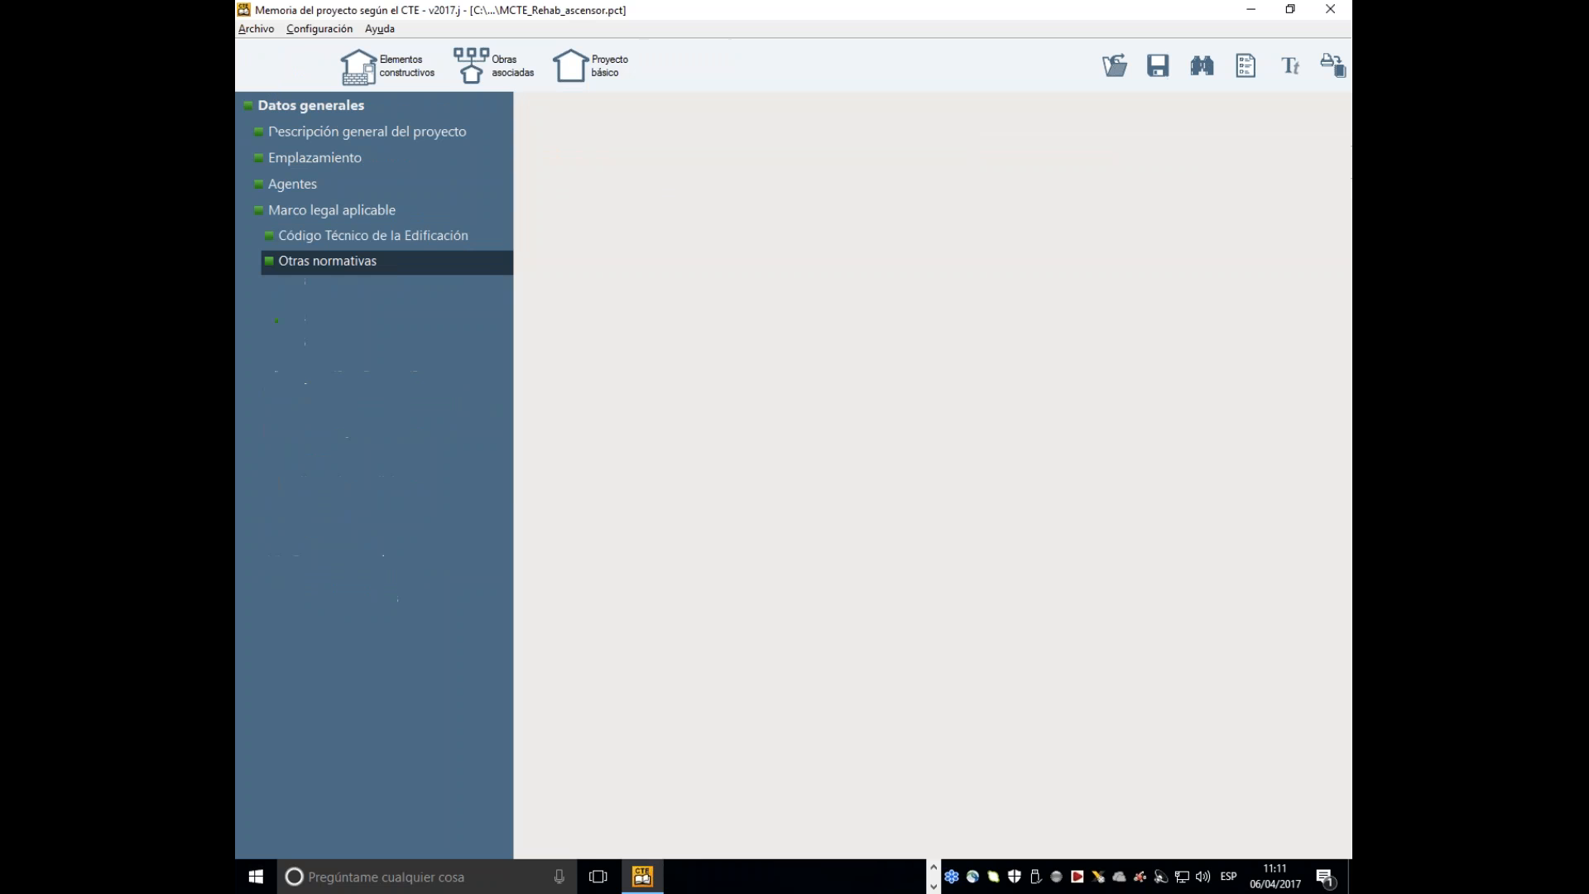
pyautogui.click(326, 237)
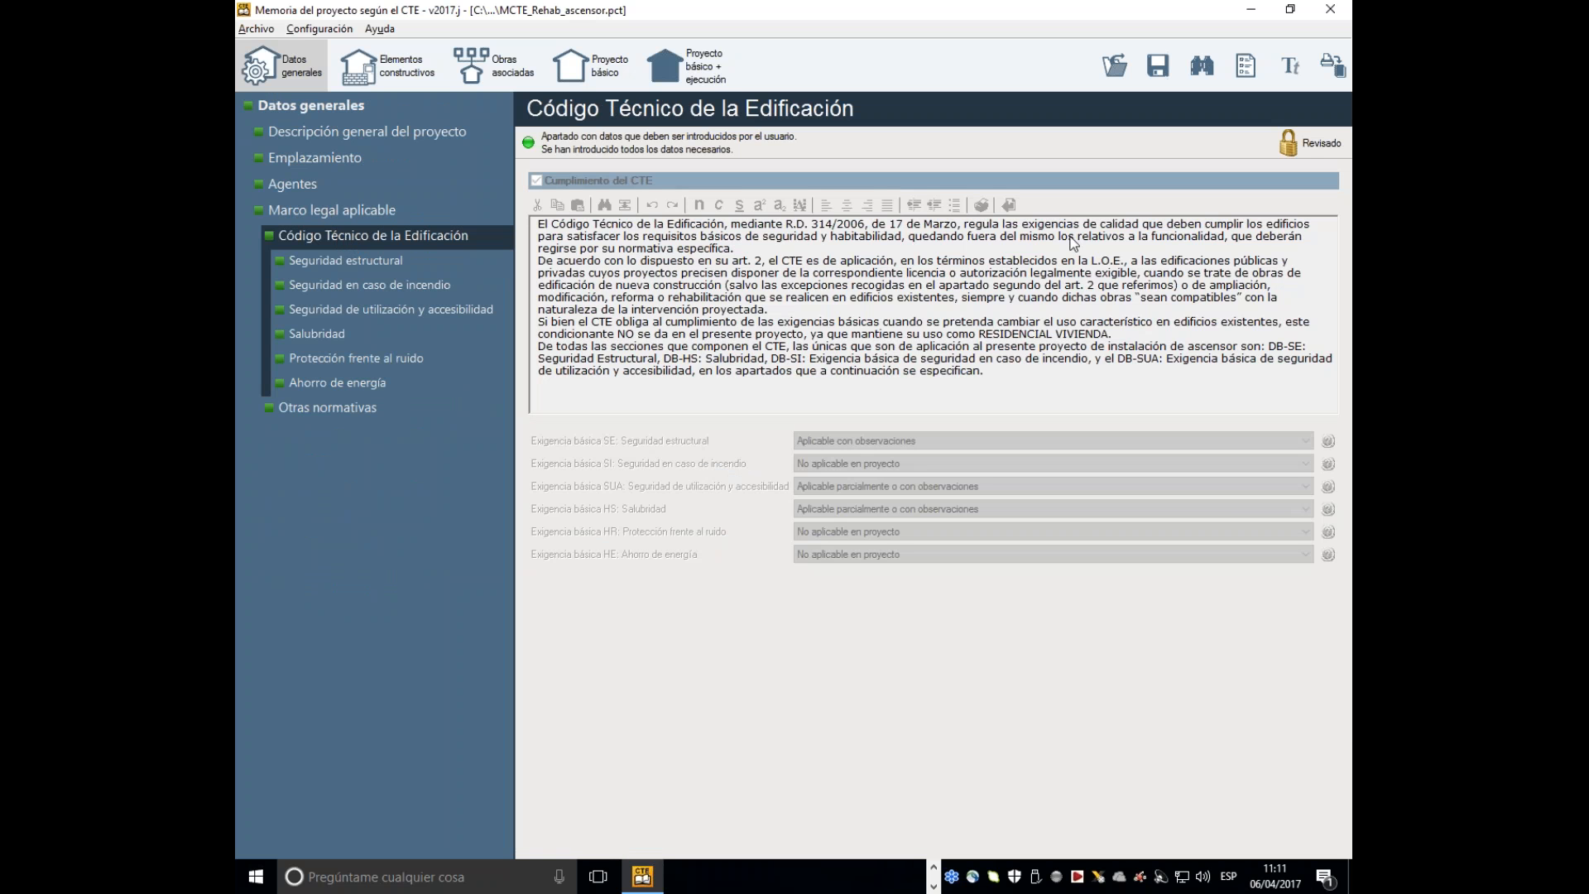
pyautogui.click(1288, 142)
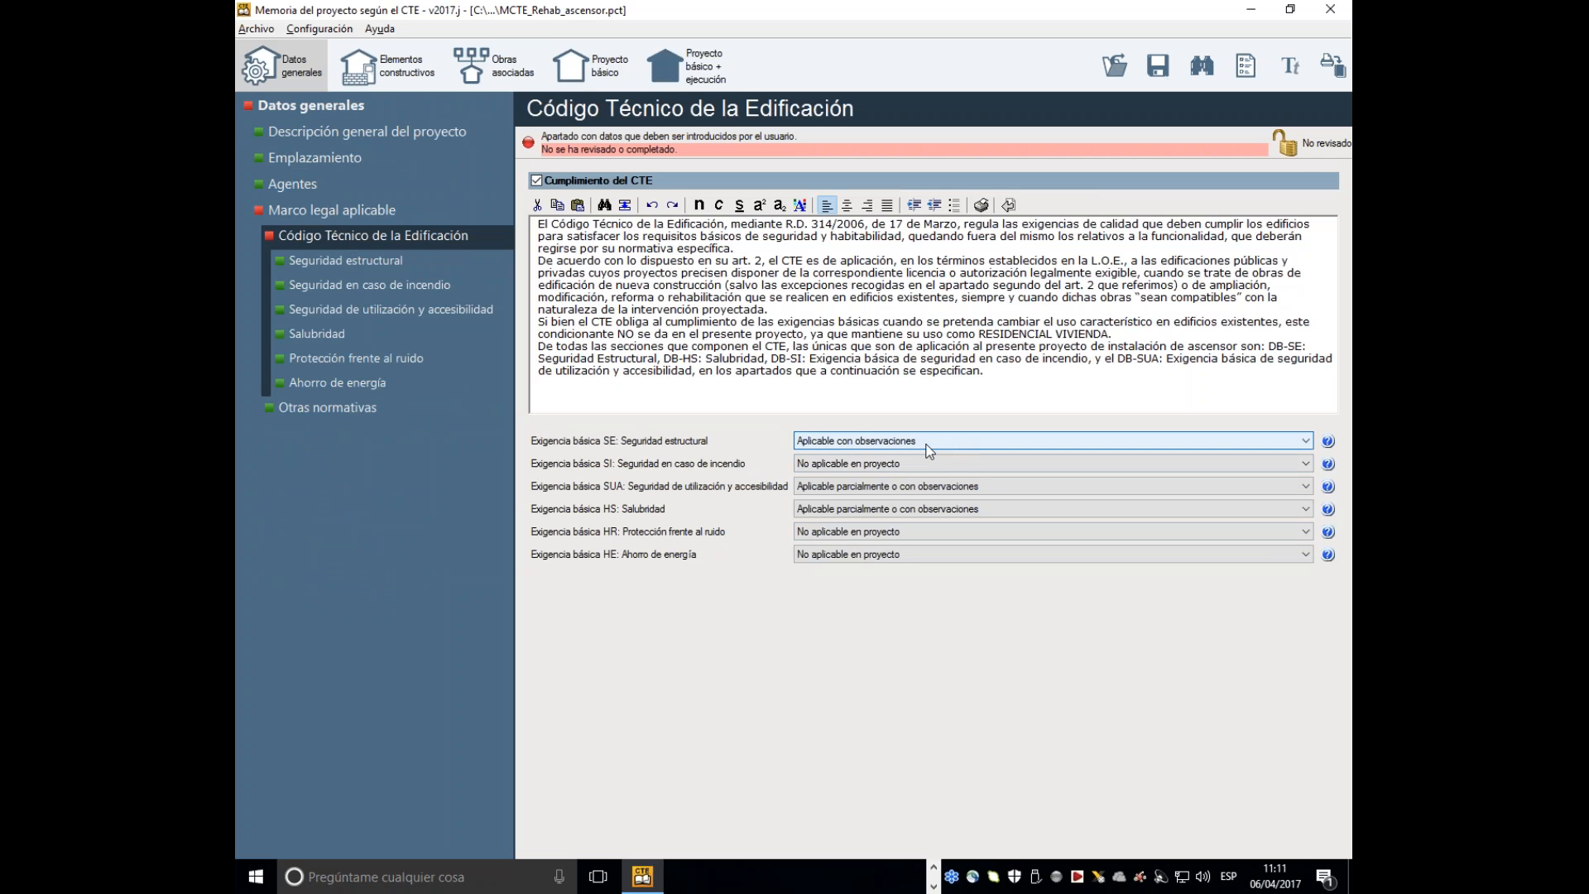
pyautogui.click(978, 444)
pyautogui.click(979, 469)
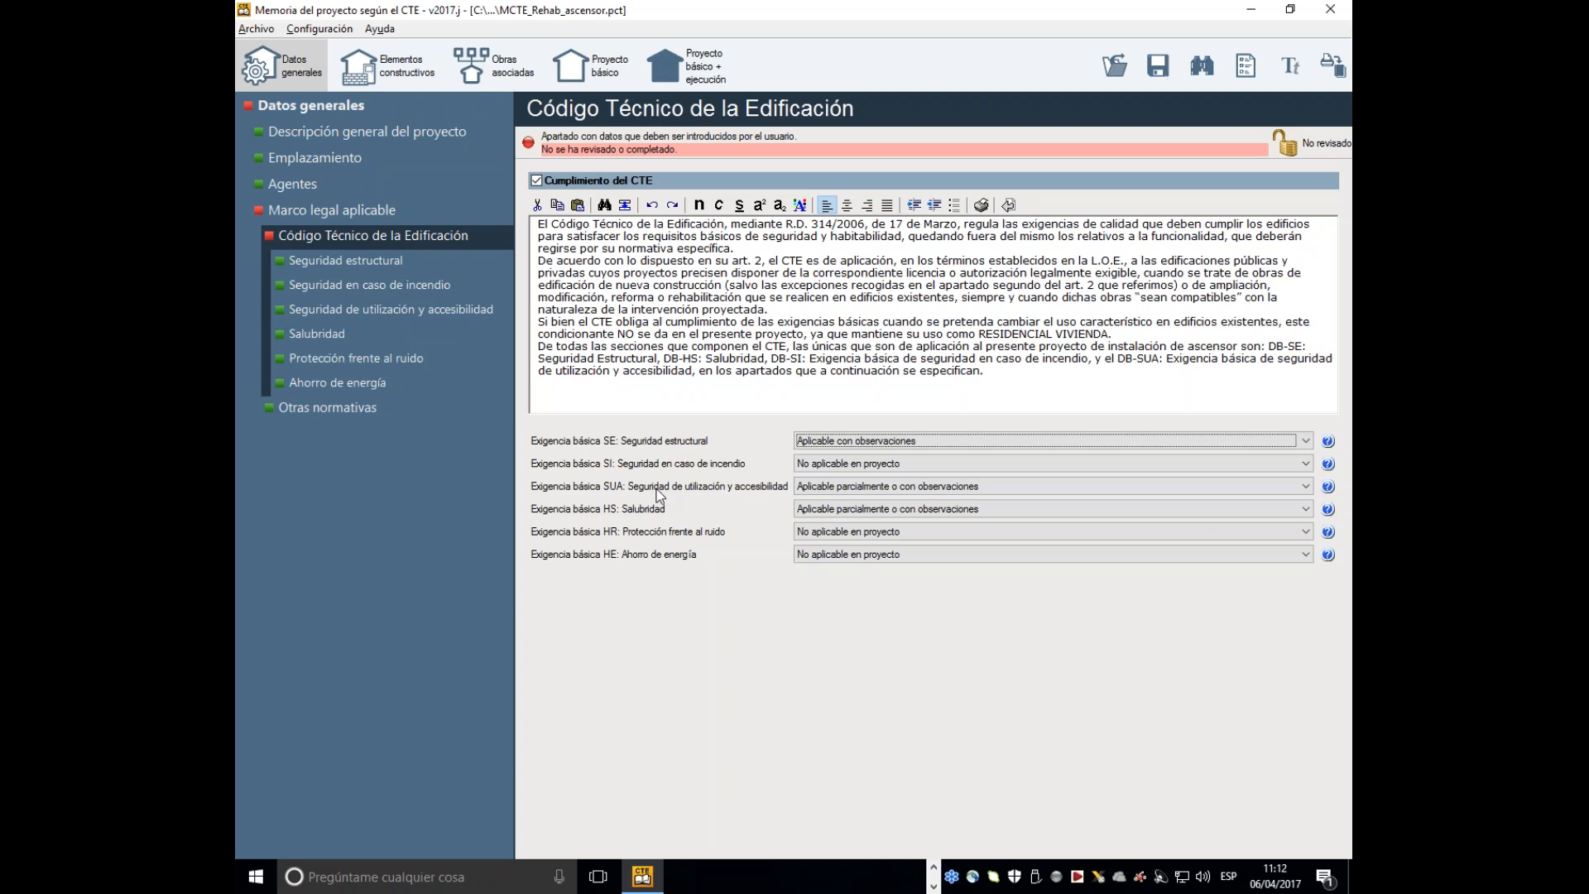
# - Mark Seguridad de utilización y accesibilidad as No revisado and review the applicability and justifications of requirements SUA 1 to SUA 9
pyautogui.click(370, 311)
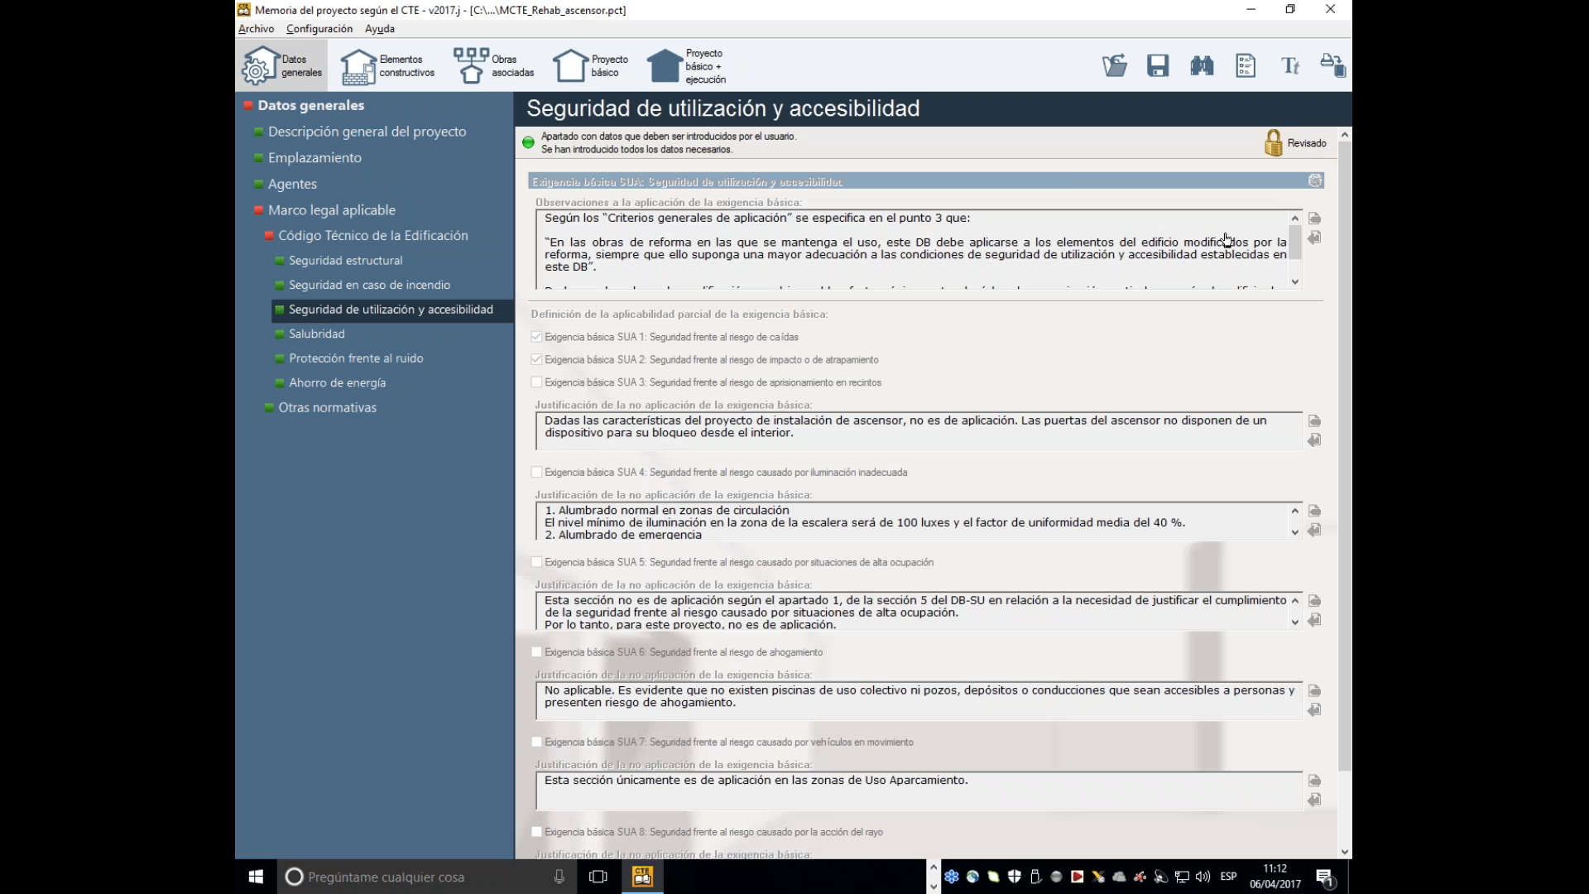
pyautogui.click(1274, 142)
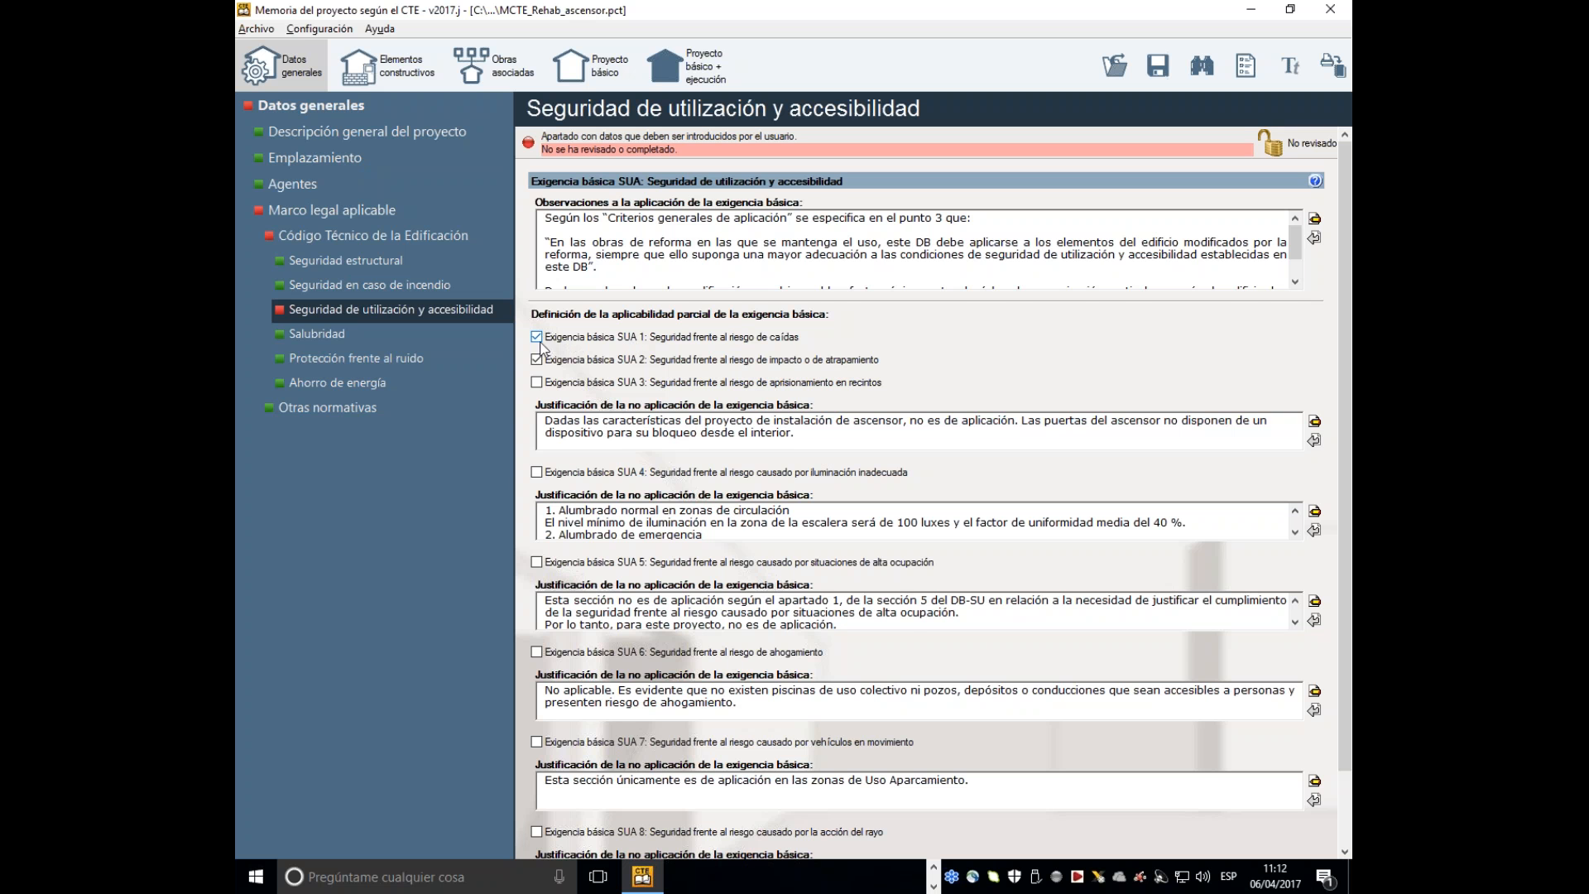
pyautogui.scroll(-2, 535, 341)
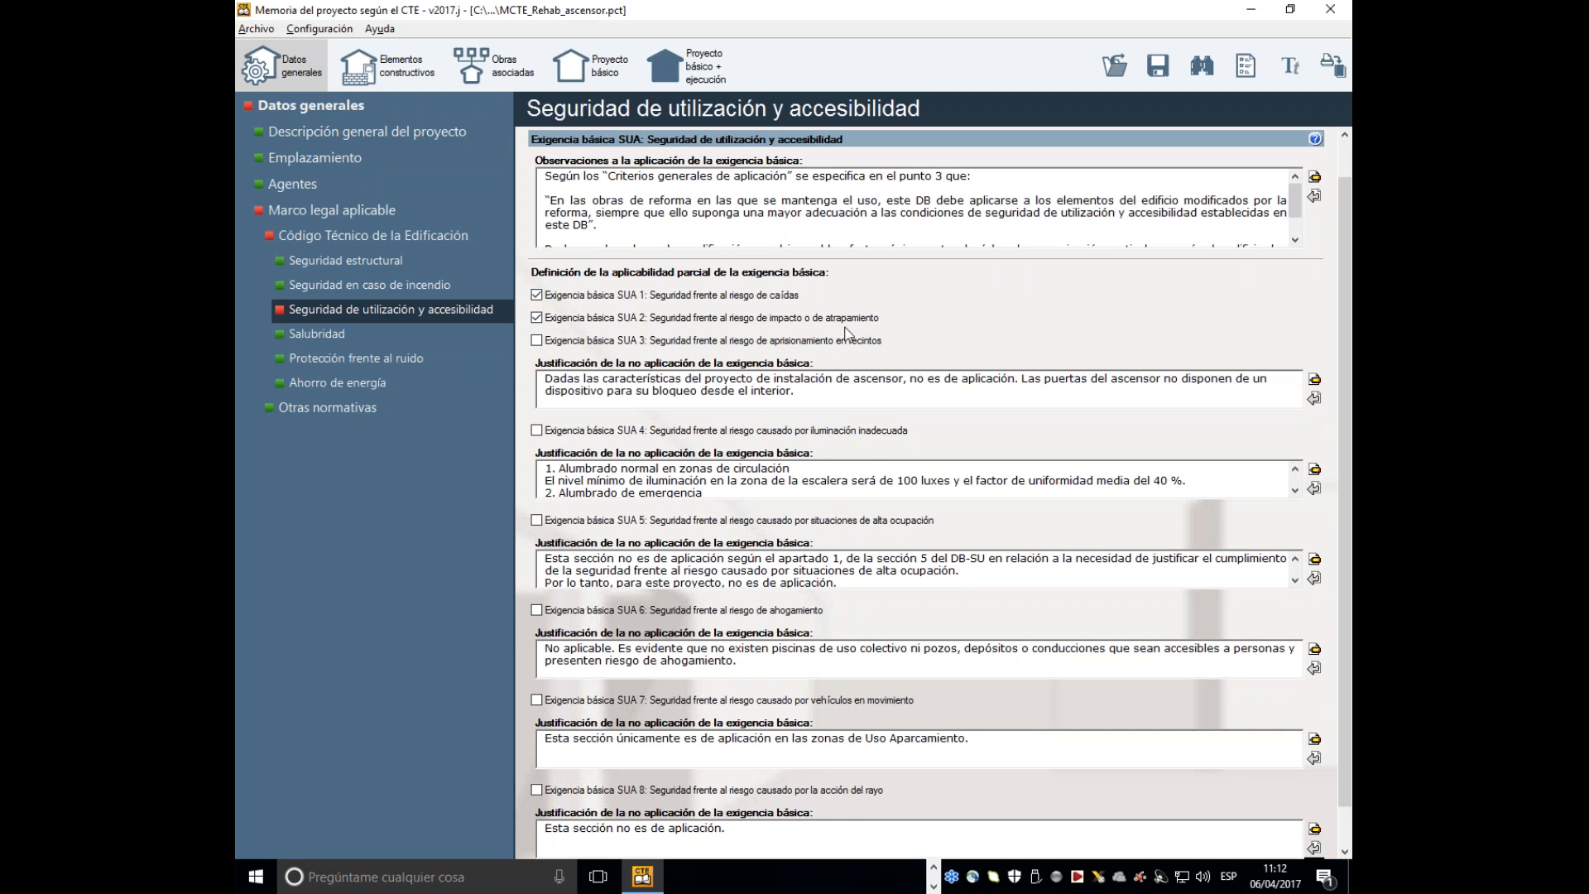
pyautogui.scroll(-2, 846, 332)
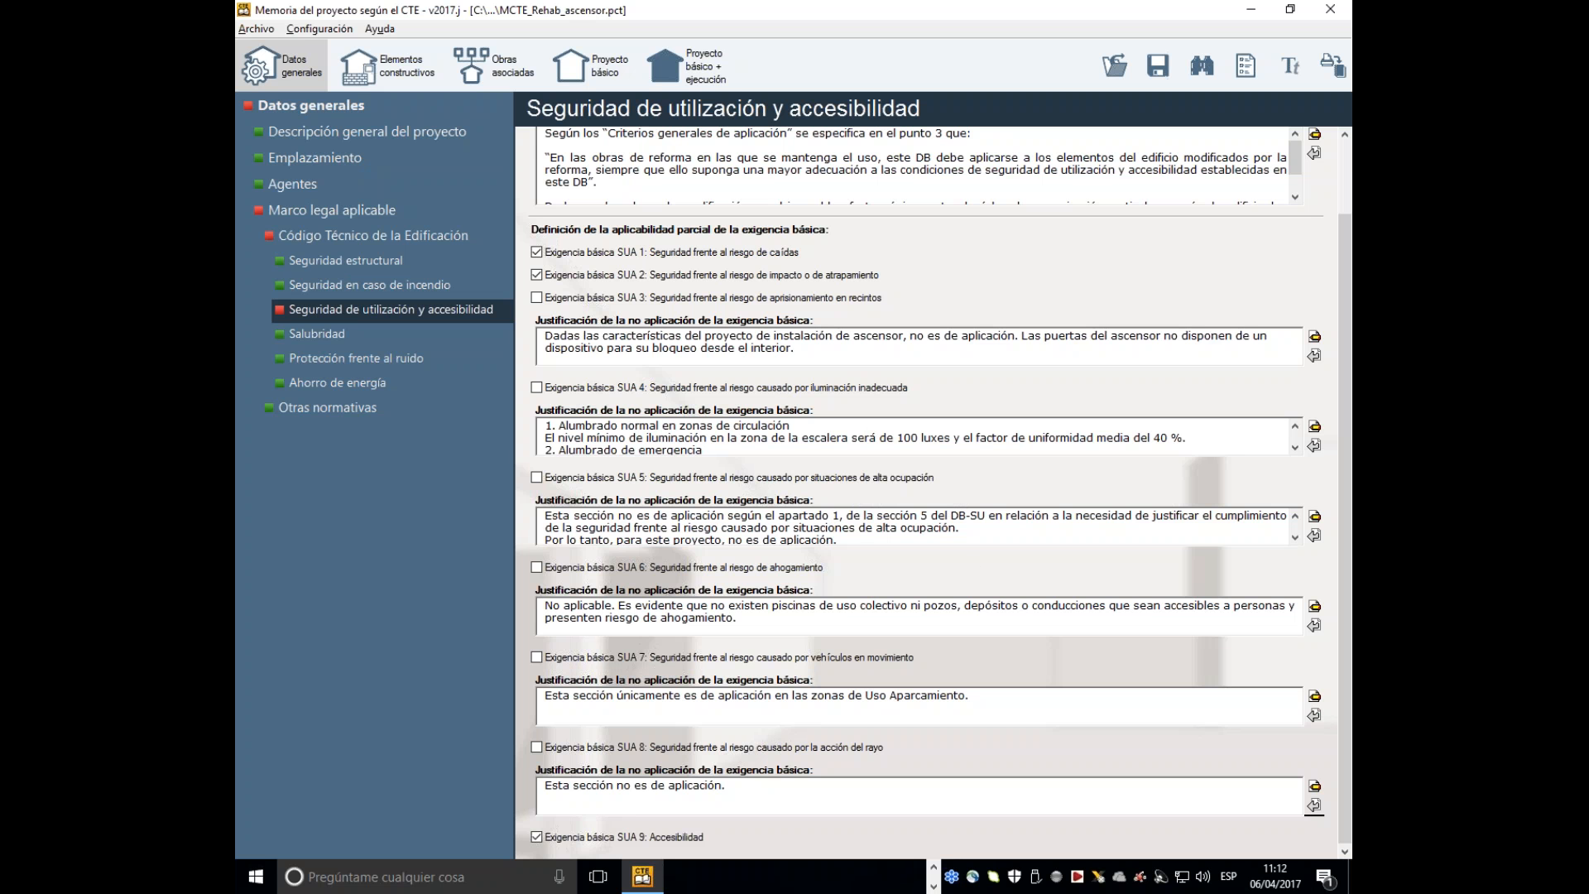
# - Compare the CTE applicability settings with section 3.2 Seguridad en caso de incendio and look over Anejos a la Memoria and the other regulations
pyautogui.click(339, 235)
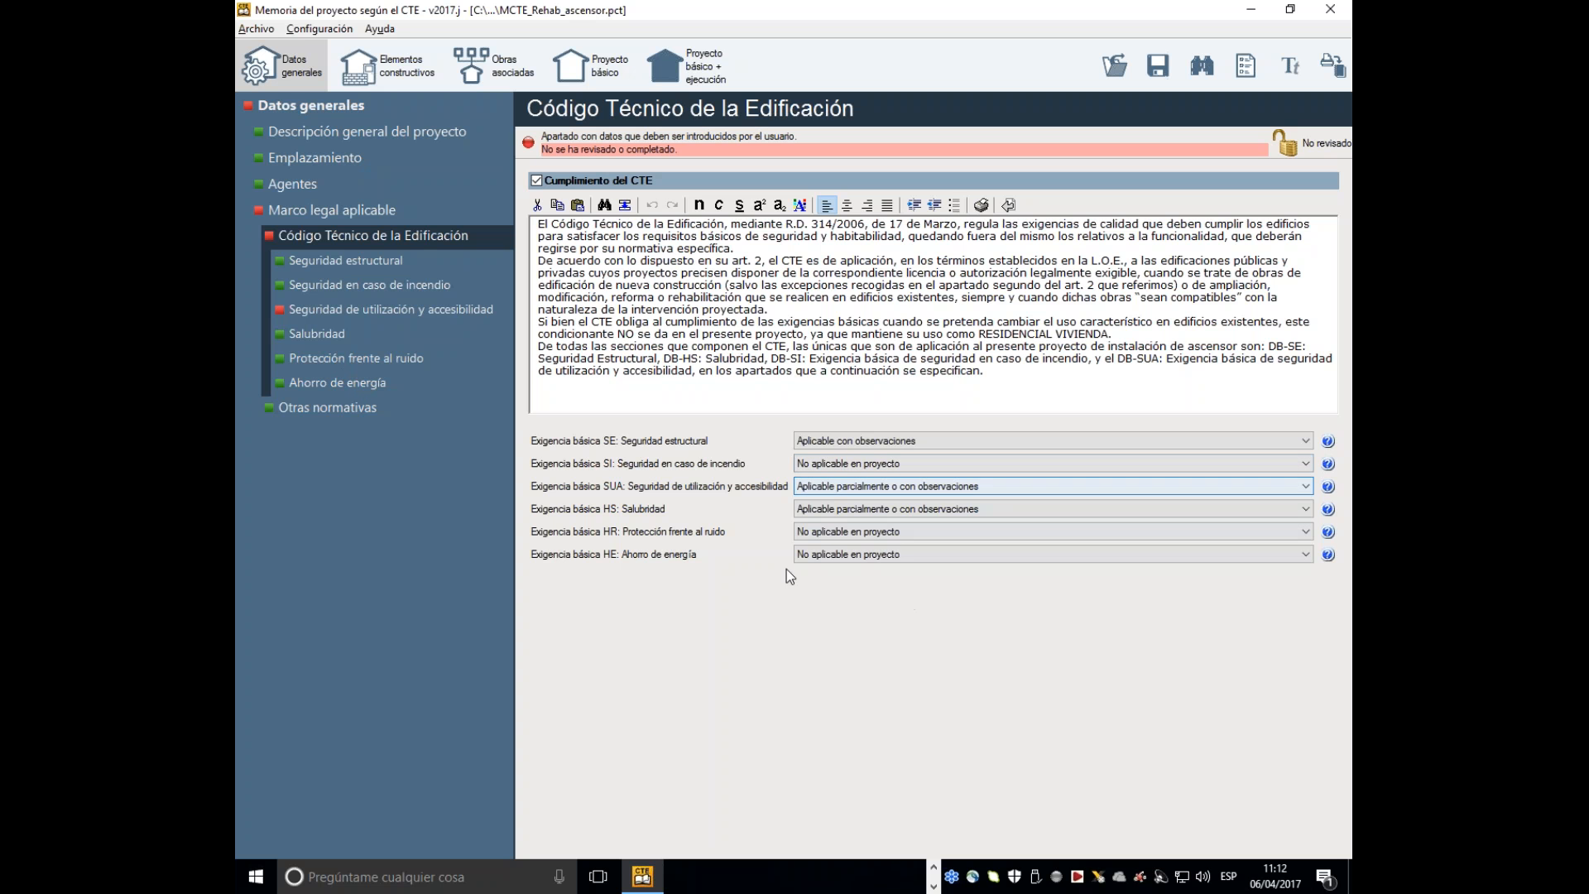
pyautogui.click(673, 74)
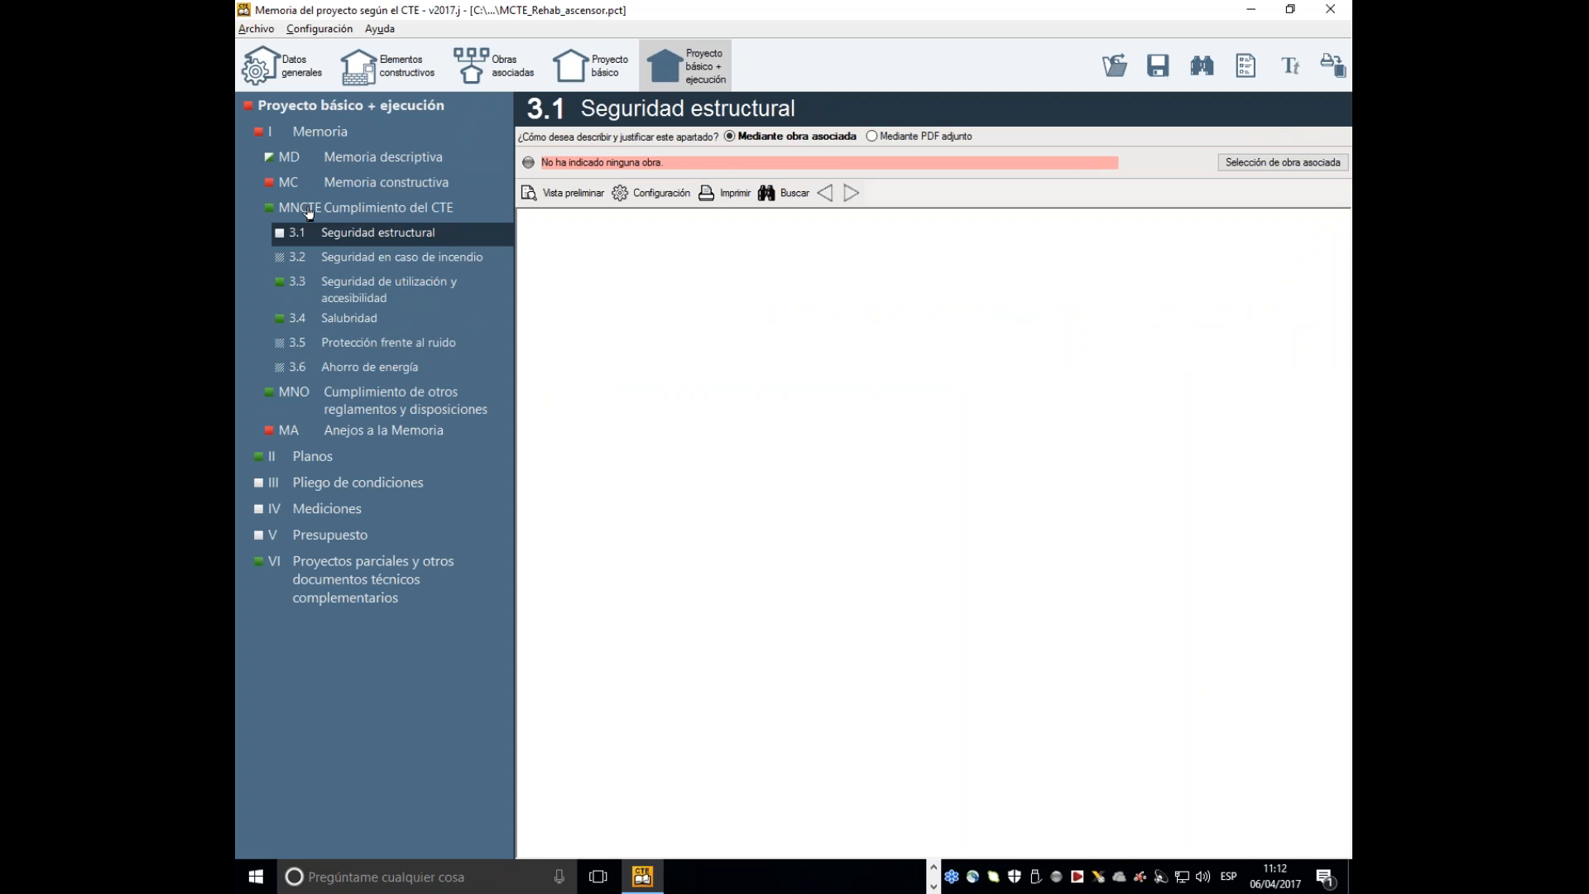
pyautogui.click(306, 261)
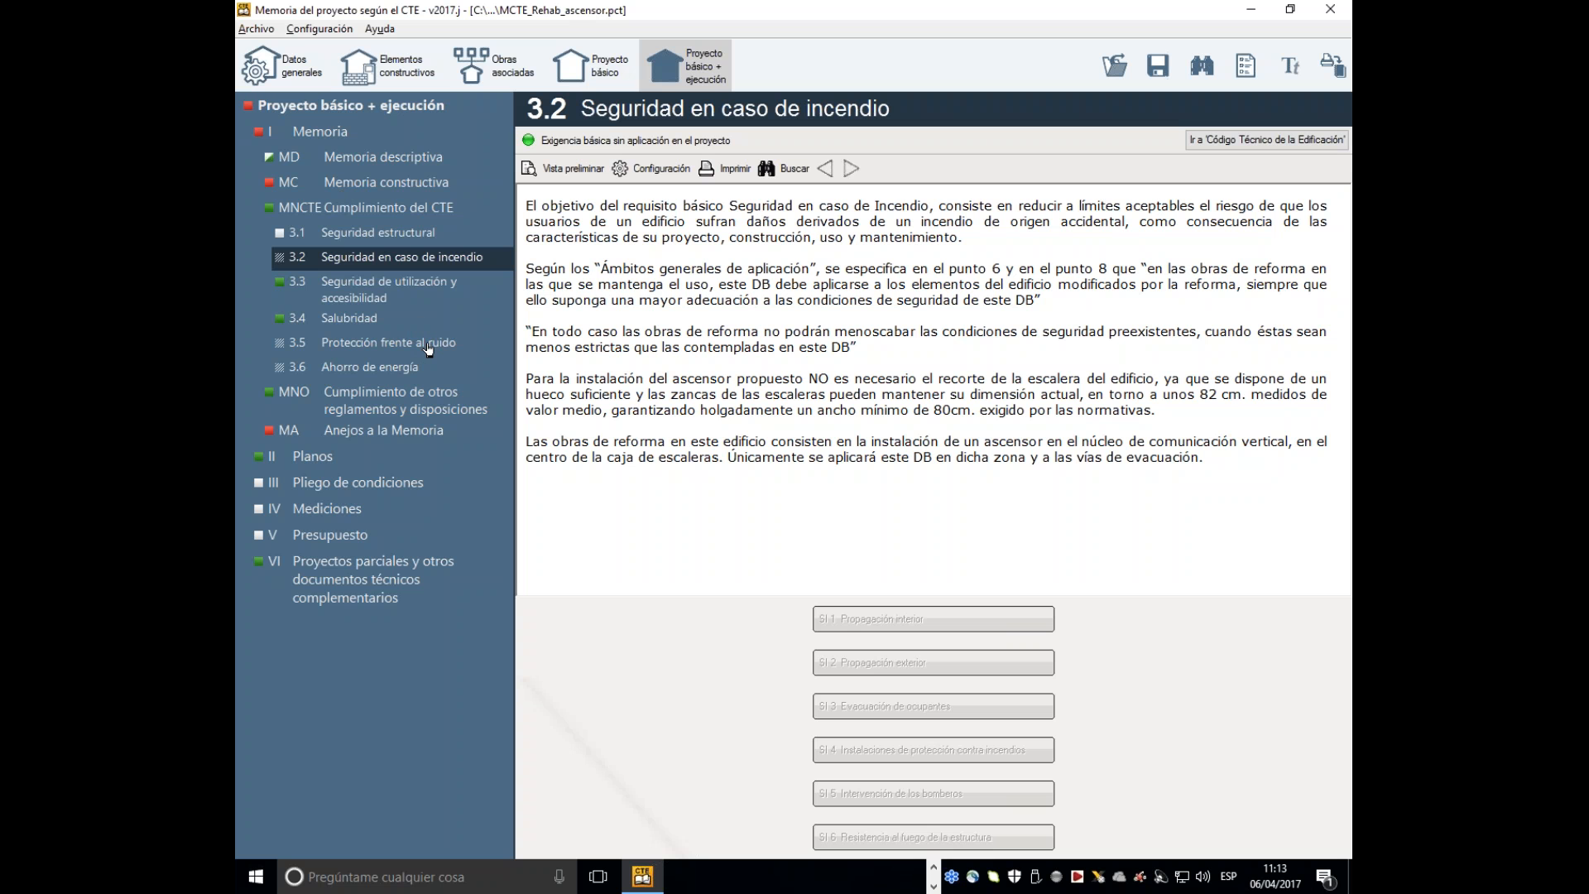
pyautogui.click(429, 430)
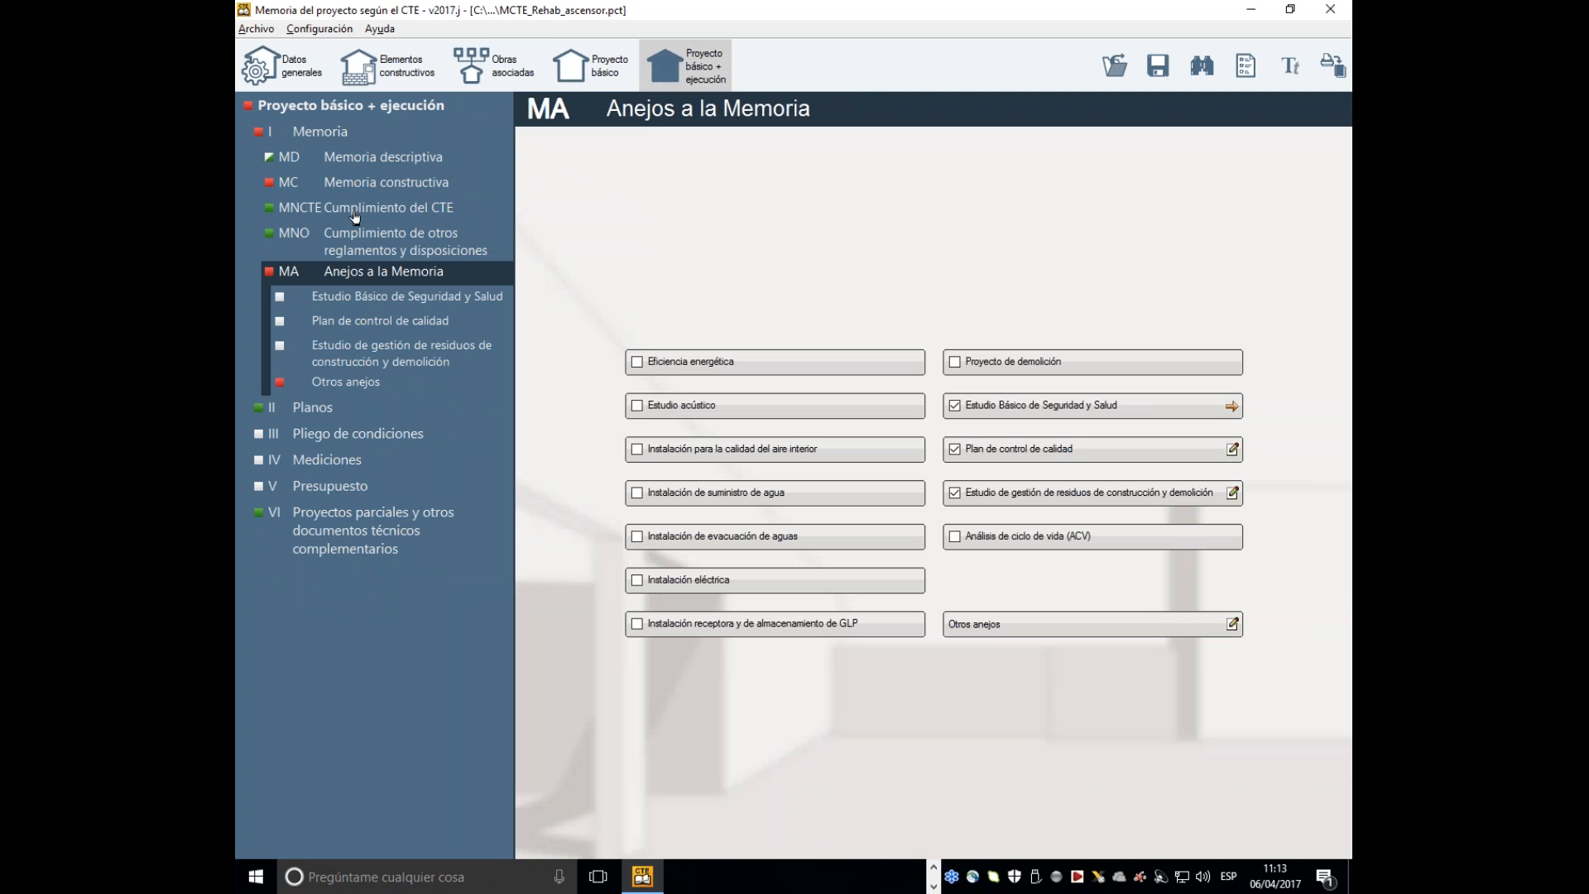
pyautogui.click(354, 240)
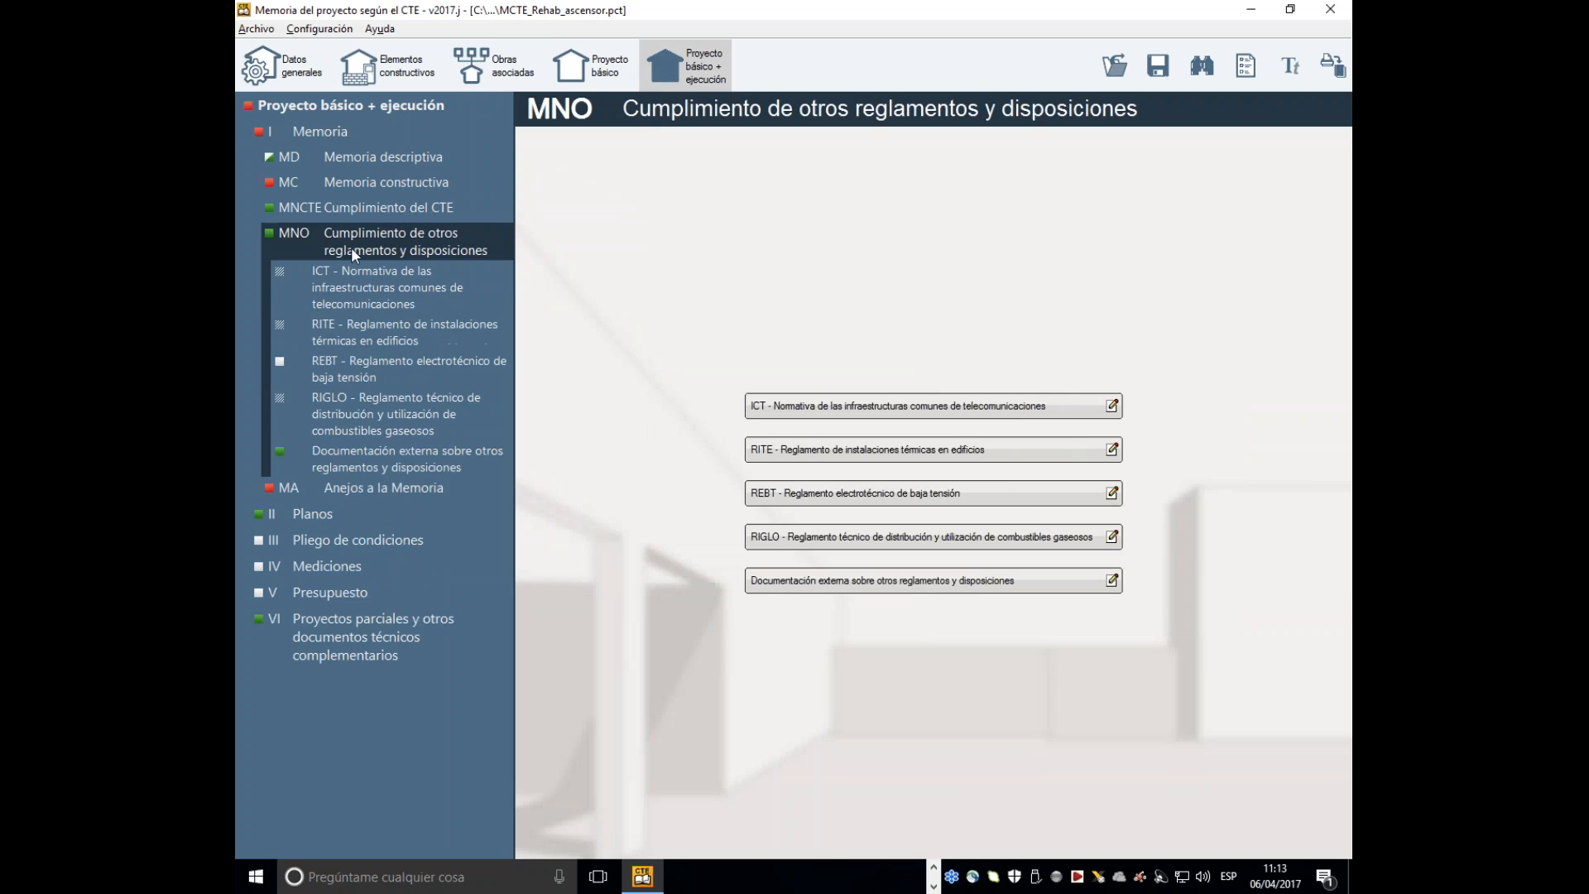
# - Begin adding a CYPECAD file to section 3.1 Seguridad estructural and browse to the lift rehabilitation documentation folder on the desktop
pyautogui.click(353, 211)
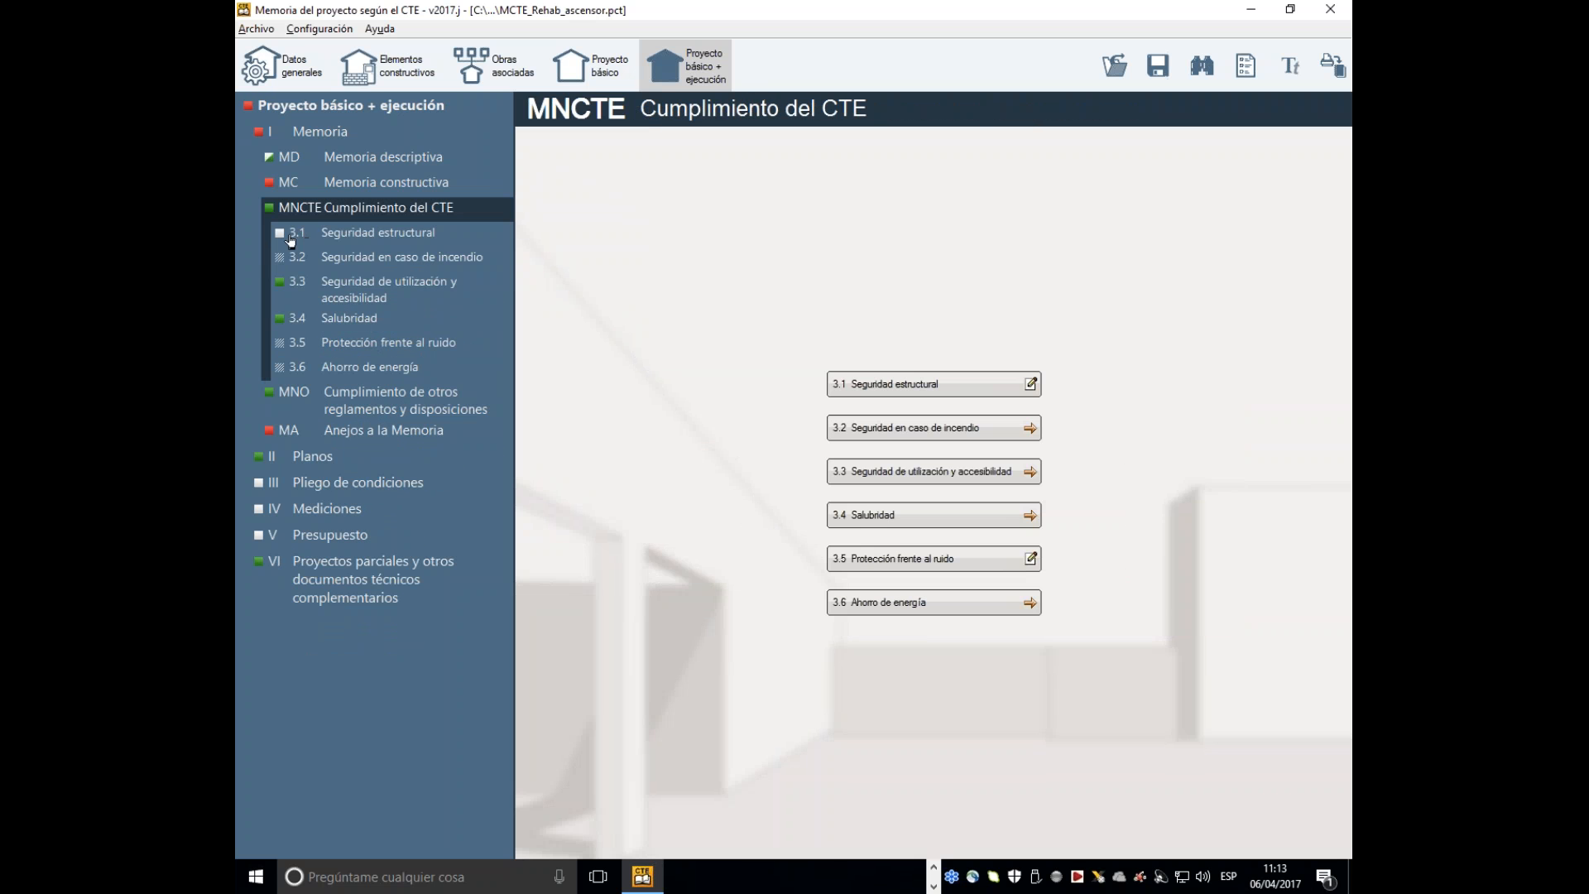
pyautogui.click(278, 238)
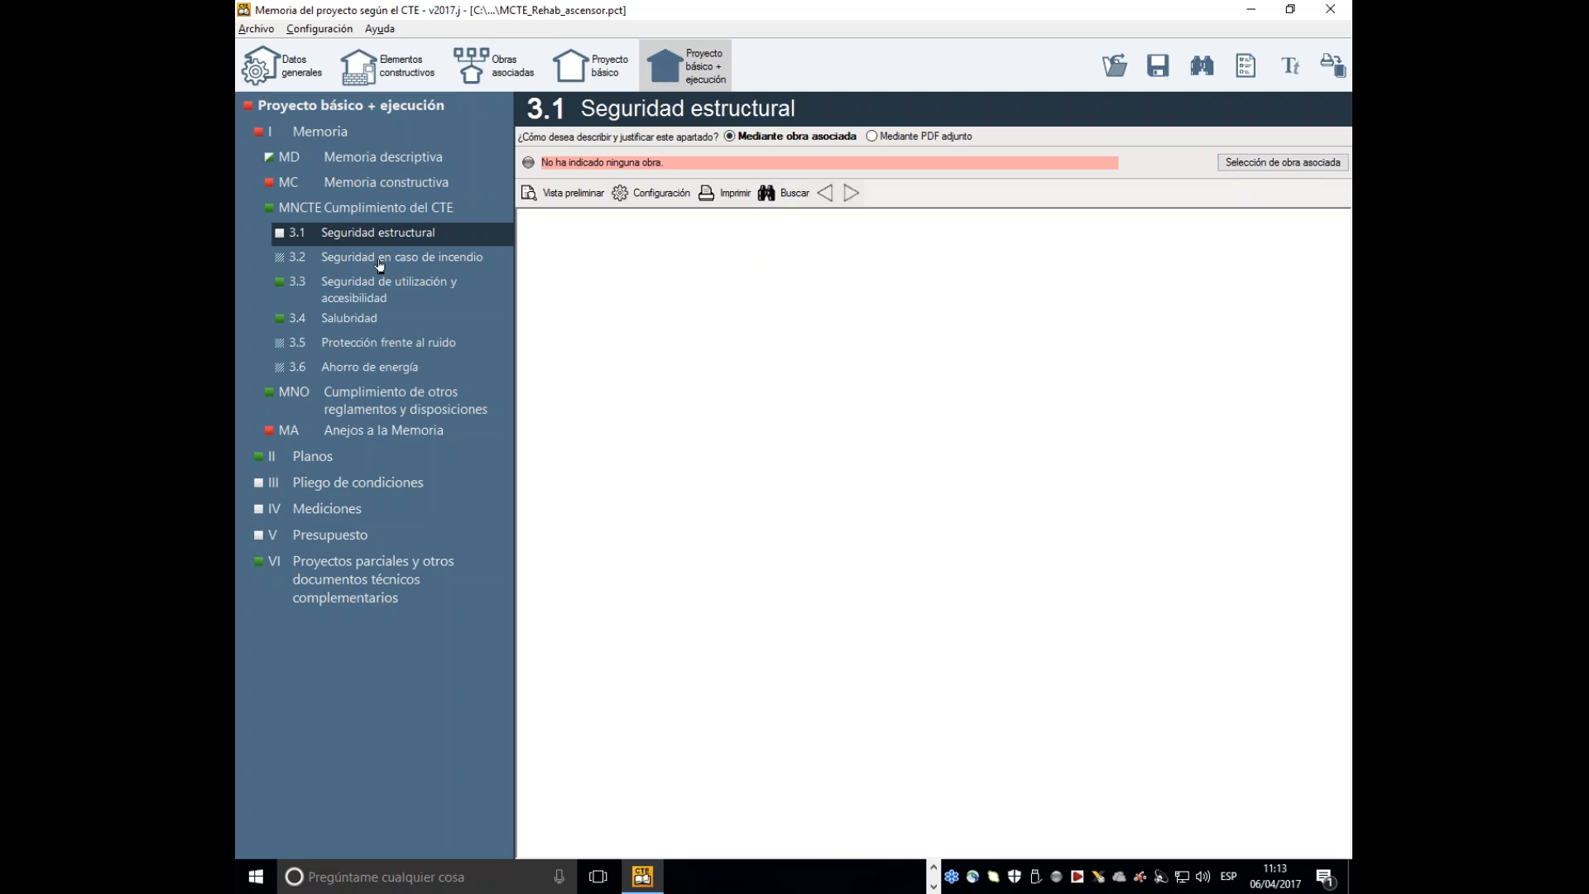
pyautogui.click(1282, 163)
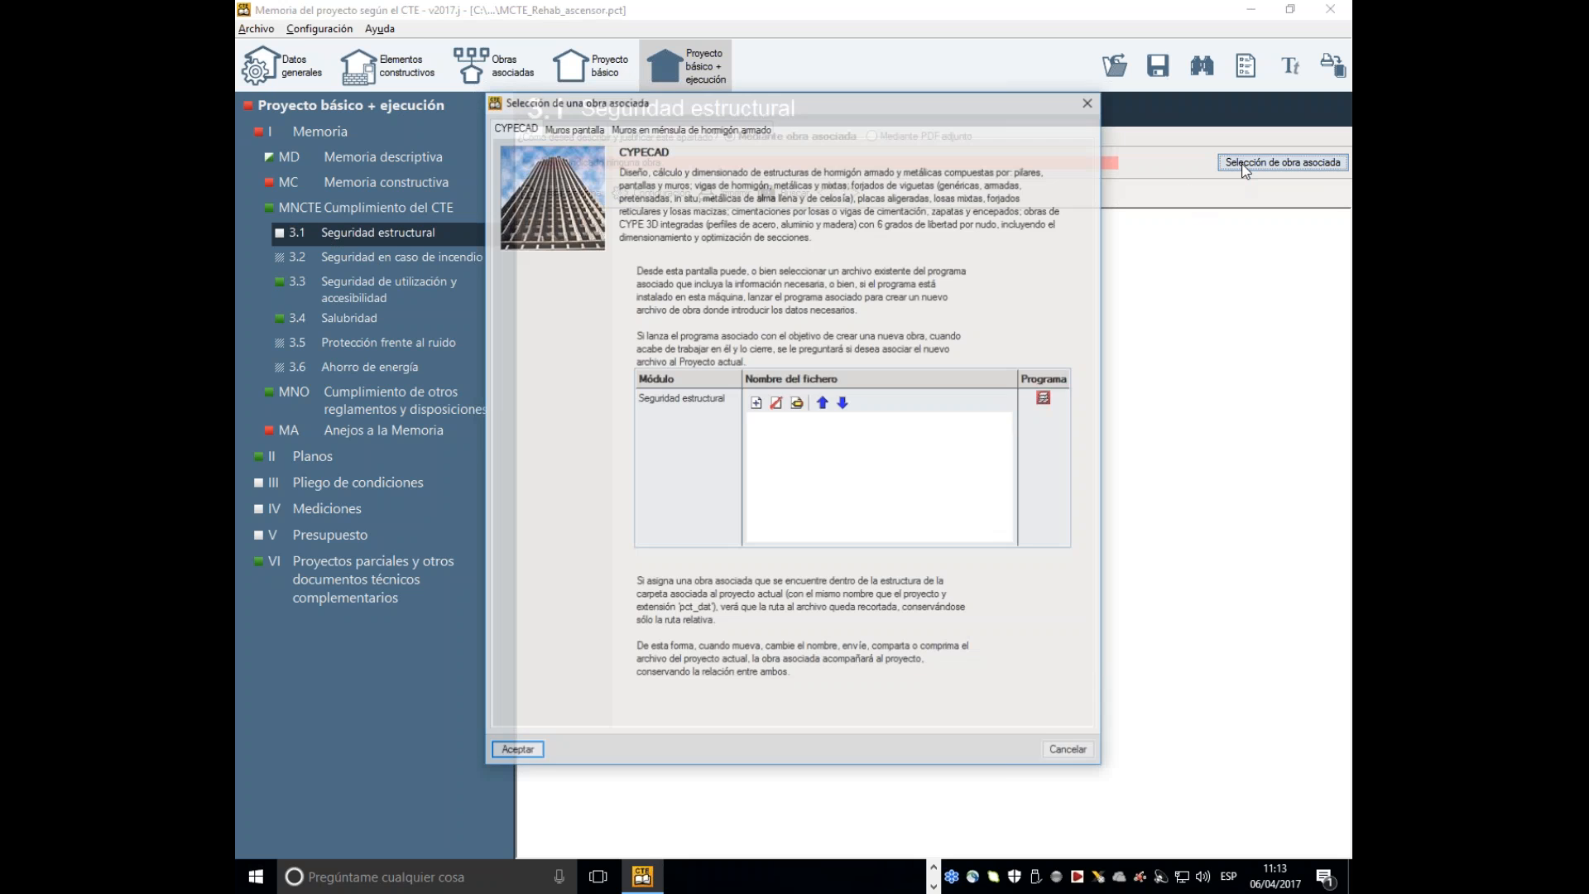
pyautogui.click(756, 403)
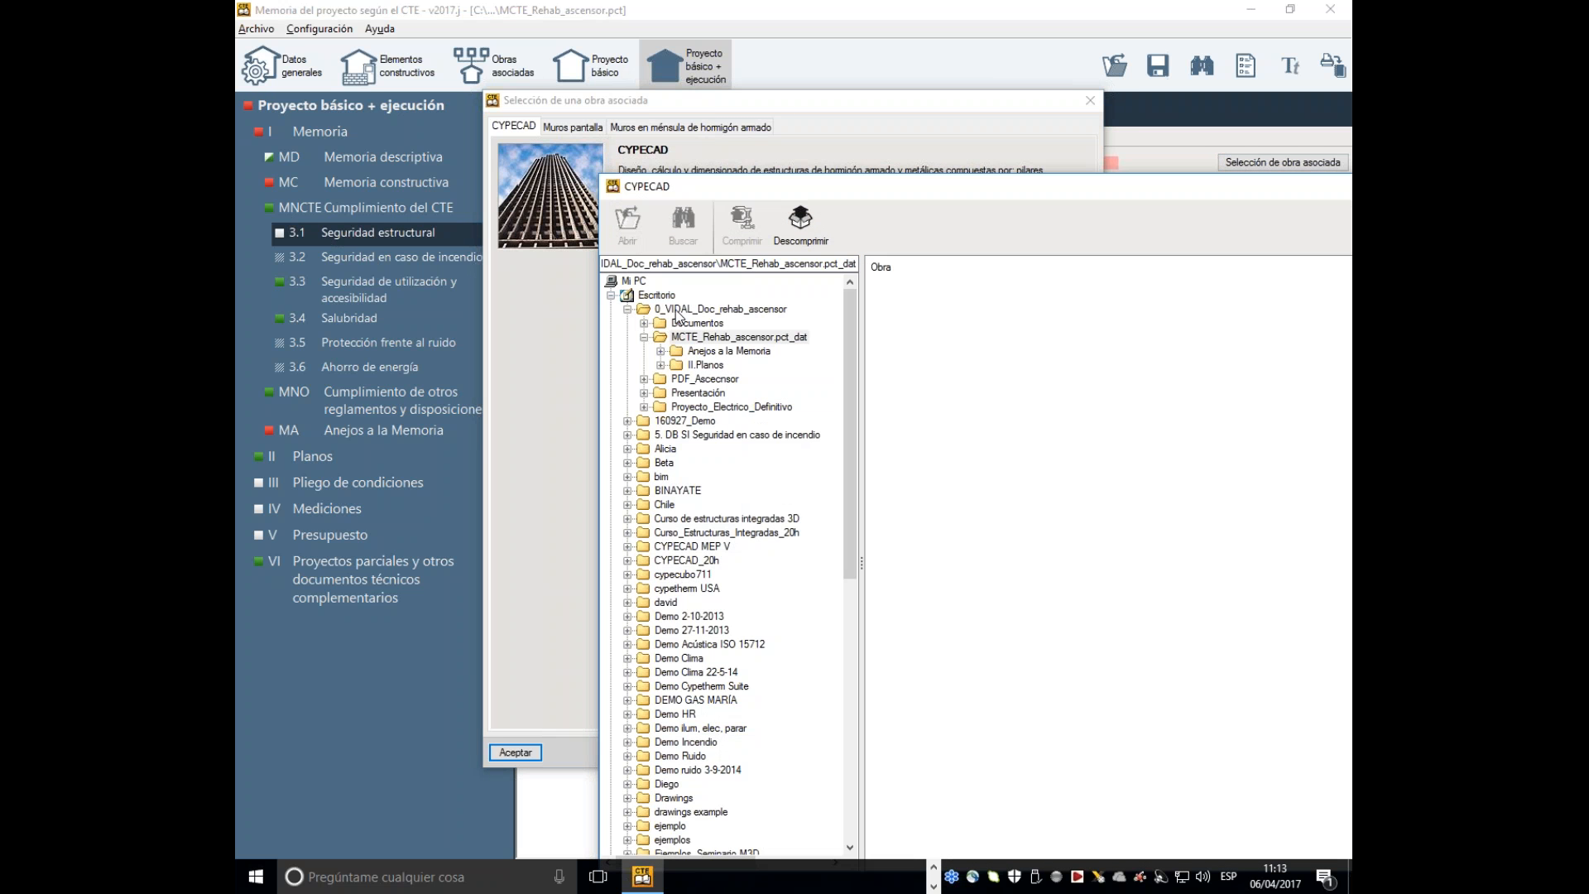
pyautogui.doubleClick(697, 337)
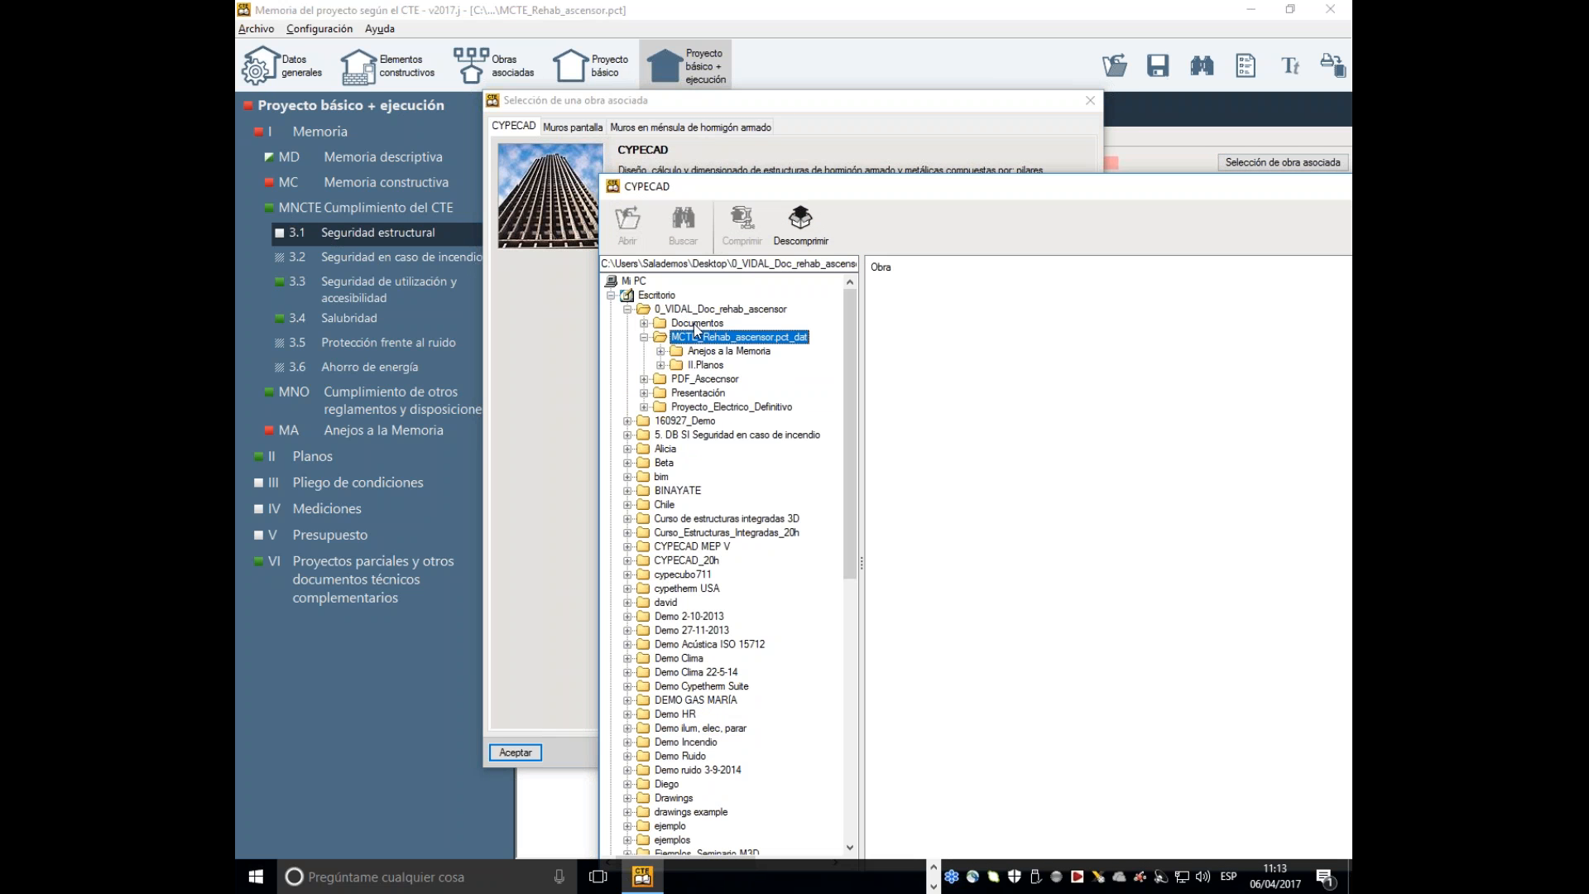
pyautogui.click(691, 311)
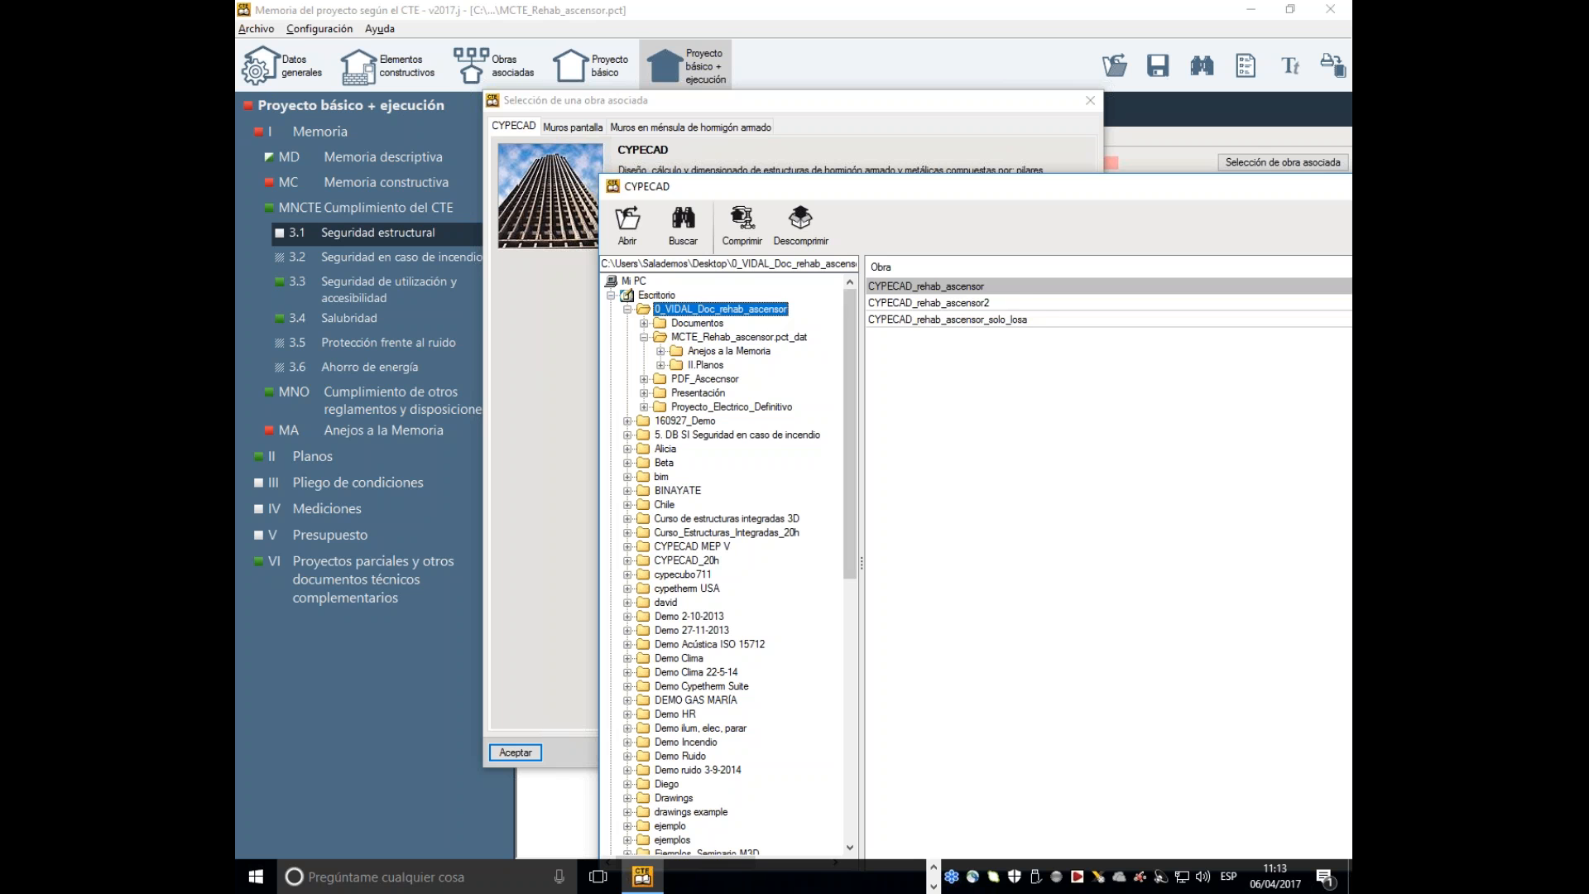
# - Try to associate CYPECAD_rehab_ascensor with section 3.1, exit the running CYPECAD program and try the same file again
pyautogui.doubleClick(981, 287)
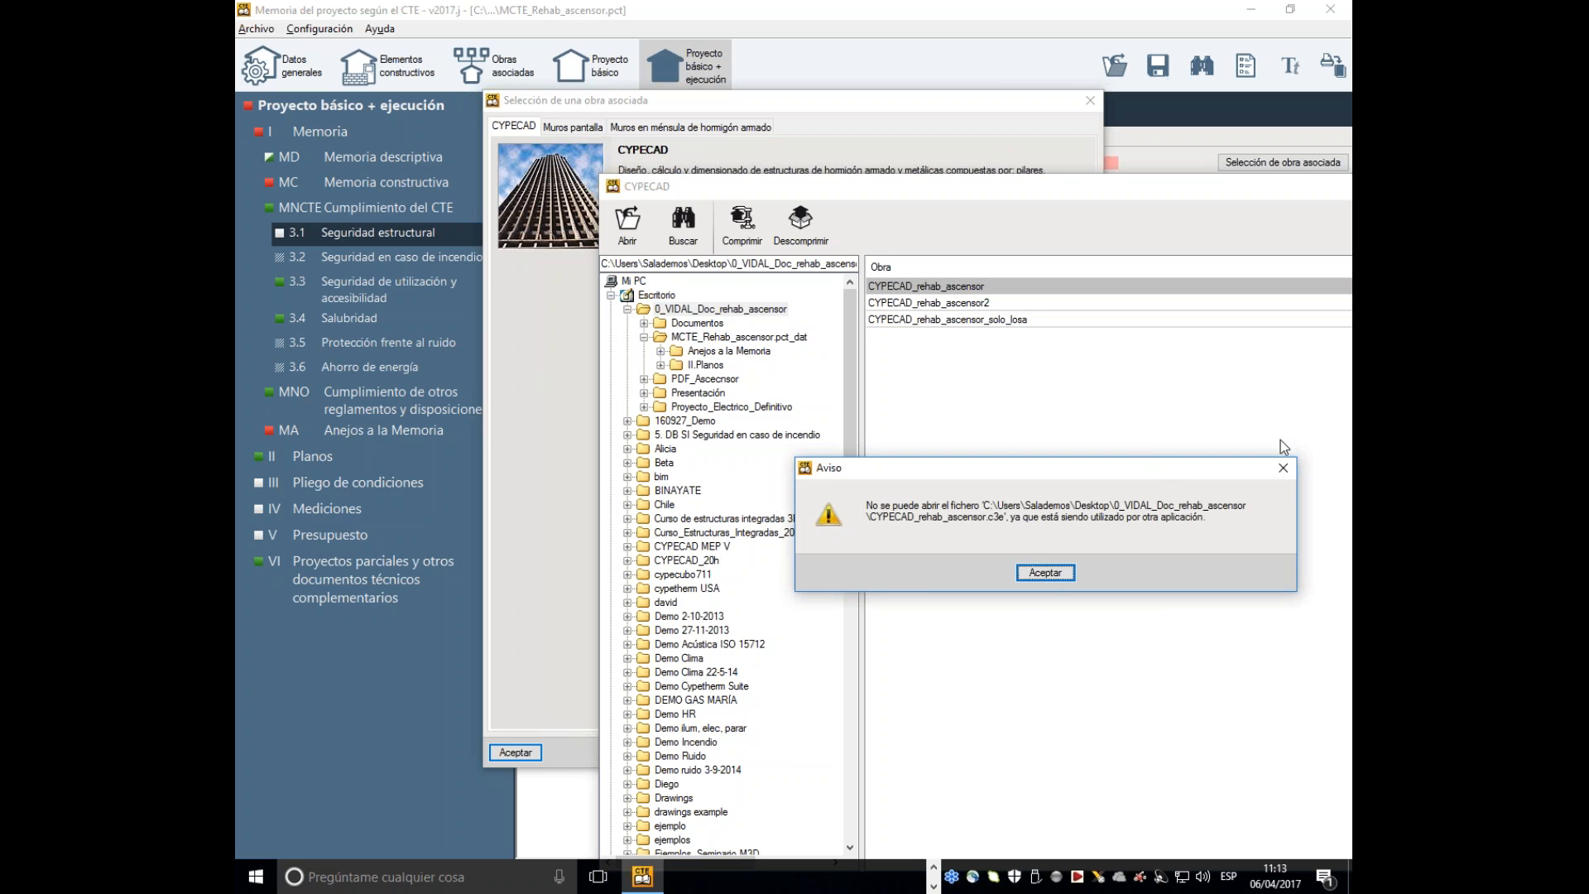
pyautogui.click(1283, 467)
pyautogui.click(1074, 879)
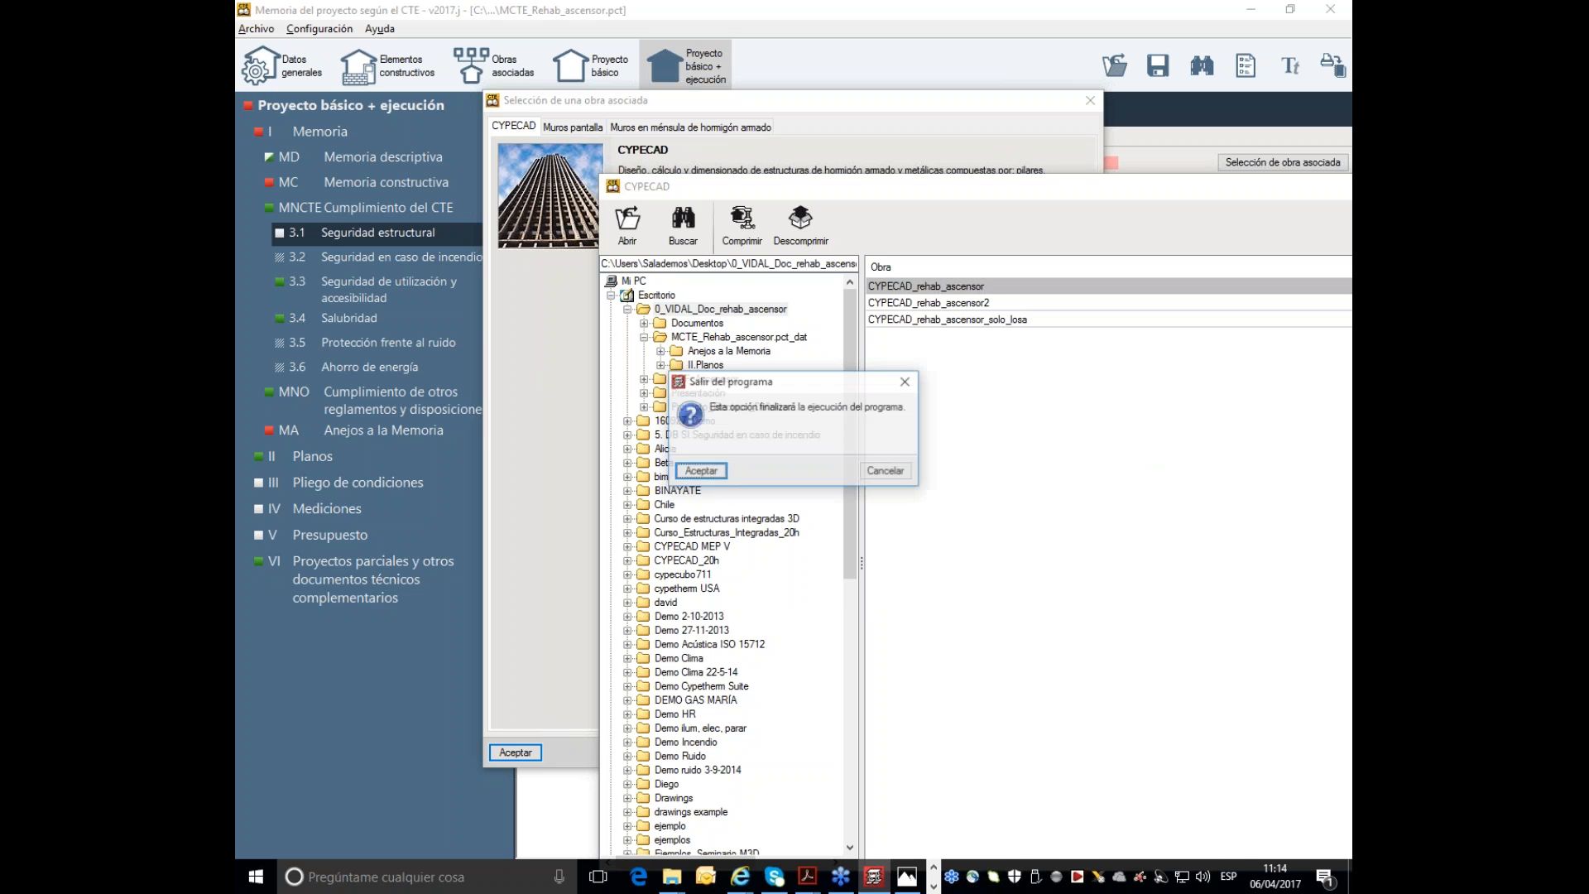
pyautogui.click(699, 475)
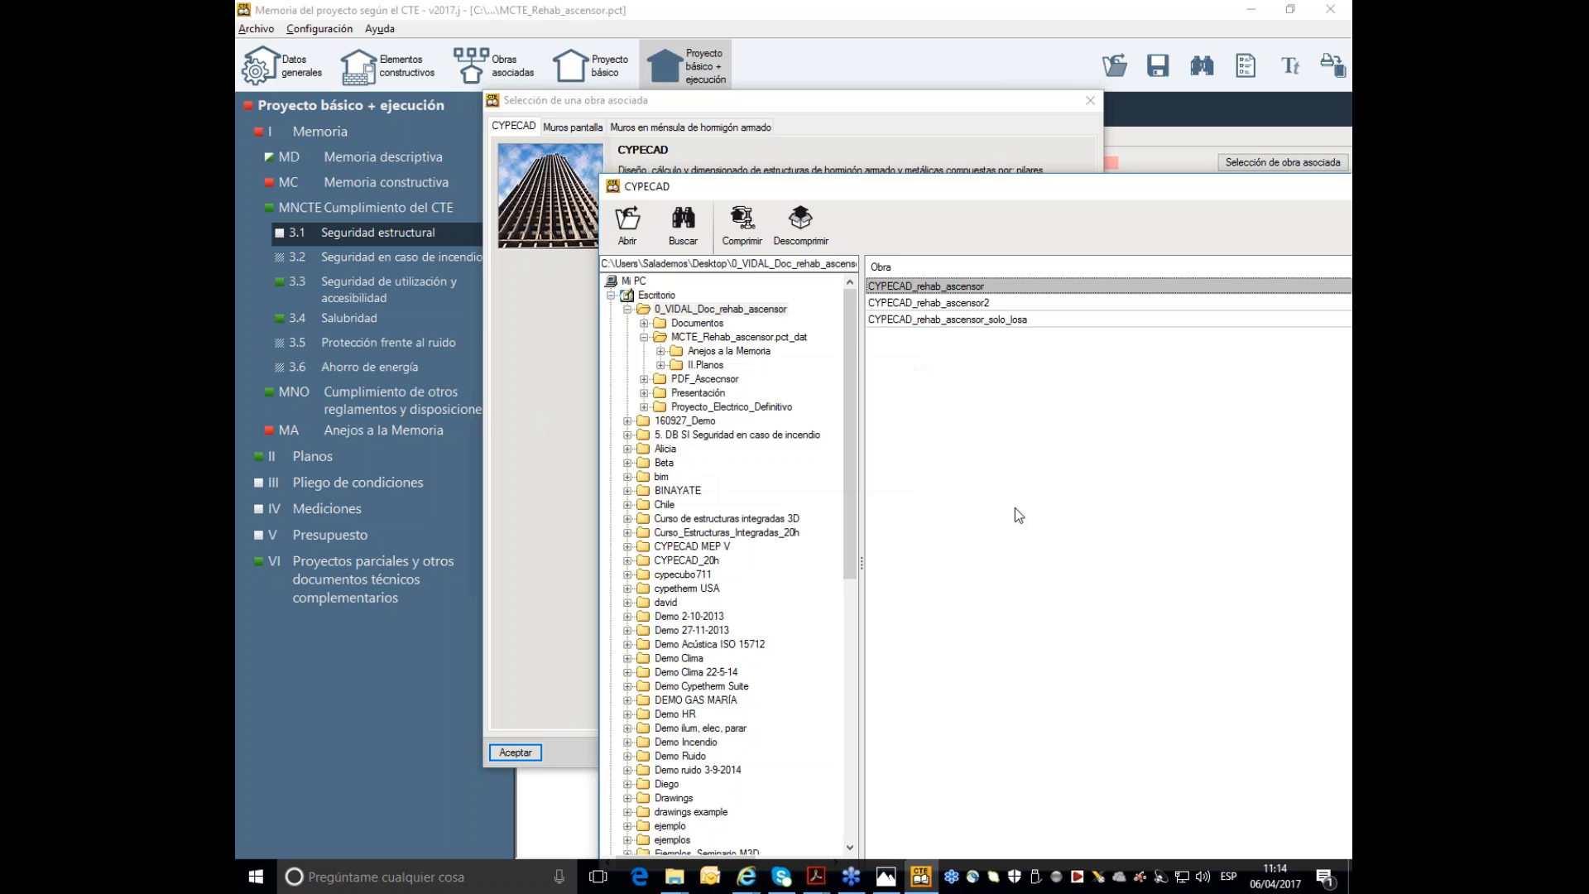
pyautogui.doubleClick(967, 284)
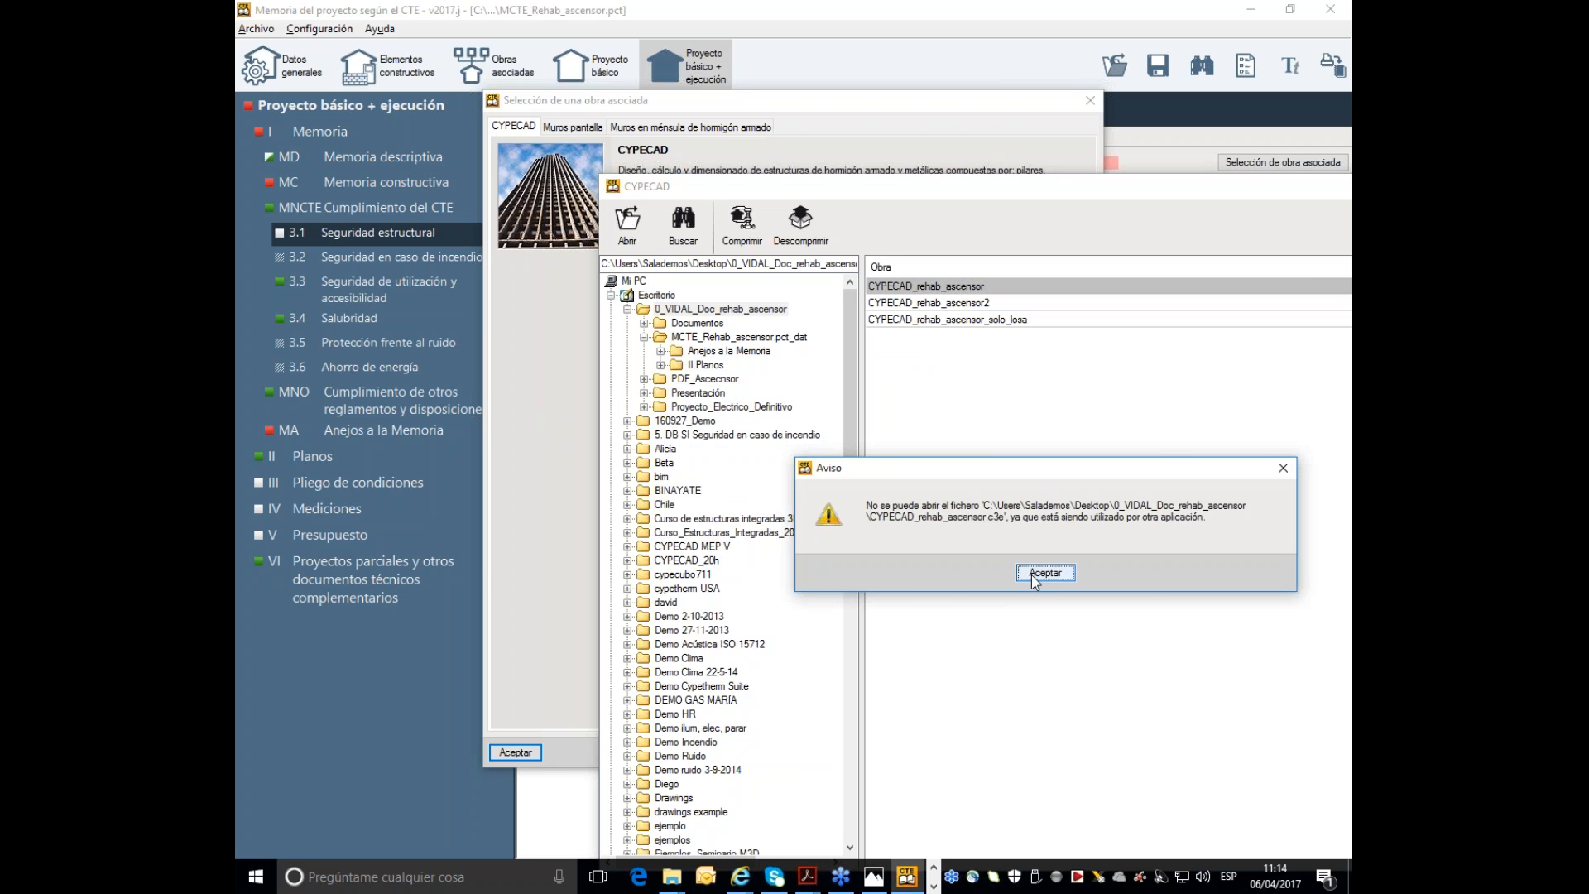
pyautogui.click(1034, 573)
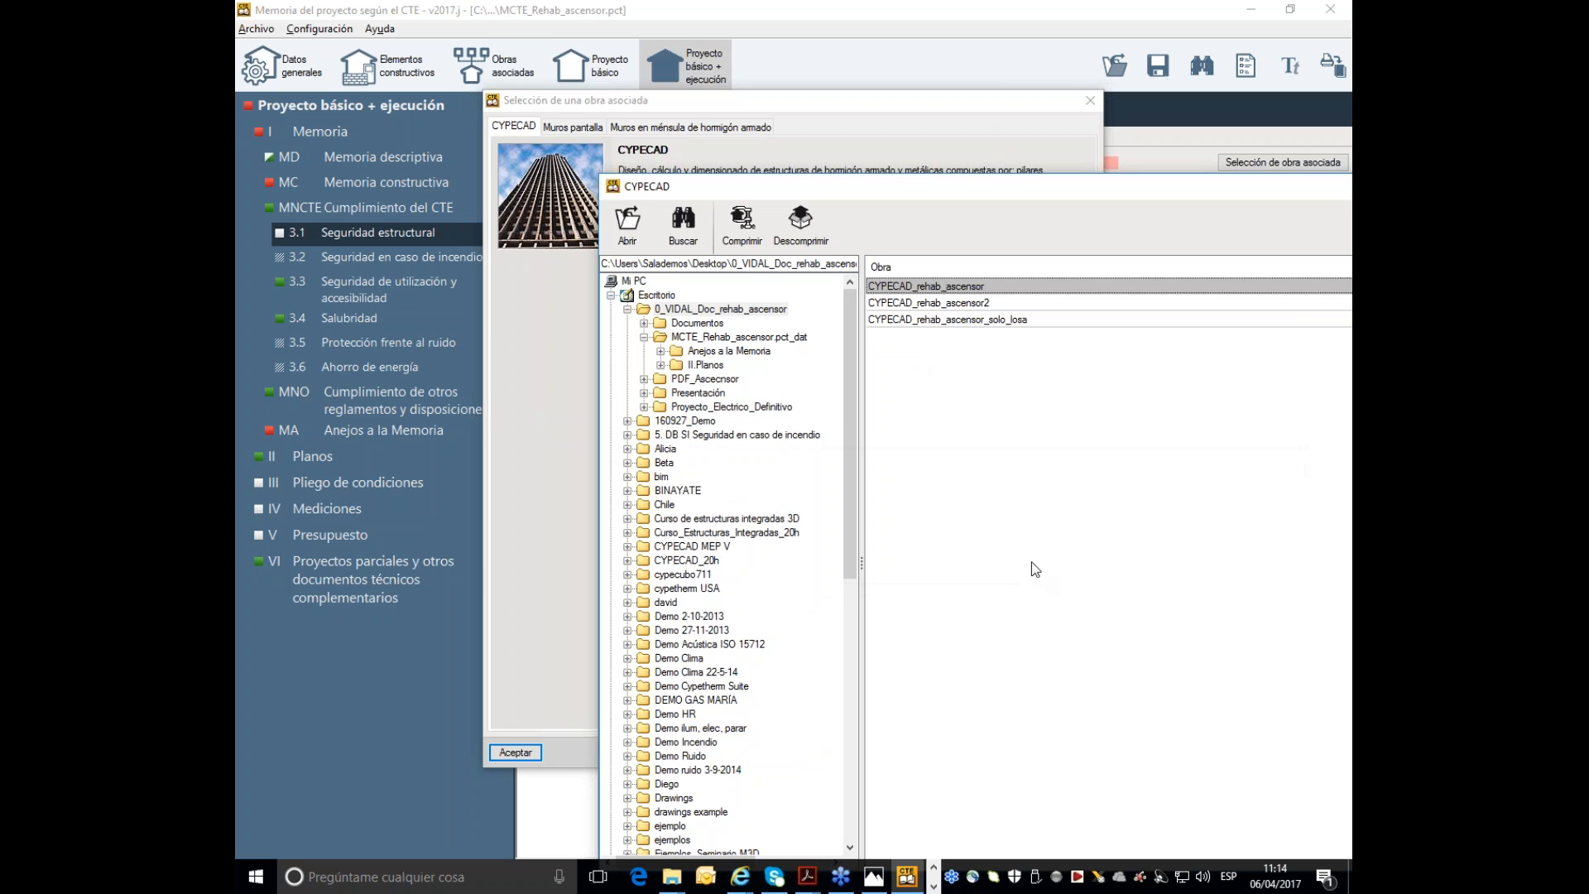
# - Associate CYPECAD_rehab_ascensor_solo_losa with section 3.1 Seguridad estructural and generate its DB SE document
pyautogui.click(934, 887)
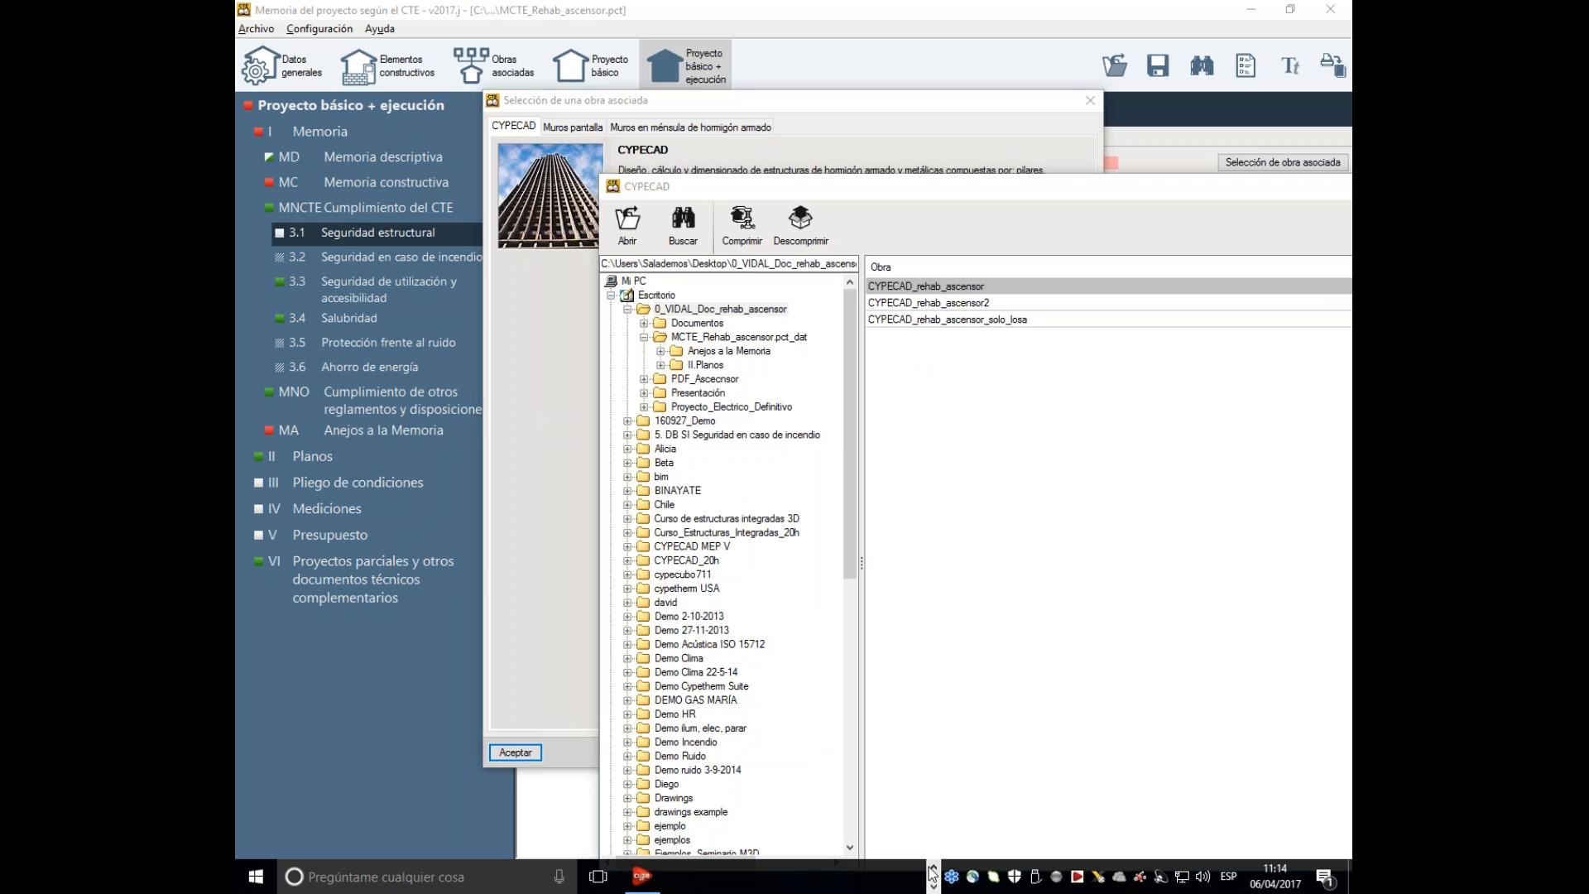
pyautogui.click(933, 867)
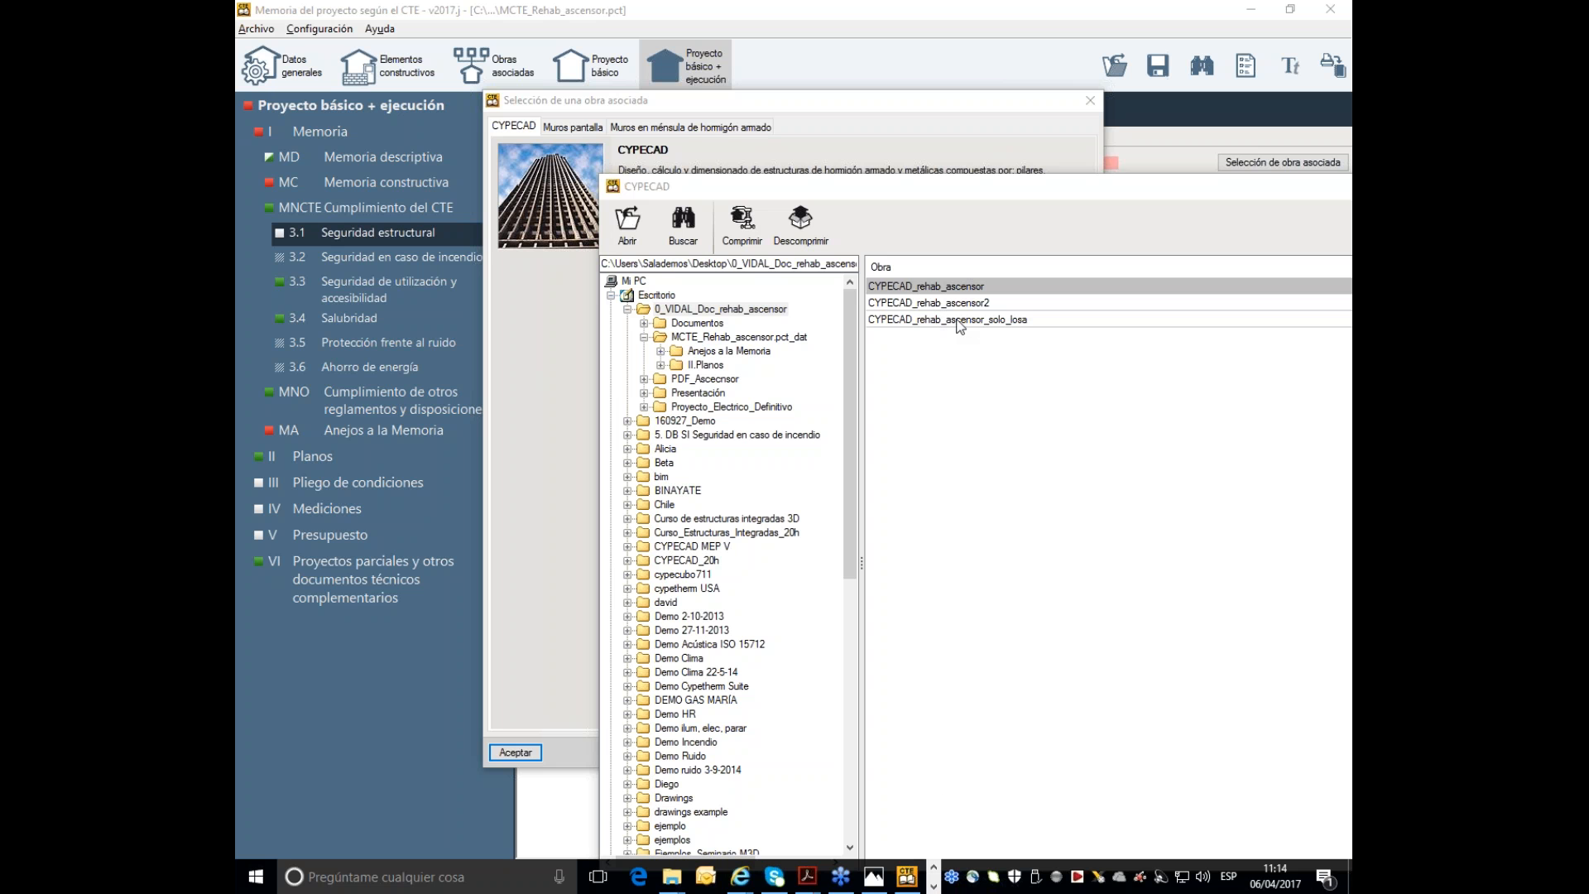
pyautogui.click(959, 321)
pyautogui.doubleClick(957, 320)
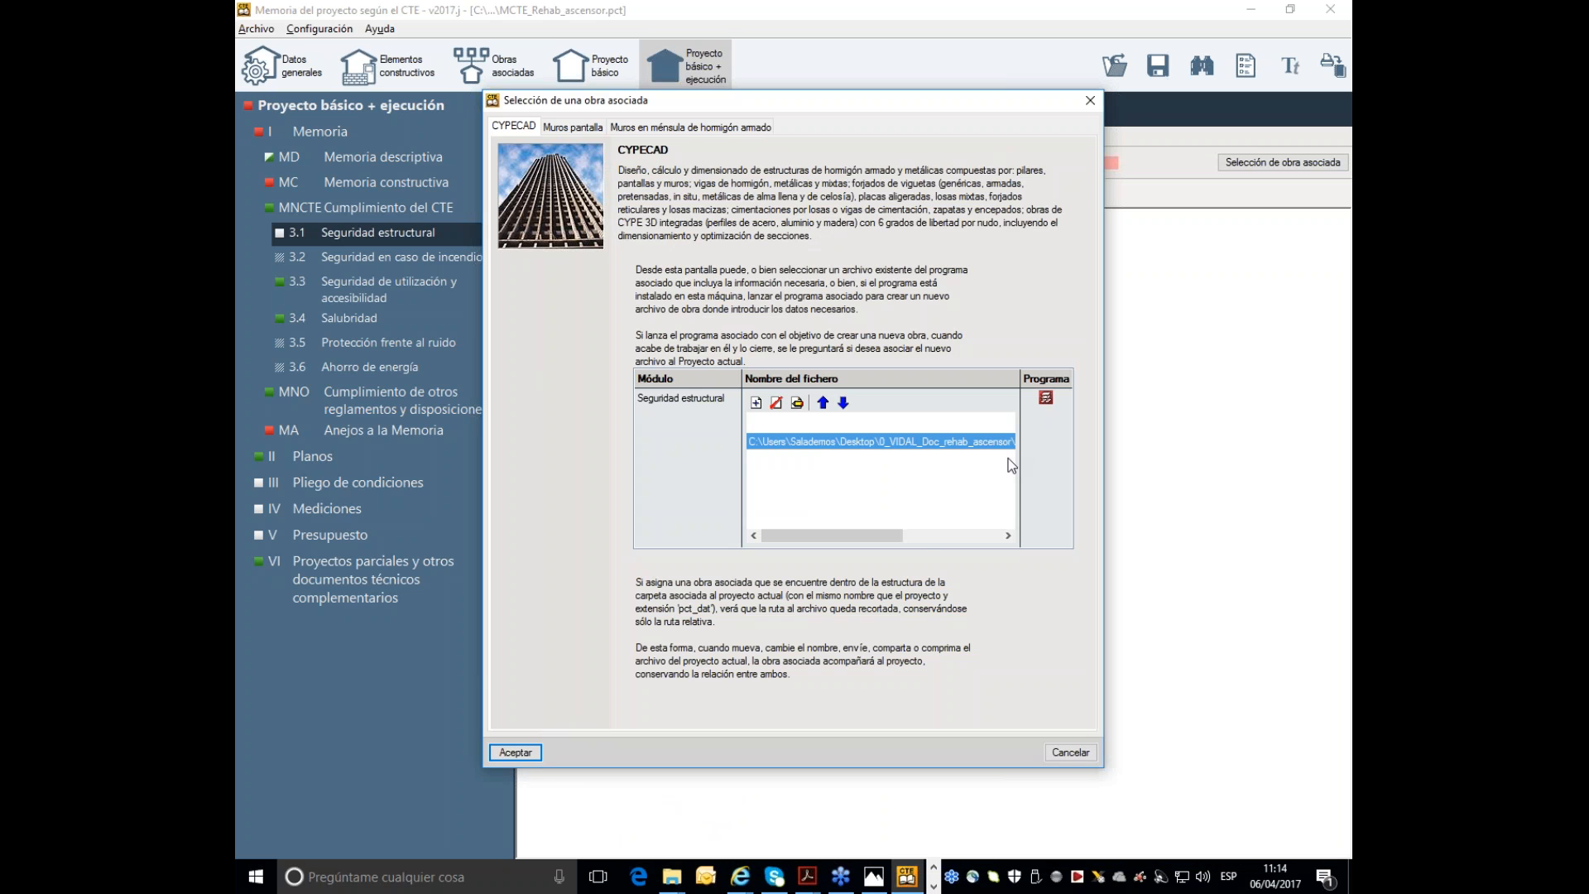
pyautogui.click(521, 755)
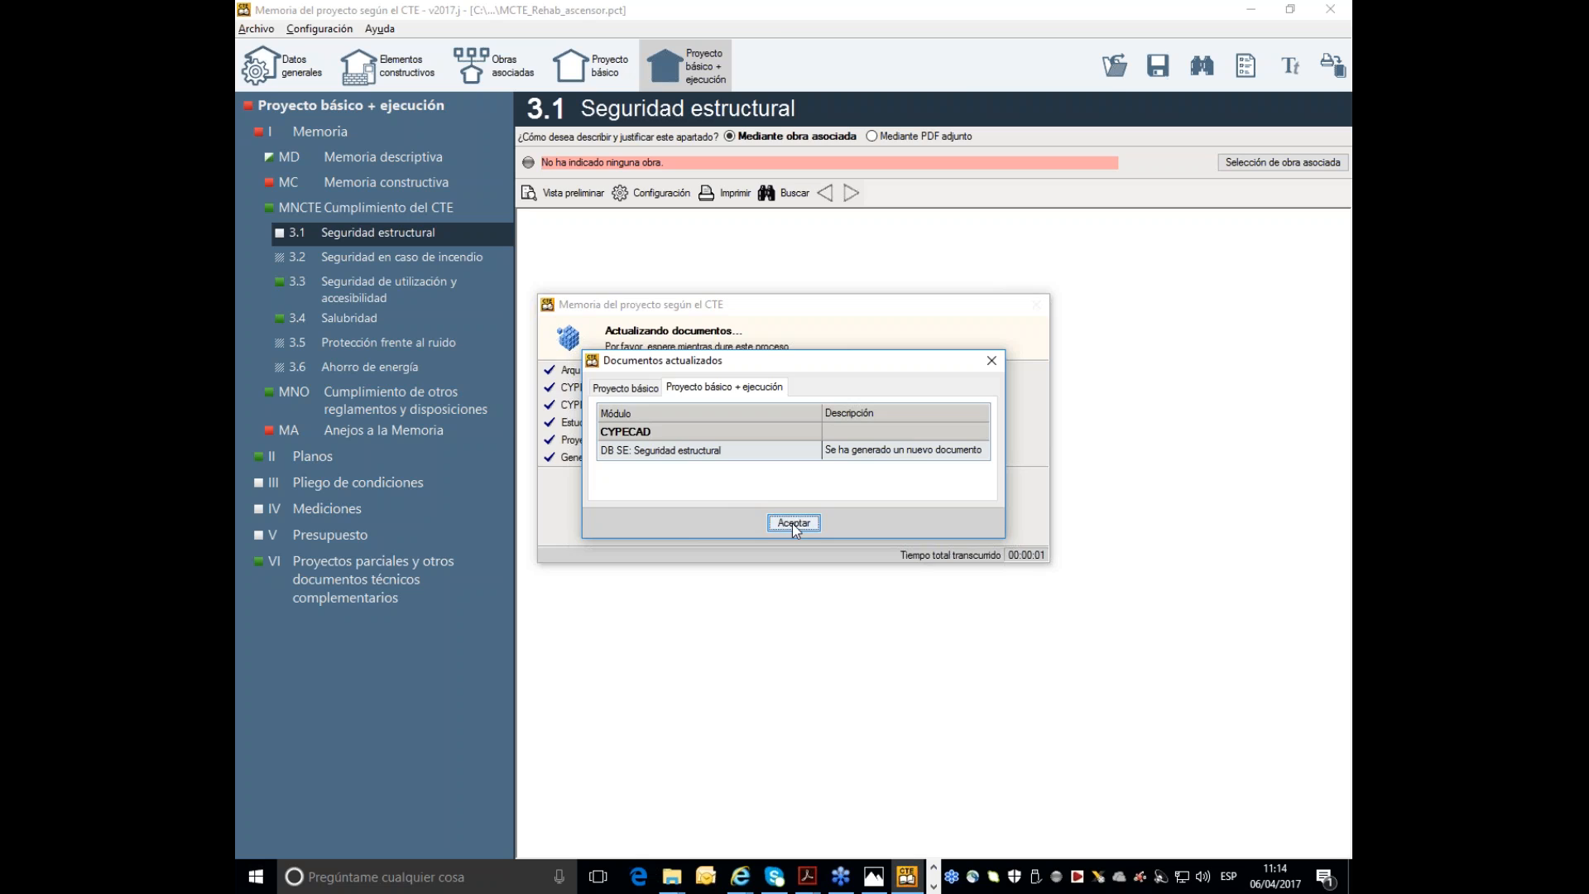
pyautogui.click(792, 522)
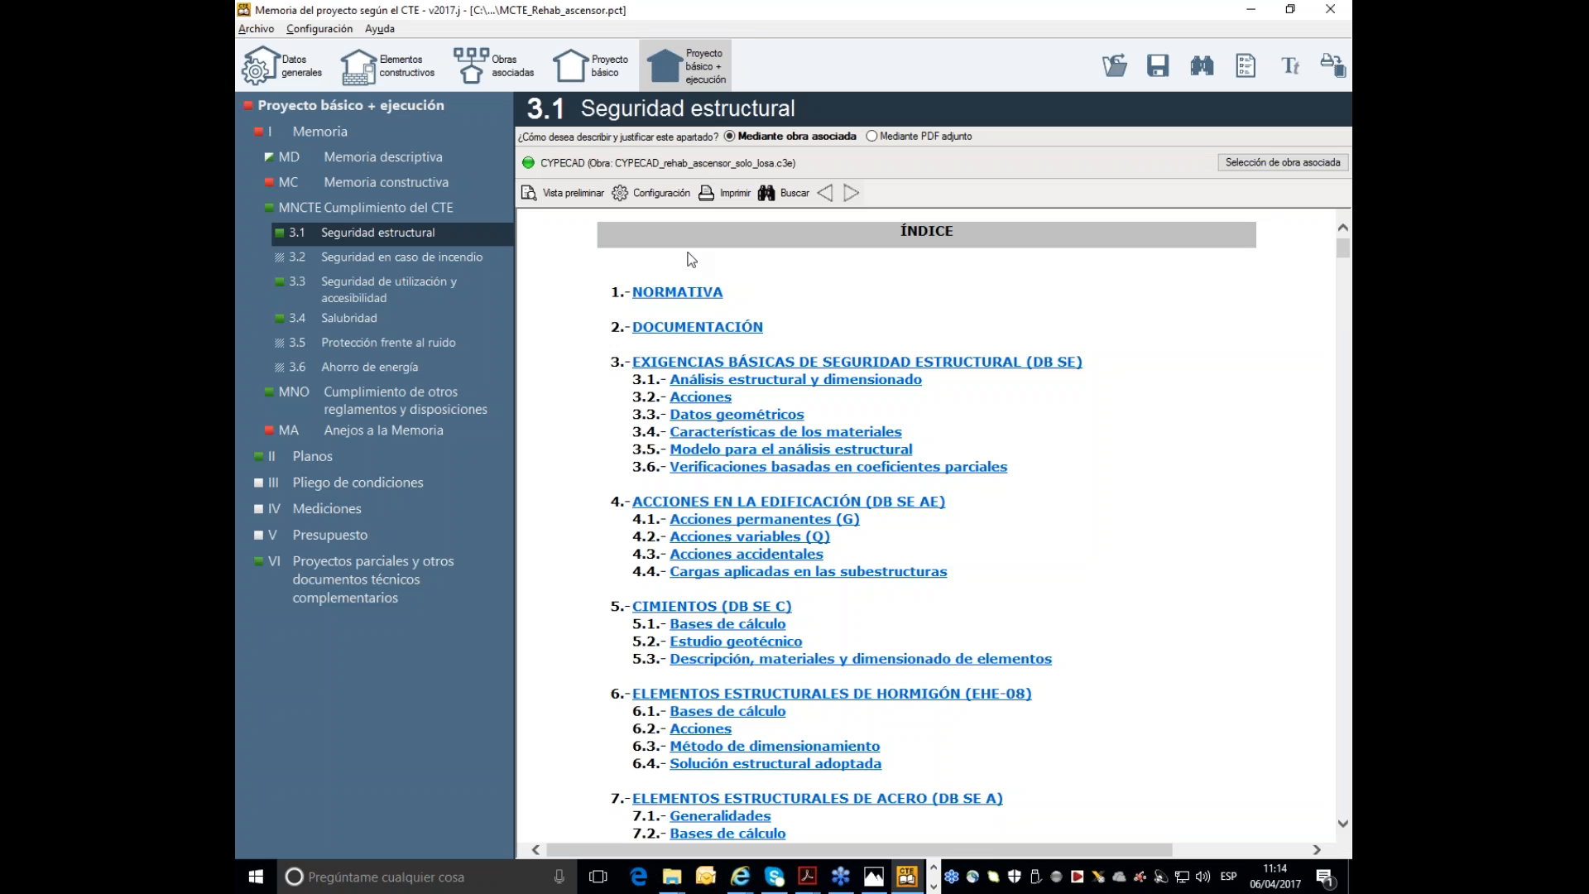
# - Examine the generated Seguridad estructural document, from the applicable regulations and structural model to the partial safety coefficients and deformation limits
pyautogui.scroll(-5, 883, 323)
pyautogui.scroll(-5, 894, 314)
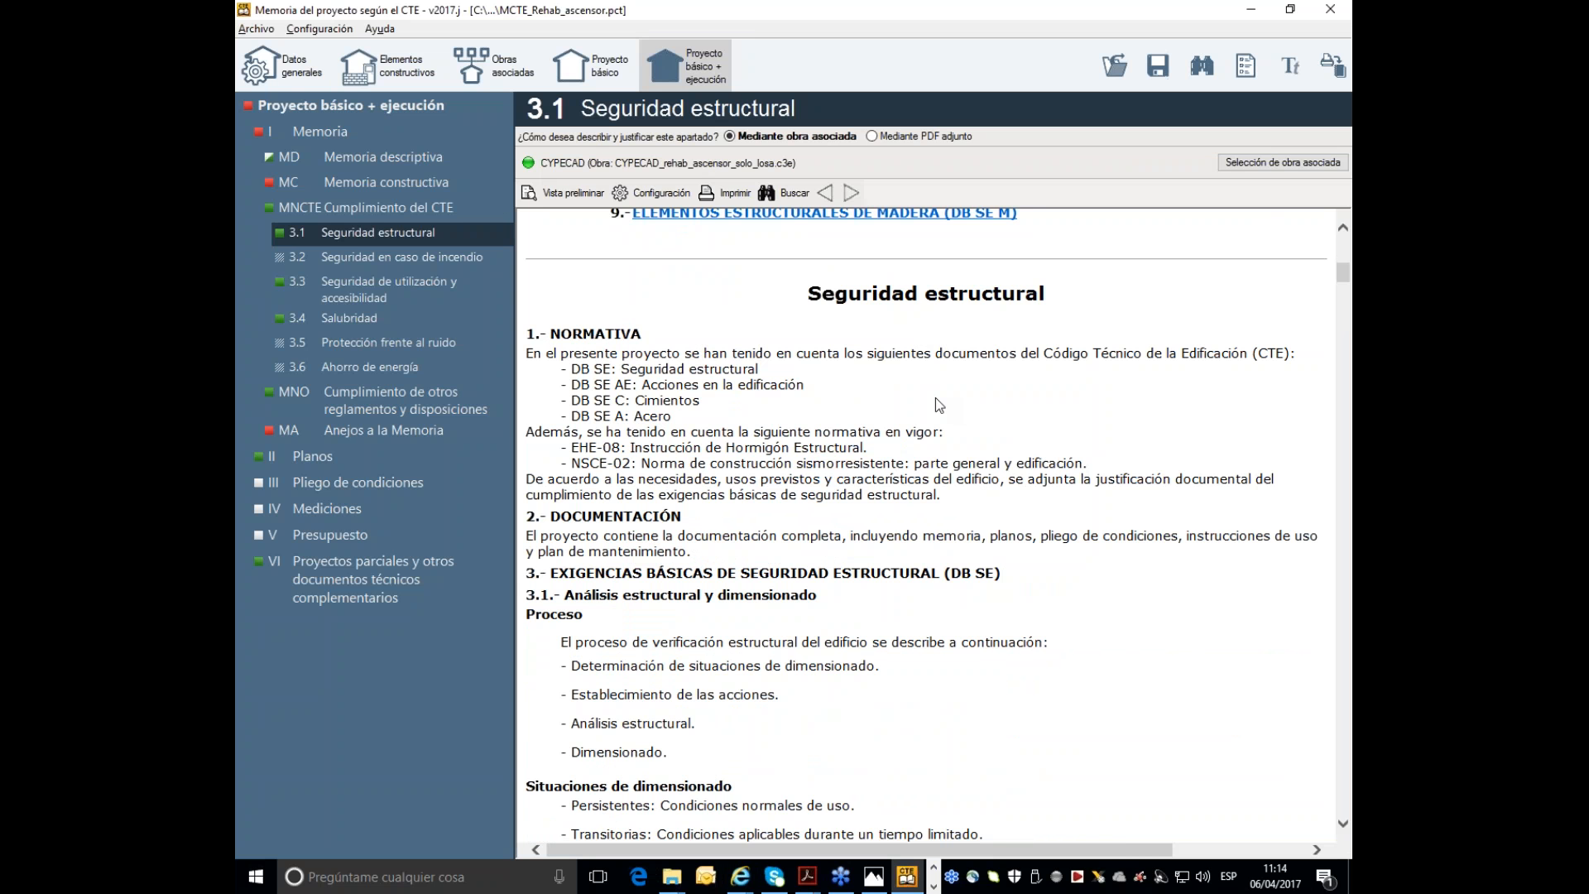
pyautogui.scroll(-2, 897, 424)
pyautogui.scroll(-20, 900, 424)
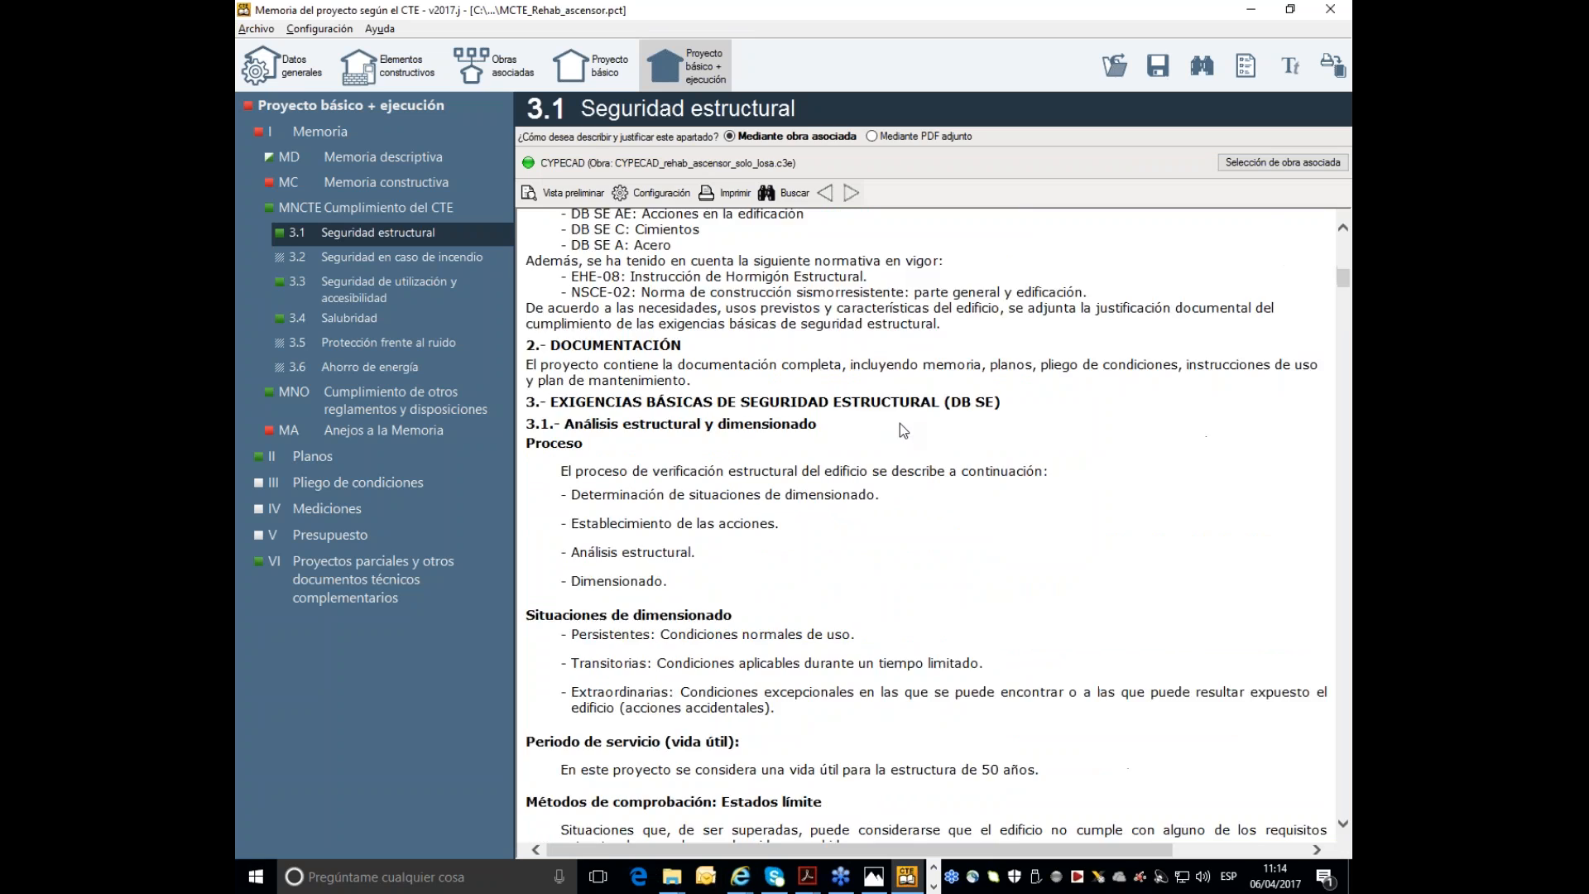
pyautogui.scroll(-20, 911, 575)
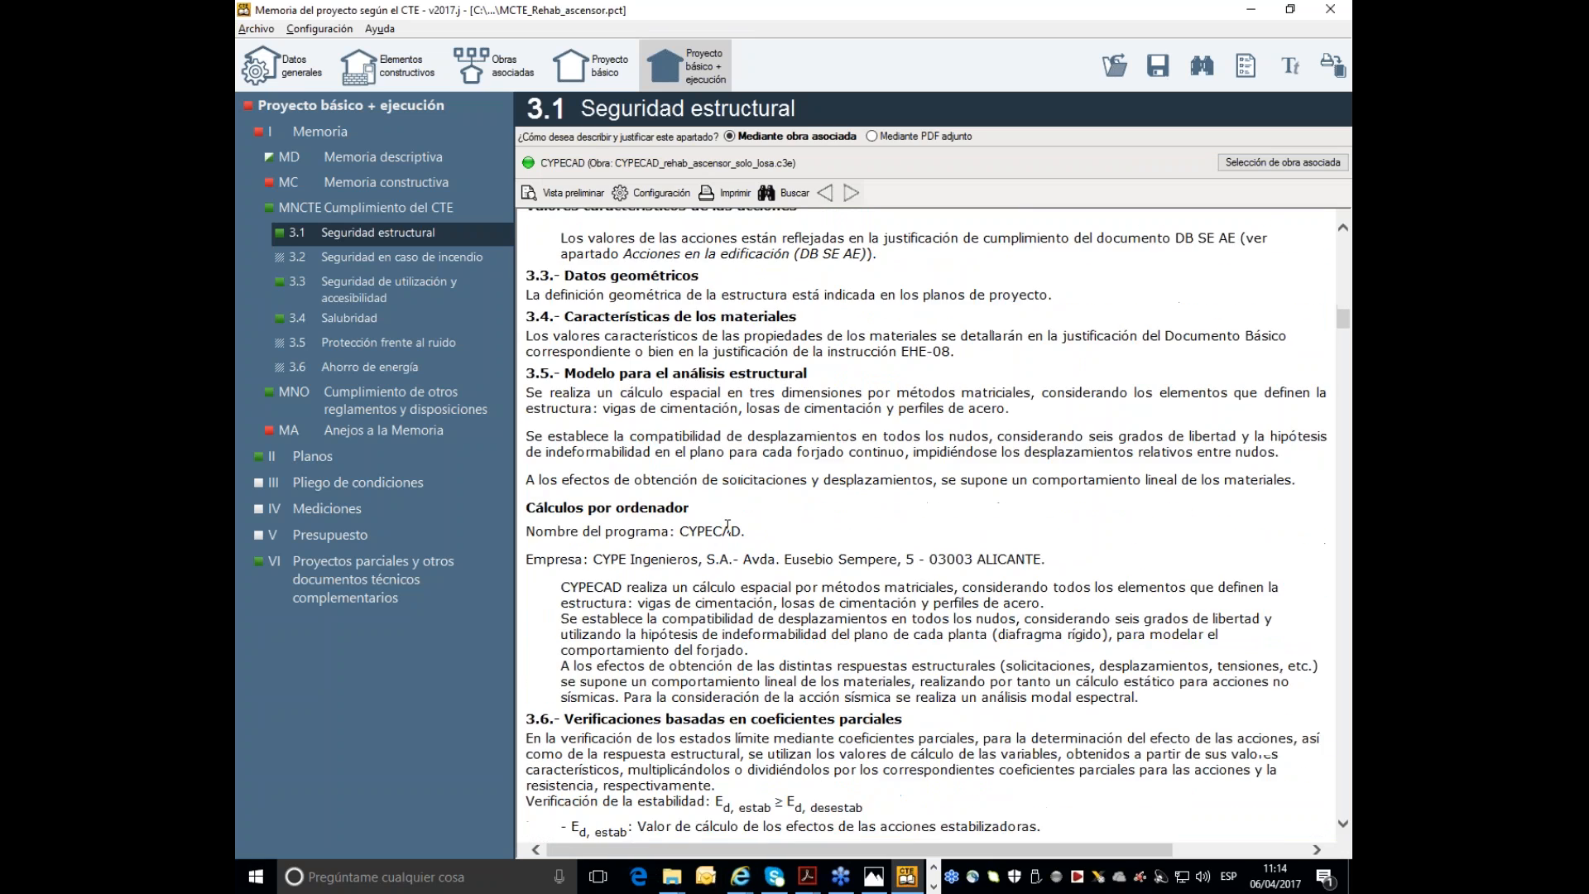
pyautogui.scroll(-4, 911, 574)
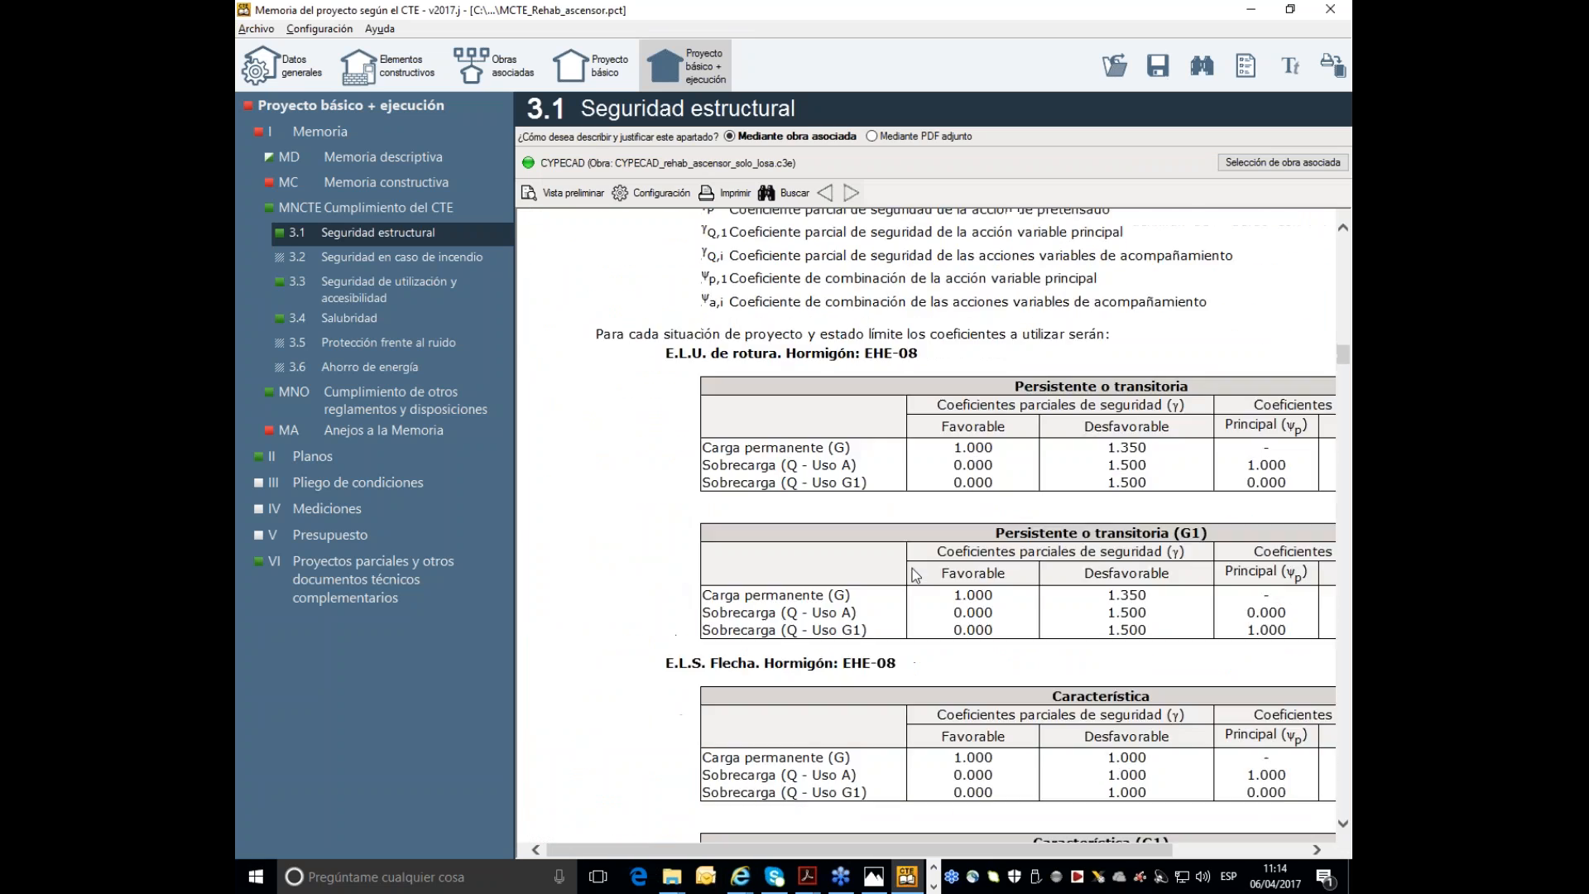
pyautogui.scroll(-8, 827, 480)
pyautogui.scroll(-20, 905, 494)
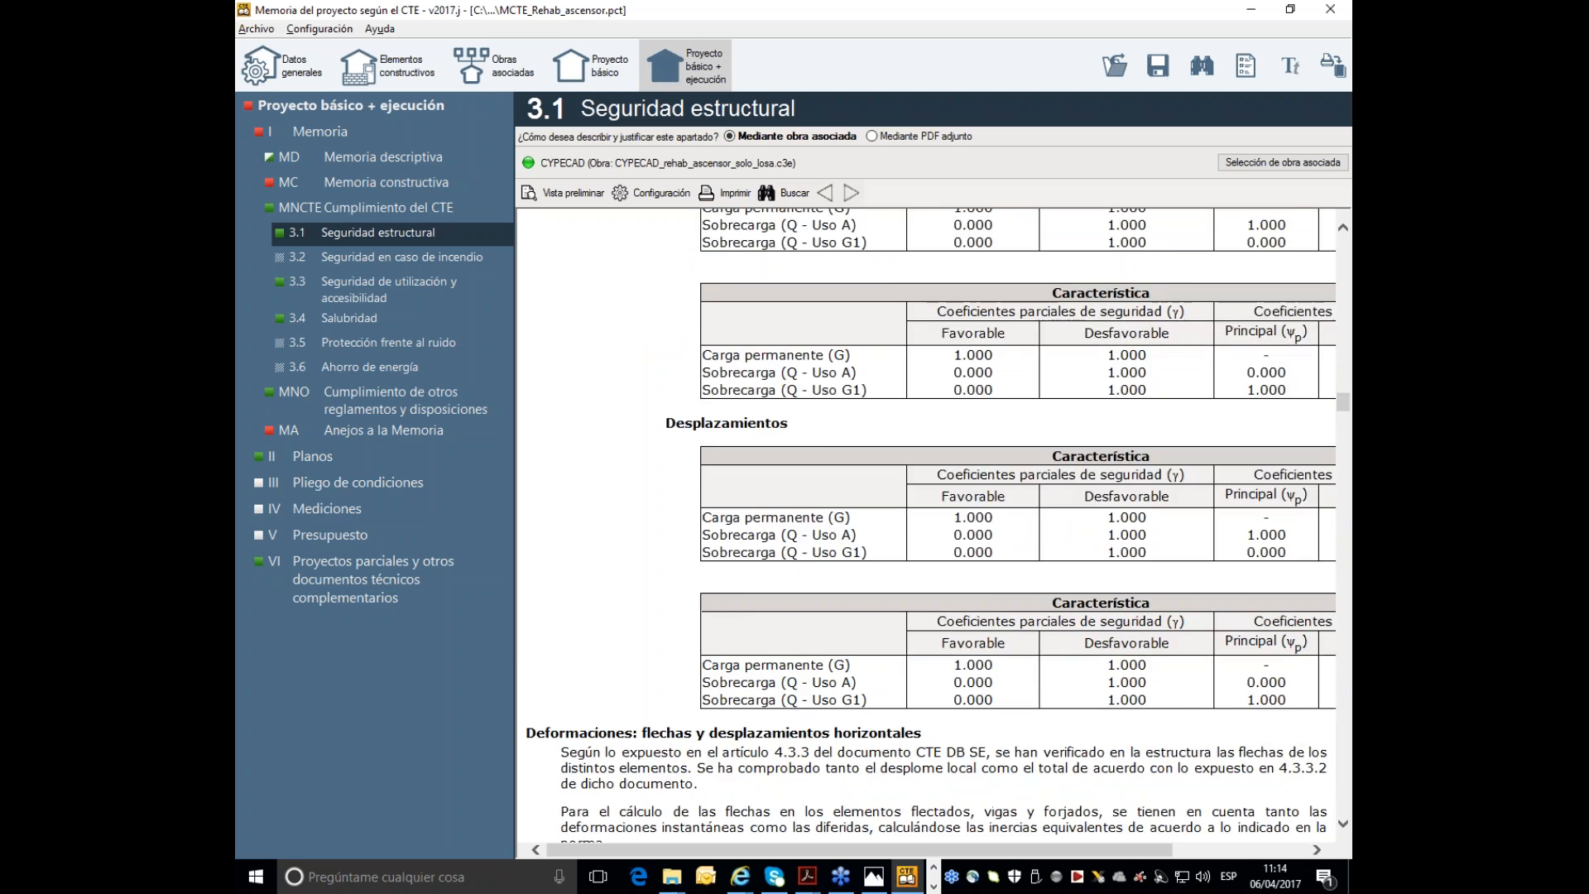
pyautogui.scroll(-6, 906, 484)
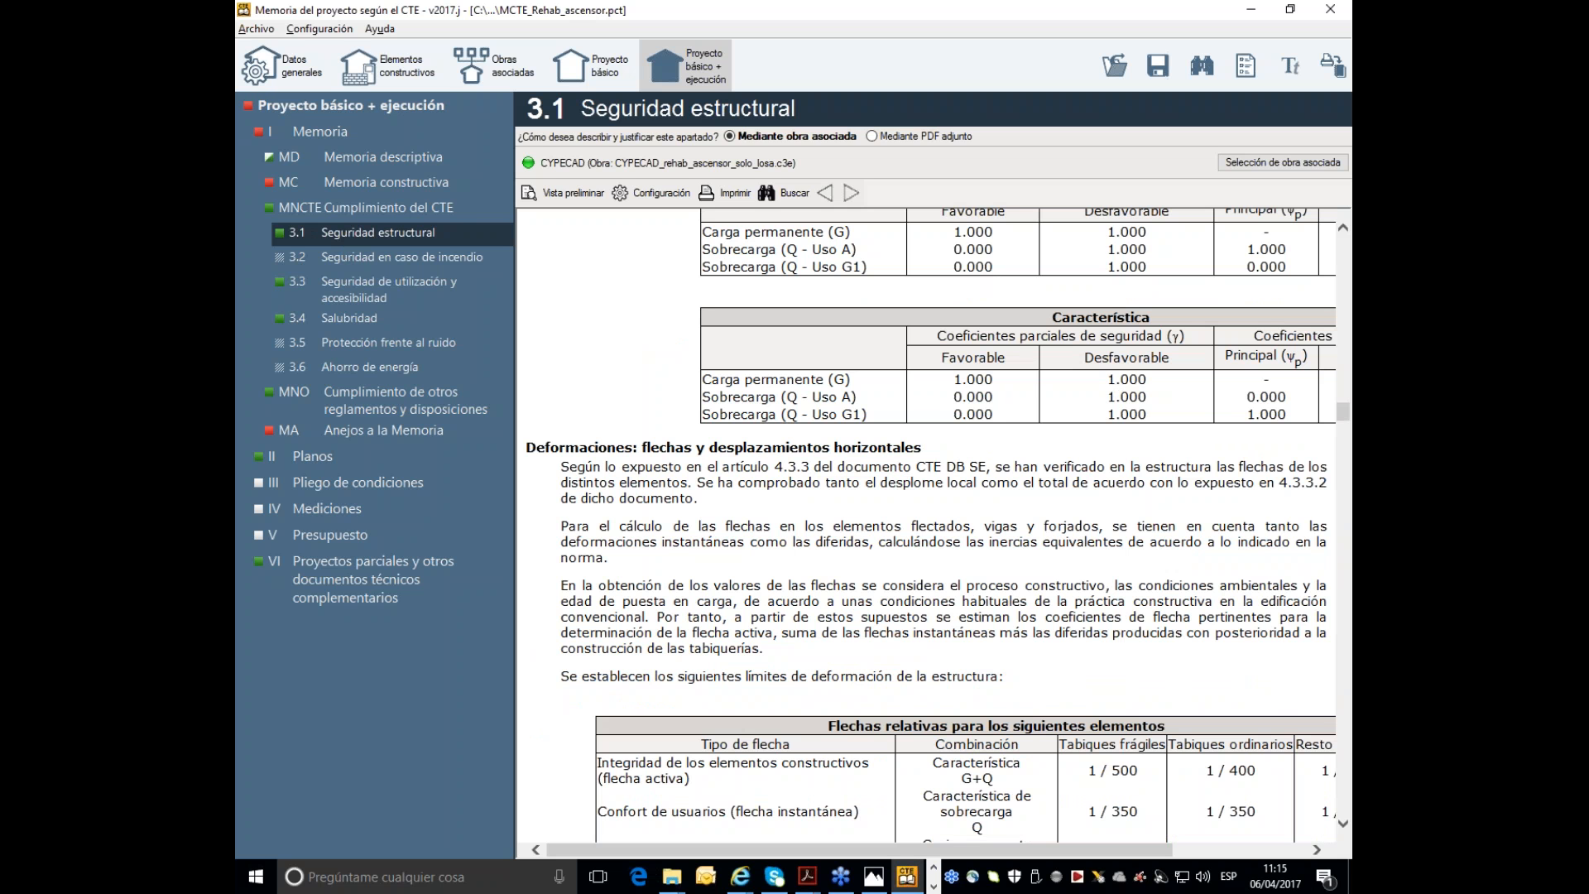
# - Look over the annexes enabled in Anejos a la Memoria and open Estudio Básico de Seguridad y Salud
pyautogui.click(368, 429)
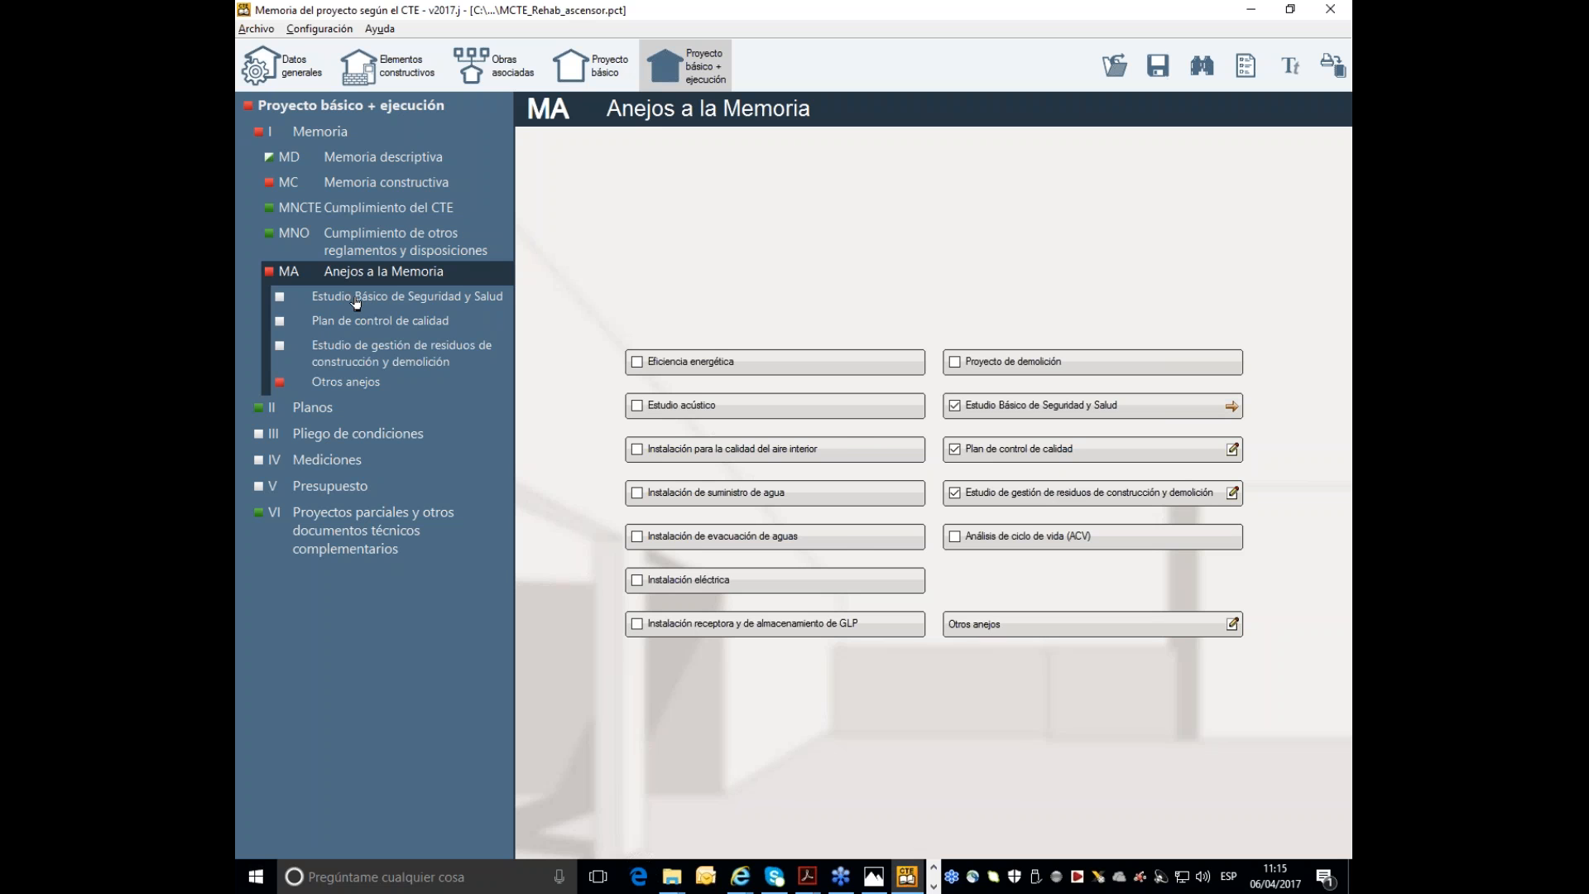
pyautogui.click(356, 299)
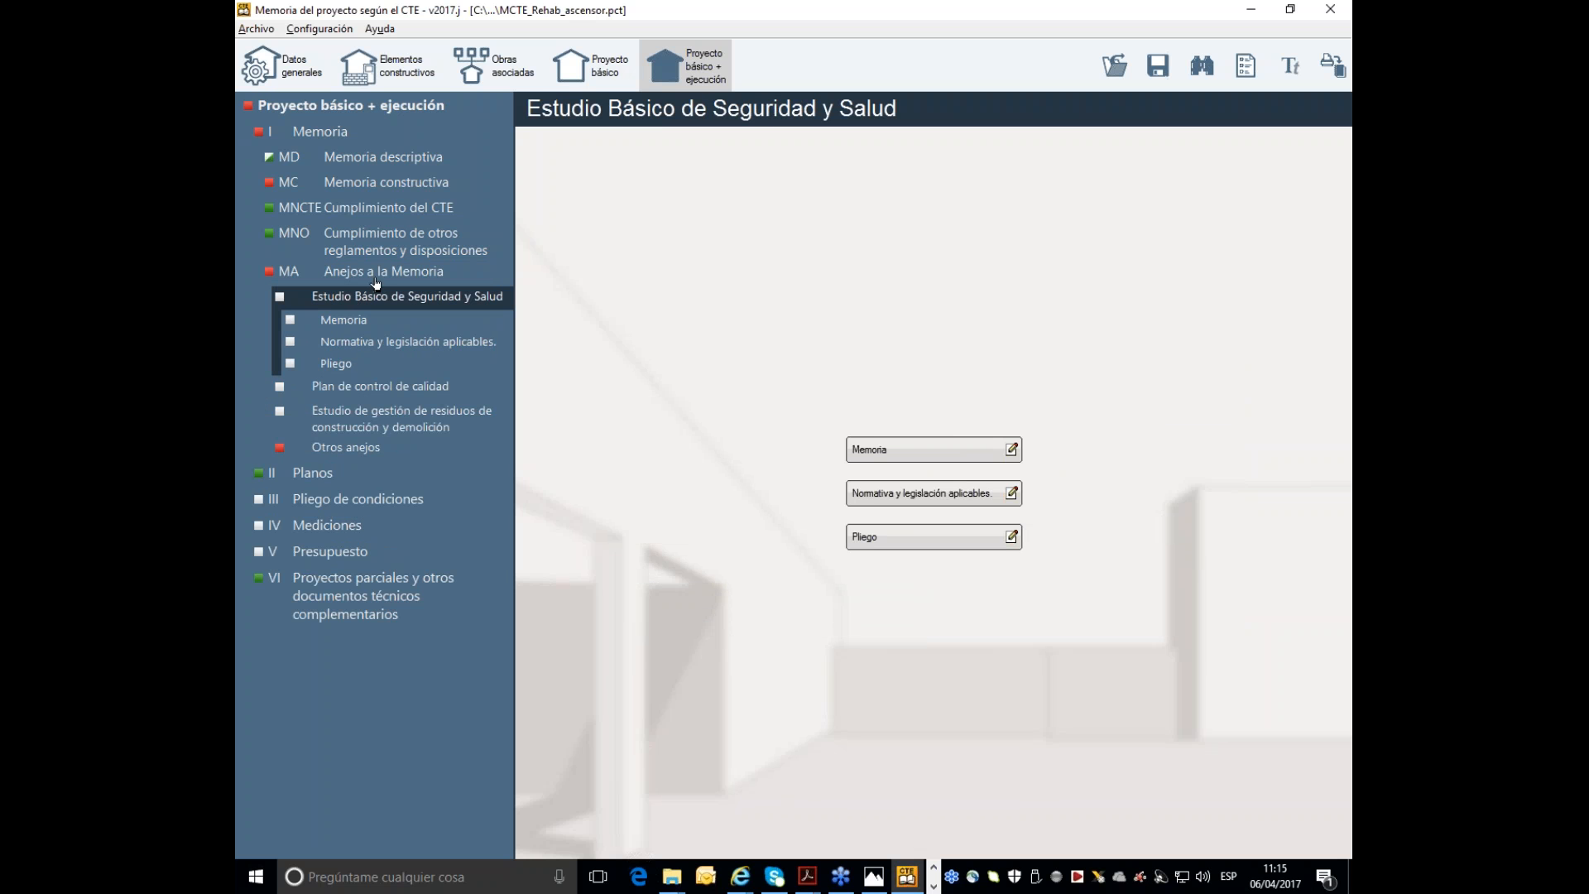
pyautogui.click(374, 278)
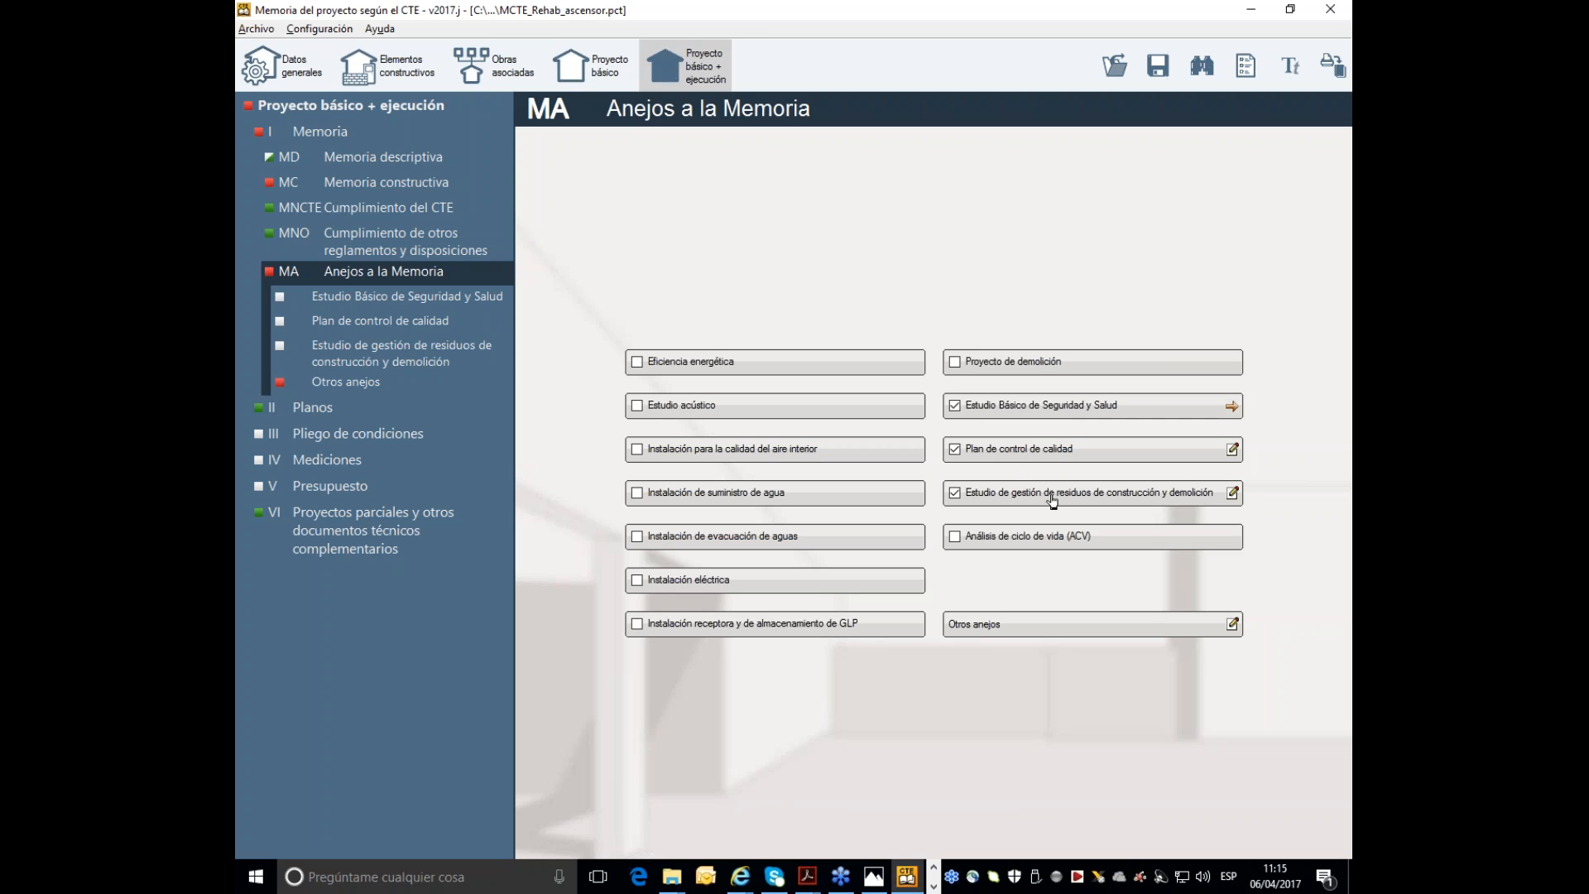
pyautogui.click(1037, 400)
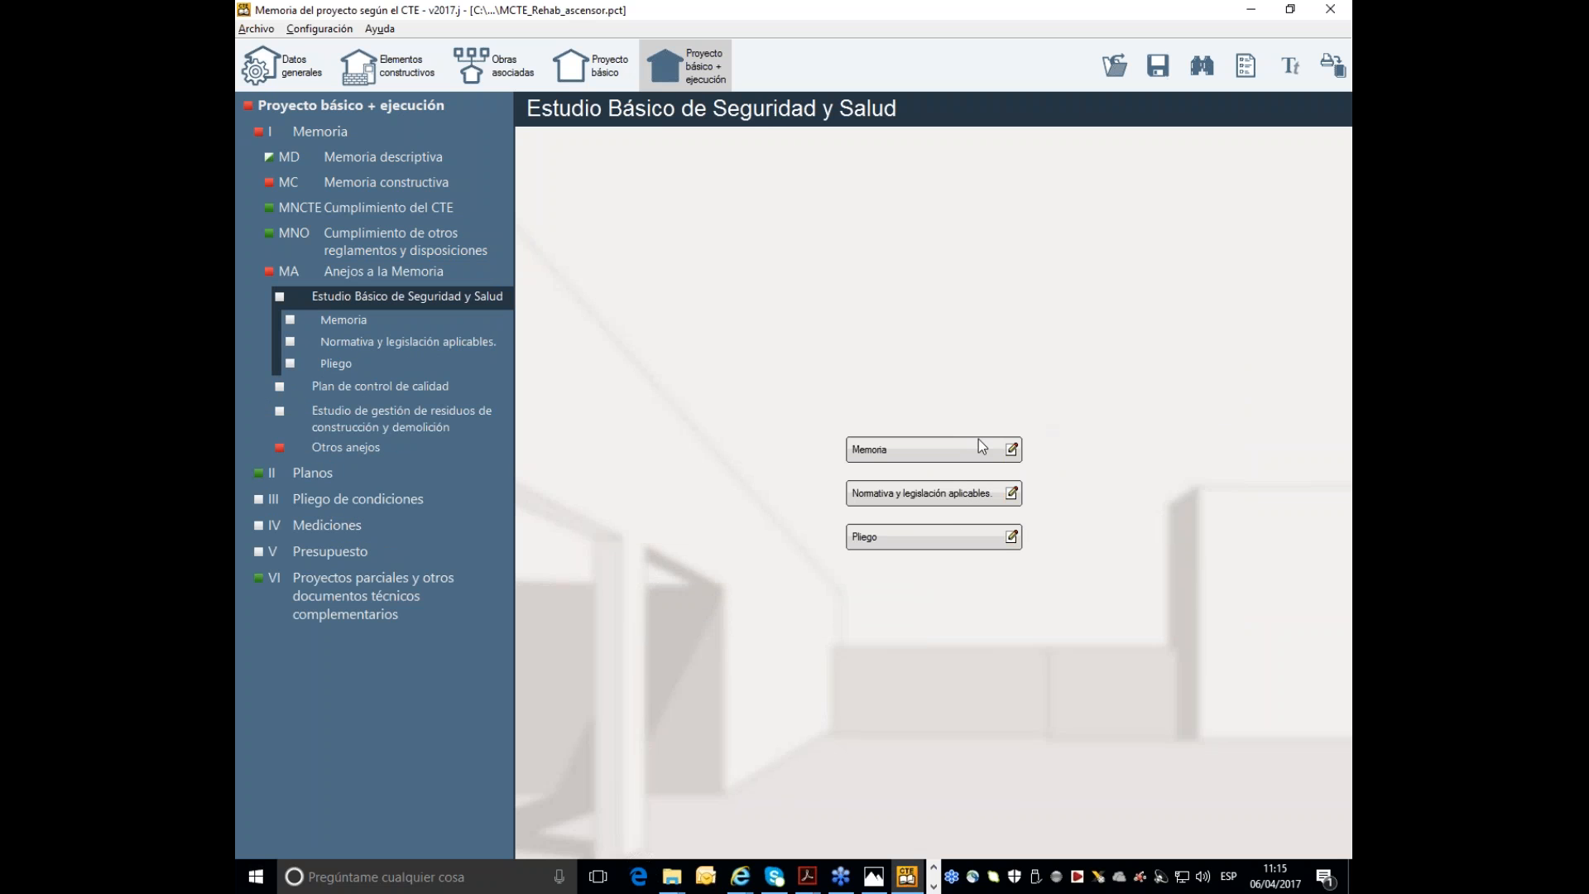
# - Associate the EBSS_Rehab_ascensor file with the Memoria of the Estudio Básico de Seguridad y Salud and generate its documents
pyautogui.click(1010, 449)
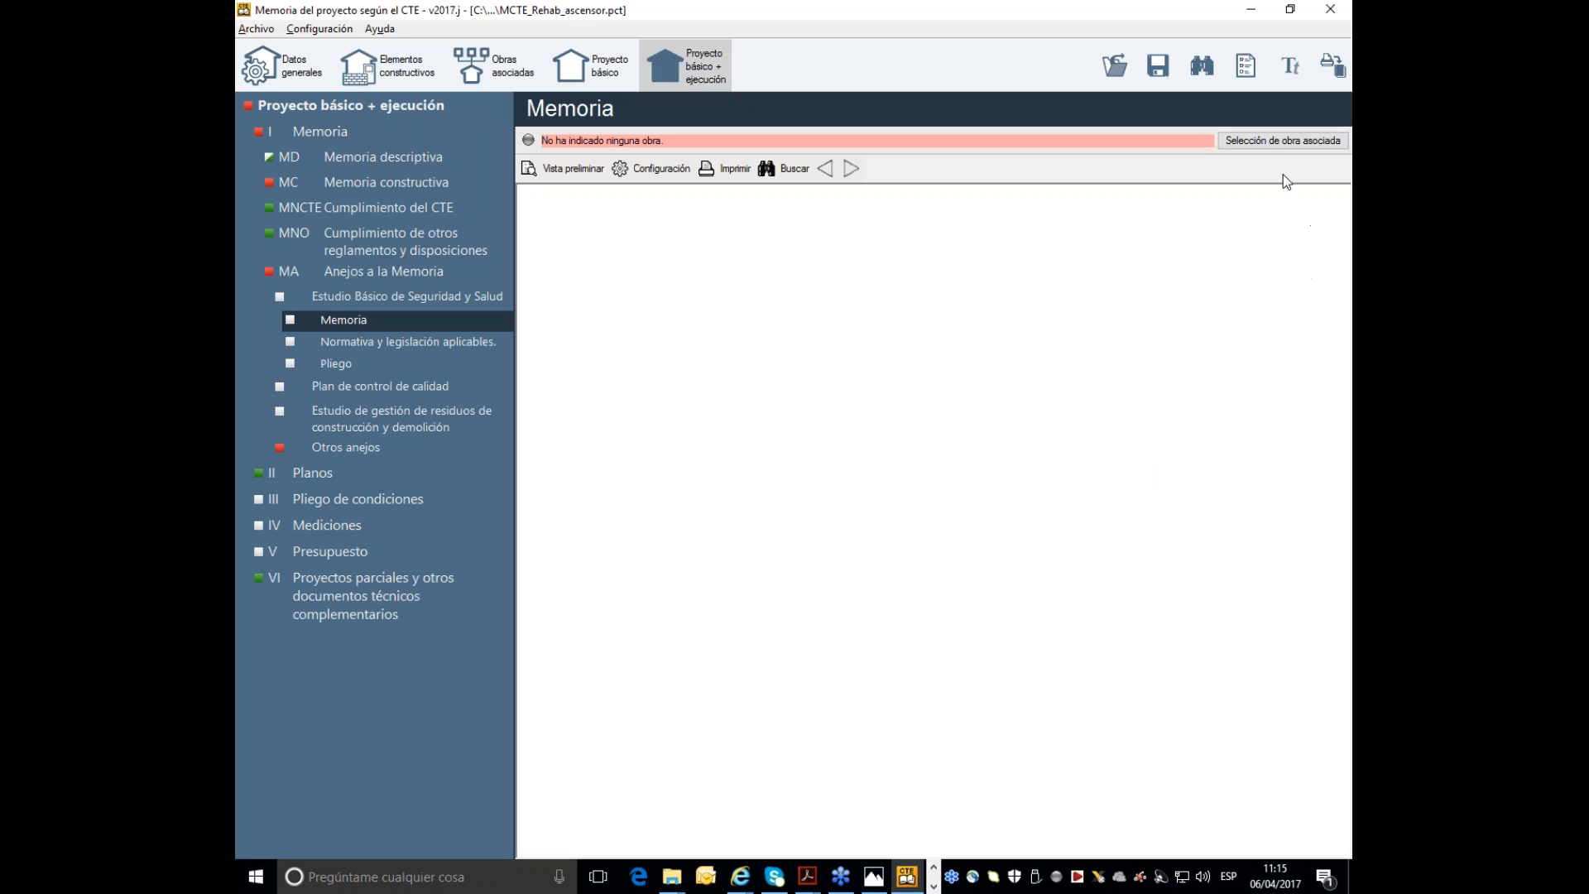
pyautogui.click(1280, 143)
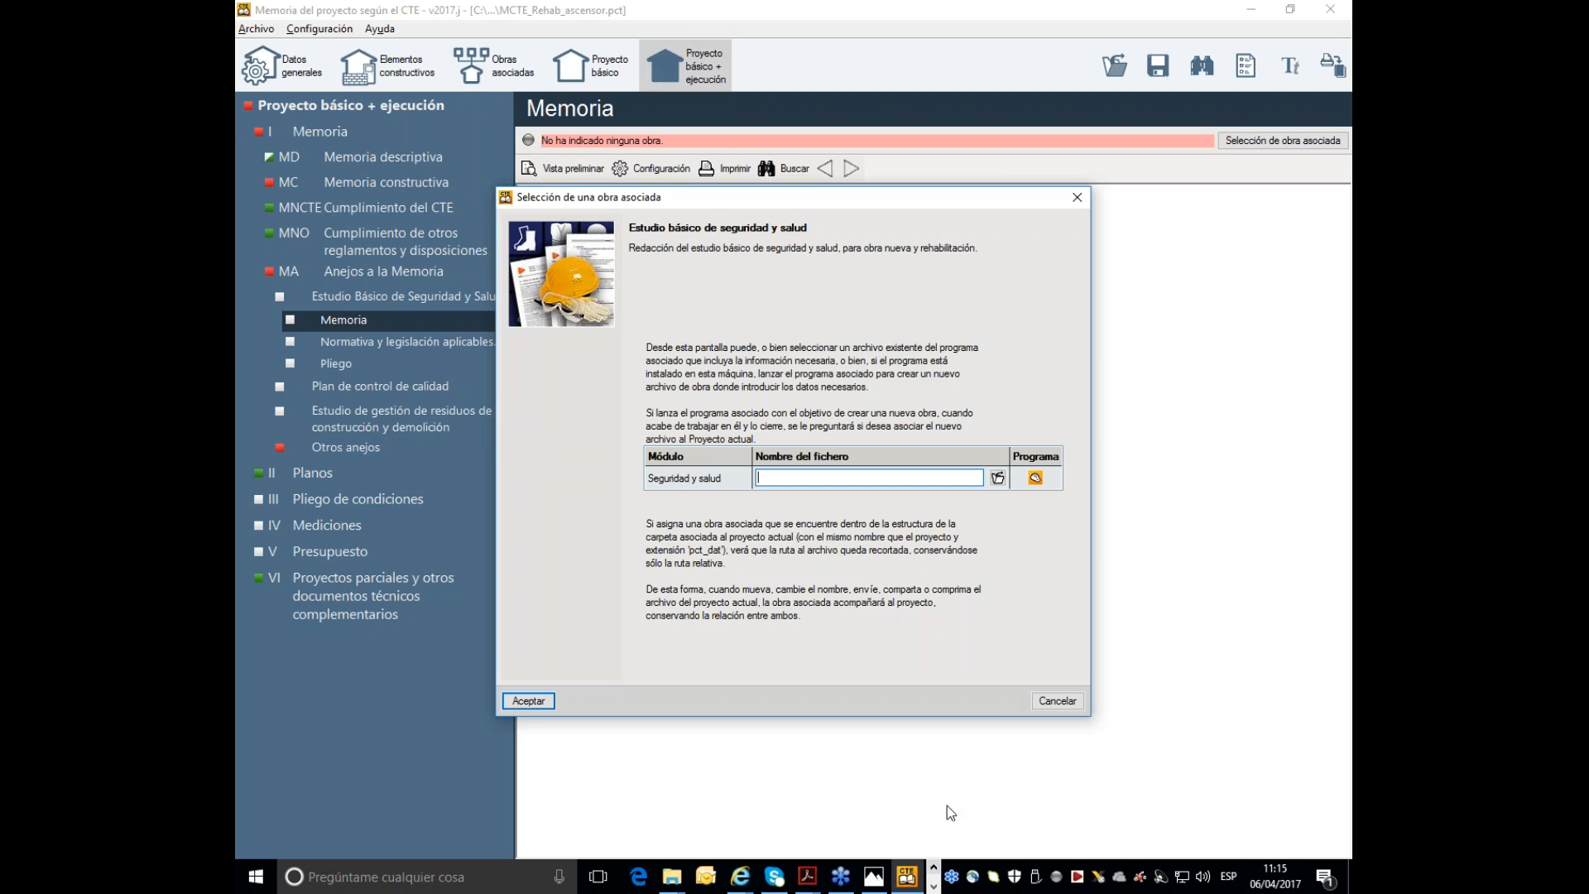
pyautogui.click(997, 479)
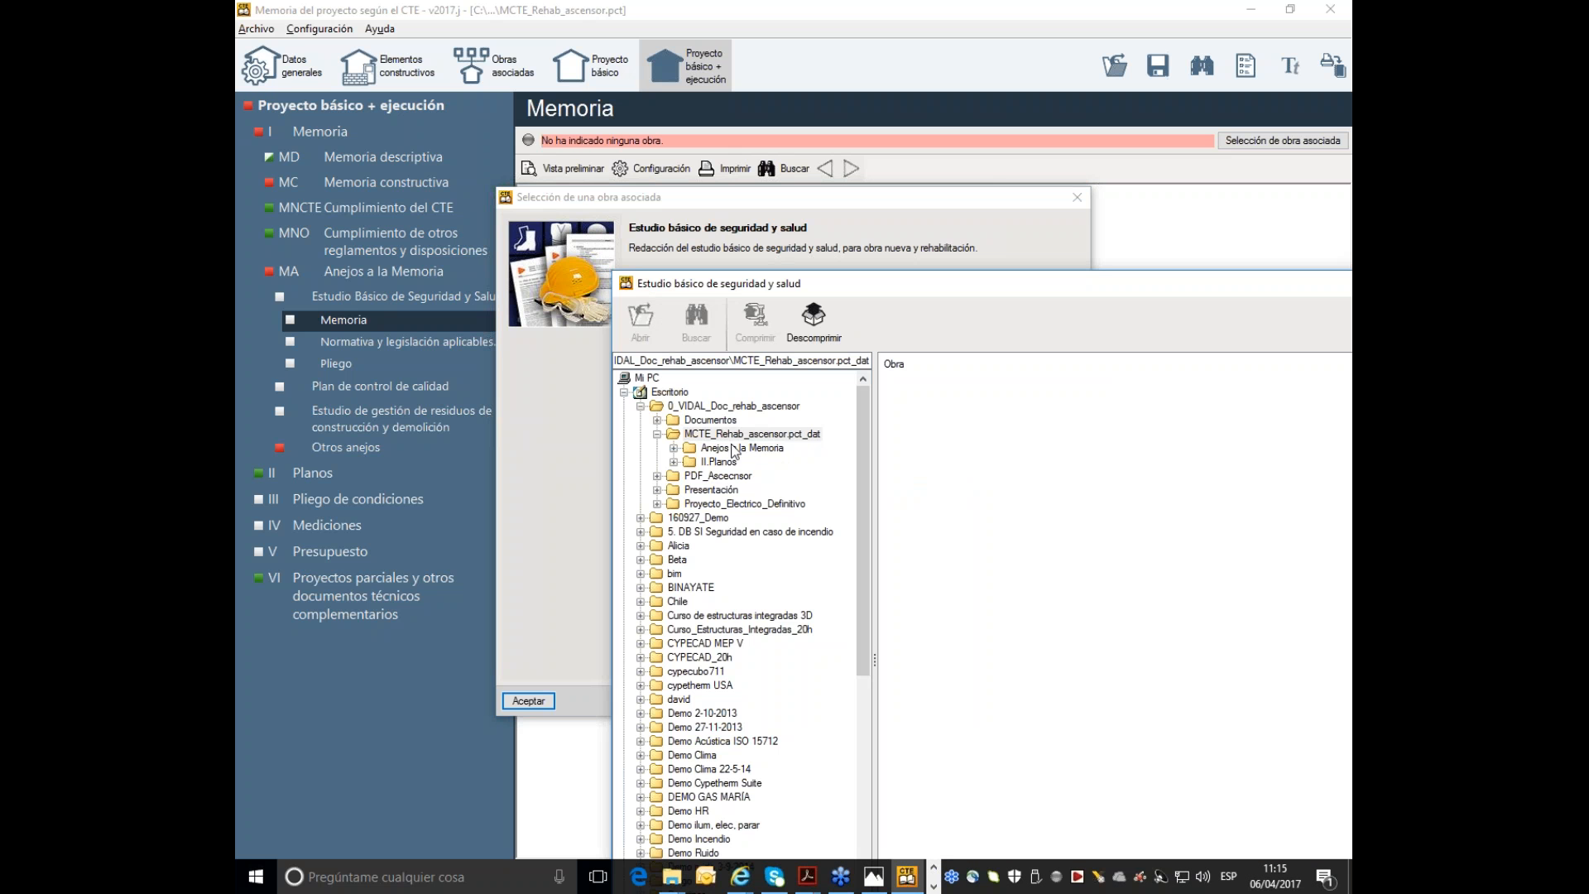
pyautogui.click(704, 407)
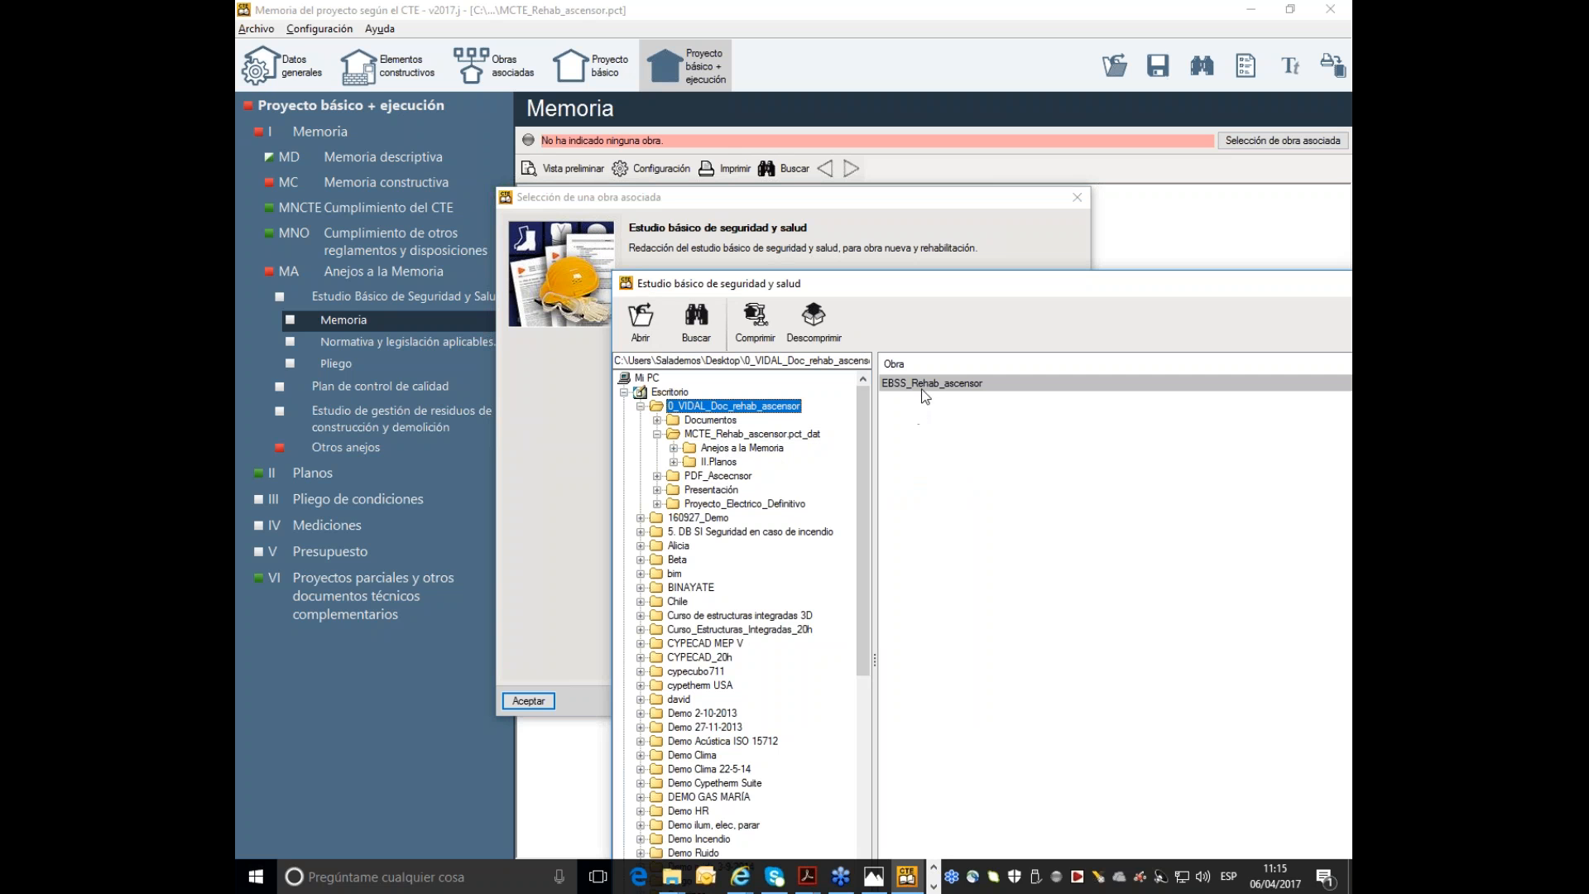
pyautogui.doubleClick(921, 386)
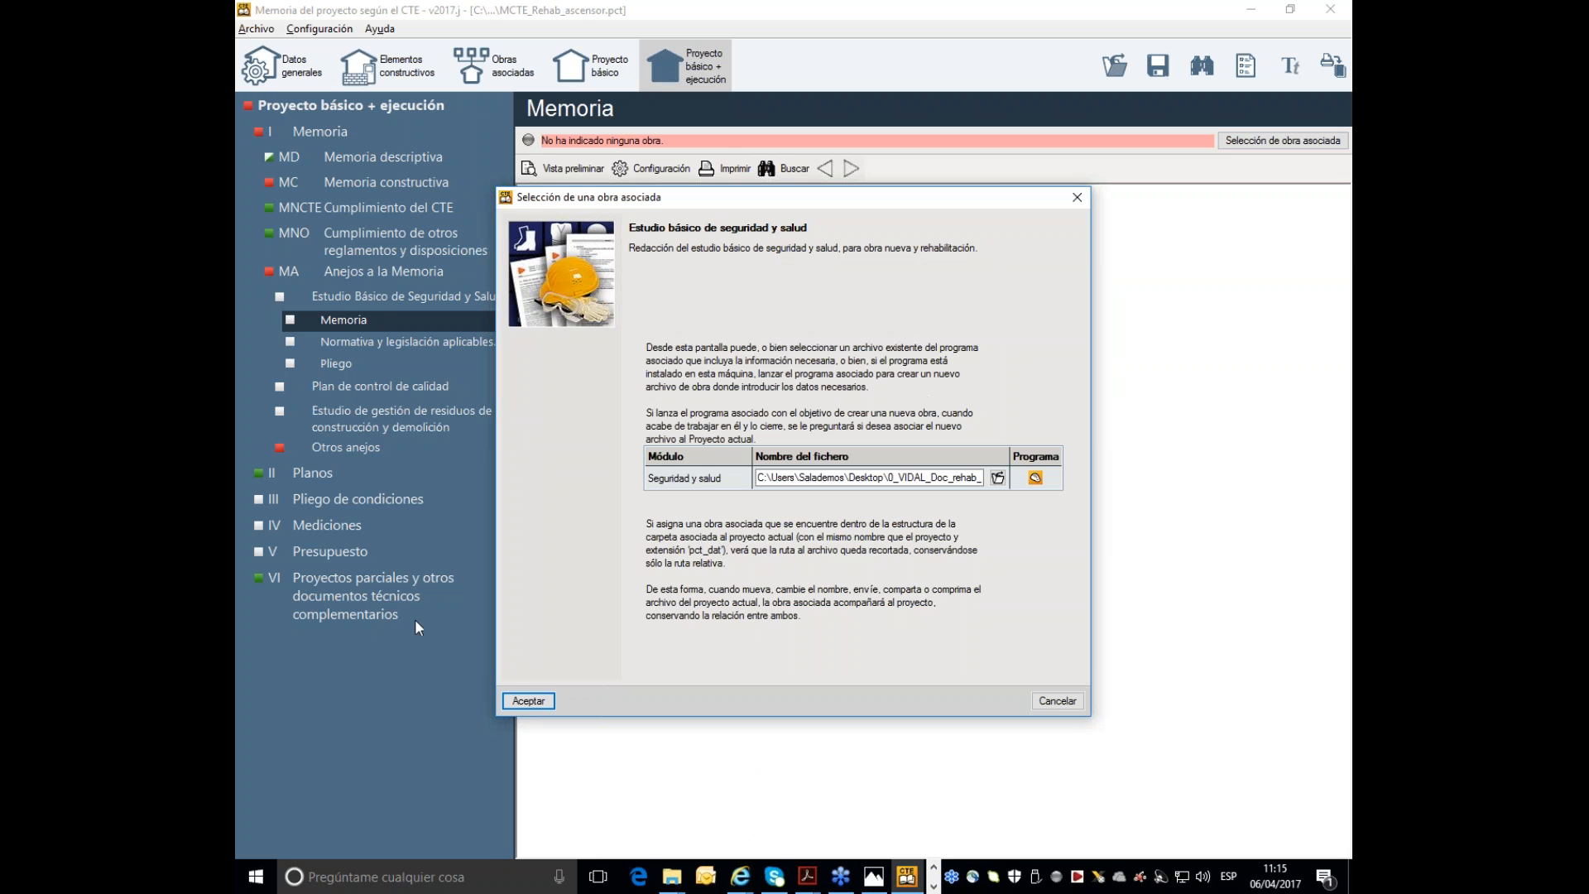
pyautogui.click(526, 700)
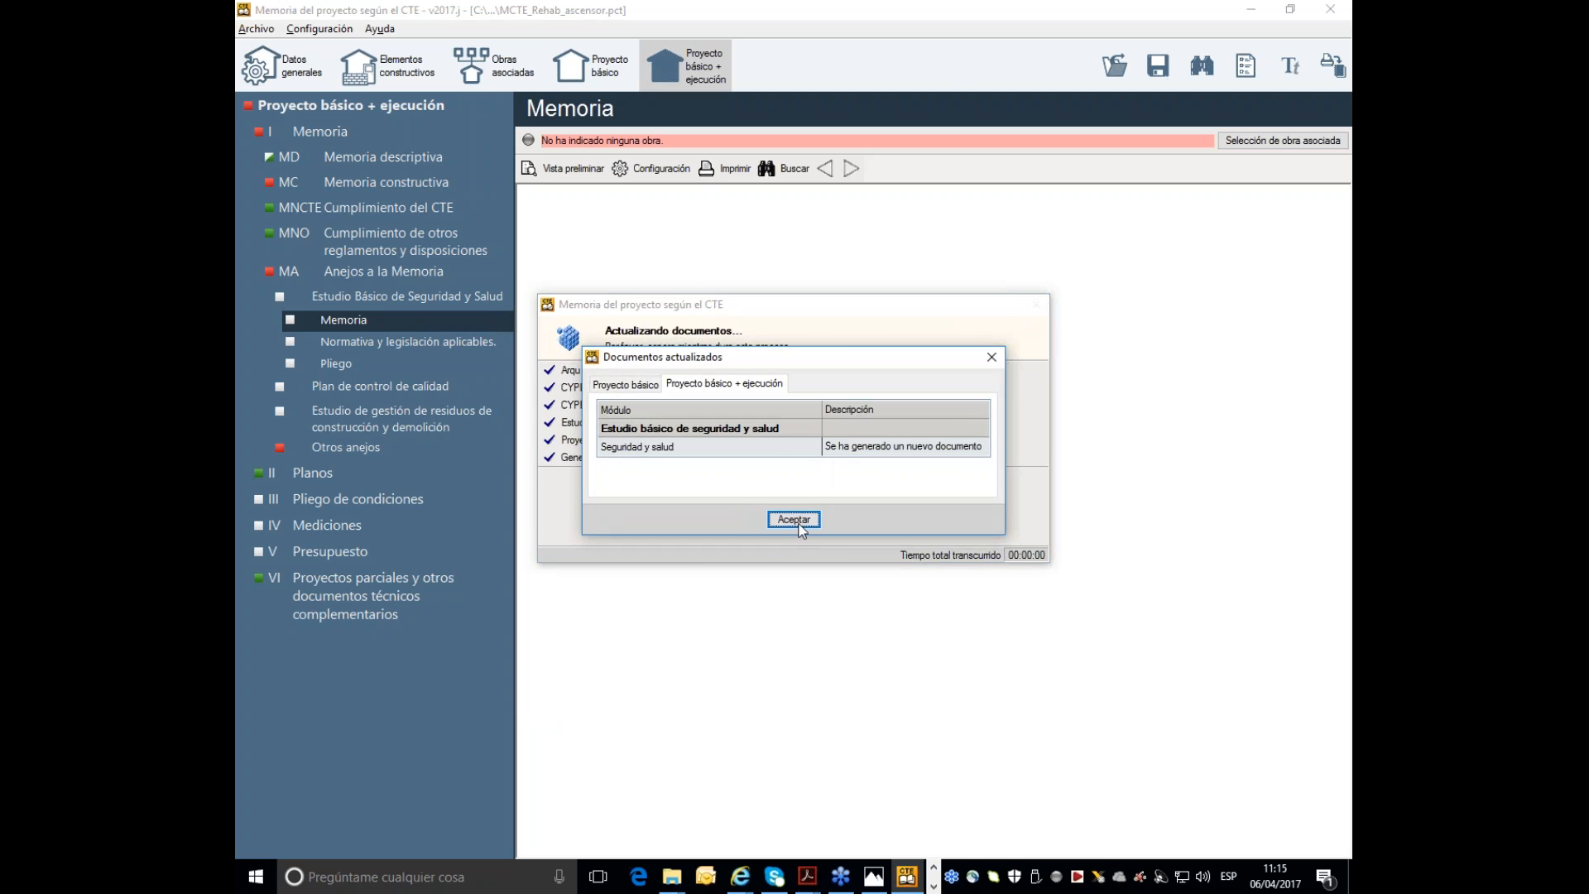
pyautogui.click(796, 520)
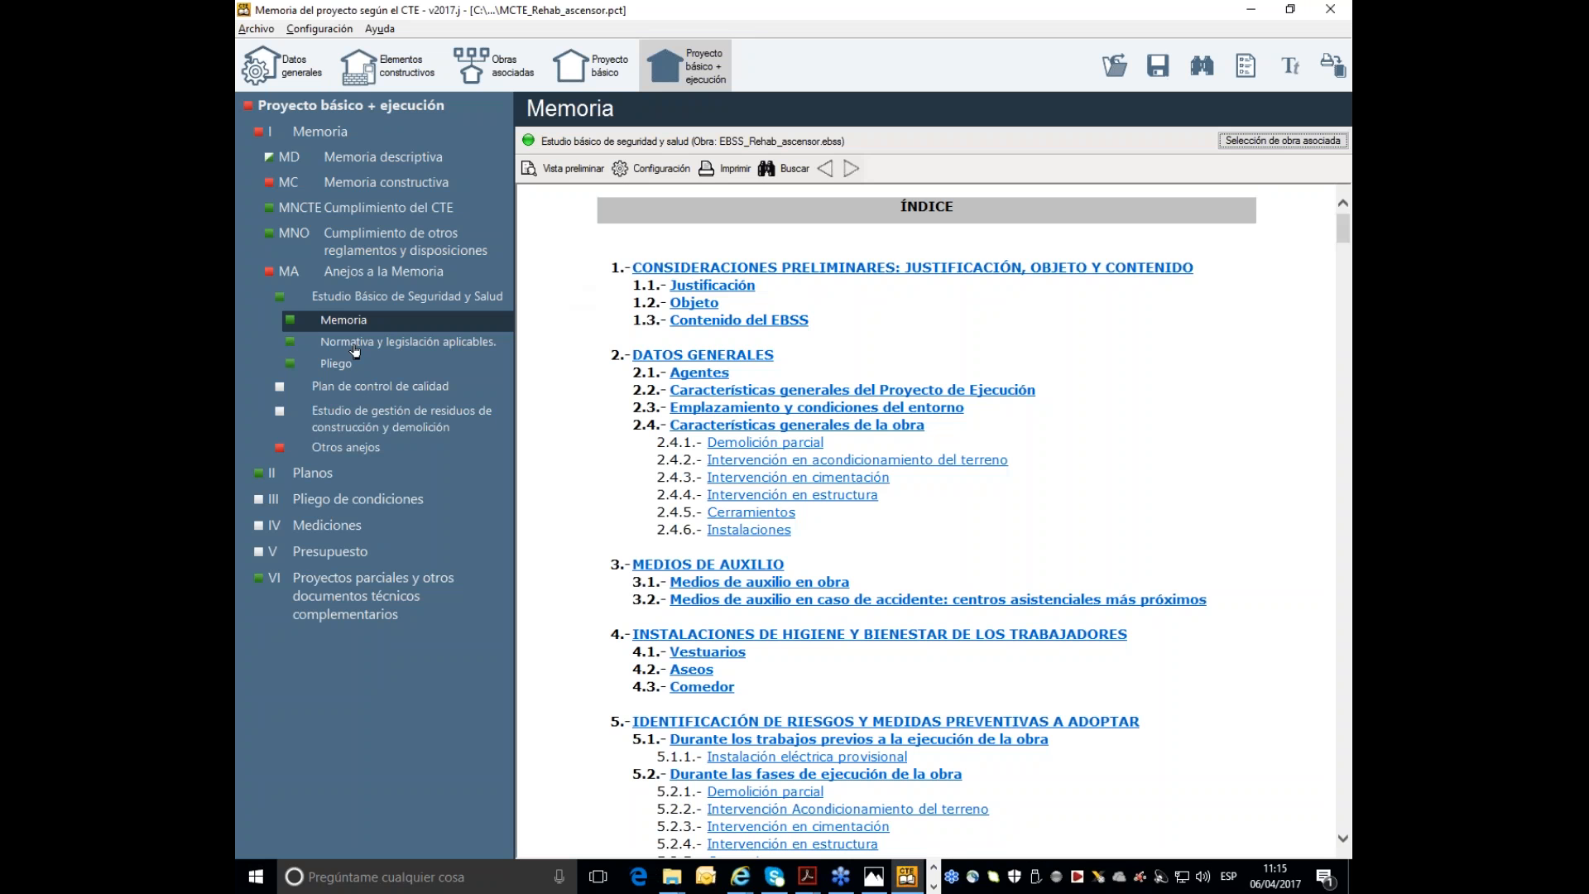
# - Review the Normativa y legislación aplicables and Pliego documents of the Estudio Básico de Seguridad y Salud
pyautogui.click(356, 343)
pyautogui.click(336, 364)
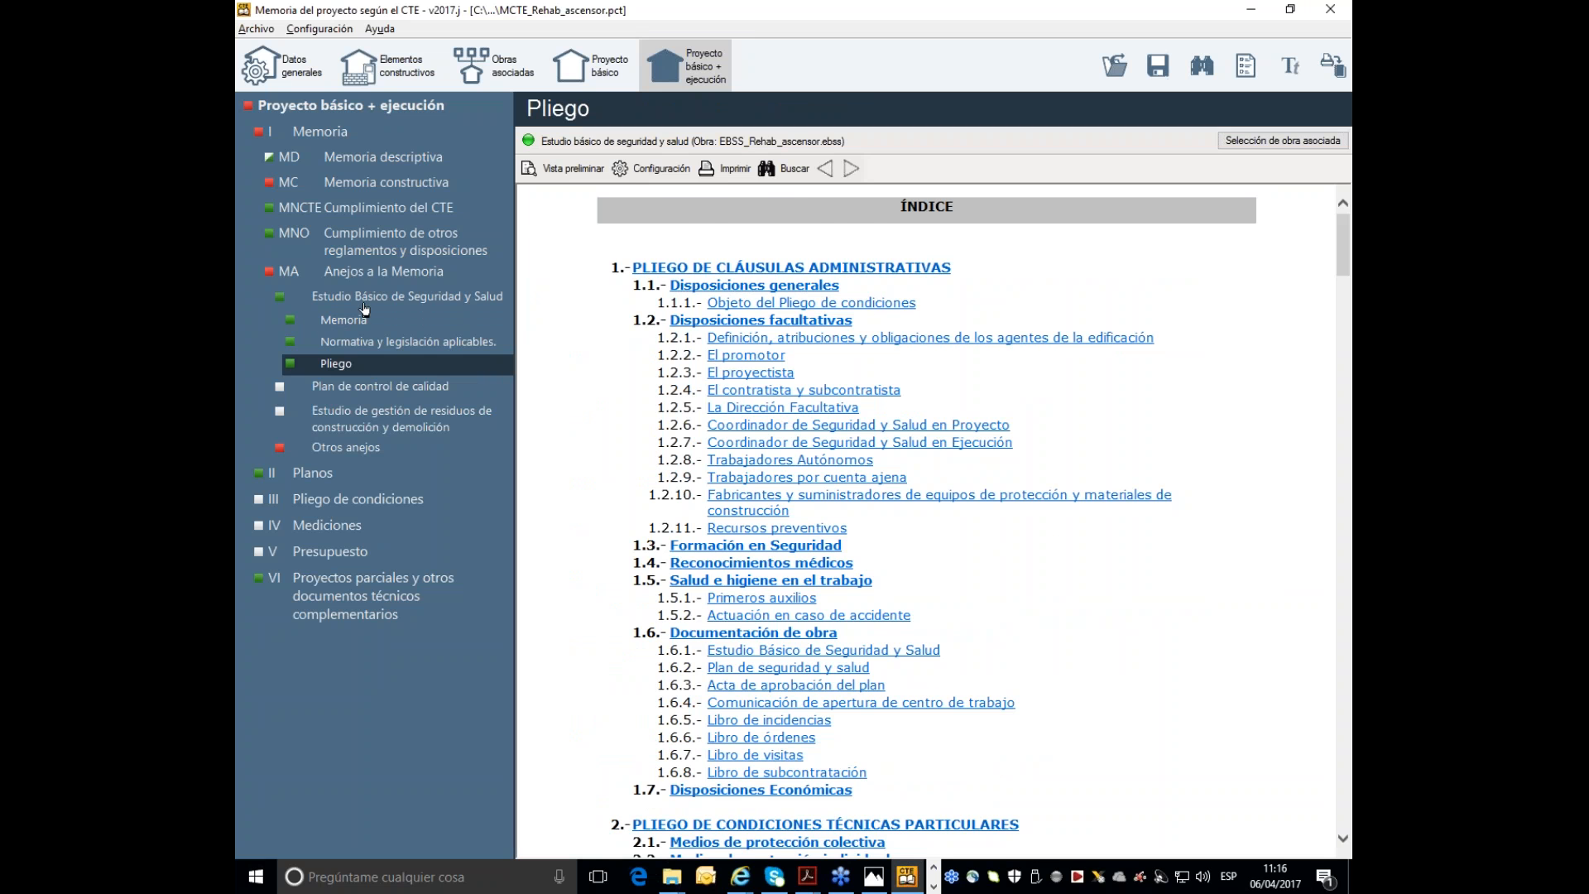
pyautogui.scroll(-9, 885, 393)
pyautogui.scroll(-15, 886, 389)
pyautogui.scroll(-12, 941, 598)
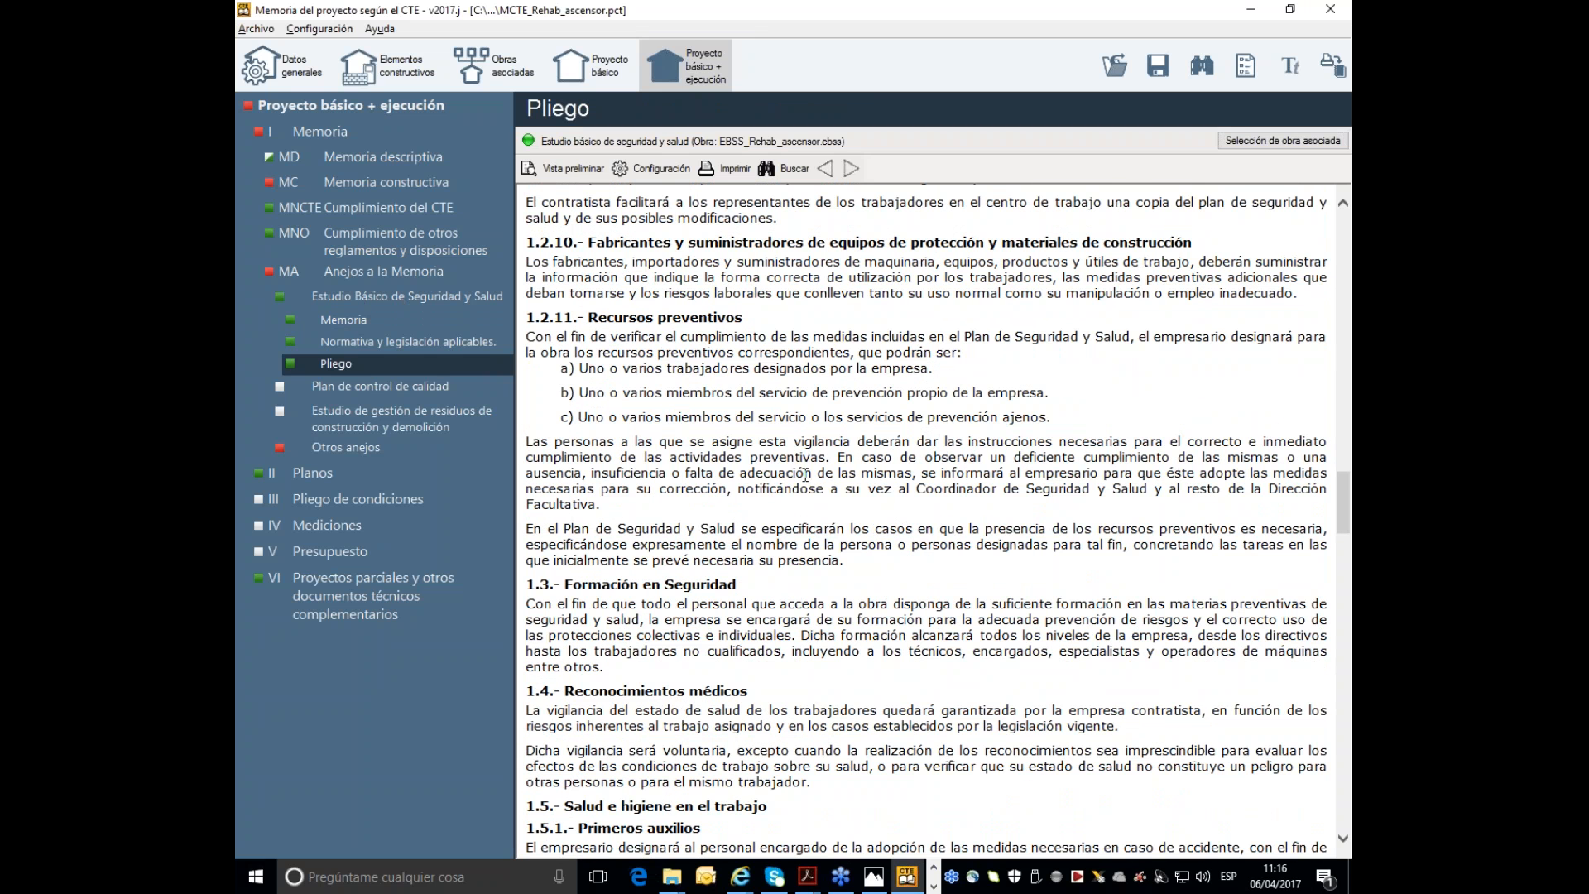
# - Open Arquímedes in Obras asociadas and examine the module grouping under Seleccionar los módulos asignados a cada obra
pyautogui.click(513, 80)
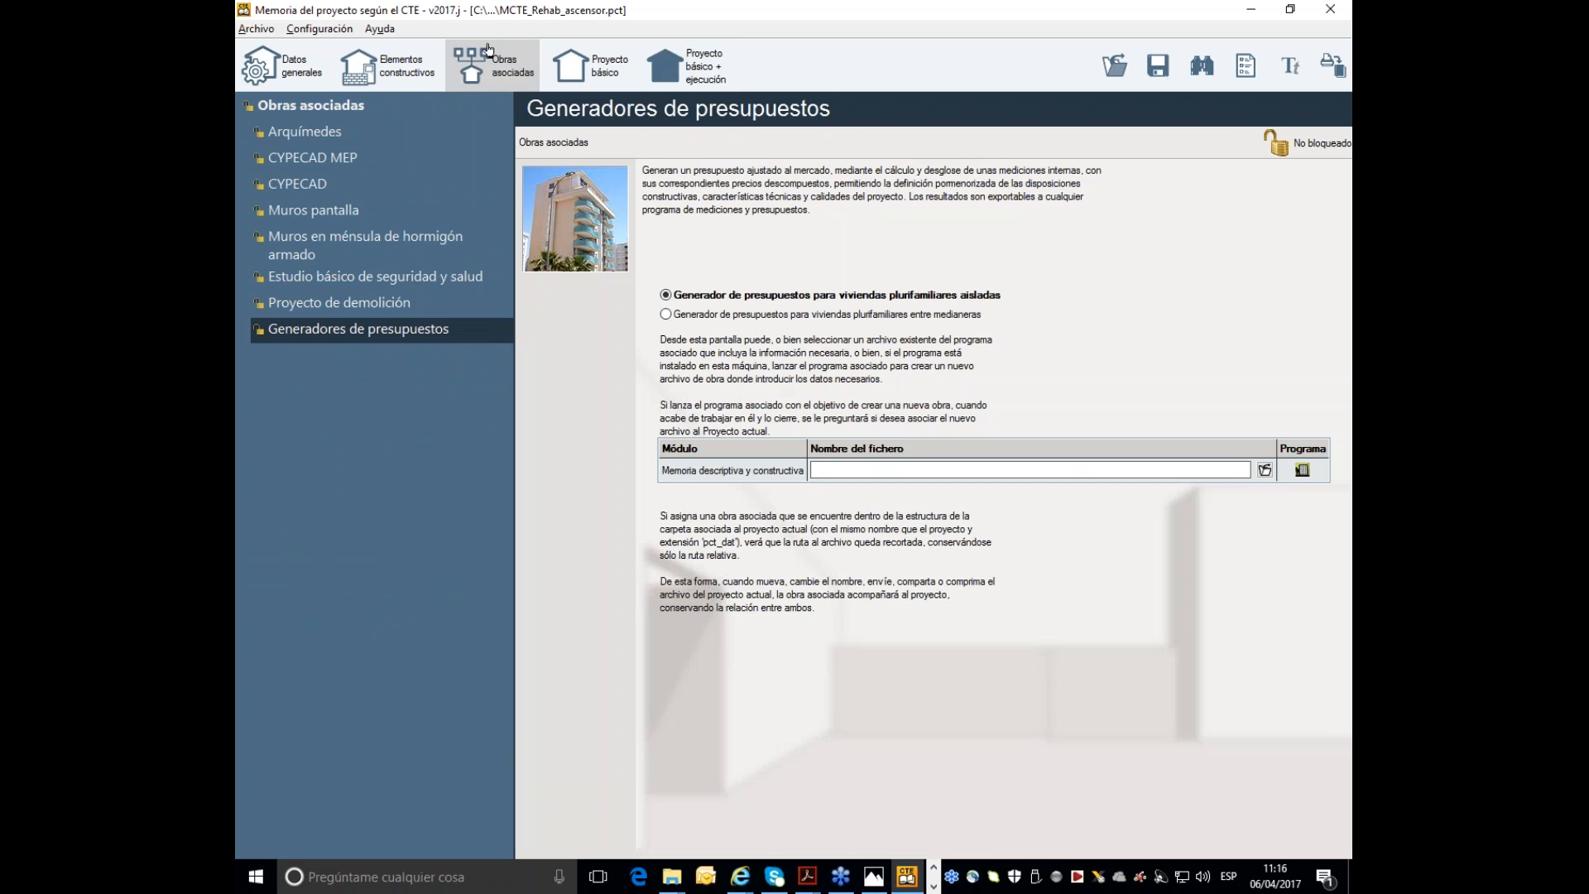
pyautogui.click(692, 66)
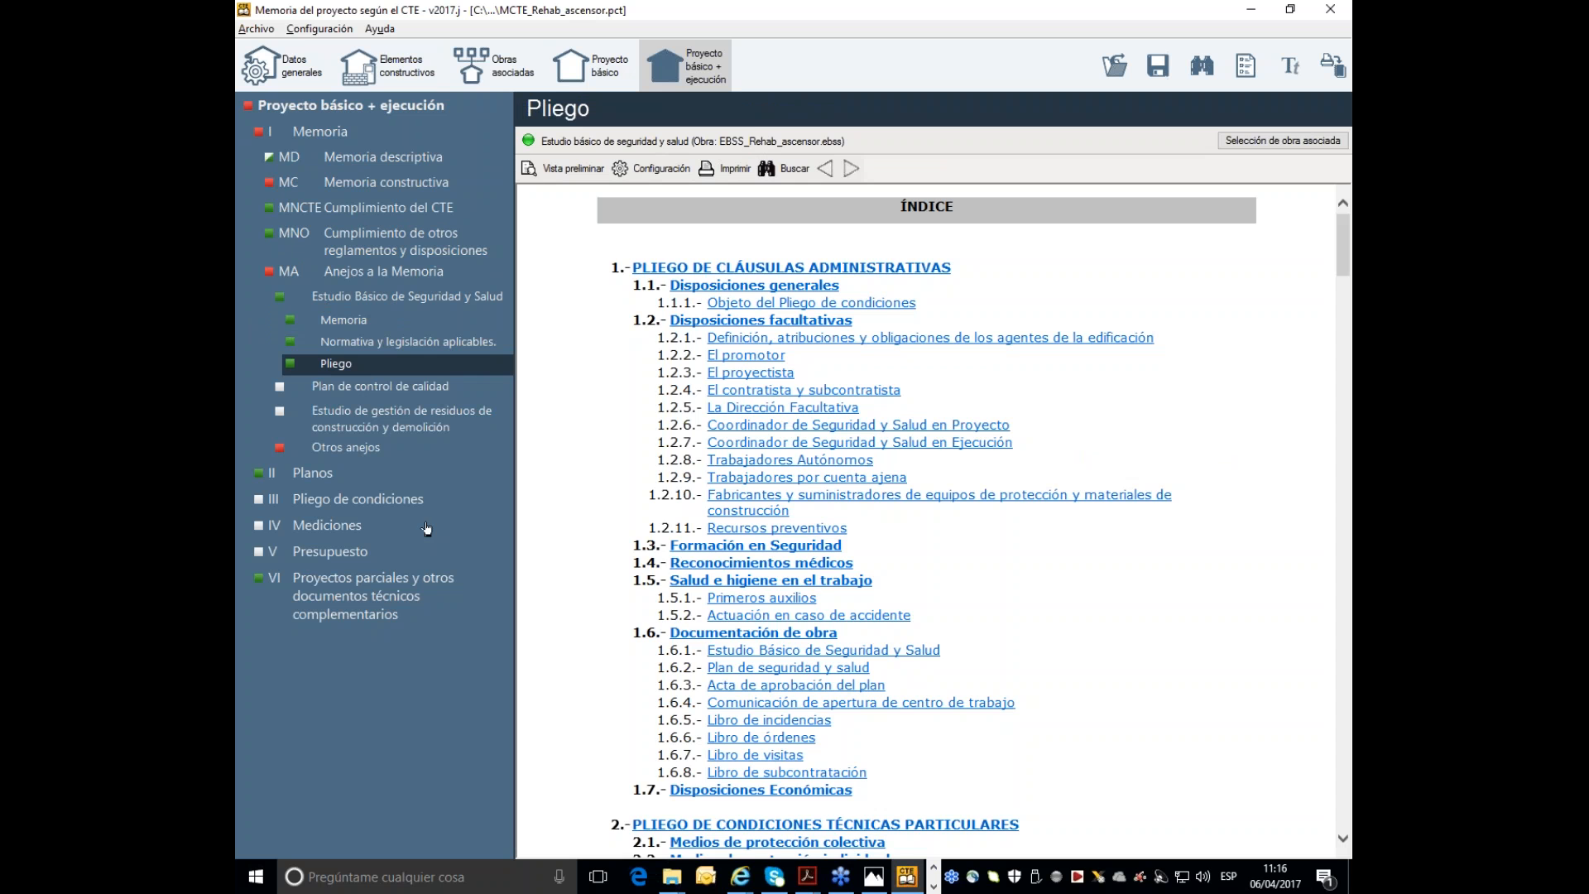
pyautogui.click(486, 84)
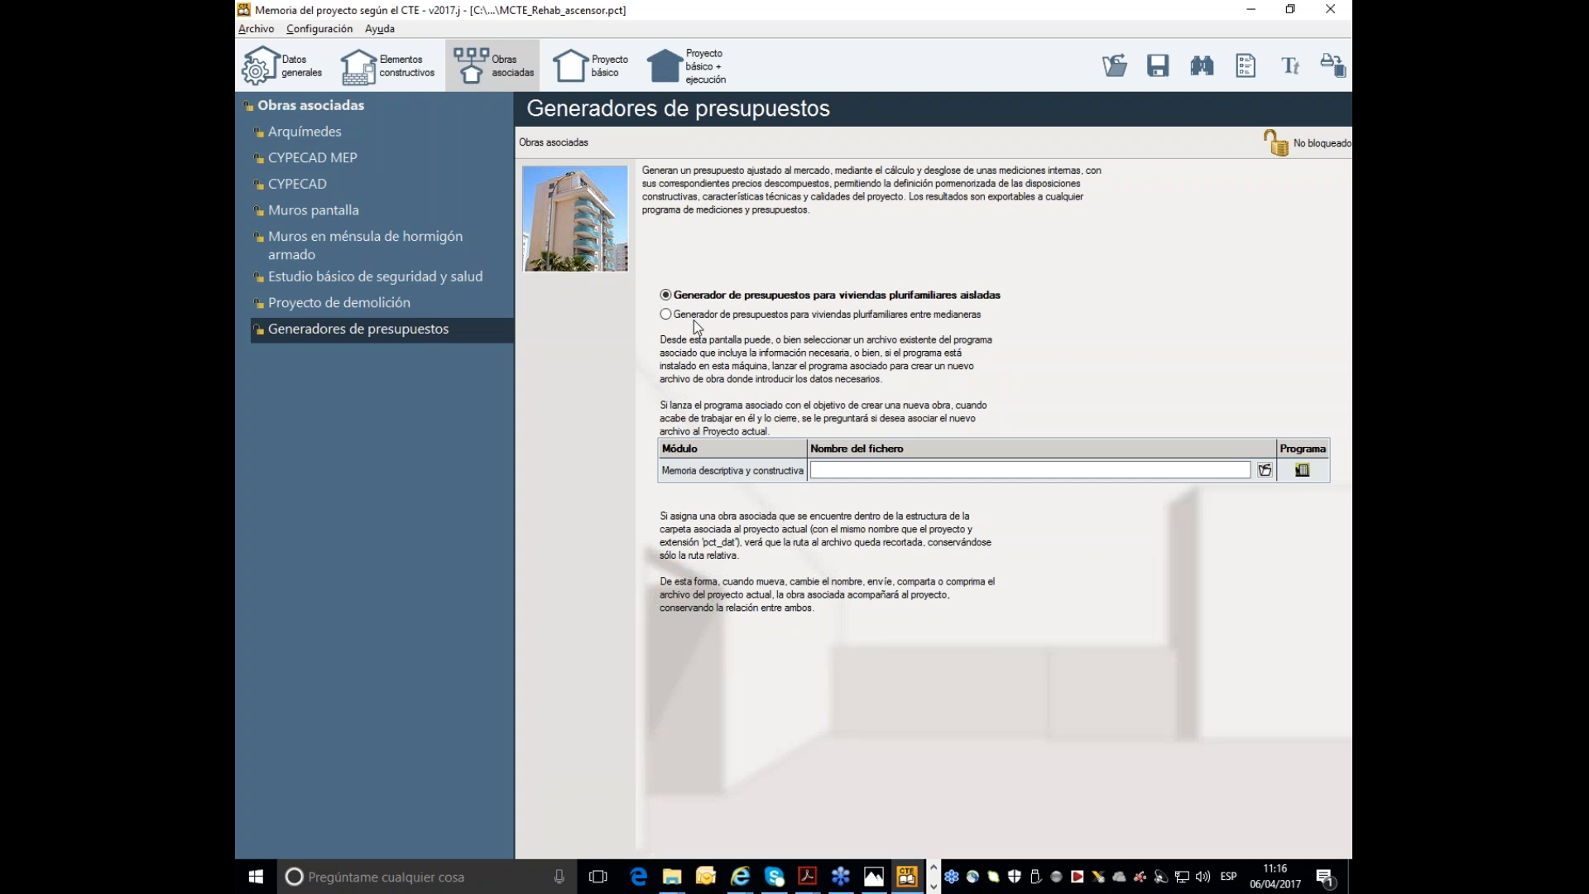
pyautogui.click(322, 136)
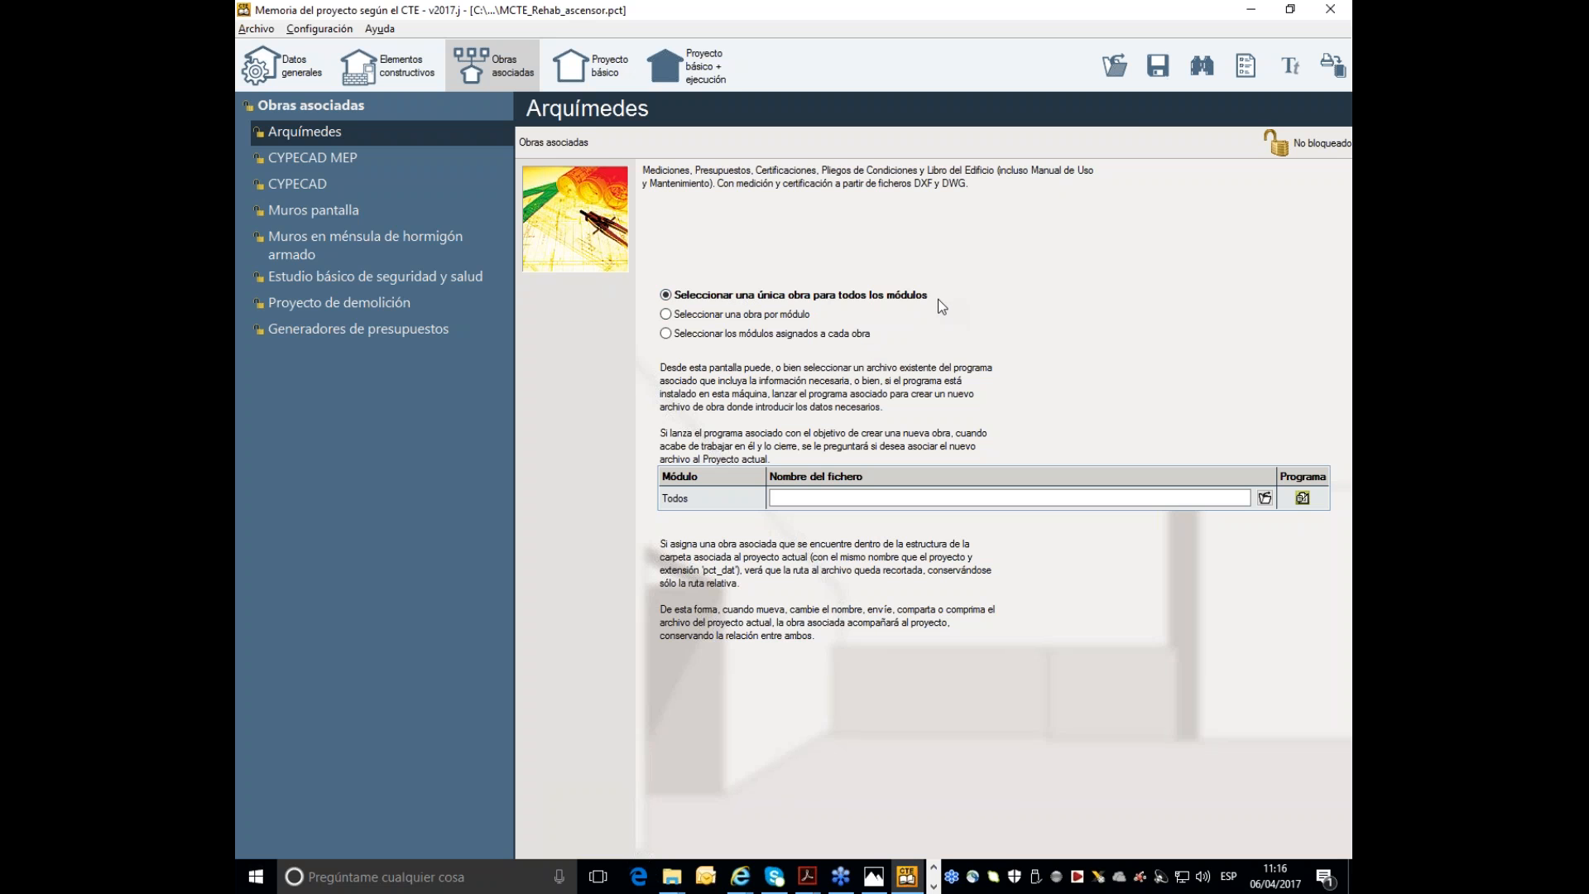
pyautogui.click(743, 334)
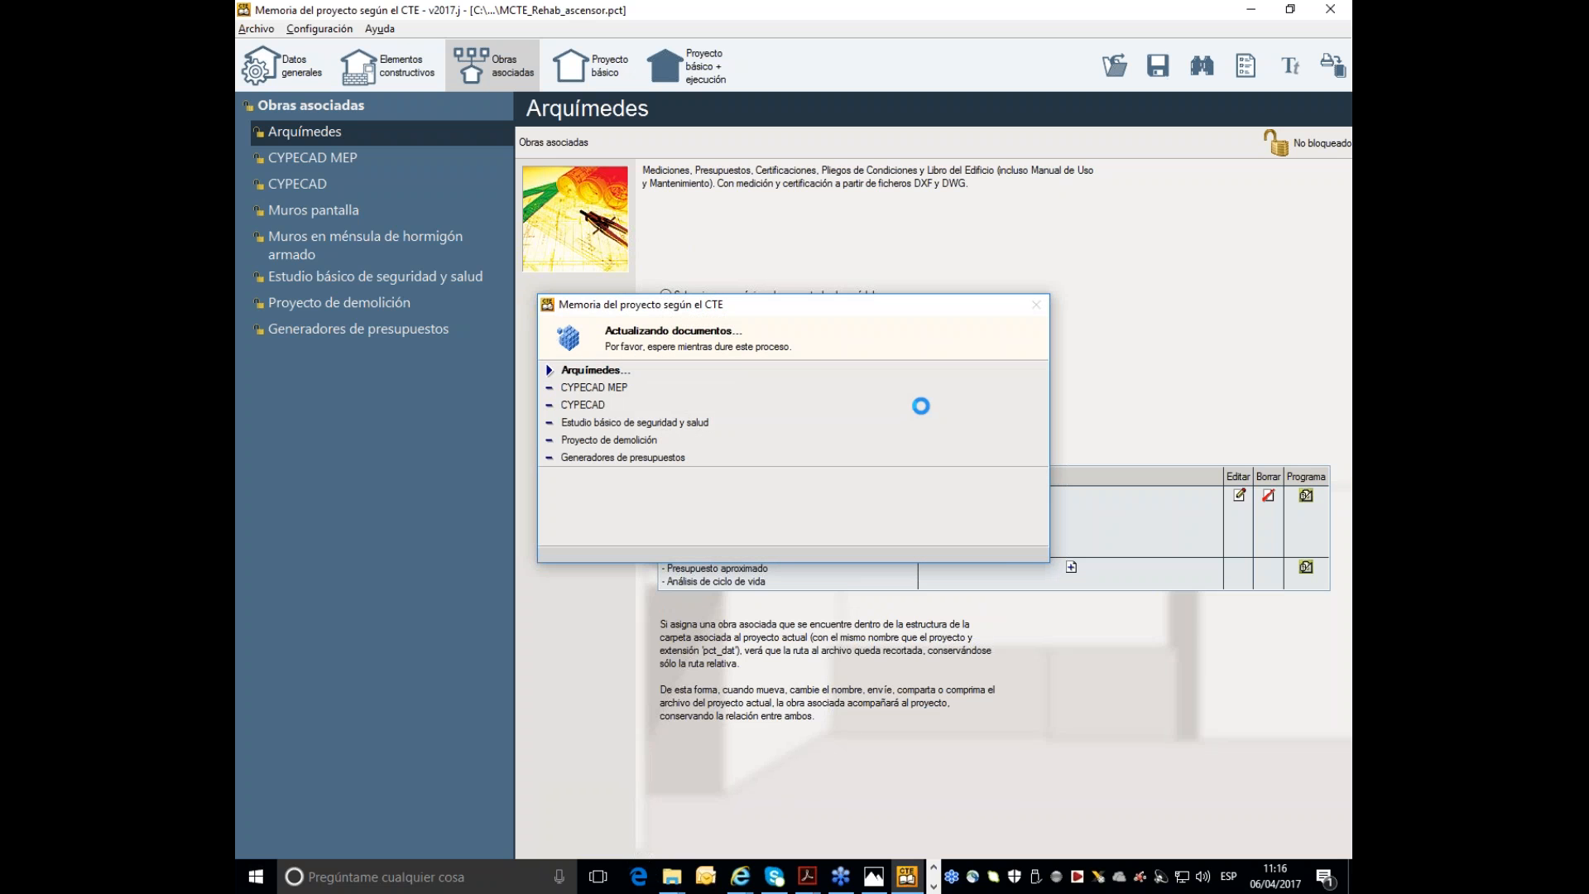
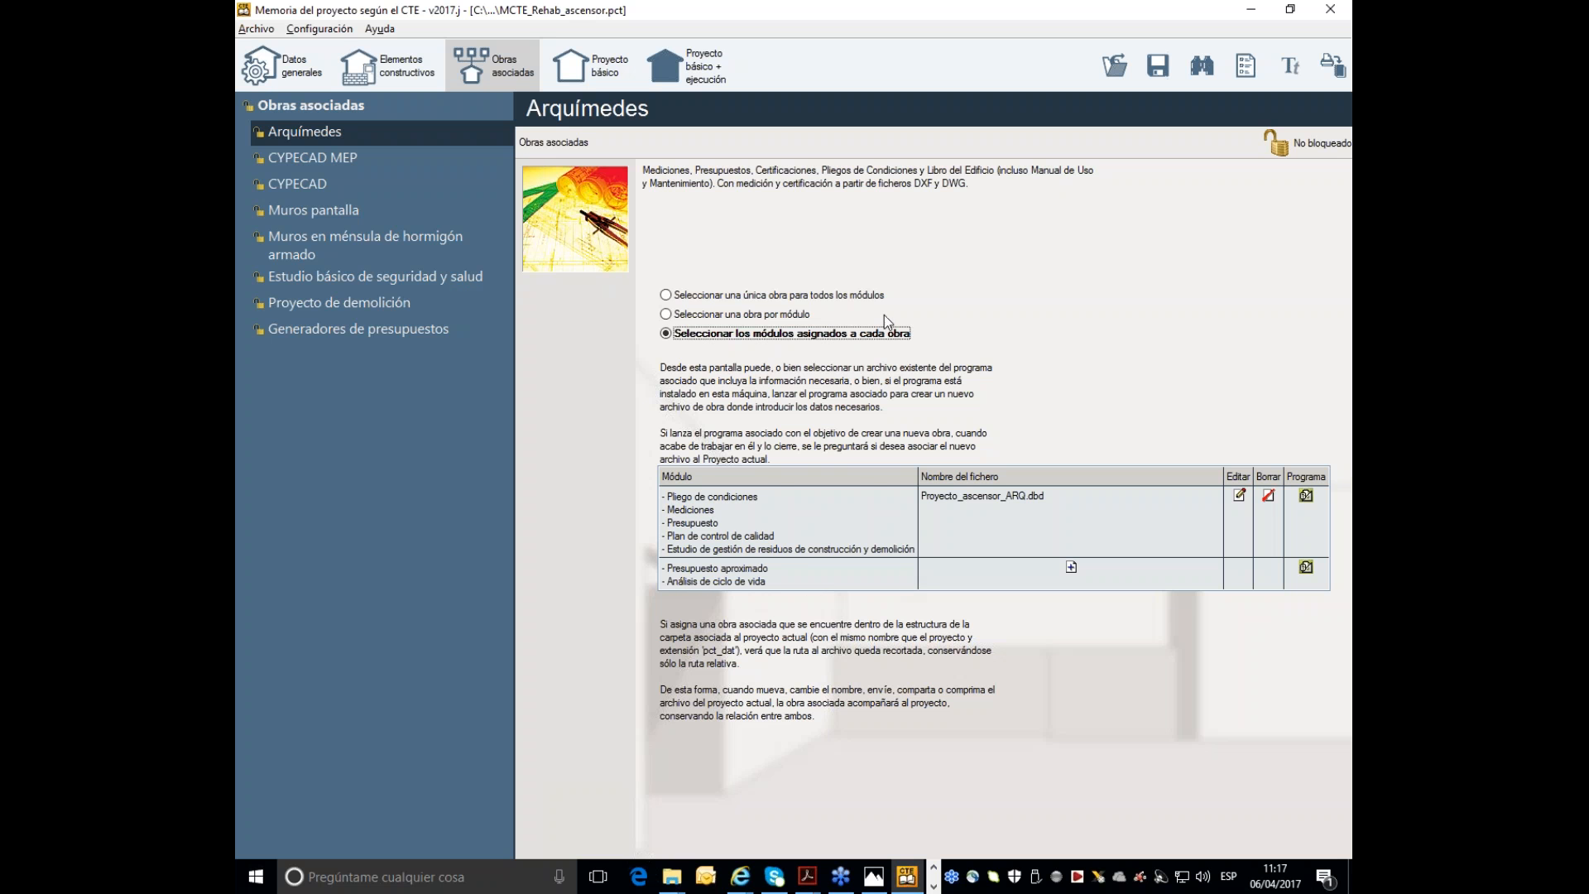
# - Associate the Proyecto_ascensor_ARQ file with Arquímedes as a single work for all modules
pyautogui.click(666, 295)
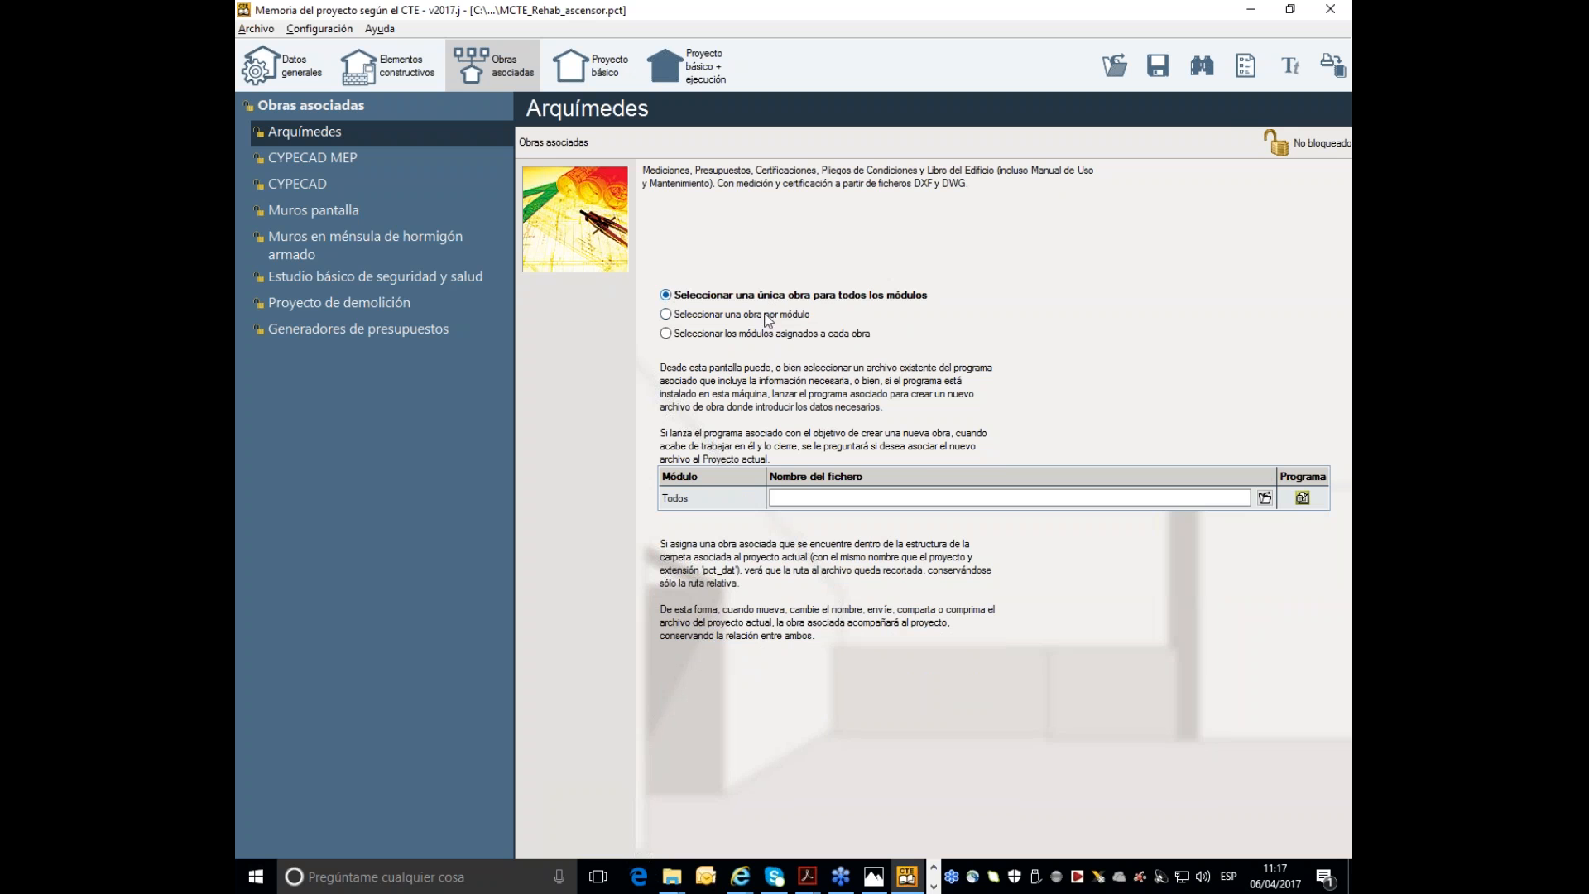
pyautogui.click(1264, 498)
pyautogui.click(430, 212)
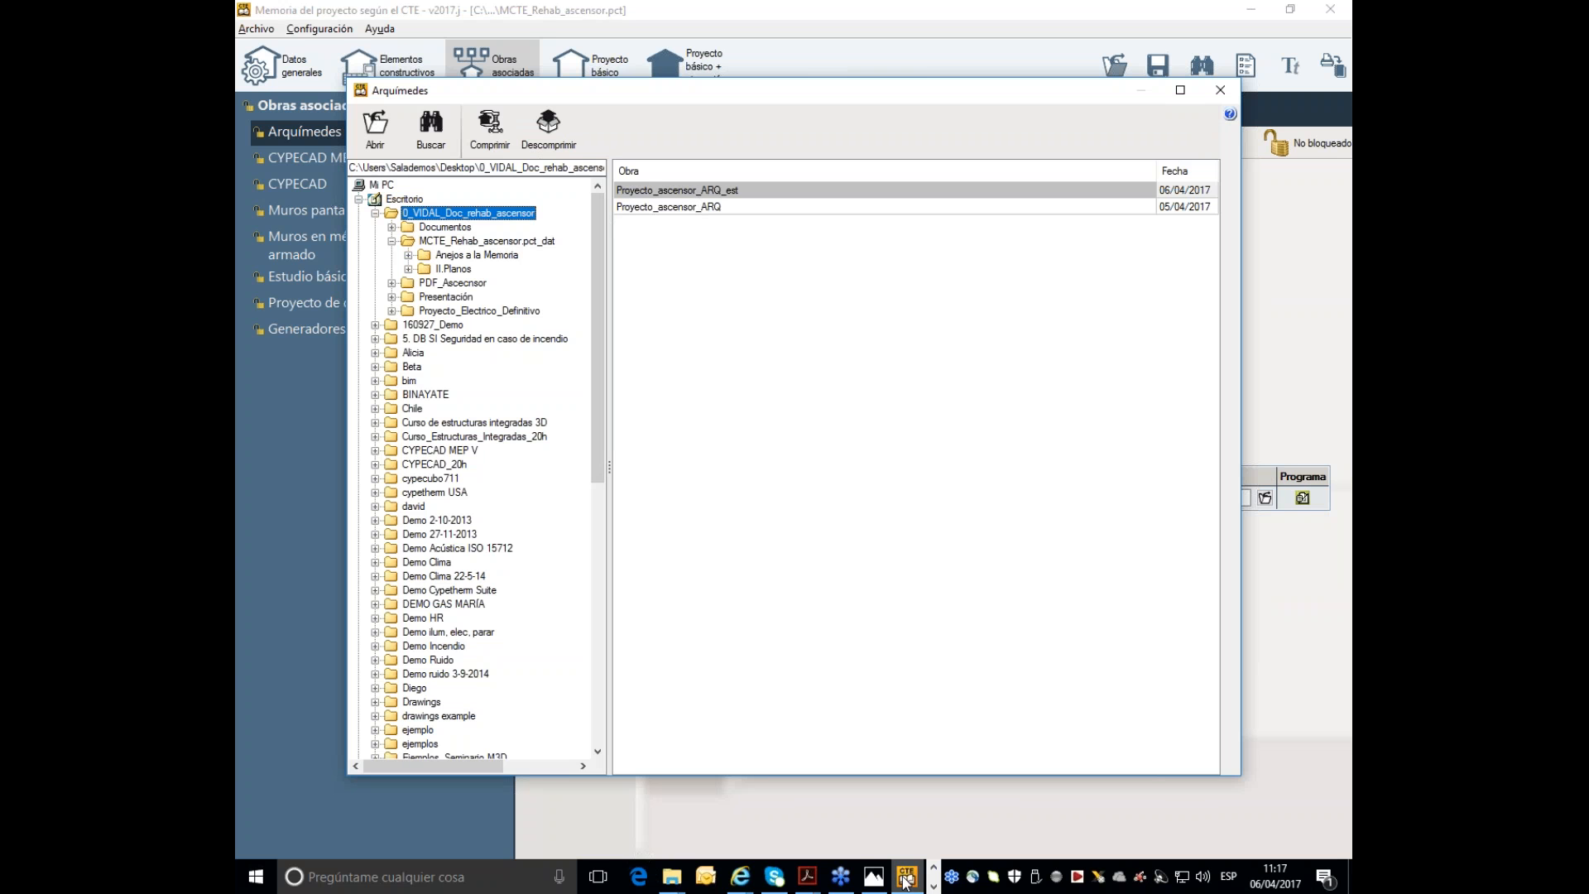
pyautogui.click(683, 208)
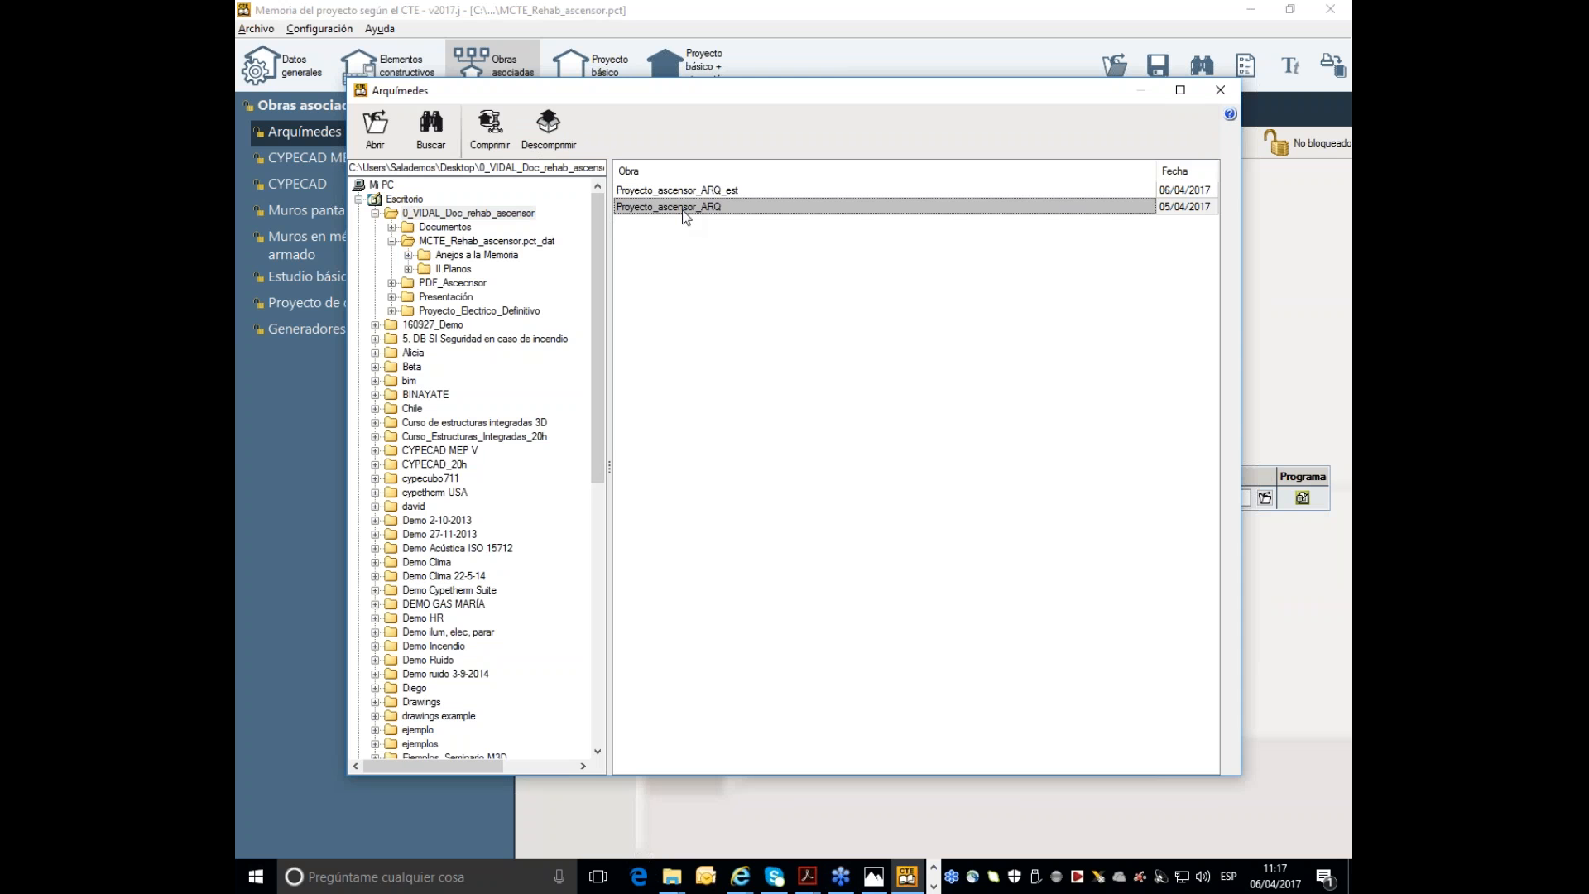
pyautogui.doubleClick(683, 208)
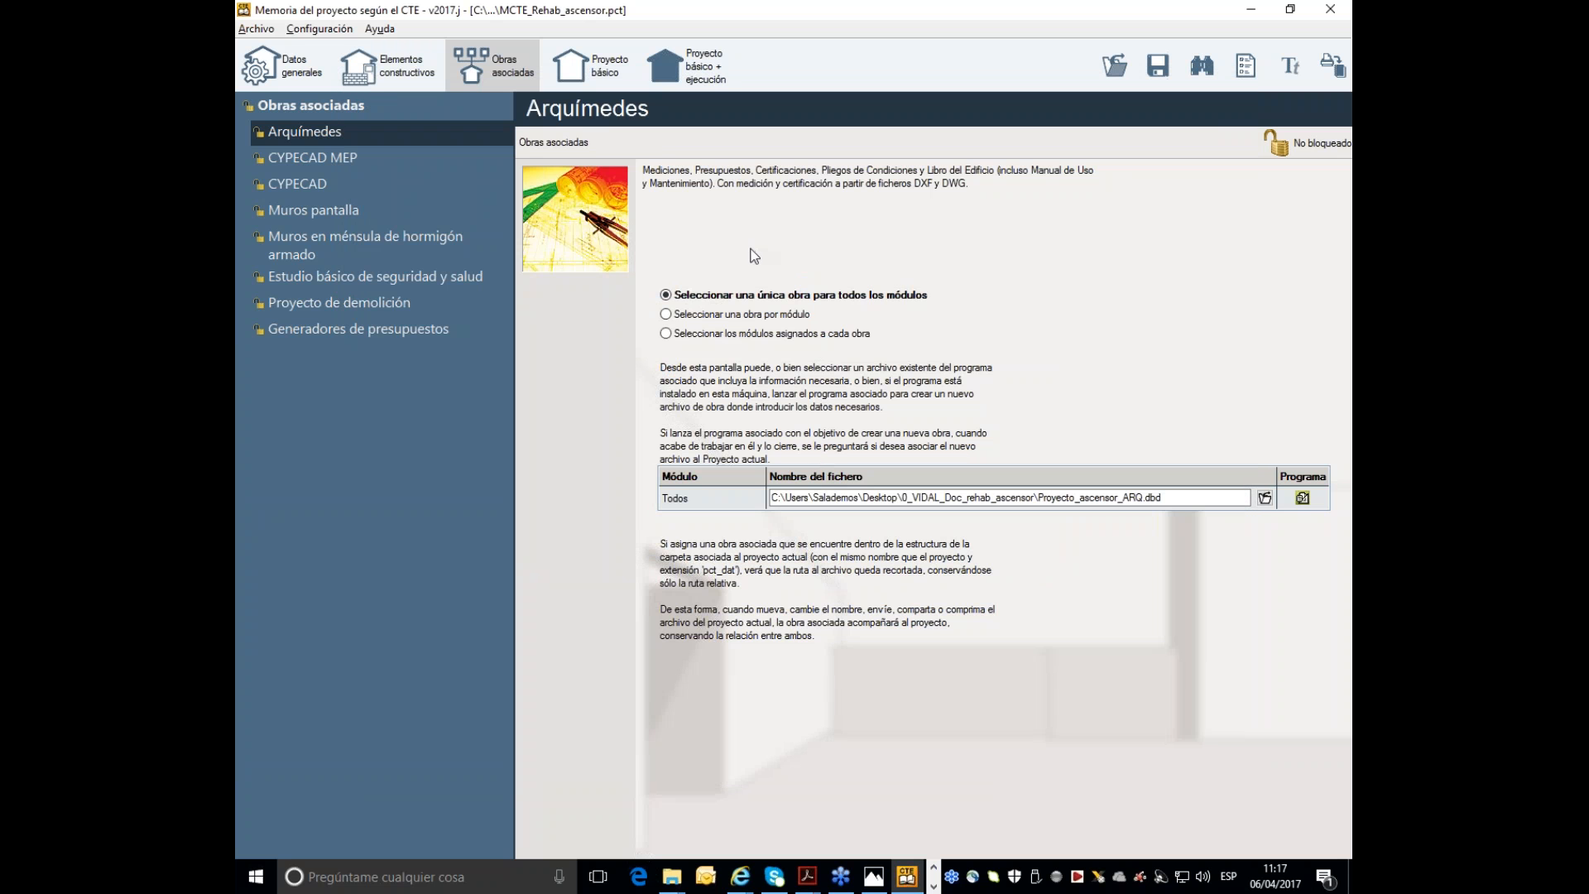
# - Review the generated Pliego de condiciones of the Proyecto básico + ejecución, from its index through the general administrative clauses
pyautogui.click(671, 80)
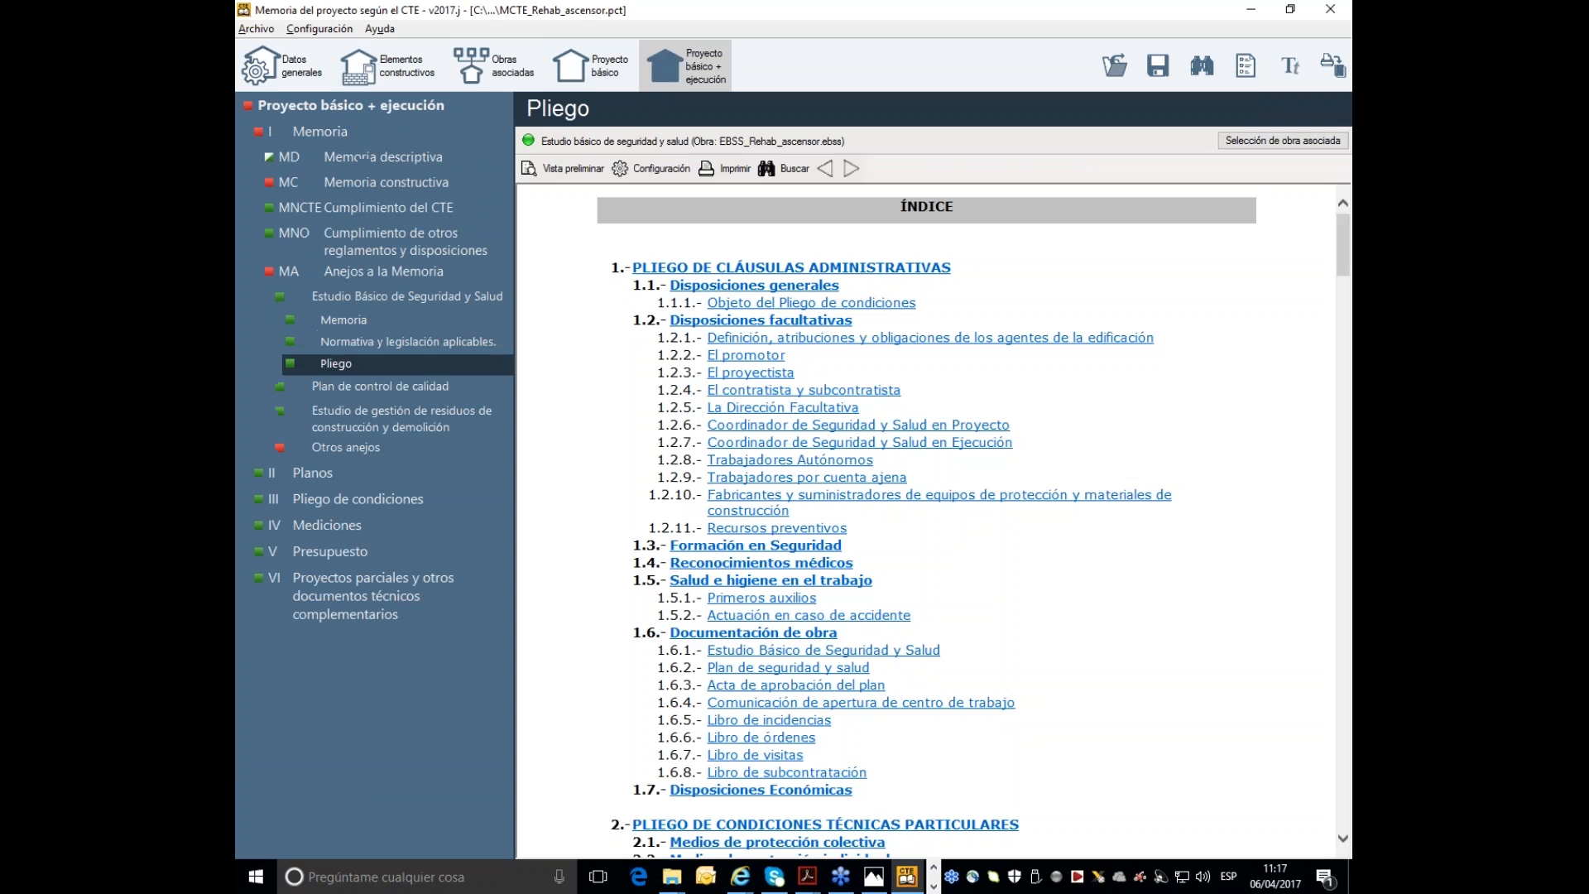
pyautogui.click(312, 501)
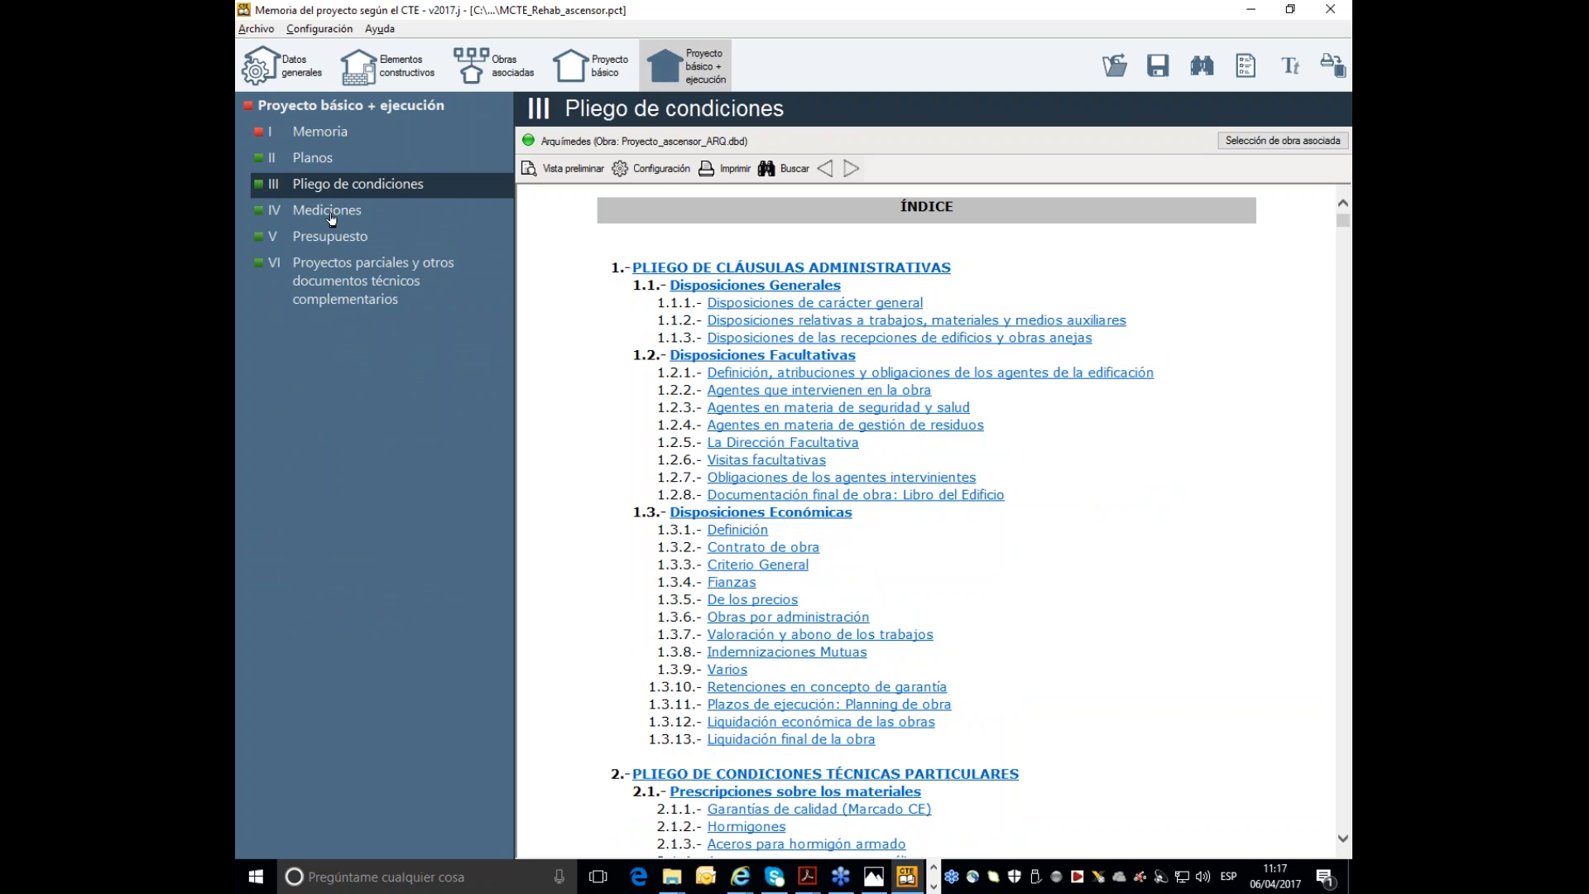
pyautogui.scroll(-15, 910, 372)
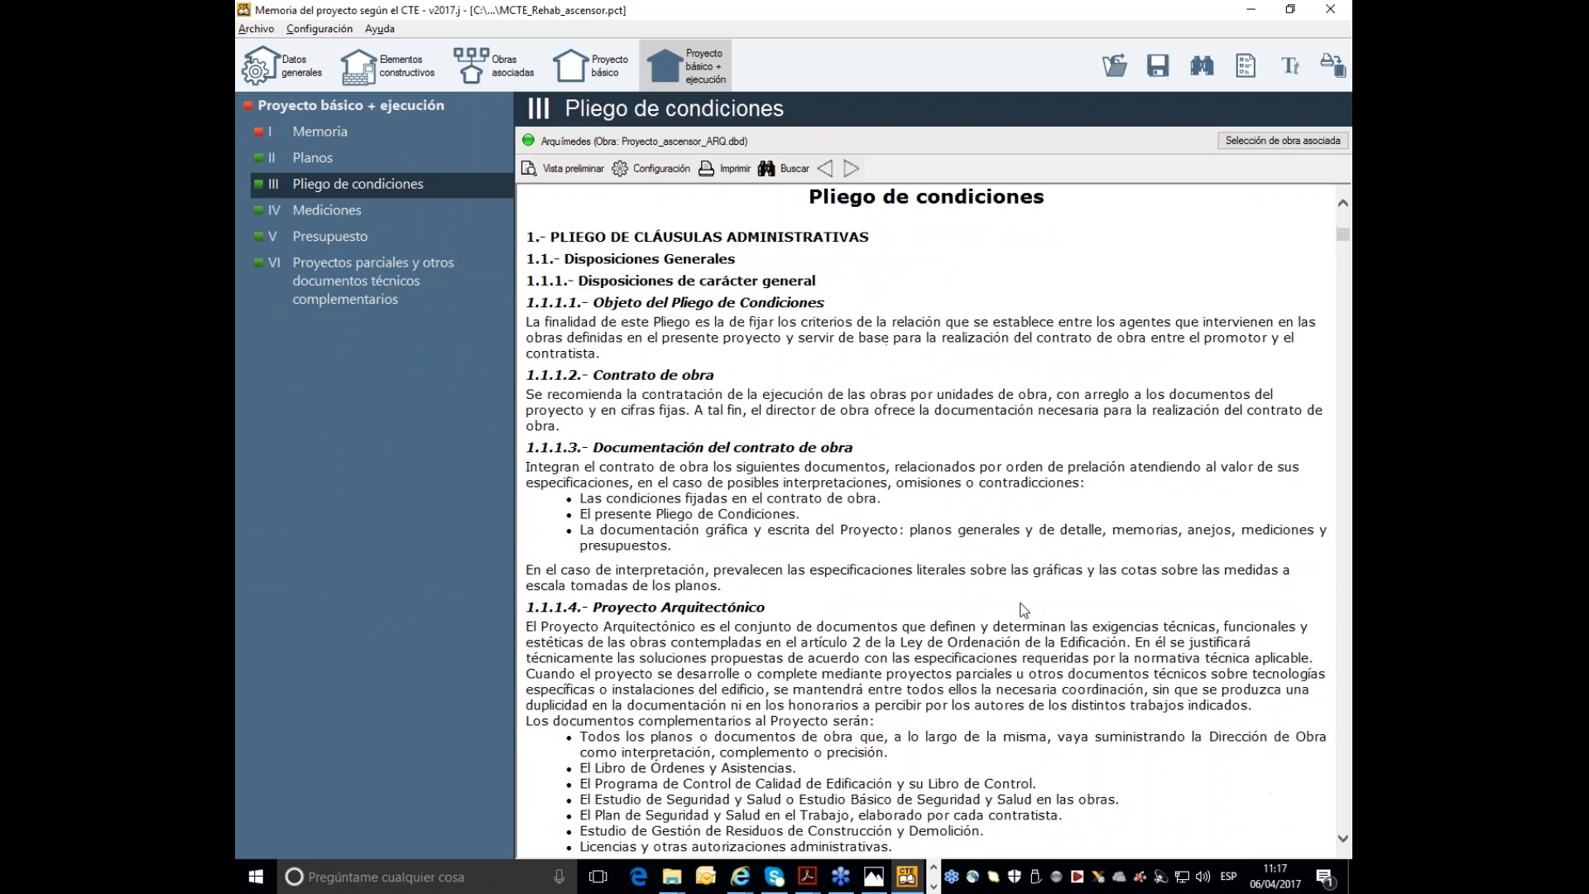
pyautogui.scroll(-15, 1024, 609)
pyautogui.scroll(-10, 926, 521)
pyautogui.scroll(-5, 927, 521)
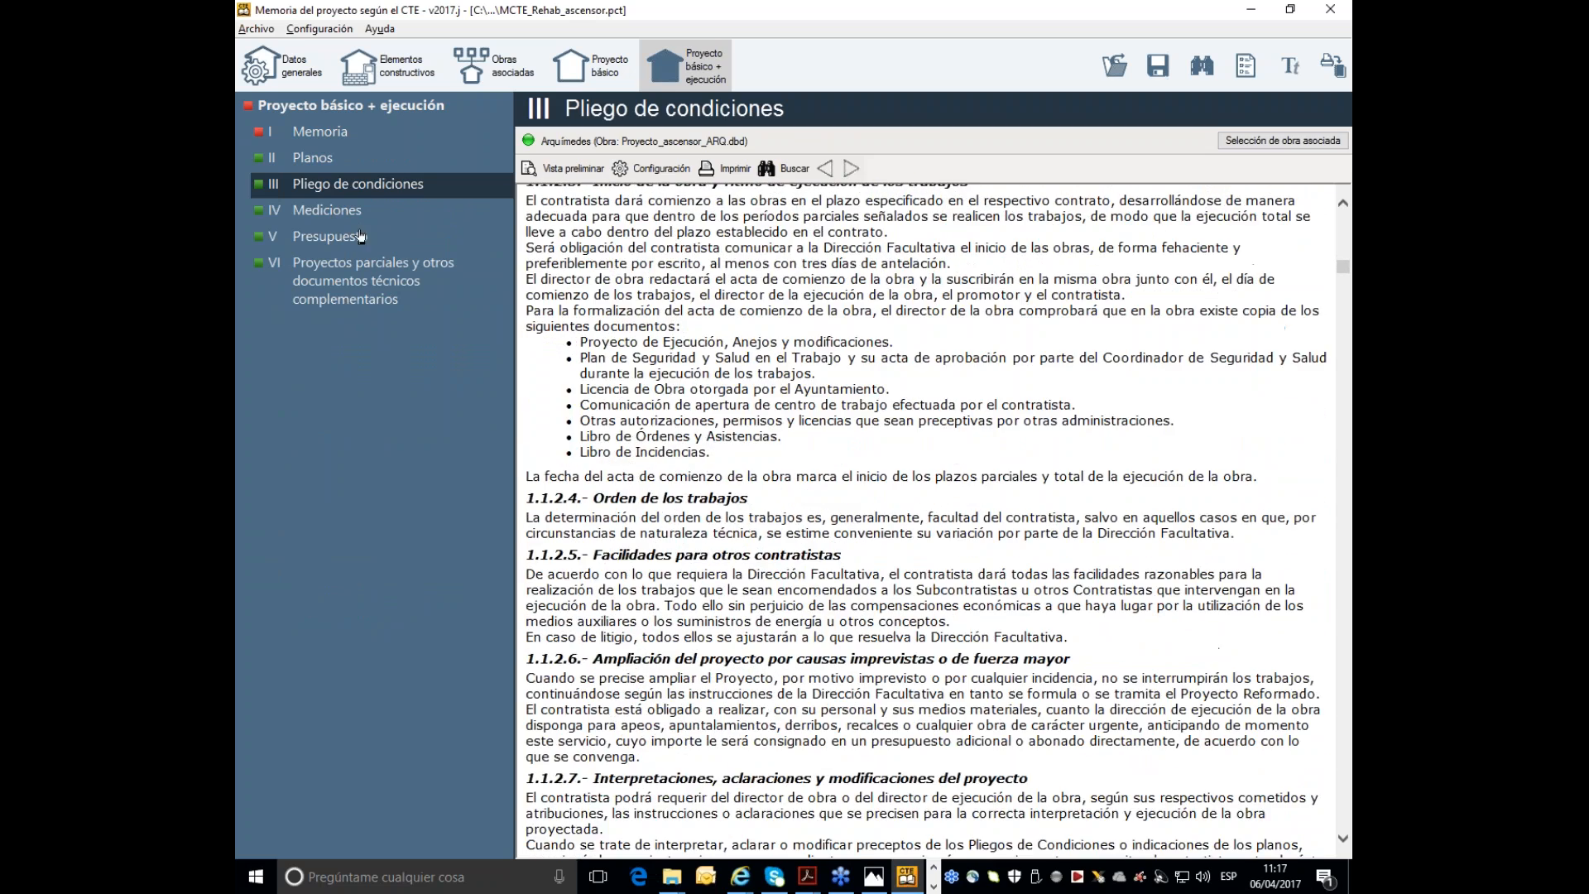
# - Review the Mediciones chapters and the Presupuesto summary generated from Arquímedes, and return to Pliego de condiciones
pyautogui.click(356, 212)
pyautogui.scroll(-20, 1094, 533)
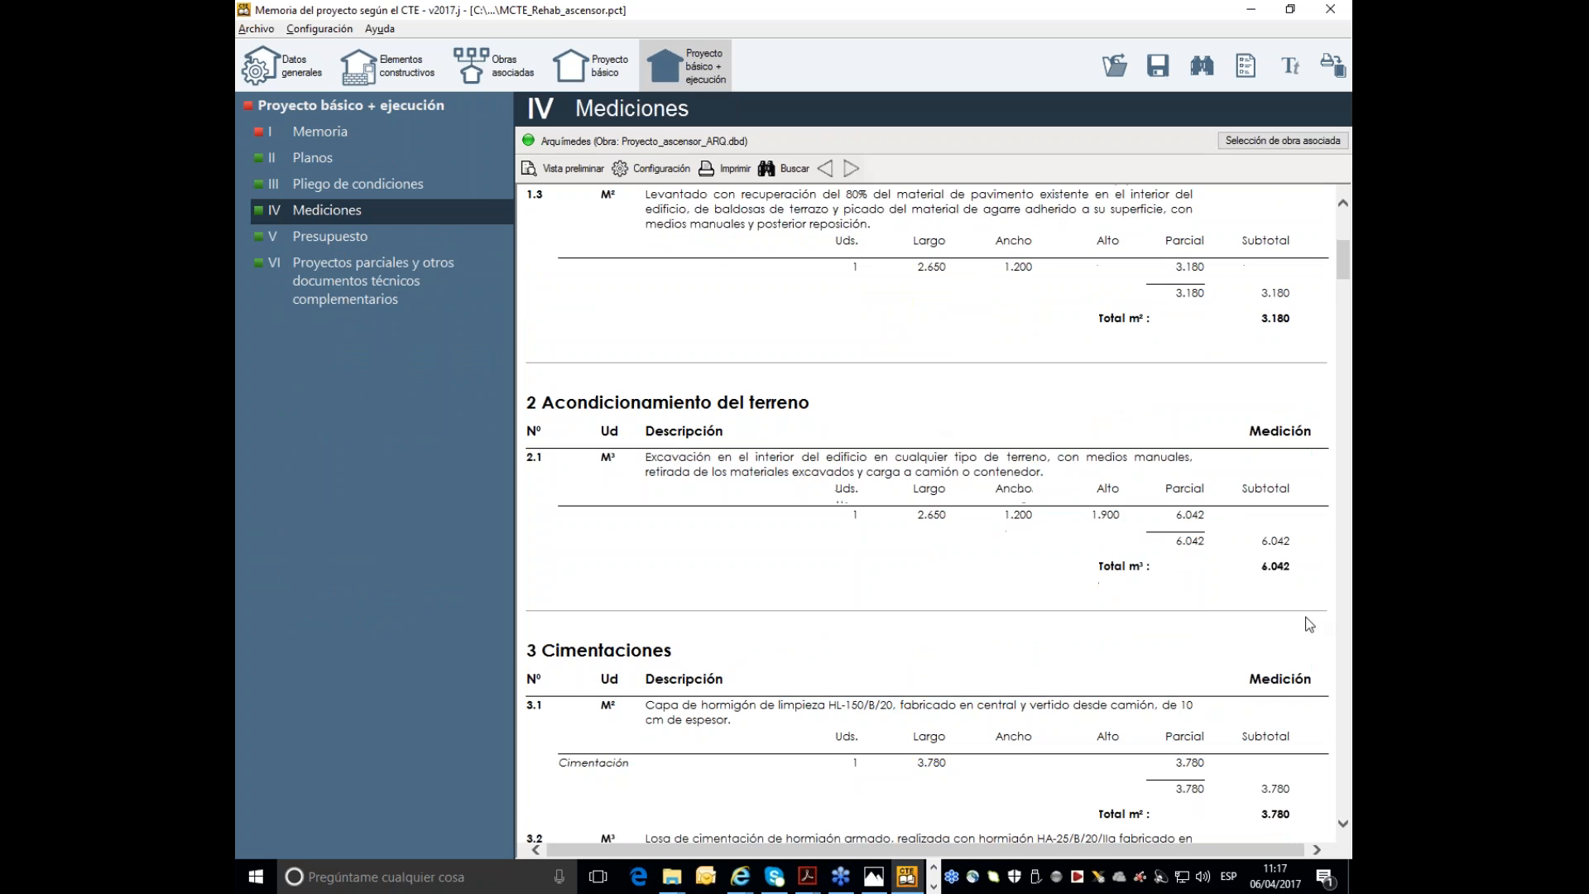
pyautogui.scroll(-20, 1091, 534)
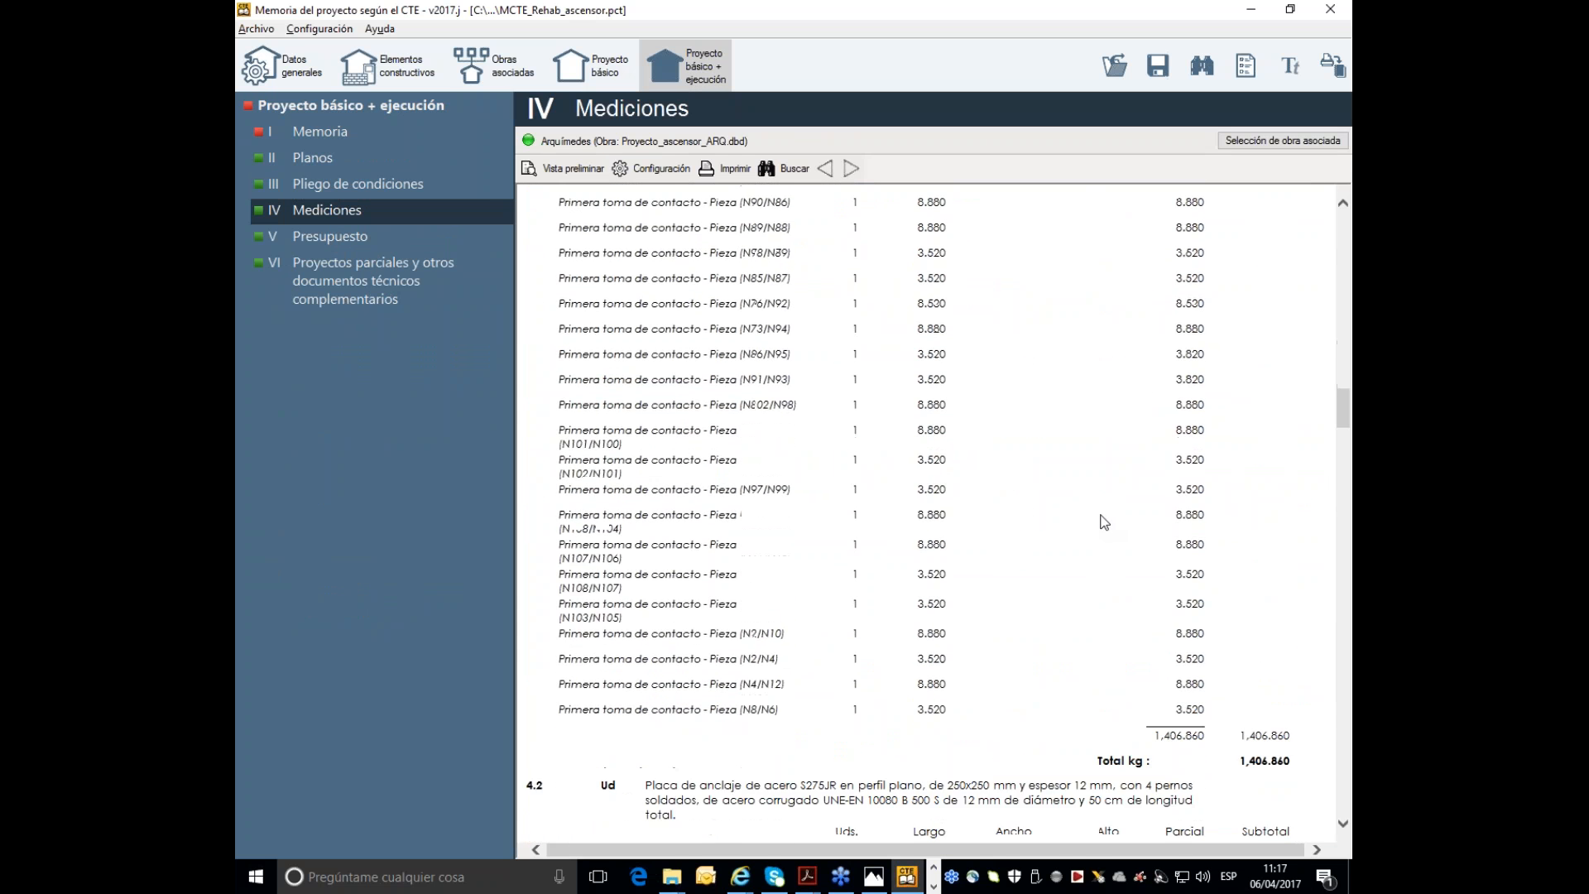
pyautogui.click(370, 238)
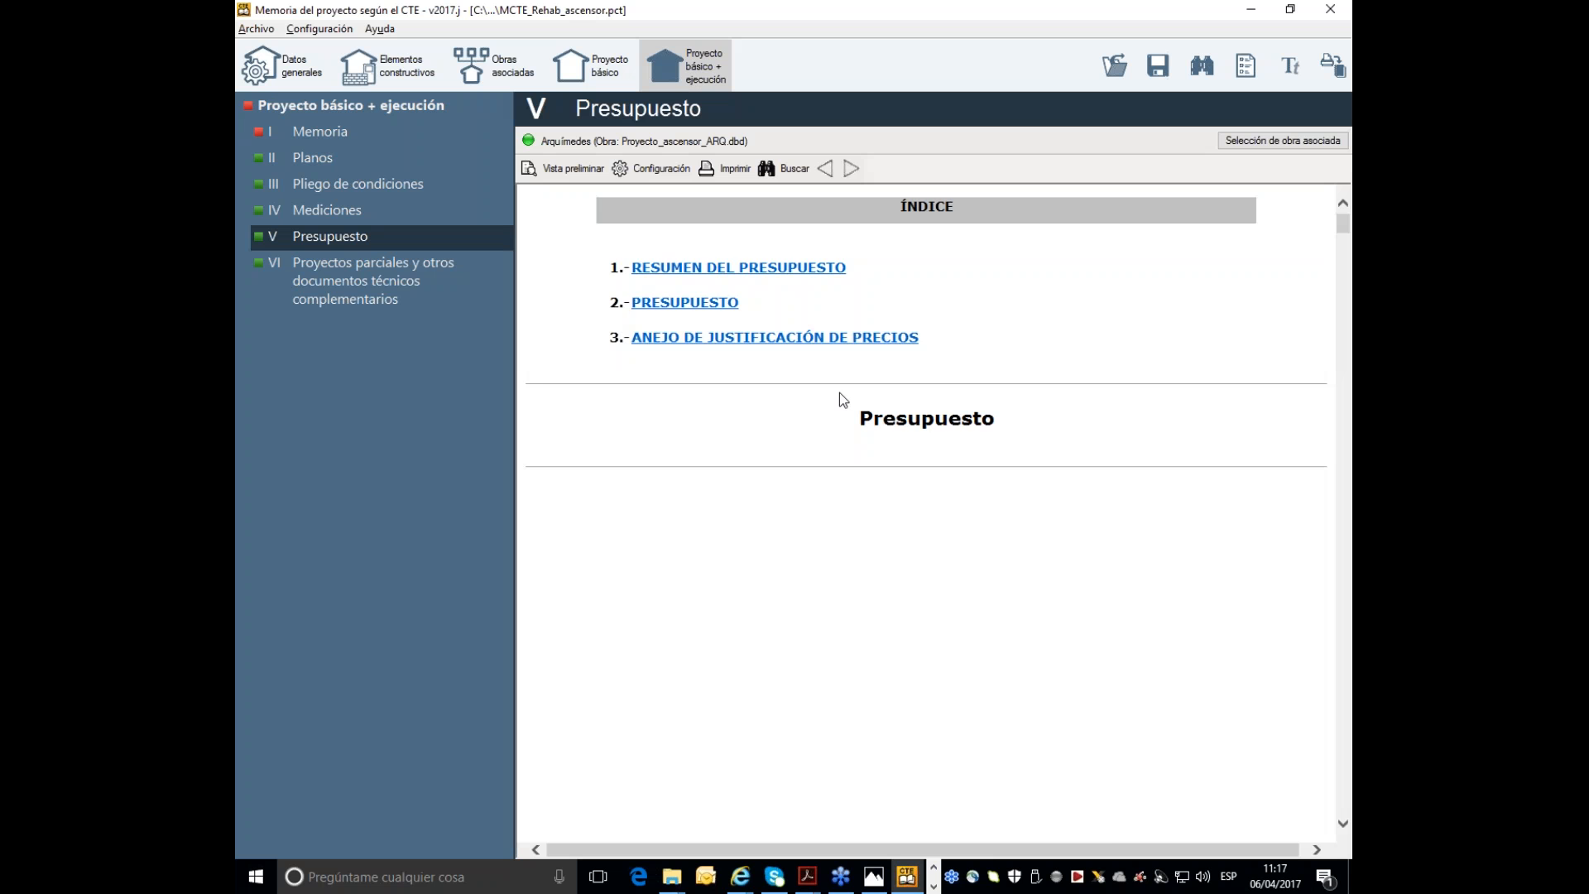
pyautogui.scroll(-2, 756, 407)
pyautogui.scroll(-10, 753, 411)
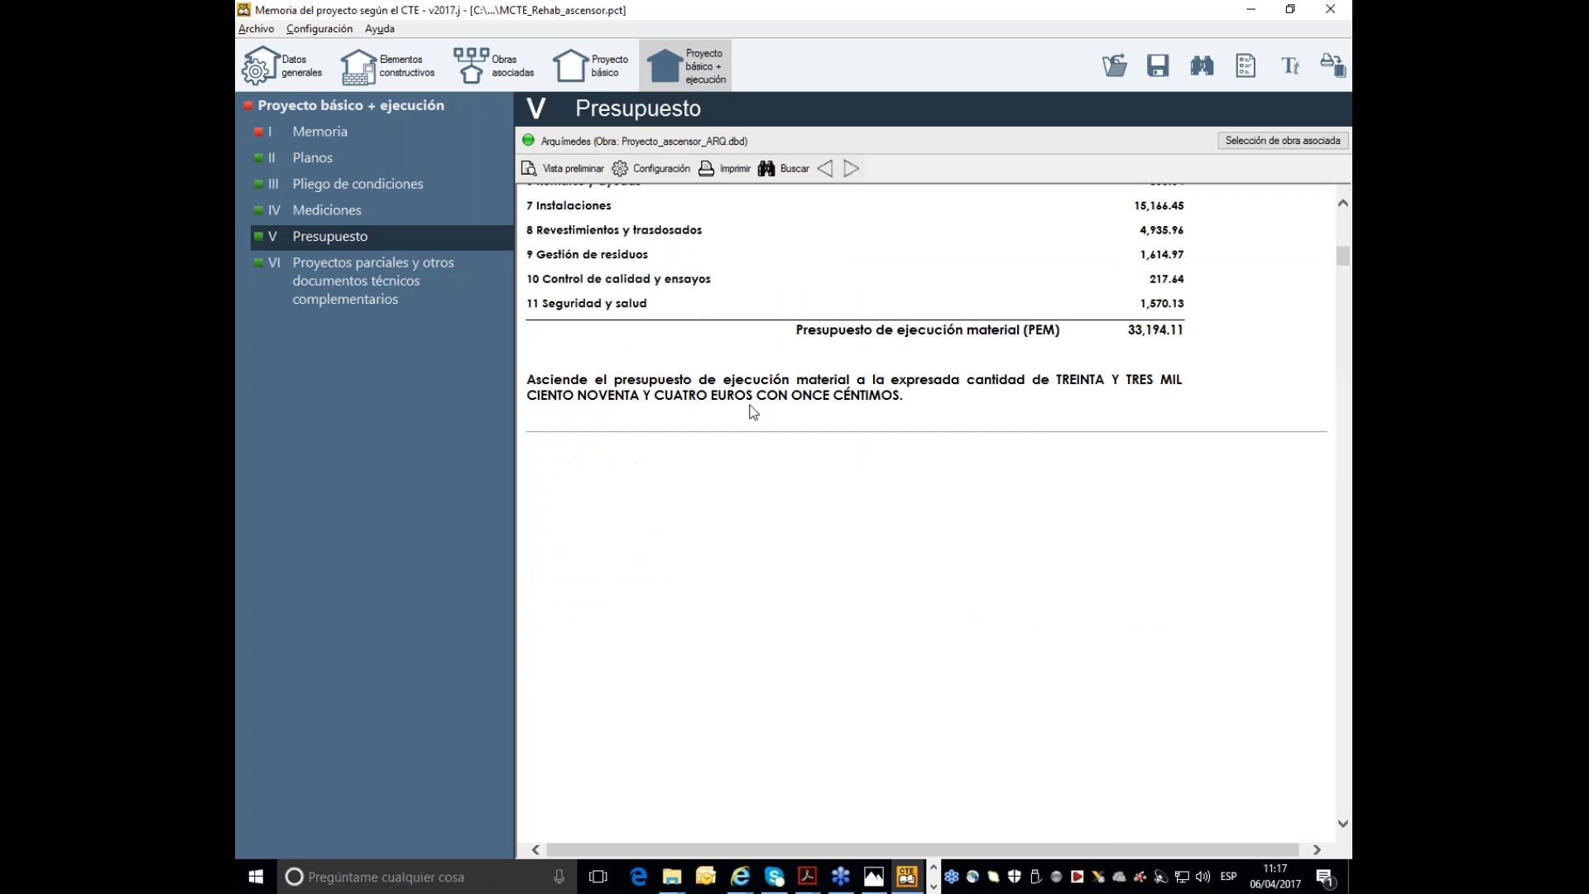
pyautogui.click(369, 183)
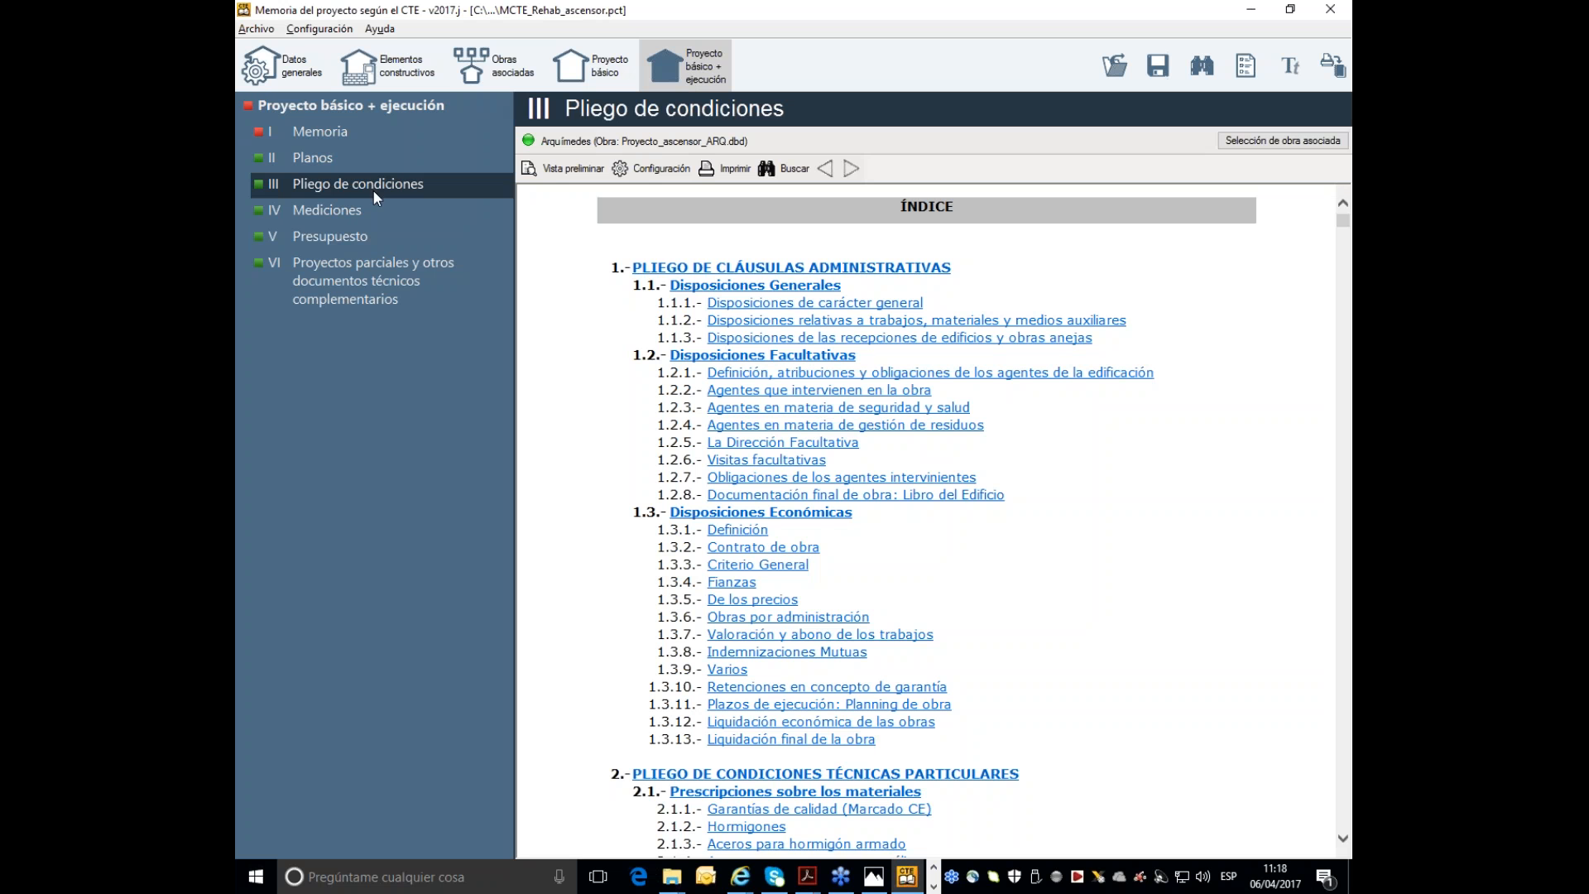
# - Look at the CYPECAD MEP associated-work selection for the REBT section of Cumplimiento de otros reglamentos y disposiciones, leaving it unassigned
pyautogui.click(331, 132)
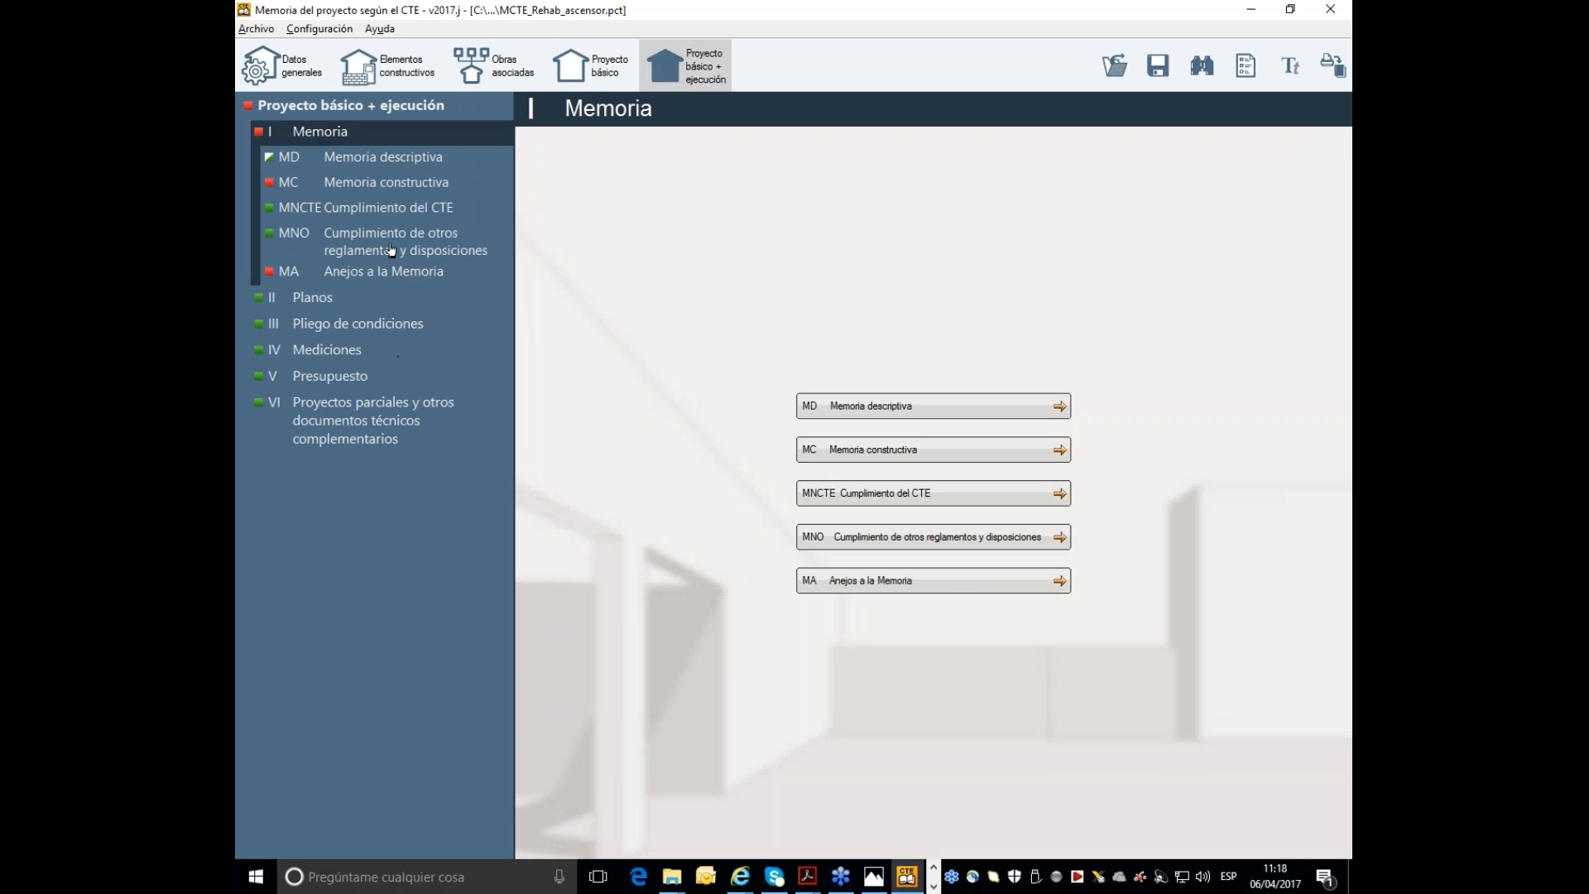
pyautogui.click(336, 238)
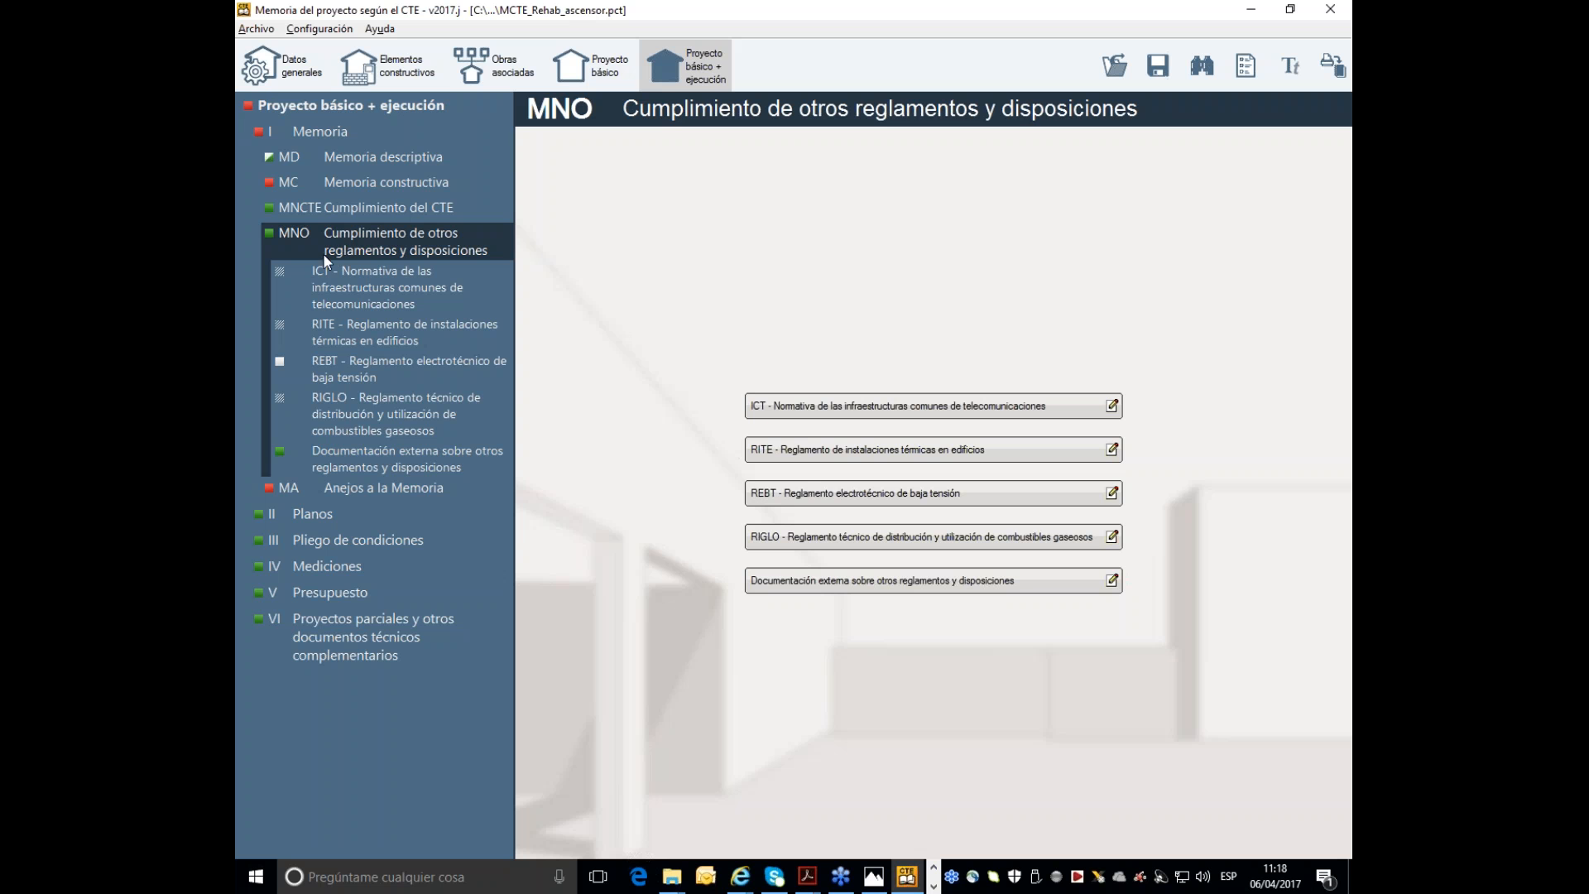
pyautogui.click(361, 374)
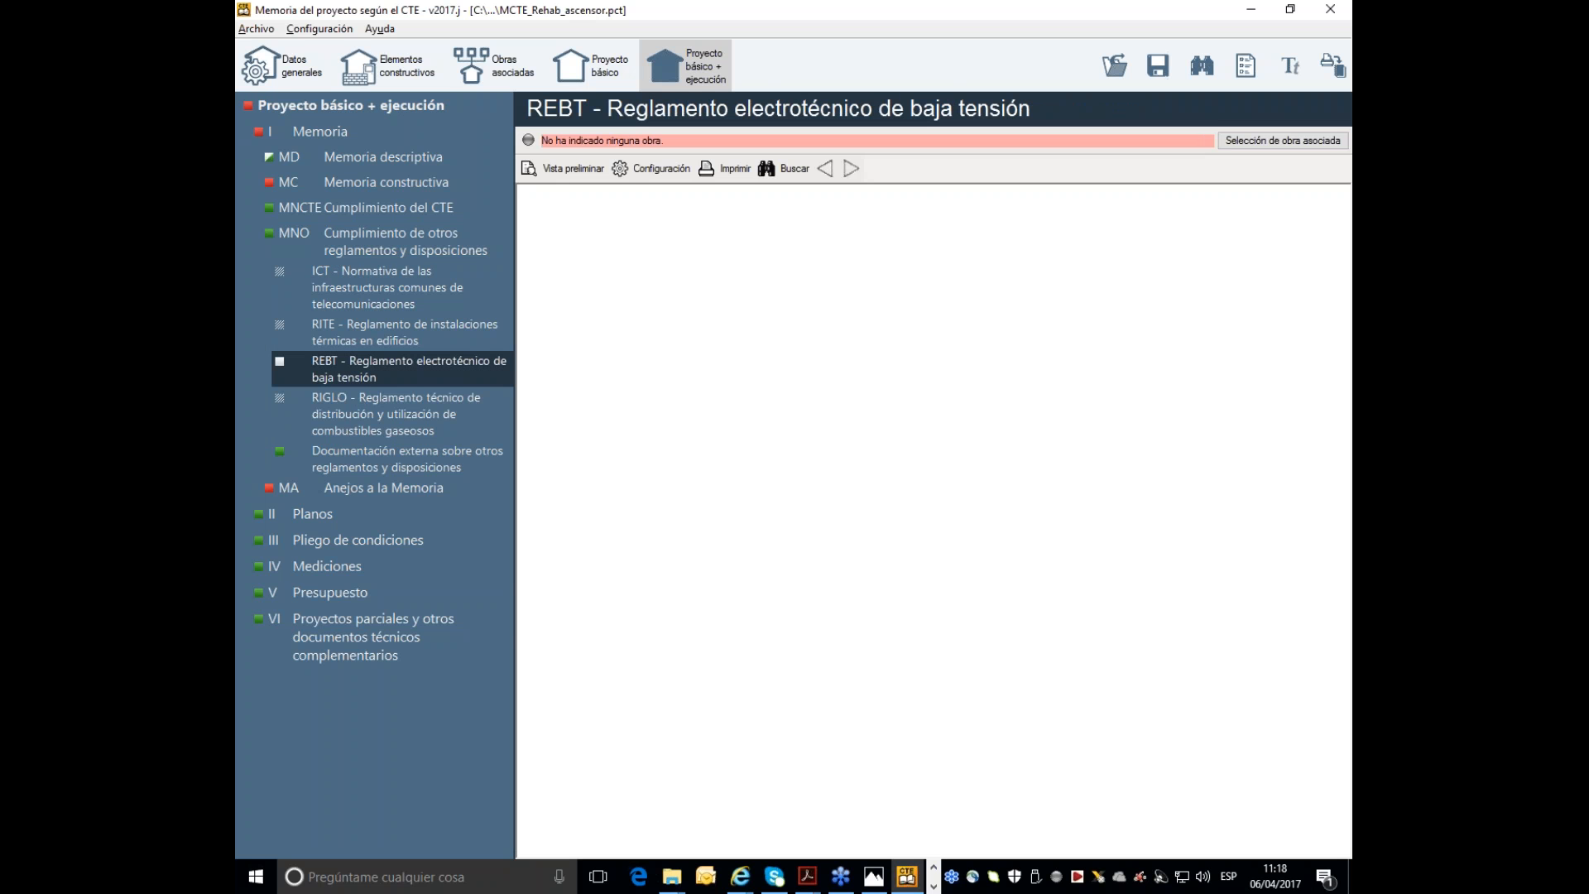
pyautogui.click(1283, 141)
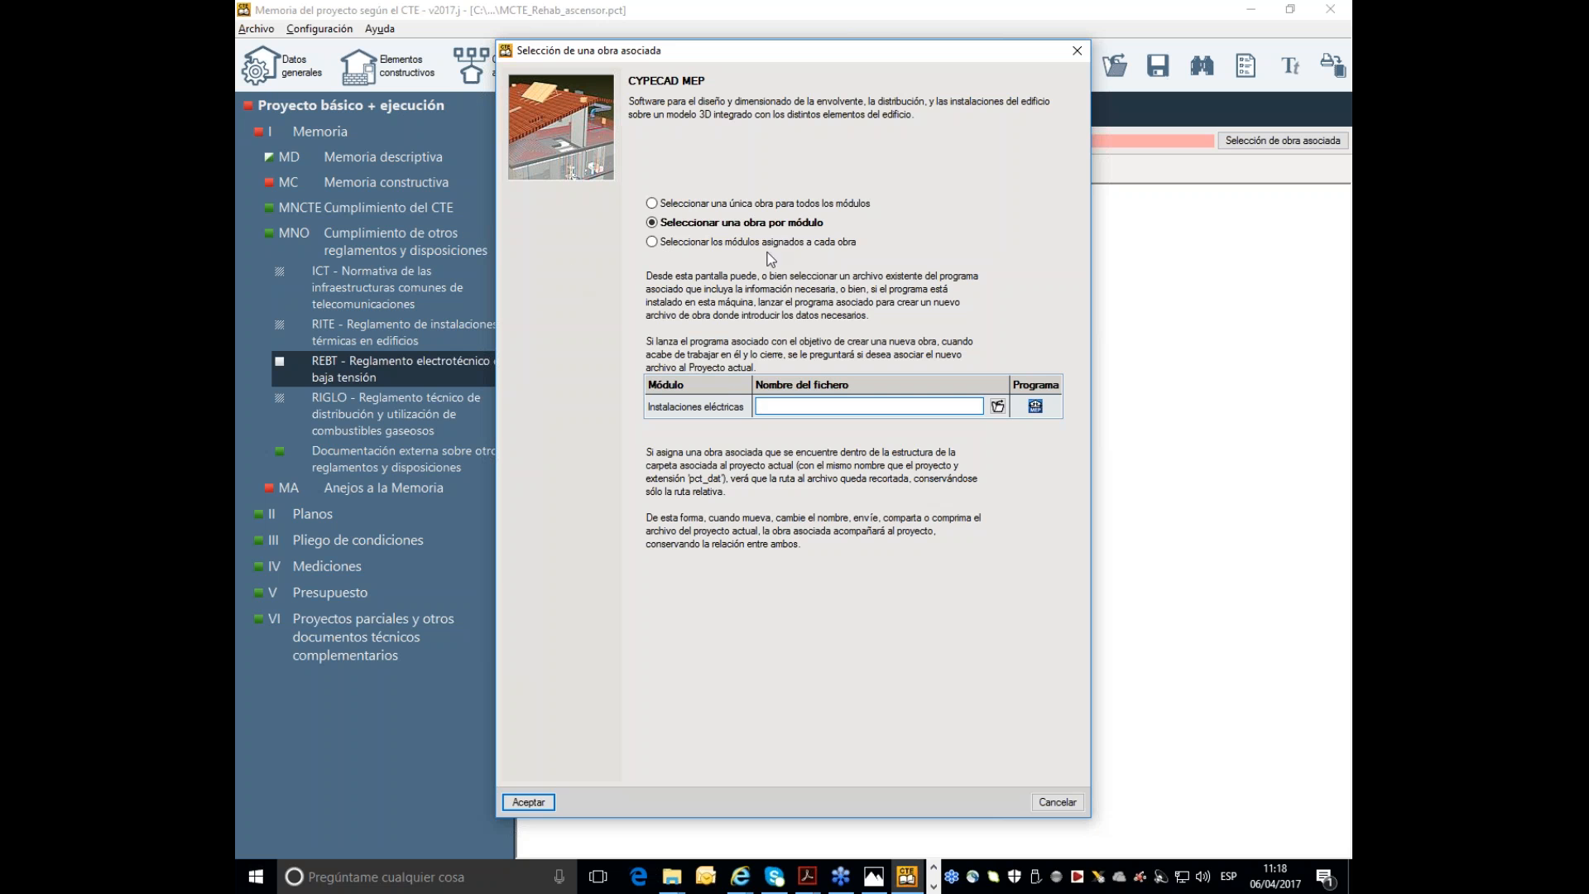
pyautogui.click(1075, 51)
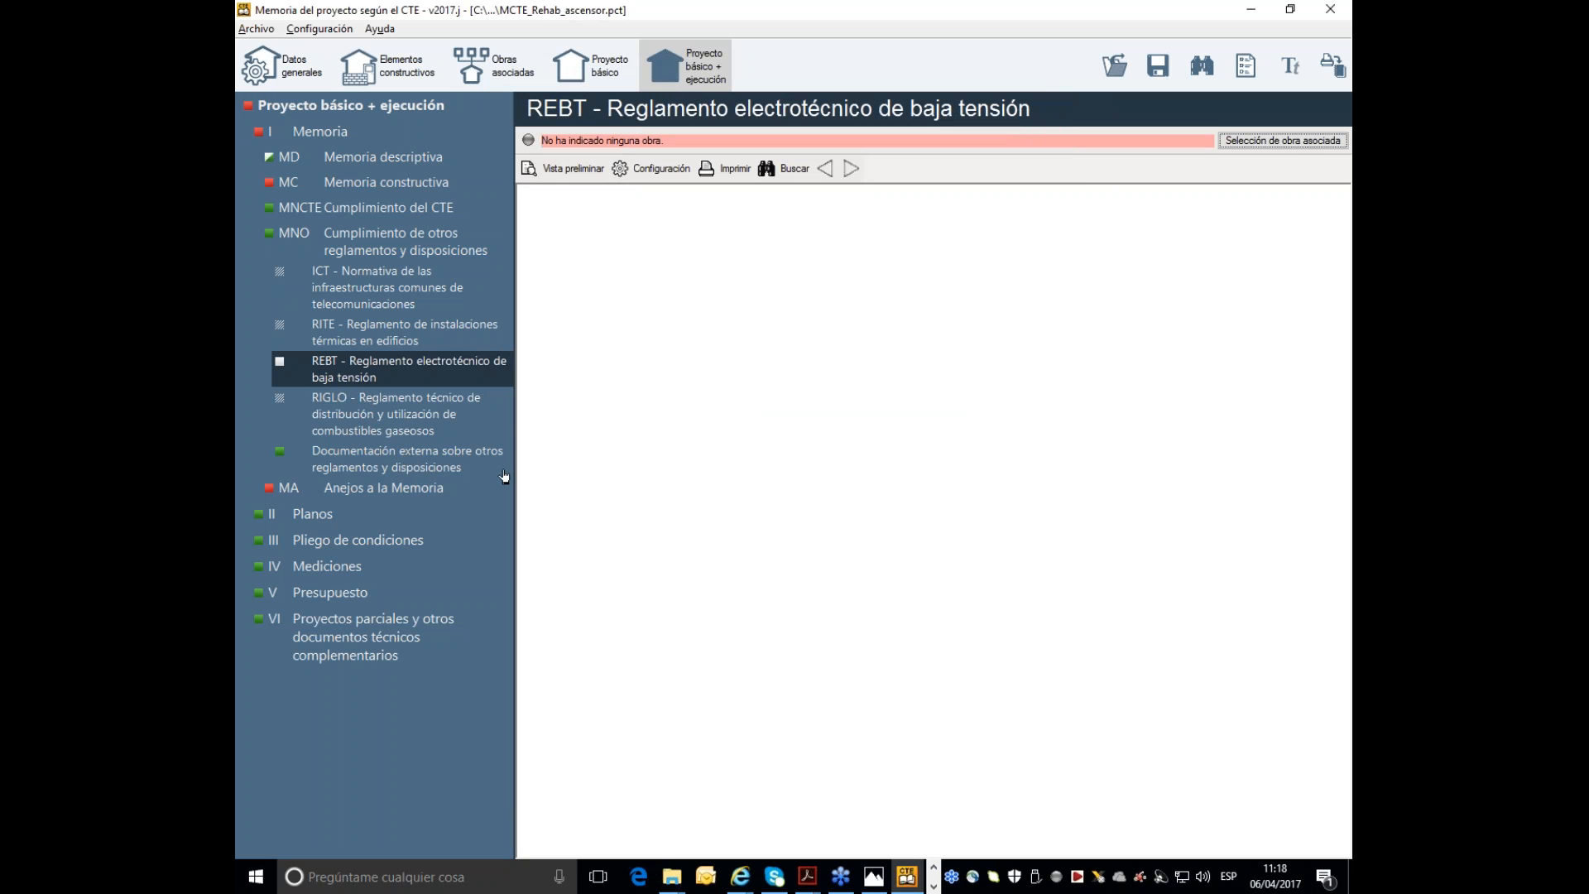
# - Attach CYPELEC_Proyecto_Rehabilitacion_Cuadro_Ascensor.pdf from the Presentación folder to Otros anejos in Anejos a la Memoria
pyautogui.click(365, 488)
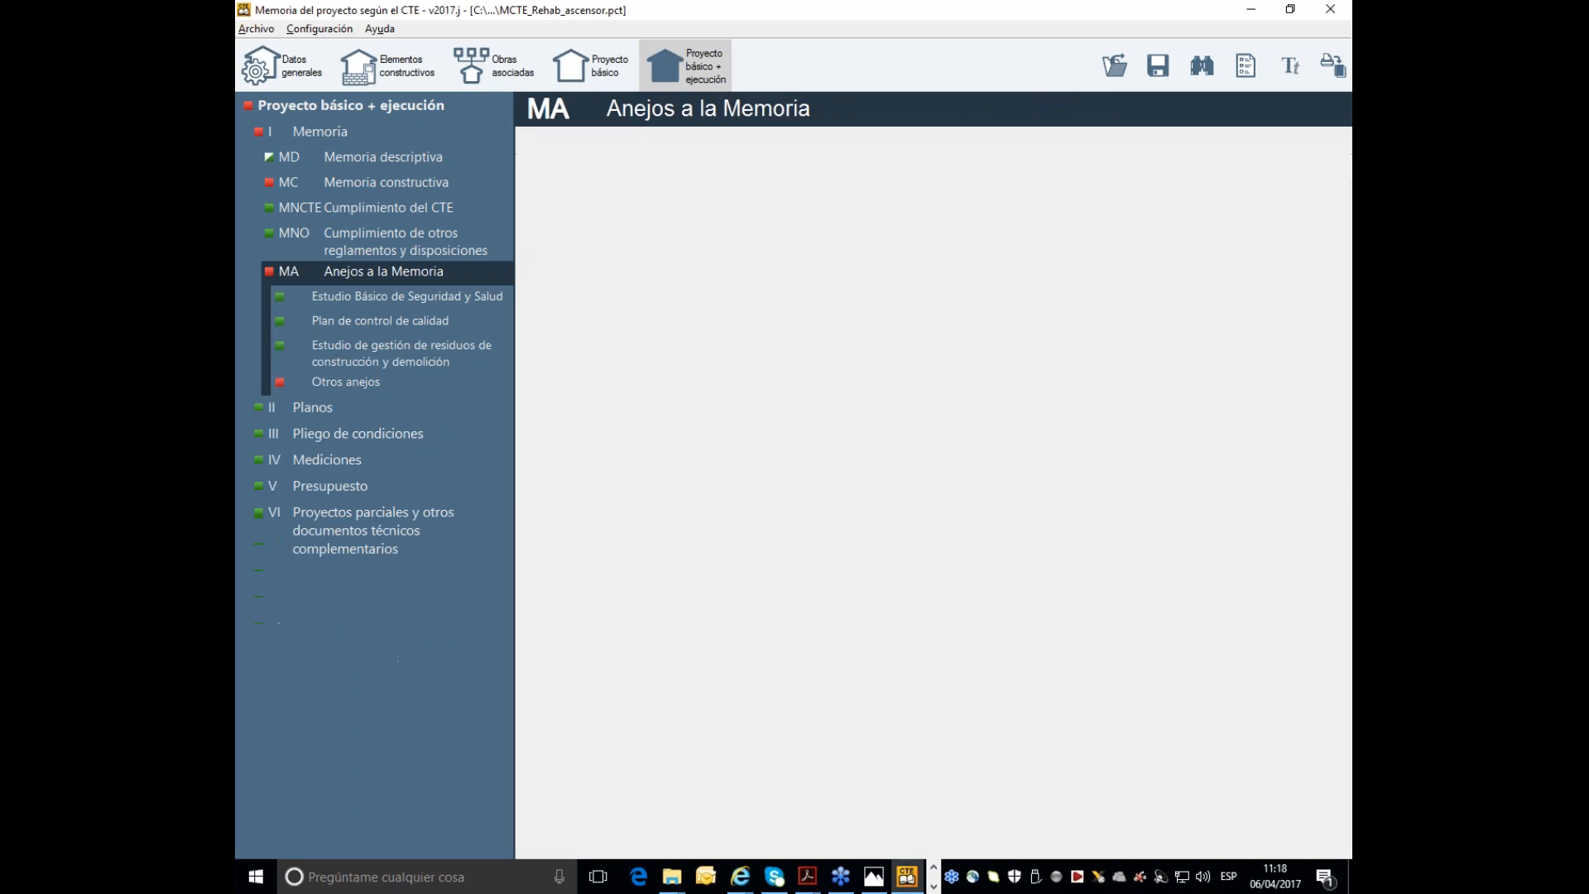
pyautogui.click(359, 387)
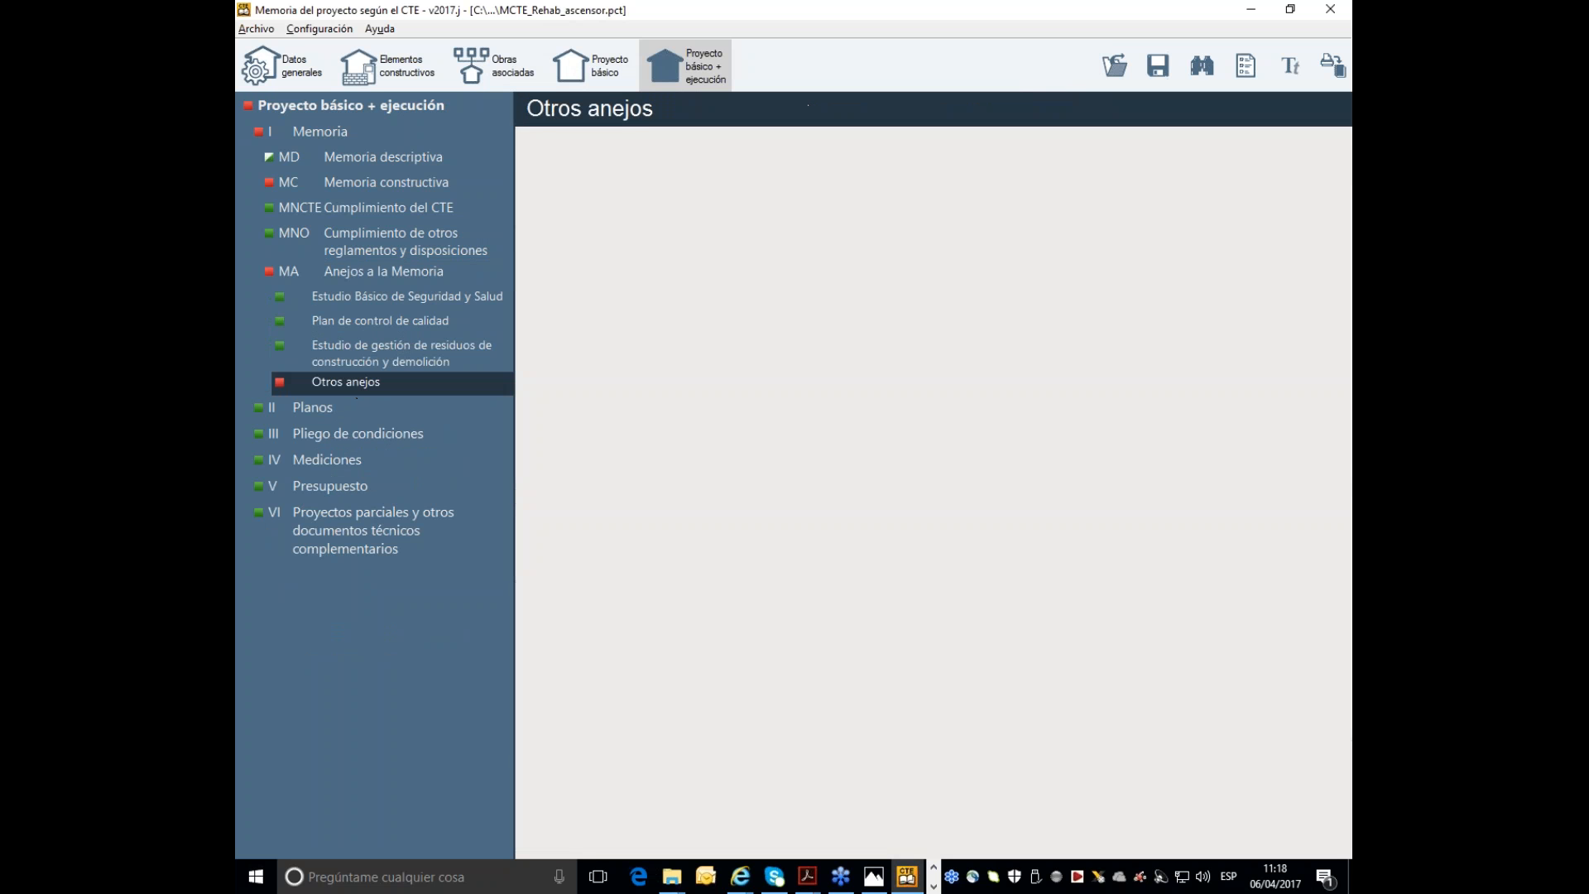
pyautogui.click(538, 350)
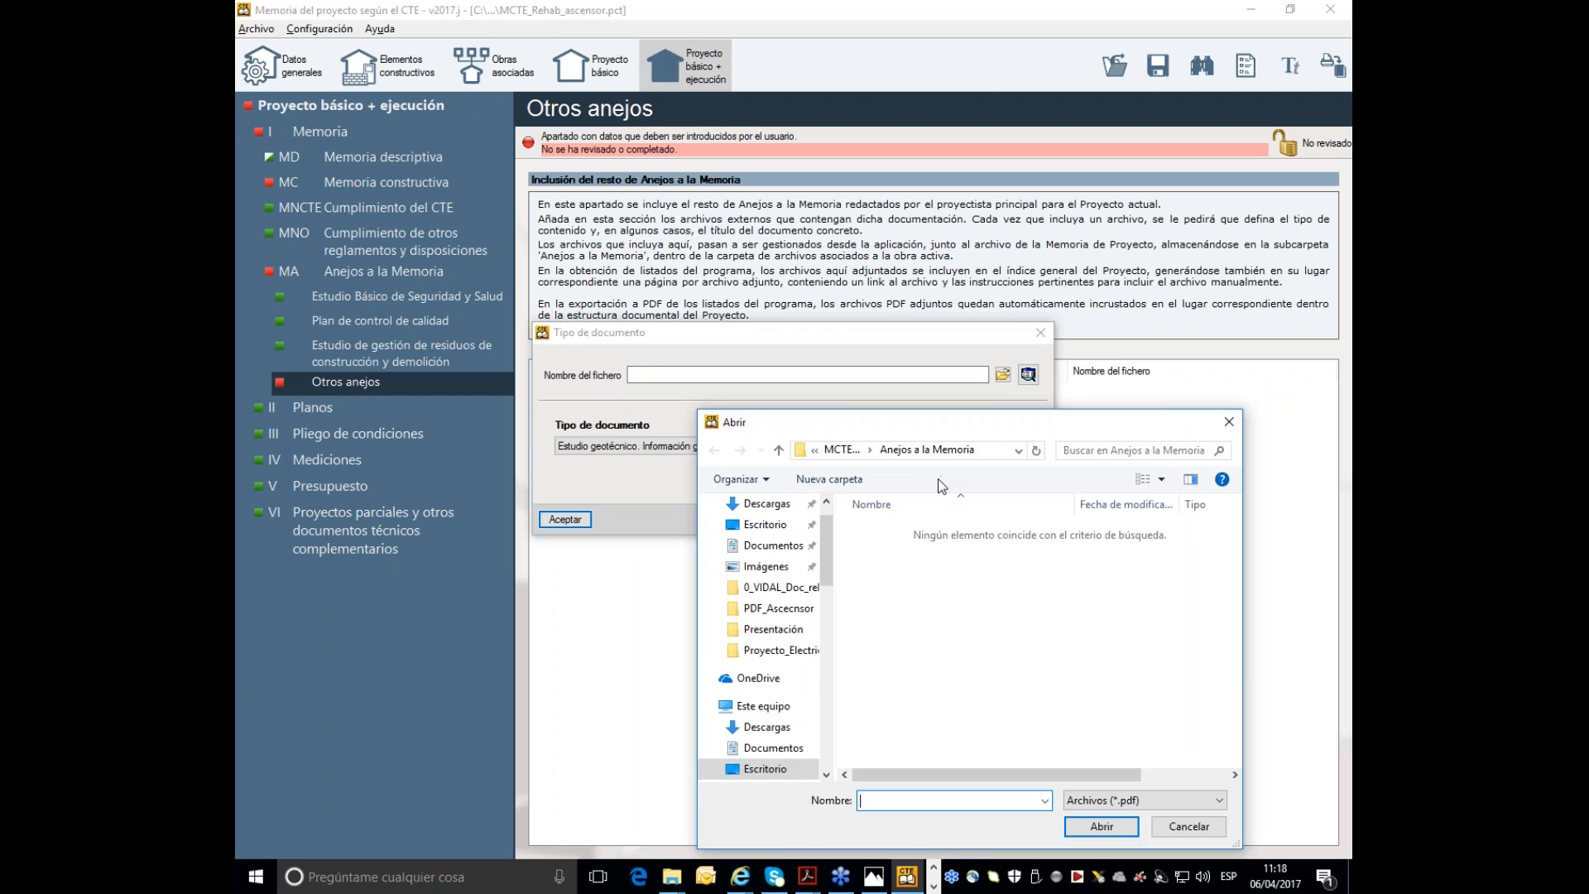
pyautogui.scroll(1, 765, 579)
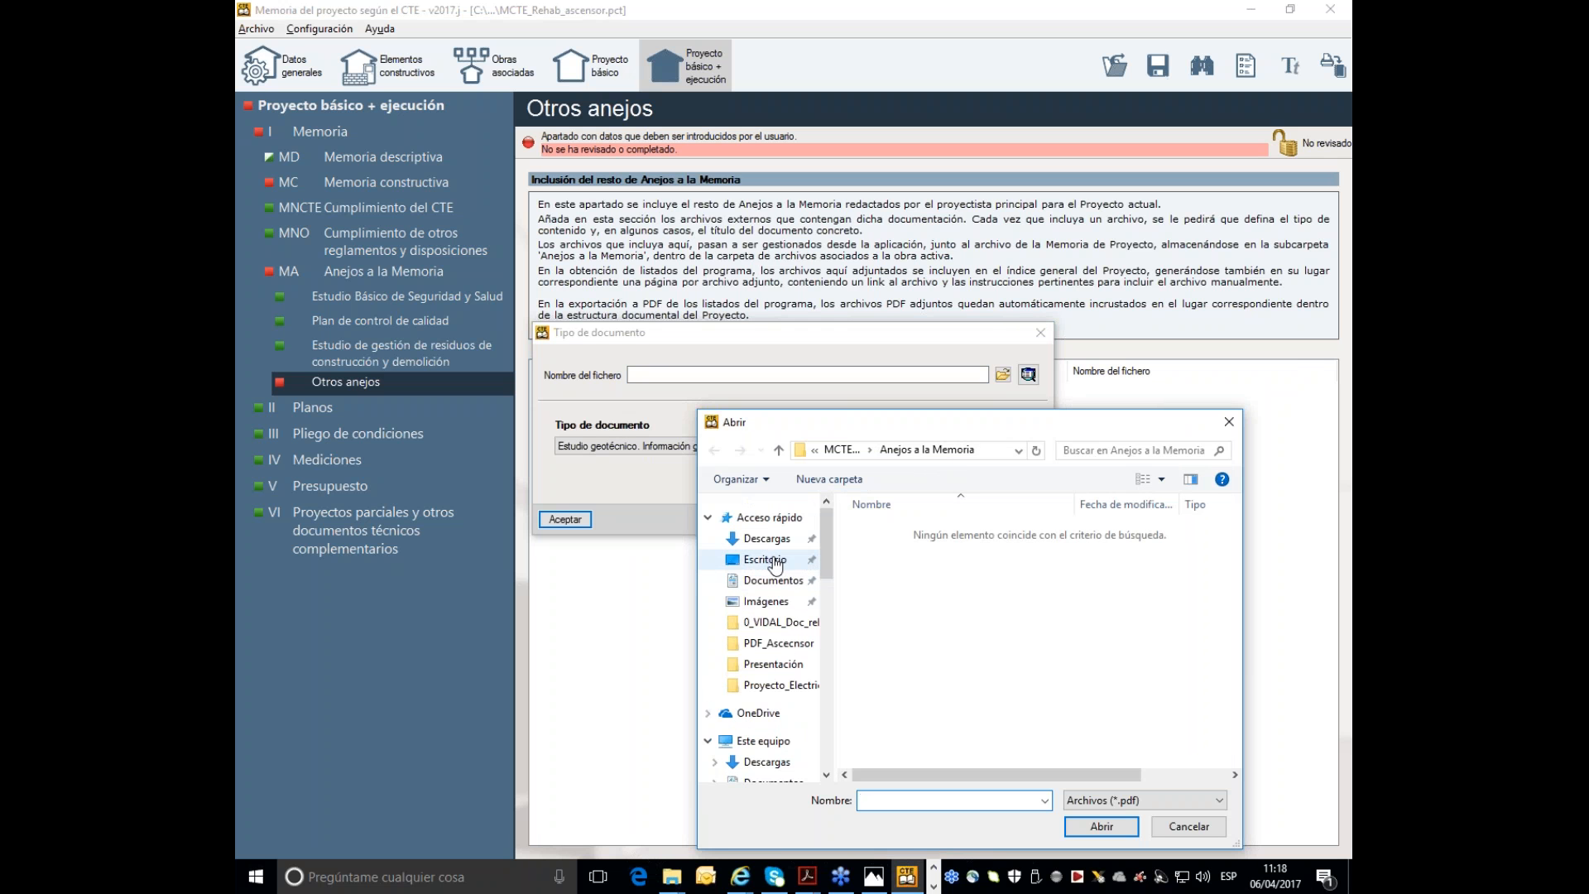
pyautogui.click(765, 560)
pyautogui.doubleClick(915, 529)
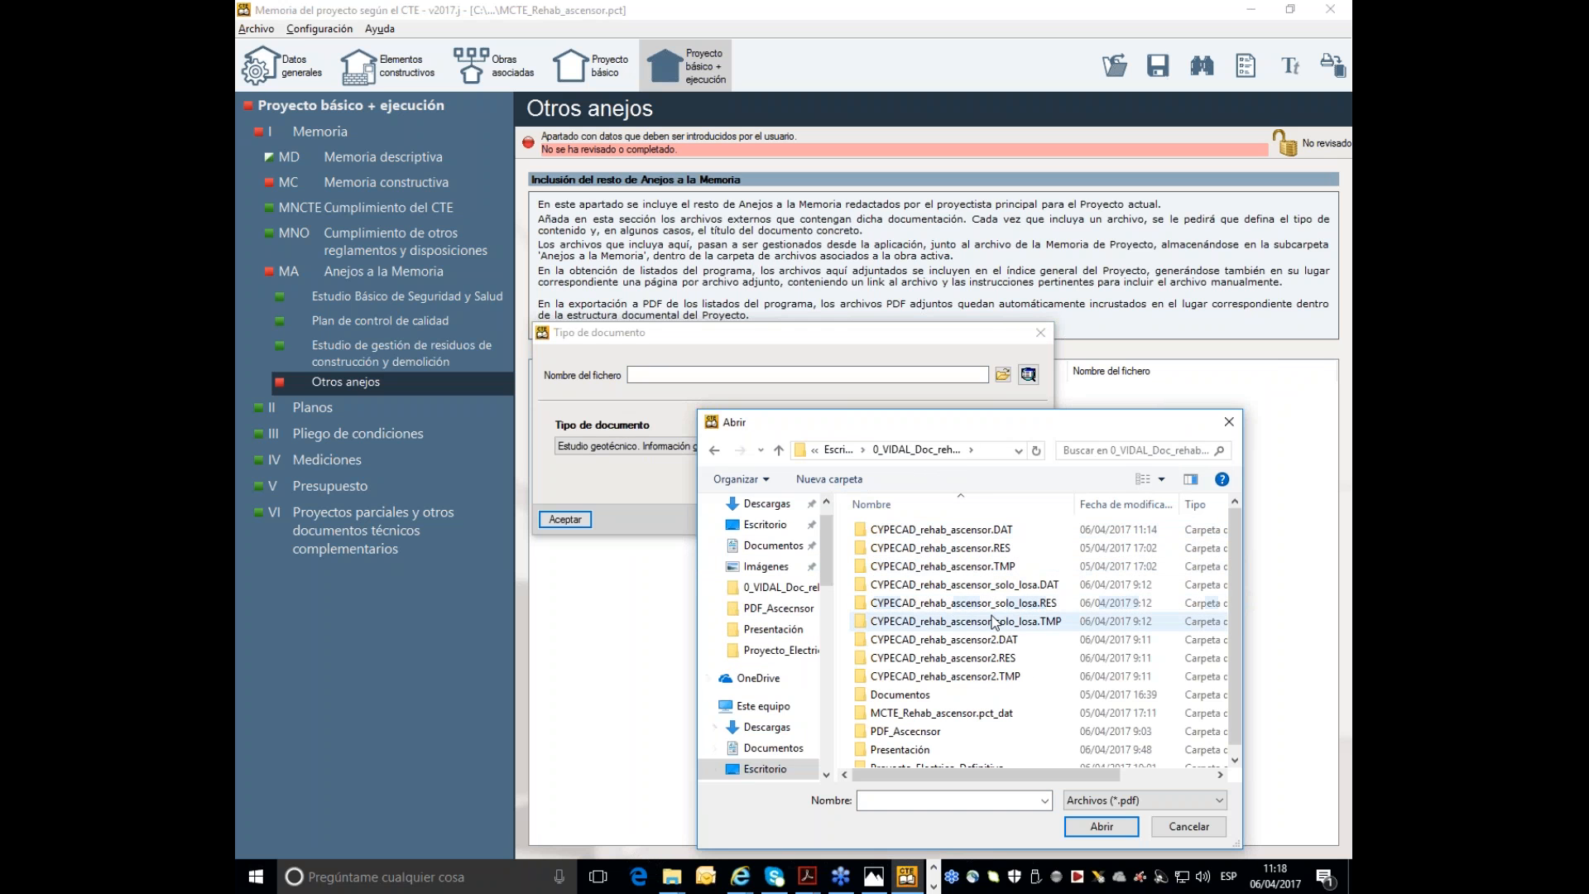
pyautogui.scroll(-1, 995, 626)
pyautogui.click(891, 740)
pyautogui.doubleClick(892, 741)
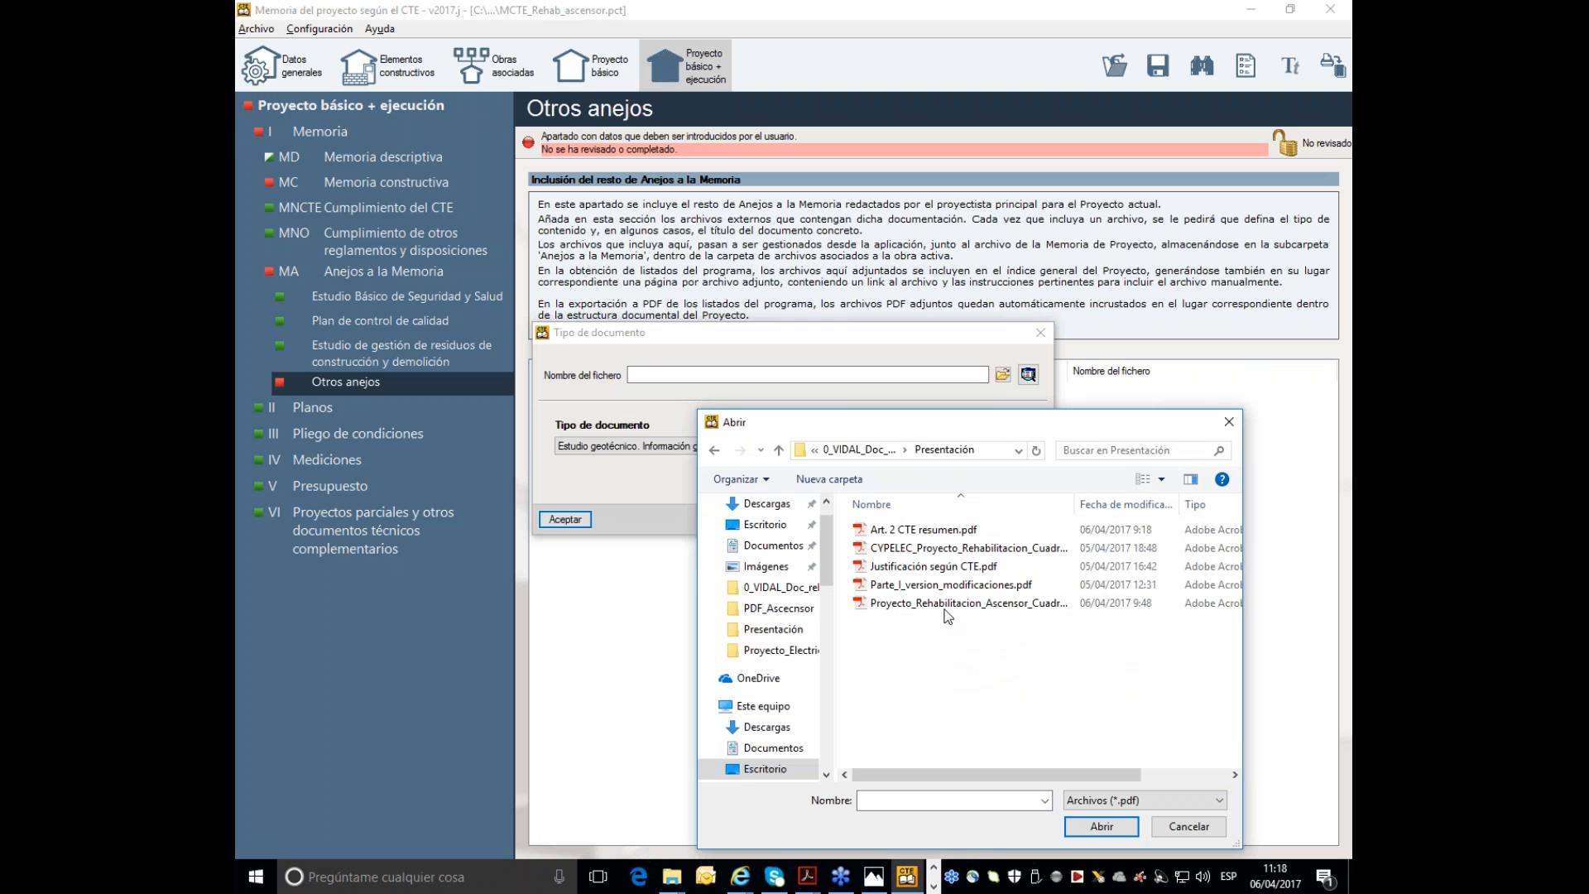
pyautogui.click(907, 550)
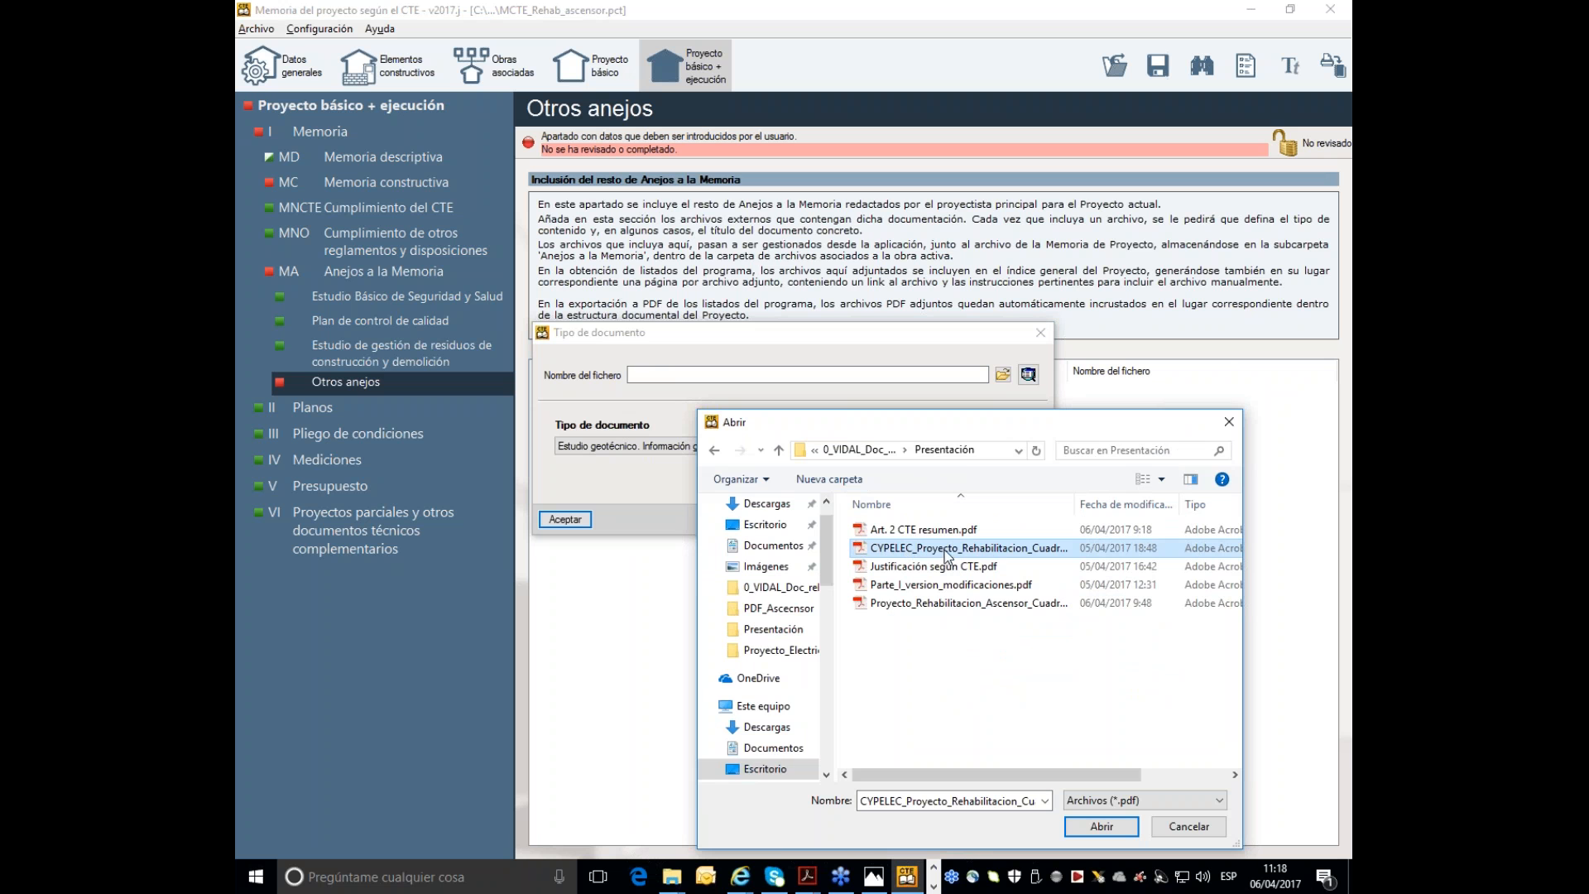
pyautogui.doubleClick(1015, 550)
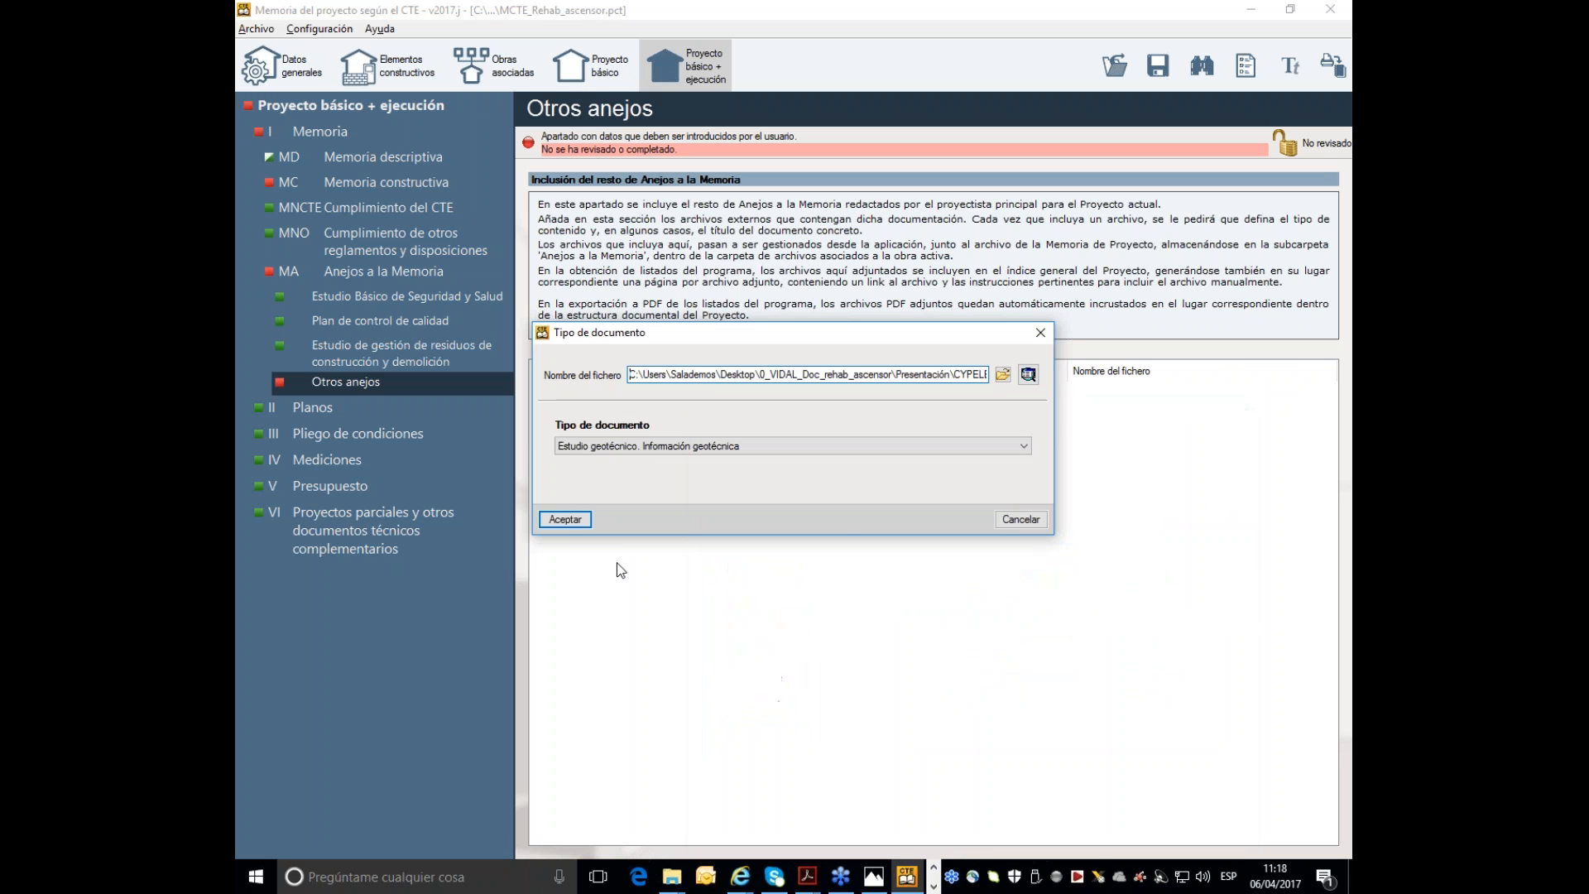
pyautogui.click(574, 519)
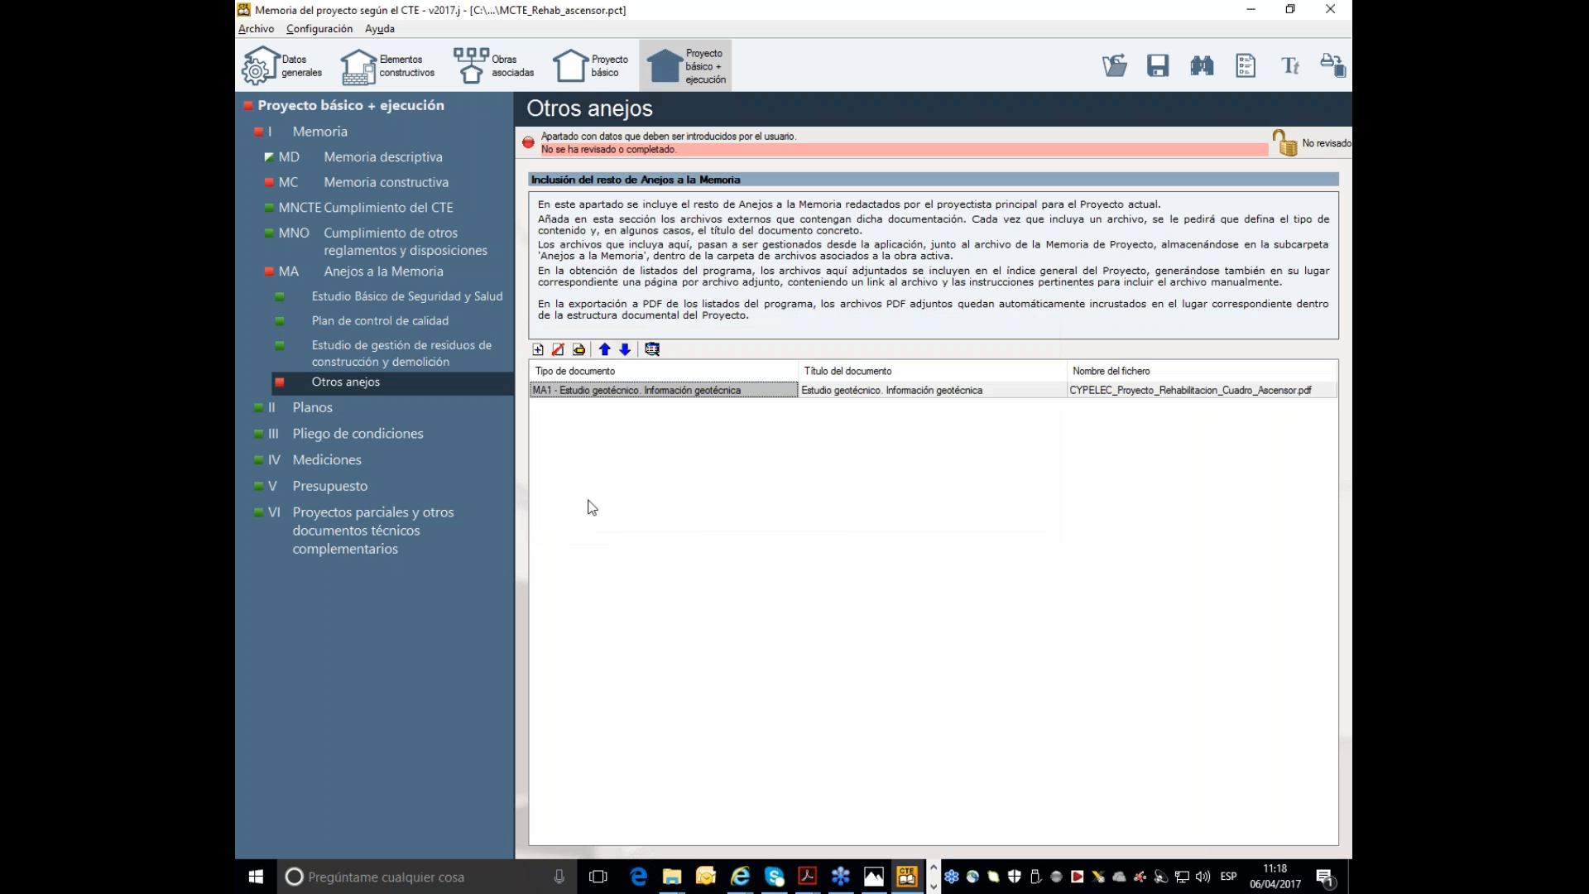
# - Change the document type of the attached CYPELEC PDF in Otros anejos to Instalaciones del edificio
pyautogui.click(580, 348)
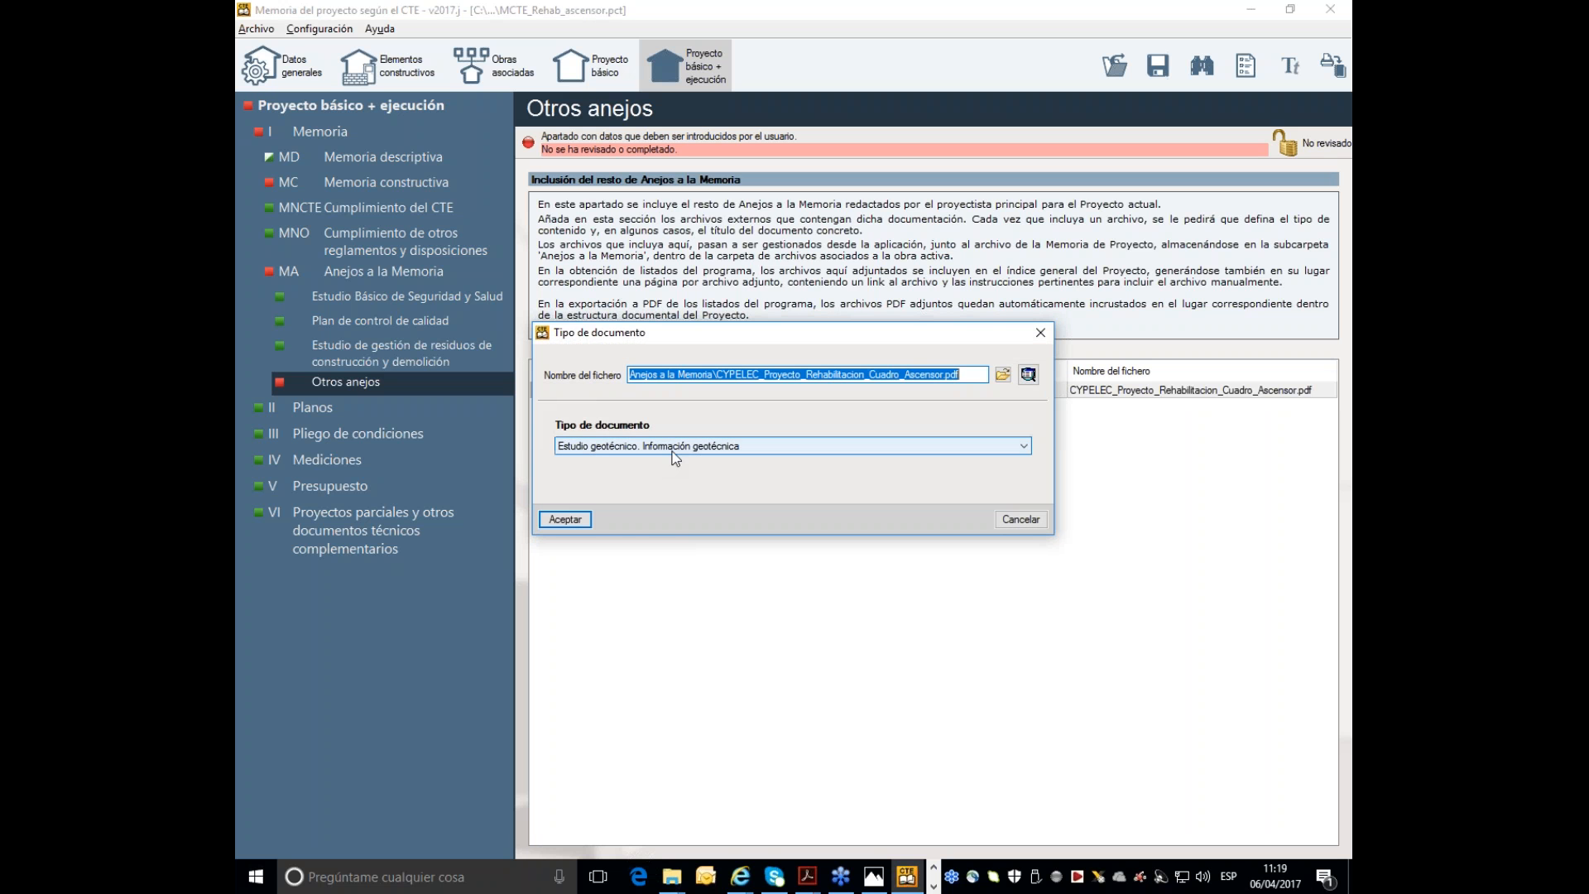
pyautogui.click(672, 448)
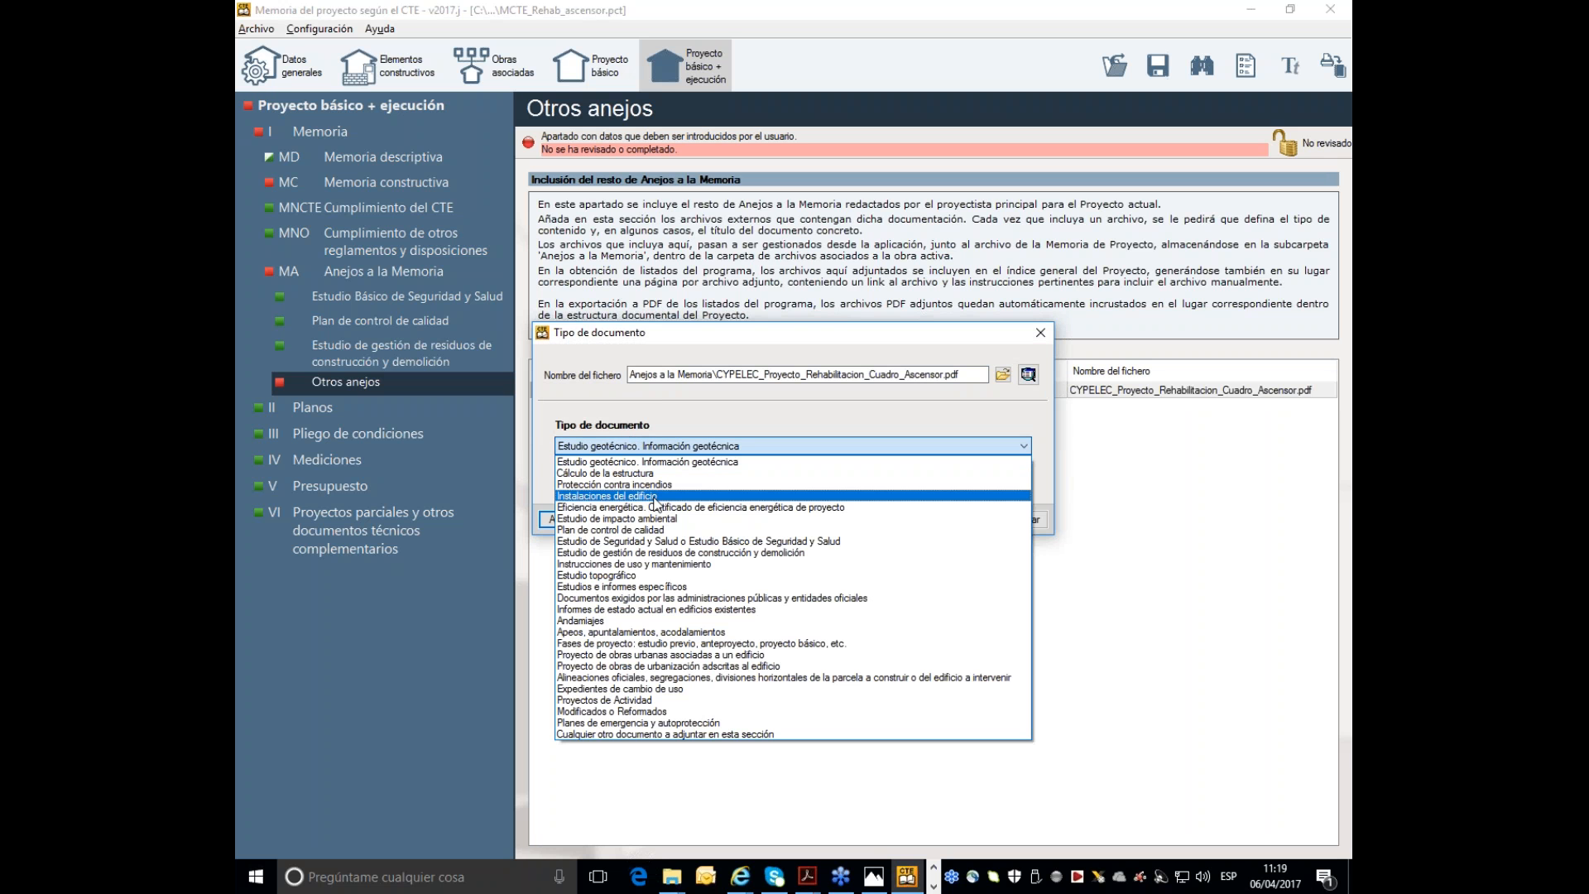
pyautogui.click(656, 500)
pyautogui.click(551, 520)
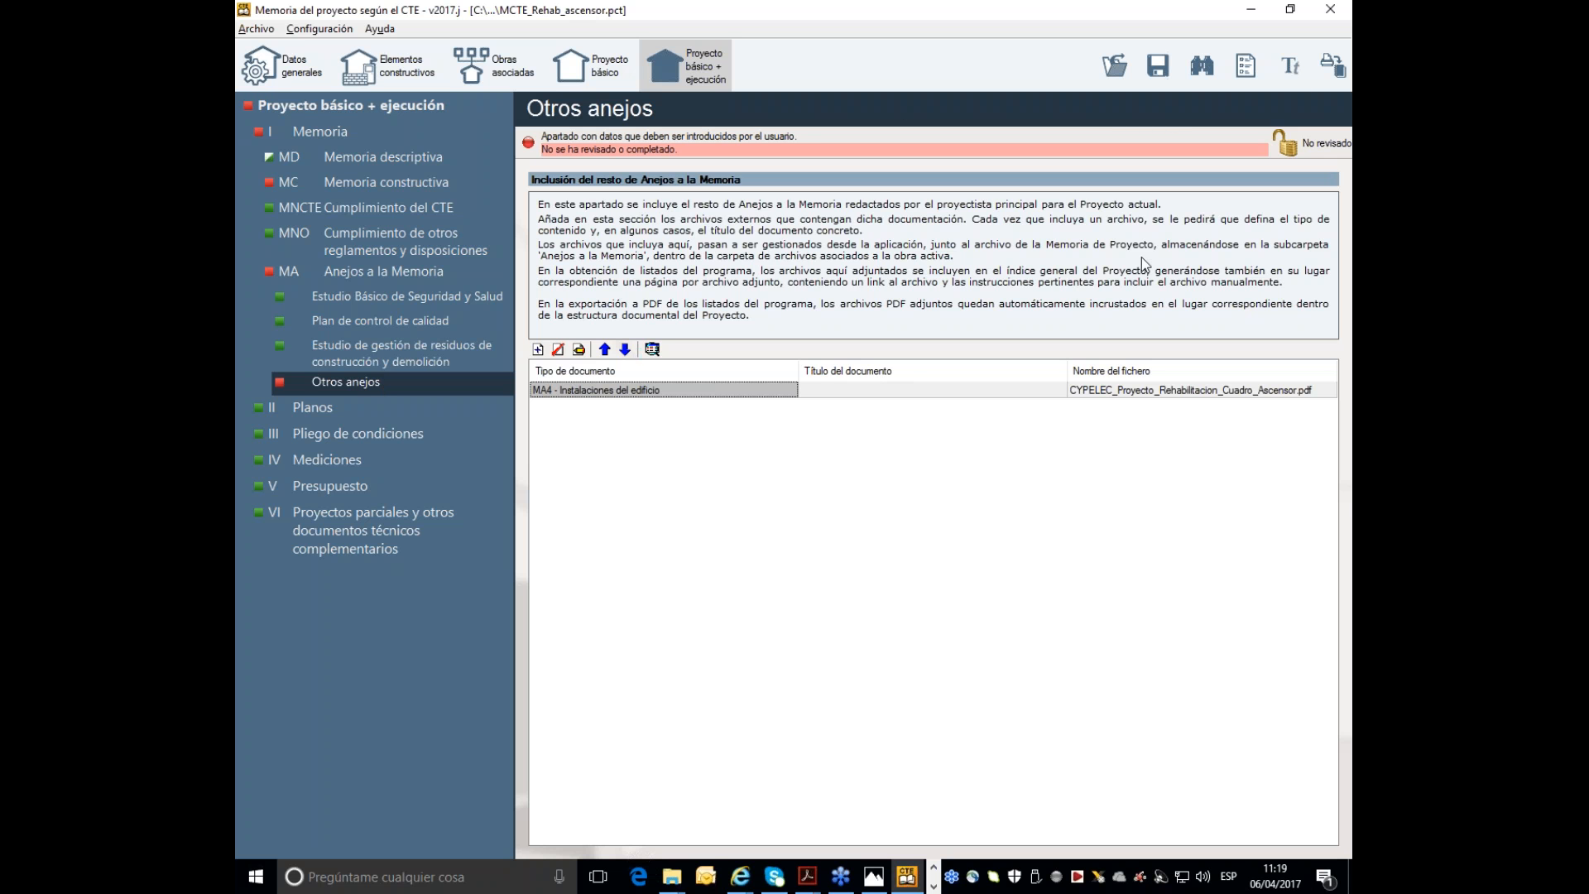
# - Set the default typeface in the document styles to Arial, keeping the size at 9
pyautogui.click(1287, 73)
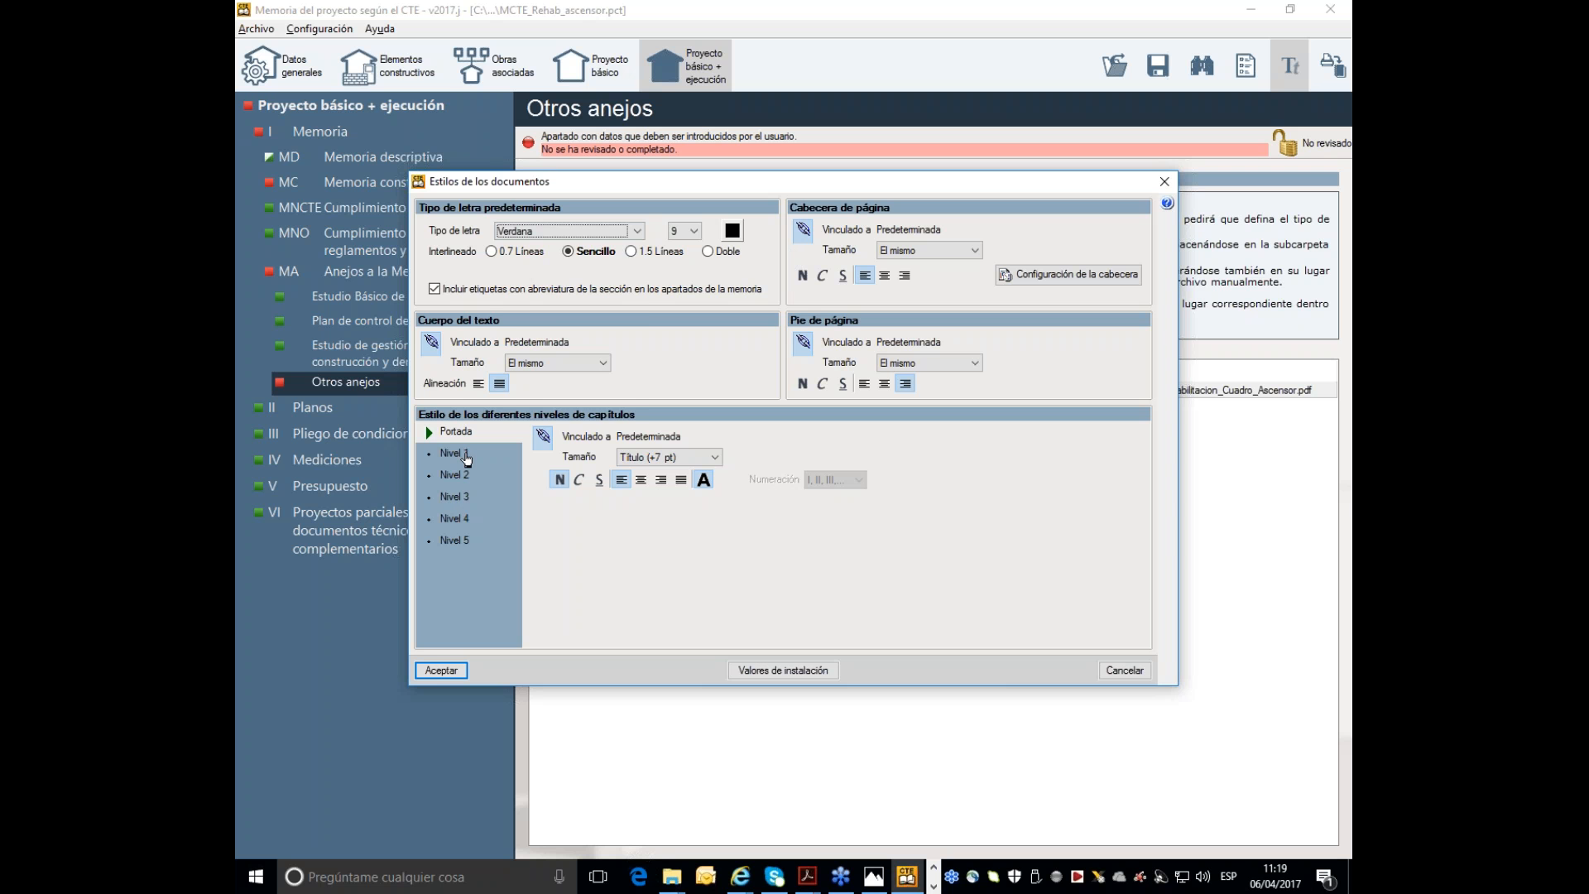
pyautogui.click(577, 235)
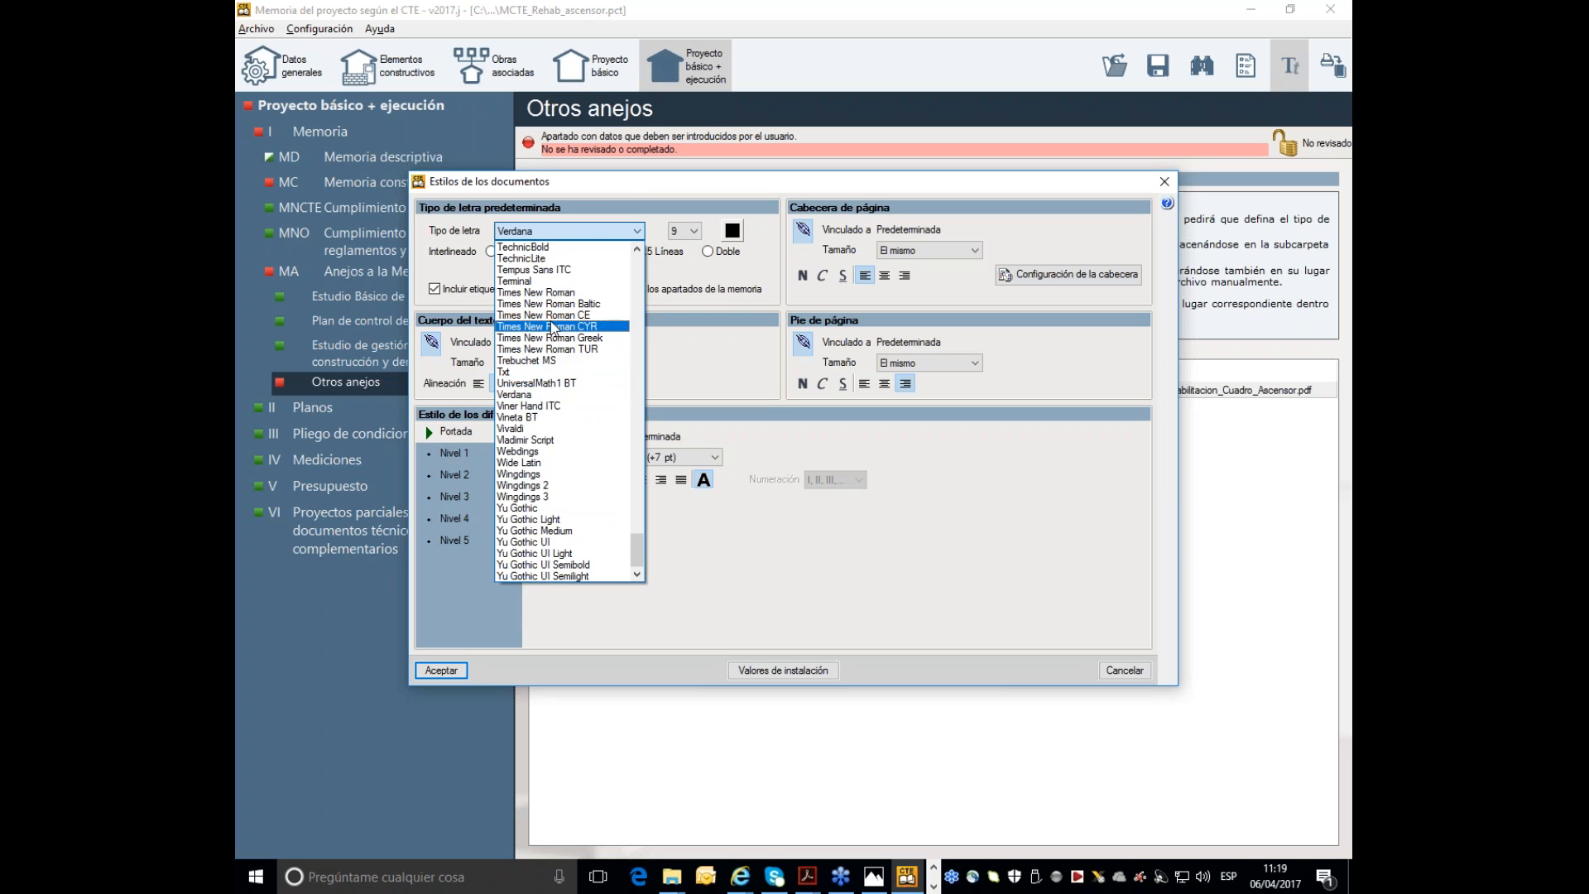
pyautogui.scroll(4, 559, 262)
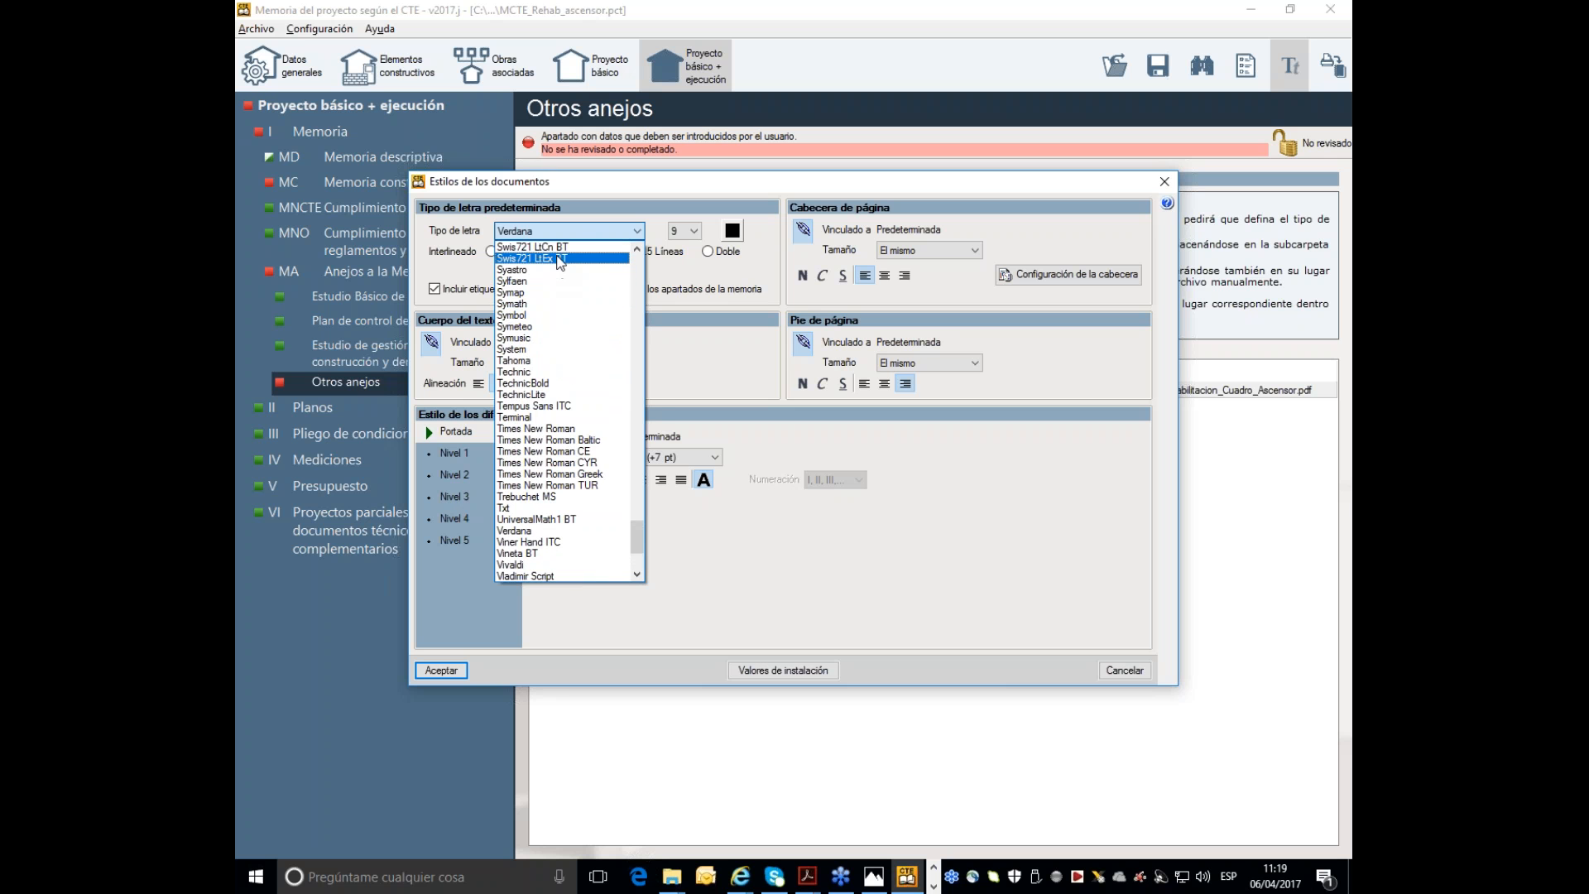
pyautogui.click(559, 261)
pyautogui.click(559, 235)
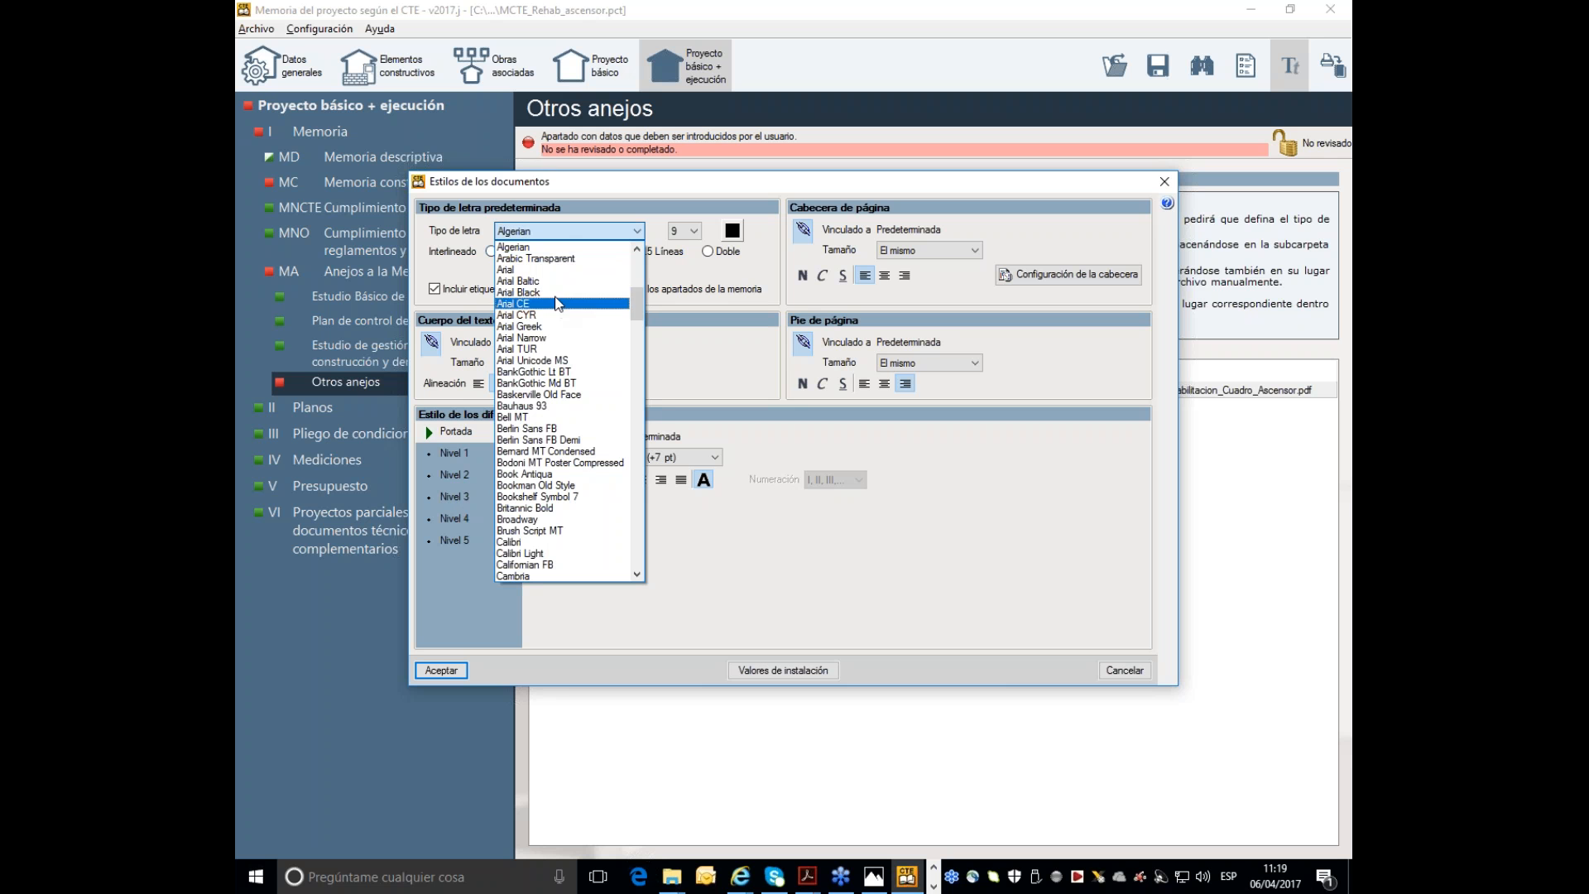
pyautogui.click(550, 269)
pyautogui.click(693, 230)
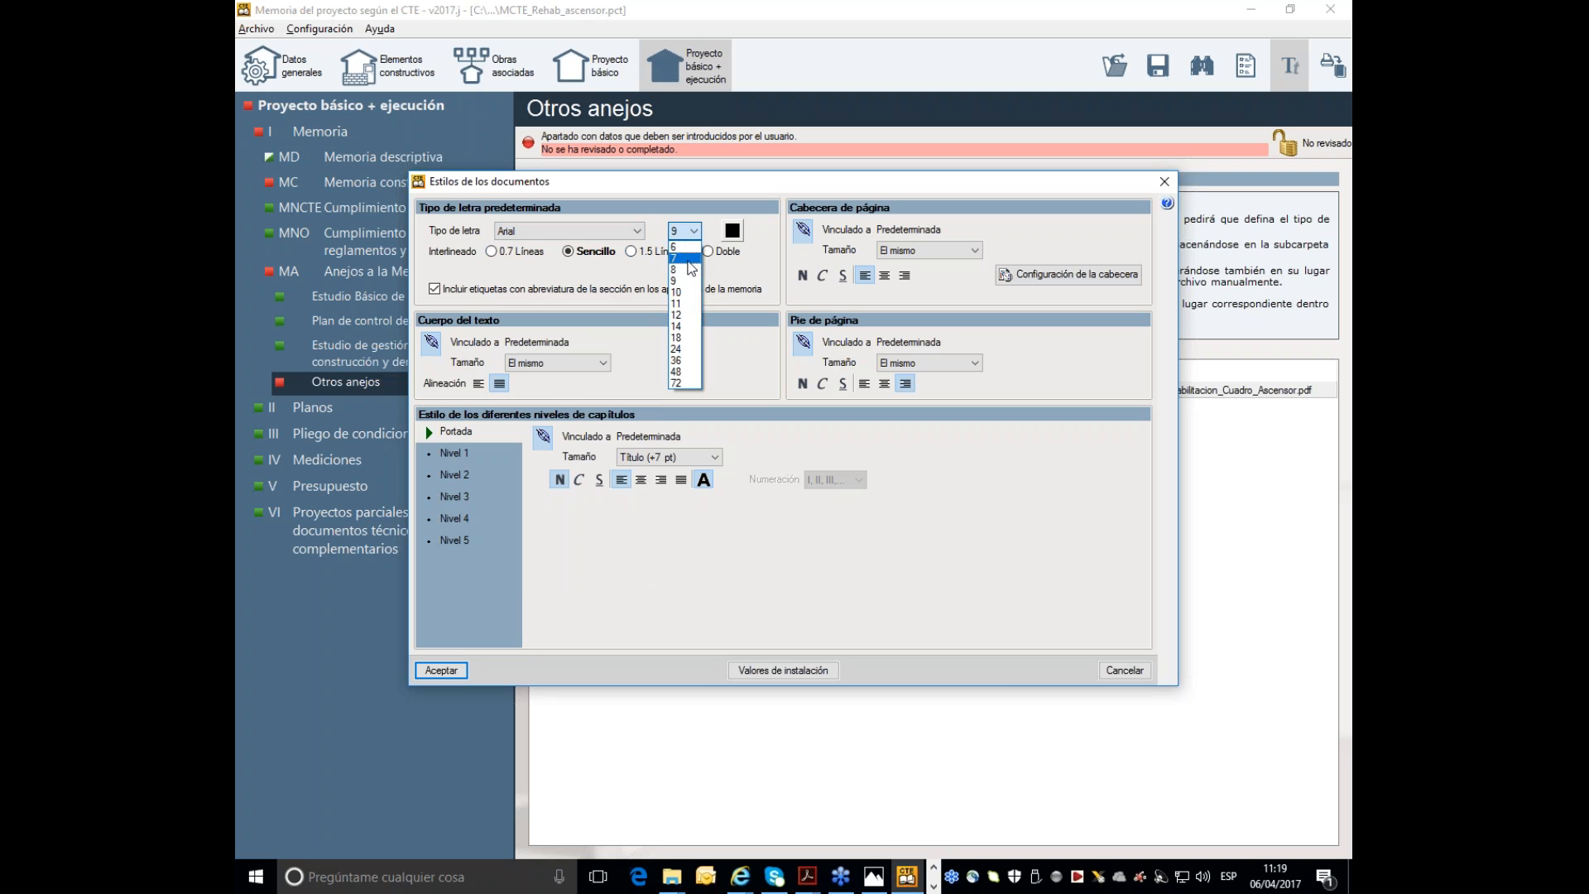
pyautogui.click(685, 232)
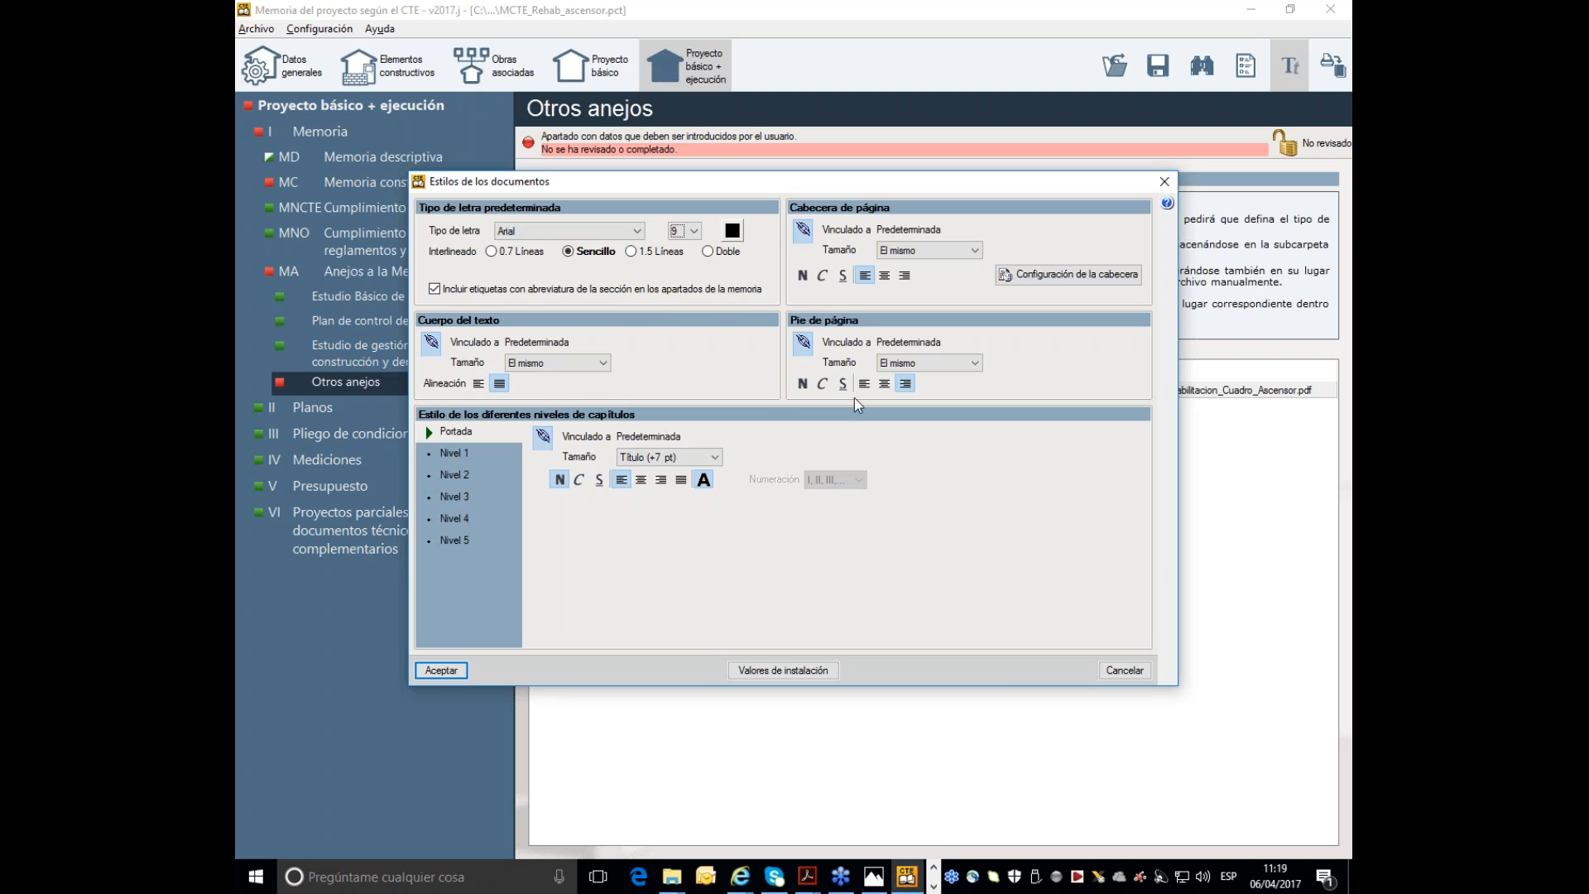
# - Check the index and content styles of chapter levels Nivel 1 to Nivel 3 and accept the document styles
pyautogui.click(454, 458)
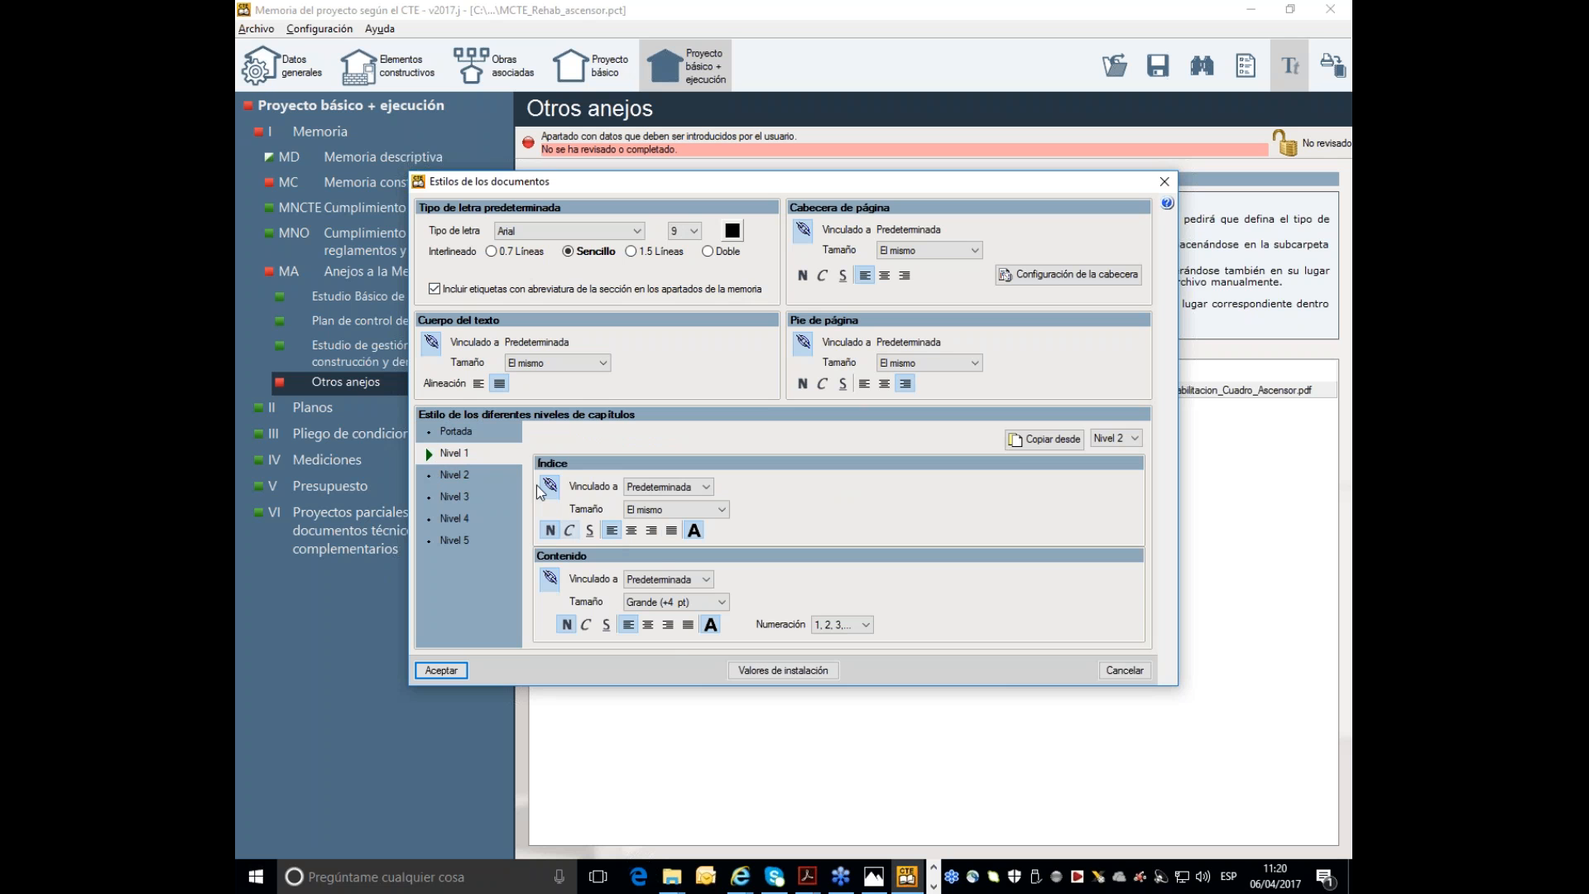
pyautogui.click(452, 475)
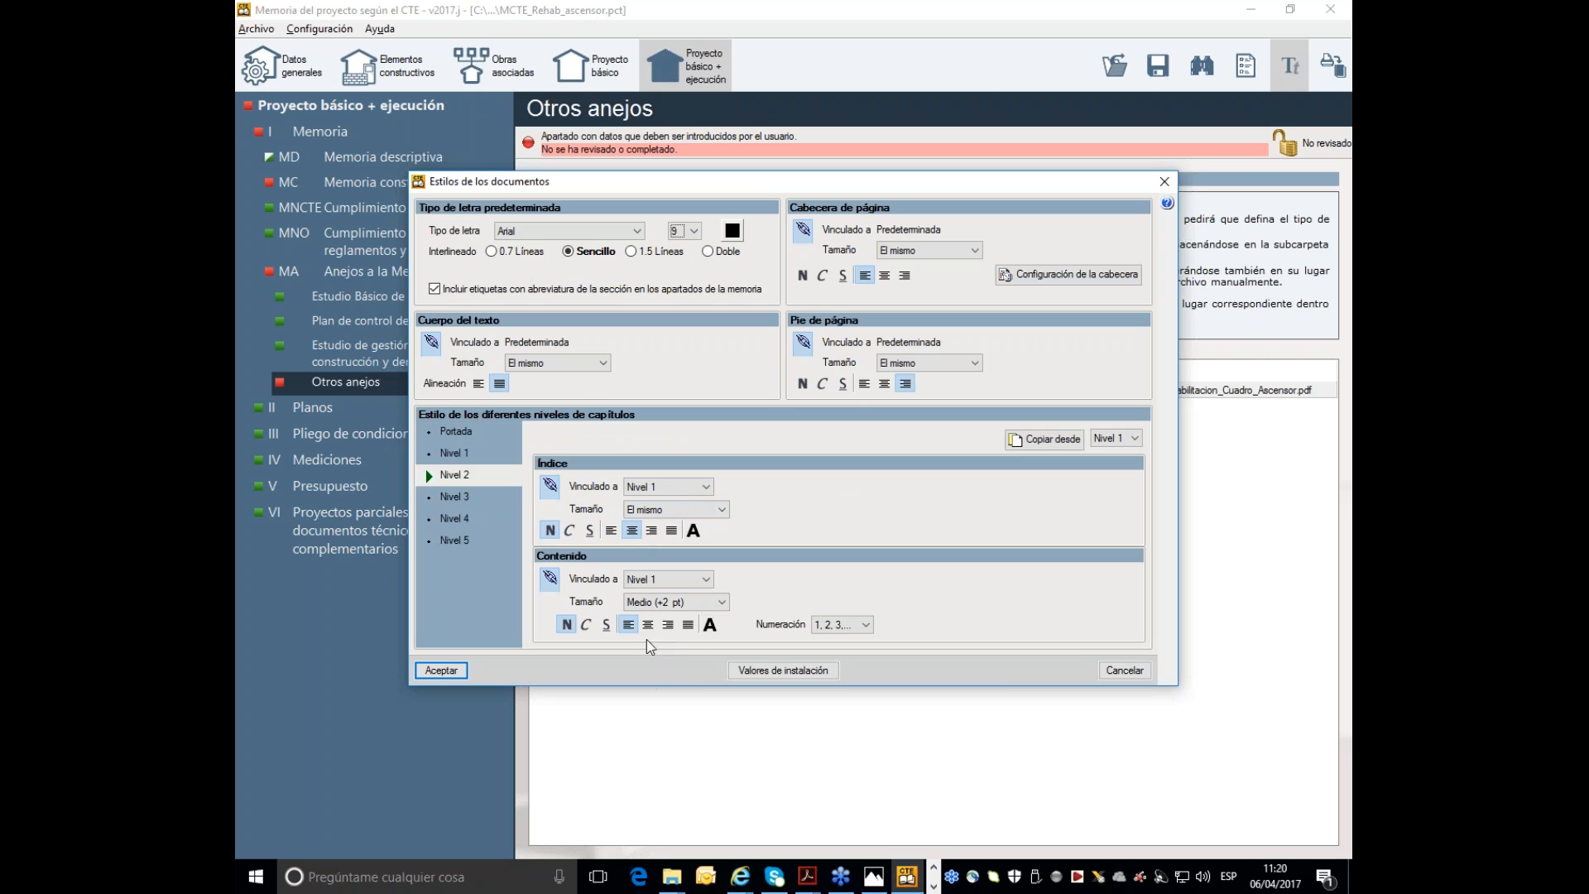
pyautogui.click(452, 497)
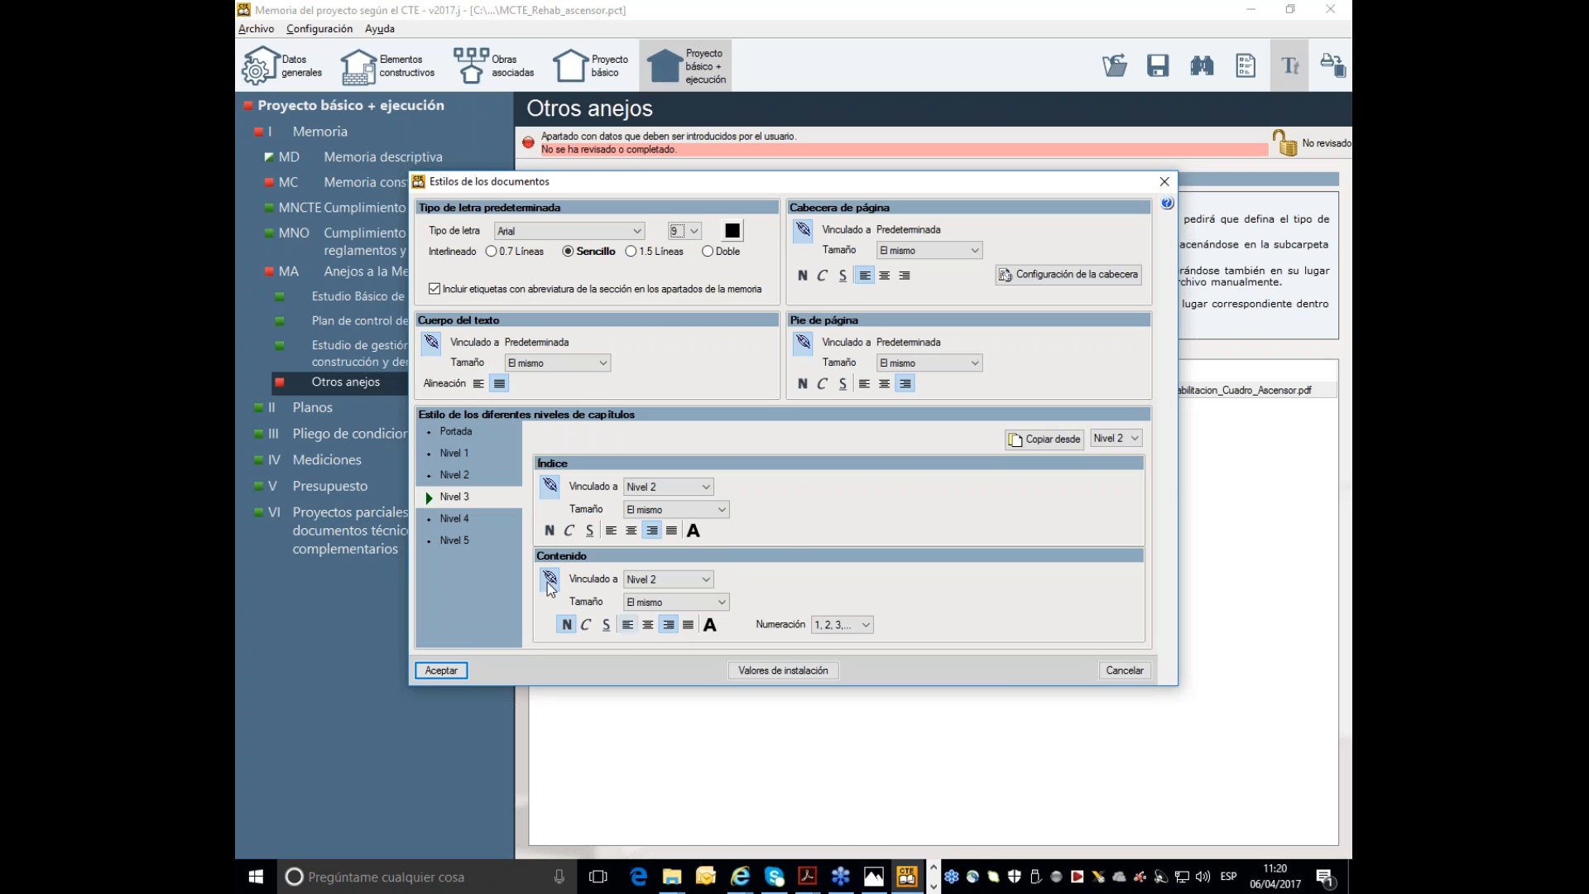
pyautogui.click(441, 670)
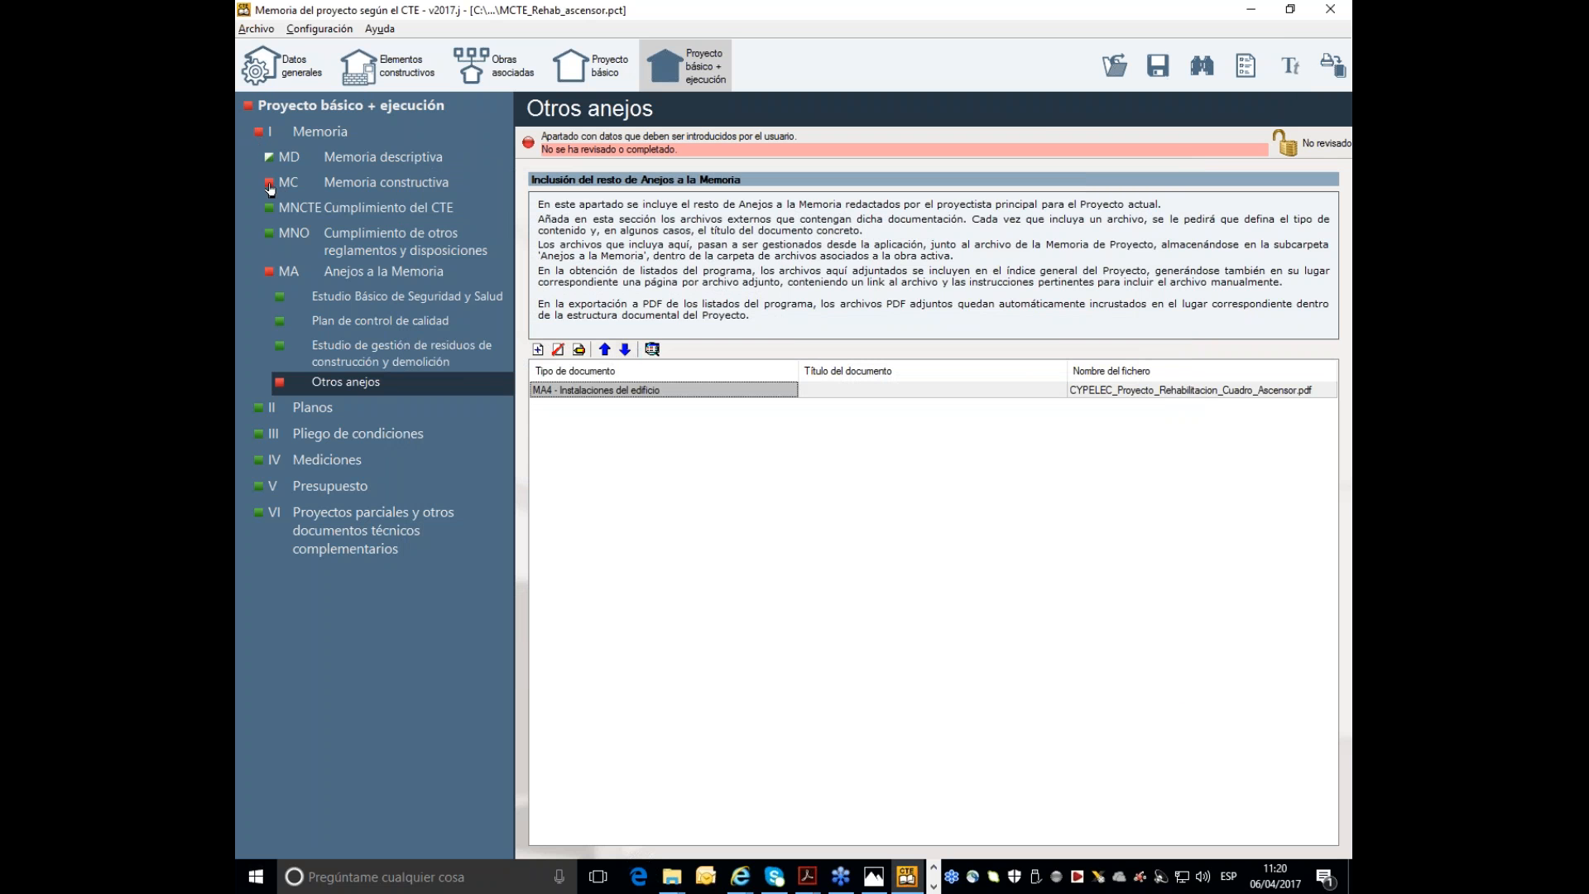
# - Generate the complete Proyecto básico + ejecución report without the Manual de Calidad structure, accepting the list of document statuses
pyautogui.click(1316, 68)
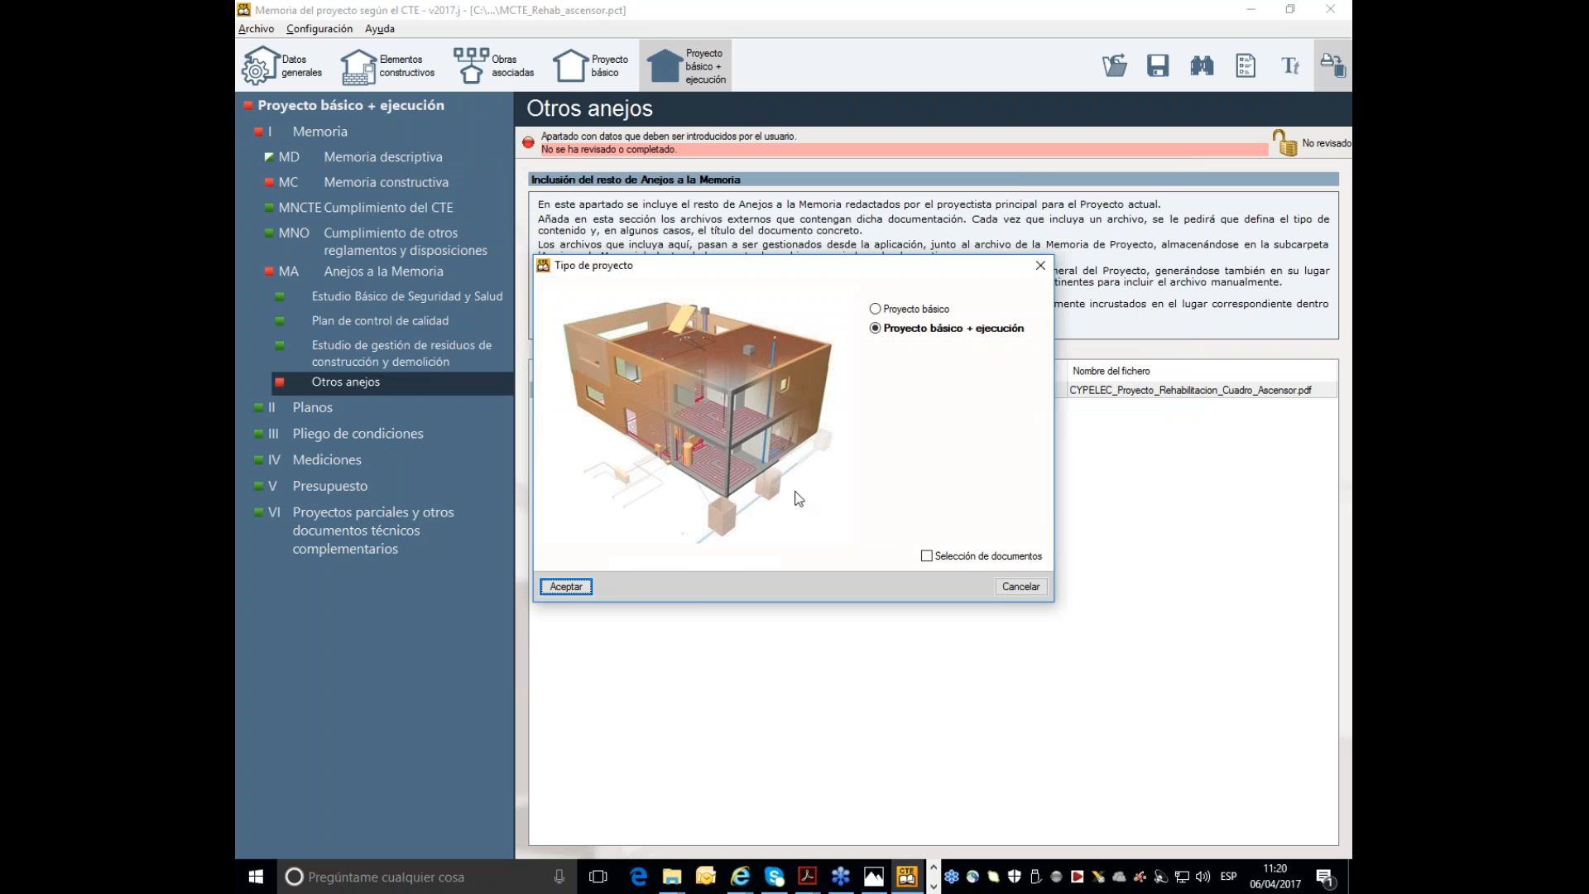
pyautogui.click(570, 584)
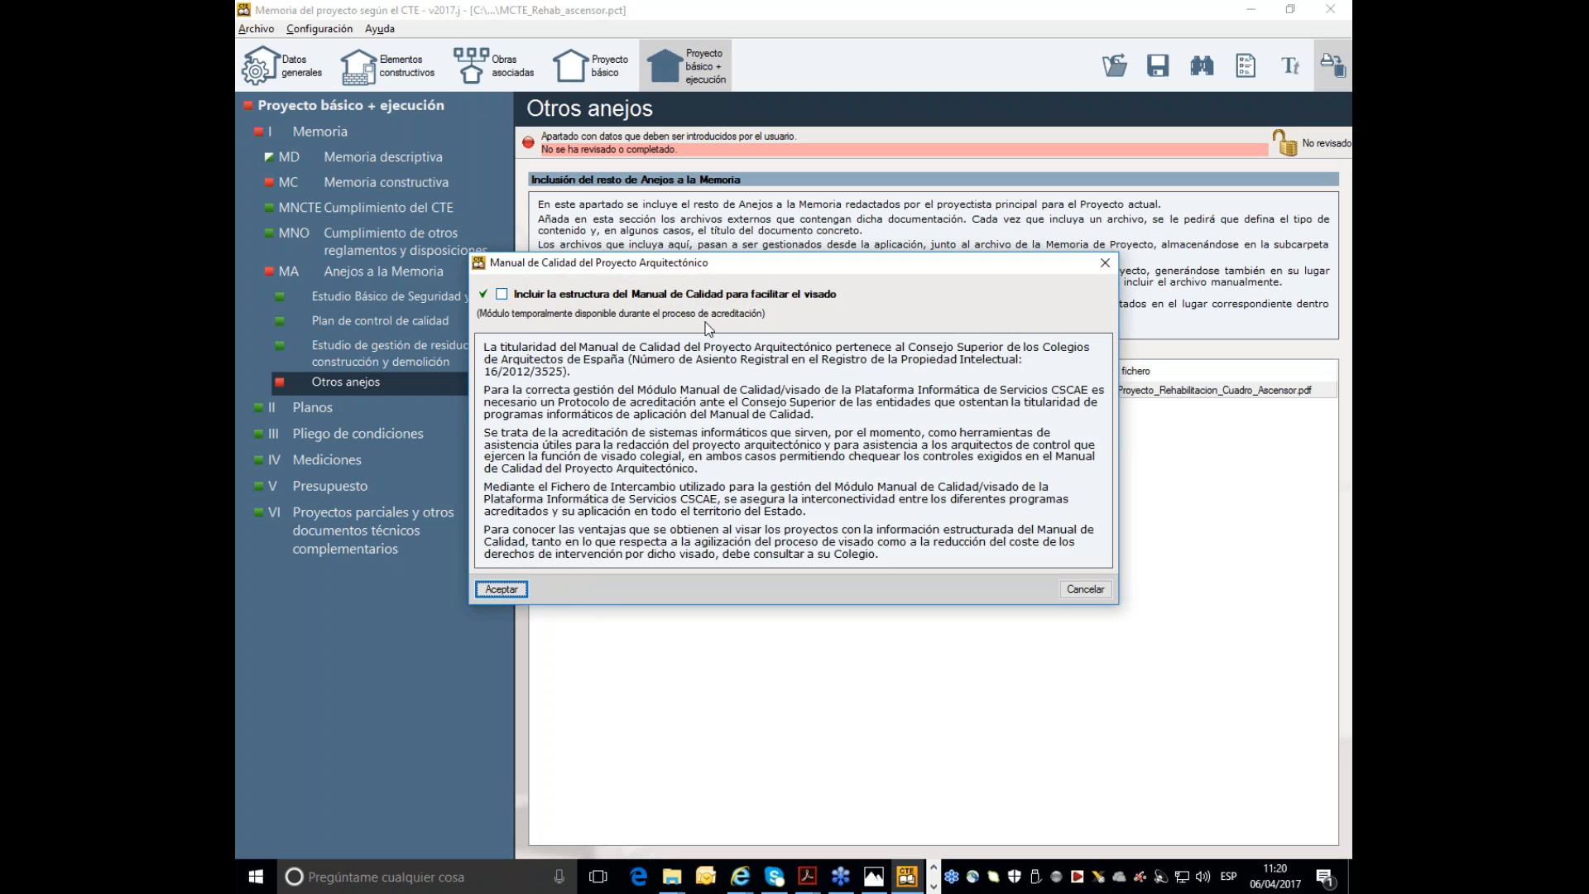
pyautogui.click(501, 588)
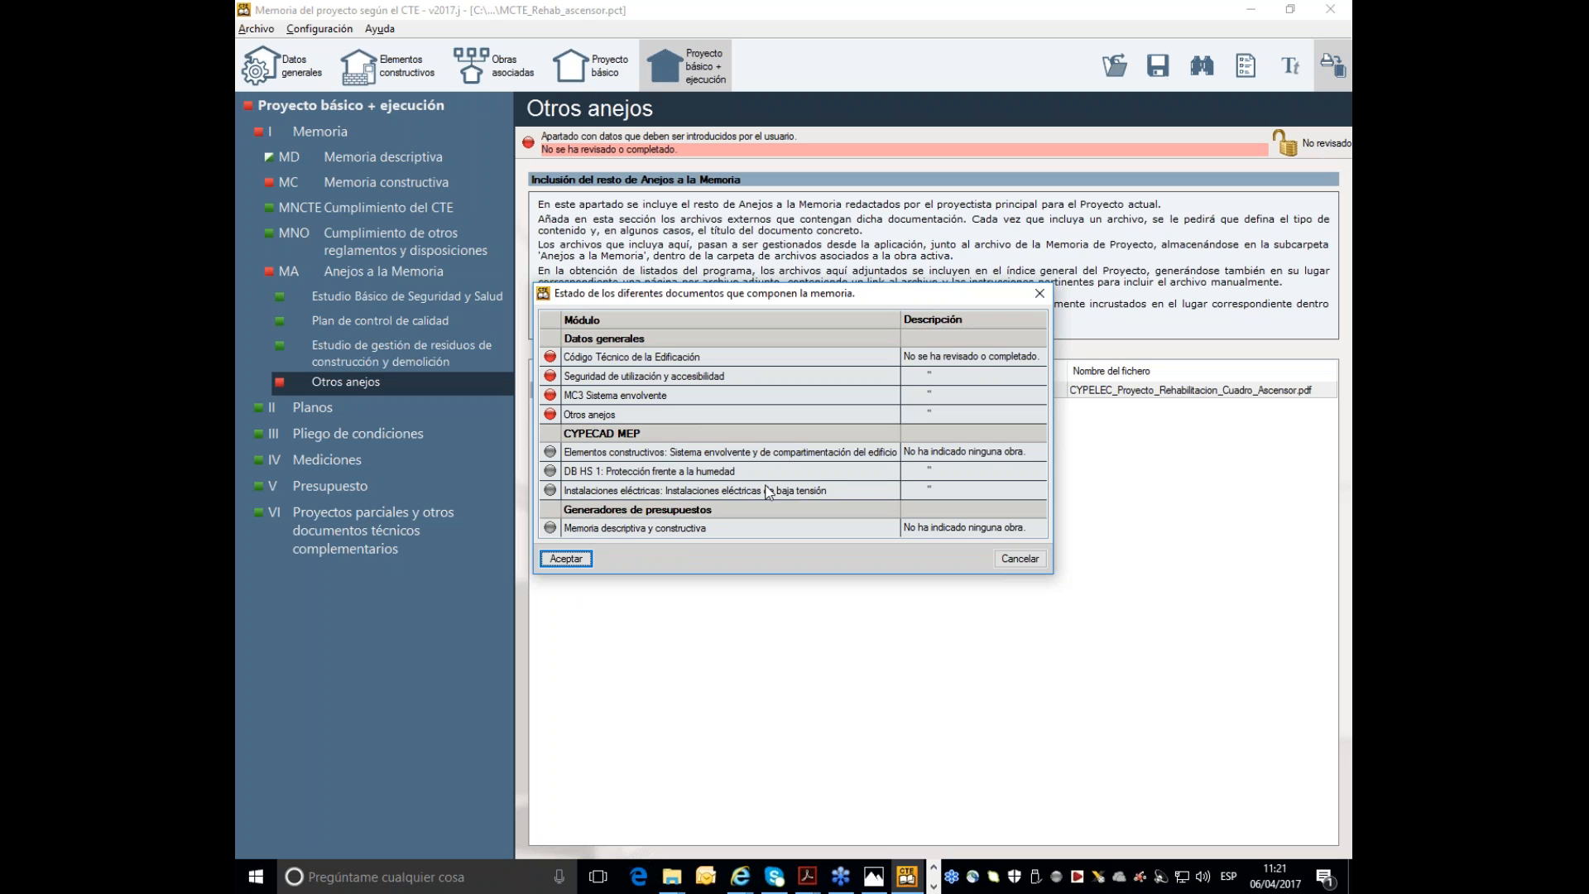
pyautogui.click(567, 558)
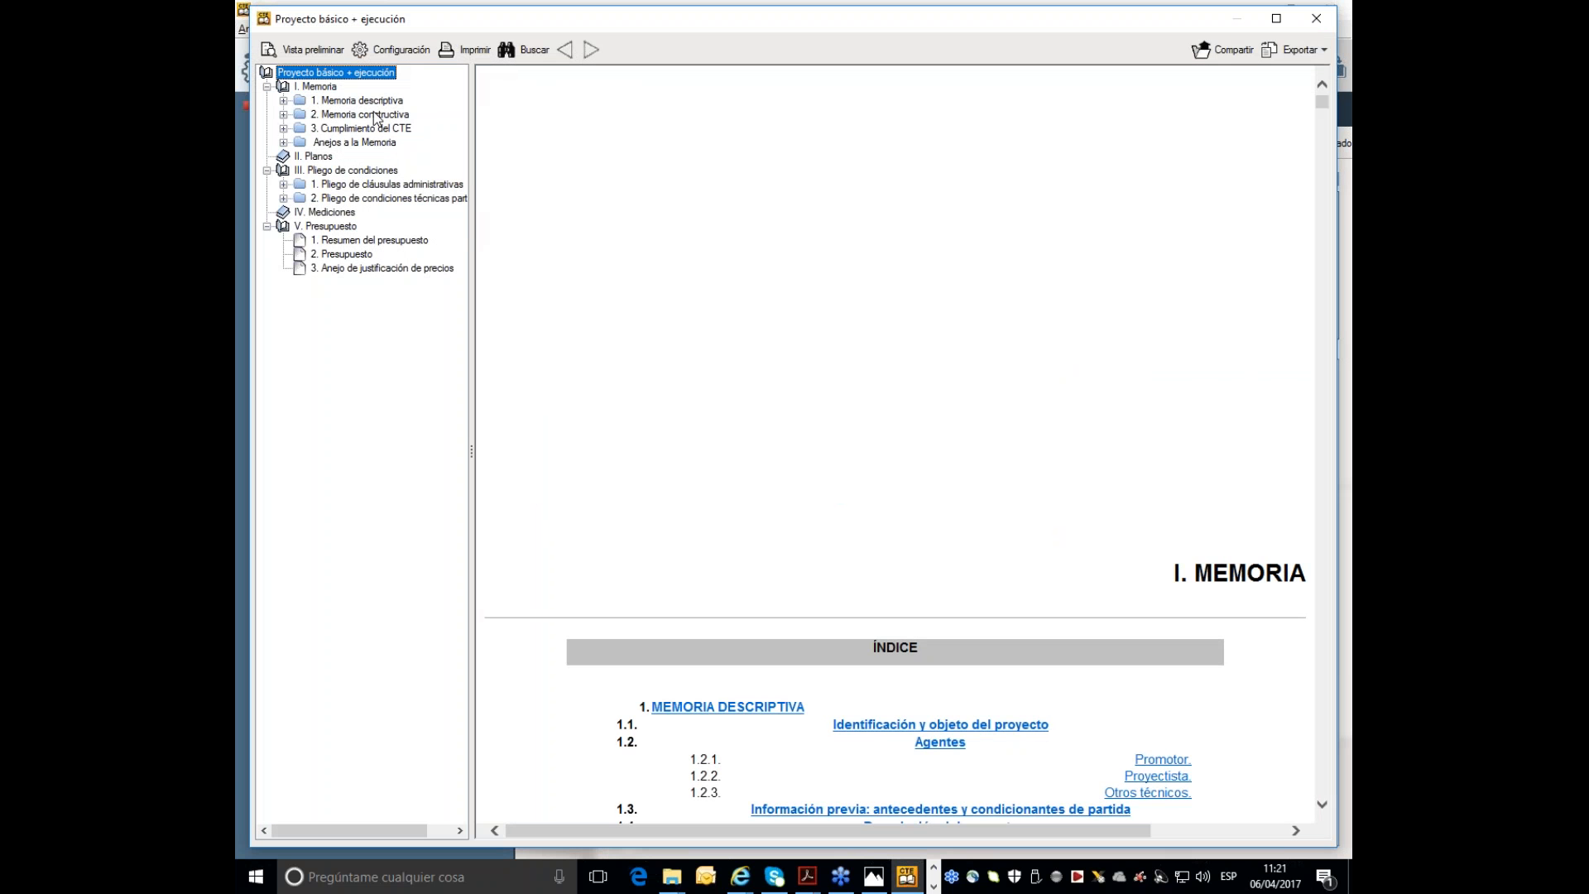
# - Review the report's Memoria index and the Memoria descriptiva from project identification and agents to the general building description
pyautogui.scroll(-5, 949, 479)
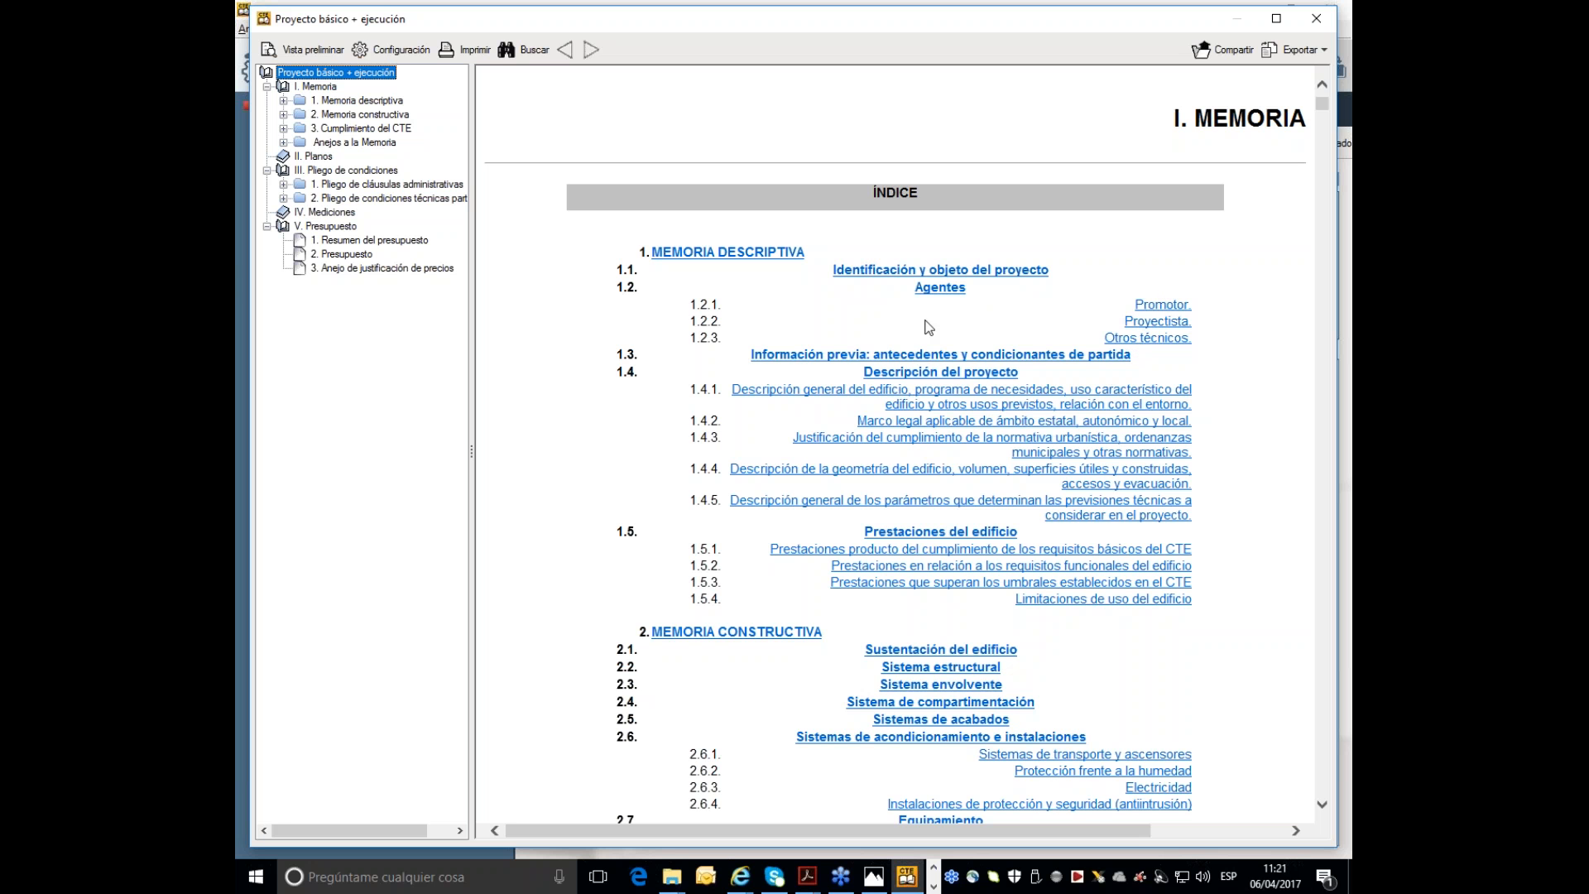
pyautogui.scroll(-10, 1057, 444)
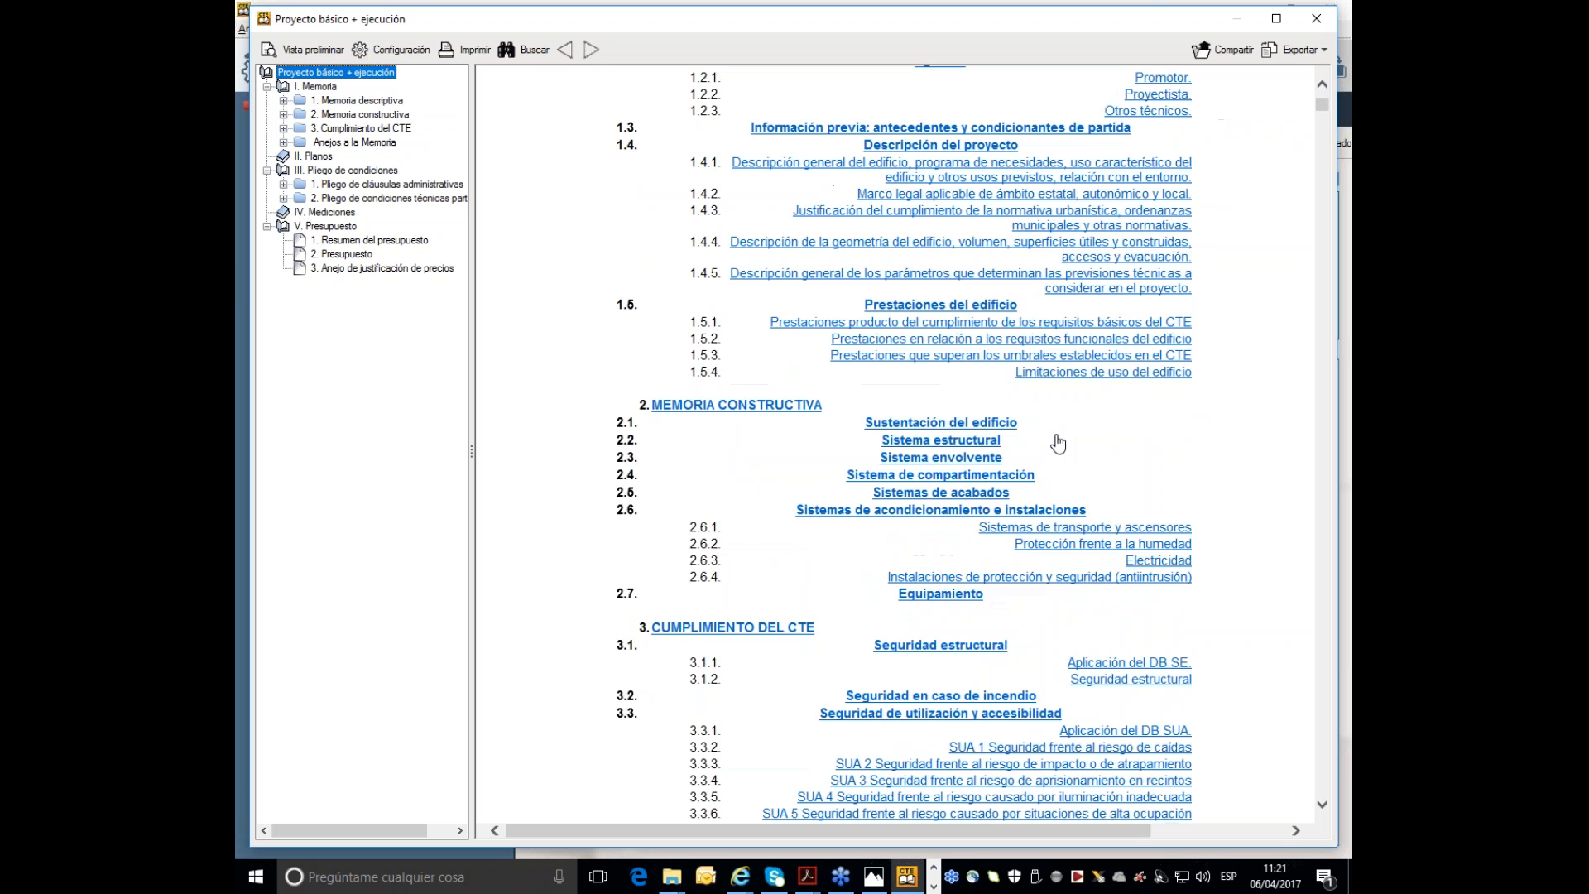
pyautogui.scroll(-10, 978, 449)
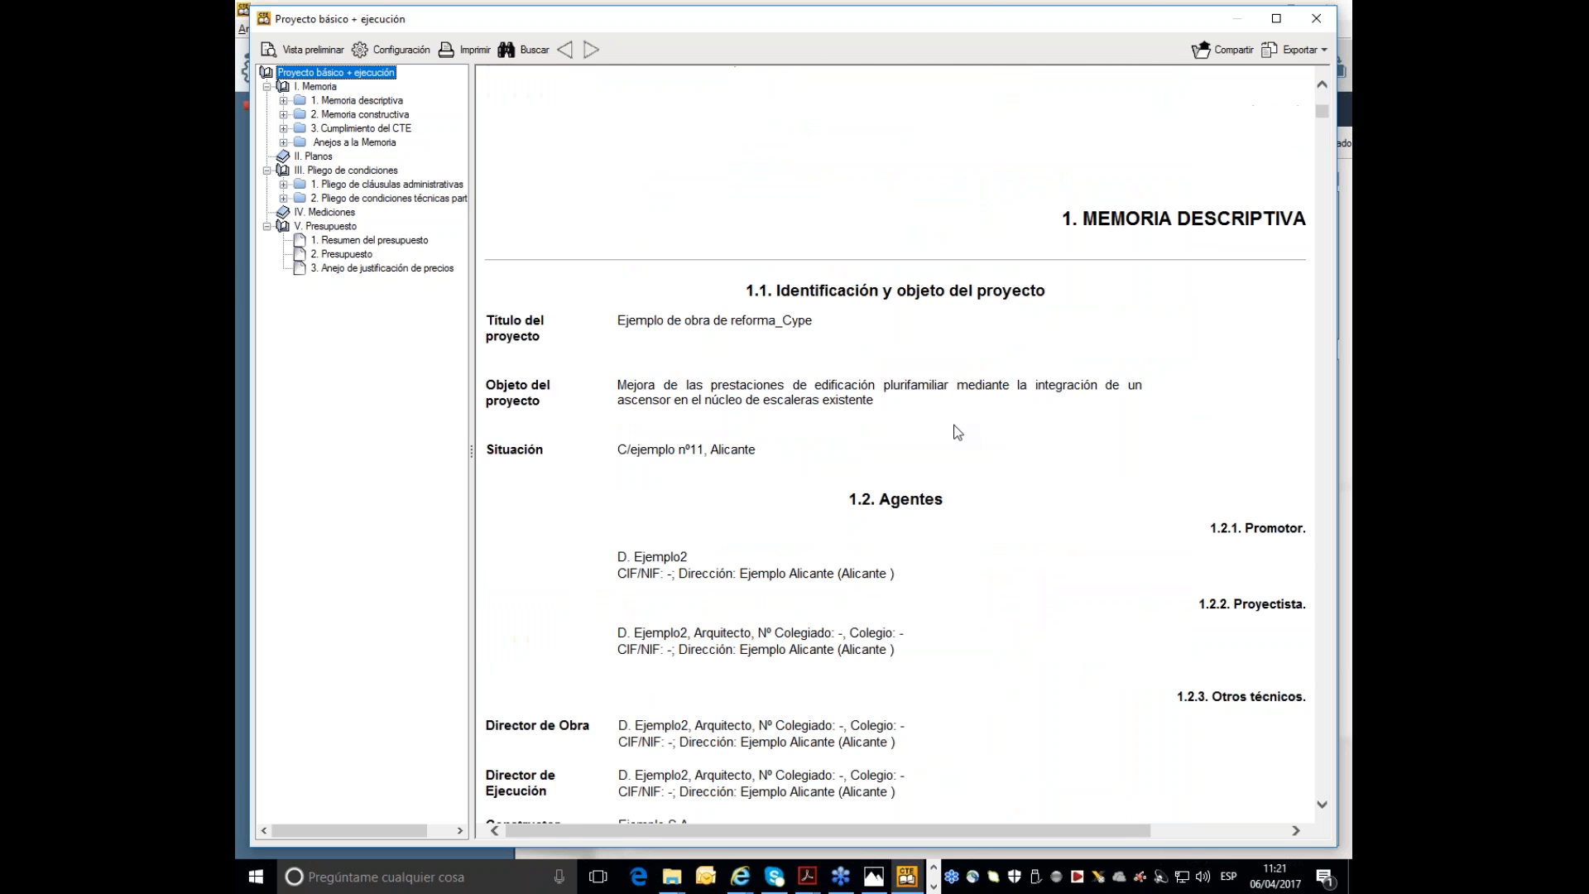
pyautogui.scroll(-2, 993, 282)
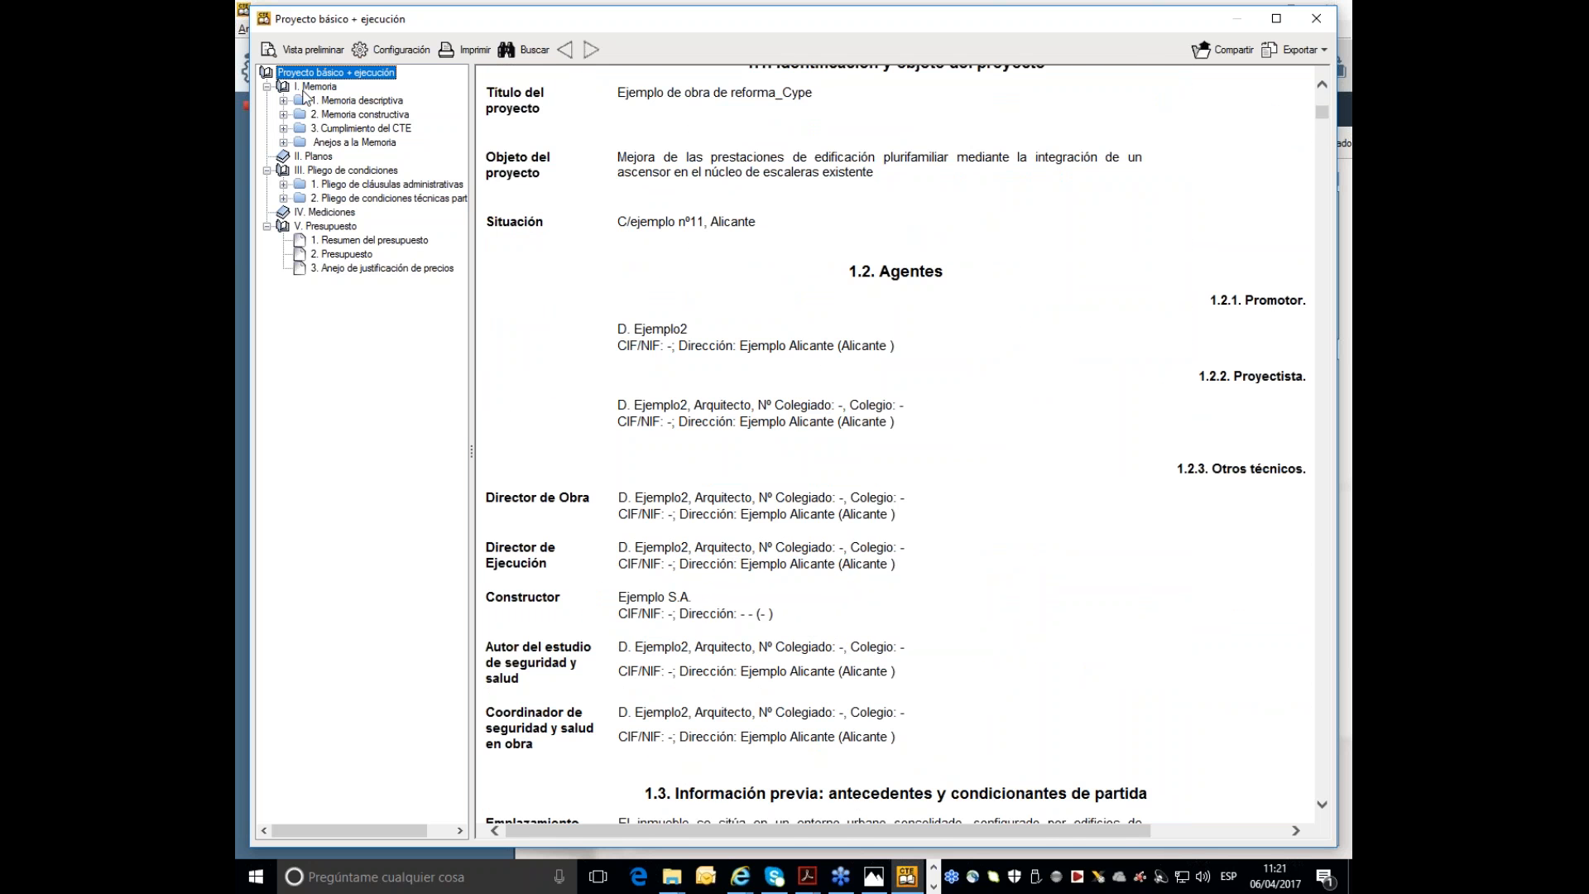
pyautogui.scroll(-3, 994, 282)
pyautogui.scroll(-4, 944, 432)
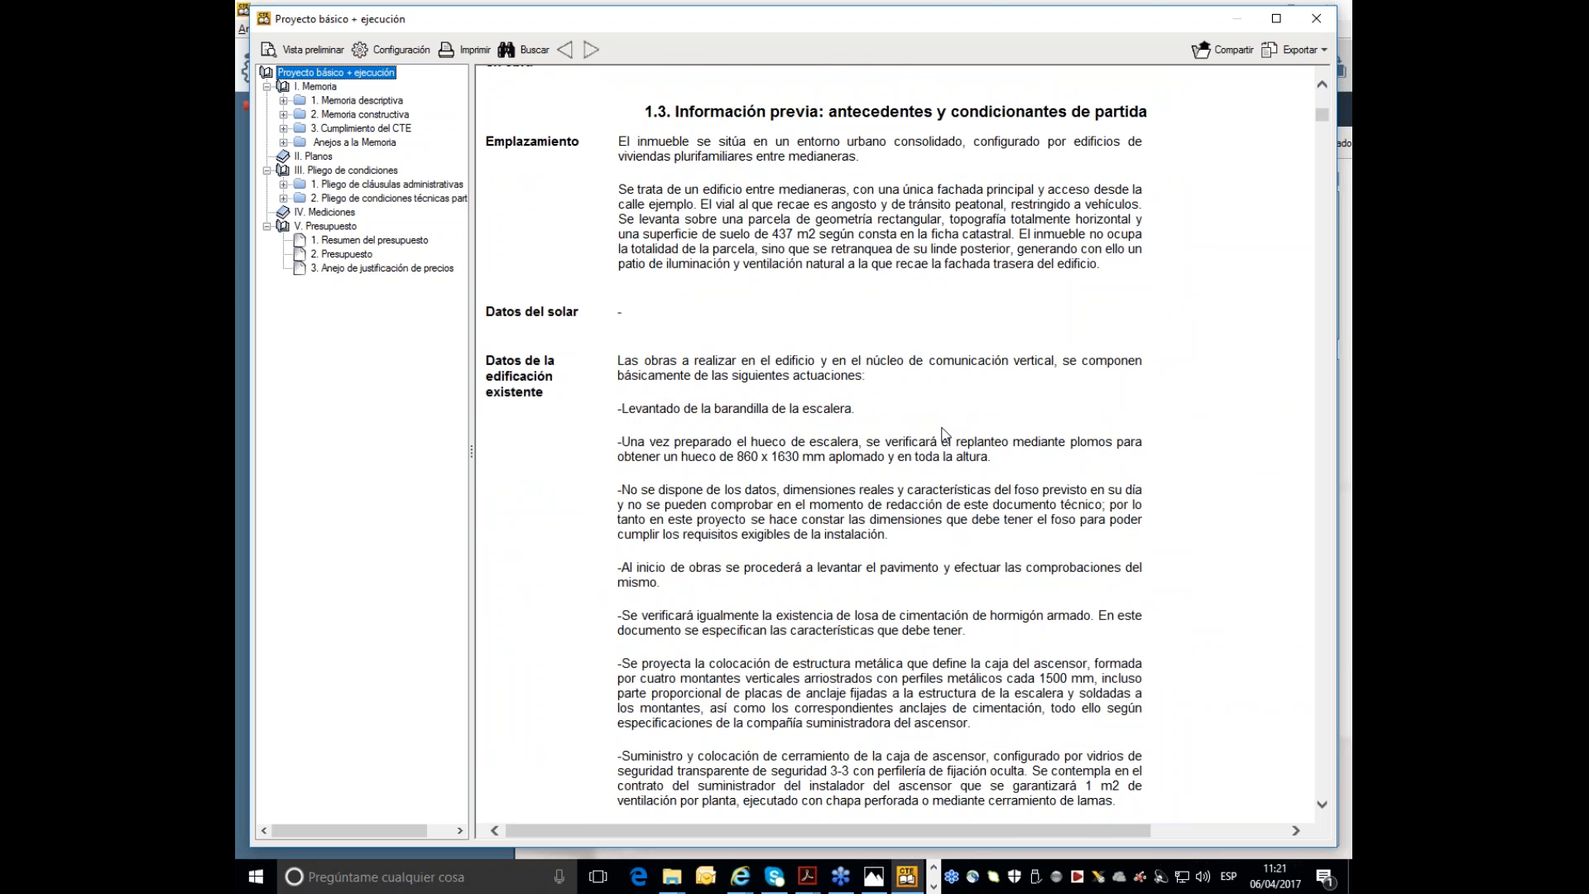
pyautogui.scroll(-12, 944, 432)
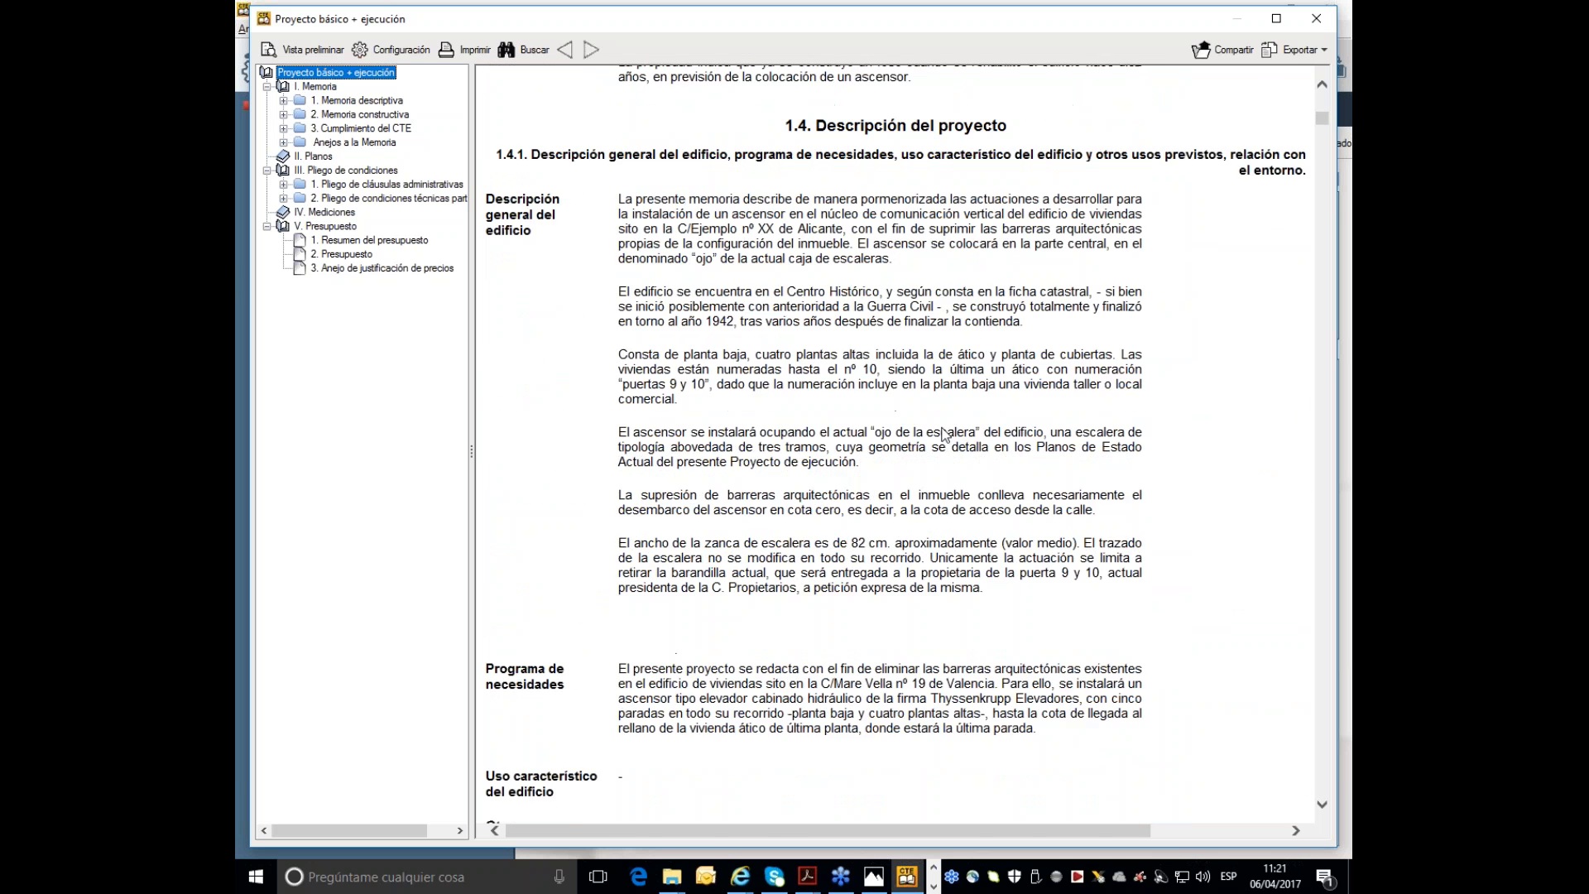
pyautogui.scroll(-10, 945, 432)
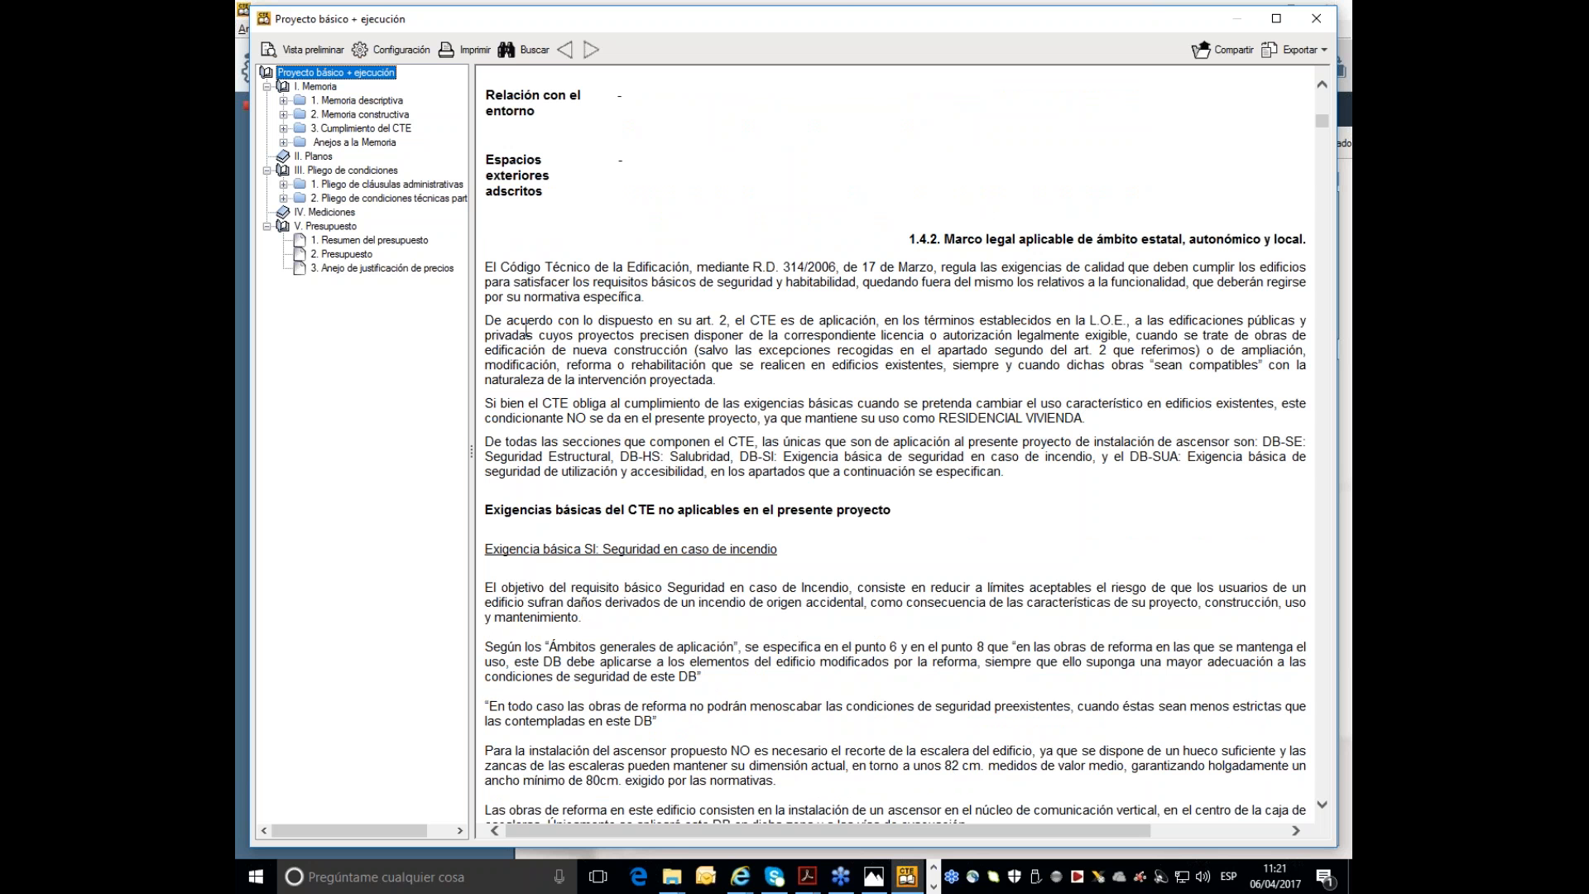
# - Review the applicable legal framework, the floor area tables and the Prestaciones del edificio section of the Memoria descriptiva
pyautogui.scroll(-1, 676, 346)
pyautogui.scroll(-5, 718, 503)
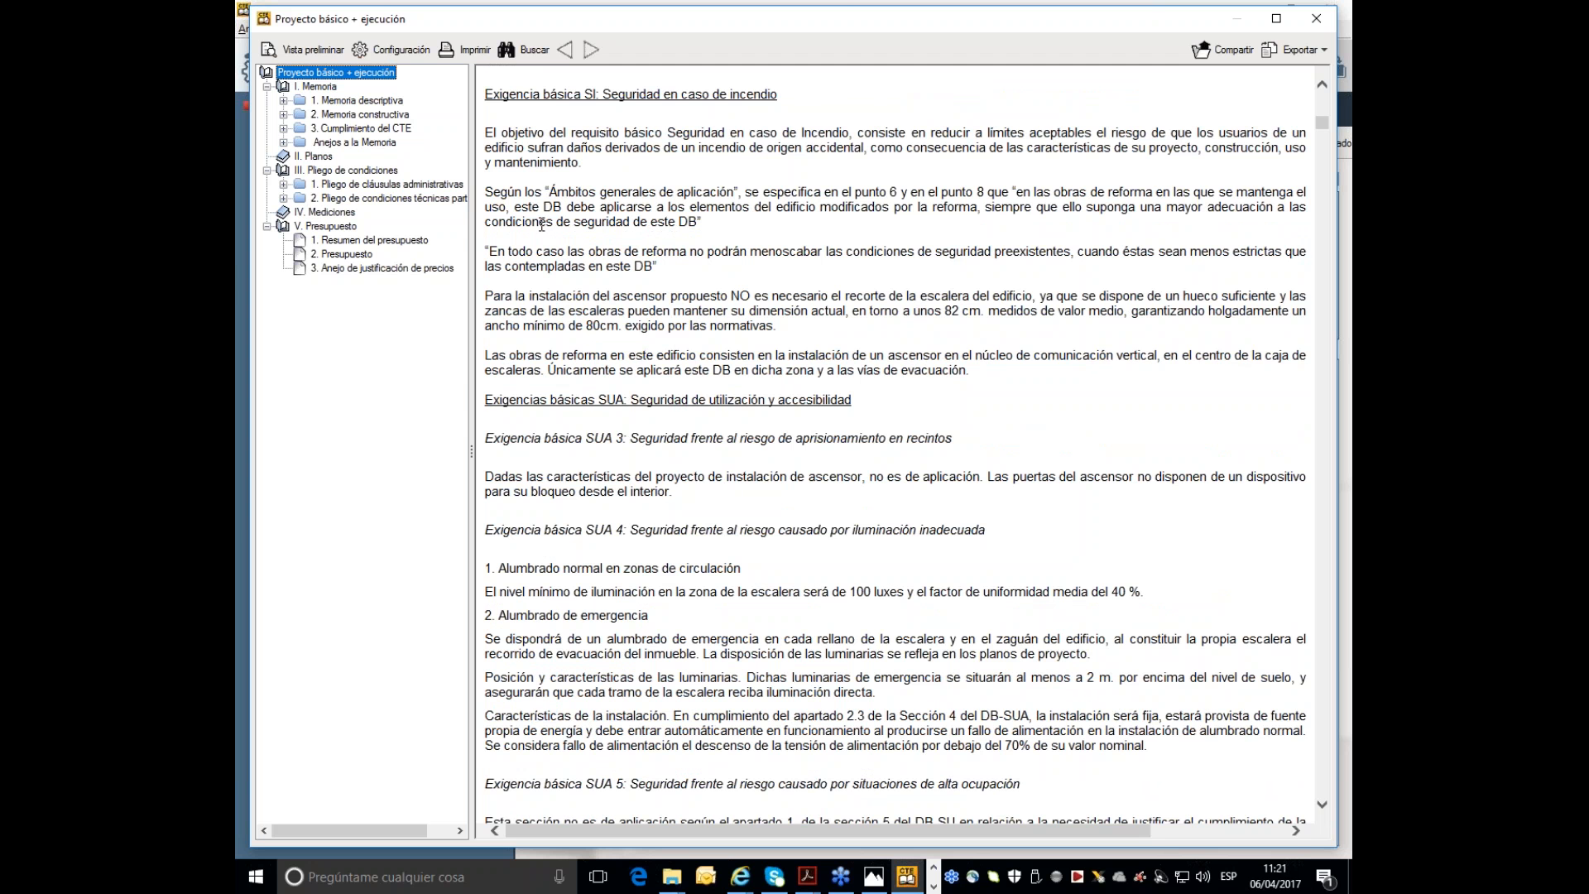
pyautogui.scroll(-10, 594, 496)
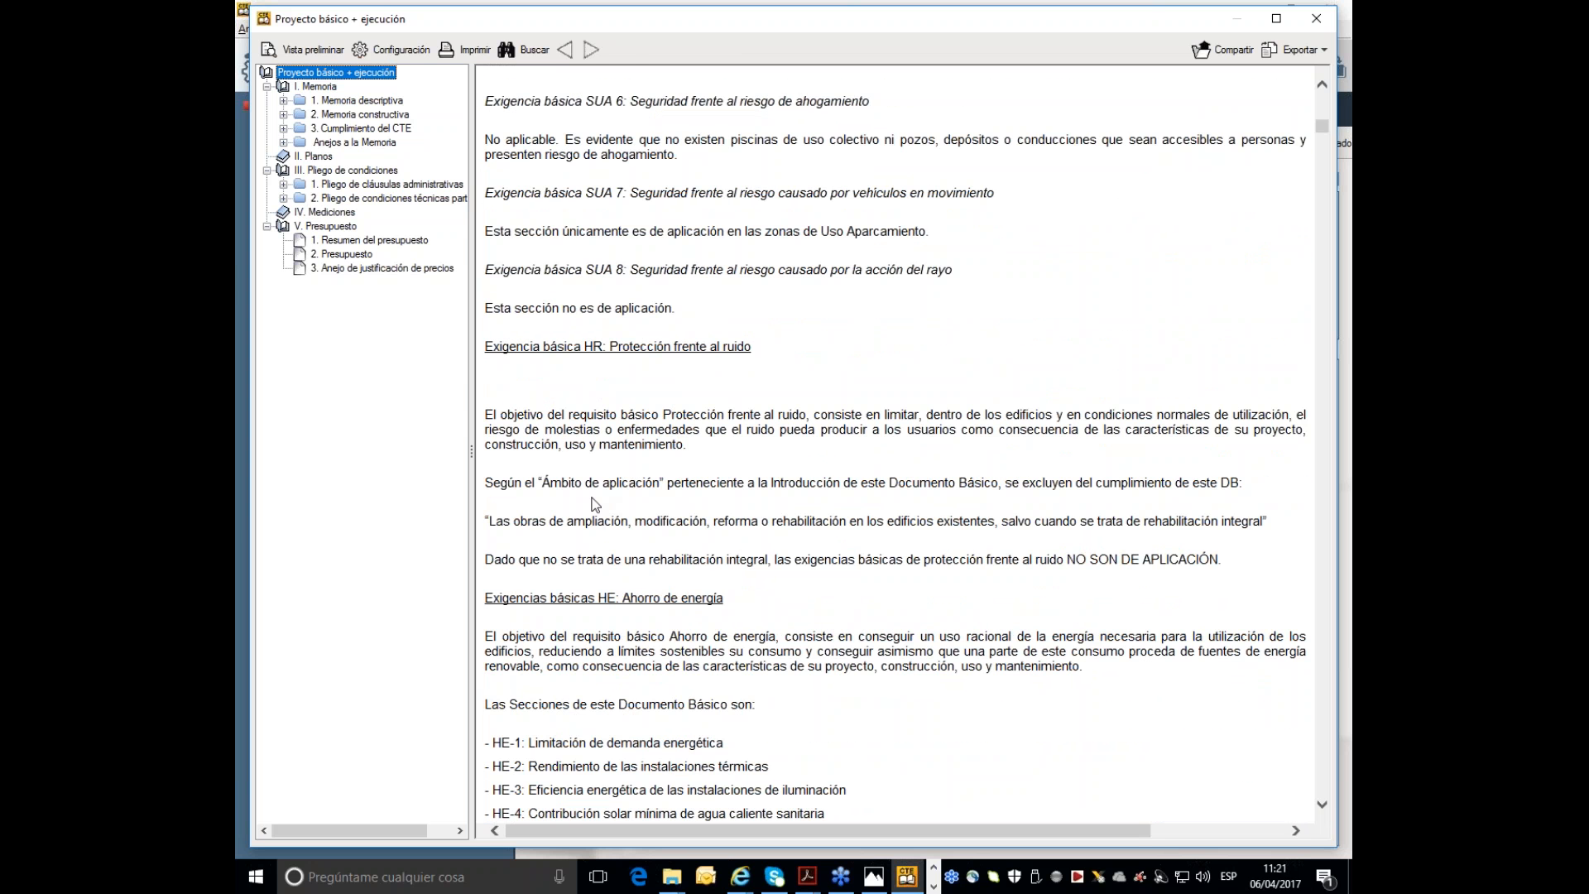
pyautogui.scroll(-3, 594, 504)
pyautogui.scroll(-15, 732, 629)
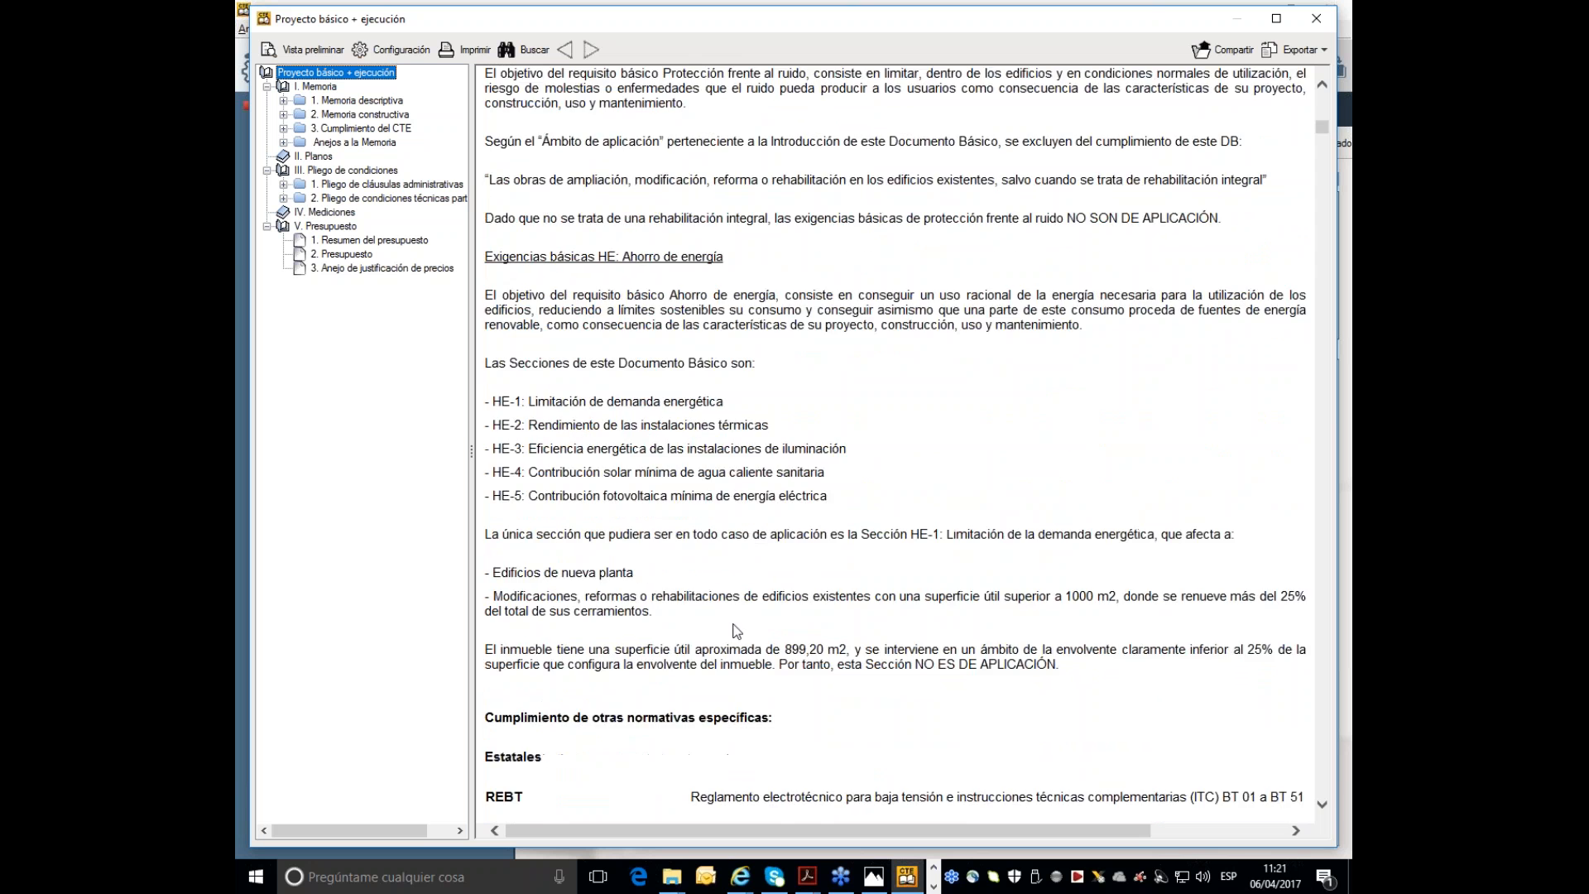
pyautogui.scroll(-10, 934, 594)
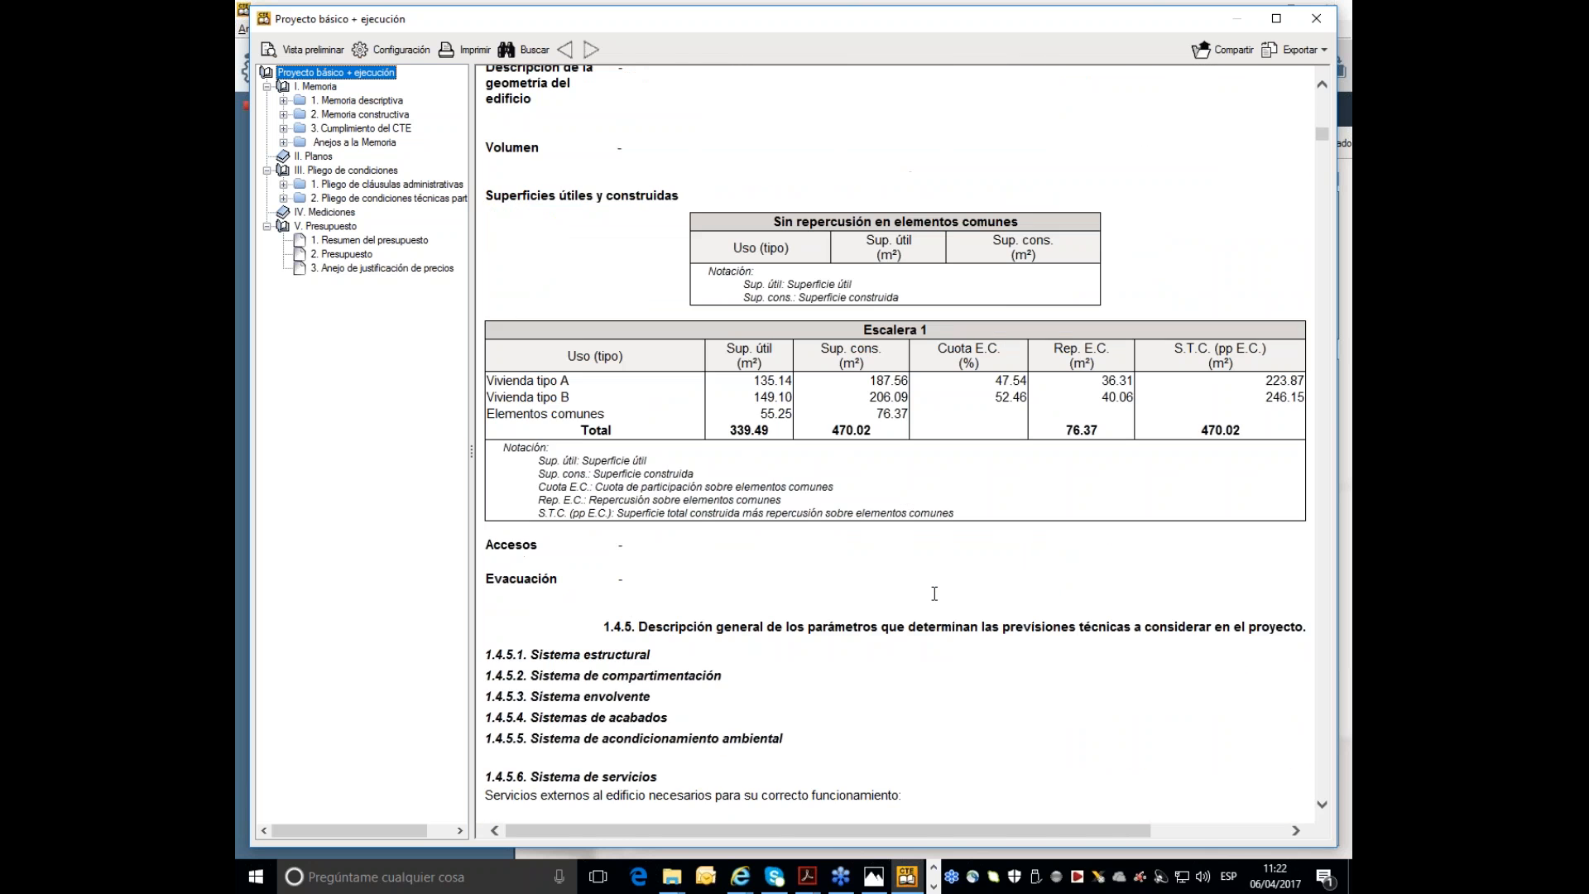
pyautogui.scroll(-6, 934, 593)
pyautogui.scroll(-6, 951, 597)
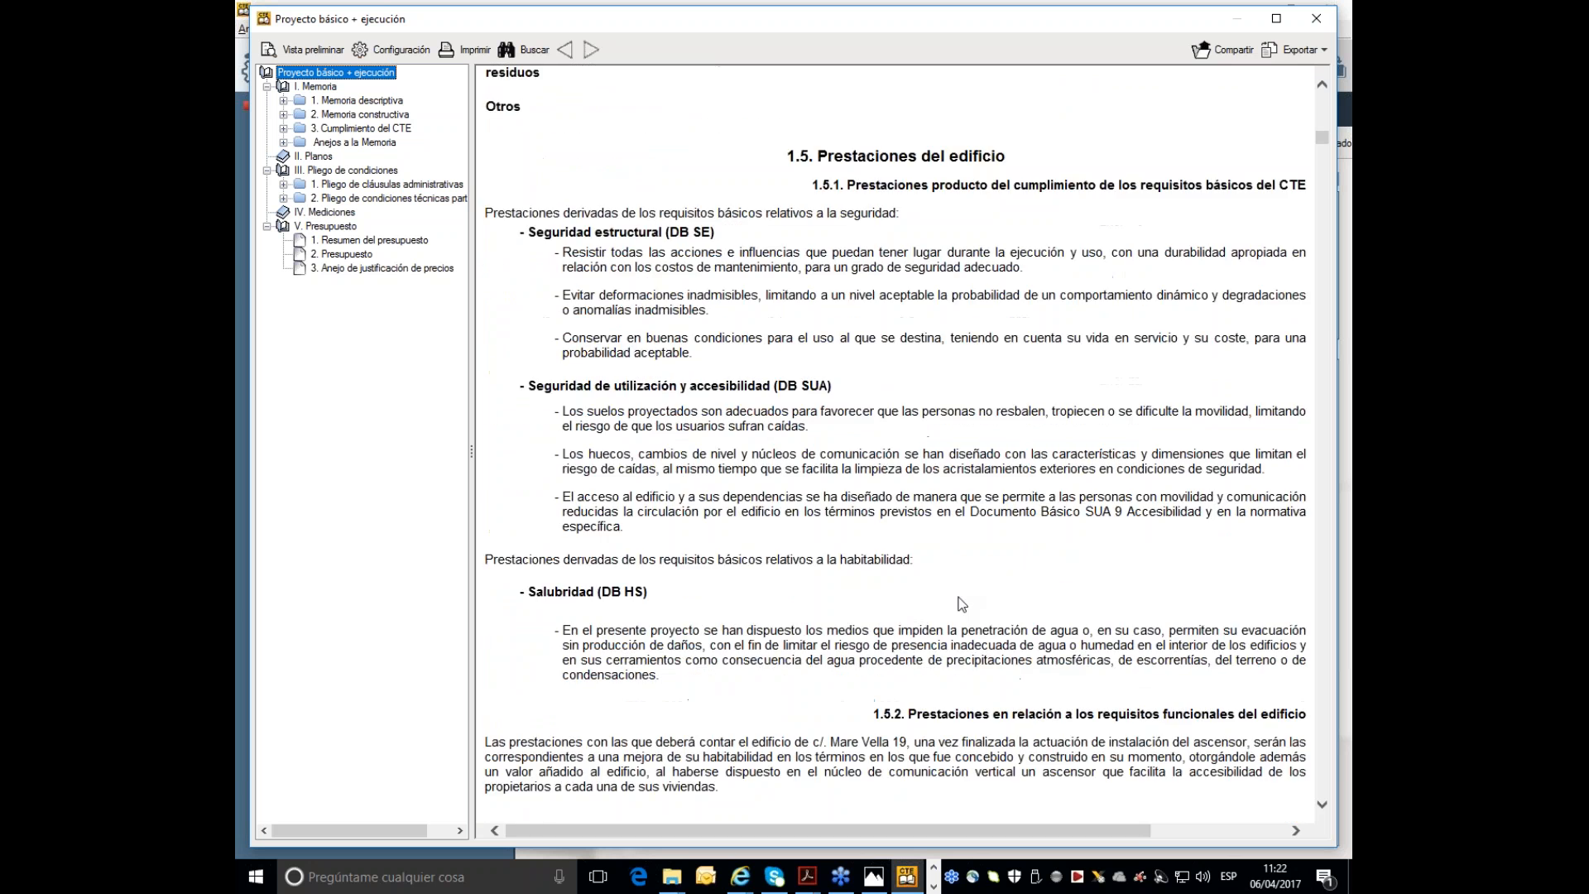
# - Look over the Memoria constructiva sections on Sustentación del edificio and Sistema estructural, and close the report
pyautogui.scroll(-15, 961, 603)
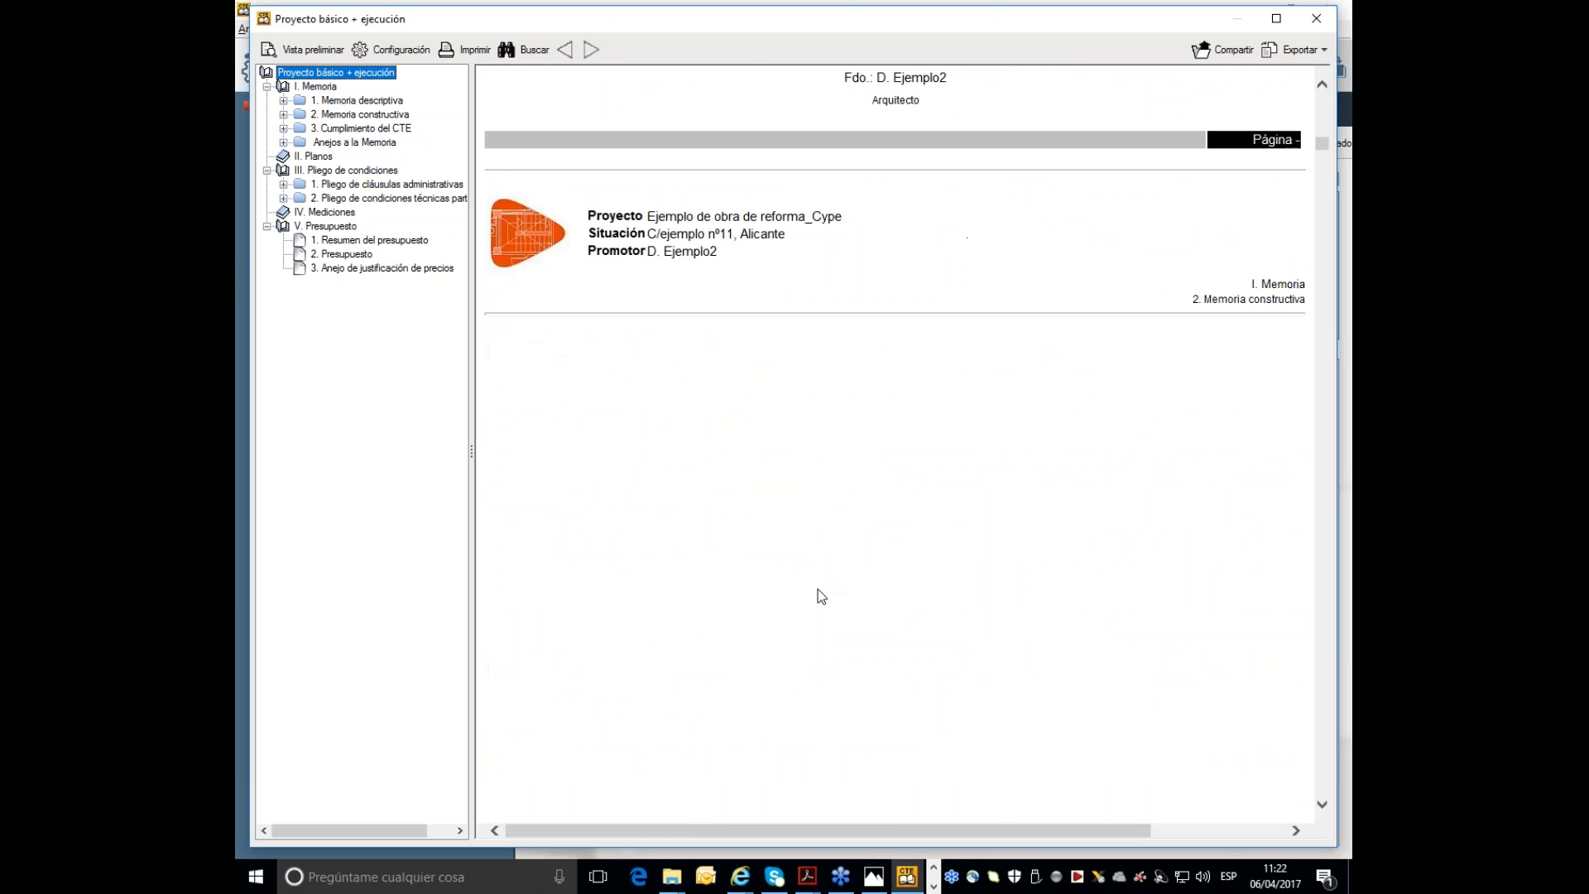
pyautogui.scroll(-7, 817, 594)
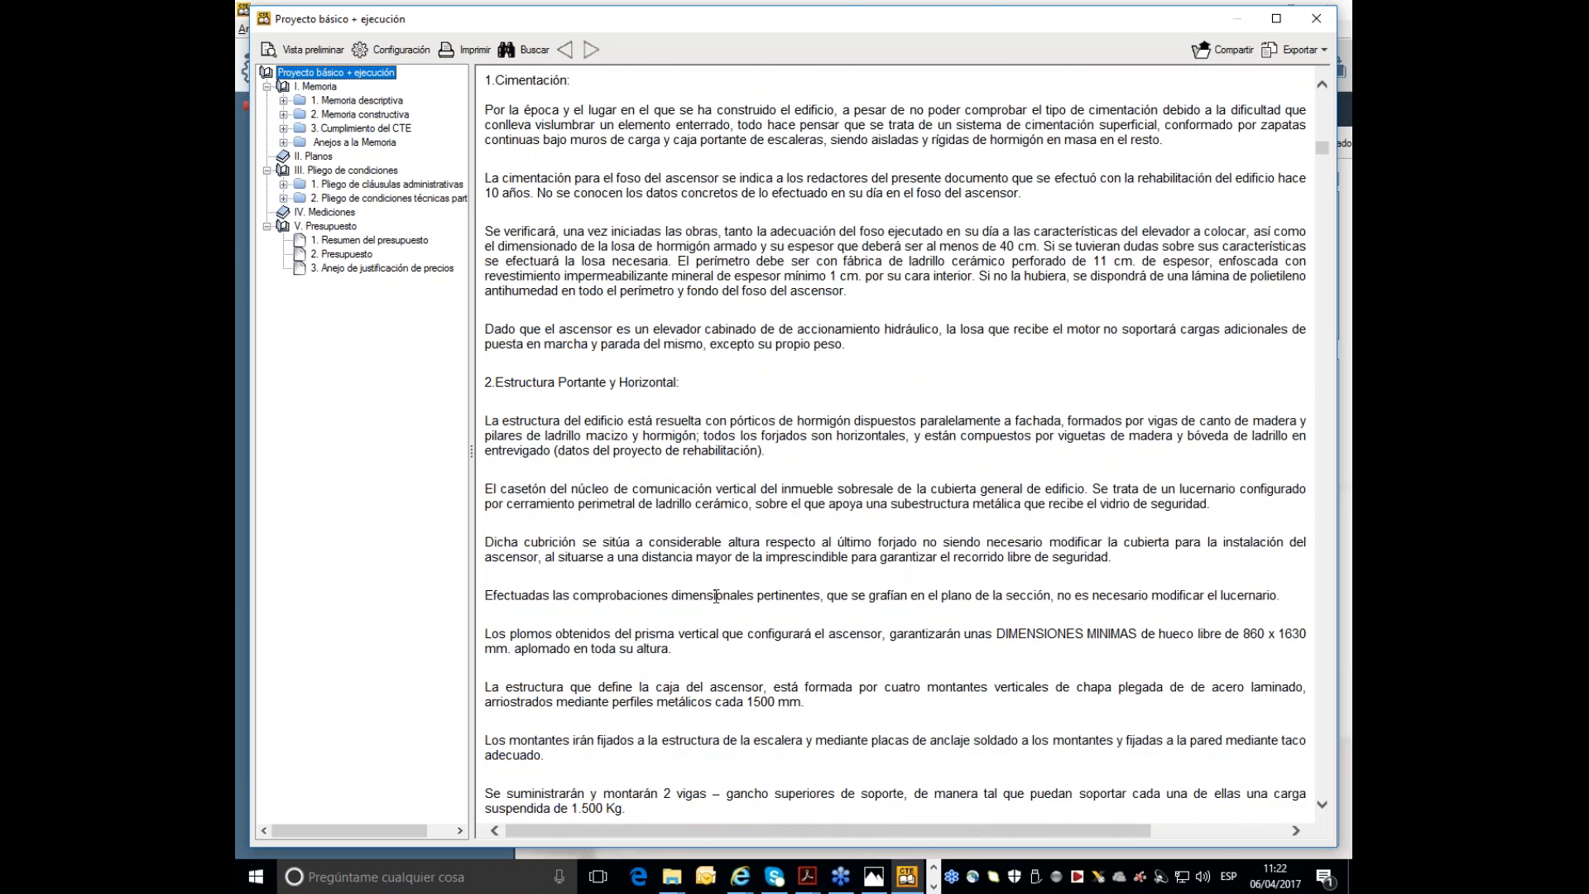
pyautogui.scroll(7, 715, 596)
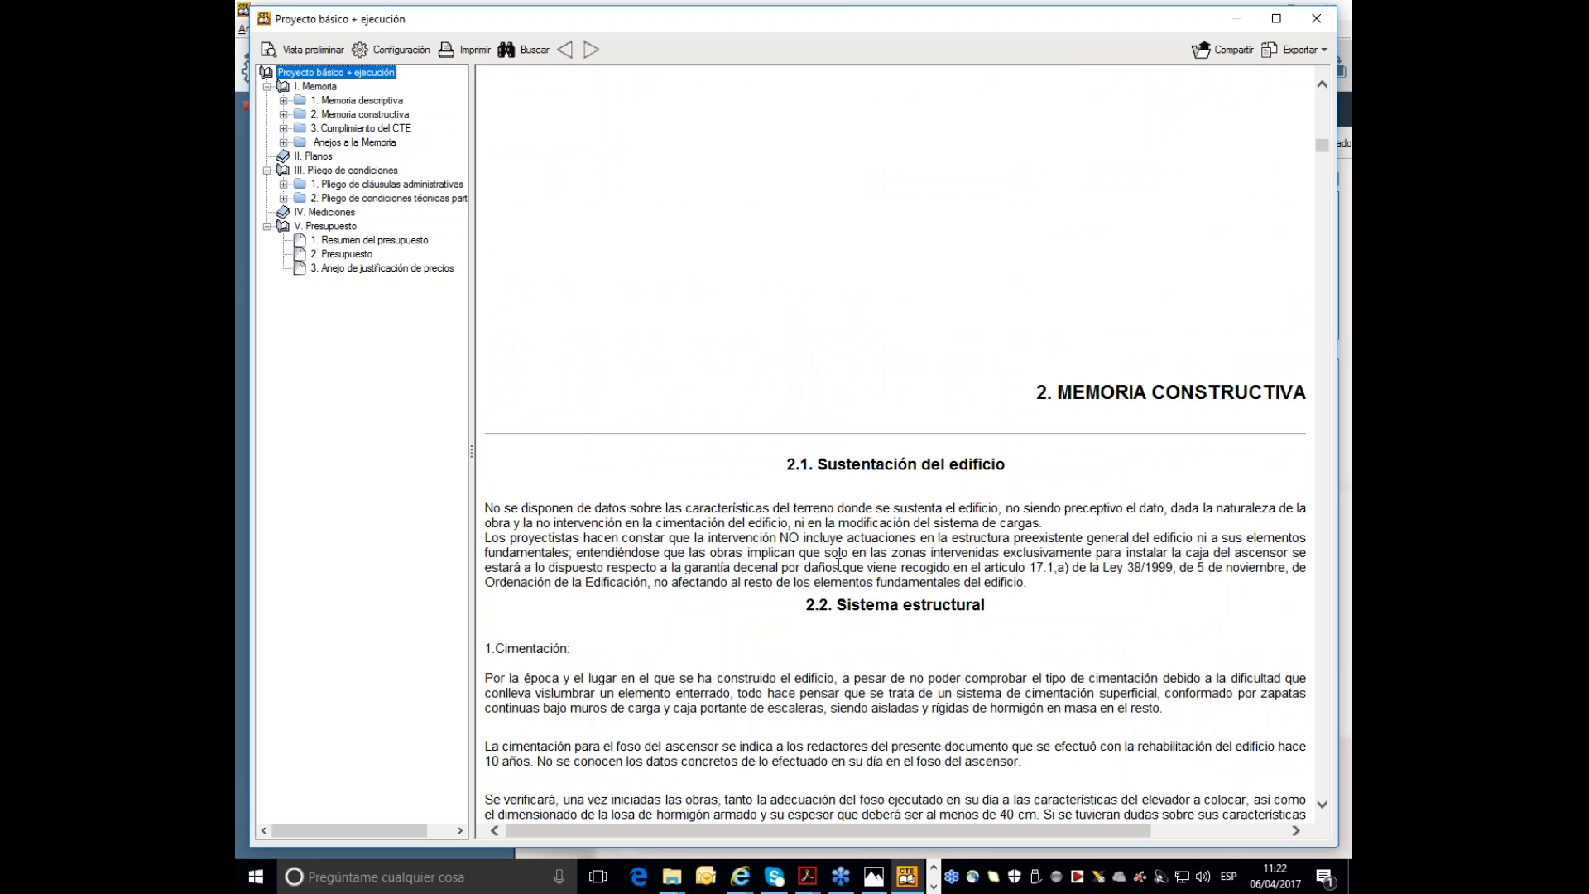
pyautogui.click(1316, 19)
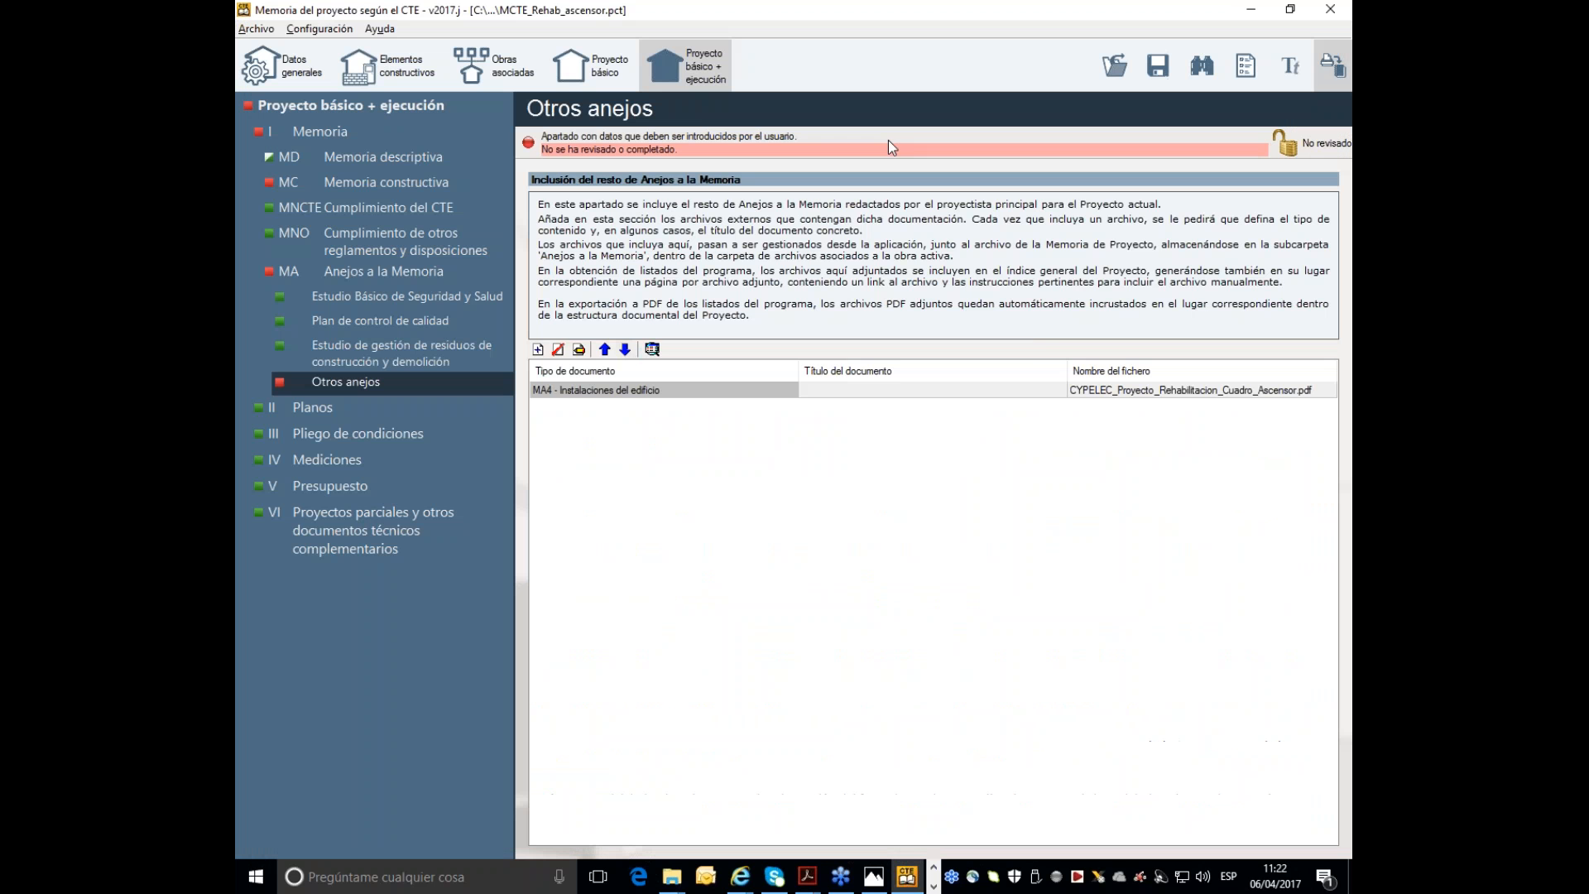
# - Open section 1.3 Información previa: antecedentes y condicionantes de partida of the Memoria descriptiva
pyautogui.click(332, 162)
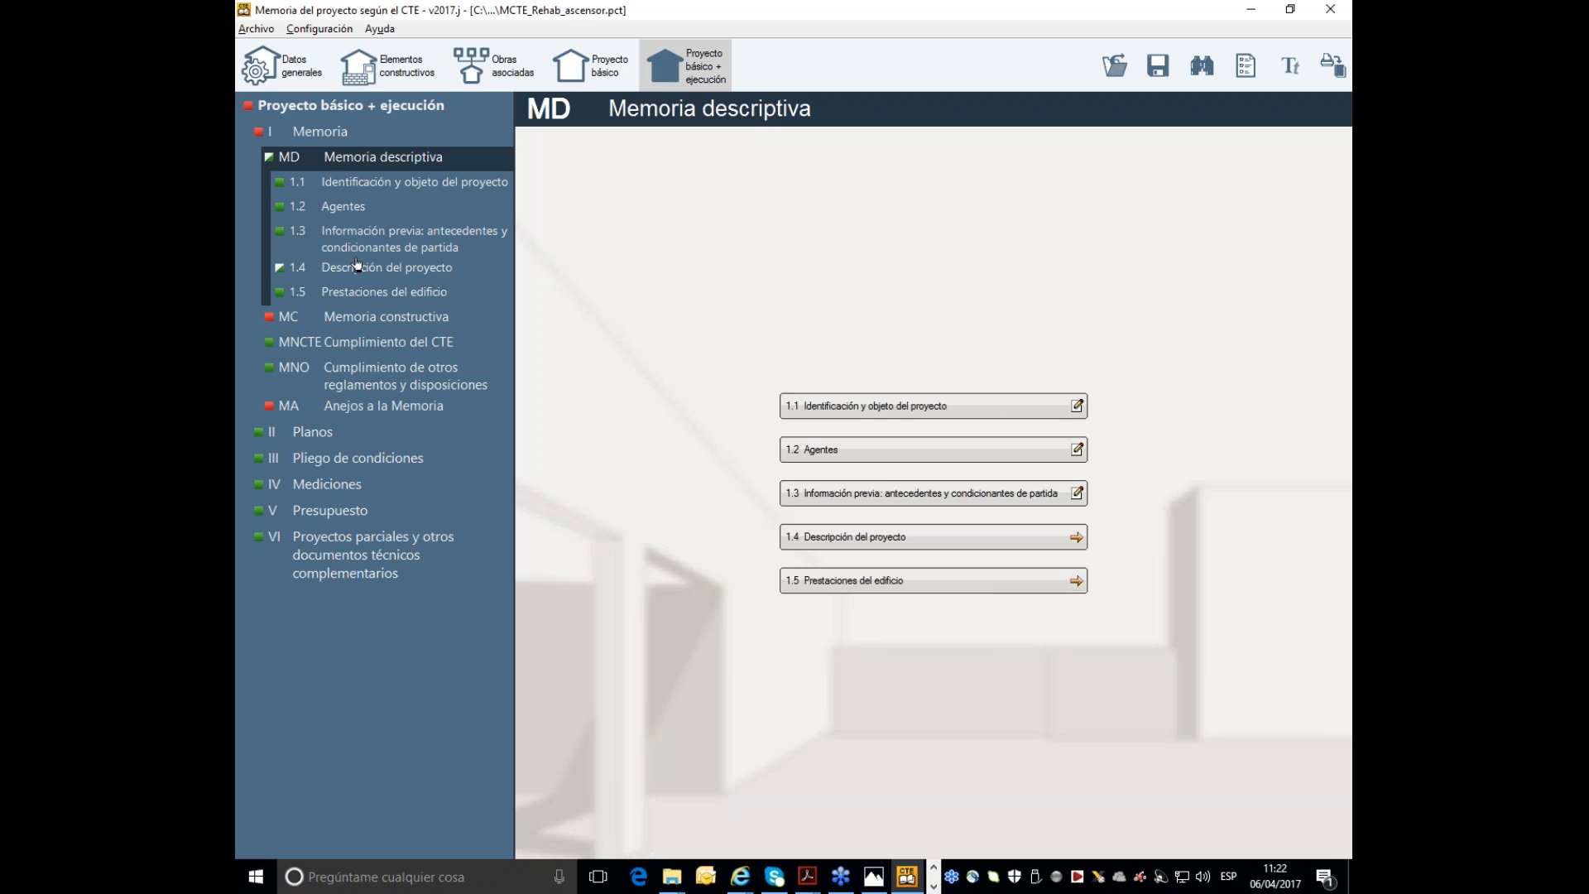
pyautogui.click(409, 239)
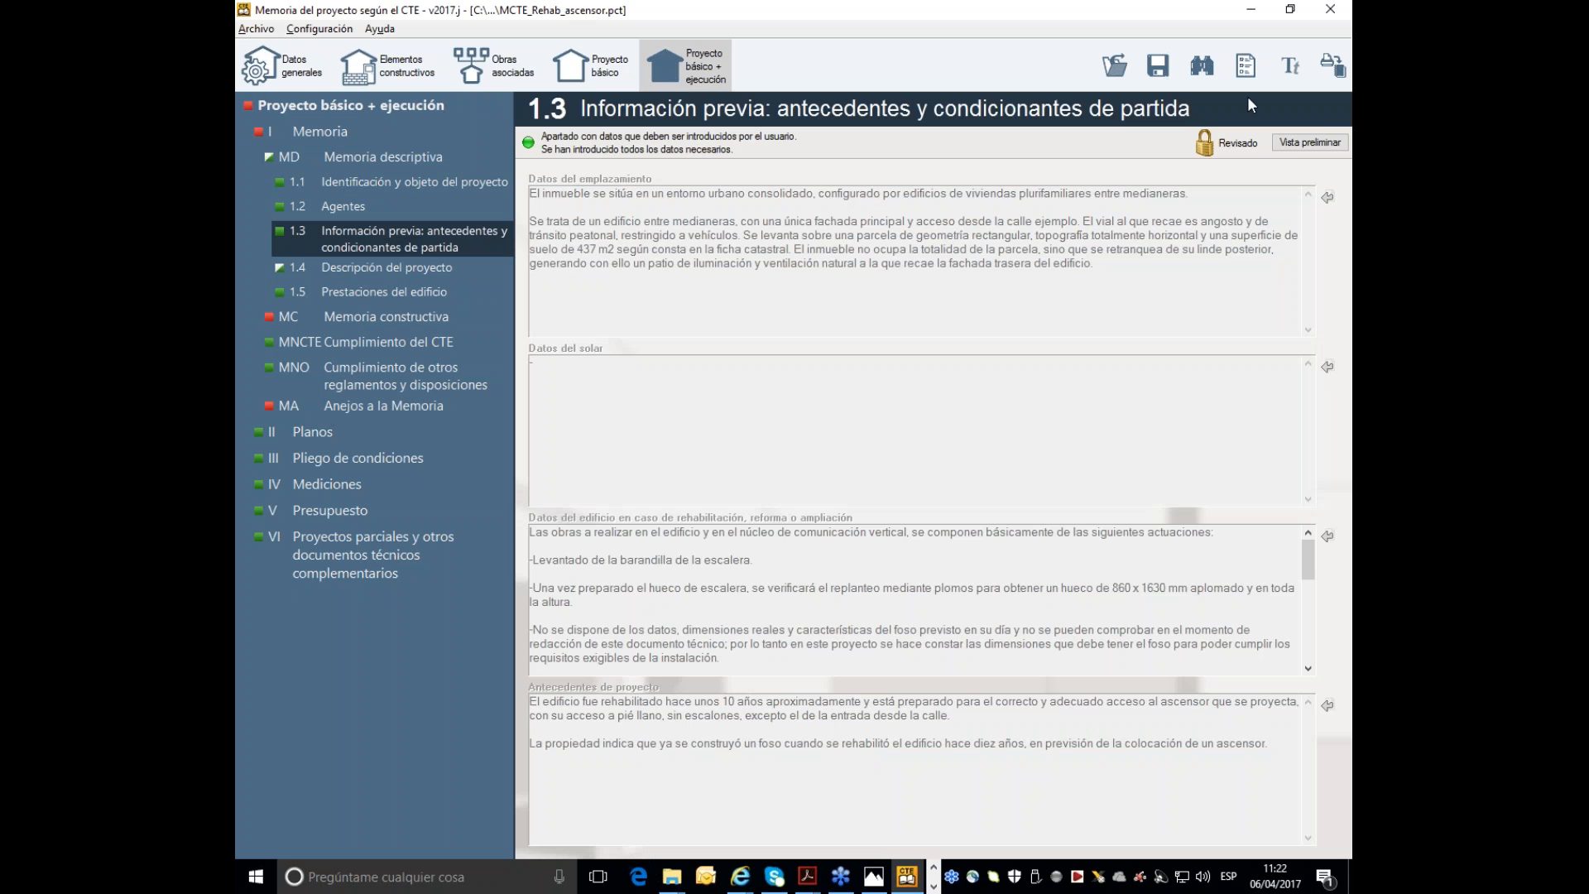
# - Preview section 1.3, unlock it for editing, and try to mark it as reviewed with Datos del solar emptied
pyautogui.click(1310, 142)
pyautogui.click(1314, 19)
pyautogui.click(1209, 146)
pyautogui.click(579, 365)
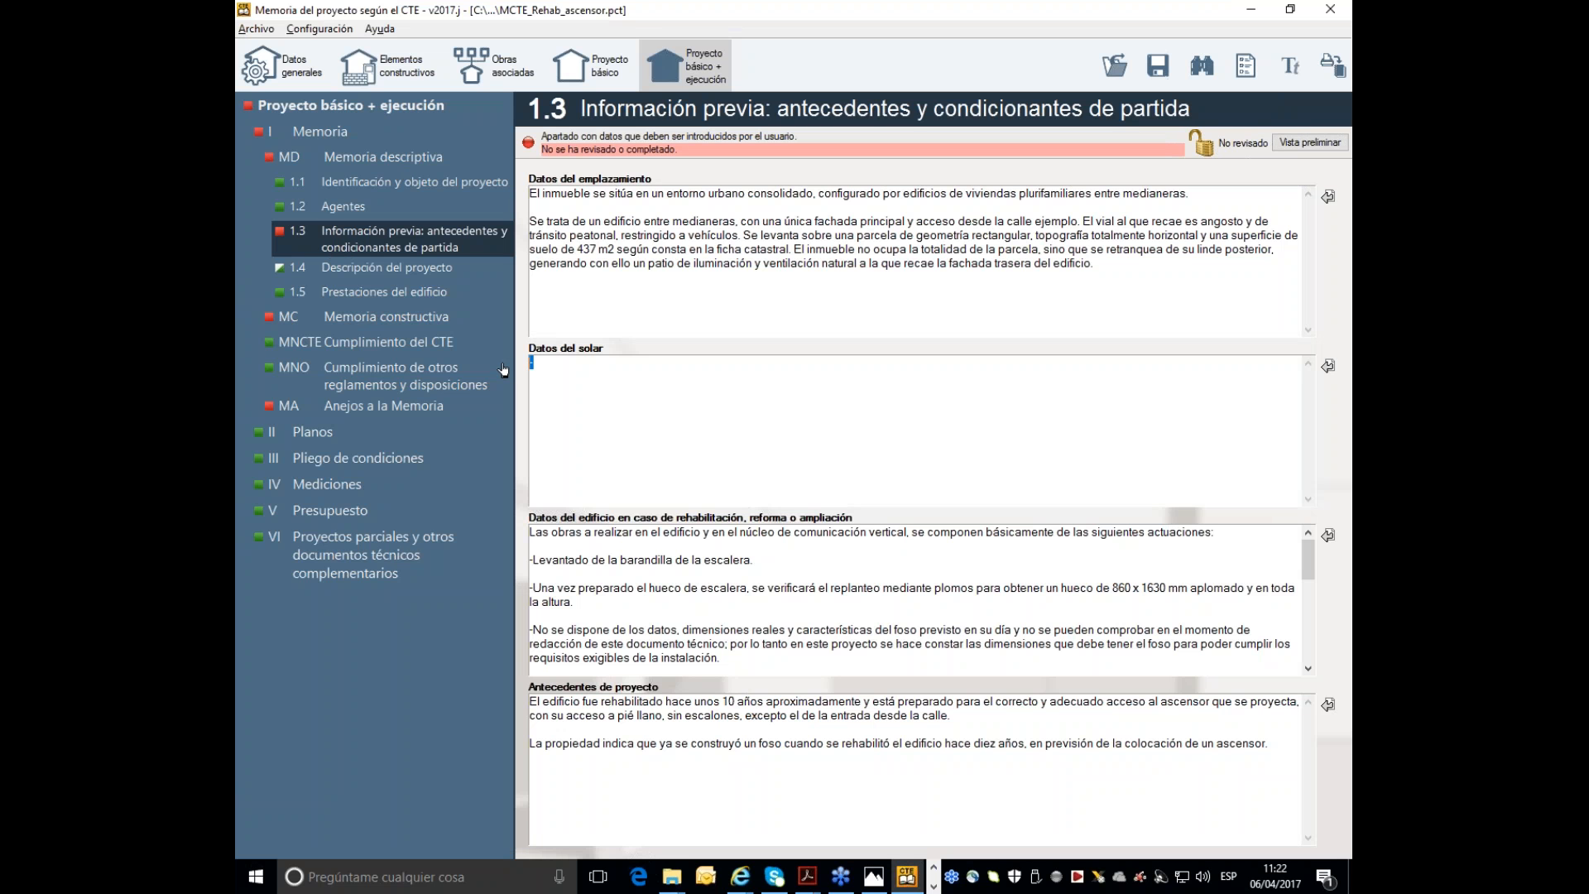
pyautogui.click(1202, 144)
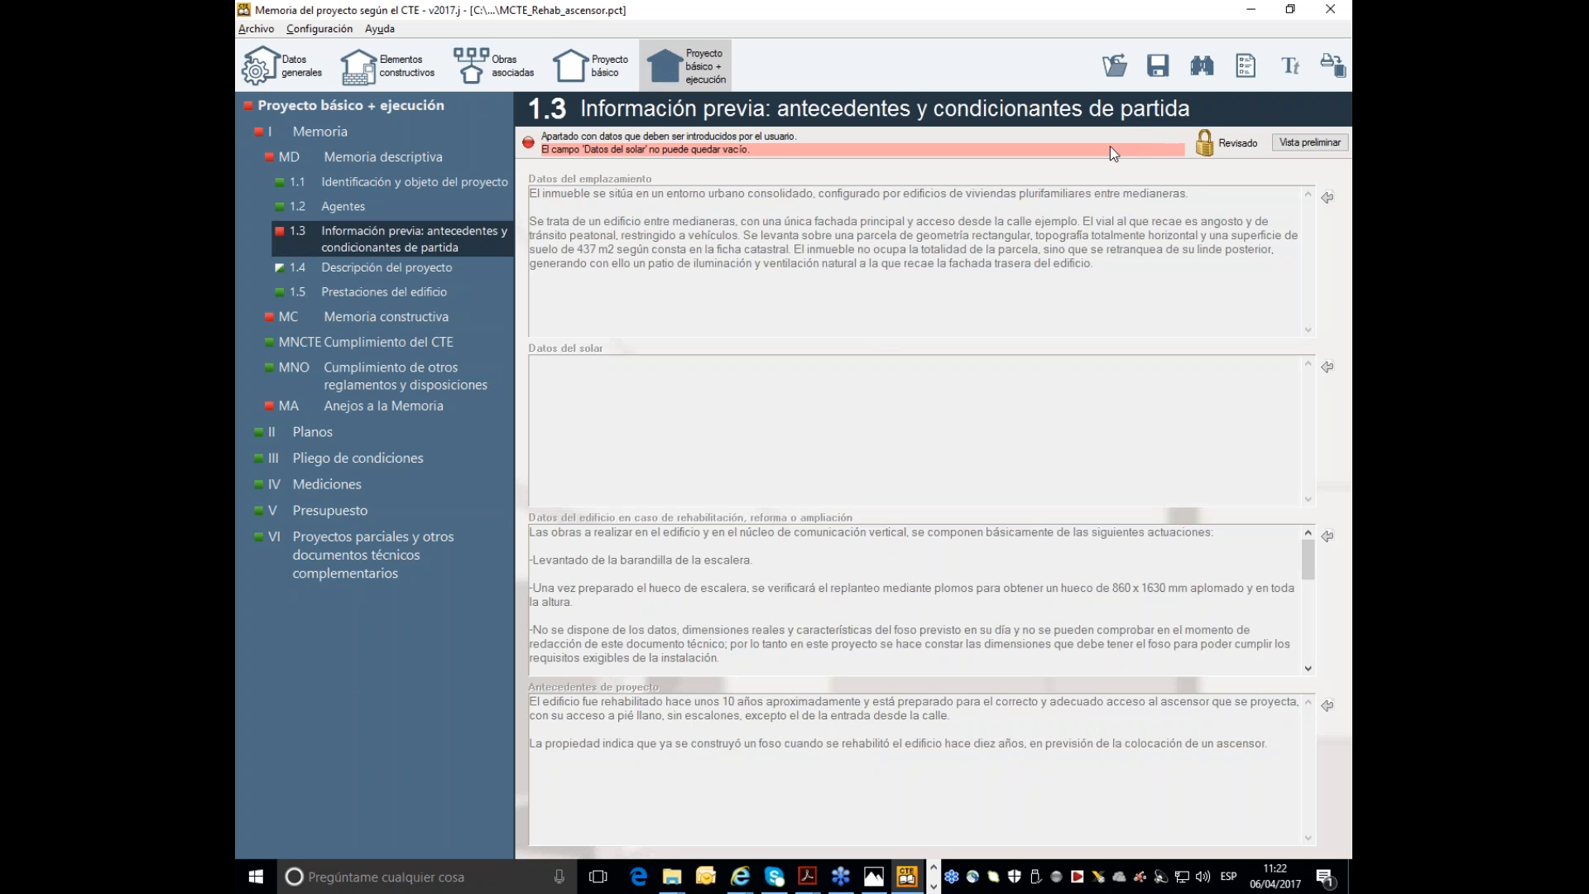
# - Unlock section 1.3 and enter "-" in Datos del solar
pyautogui.click(1202, 144)
pyautogui.click(654, 383)
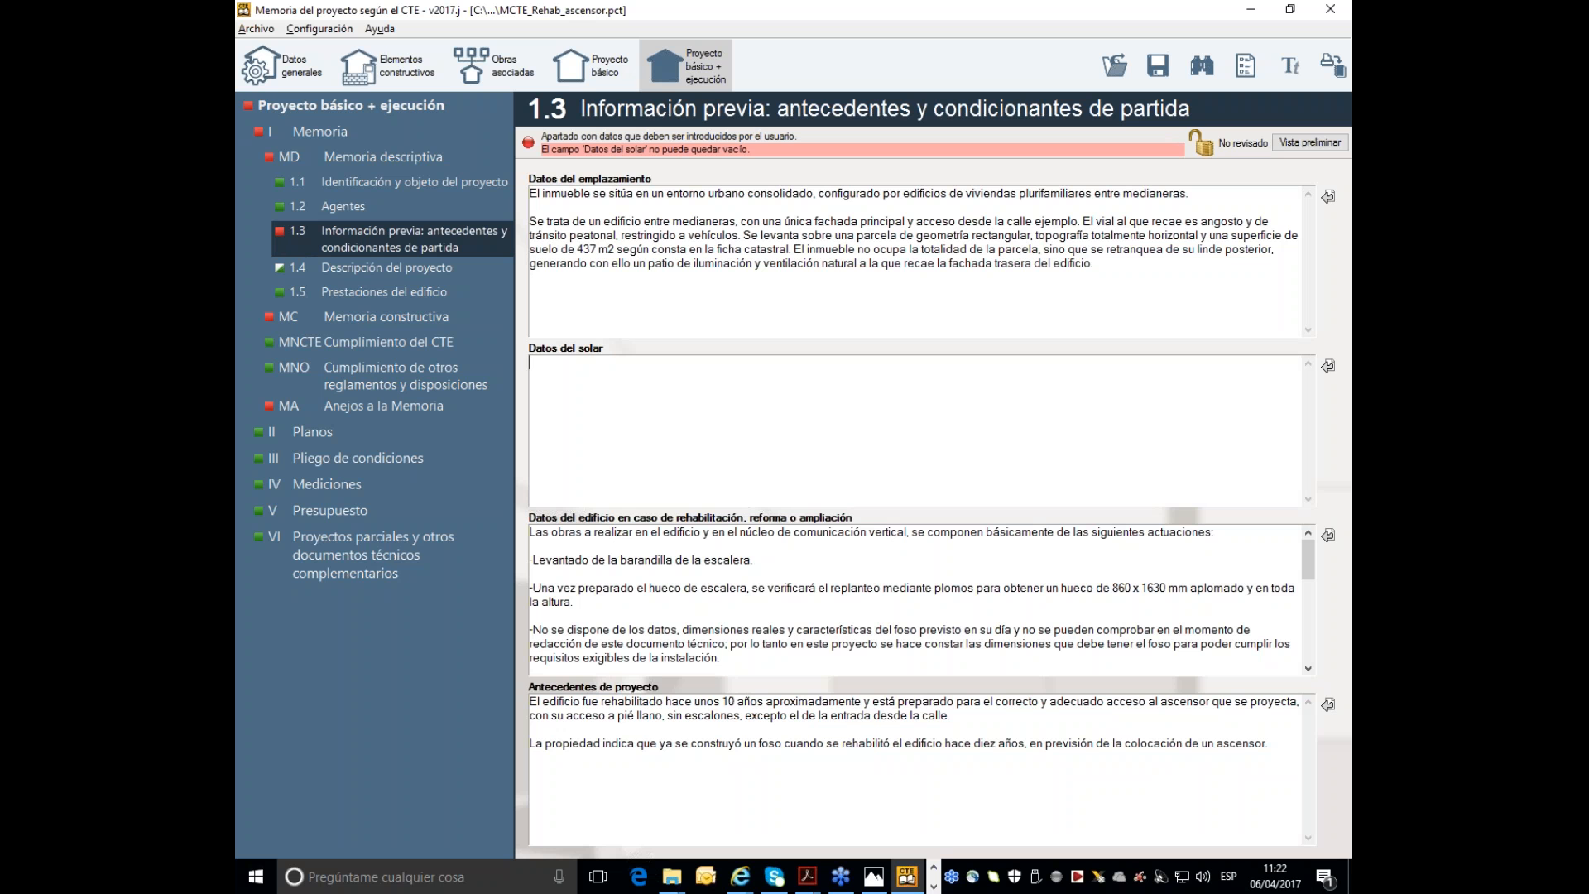
pyautogui.write('-')
pyautogui.moveTo(1170, 273); pyautogui.dragTo(476, 197)
pyautogui.moveTo(968, 668); pyautogui.dragTo(530, 527)
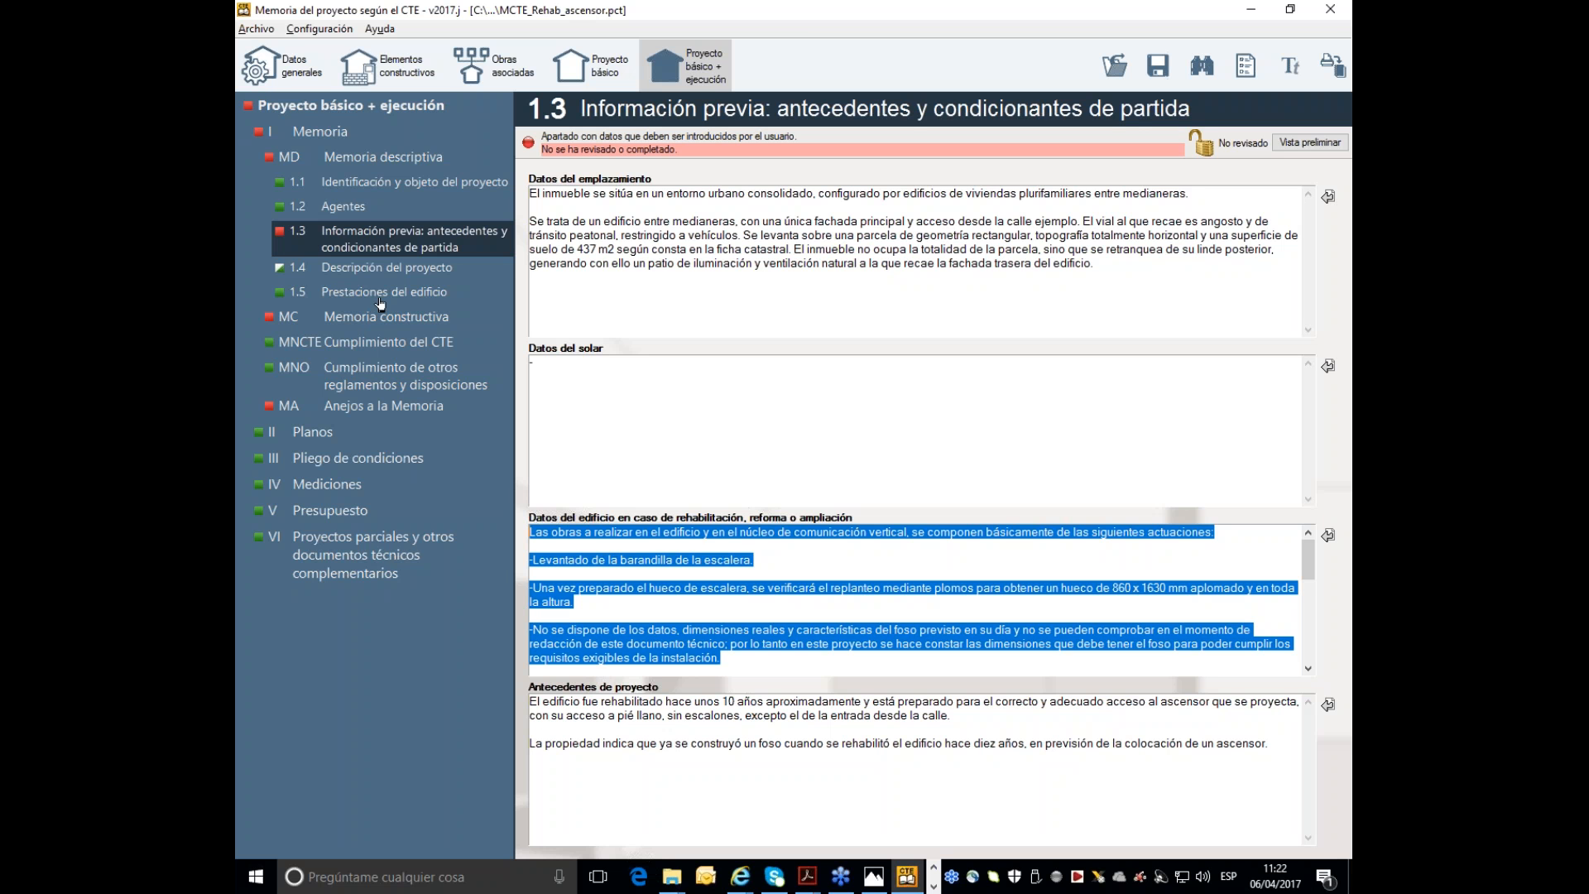
pyautogui.click(870, 546)
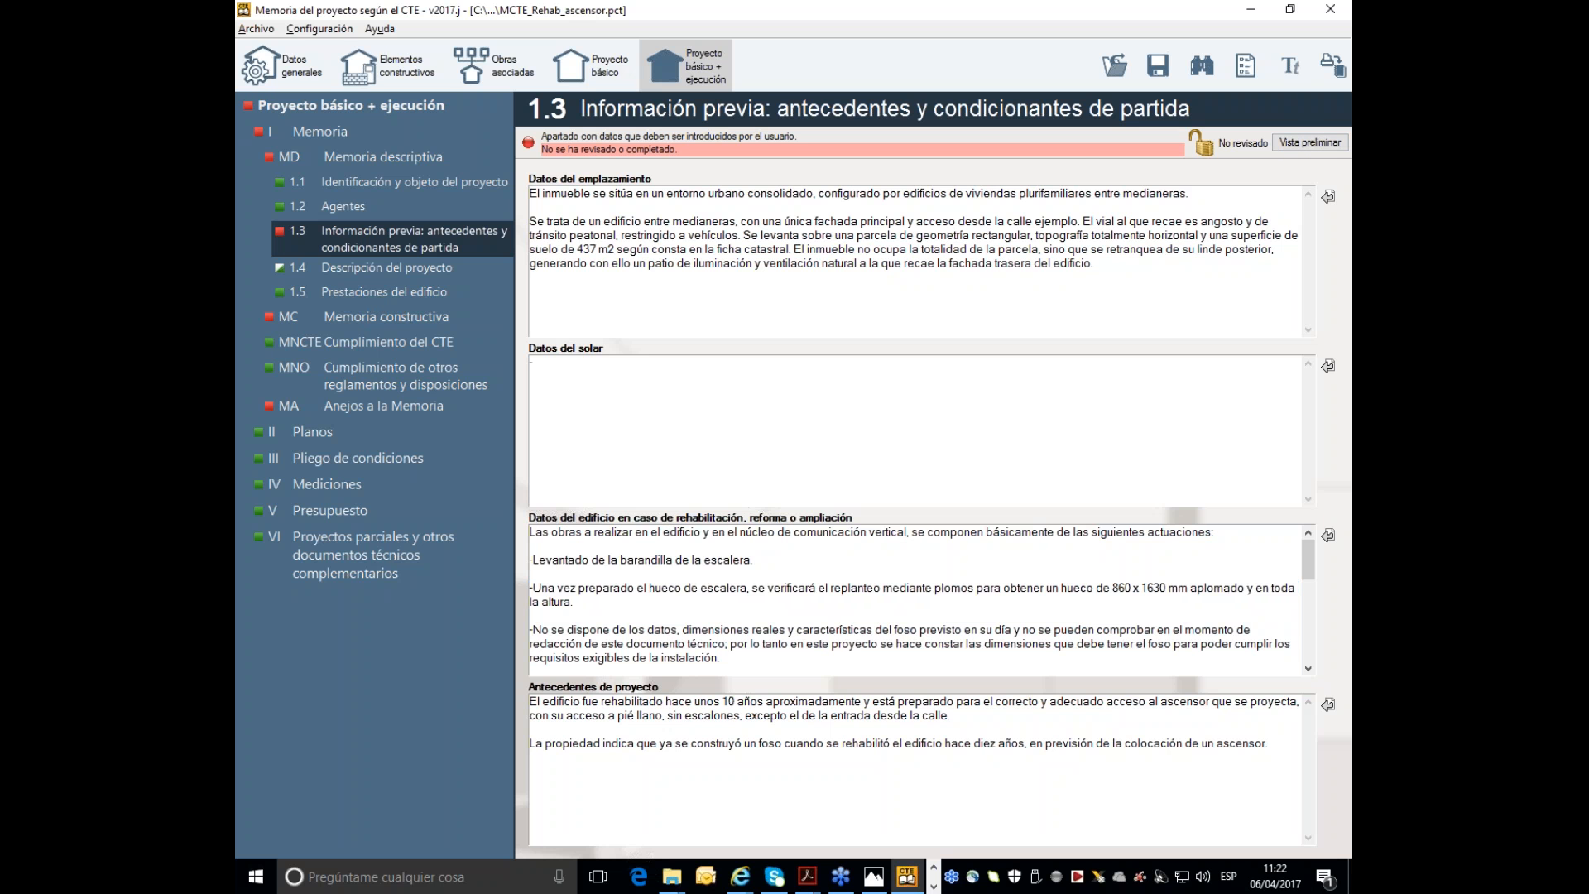
# - Generate the complete Proyecto básico + ejecución report, accepting the list of document states, and glance over its beginning
pyautogui.click(1317, 75)
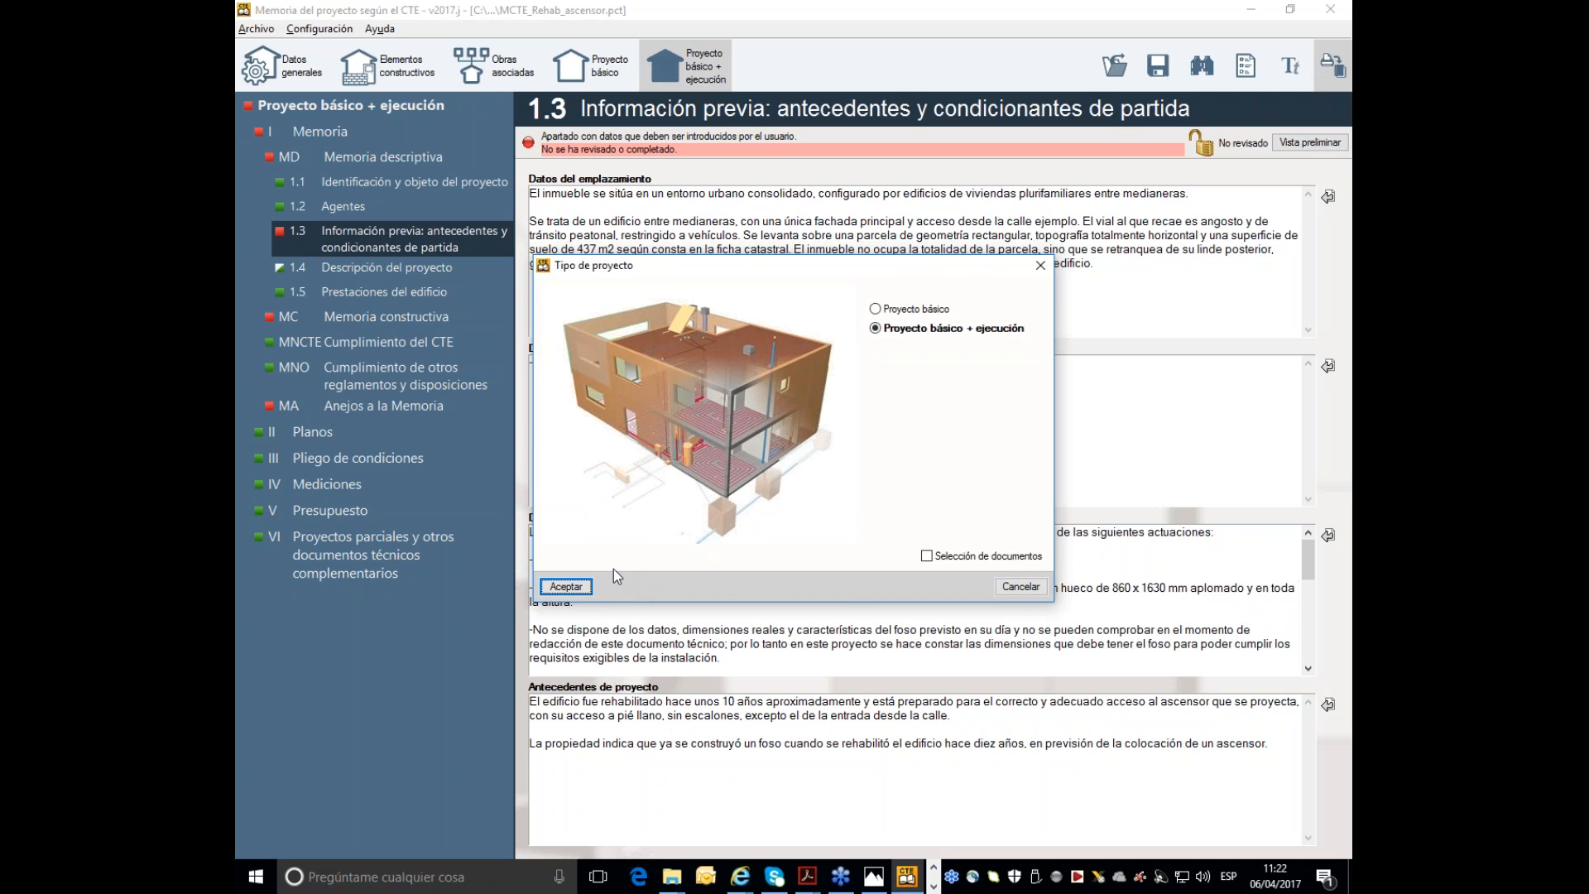
pyautogui.click(566, 586)
pyautogui.click(504, 585)
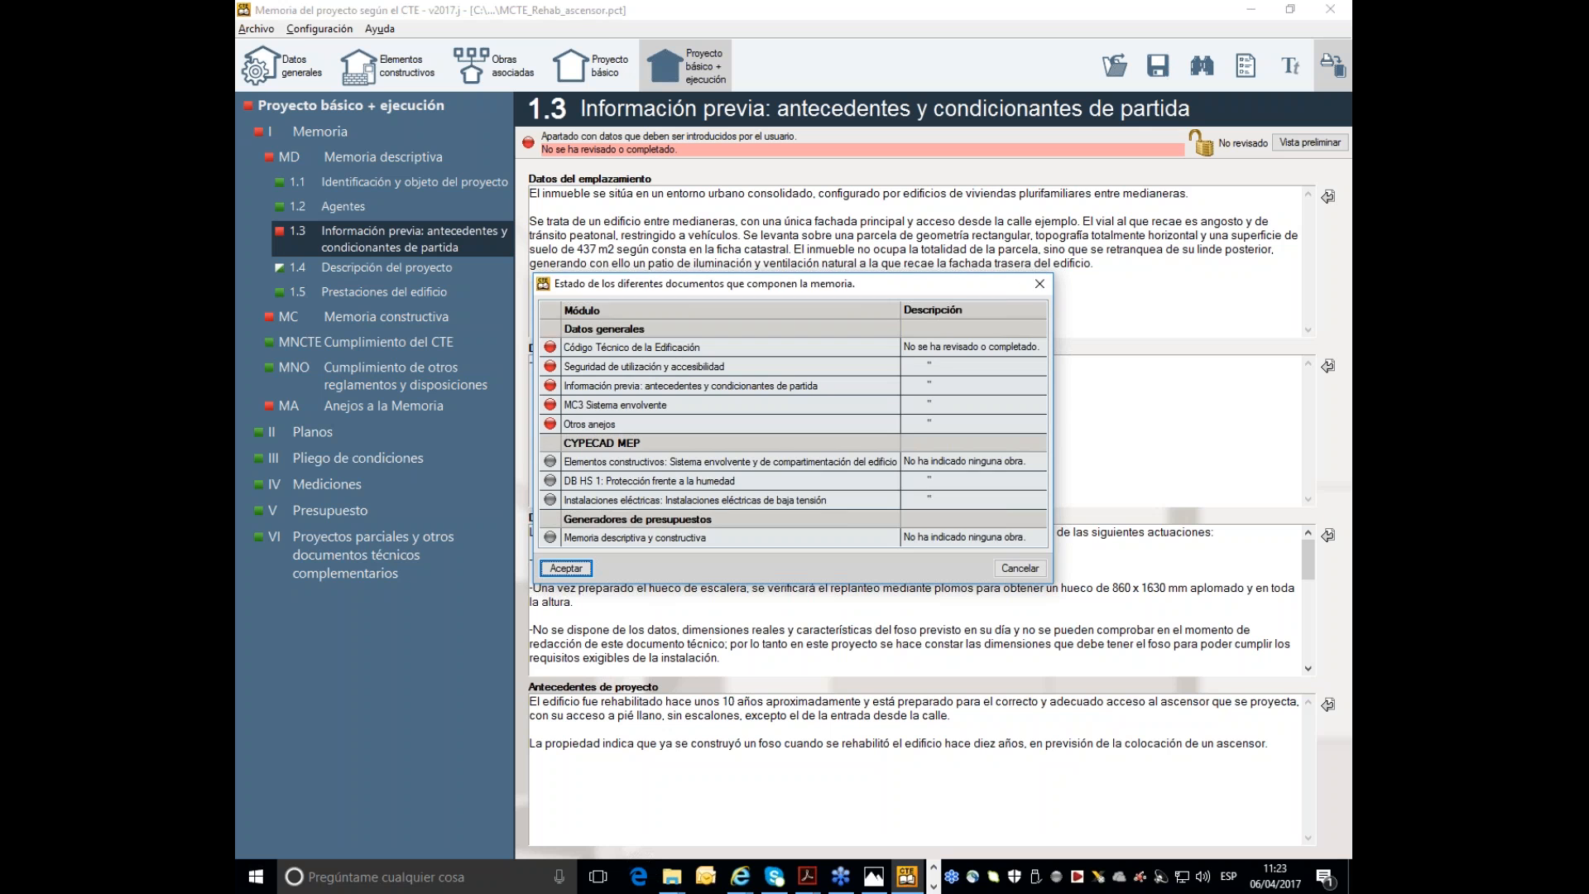
pyautogui.click(566, 567)
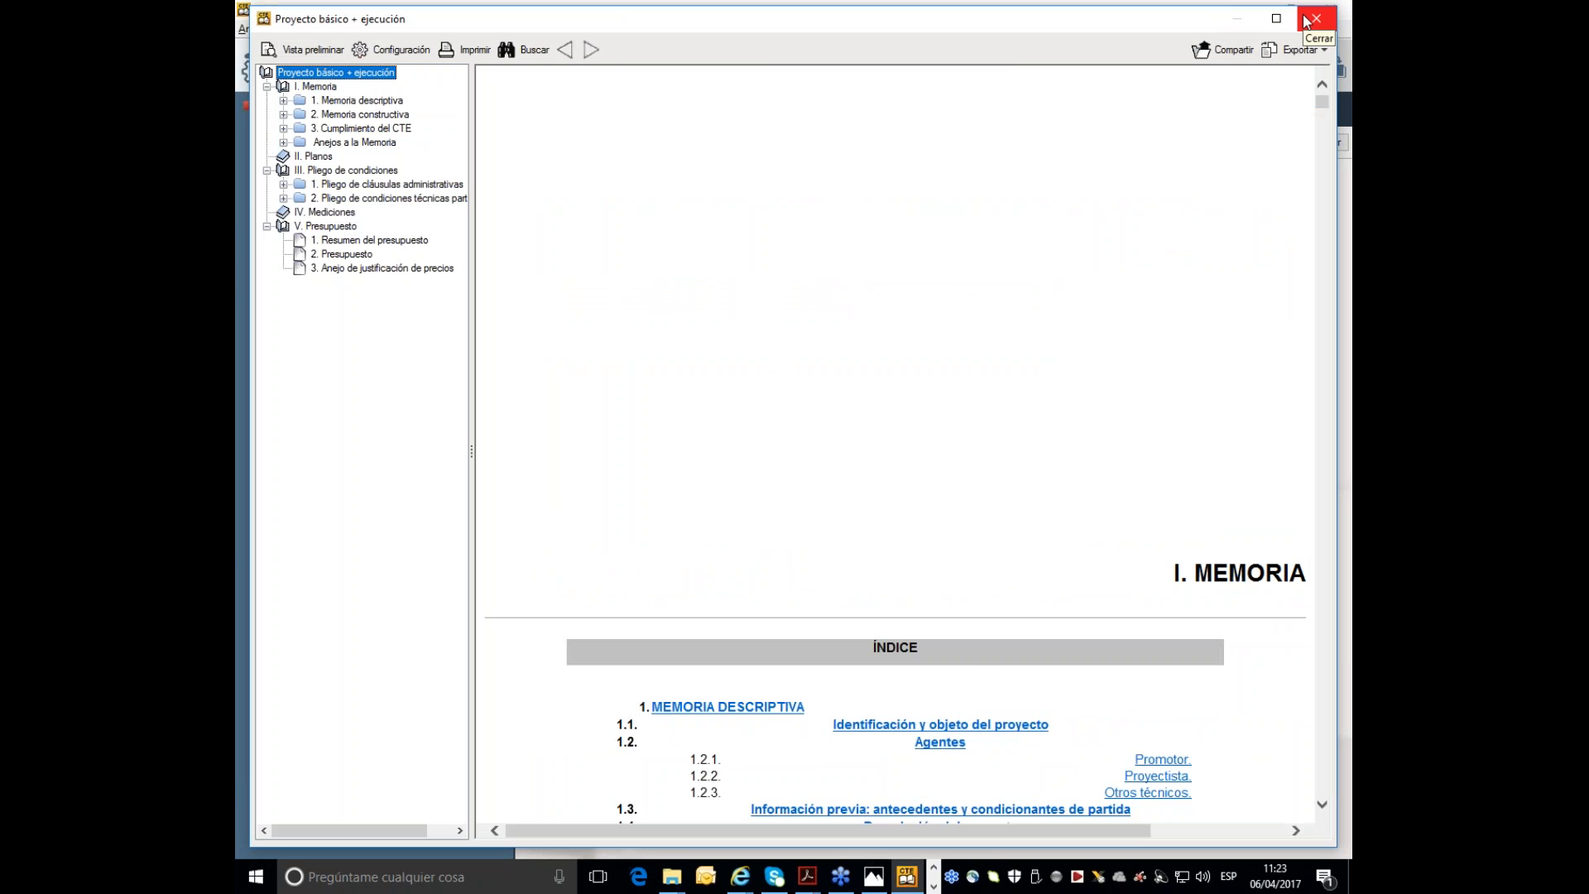
pyautogui.scroll(-6, 980, 389)
pyautogui.scroll(6, 980, 389)
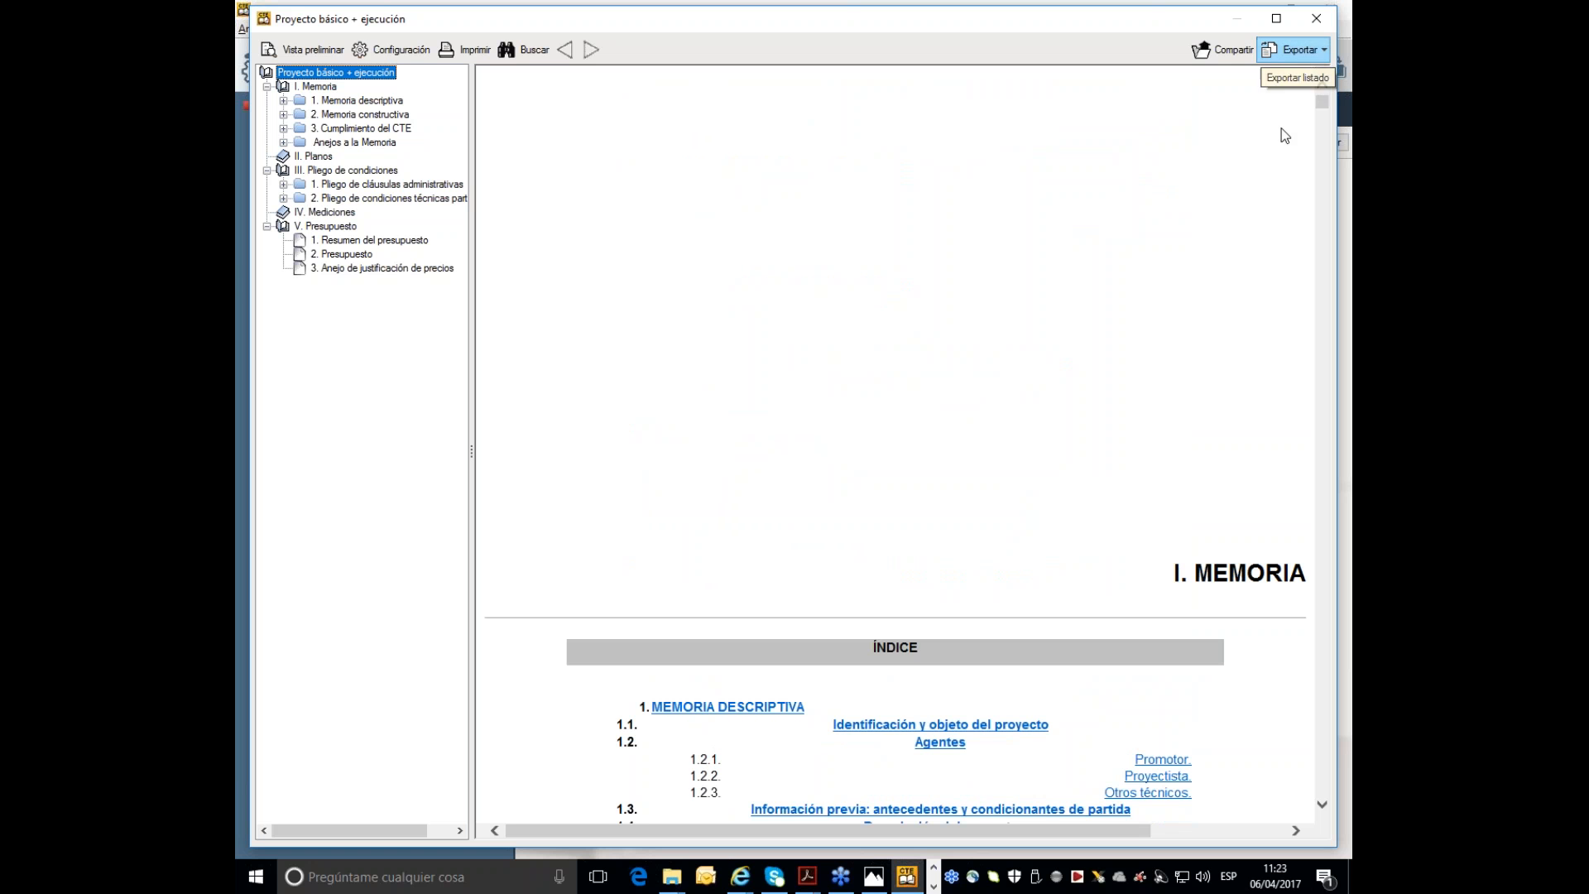
# - Export the report in DOCX format as Proyecto básico + ejecución.docx and close the report
pyautogui.click(1299, 57)
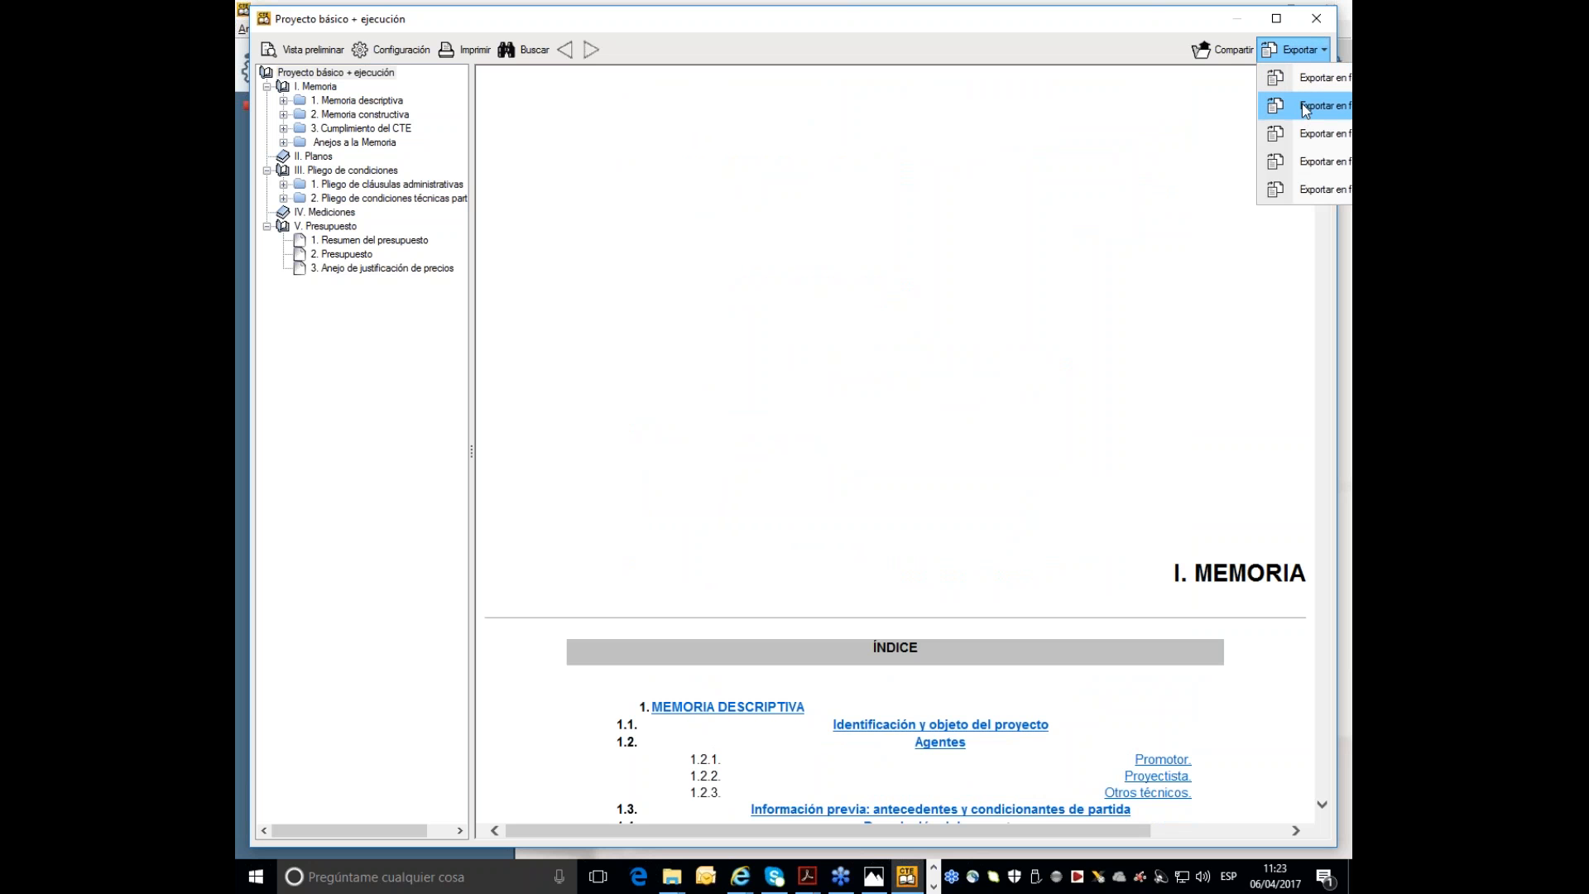
pyautogui.click(1299, 106)
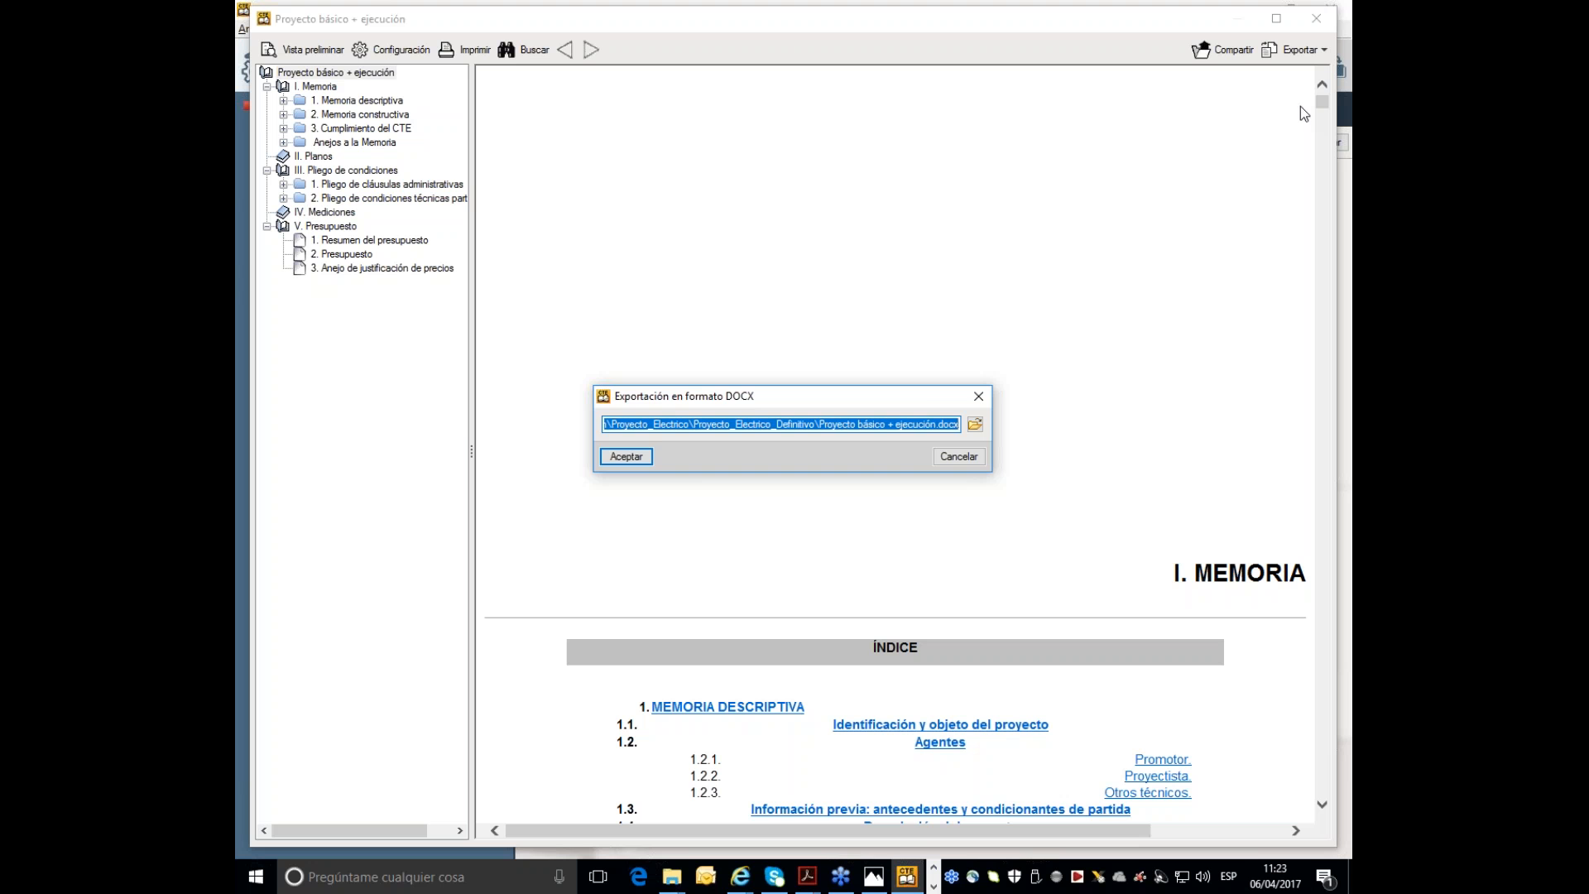
pyautogui.click(626, 456)
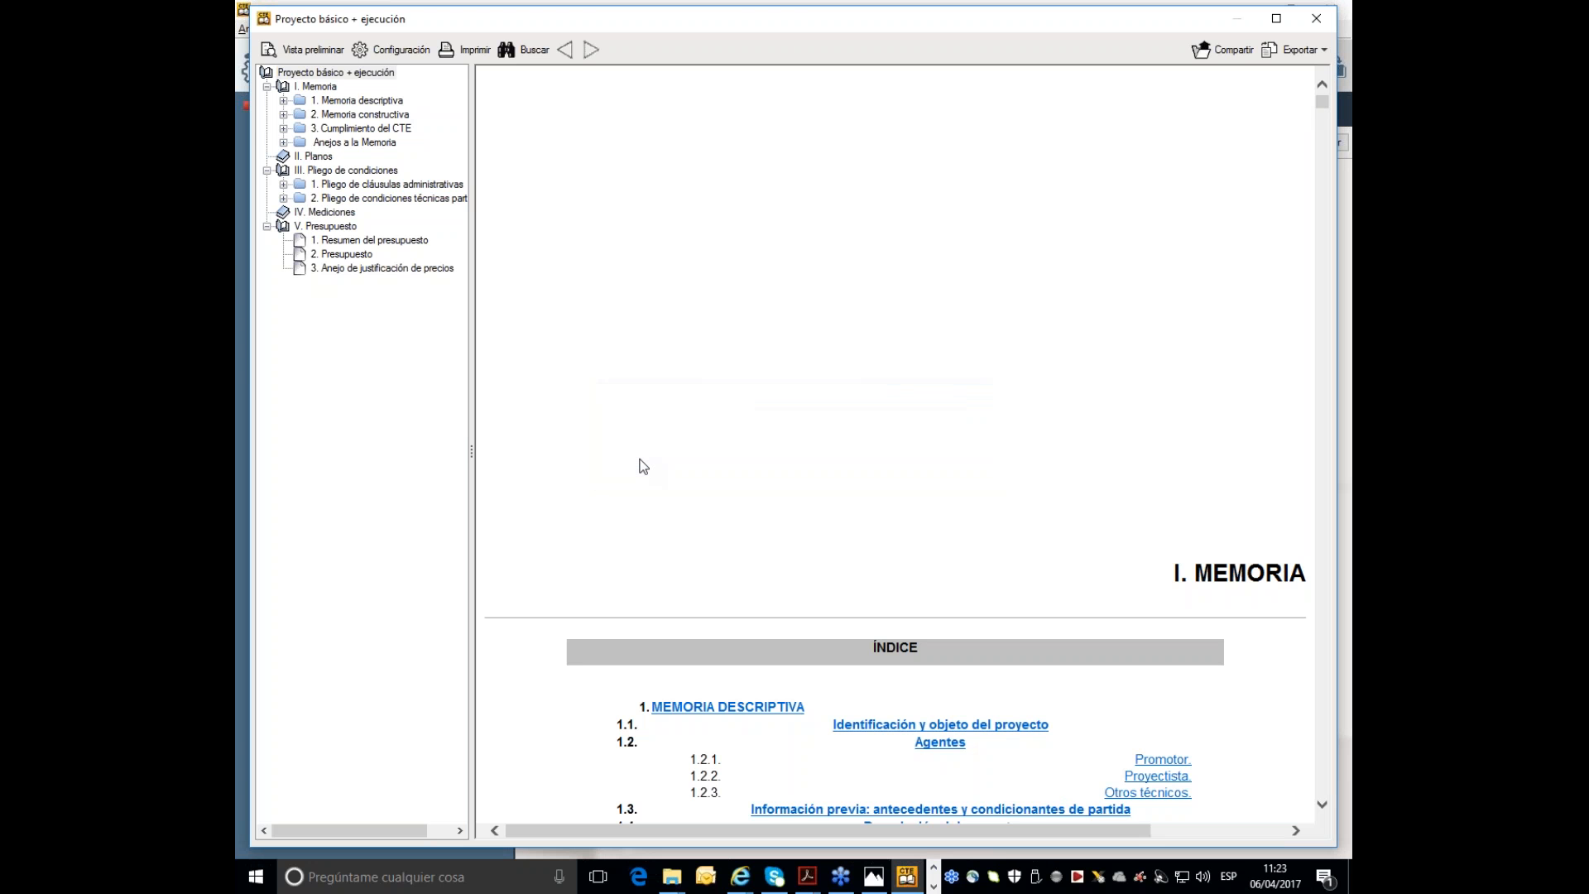
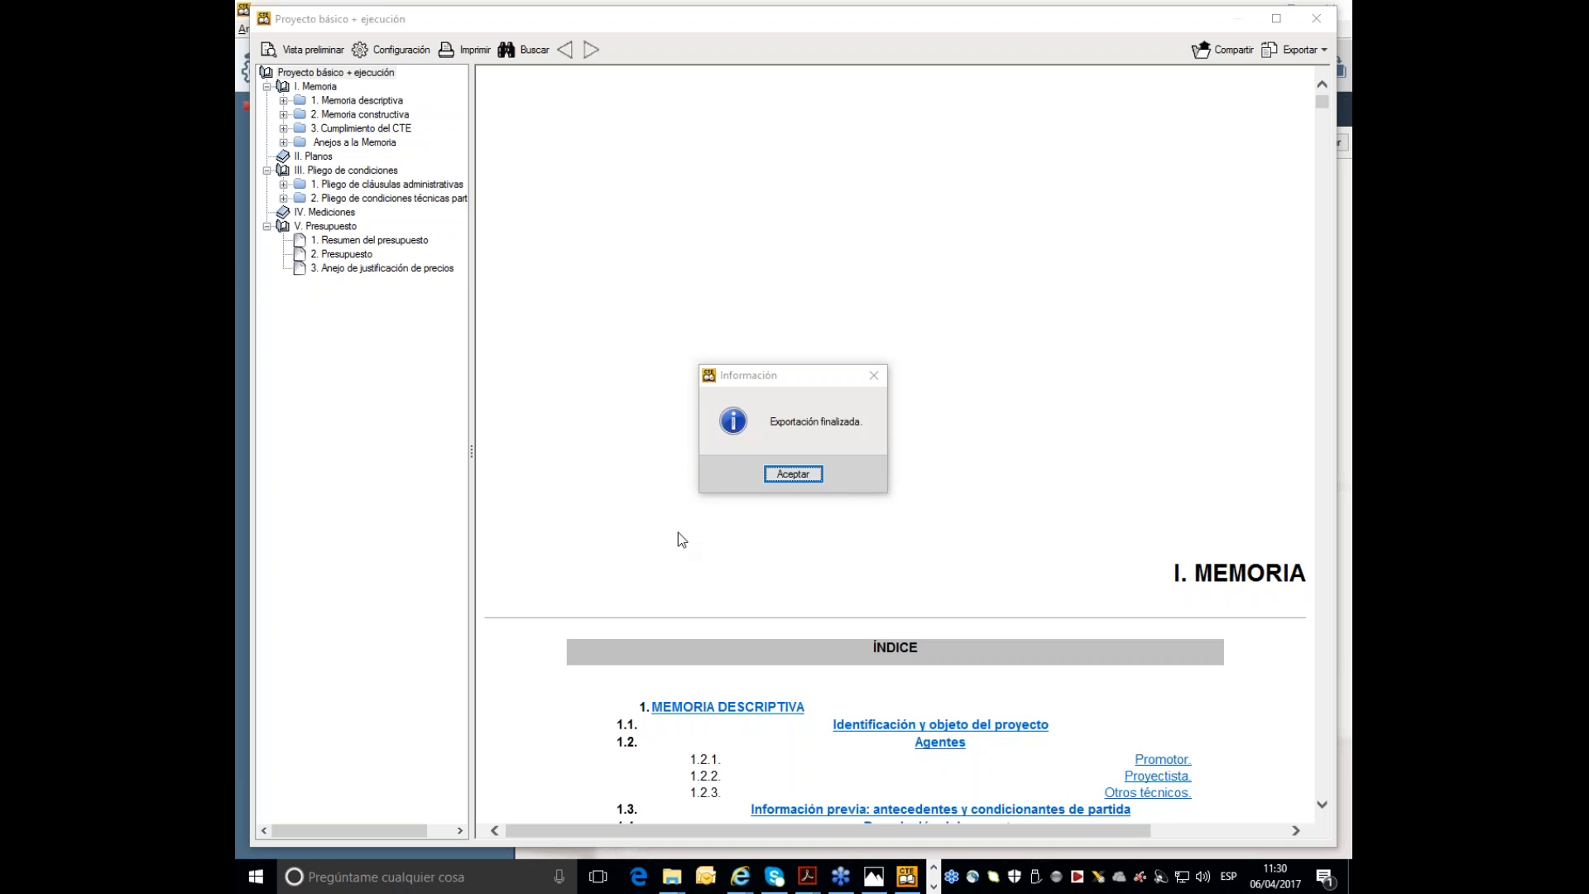
pyautogui.click(791, 474)
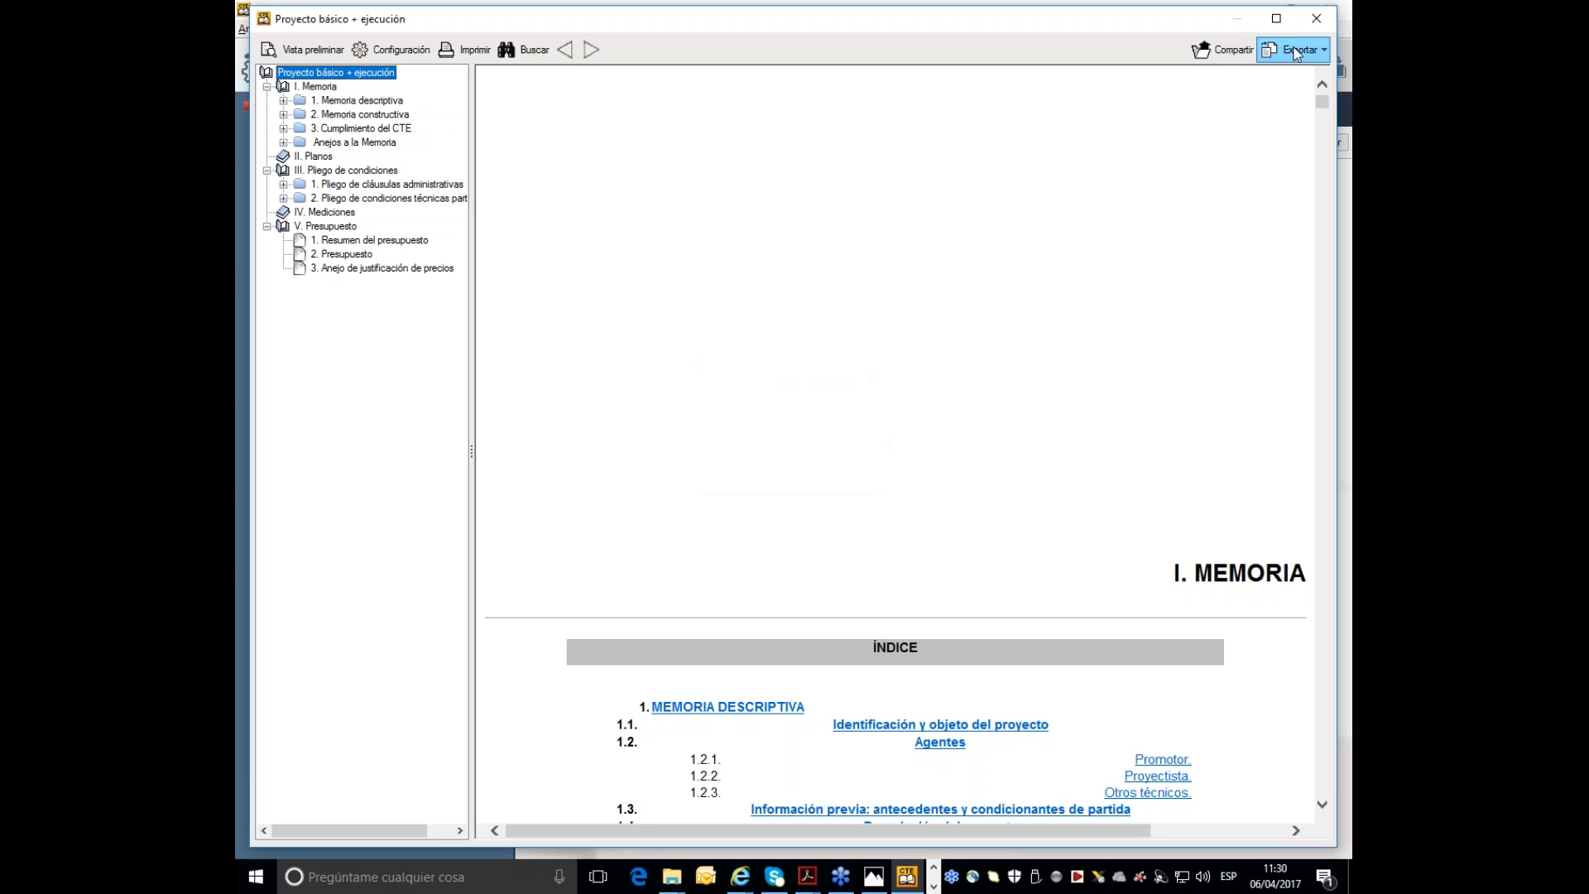
pyautogui.click(1314, 19)
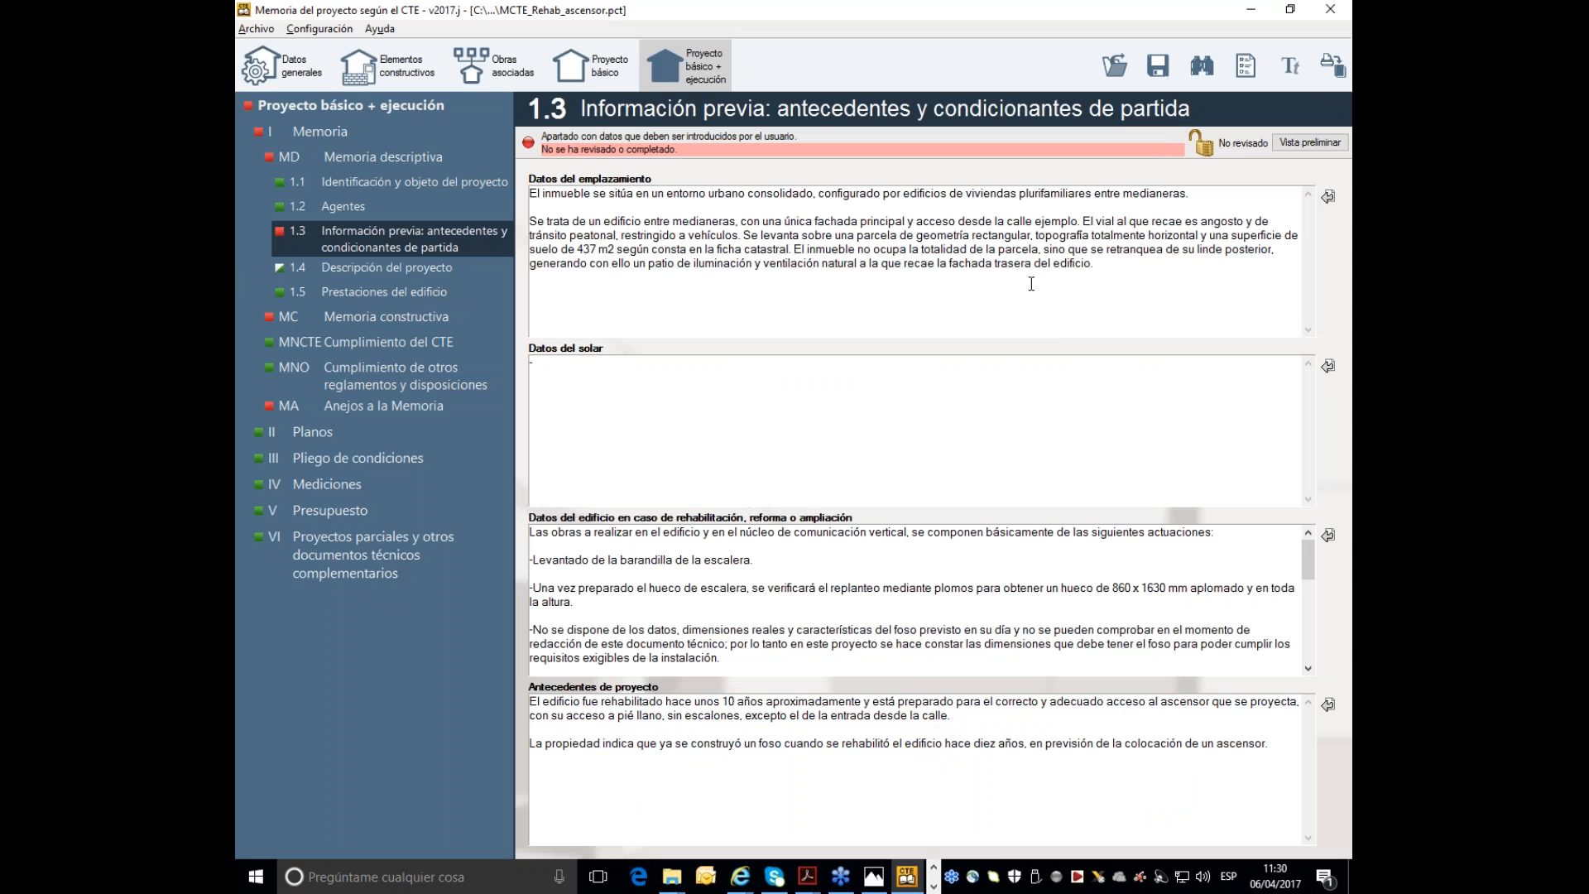
# - Check the font, header, footer and chapter level settings in the document styles and close them
pyautogui.click(1294, 69)
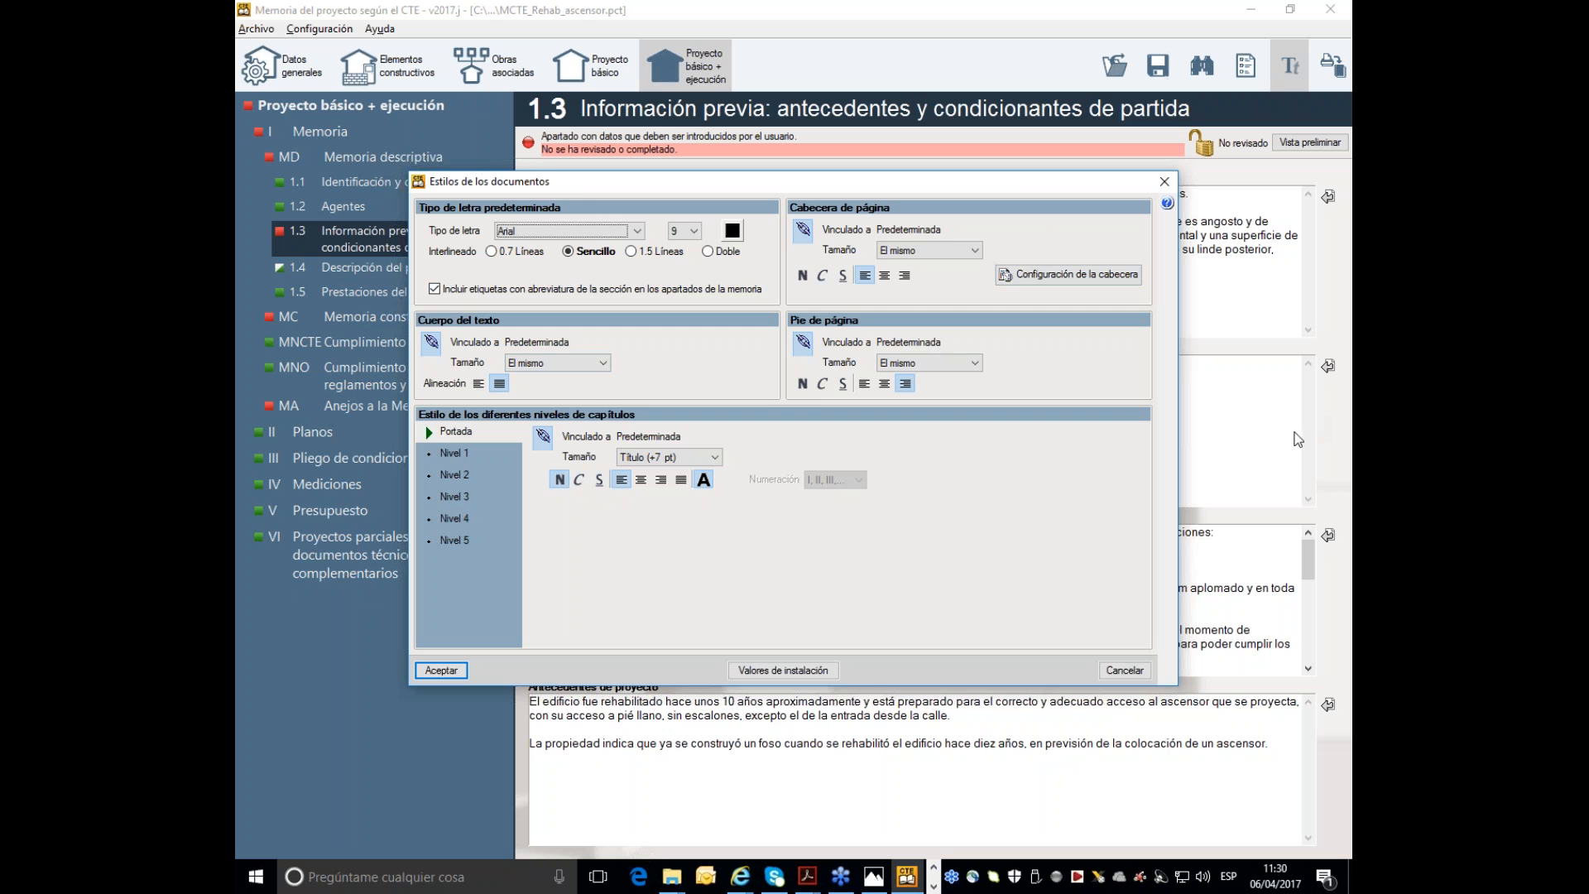
pyautogui.click(1163, 182)
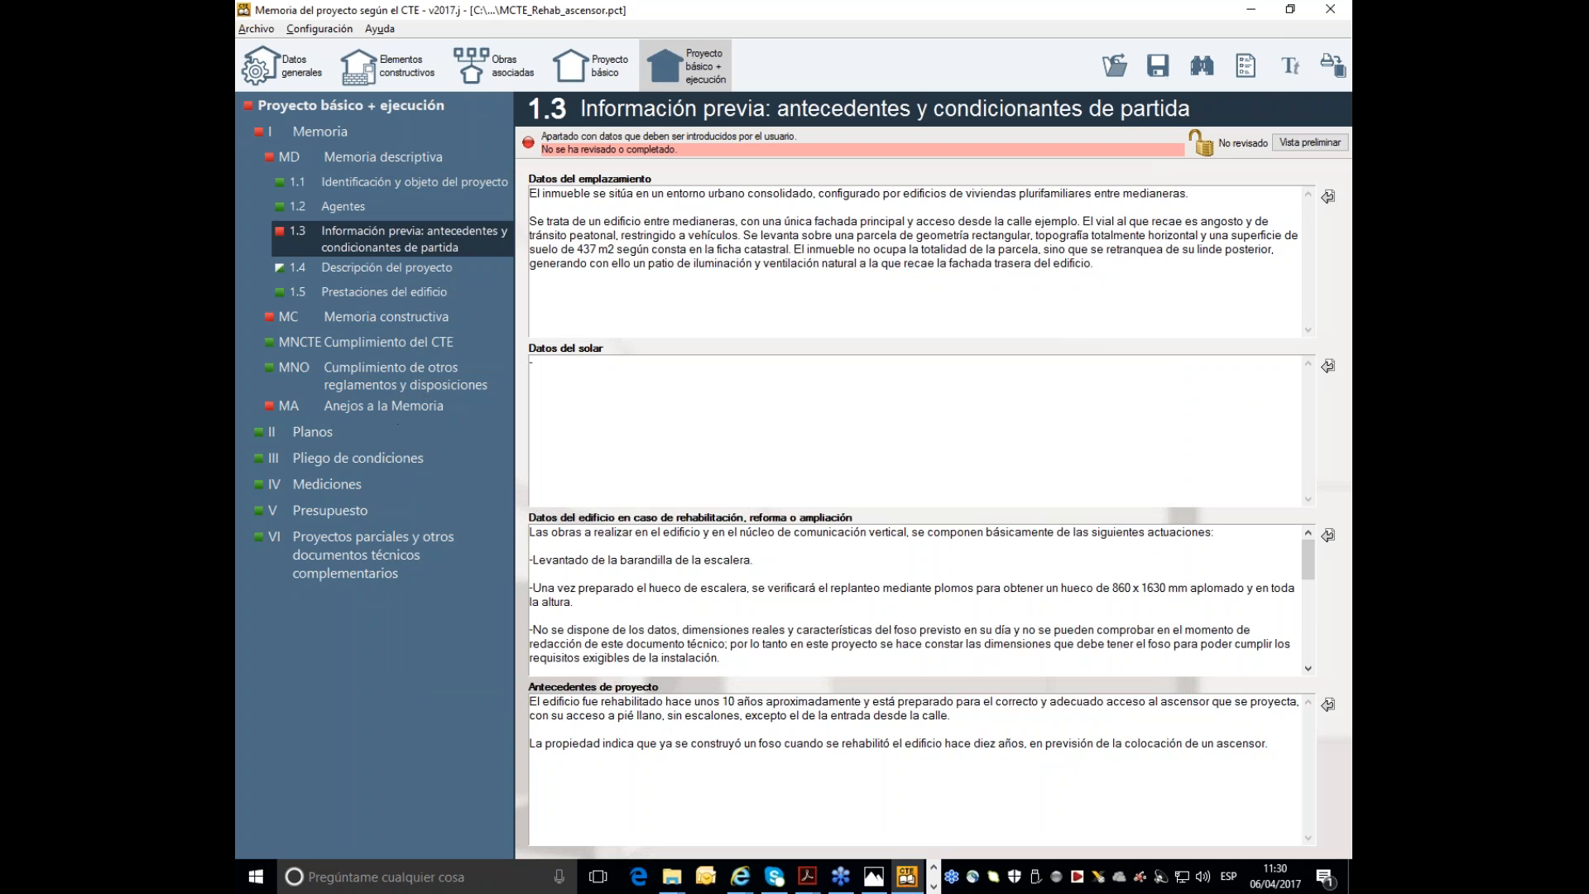
# - Open the Memoria of the Estudio Básico de Seguridad y Salud annex and view its associated job selection
pyautogui.click(389, 412)
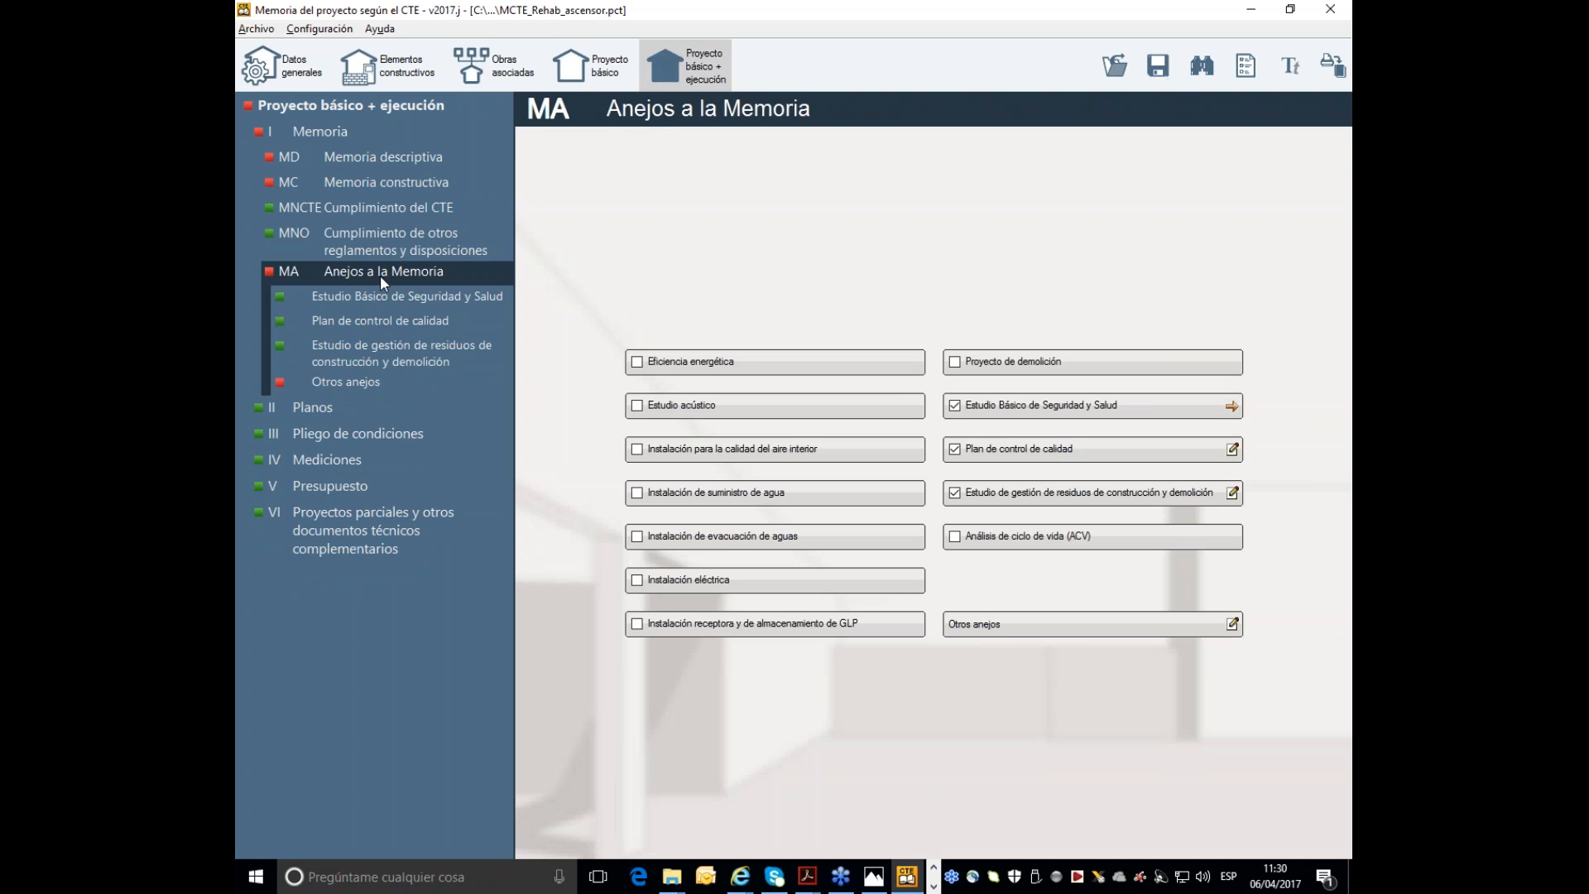
pyautogui.click(1030, 412)
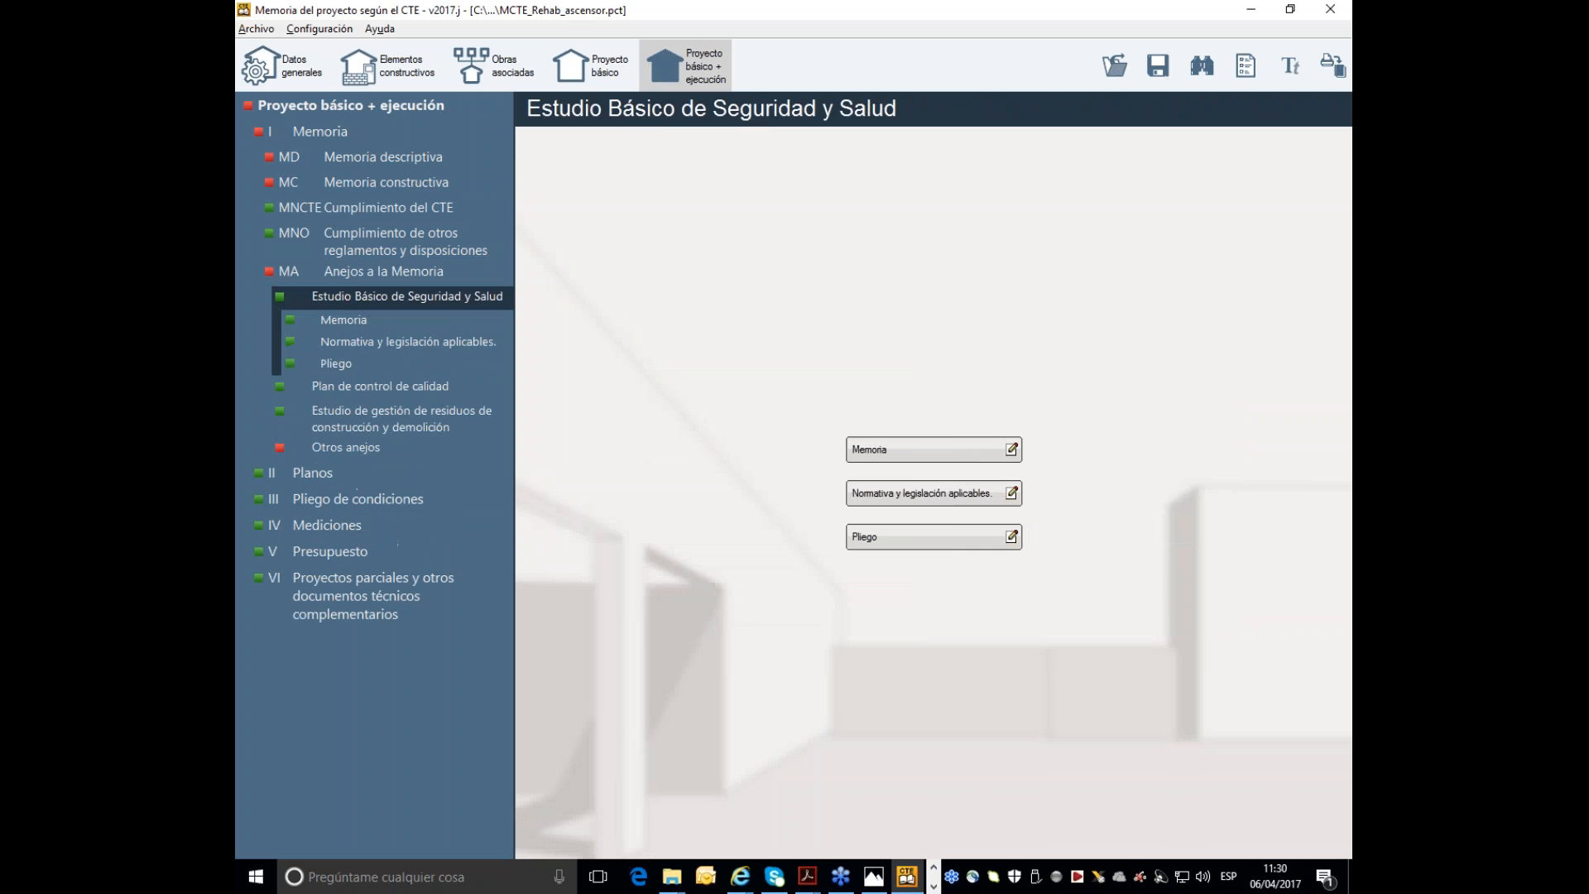
pyautogui.click(1011, 450)
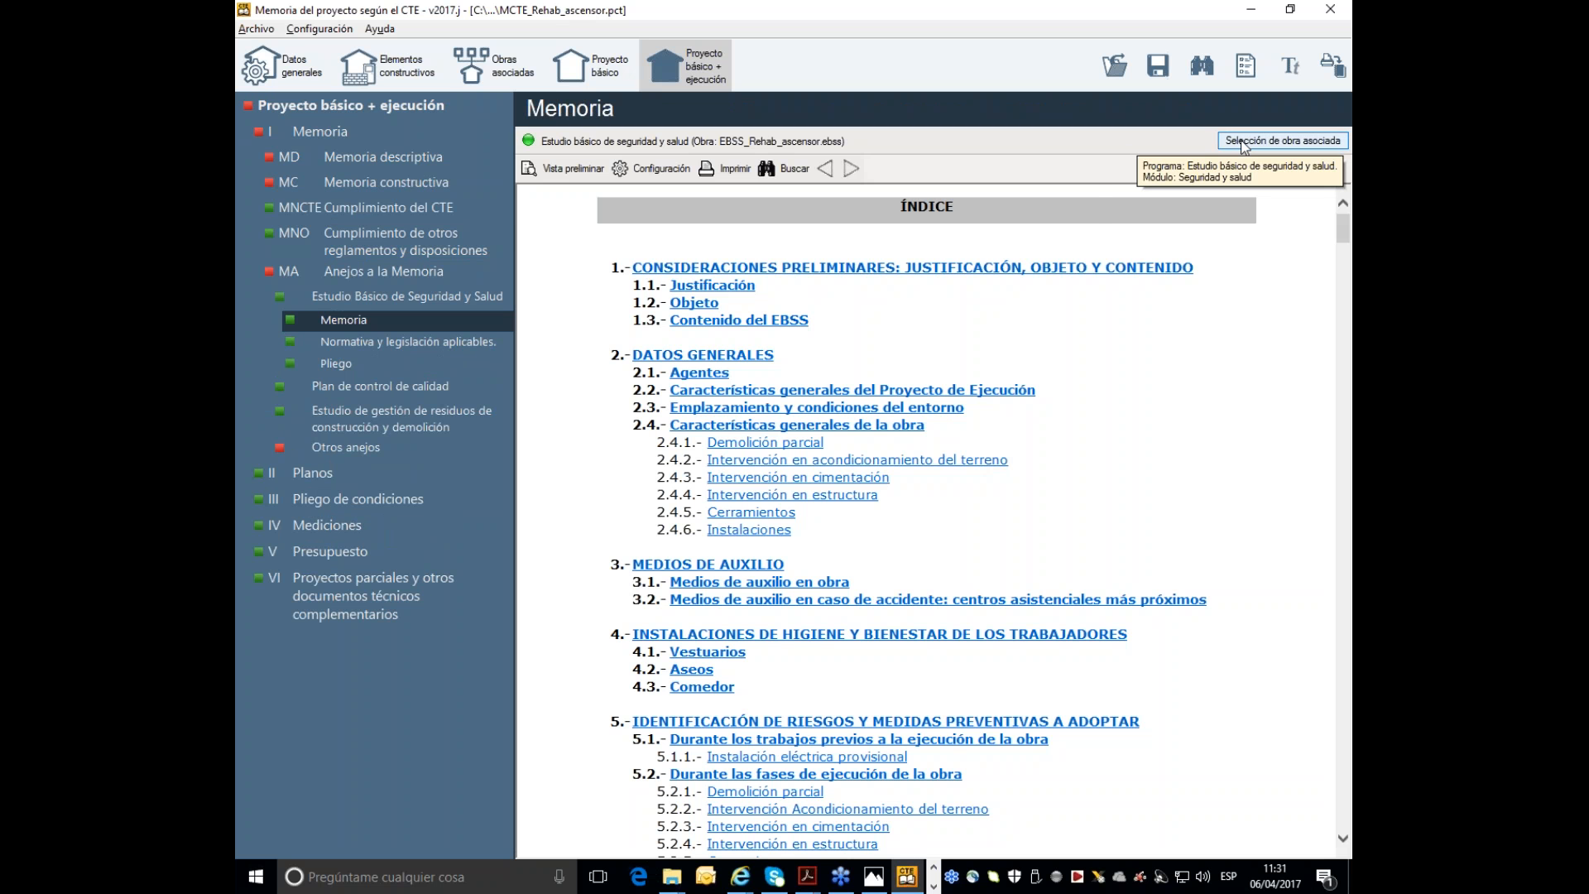
pyautogui.click(1242, 142)
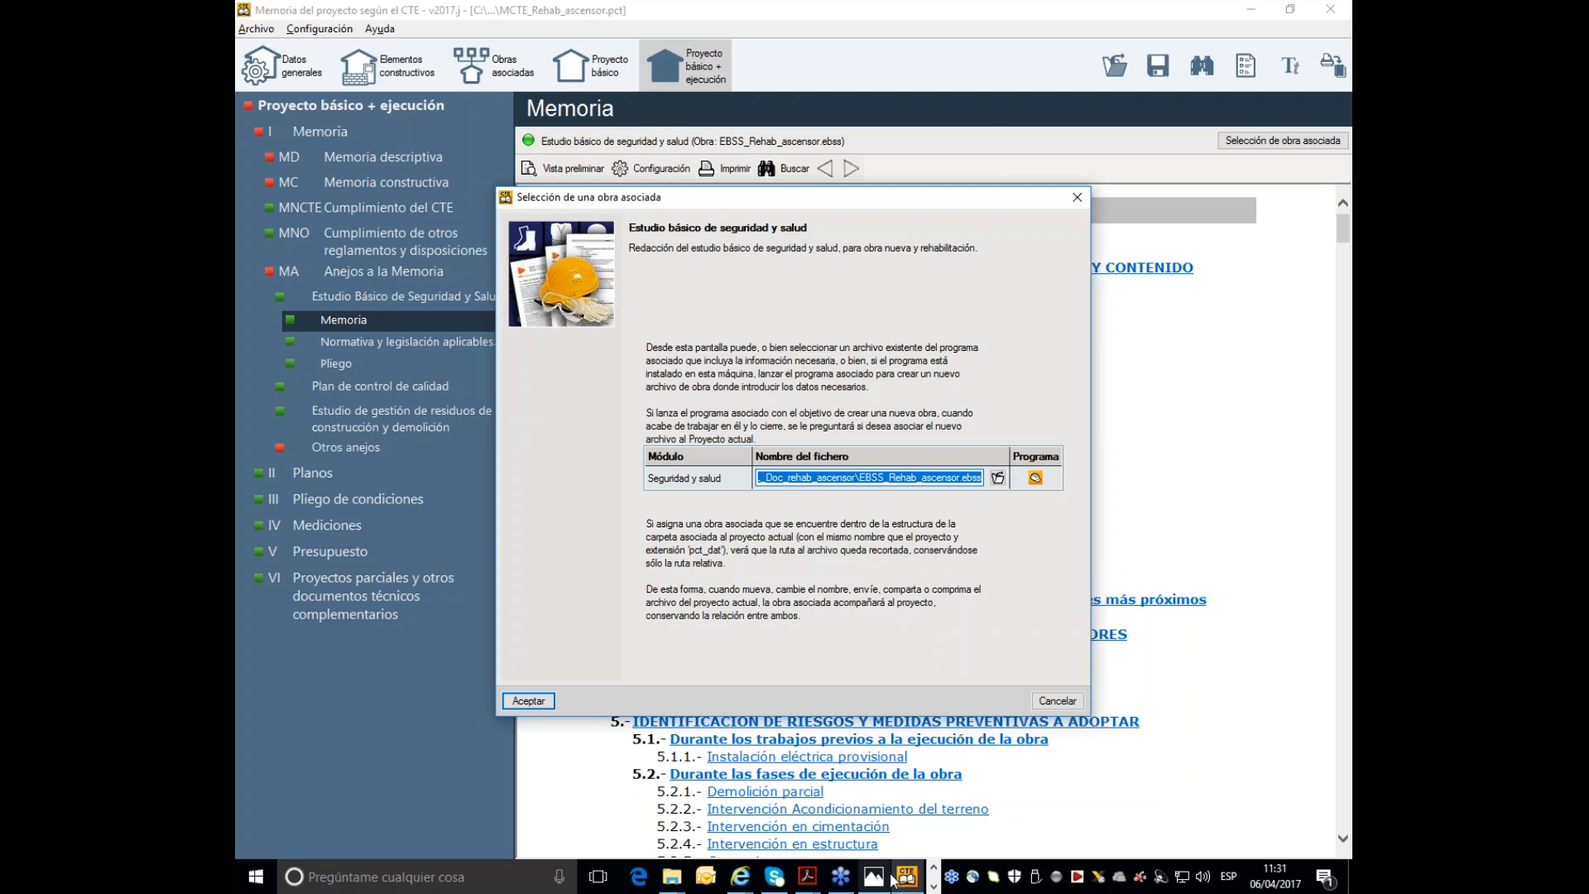
# - Switch to Estudio básico de seguridad y salud, start a new job, close it without saving, and cancel the associated job selection
pyautogui.click(1077, 876)
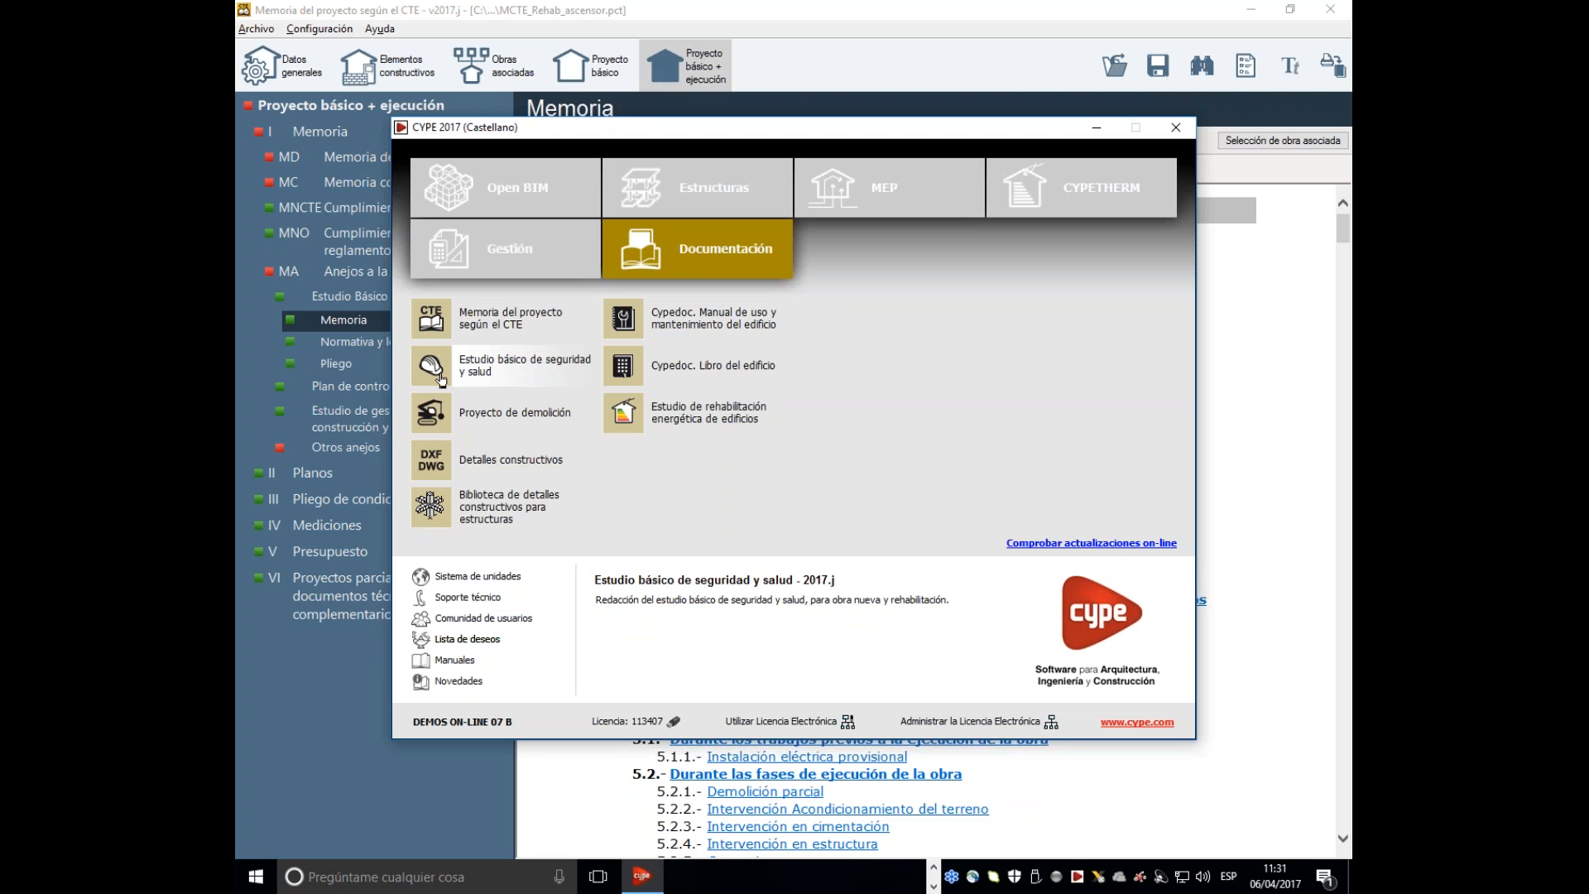
pyautogui.click(495, 369)
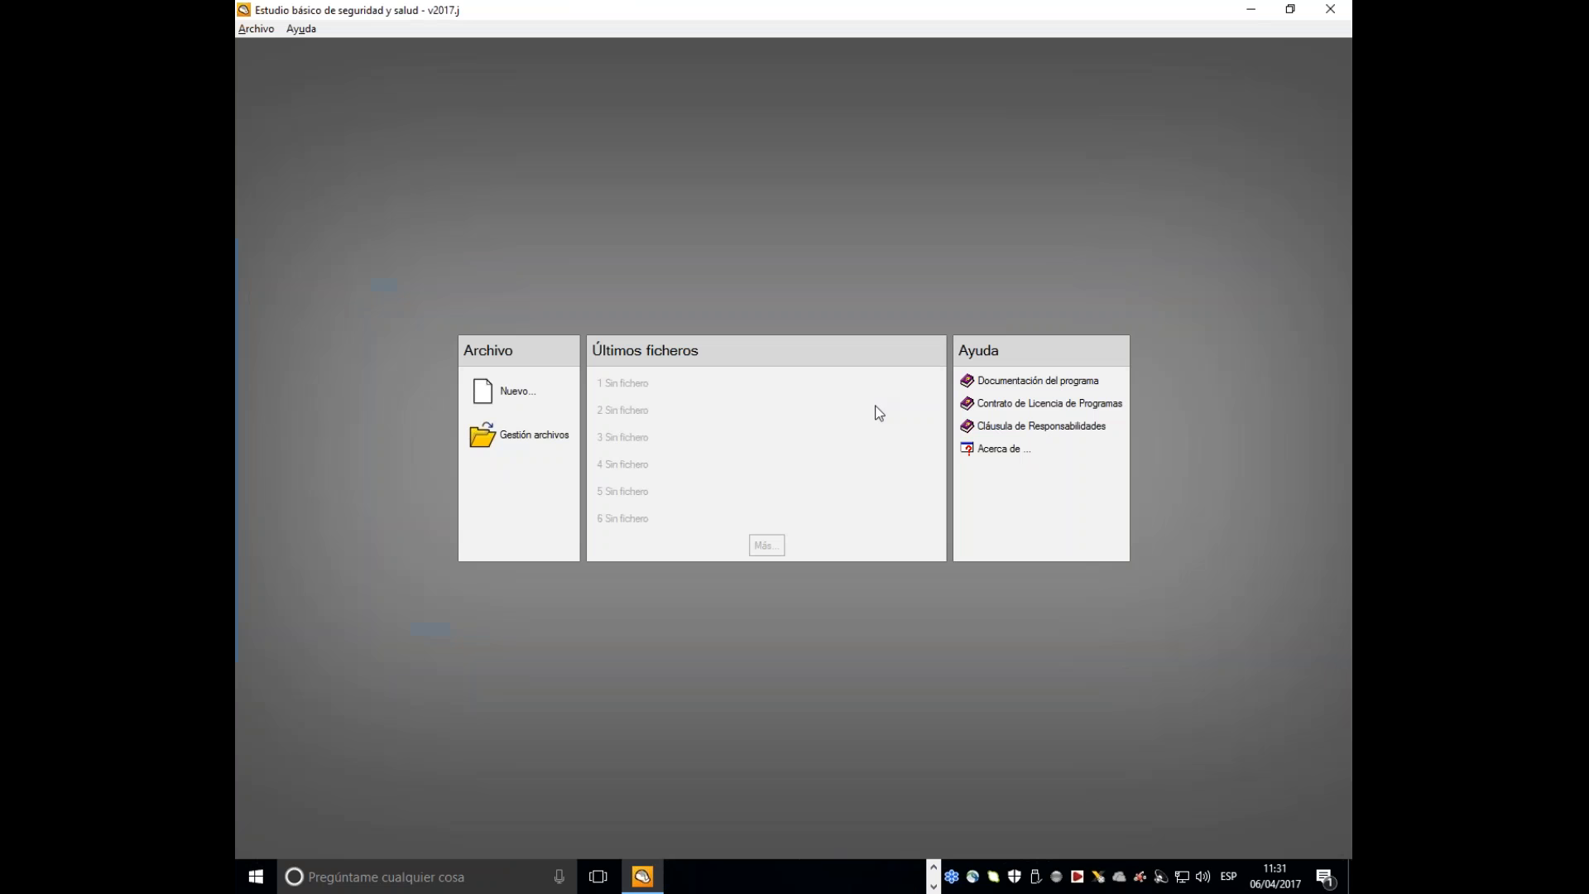
pyautogui.click(525, 395)
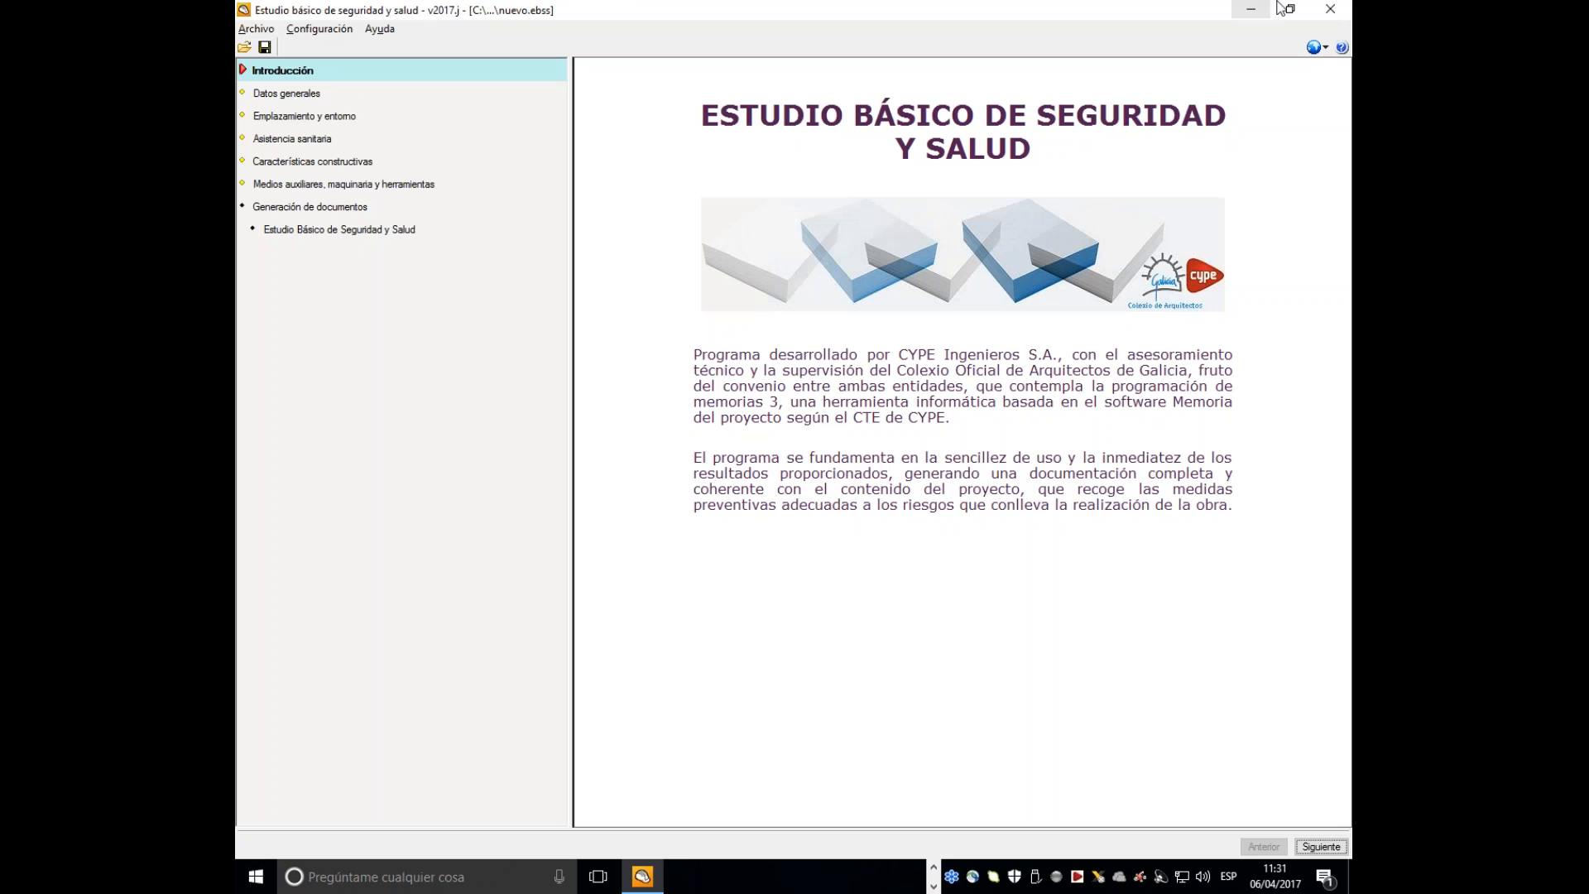
pyautogui.click(1329, 10)
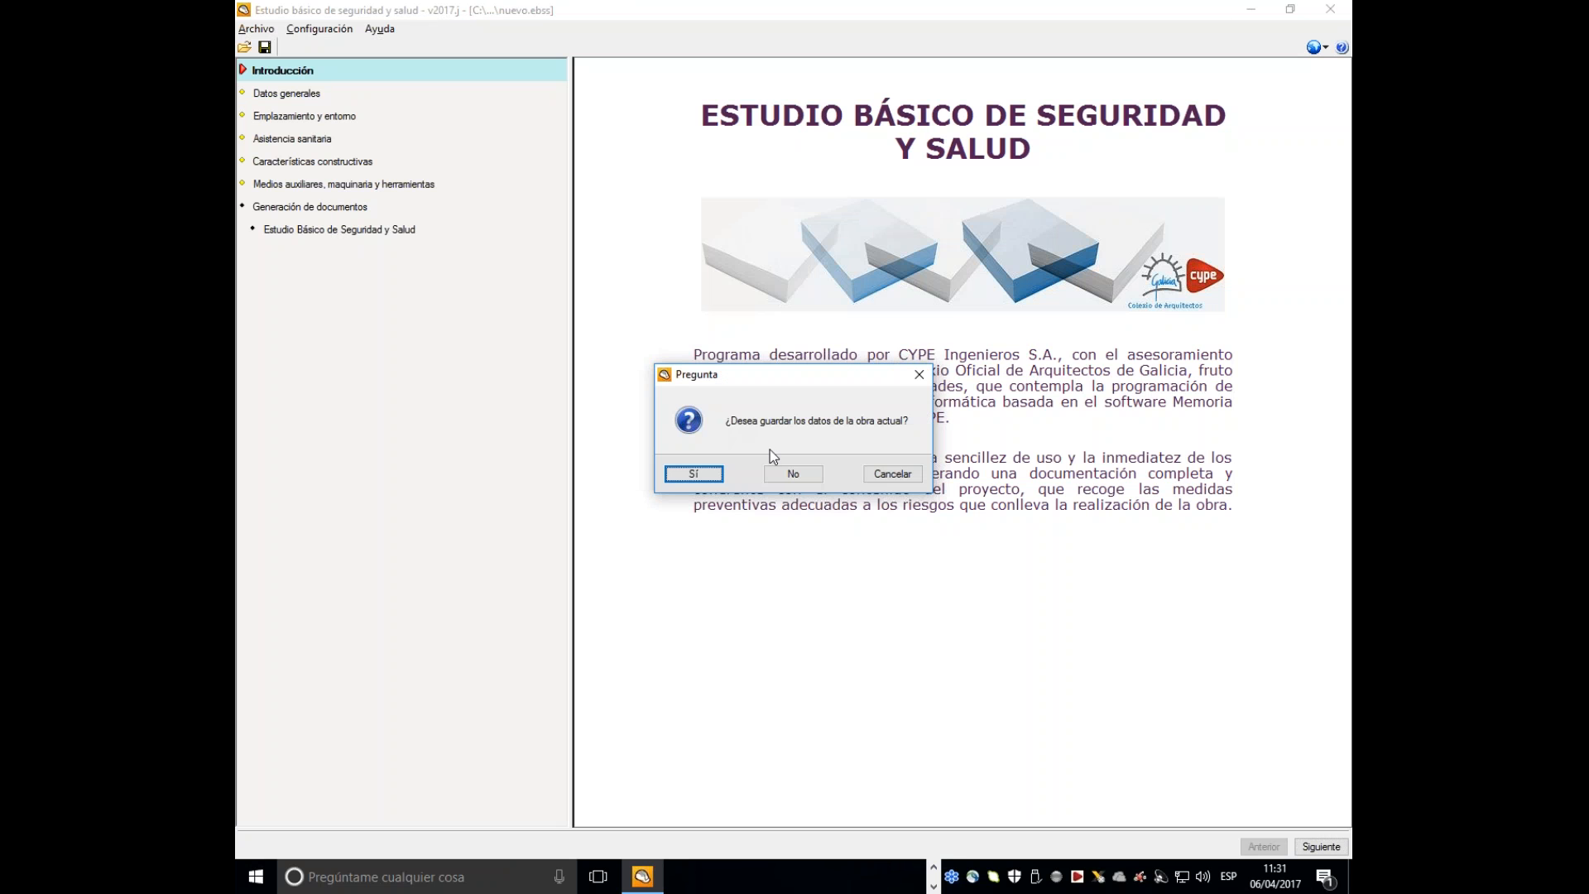
pyautogui.click(791, 473)
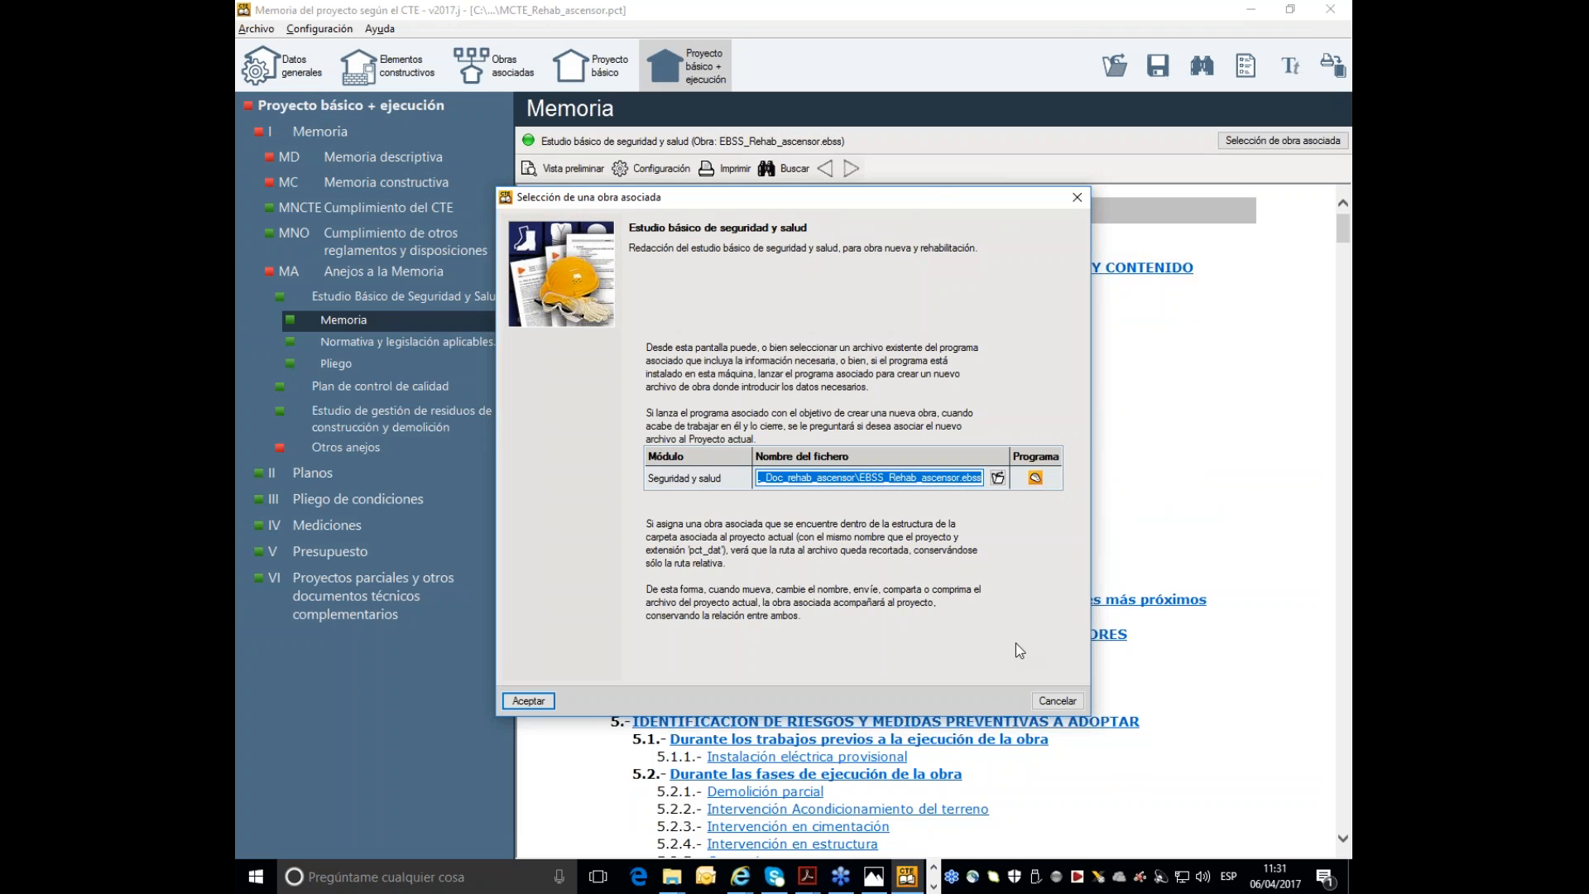
pyautogui.click(1051, 701)
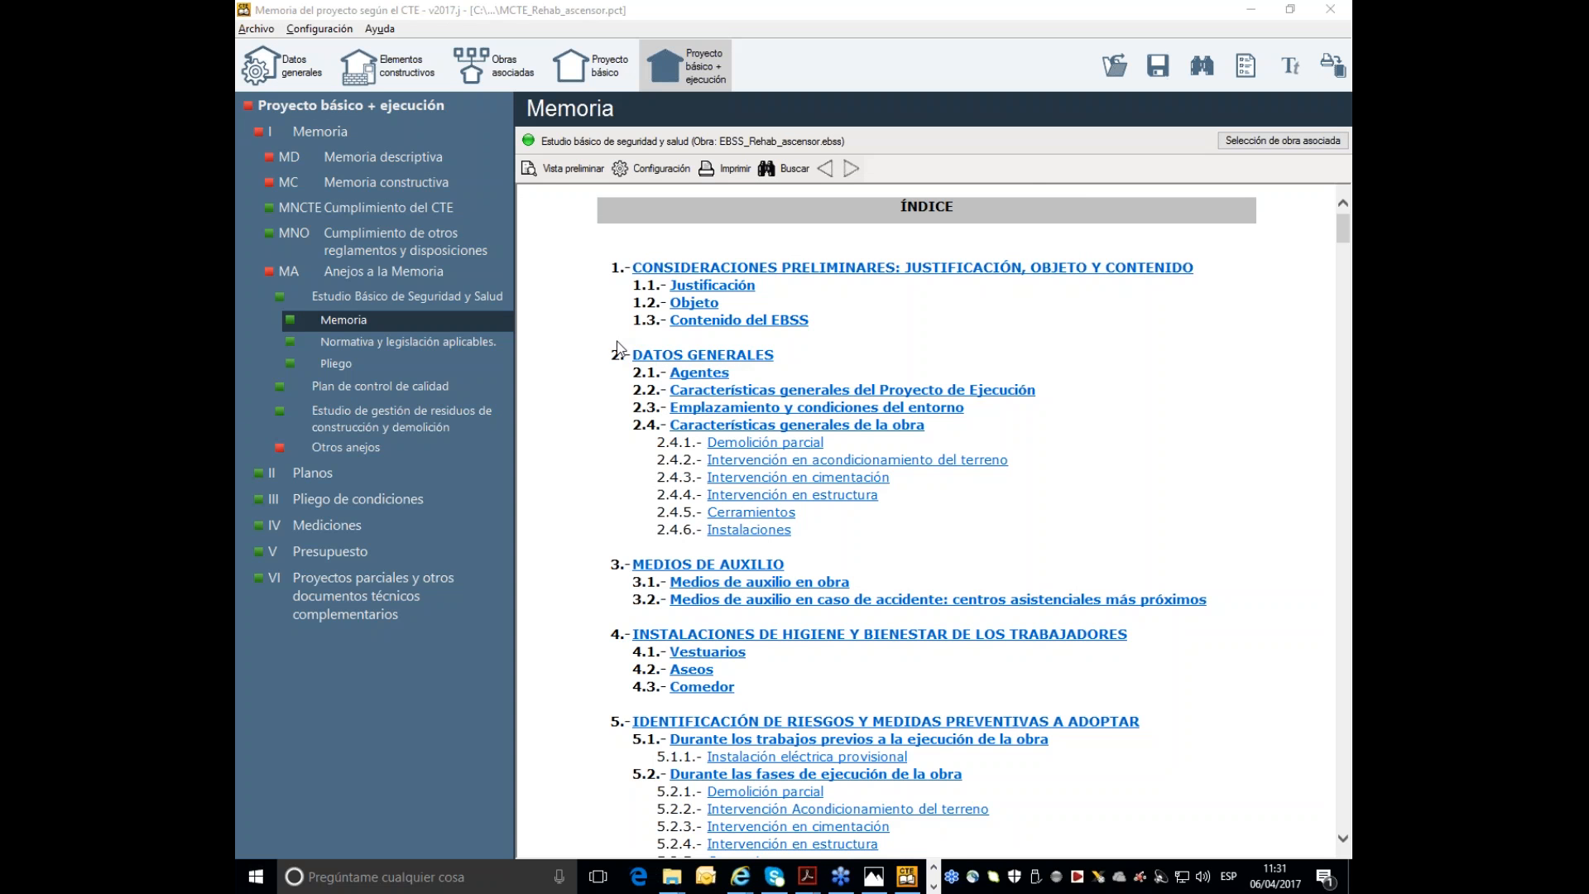
# - Look over sections 2.1 Sustentación del edificio, 2.3 Sistema envolvente and 2.4 Sistema de compartimentación of the Memoria constructiva
pyautogui.click(388, 184)
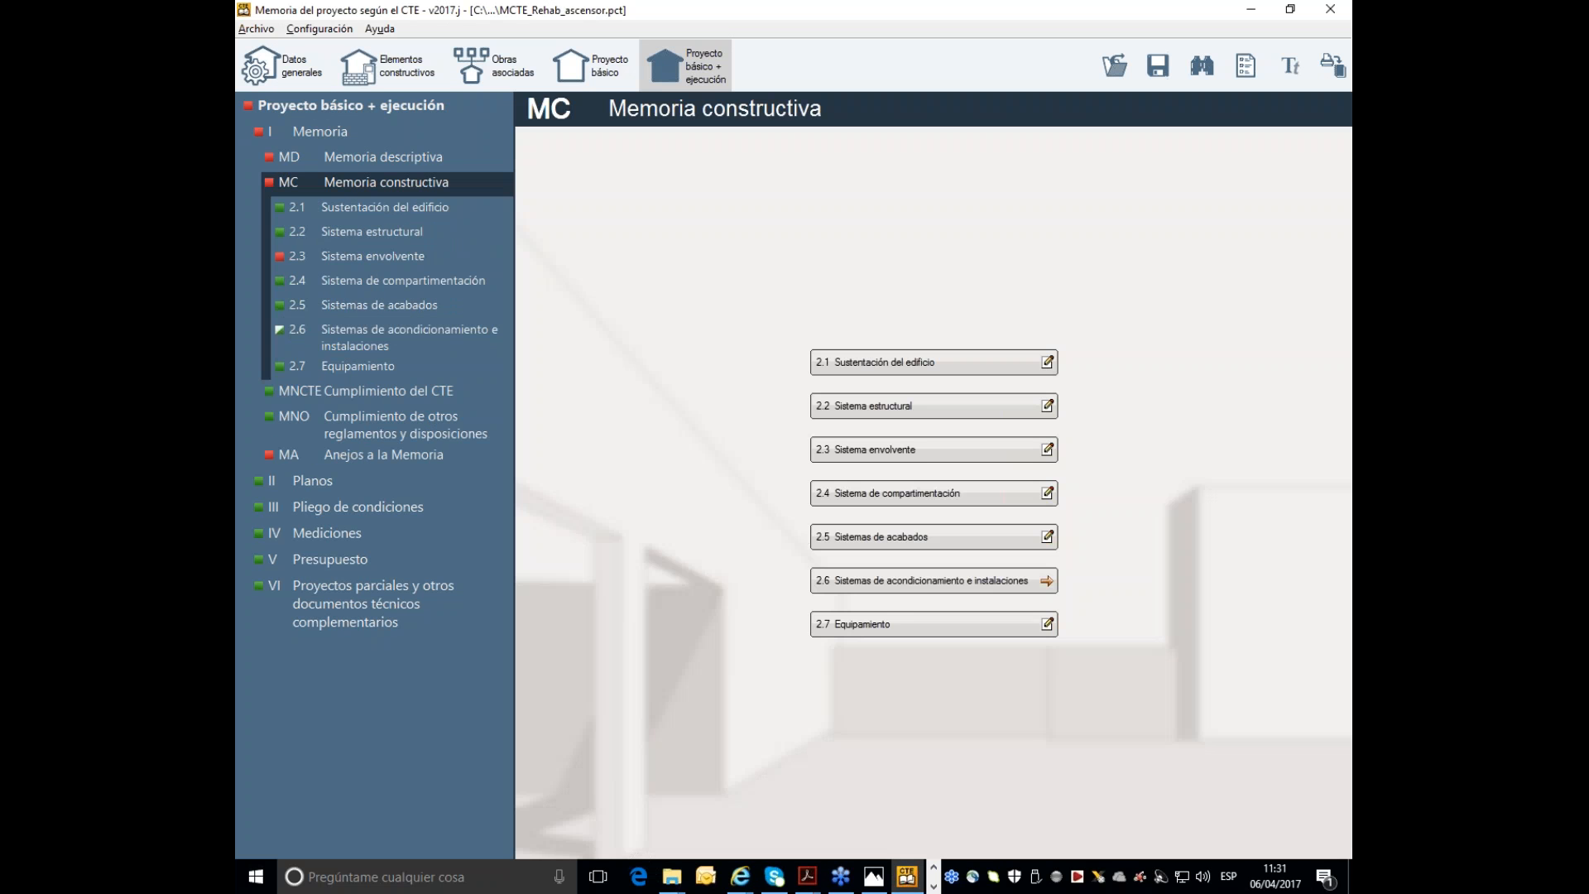
pyautogui.click(384, 208)
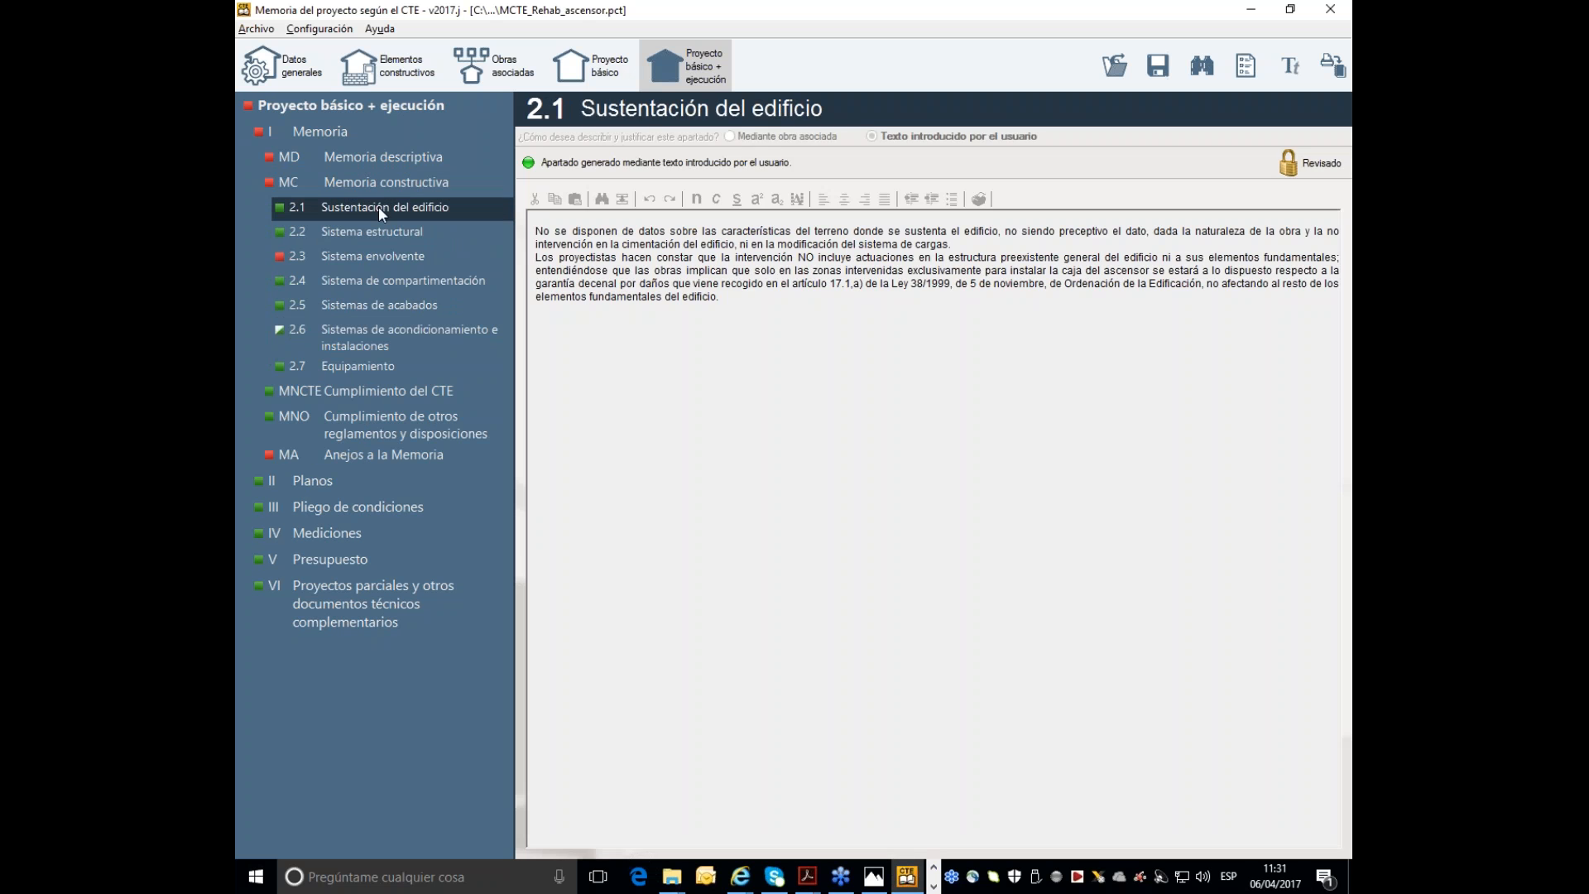
pyautogui.click(385, 182)
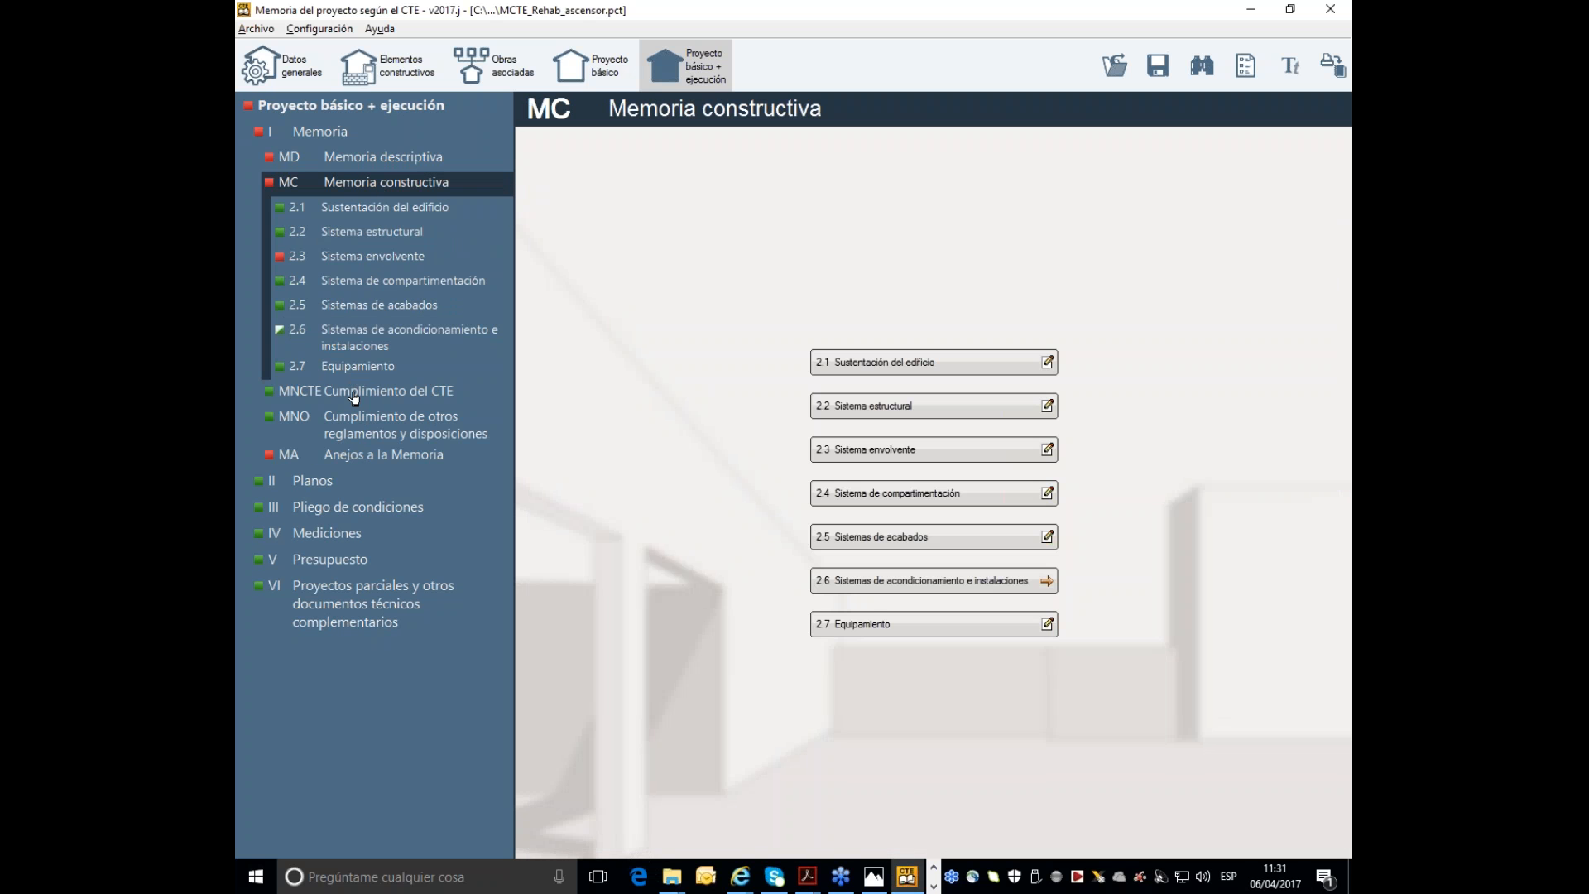
pyautogui.click(358, 258)
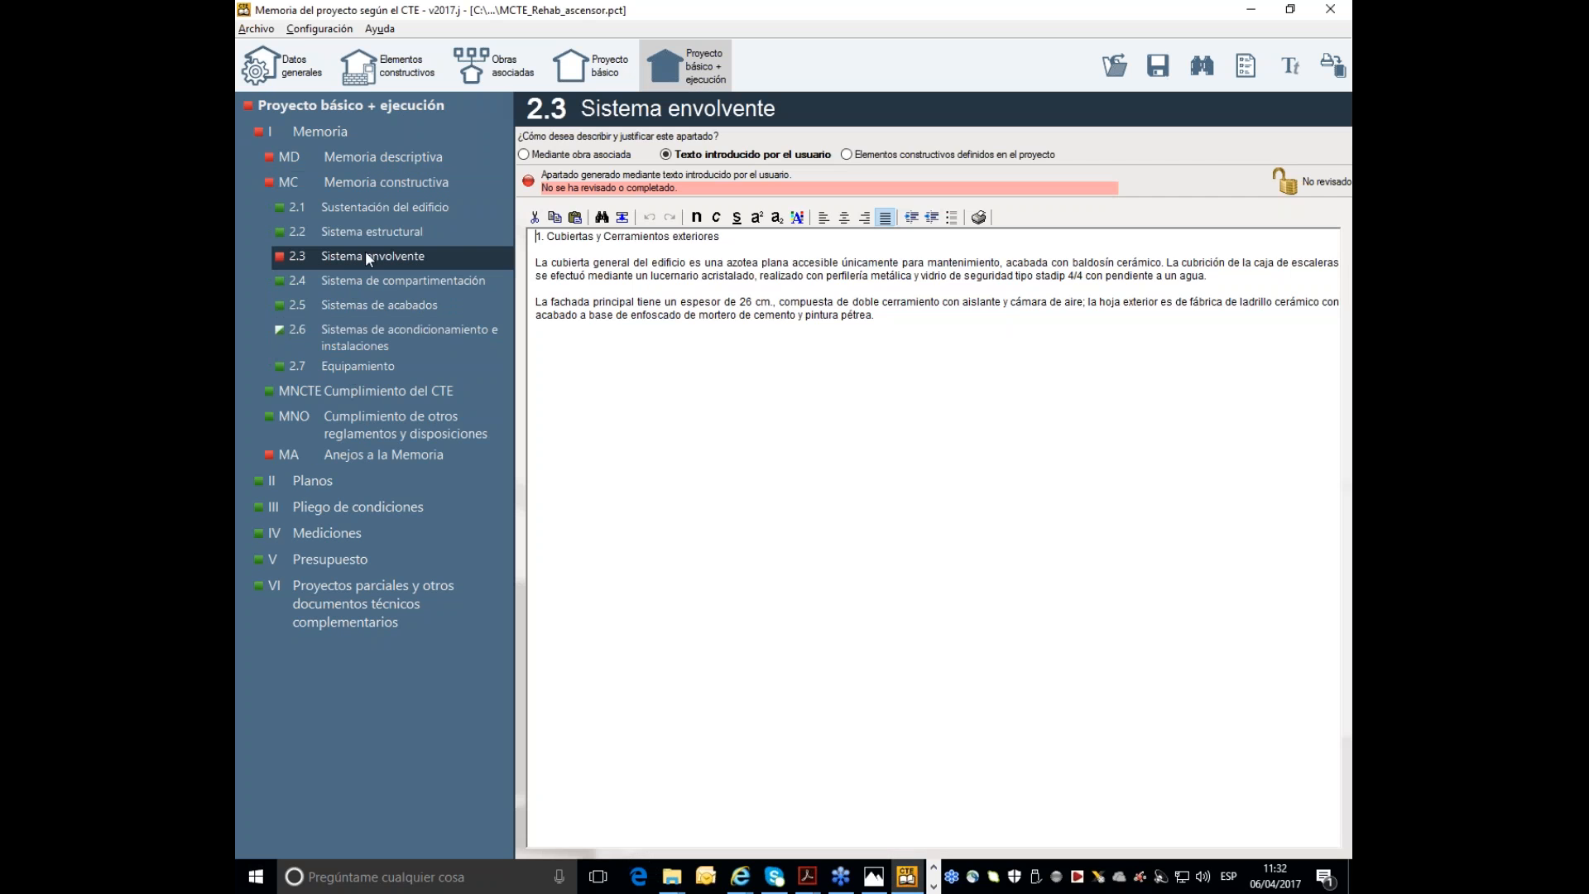
pyautogui.click(385, 286)
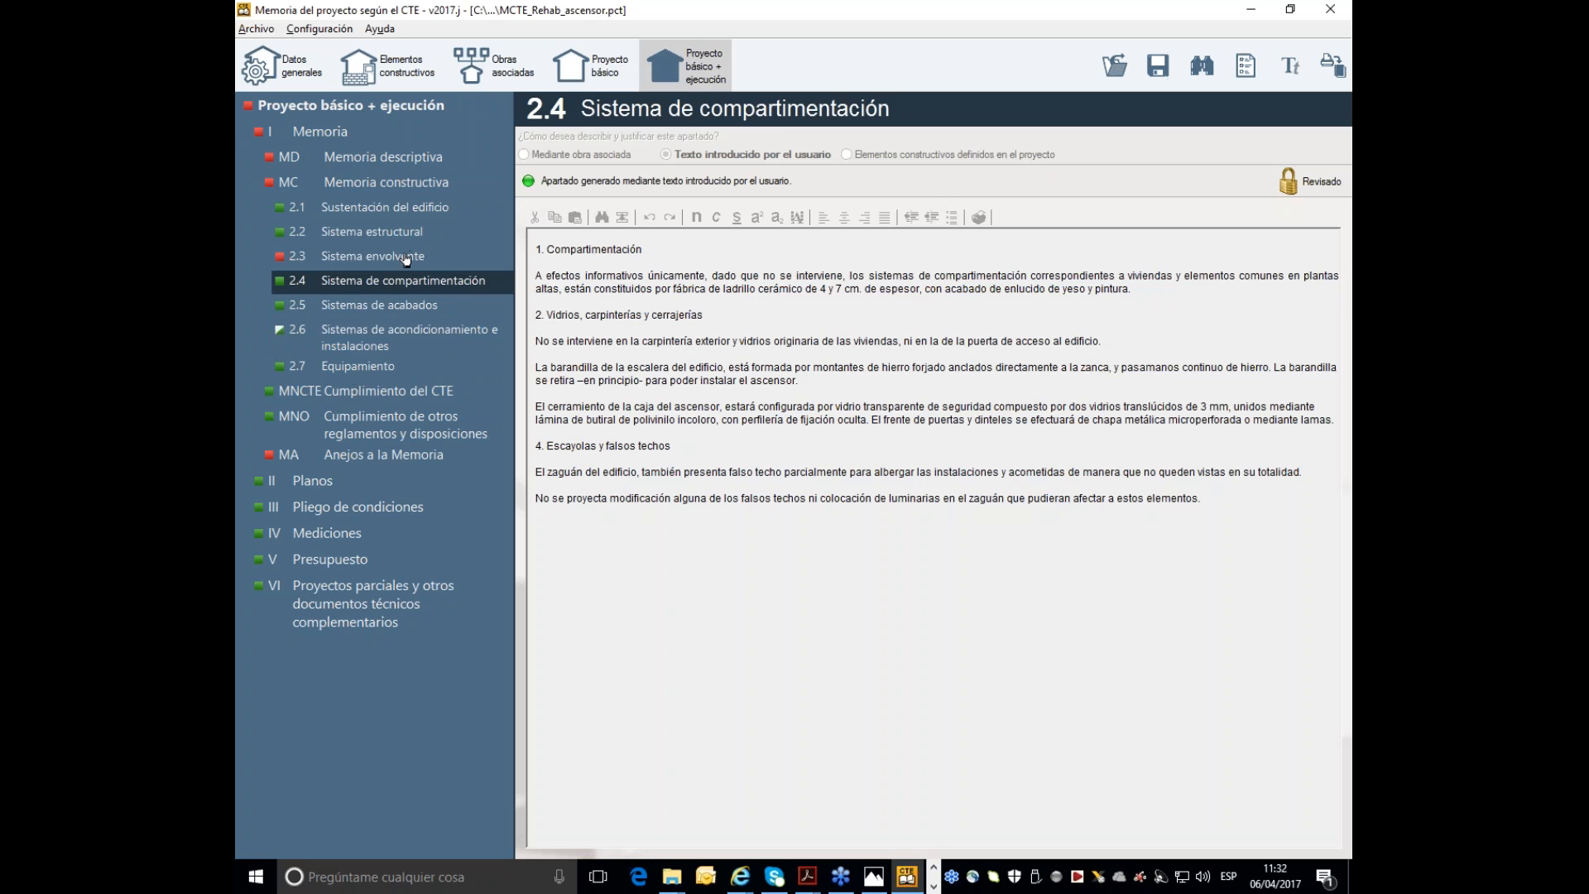
# - Set section 2.3 Sistema envolvente to Mediante obra asociada, view its CYPECAD MEP job selection and close it without choosing a file
pyautogui.click(405, 257)
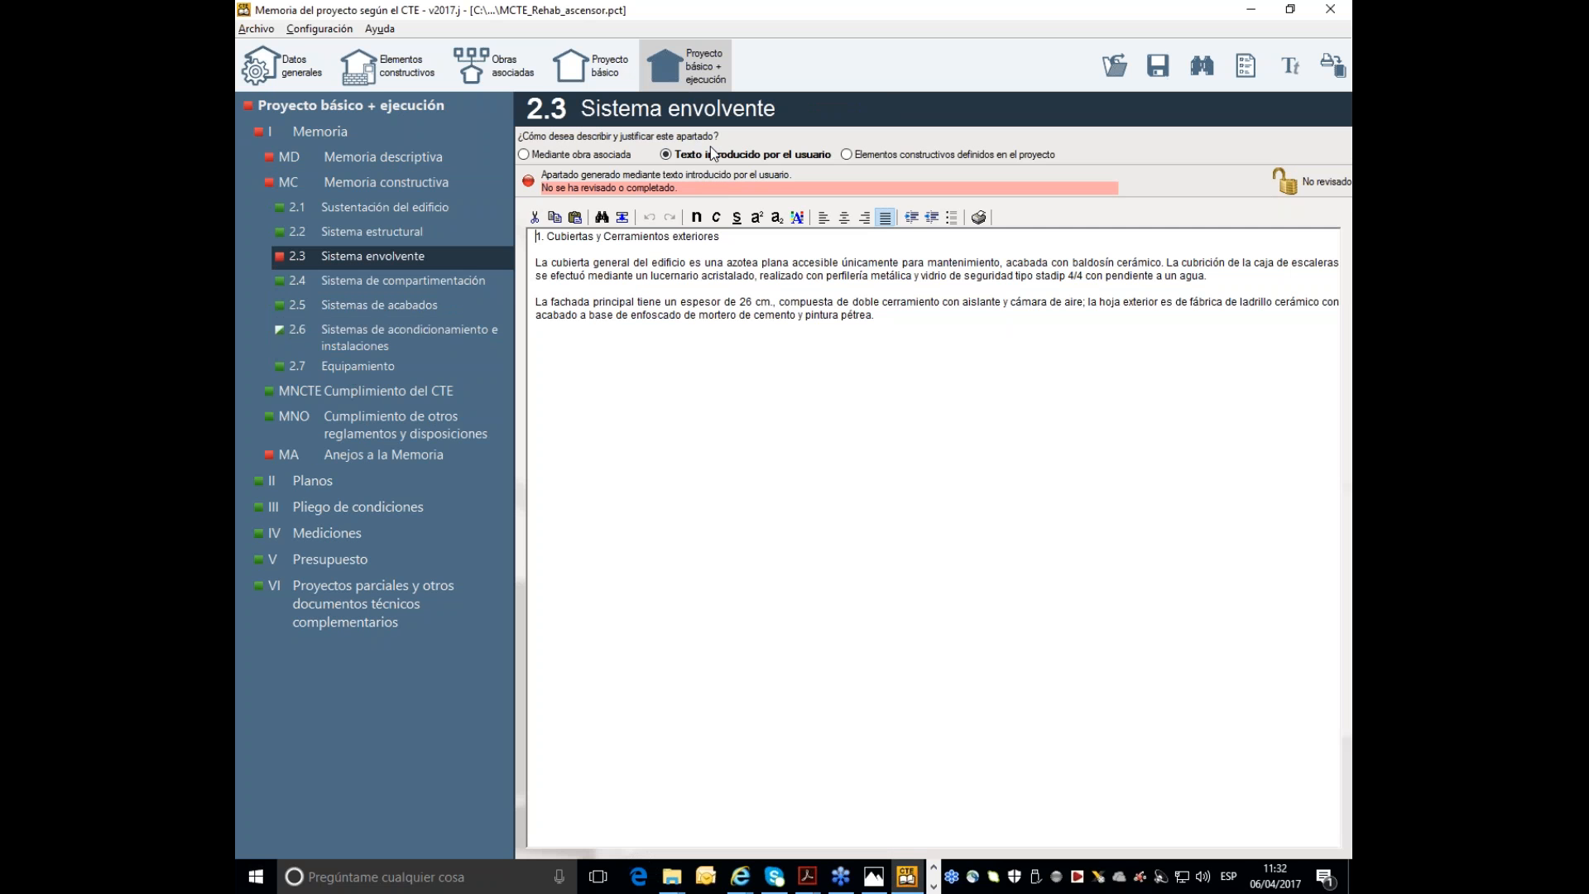
pyautogui.click(583, 155)
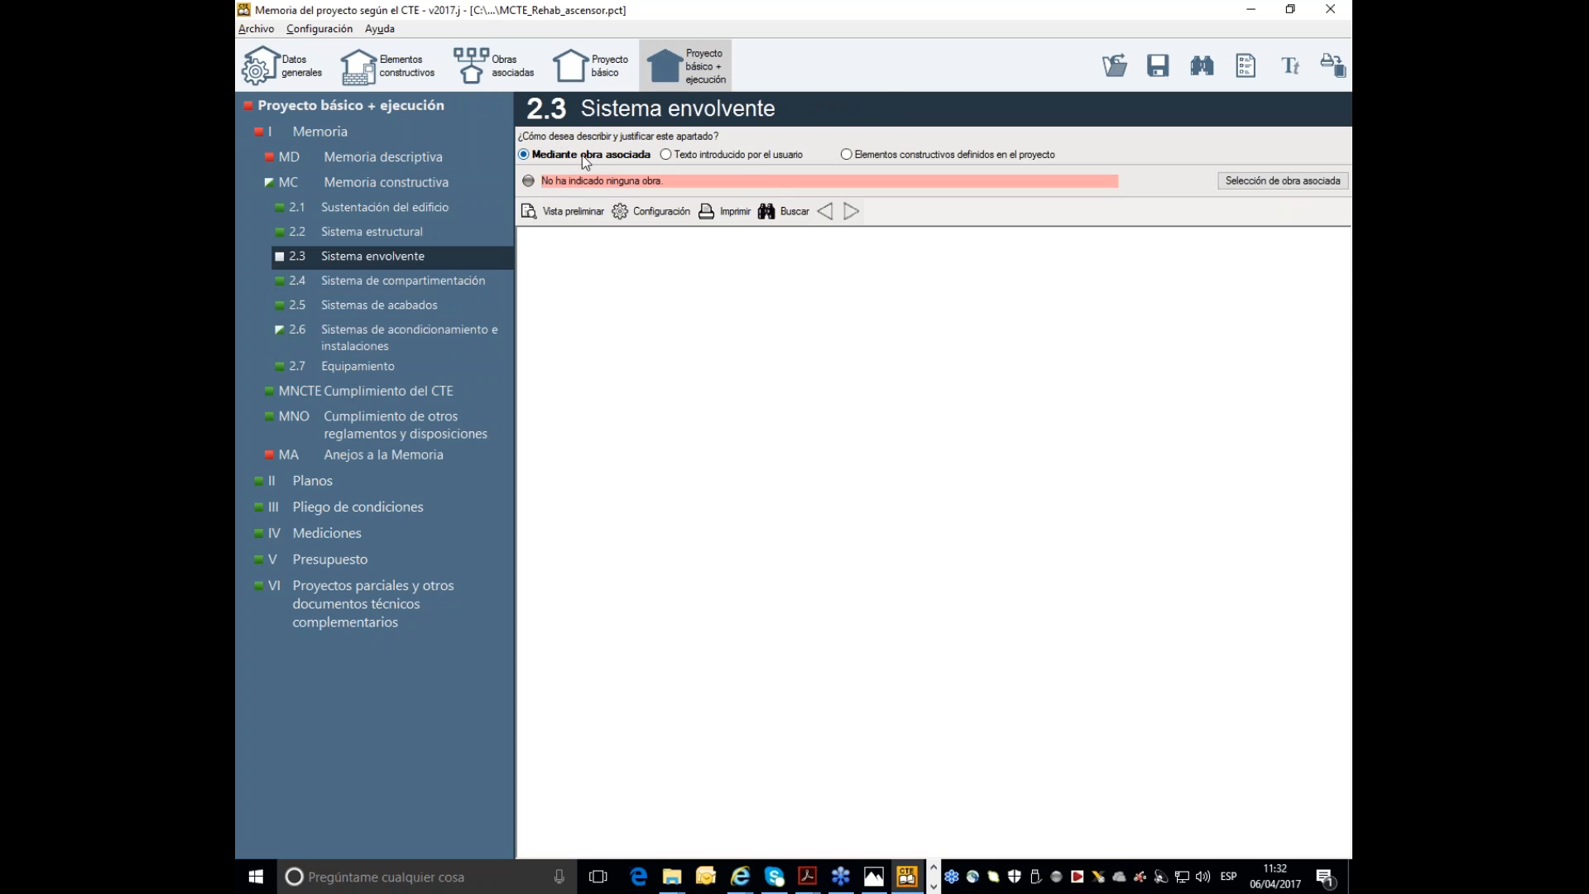
pyautogui.click(1241, 181)
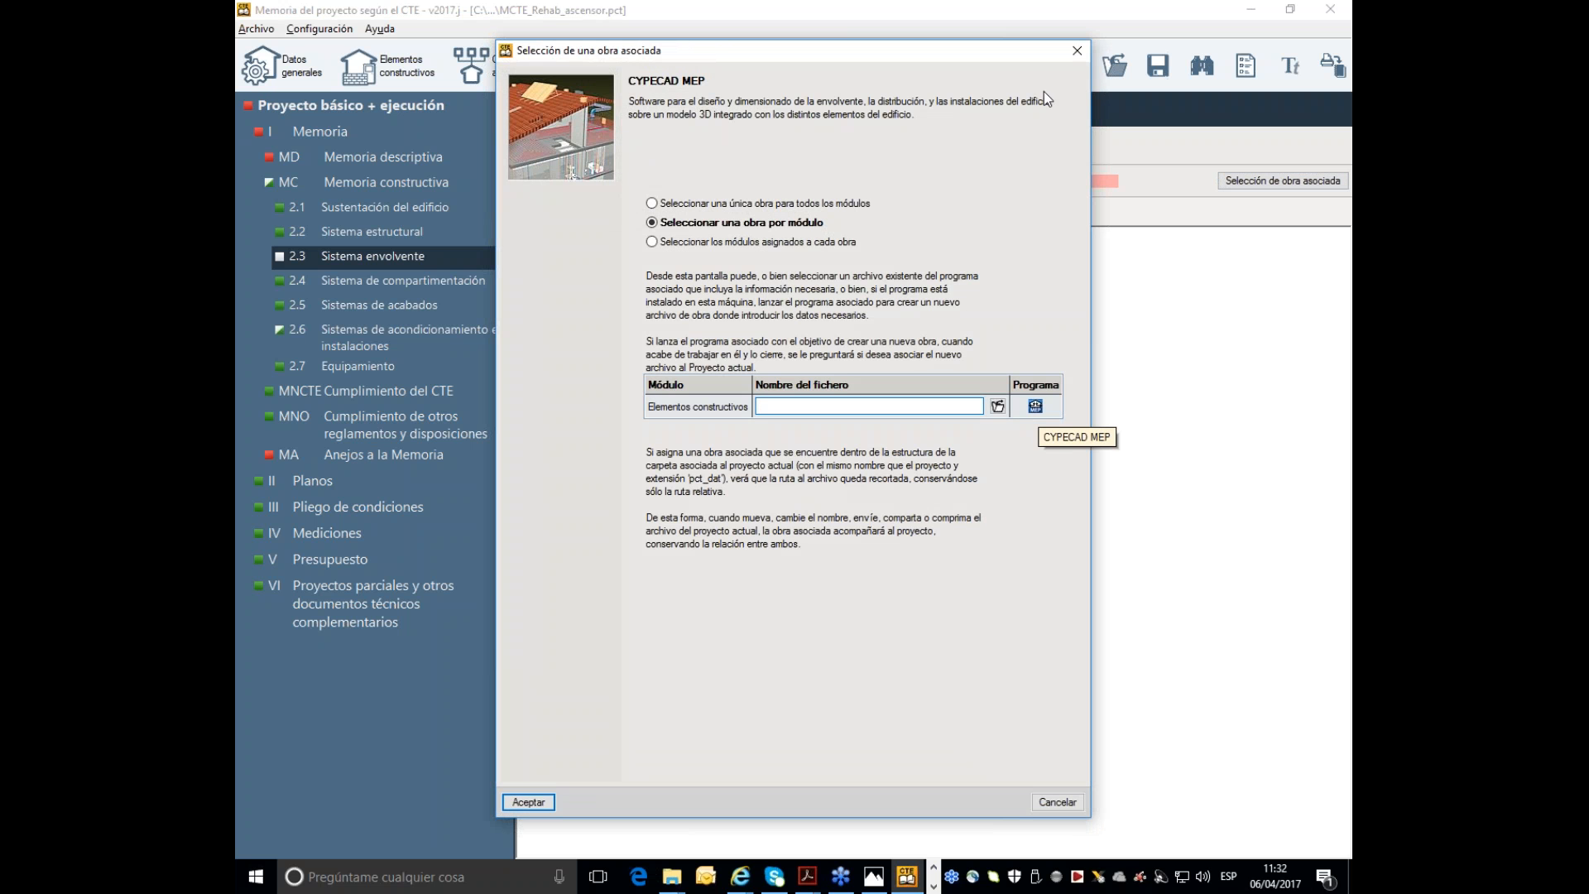
pyautogui.click(1075, 52)
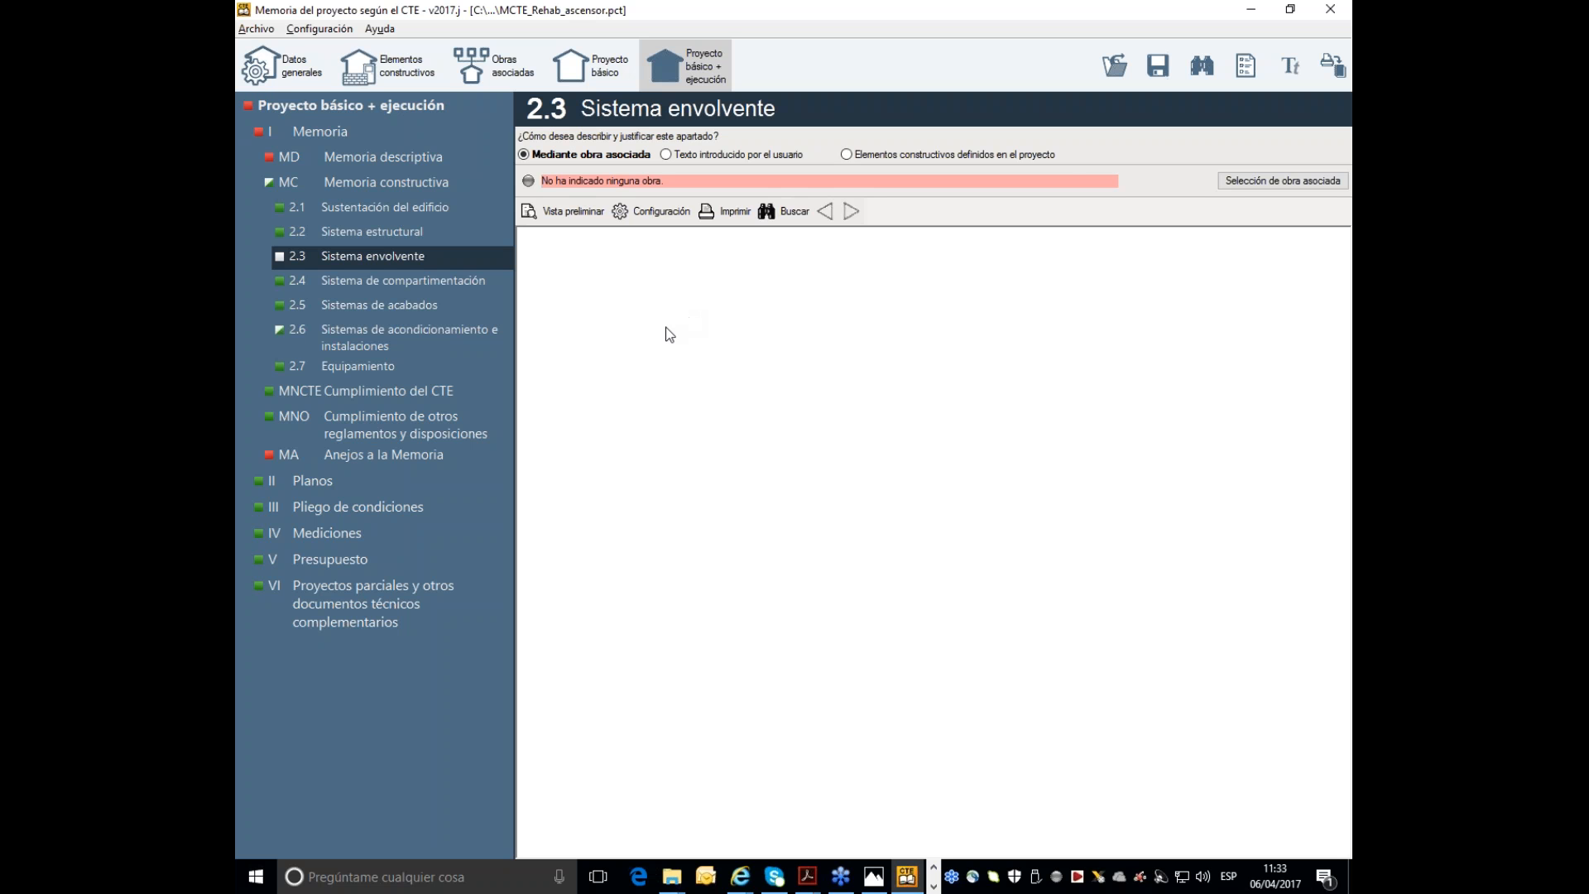
# - Look over the Memoria constructiva overview and its sections 2.2 Sistema estructural and 2.3 Sistema envolvente
pyautogui.click(361, 183)
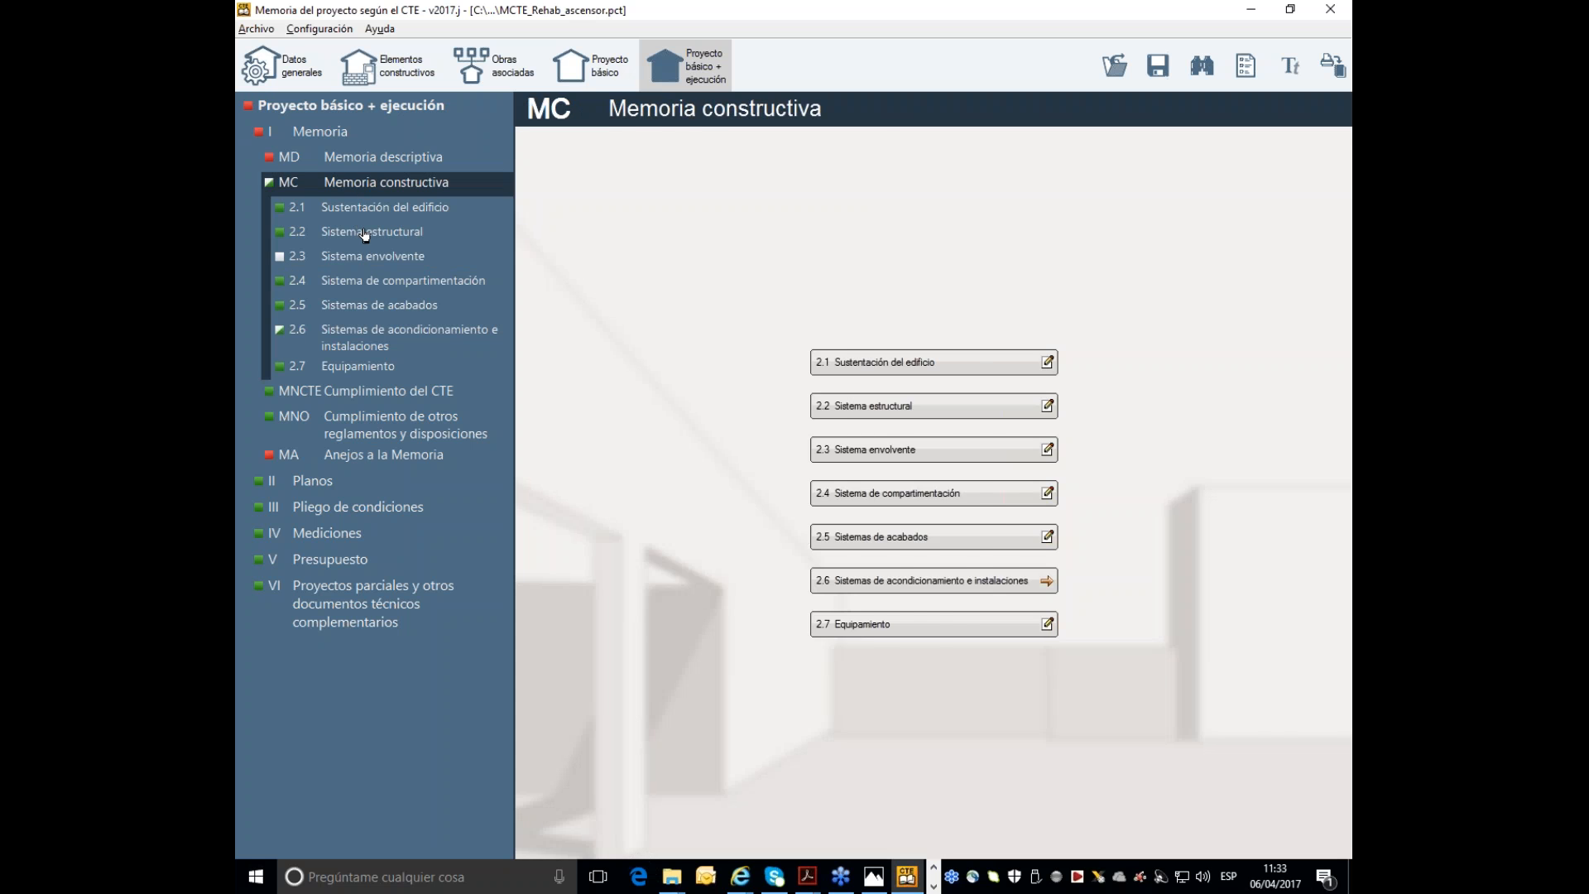
pyautogui.click(364, 232)
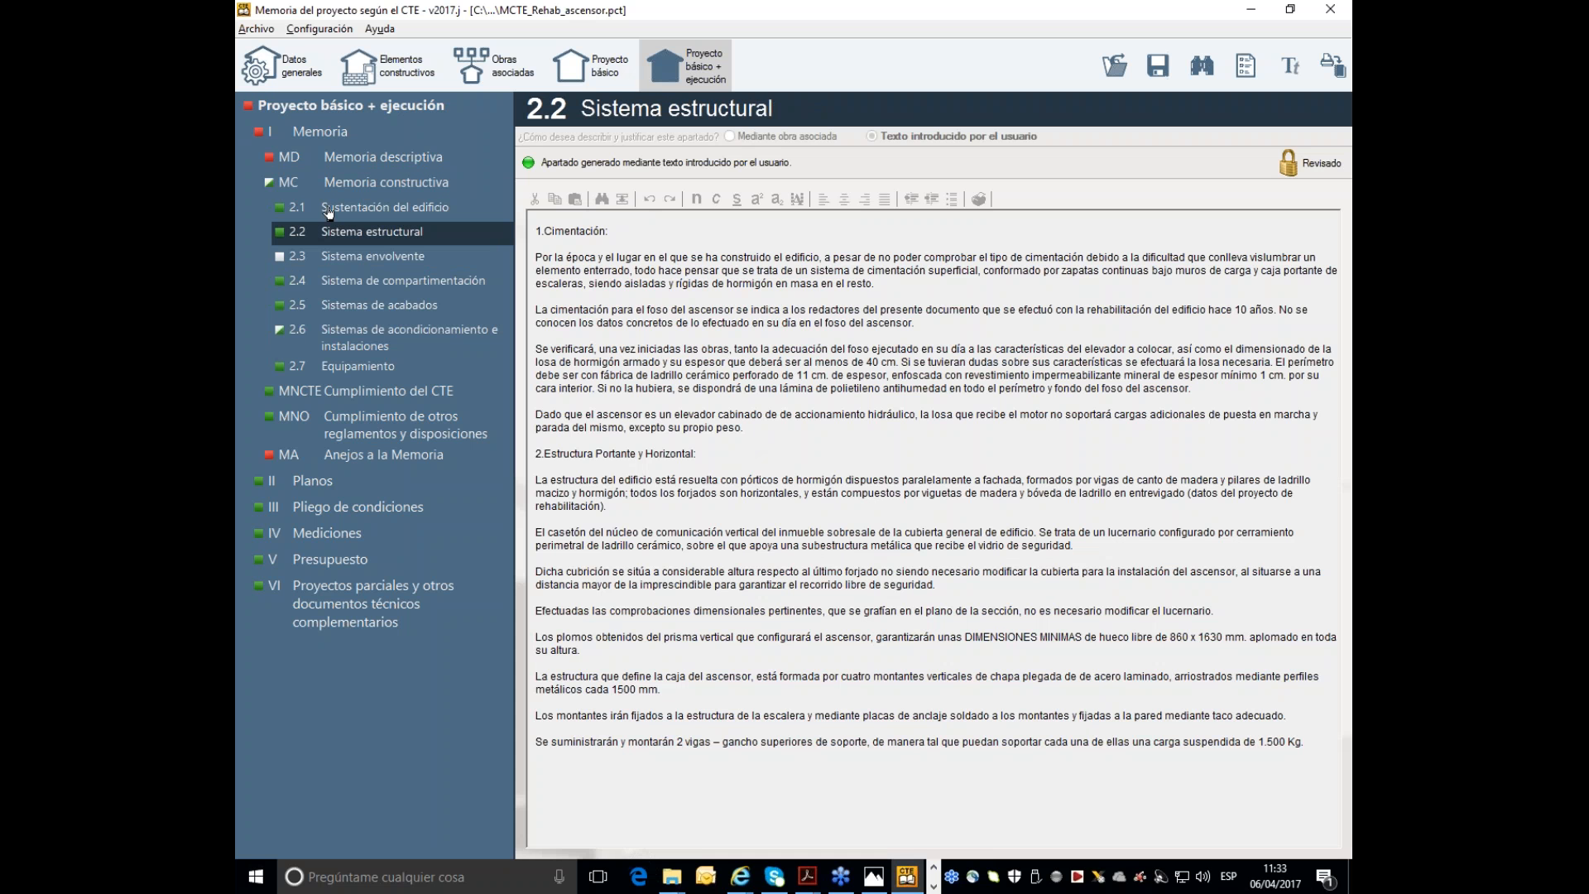
pyautogui.click(460, 256)
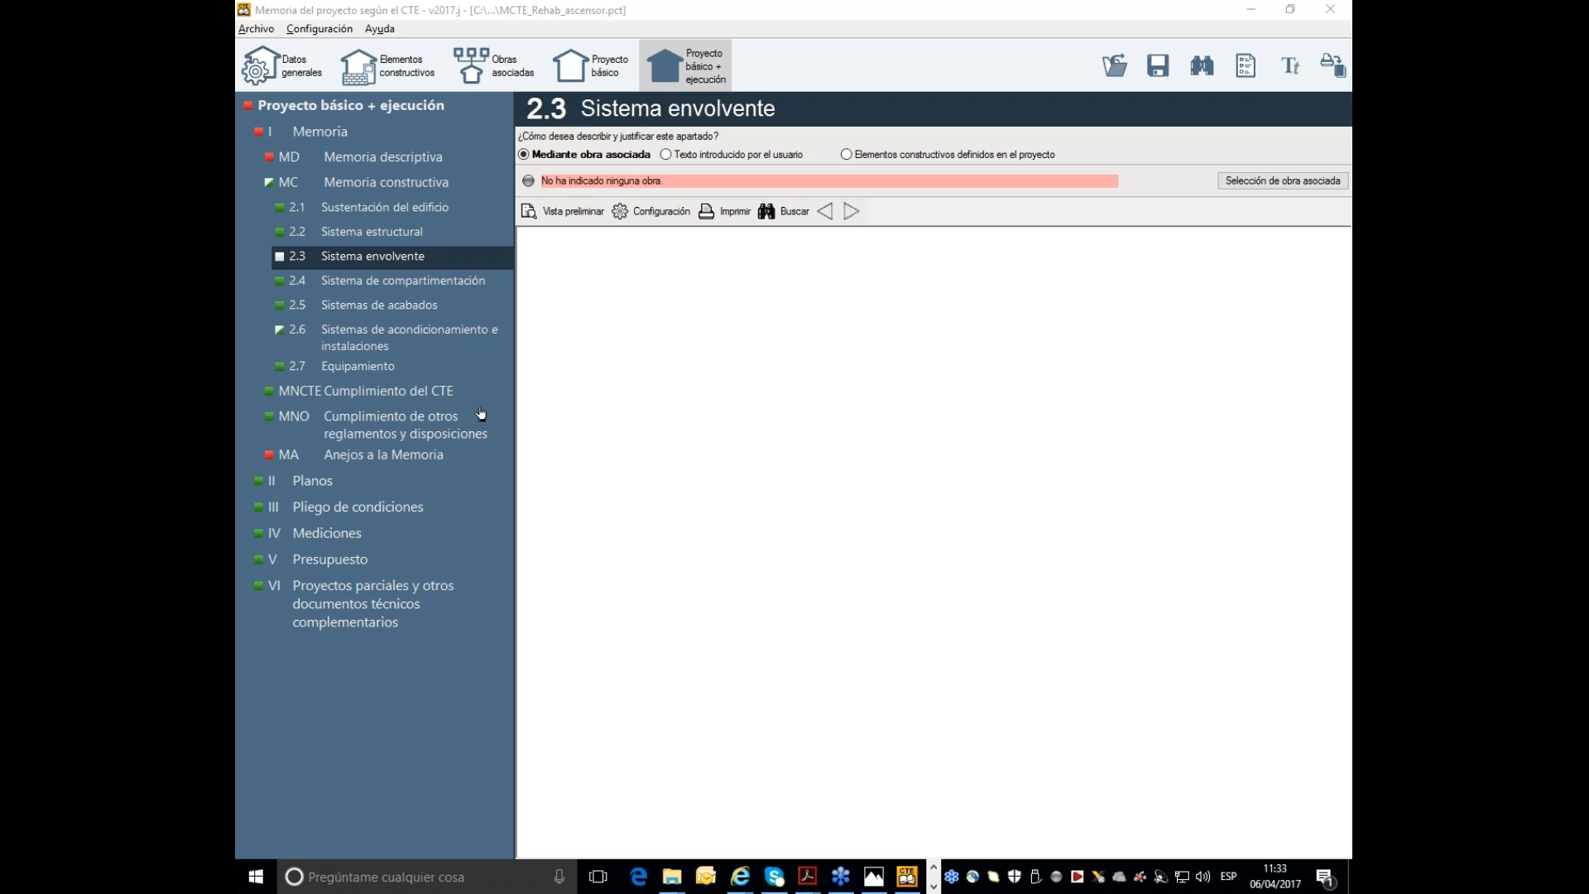
# - In Otros anejos of Anejos a la Memoria, check the document types offered for a new attachment and cancel without adding one
pyautogui.click(354, 457)
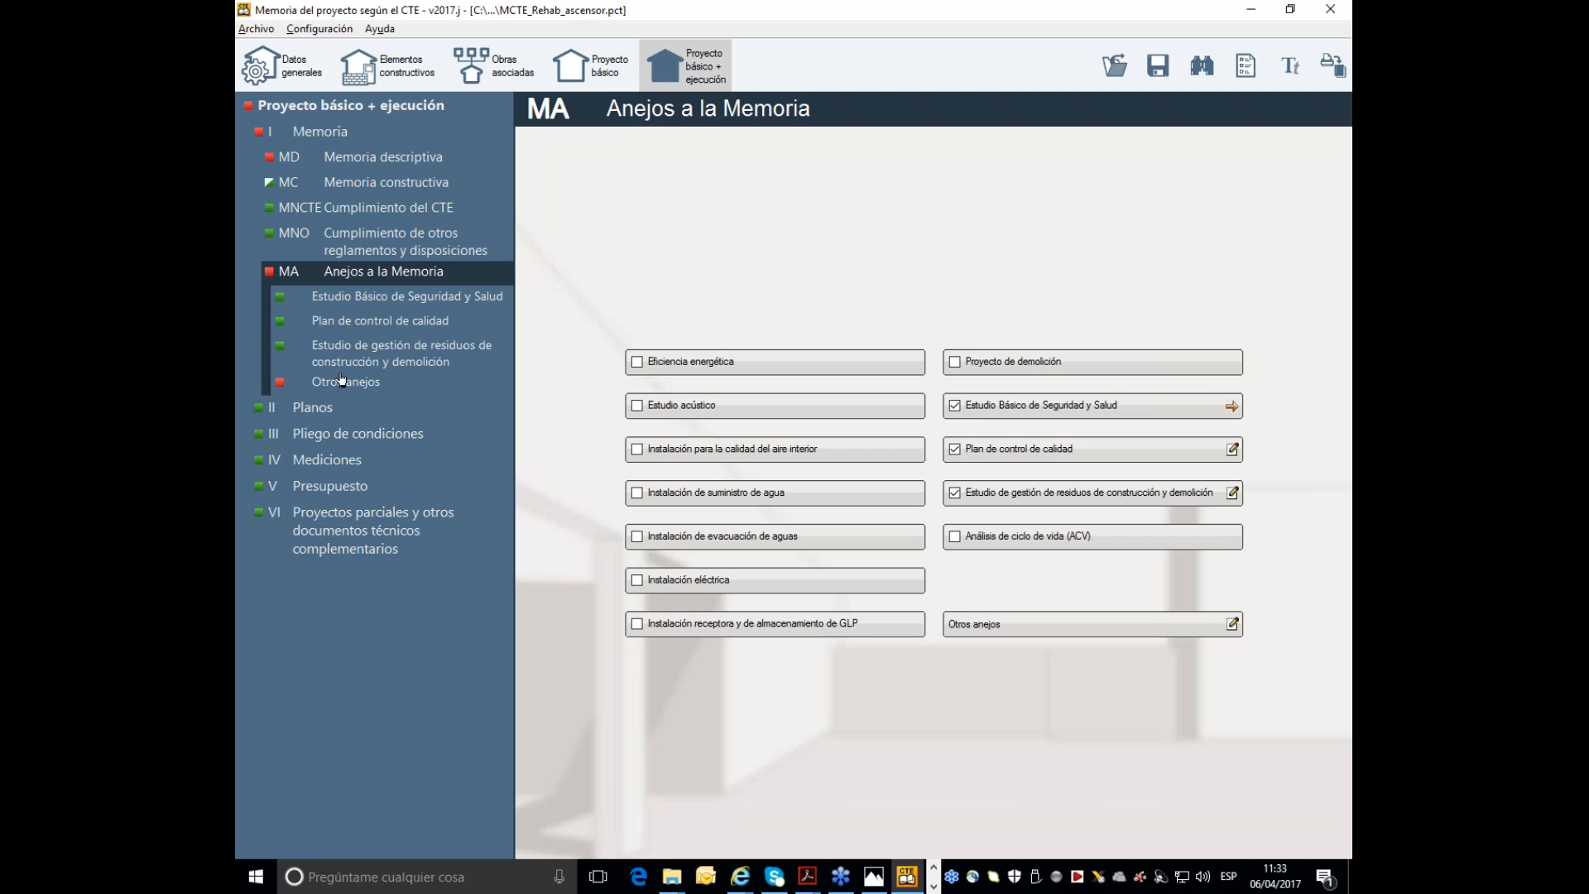
pyautogui.click(343, 382)
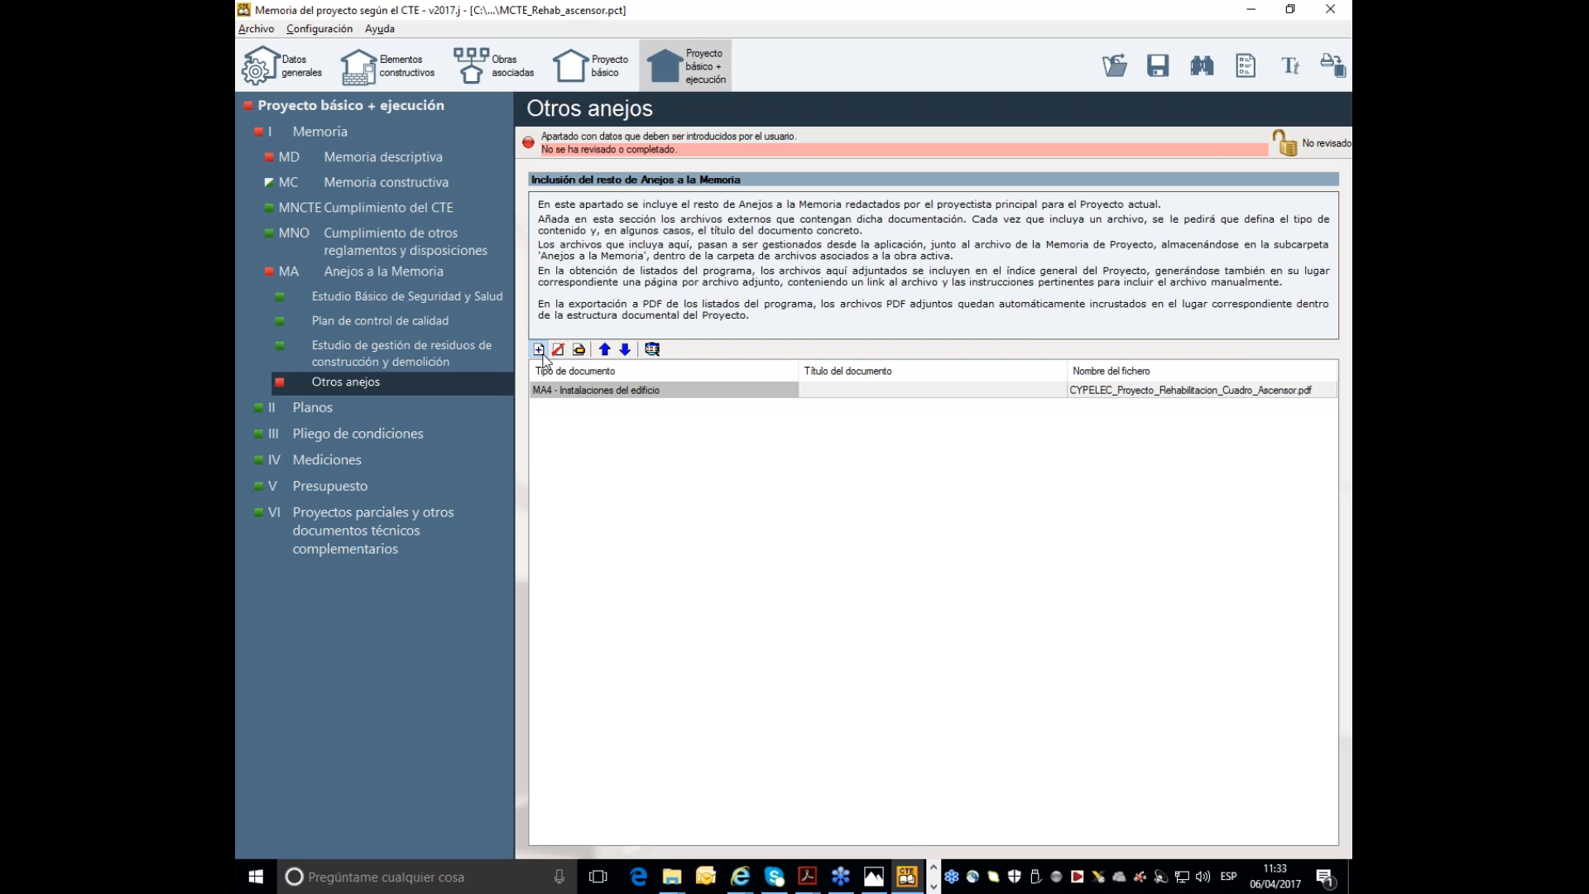
pyautogui.click(538, 349)
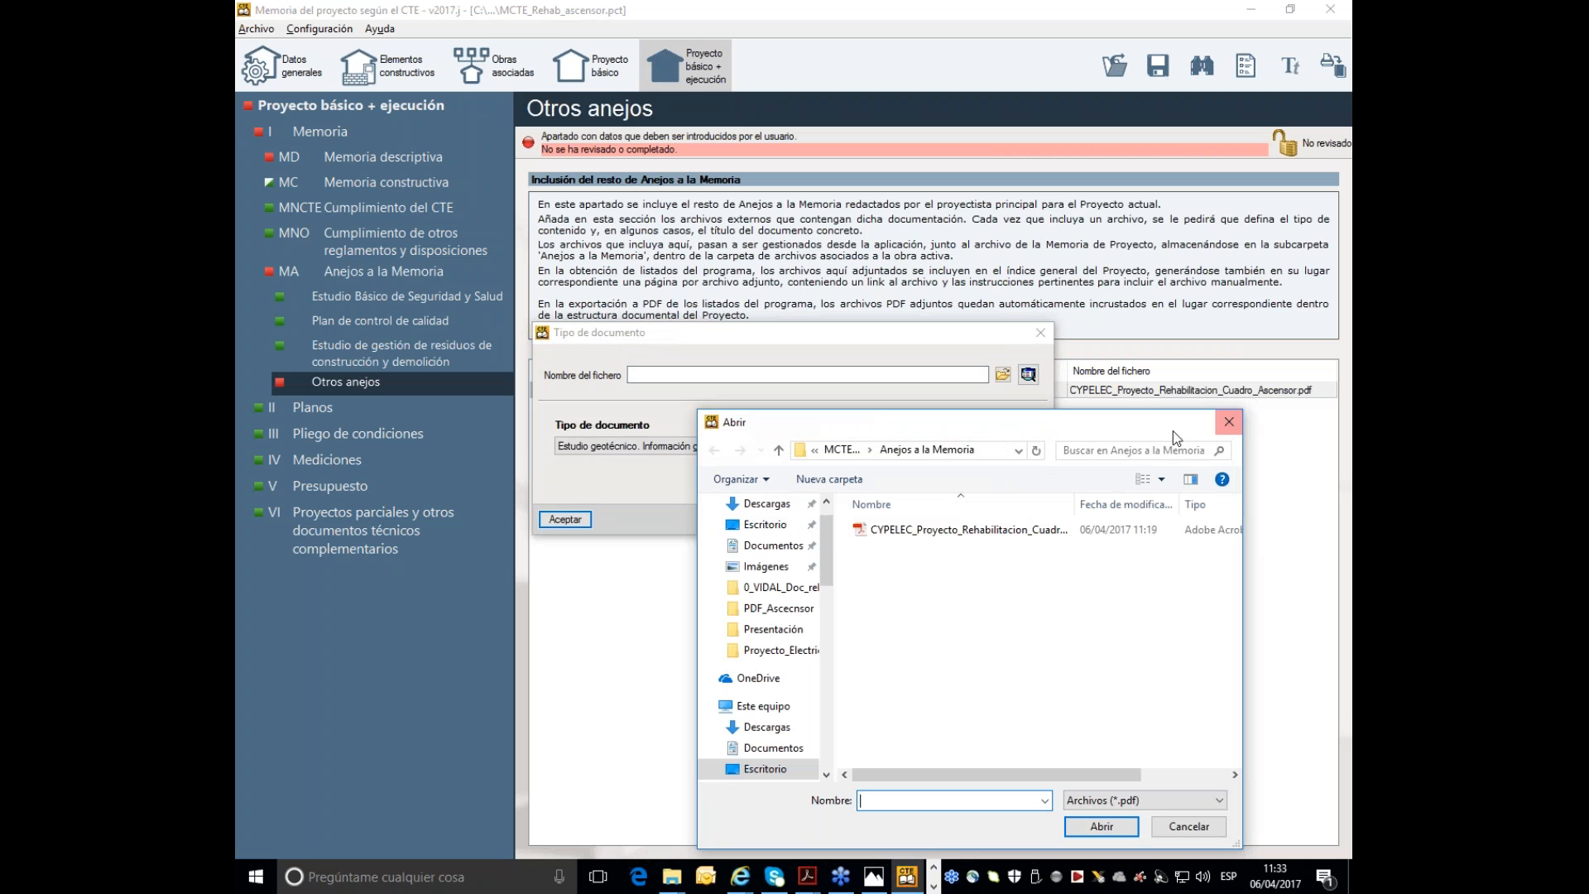
pyautogui.click(1222, 427)
pyautogui.click(1018, 445)
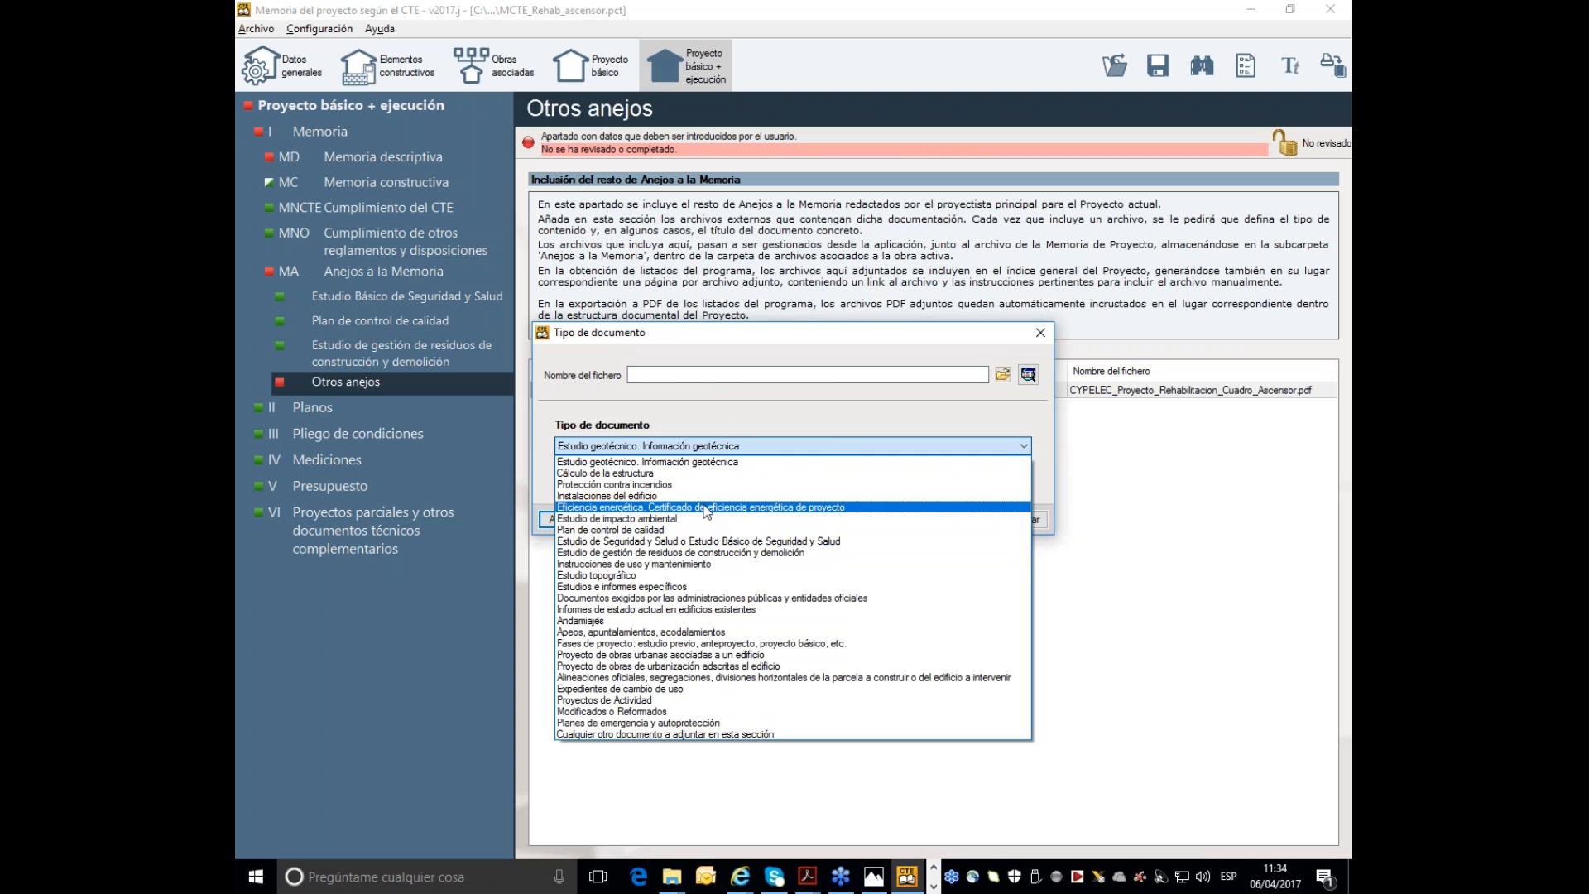
pyautogui.click(660, 380)
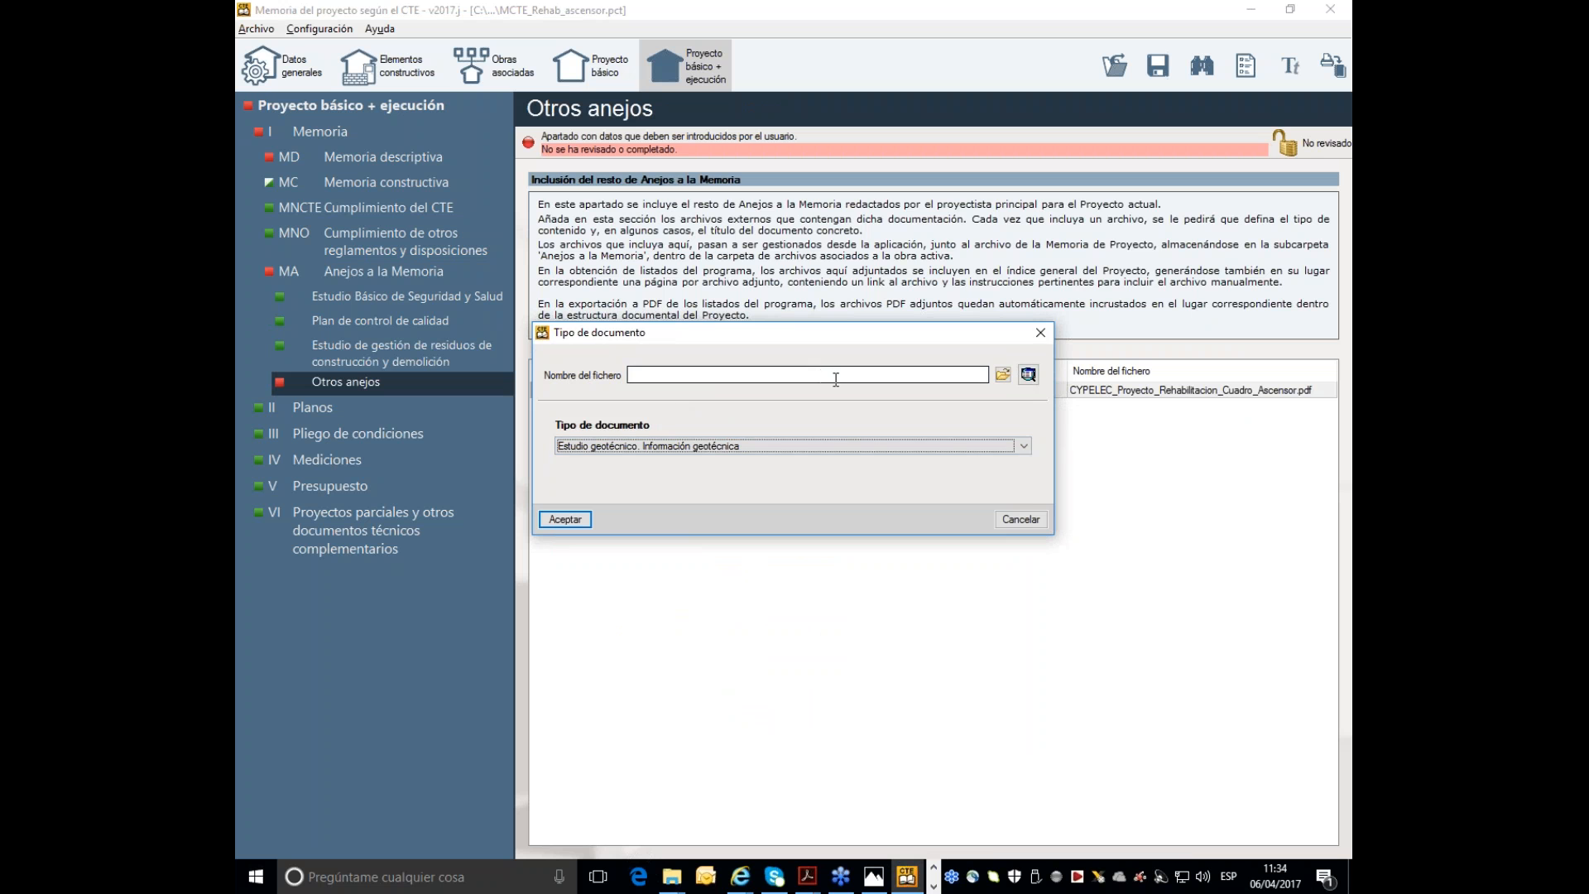
pyautogui.click(1028, 516)
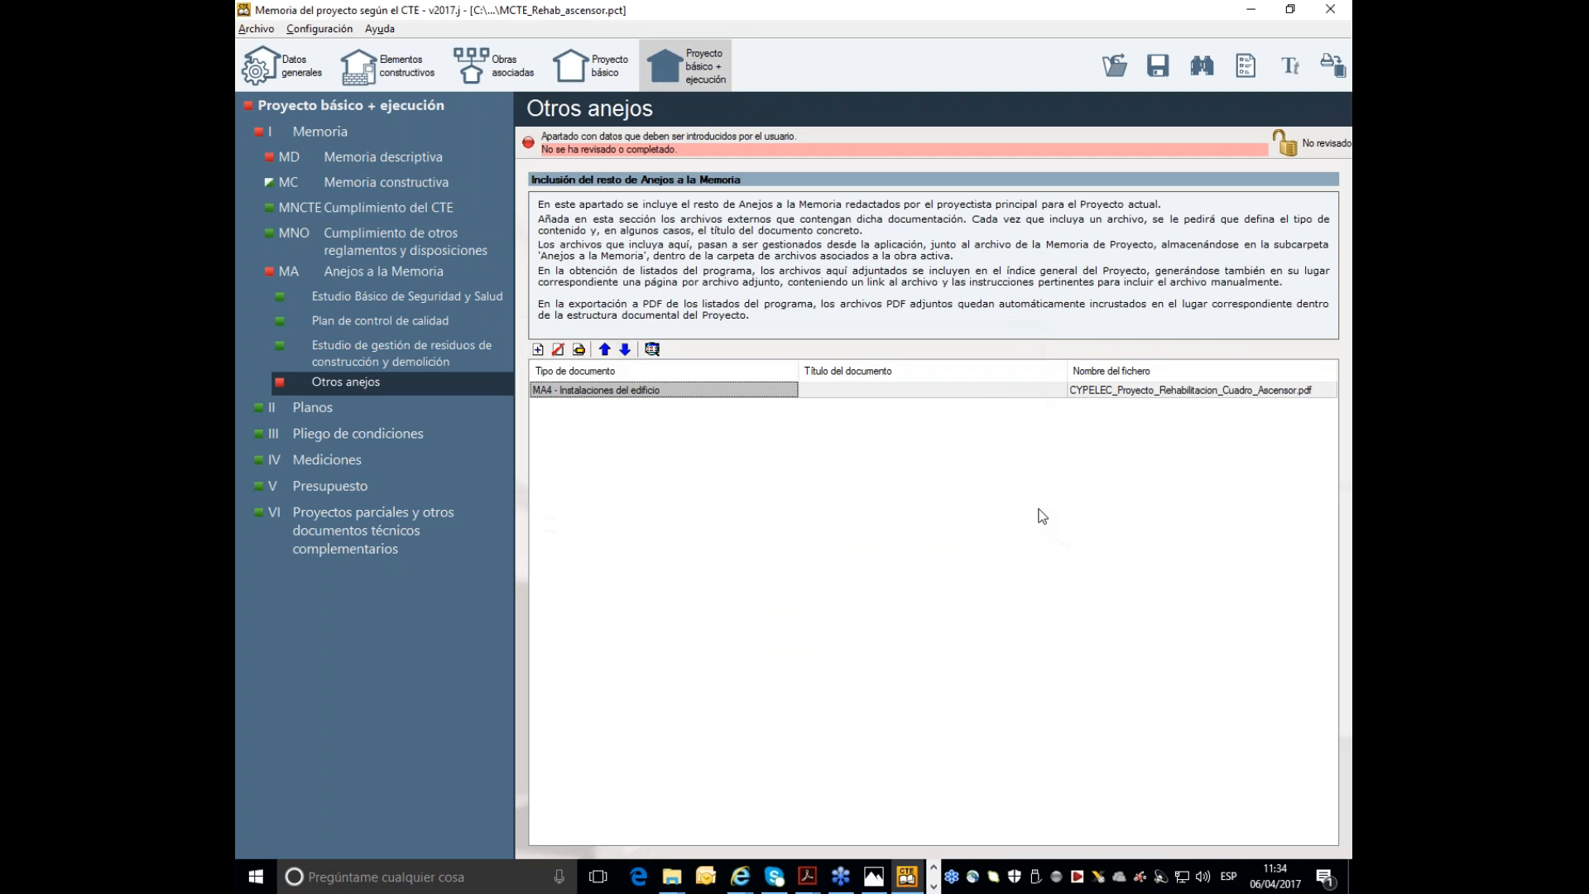